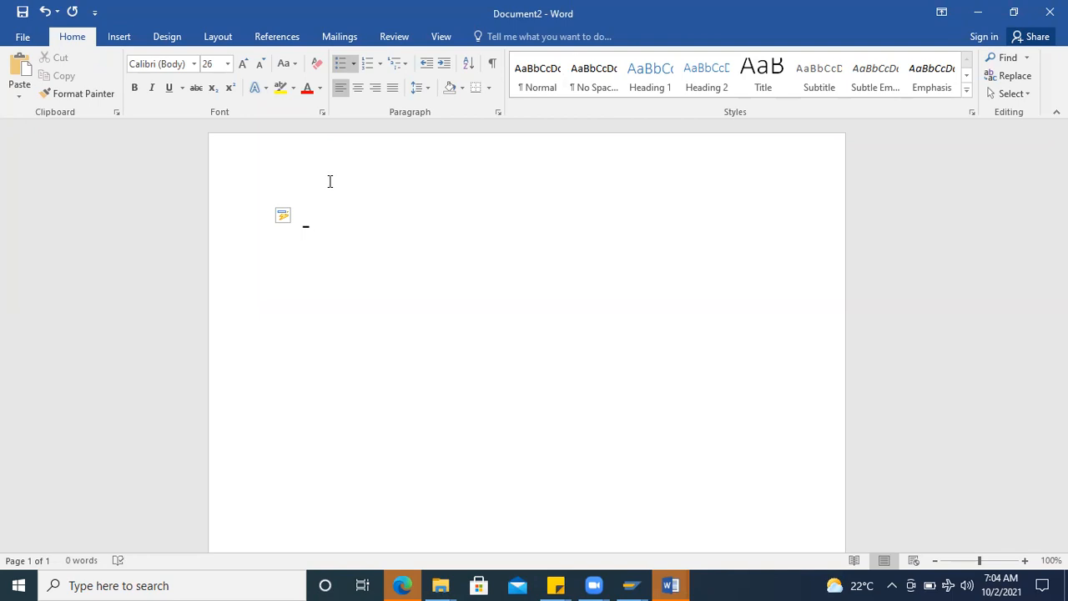
# Step: Write the list item "RETURN PO PROCESS" in the document and end the list below it
pyautogui.write('RETURN PO PROCESSS')
pyautogui.press('BackSpace')
pyautogui.press('Return')
pyautogui.press('BackSpace')
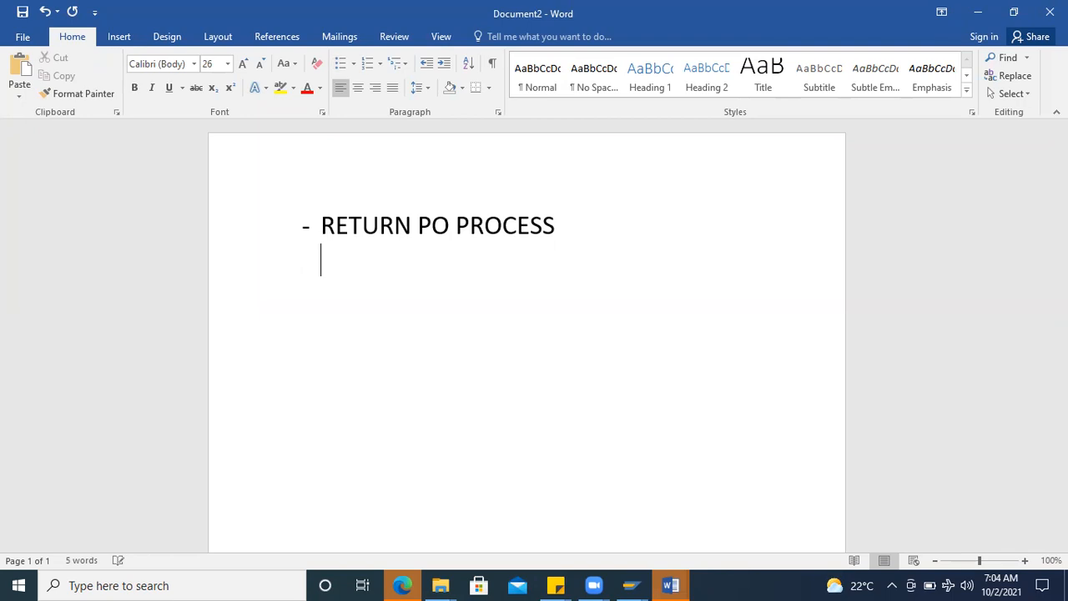
pyautogui.press('Return')
# Step: Switch to SAP Logon, open the SAP connection and log on with the user name and account password
pyautogui.click(630, 585)
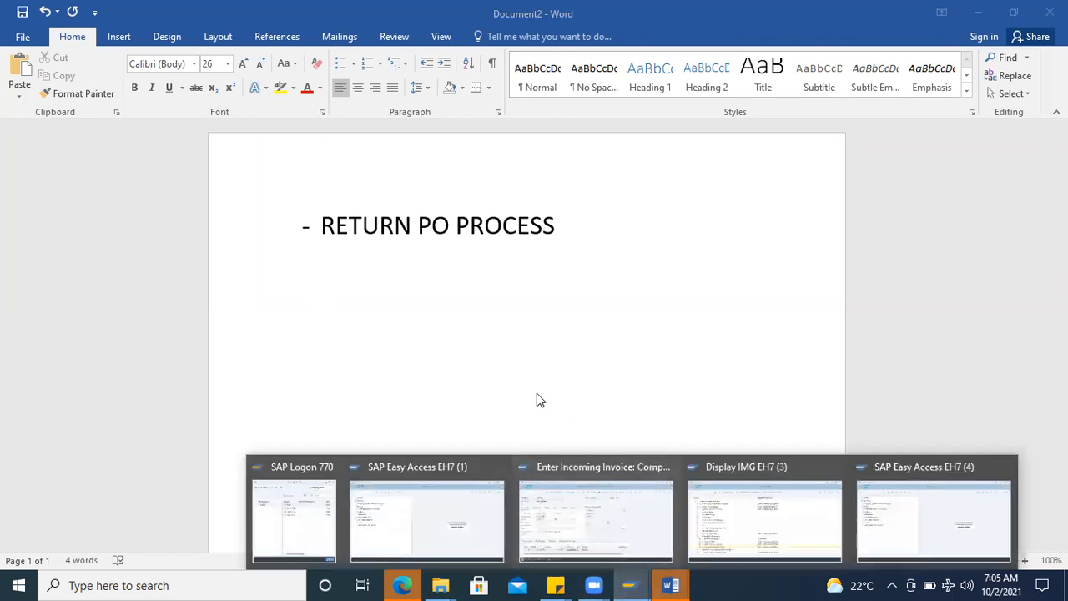
pyautogui.click(291, 538)
pyautogui.doubleClick(239, 180)
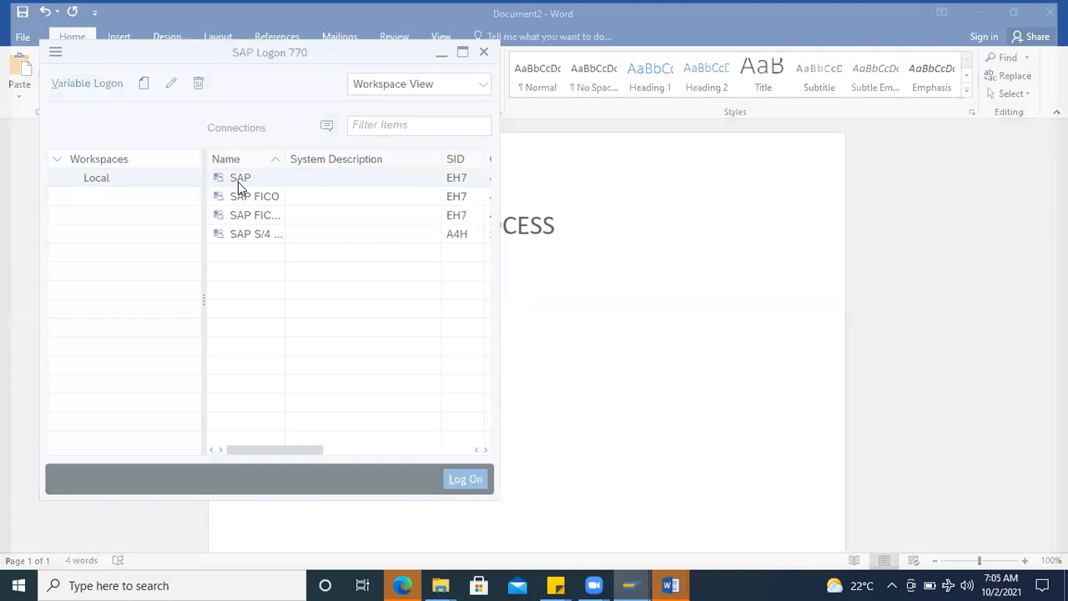
pyautogui.click(161, 162)
pyautogui.click(161, 183)
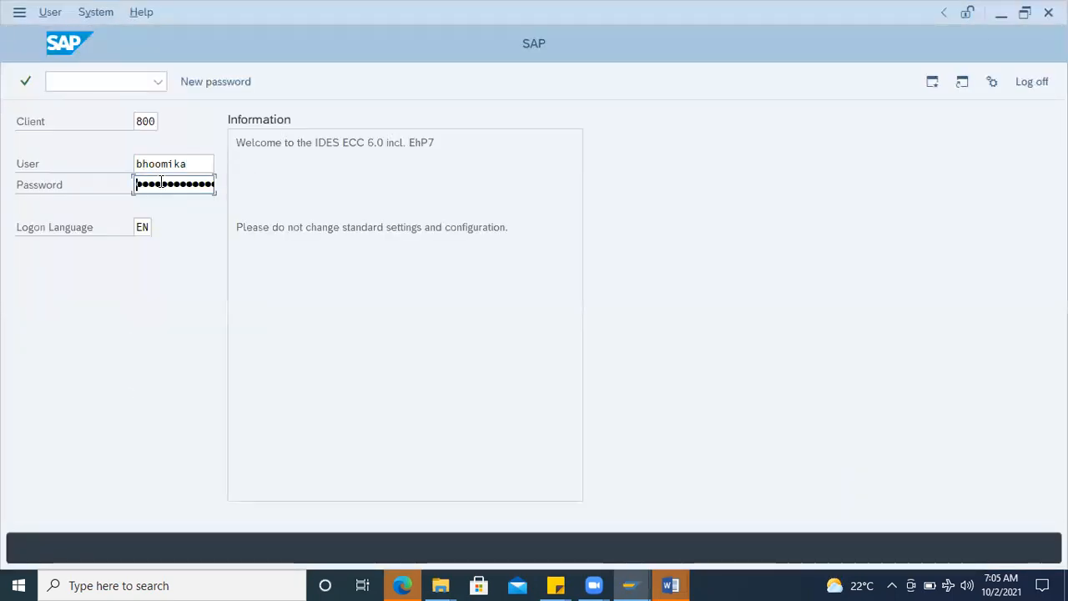
pyautogui.write('••')
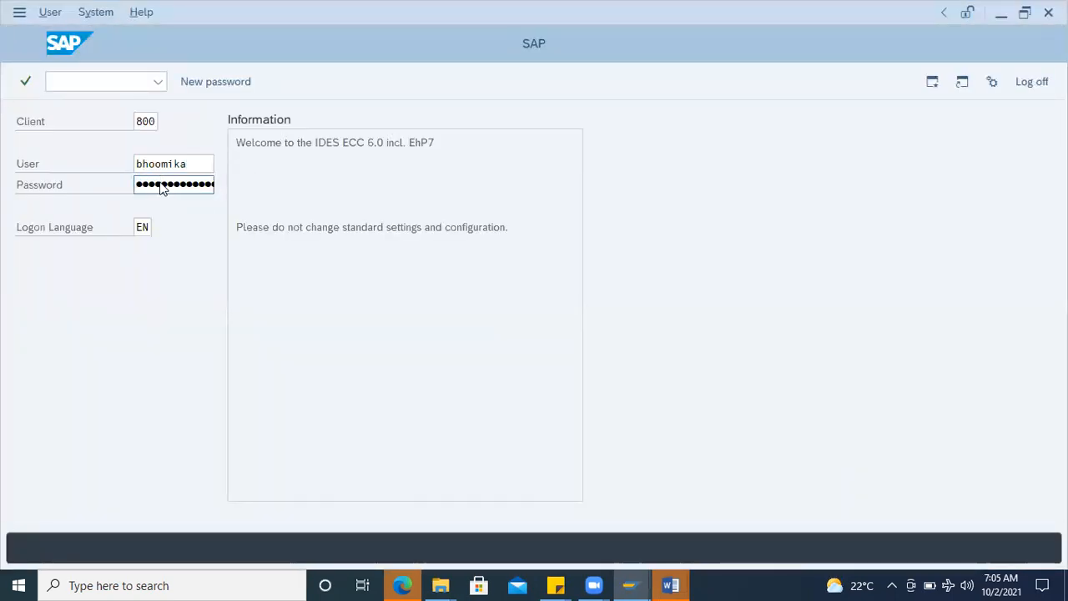
pyautogui.press('Return')
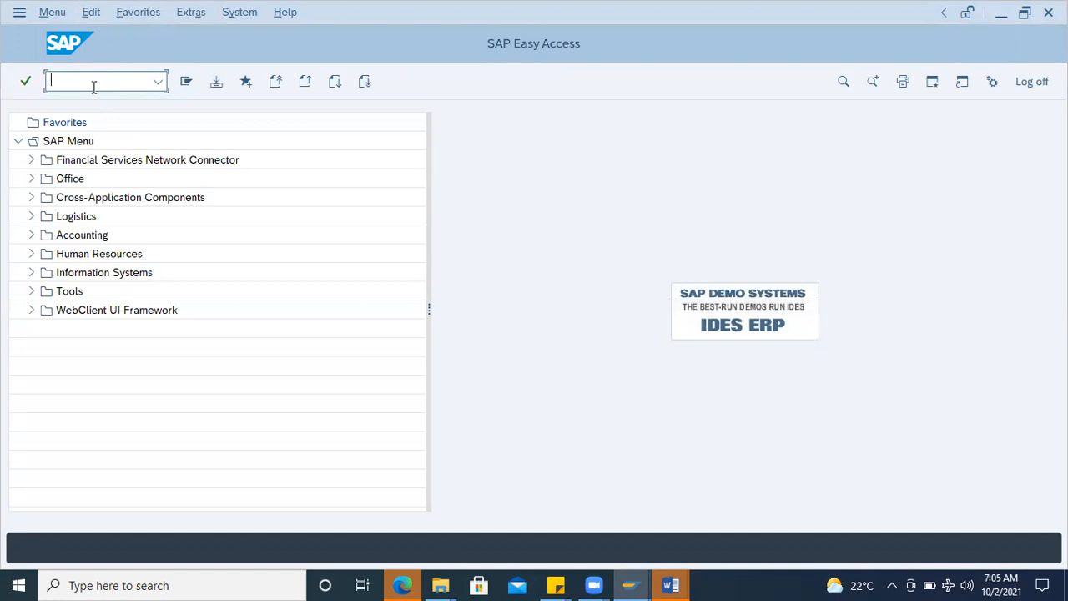
# Step: Run transaction ME21N and start a new, blank purchase order
pyautogui.write('me21n')
pyautogui.press('Return')
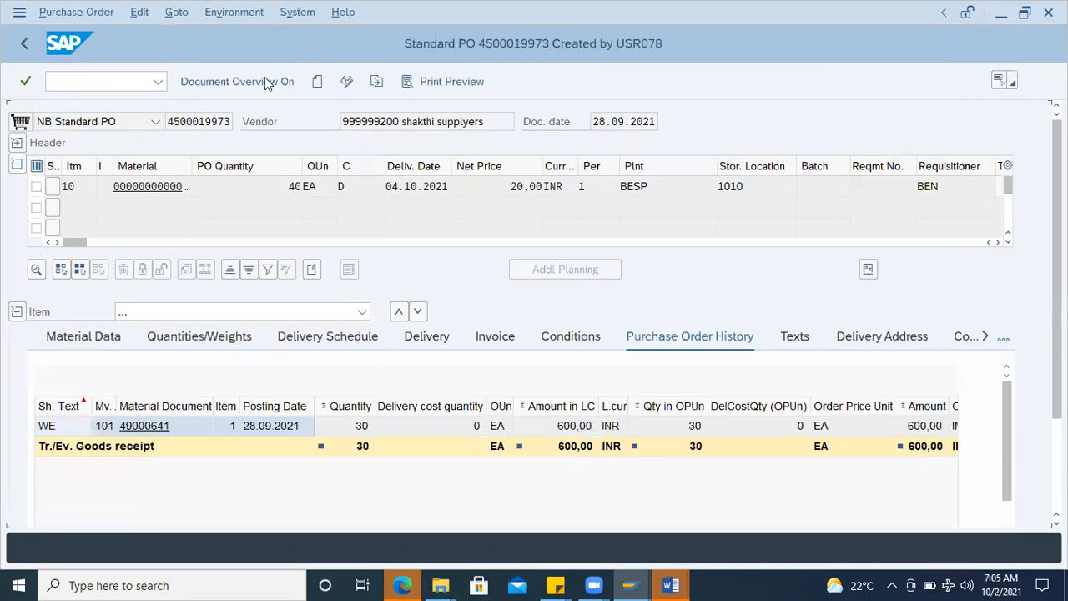
pyautogui.click(317, 83)
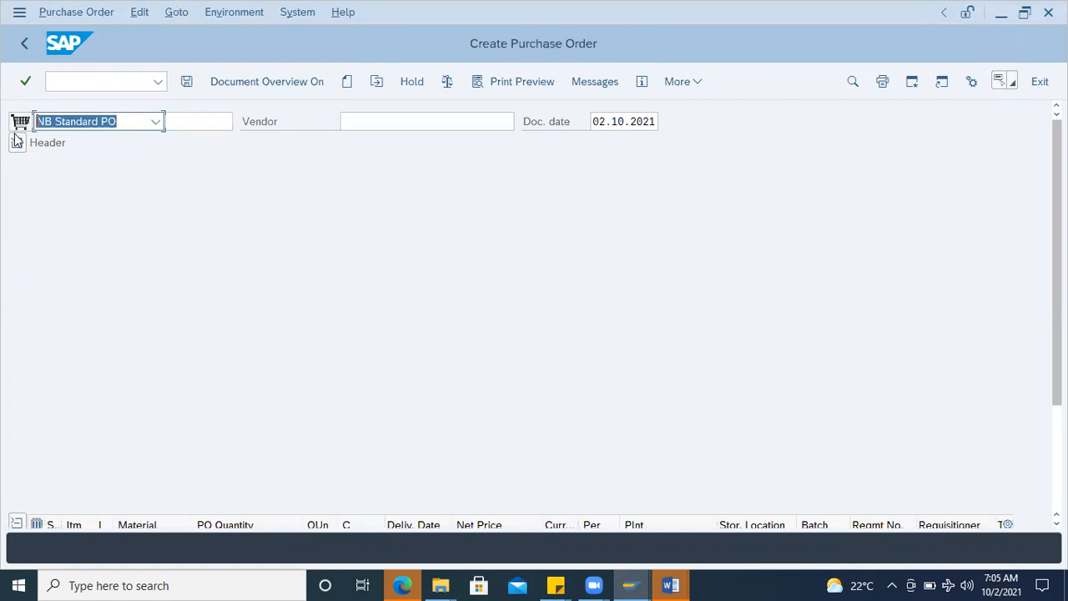
# Step: Enter purchasing organization AIRO, purchasing group 000 and company code AIMC in the header, and choose the DYNAMICS ENTERP vendor
pyautogui.click(16, 142)
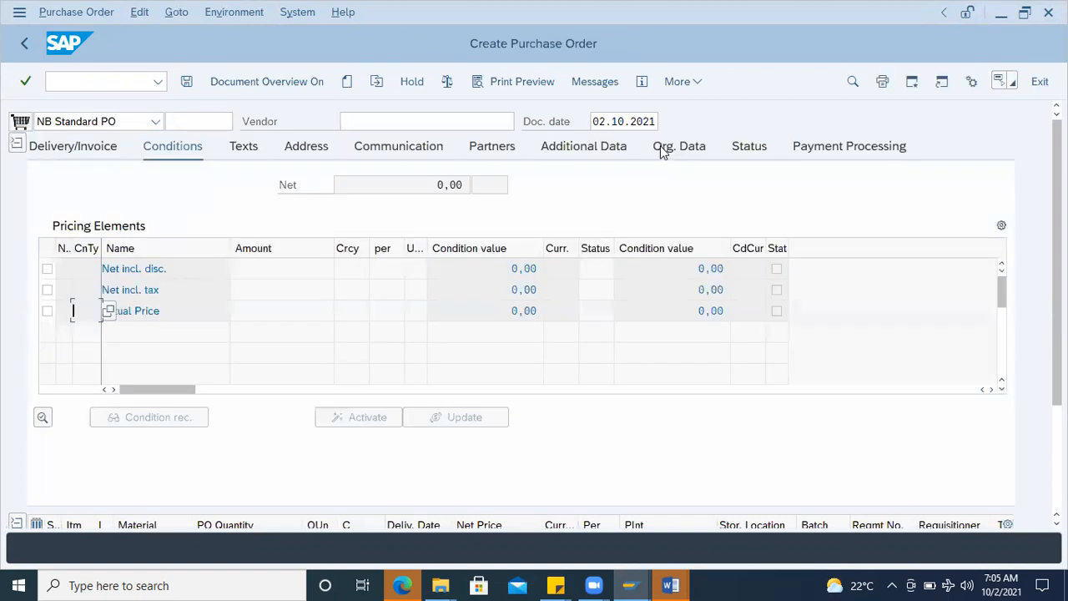
pyautogui.click(684, 146)
pyautogui.click(159, 185)
pyautogui.click(150, 208)
pyautogui.click(150, 230)
pyautogui.click(153, 248)
pyautogui.click(396, 121)
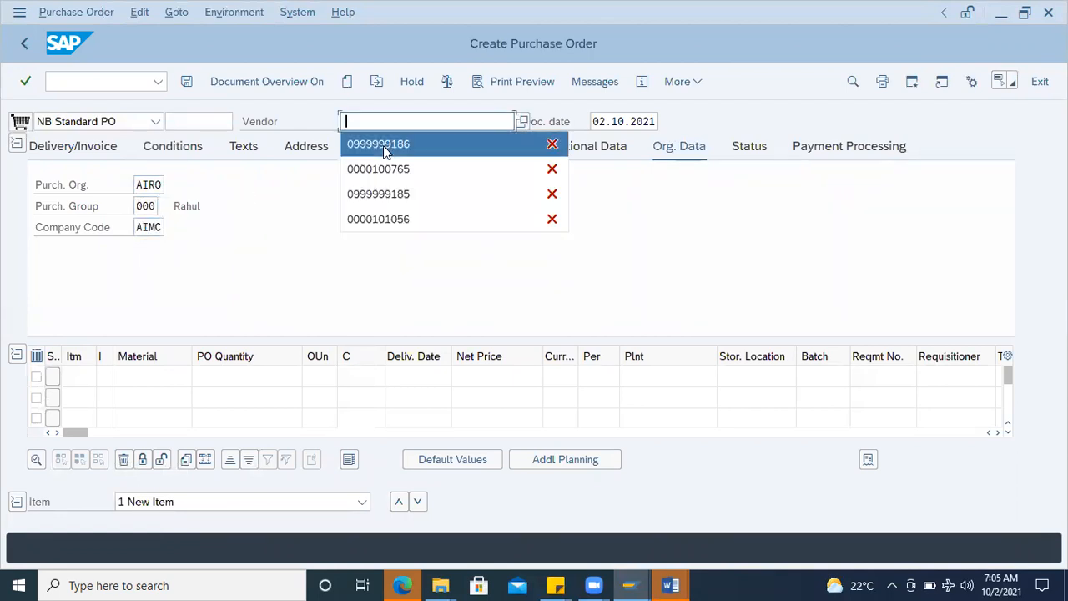
pyautogui.click(383, 145)
# Step: Search for materials in plant AIMR and choose EN19 ROD (material 5116) for the first order item
pyautogui.click(162, 381)
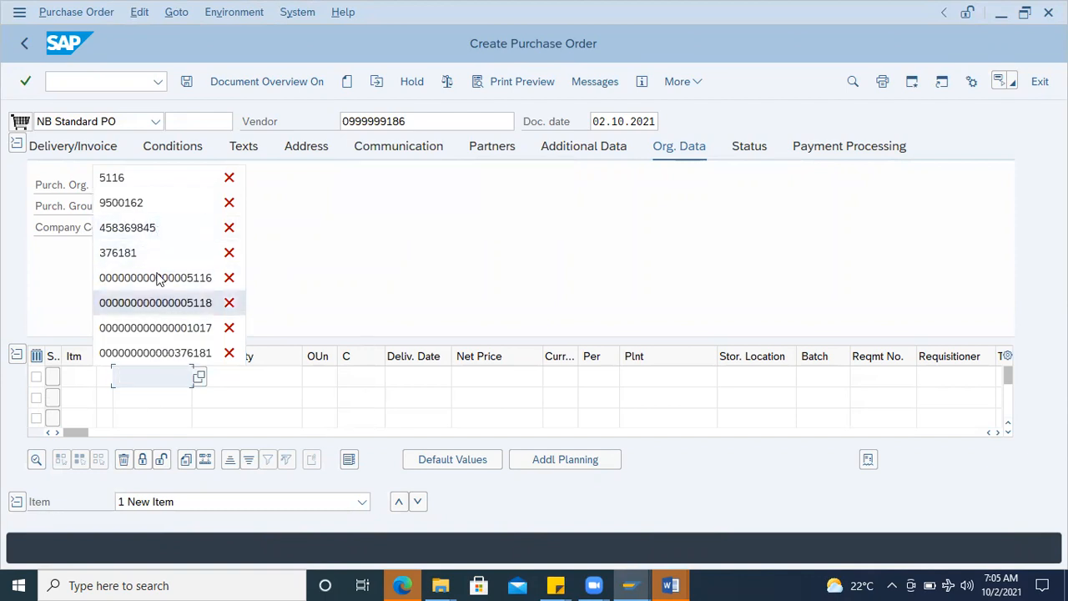
pyautogui.click(199, 378)
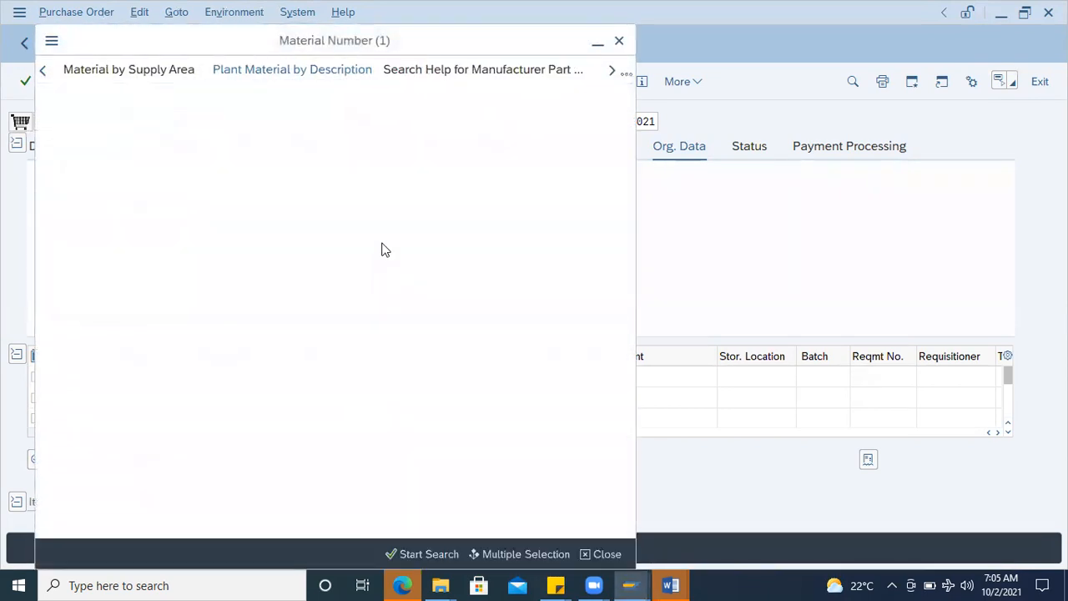
pyautogui.click(226, 192)
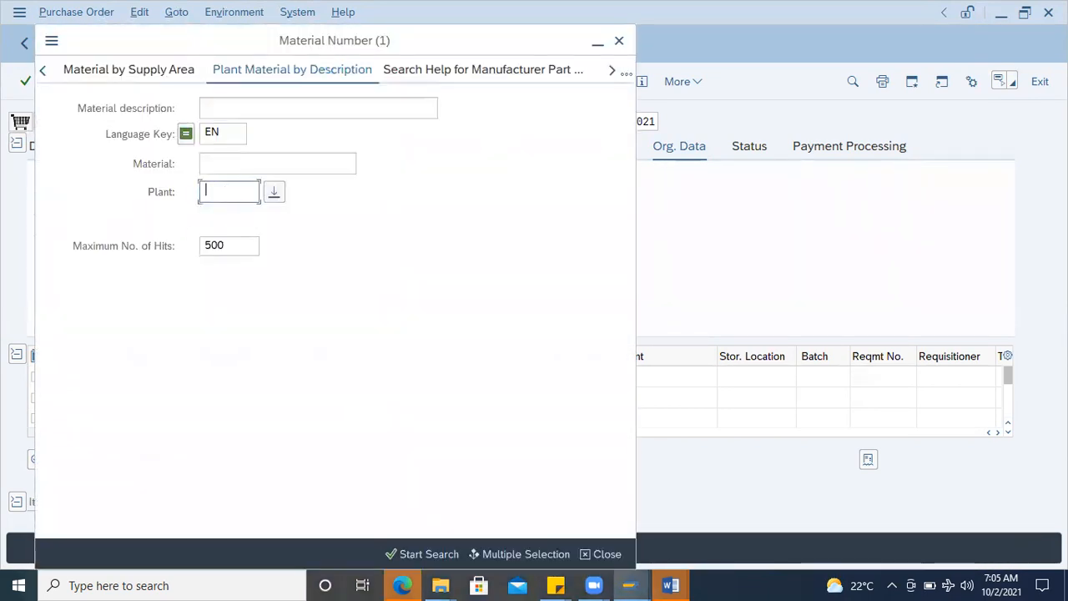
pyautogui.write('AIMR')
pyautogui.press('Return')
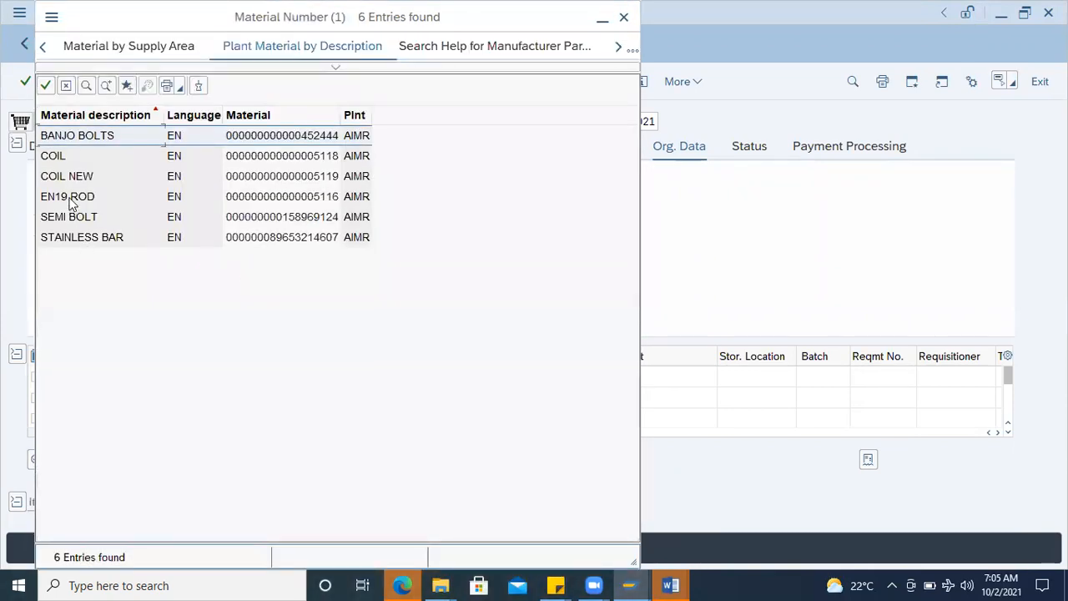
pyautogui.doubleClick(71, 199)
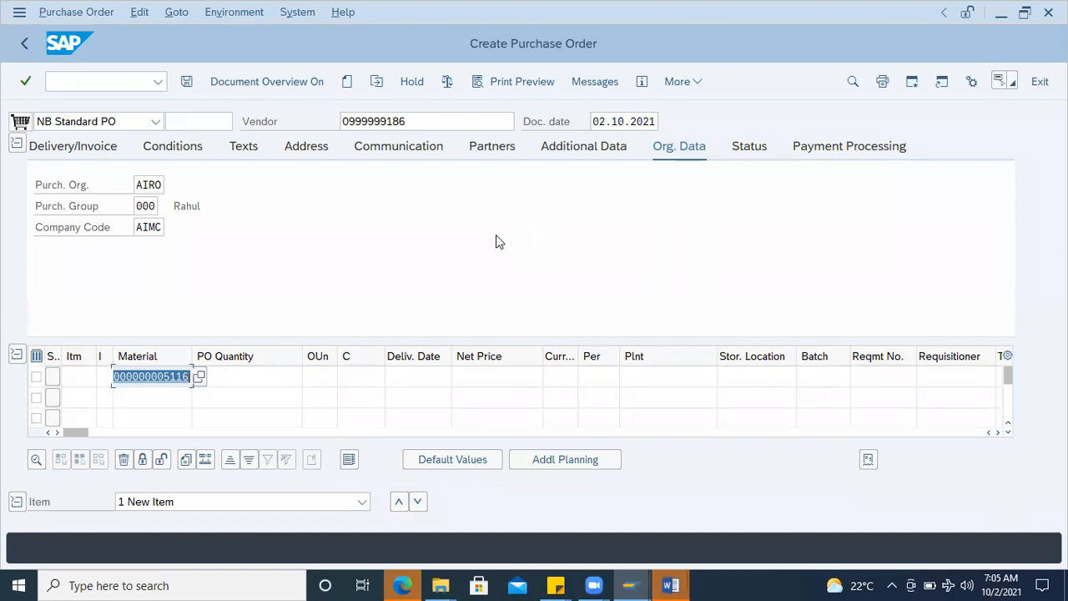
# Step: Set the EN19 ROD item's PO quantity to 5 and its plant to AIMR, and validate the entries
pyautogui.moveTo(191, 356); pyautogui.dragTo(204, 355)
pyautogui.click(273, 376)
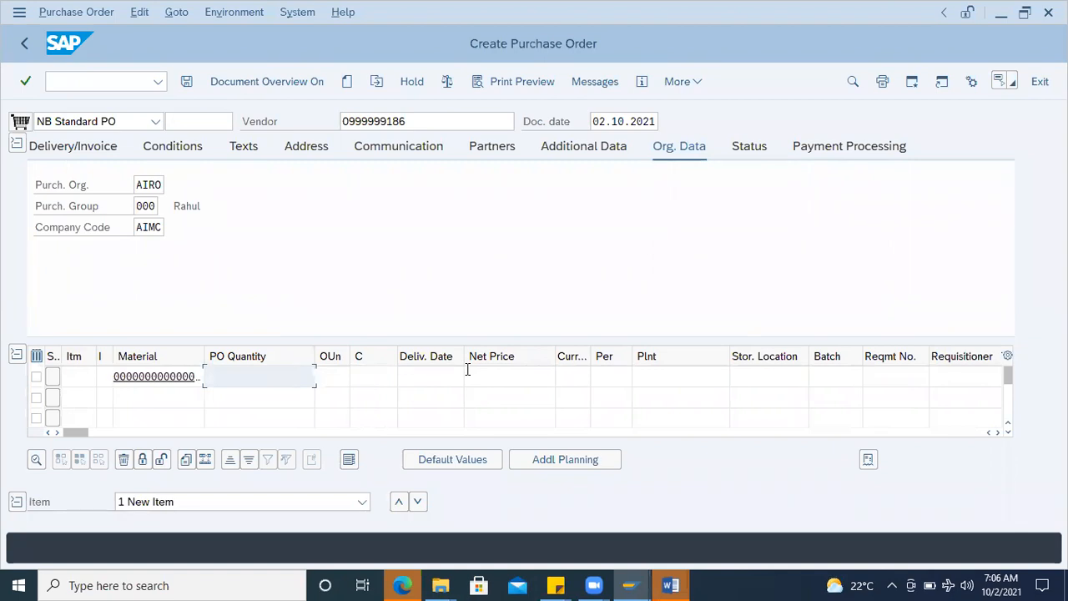
pyautogui.write('5')
pyautogui.click(303, 399)
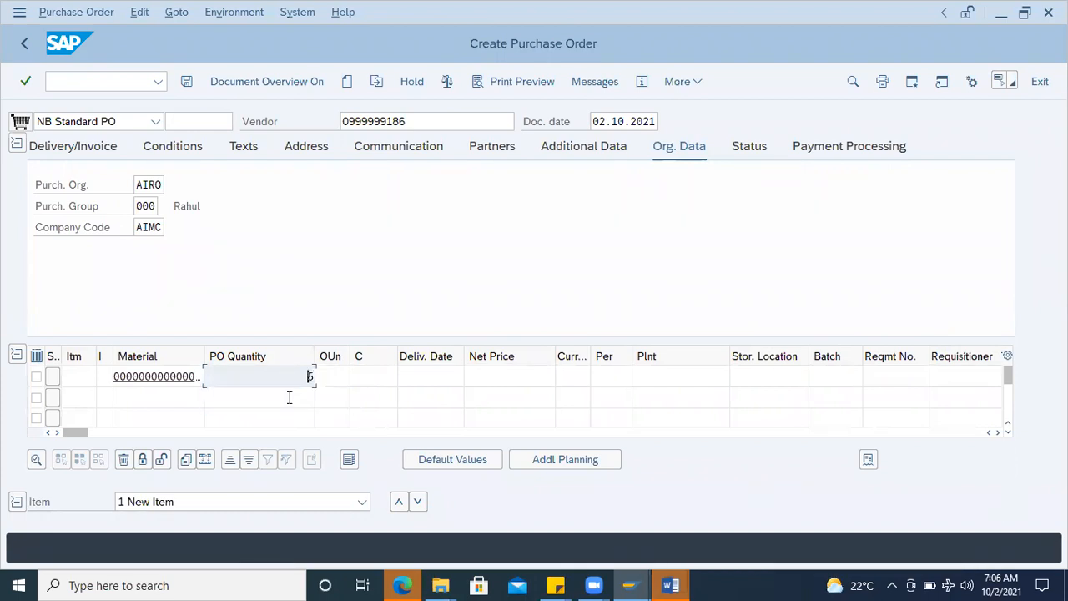
pyautogui.moveTo(81, 432); pyautogui.dragTo(168, 434)
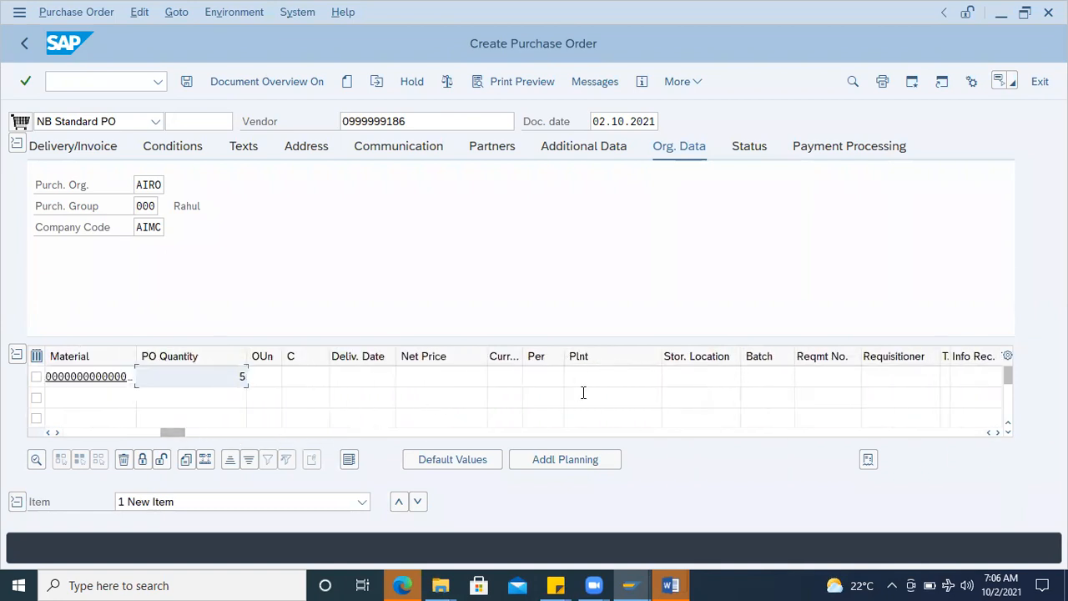
pyautogui.click(588, 378)
pyautogui.click(592, 400)
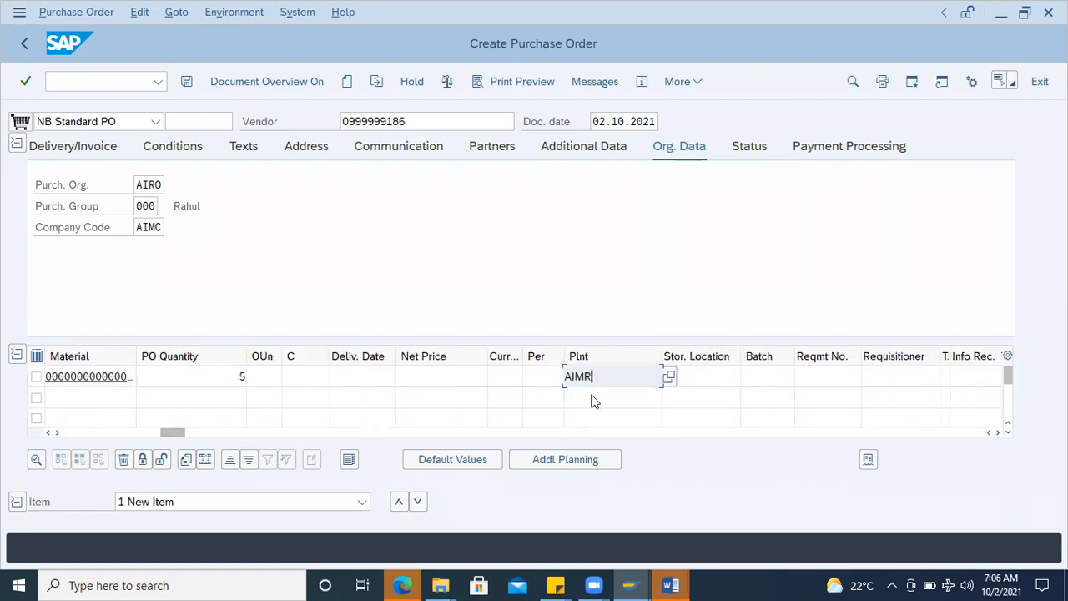
pyautogui.press('Return')
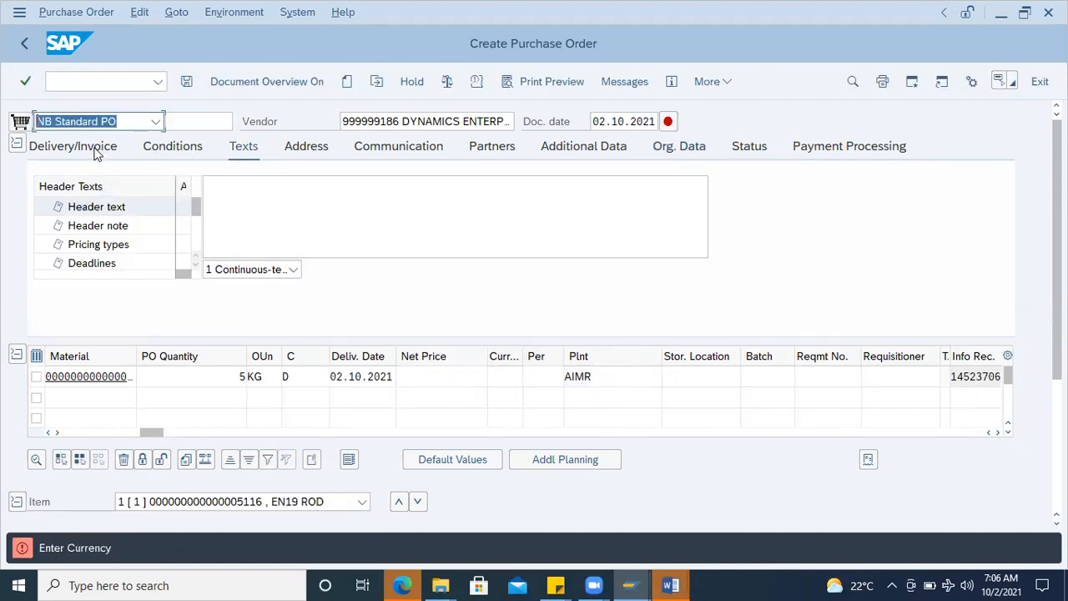
# Step: Set the purchase order currency to INR in the delivery and invoice data of the header
pyautogui.click(96, 152)
pyautogui.click(481, 182)
pyautogui.write('INR')
pyautogui.press('Return')
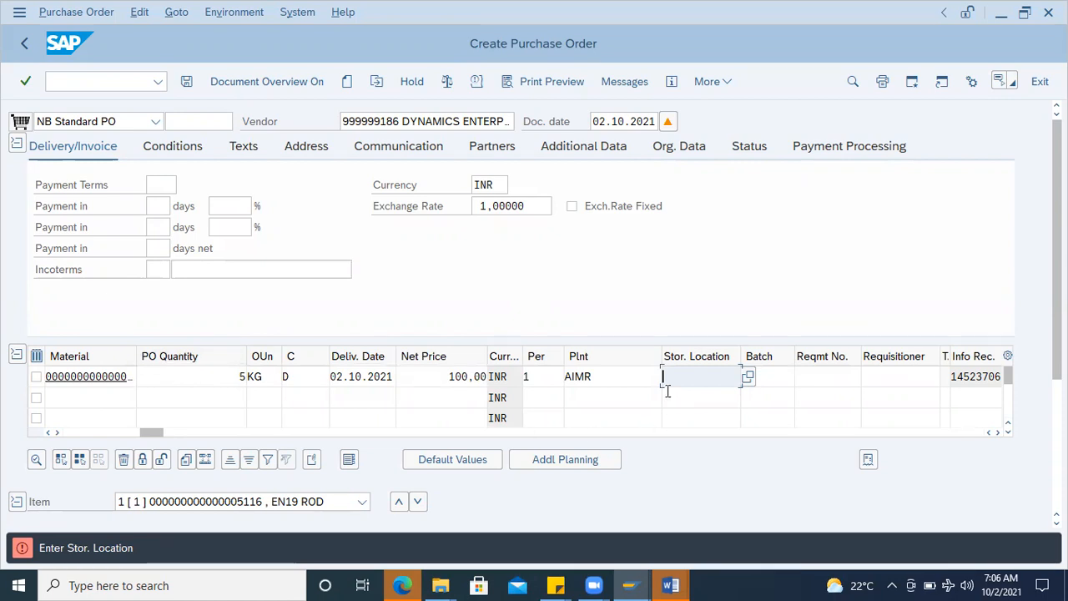
# Step: Choose storage location R001 (GODOWN 1) for the item and widen the Material column to fit the full number
pyautogui.click(748, 379)
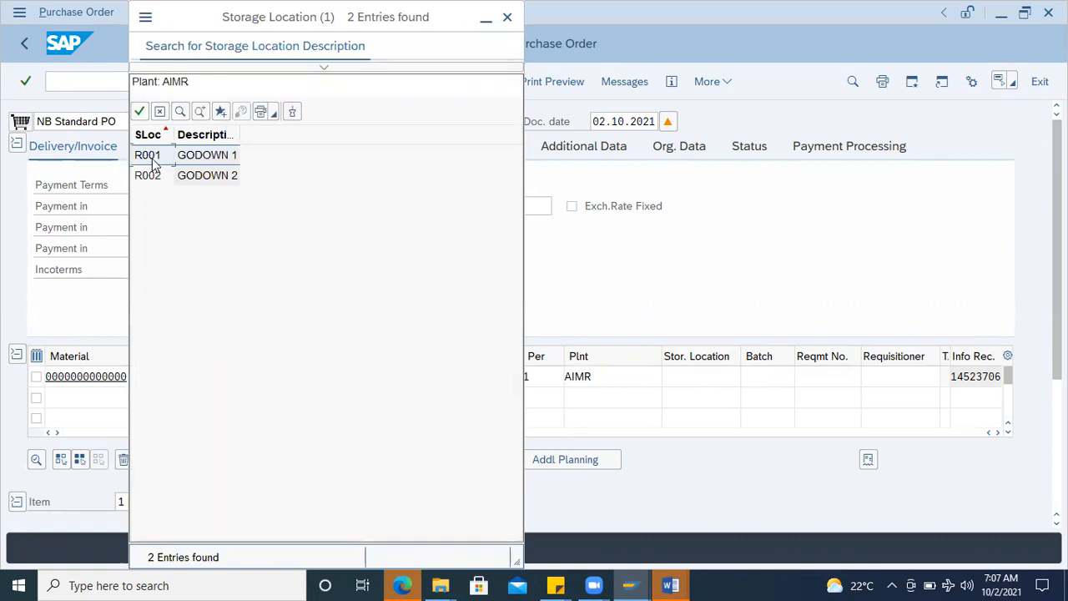
pyautogui.click(158, 178)
pyautogui.doubleClick(154, 163)
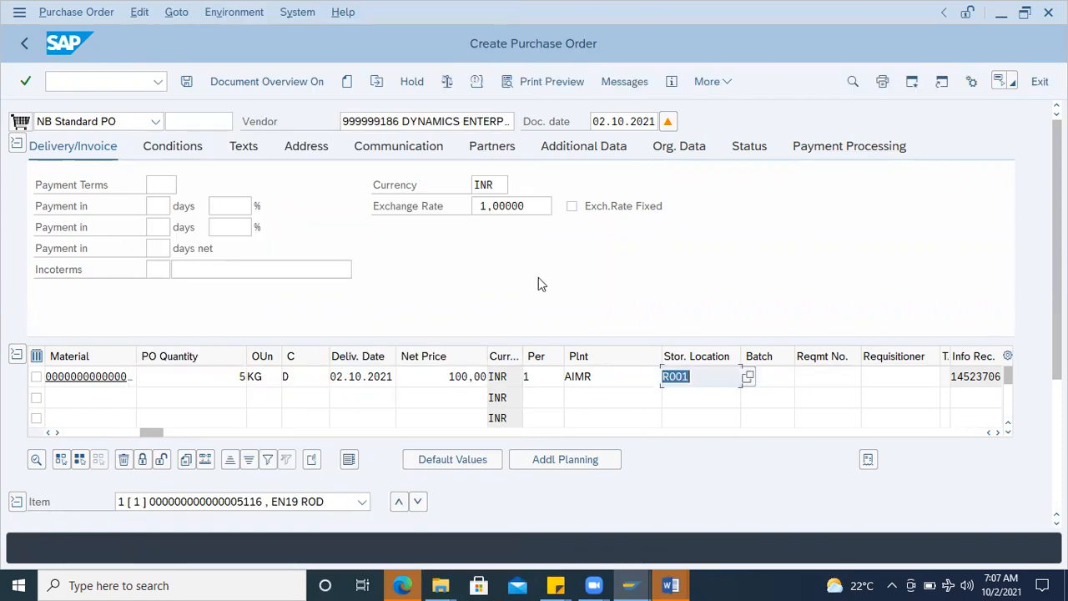
pyautogui.moveTo(133, 356); pyautogui.dragTo(185, 358)
pyautogui.click(49, 376)
pyautogui.hotkey('ctrl', 'c')
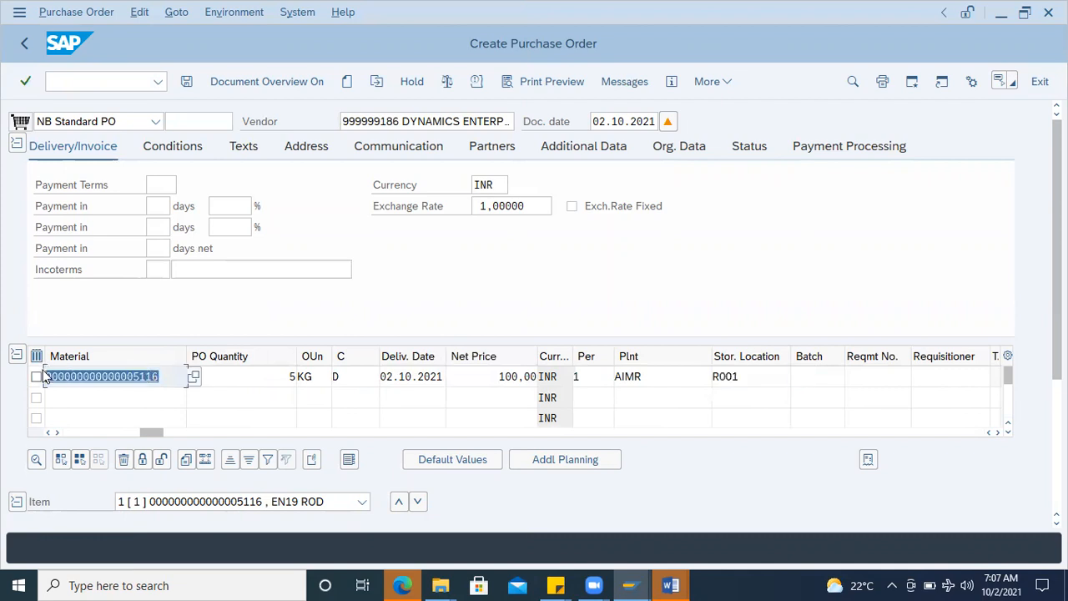
pyautogui.click(239, 356)
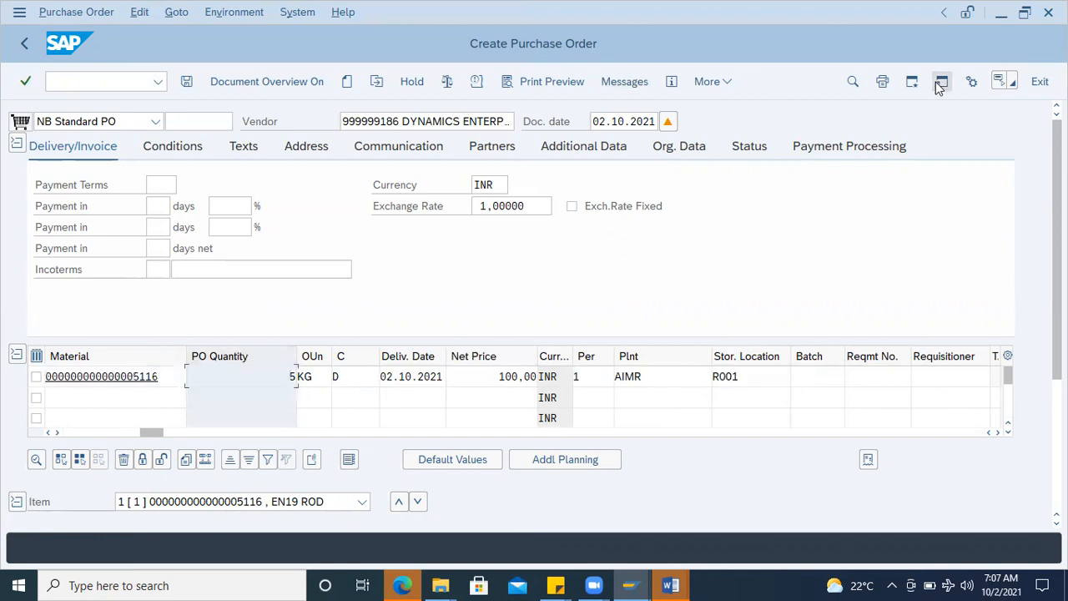
# Step: Run stock overview MMBE in a separate session for material 5116, copied from the purchase order item
pyautogui.click(120, 81)
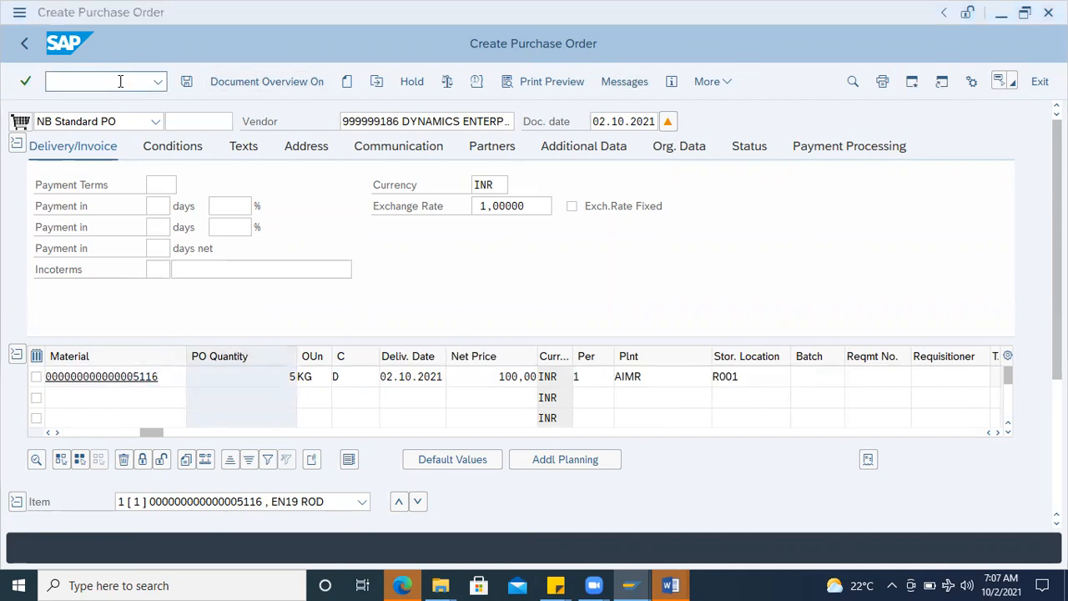
pyautogui.write('MMBE')
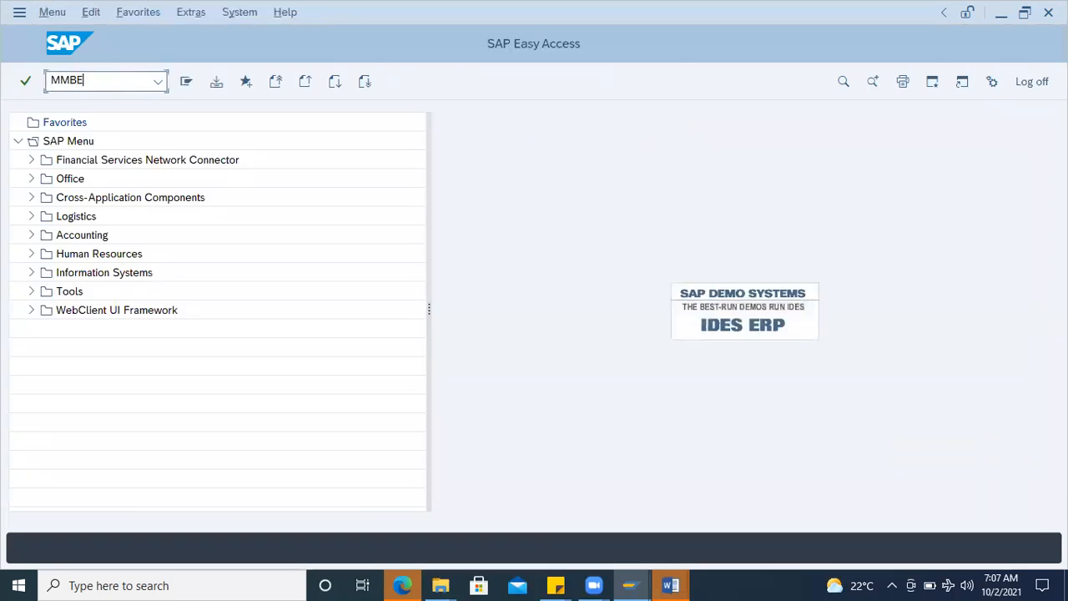
pyautogui.press('Return')
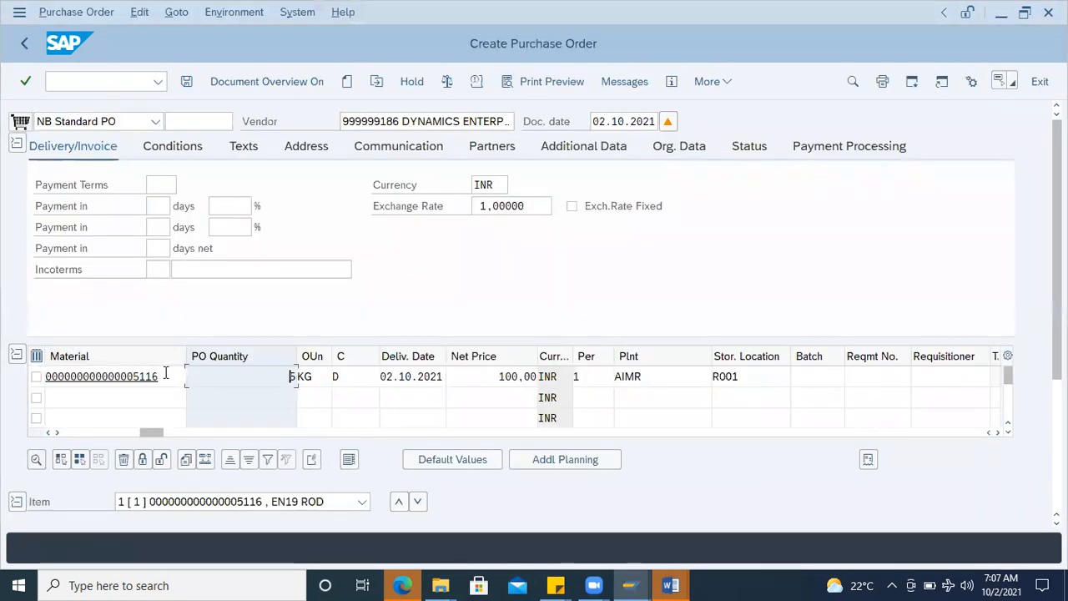
pyautogui.moveTo(161, 376); pyautogui.dragTo(4, 377)
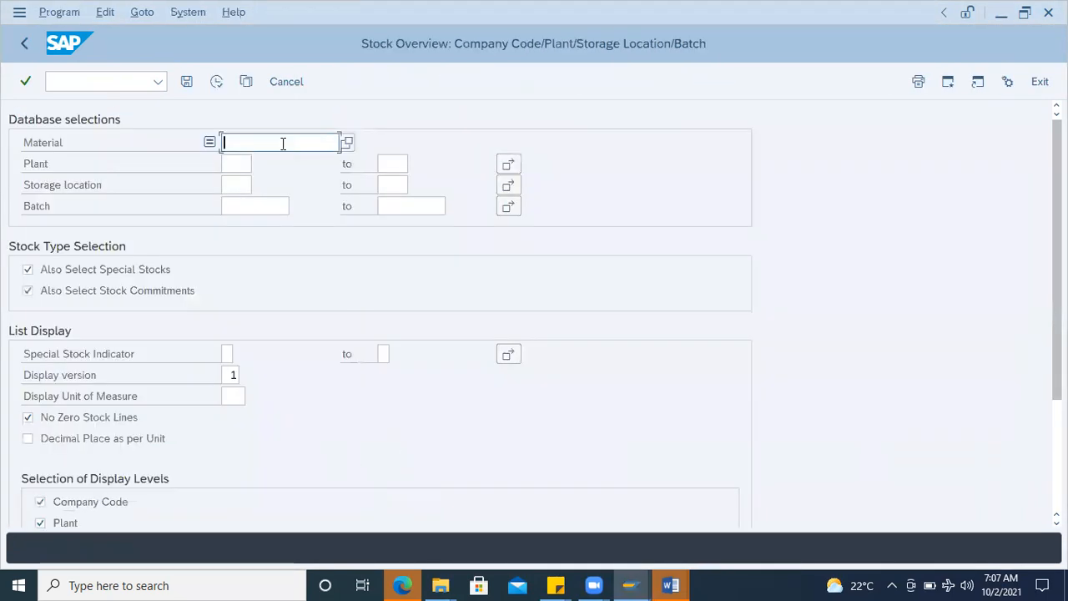
pyautogui.hotkey('ctrl', 'v')
pyautogui.press('F8')
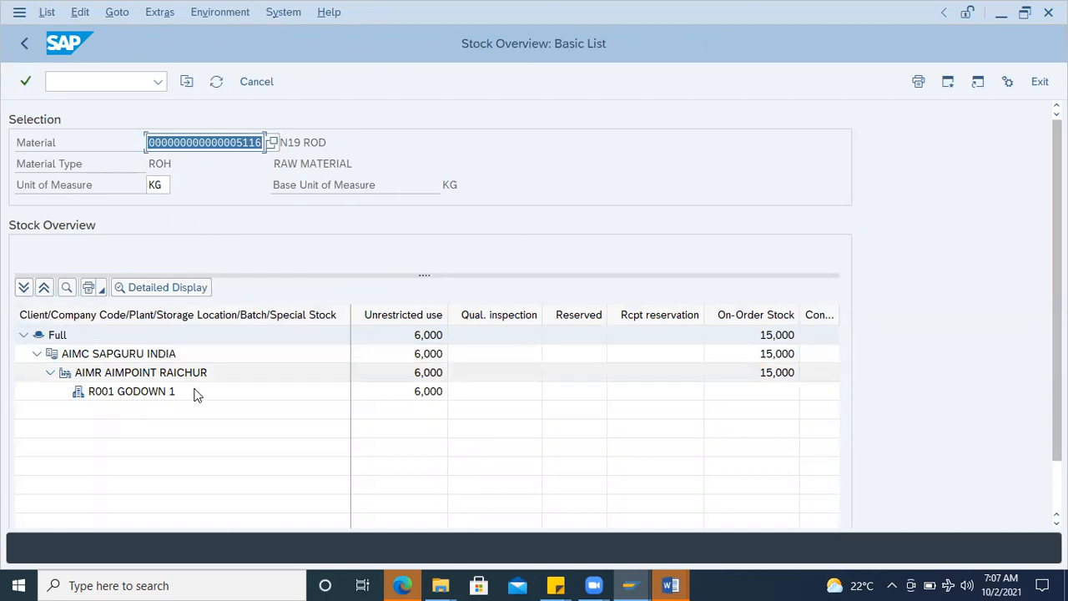
# Step: Examine the unrestricted stock in R001 GODOWN 1 and display its material movements
pyautogui.click(409, 377)
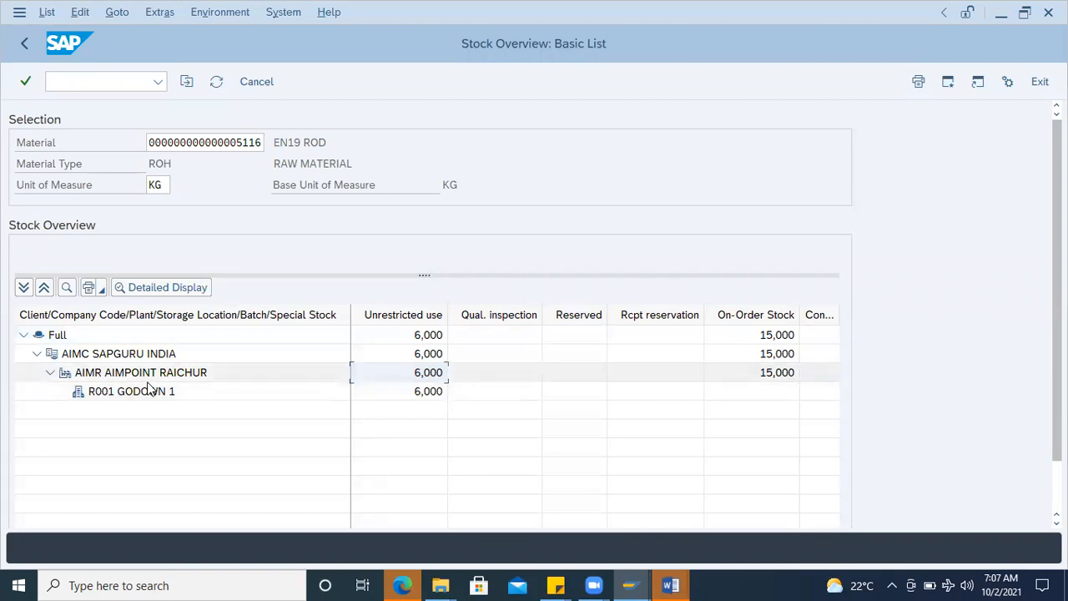
pyautogui.click(416, 396)
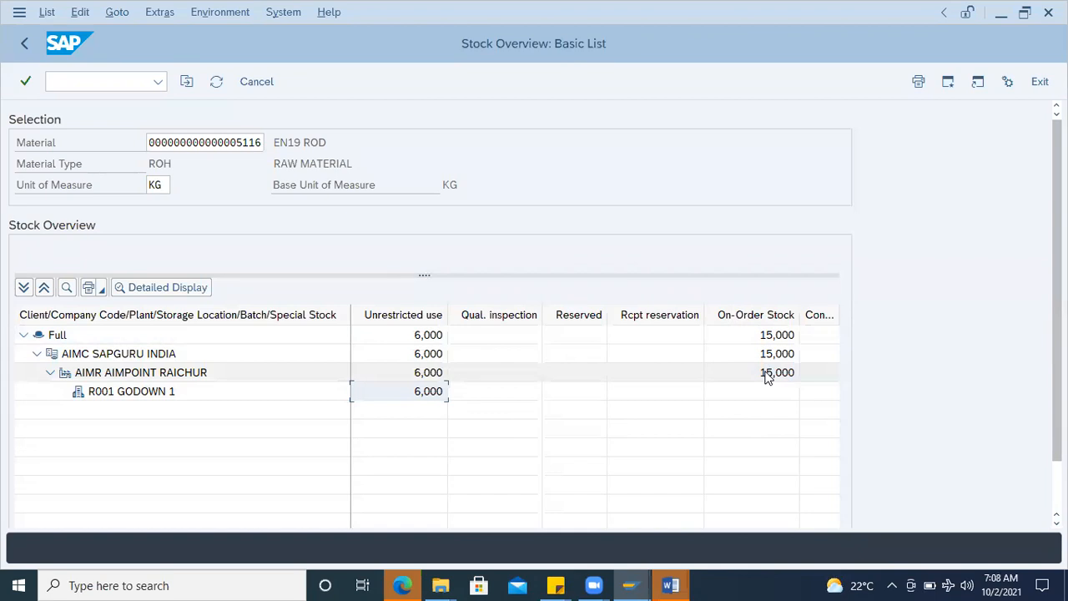
pyautogui.doubleClick(426, 392)
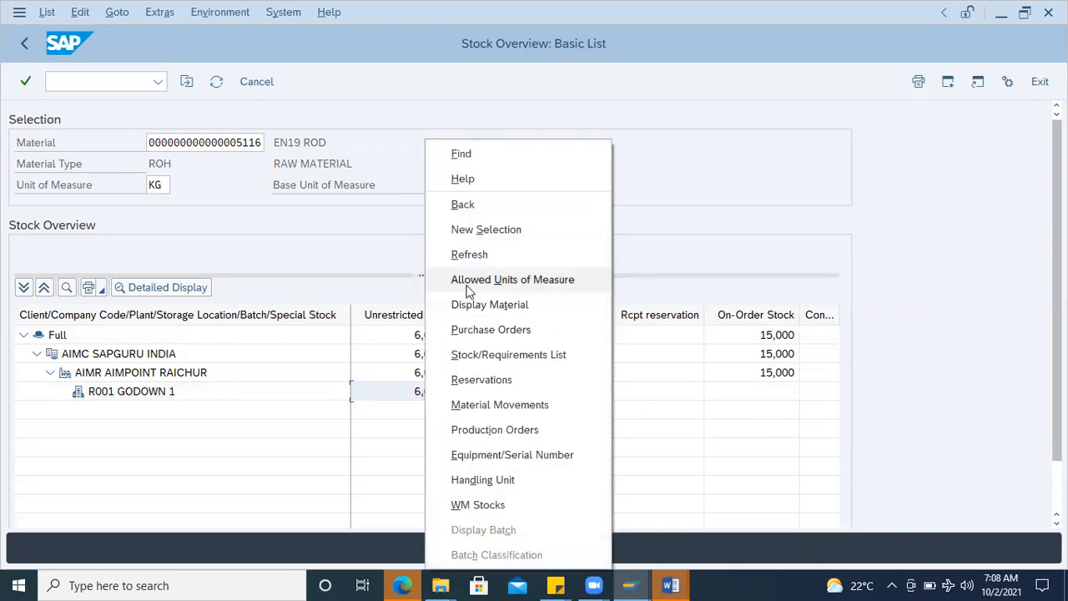
pyautogui.click(492, 406)
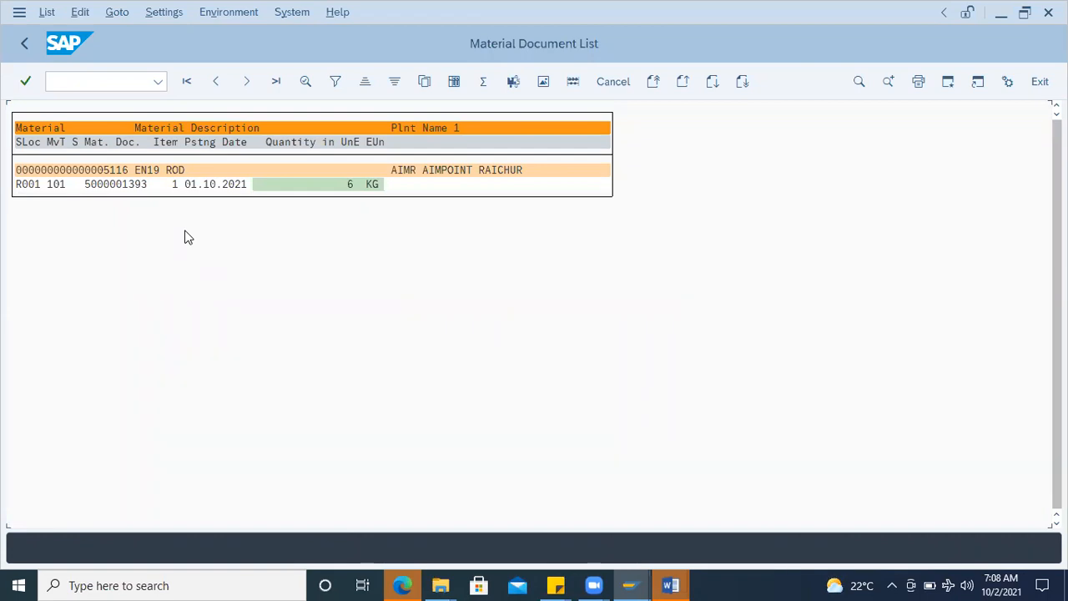
# Step: Return to the purchase order being created and set the EN19 ROD item's PO quantity to 3
pyautogui.hotkey('alt', 'Tab')
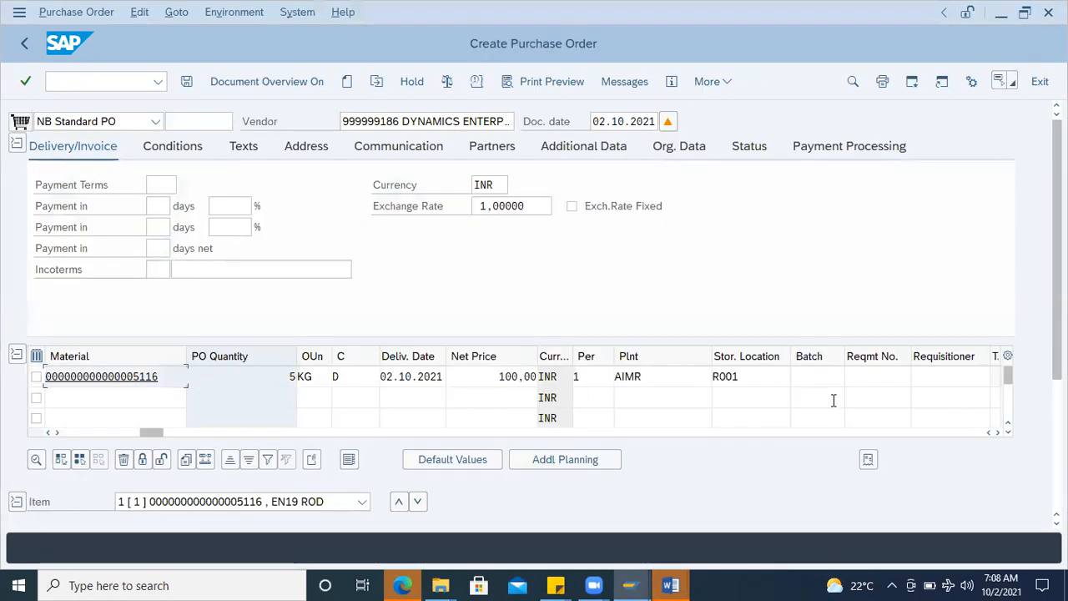
pyautogui.doubleClick(292, 376)
pyautogui.write('3')
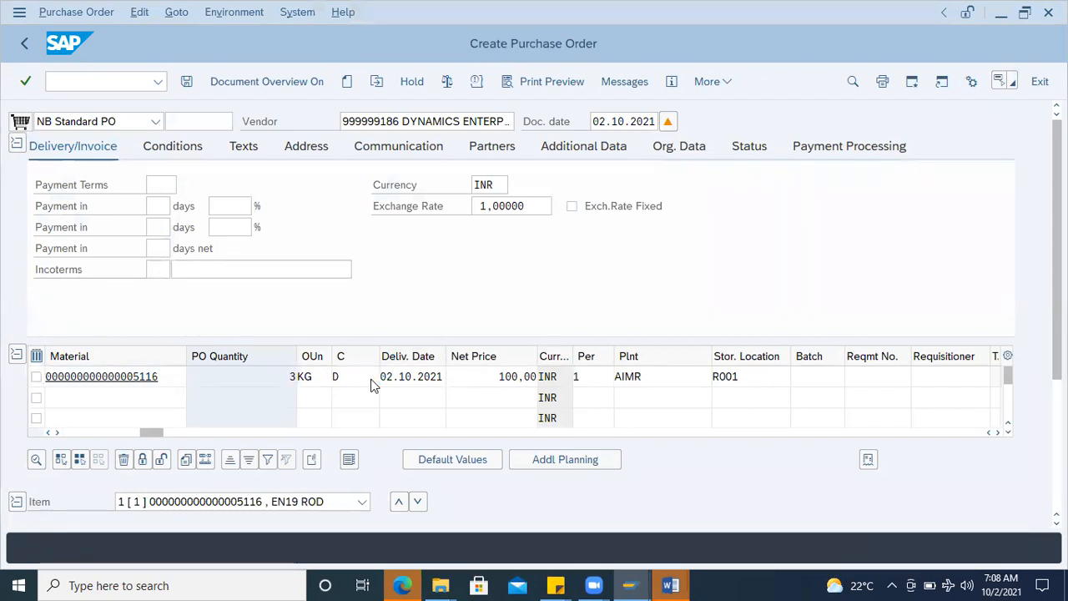
# Step: Confirm the item entry and widen the Fixed Date and IUID columns of the item overview to show their full headings
pyautogui.press('Return')
pyautogui.moveTo(165, 431); pyautogui.dragTo(584, 453)
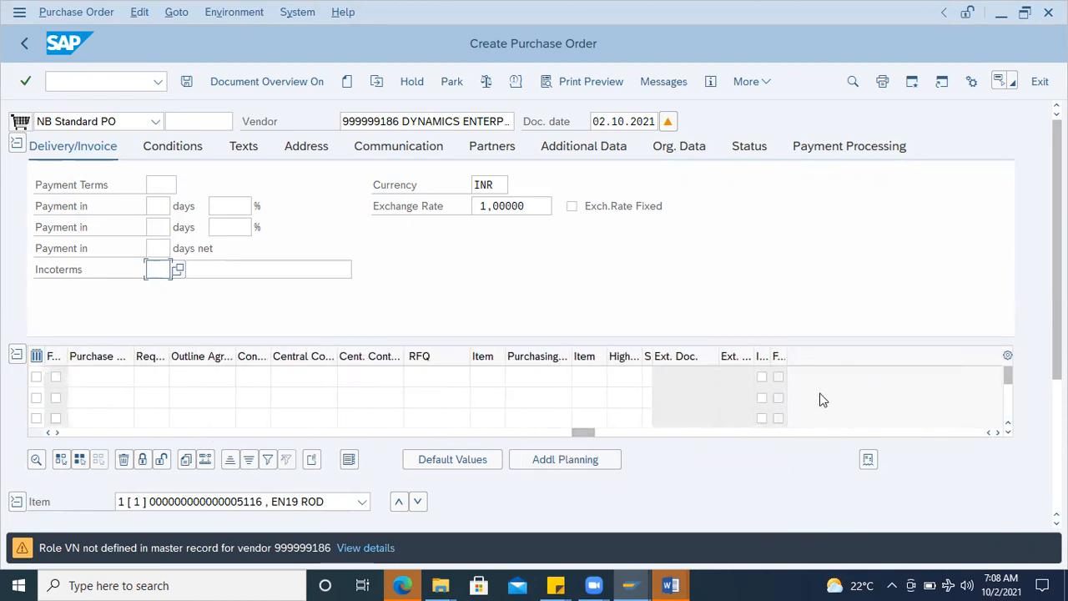
pyautogui.moveTo(787, 356); pyautogui.dragTo(837, 354)
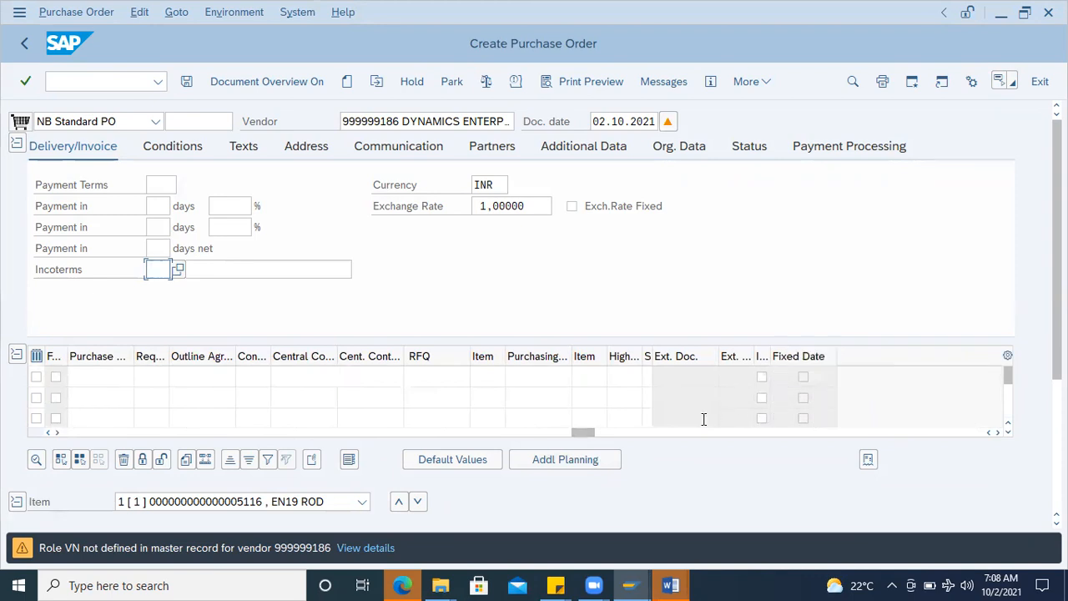
pyautogui.moveTo(769, 355); pyautogui.dragTo(795, 355)
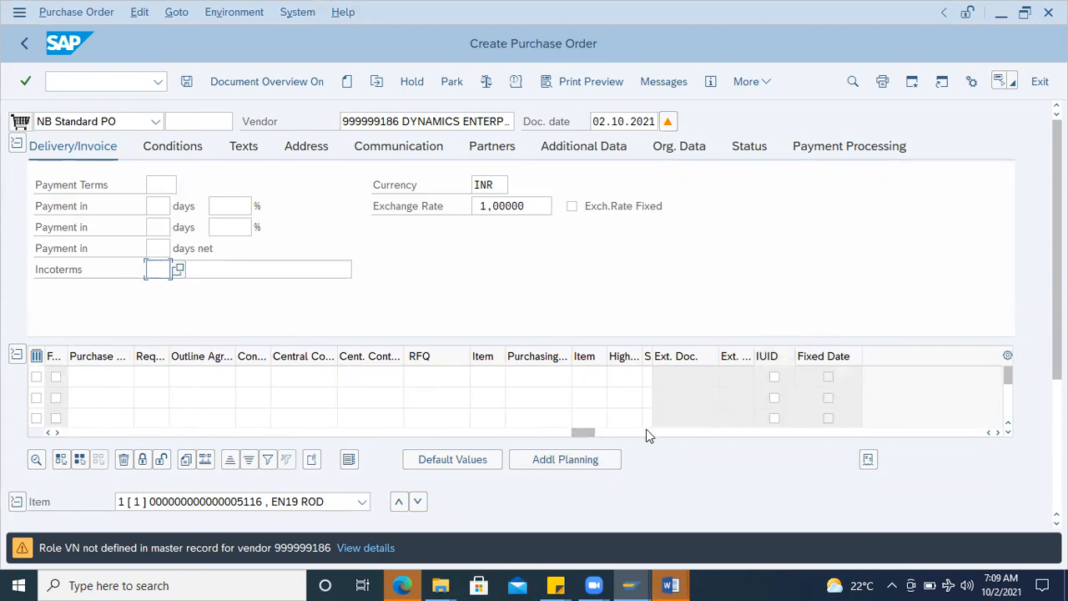
# Step: Widen the Returns Item and Free columns, flag the EN19 ROD line as a returns item and save the purchase order
pyautogui.moveTo(583, 433); pyautogui.dragTo(417, 433)
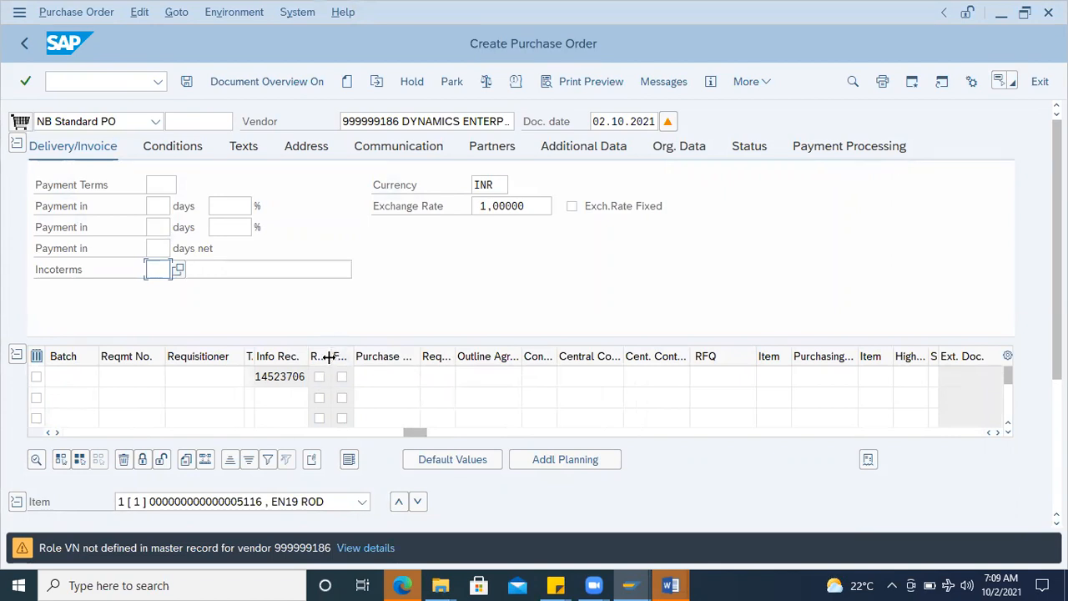
pyautogui.moveTo(357, 356); pyautogui.dragTo(423, 357)
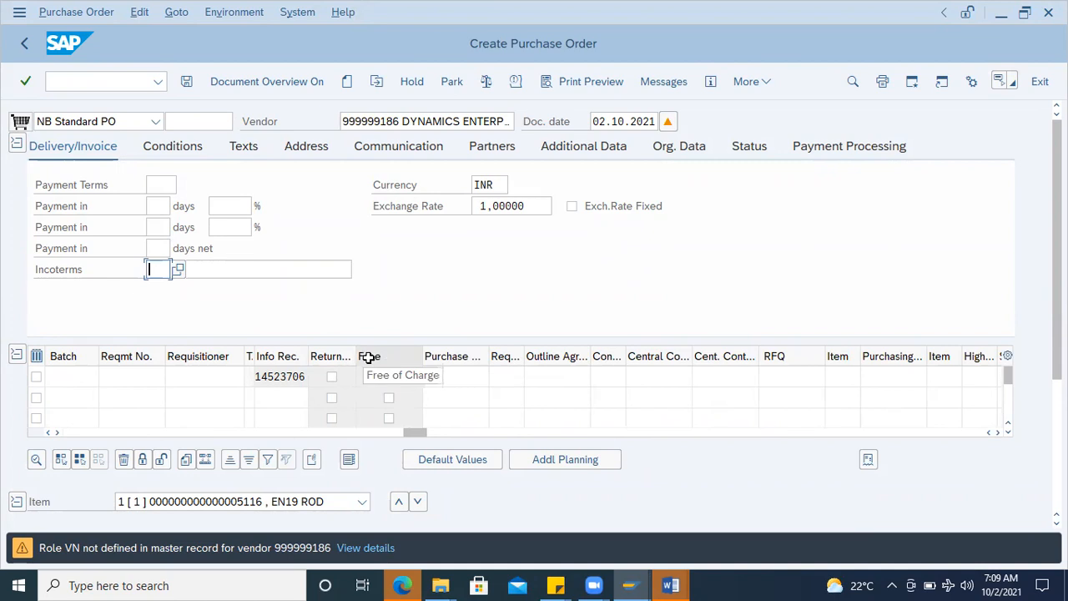
pyautogui.moveTo(356, 353); pyautogui.dragTo(399, 355)
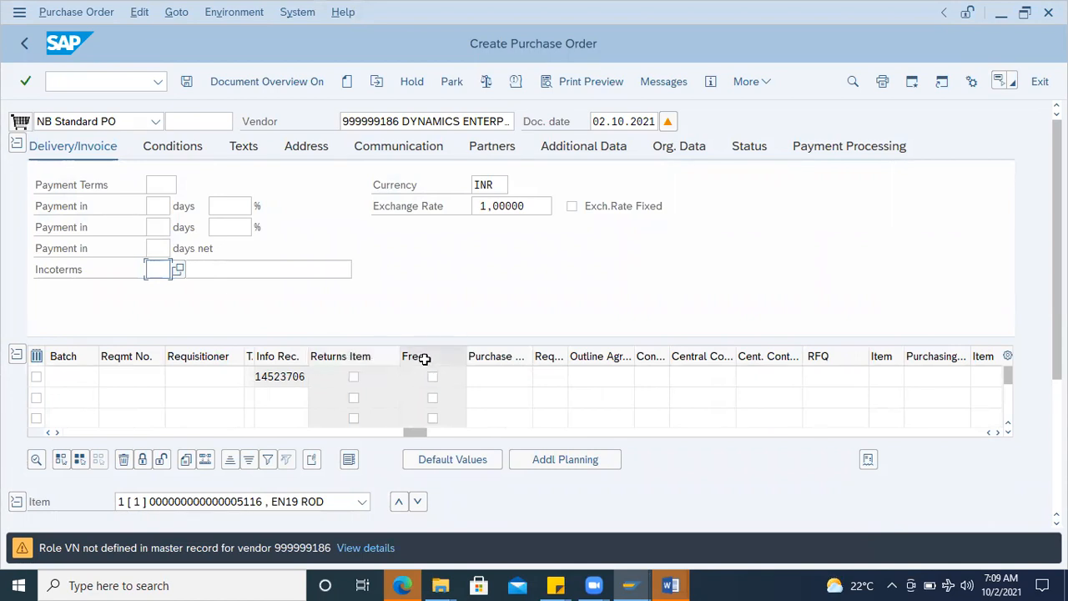
pyautogui.click(353, 377)
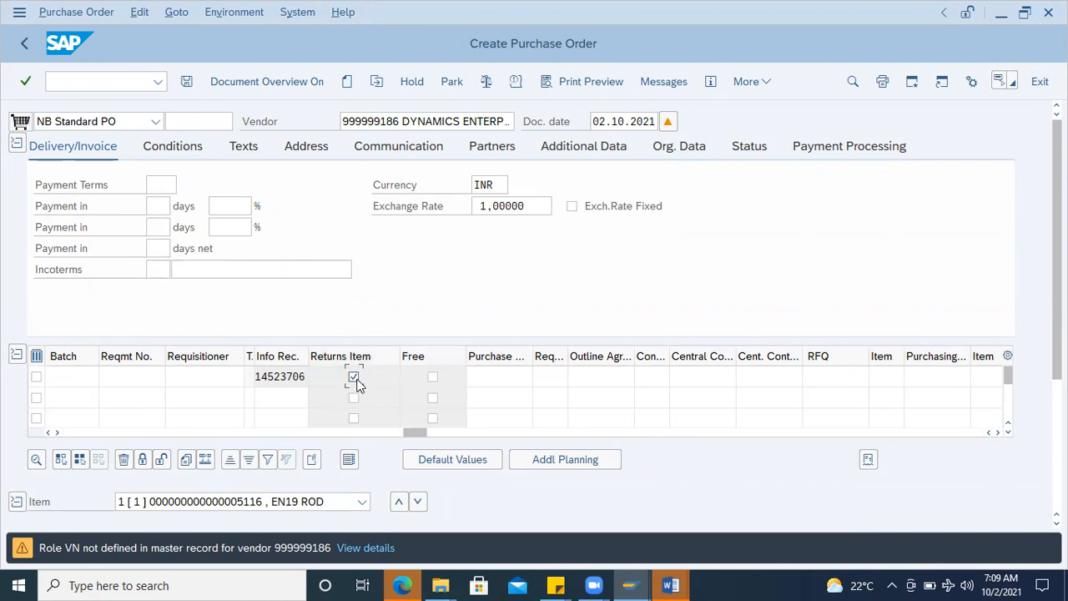
pyautogui.moveTo(412, 431); pyautogui.dragTo(74, 433)
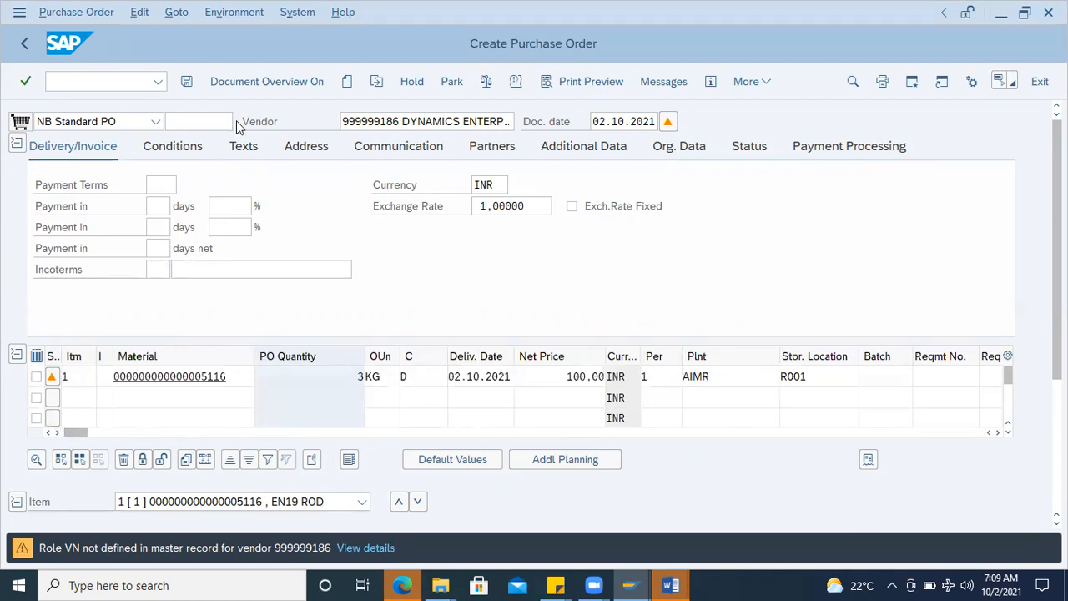
pyautogui.click(185, 84)
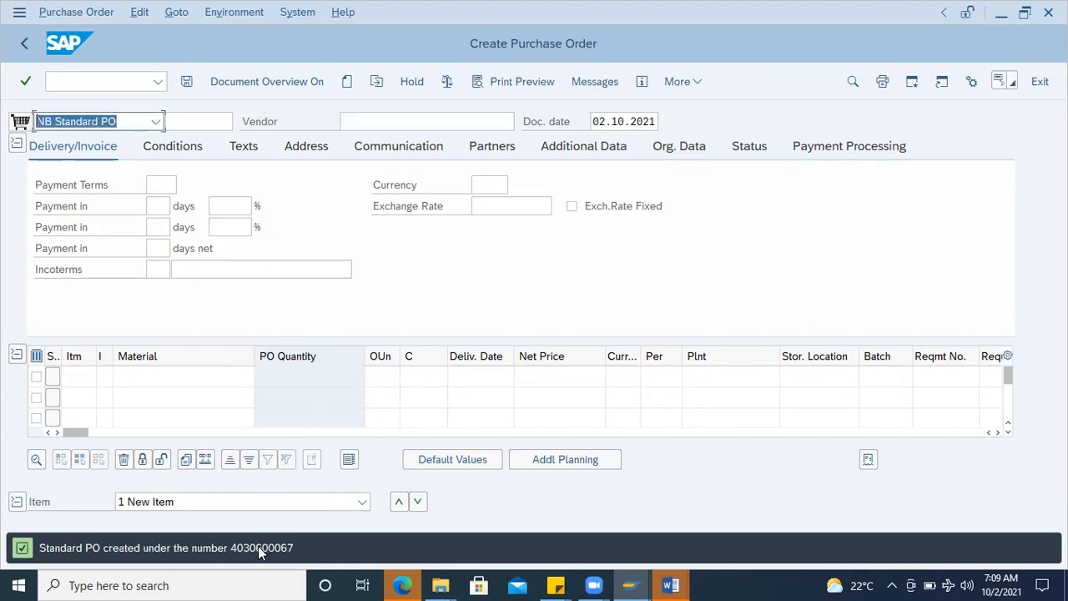
# Step: Copy the full purchase order creation message into the Word file Document2, below the RETURN PO PROCESS heading
pyautogui.doubleClick(258, 547)
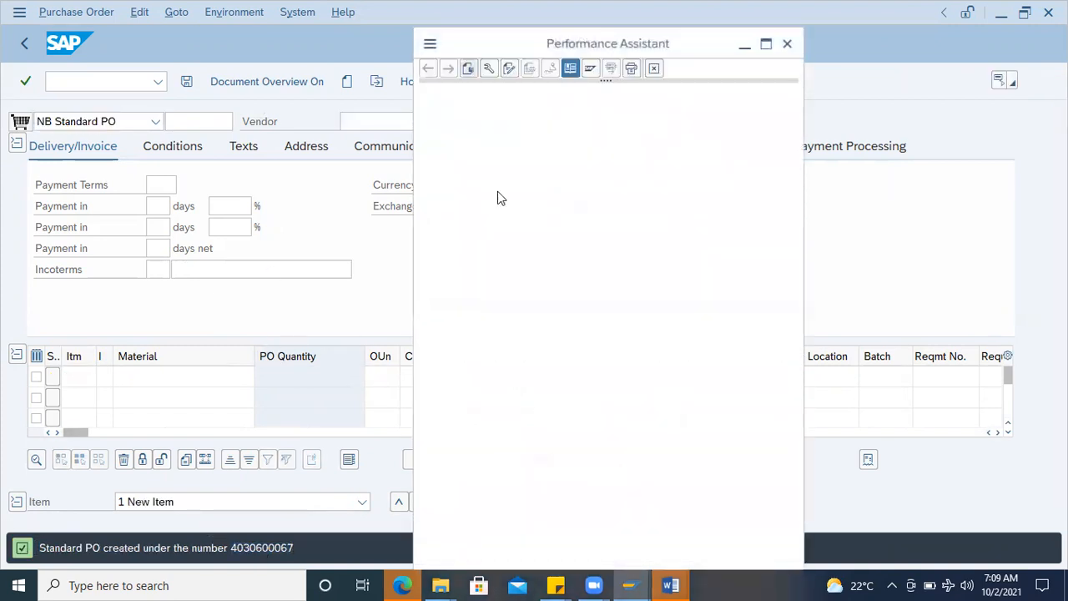
pyautogui.moveTo(716, 96); pyautogui.dragTo(353, 98)
pyautogui.hotkey('ctrl', 'c')
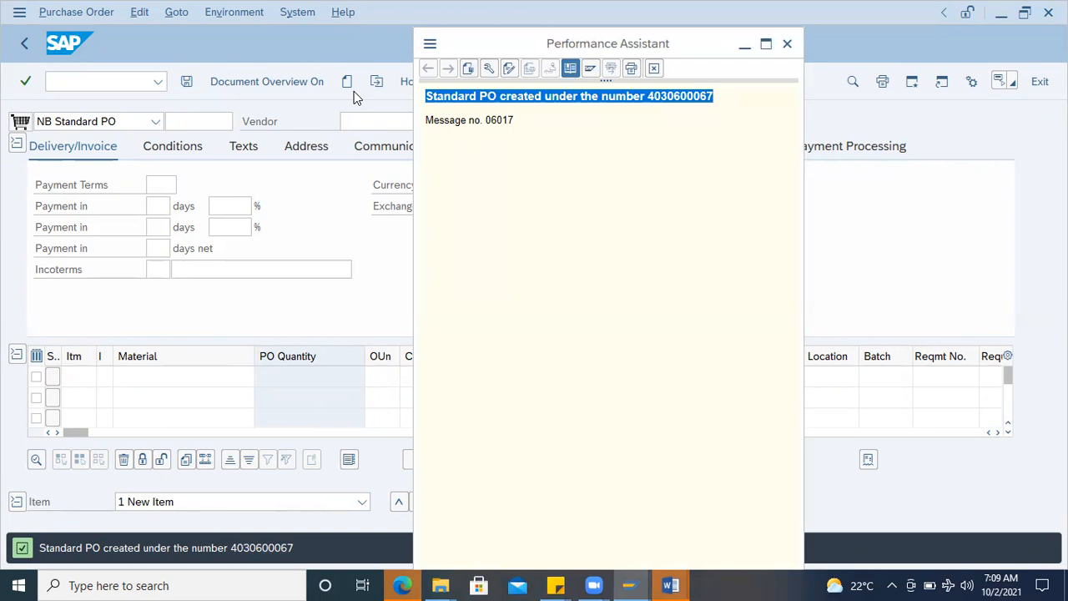
pyautogui.moveTo(674, 585)
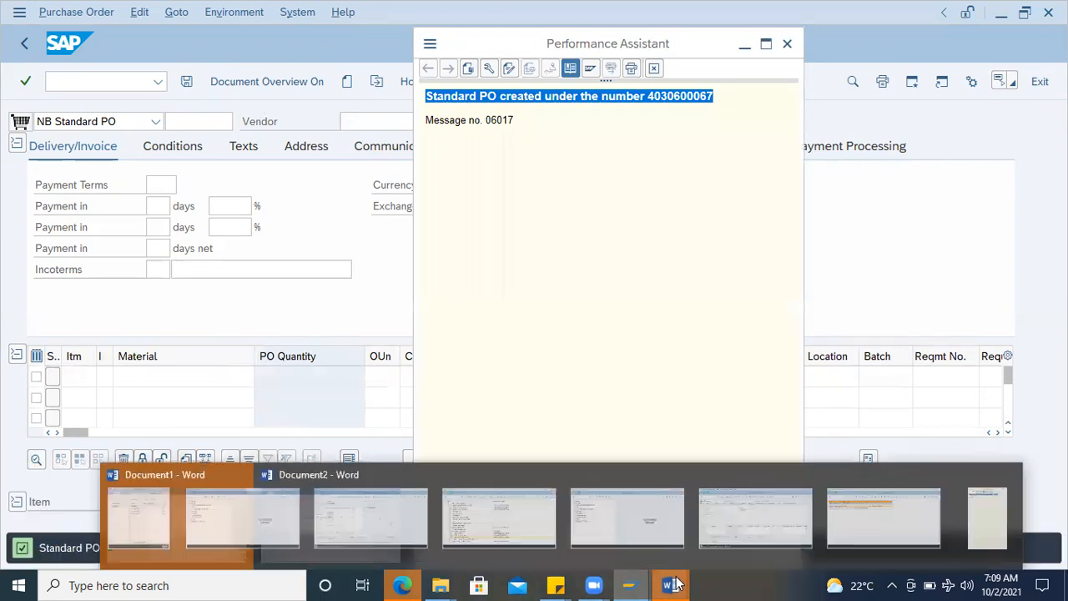
pyautogui.click(763, 538)
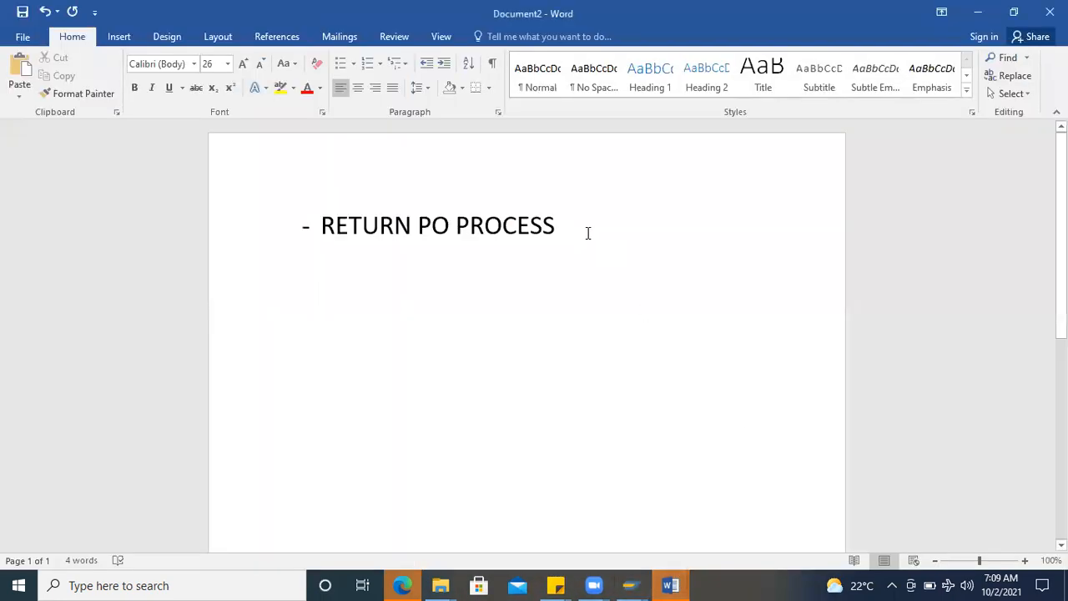
pyautogui.hotkey('ctrl', 'v')
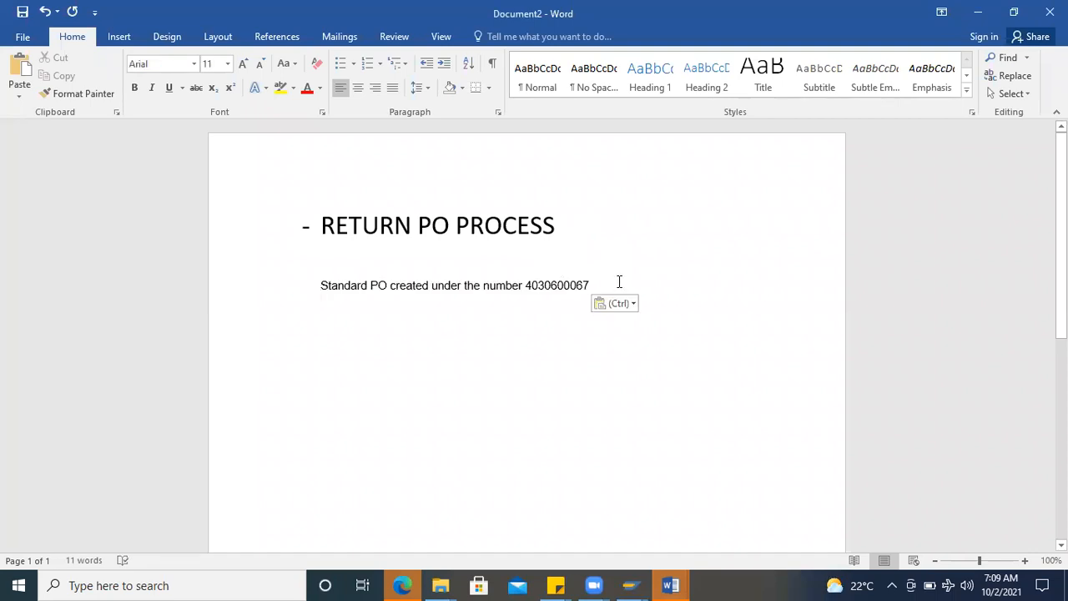
# Step: List the table names EKKO and EKPO on separate lines below the pasted message, and return to the SAP command field
pyautogui.press('Return')
pyautogui.press('Return')
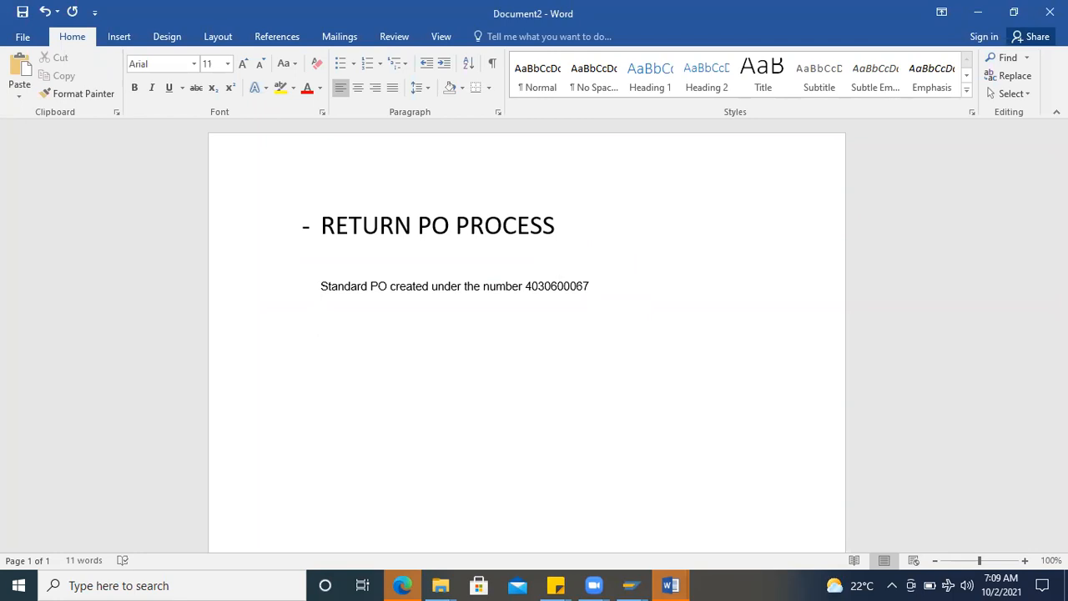
pyautogui.write('EKKO')
pyautogui.press('BackSpace')
pyautogui.hotkey('shift', 'Return')
pyautogui.write('EKPO')
pyautogui.hotkey('alt', 'Tab')
pyautogui.hotkey('alt', 'Tab')
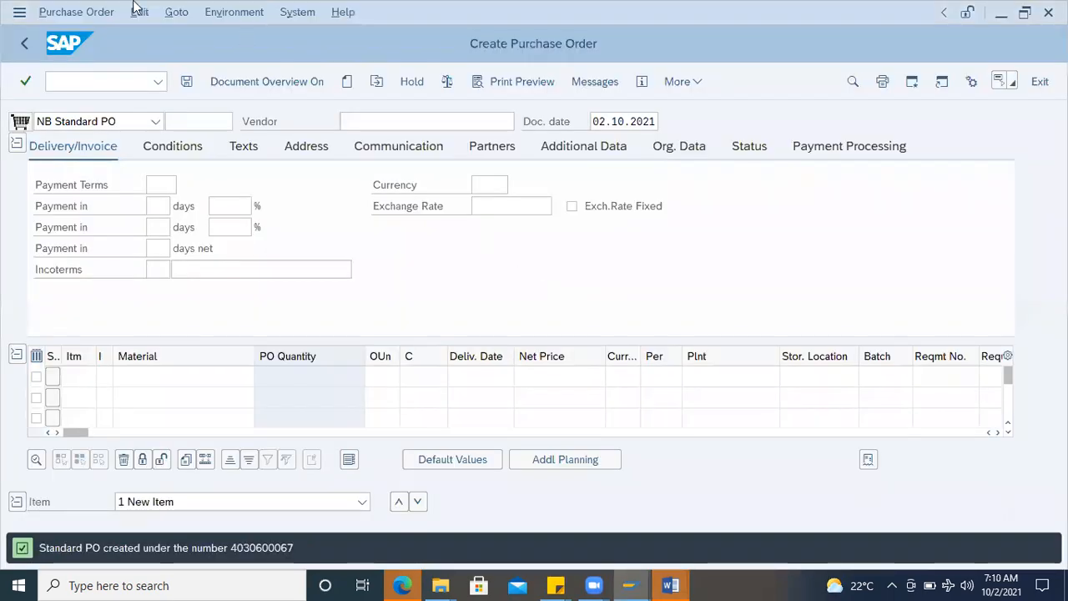
pyautogui.click(76, 77)
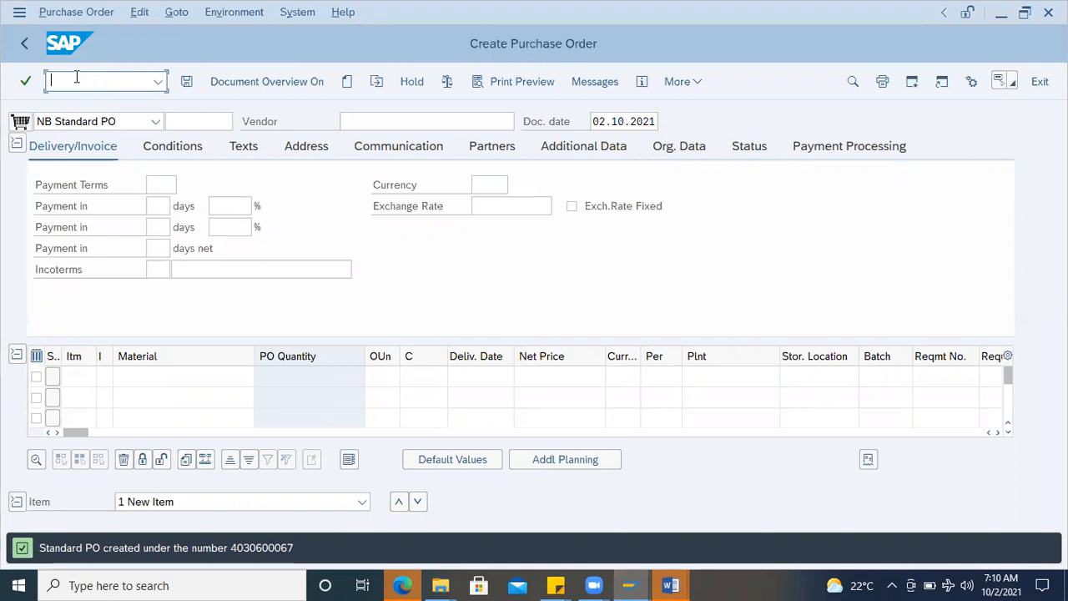
# Step: Add the line "ME2N – Filter return POs" below the table names in Word's Document2
pyautogui.click(675, 578)
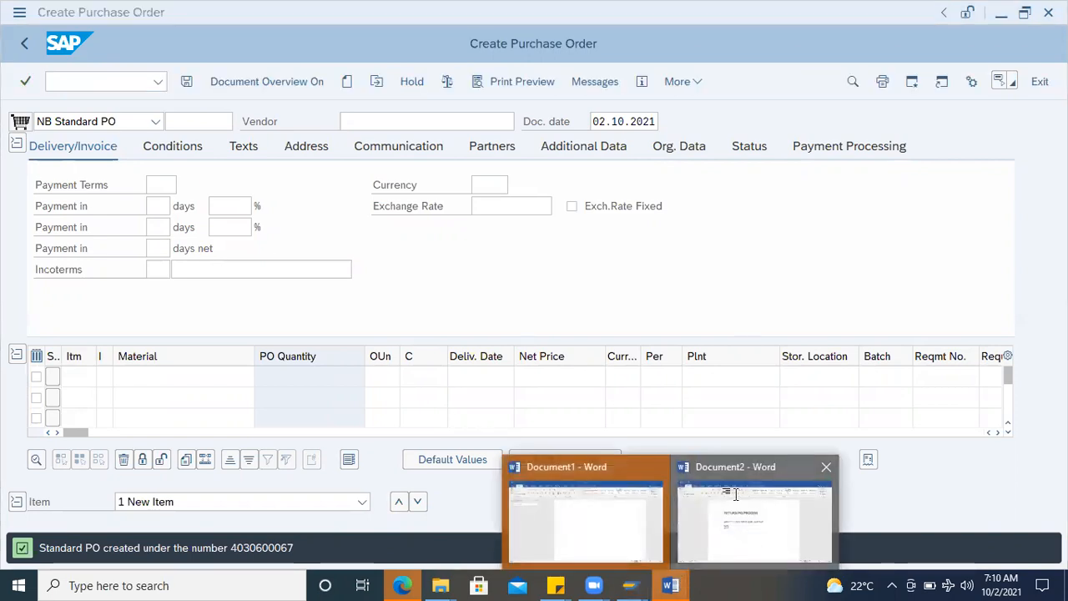
pyautogui.click(736, 494)
pyautogui.press('Return')
pyautogui.press('Return')
pyautogui.write('ME2')
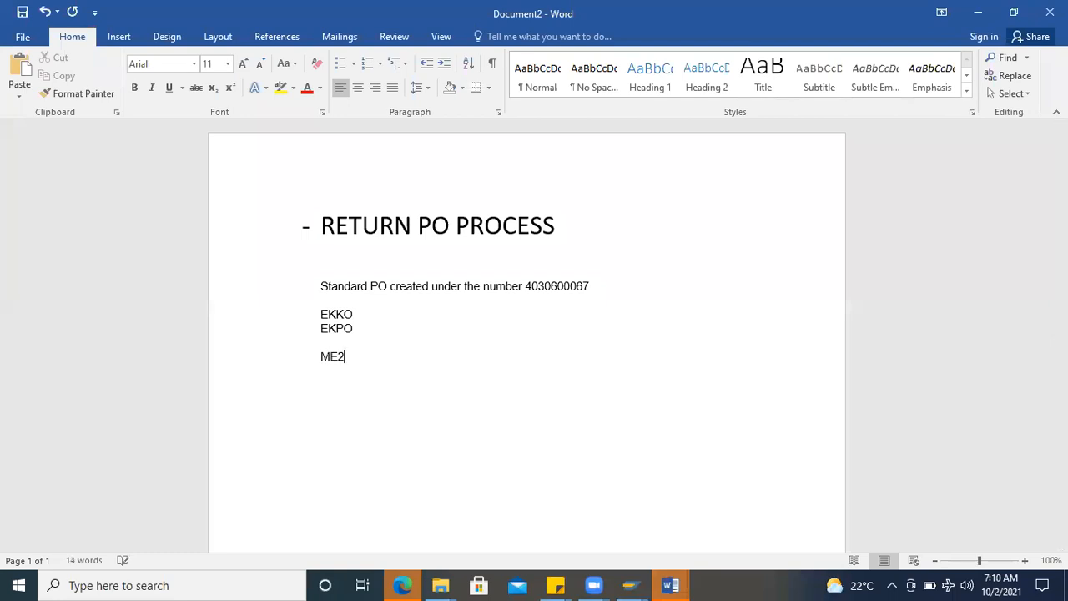
pyautogui.write('N - Fi')
pyautogui.write('lter re')
pyautogui.write('turn')
pyautogui.write(' P')
pyautogui.write('Os')
pyautogui.press('Return')
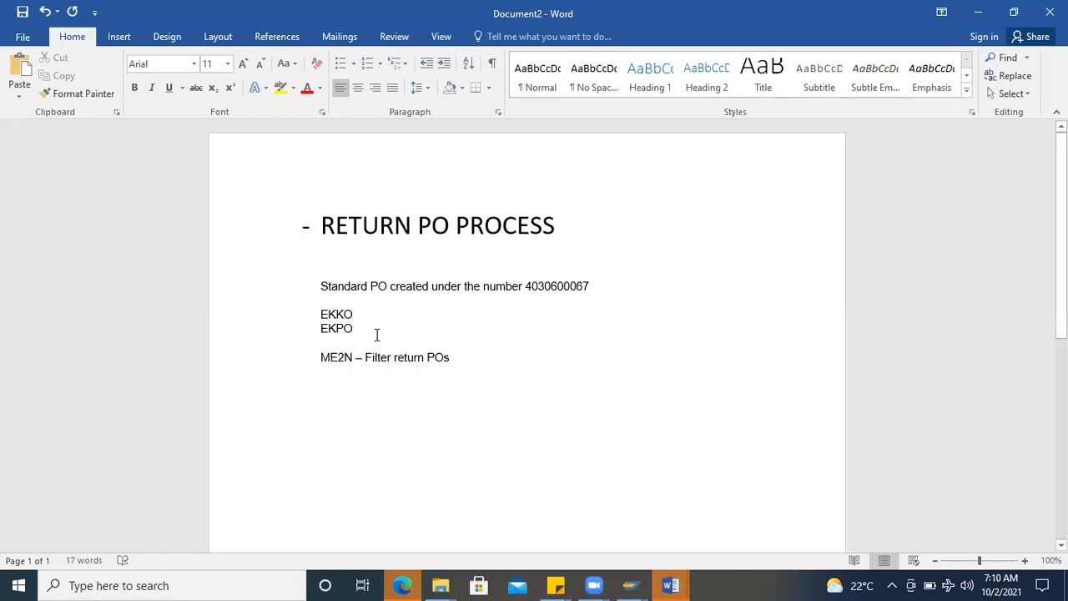
# Step: Add the transaction code SE16N below the ME2N note, separated from it by a blank line
pyautogui.write('SE16N')
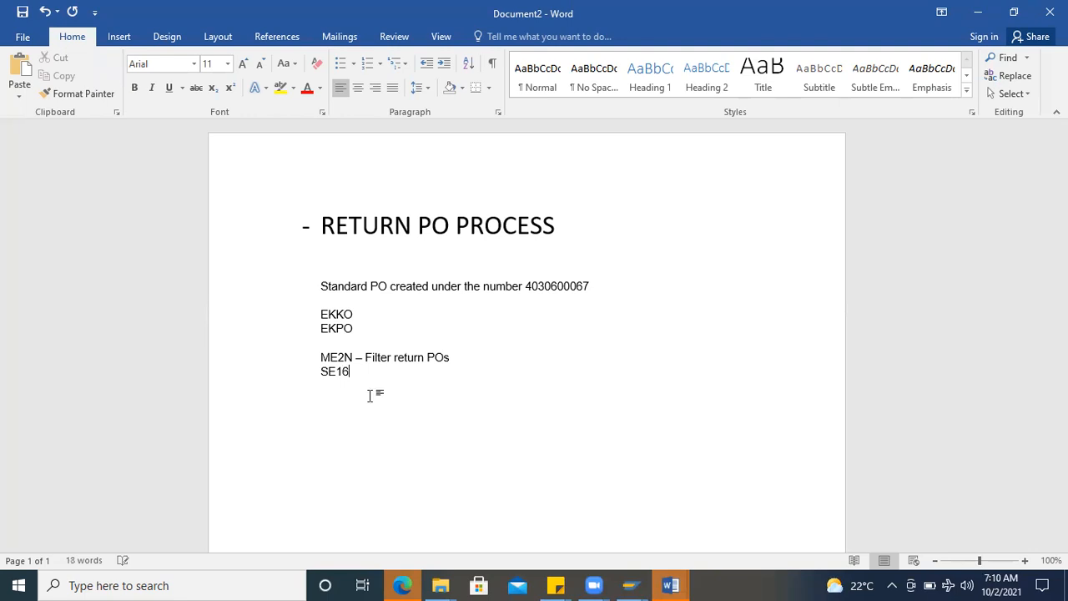
pyautogui.click(482, 357)
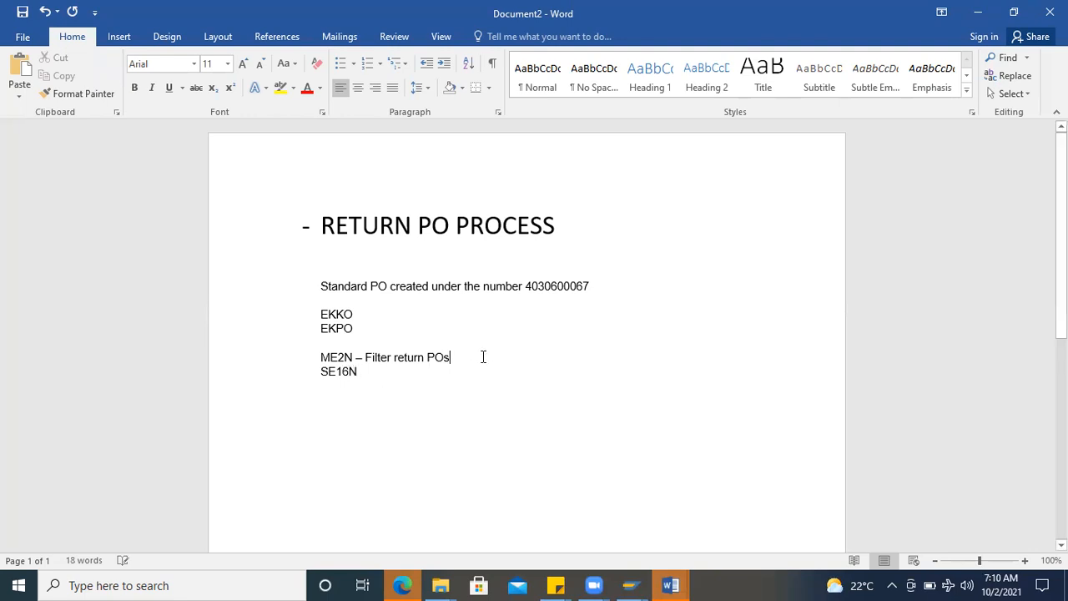
pyautogui.press('Return')
pyautogui.moveTo(373, 389); pyautogui.dragTo(281, 393)
pyautogui.click(372, 390)
# Step: Switch to SAP, run transaction SE16N and load the selection fields of table EKKO
pyautogui.hotkey('alt', 'Tab')
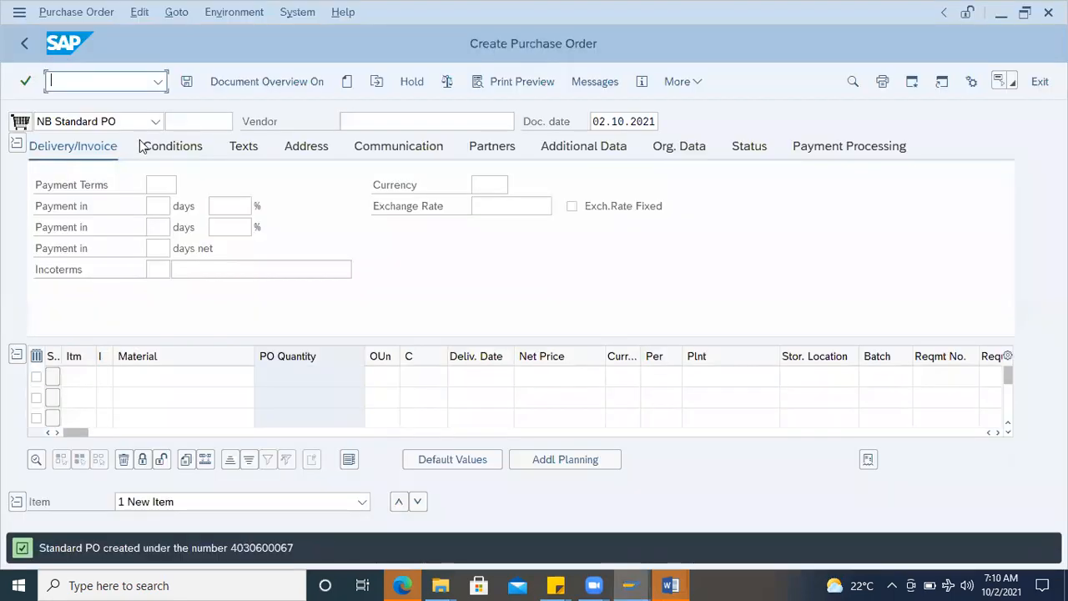
pyautogui.write('/nse16n')
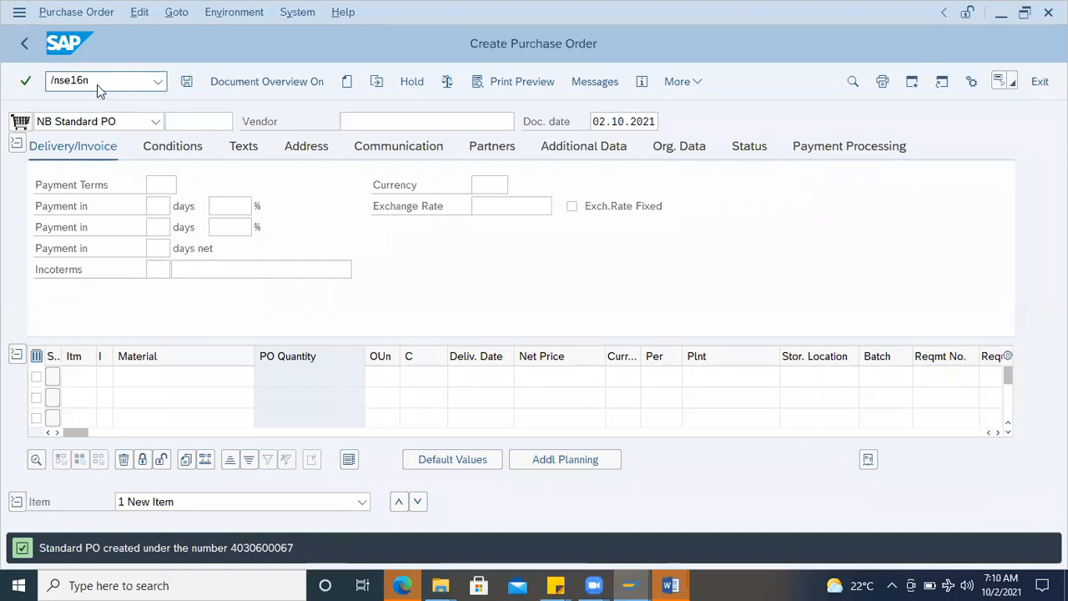
pyautogui.press('Return')
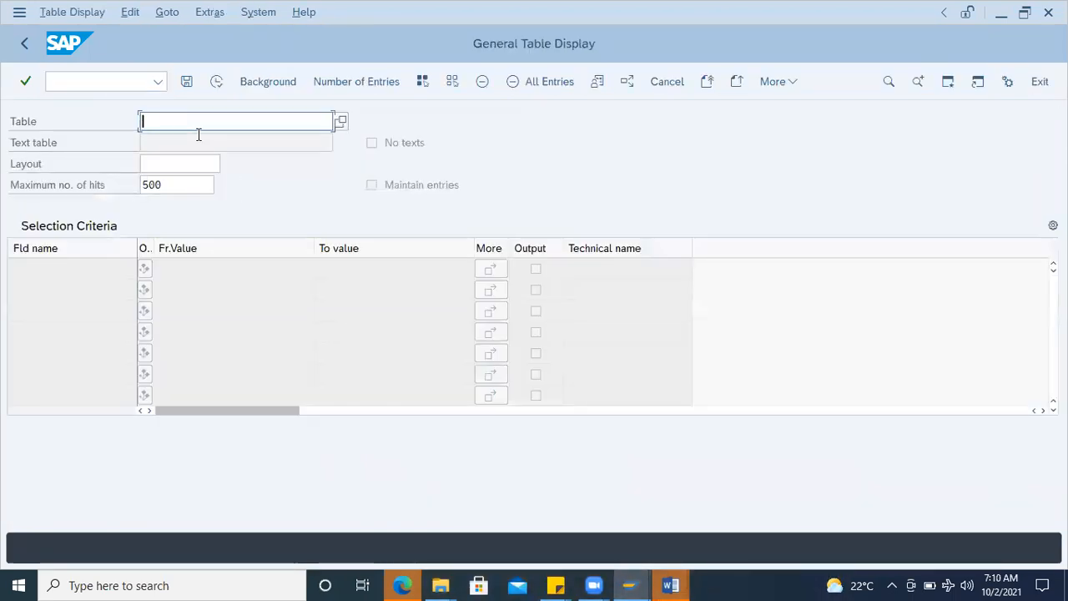
pyautogui.write('EKKO')
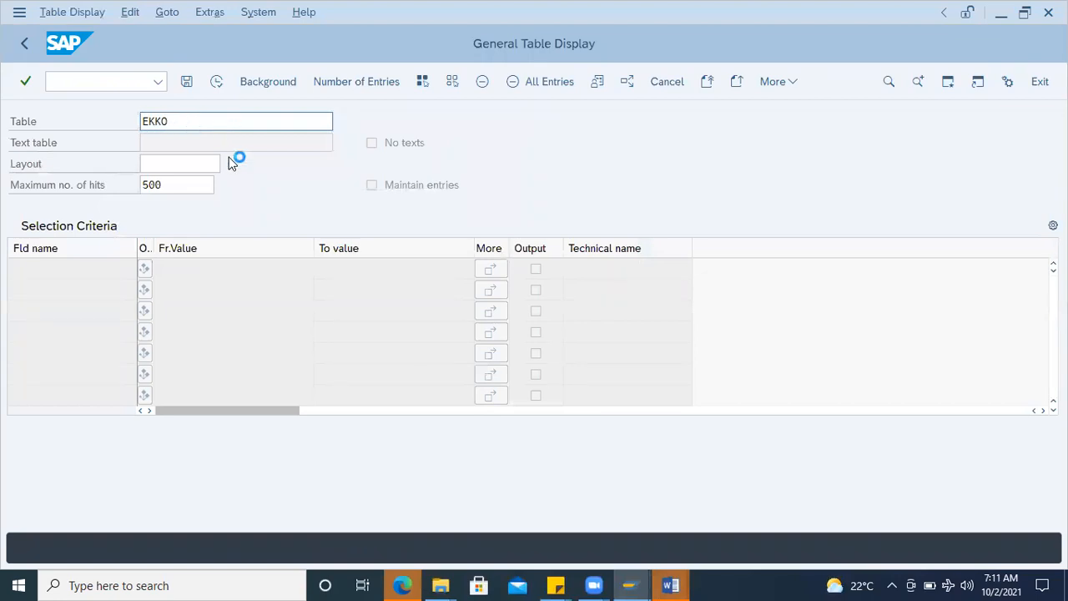
pyautogui.press('Return')
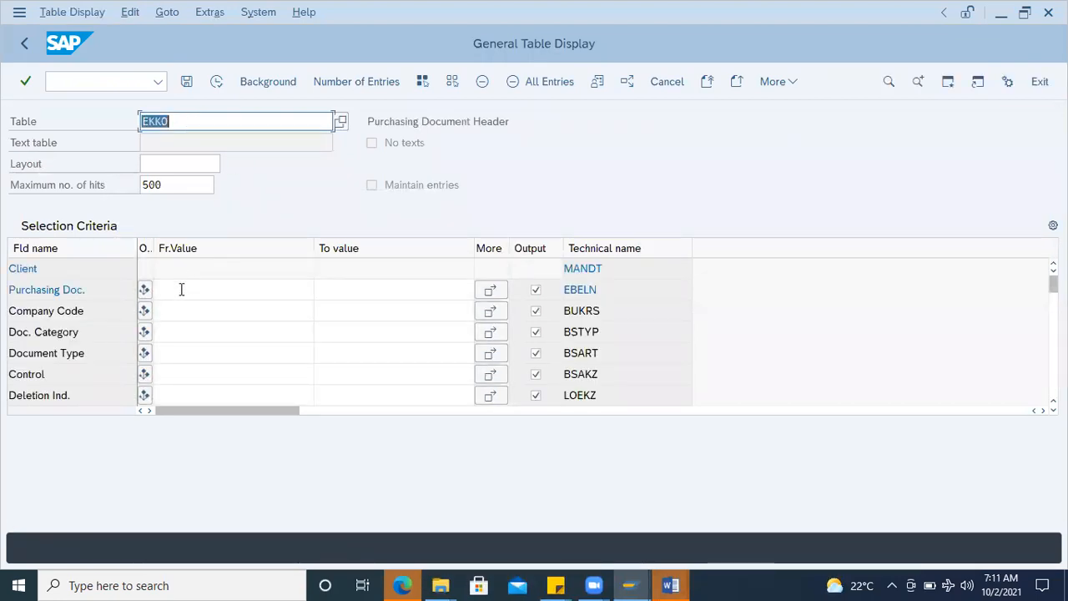
# Step: Copy the purchase order number from the Word notes into the Purchasing Doc. criterion and execute the EKKO search
pyautogui.click(181, 289)
pyautogui.hotkey('alt', 'Tab')
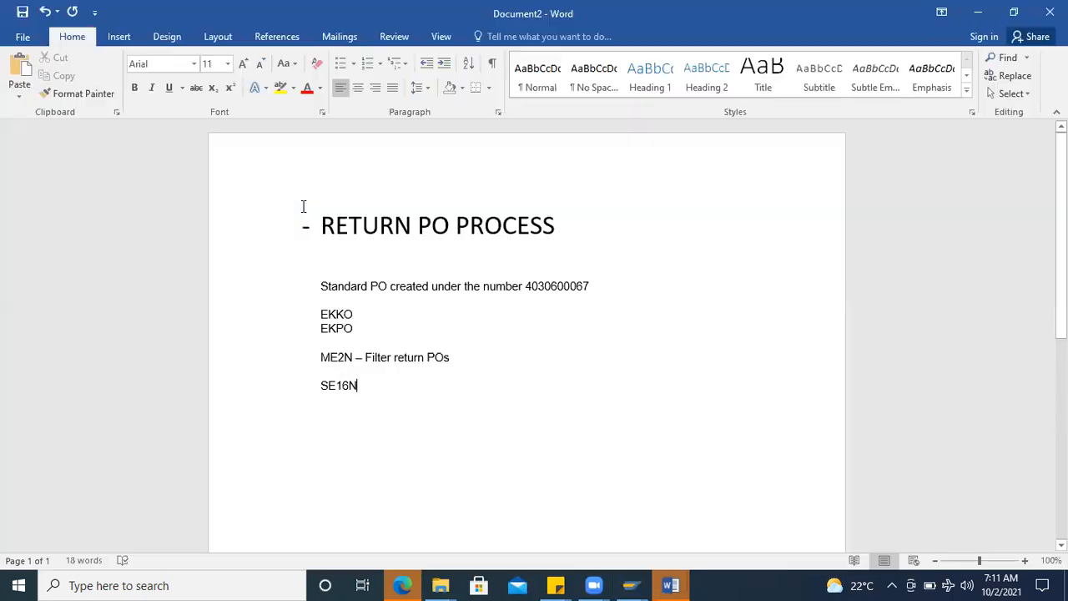
pyautogui.tripleClick(556, 287)
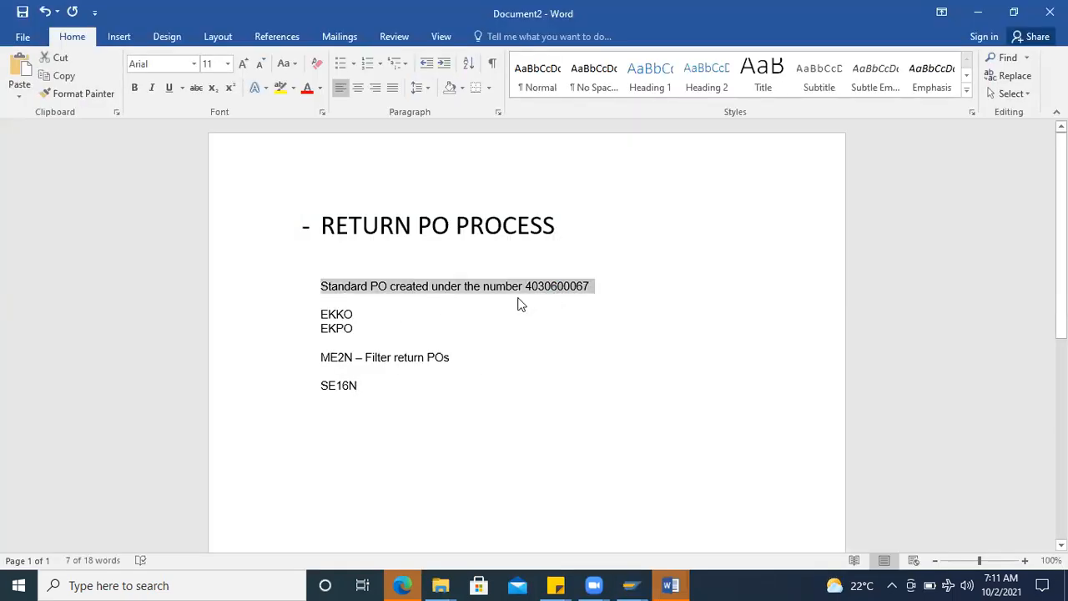
pyautogui.hotkey('alt', 'Tab')
pyautogui.hotkey('alt', 'Tab')
pyautogui.doubleClick(567, 287)
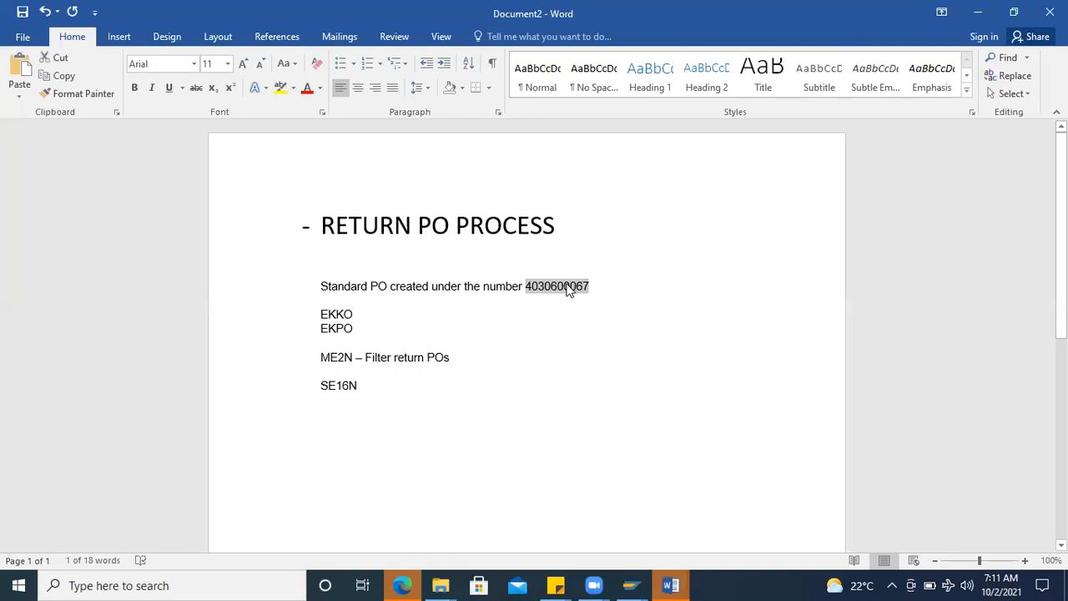
pyautogui.hotkey('ctrl', 'c')
pyautogui.hotkey('alt', 'Tab')
pyautogui.click(179, 290)
pyautogui.hotkey('ctrl', 'v')
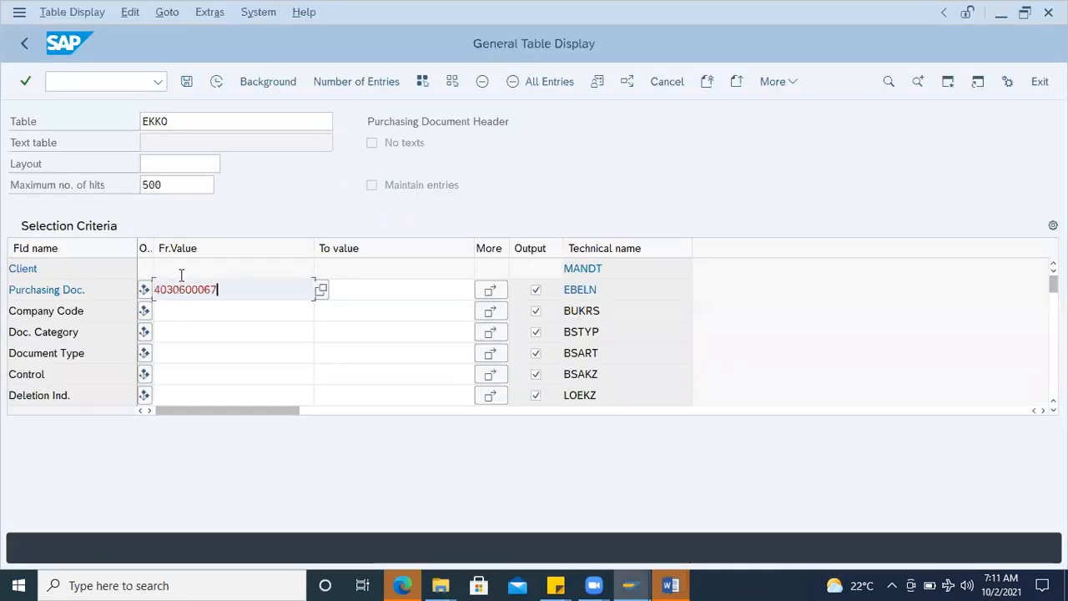
pyautogui.click(210, 82)
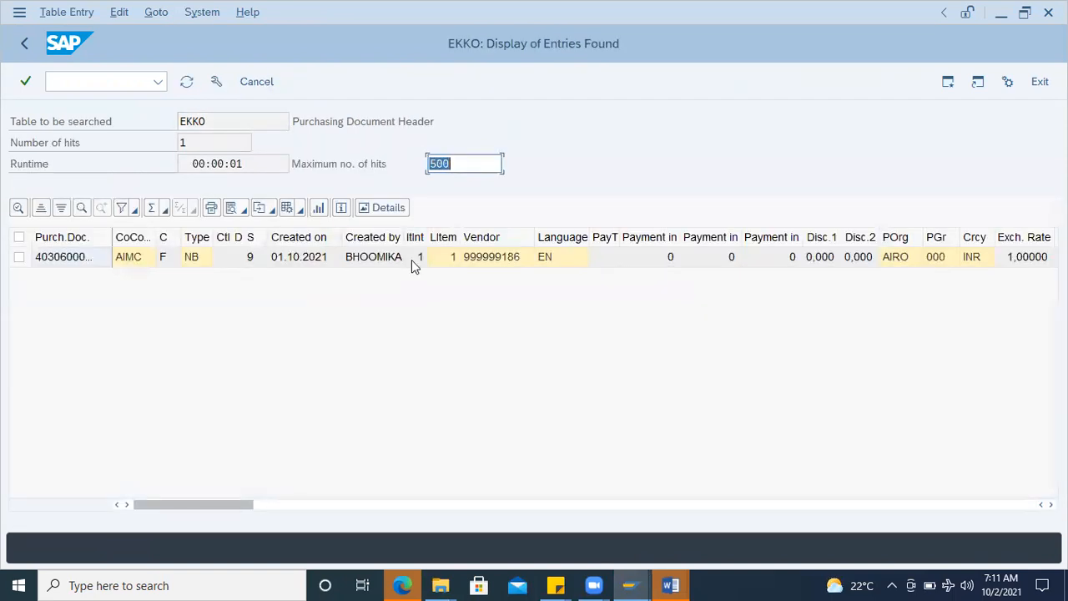
# Step: Display the details of the EKKO entry found and examine its document category, type, status, creation date, vendor and further header fields
pyautogui.click(286, 259)
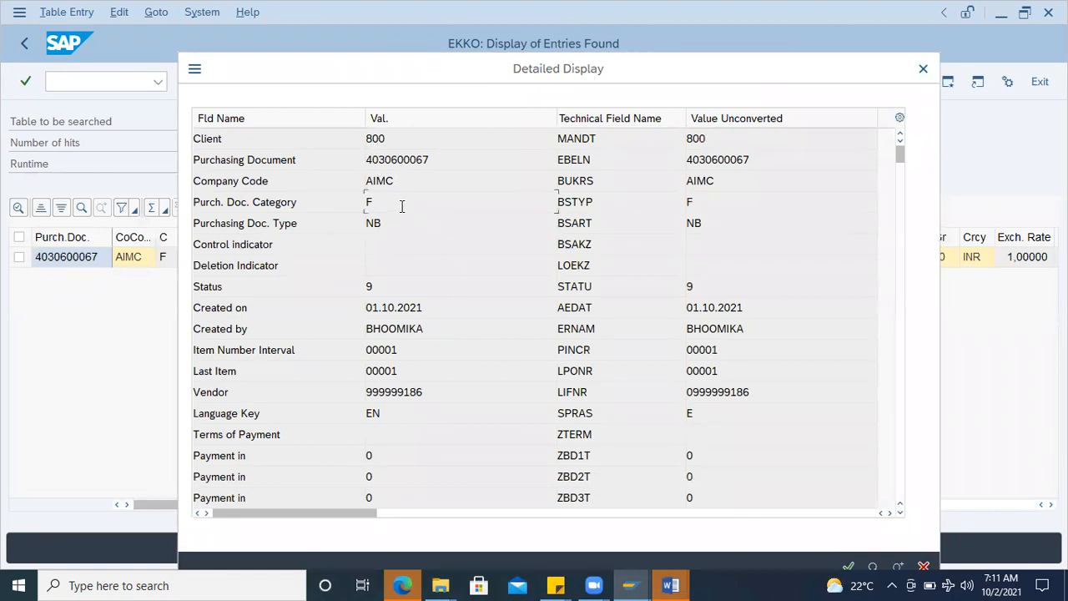
pyautogui.click(381, 223)
pyautogui.click(371, 286)
pyautogui.click(441, 308)
pyautogui.click(441, 391)
pyautogui.scroll(-2, 453, 439)
pyautogui.scroll(-8, 455, 437)
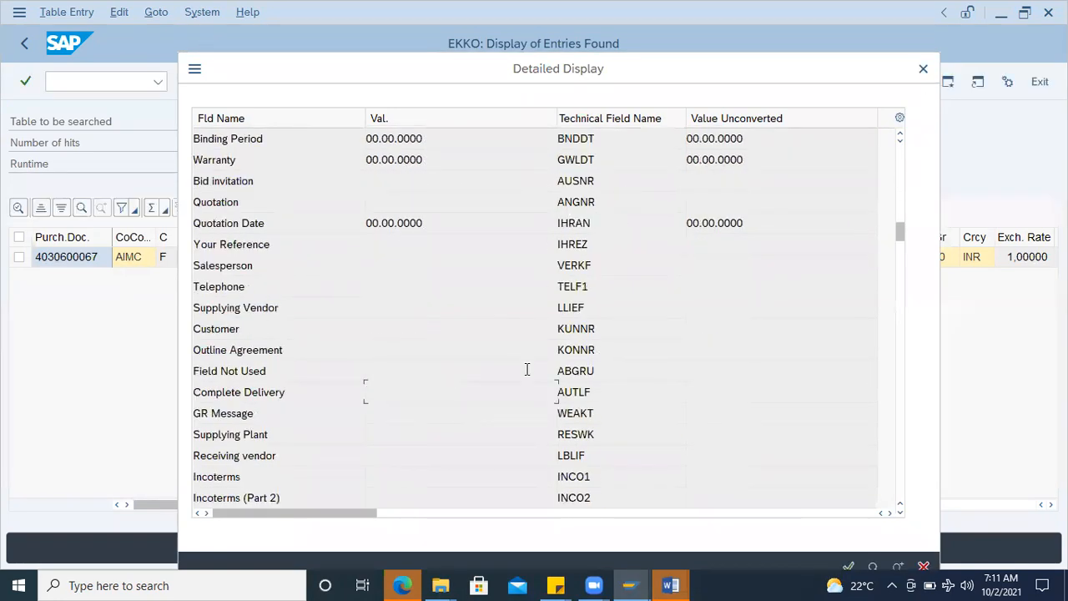
pyautogui.scroll(-5, 522, 324)
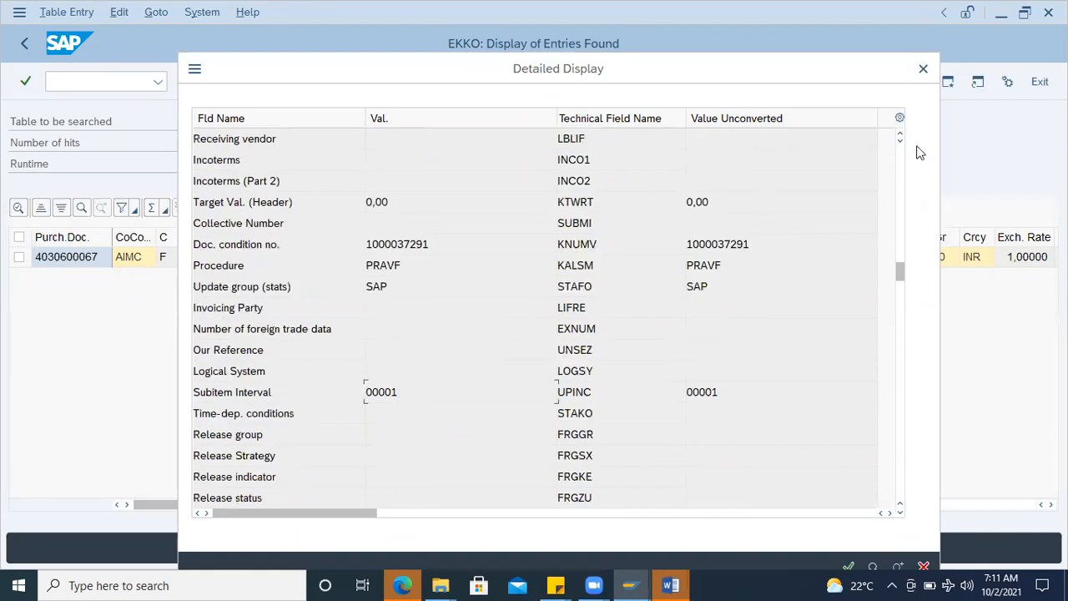
# Step: Close the EKKO details and results, load the selection fields of table EKPO and paste the purchase order number into the Purchasing Doc. criterion
pyautogui.click(923, 69)
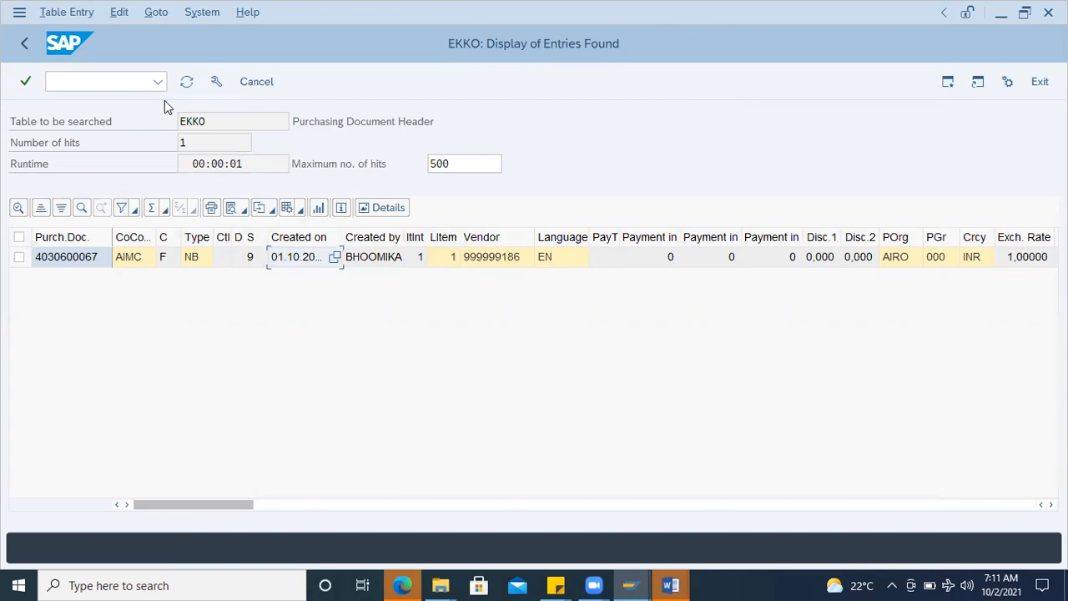
pyautogui.click(25, 43)
pyautogui.write('EKPO')
pyautogui.press('Return')
pyautogui.click(186, 290)
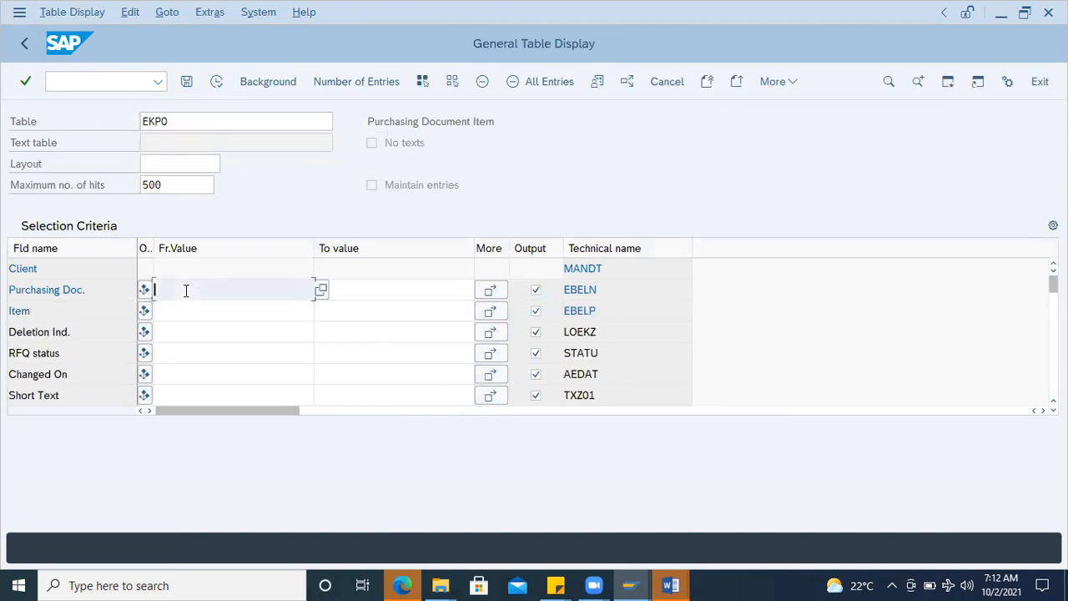
pyautogui.hotkey('ctrl', 'v')
# Step: Deselect all EKPO output fields and include only Purchasing Doc., Item and Changed On in the output
pyautogui.scroll(-1, 611, 275)
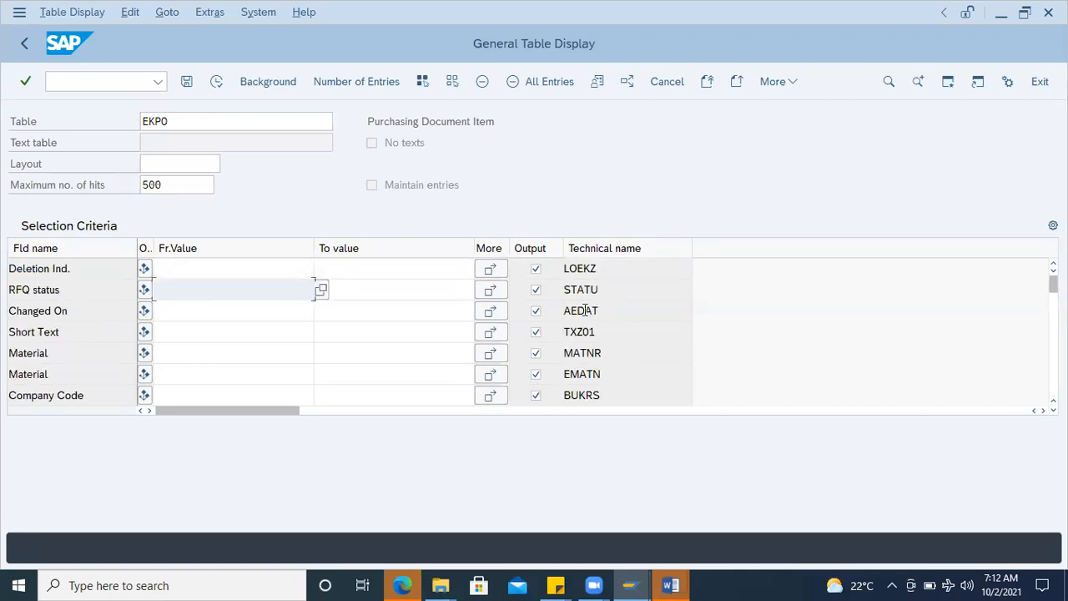
pyautogui.click(453, 85)
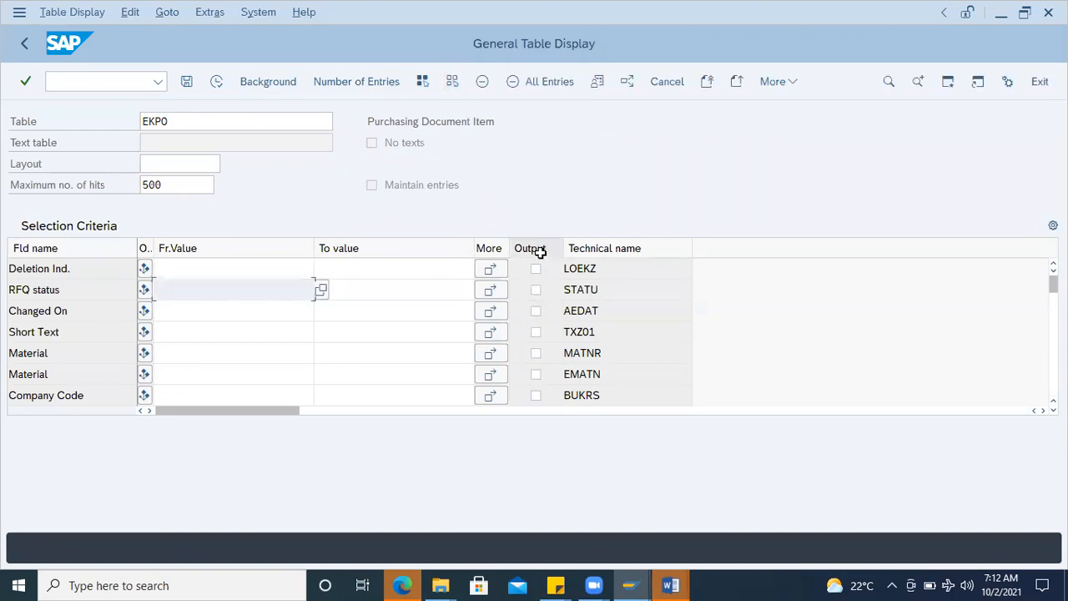
pyautogui.click(660, 278)
pyautogui.scroll(1, 660, 278)
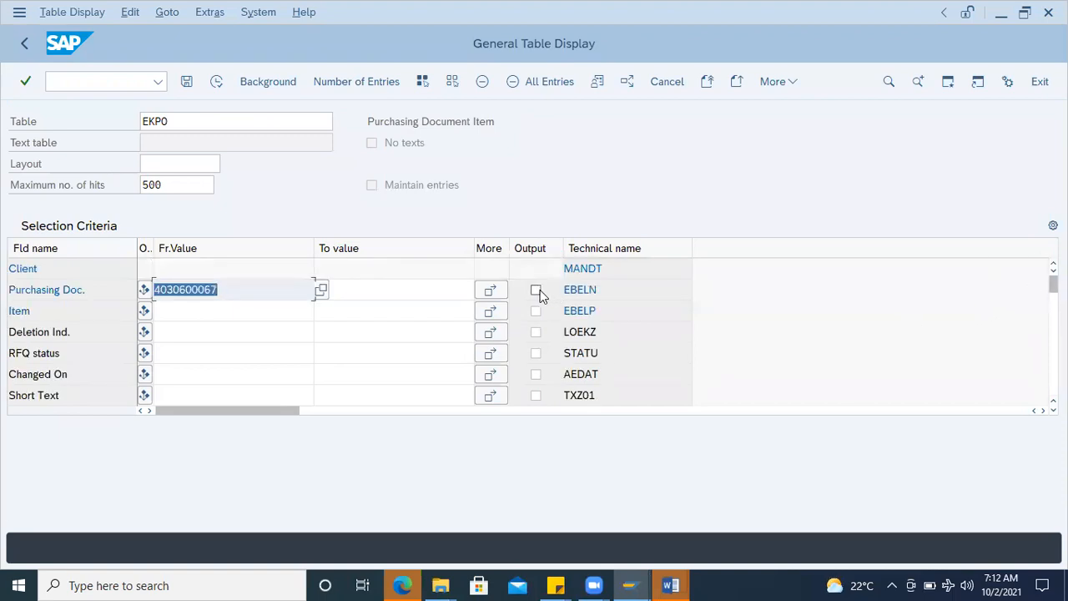
pyautogui.click(536, 289)
pyautogui.click(536, 310)
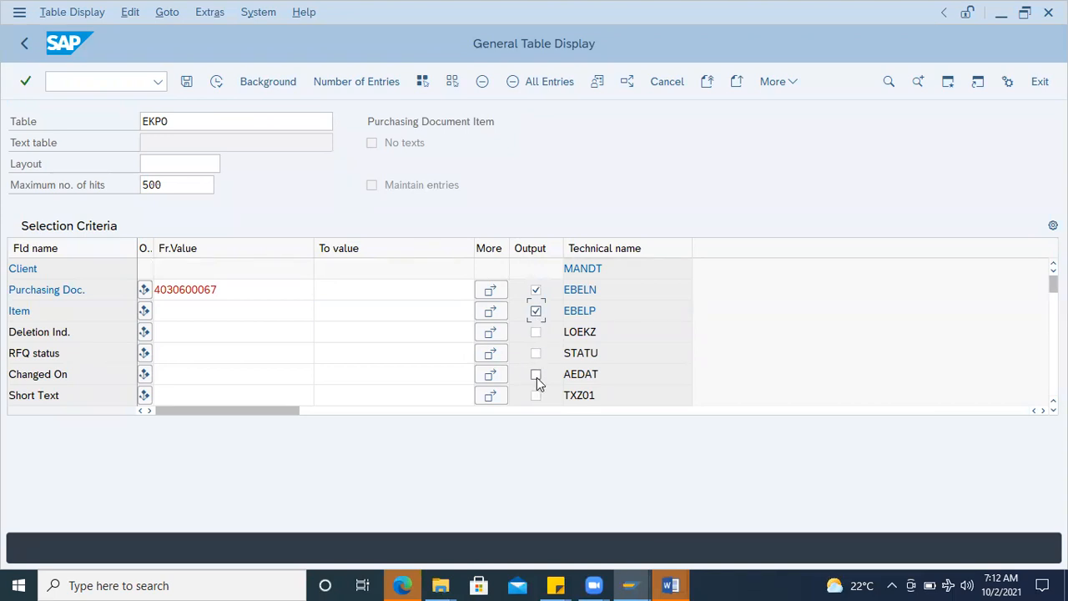
pyautogui.click(535, 373)
pyautogui.scroll(-1, 626, 352)
pyautogui.scroll(-1, 408, 355)
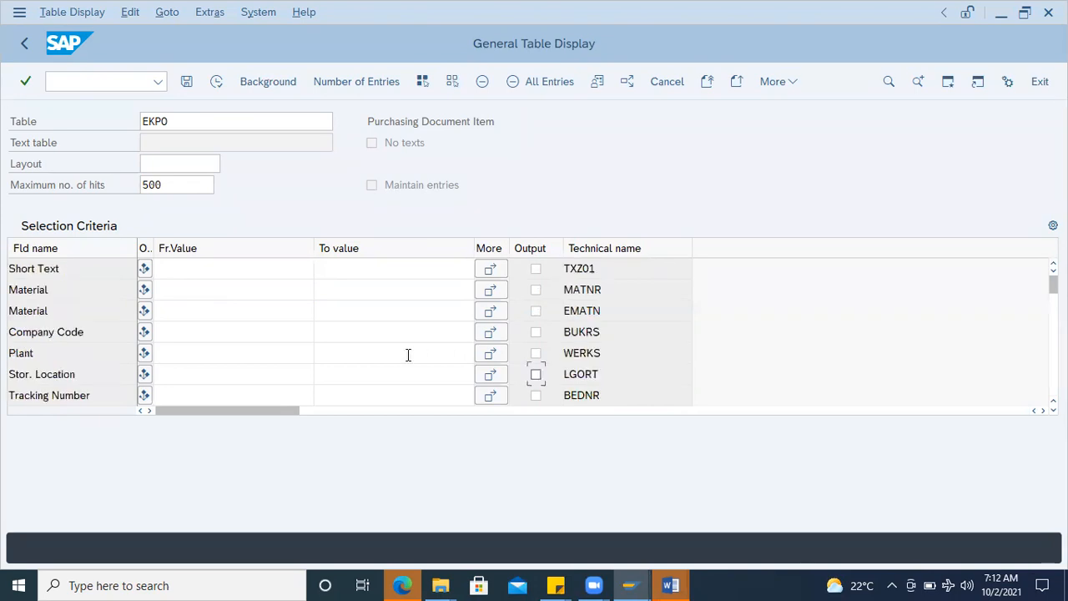
# Step: Switch to the Material Document List session, run transaction ME23N and display the returns purchase order
pyautogui.click(629, 584)
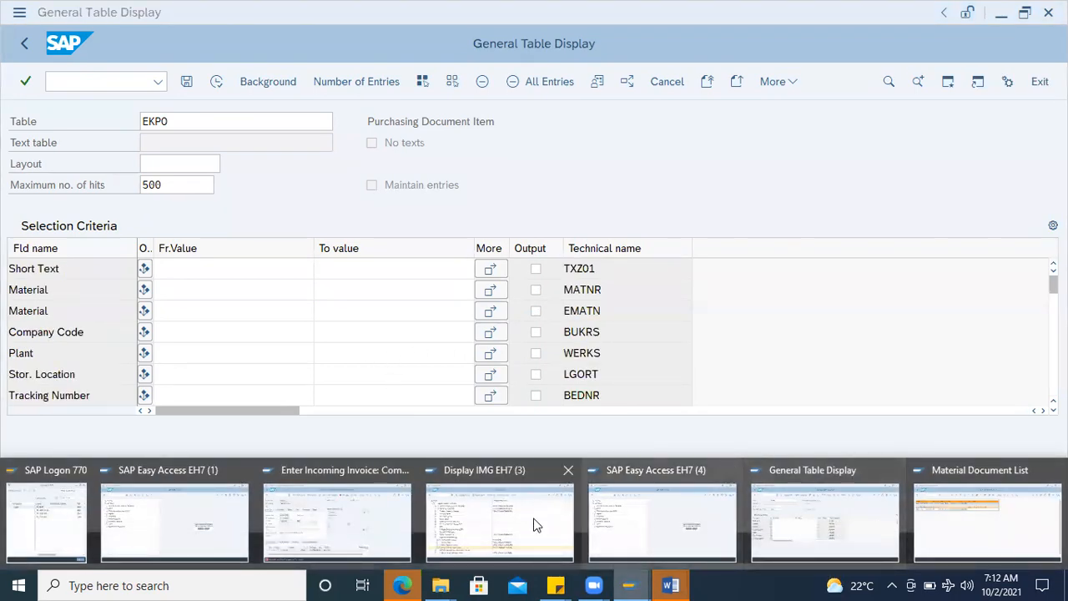
pyautogui.click(922, 520)
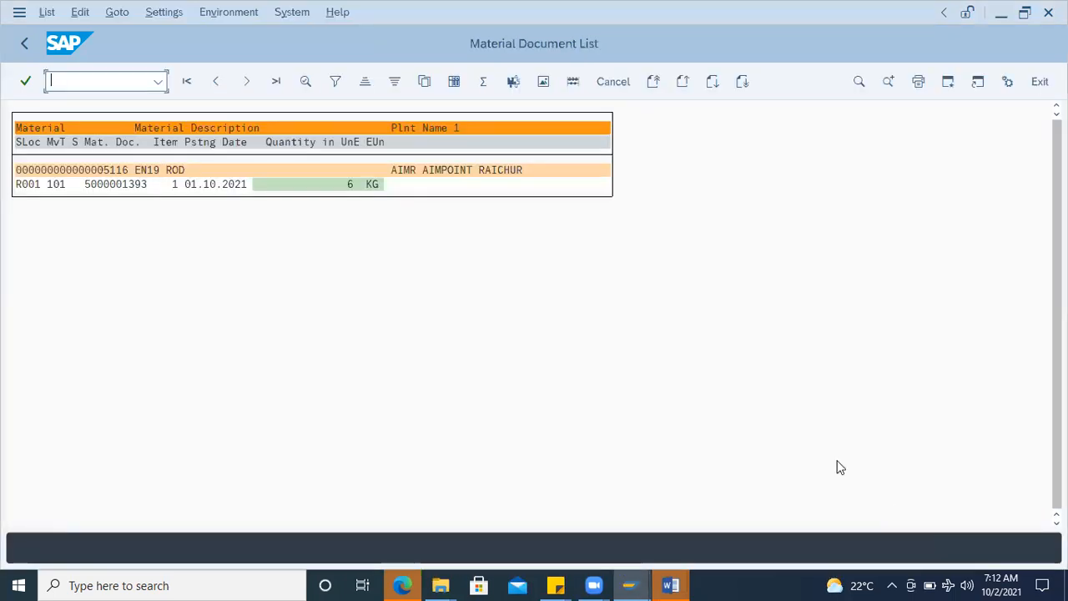
pyautogui.write('/nme23n')
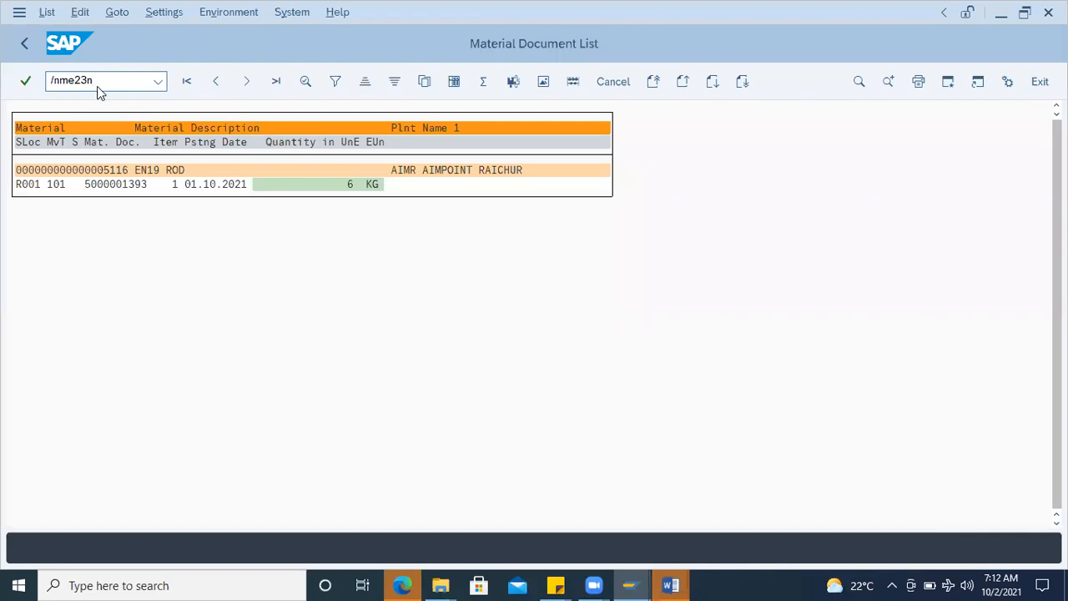
pyautogui.press('Return')
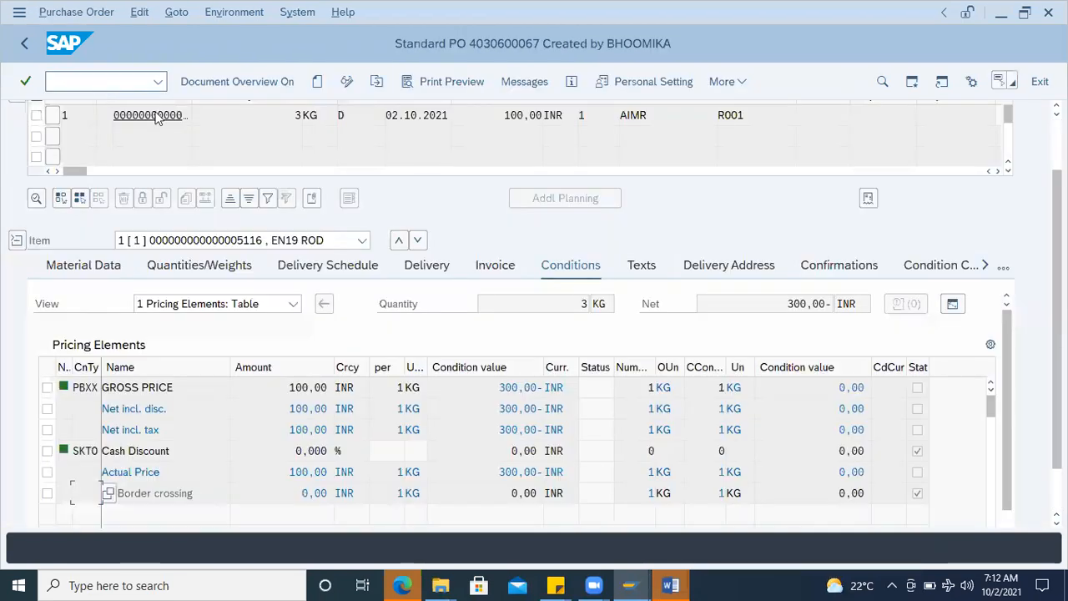
pyautogui.click(376, 81)
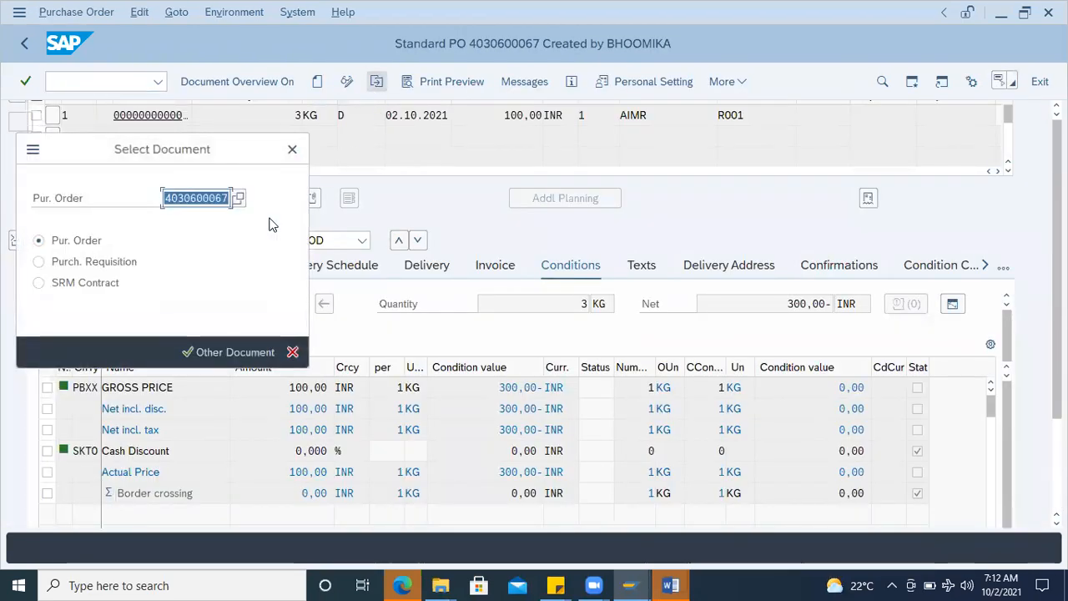
pyautogui.press('Right')
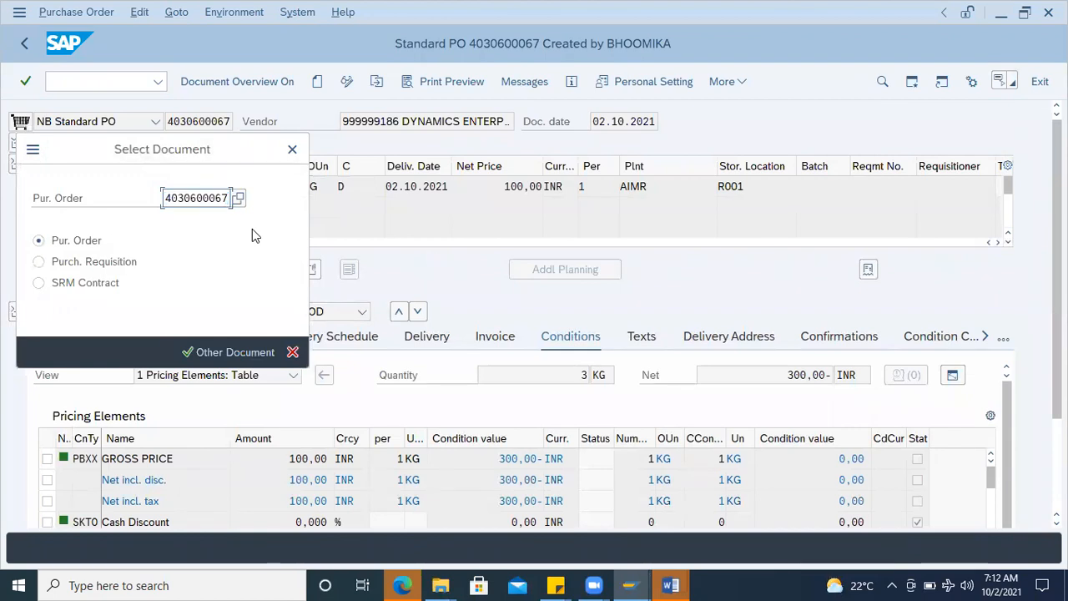
pyautogui.press('Return')
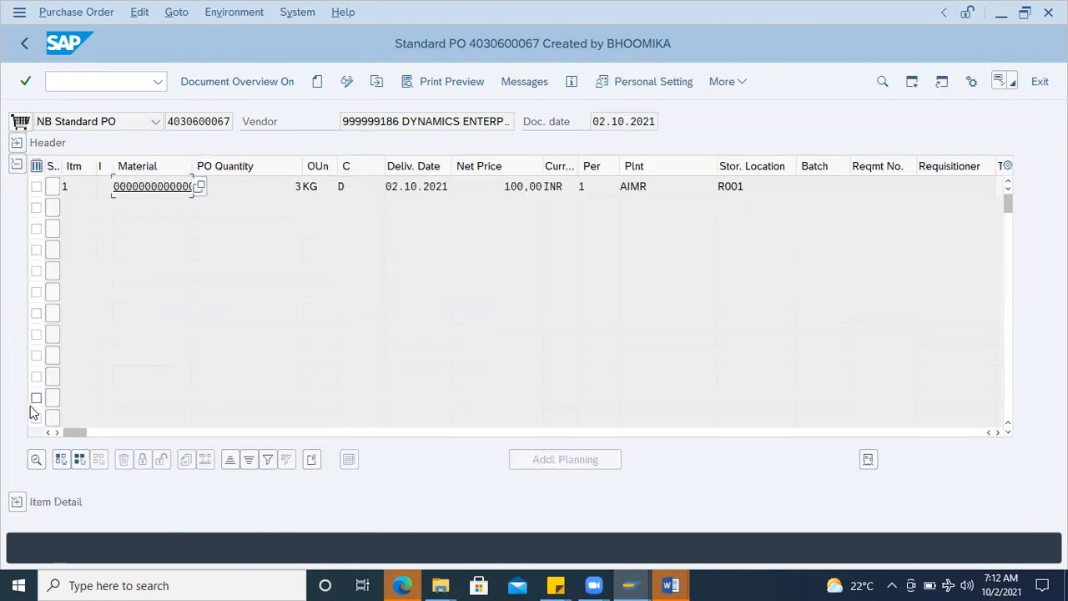
# Step: Expand the item detail of the purchase order and widen the Returns Item column in the item overview
pyautogui.click(16, 501)
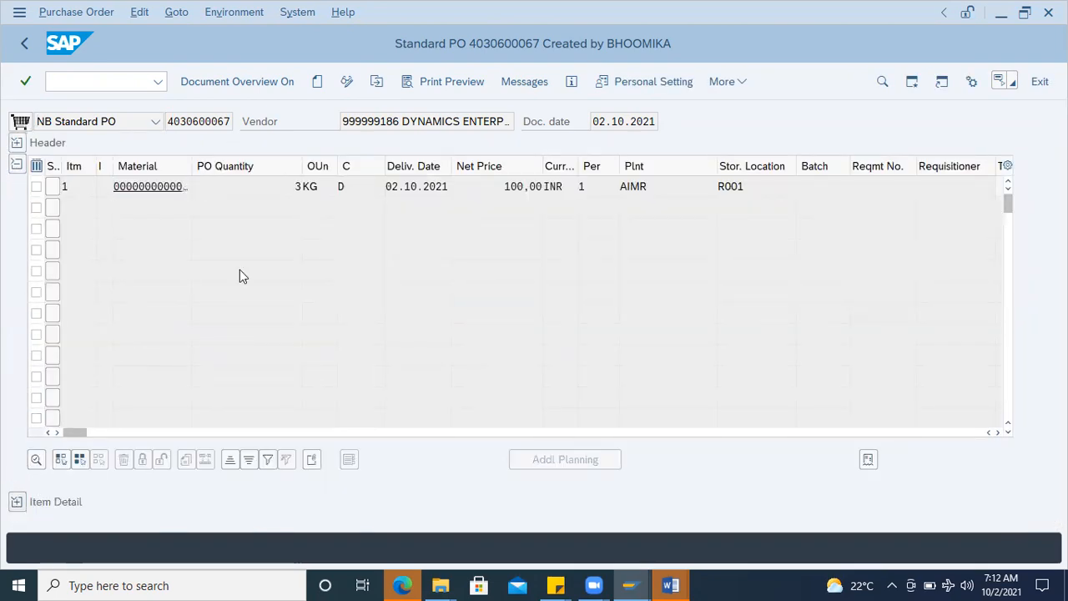
pyautogui.moveTo(87, 172); pyautogui.dragTo(308, 172)
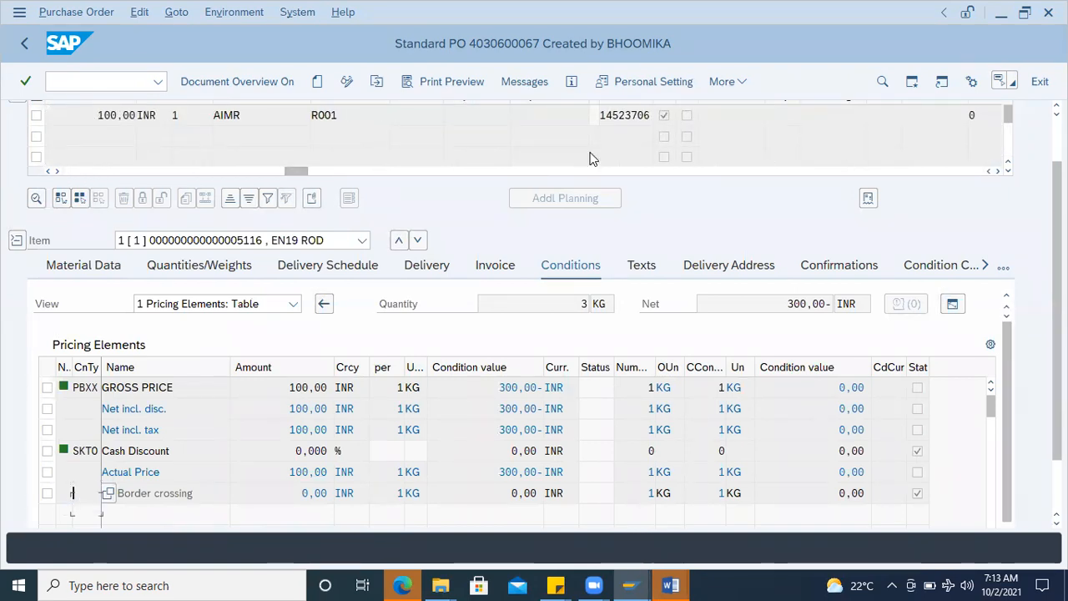
pyautogui.scroll(1, 592, 158)
pyautogui.scroll(1, 592, 152)
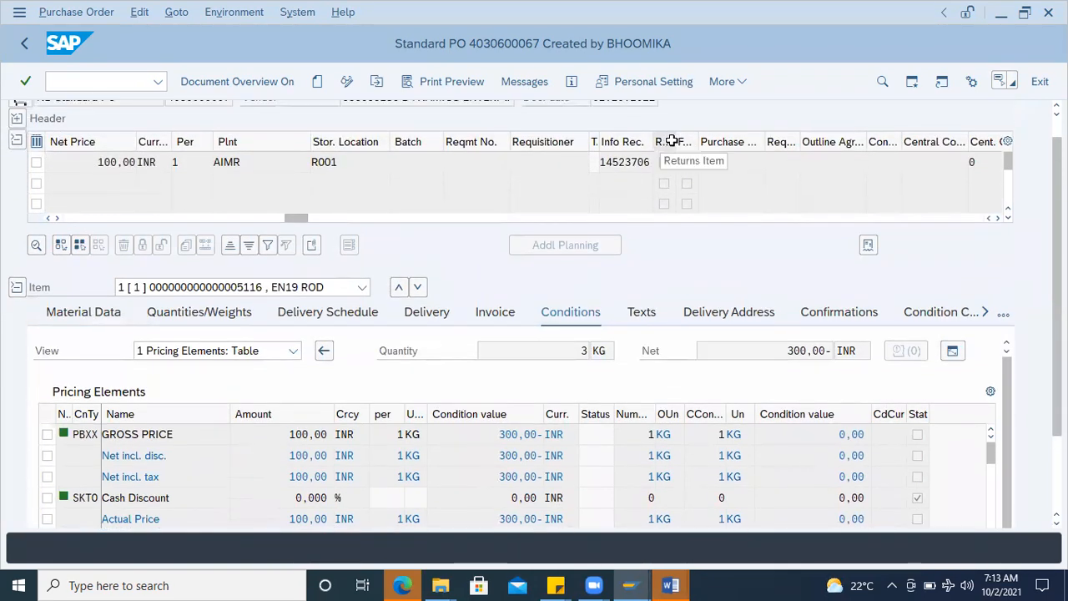
pyautogui.moveTo(675, 146); pyautogui.dragTo(700, 149)
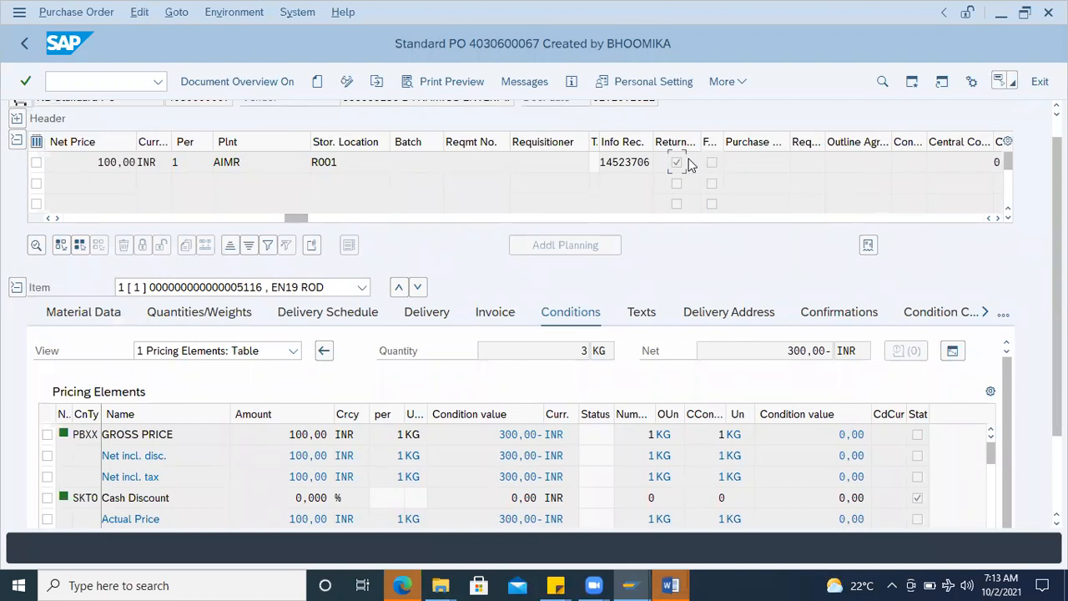
# Step: Open the field help for the Returns Item indicator and display its technical information
pyautogui.press('F1')
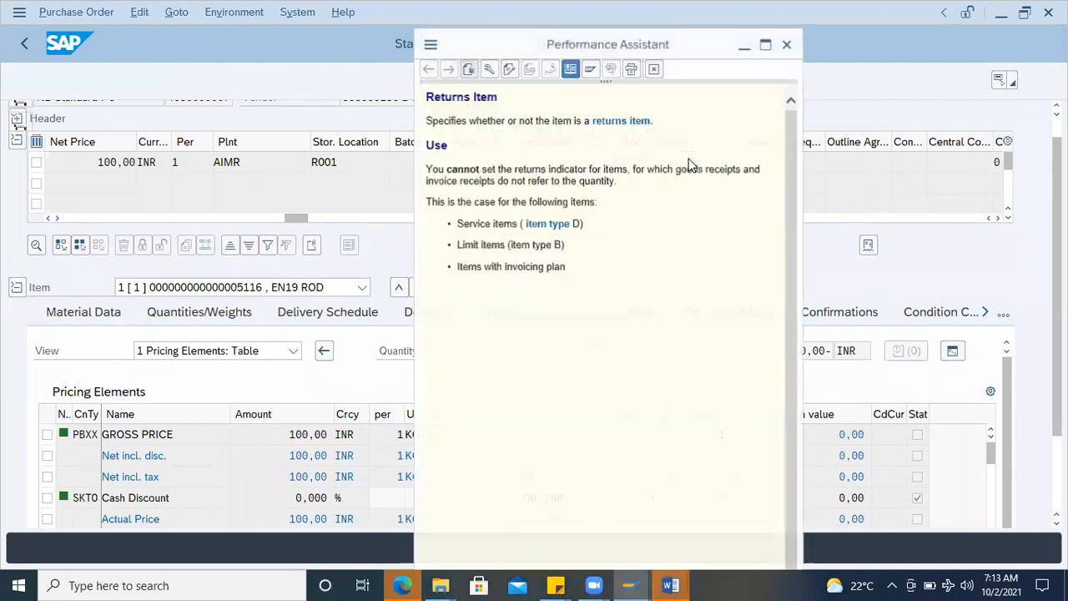
pyautogui.moveTo(493, 47); pyautogui.dragTo(584, 84)
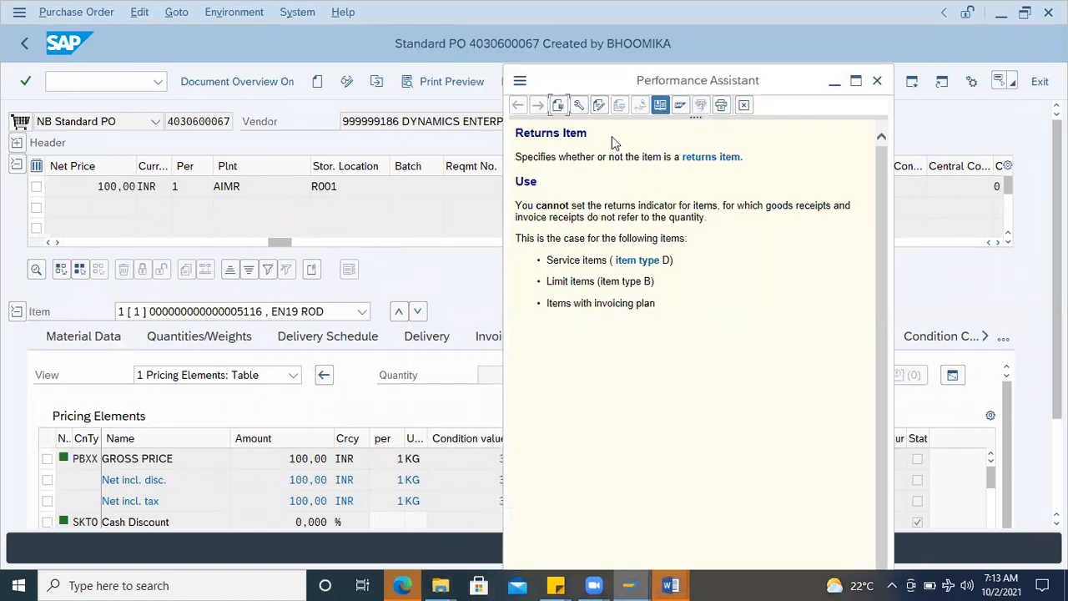
pyautogui.click(579, 106)
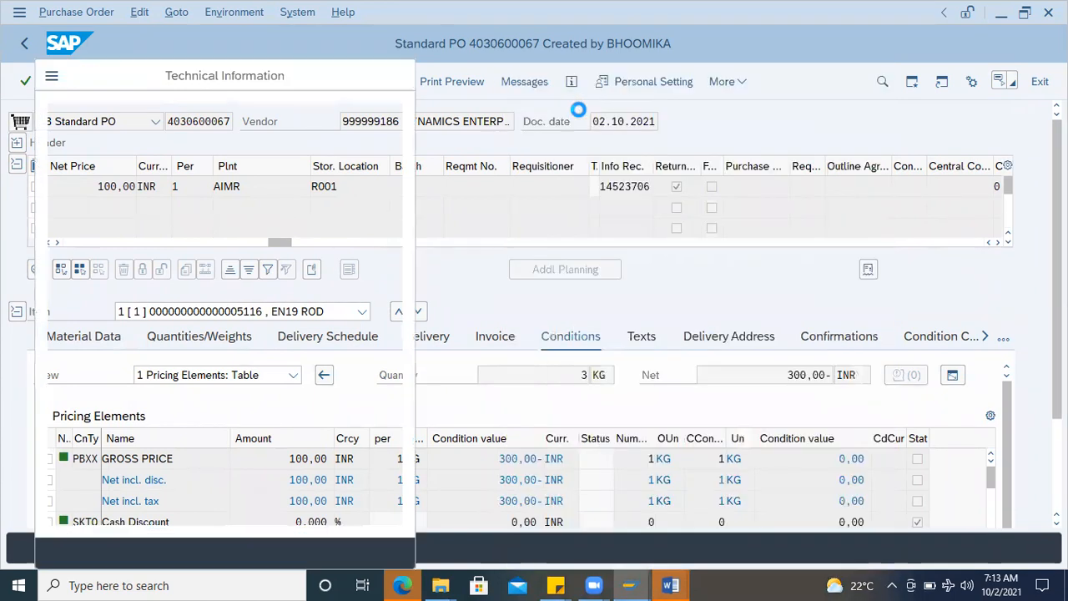
pyautogui.moveTo(136, 93); pyautogui.dragTo(682, 81)
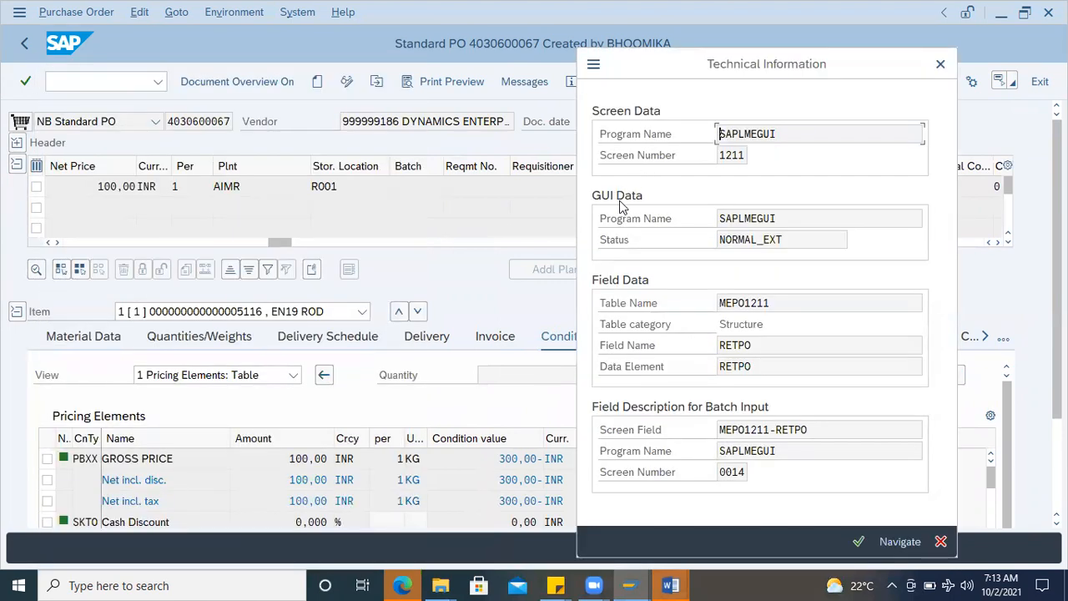
# Step: Examine the program name, table name, table category and field name in the technical information of the Returns Item field
pyautogui.doubleClick(741, 132)
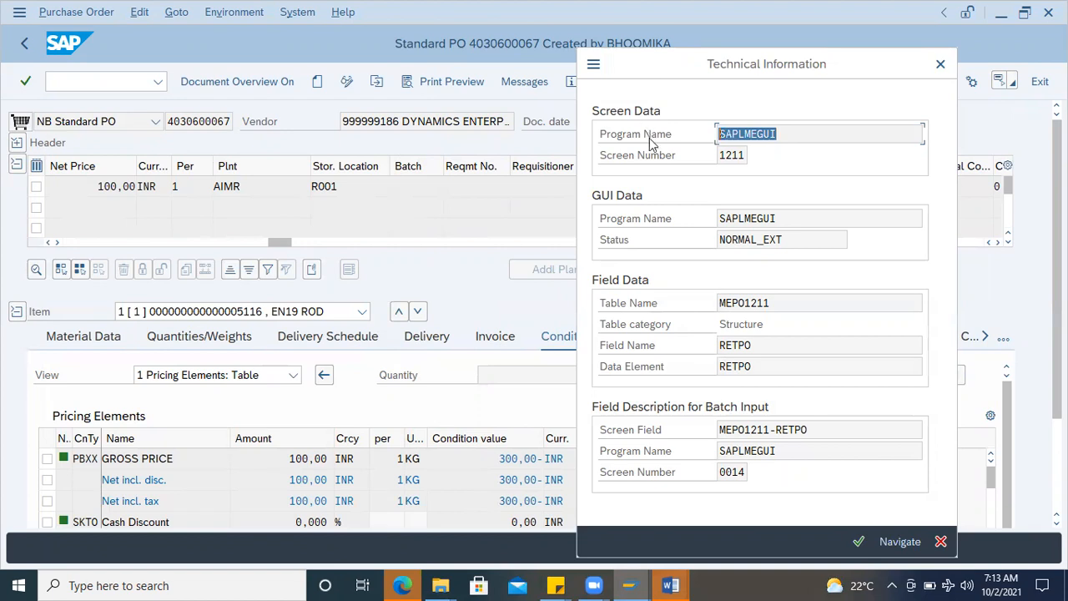
pyautogui.moveTo(778, 304); pyautogui.dragTo(669, 303)
pyautogui.click(789, 298)
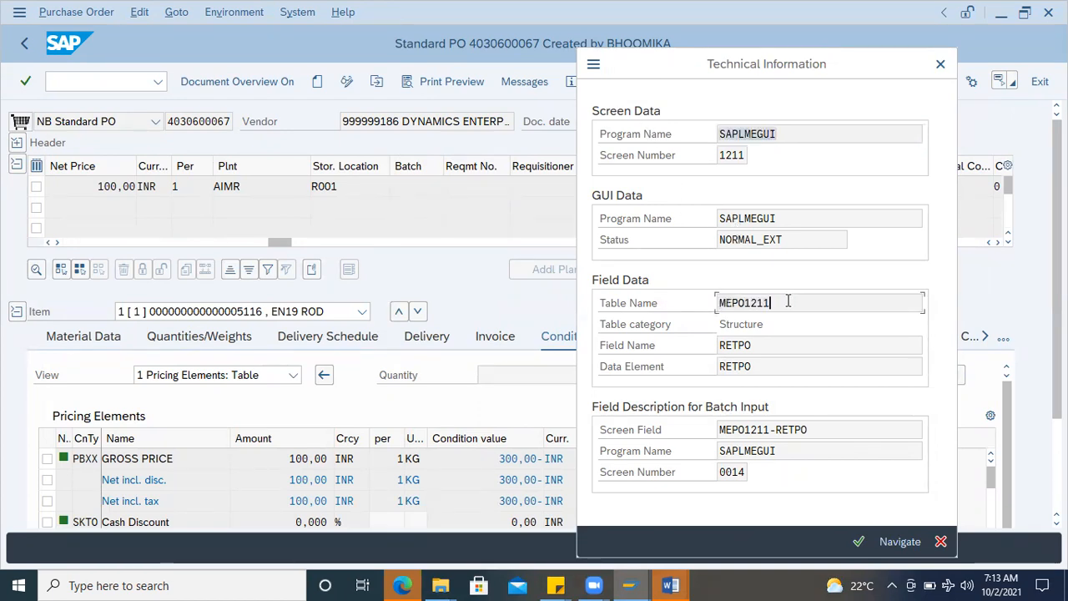
pyautogui.click(724, 327)
pyautogui.doubleClick(724, 328)
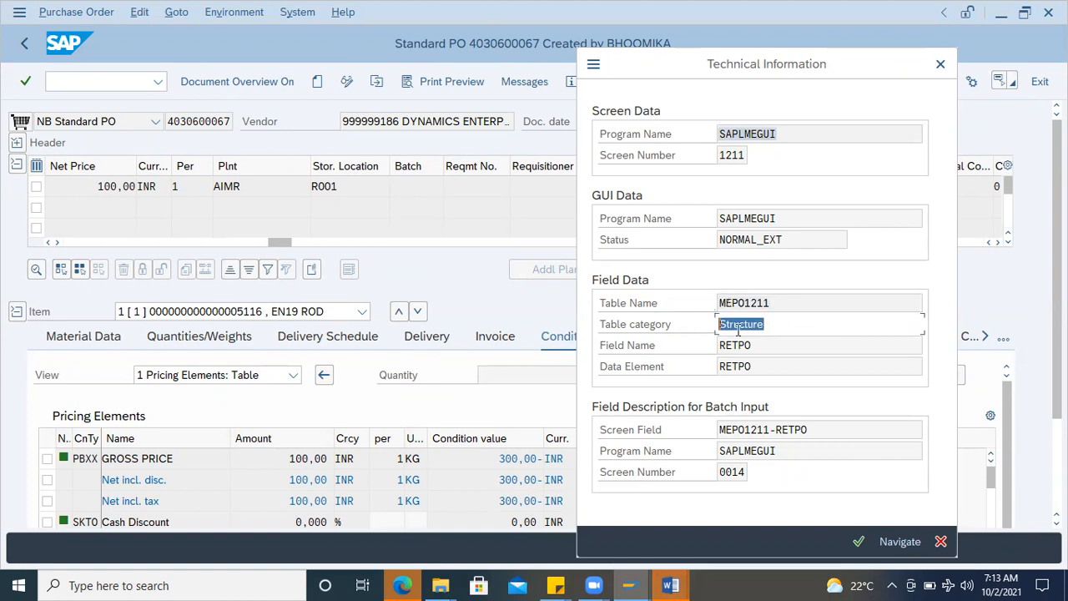
pyautogui.click(782, 325)
pyautogui.moveTo(774, 302); pyautogui.dragTo(682, 303)
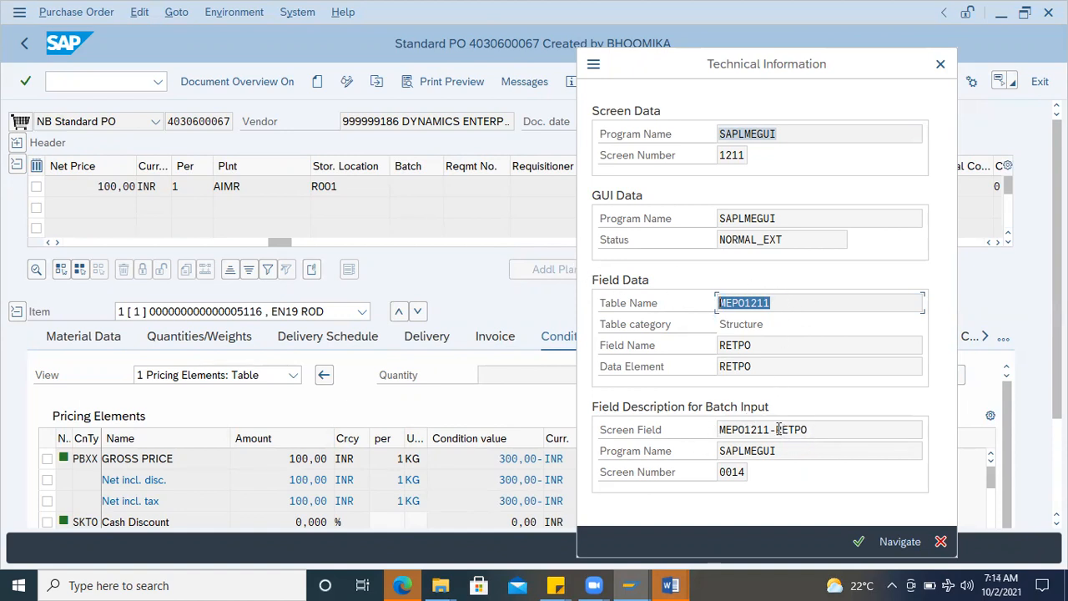
pyautogui.moveTo(759, 343); pyautogui.dragTo(700, 343)
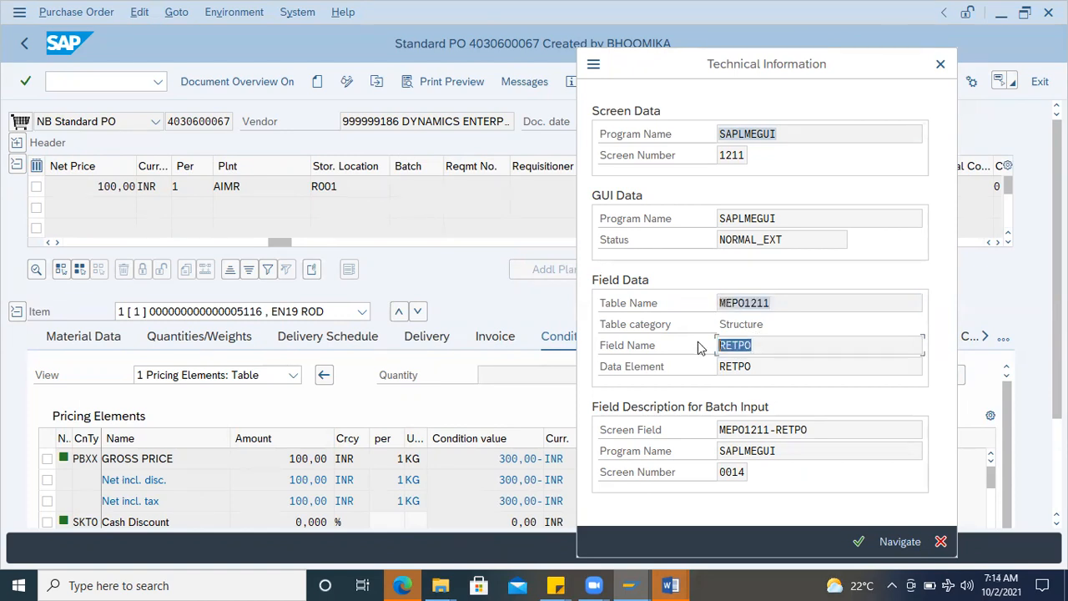
pyautogui.click(777, 345)
pyautogui.moveTo(750, 345); pyautogui.dragTo(691, 352)
# Step: Return to the General Table Display session, search the EKPO fields for RETPO and include Returns Item in the output
pyautogui.moveTo(637, 583)
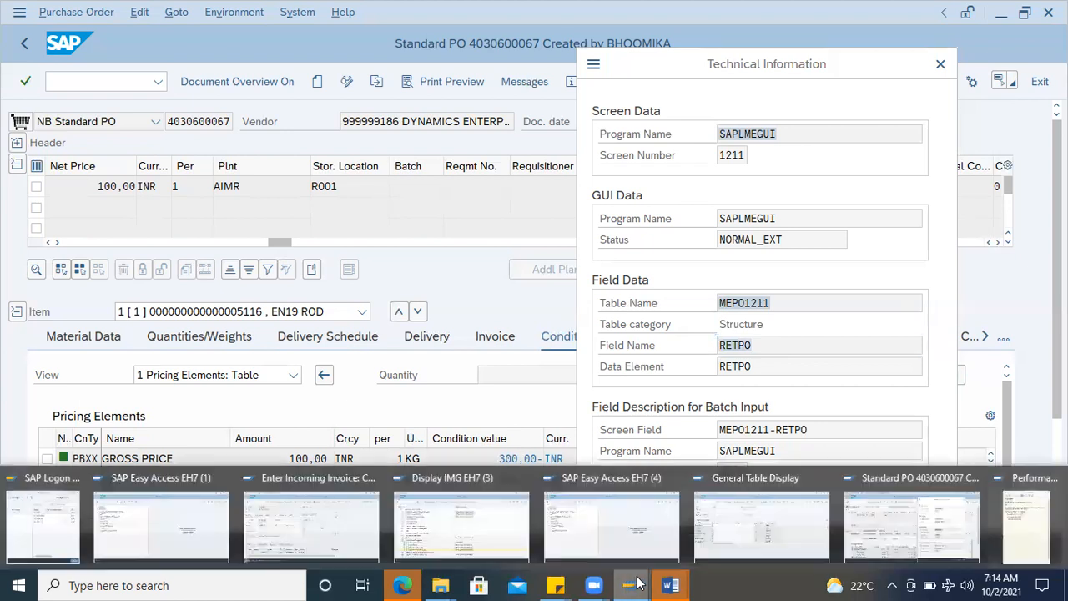
pyautogui.click(761, 526)
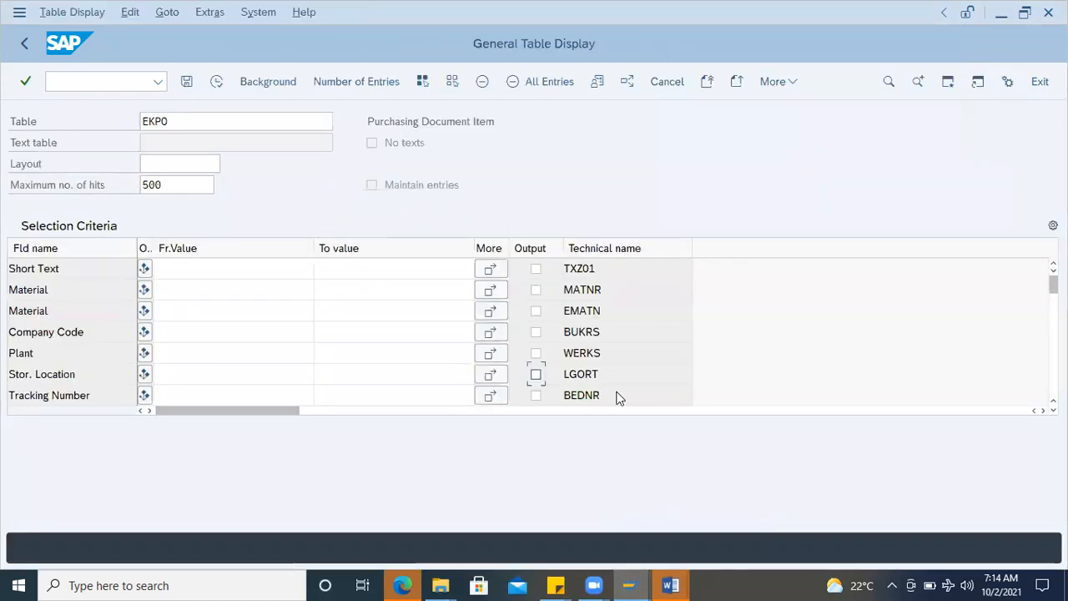
pyautogui.hotkey('ctrl', 'f')
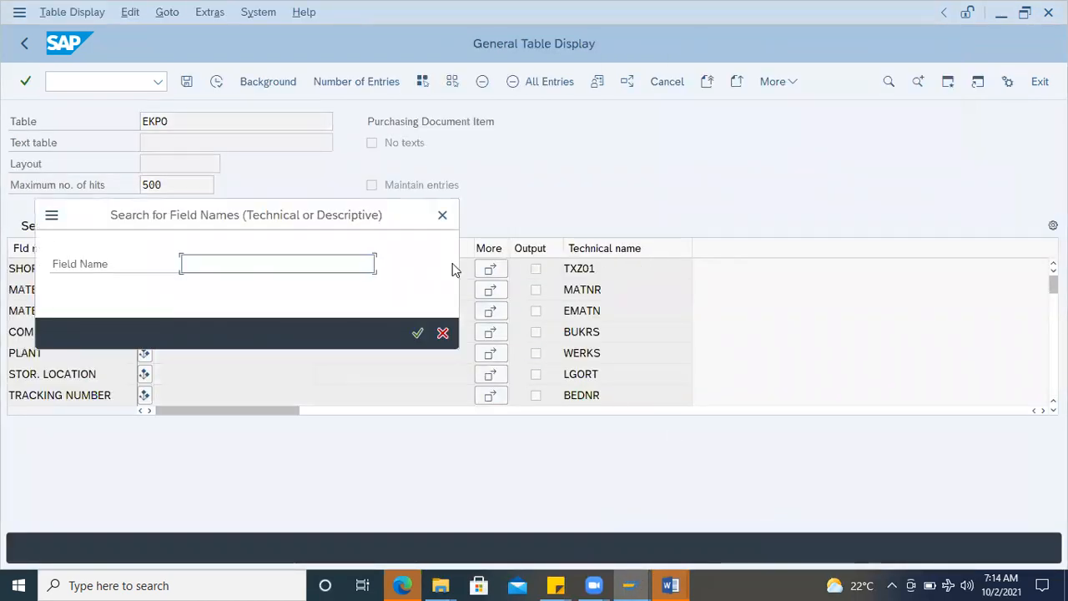
pyautogui.write('RETPO')
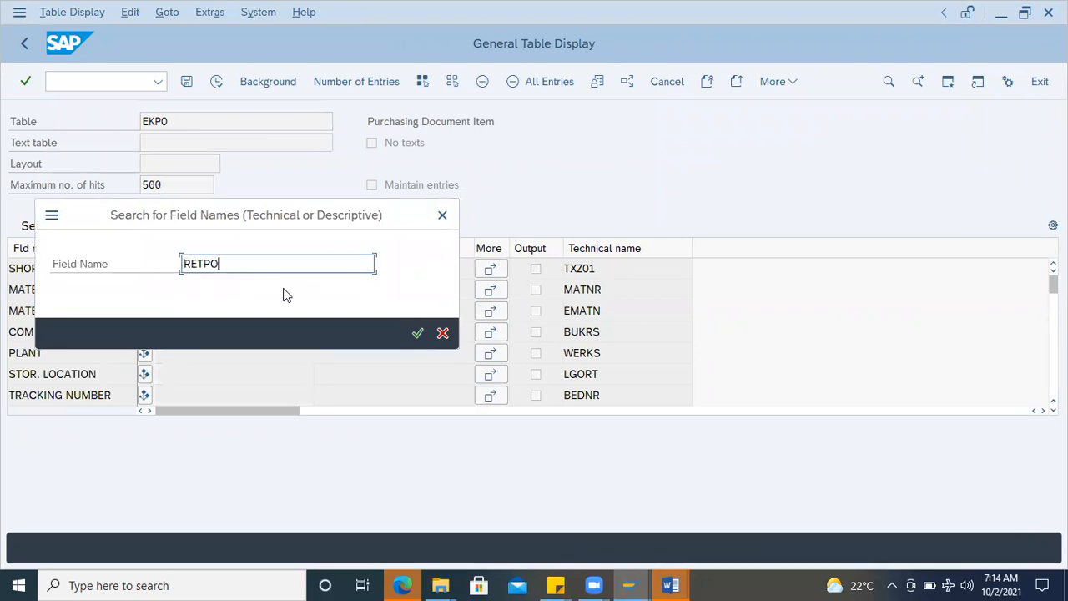
pyautogui.press('Return')
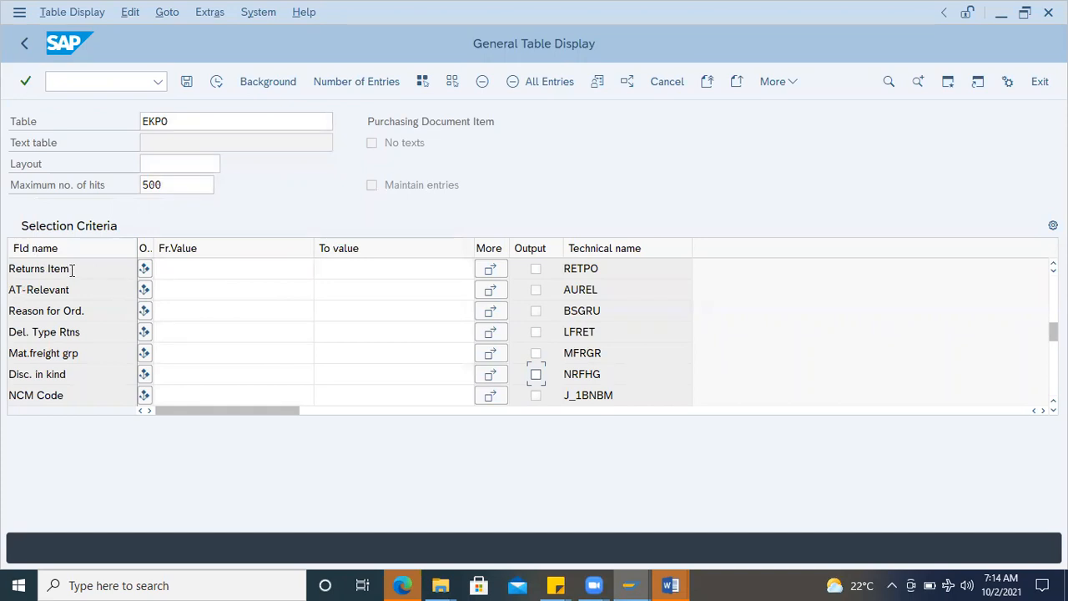
pyautogui.click(535, 270)
pyautogui.press('Return')
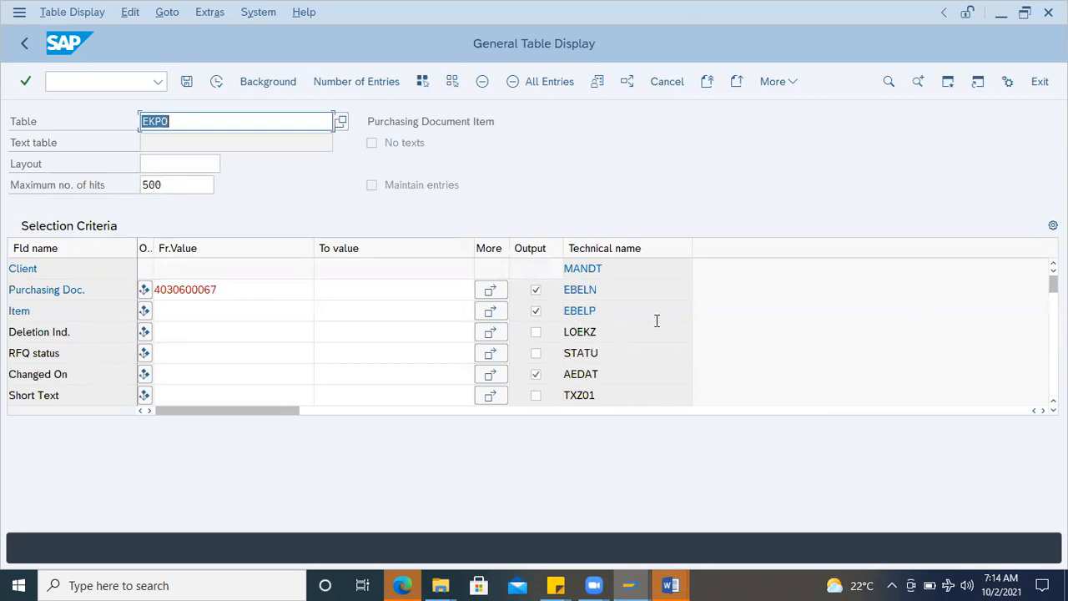
# Step: Search the EKPO fields for MATNR and include the Material field in the output
pyautogui.hotkey('ctrl', 'f')
pyautogui.write('MATNR')
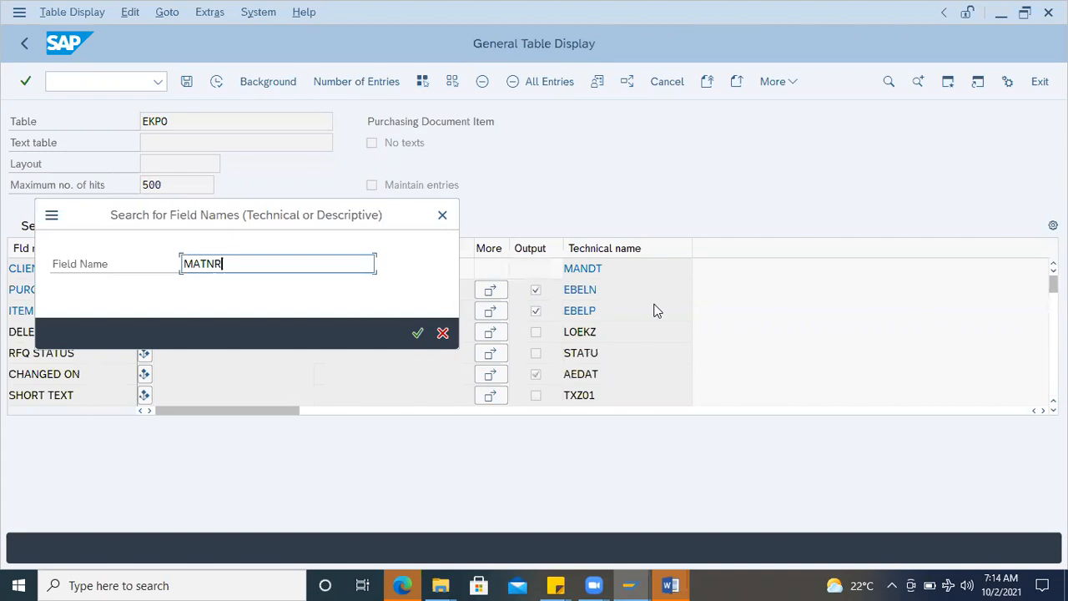
pyautogui.press('Return')
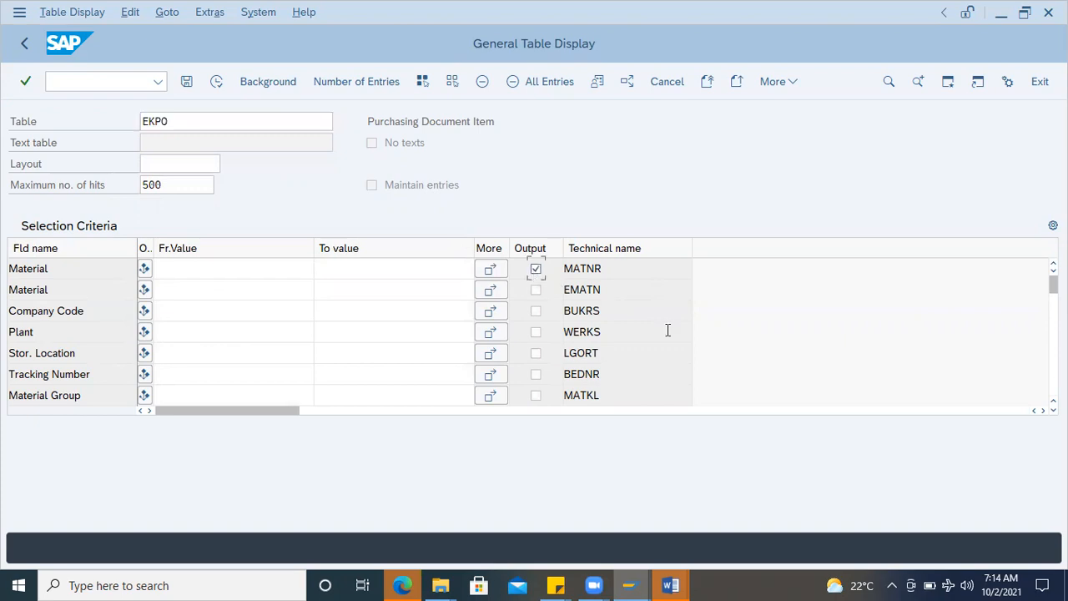
# Step: Include Company Code, Plant and Stor. Location in the EKPO output and display the matching entries with wider columns
pyautogui.click(535, 310)
pyautogui.click(536, 334)
pyautogui.click(536, 352)
pyautogui.click(216, 81)
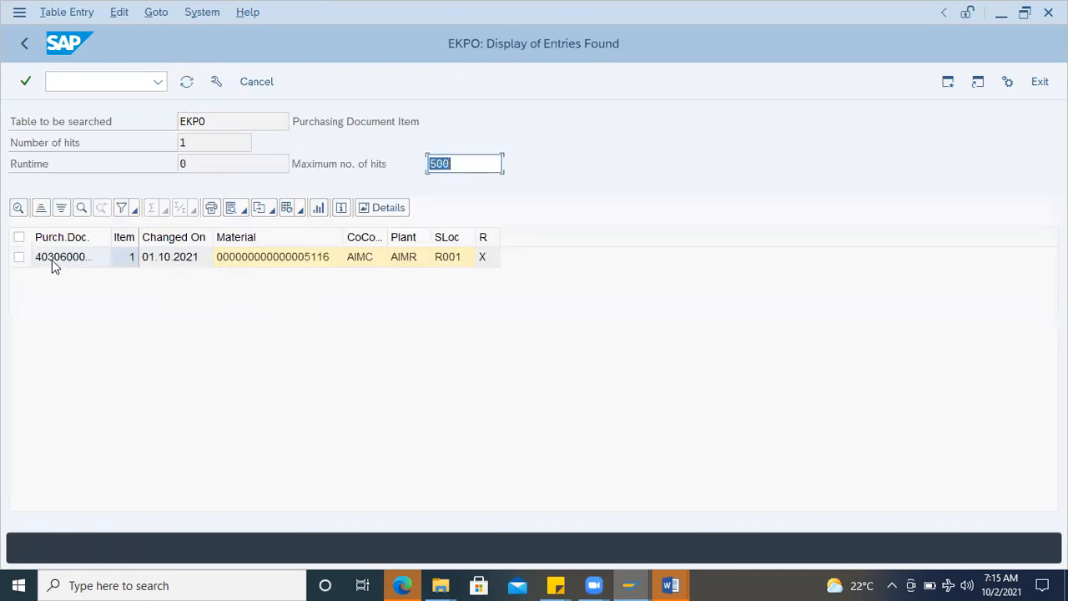
pyautogui.click(103, 260)
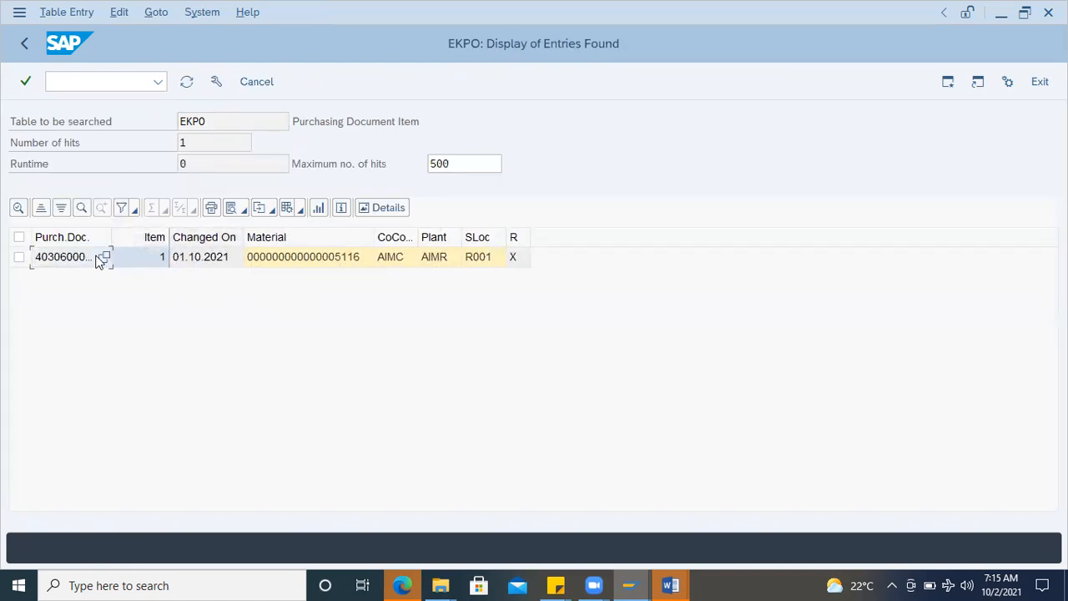
pyautogui.moveTo(529, 237); pyautogui.dragTo(556, 237)
# Step: Return to the EKPO selection screen and add the immediately preceding purchase order number as a second Purchasing Doc. value
pyautogui.click(25, 48)
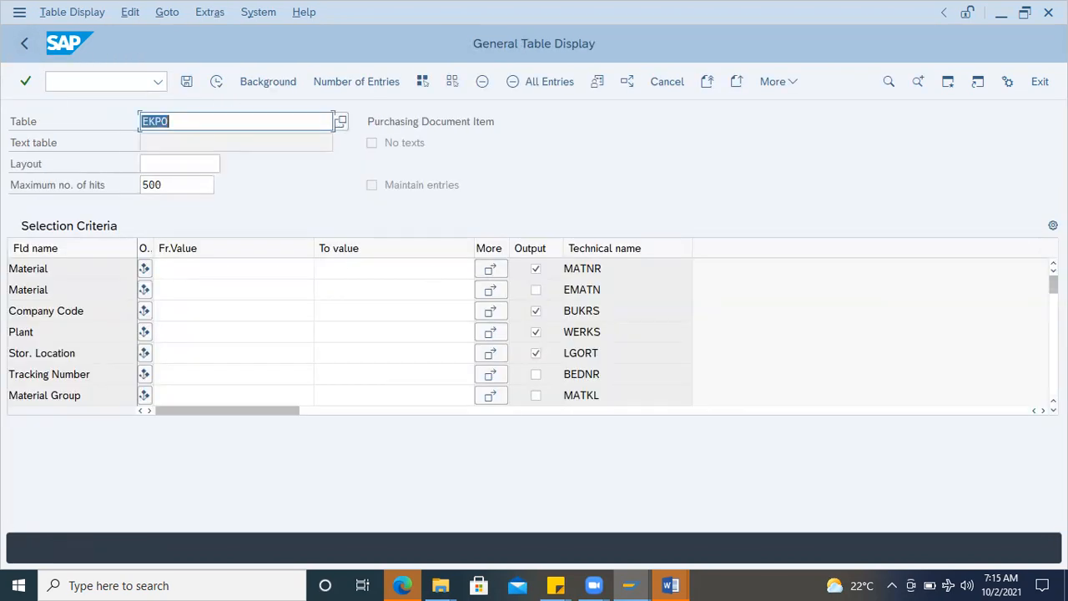
pyautogui.moveTo(1053, 285); pyautogui.dragTo(1053, 283)
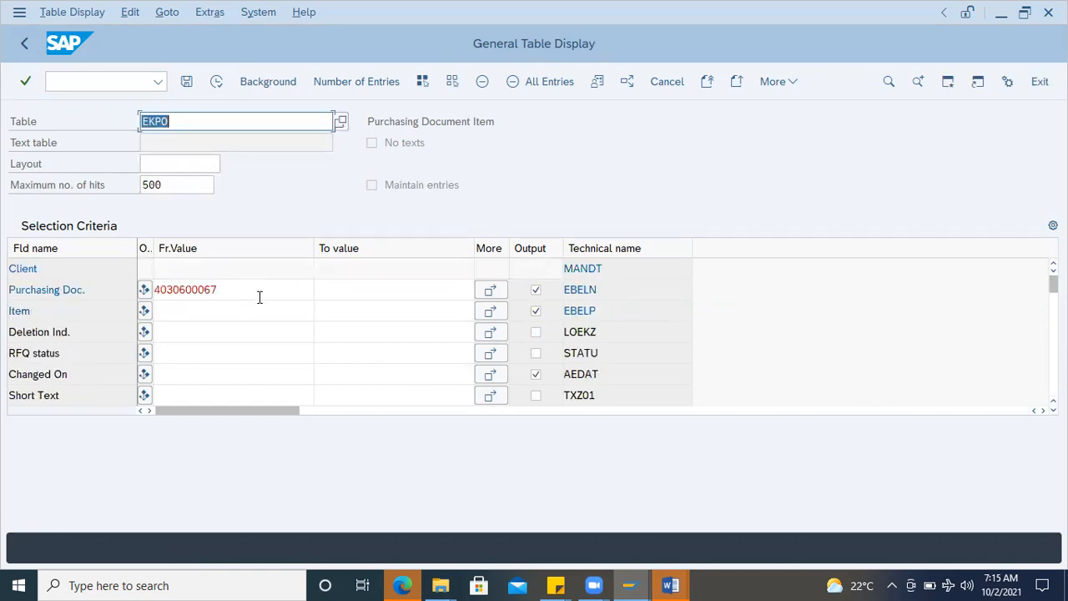
pyautogui.click(434, 291)
pyautogui.click(492, 289)
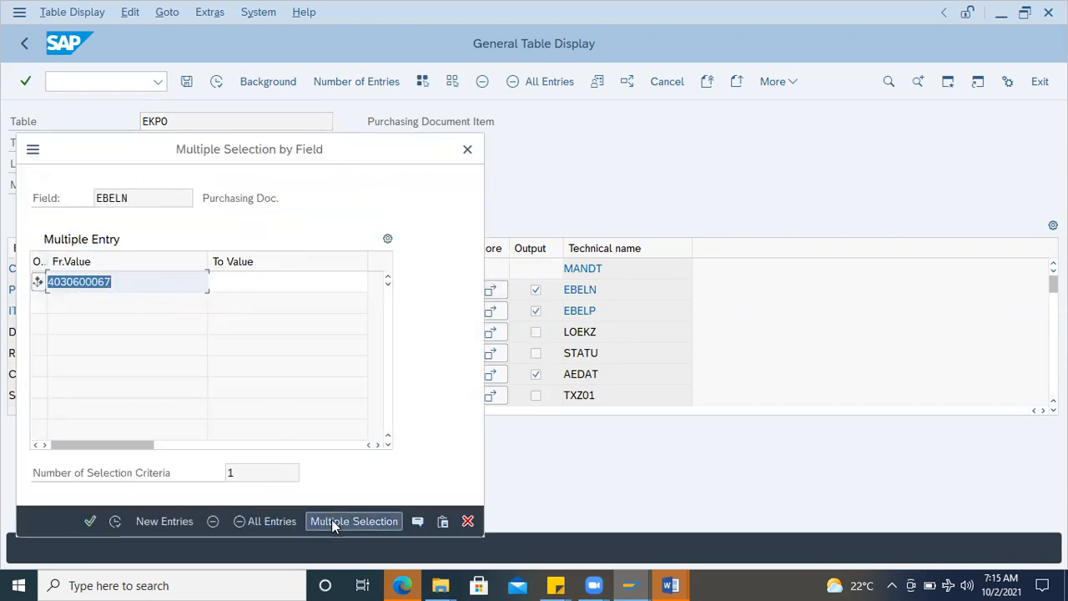
pyautogui.click(161, 519)
pyautogui.click(93, 310)
pyautogui.moveTo(114, 279); pyautogui.dragTo(11, 279)
pyautogui.hotkey('ctrl', 'c')
pyautogui.click(79, 300)
pyautogui.hotkey('ctrl', 'v')
pyautogui.write('6')
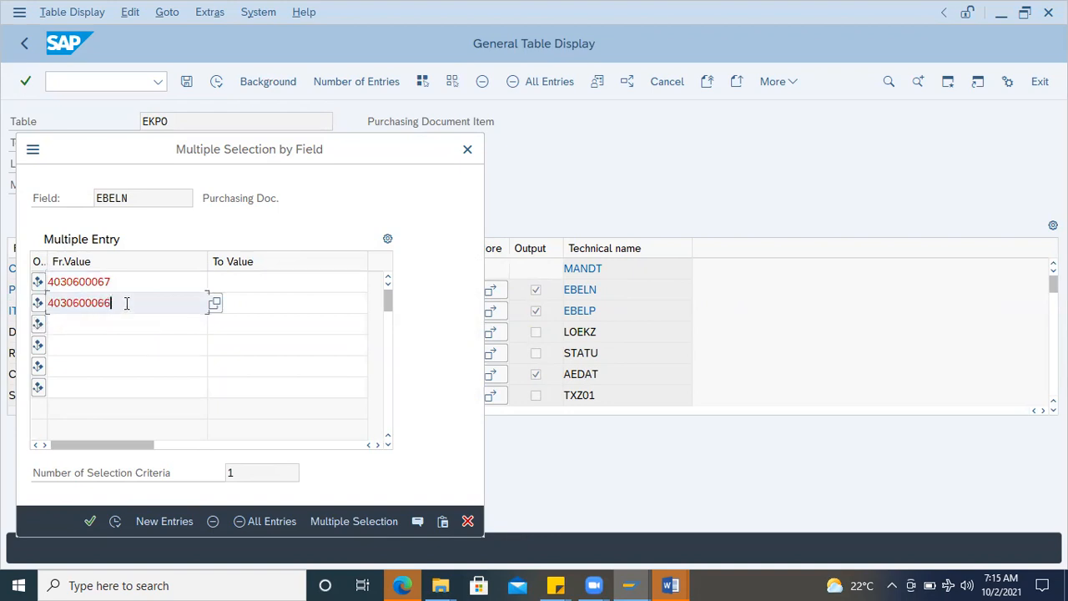
pyautogui.click(90, 521)
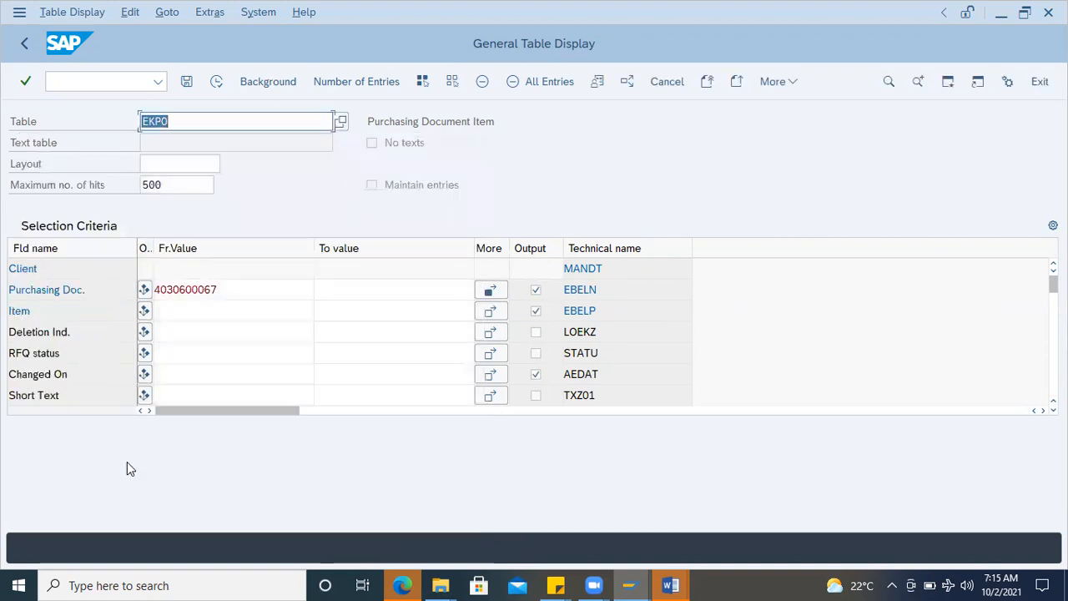
# Step: Display the EKPO entries for both purchase orders and widen the Purchasing Document and Returns Item columns
pyautogui.click(216, 81)
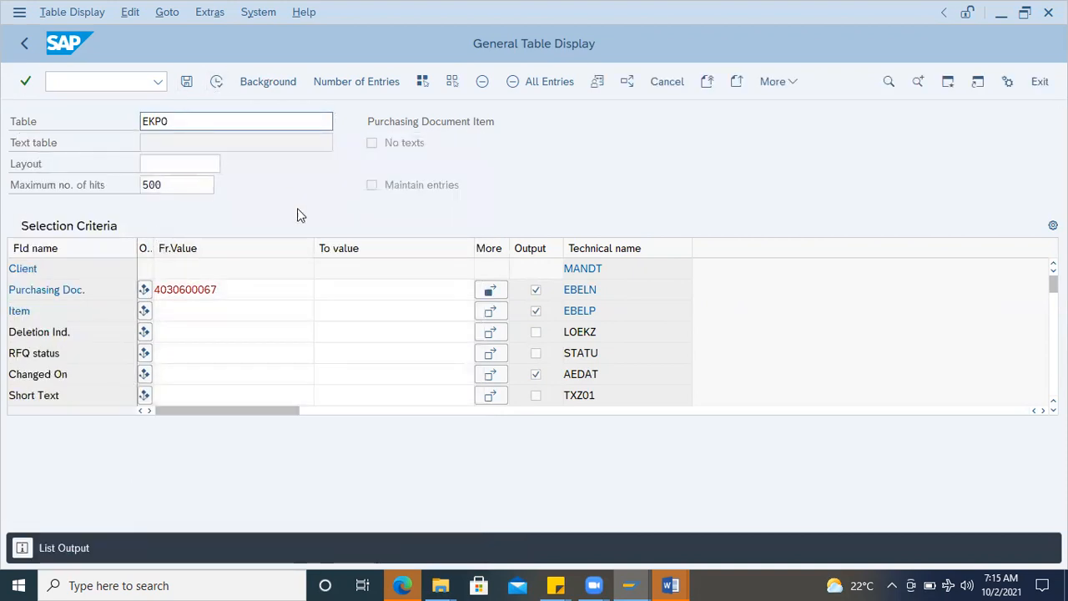
pyautogui.moveTo(111, 236); pyautogui.dragTo(250, 237)
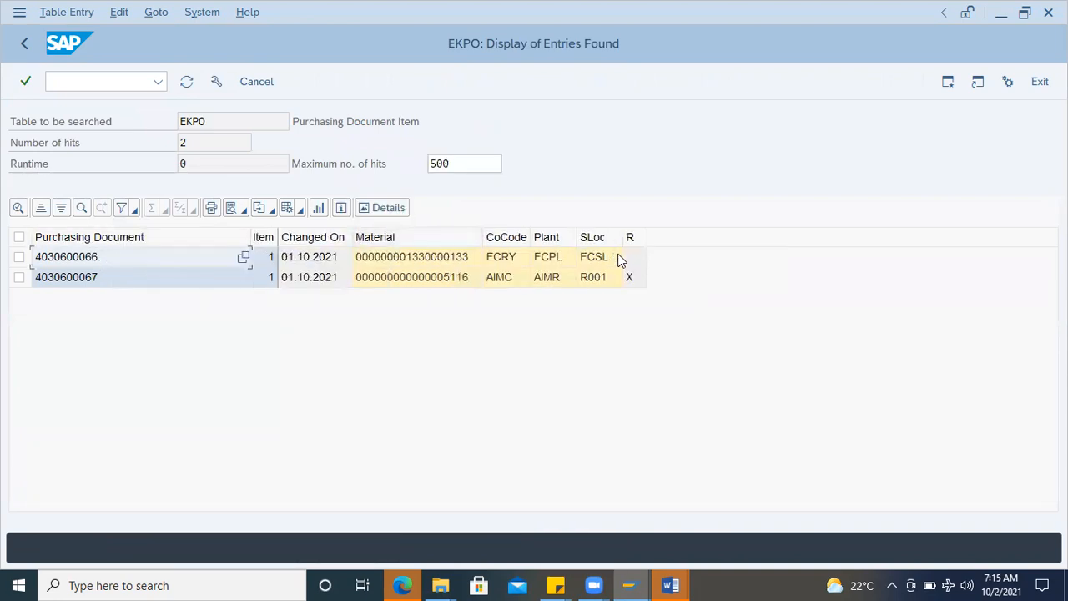
pyautogui.moveTo(646, 237); pyautogui.dragTo(701, 237)
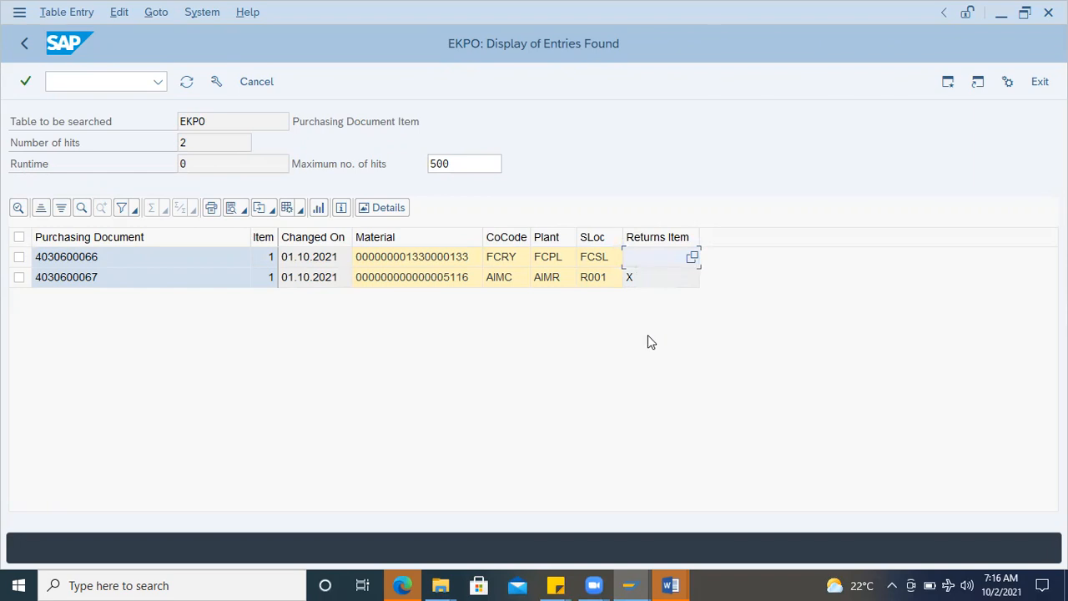
# Step: Start transaction MIGO and load the returns purchase order, using its number from the EKPO list, as a goods receipt
pyautogui.click(69, 279)
pyautogui.click(87, 79)
pyautogui.write('/nmigo')
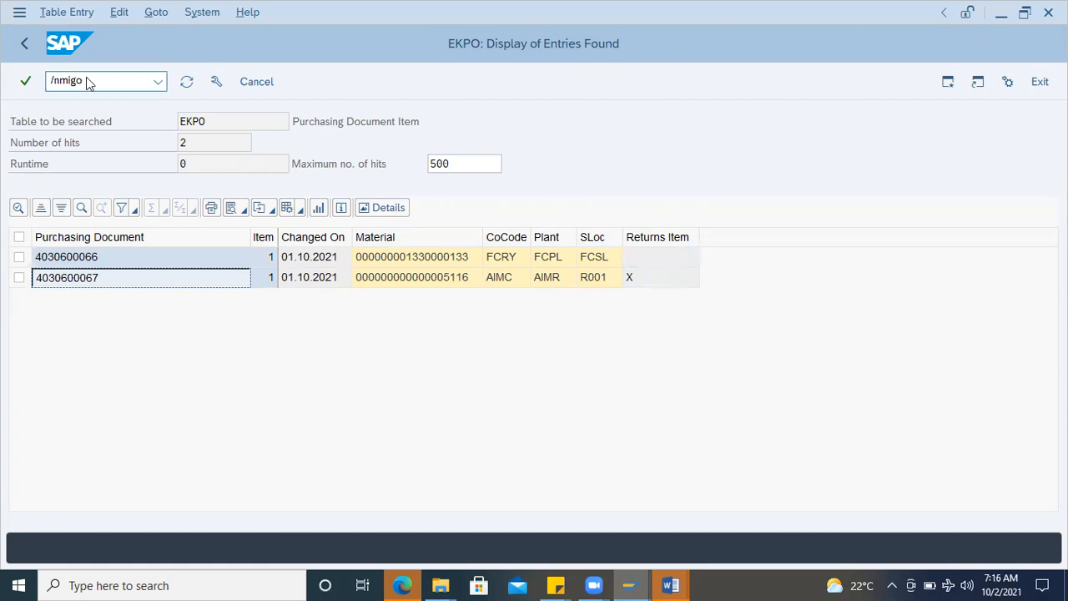
pyautogui.press('Return')
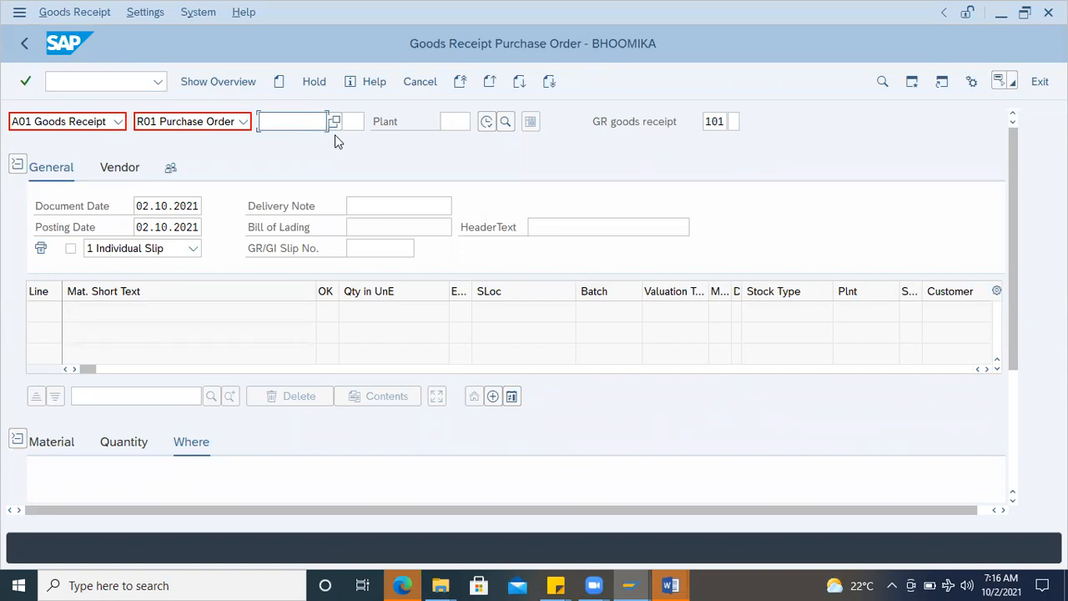
pyautogui.write('4030600067')
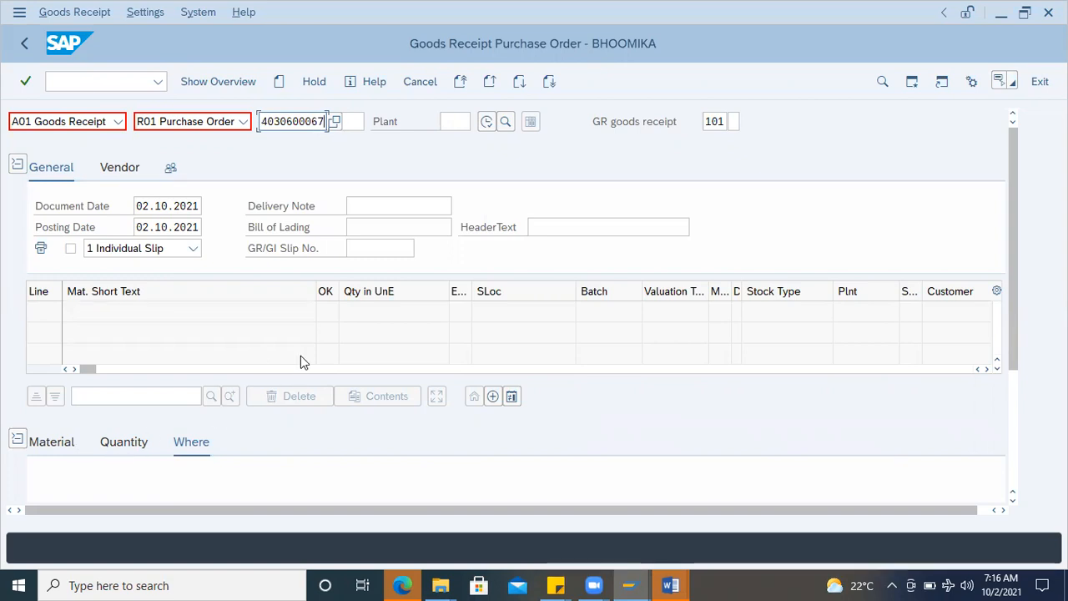
pyautogui.press('Return')
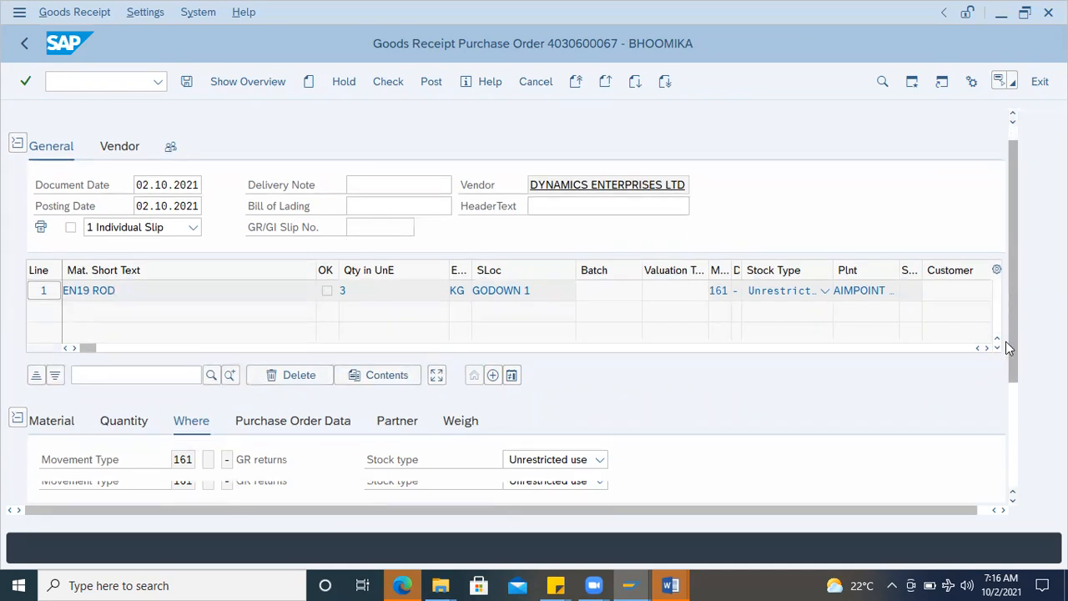
# Step: Examine the movement type and the purchase order data of the EN19 ROD item in the goods receipt
pyautogui.scroll(-3, 1006, 341)
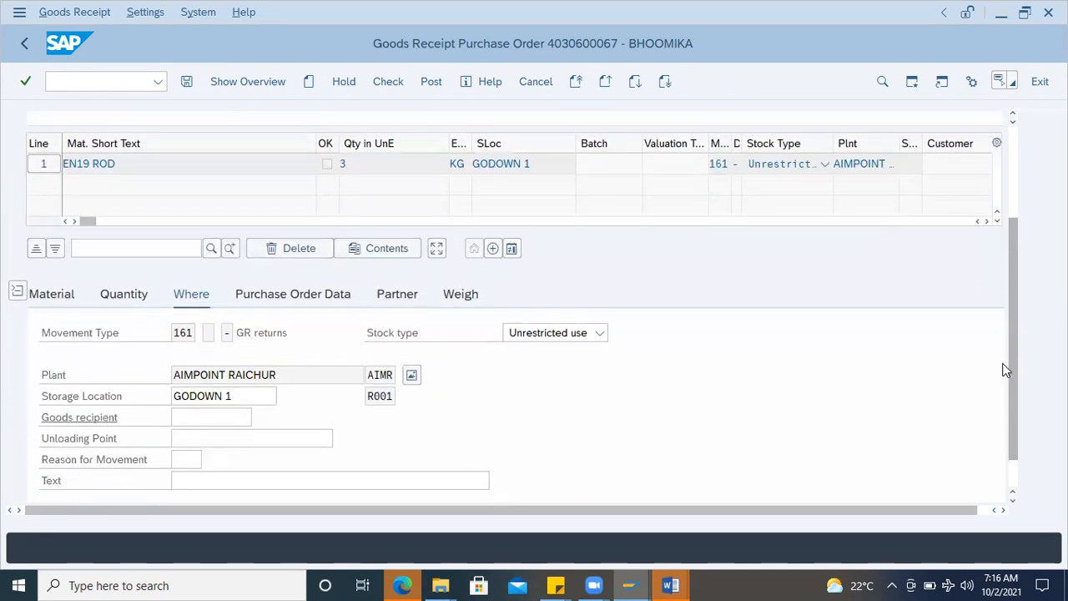
pyautogui.click(194, 333)
pyautogui.click(305, 299)
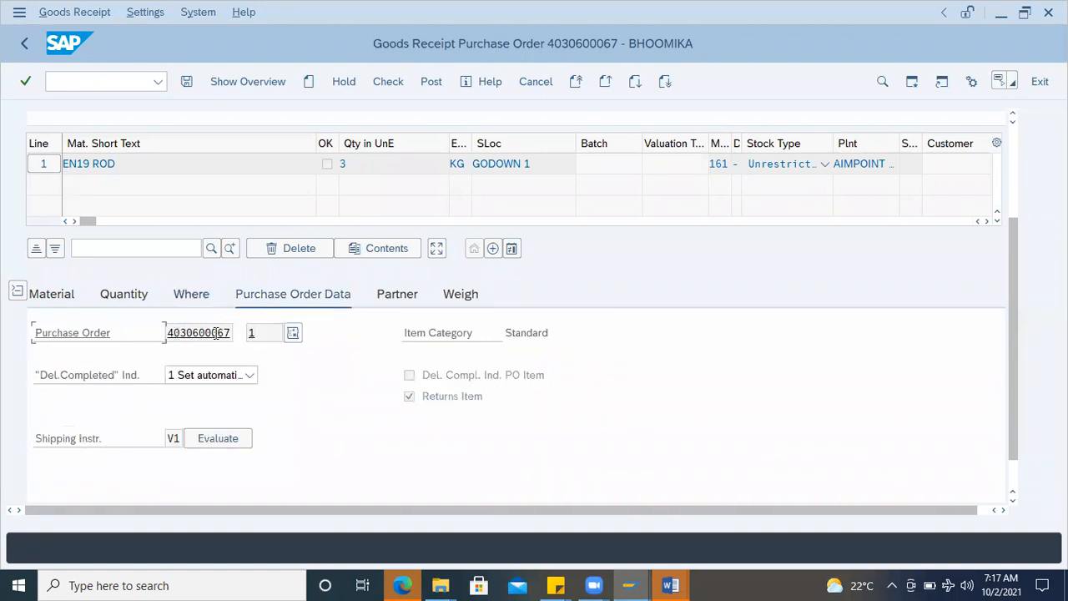
# Step: Flag the EN19 ROD line as Item OK and check the goods receipt, closing the message log
pyautogui.click(391, 88)
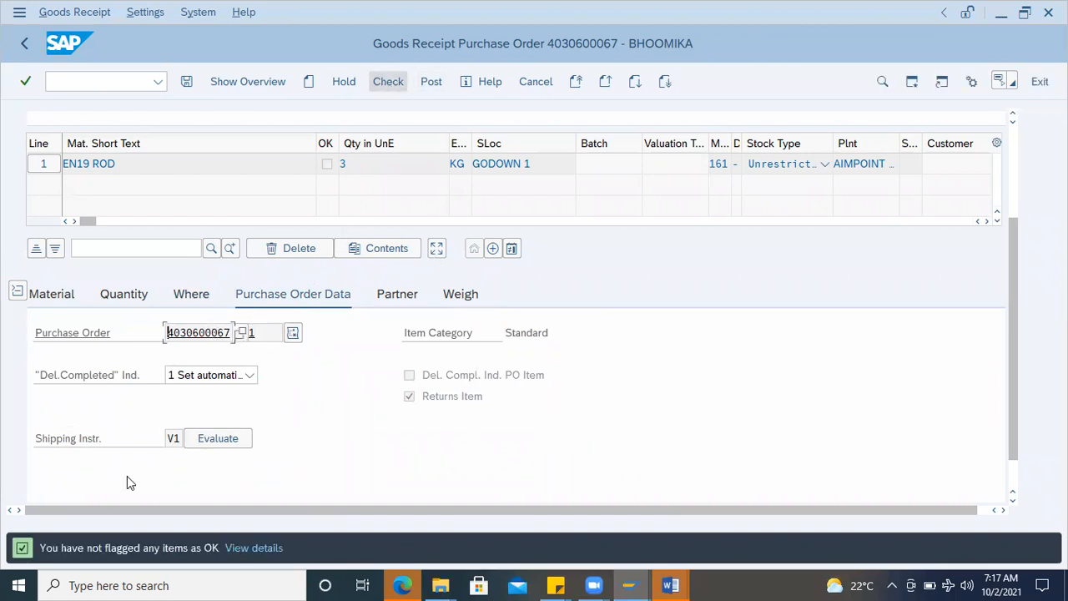
pyautogui.scroll(-1, 92, 500)
pyautogui.click(94, 485)
pyautogui.click(389, 82)
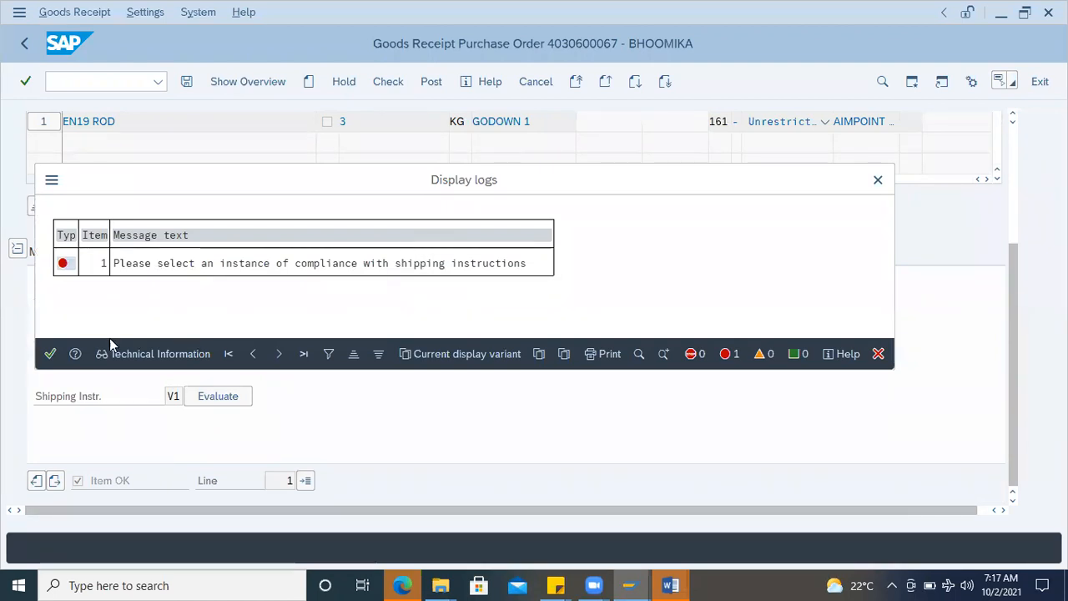
pyautogui.click(50, 354)
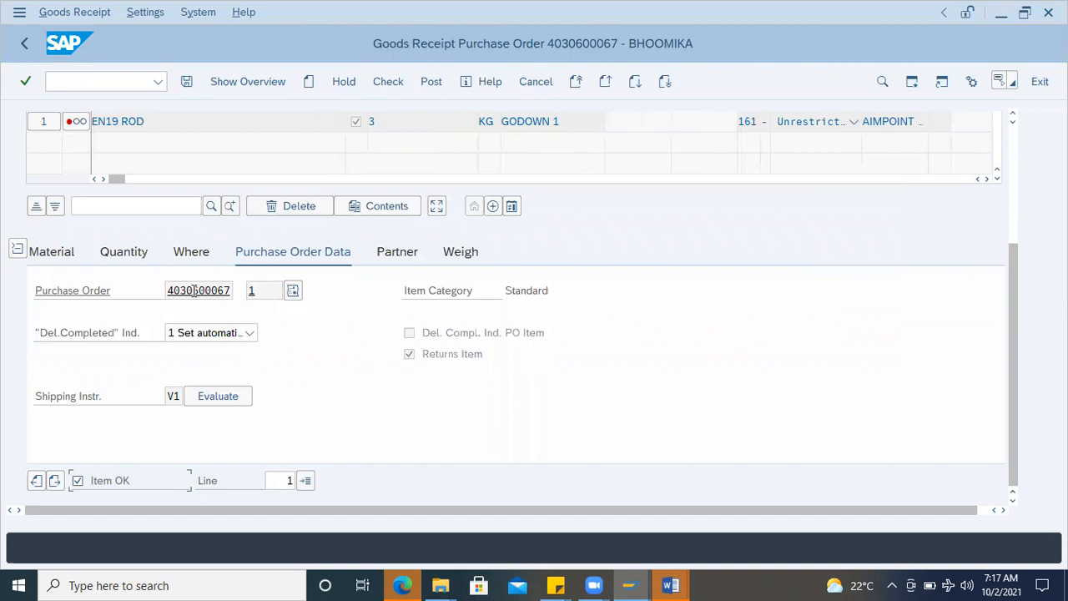
# Step: Open the purchase order from the goods receipt and examine the shipping instruction options in the item's delivery data
pyautogui.doubleClick(194, 291)
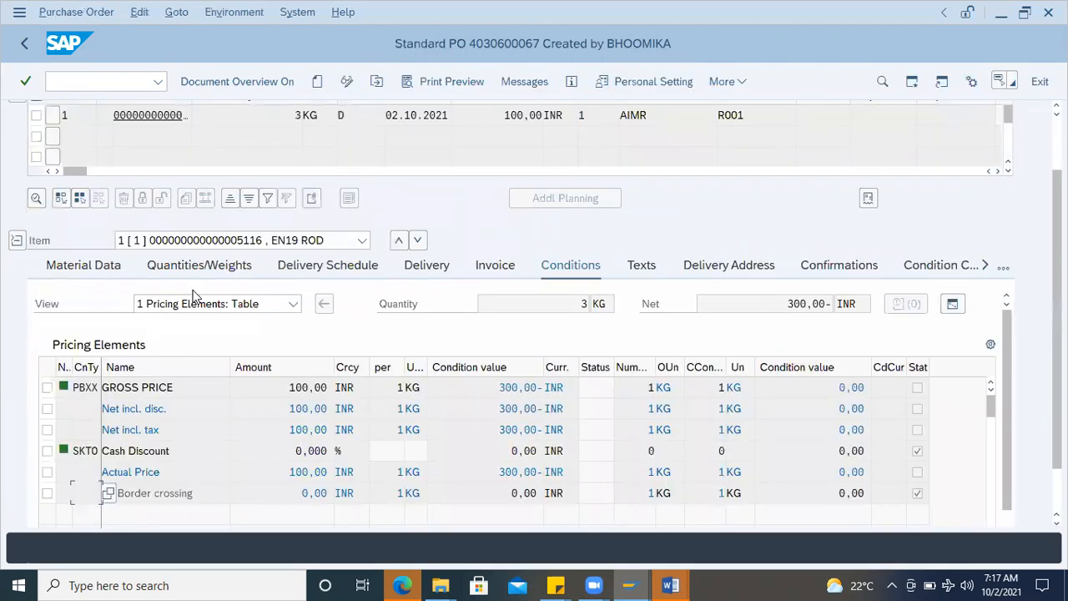
pyautogui.click(428, 270)
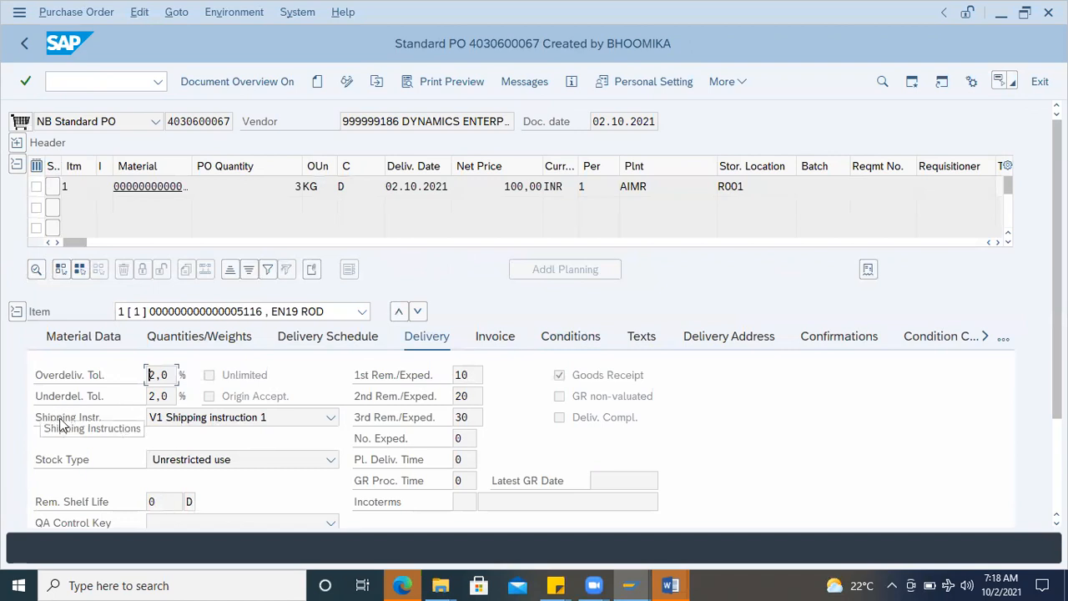
pyautogui.click(332, 417)
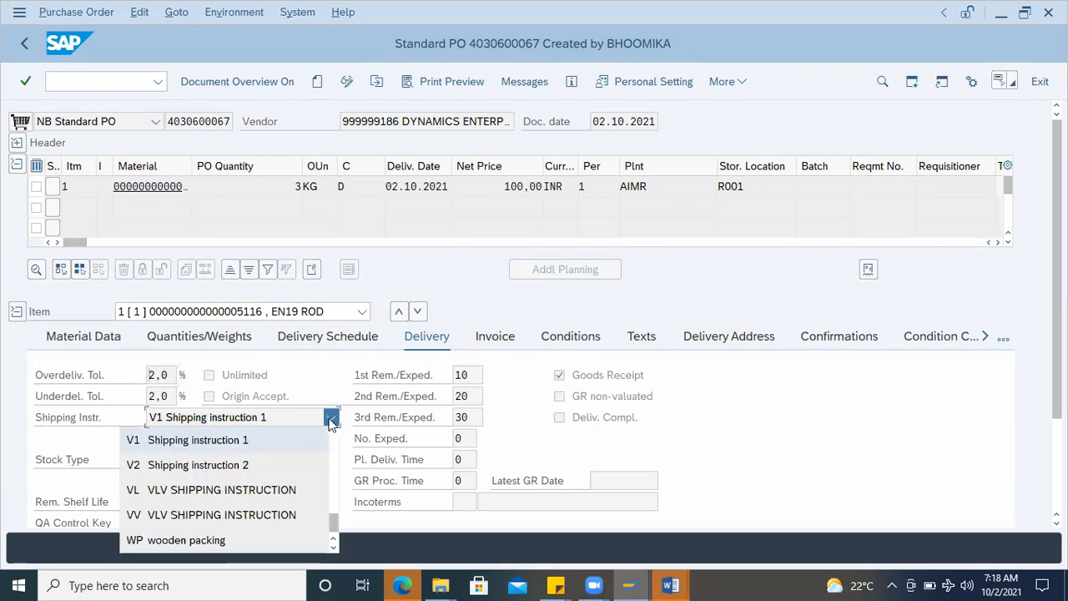
pyautogui.click(205, 442)
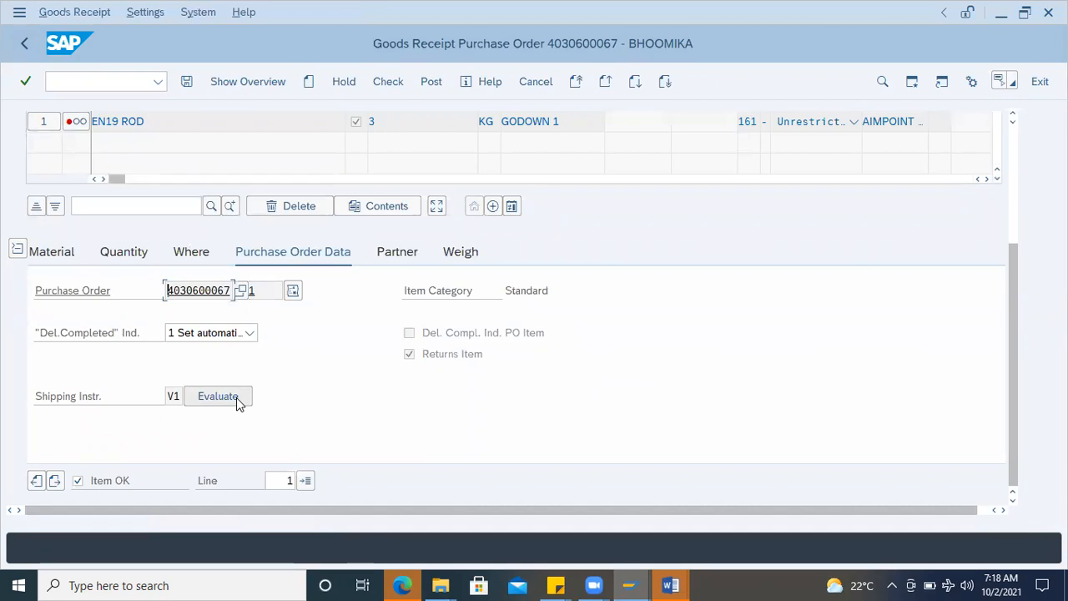
# Step: Evaluate shipping instruction V1 as Instruction complied with, and check and post the goods receipt
pyautogui.click(234, 397)
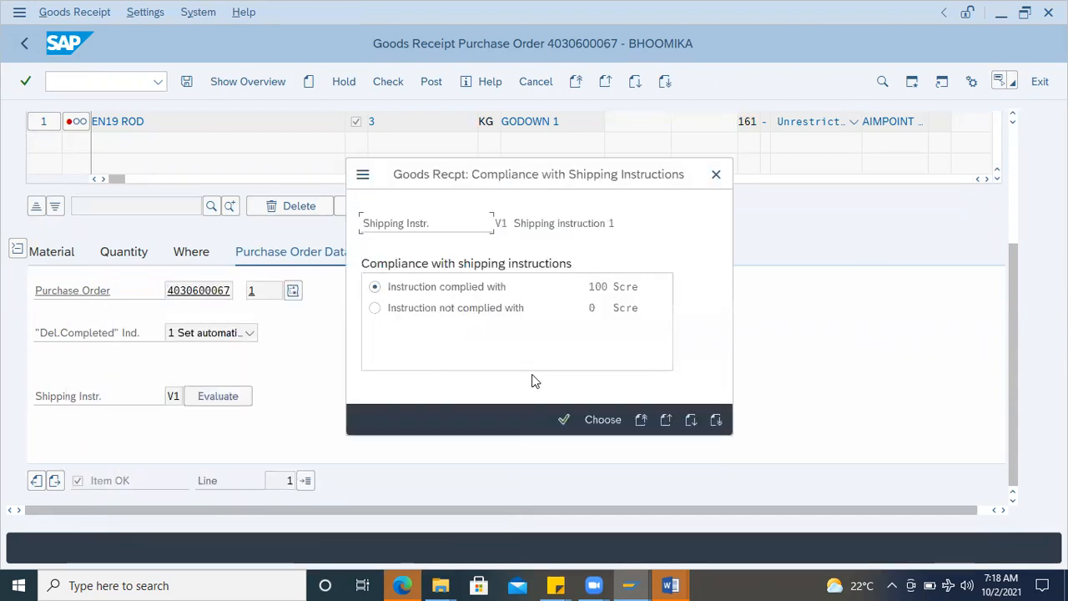
pyautogui.click(564, 419)
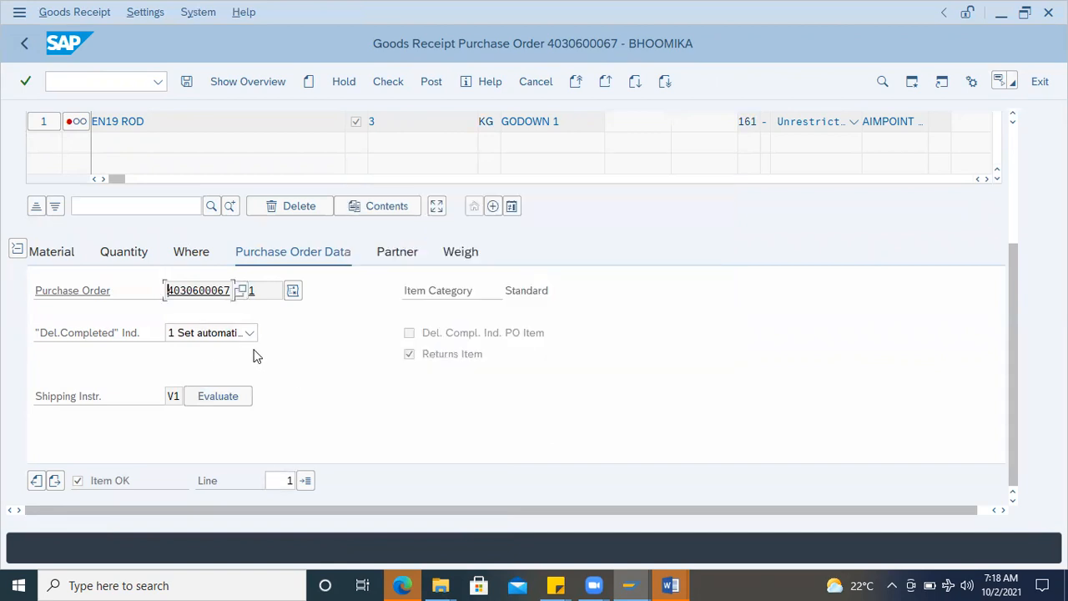
pyautogui.click(387, 81)
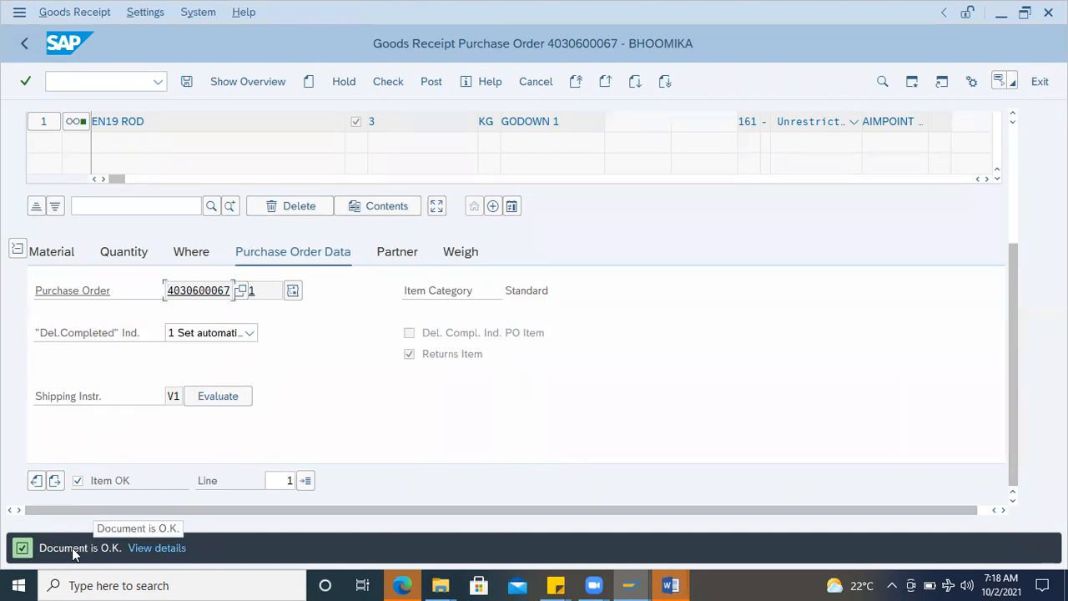
pyautogui.click(432, 81)
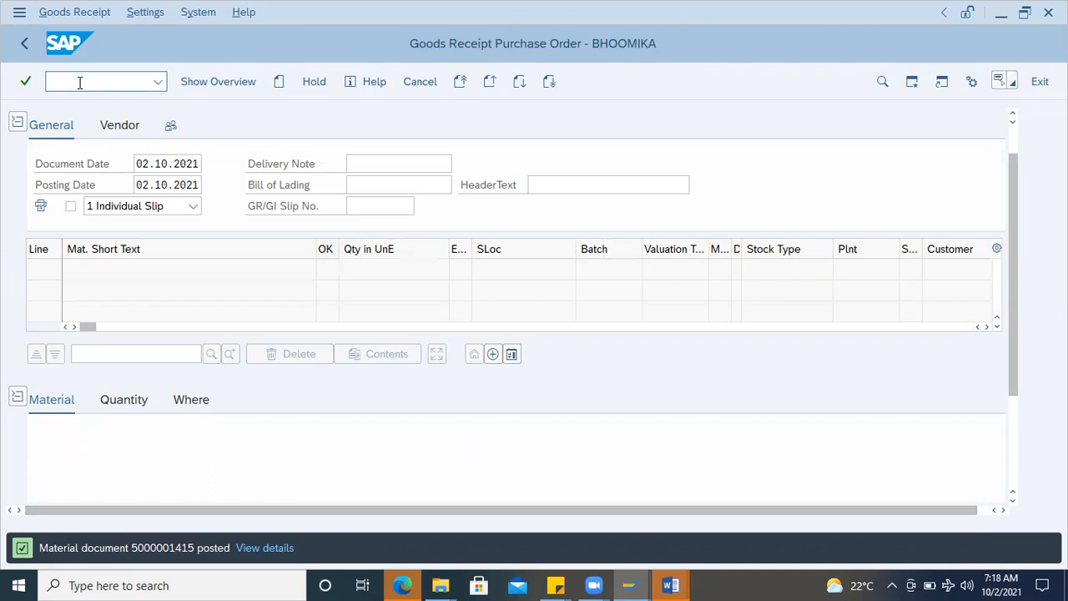
# Step: Start transaction MMBE and display the stock overview for EN19 ROD with a wider Unrestricted use column
pyautogui.write('mmbe')
pyautogui.press('Return')
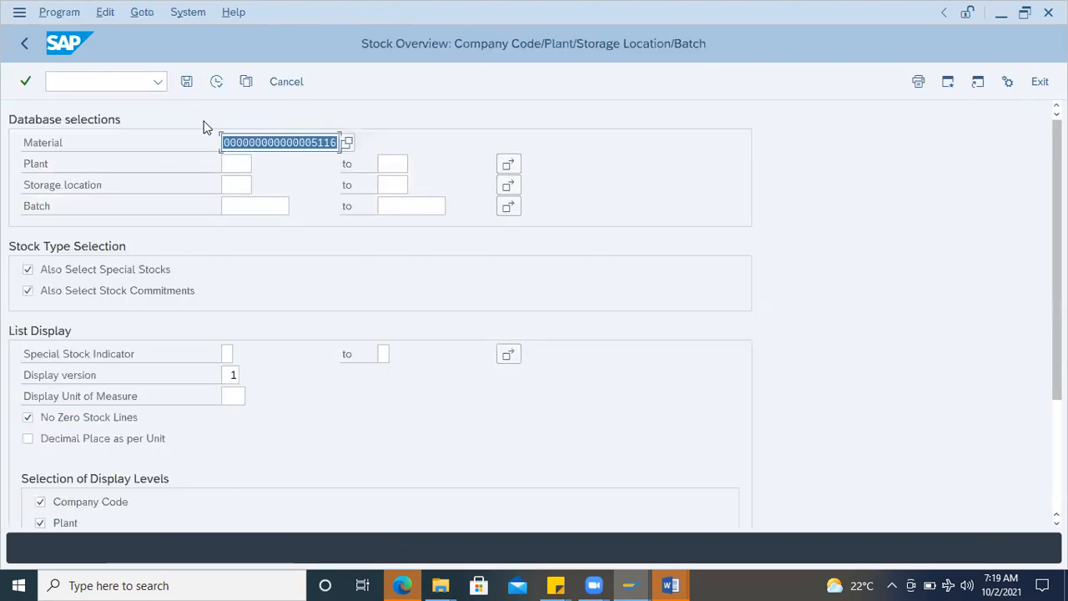
pyautogui.click(216, 82)
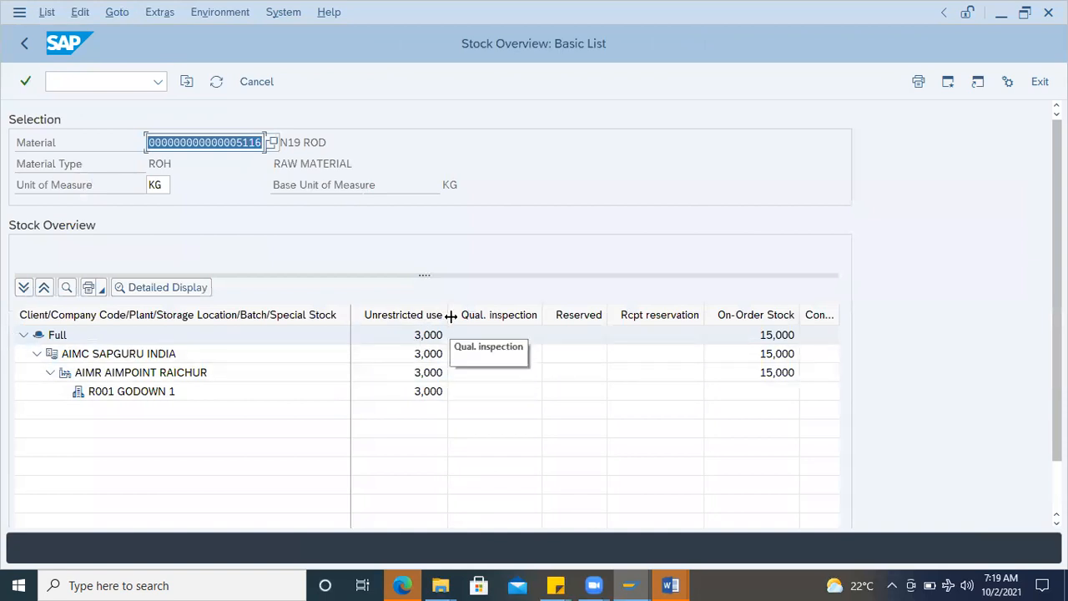
pyautogui.moveTo(450, 315); pyautogui.dragTo(489, 315)
# Step: Show the material movements for R001 GODOWN 1 and open the document information of the movement type 161 material document
pyautogui.click(466, 395)
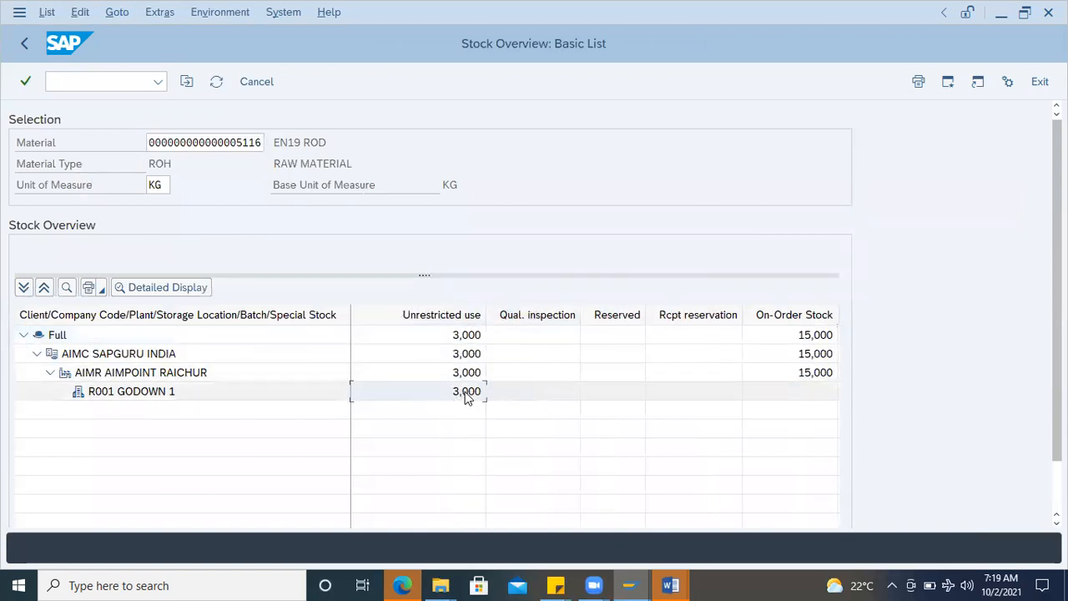
pyautogui.rightClick(466, 395)
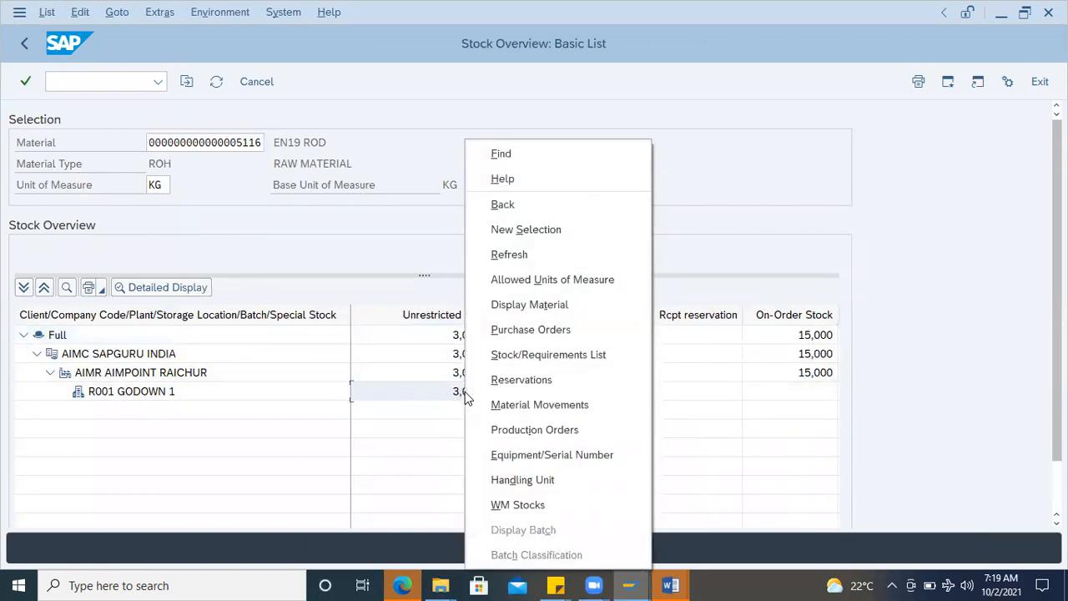
pyautogui.click(548, 404)
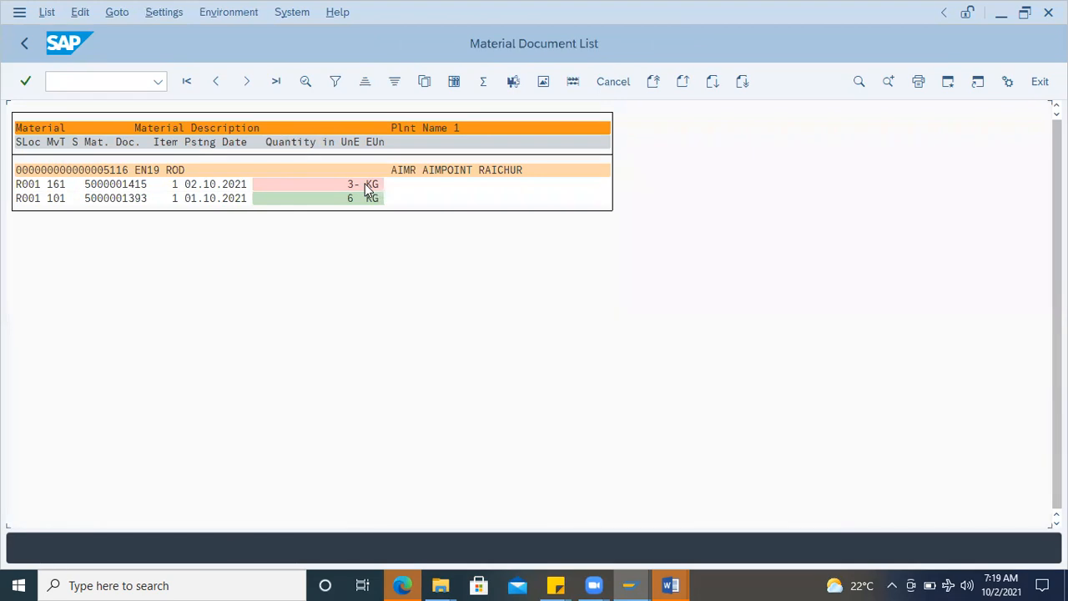
pyautogui.doubleClick(124, 191)
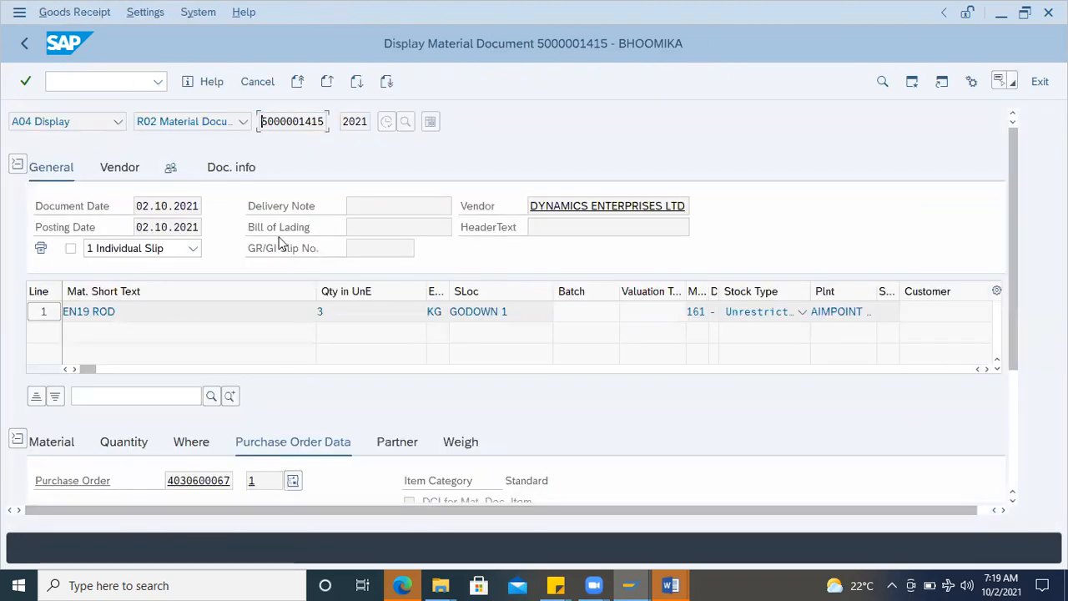
pyautogui.click(227, 170)
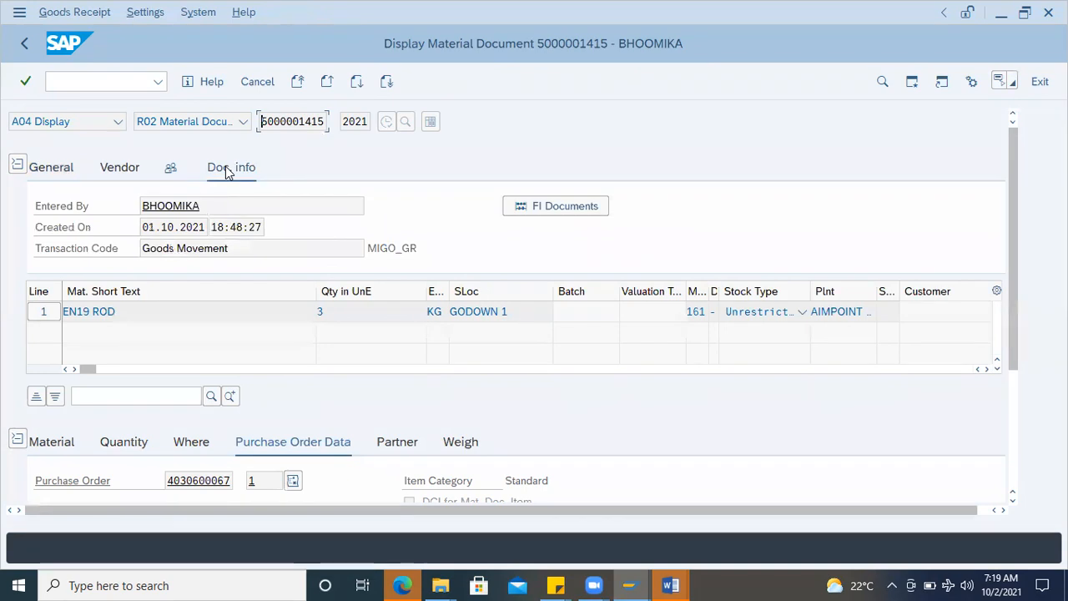
# Step: Open the FI accounting document of the material document and examine its BSX and WRX lines and their amounts
pyautogui.click(574, 209)
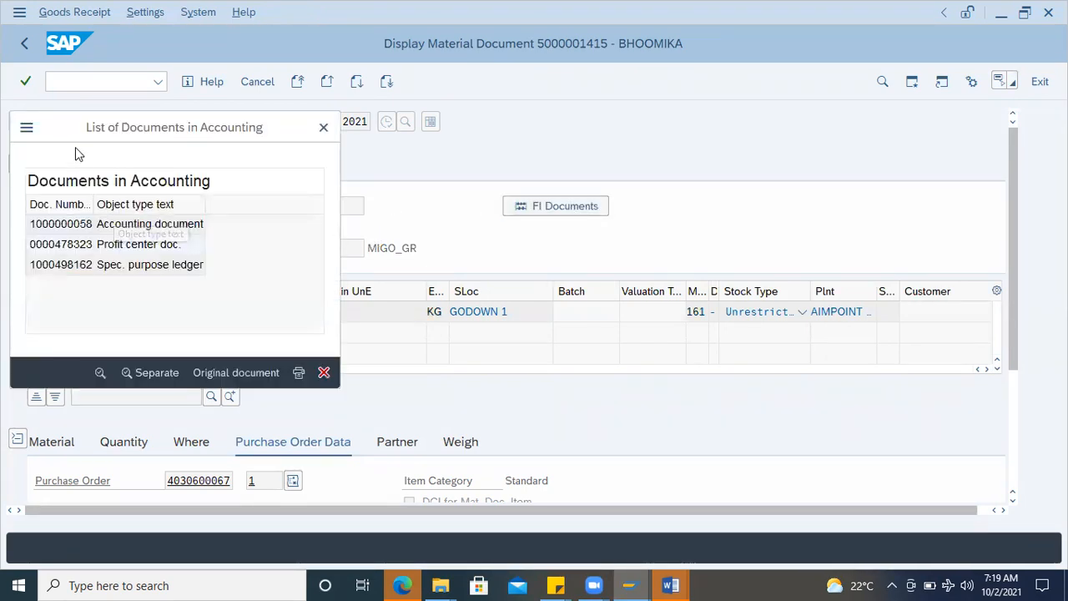
pyautogui.doubleClick(339, 281)
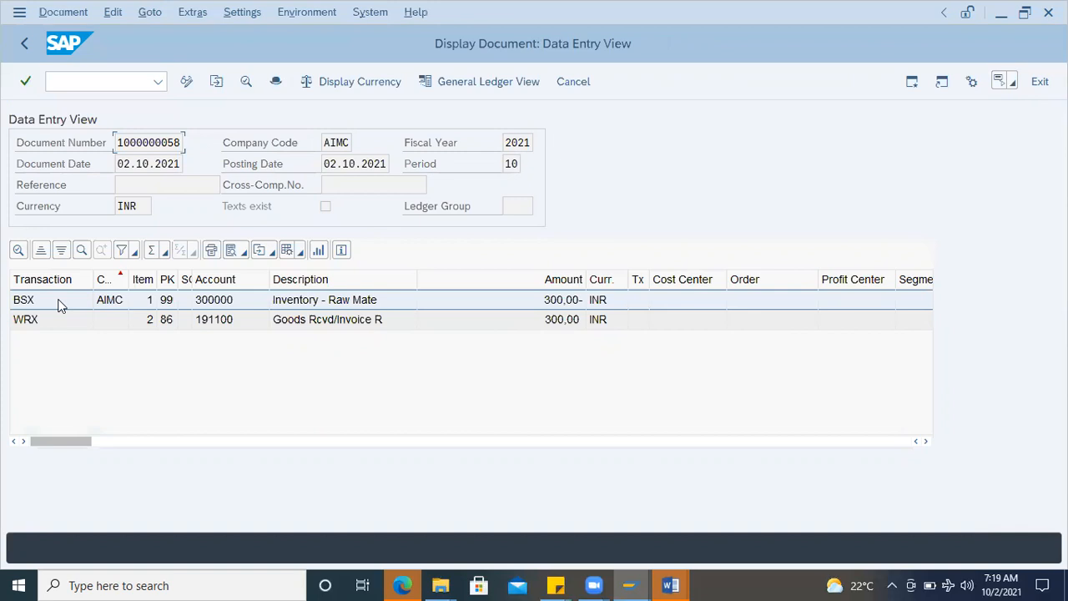
pyautogui.click(20, 325)
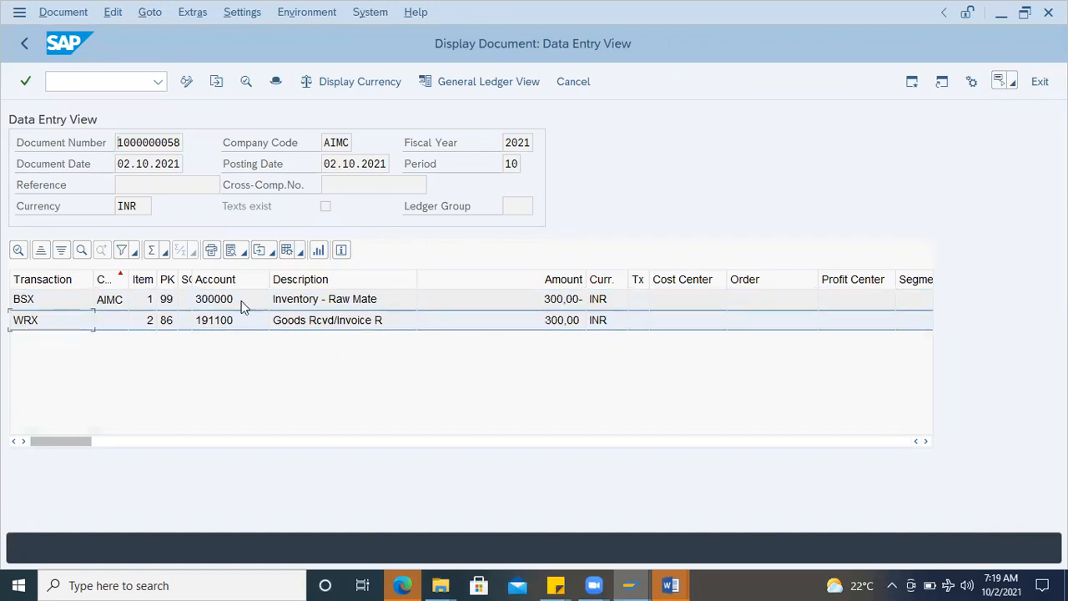
pyautogui.click(47, 304)
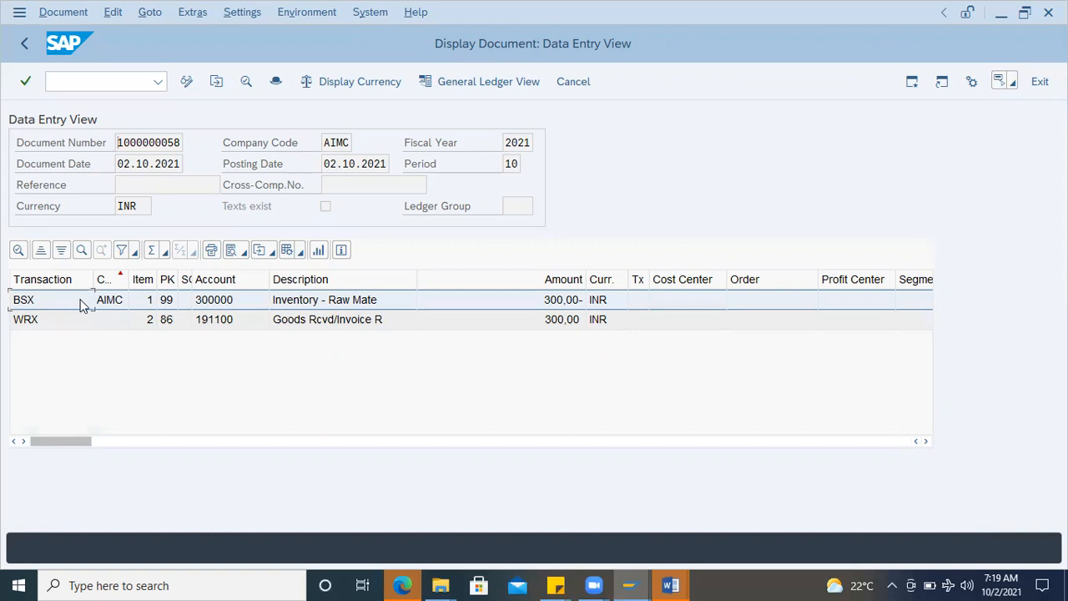
pyautogui.click(555, 321)
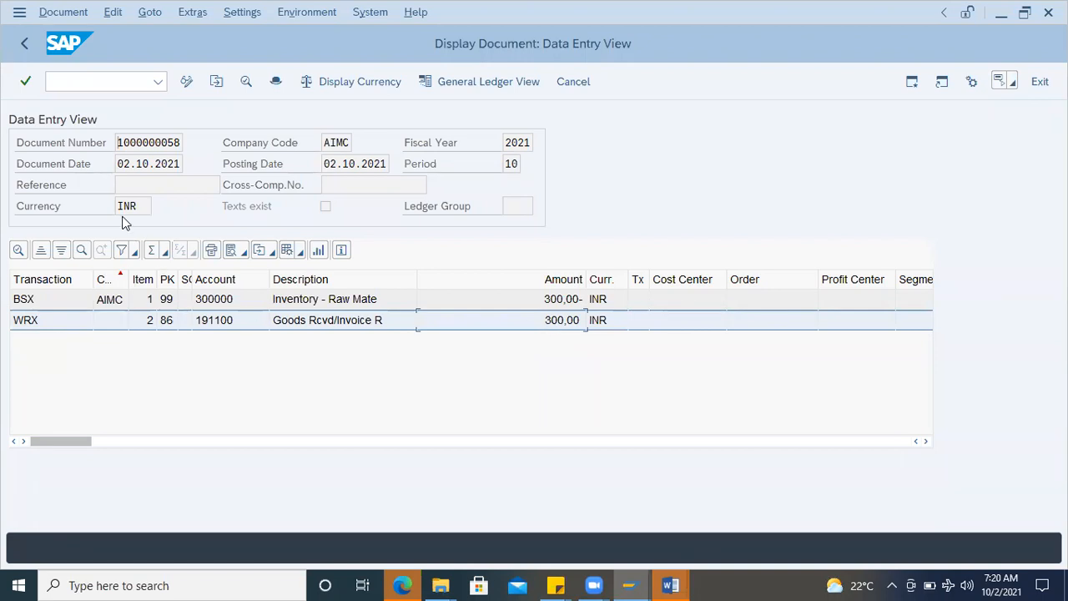
# Step: Try to start transaction MIRO from the accounting document display
pyautogui.click(72, 81)
pyautogui.write('/nmir')
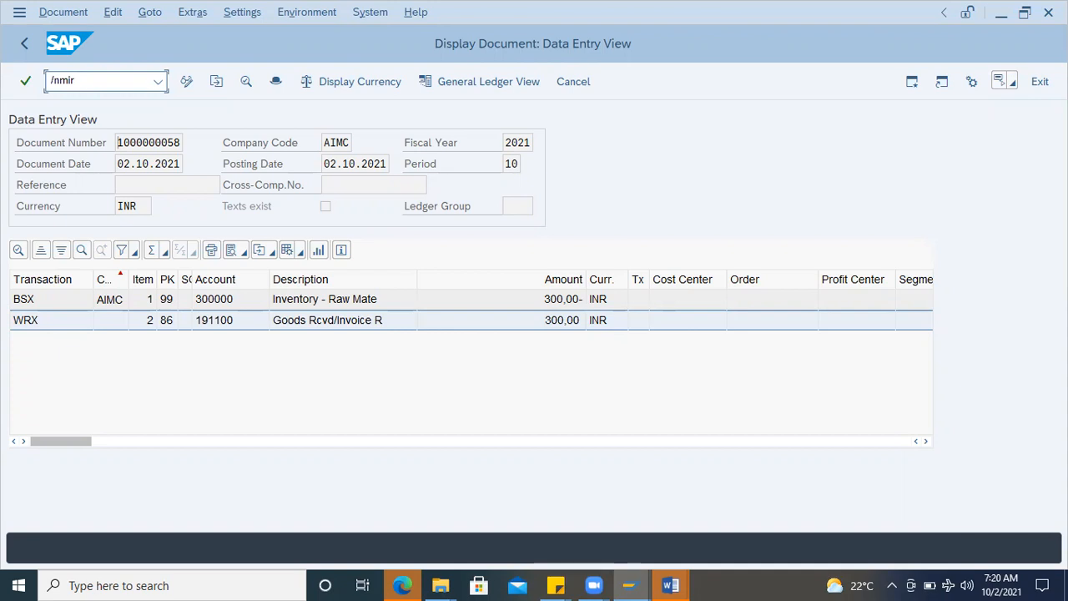
pyautogui.write('o')
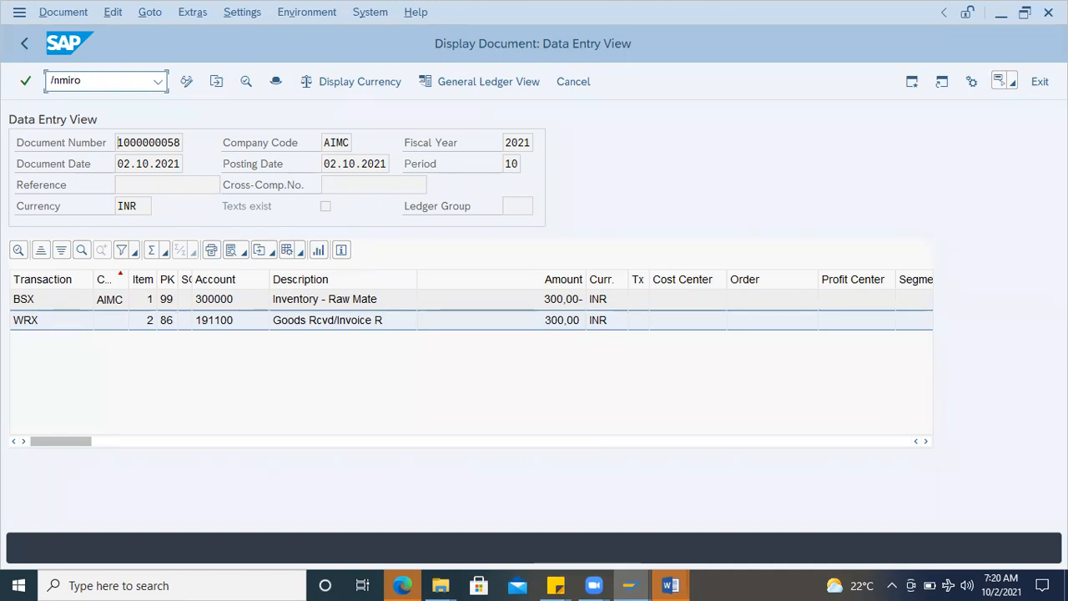
pyautogui.press('Return')
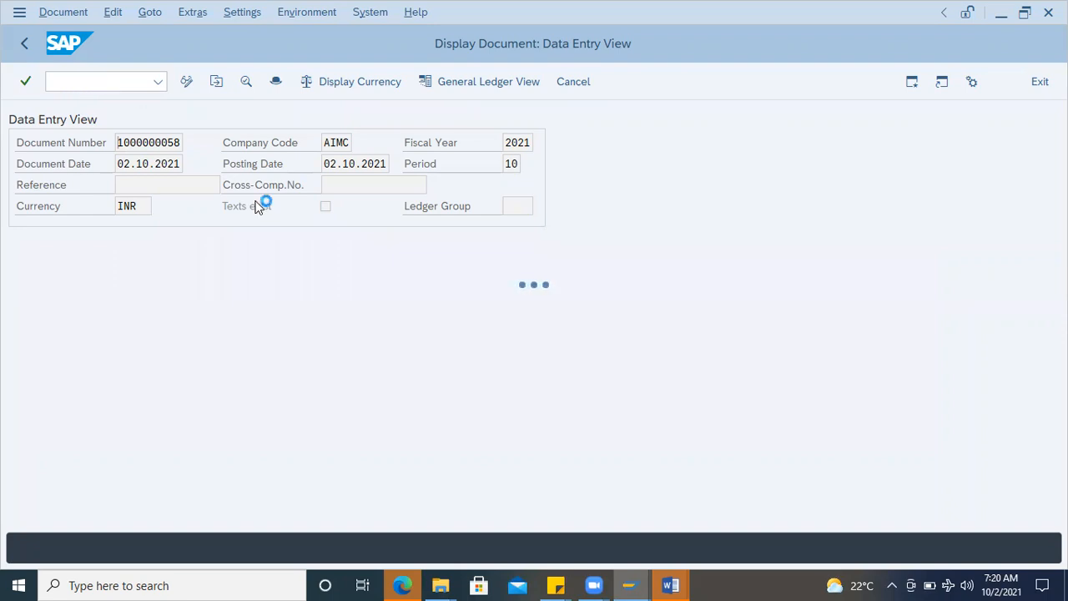
# Step: Switch to Document2 in Word, copy the standard purchase order number, and return to SAP
pyautogui.moveTo(670, 584)
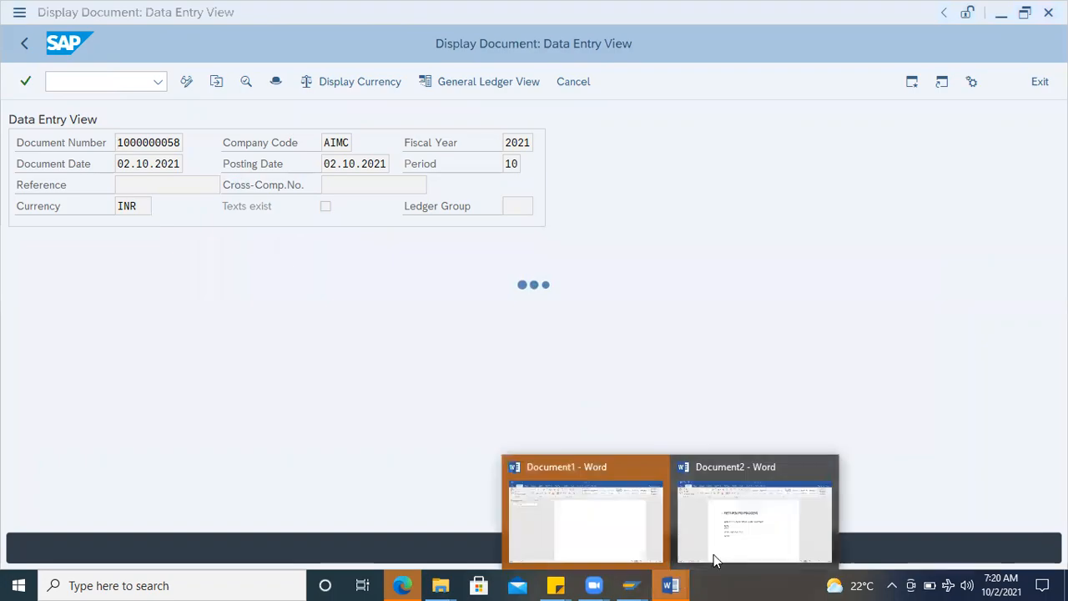
pyautogui.click(770, 524)
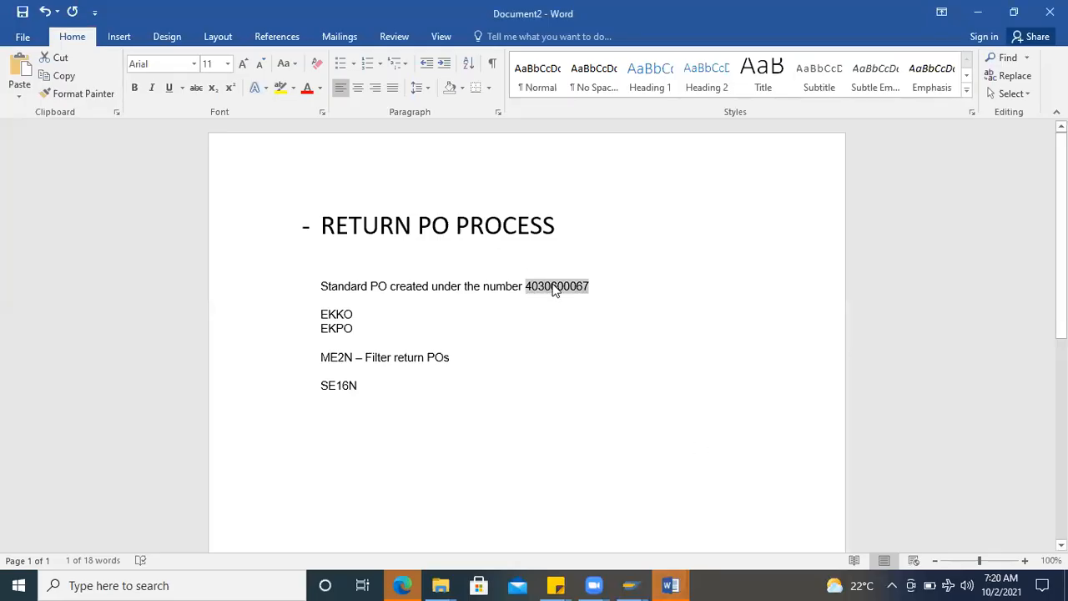
pyautogui.hotkey('alt', 'Tab')
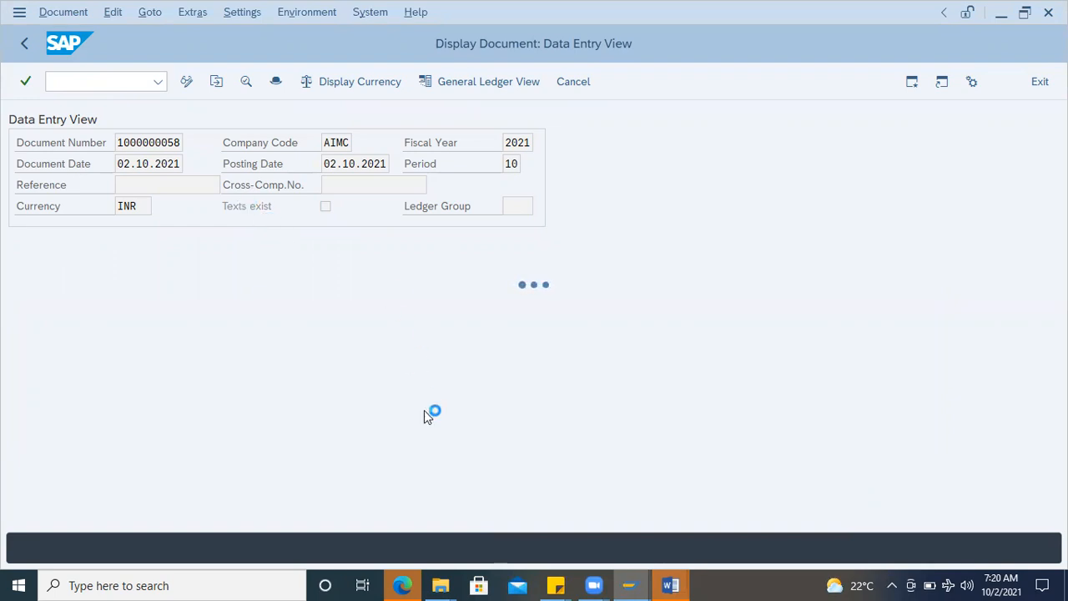
# Step: Switch to the purchase order session, close its field help, leave the order and start transaction MIRO
pyautogui.click(630, 584)
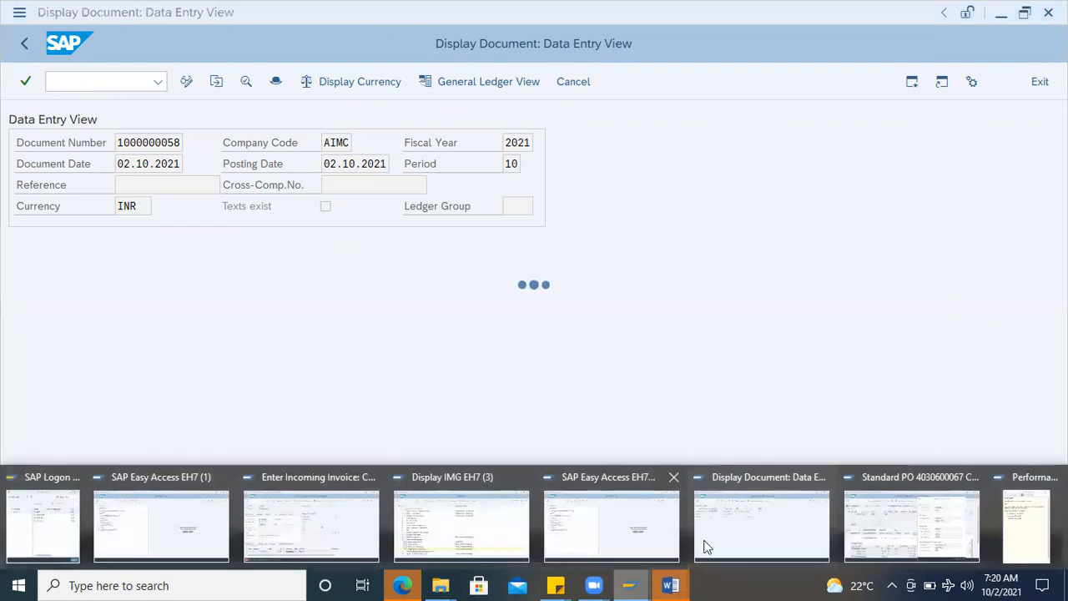
pyautogui.click(926, 530)
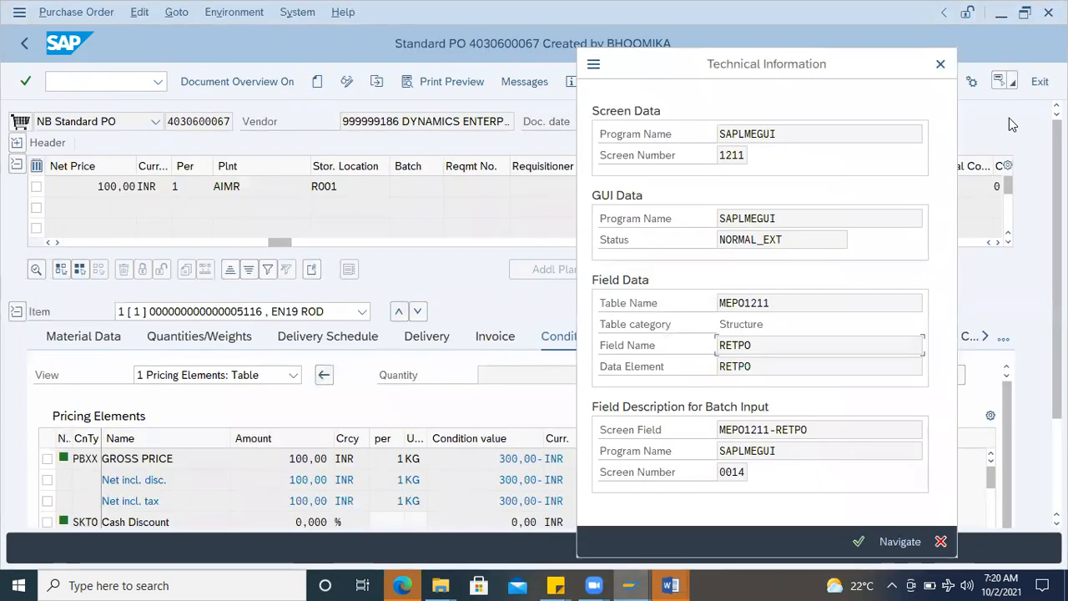
pyautogui.press('Escape')
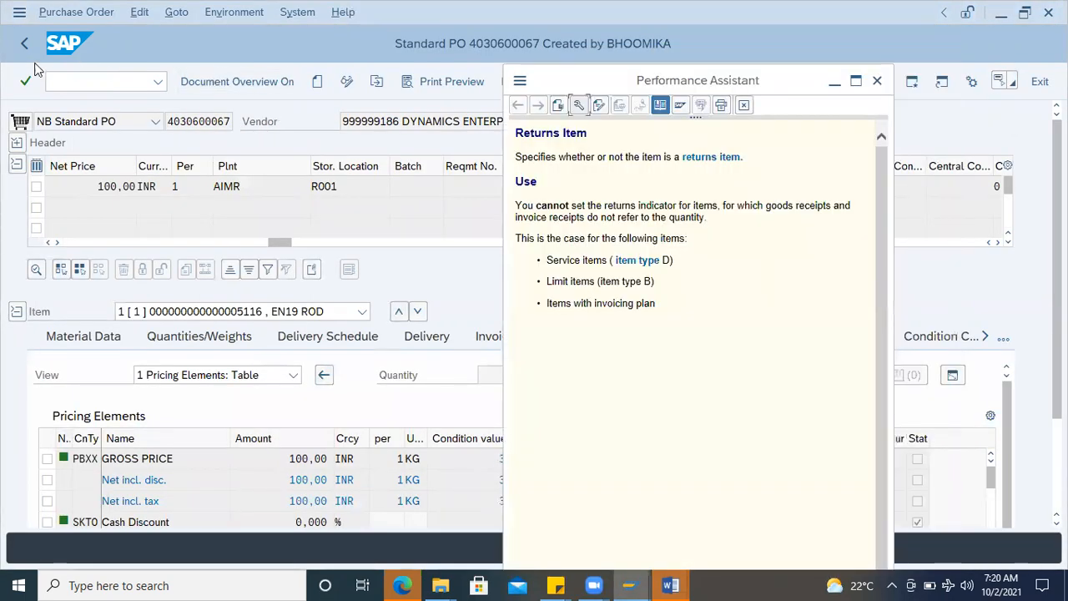
pyautogui.press('Escape')
pyautogui.press('Escape')
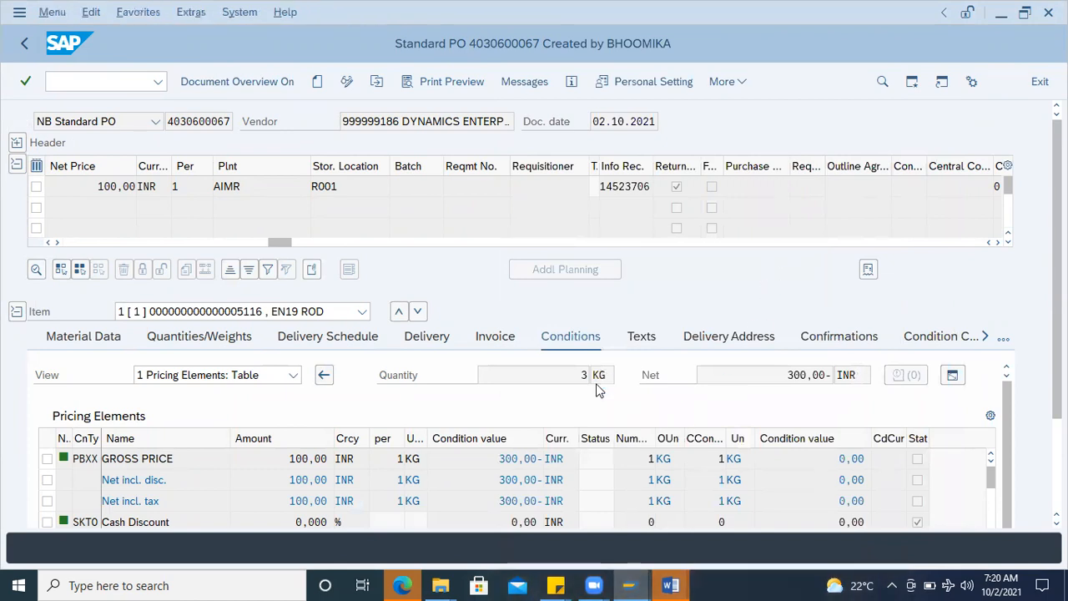
pyautogui.write('MIRO')
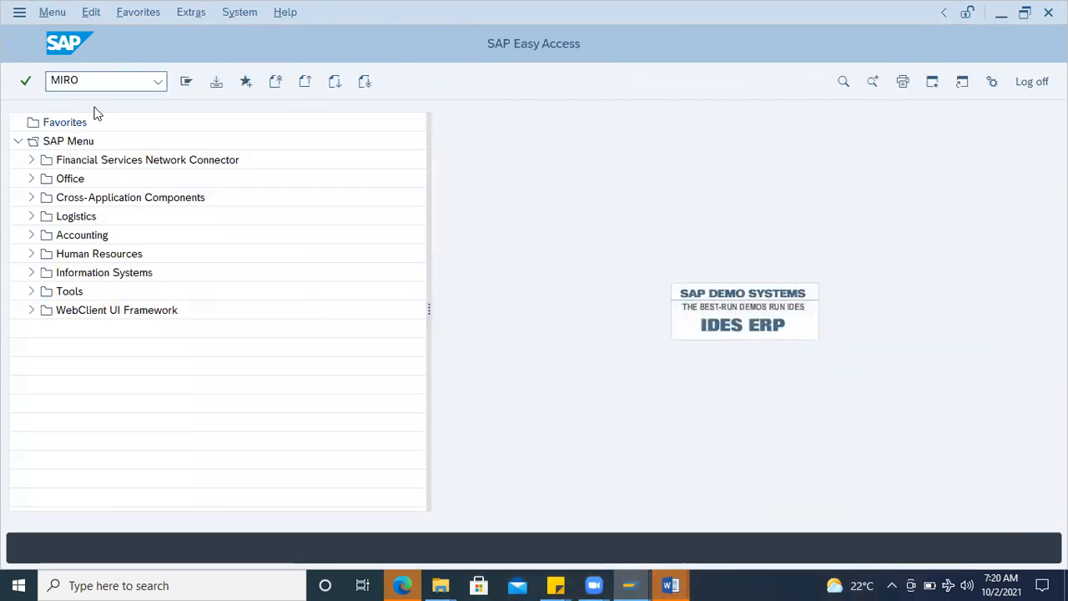
pyautogui.press('Return')
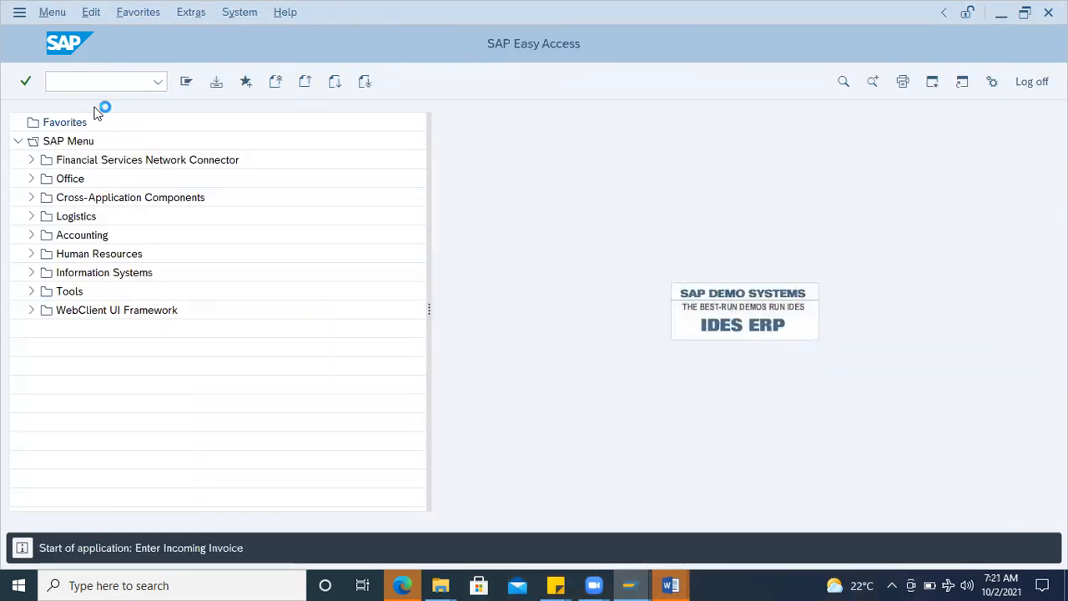
# Step: Reference the copied purchase order number in the incoming invoice and set the invoice date to 02.10.2021
pyautogui.click(256, 458)
pyautogui.hotkey('ctrl', 'v')
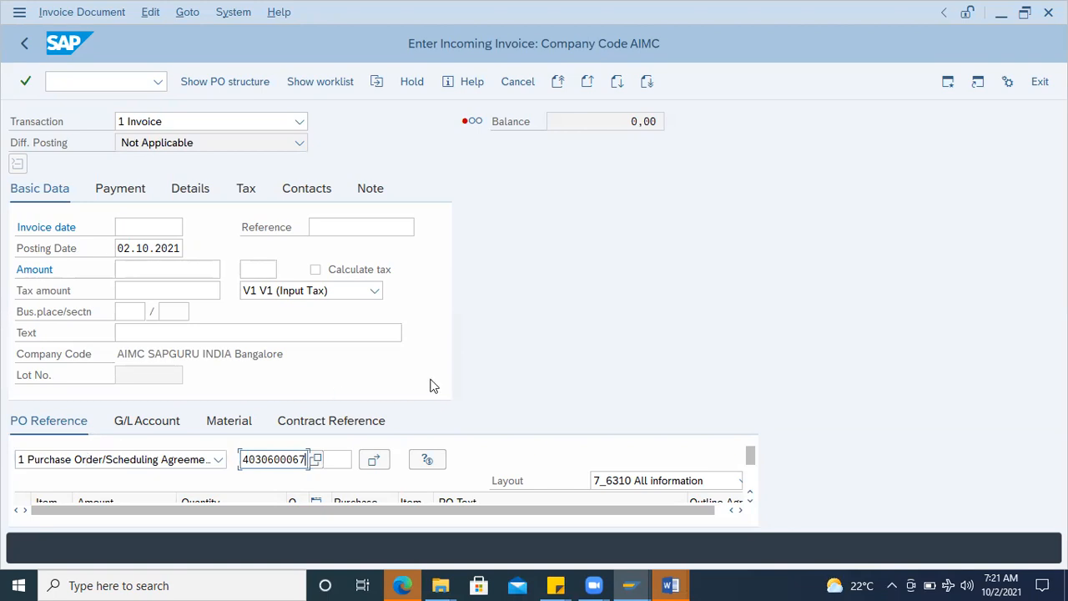
pyautogui.press('Return')
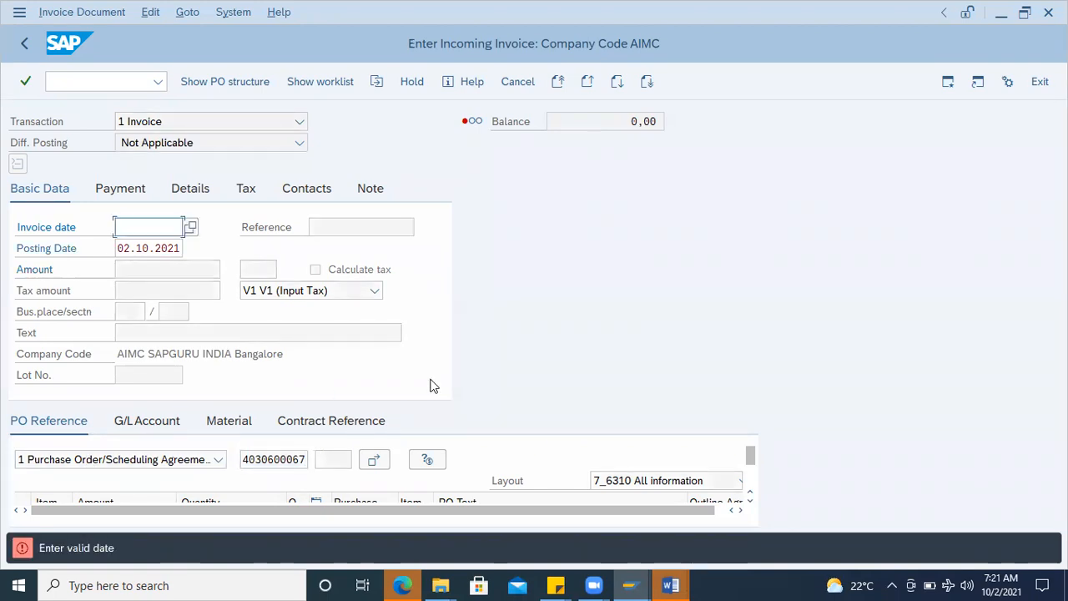
pyautogui.click(190, 227)
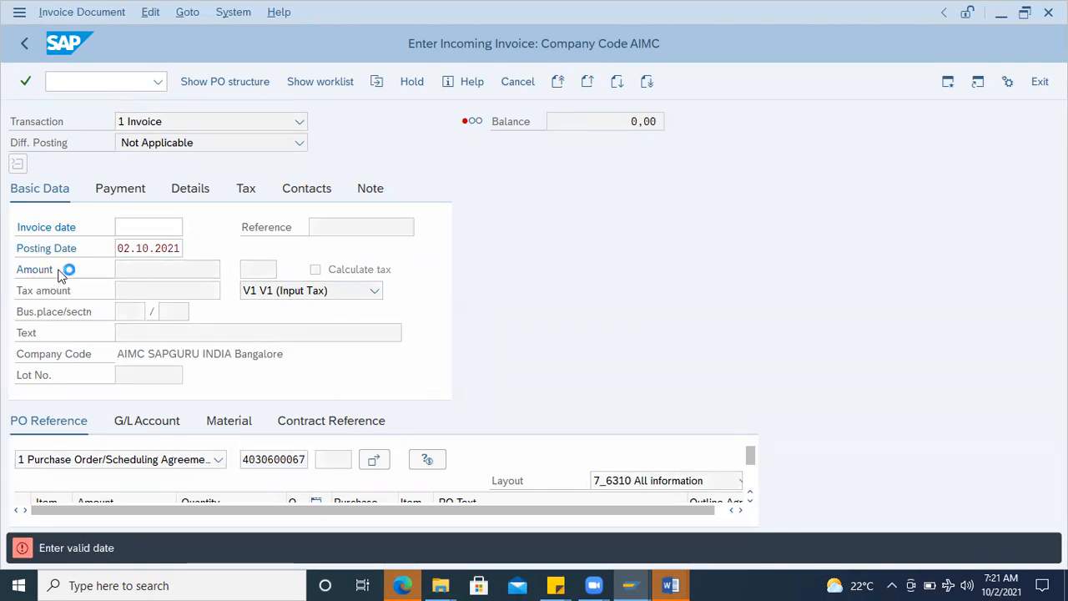
pyautogui.doubleClick(296, 378)
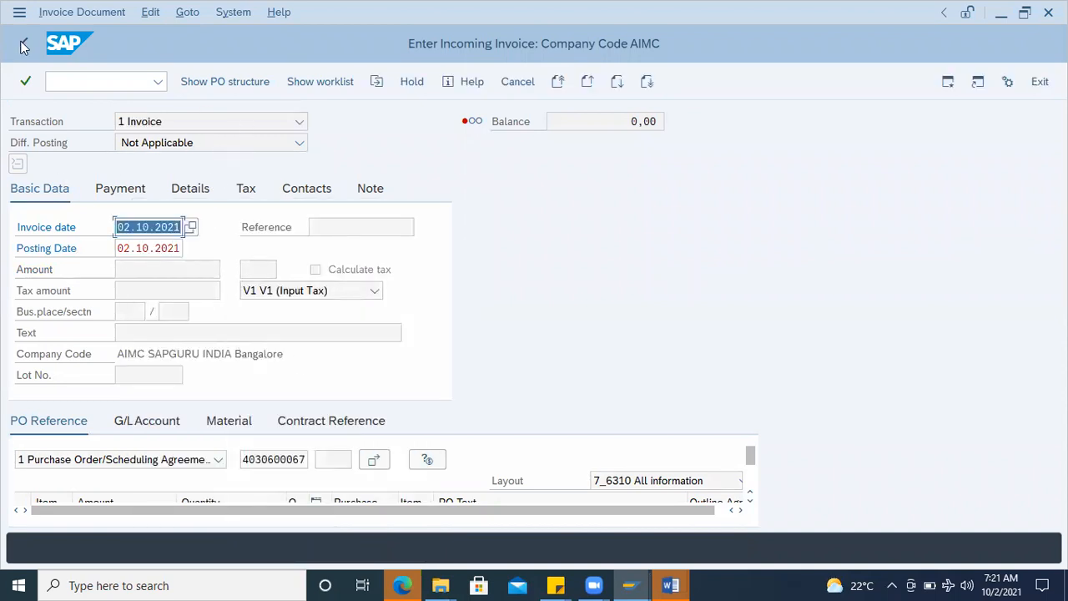
pyautogui.press('Return')
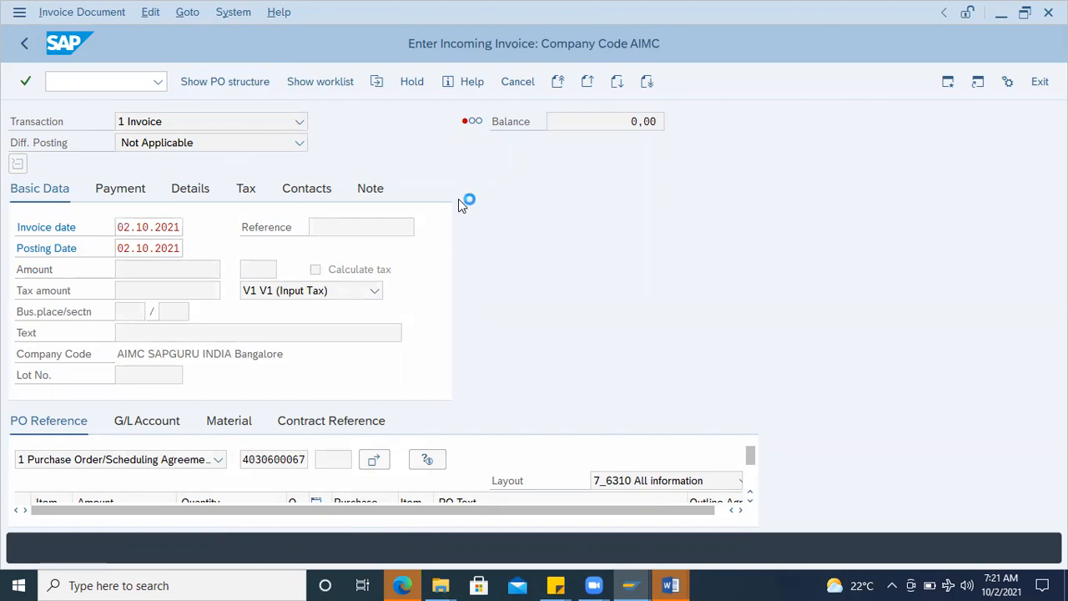
# Step: Change the transaction to 2 Credit Memo and set the payment baseline date to 02.10.2021
pyautogui.click(301, 123)
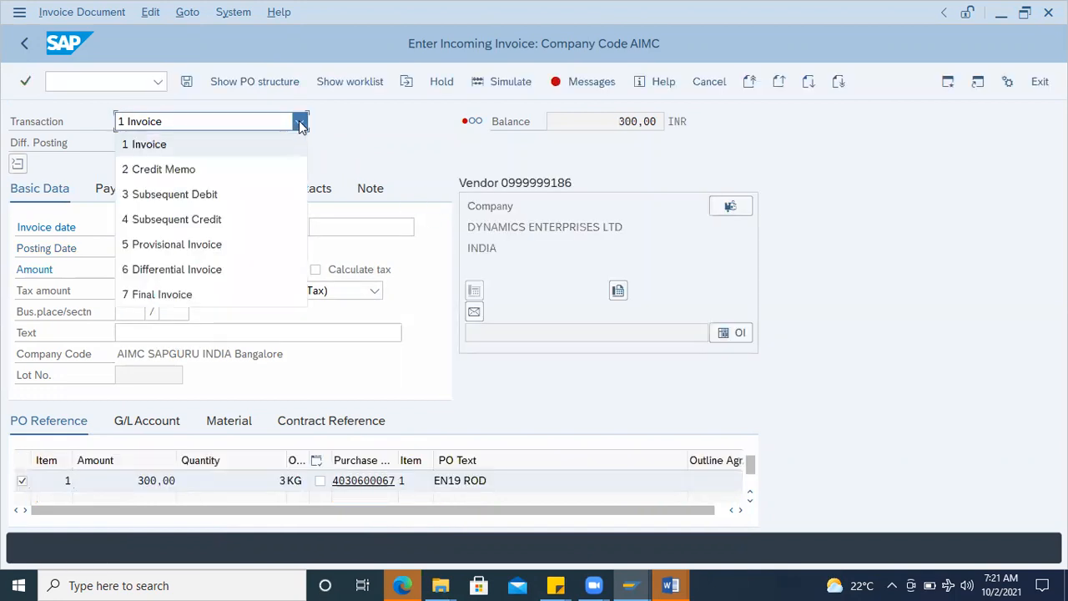
pyautogui.click(177, 170)
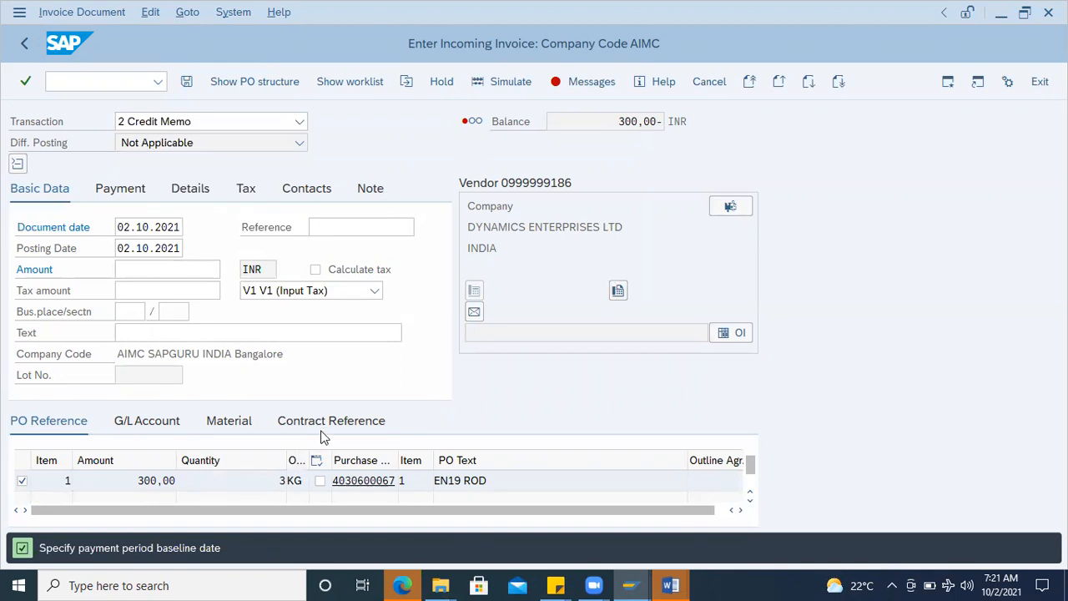
pyautogui.press('Return')
pyautogui.moveTo(131, 483); pyautogui.dragTo(190, 481)
pyautogui.click(104, 229)
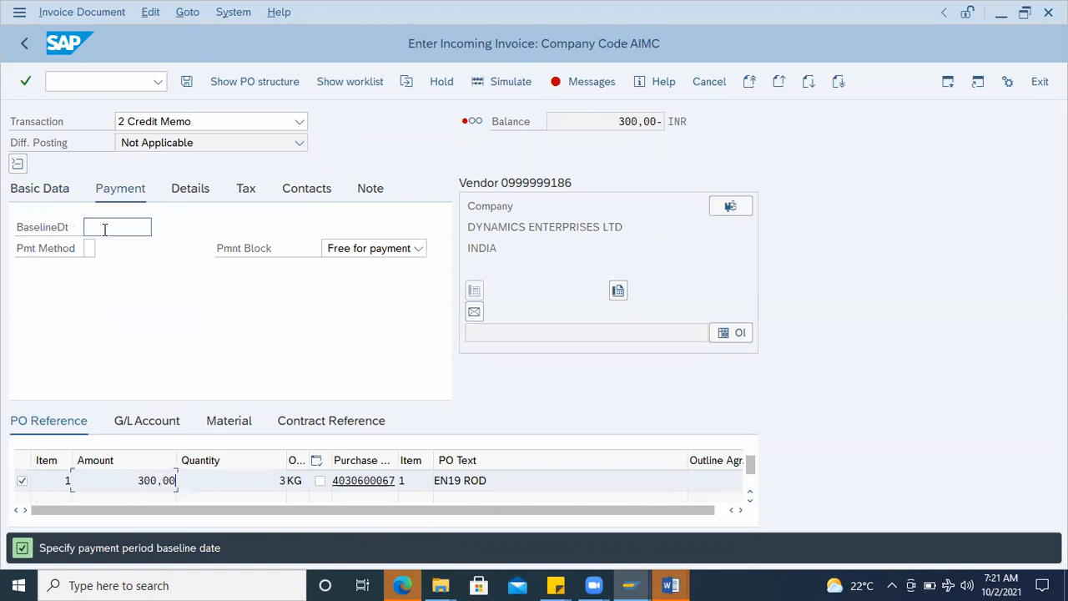
pyautogui.click(159, 228)
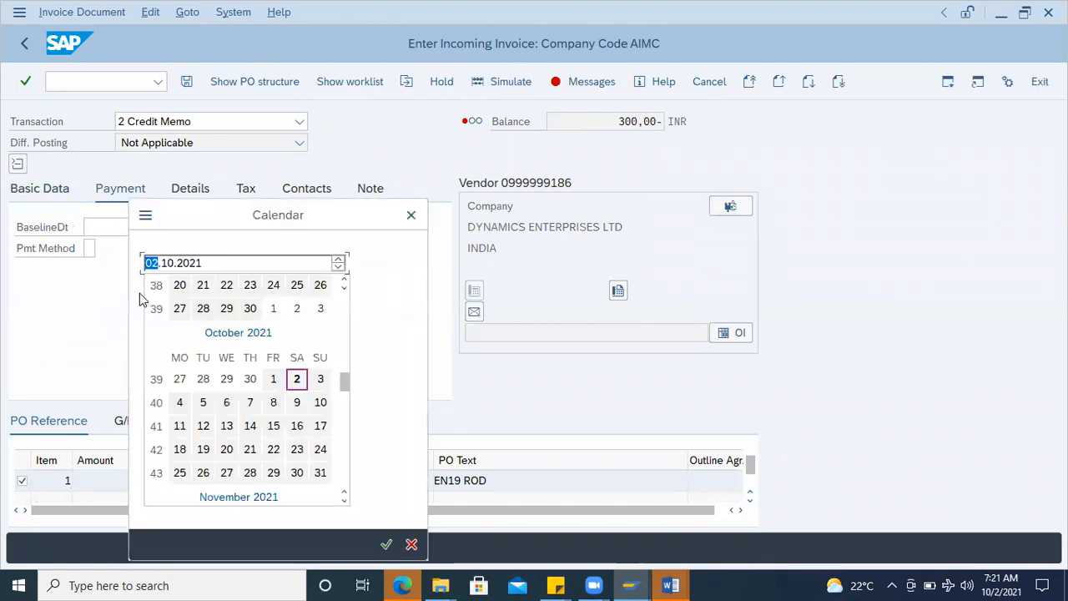
pyautogui.doubleClick(296, 376)
# Step: Enter 300,00 as the credit memo amount in the basic data, keeping the tax amount empty
pyautogui.click(37, 191)
pyautogui.click(128, 291)
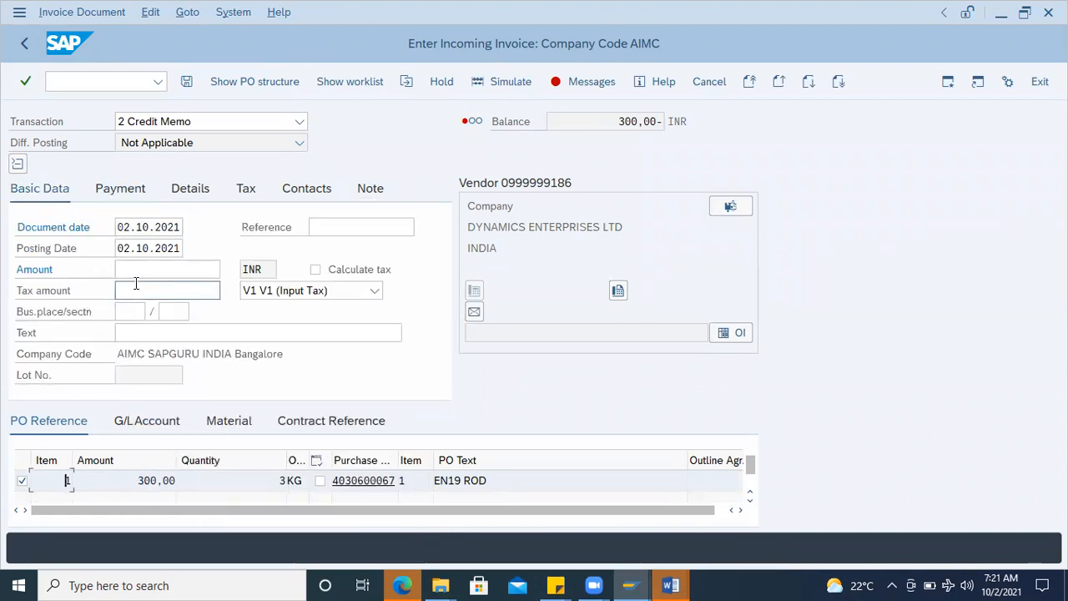
pyautogui.write('300,00')
pyautogui.moveTo(163, 289); pyautogui.dragTo(15, 290)
pyautogui.hotkey('ctrl', 'x')
pyautogui.click(121, 269)
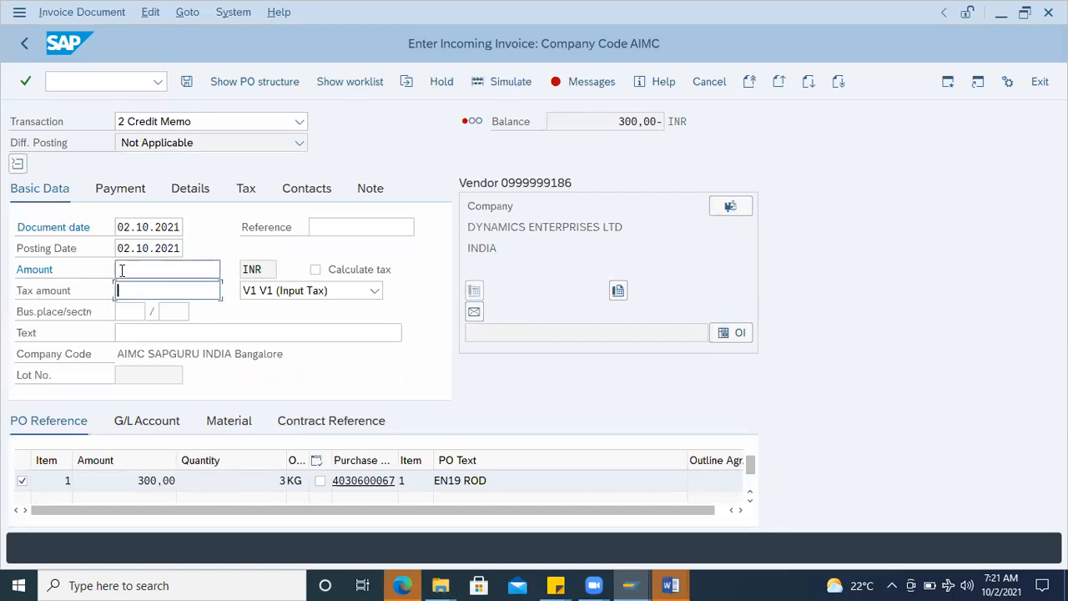
pyautogui.hotkey('ctrl', 'v')
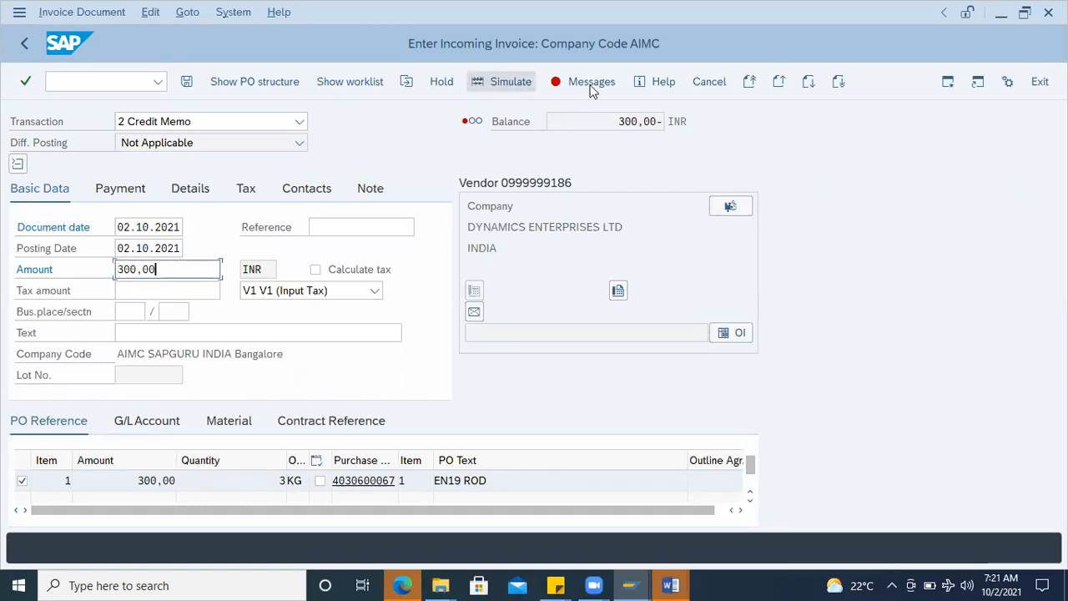
# Step: Simulate the credit memo, accept the tax data check, and widen the Act/Mat/Ast/Vndr column of the simulated document
pyautogui.click(501, 81)
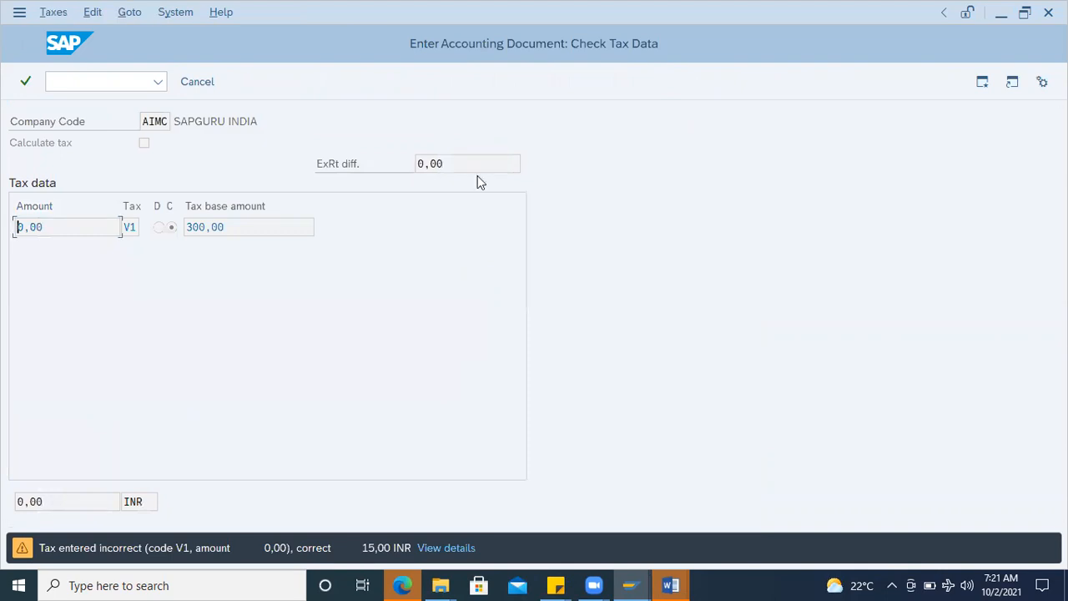
pyautogui.press('Return')
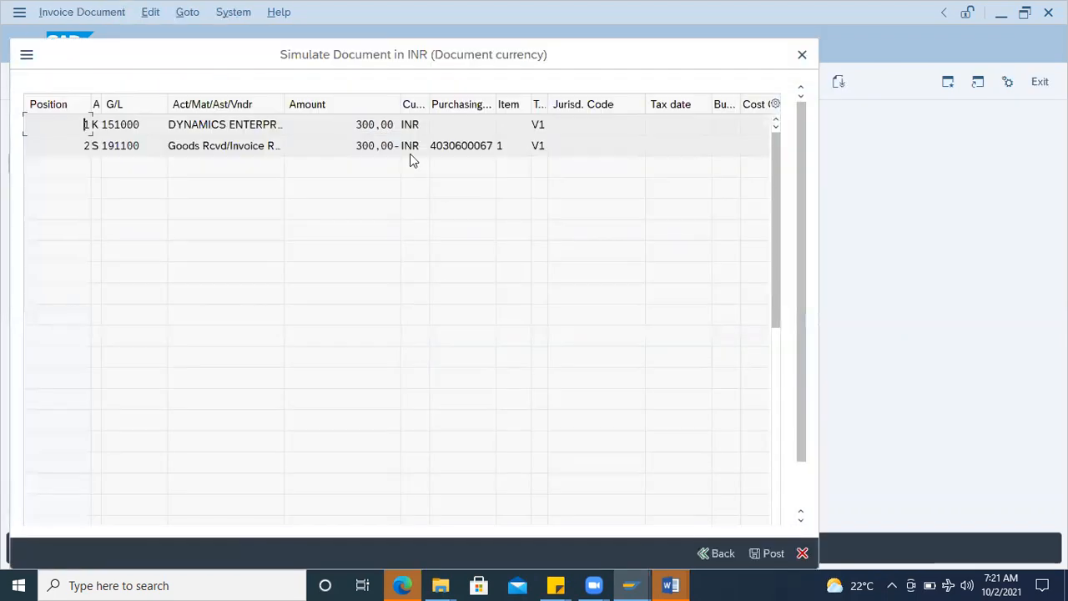
pyautogui.moveTo(284, 104); pyautogui.dragTo(309, 105)
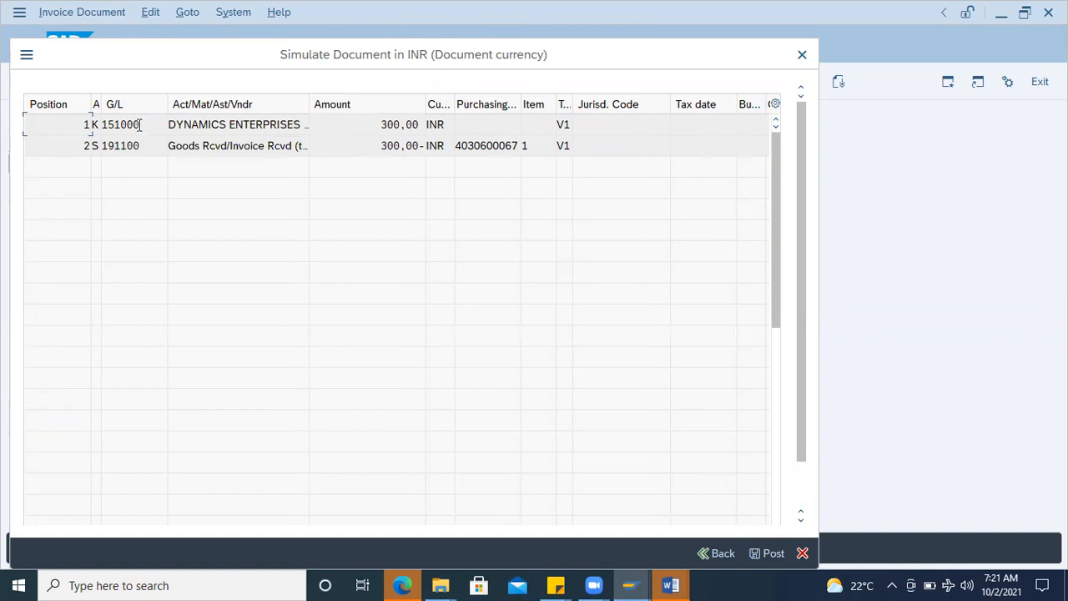
# Step: Widen the Account Type column beside the G/L accounts and display the list of possible account types
pyautogui.moveTo(140, 124); pyautogui.dragTo(100, 124)
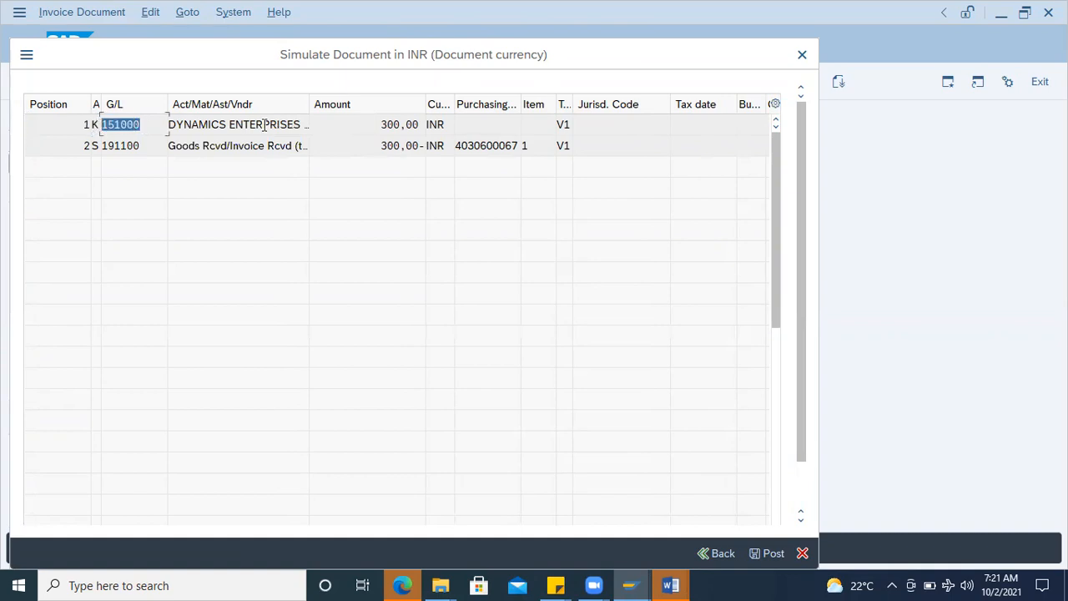
pyautogui.click(96, 124)
pyautogui.moveTo(101, 104); pyautogui.dragTo(170, 105)
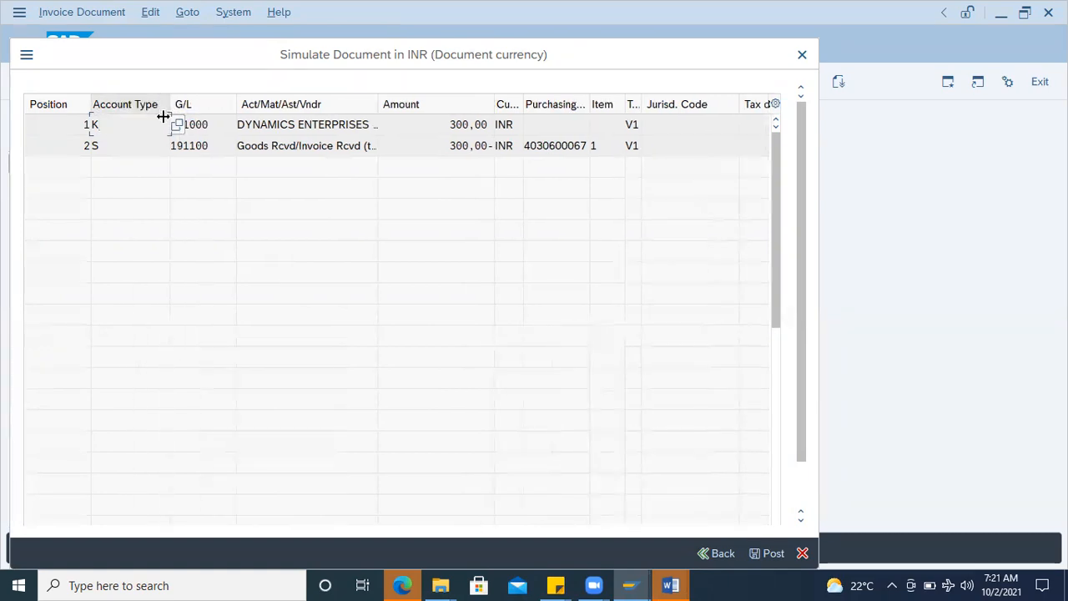
pyautogui.click(133, 145)
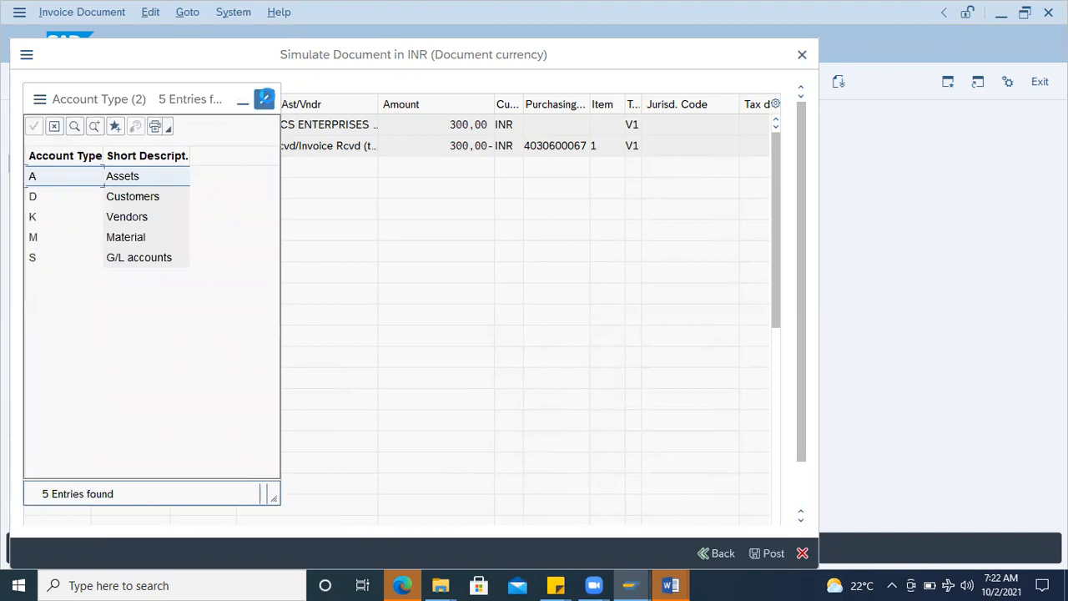
# Step: Highlight the Vendors entry in the account type list and close the list
pyautogui.click(264, 100)
pyautogui.click(147, 123)
pyautogui.click(177, 125)
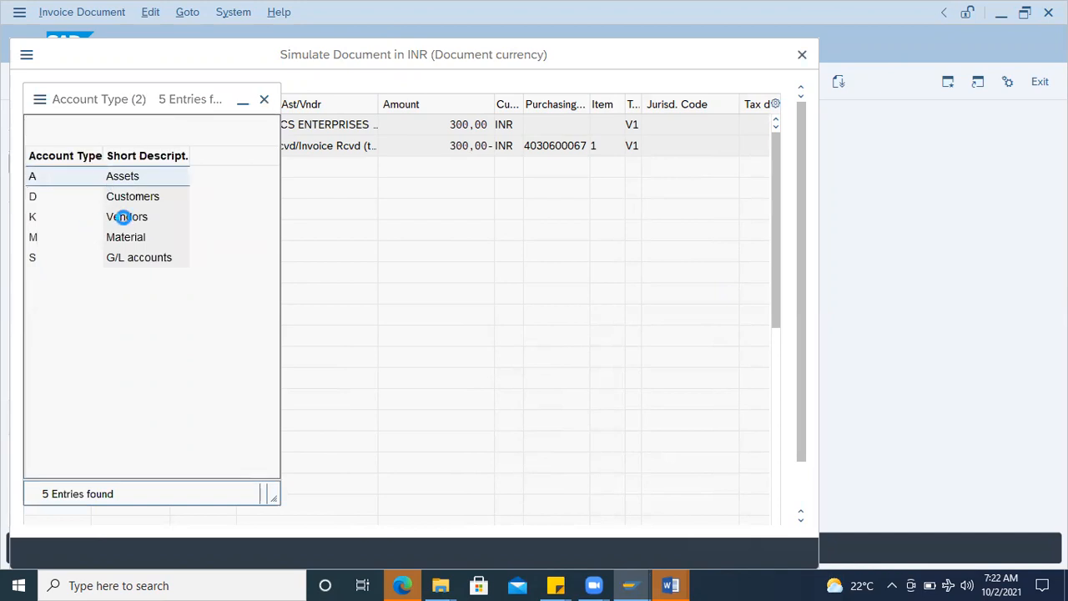
pyautogui.click(122, 219)
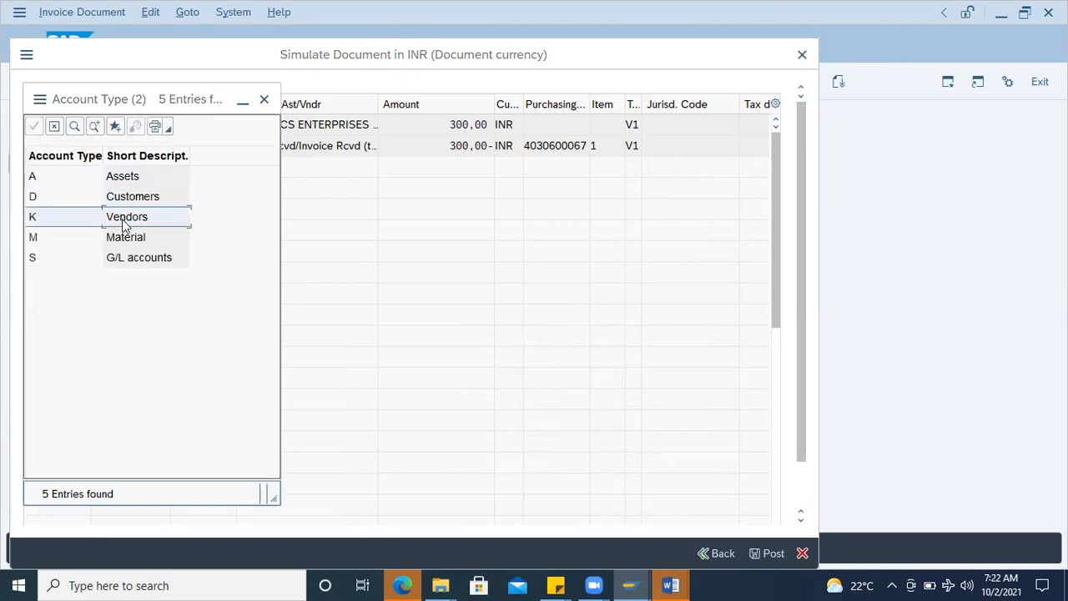
pyautogui.click(263, 101)
# Step: Check the vendor line's G/L account and the second line's purchasing document, and close the simulated document without posting
pyautogui.click(215, 124)
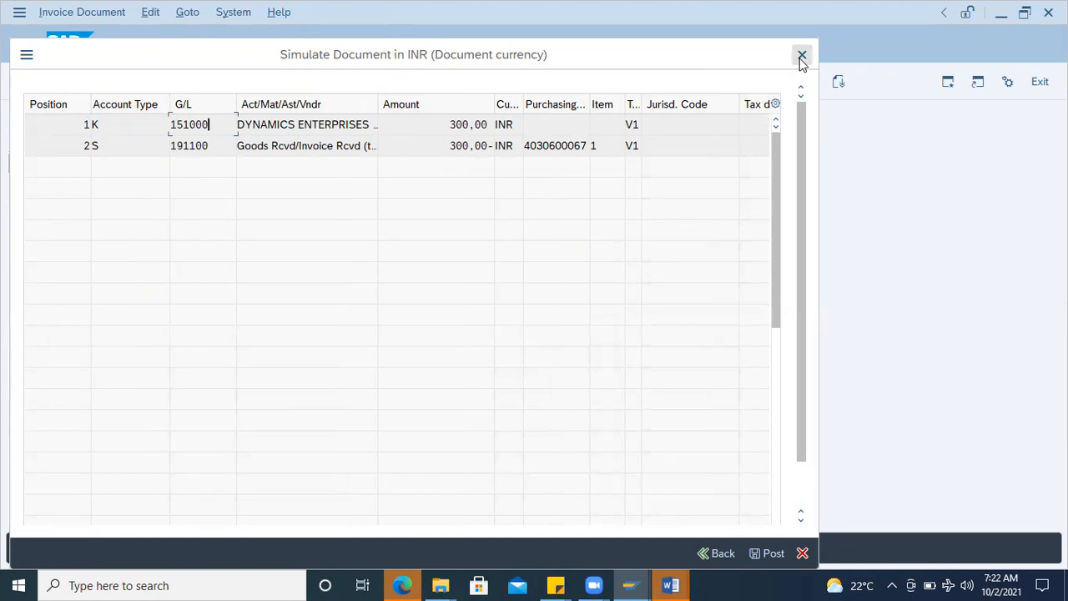
pyautogui.click(556, 145)
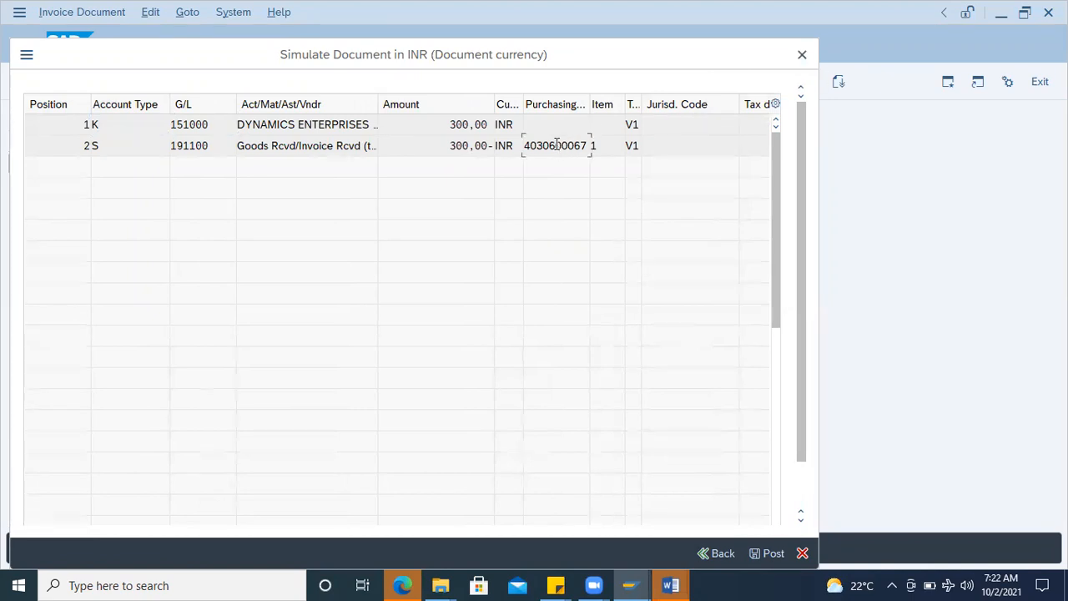
pyautogui.click(802, 55)
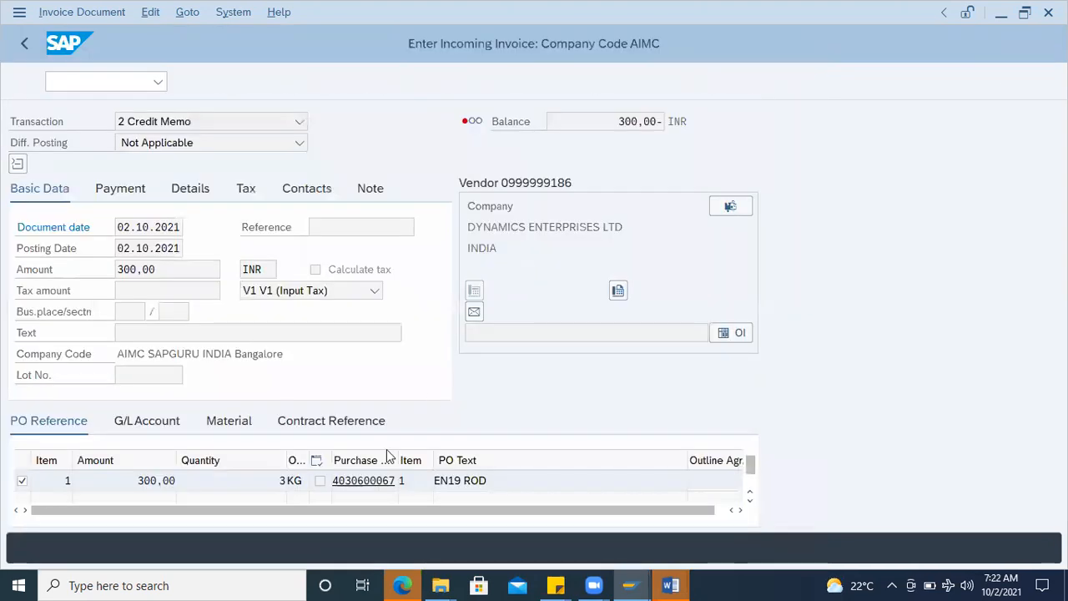
# Step: Open the purchase order referenced by the credit memo and display its vendor's master record through to the purchasing data
pyautogui.click(367, 480)
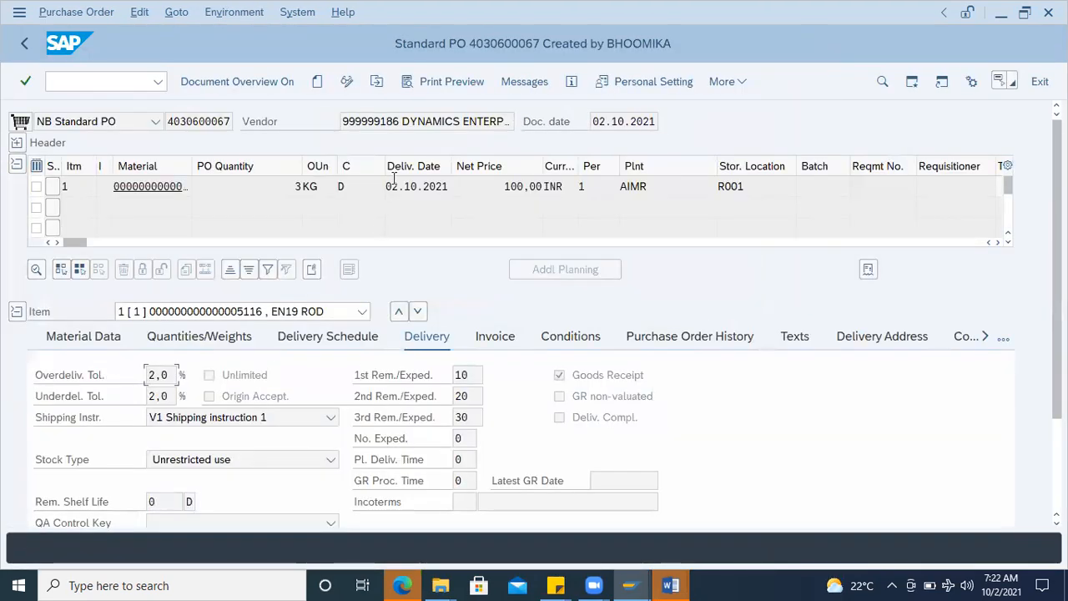
pyautogui.doubleClick(361, 124)
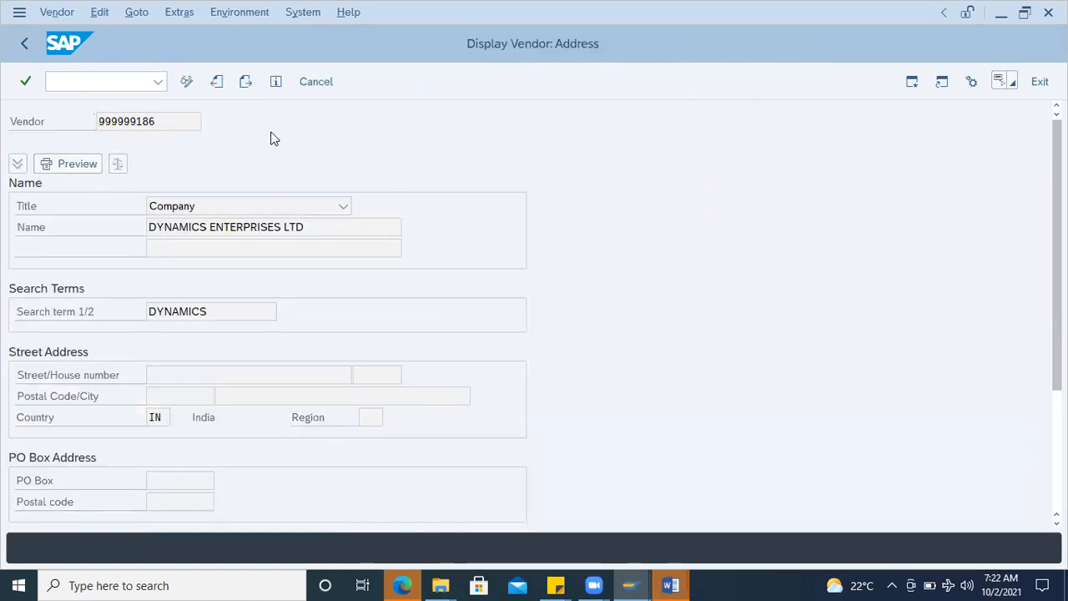
pyautogui.press('Return')
pyautogui.press('Return')
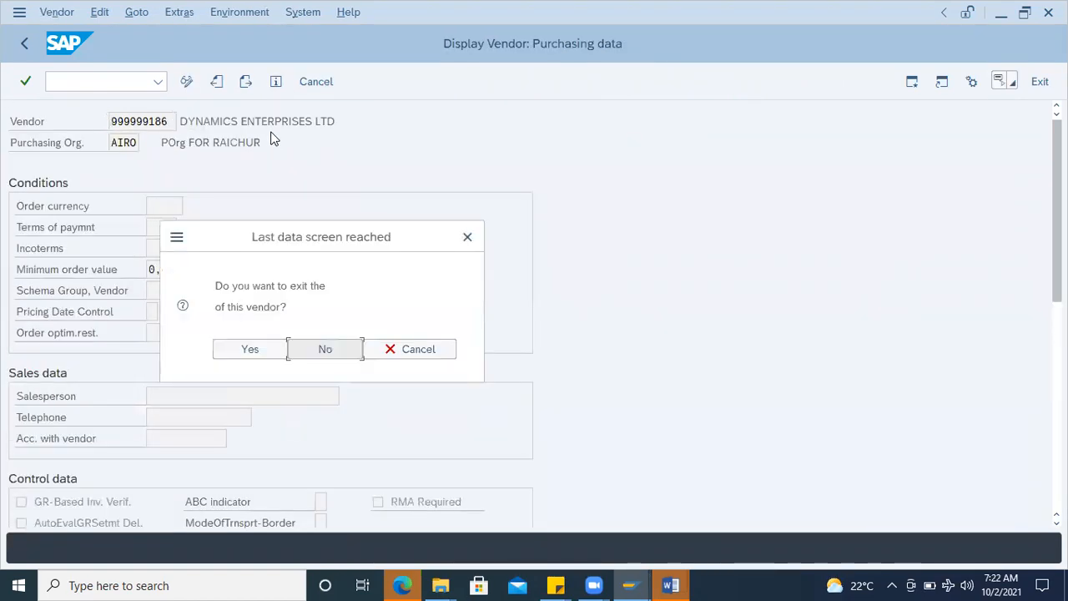
pyautogui.click(325, 350)
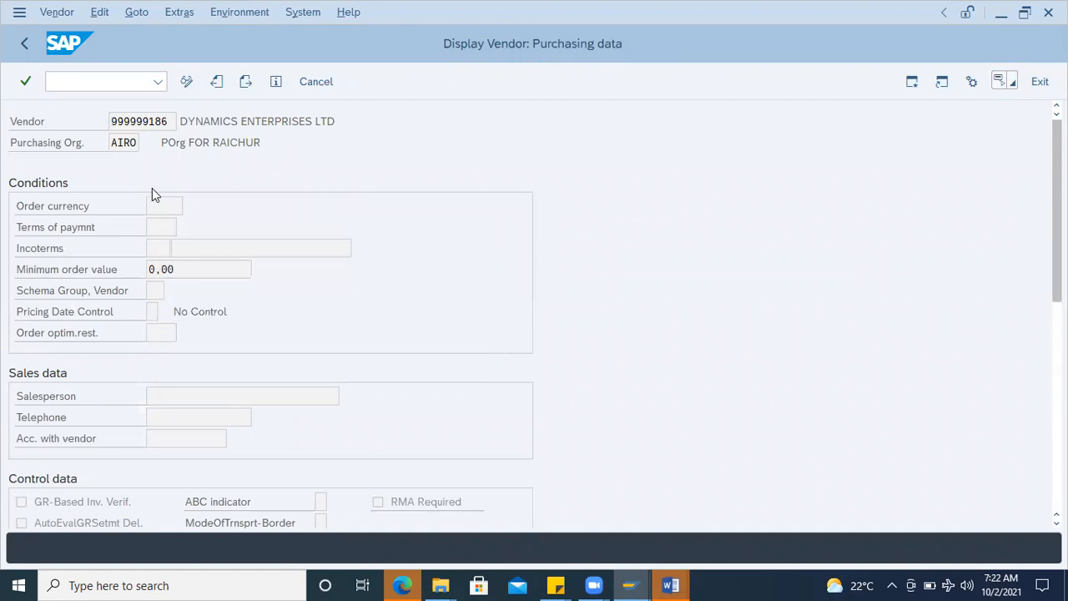
# Step: Copy the vendor number, open vendor display XK03 in a new session, and enter the copied number as the vendor
pyautogui.moveTo(171, 121); pyautogui.dragTo(100, 121)
pyautogui.hotkey('ctrl', 'c')
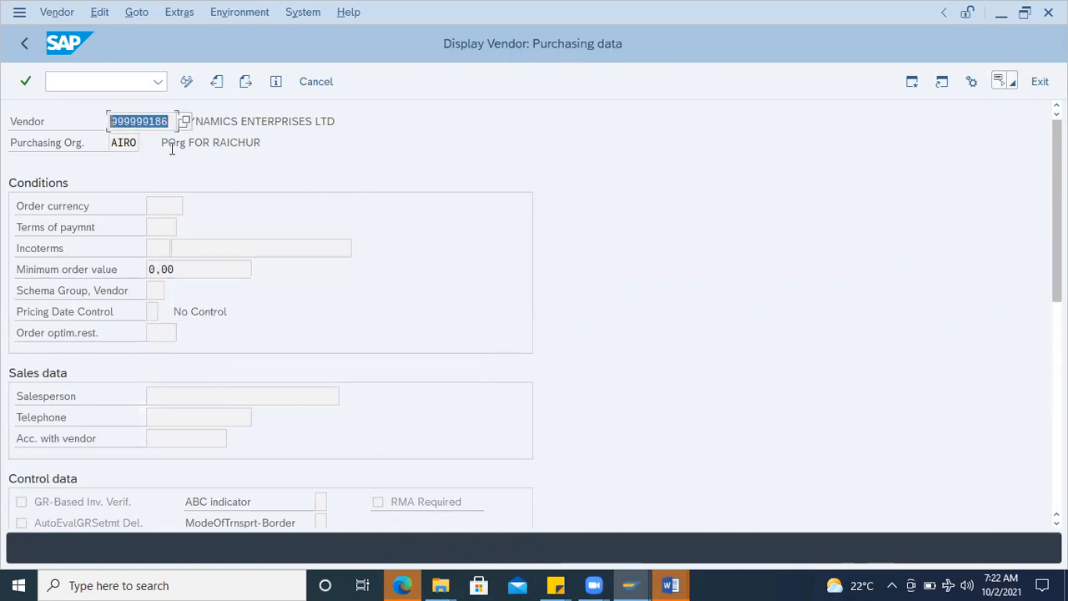
pyautogui.click(95, 80)
pyautogui.write('/')
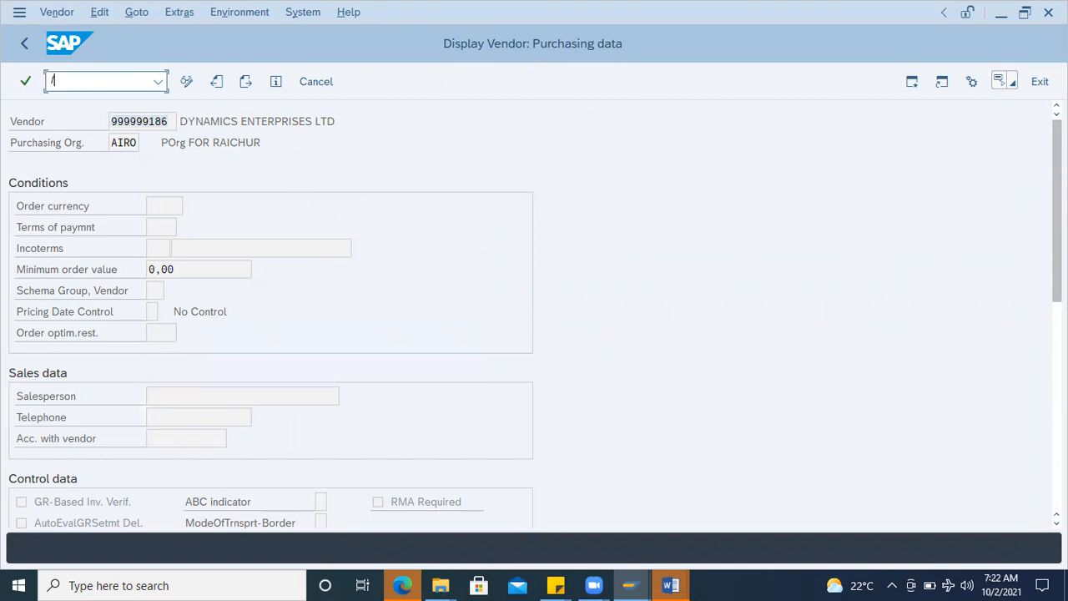
pyautogui.write('oxk03')
pyautogui.press('Return')
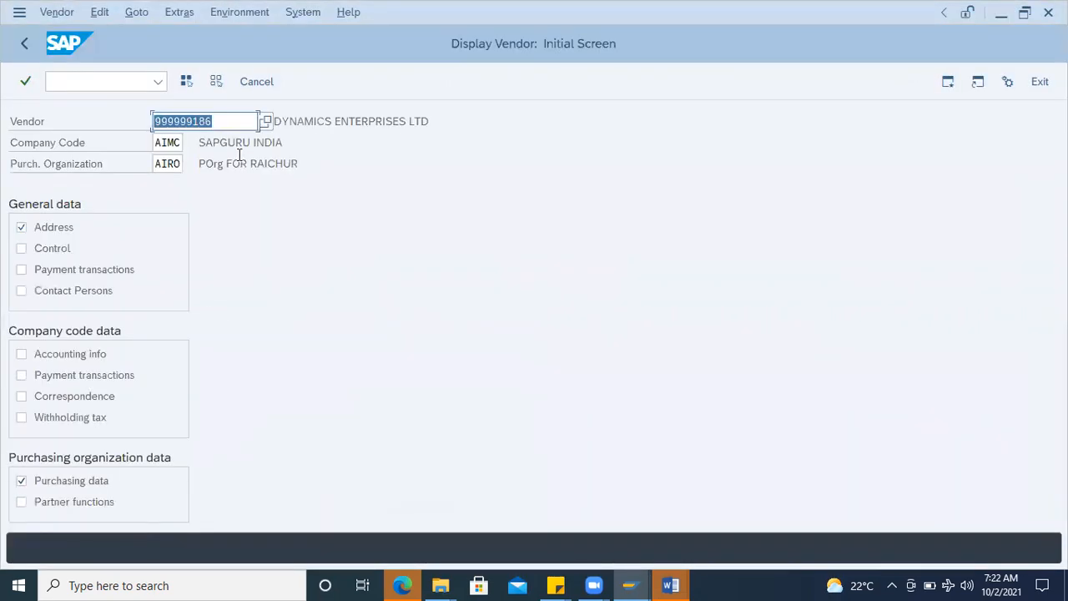
pyautogui.hotkey('ctrl', 'v')
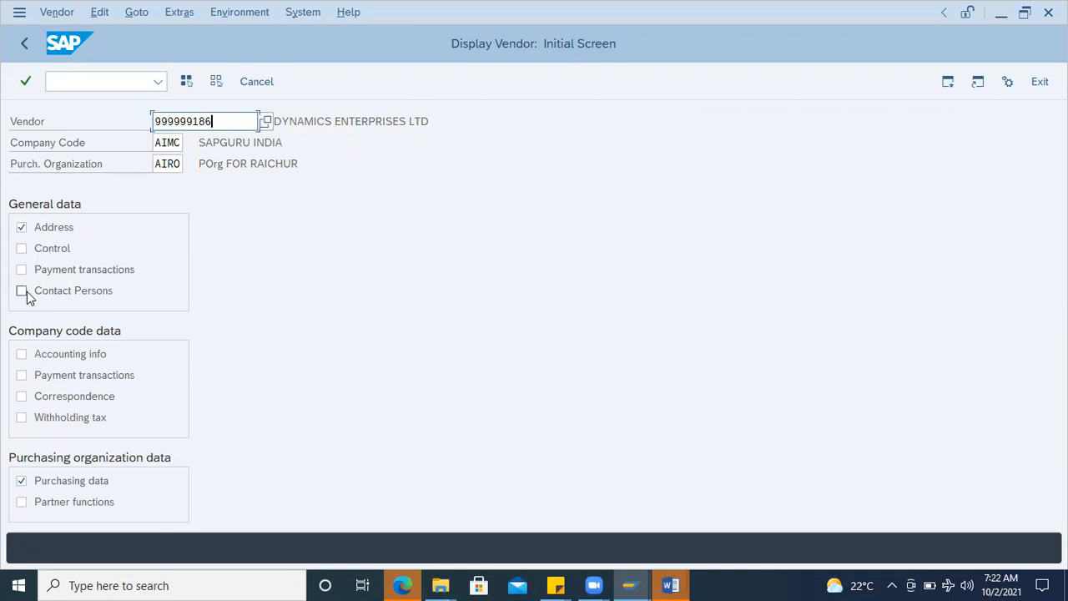
# Step: Display the vendor's reconciliation account, choosing only the accounting info, payment transactions and correspondence views of the company code data
pyautogui.click(21, 227)
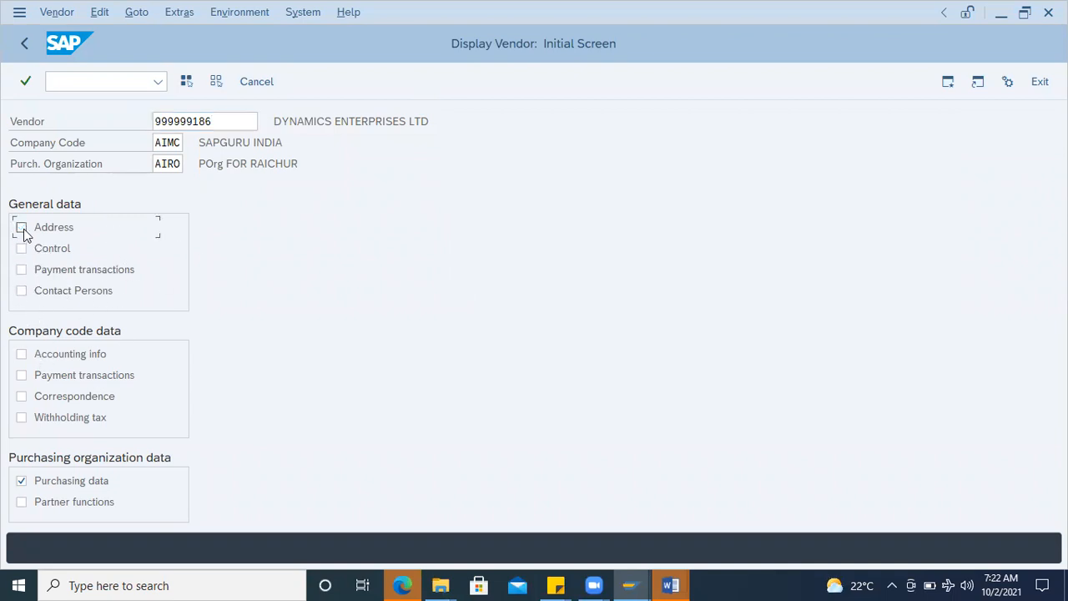
pyautogui.click(22, 354)
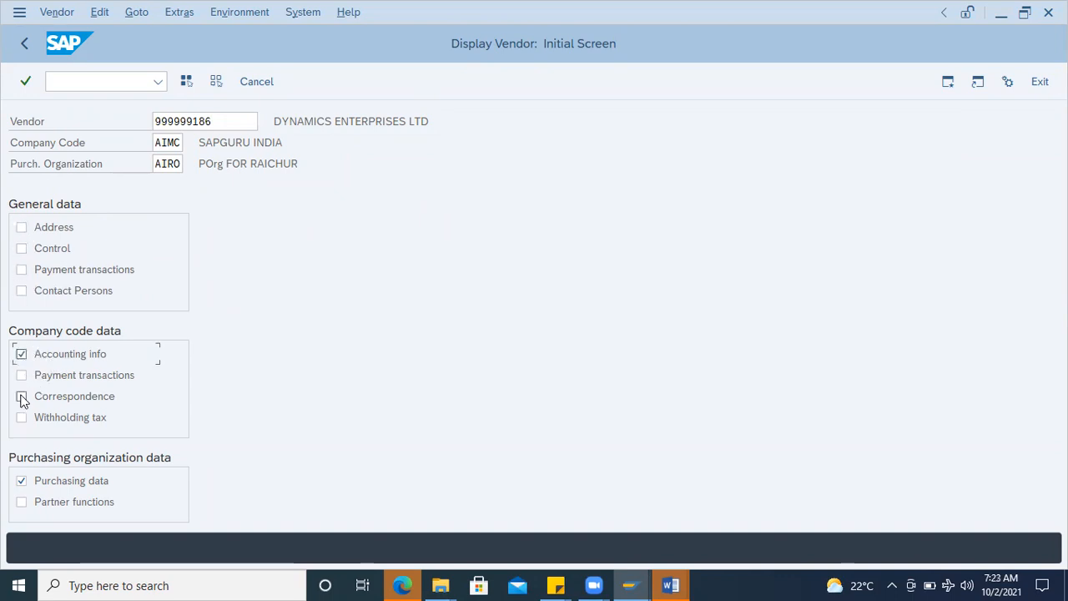
pyautogui.click(21, 375)
pyautogui.click(22, 396)
pyautogui.click(21, 481)
pyautogui.click(167, 205)
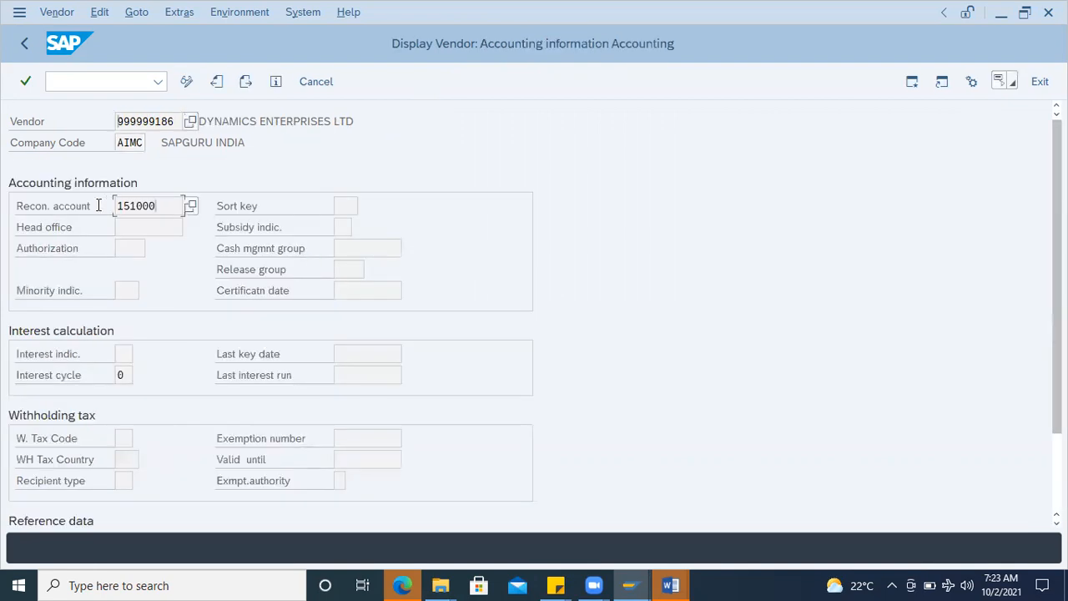
pyautogui.click(160, 206)
# Step: Leave the vendor displays and the purchase order, and return to the credit memo entry screen
pyautogui.click(64, 79)
pyautogui.write('/n')
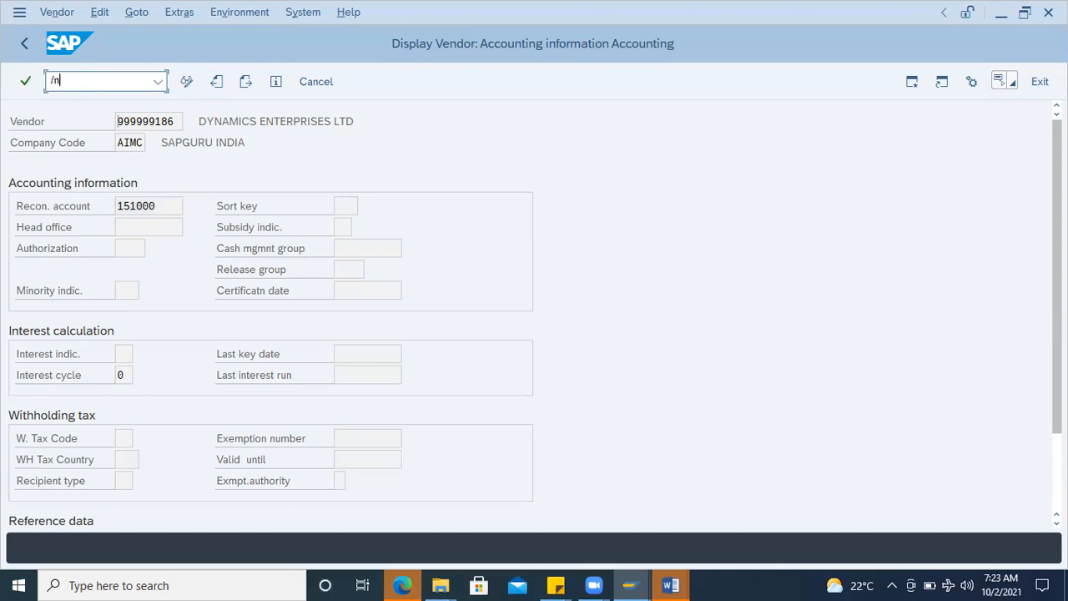
pyautogui.press('Return')
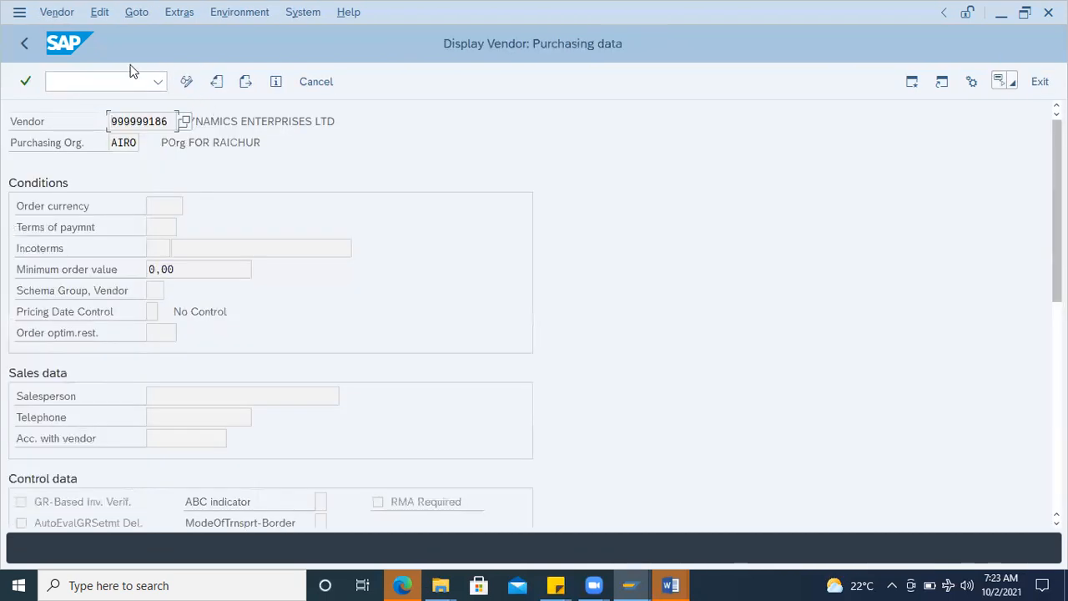
pyautogui.click(28, 43)
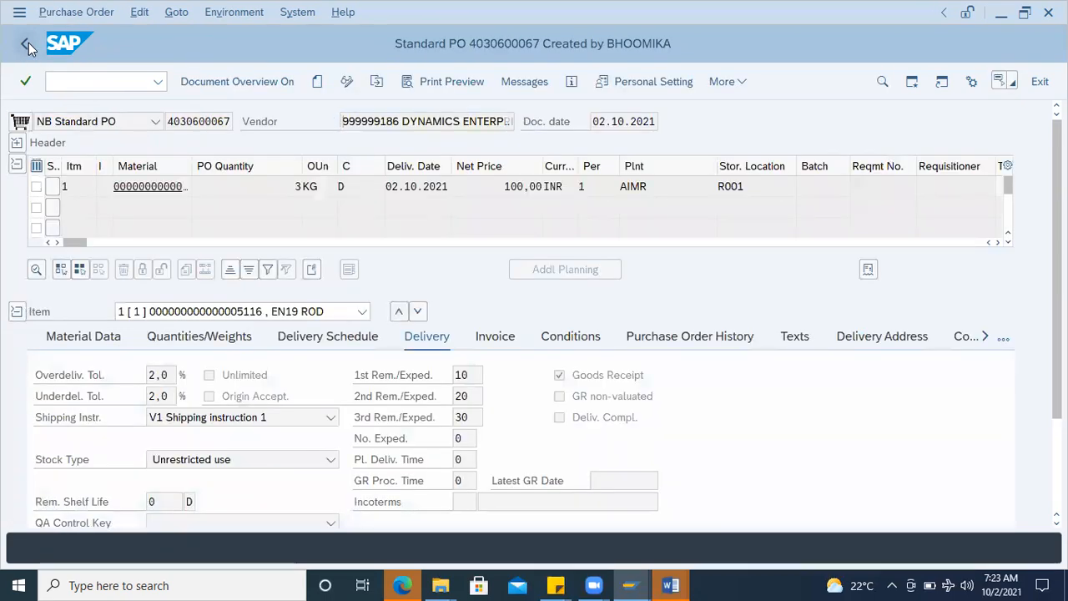
pyautogui.click(29, 43)
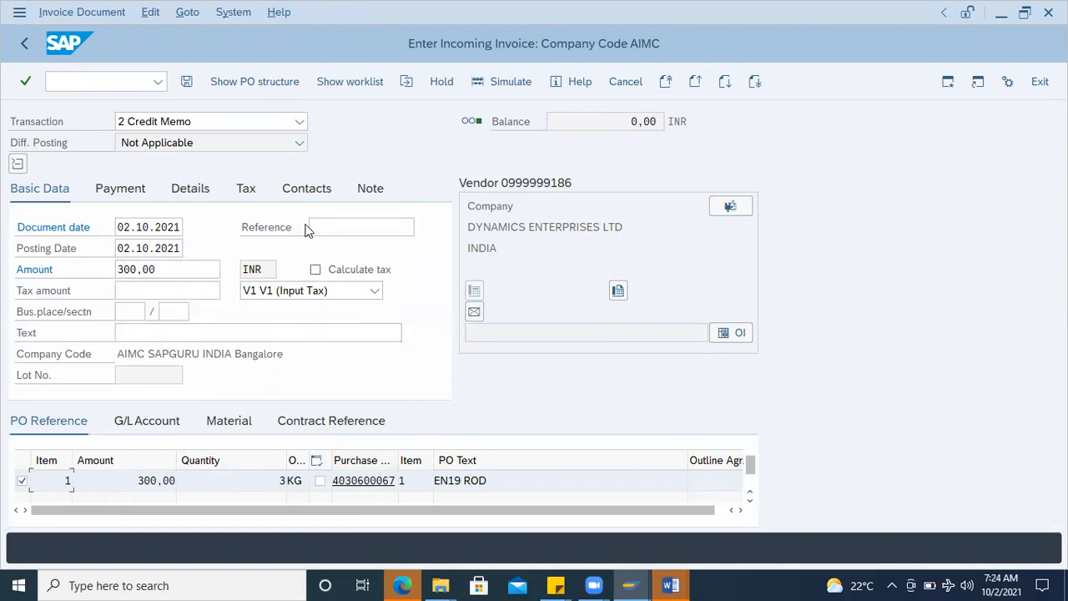
# Step: Post the credit memo, accepting the tax data check, and highlight the created document number in the message details
pyautogui.click(188, 83)
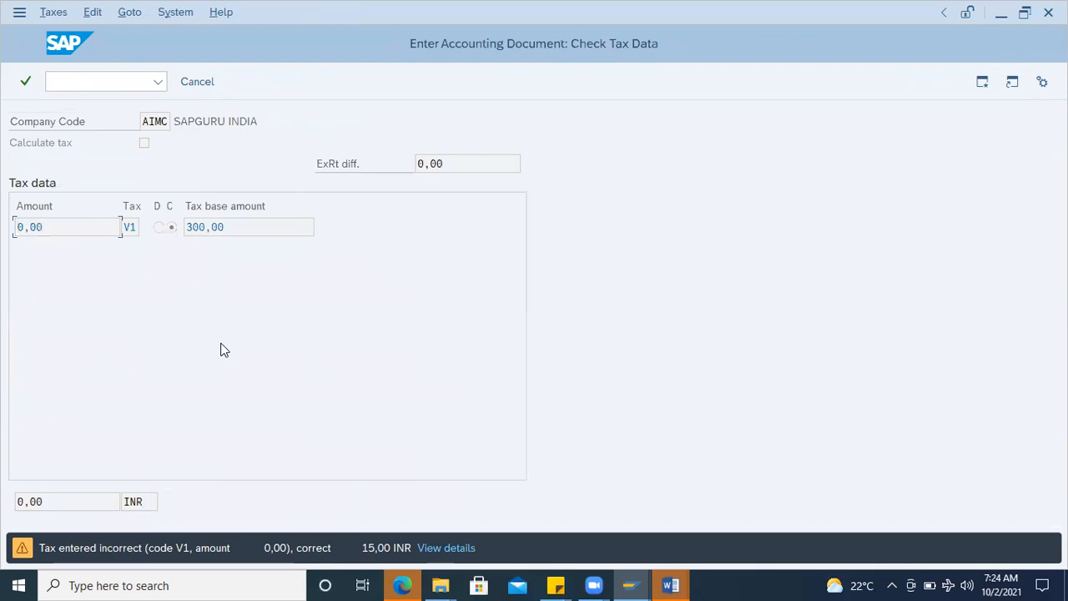
pyautogui.press('Return')
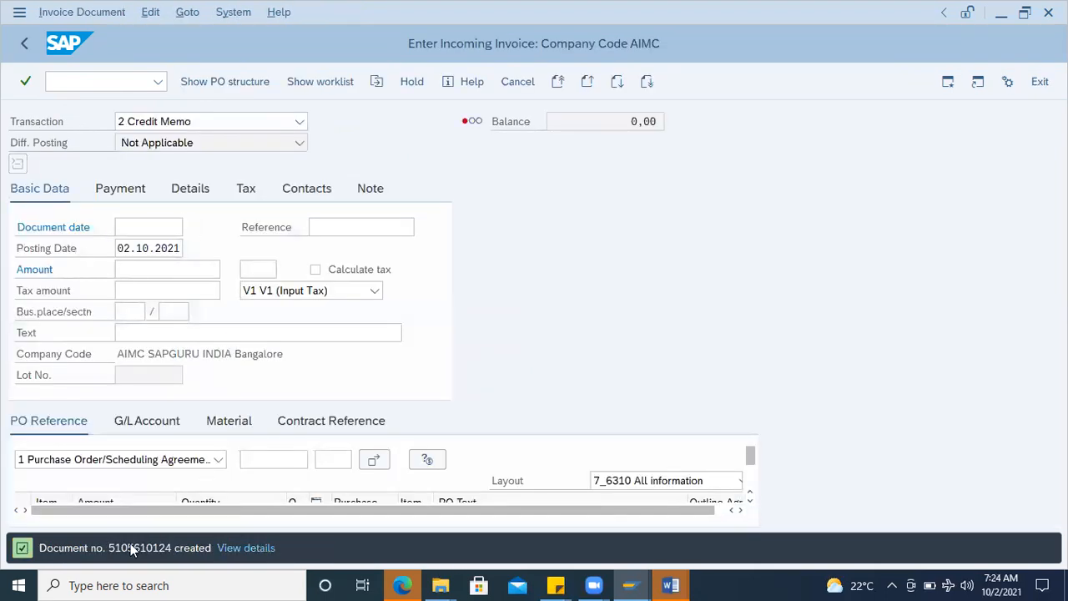
pyautogui.doubleClick(132, 547)
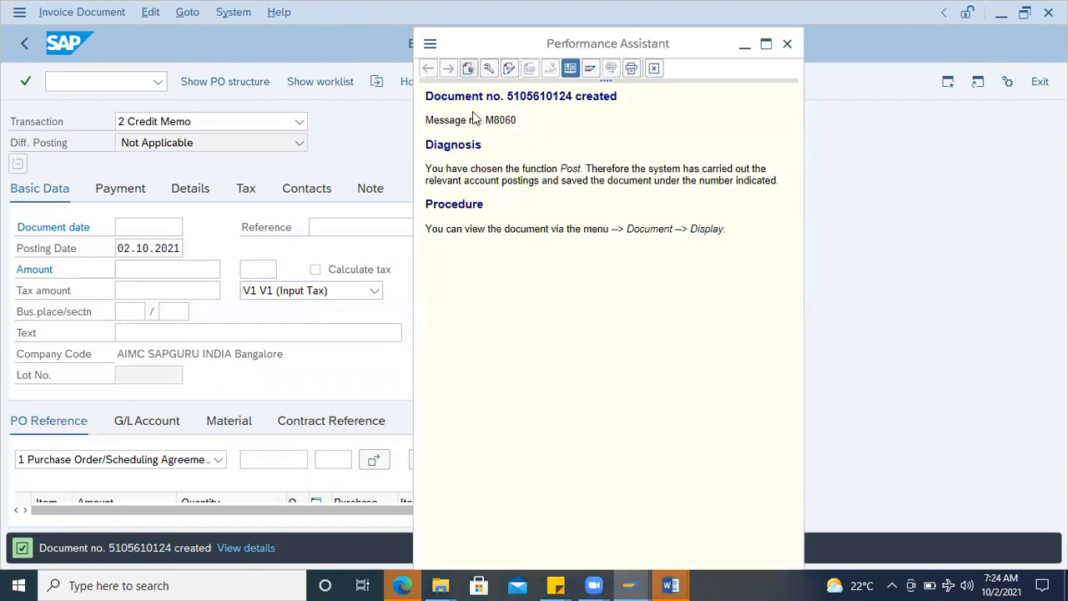
pyautogui.doubleClick(545, 97)
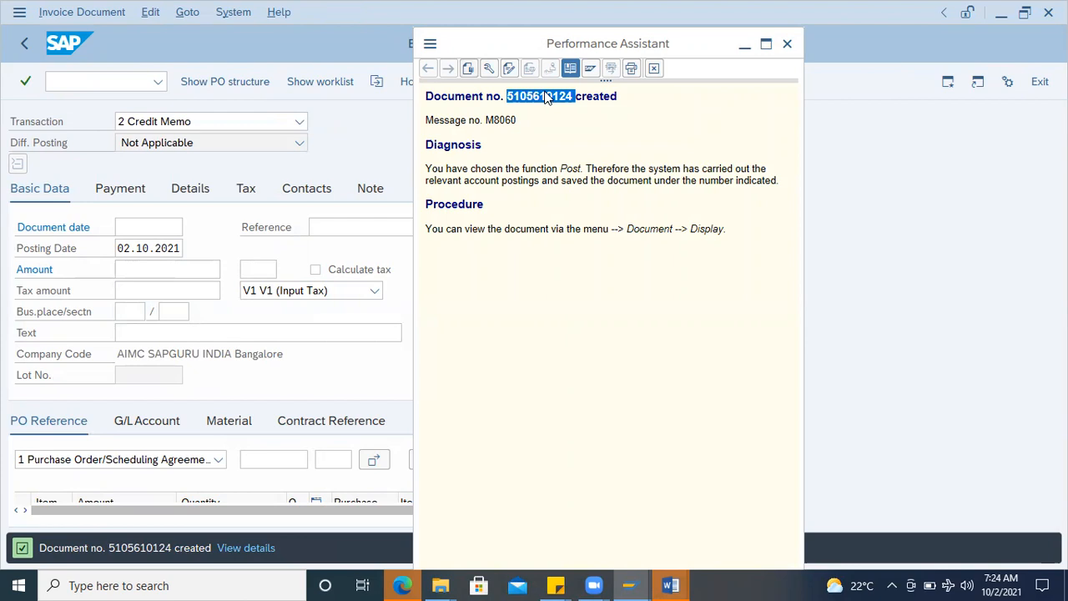
# Step: Display the posted credit memo for fiscal year 2021 in transaction MIR4
pyautogui.click(110, 81)
pyautogui.write('/nmir4')
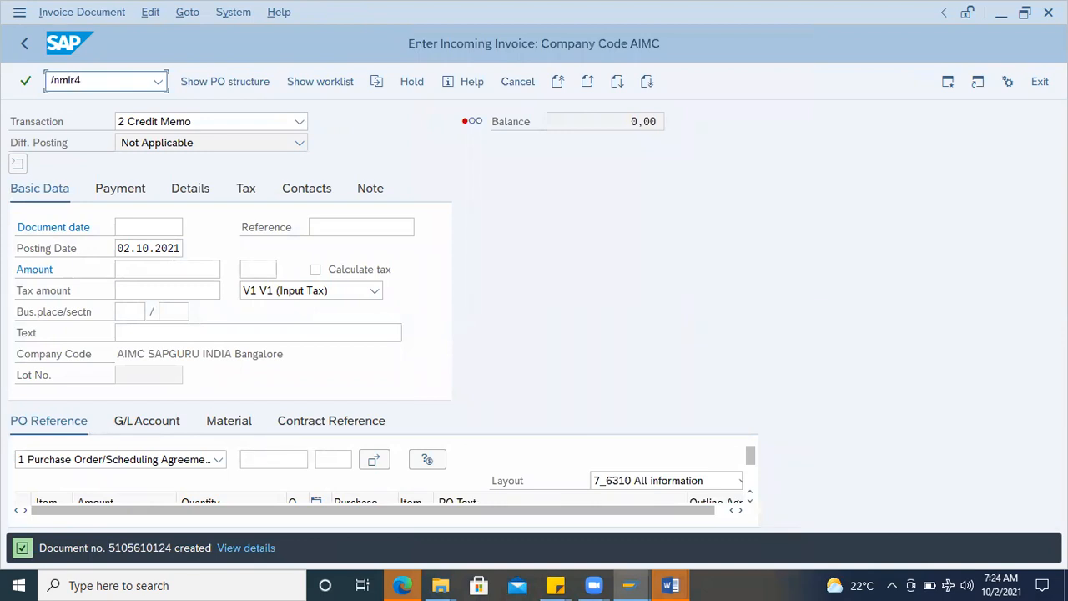
pyautogui.press('Return')
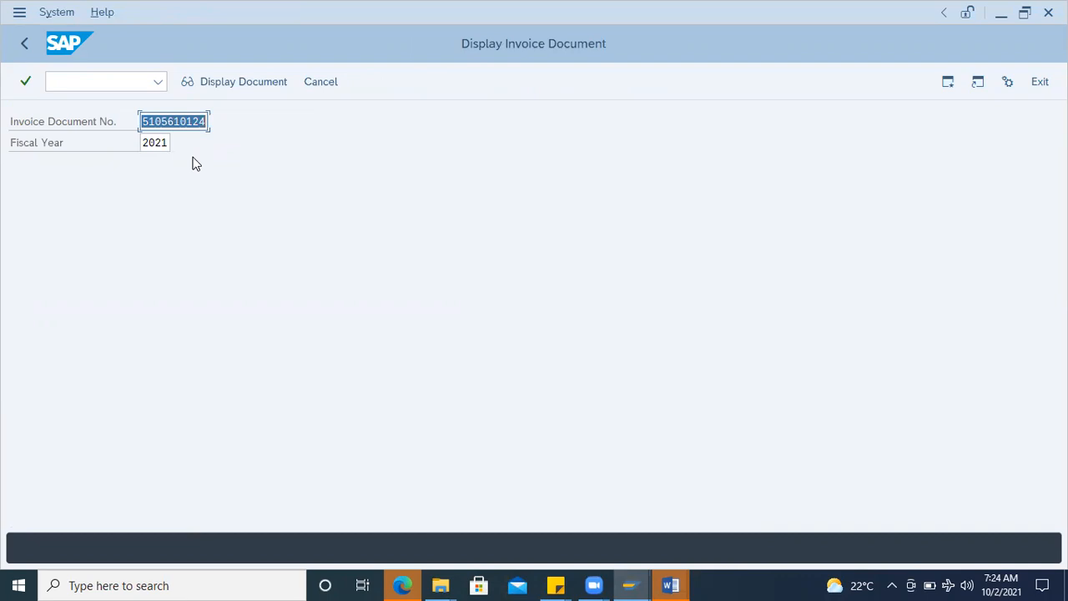
pyautogui.click(205, 122)
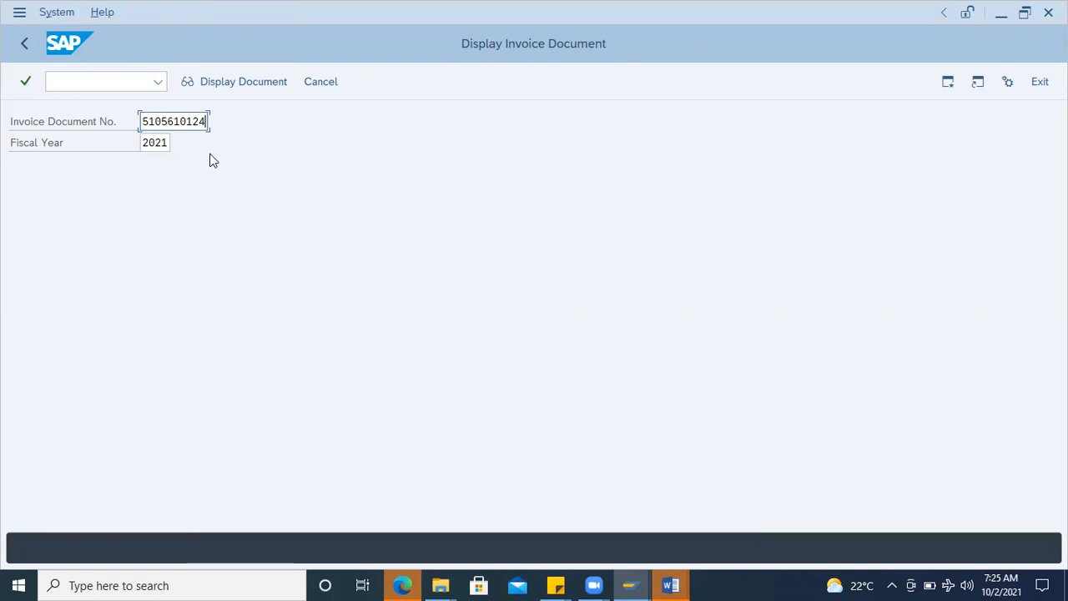
pyautogui.press('Return')
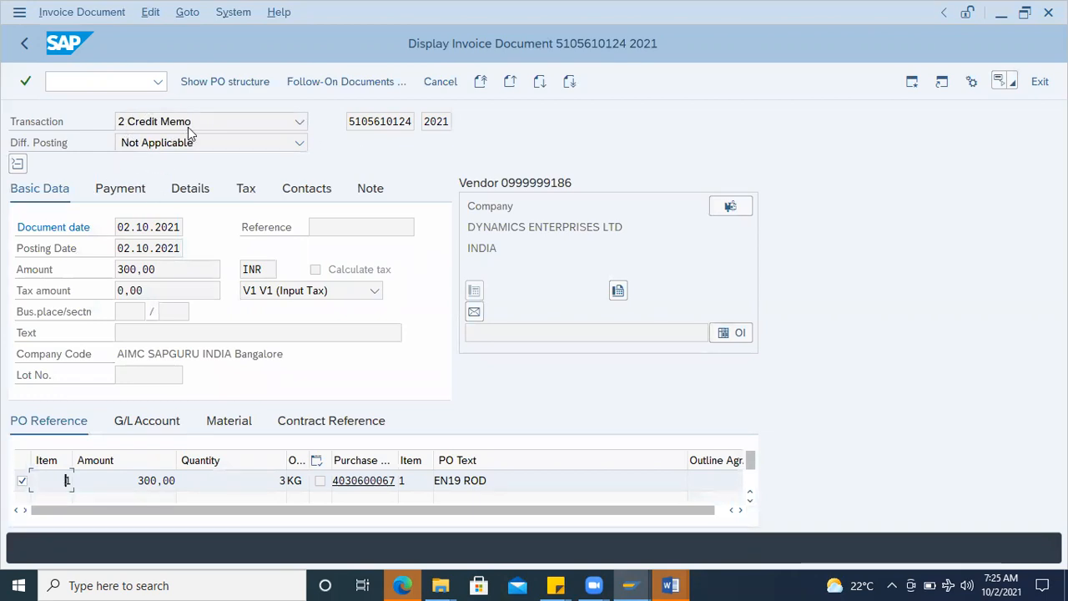
# Step: Open the purchase order from the EN19 ROD line and examine the invoice receipt amount in its purchase order history
pyautogui.click(363, 481)
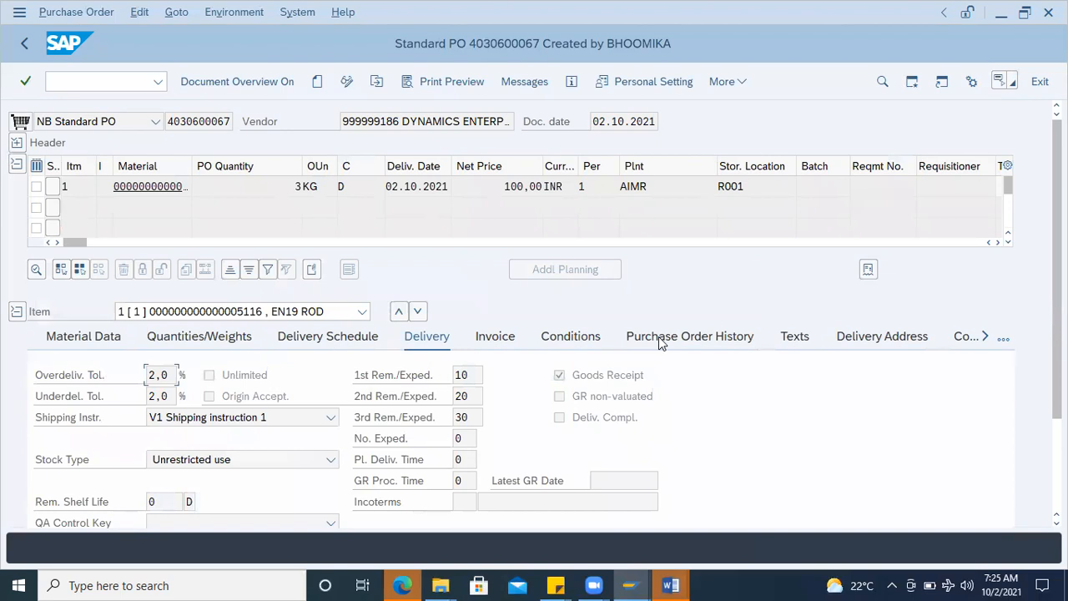
pyautogui.click(659, 341)
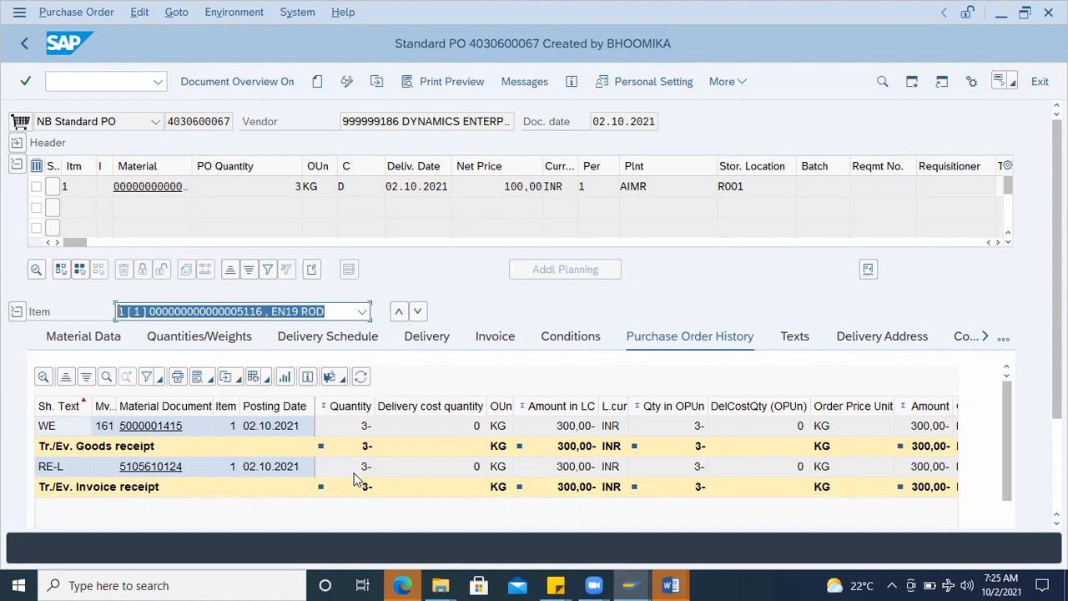
pyautogui.click(567, 472)
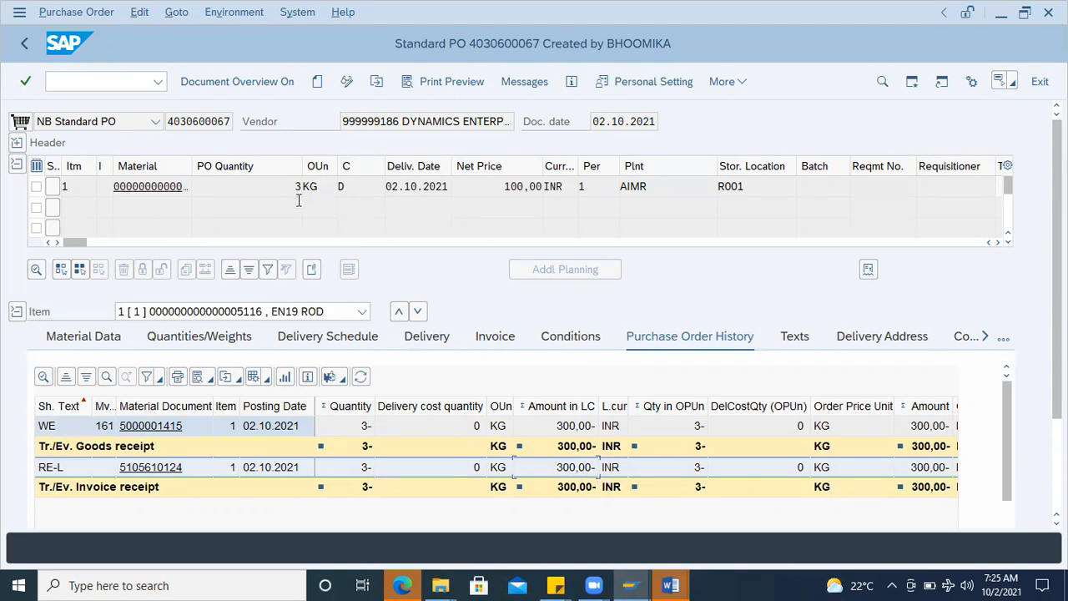
# Step: Expand the purchase order header to review its delivery and invoicing status, and highlight the purchase order number
pyautogui.click(18, 144)
pyautogui.click(745, 147)
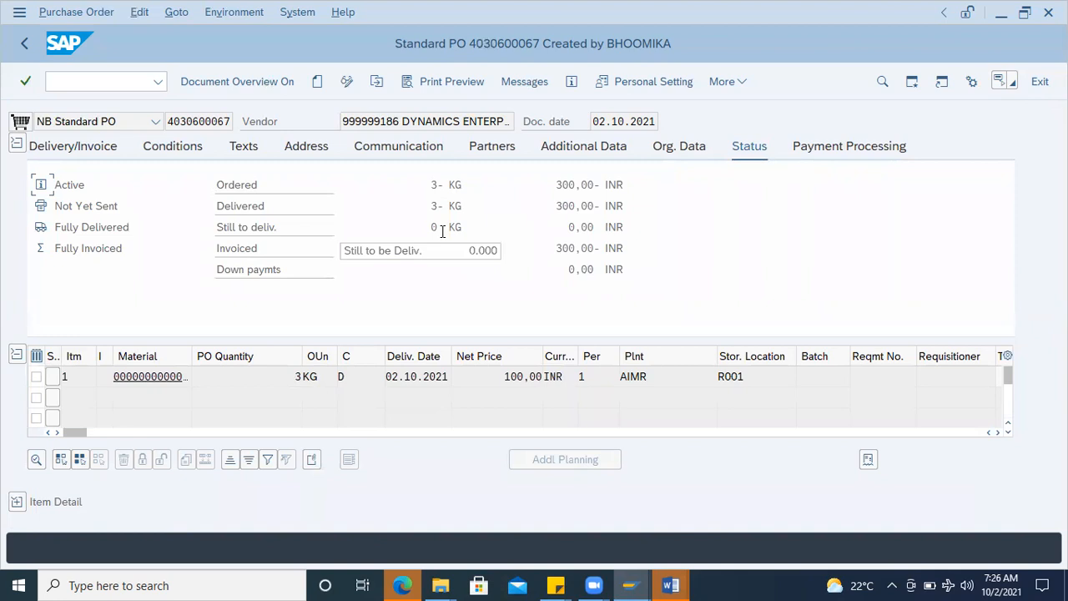
pyautogui.doubleClick(200, 121)
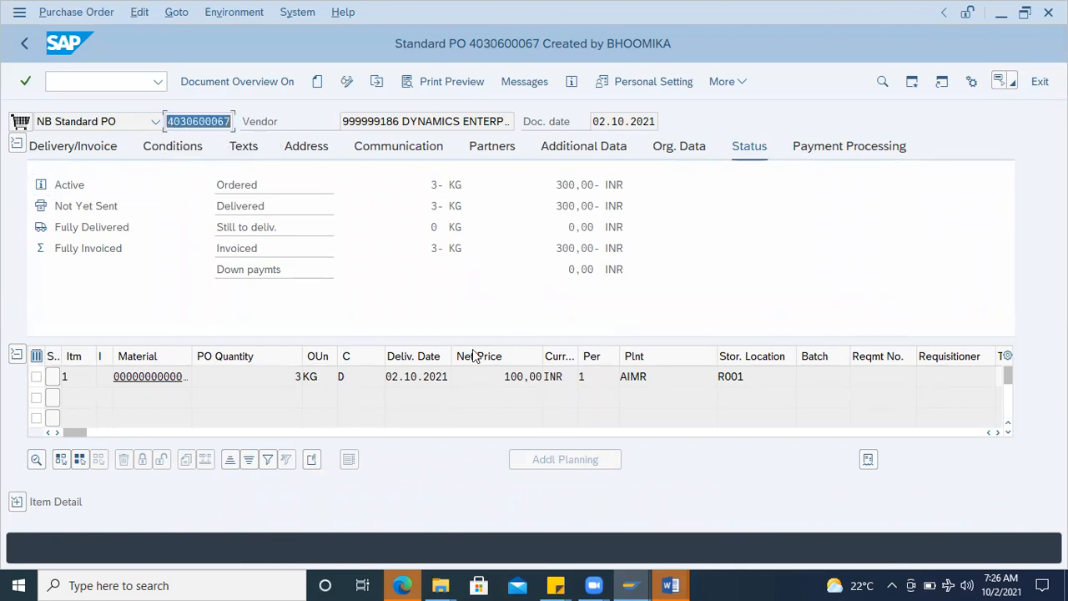
# Step: Leave the purchase order and display the posted credit memo again through MIR4
pyautogui.click(21, 46)
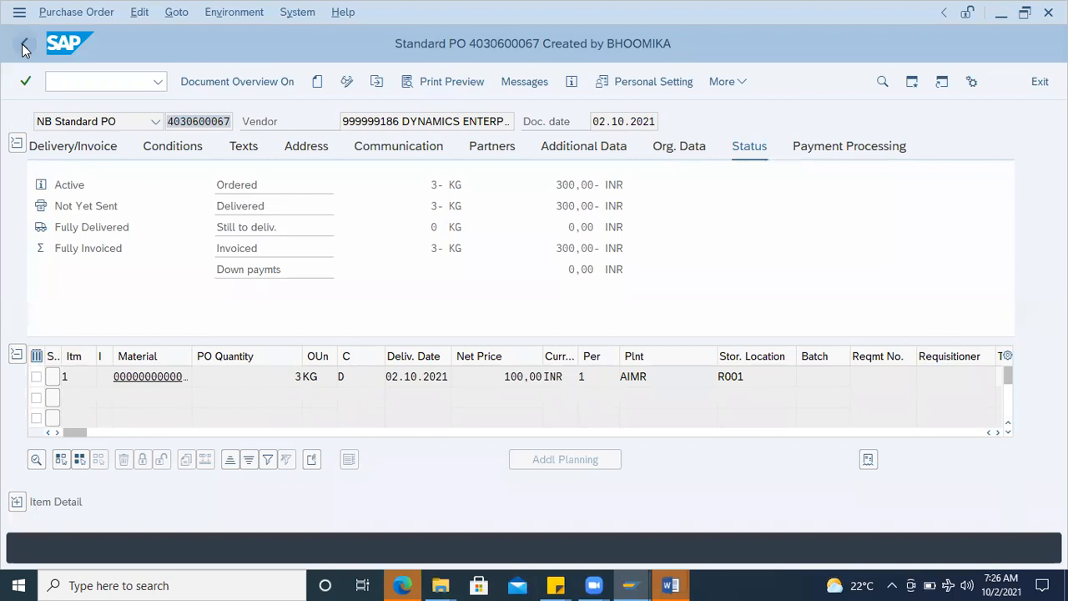
pyautogui.click(25, 49)
pyautogui.write('mir4')
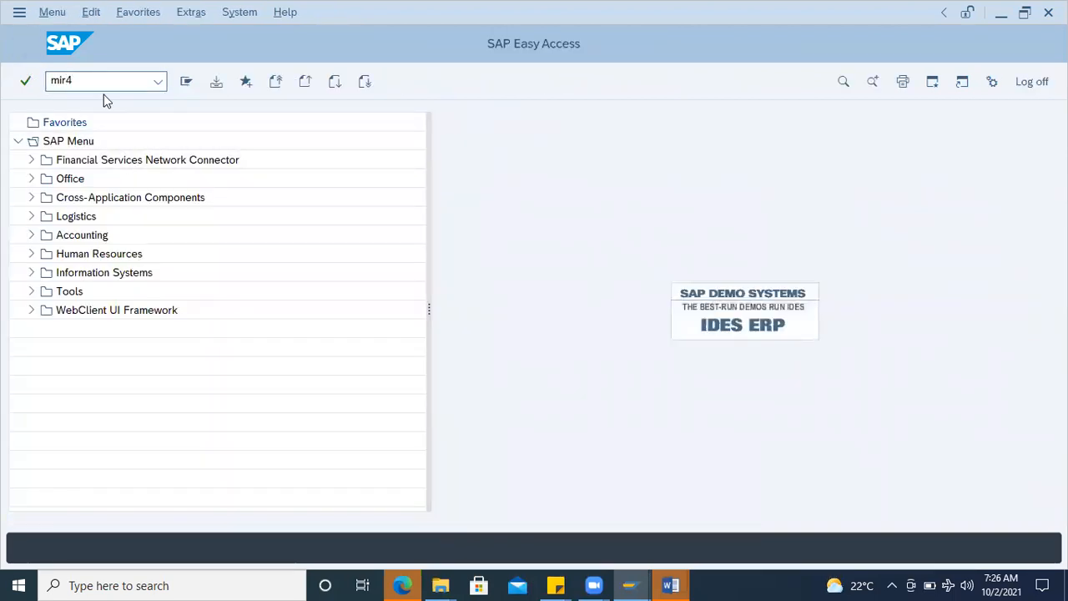
pyautogui.press('Return')
pyautogui.press('Return')
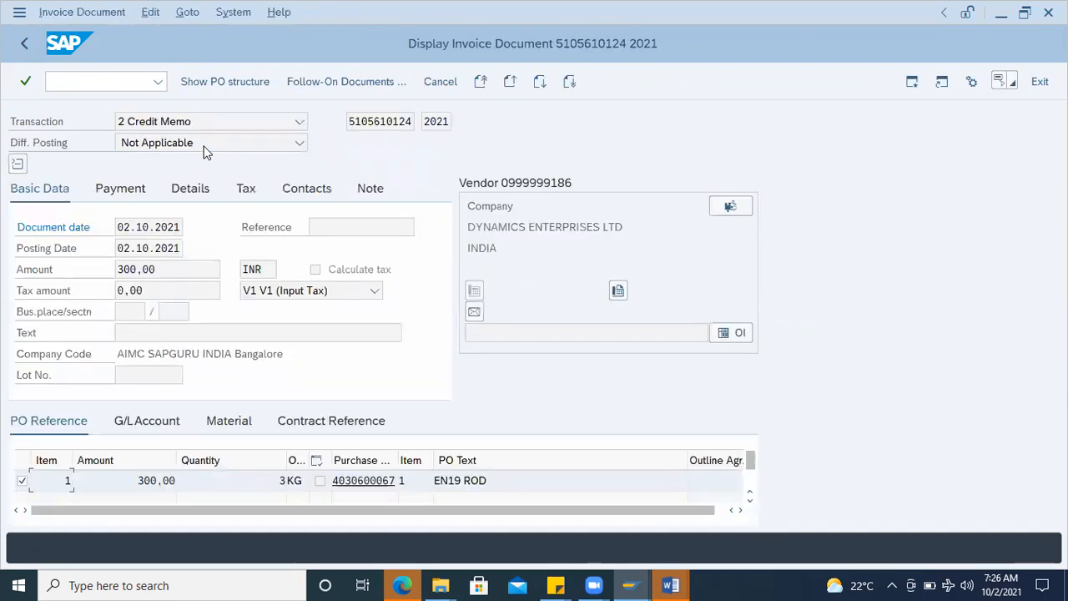
# Step: Open the accounting document among the credit memo's follow-on documents and widen its company code column
pyautogui.click(344, 87)
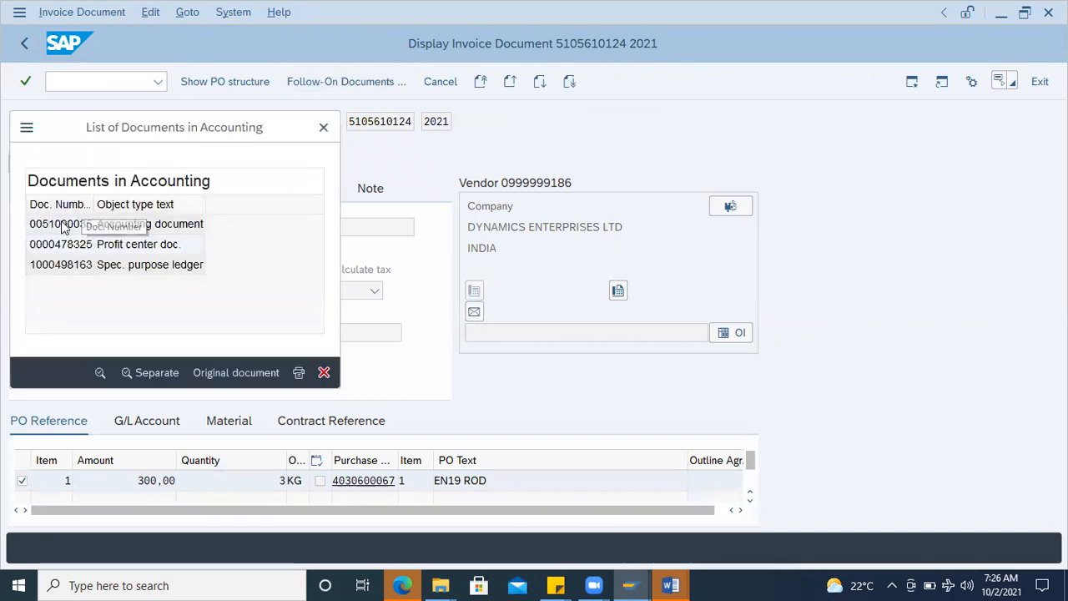
pyautogui.doubleClick(61, 223)
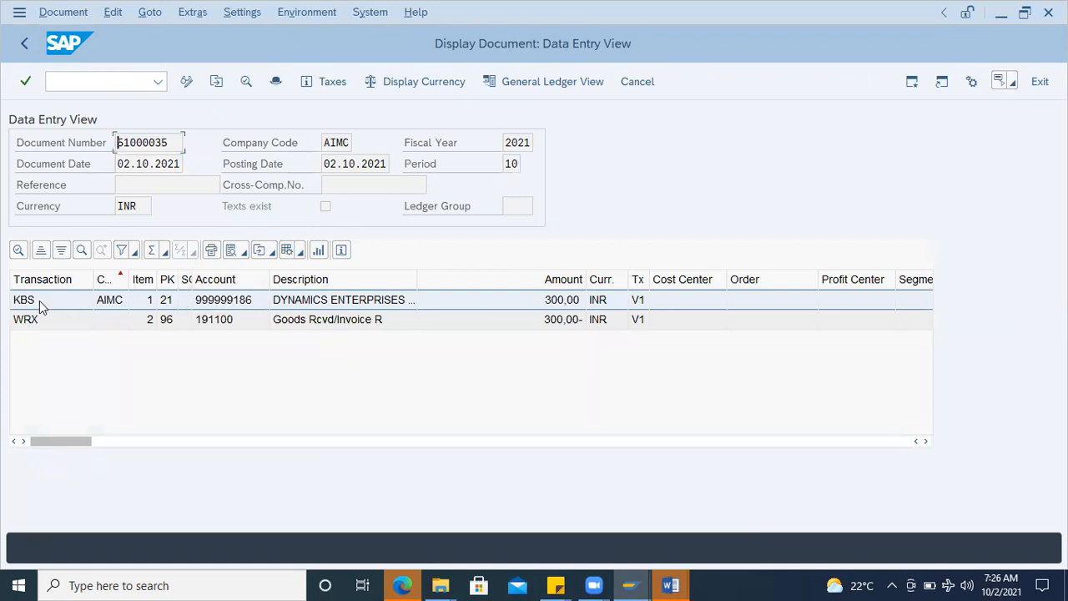
pyautogui.moveTo(130, 279); pyautogui.dragTo(154, 279)
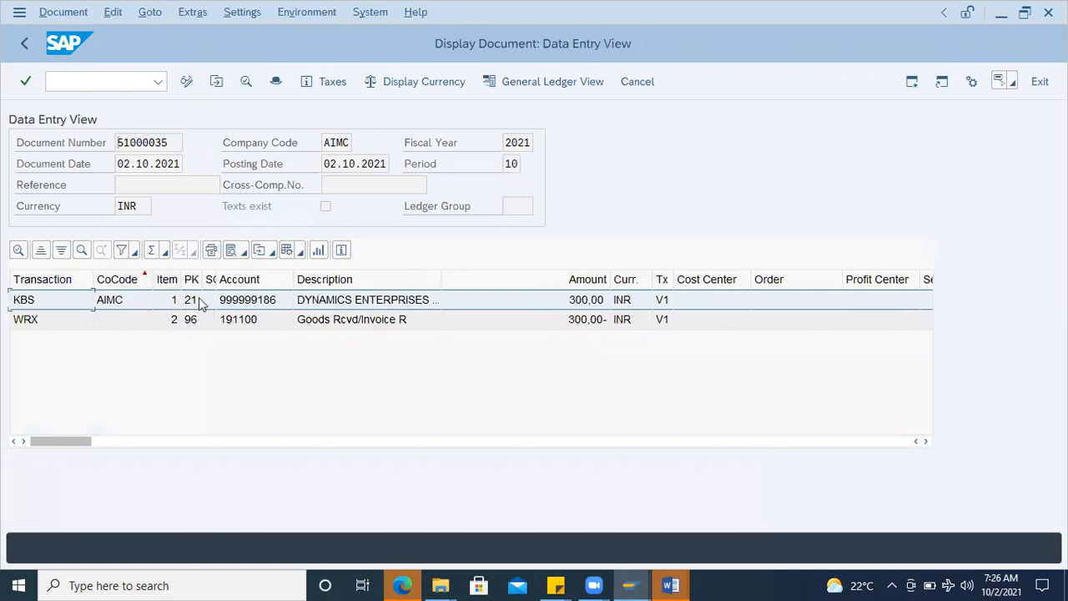
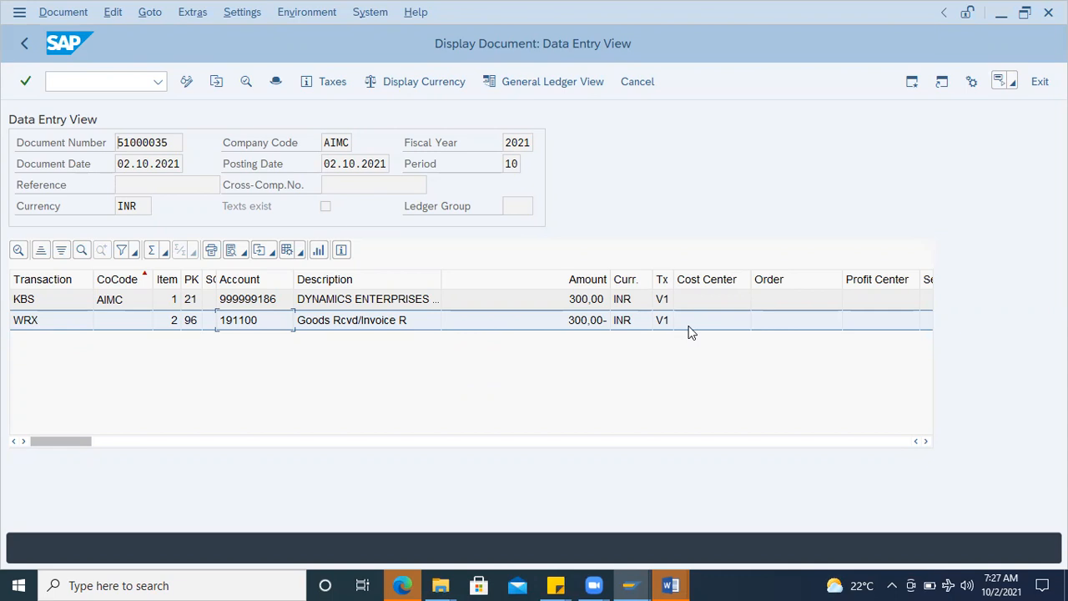
# Step: Switch the accounting document to its general ledger view and review the line items across their columns
pyautogui.moveTo(672, 279); pyautogui.dragTo(687, 279)
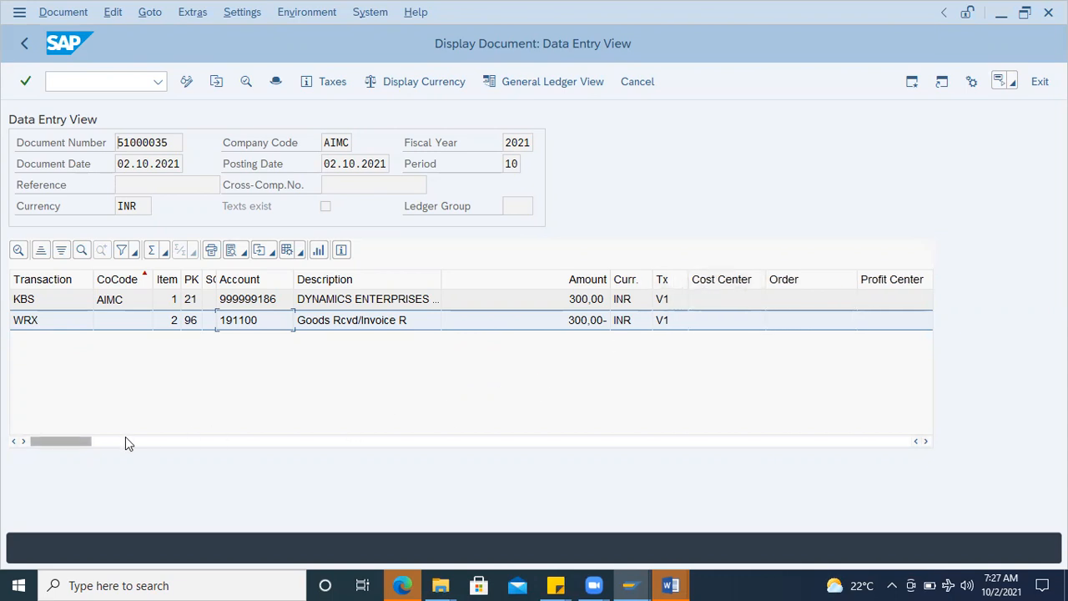
pyautogui.moveTo(75, 440); pyautogui.dragTo(43, 428)
pyautogui.click(546, 81)
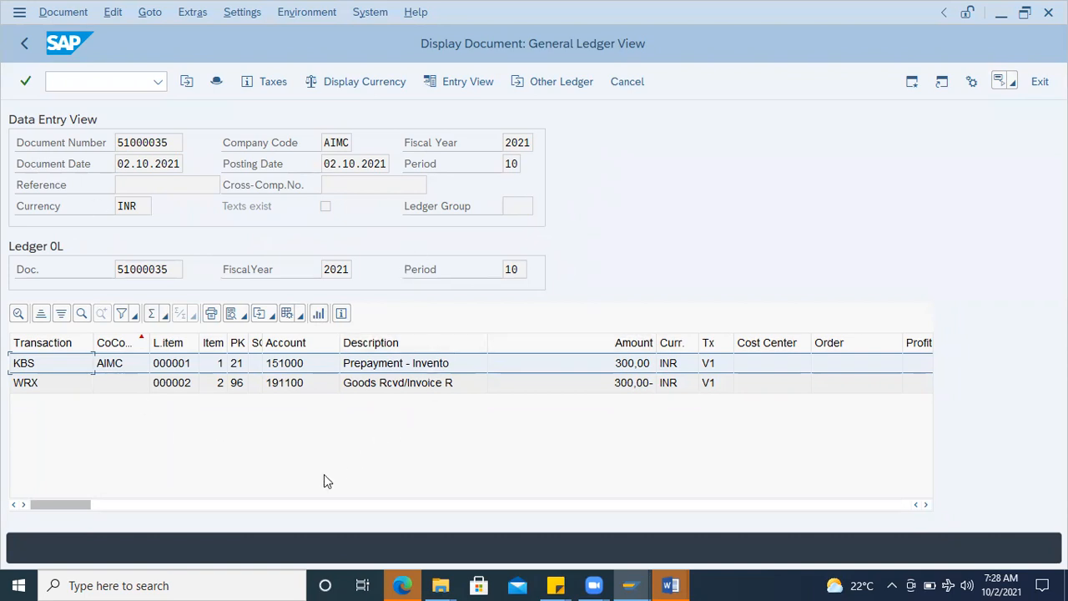
pyautogui.moveTo(98, 513); pyautogui.dragTo(135, 505)
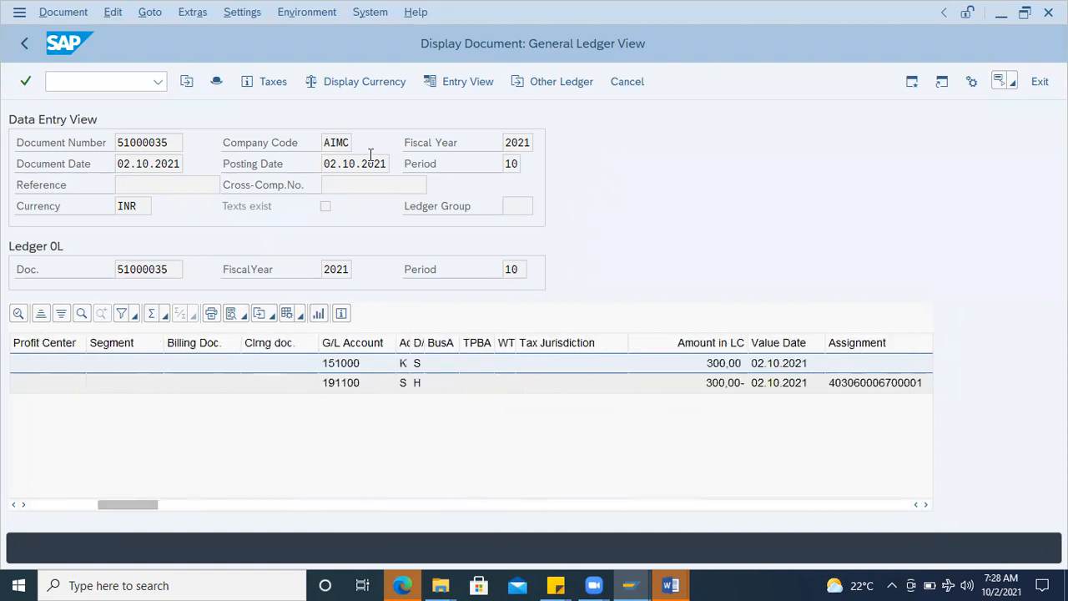
# Step: Open the accounting document's header and examine the reference key, who entered it, the transaction code and the entry date
pyautogui.click(216, 83)
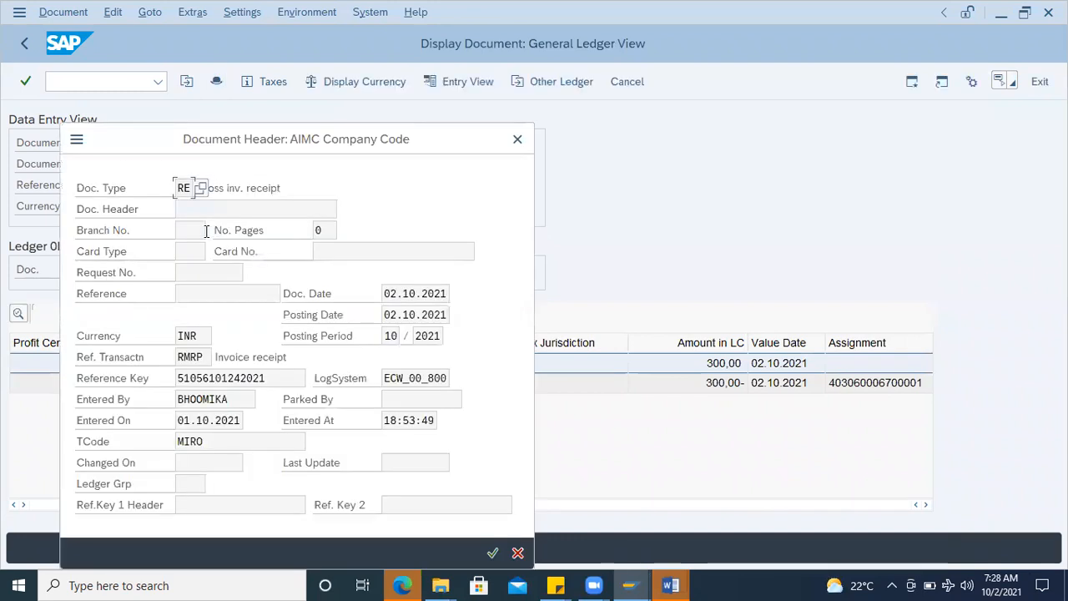
pyautogui.moveTo(165, 142); pyautogui.dragTo(565, 78)
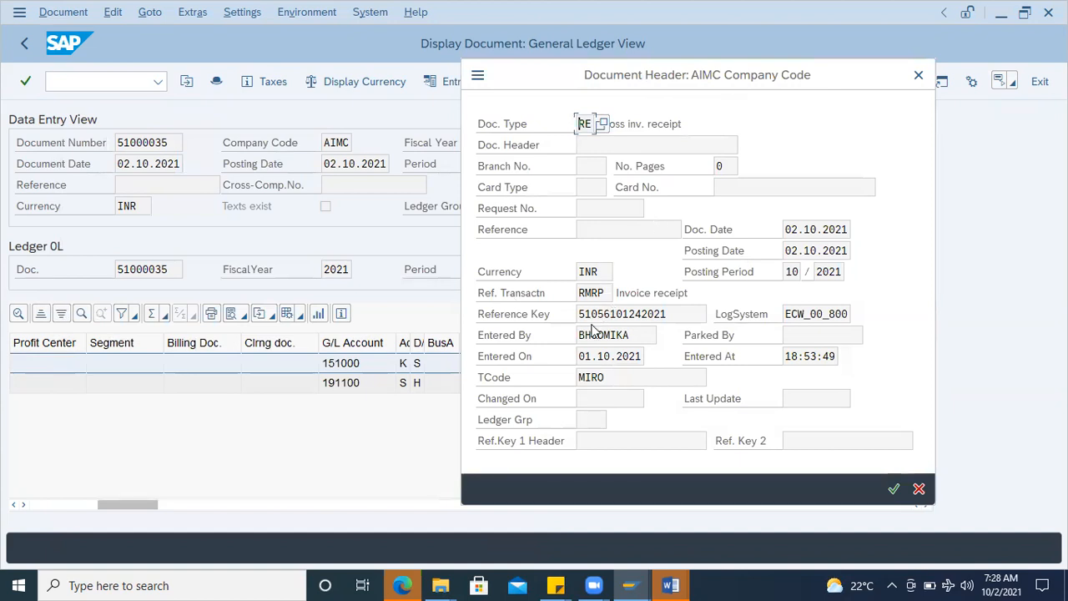
pyautogui.moveTo(689, 316); pyautogui.dragTo(553, 327)
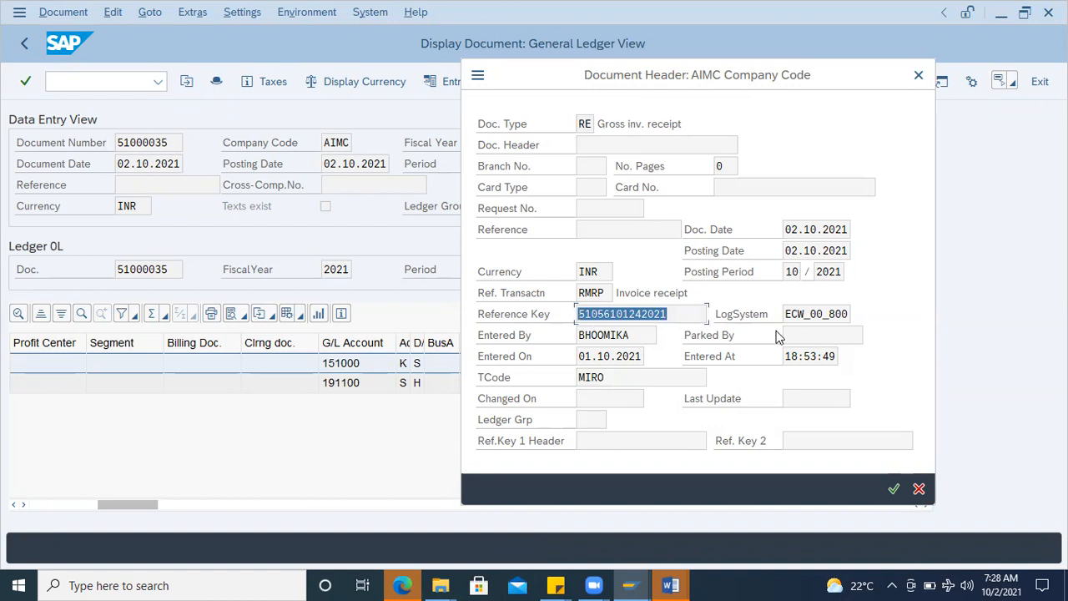
pyautogui.moveTo(639, 337); pyautogui.dragTo(482, 340)
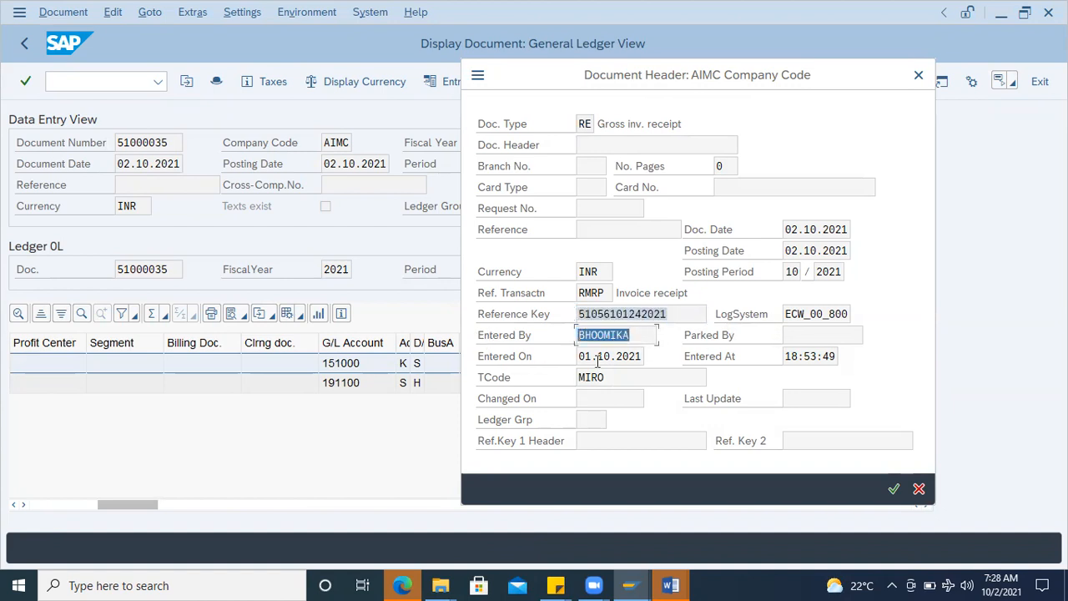
pyautogui.moveTo(614, 377); pyautogui.dragTo(553, 367)
pyautogui.moveTo(645, 356); pyautogui.dragTo(546, 360)
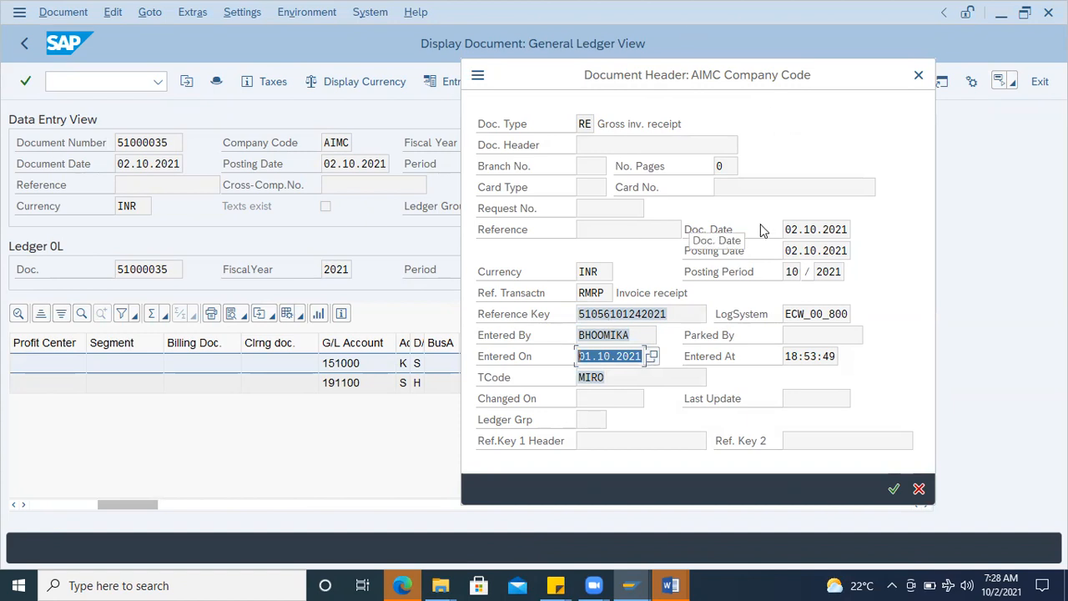
# Step: Look up the document type in its list of possible values down to the invoice types, and close the document header
pyautogui.click(585, 124)
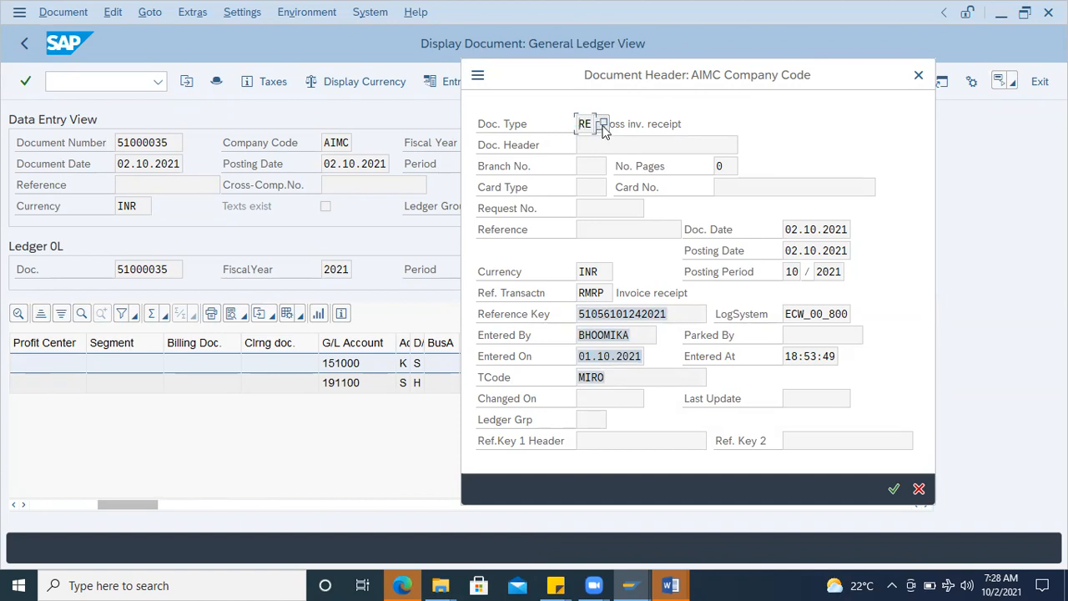
pyautogui.click(635, 125)
pyautogui.click(589, 125)
pyautogui.click(601, 126)
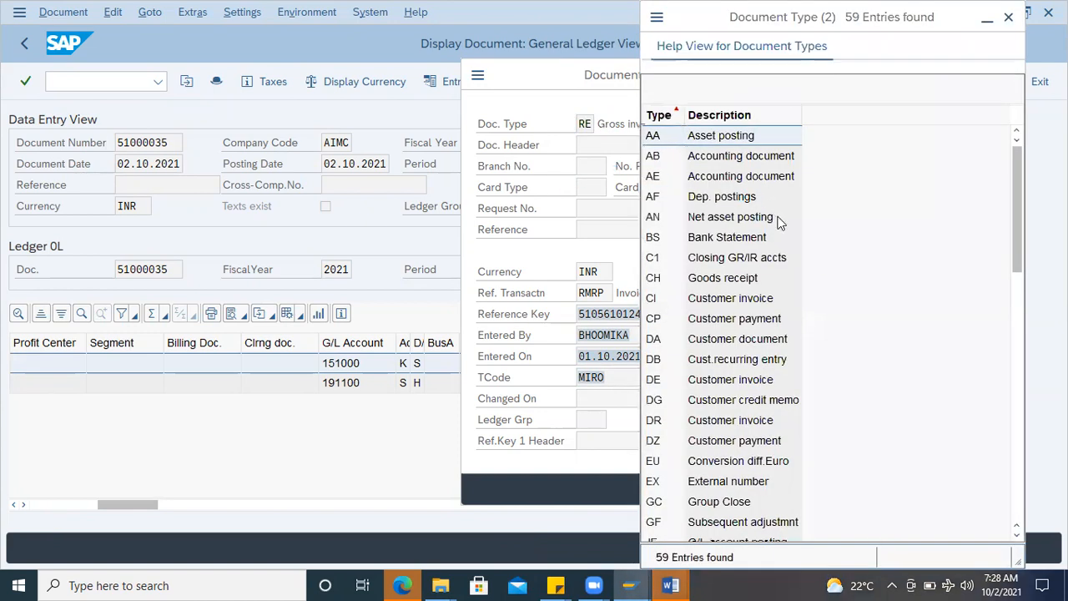
pyautogui.scroll(-7, 740, 321)
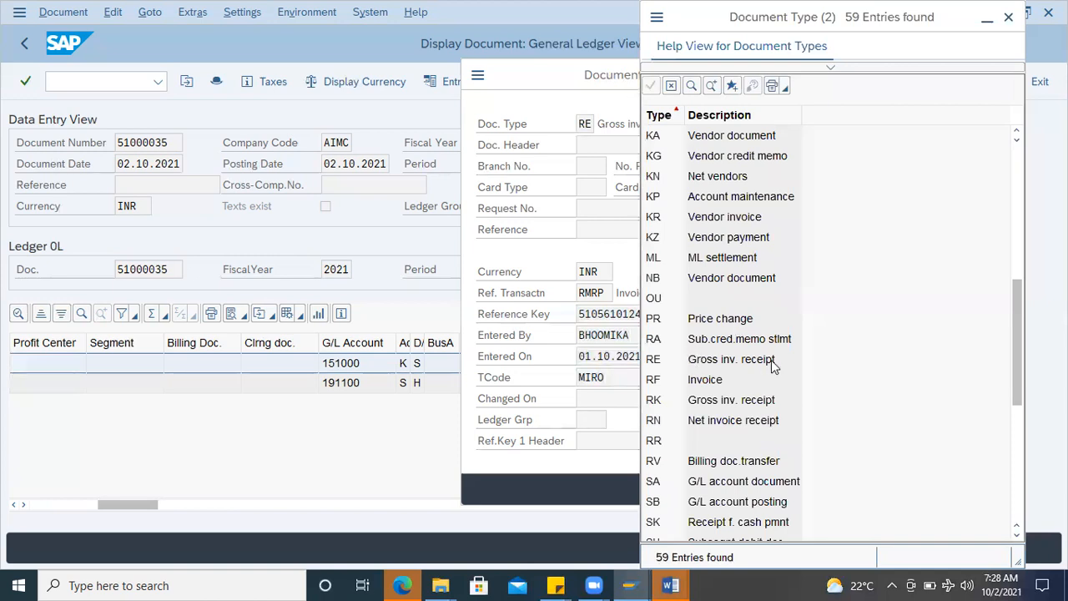
pyautogui.click(657, 386)
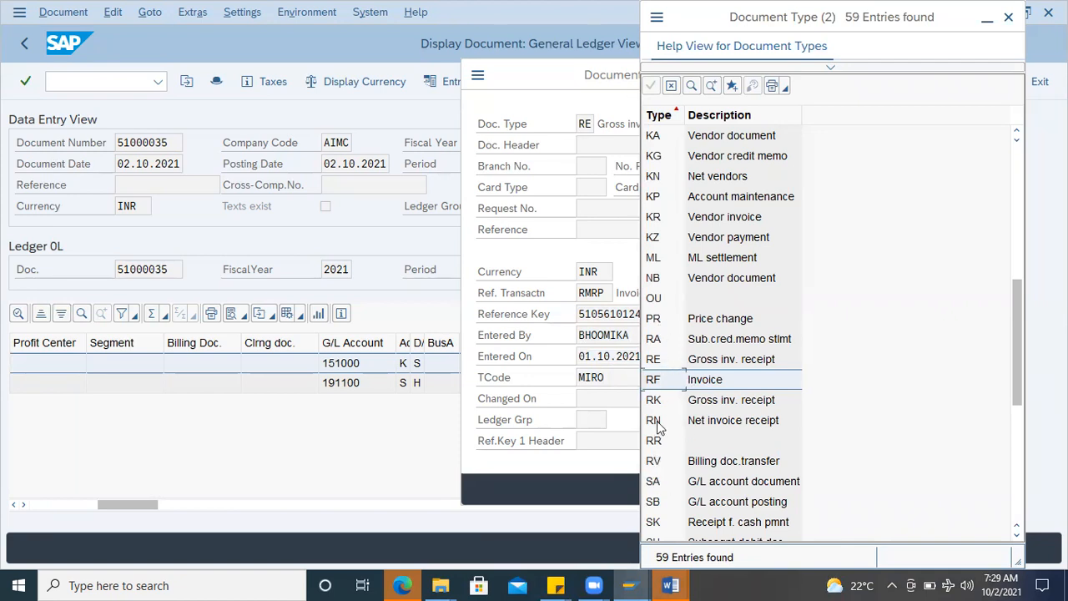
pyautogui.moveTo(711, 29); pyautogui.dragTo(681, 152)
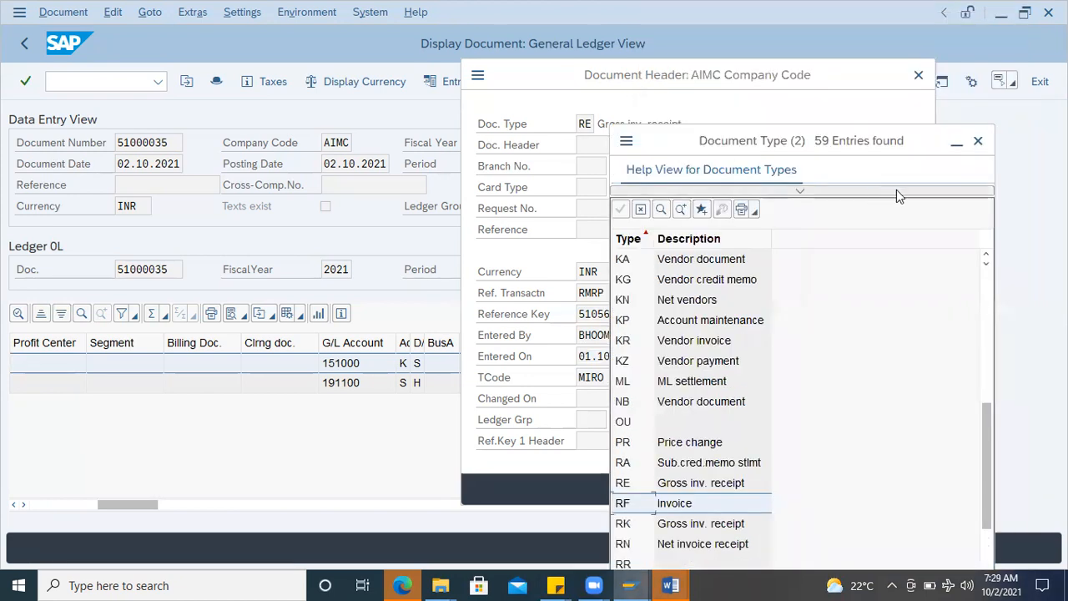
pyautogui.click(977, 141)
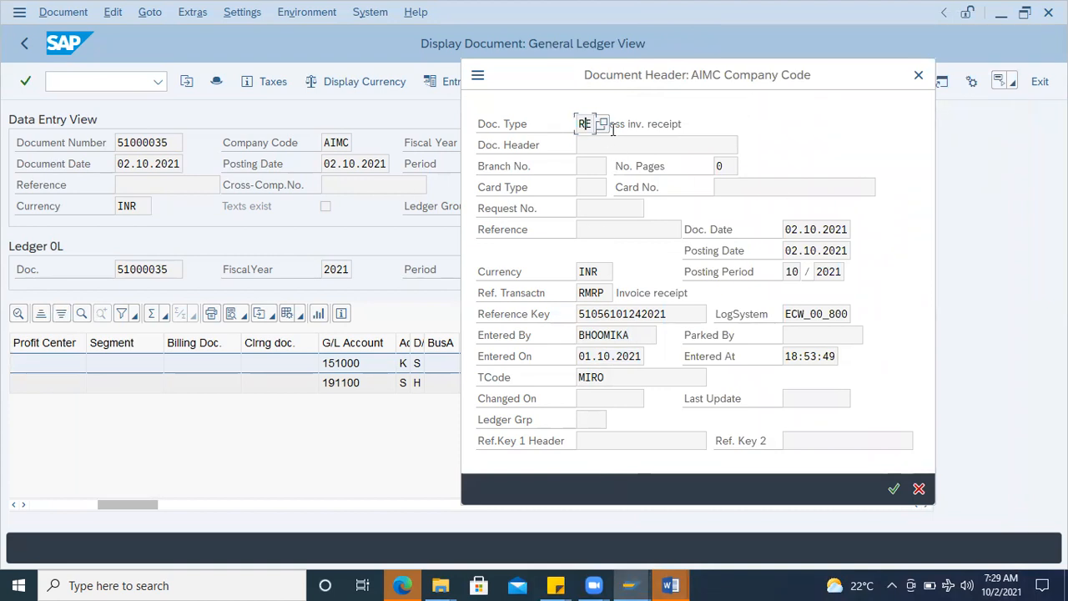
pyautogui.click(917, 78)
# Step: Go to the purchase order display transaction ME23N and open the selection of another purchase order
pyautogui.click(99, 81)
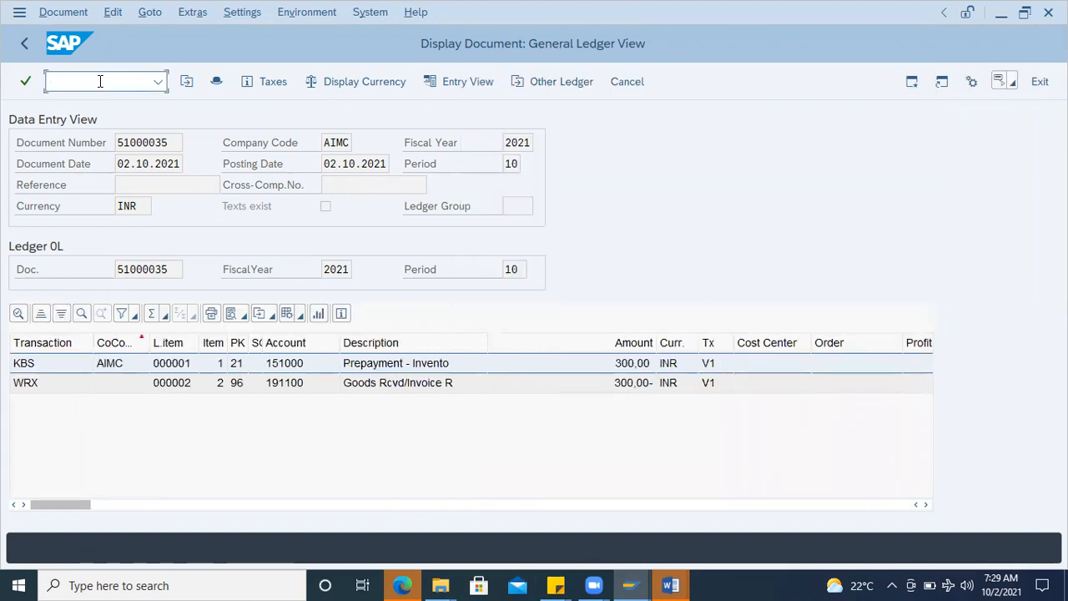
pyautogui.write('/nme23n')
pyautogui.press('Return')
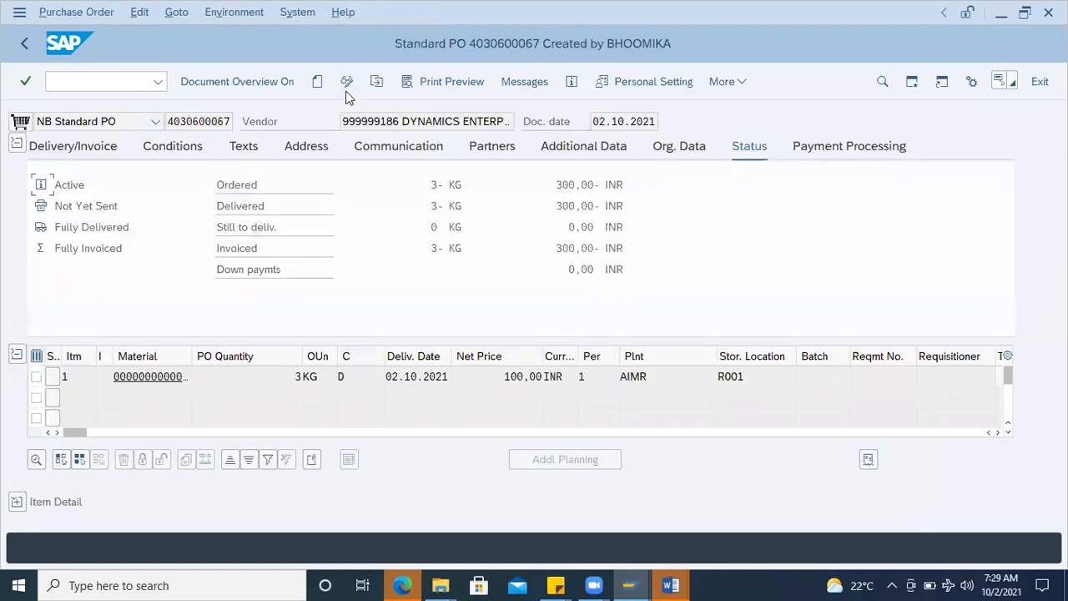
pyautogui.click(376, 81)
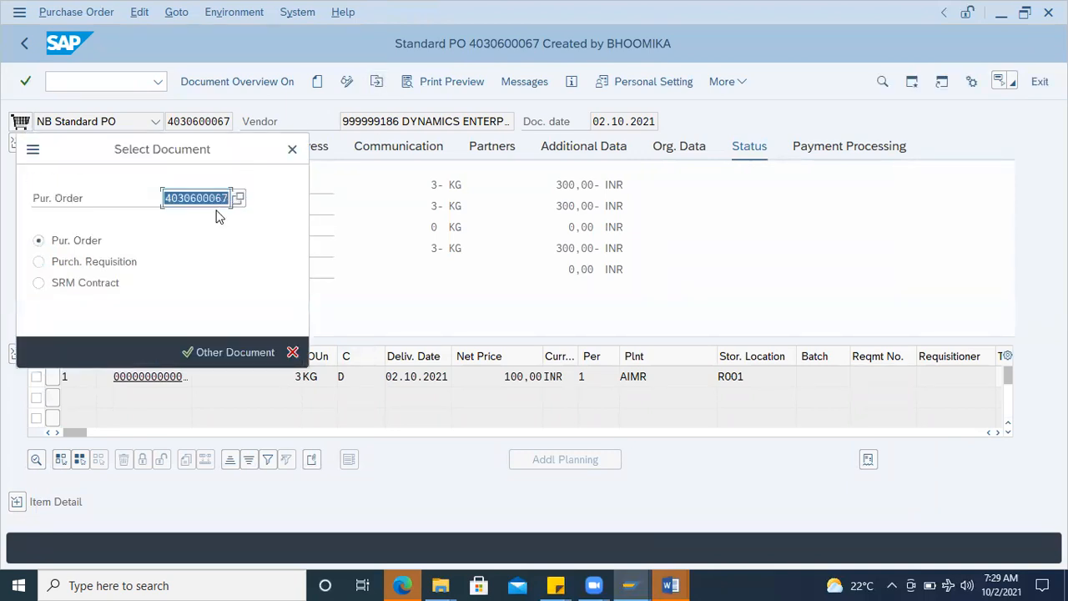
pyautogui.hotkey('ctrl', 'v')
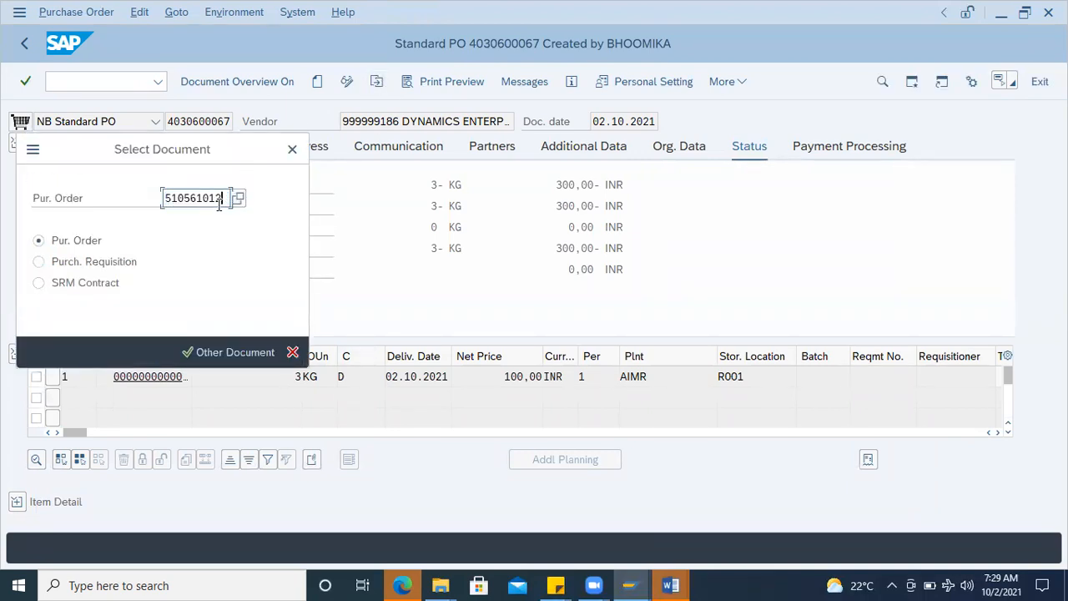
pyautogui.press('BackSpace')
pyautogui.press('BackSpace')
pyautogui.press('BackSpace')
pyautogui.press('BackSpace')
pyautogui.press('BackSpace')
pyautogui.press('BackSpace')
pyautogui.press('BackSpace')
pyautogui.press('BackSpace')
pyautogui.press('BackSpace')
pyautogui.press('BackSpace')
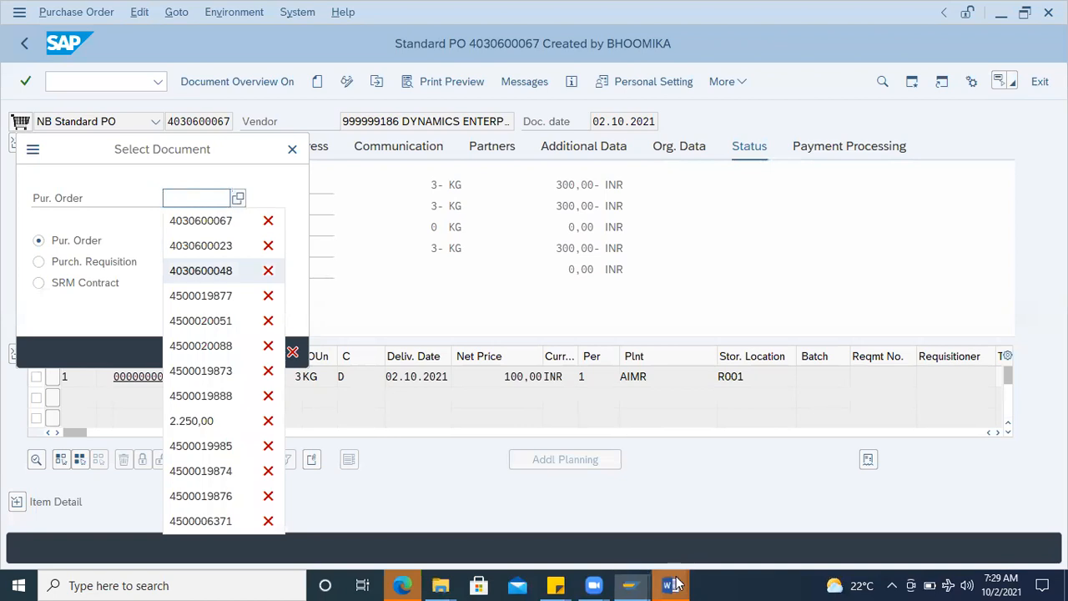
# Step: Copy the standard PO number from the Word notes and display that purchase order in SAP
pyautogui.moveTo(676, 584)
pyautogui.click(759, 525)
pyautogui.doubleClick(557, 286)
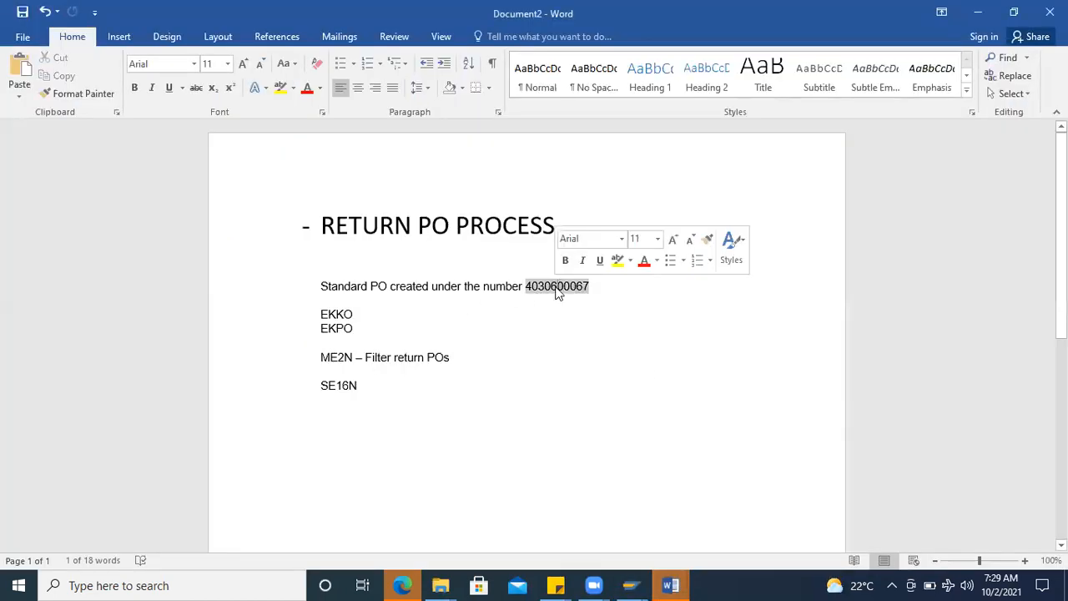
pyautogui.hotkey('ctrl', 'c')
pyautogui.hotkey('alt', 'Tab')
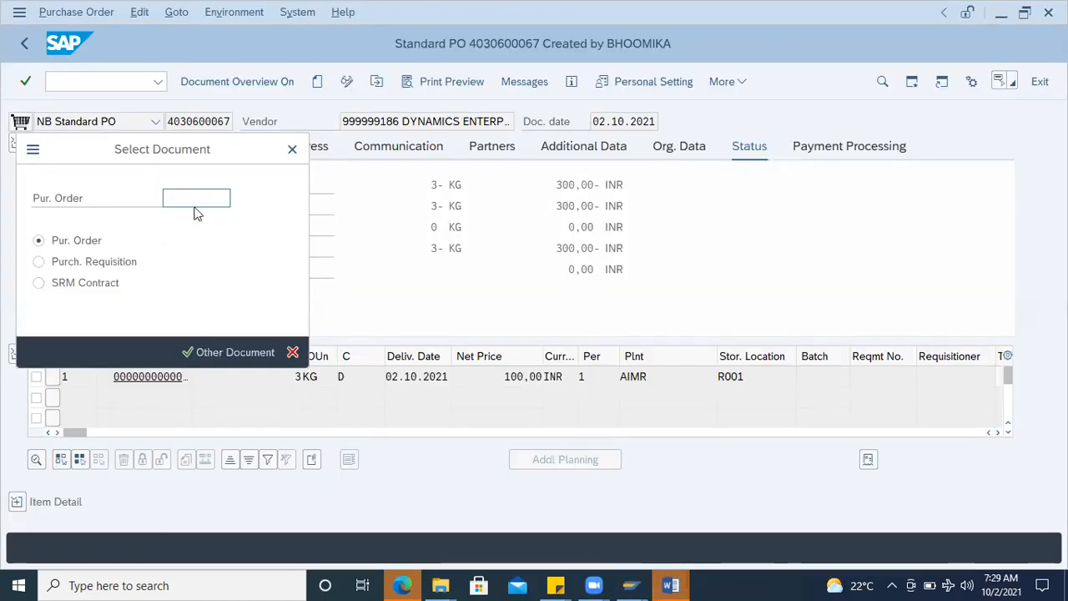
pyautogui.click(195, 199)
pyautogui.hotkey('ctrl', 'v')
pyautogui.press('Return')
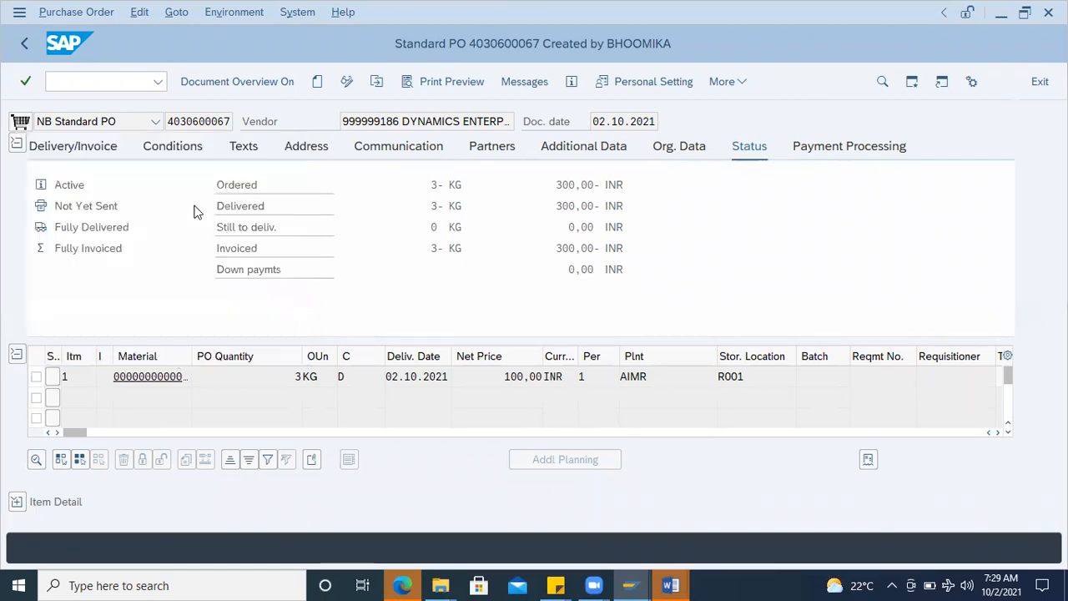
# Step: Mark the EN19 ROD item as delivery completed in its delivery details and save the purchase order
pyautogui.click(49, 499)
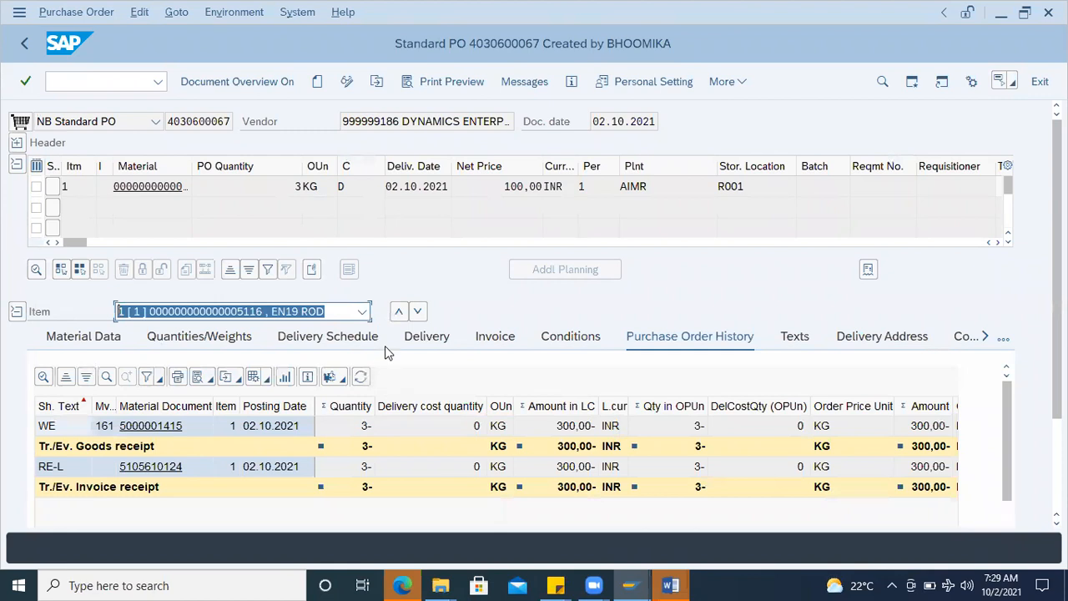
pyautogui.click(426, 336)
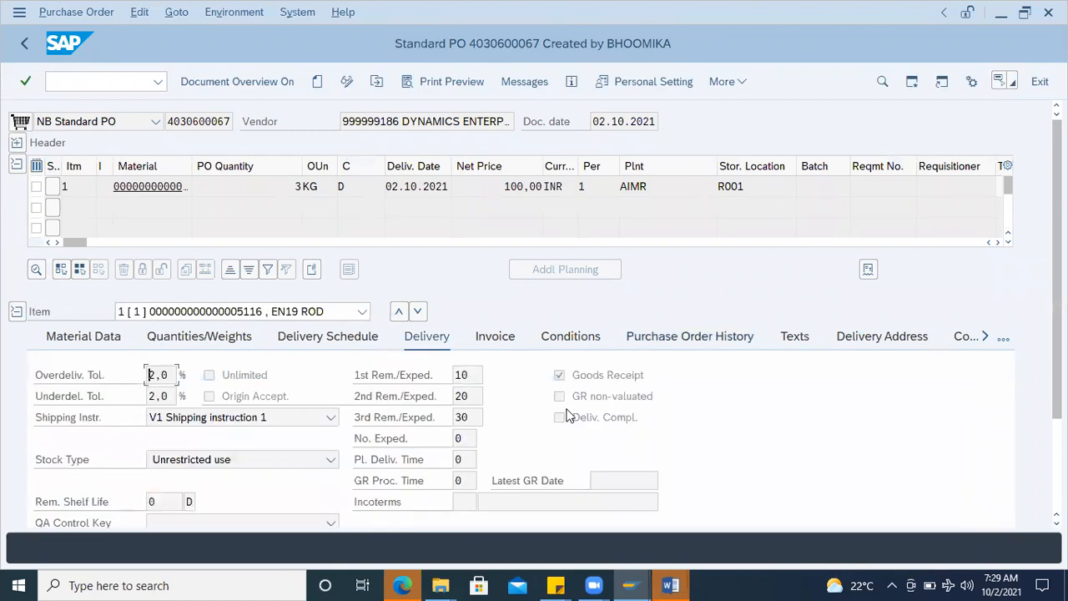
pyautogui.click(347, 82)
pyautogui.click(17, 354)
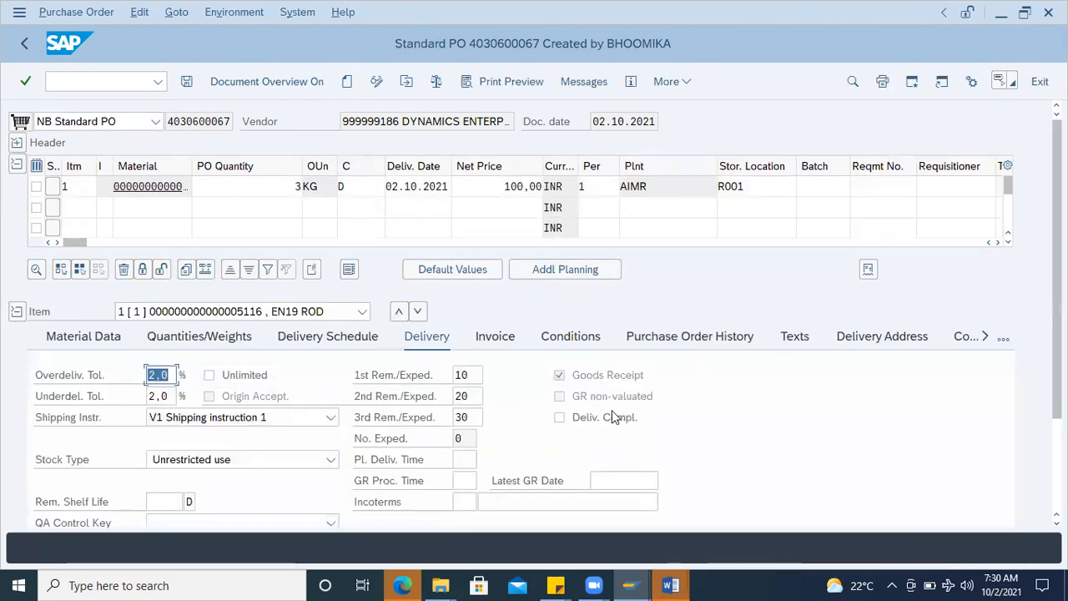
pyautogui.click(560, 418)
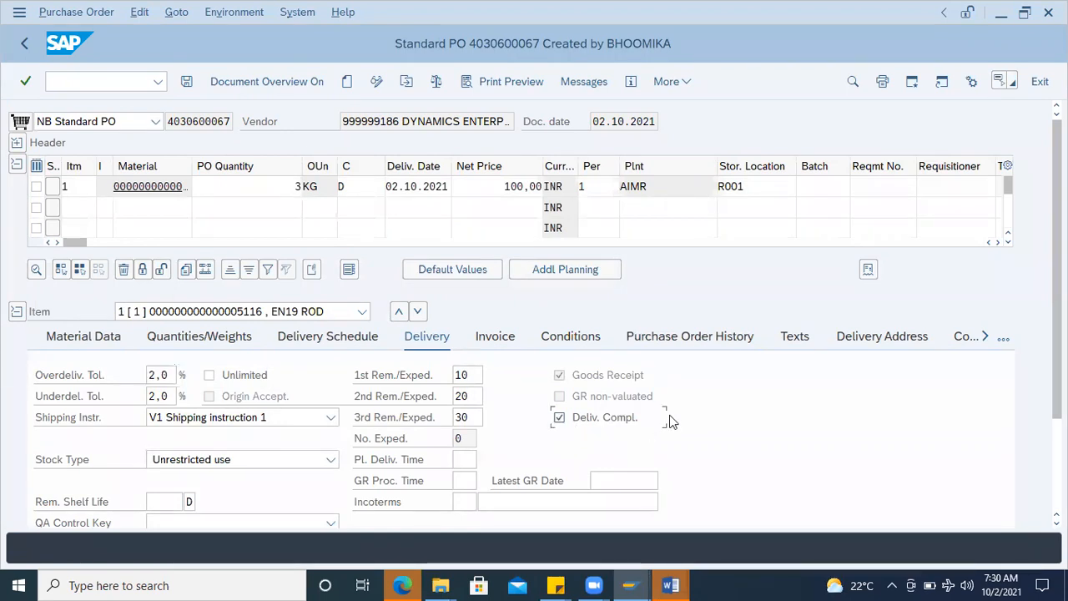
pyautogui.click(187, 81)
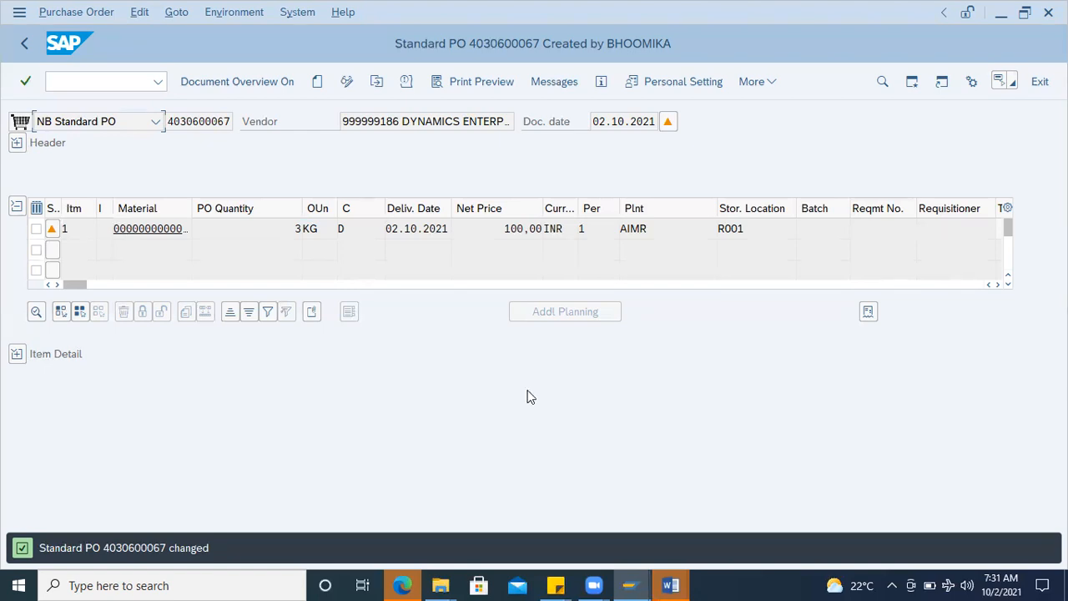
# Step: Block item 1 of the purchase order and save the change
pyautogui.click(346, 81)
pyautogui.click(36, 229)
pyautogui.click(147, 311)
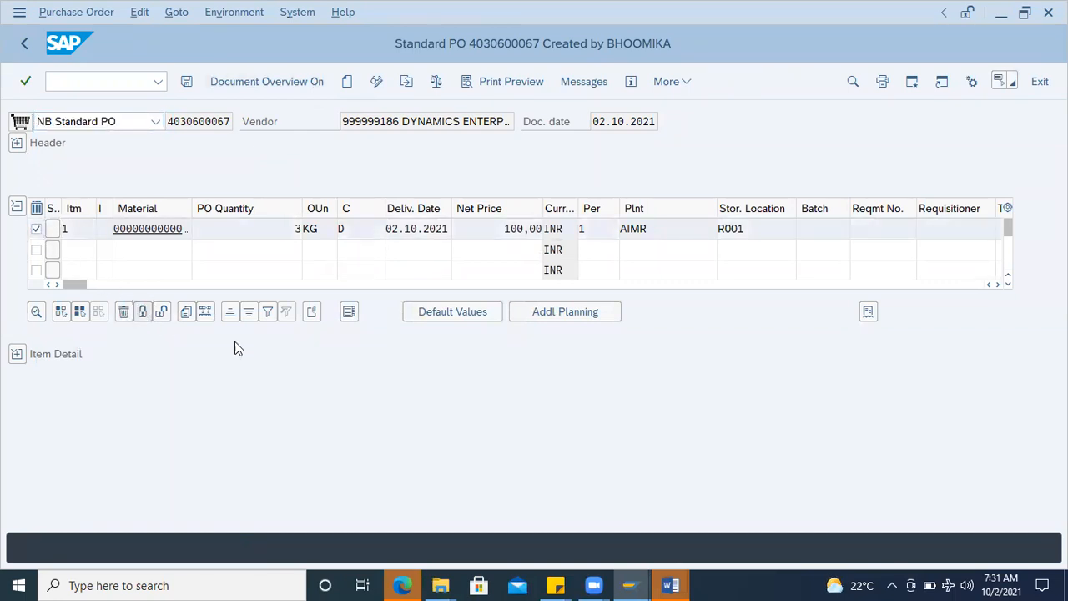
pyautogui.click(192, 81)
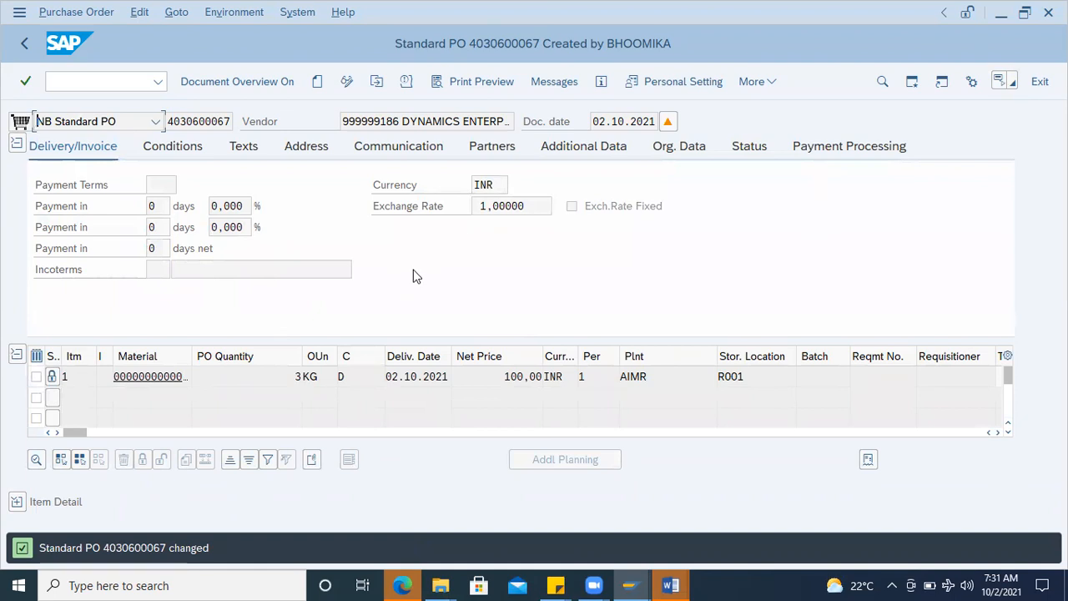
# Step: Reopen the purchase order for changing through transaction ME22N
pyautogui.click(347, 81)
pyautogui.click(67, 81)
pyautogui.write('/nme22n')
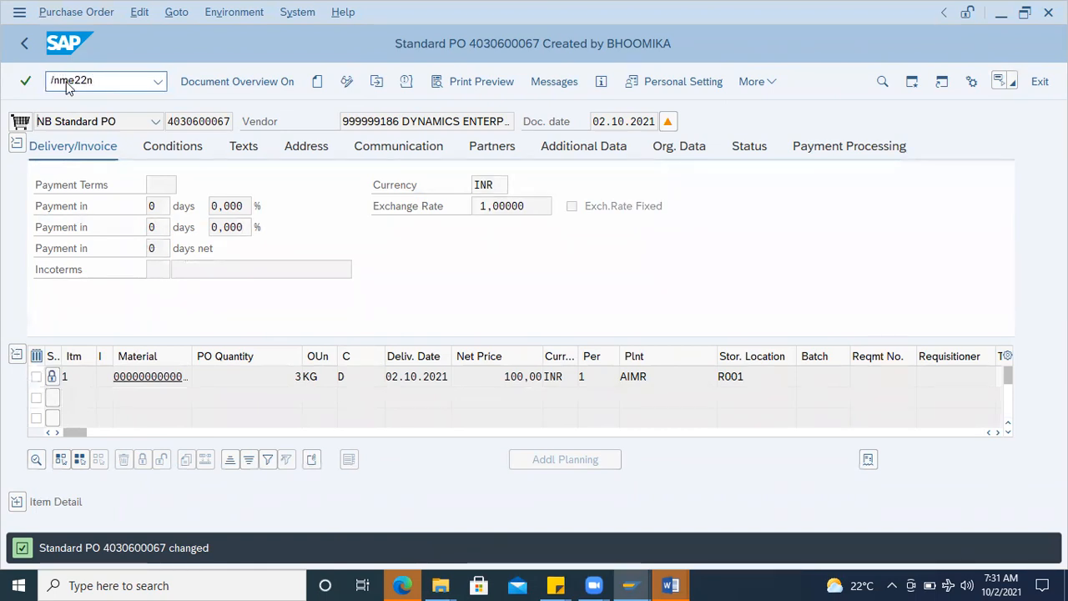
pyautogui.press('Return')
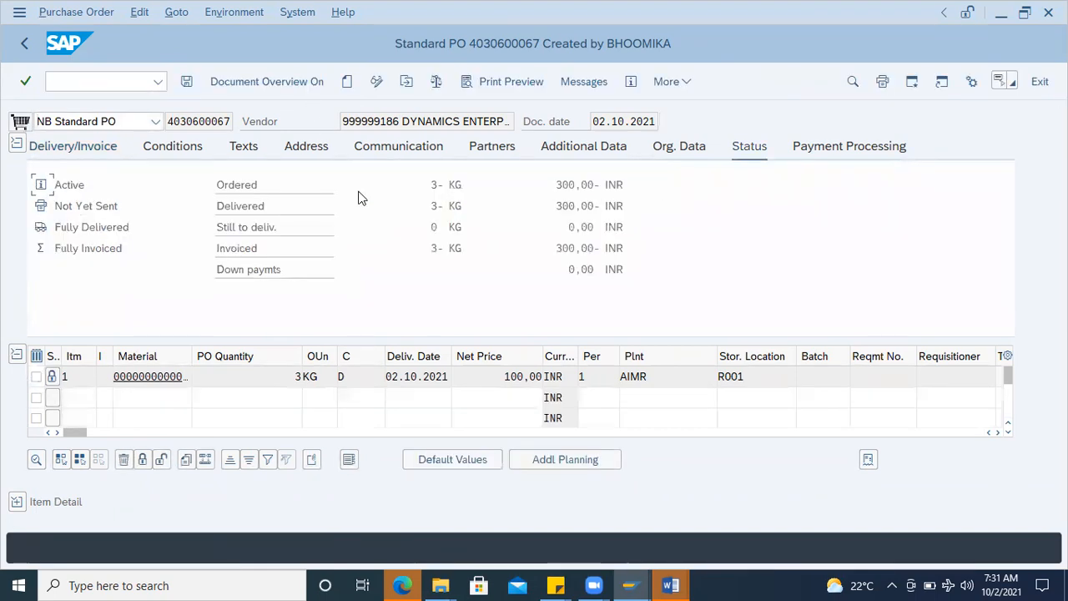
pyautogui.click(292, 374)
pyautogui.click(36, 376)
pyautogui.click(36, 376)
pyautogui.click(36, 397)
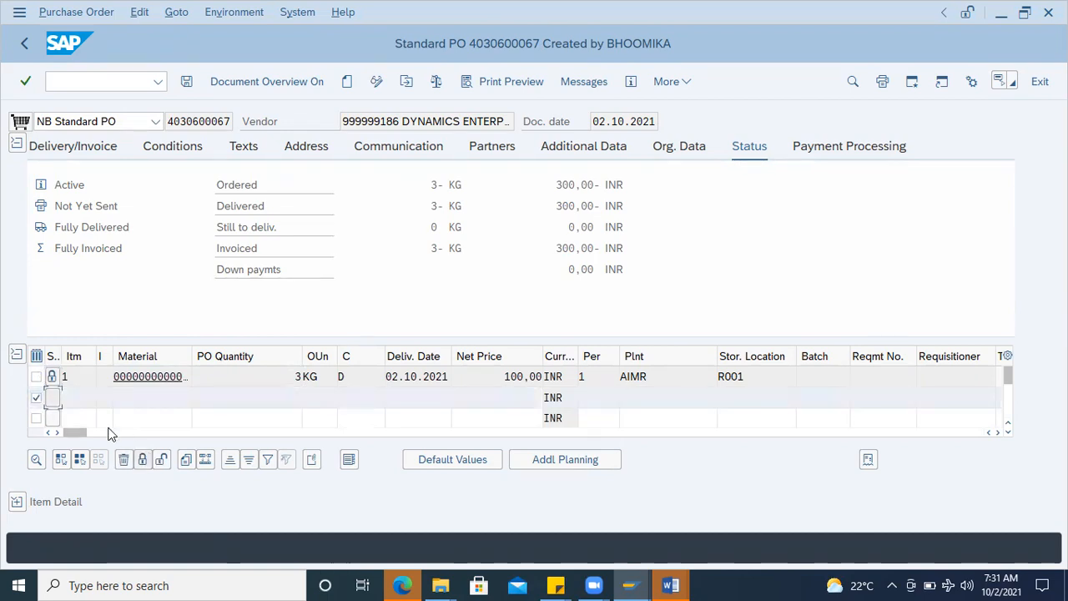
pyautogui.click(37, 398)
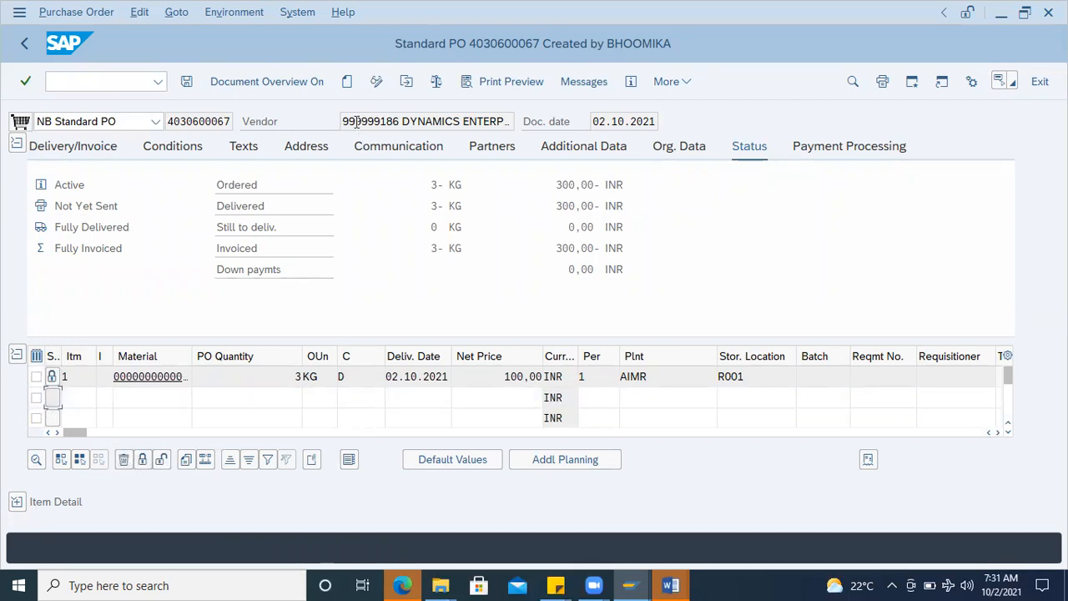
# Step: Leave the purchase order and return to the SAP Easy Access screen
pyautogui.click(76, 83)
pyautogui.write('/n')
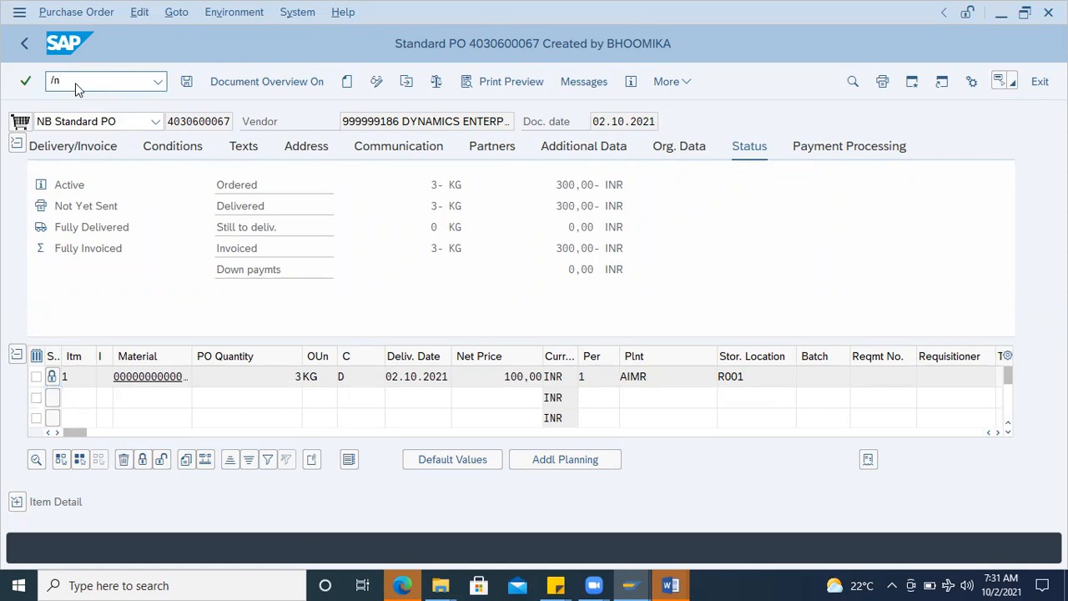
pyautogui.press('Return')
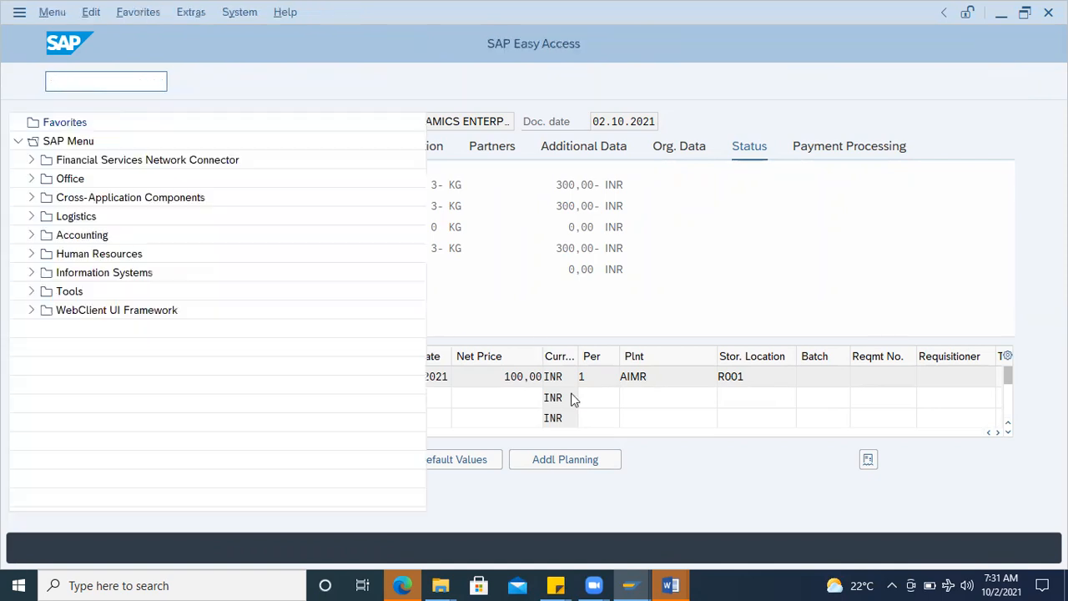
# Step: Switch to the return PO notes in Word and add "Any questions?" below SE16N with extra space above it
pyautogui.moveTo(670, 585)
pyautogui.click(705, 534)
pyautogui.click(416, 387)
pyautogui.press('Return')
pyautogui.write('Any quest')
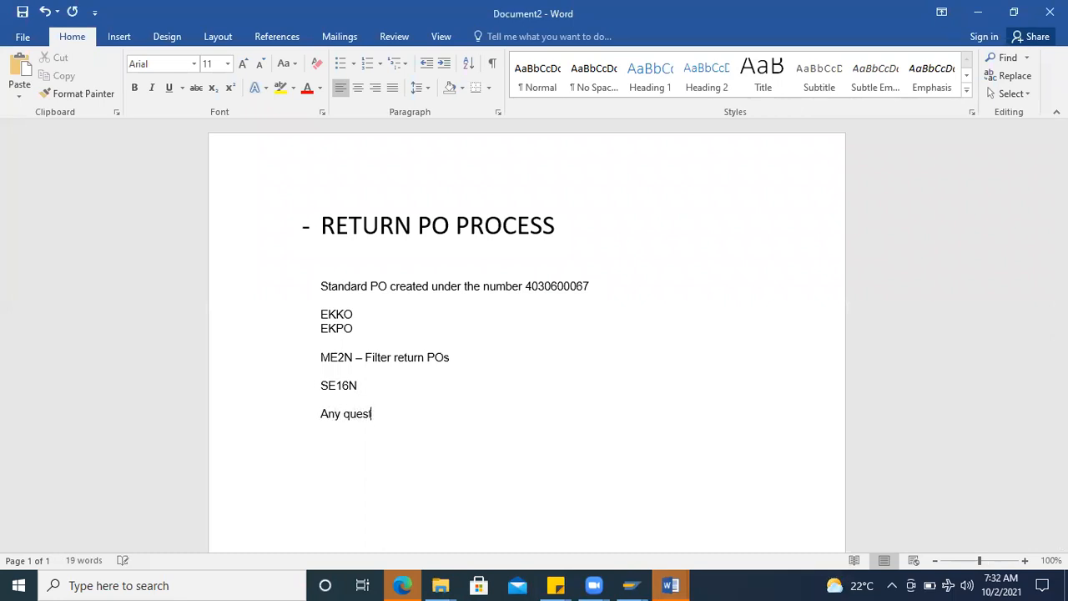
pyautogui.write('ions?')
pyautogui.press('Return')
pyautogui.scroll(-1, 553, 334)
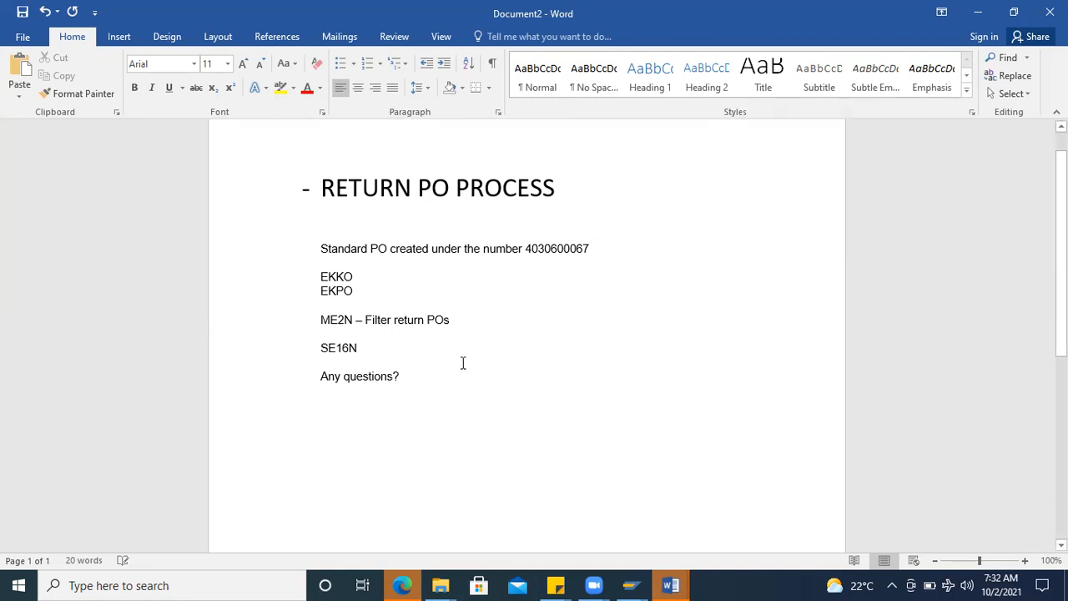
pyautogui.click(321, 375)
pyautogui.press('Return')
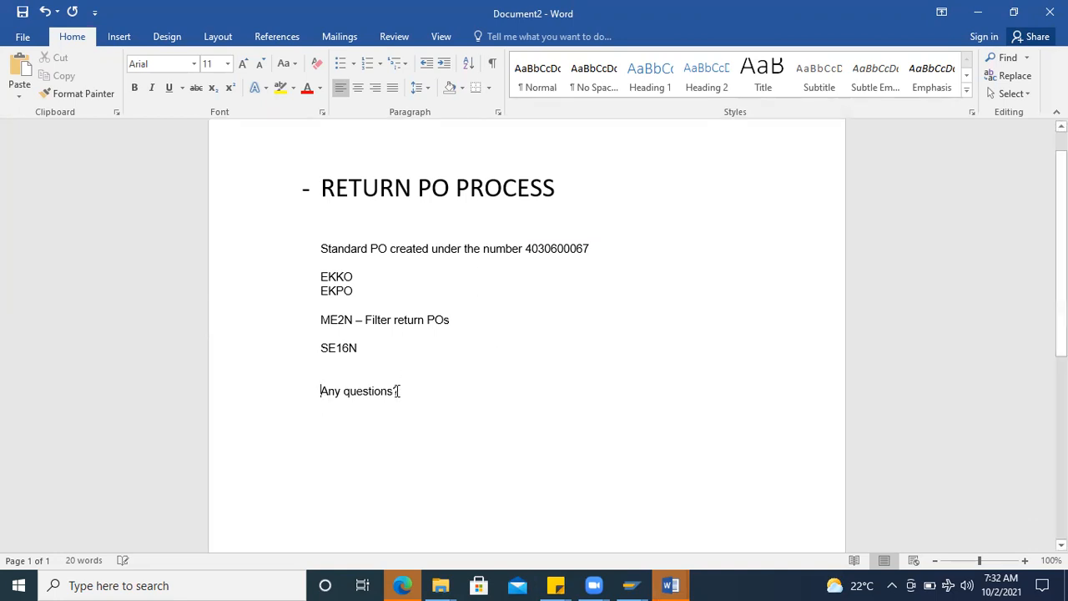
# Step: Add the line "-Locking PO →" below "Any questions?" in the notes
pyautogui.press('Return')
pyautogui.press('Return')
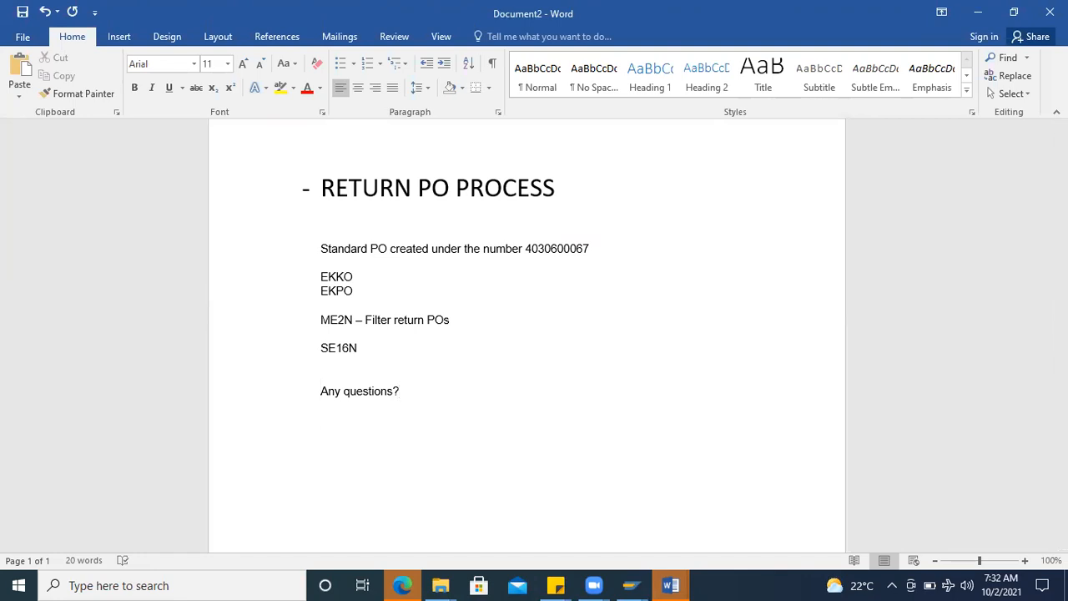
pyautogui.write('-Loci')
pyautogui.press('BackSpace')
pyautogui.write('king P')
pyautogui.write('O --')
pyautogui.write('>')
# Step: Switch to SAP and display the return purchase order with transaction ME23N
pyautogui.moveTo(630, 585)
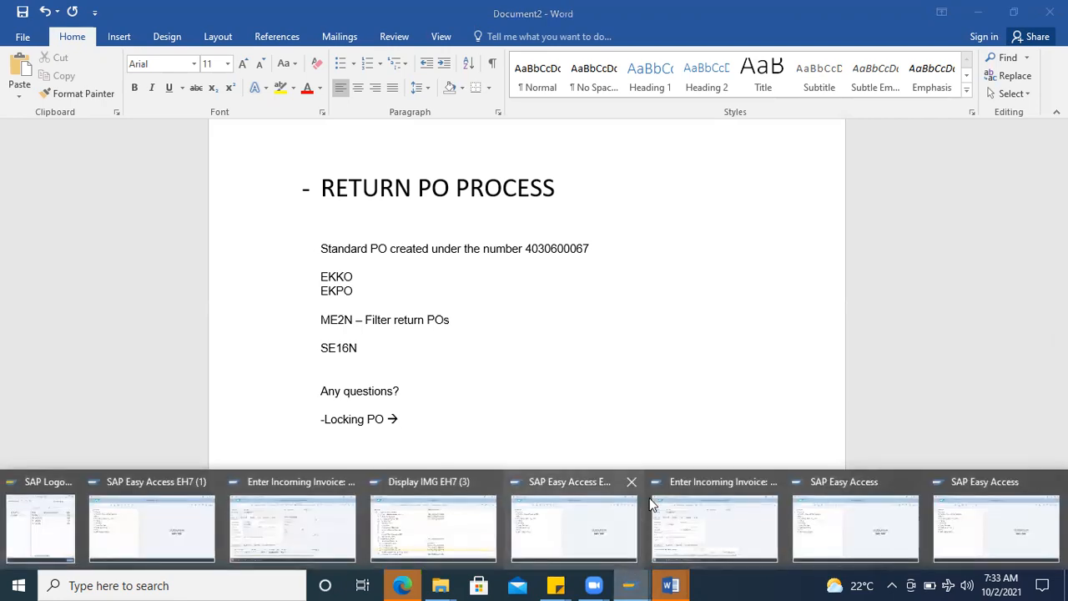
pyautogui.click(969, 514)
pyautogui.write('me23n')
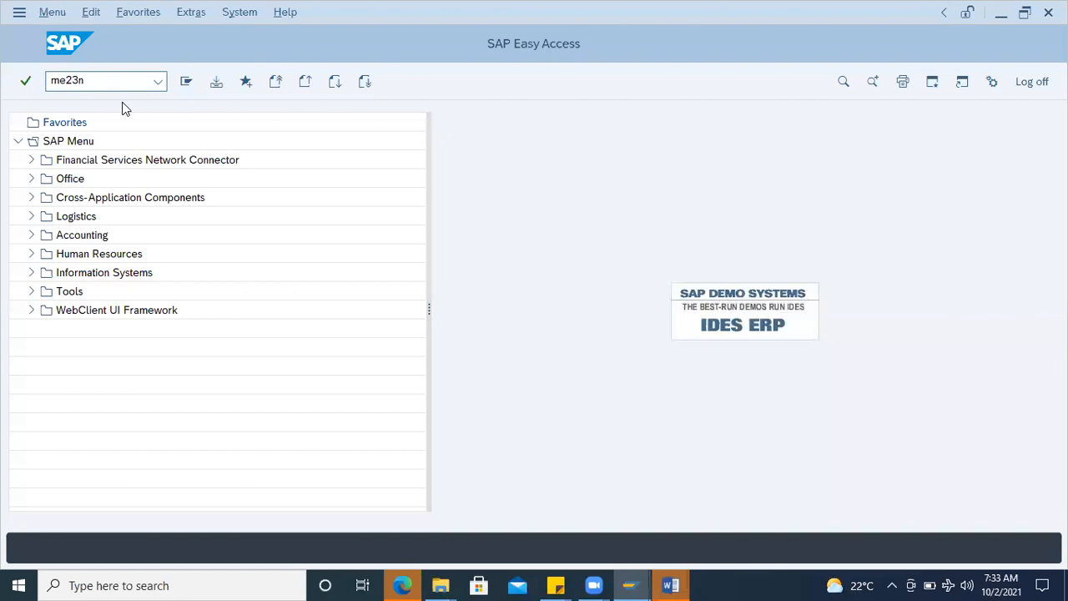
pyautogui.press('Return')
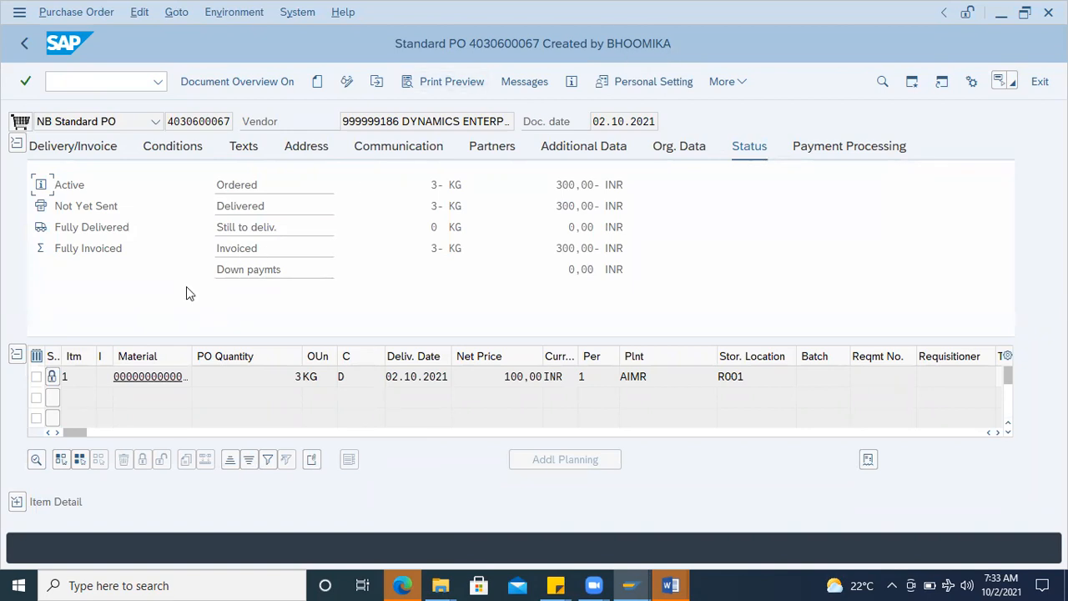
# Step: Examine the item changes of purchase order item 1 and return to the order
pyautogui.click(36, 376)
pyautogui.click(237, 13)
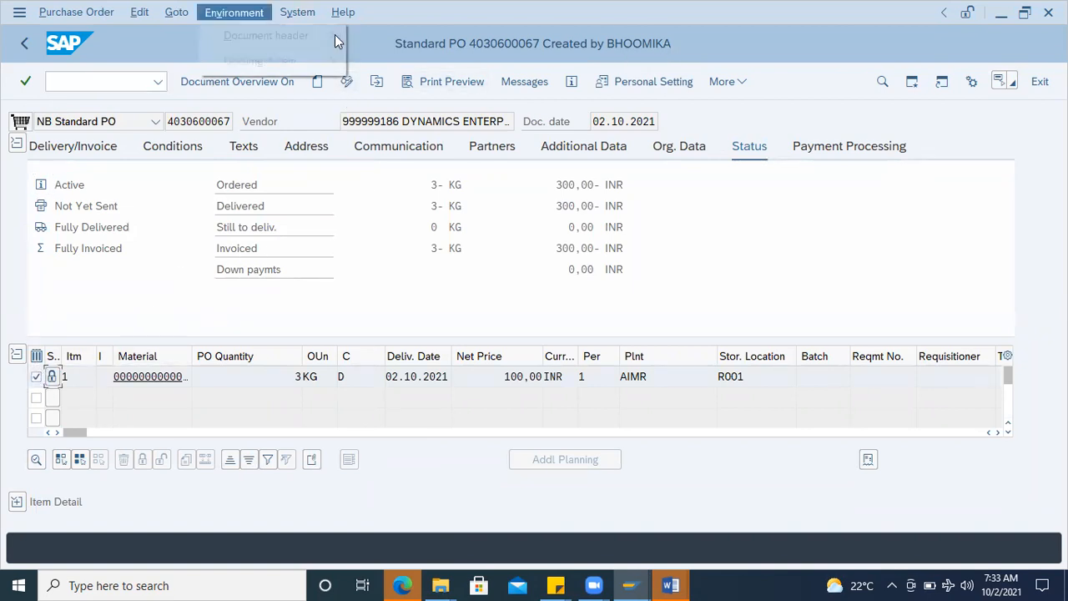
pyautogui.moveTo(250, 62)
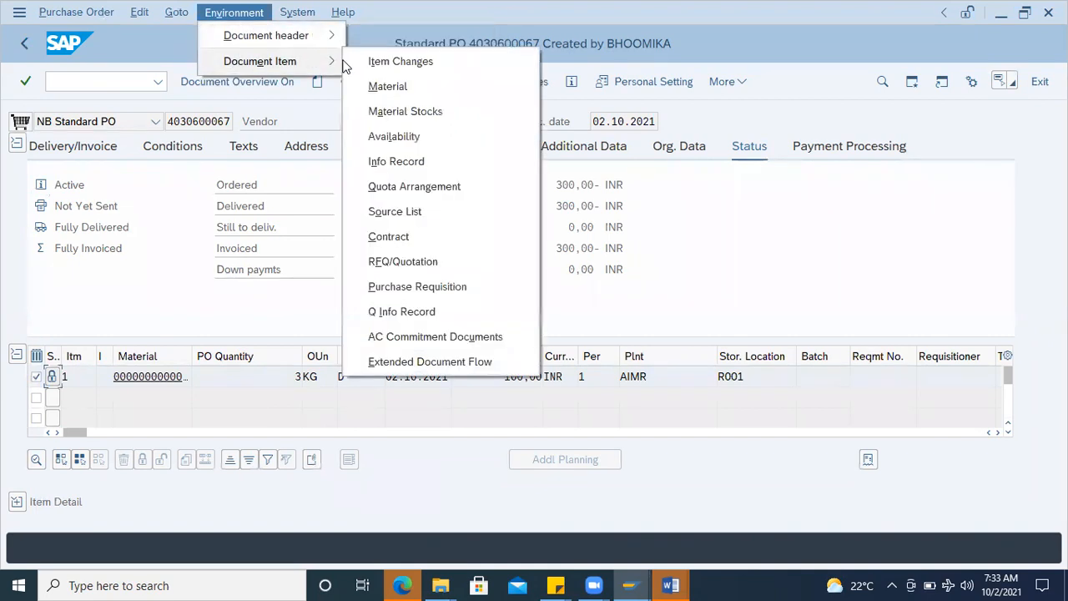
pyautogui.click(385, 61)
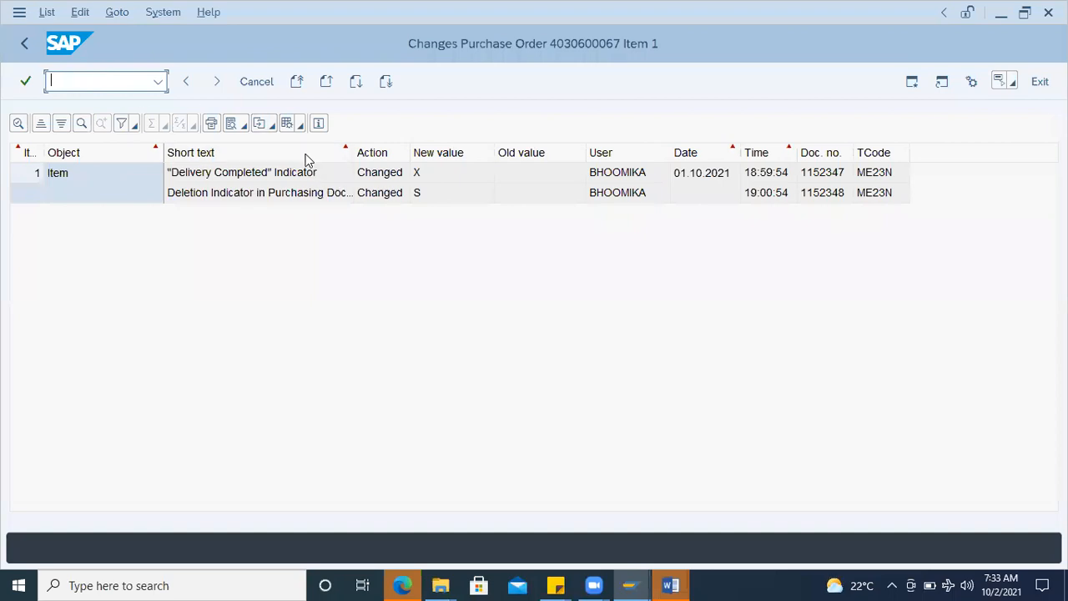
pyautogui.click(187, 82)
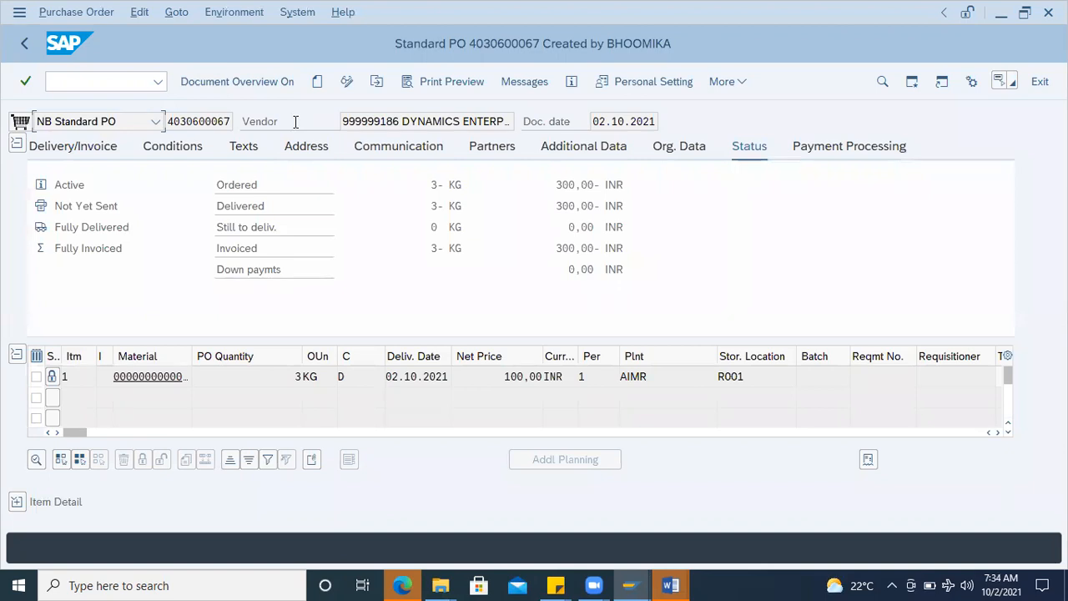
# Step: Switch back to the Word notes and add the heading "Batch Management:" below the Locking PO line
pyautogui.click(681, 584)
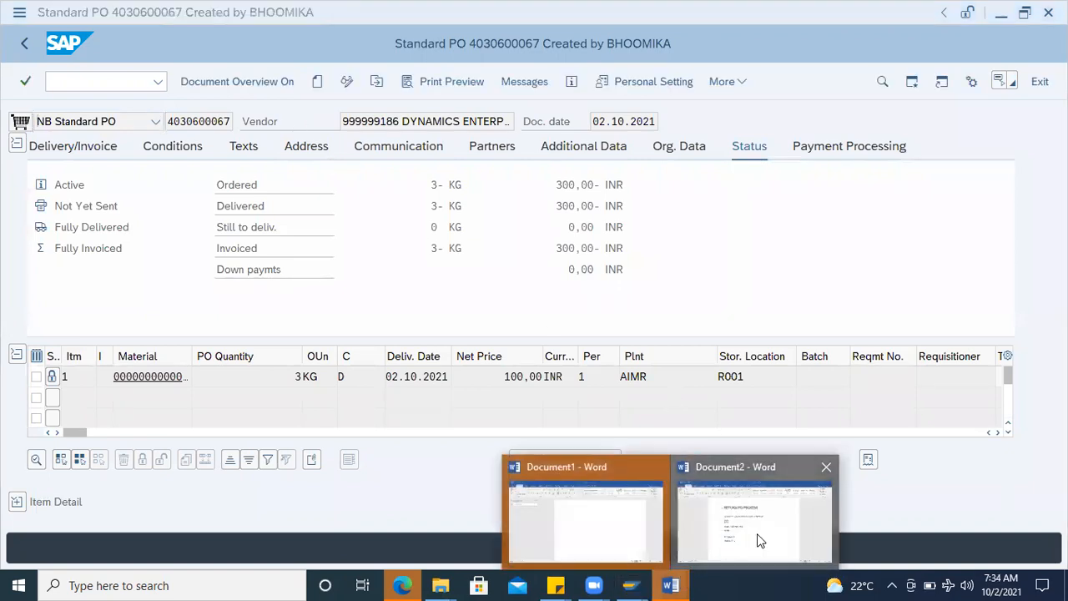
pyautogui.click(755, 534)
pyautogui.press('Return')
pyautogui.press('Return')
pyautogui.press('Return')
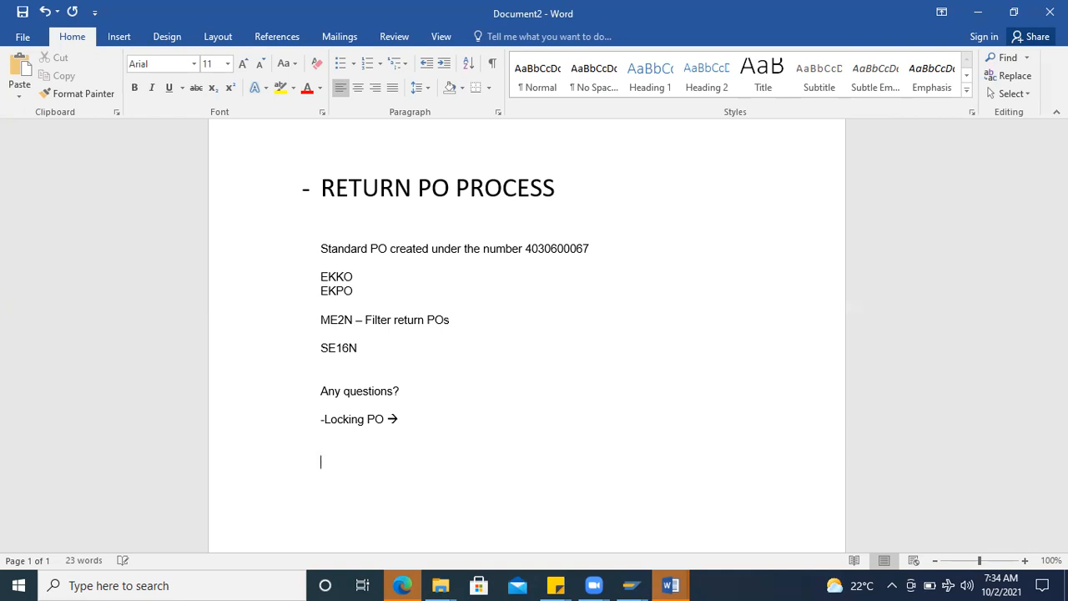
pyautogui.press('BackSpace')
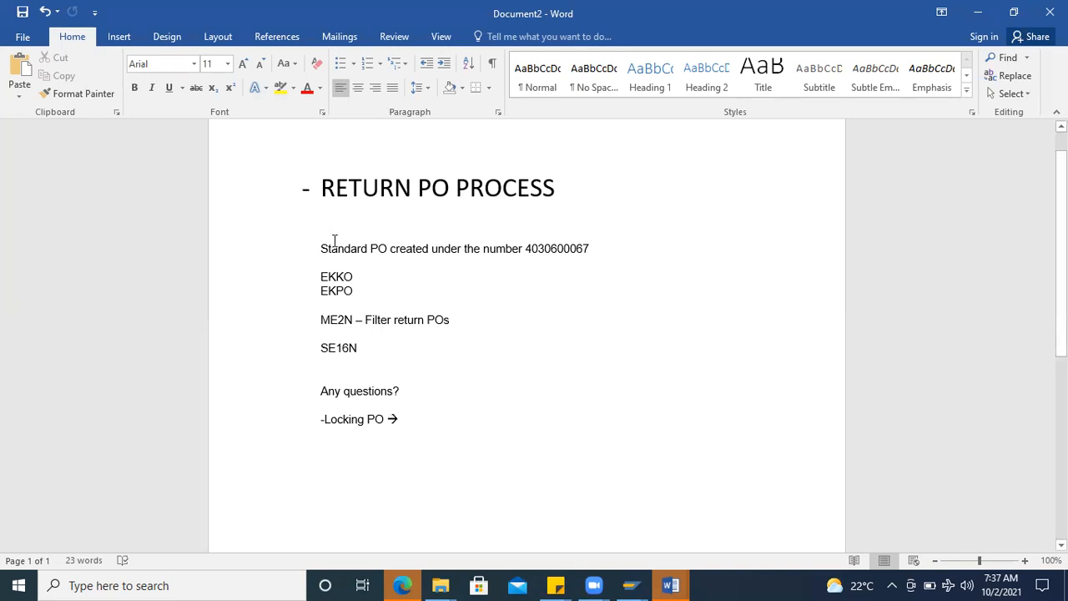
pyautogui.write('Bat')
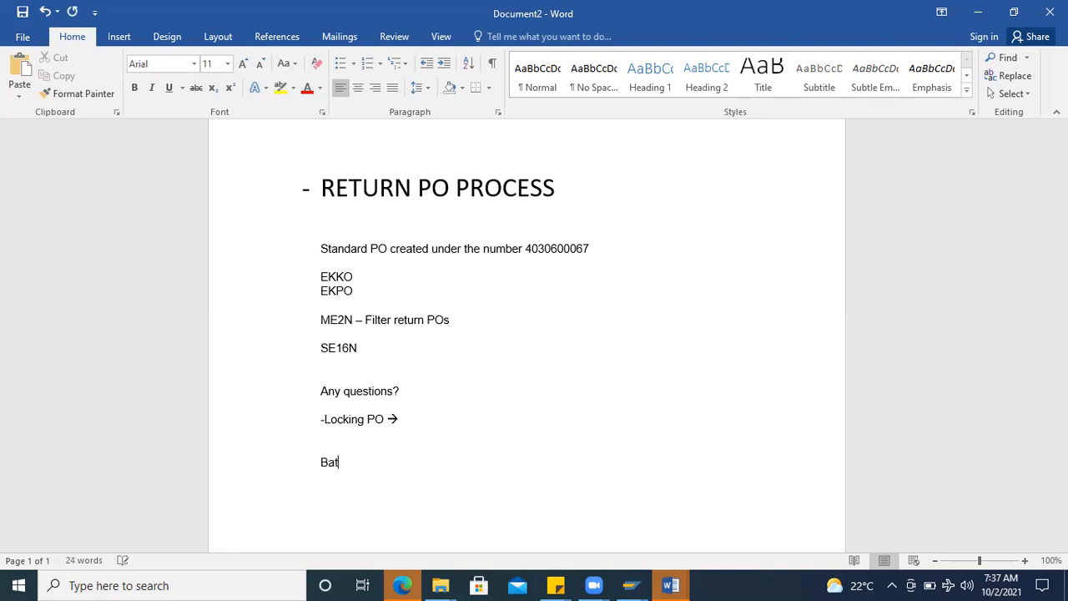
pyautogui.write('ch Management:')
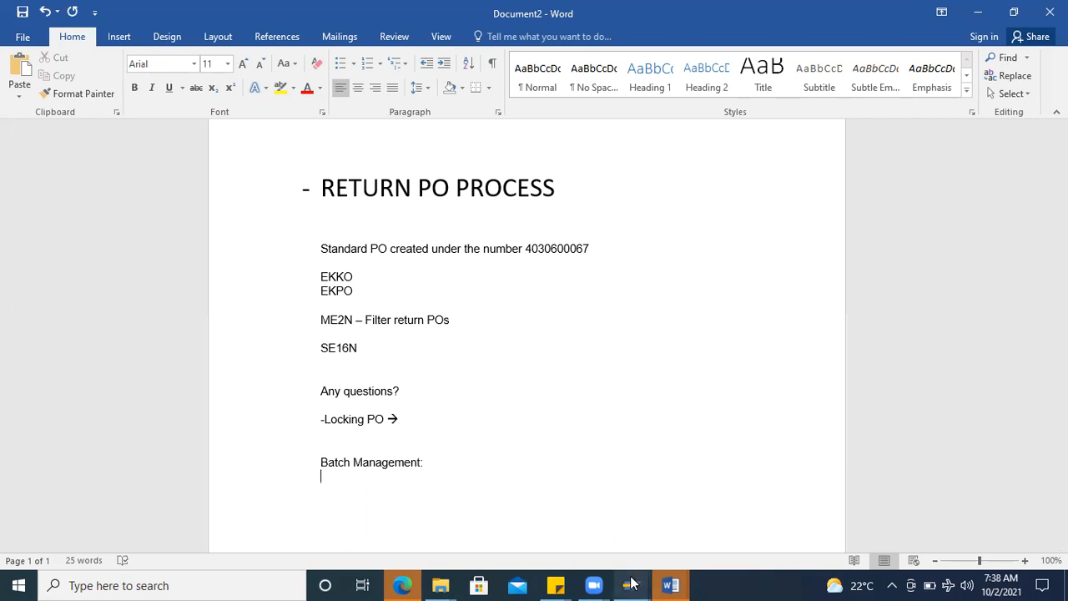
# Step: Copy the batch material's purchase order number from the sticky note and paste it under "Batch Management:" in Word
pyautogui.click(555, 584)
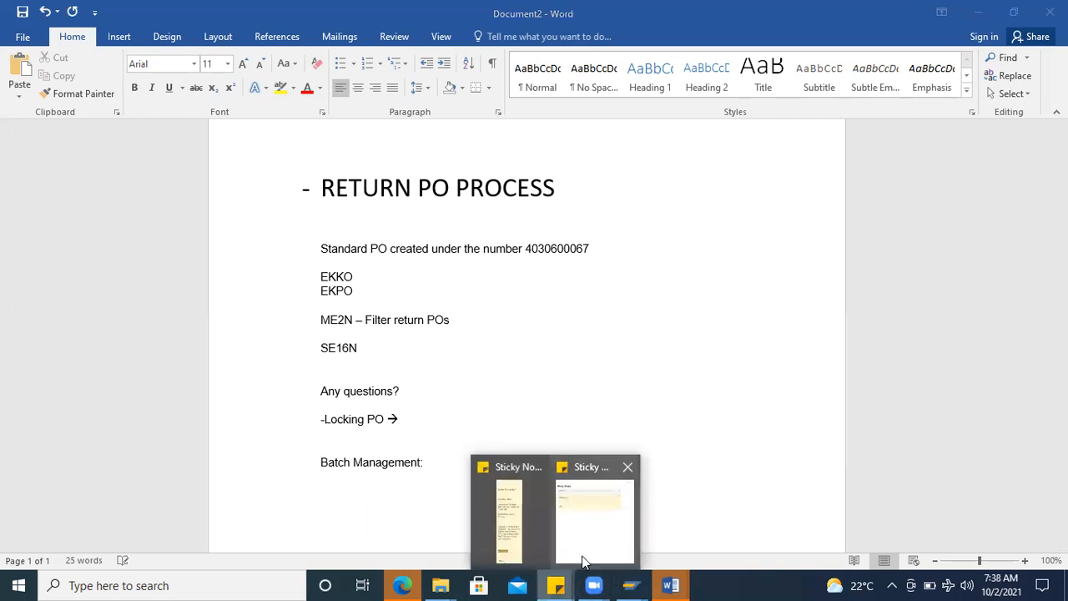
pyautogui.click(515, 540)
pyautogui.scroll(2, 663, 427)
pyautogui.scroll(-2, 663, 427)
pyautogui.doubleClick(629, 419)
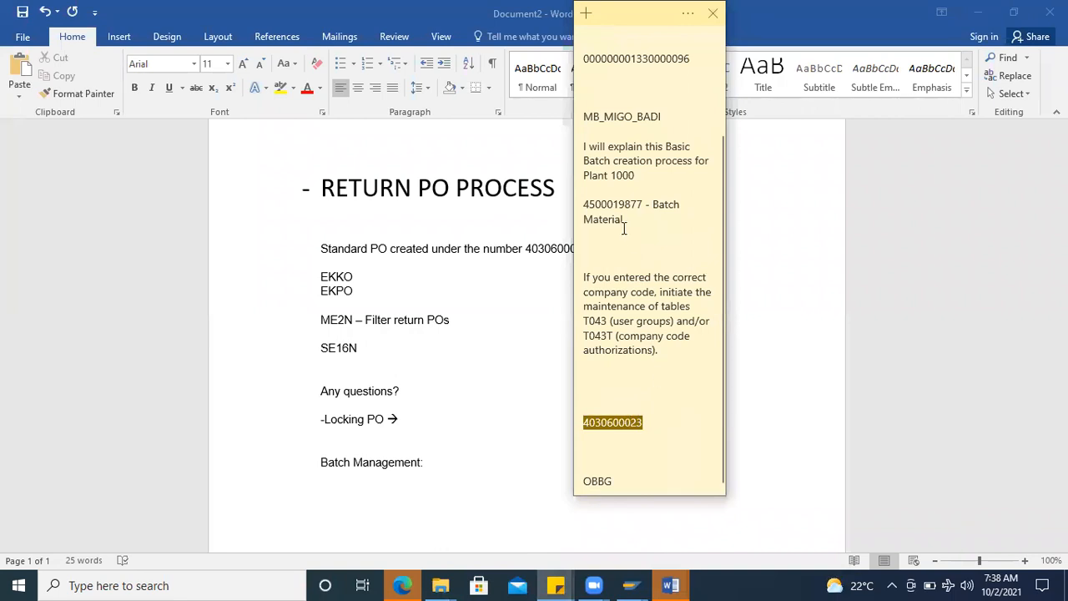
pyautogui.click(614, 203)
pyautogui.doubleClick(615, 203)
pyautogui.hotkey('ctrl', 'c')
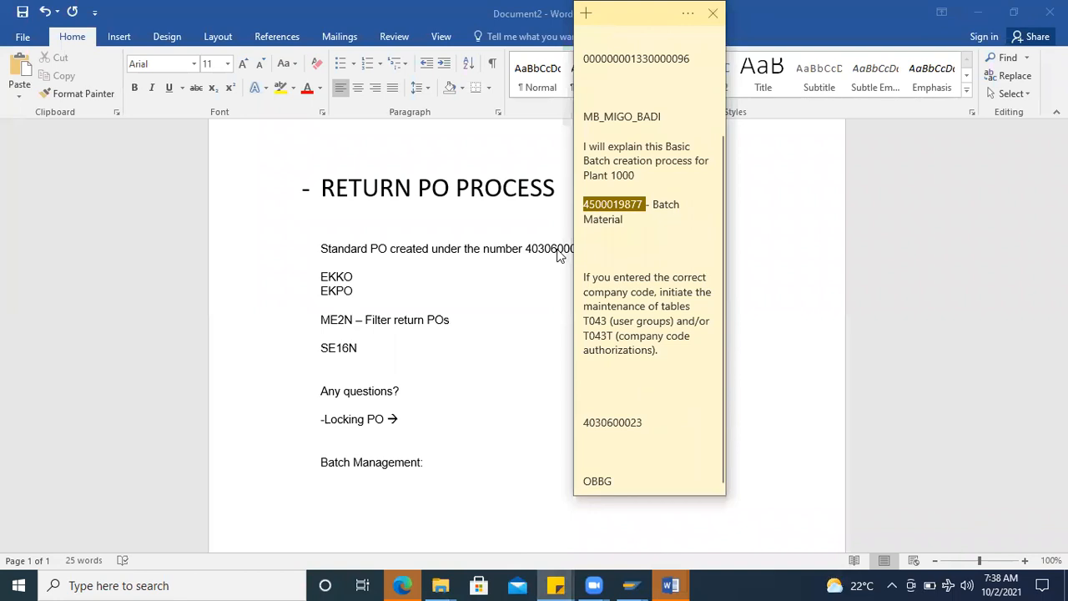
pyautogui.click(438, 457)
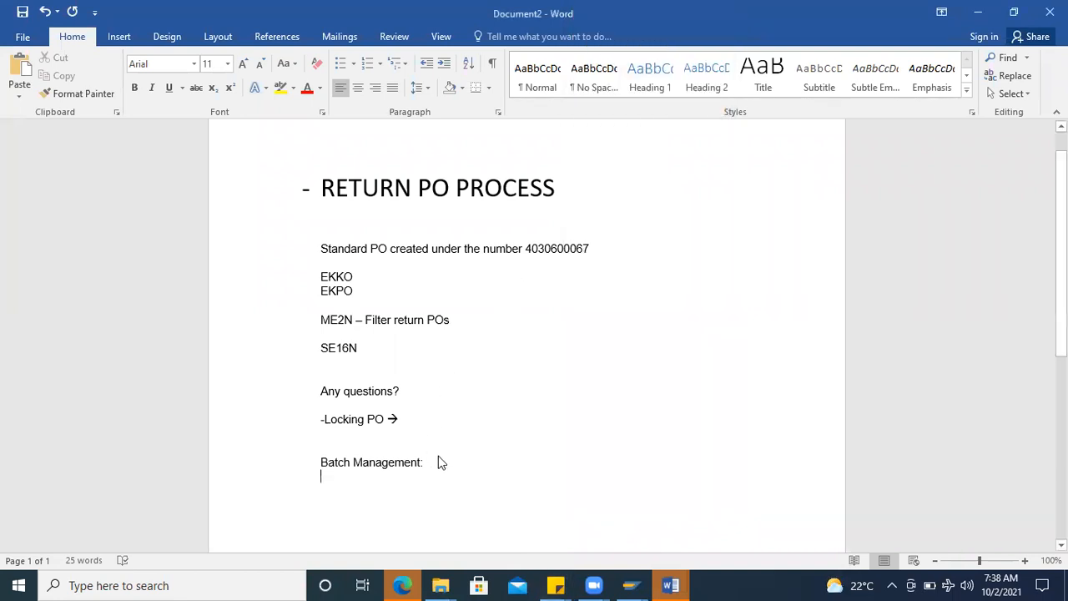
pyautogui.hotkey('ctrl', 'v')
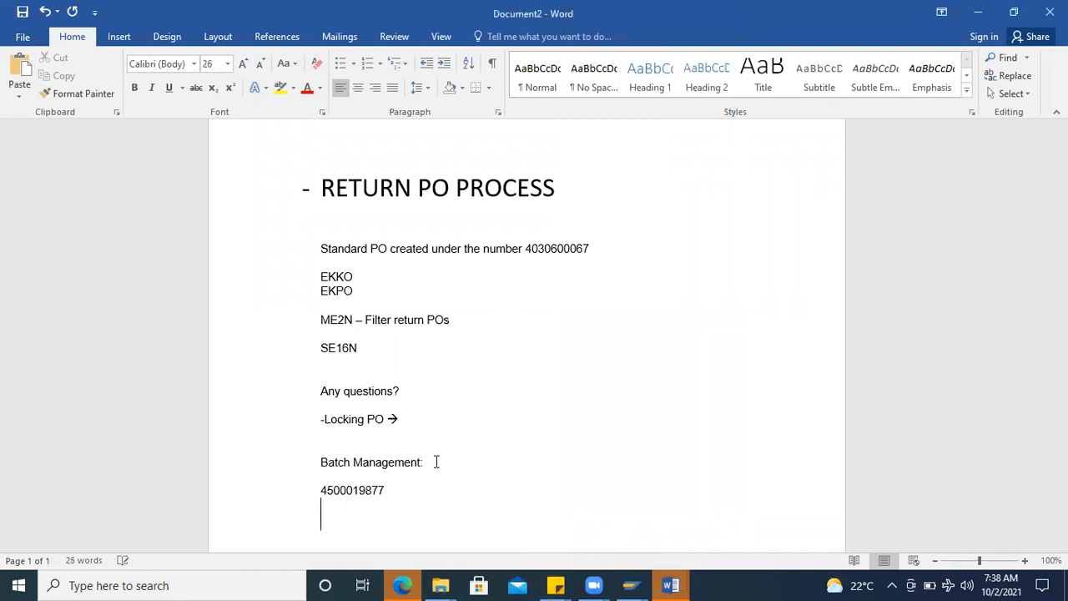
# Step: Copy the batch purchase order number from the notes and try to restart transaction ME23N in the open SAP purchase order session
pyautogui.doubleClick(371, 490)
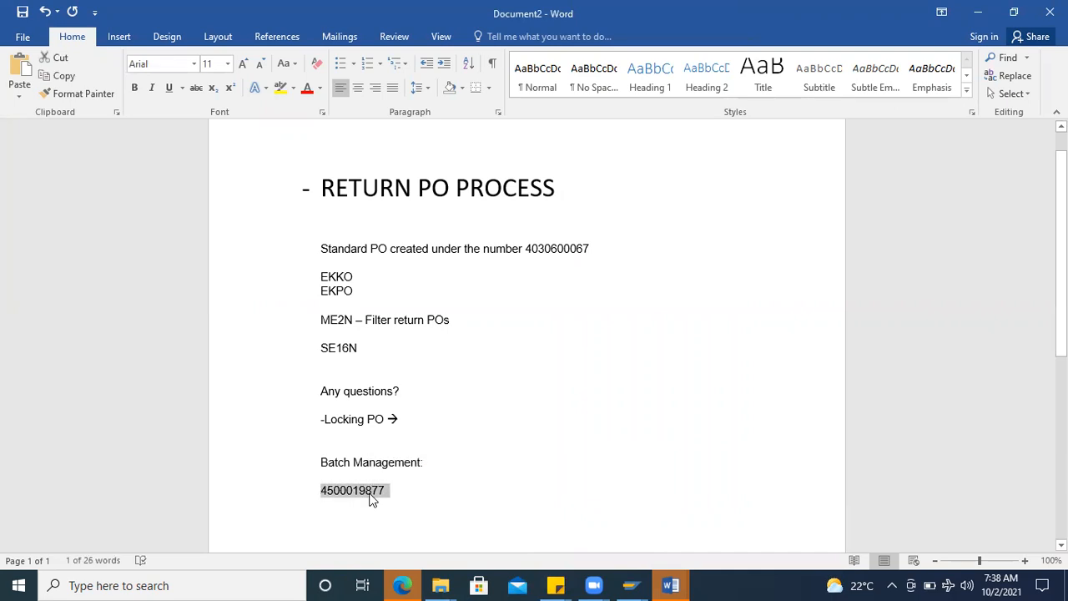
pyautogui.click(631, 585)
pyautogui.click(949, 529)
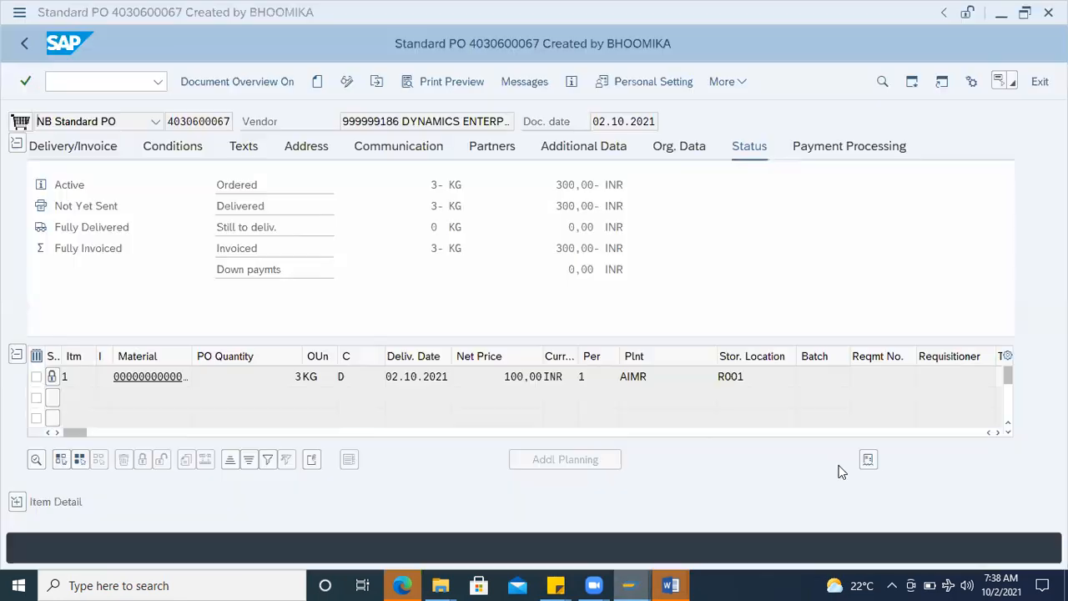
pyautogui.click(84, 79)
pyautogui.write('/nme23n')
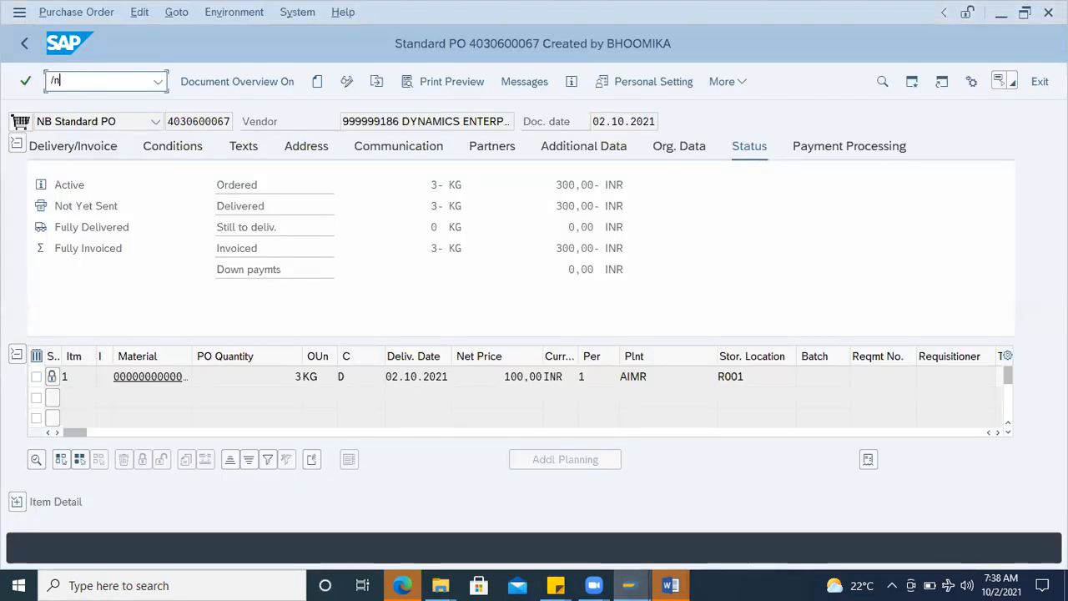
pyautogui.press('Return')
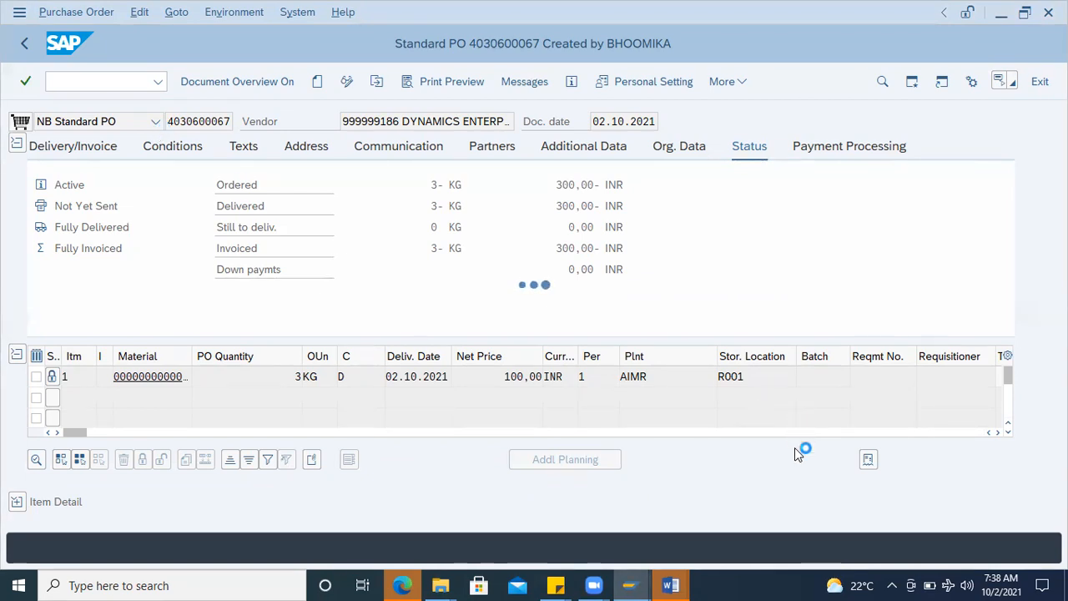
# Step: Log on to SAP again with the user name and password, ending all other logons, and decline the connection error details
pyautogui.click(629, 585)
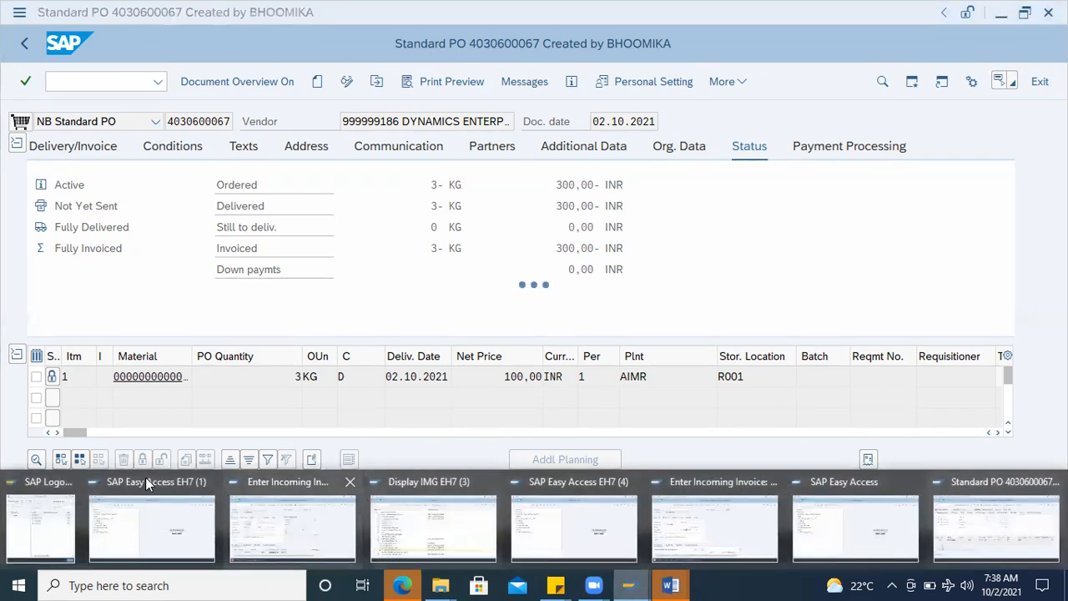
pyautogui.click(40, 525)
pyautogui.doubleClick(242, 179)
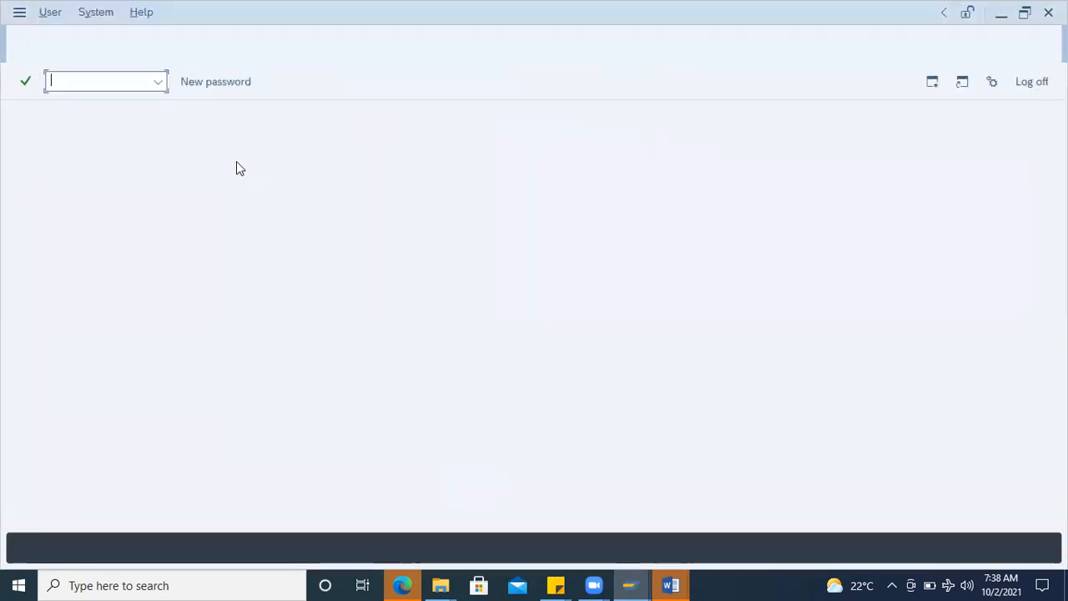
pyautogui.click(169, 165)
pyautogui.click(173, 185)
pyautogui.click(166, 186)
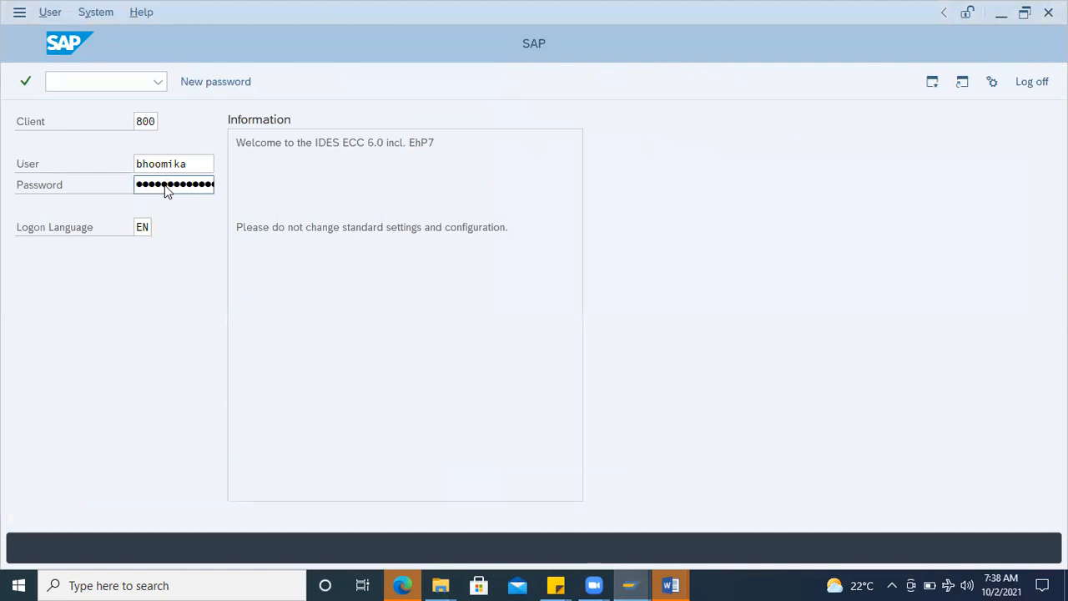
pyautogui.press('Return')
pyautogui.click(111, 427)
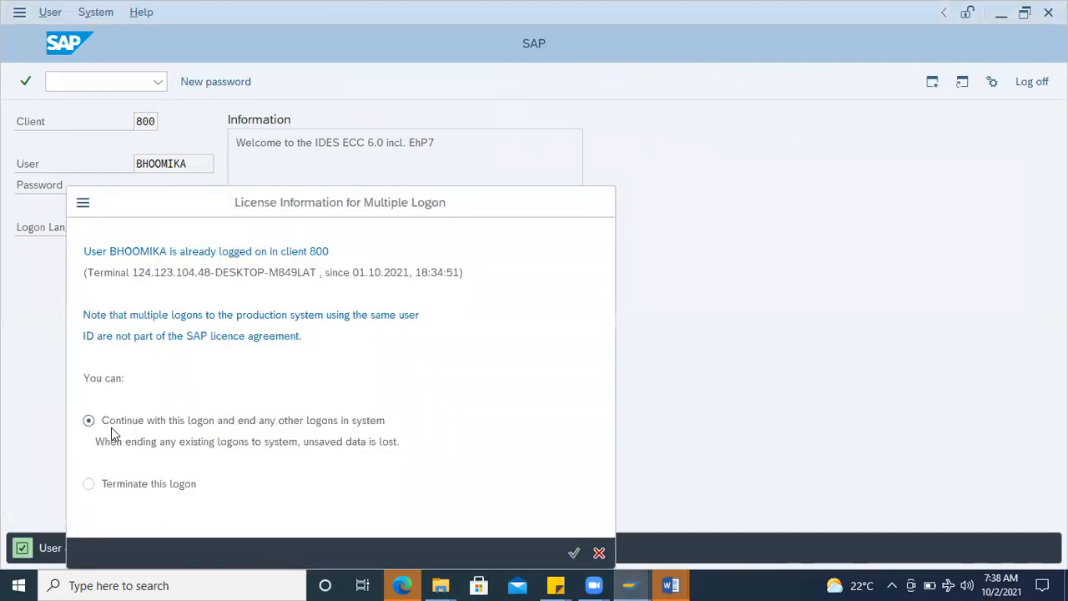
pyautogui.press('Return')
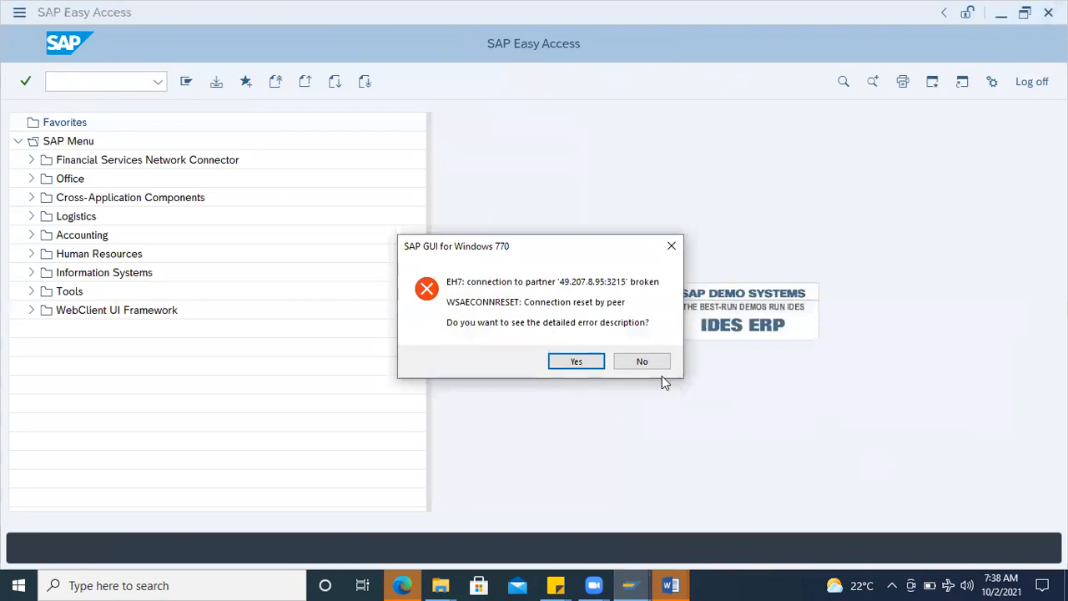
pyautogui.click(639, 360)
# Step: Start transaction ME23N and display the batch material's purchase order as the other document
pyautogui.write('me23n')
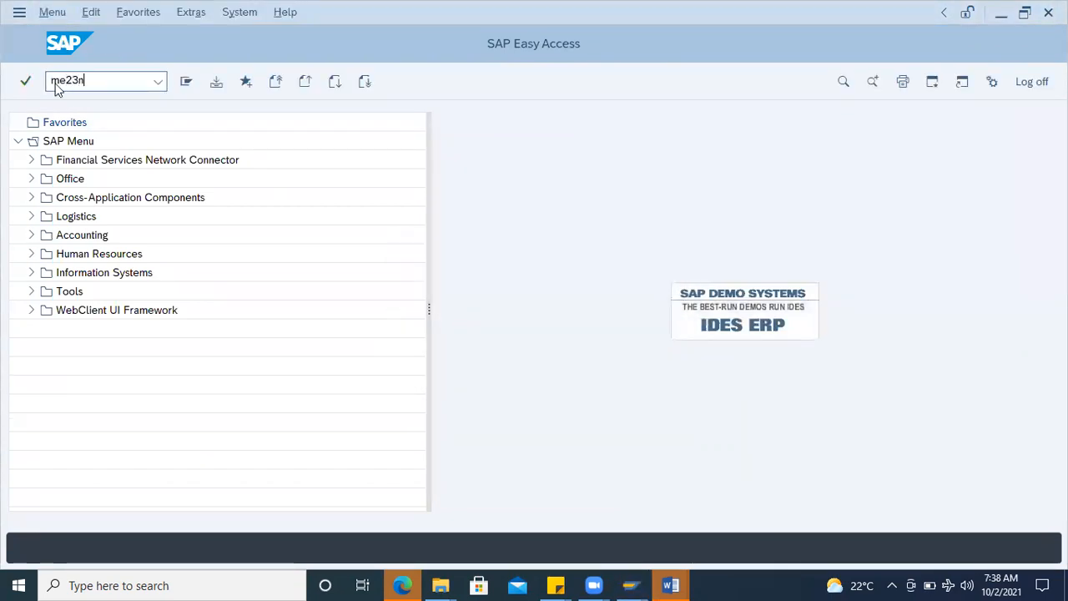
pyautogui.press('Return')
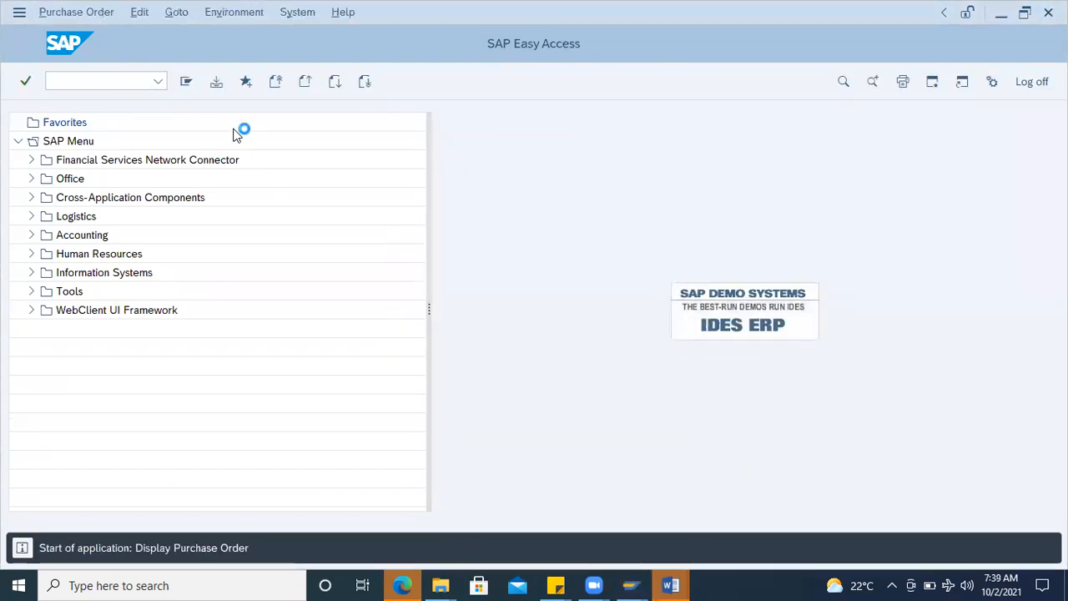
pyautogui.click(373, 84)
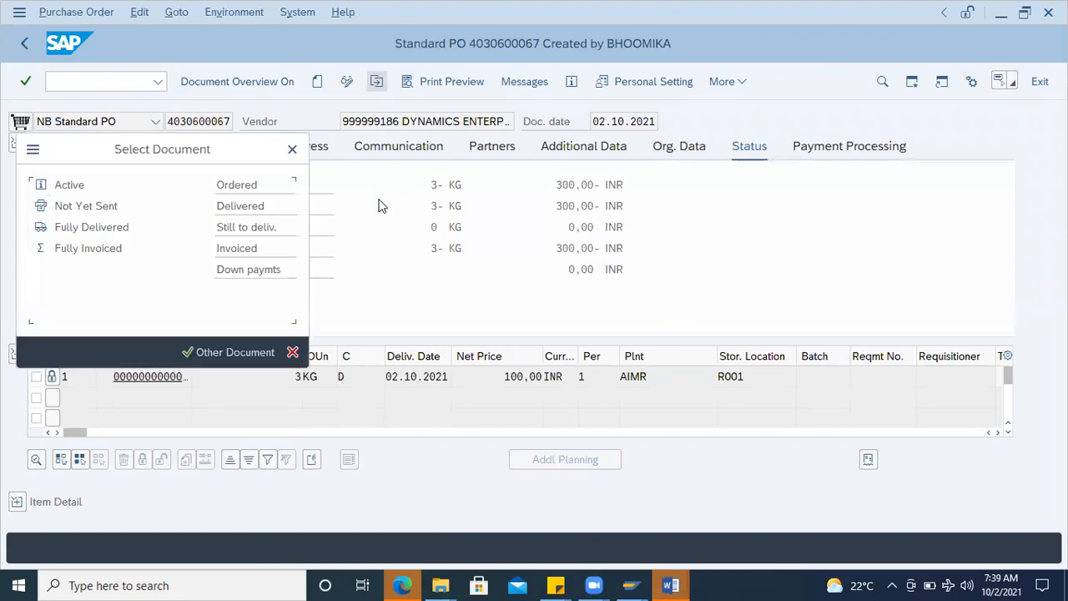
pyautogui.press('Return')
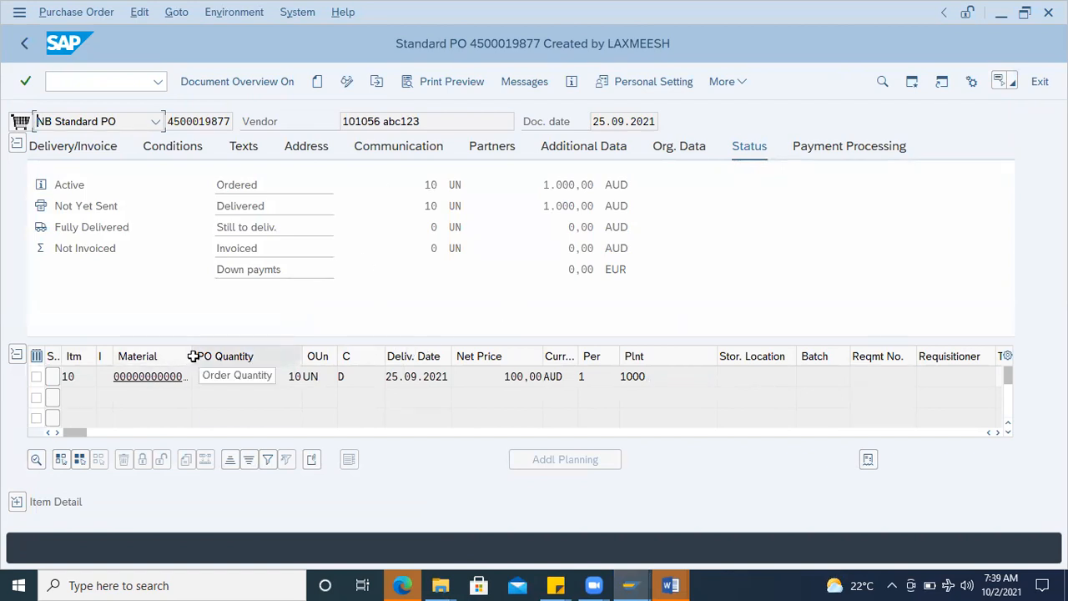
# Step: Widen the Material column in the item overview and open the material master of item 10
pyautogui.moveTo(191, 353); pyautogui.dragTo(336, 357)
pyautogui.click(208, 378)
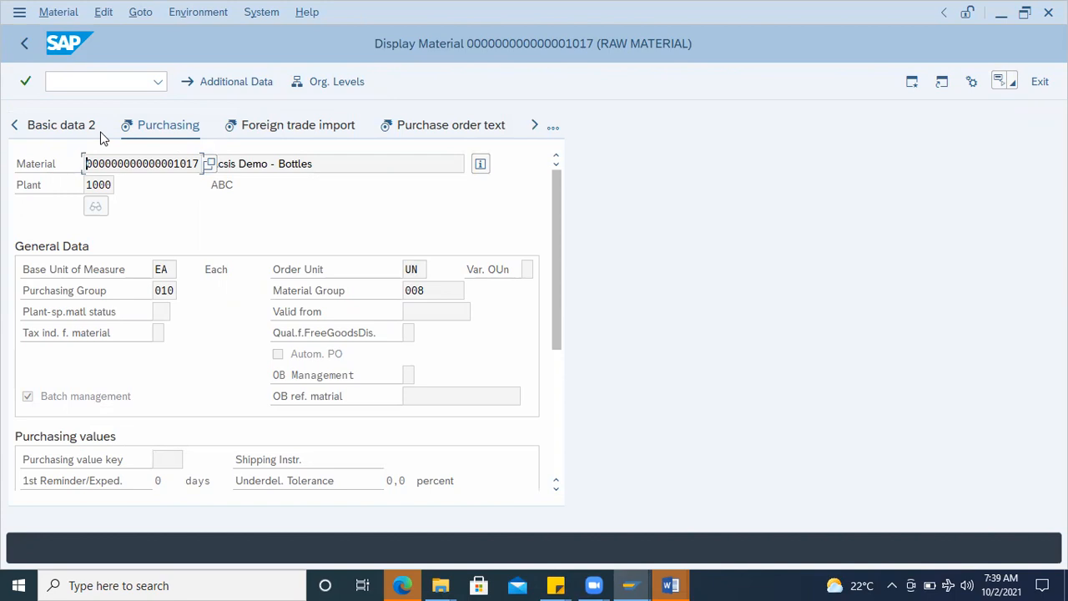
# Step: Check the Batch management indicator in the material's Purchasing view and copy the material number
pyautogui.click(32, 398)
pyautogui.click(198, 163)
pyautogui.moveTo(198, 164); pyautogui.dragTo(75, 165)
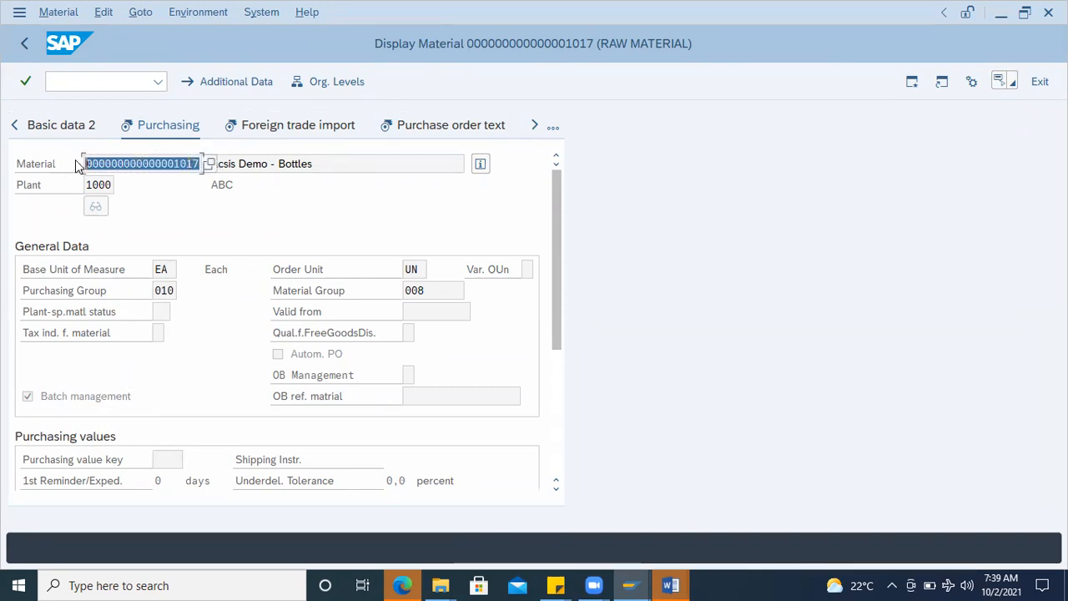
# Step: Start transaction MMBE in a new session and run the stock overview for material 1017 without a plant restriction
pyautogui.click(907, 86)
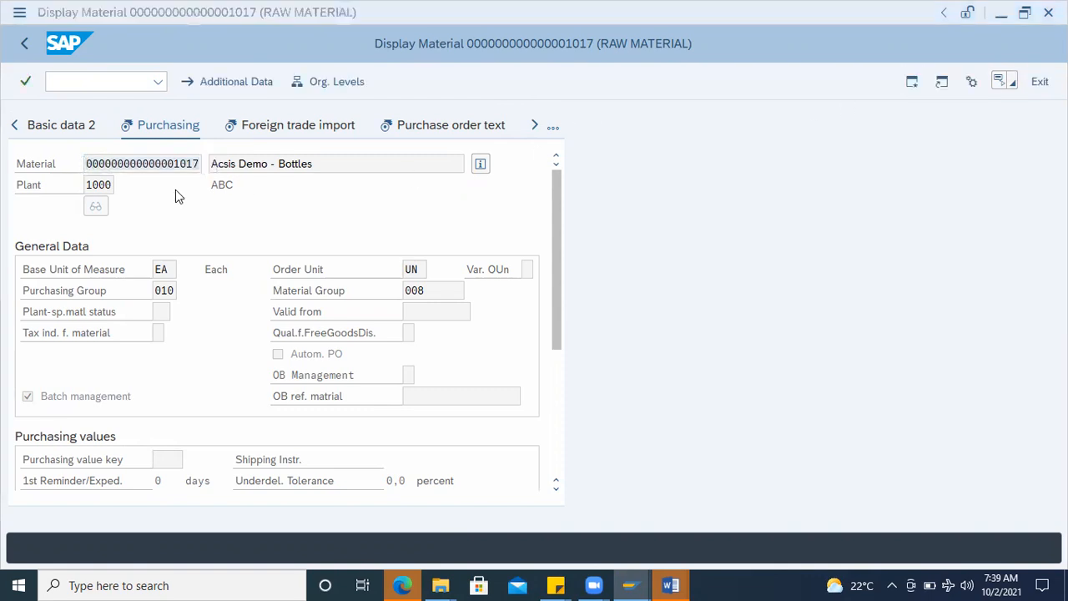
pyautogui.write('mmbe')
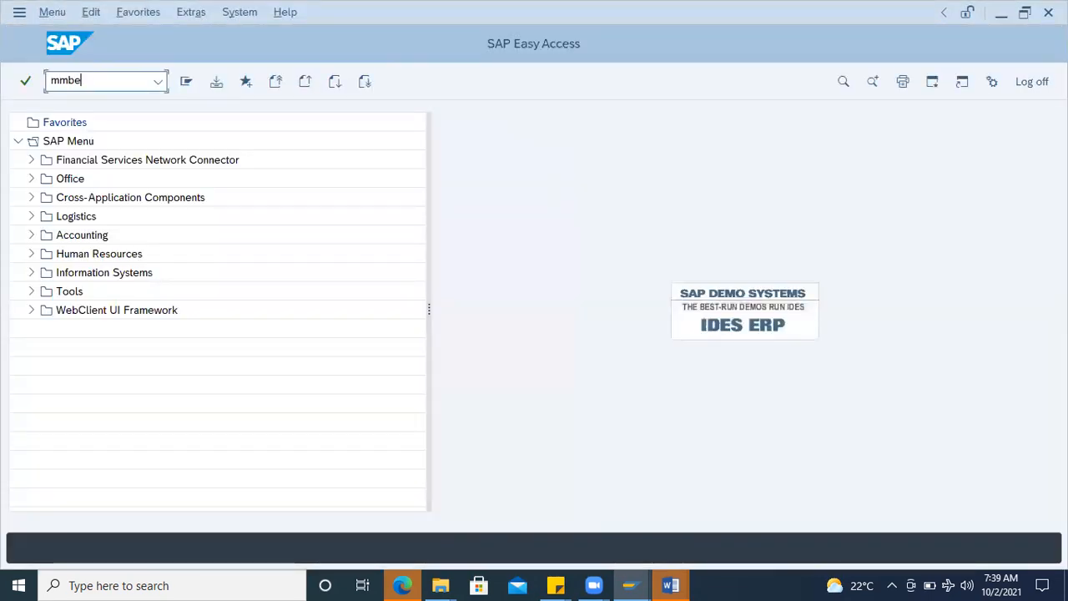
pyautogui.press('Return')
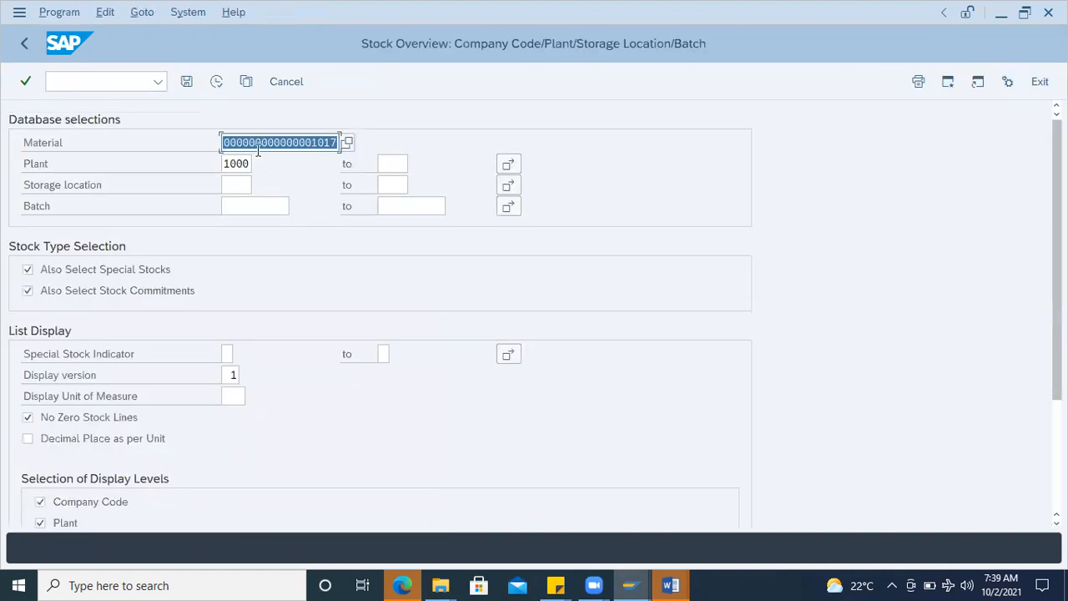
pyautogui.doubleClick(243, 160)
pyautogui.press('BackSpace')
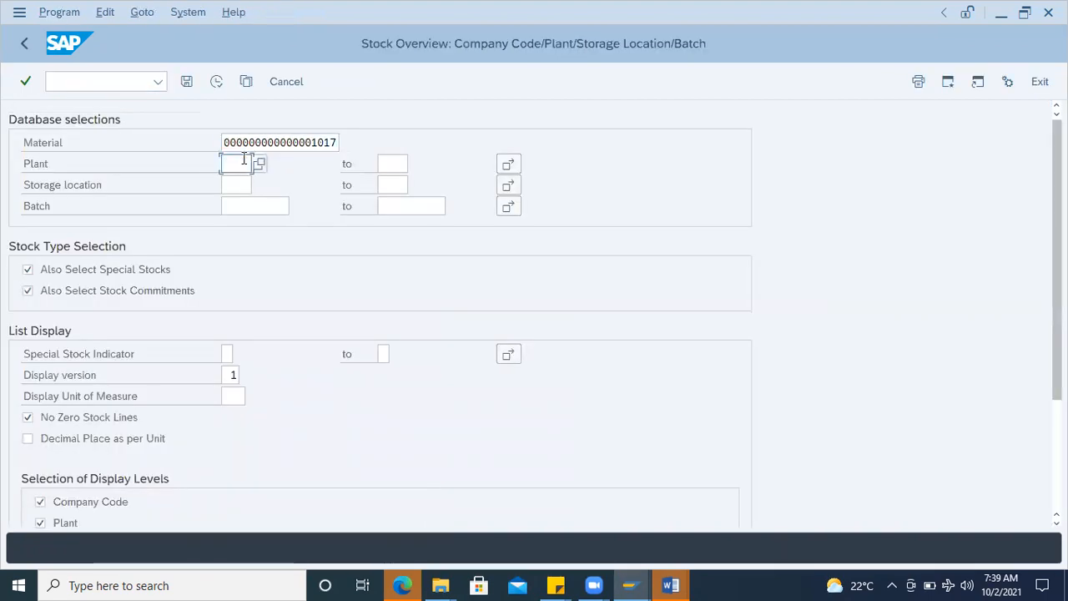
pyautogui.click(214, 84)
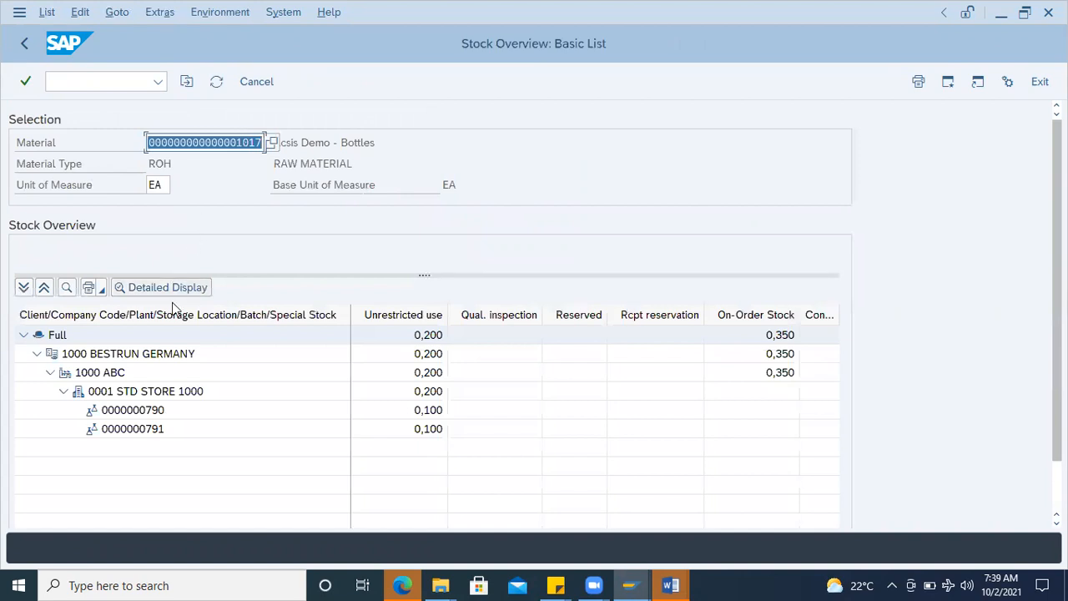
pyautogui.click(158, 393)
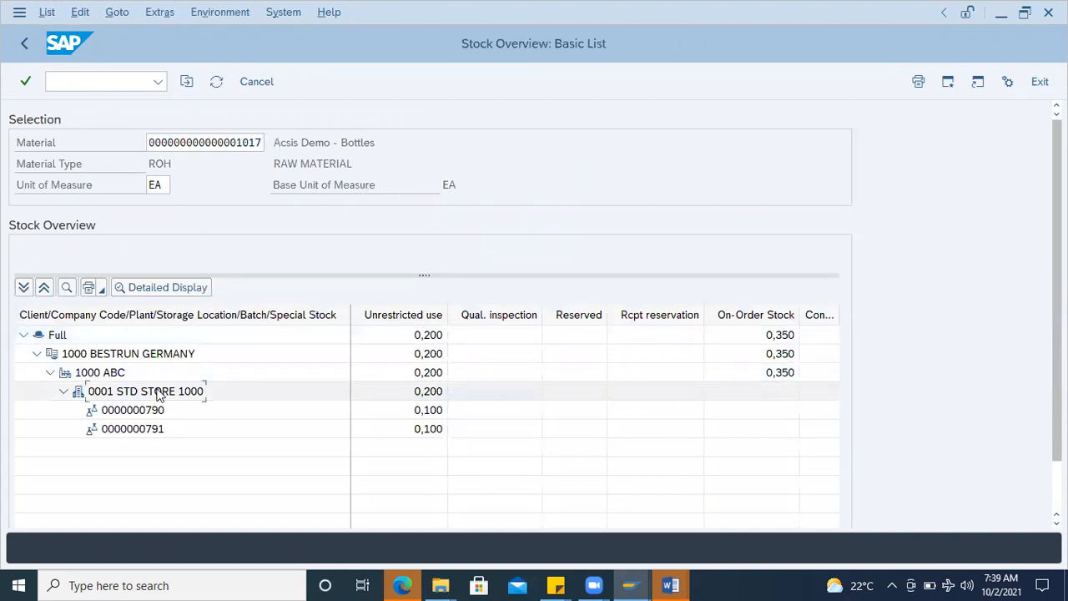
pyautogui.click(131, 375)
pyautogui.click(140, 390)
pyautogui.click(415, 392)
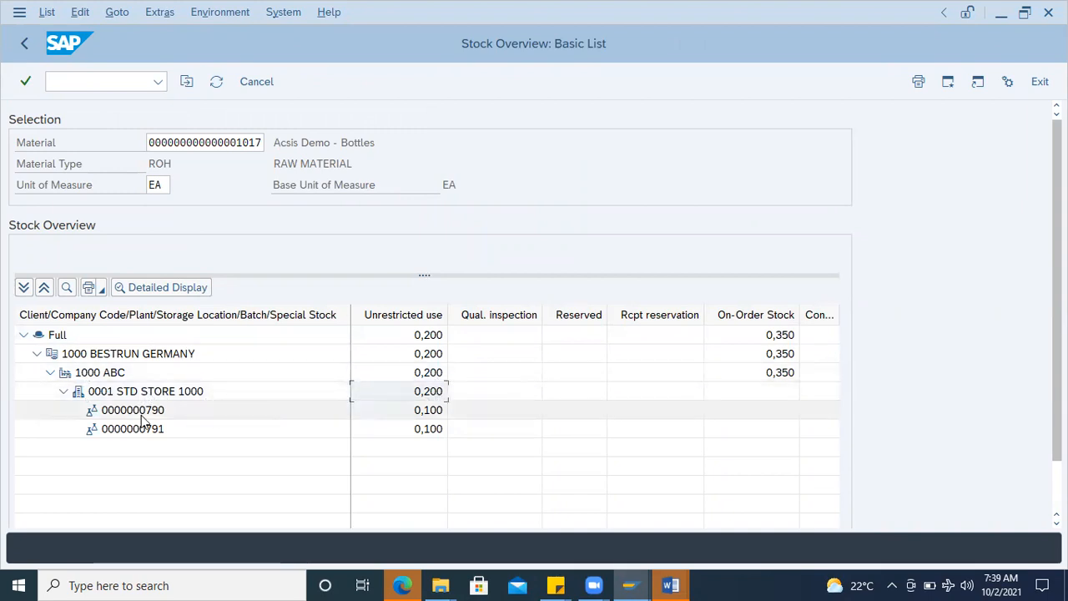
pyautogui.moveTo(448, 309); pyautogui.dragTo(514, 304)
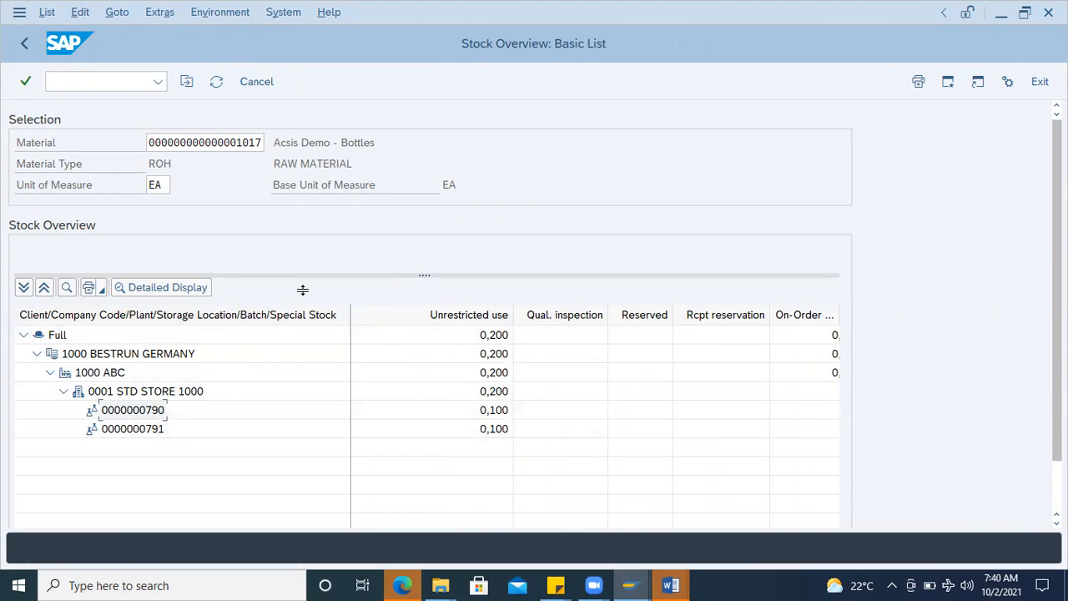
pyautogui.click(149, 430)
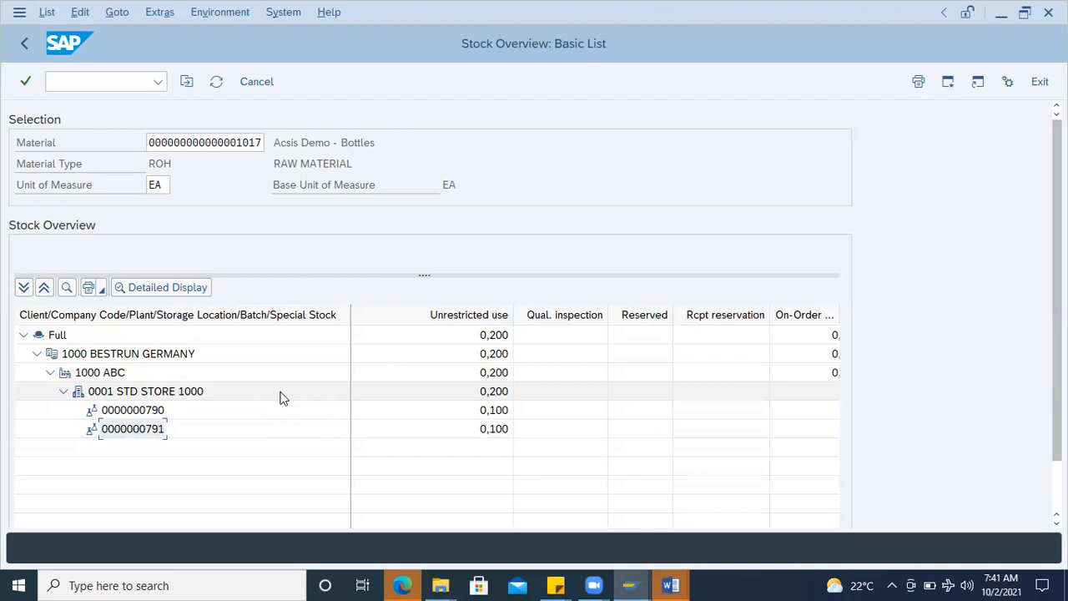
pyautogui.click(193, 412)
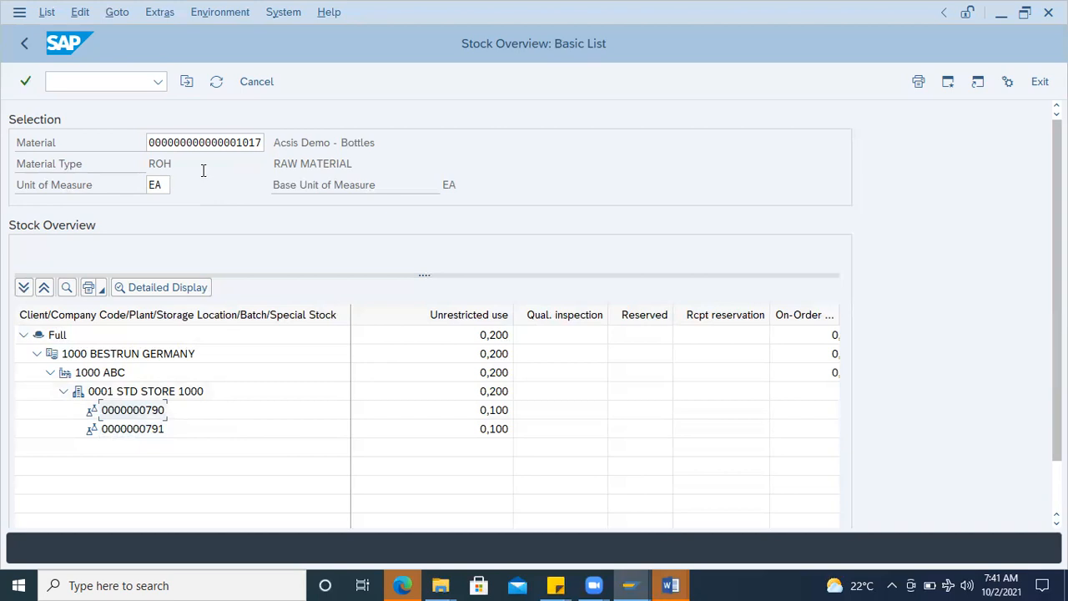
pyautogui.click(152, 143)
# Step: Start transaction ME21N in the stock overview session and begin a new blank standard purchase order
pyautogui.click(104, 81)
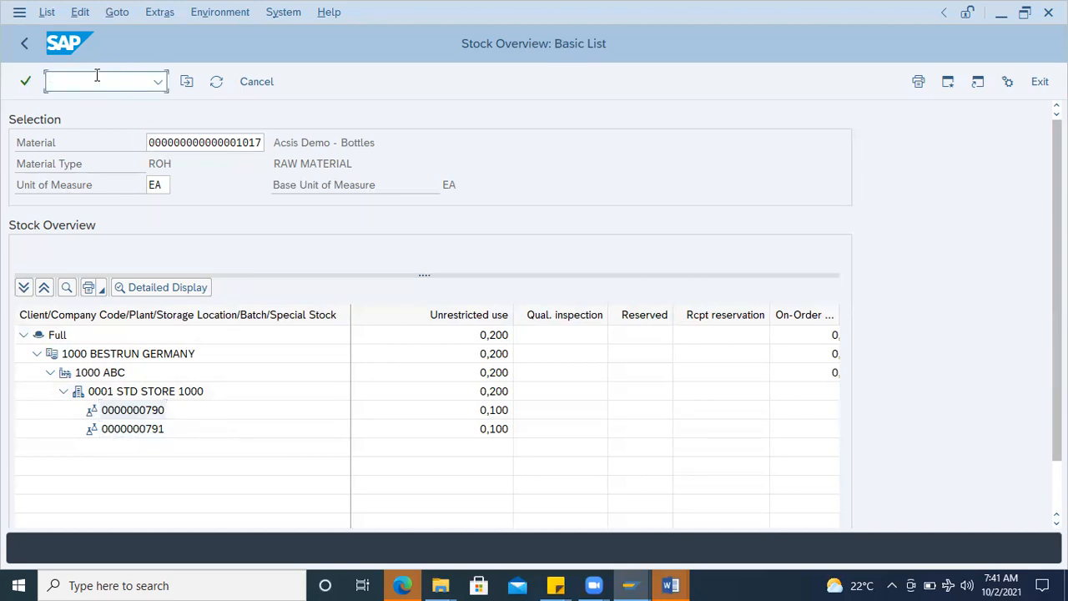
pyautogui.write('/nme21n')
pyautogui.press('Return')
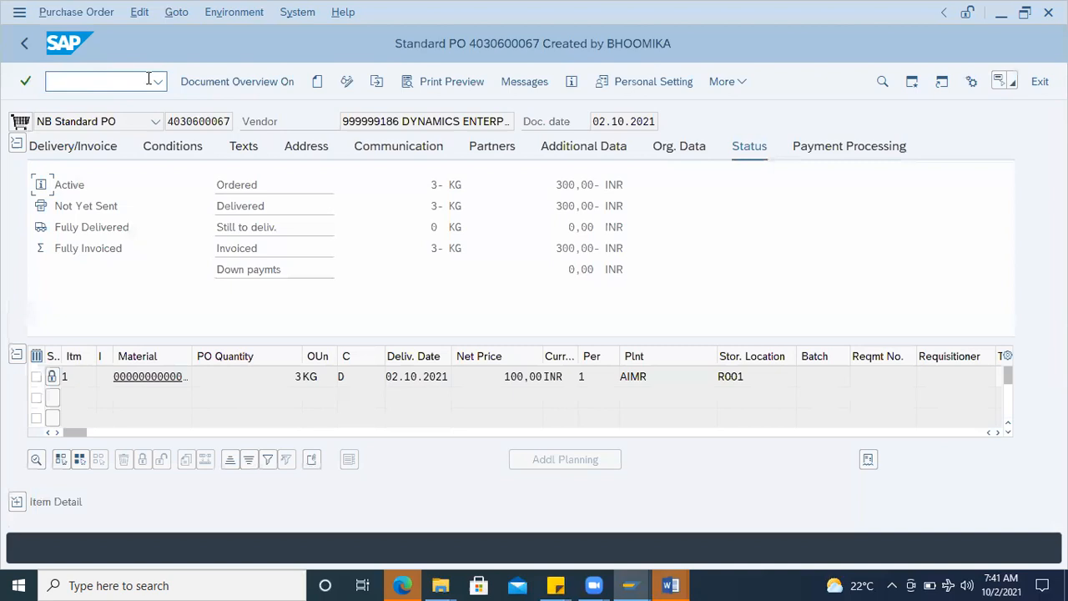
pyautogui.click(317, 81)
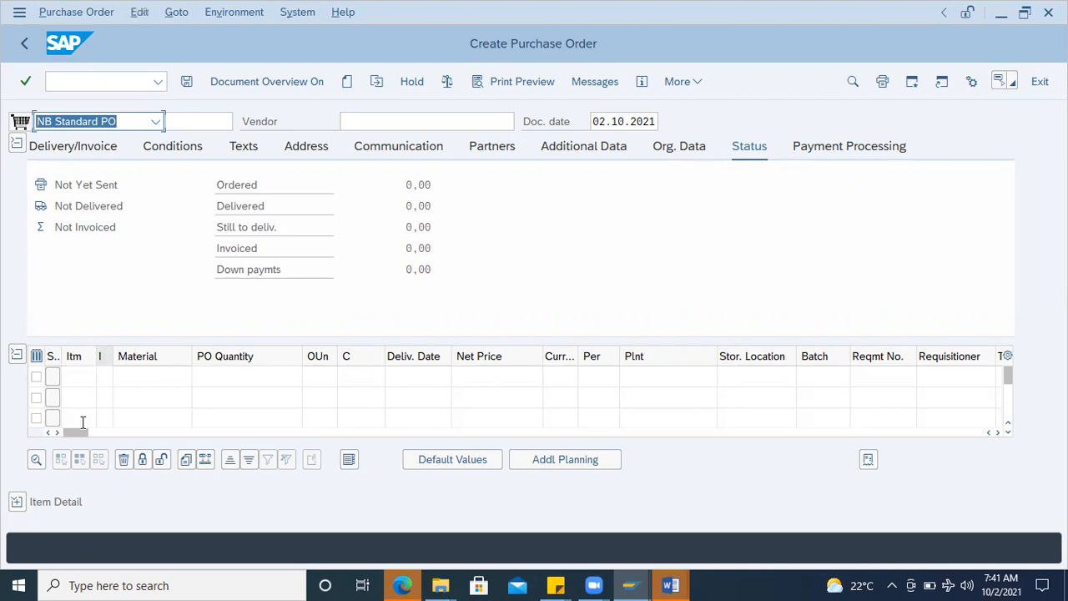
# Step: Enter the batch material's purchase order number from the notes as the reference purchasing document in the first item row
pyautogui.moveTo(78, 435); pyautogui.dragTo(435, 446)
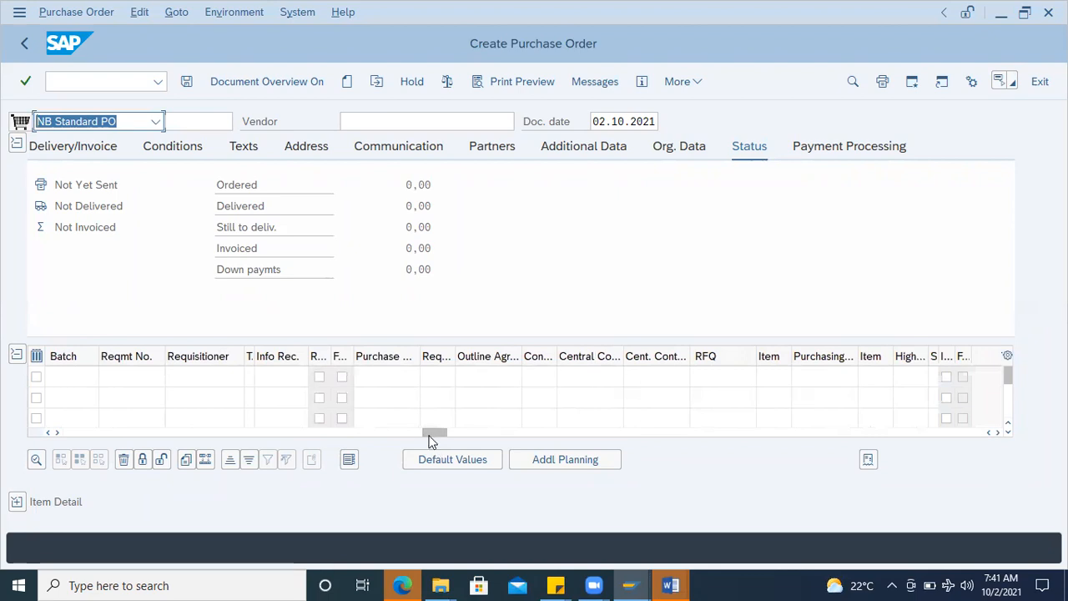
pyautogui.moveTo(442, 433); pyautogui.dragTo(543, 433)
pyautogui.click(598, 377)
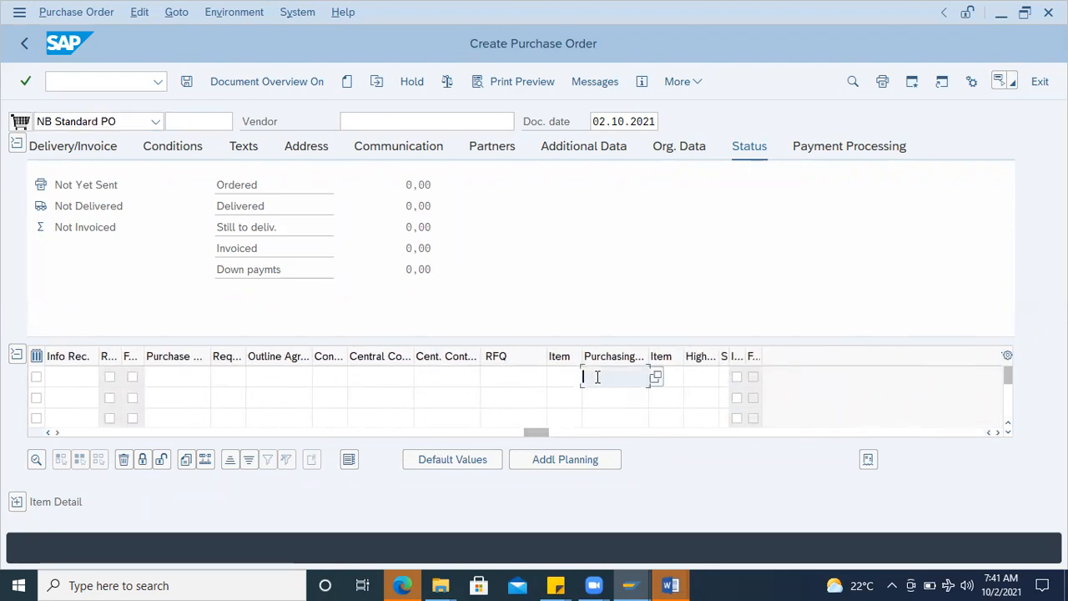
pyautogui.hotkey('ctrl', 'v')
pyautogui.press('BackSpace')
pyautogui.press('BackSpace')
pyautogui.press('BackSpace')
pyautogui.press('BackSpace')
pyautogui.press('BackSpace')
pyautogui.press('BackSpace')
pyautogui.press('BackSpace')
pyautogui.press('BackSpace')
pyautogui.press('BackSpace')
pyautogui.press('BackSpace')
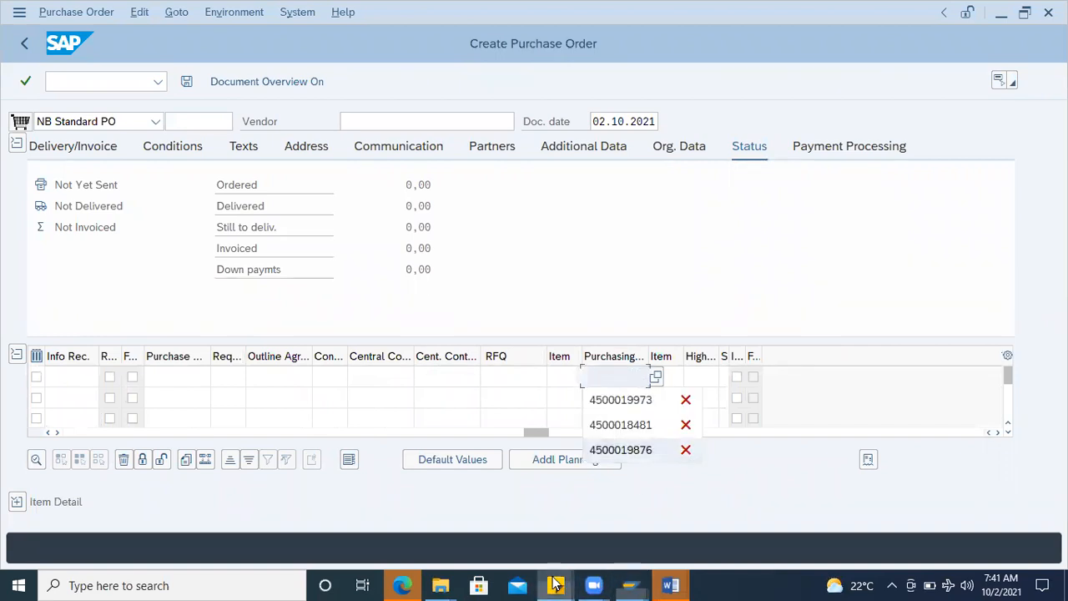
pyautogui.moveTo(555, 584)
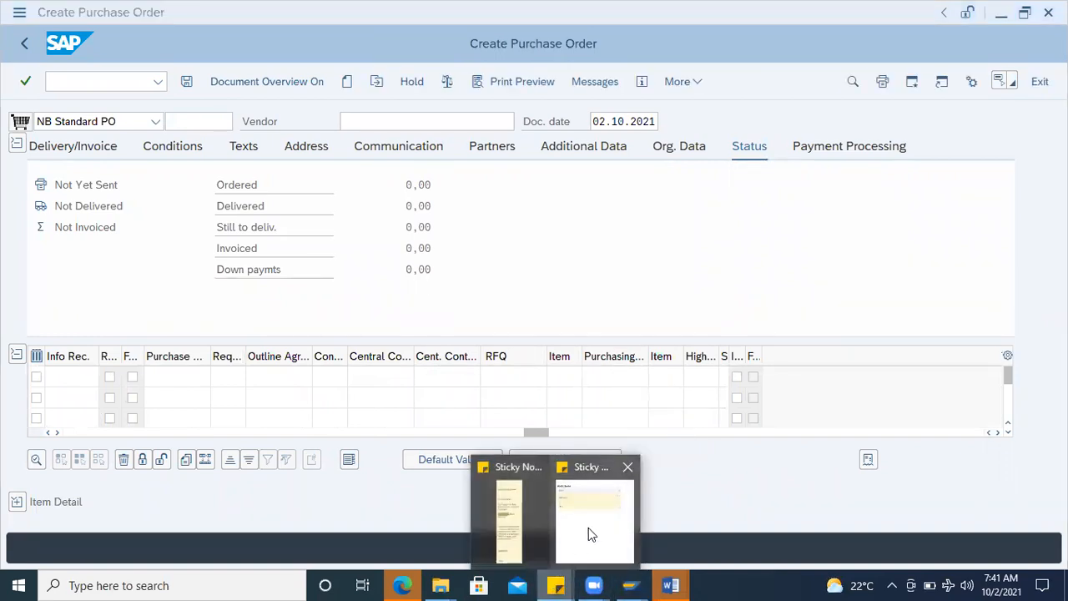
pyautogui.click(518, 525)
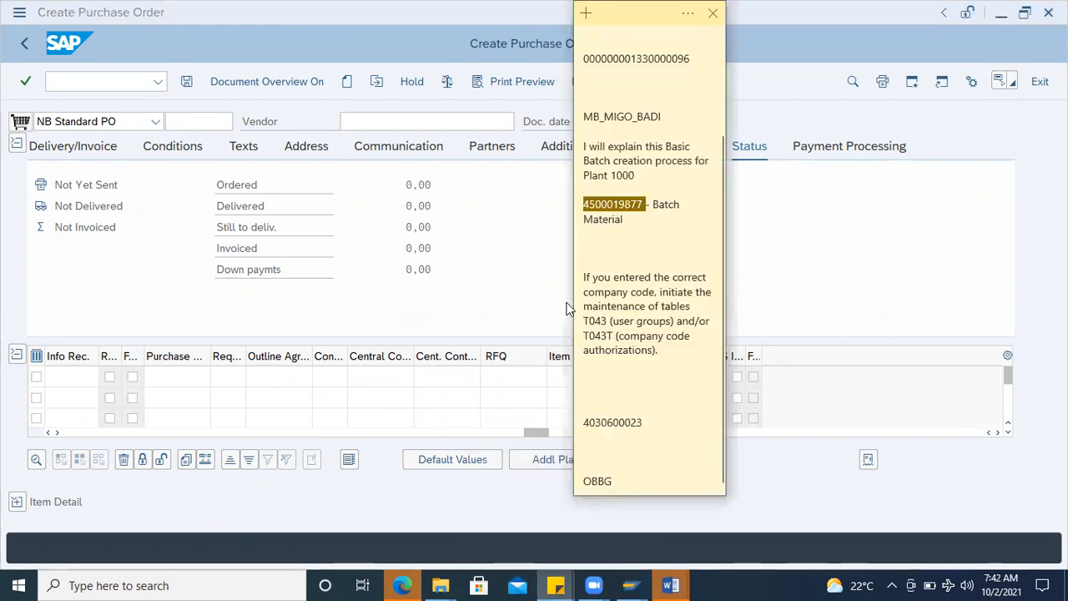
pyautogui.click(509, 376)
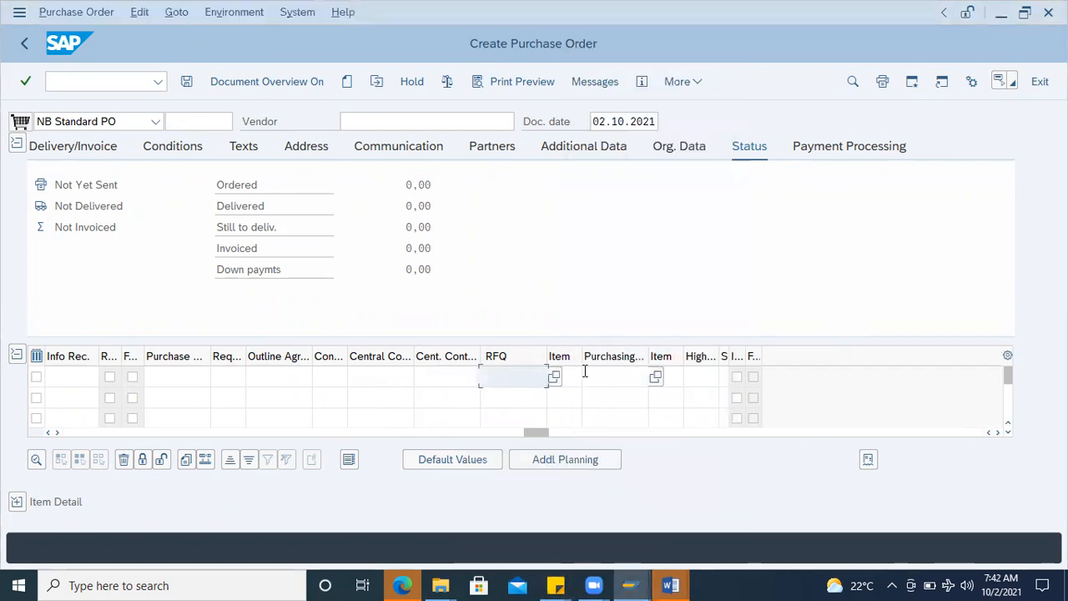
pyautogui.click(585, 374)
pyautogui.hotkey('ctrl', 'v')
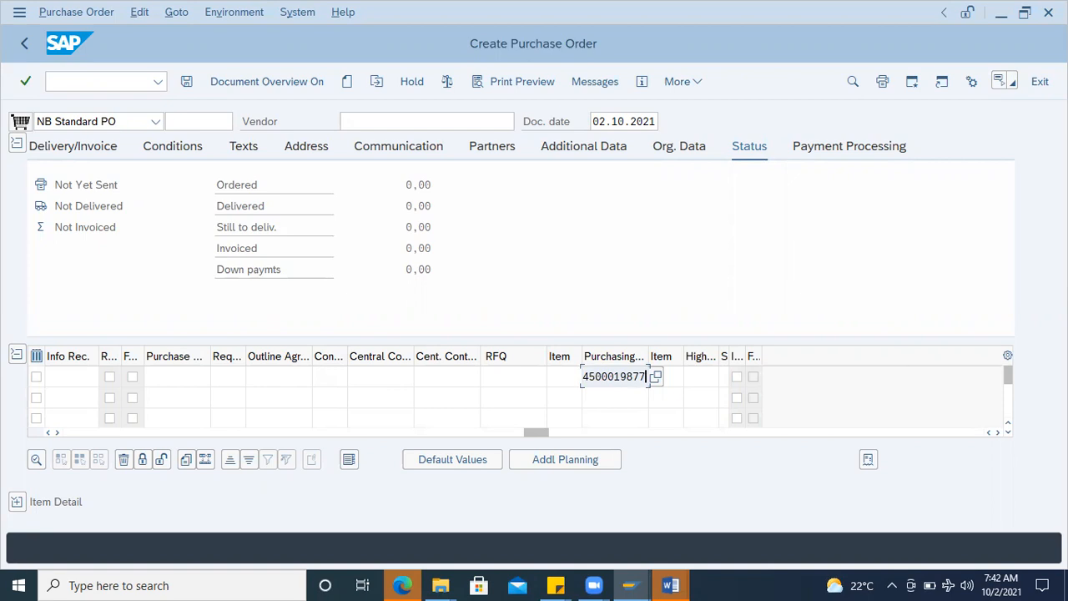
pyautogui.click(995, 582)
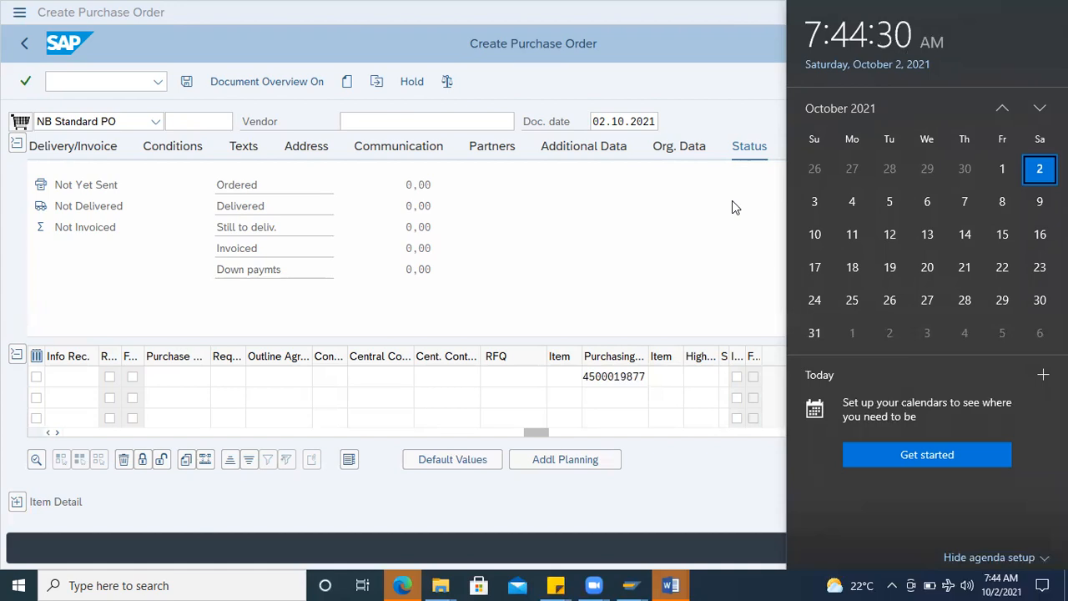
pyautogui.click(732, 200)
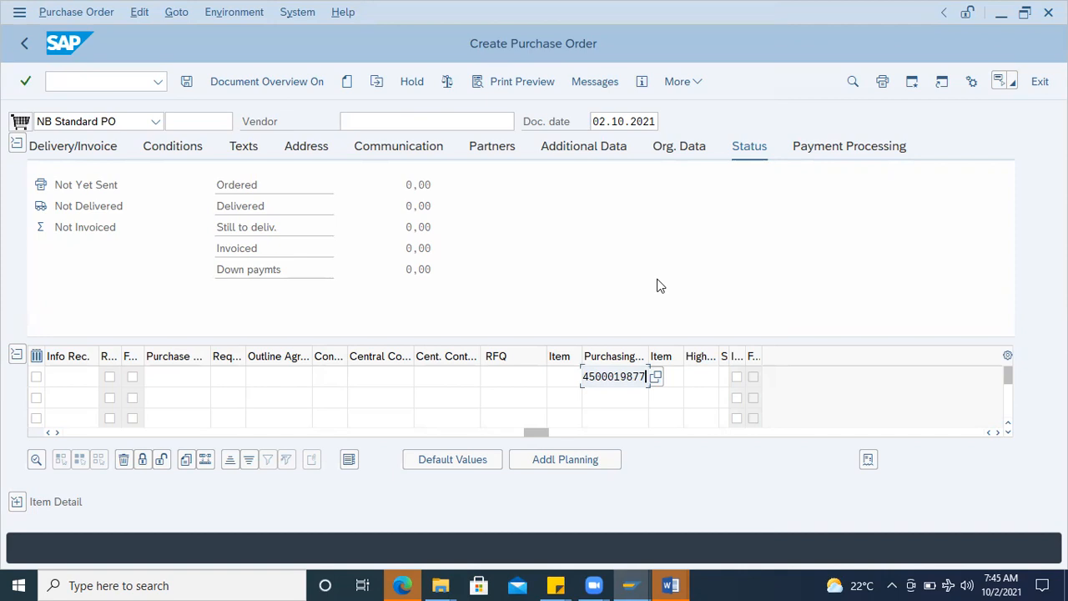
# Step: Adopt the referenced purchase order's data into the new order and set item 1's storage location to 0001
pyautogui.press('Return')
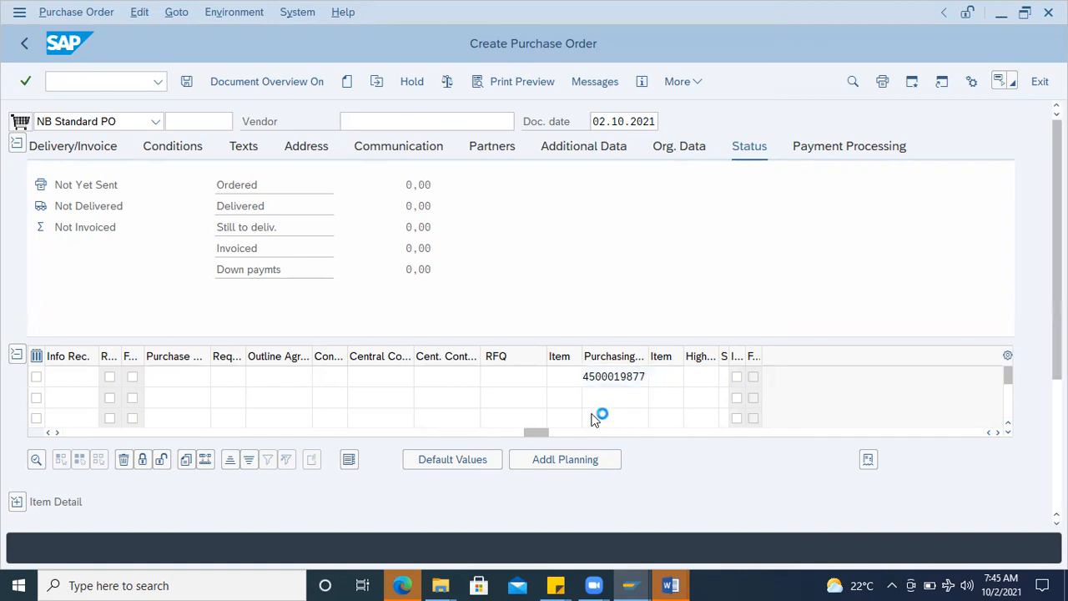
pyautogui.moveTo(381, 431); pyautogui.dragTo(219, 442)
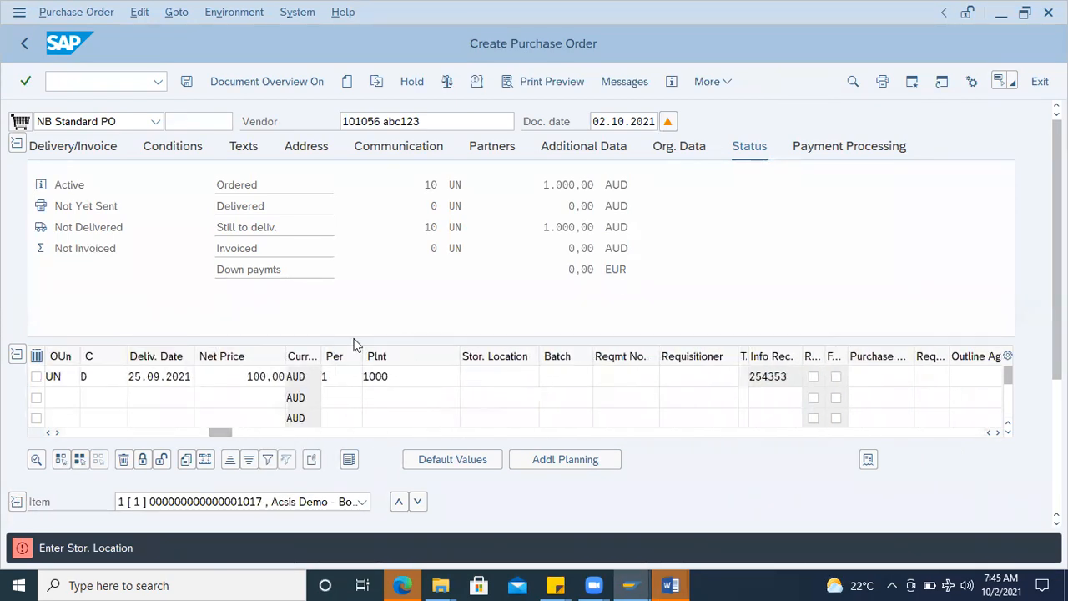
pyautogui.doubleClick(152, 138)
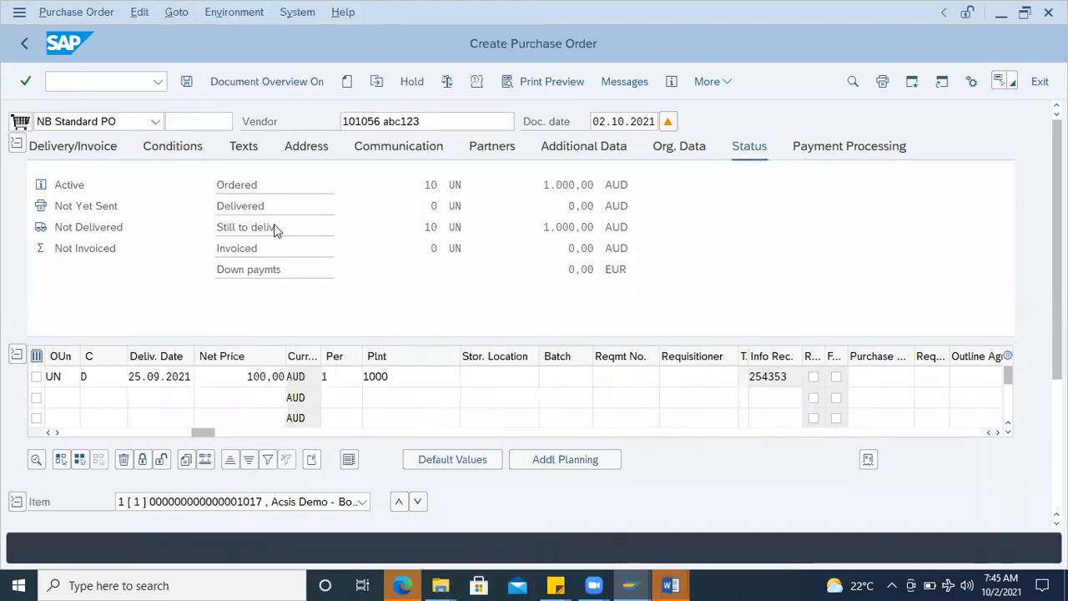
pyautogui.moveTo(205, 432); pyautogui.dragTo(3, 428)
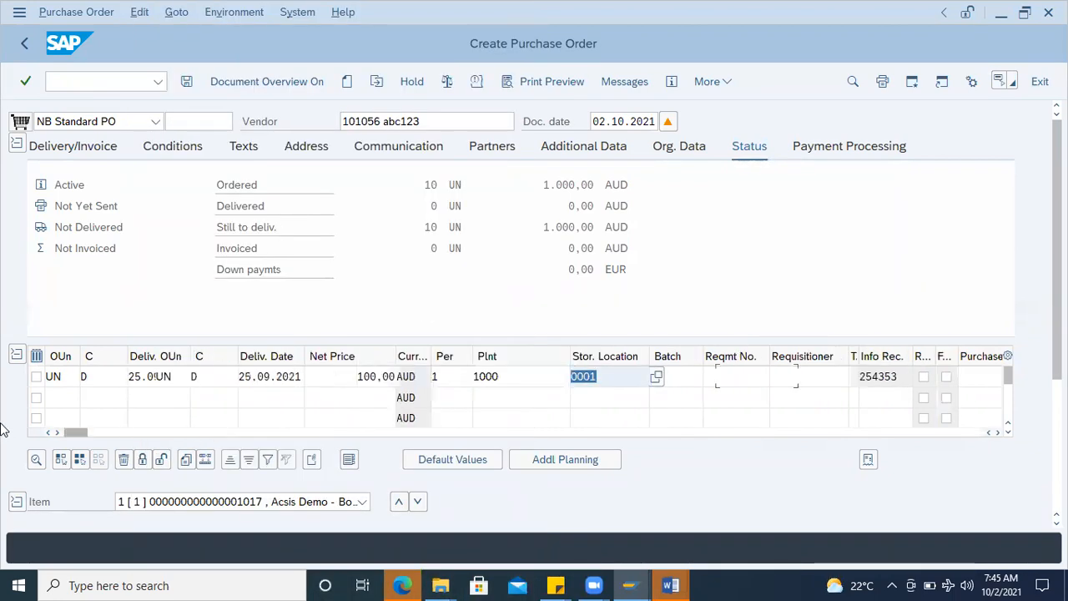
# Step: Set item 1's PO quantity to 50, and check and save the purchase order
pyautogui.moveTo(270, 372); pyautogui.dragTo(332, 388)
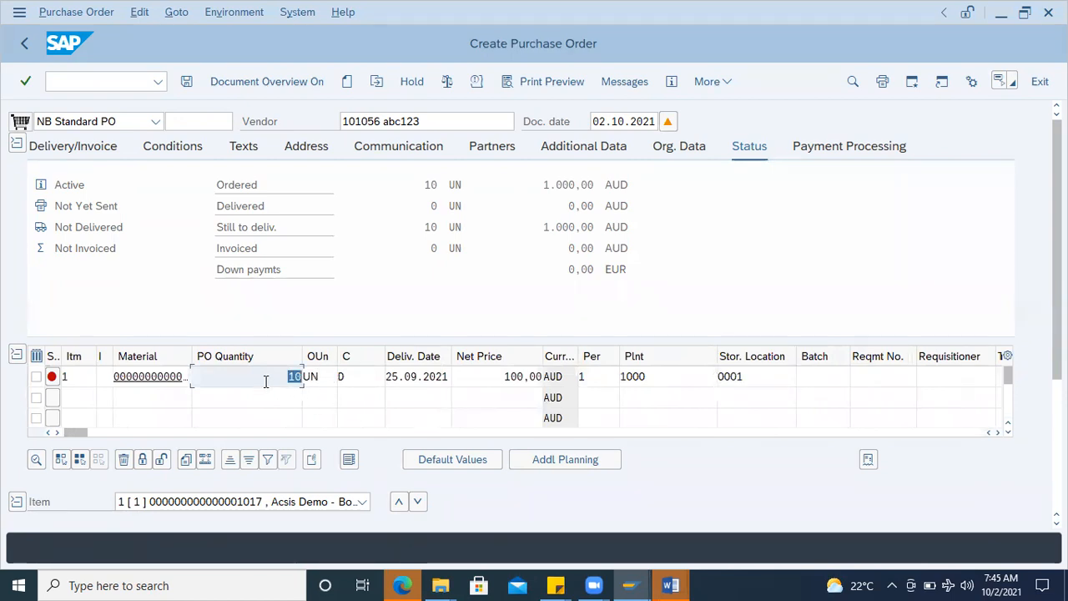
pyautogui.write('50')
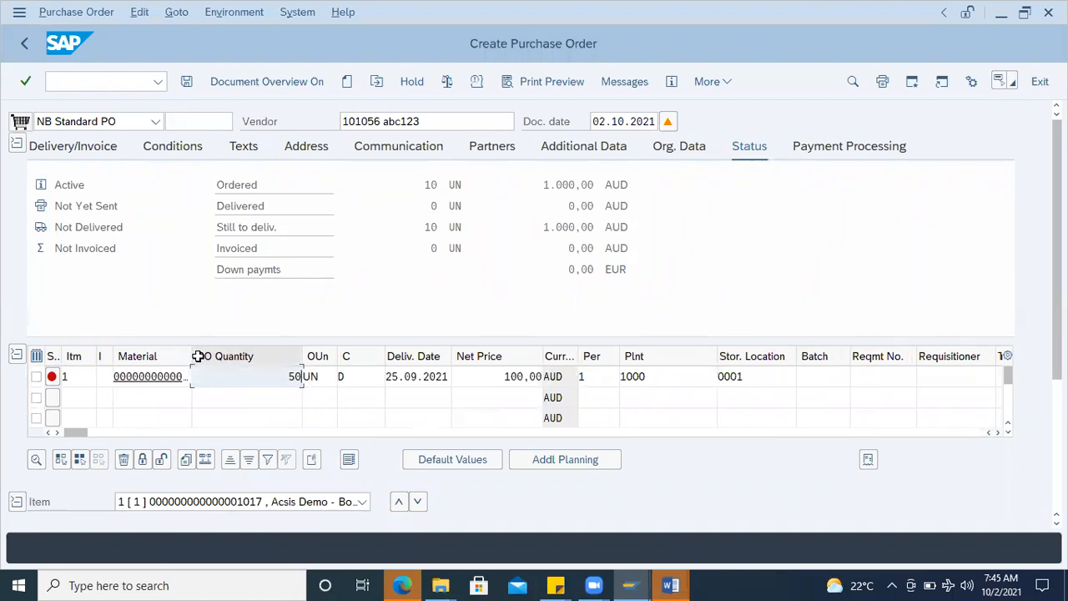
pyautogui.moveTo(191, 356); pyautogui.dragTo(236, 356)
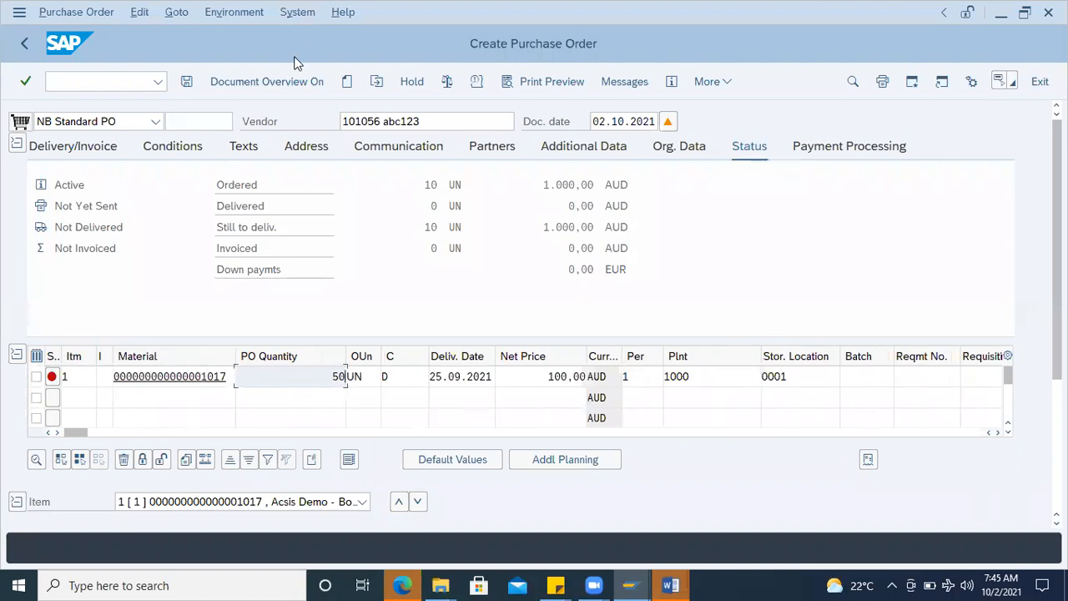
pyautogui.click(447, 81)
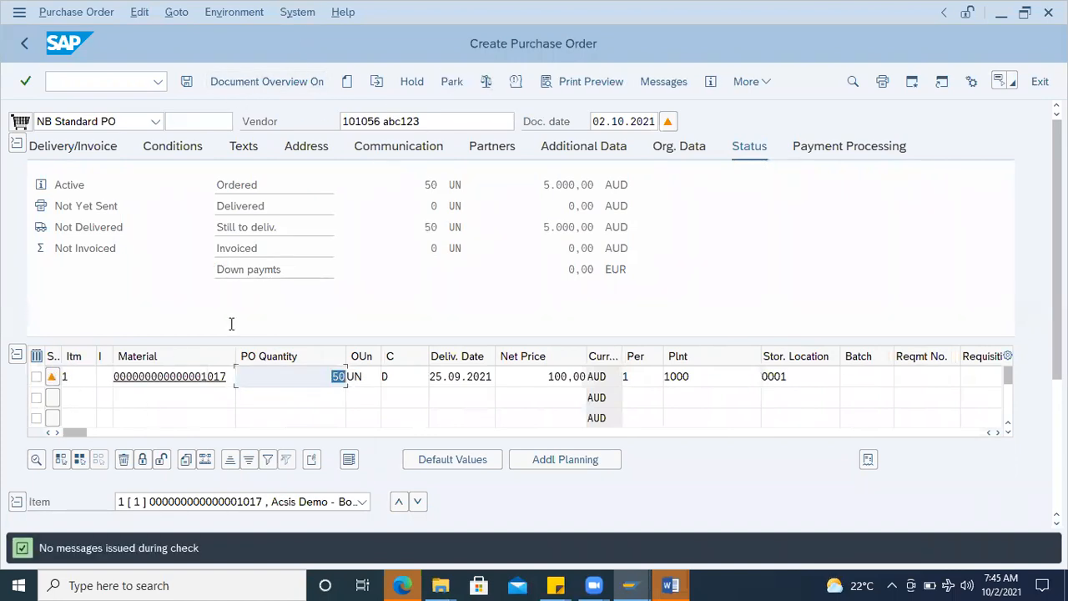
pyautogui.click(187, 82)
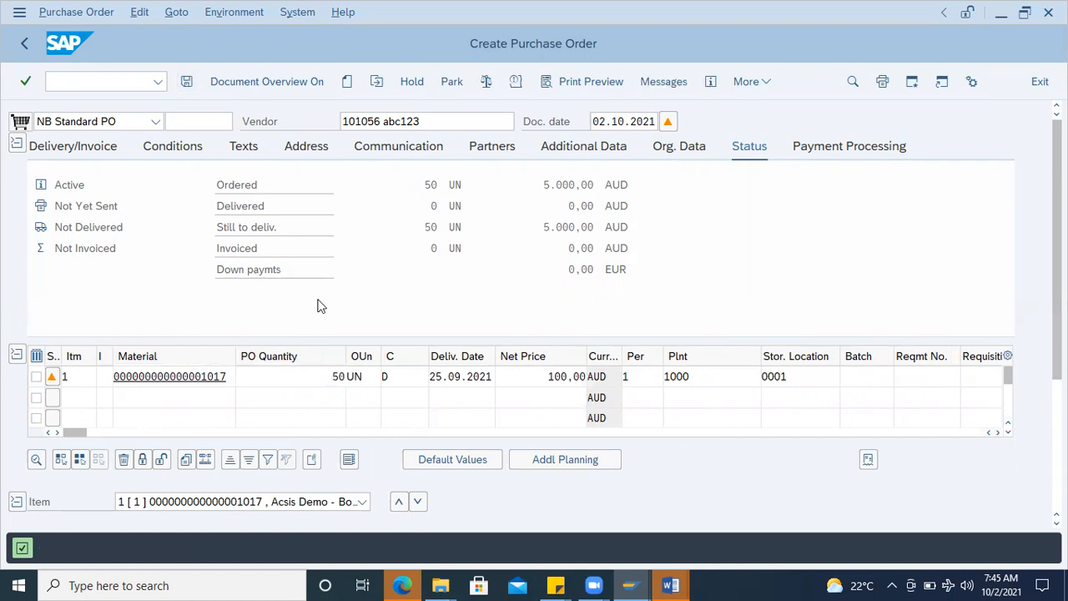
# Step: Copy the purchase order creation message from its detail window and paste it under the reference number in the Word notes (Document2)
pyautogui.doubleClick(259, 547)
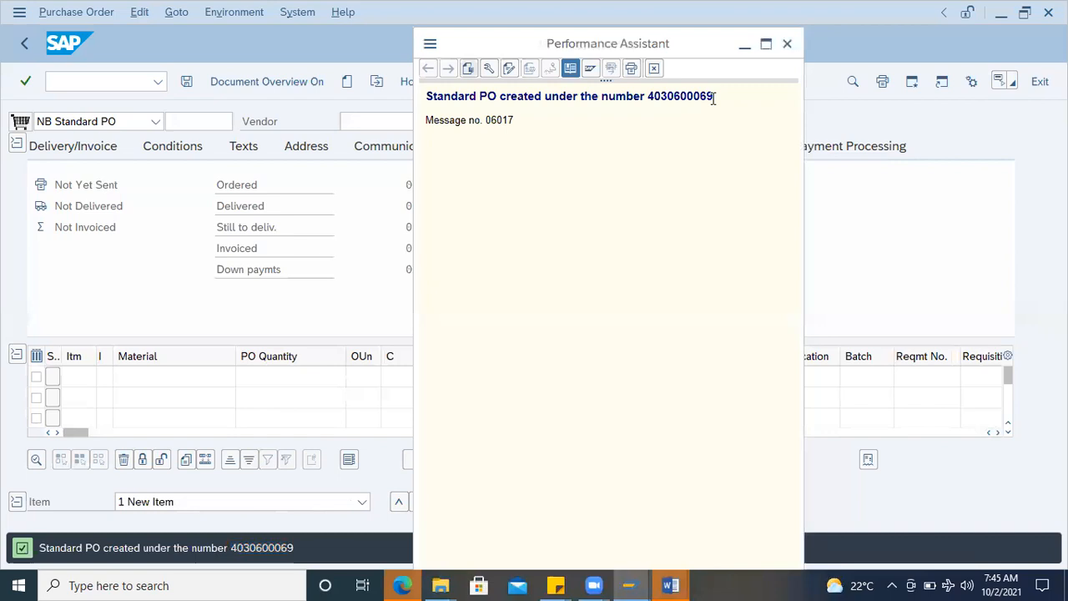
pyautogui.moveTo(713, 99); pyautogui.dragTo(411, 83)
pyautogui.hotkey('ctrl', 'c')
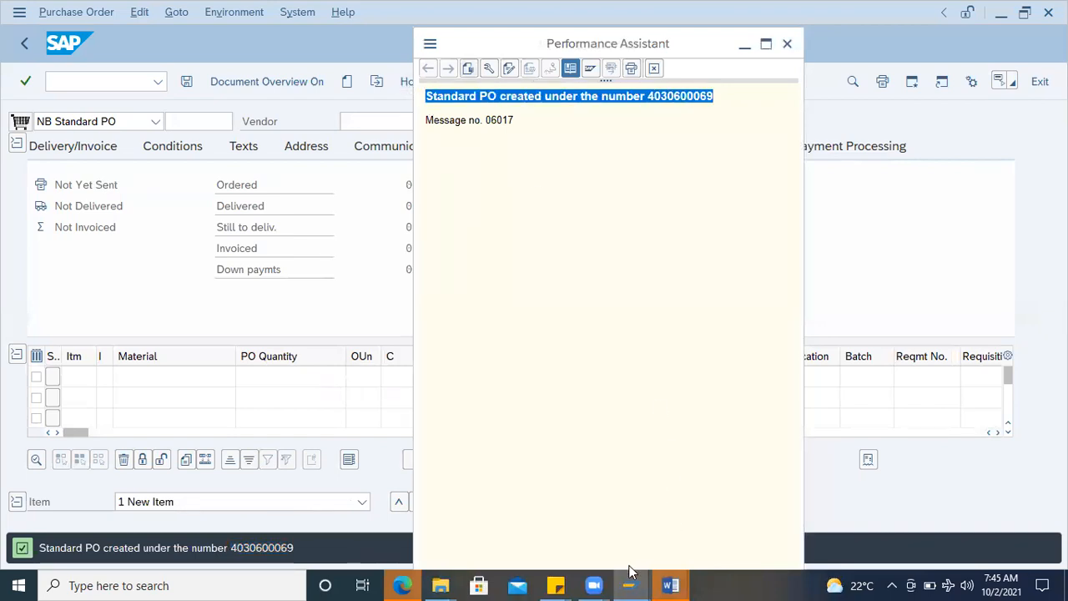
pyautogui.click(671, 585)
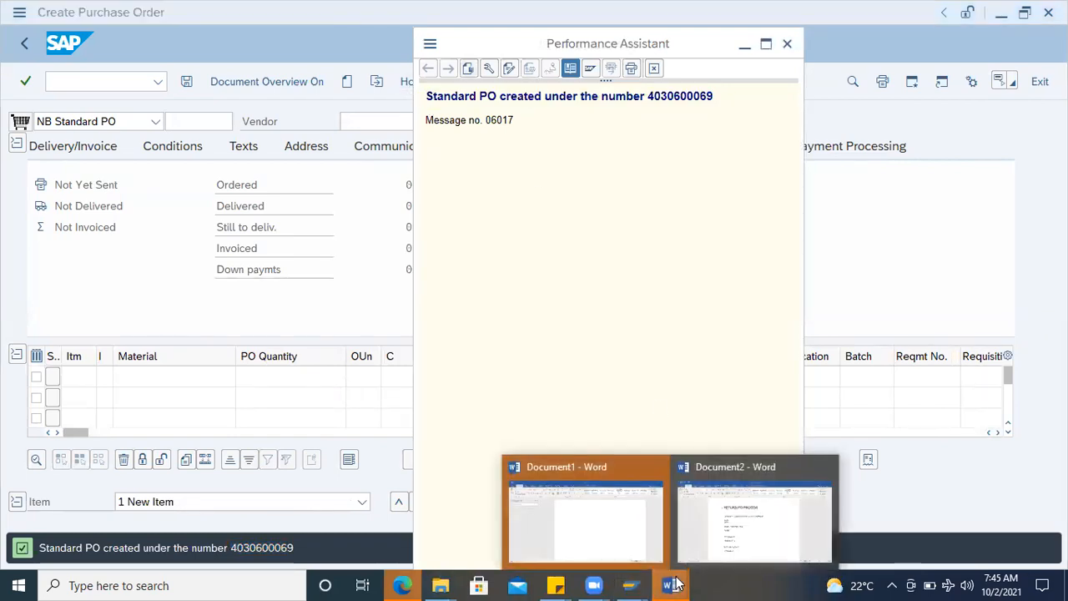
pyautogui.click(755, 554)
pyautogui.scroll(-3, 451, 463)
pyautogui.click(417, 380)
pyautogui.press('Return')
pyautogui.hotkey('ctrl', 'v')
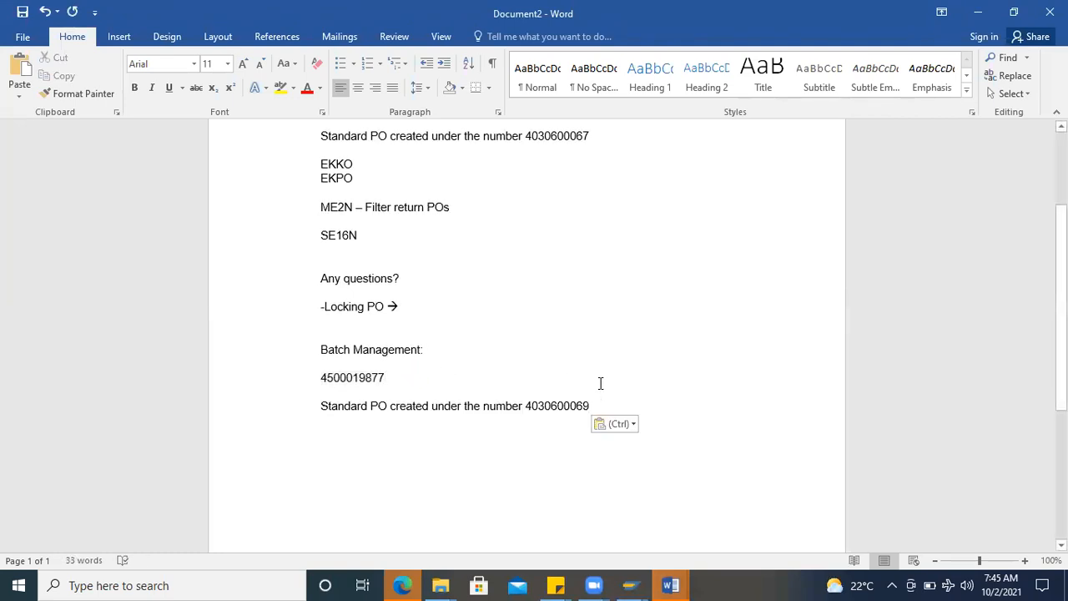
# Step: Add the quantity 100 after the pasted order message and list the batch quantities 50, 30 and 20 on separate lines below
pyautogui.write('- 100')
pyautogui.press('Return')
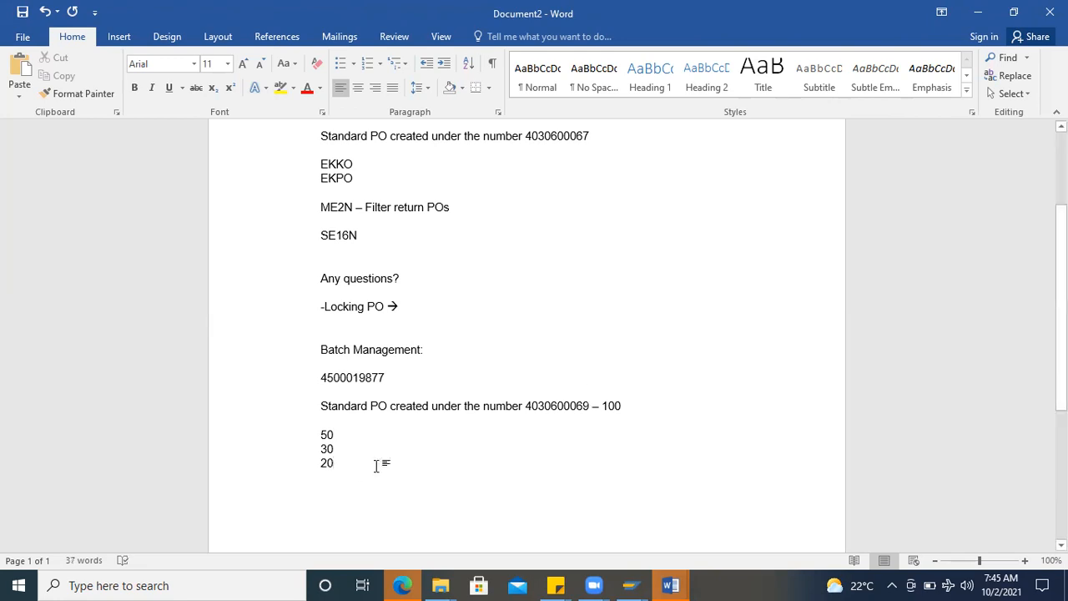
pyautogui.moveTo(348, 467); pyautogui.dragTo(312, 429)
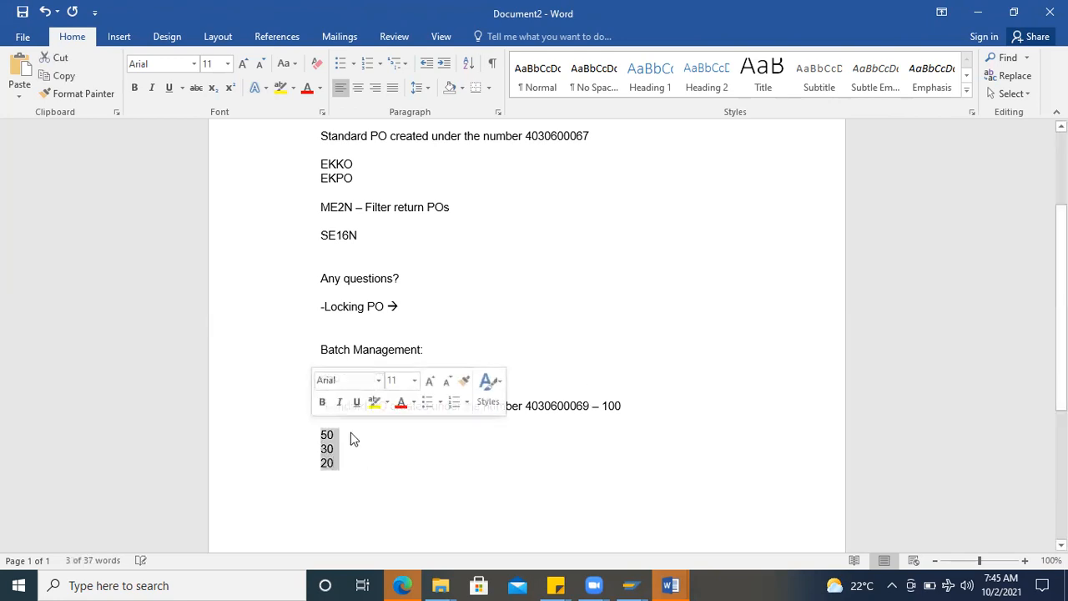
pyautogui.click(345, 434)
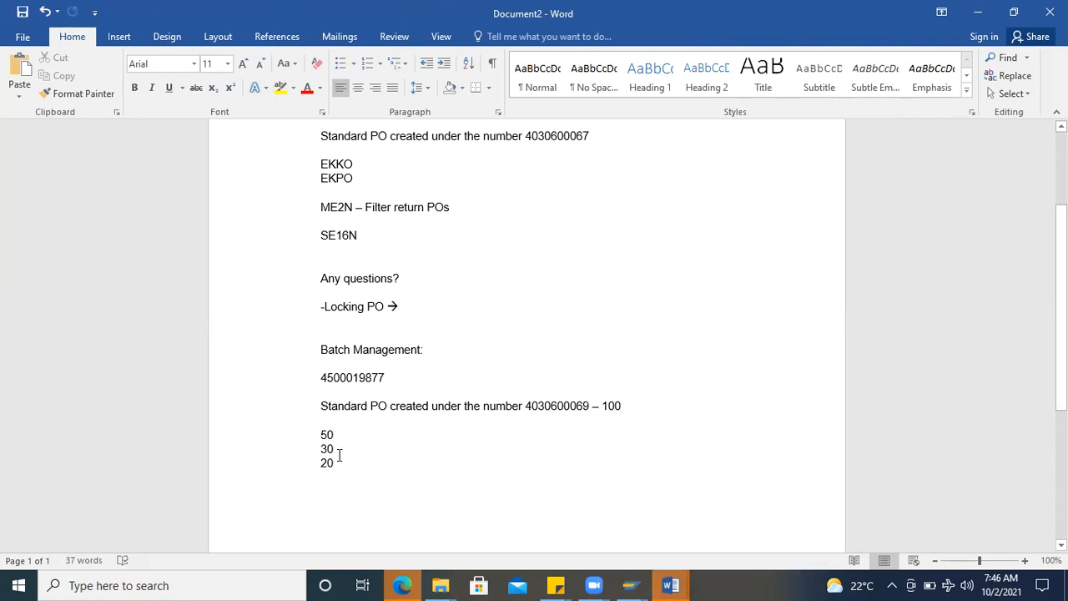
pyautogui.press('Return')
pyautogui.press('Return')
# Step: Switch back to SAP and display the stock overview of the batch material with transaction MMBE
pyautogui.hotkey('alt', 'Tab')
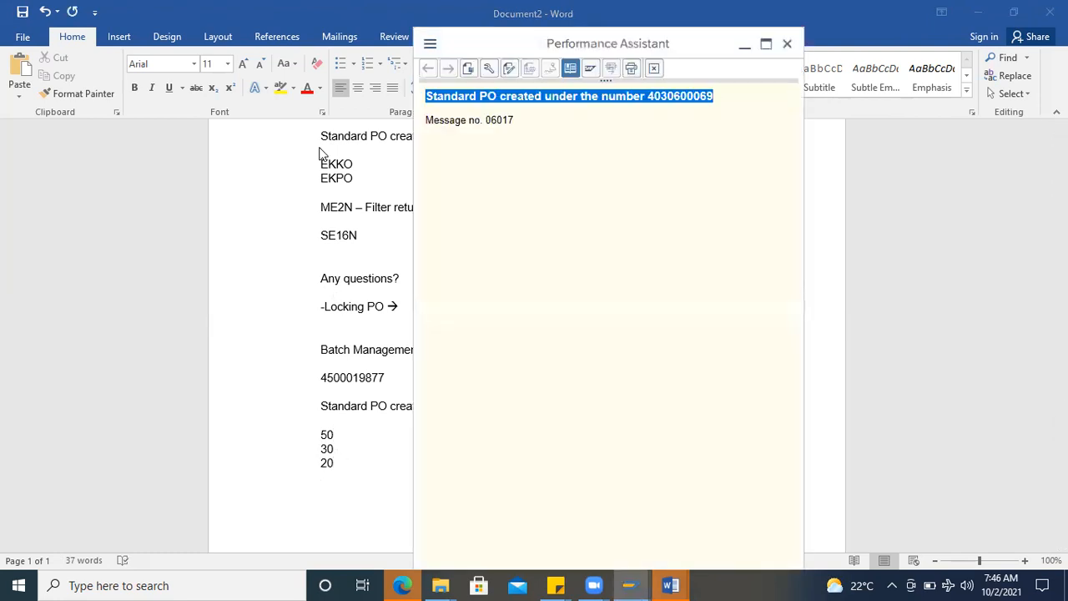
pyautogui.hotkey('alt', 'Tab')
pyautogui.click(105, 81)
pyautogui.write('/nmmbe')
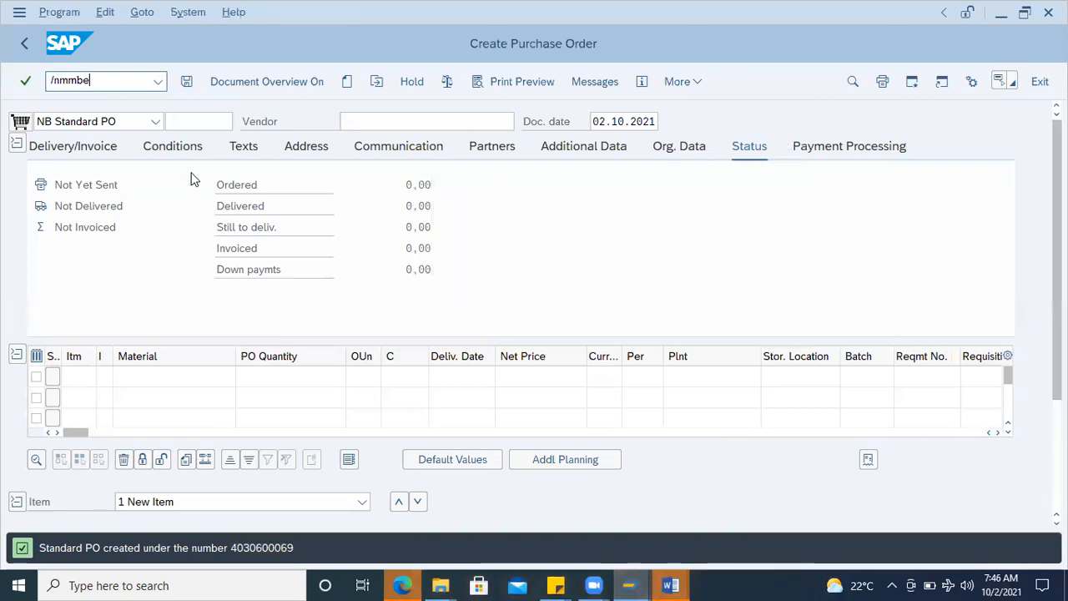
pyautogui.press('Return')
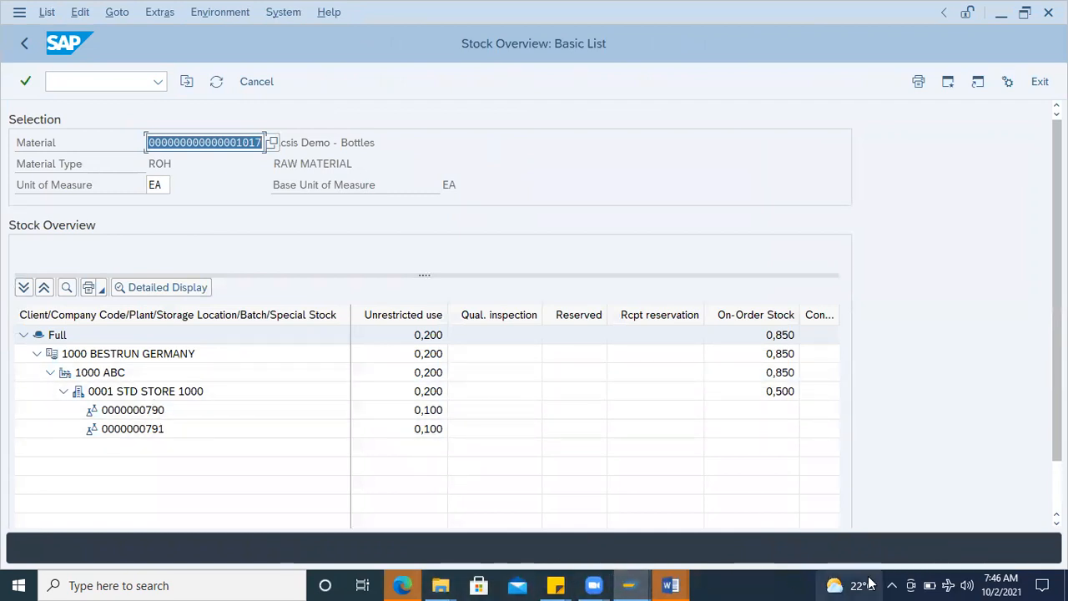
# Step: Capture the stock overview with the Snipping Tool and paste the image below the batch quantities in the Word notes
pyautogui.click(253, 584)
pyautogui.write('snipp')
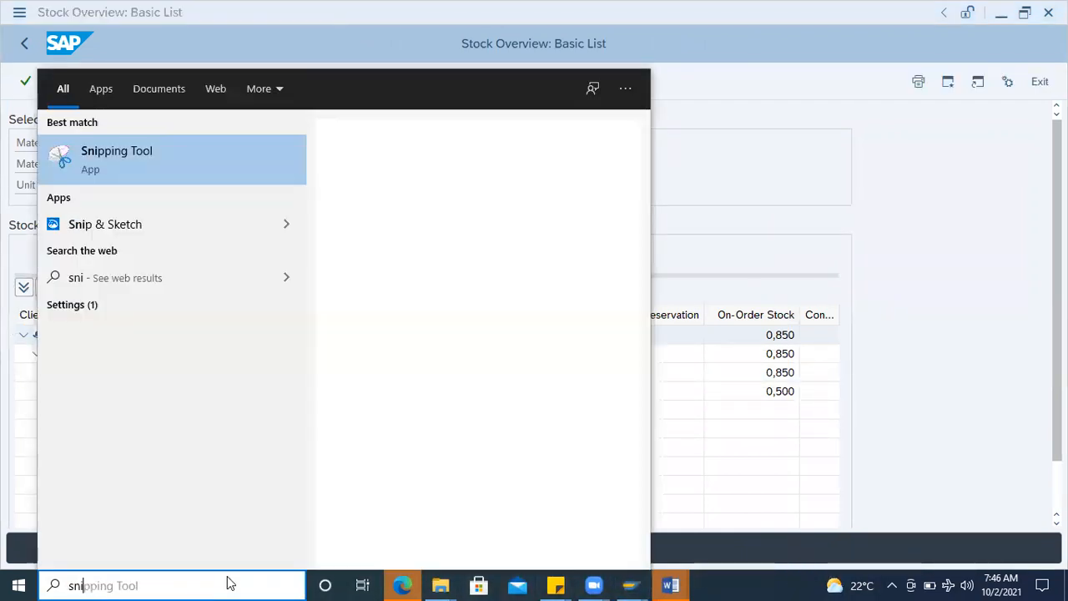
pyautogui.click(184, 166)
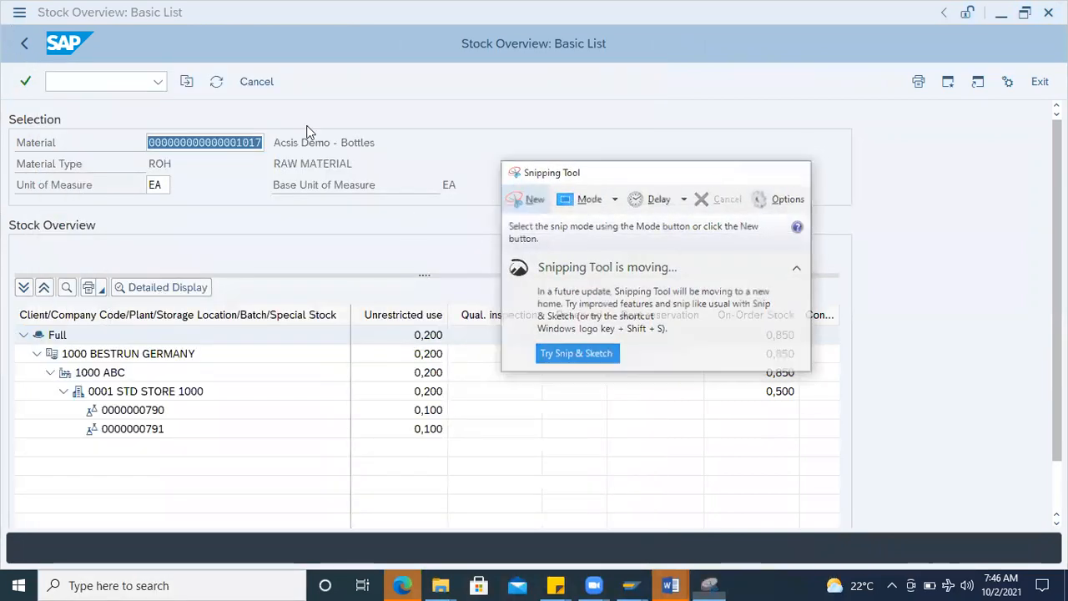
pyautogui.click(525, 198)
pyautogui.moveTo(1, 23); pyautogui.dragTo(845, 465)
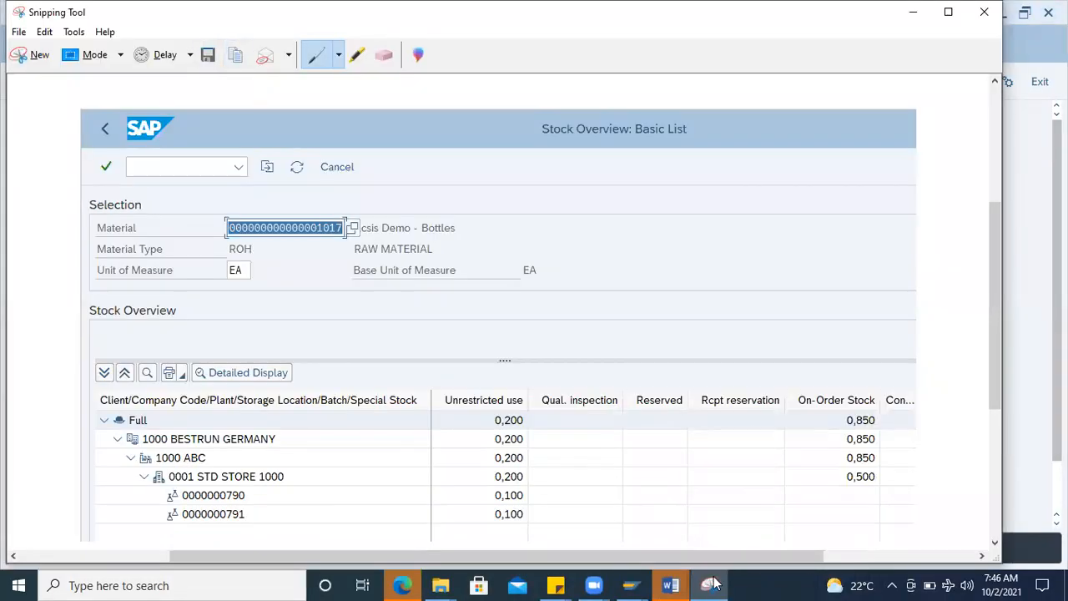
pyautogui.moveTo(686, 584)
pyautogui.click(801, 543)
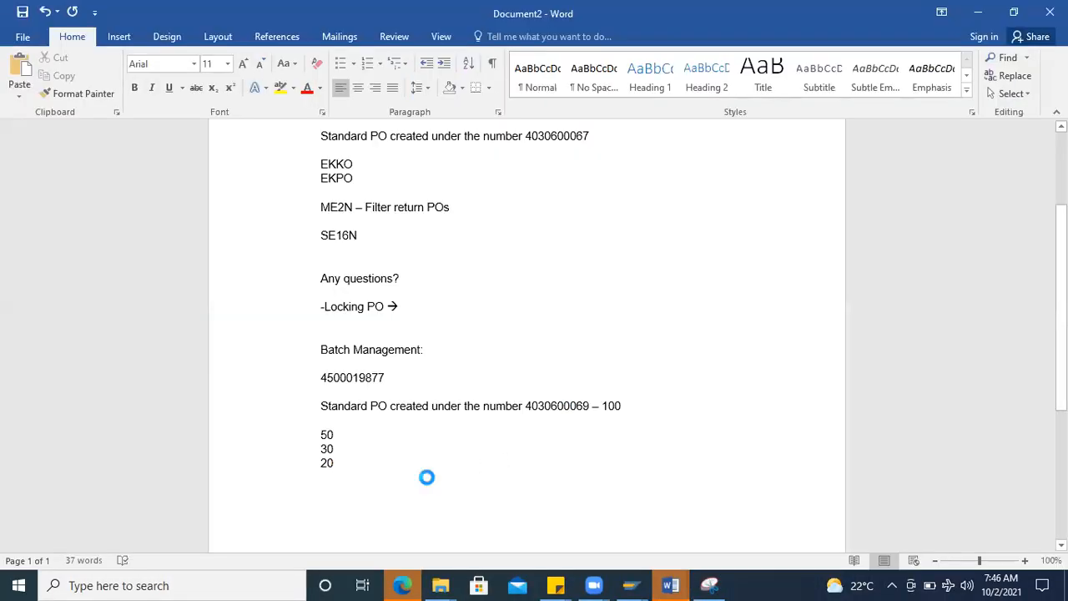
pyautogui.hotkey('ctrl', 'v')
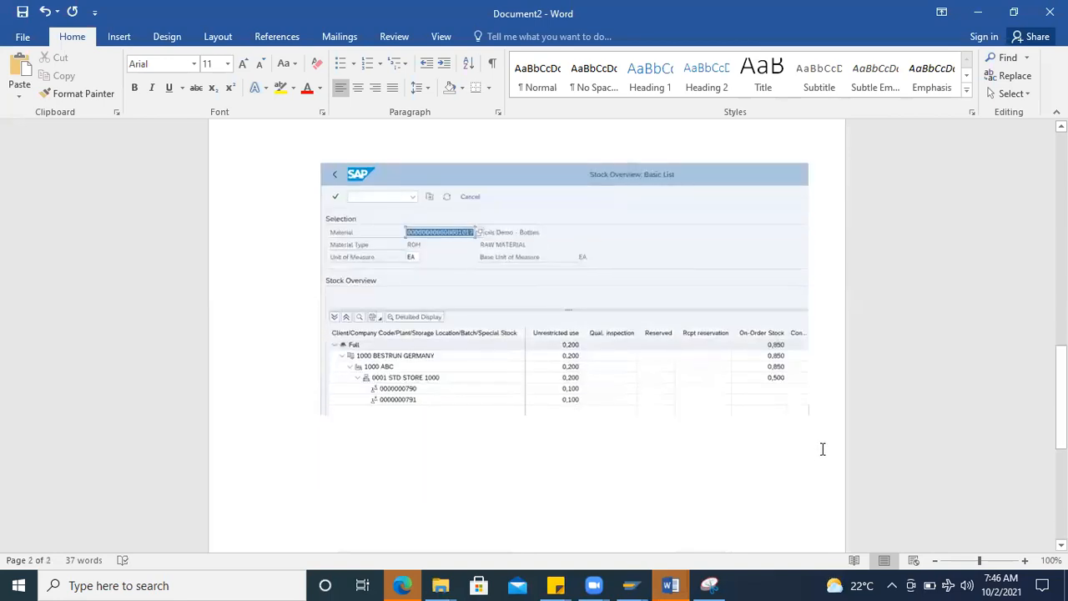
# Step: Copy the new purchase order number from the notes and paste it below the stock overview screenshot
pyautogui.scroll(10, 822, 445)
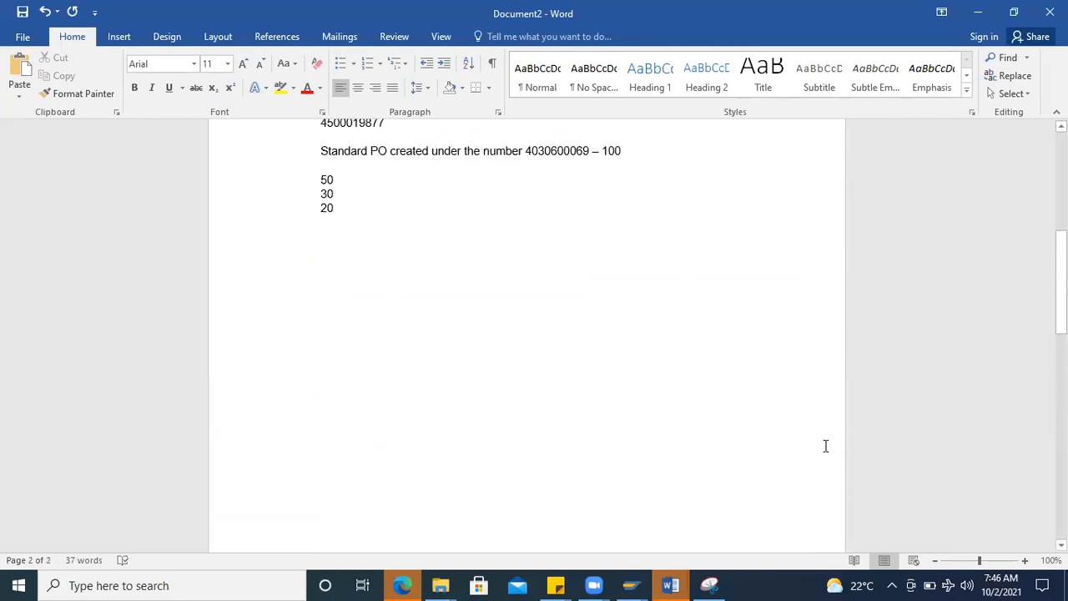
pyautogui.doubleClick(543, 274)
pyautogui.hotkey('ctrl', 'c')
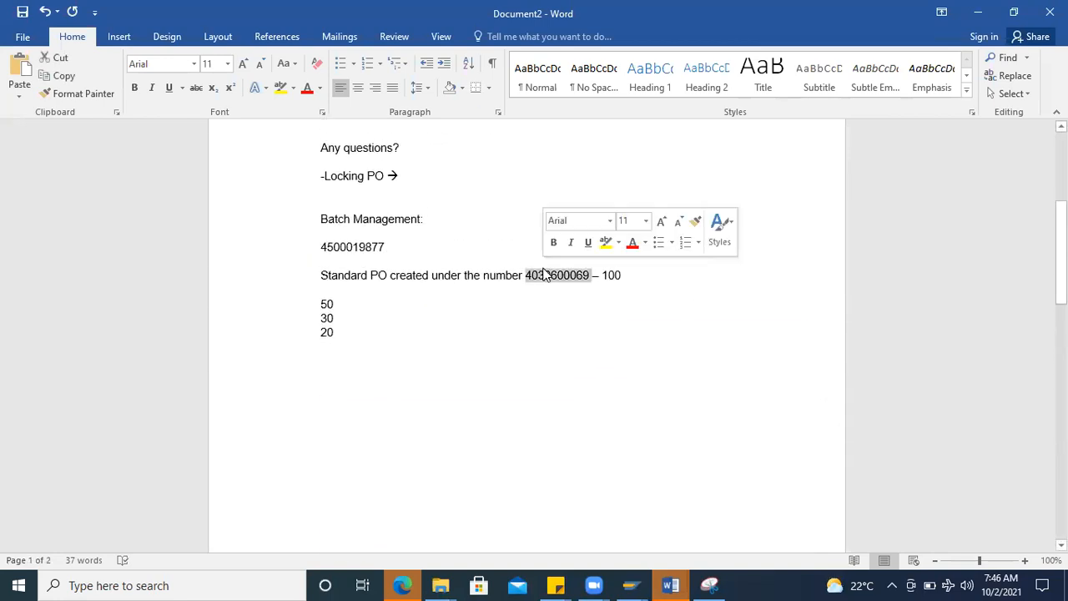
pyautogui.scroll(-10, 544, 375)
pyautogui.click(341, 364)
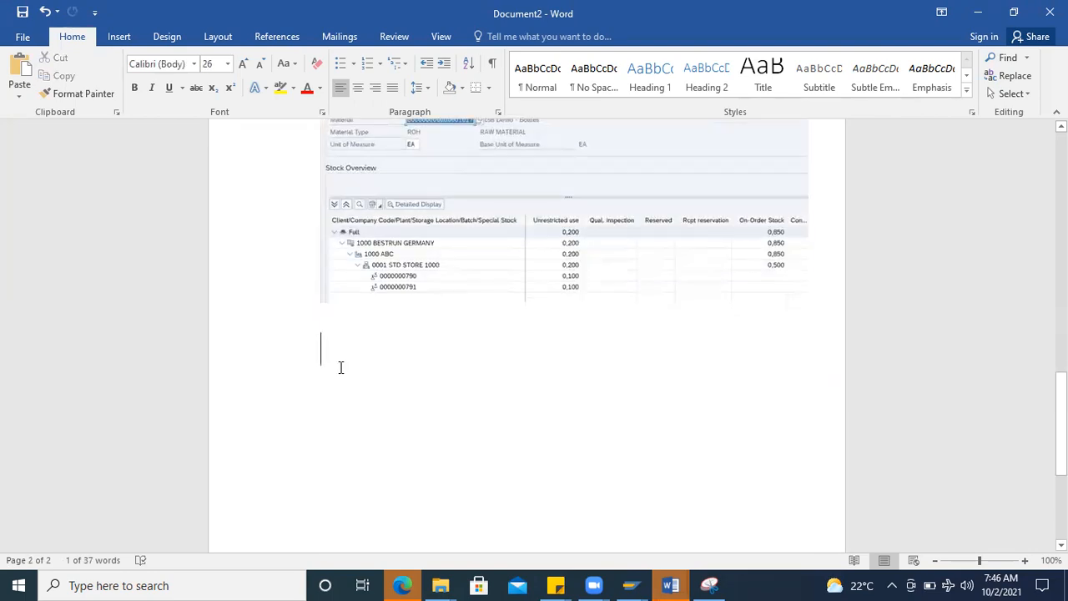
pyautogui.hotkey('ctrl', 'v')
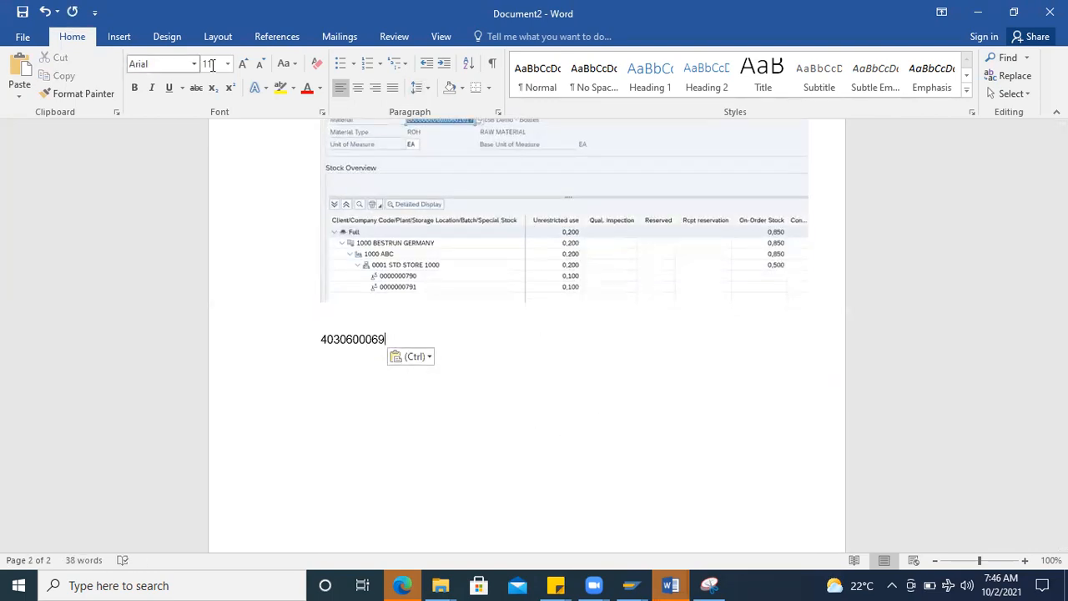
# Step: Set the font size of all text in the notes to 24
pyautogui.click(227, 64)
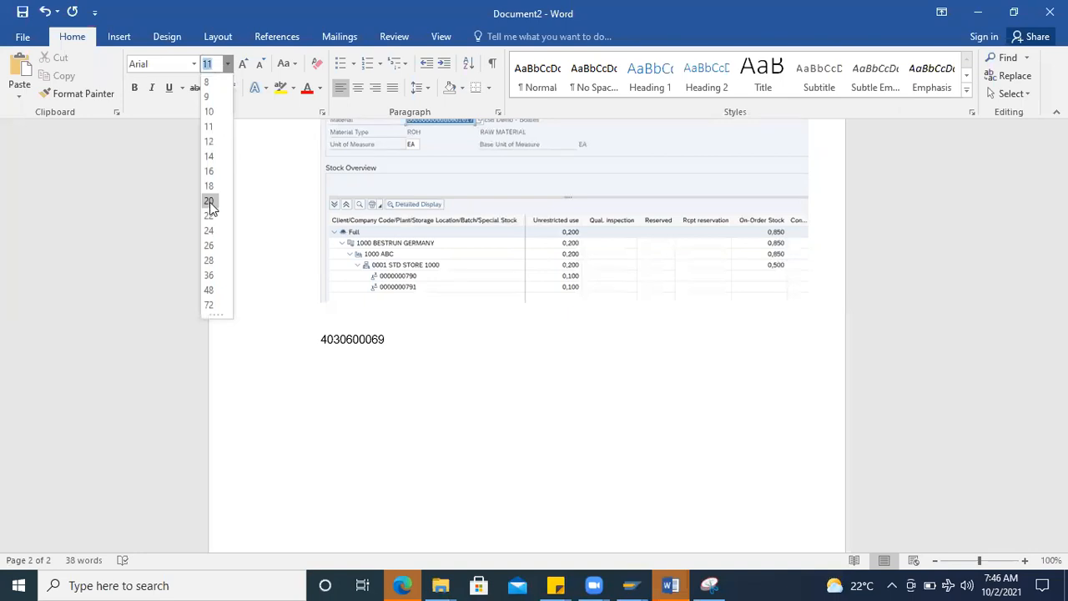
pyautogui.click(210, 231)
pyautogui.moveTo(398, 338); pyautogui.dragTo(230, 32)
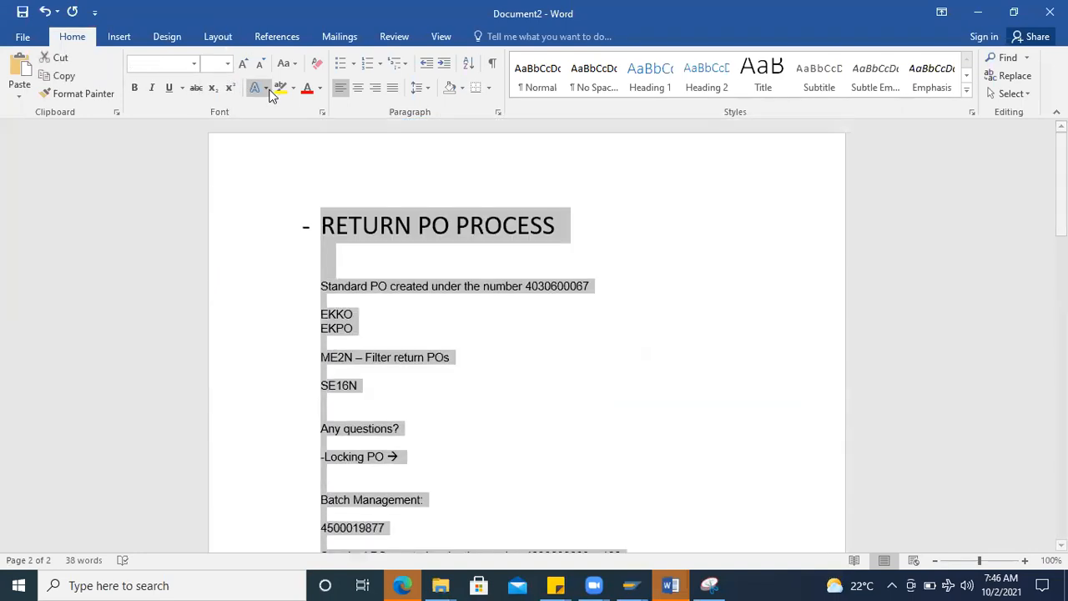
pyautogui.click(227, 63)
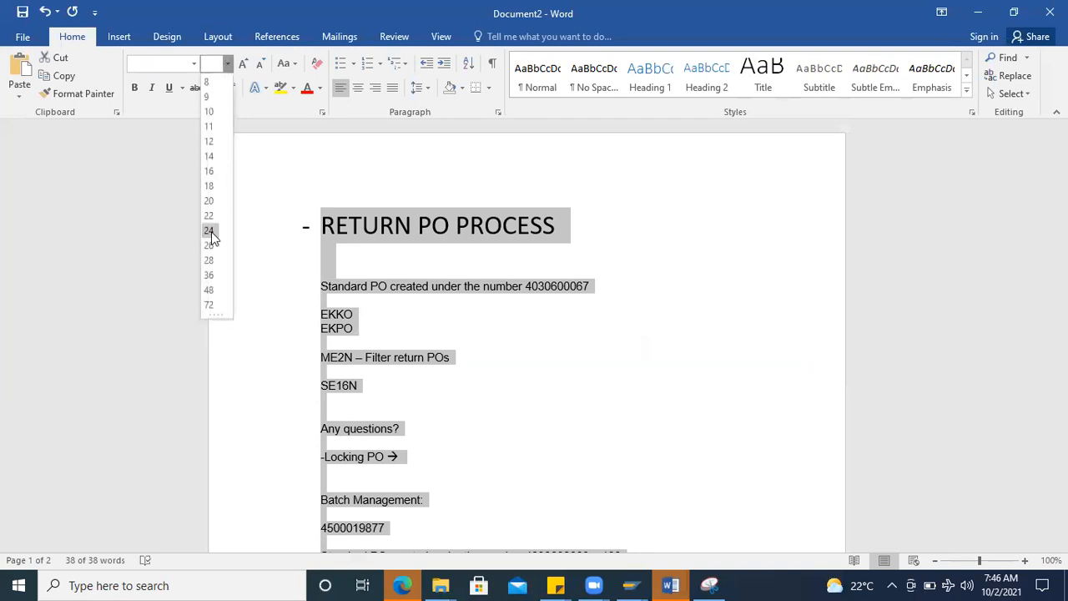
pyautogui.click(208, 231)
pyautogui.scroll(-5, 456, 386)
pyautogui.scroll(-10, 455, 386)
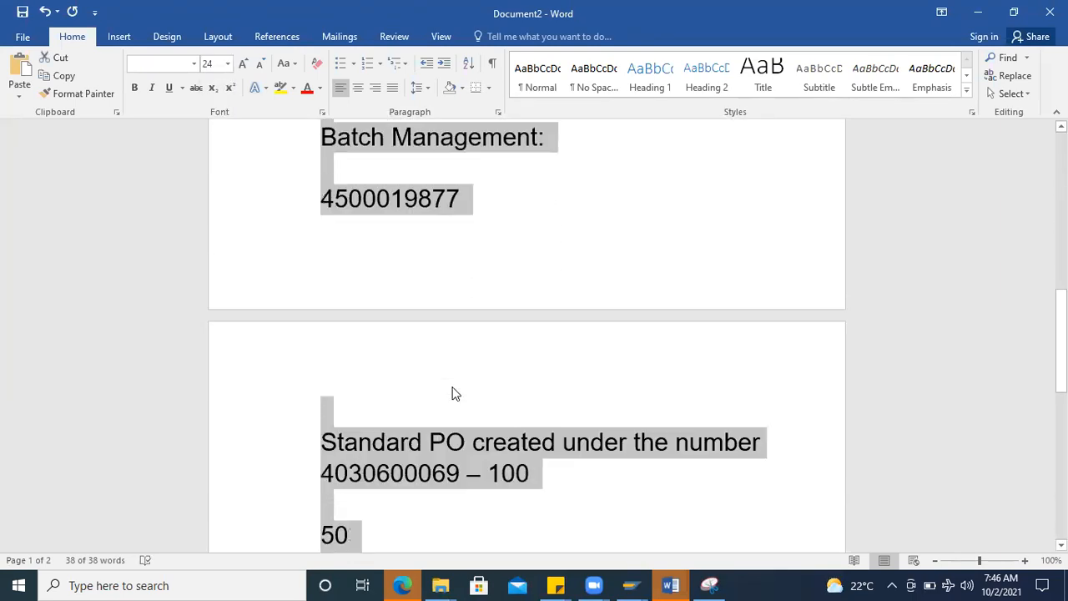
pyautogui.click(503, 375)
pyautogui.press('Return')
pyautogui.press('Return')
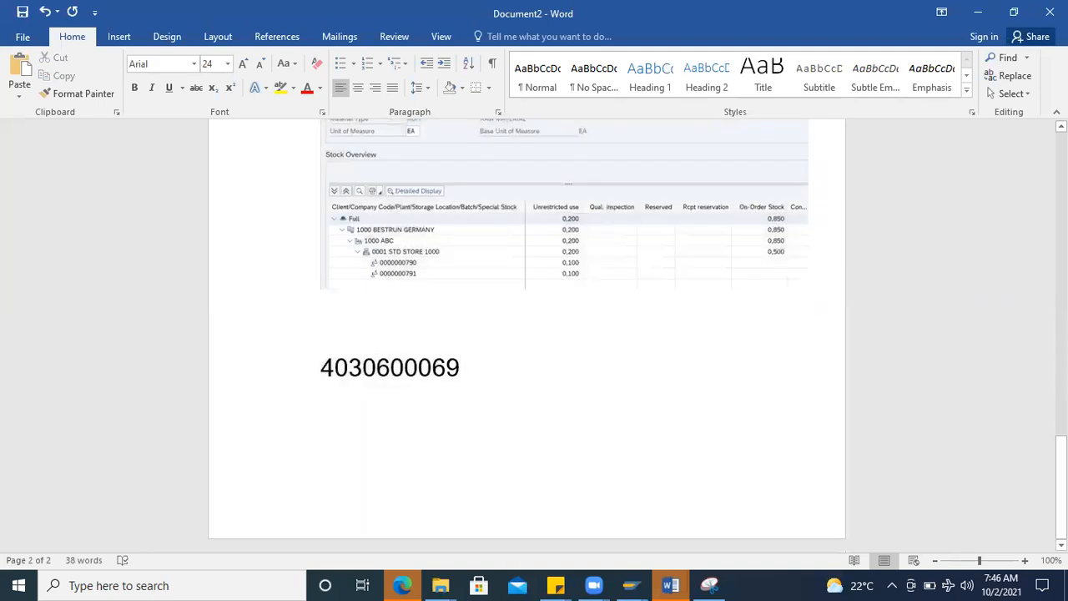
# Step: Copy the purchase order number from the notes and load it in SAP transaction MIGO as a purchase order goods receipt
pyautogui.doubleClick(418, 370)
pyautogui.hotkey('ctrl', 'c')
pyautogui.click(632, 585)
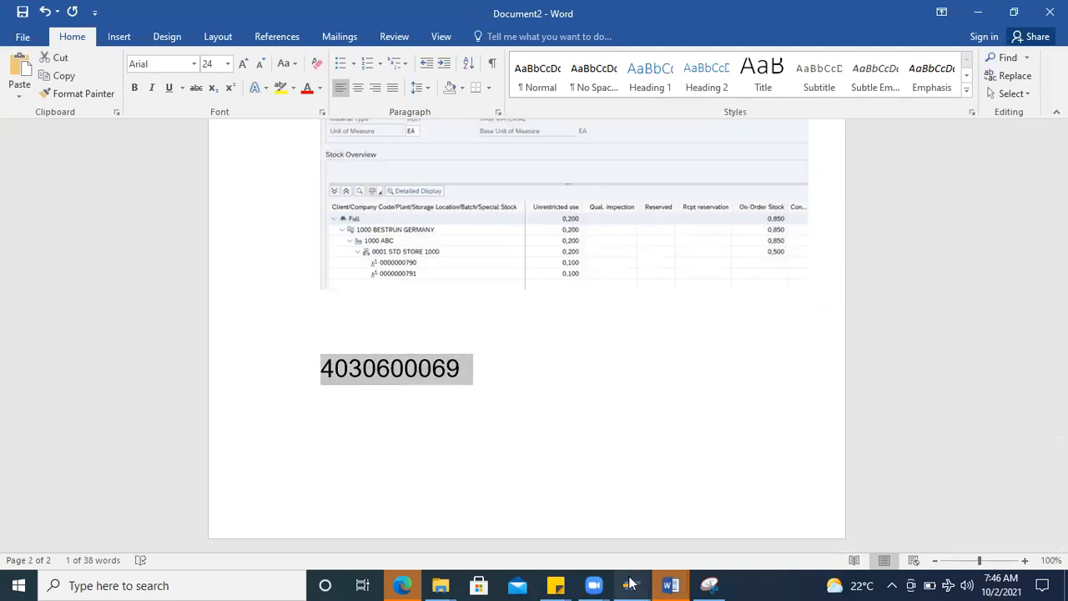
pyautogui.click(984, 517)
pyautogui.click(86, 81)
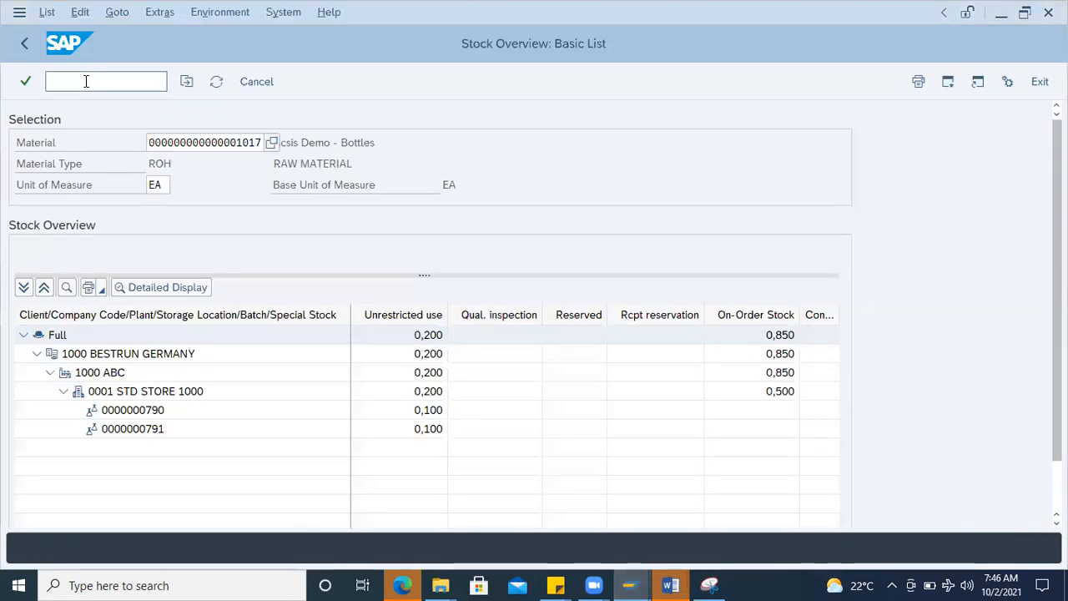
pyautogui.write('/nmg')
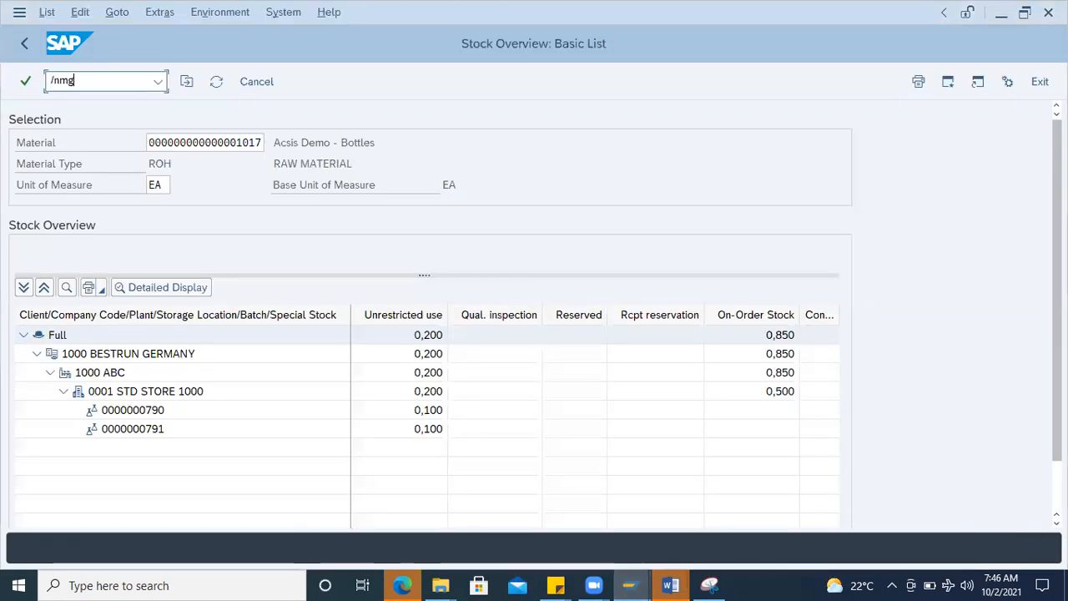
pyautogui.write('go')
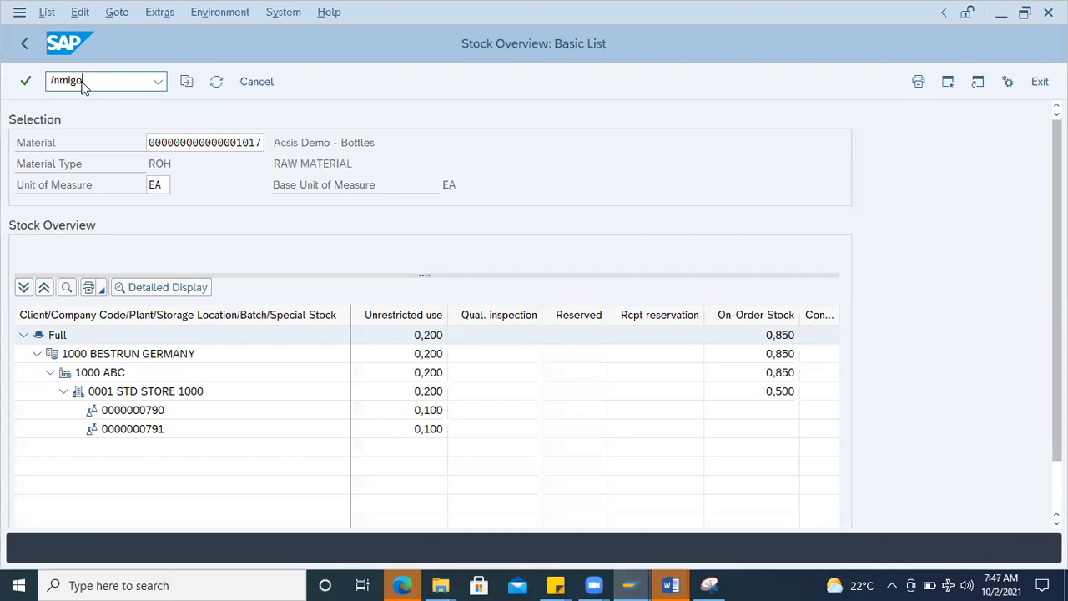
pyautogui.press('Return')
pyautogui.click(312, 121)
pyautogui.hotkey('ctrl', 'v')
pyautogui.press('Return')
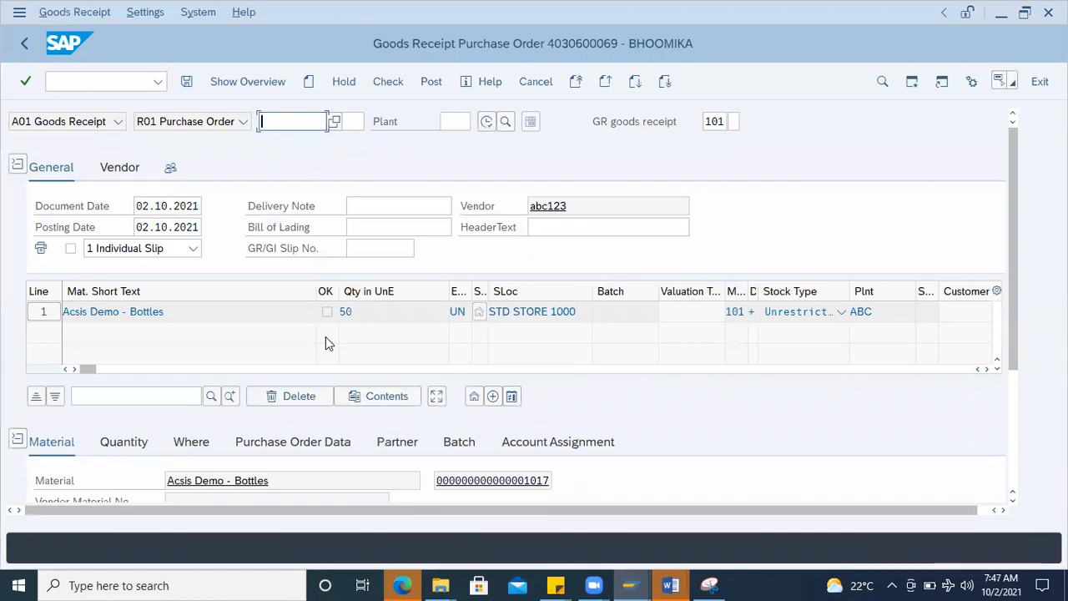
# Step: Switch to the Word notes and change the quantity after the purchase order number to 50
pyautogui.click(388, 311)
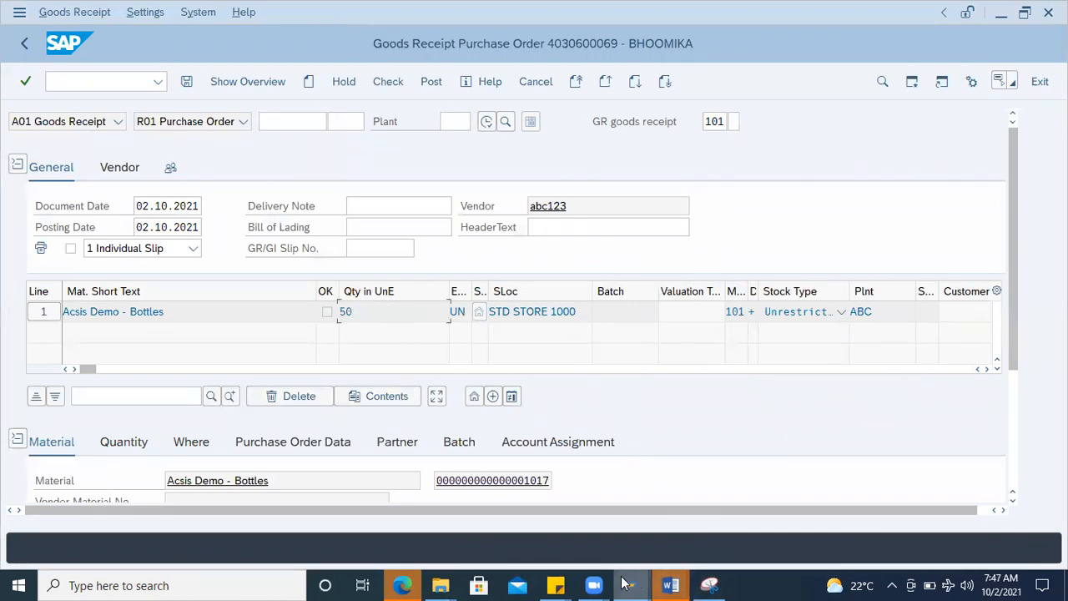
pyautogui.moveTo(673, 577)
pyautogui.click(754, 517)
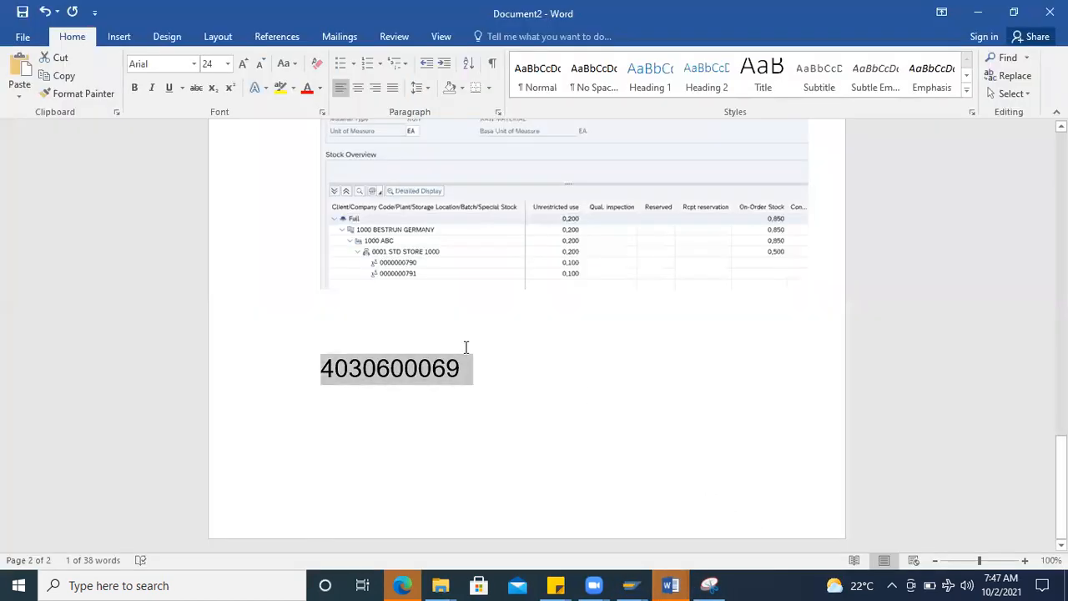
pyautogui.scroll(10, 464, 346)
pyautogui.click(386, 325)
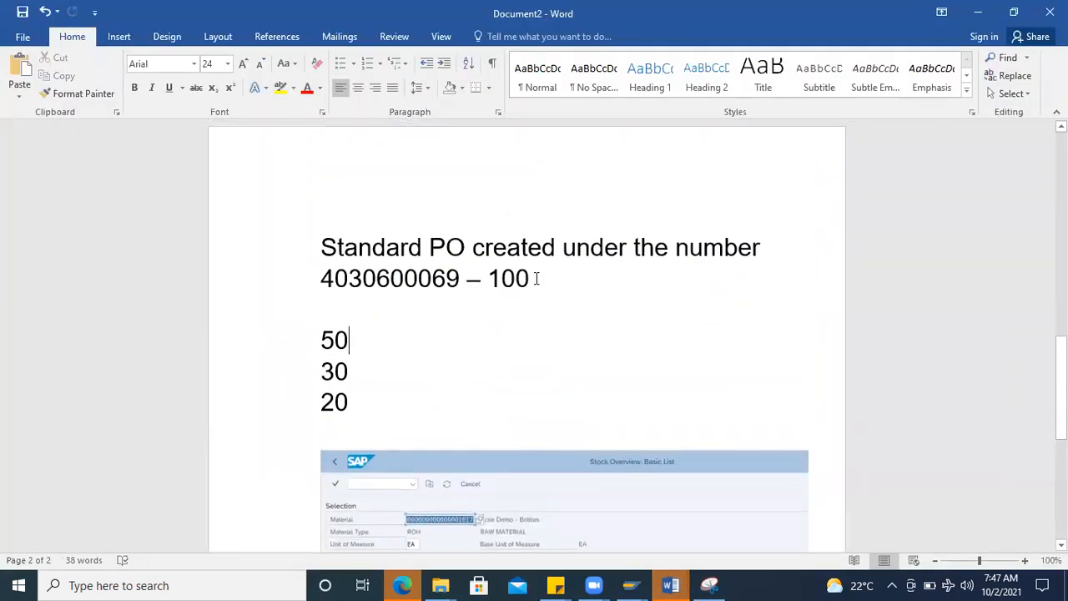
pyautogui.press('BackSpace')
pyautogui.press('BackSpace')
pyautogui.press('BackSpace')
pyautogui.write('50')
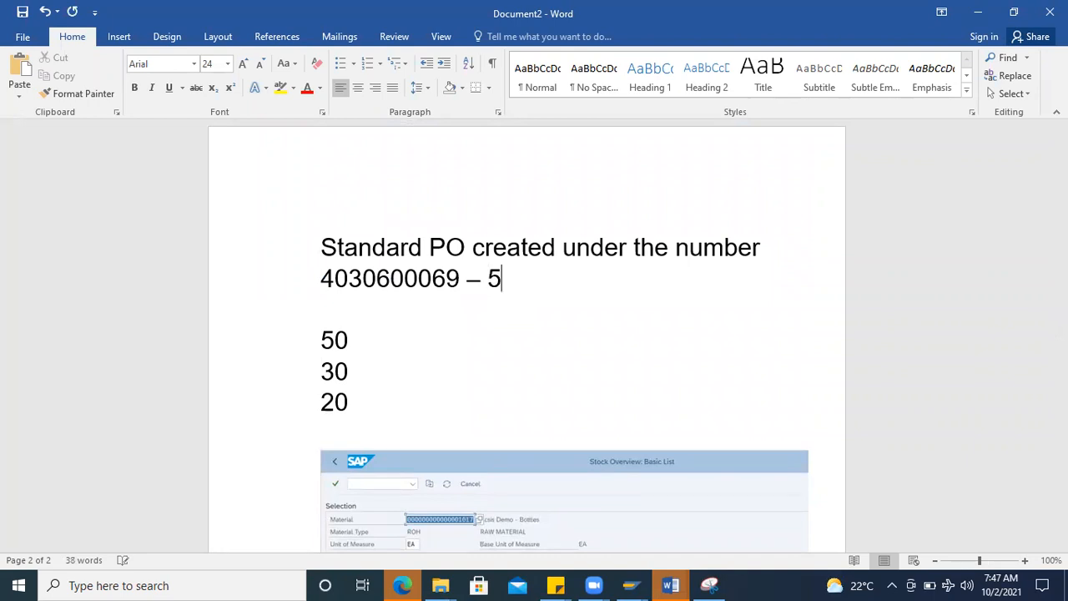
# Step: Change the three batch quantities in the notes to 20, 15 and 15, and return to the SAP goods receipt
pyautogui.click(417, 319)
pyautogui.press('BackSpace')
pyautogui.press('BackSpace')
pyautogui.write('20')
pyautogui.click(378, 367)
pyautogui.press('BackSpace')
pyautogui.press('BackSpace')
pyautogui.write('2')
pyautogui.press('BackSpace')
pyautogui.write('15')
pyautogui.press('BackSpace')
pyautogui.press('BackSpace')
pyautogui.write('15')
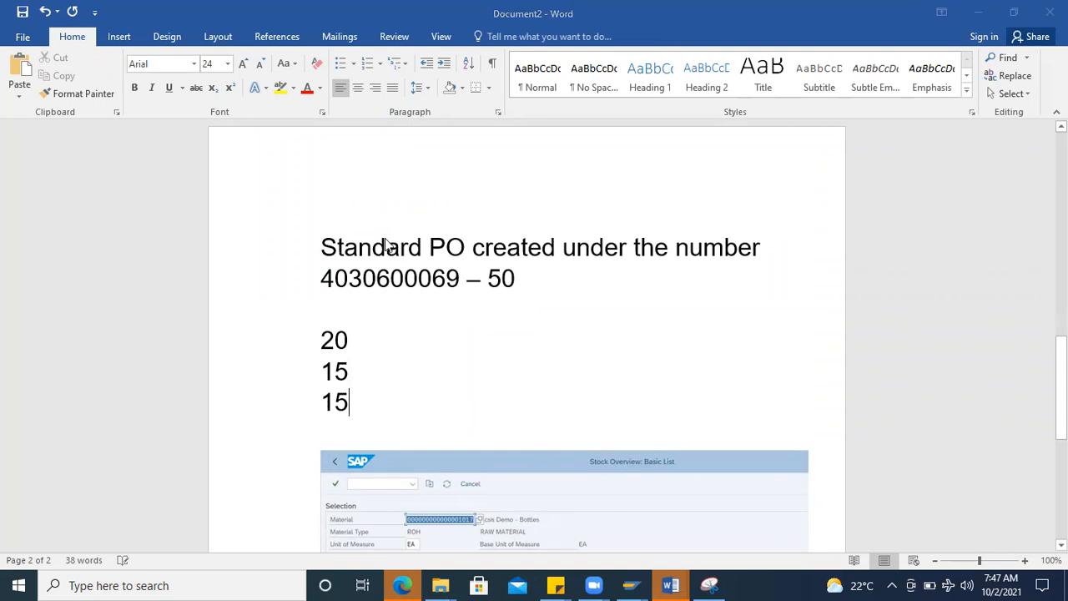
pyautogui.hotkey('alt', 'Tab')
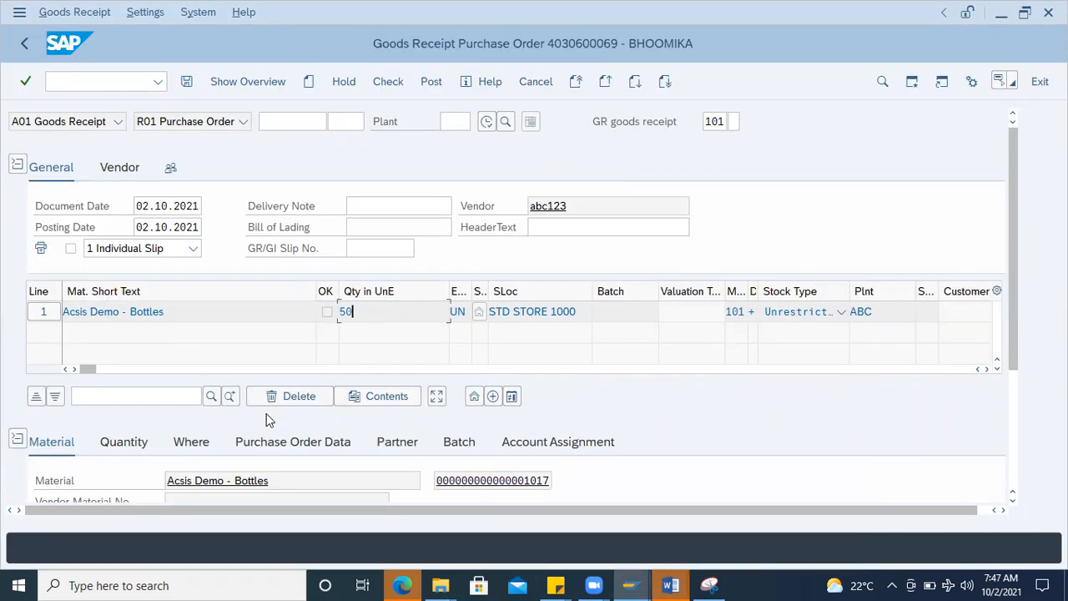
# Step: Review the Acsis Demo - Bottles item's movement and quantity details, comparing the unit of entry with the stock-keeping unit
pyautogui.click(191, 442)
pyautogui.moveTo(1010, 238); pyautogui.dragTo(1013, 352)
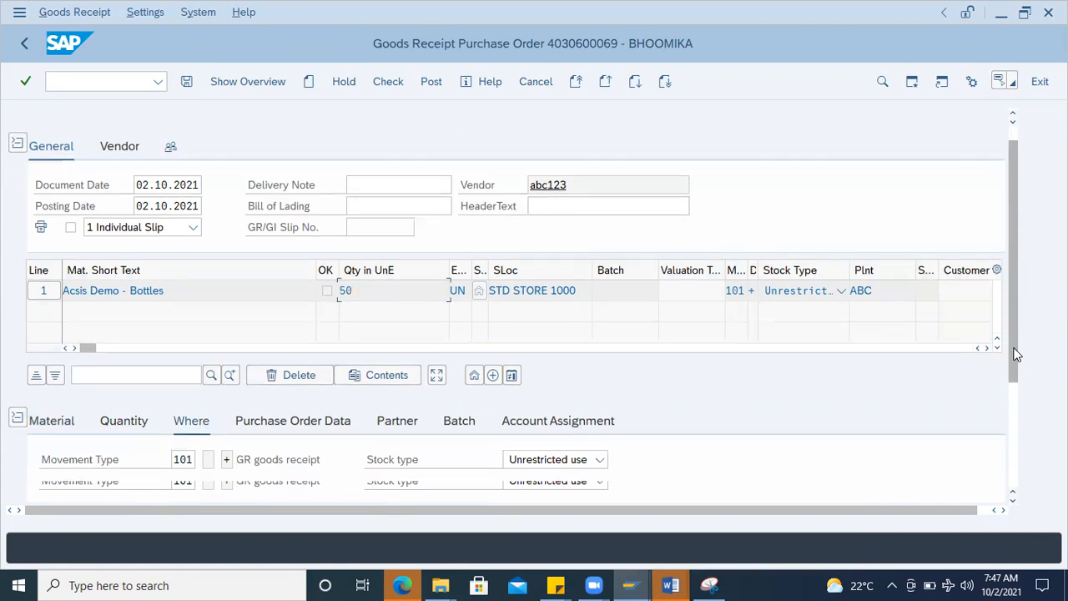
pyautogui.click(140, 258)
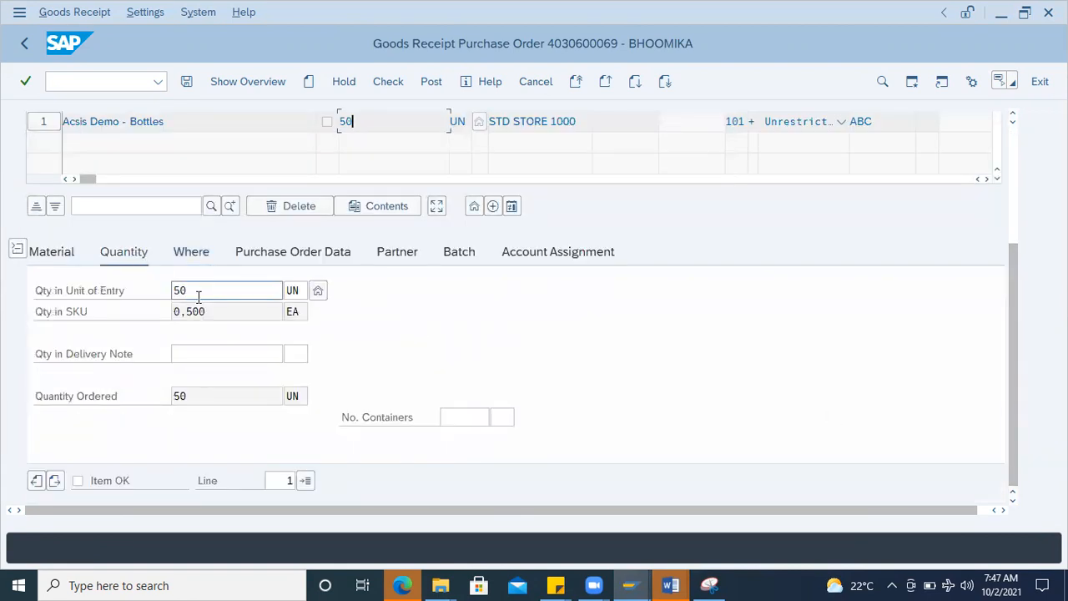
pyautogui.doubleClick(164, 292)
pyautogui.click(252, 291)
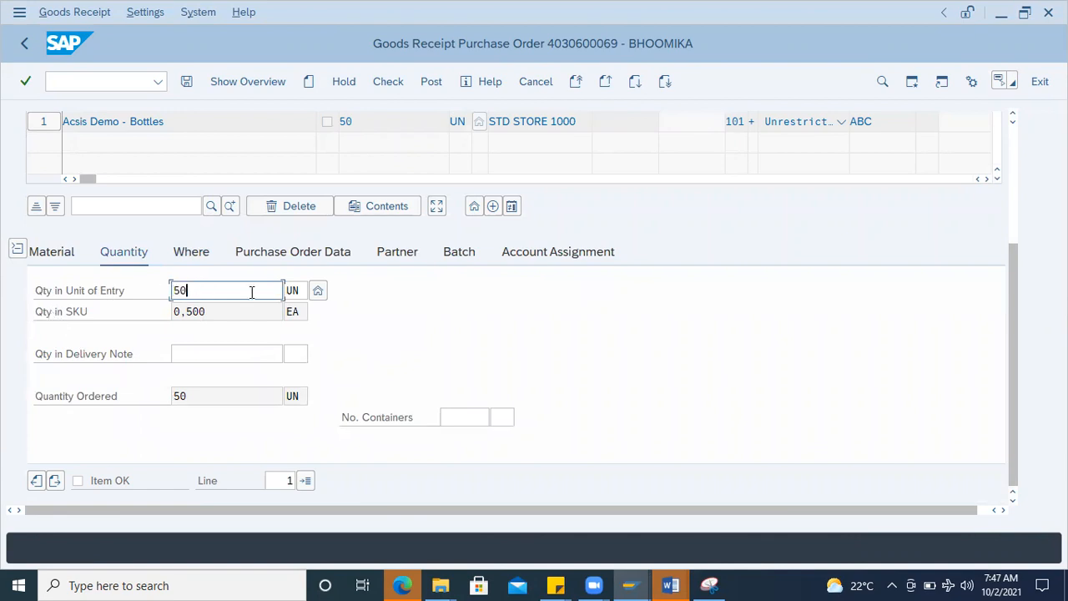
pyautogui.click(298, 310)
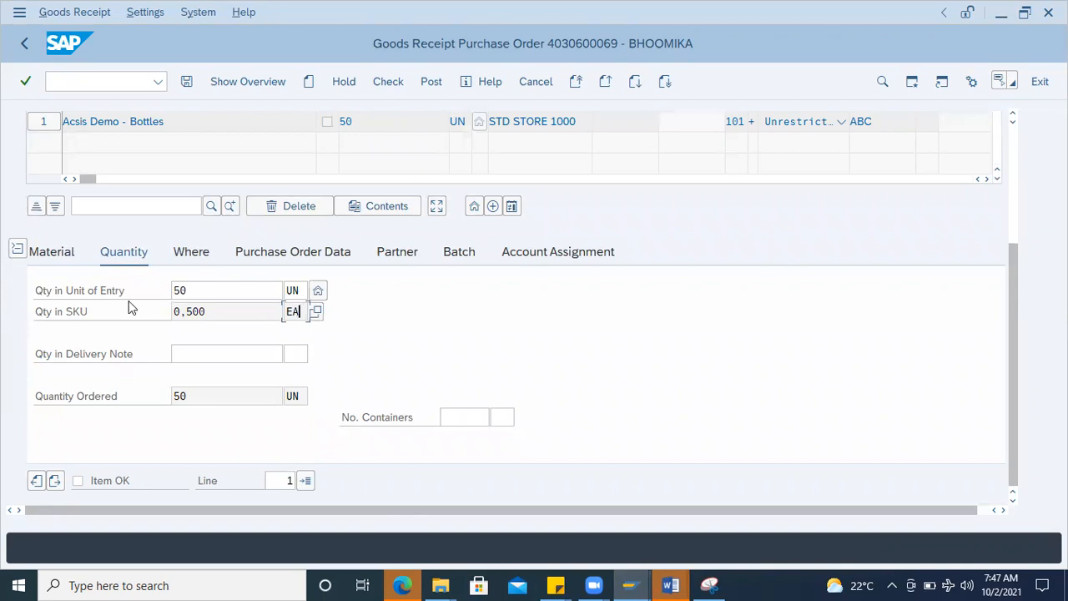
pyautogui.click(201, 289)
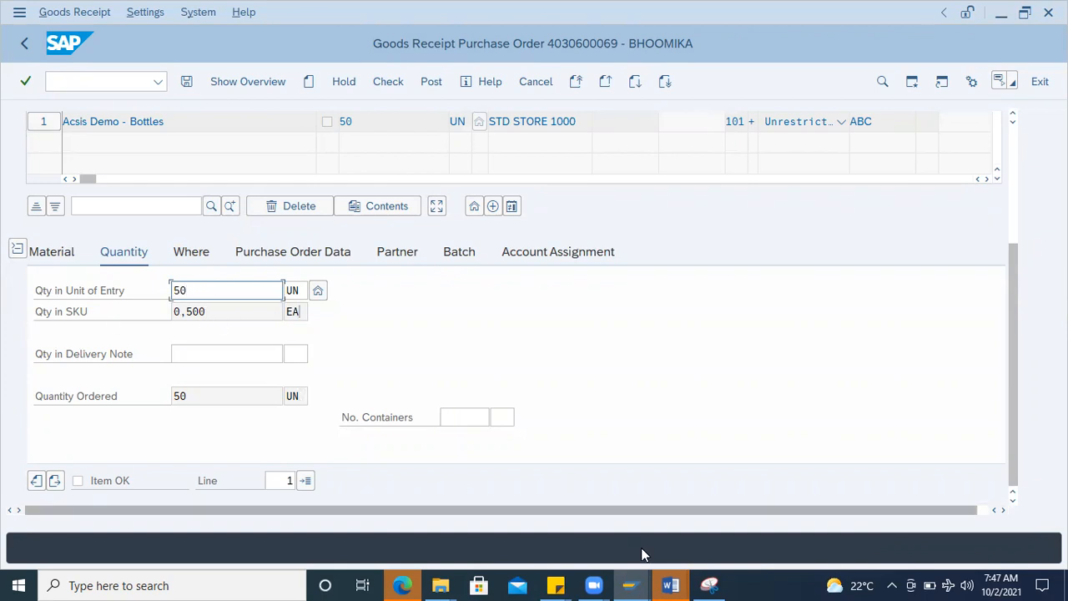
# Step: Check the stock overview picture and purchase order number in the Word notes, and return to the SAP goods receipt
pyautogui.moveTo(693, 575)
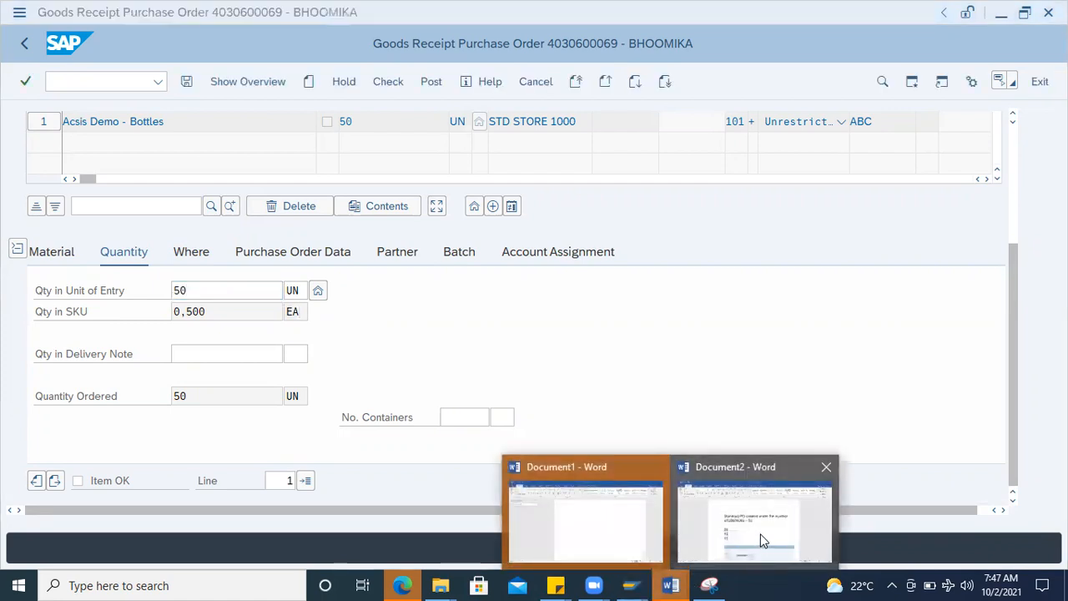
pyautogui.click(755, 526)
pyautogui.scroll(-5, 511, 364)
pyautogui.scroll(-1, 508, 366)
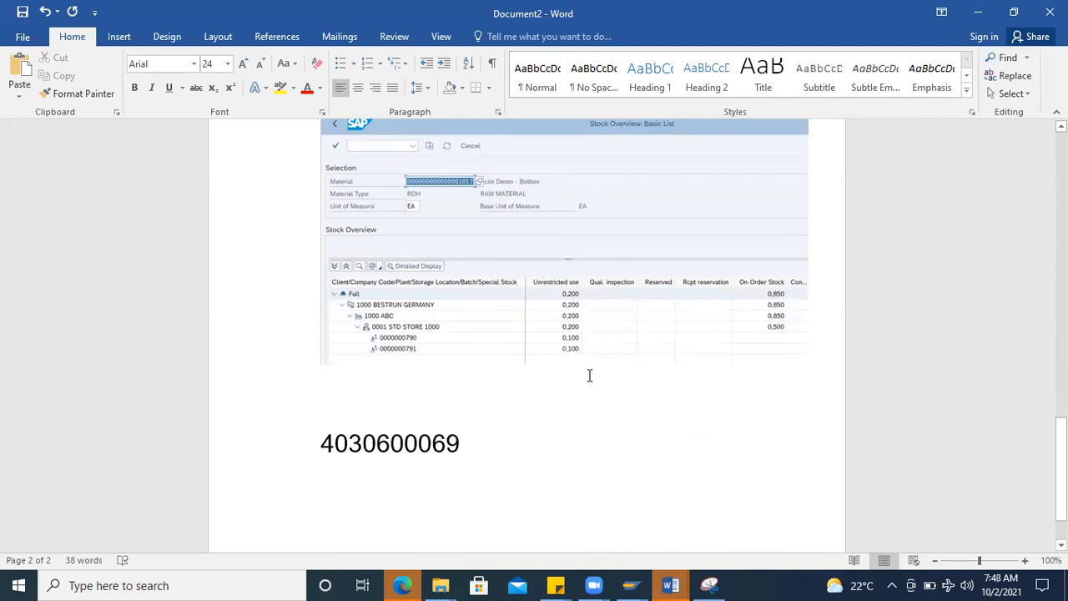
pyautogui.hotkey('alt', 'Tab')
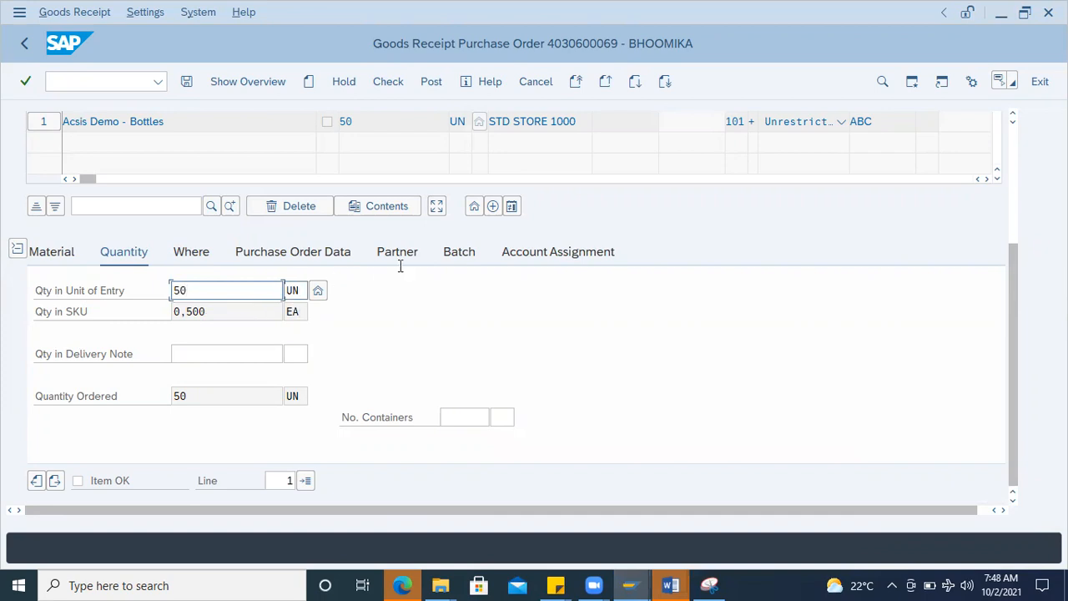
# Step: Open the purchase order from the receipt item's order data, inspect its order unit, and return to the goods receipt
pyautogui.click(327, 250)
pyautogui.click(201, 294)
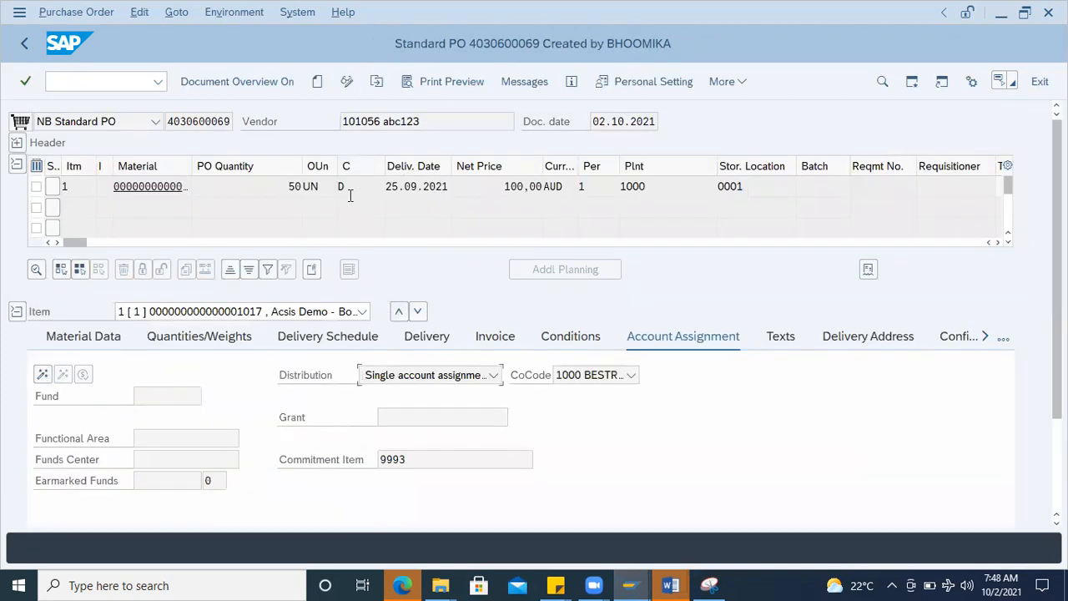
pyautogui.click(330, 190)
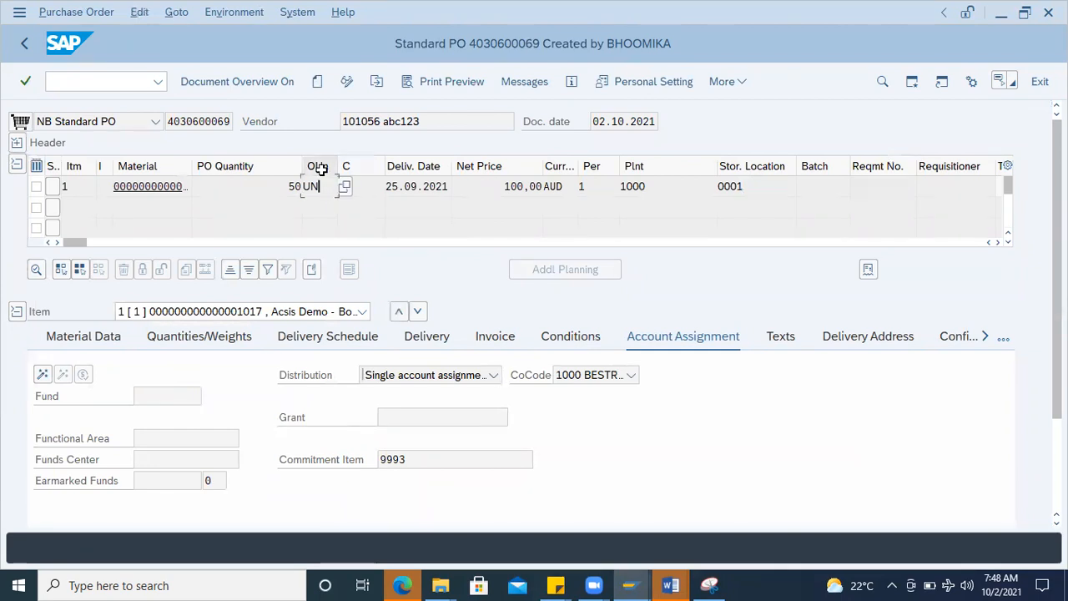
pyautogui.click(28, 50)
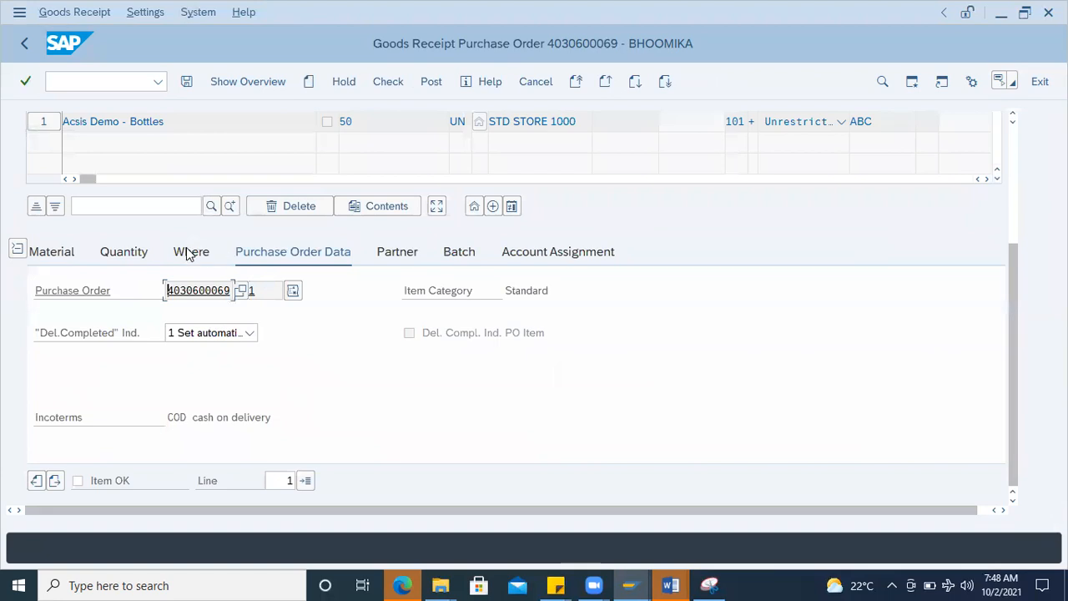
# Step: Set the receipt item's quantity in unit of entry to 20 UN and examine the converted stock-keeping quantity
pyautogui.click(188, 251)
pyautogui.click(140, 253)
pyautogui.moveTo(222, 314); pyautogui.dragTo(94, 321)
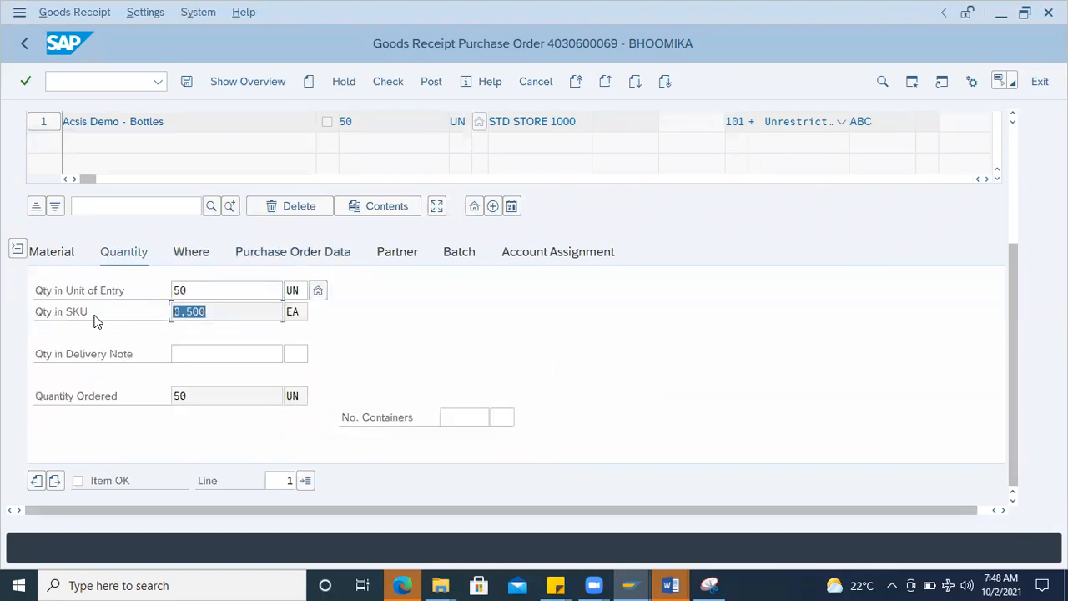
pyautogui.click(303, 311)
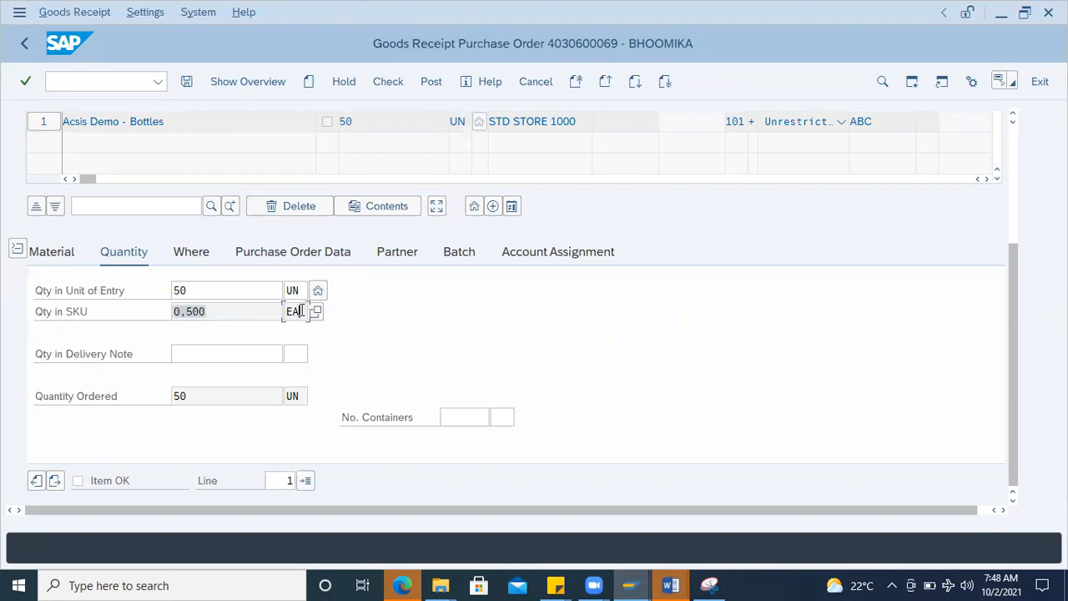
pyautogui.click(196, 291)
pyautogui.moveTo(178, 287); pyautogui.dragTo(72, 286)
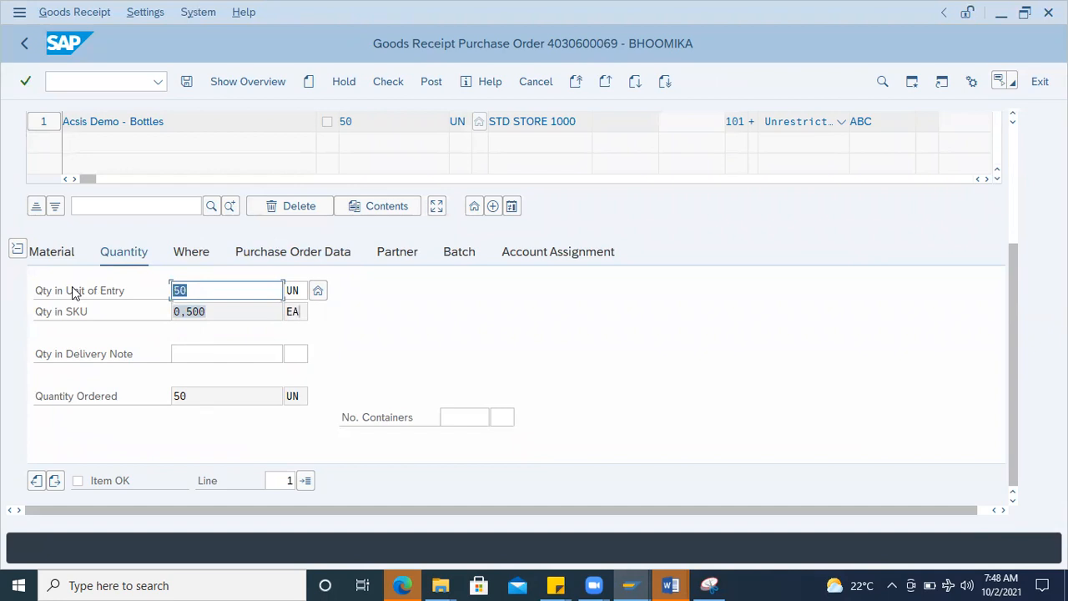
pyautogui.write('20')
pyautogui.press('Return')
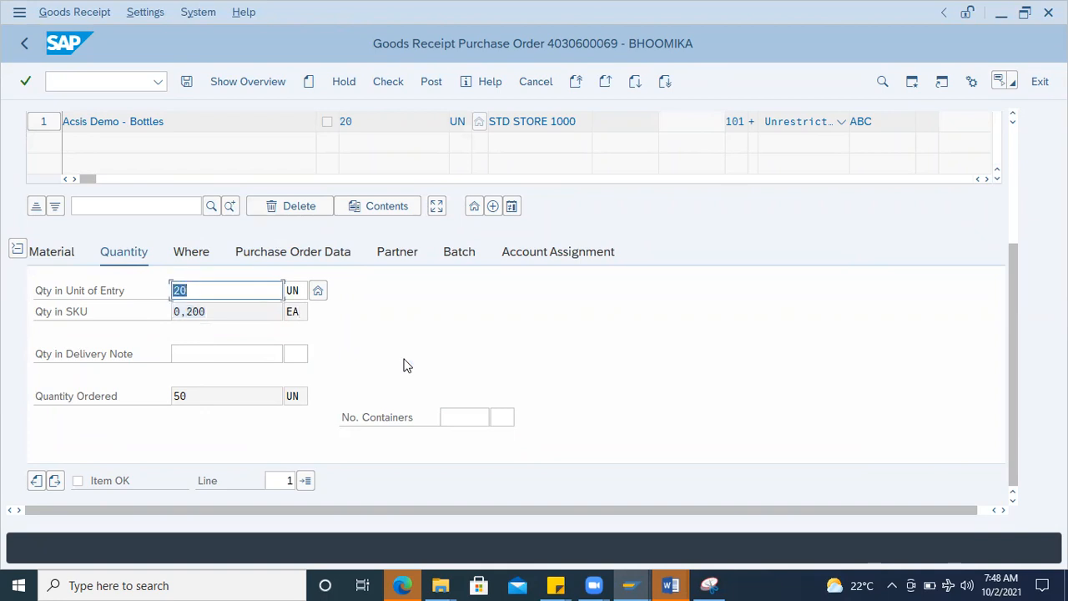
pyautogui.moveTo(216, 313); pyautogui.dragTo(136, 312)
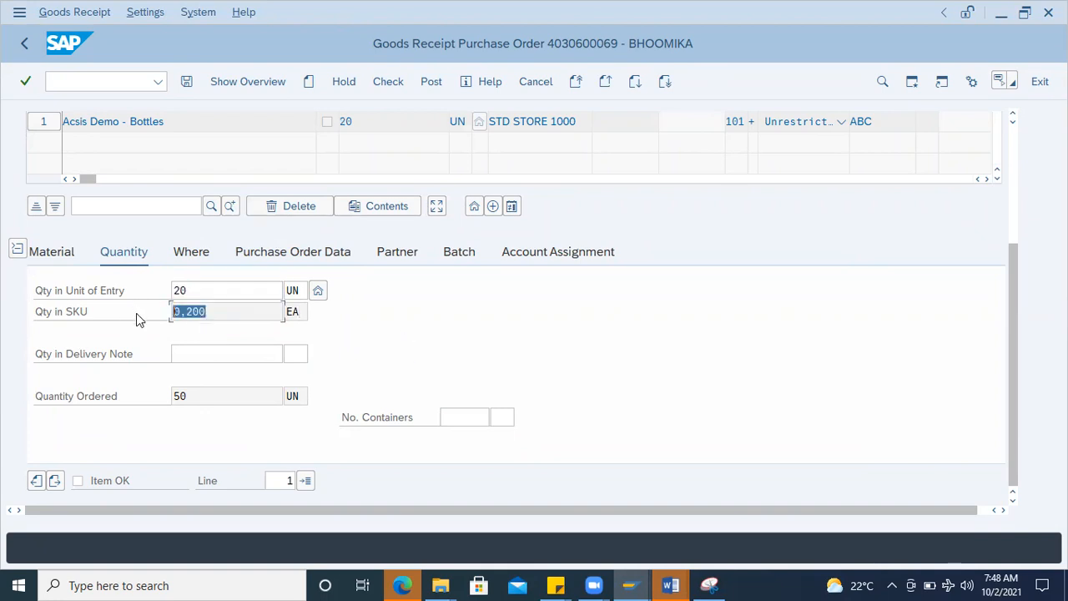
# Step: Display the receipt item's batch details, compare them with the existing batches in the Word notes, and return to SAP
pyautogui.click(460, 253)
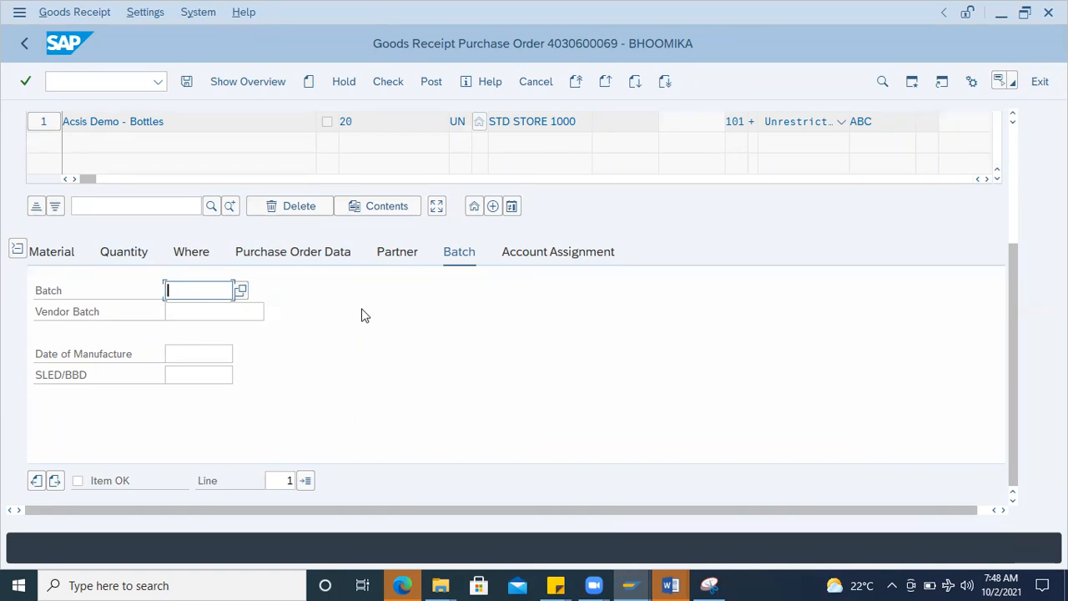
pyautogui.click(670, 585)
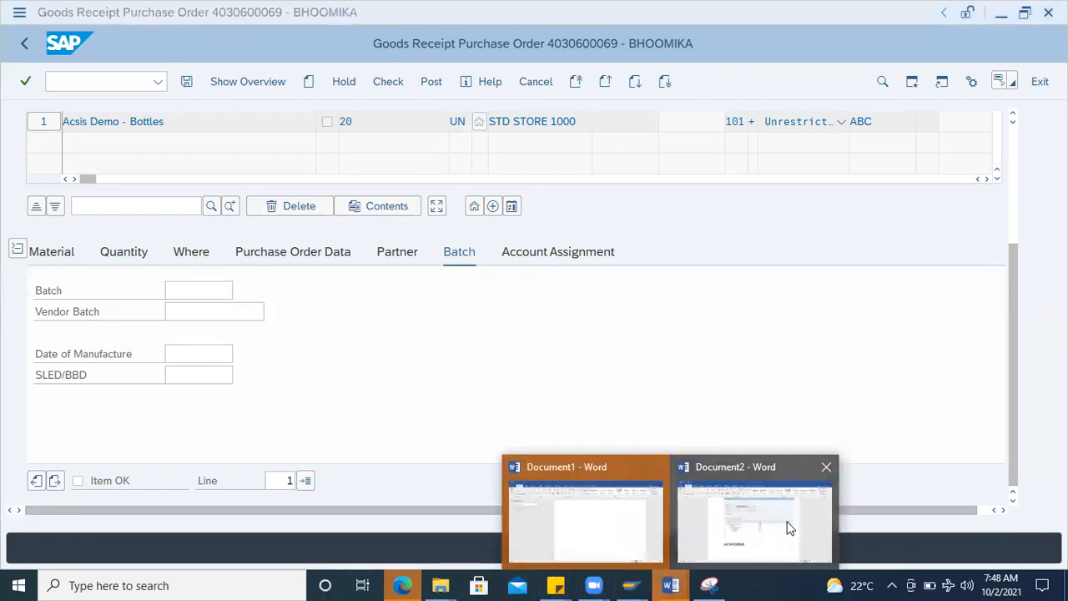
pyautogui.click(789, 527)
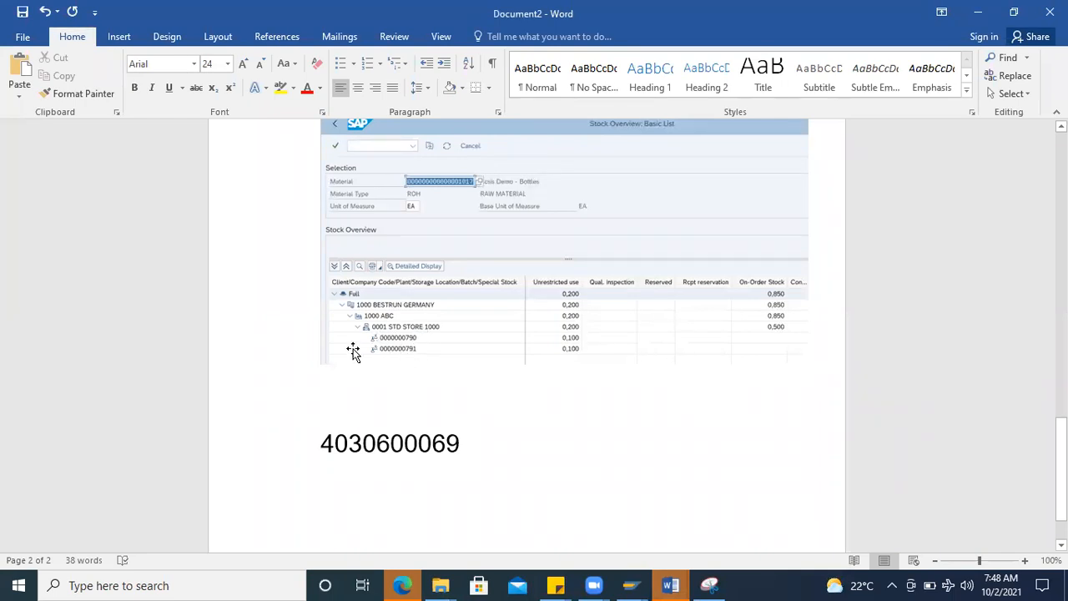
pyautogui.hotkey('alt', 'Tab')
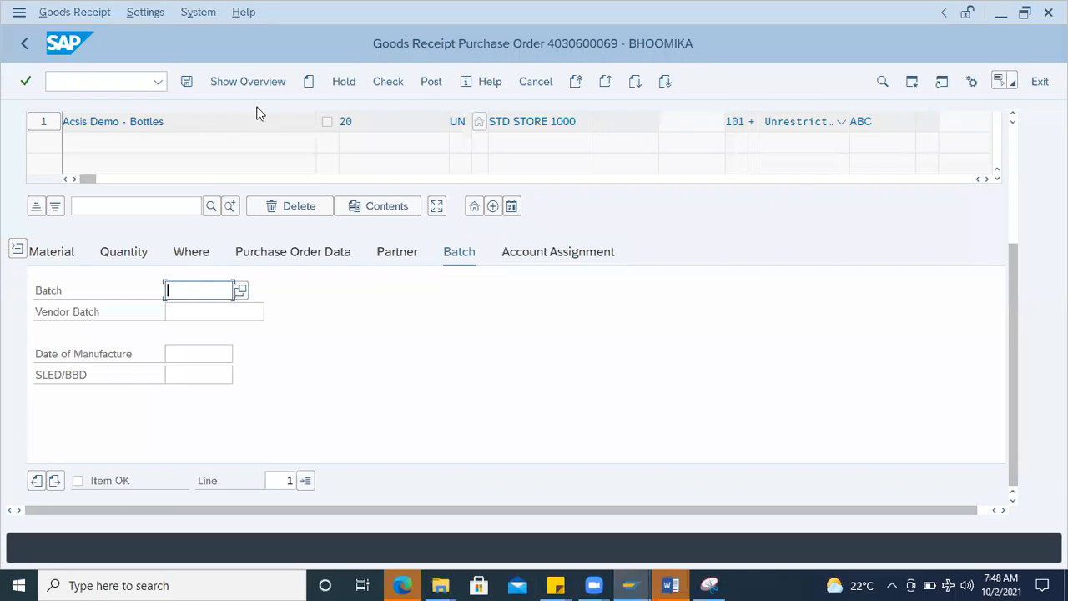
# Step: Mark the 20 UN item as OK, check the goods receipt's messages, and post it
pyautogui.click(79, 481)
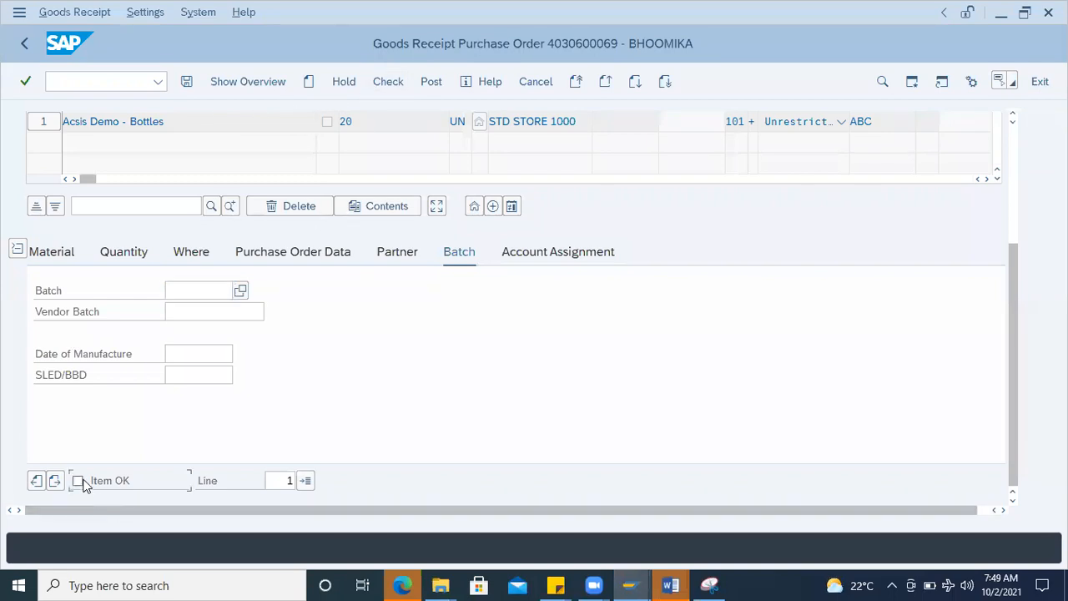
pyautogui.click(386, 82)
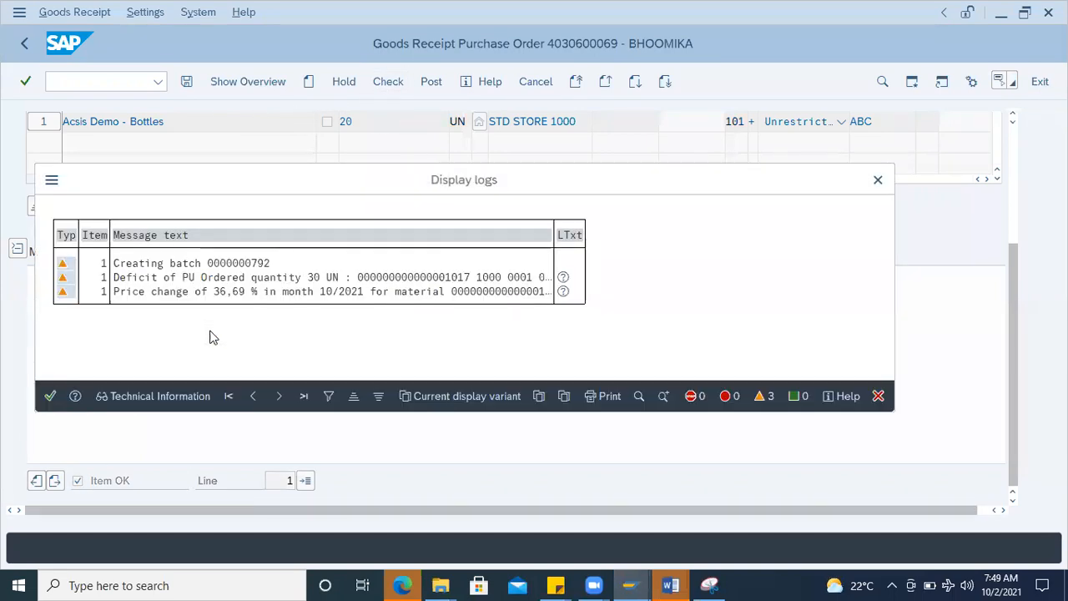
pyautogui.moveTo(189, 191); pyautogui.dragTo(369, 200)
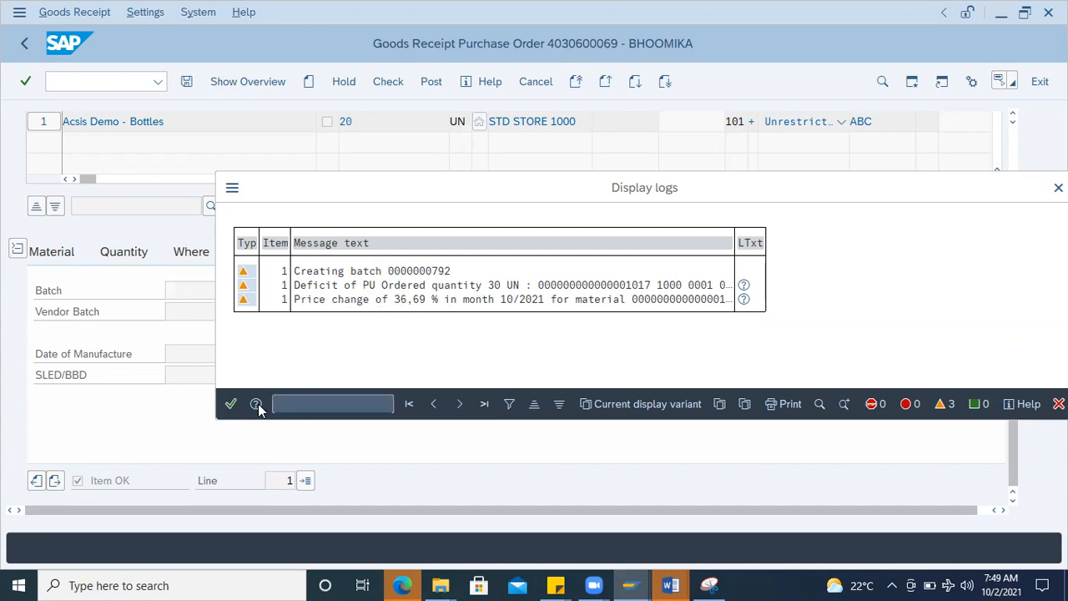
pyautogui.press('Return')
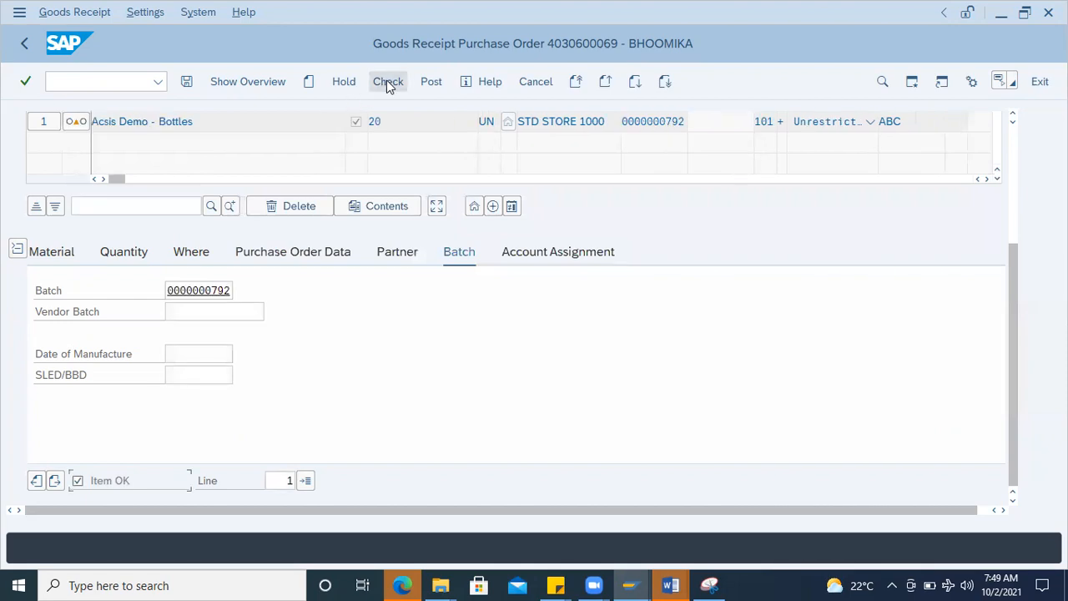
pyautogui.click(430, 81)
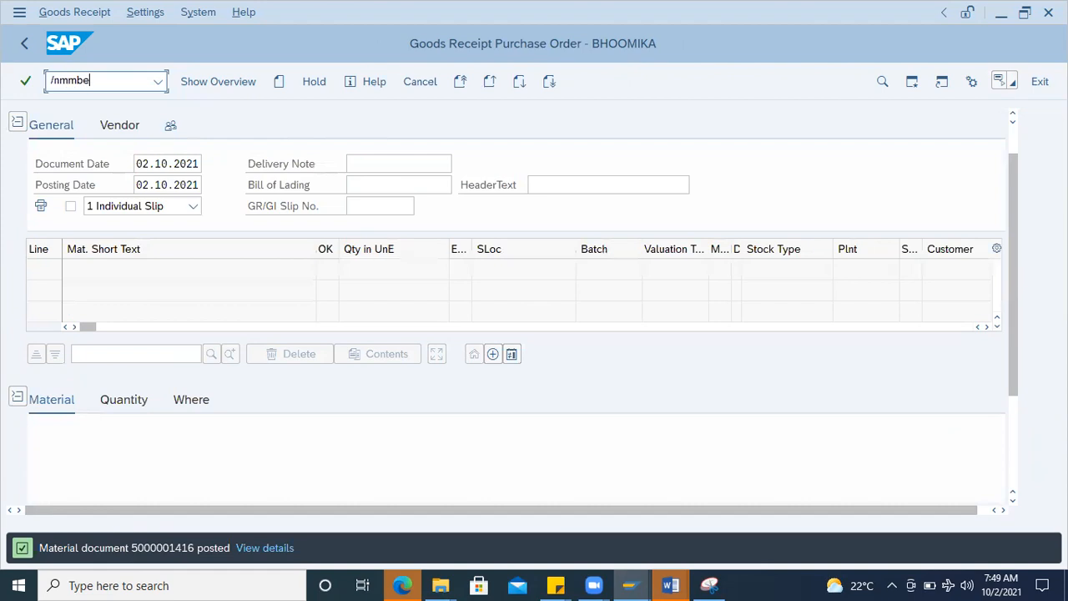
# Step: Display the stock overview for Acsis Demo - Bottles in transaction MMBE and examine the newly received batch
pyautogui.press('Return')
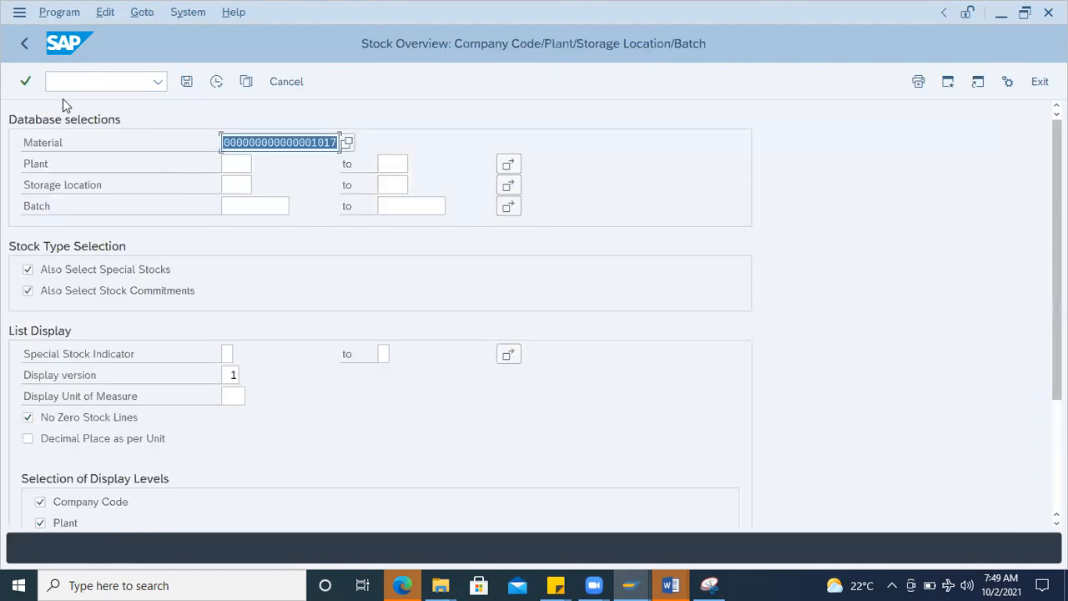
pyautogui.click(224, 161)
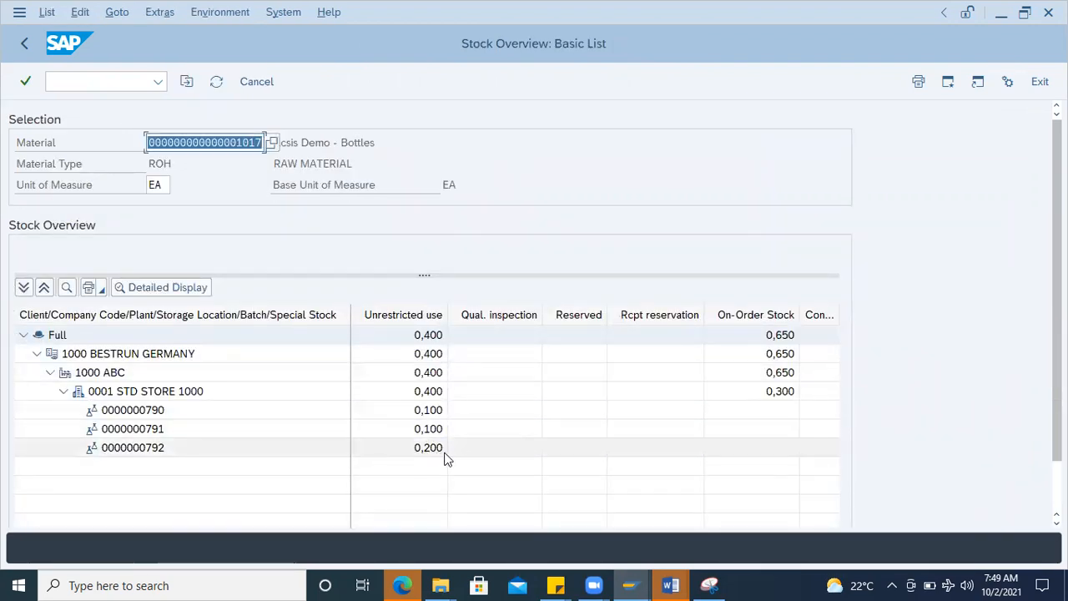
pyautogui.click(146, 451)
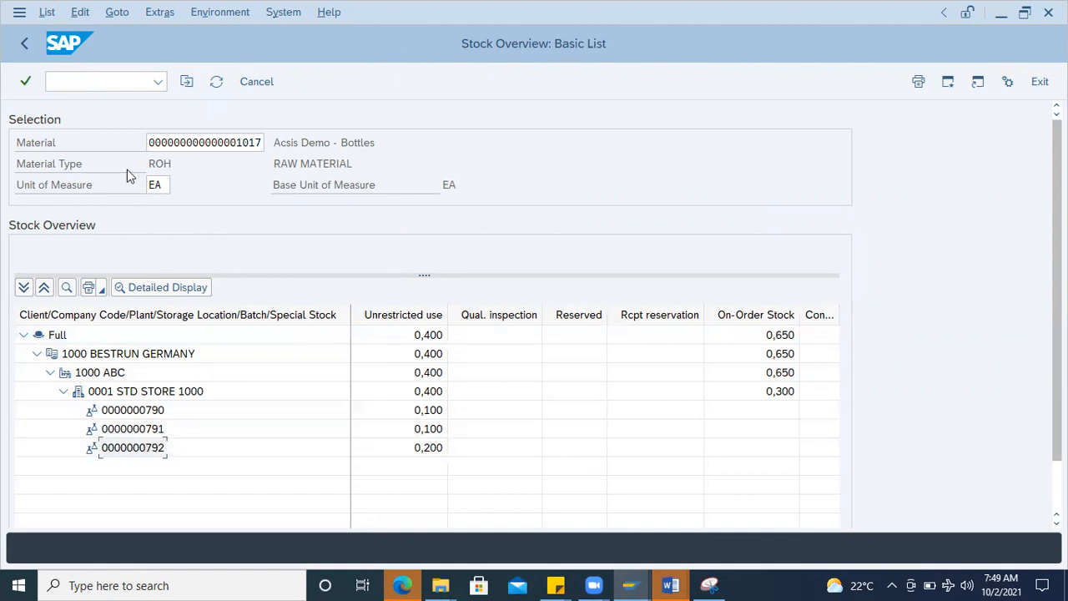
# Step: Load the same purchase order for another goods receipt in transaction MIGO
pyautogui.hotkey('alt', 'Tab')
pyautogui.hotkey('alt', 'Tab')
pyautogui.click(72, 82)
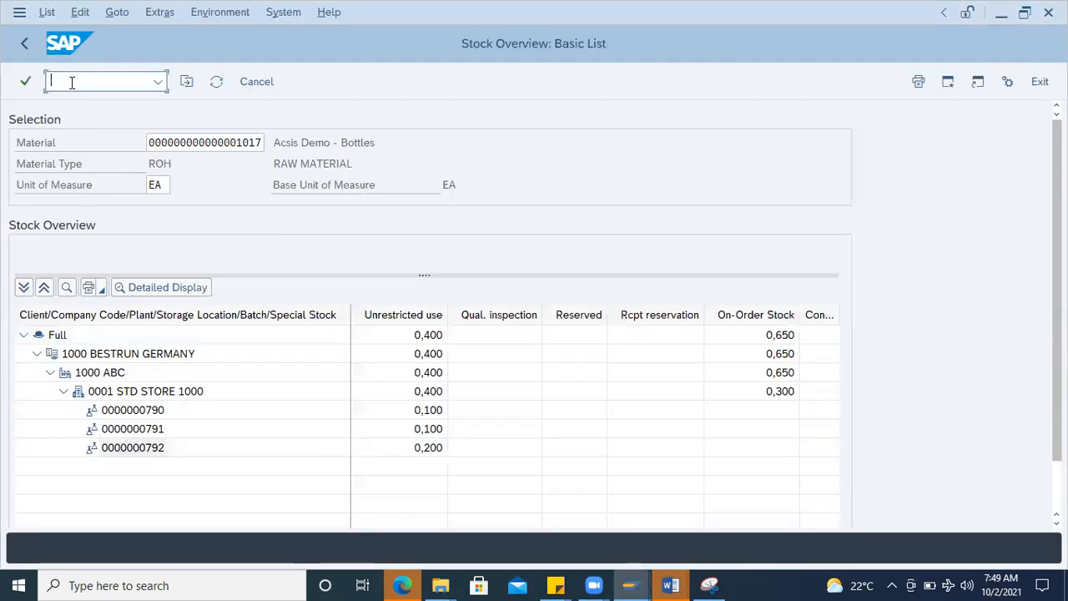
pyautogui.write('/nmigo')
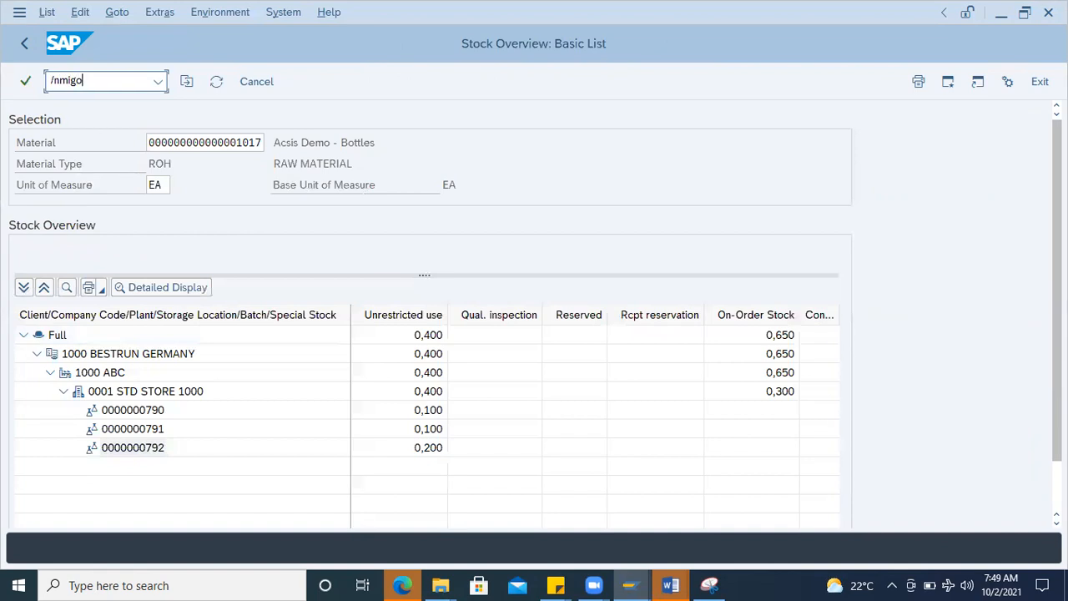
pyautogui.press('Return')
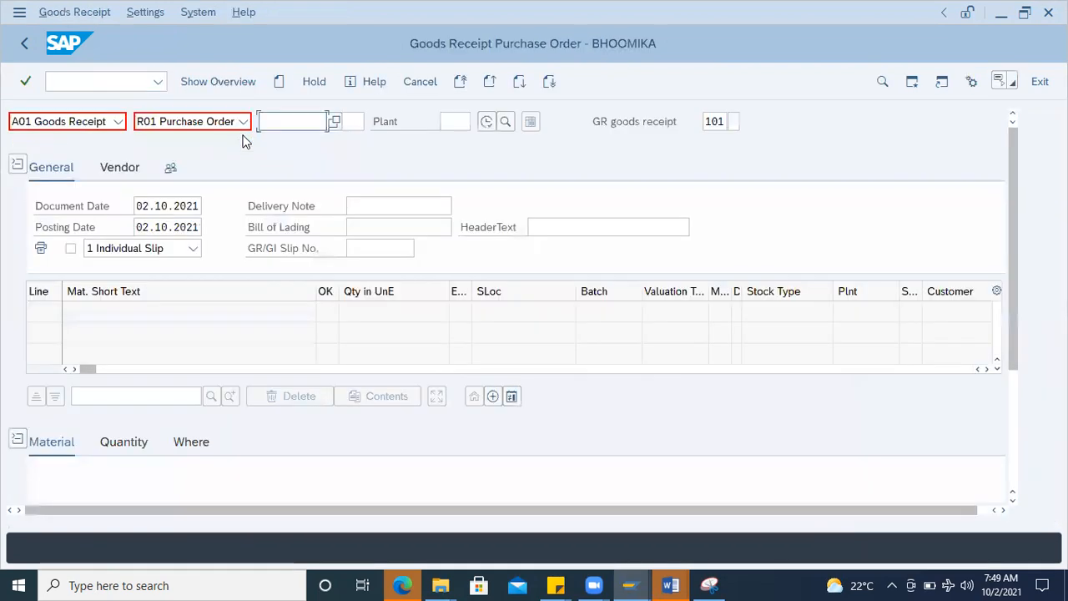
pyautogui.click(300, 134)
pyautogui.click(293, 142)
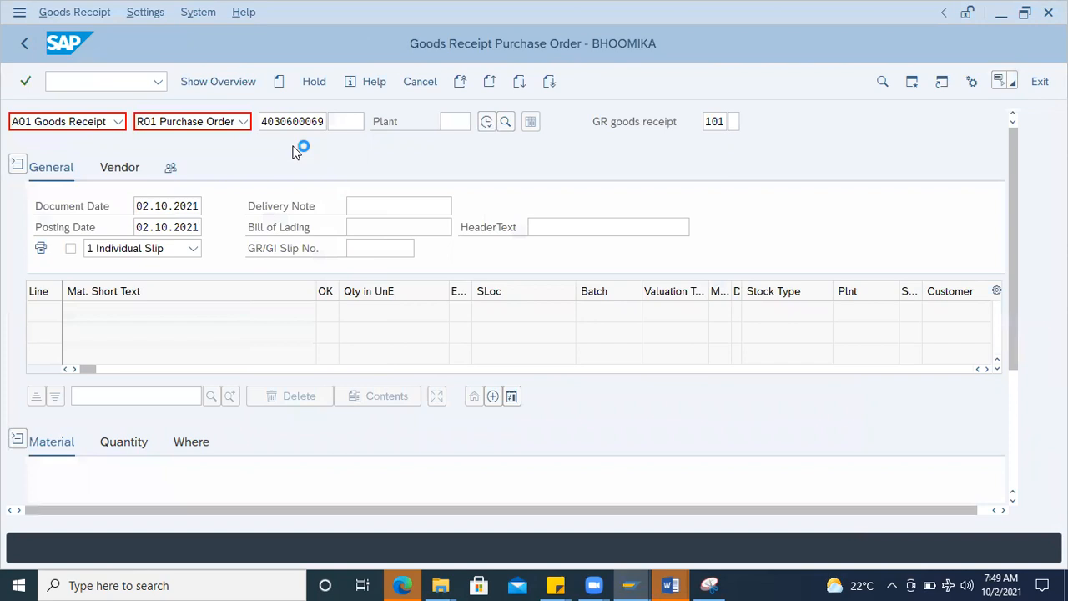
# Step: Set the remaining receipt item's quantity in unit of entry to 15 UN
pyautogui.click(133, 442)
pyautogui.scroll(-3, 256, 453)
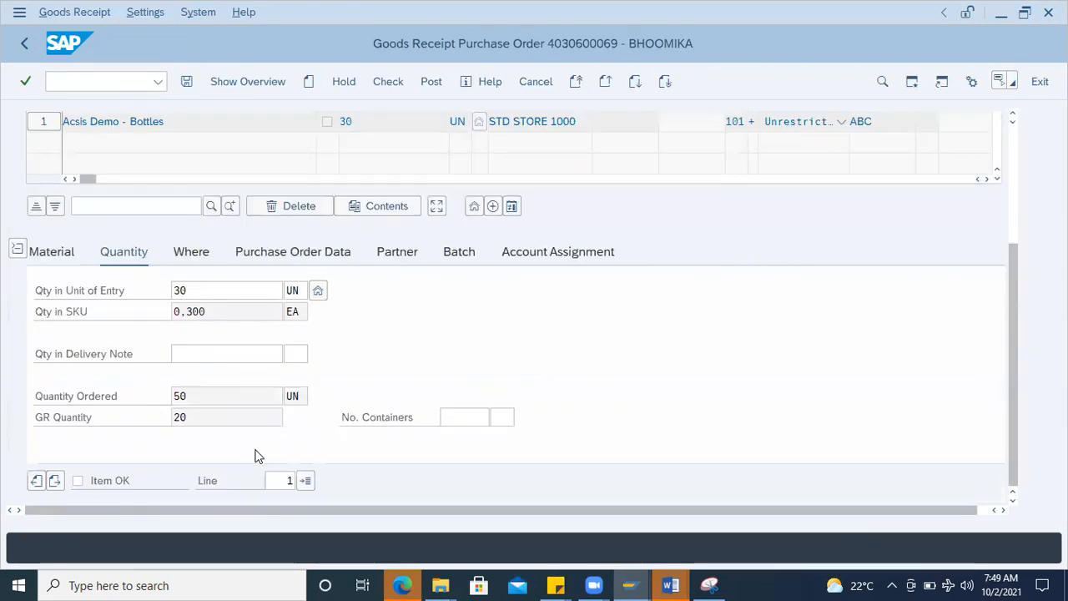
pyautogui.doubleClick(201, 298)
pyautogui.write('15')
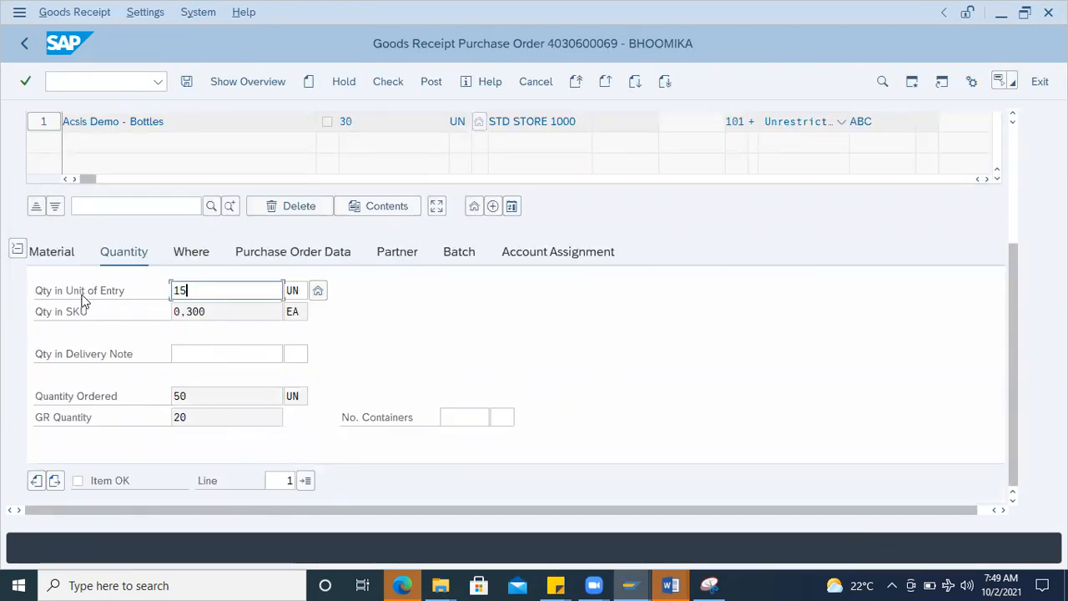
pyautogui.press('Return')
# Step: Mark the 15 UN item as OK, then check and post this second goods receipt
pyautogui.click(86, 479)
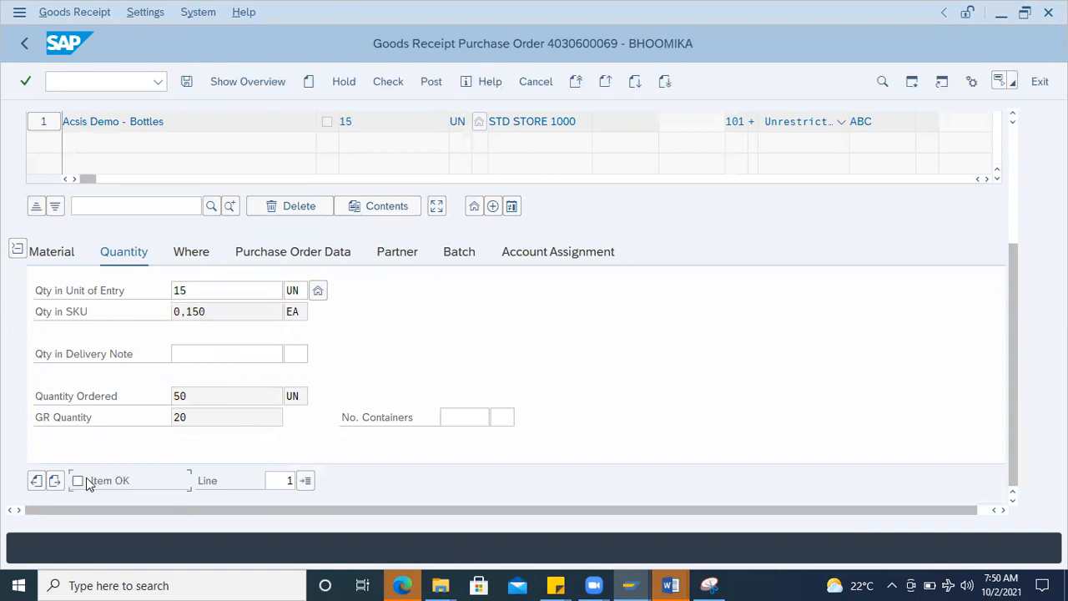
pyautogui.click(388, 81)
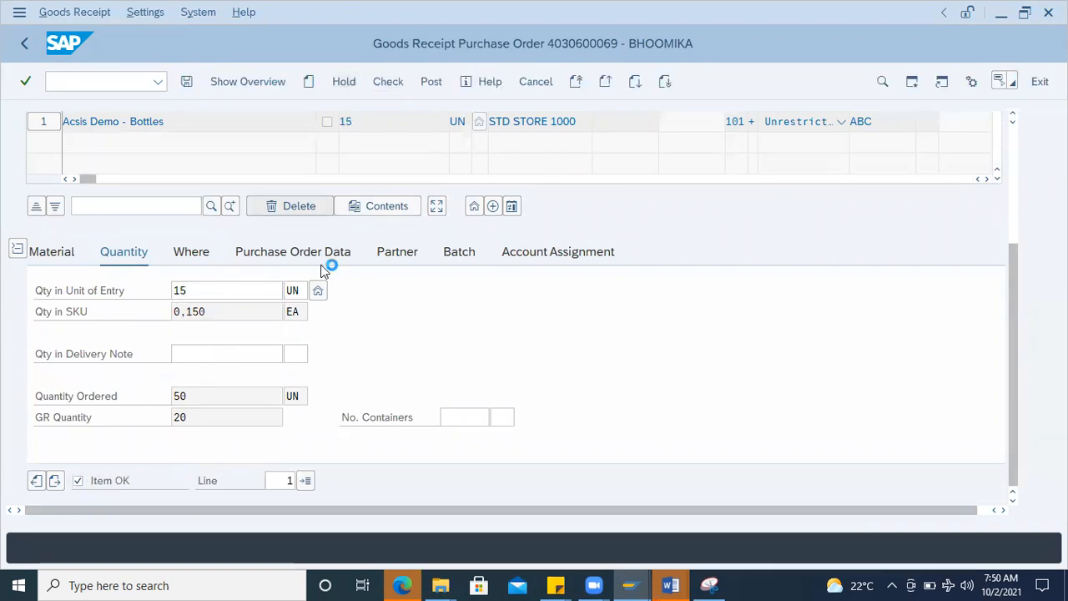
pyautogui.click(50, 374)
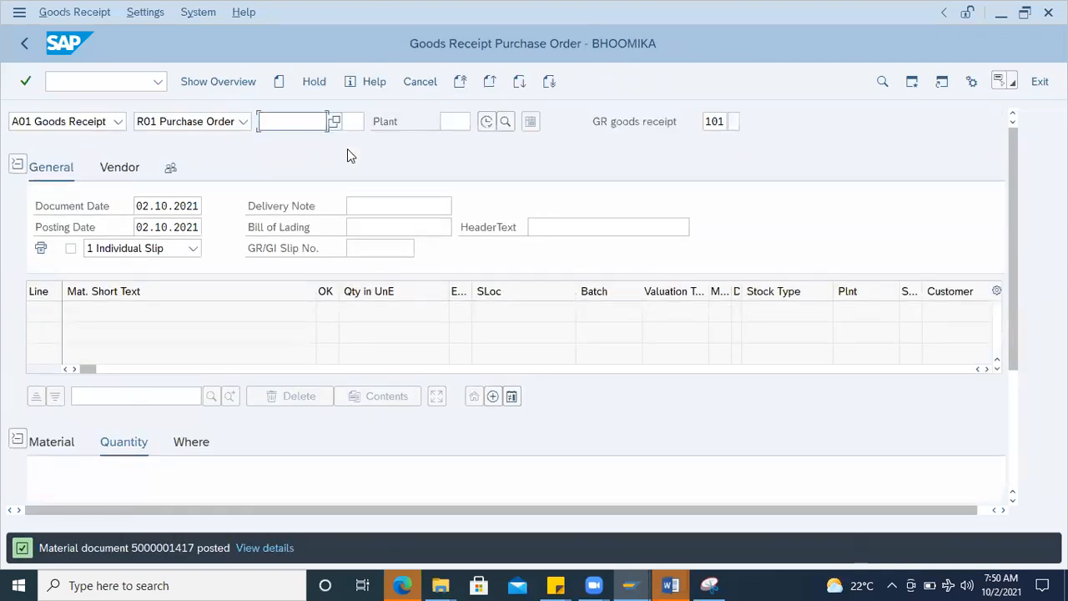
# Step: Load the same purchase order for a third goods receipt and set the item's quantity in unit of entry to 15 UN
pyautogui.click(292, 124)
pyautogui.click(286, 143)
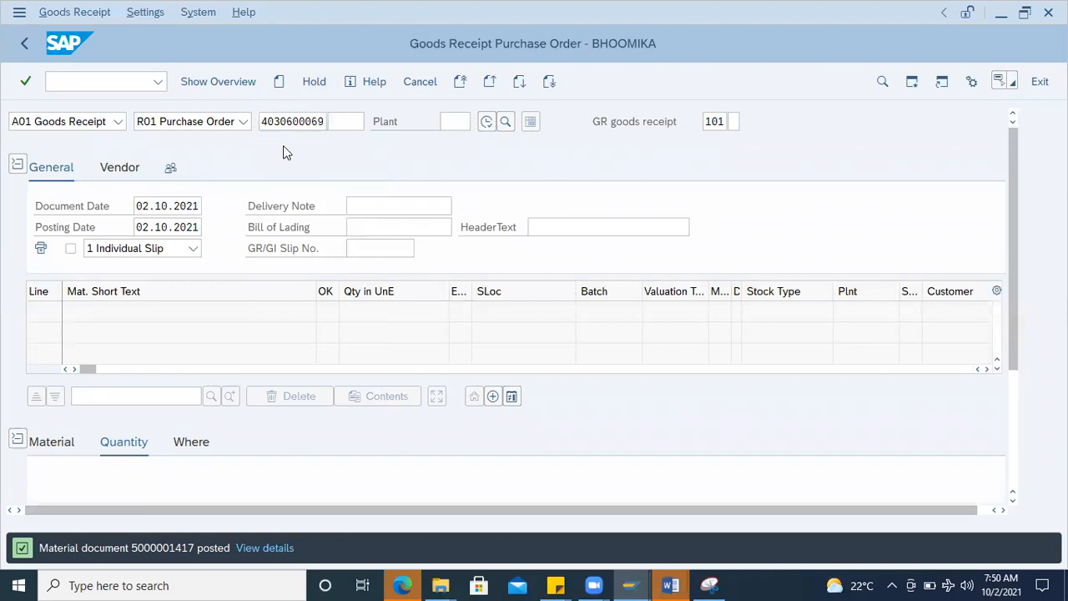
pyautogui.press('Return')
pyautogui.scroll(-3, 213, 452)
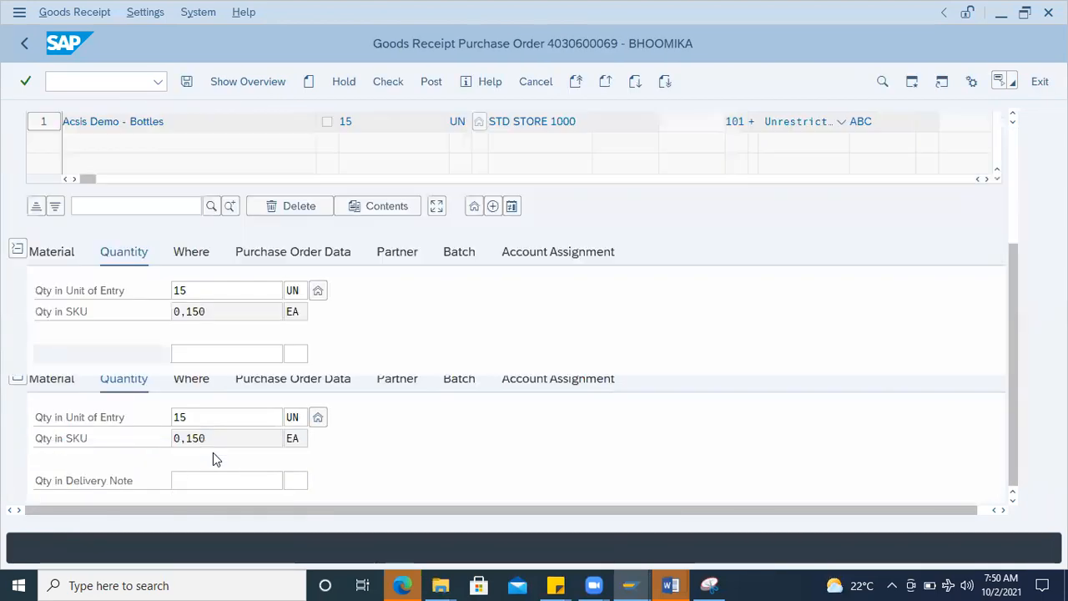
pyautogui.write('15')
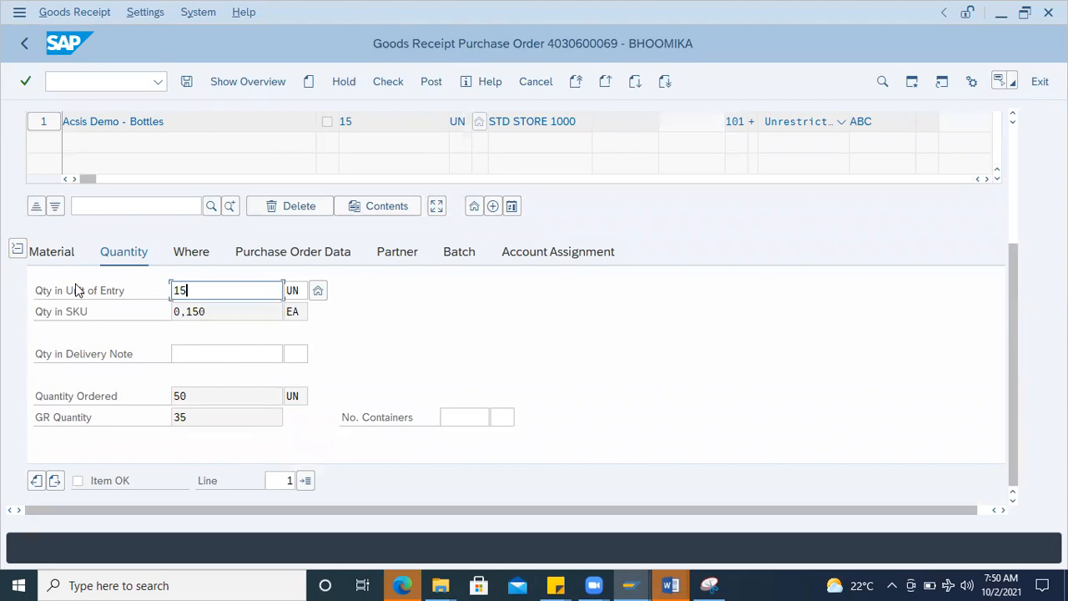
pyautogui.press('Return')
# Step: Mark the 15 UN item as OK, then check and post this final goods receipt
pyautogui.click(78, 481)
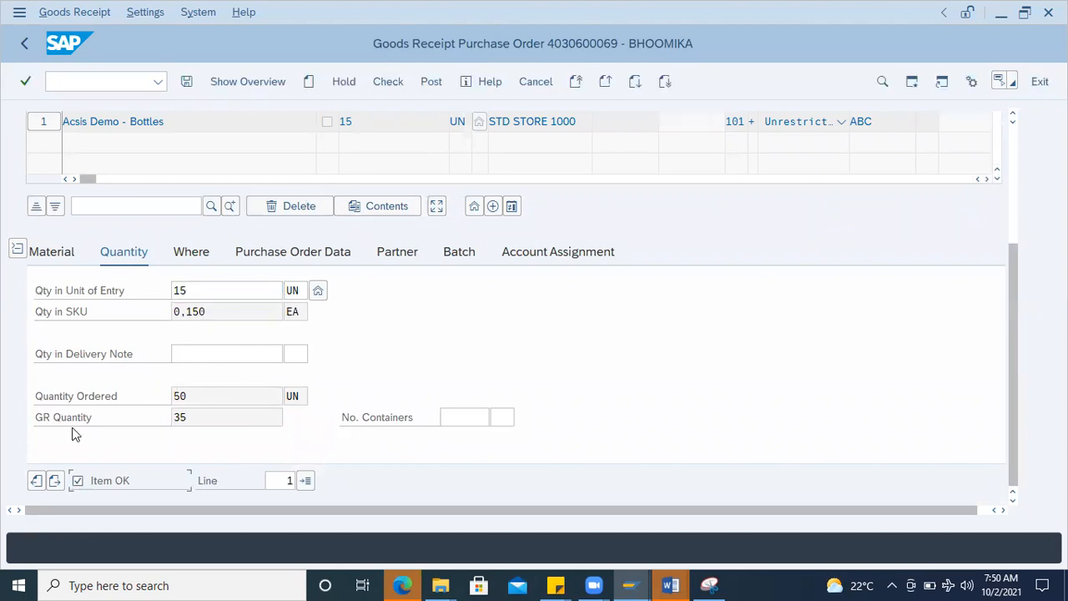
pyautogui.moveTo(112, 394); pyautogui.dragTo(101, 398)
pyautogui.moveTo(200, 416); pyautogui.dragTo(154, 416)
pyautogui.moveTo(202, 287); pyautogui.dragTo(32, 304)
pyautogui.click(206, 404)
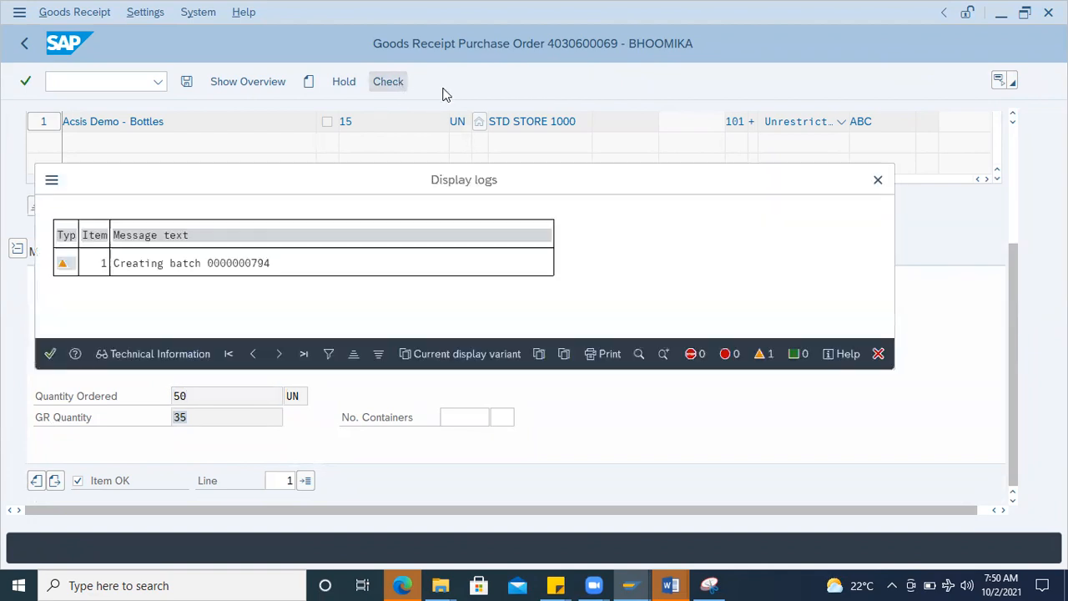
pyautogui.press('Return')
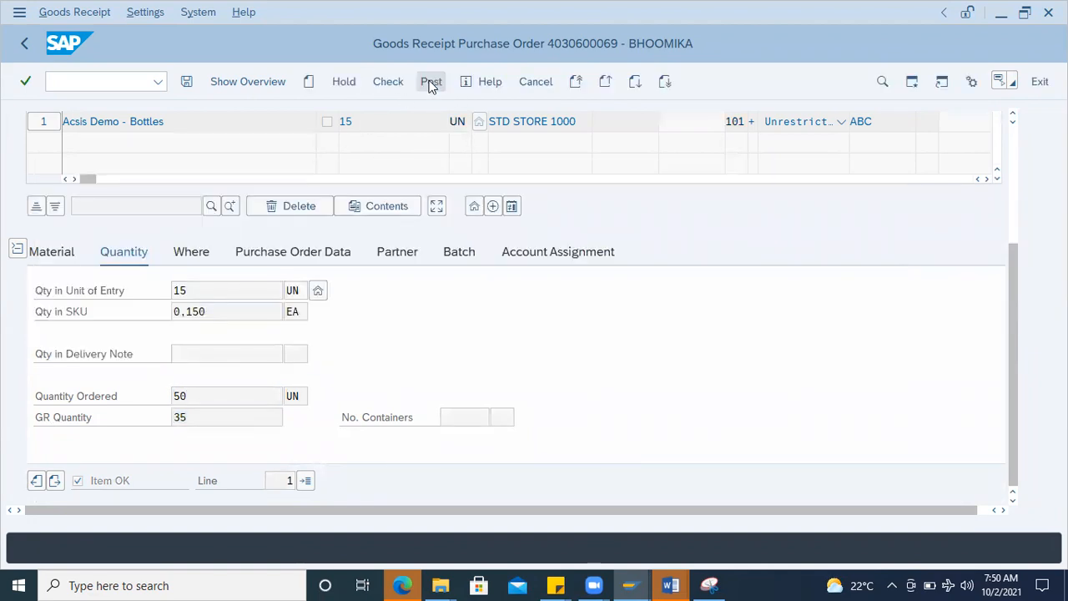
pyautogui.click(432, 86)
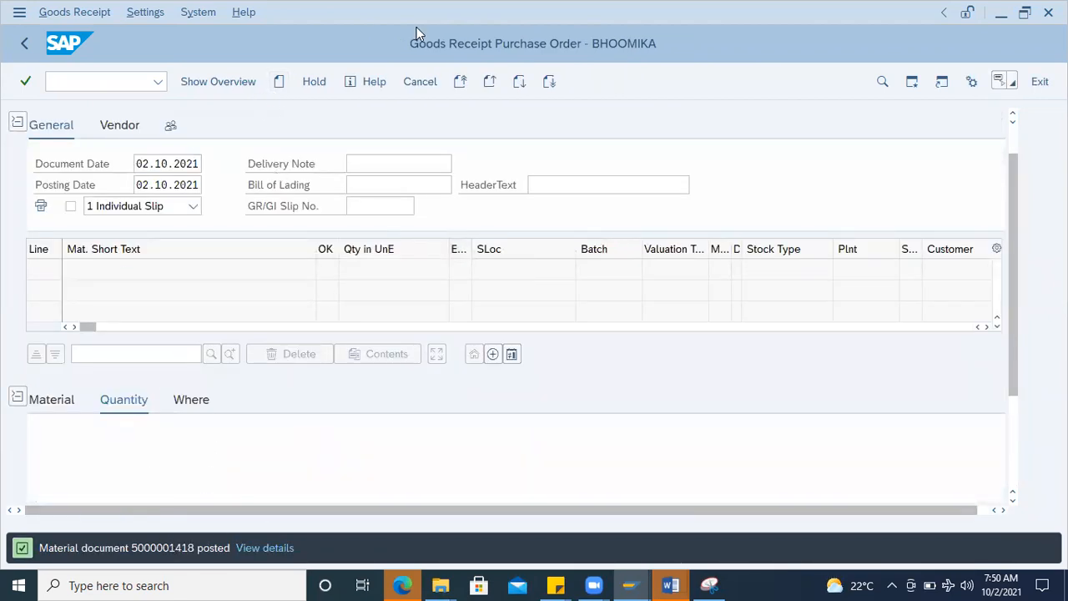
# Step: Display the material document just posted and open its item's batch record from the batch classification
pyautogui.click(119, 122)
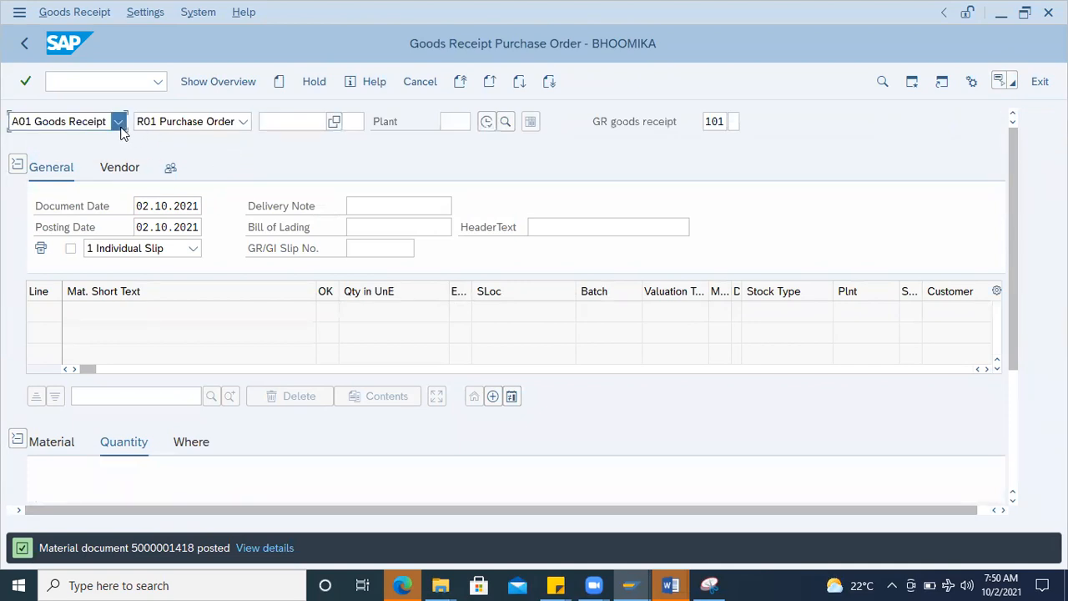
pyautogui.click(81, 223)
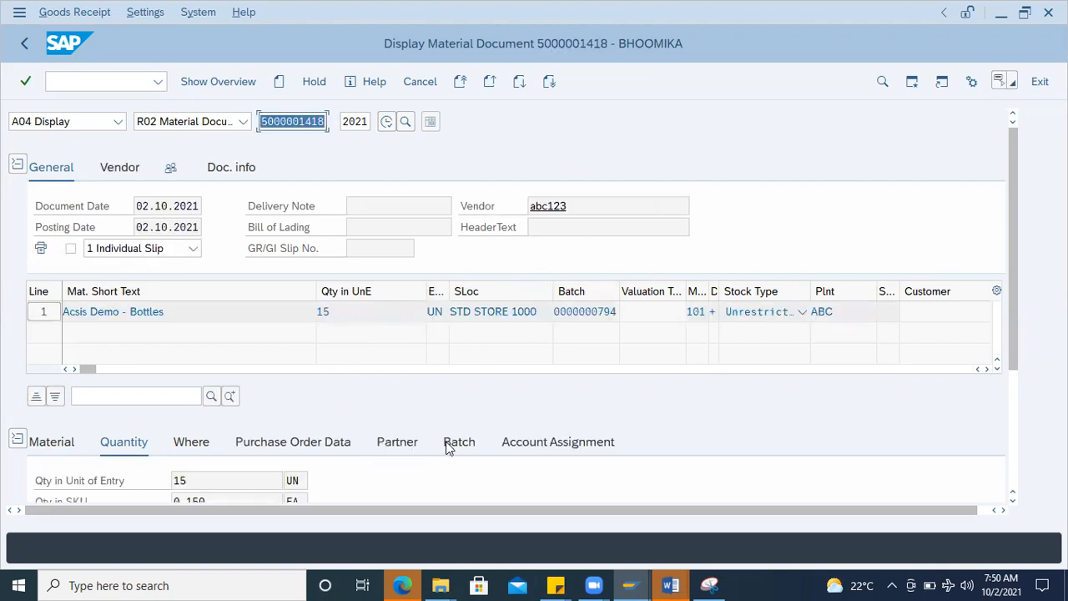
pyautogui.click(455, 443)
pyautogui.scroll(-5, 273, 455)
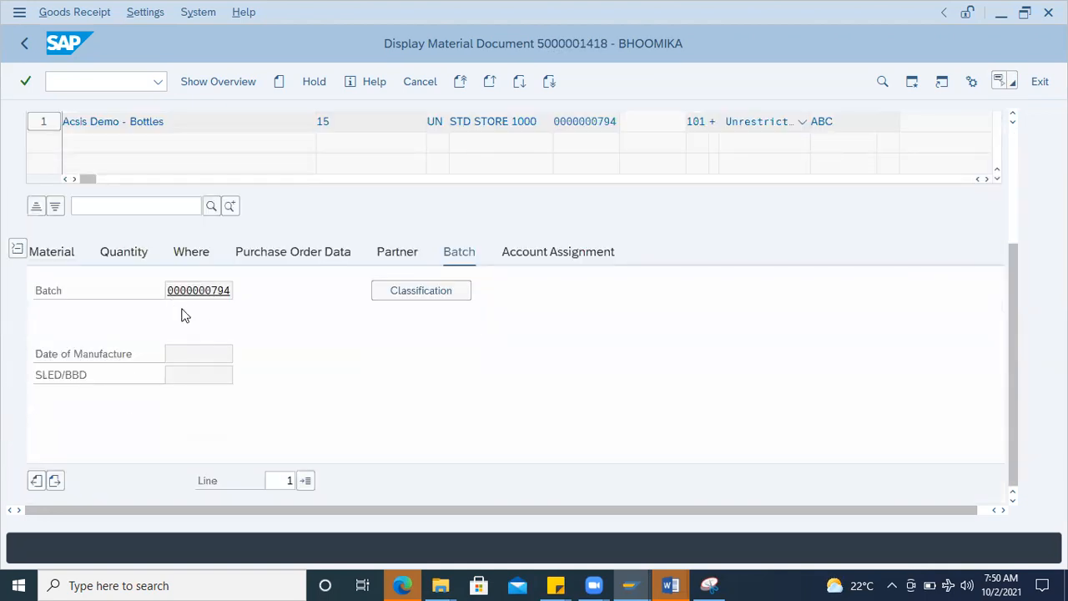
pyautogui.click(421, 292)
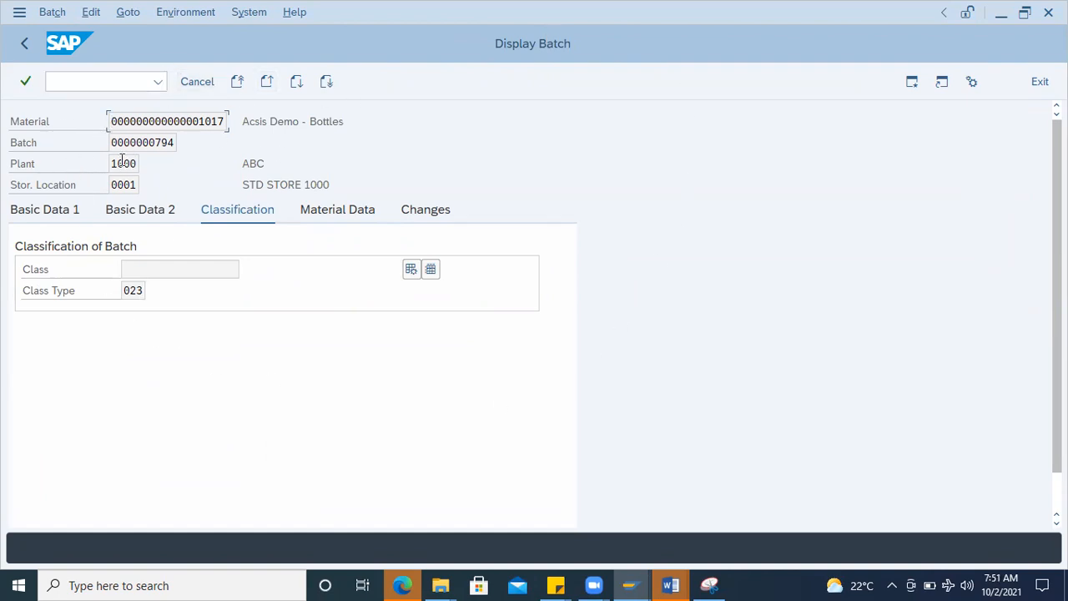
# Step: Examine the batch's Basic Data 1 and Basic Data 2, including shelf-life dates, batch status, vendor and last goods receipt
pyautogui.click(69, 216)
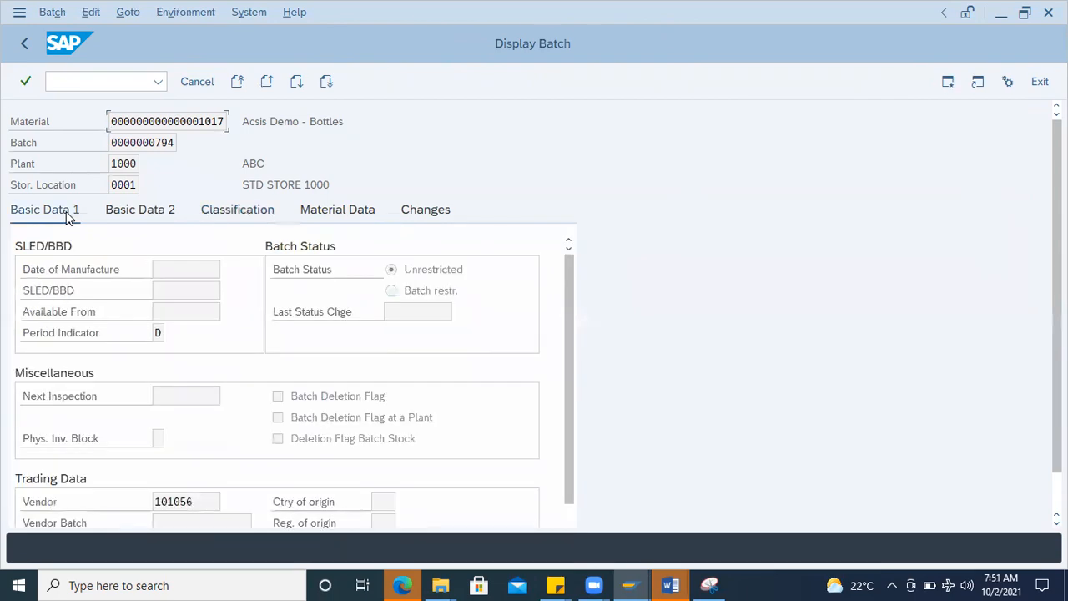
pyautogui.click(168, 273)
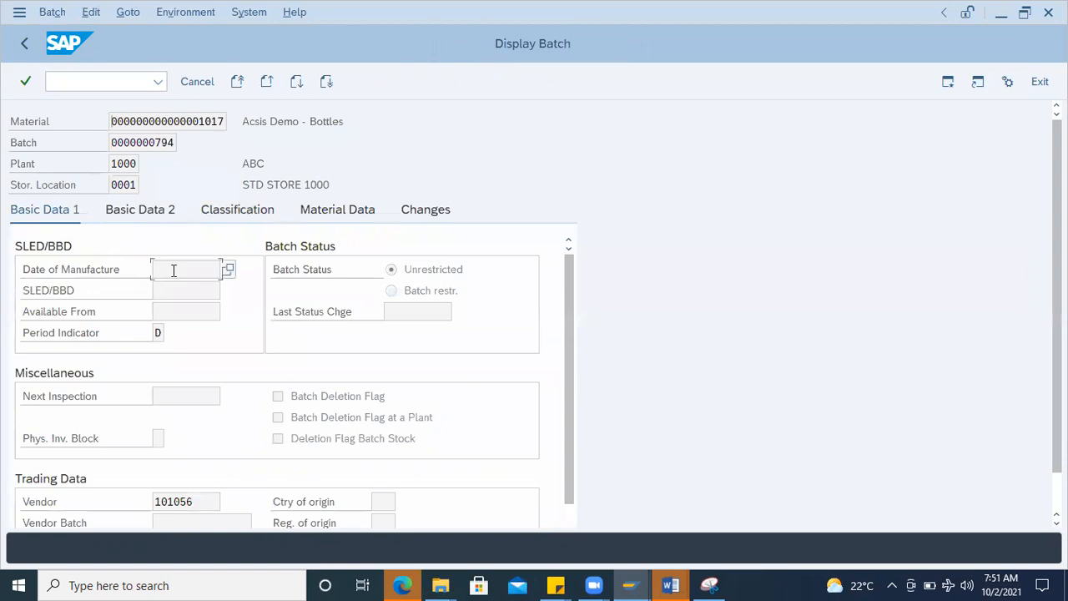
pyautogui.click(167, 289)
pyautogui.click(165, 309)
pyautogui.scroll(-5, 166, 317)
pyautogui.doubleClick(200, 415)
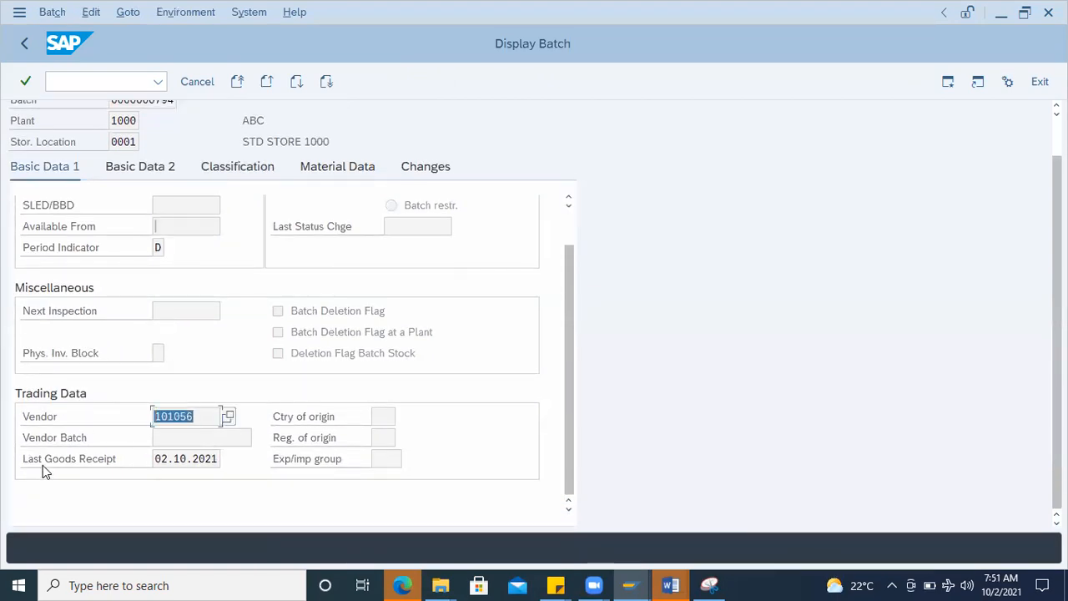
pyautogui.click(178, 459)
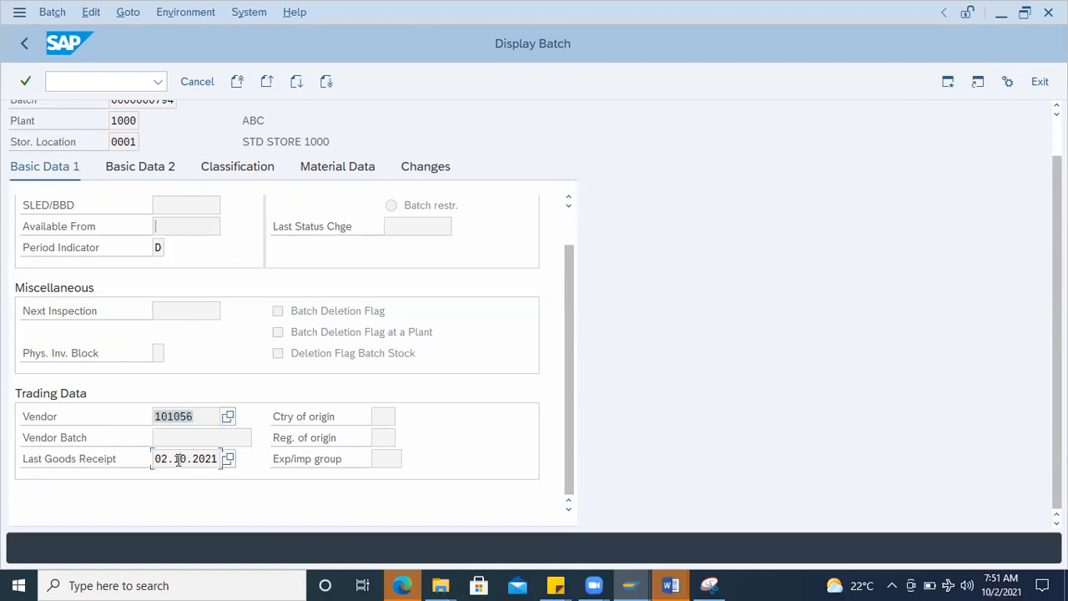
pyautogui.scroll(5, 321, 288)
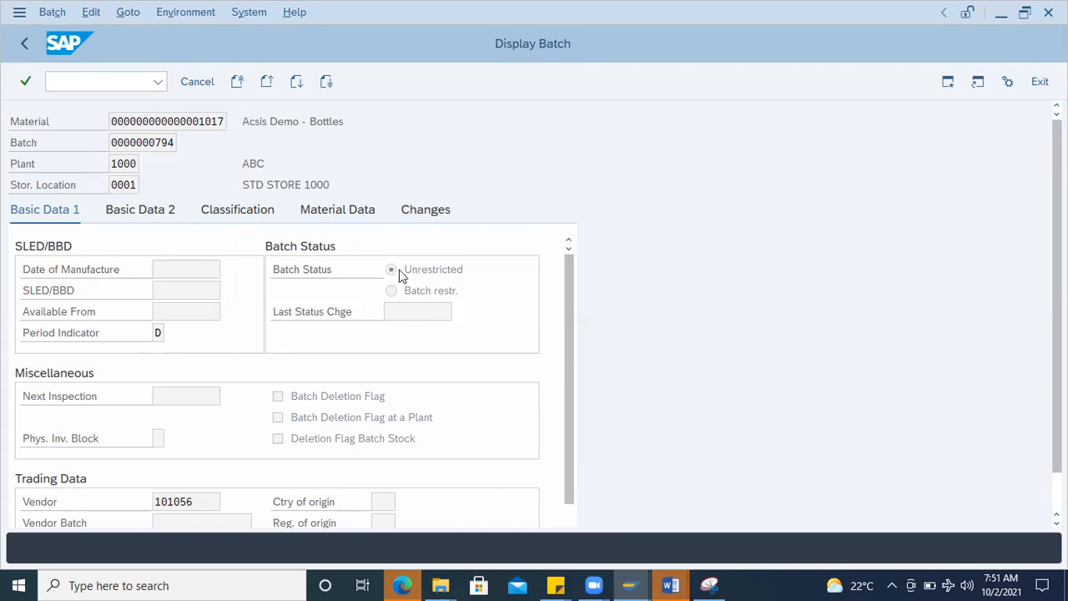
pyautogui.click(148, 219)
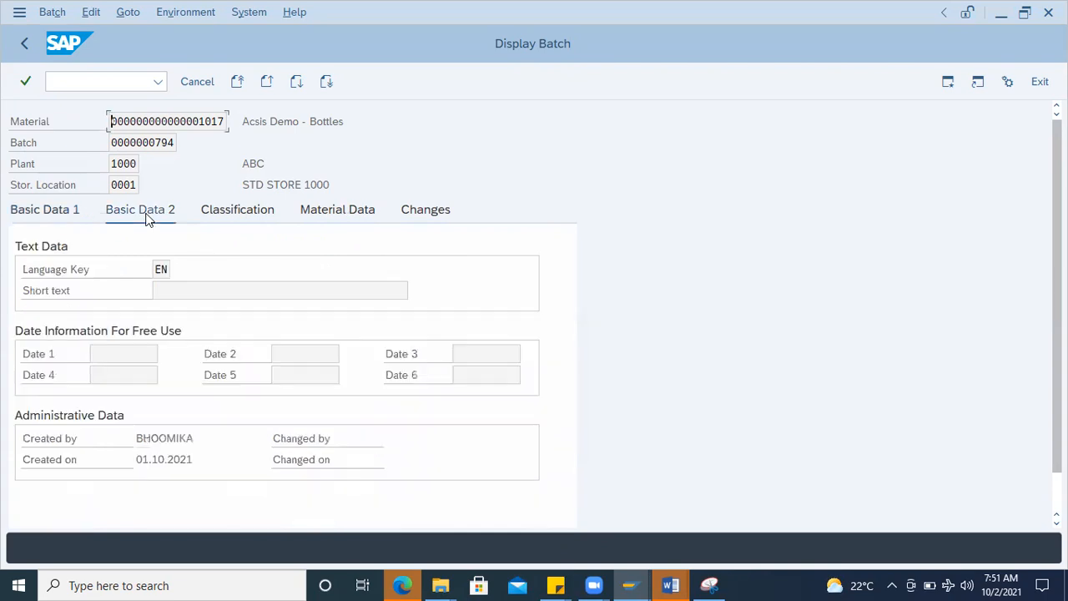
pyautogui.click(85, 82)
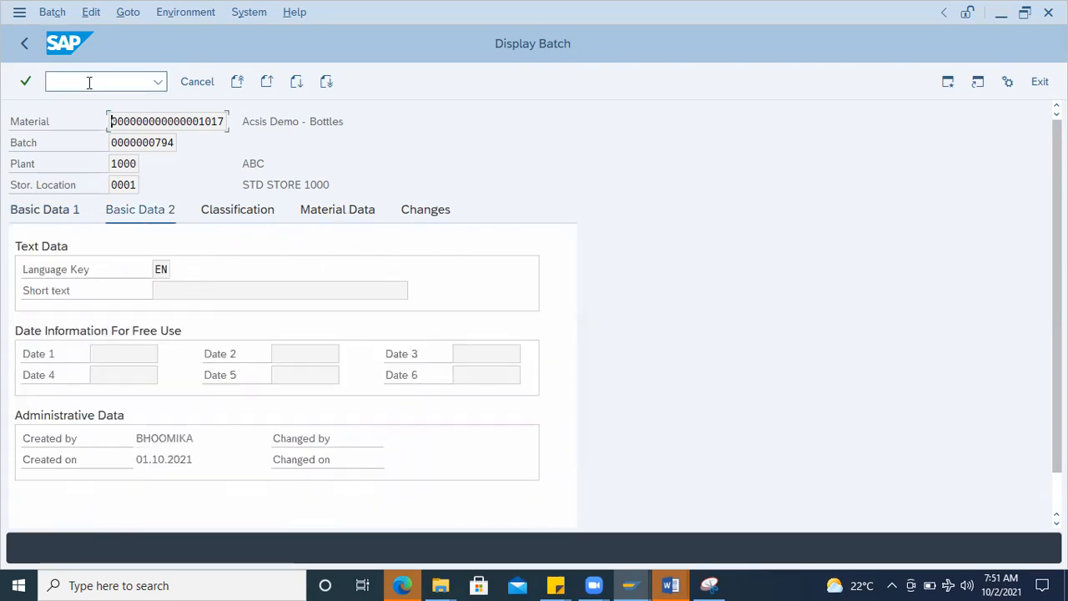
pyautogui.write('/nms')
pyautogui.write('c2n')
pyautogui.press('Return')
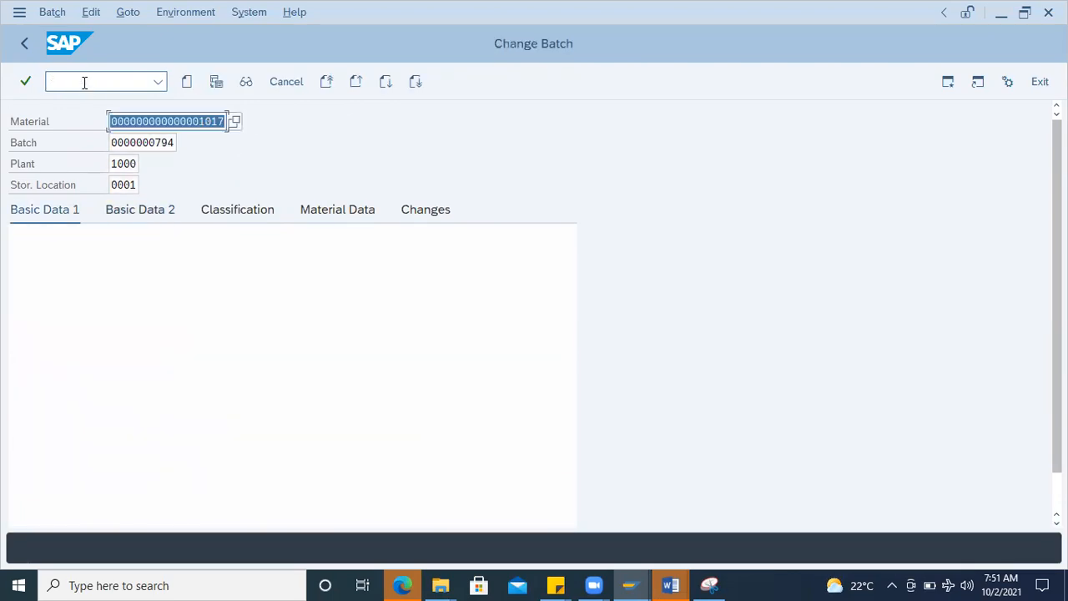
pyautogui.click(176, 123)
pyautogui.click(153, 142)
pyautogui.press('Return')
# Step: Set the batch's date of manufacture to 02.10.2021
pyautogui.click(230, 269)
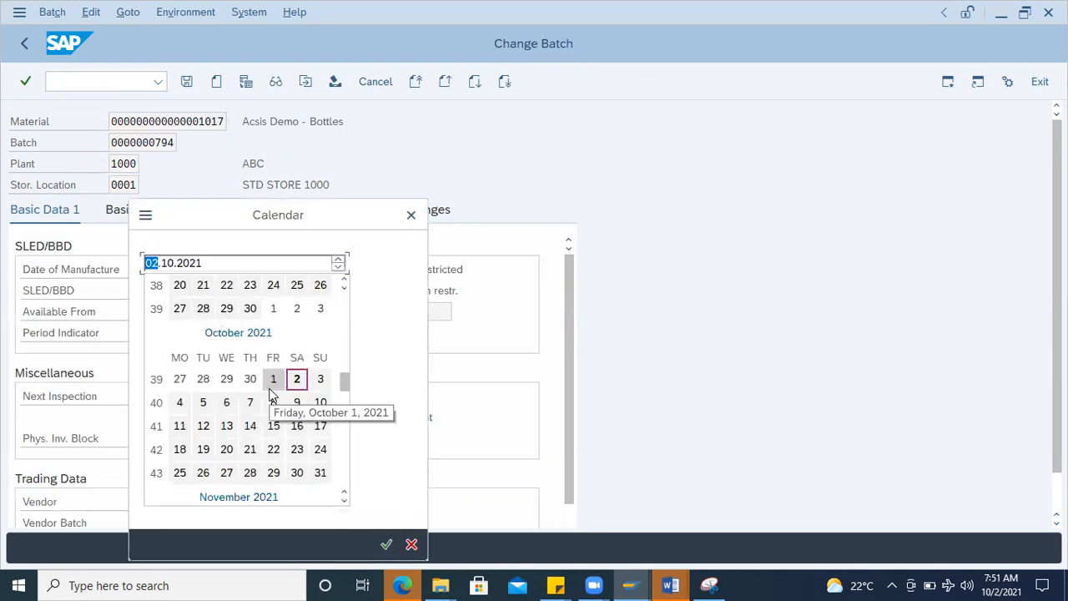
pyautogui.click(230, 379)
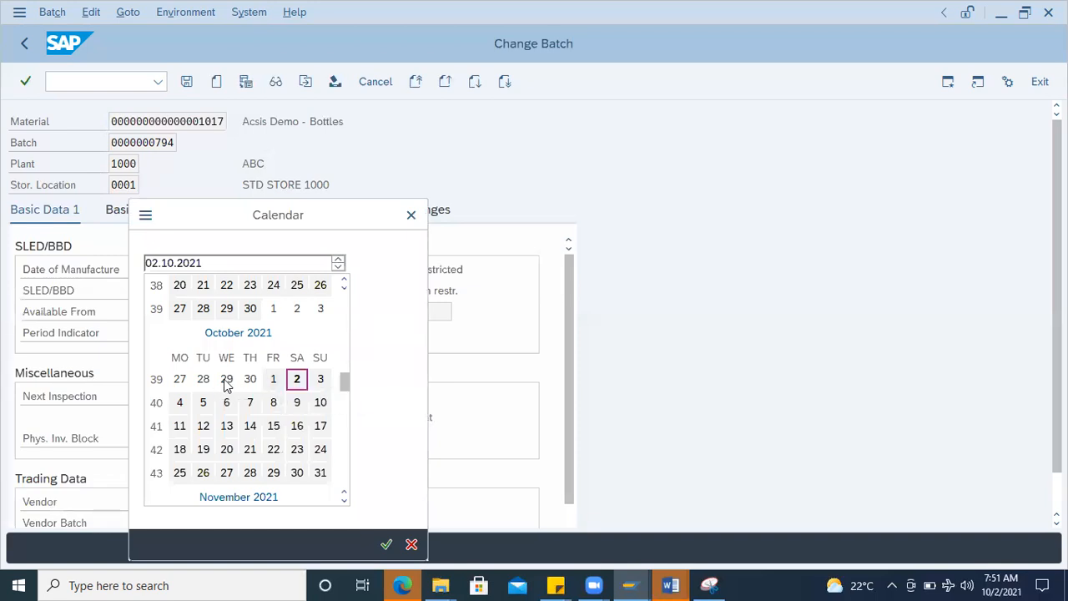
pyautogui.doubleClick(296, 378)
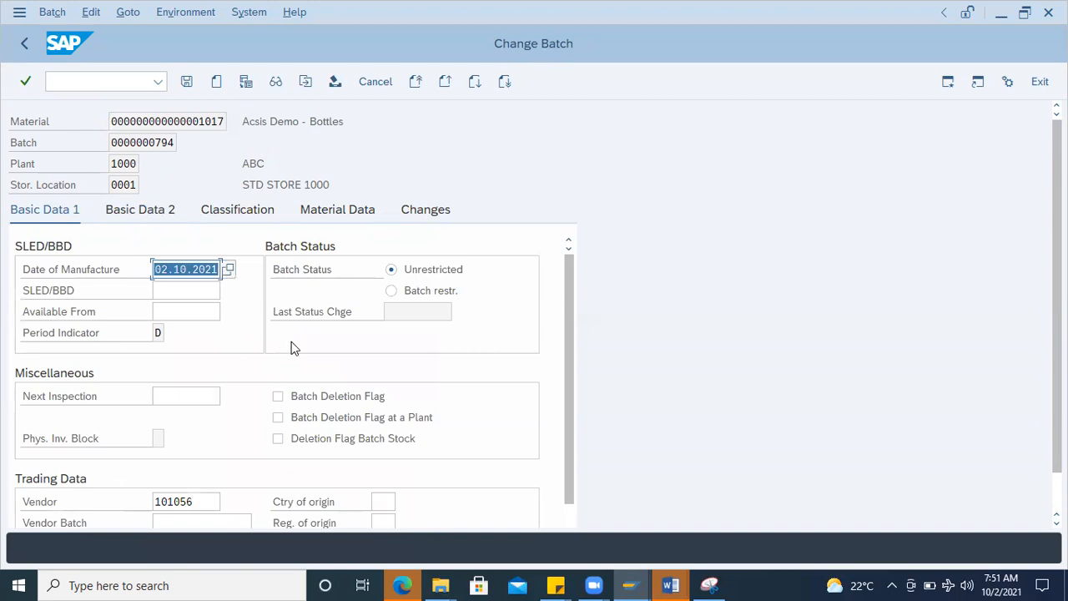
# Step: Set the batch's SLED/BBD date to 30.11.2021
pyautogui.click(177, 290)
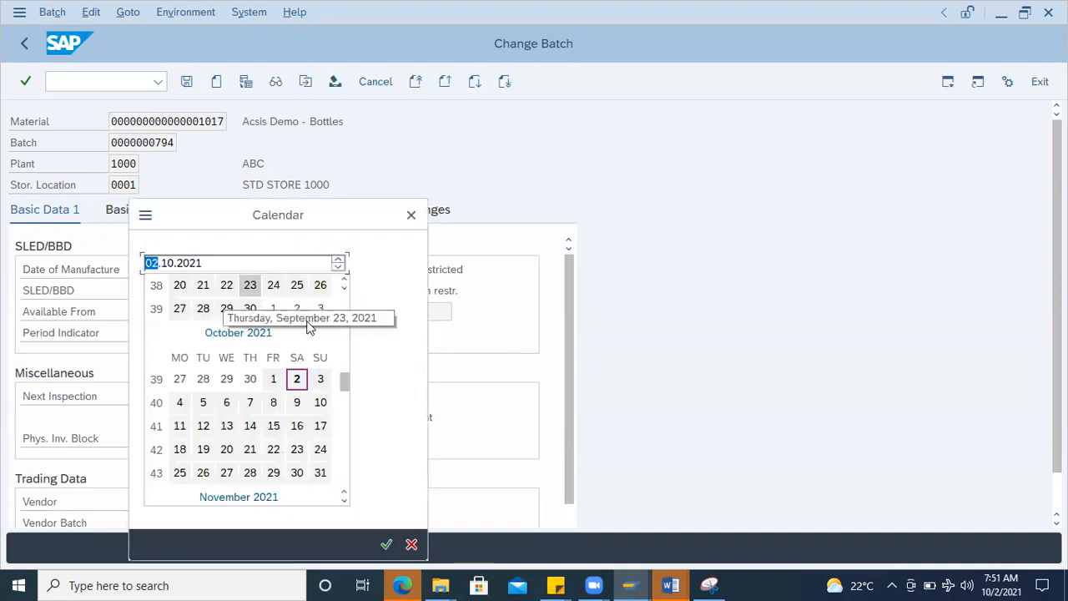
pyautogui.moveTo(347, 391); pyautogui.dragTo(341, 405)
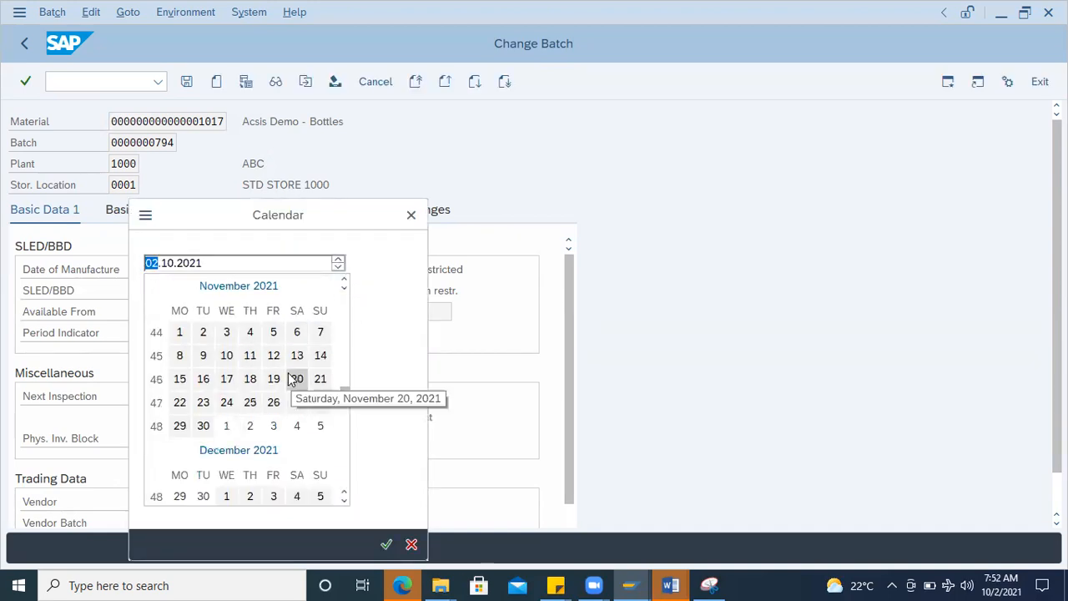
pyautogui.doubleClick(204, 426)
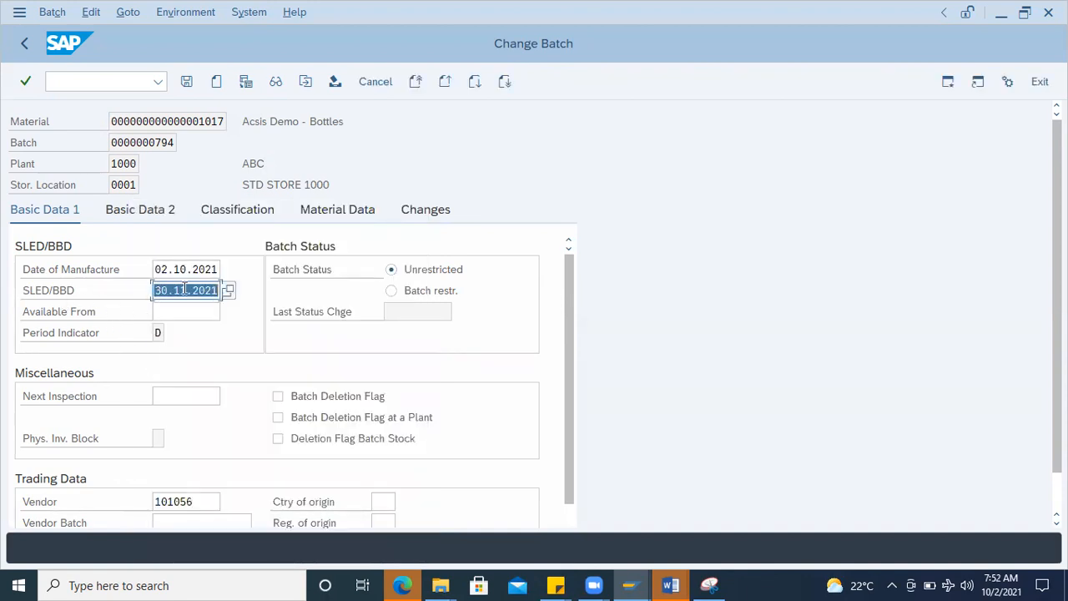
# Step: Set the batch's SLED/BBD date to 31.10.2021 and save the batch
pyautogui.click(229, 290)
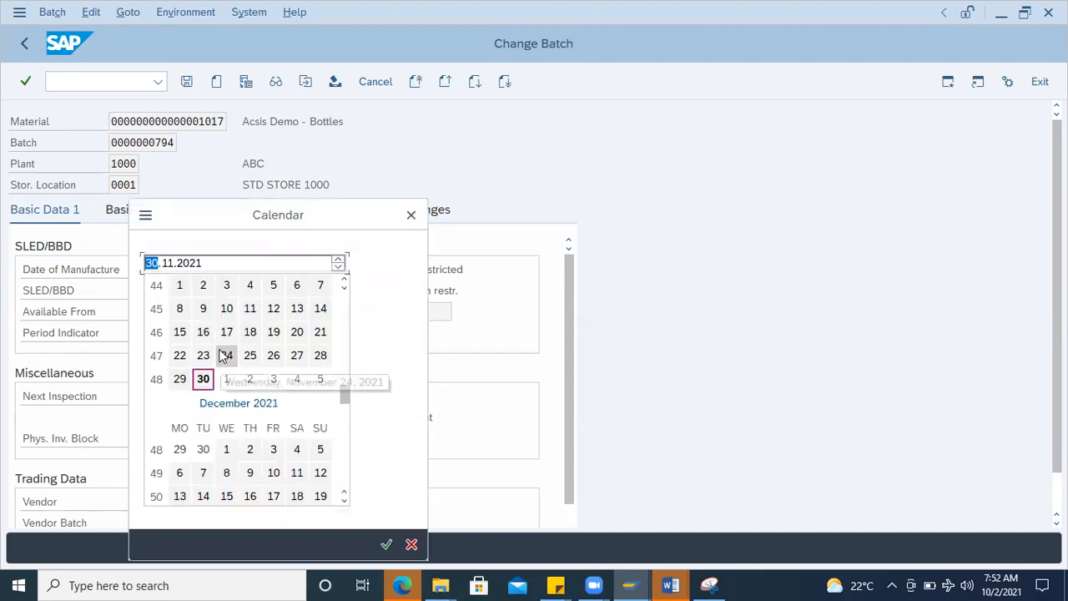
pyautogui.scroll(3, 234, 367)
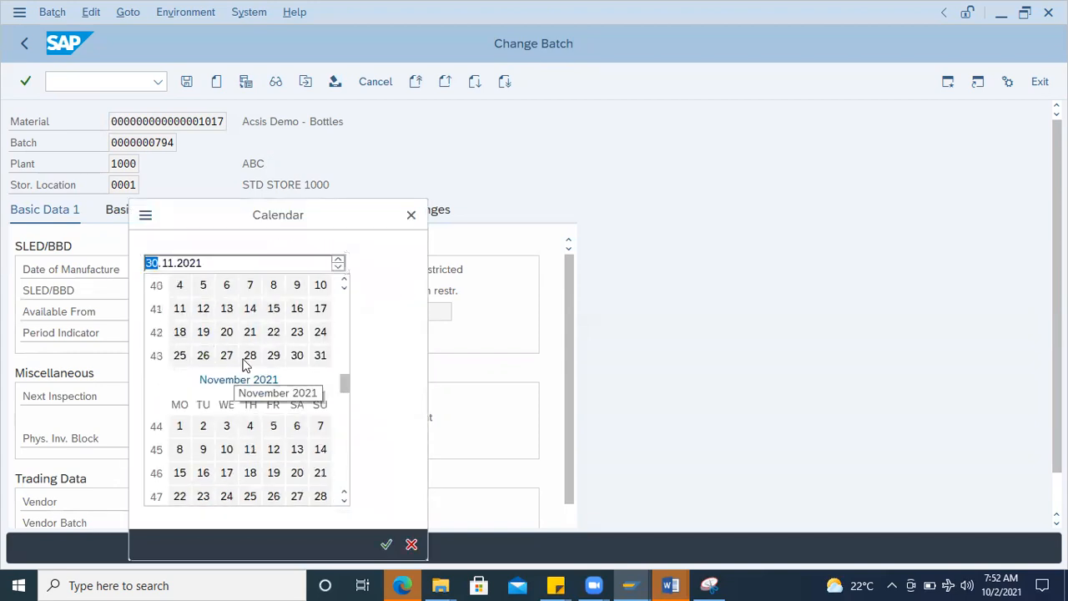
pyautogui.doubleClick(320, 355)
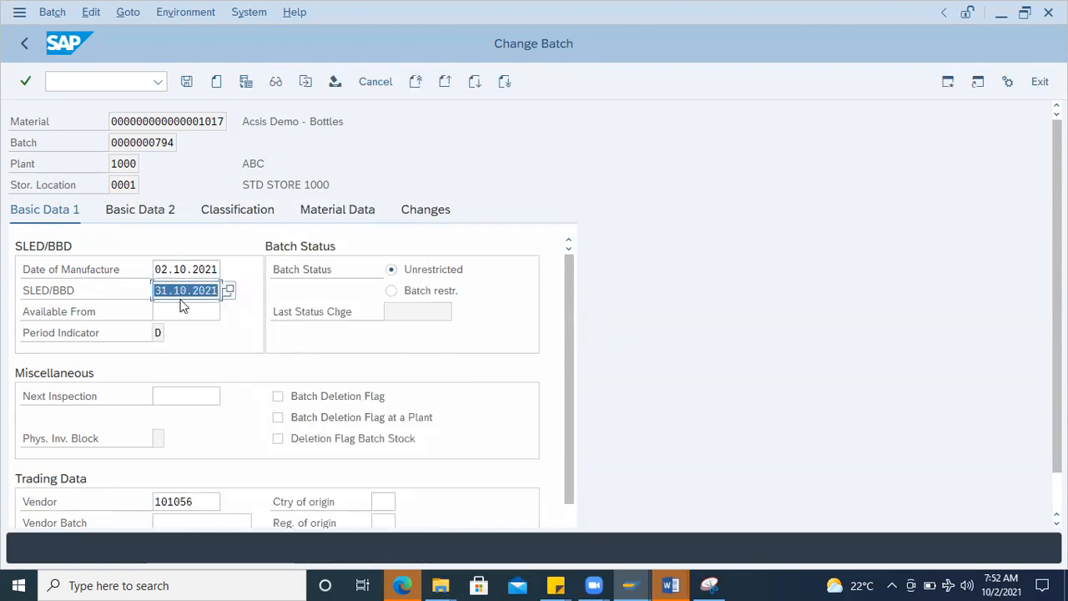
pyautogui.click(181, 291)
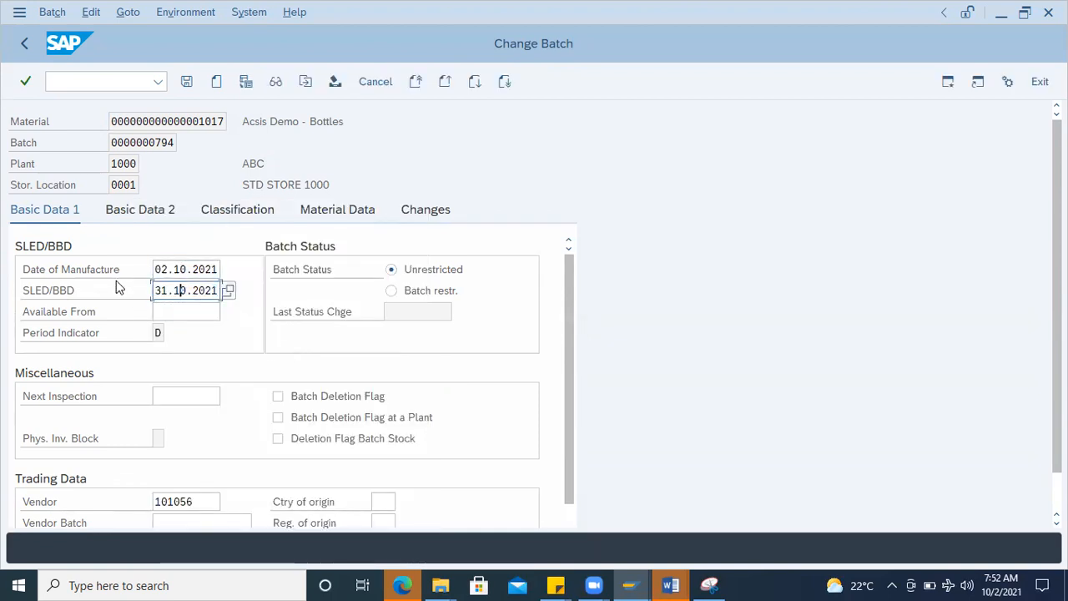
pyautogui.click(186, 81)
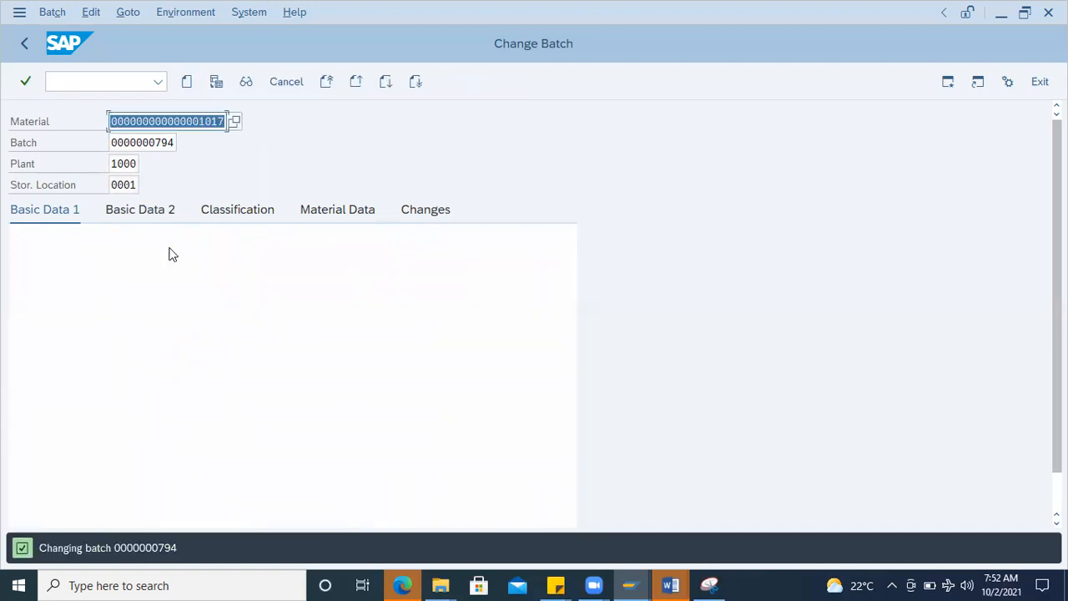
pyautogui.click(89, 83)
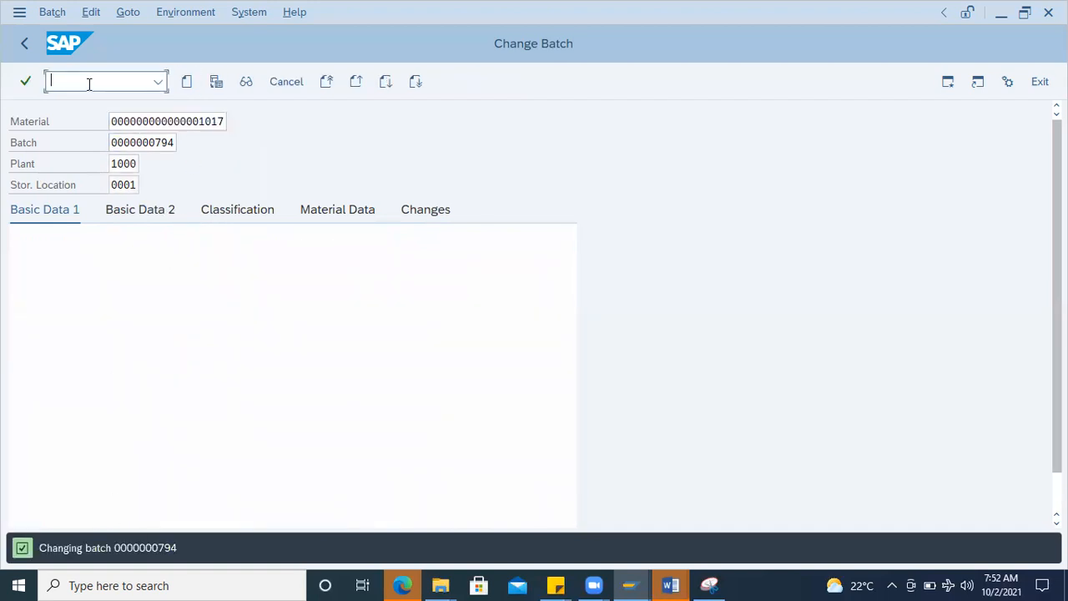
pyautogui.write('/nmbbe')
pyautogui.press('Return')
pyautogui.write('mmbe')
pyautogui.press('Return')
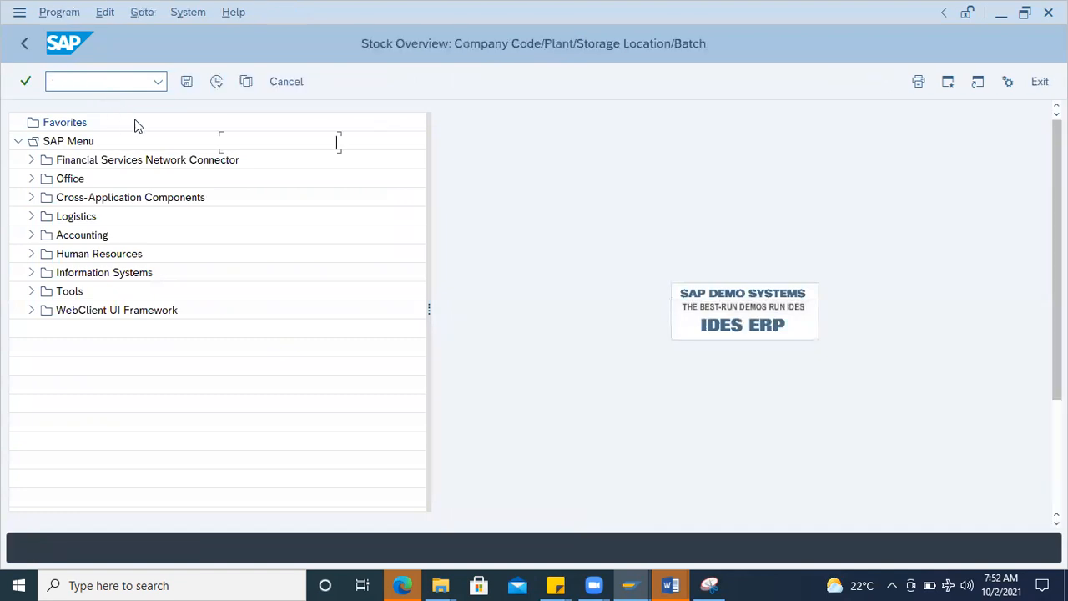
pyautogui.click(236, 142)
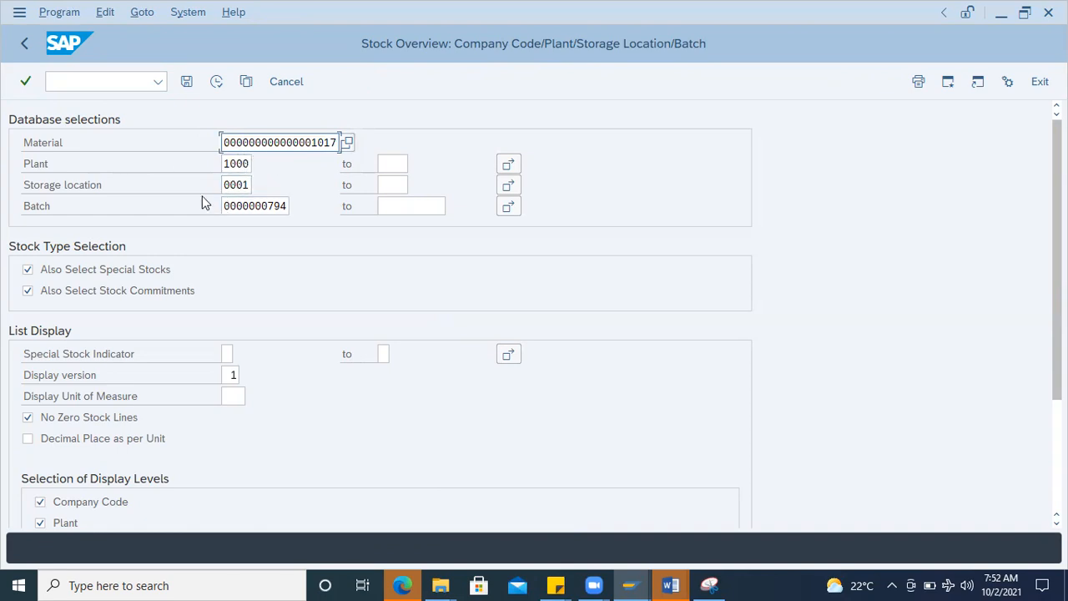
pyautogui.click(216, 81)
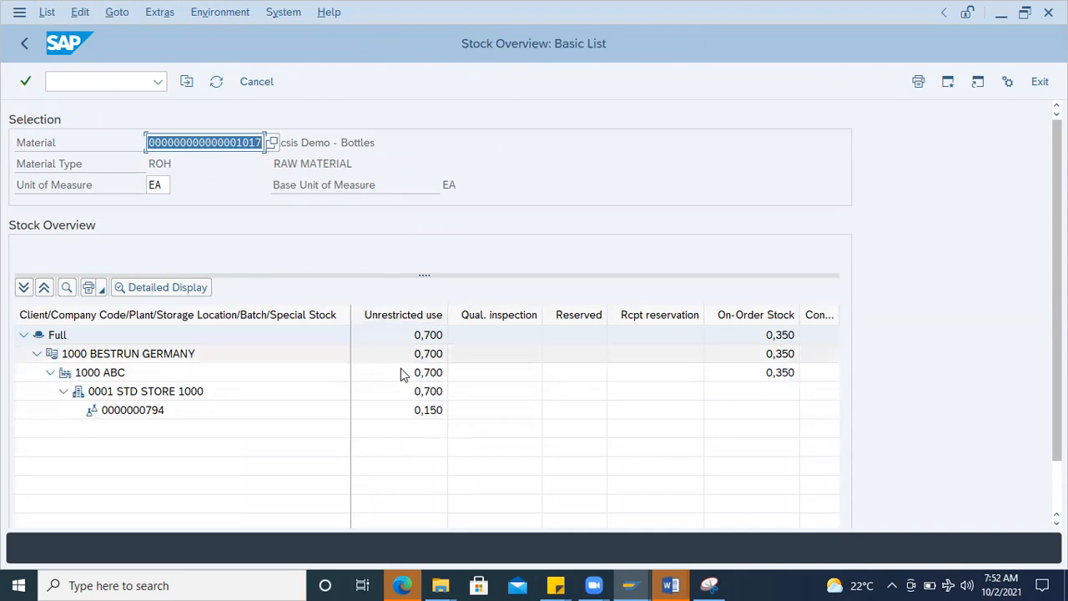
# Step: Clear the batch selection and display the stock overview for all batches of the material in plant 1000, storage location 0001
pyautogui.click(24, 46)
pyautogui.click(243, 206)
pyautogui.doubleClick(243, 206)
pyautogui.press('BackSpace')
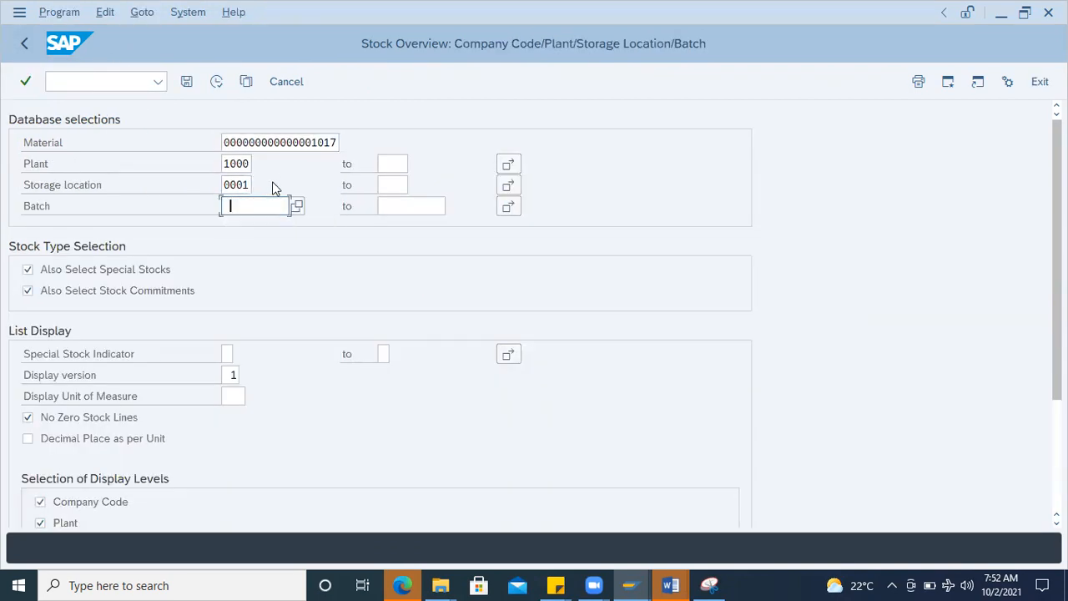
pyautogui.click(217, 82)
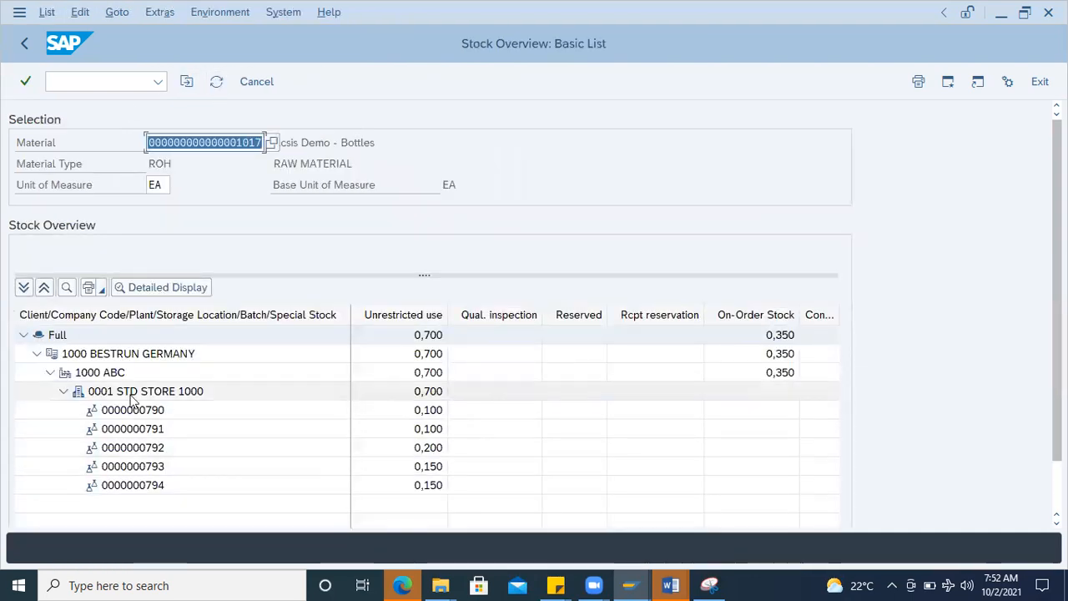
pyautogui.click(138, 413)
pyautogui.click(151, 430)
pyautogui.click(147, 447)
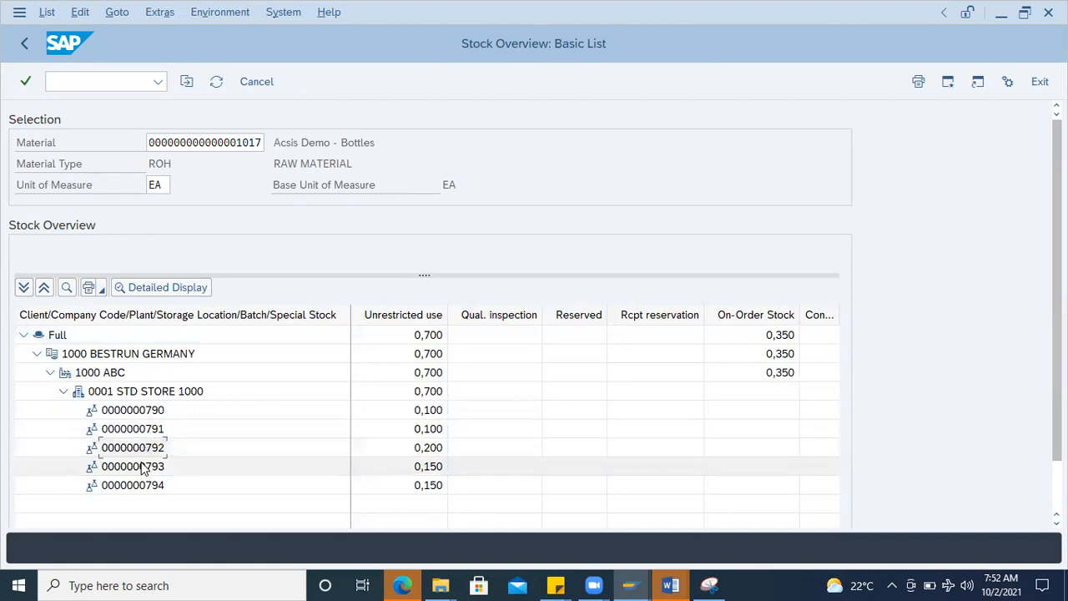
pyautogui.click(142, 468)
pyautogui.click(144, 485)
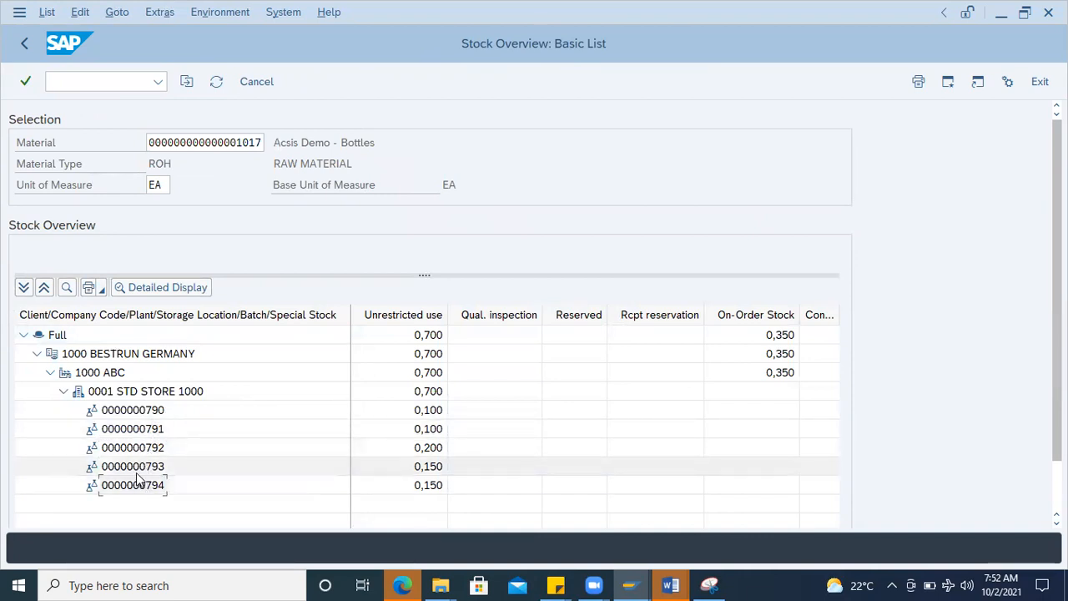
pyautogui.click(140, 414)
# Step: Copy the material number from the stock overview and start an A07 Goods Issue in transaction MIGO
pyautogui.click(158, 143)
pyautogui.moveTo(149, 142); pyautogui.dragTo(298, 142)
pyautogui.hotkey('ctrl', 'c')
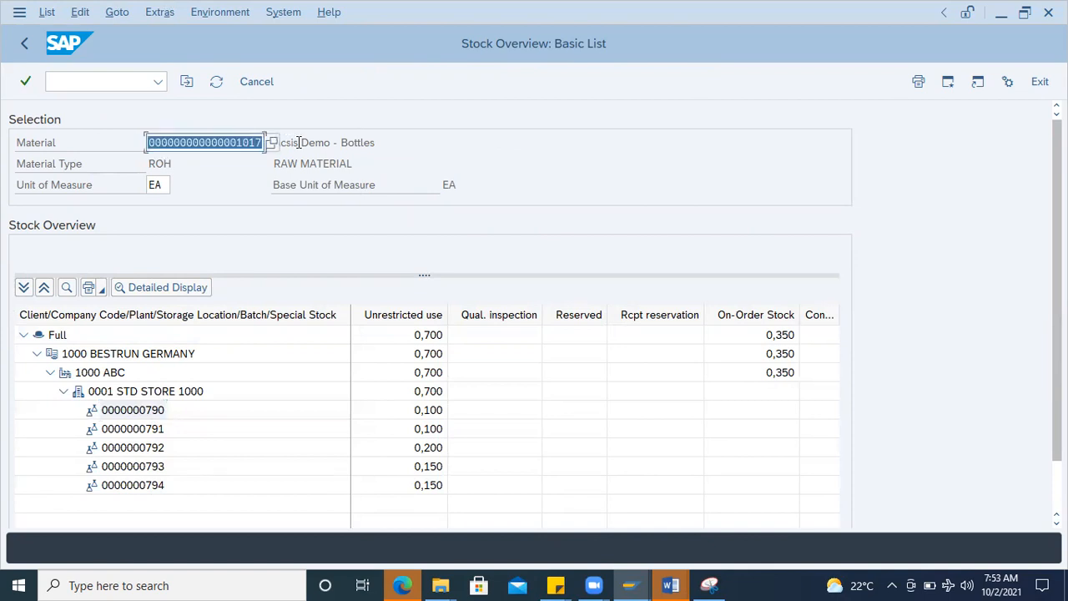
pyautogui.click(73, 81)
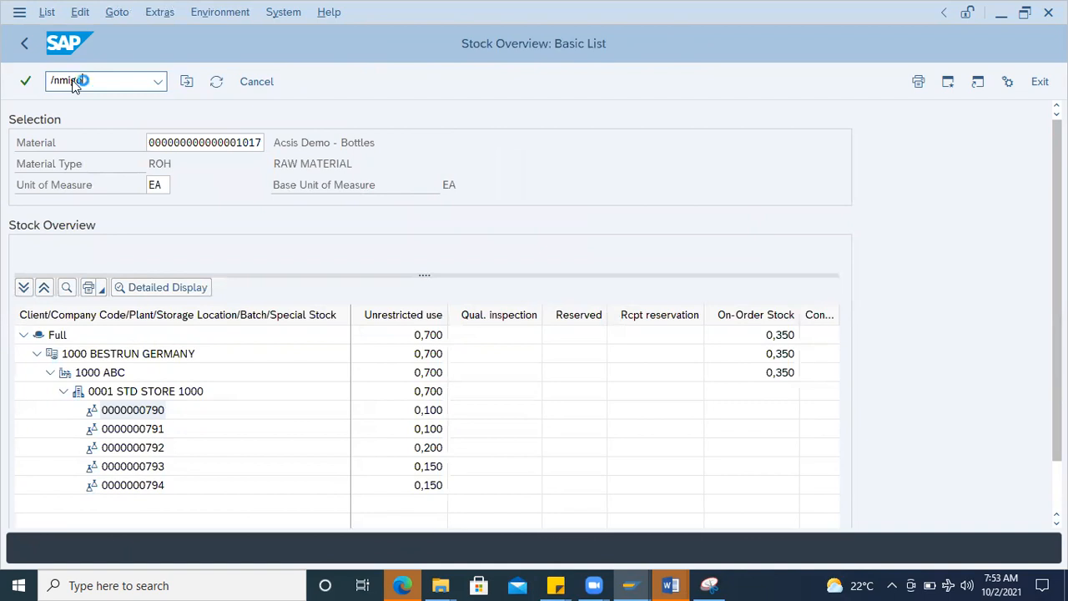
pyautogui.write('/nmigo')
pyautogui.press('Return')
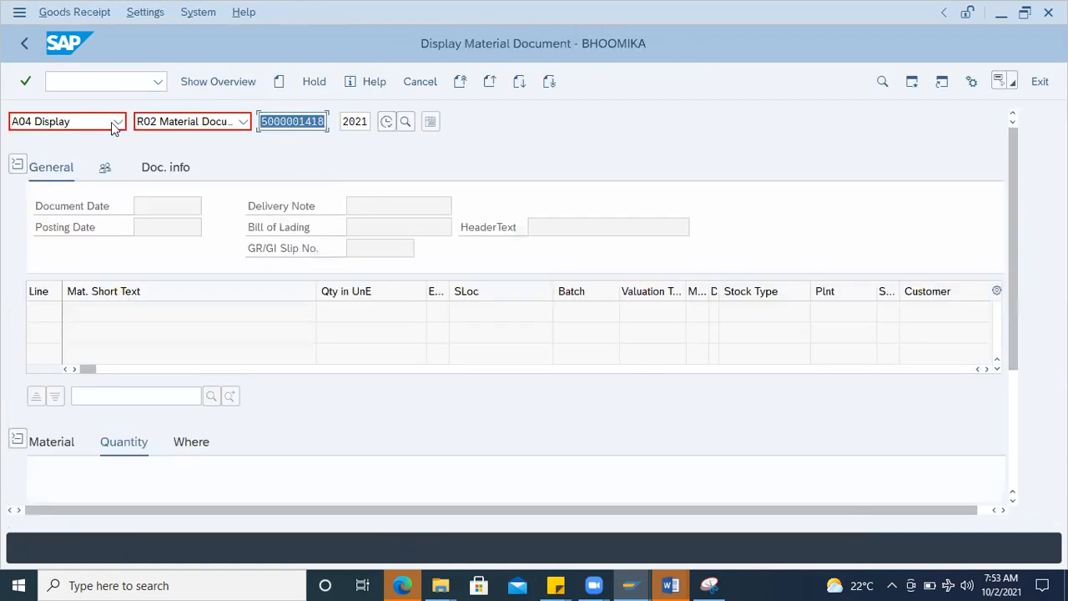
pyautogui.click(114, 122)
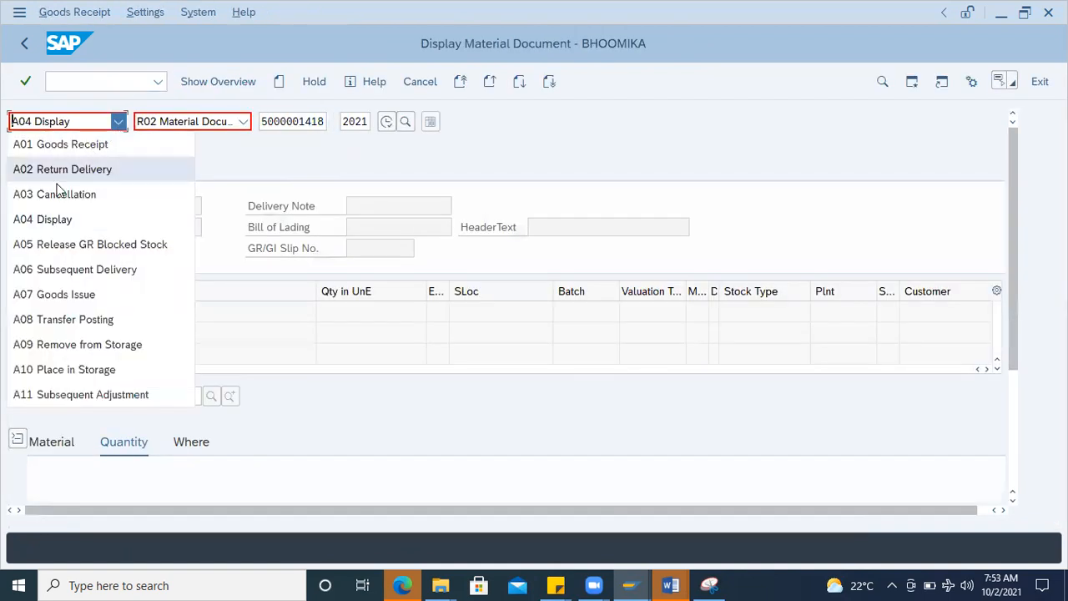
pyautogui.click(67, 294)
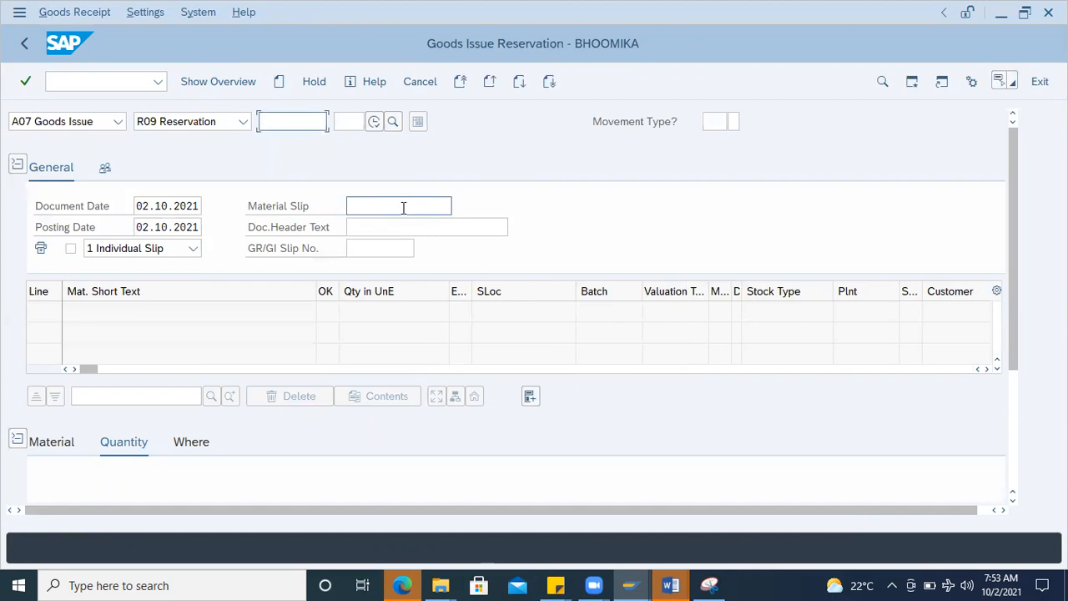
# Step: Try to base the goods issue on the most recently used purchase order with reference R01 Purchase Order
pyautogui.click(241, 122)
pyautogui.click(185, 145)
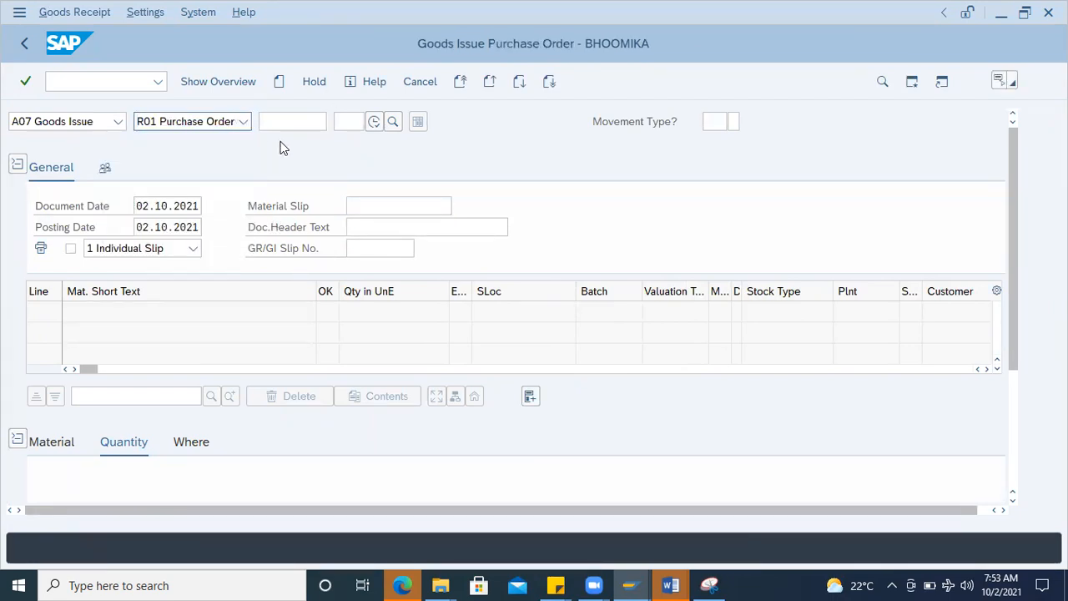
pyautogui.click(282, 121)
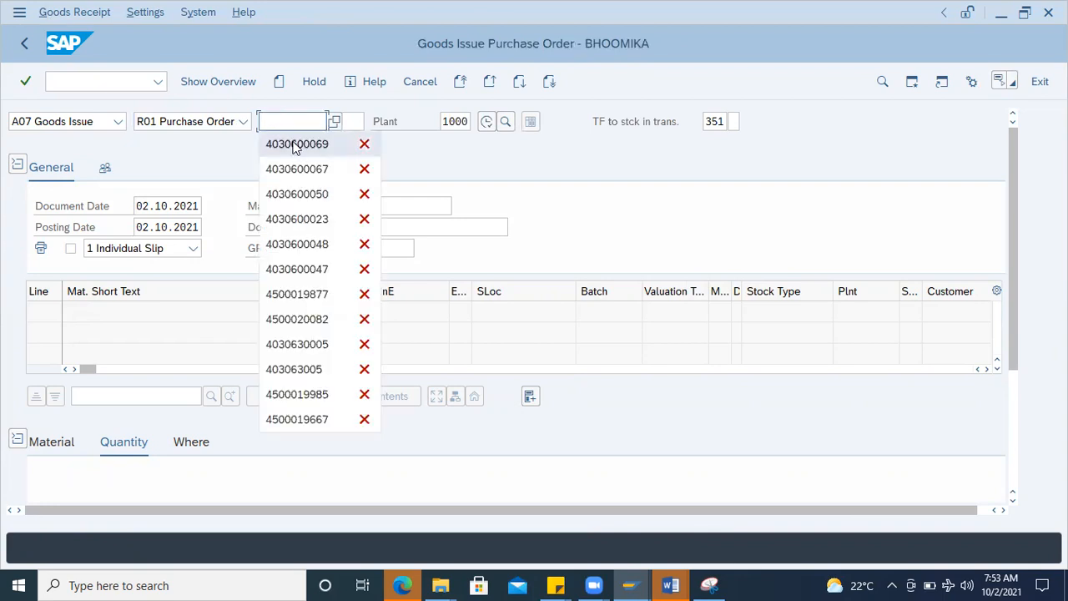
pyautogui.click(292, 143)
pyautogui.press('Return')
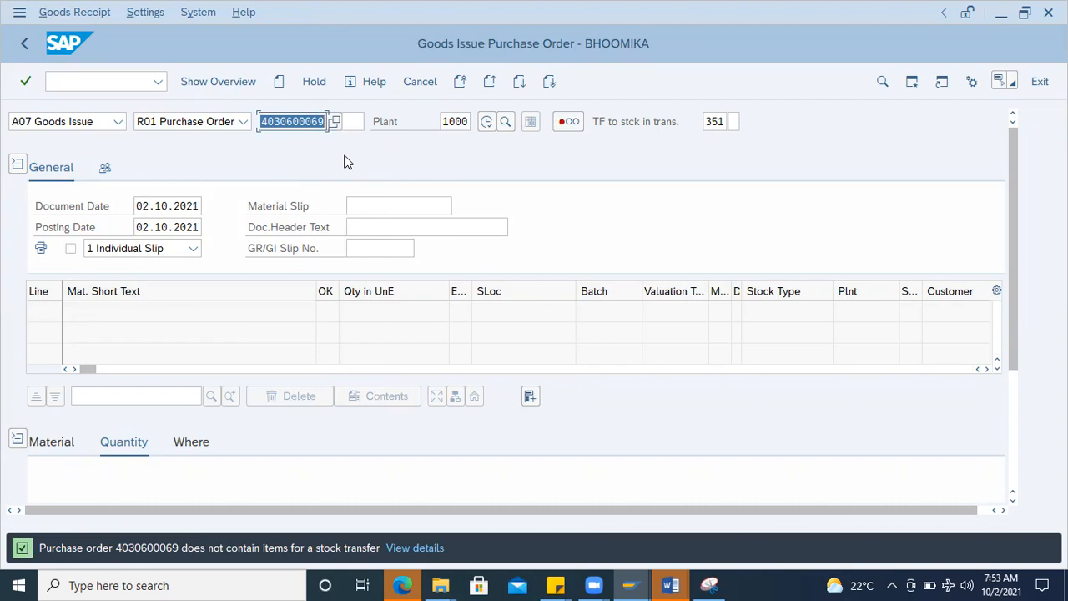
pyautogui.press('BackSpace')
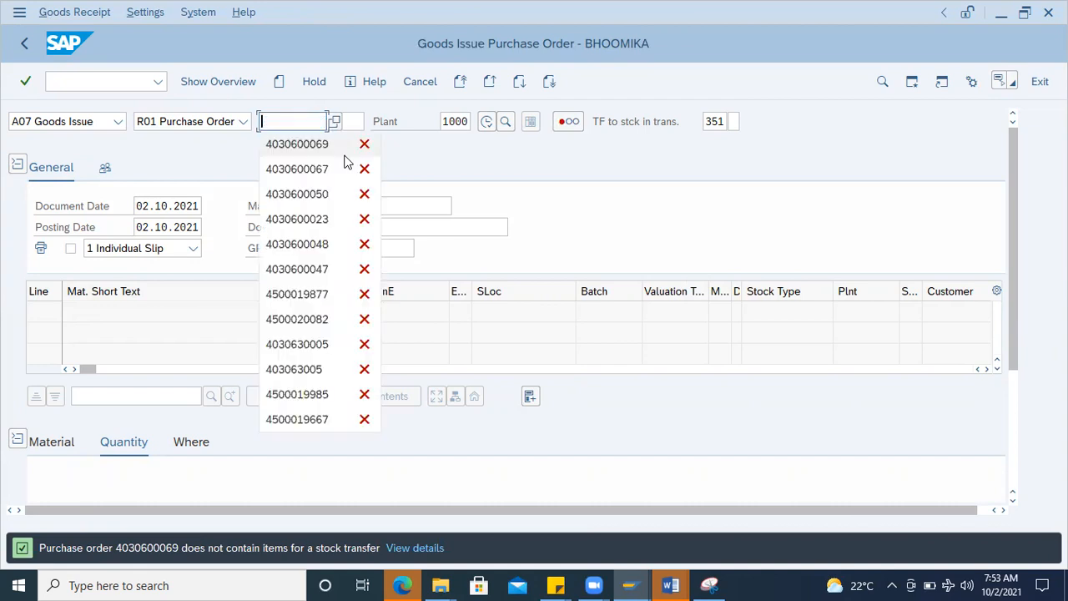
# Step: Try to base the goods issue on the proposed 2021 material document with reference R02 Material Document
pyautogui.click(245, 122)
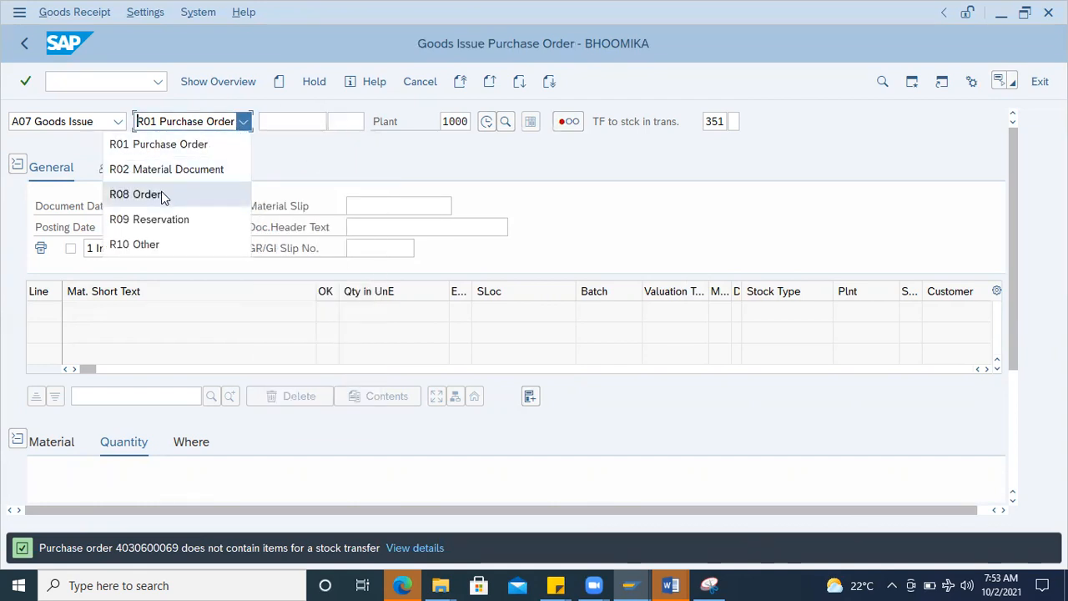
pyautogui.click(170, 172)
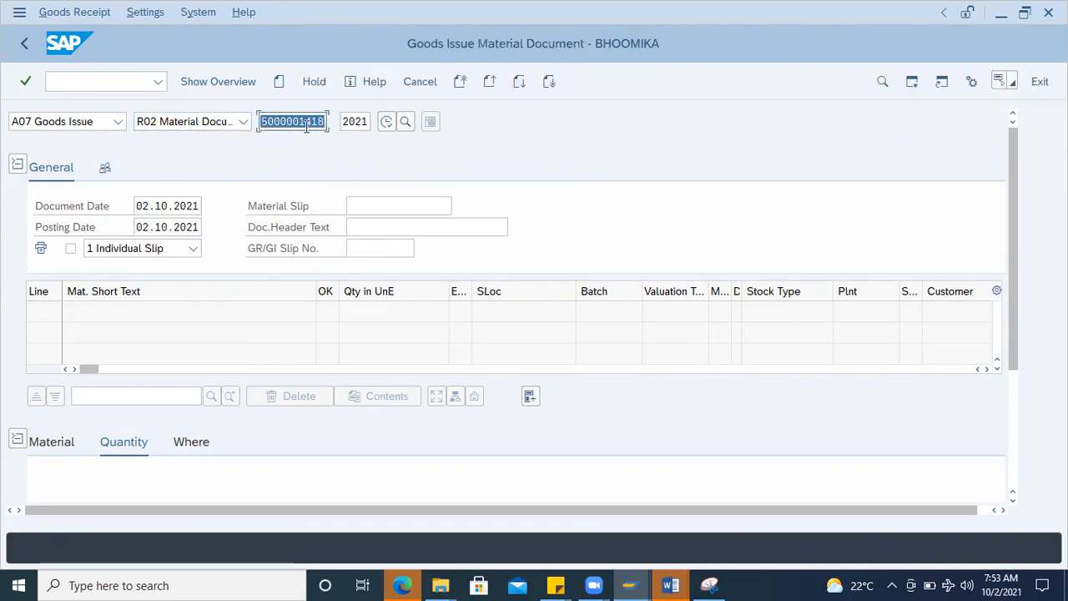
pyautogui.press('Return')
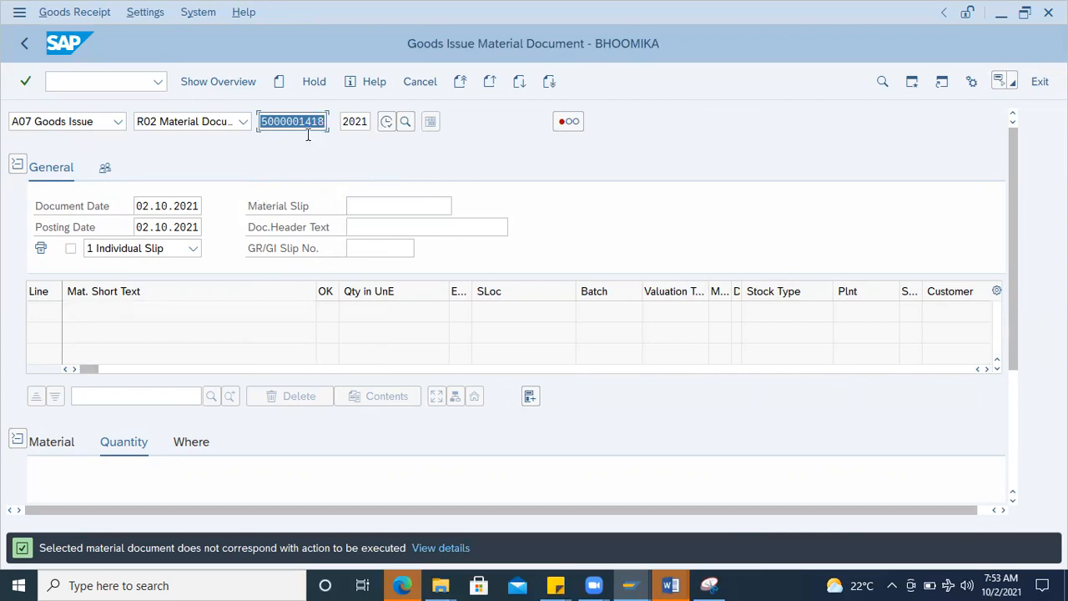
pyautogui.click(215, 124)
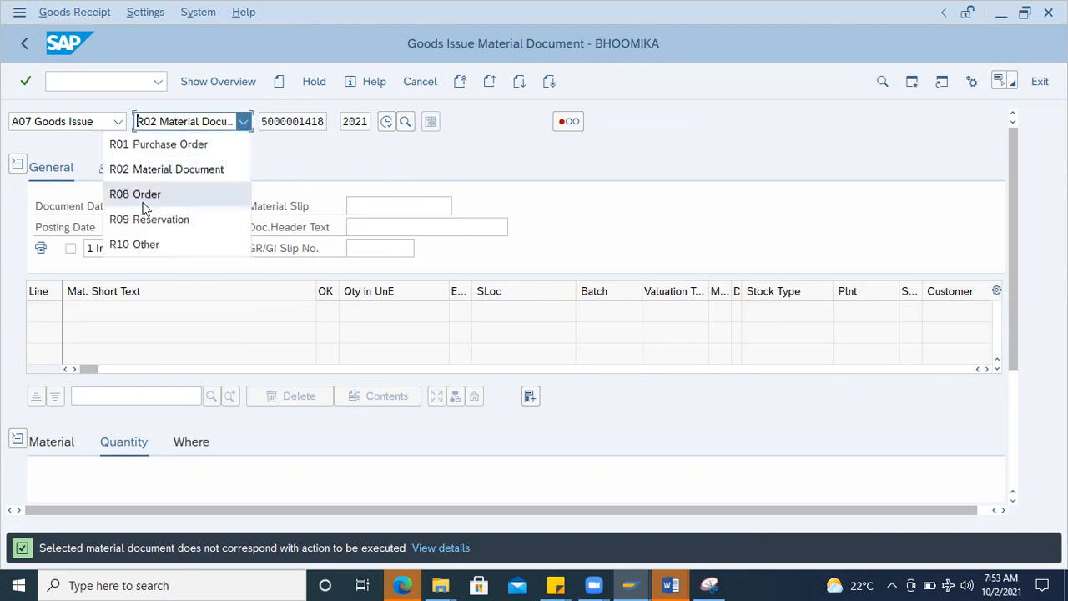
pyautogui.click(150, 242)
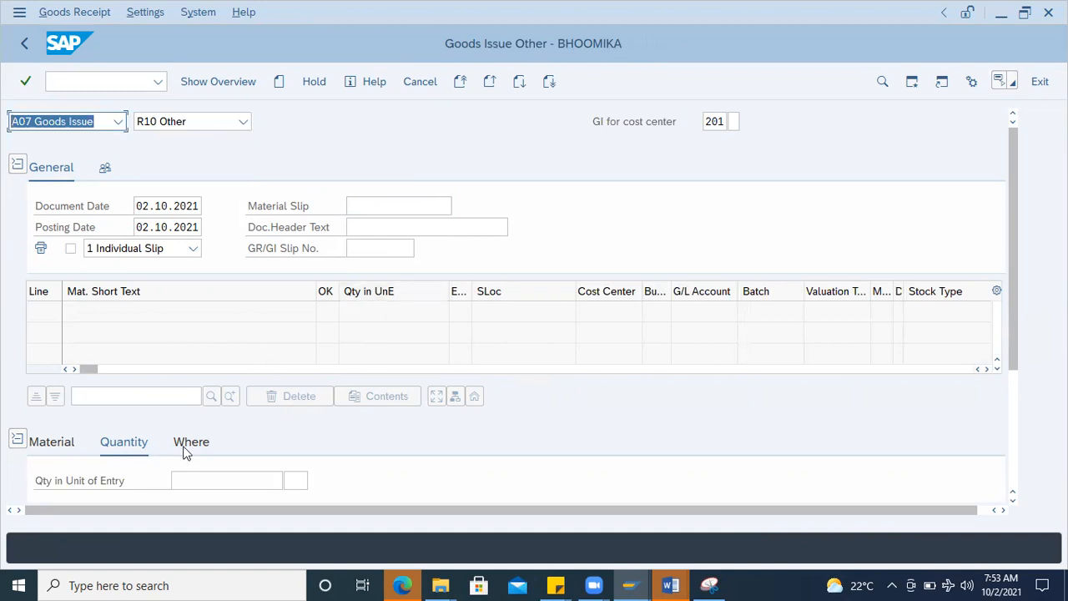
pyautogui.click(69, 441)
pyautogui.click(187, 478)
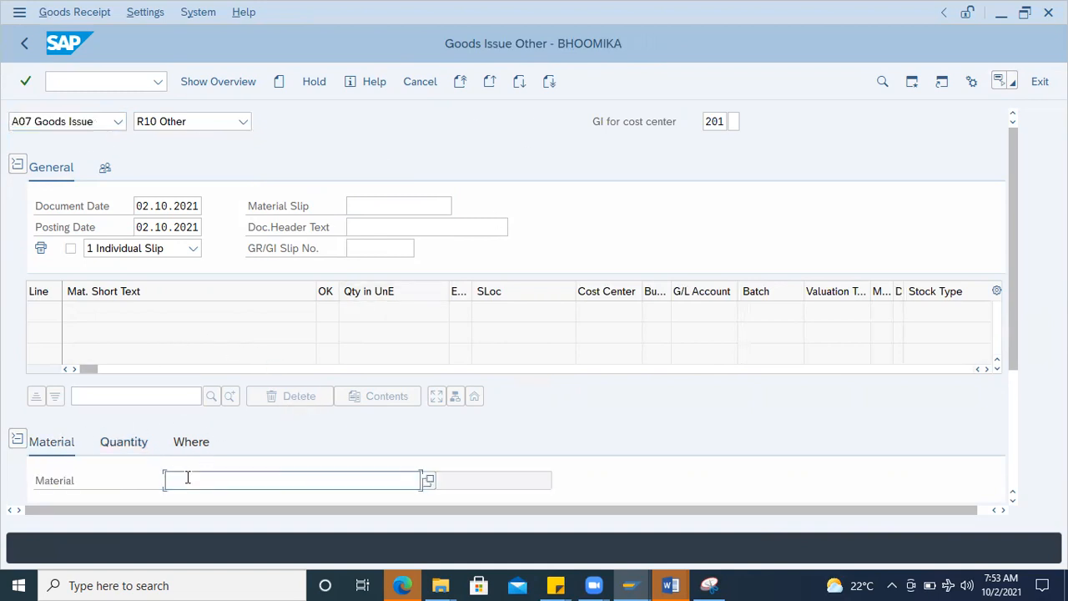
pyautogui.hotkey('ctrl', 'v')
pyautogui.scroll(-3, 831, 409)
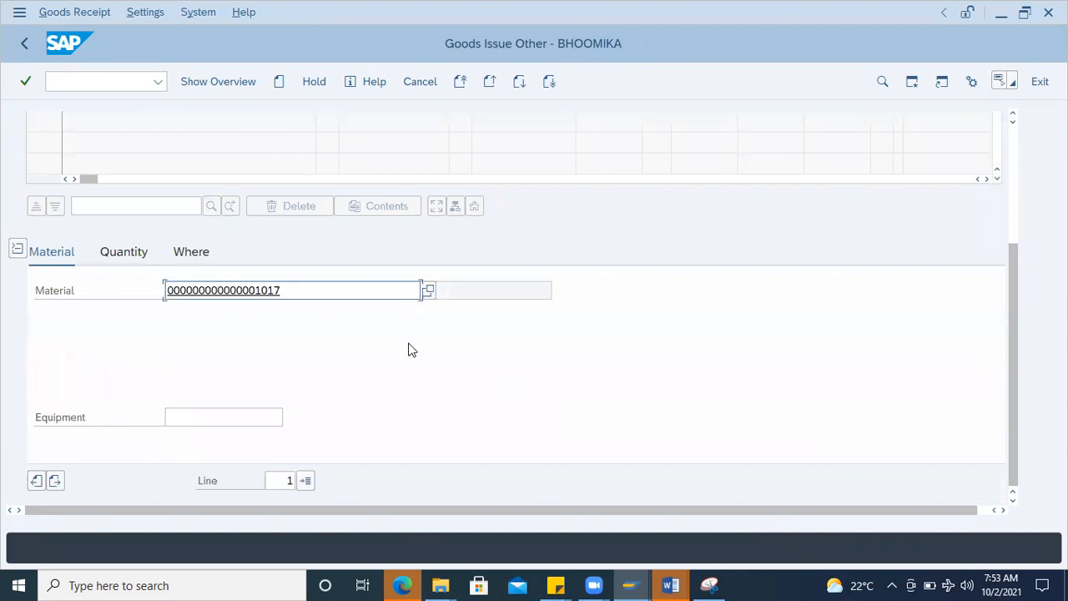
pyautogui.press('Return')
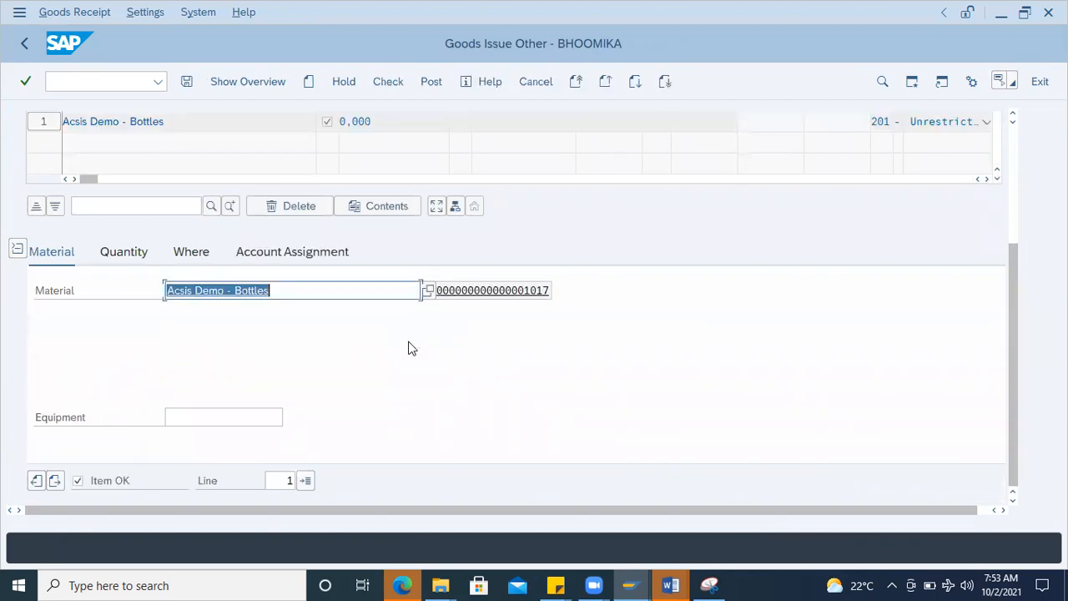
# Step: Set the goods issue item's plant to 1000 (ABC)
pyautogui.click(206, 260)
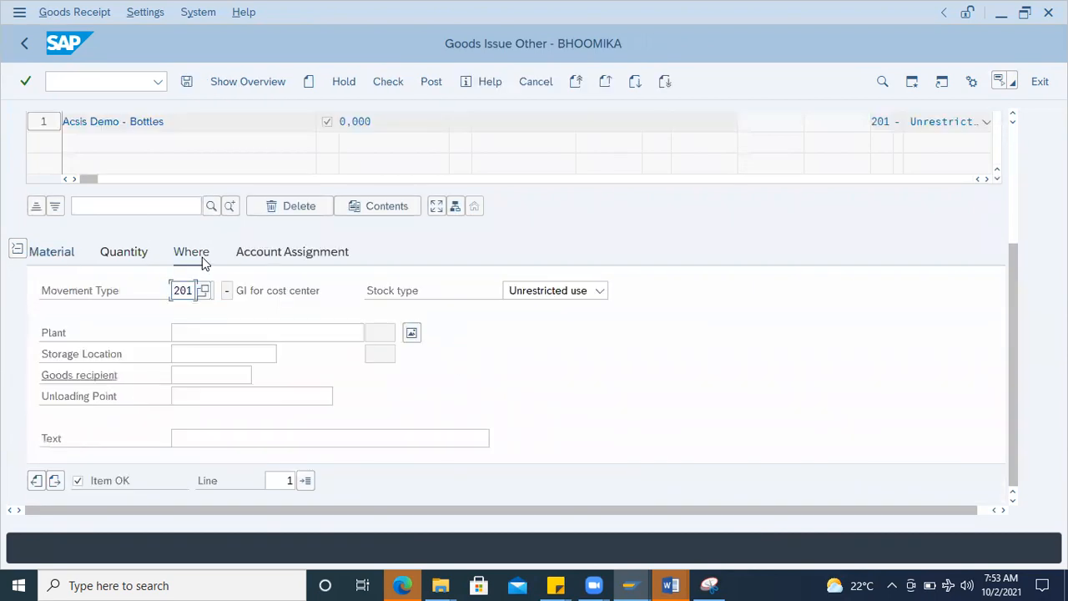
pyautogui.click(221, 333)
pyautogui.click(372, 332)
pyautogui.click(350, 323)
pyautogui.write('1000')
pyautogui.press('Return')
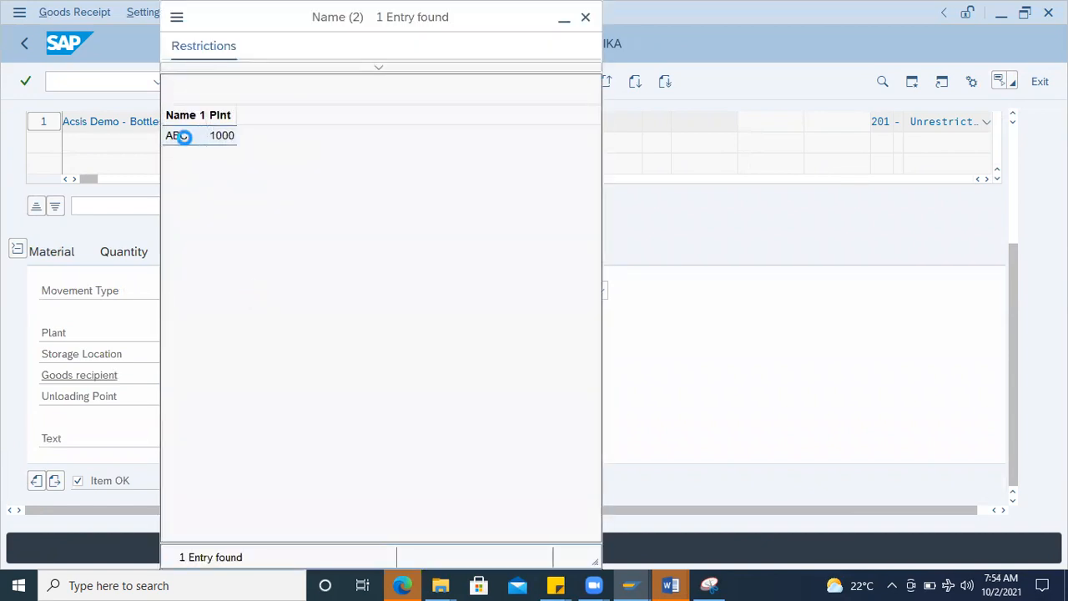
pyautogui.click(183, 137)
# Step: Look up the material's storage location in the value help and in the stock overview capture in Snipping Tool
pyautogui.click(220, 354)
pyautogui.click(286, 353)
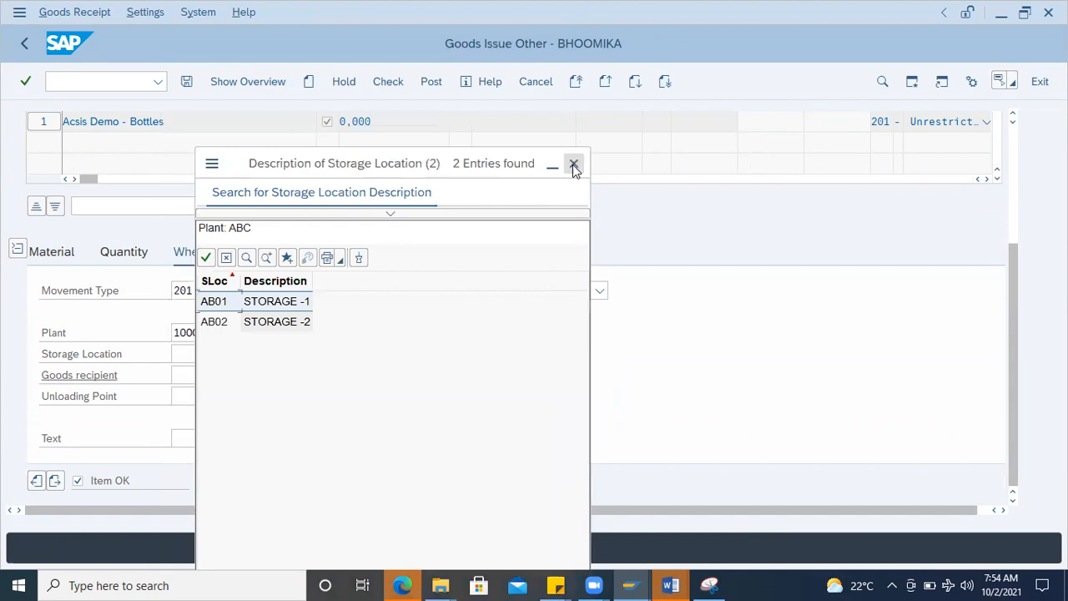
pyautogui.click(574, 165)
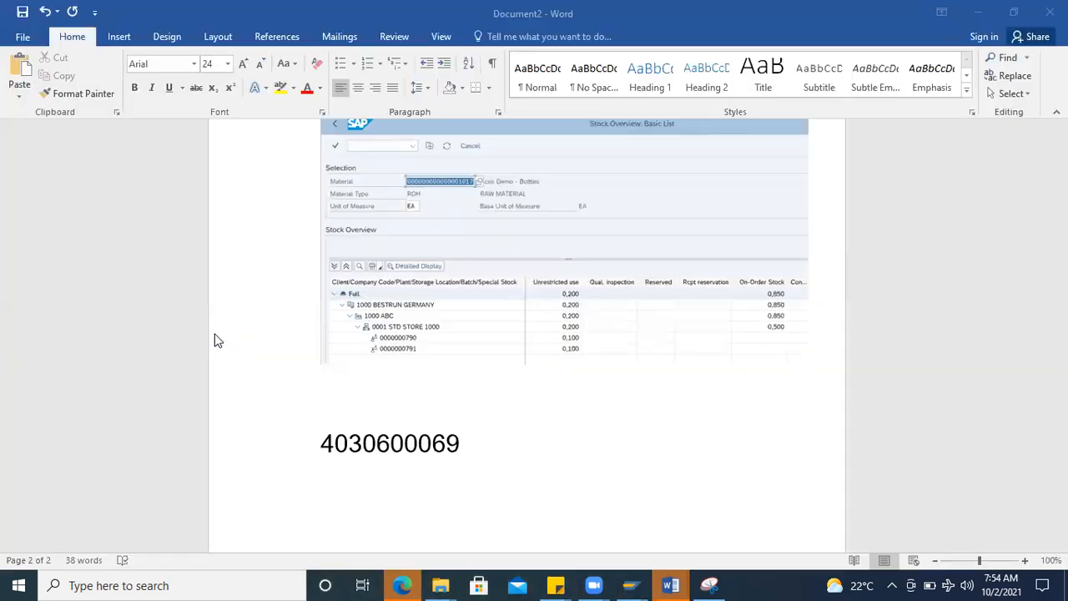
pyautogui.hotkey('alt', 'Tab')
pyautogui.hotkey('alt', 'Tab')
pyautogui.hotkey('alt', 'Tab')
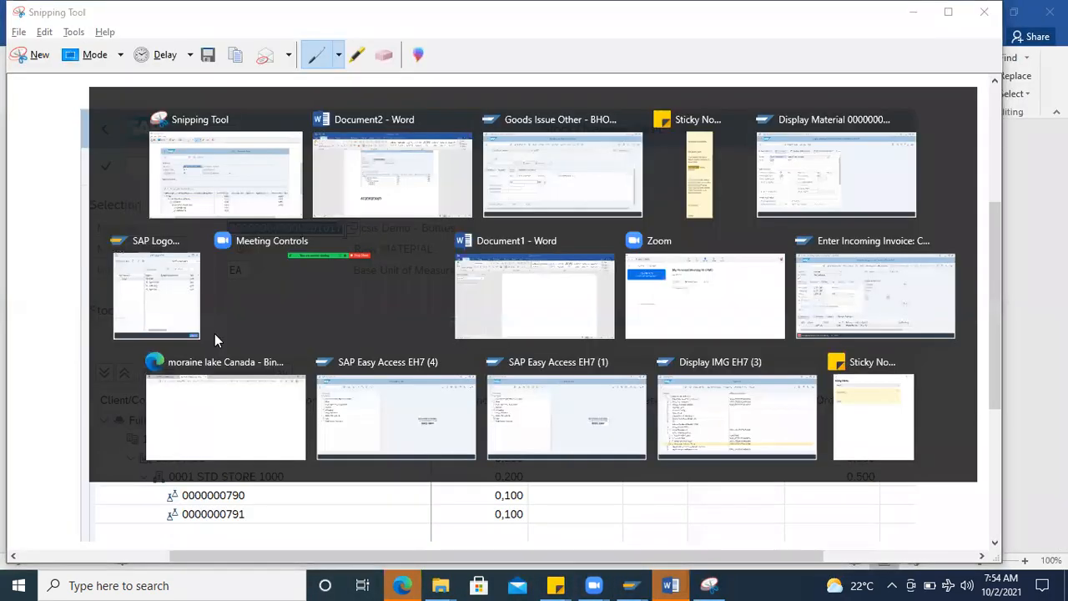
pyautogui.hotkey('alt', 'Tab')
pyautogui.hotkey('alt', 'Tab')
pyautogui.hotkey('alt', 'Tab')
pyautogui.hotkey('alt', 'Tab')
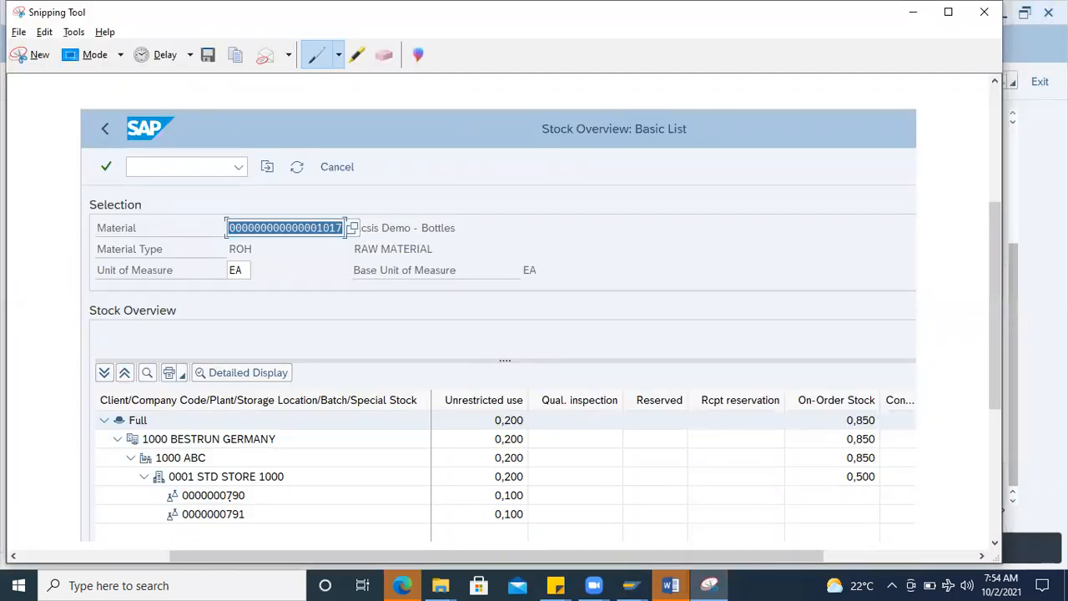
# Step: Return to the SAP goods issue and set the item's storage location to 0001
pyautogui.hotkey('alt', 'Tab')
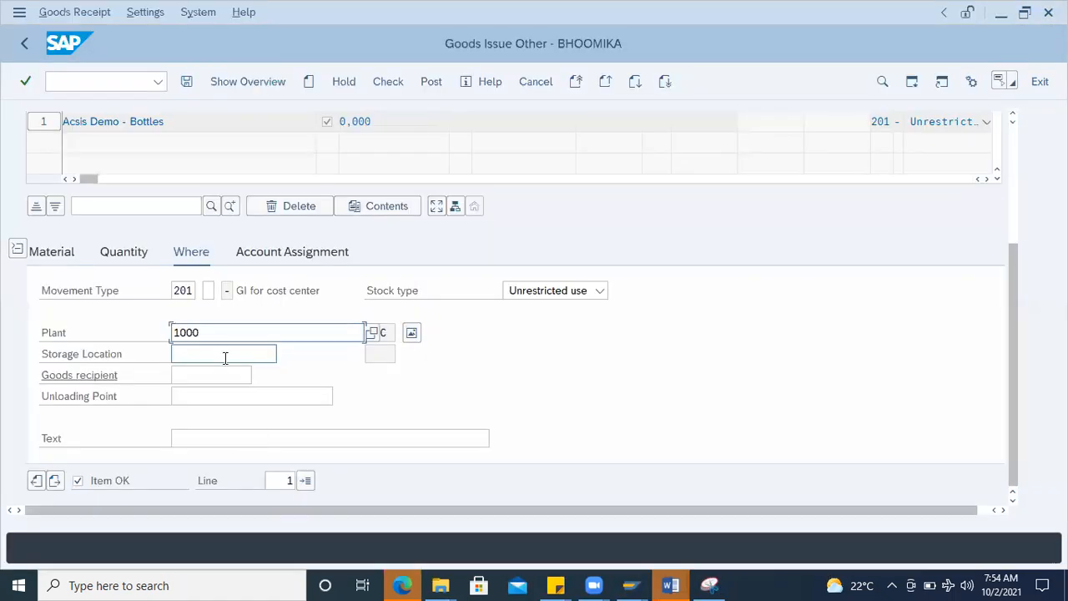
pyautogui.write('0001')
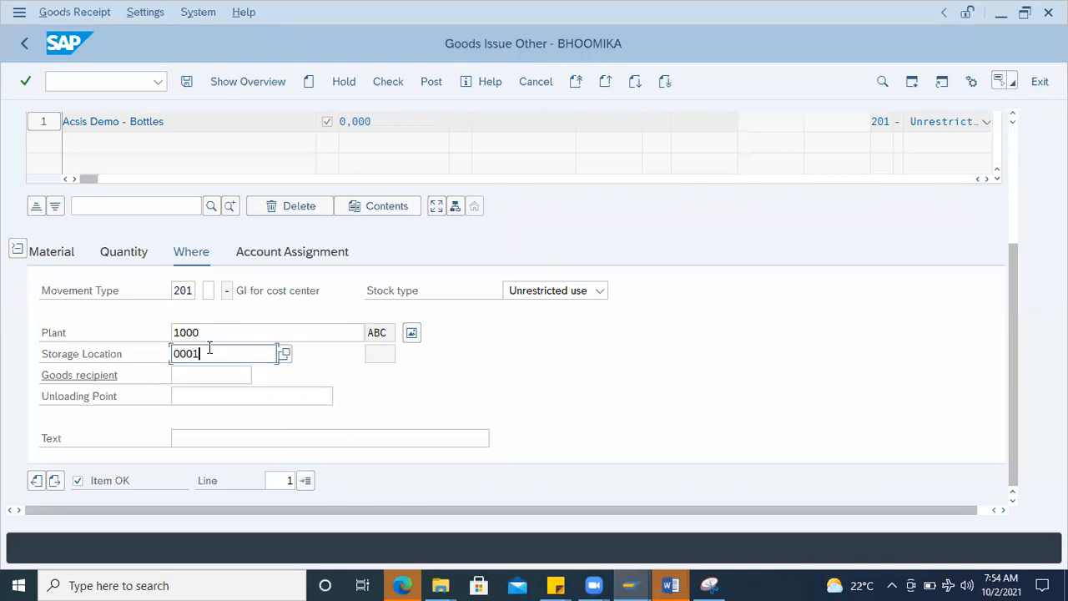
pyautogui.press('Return')
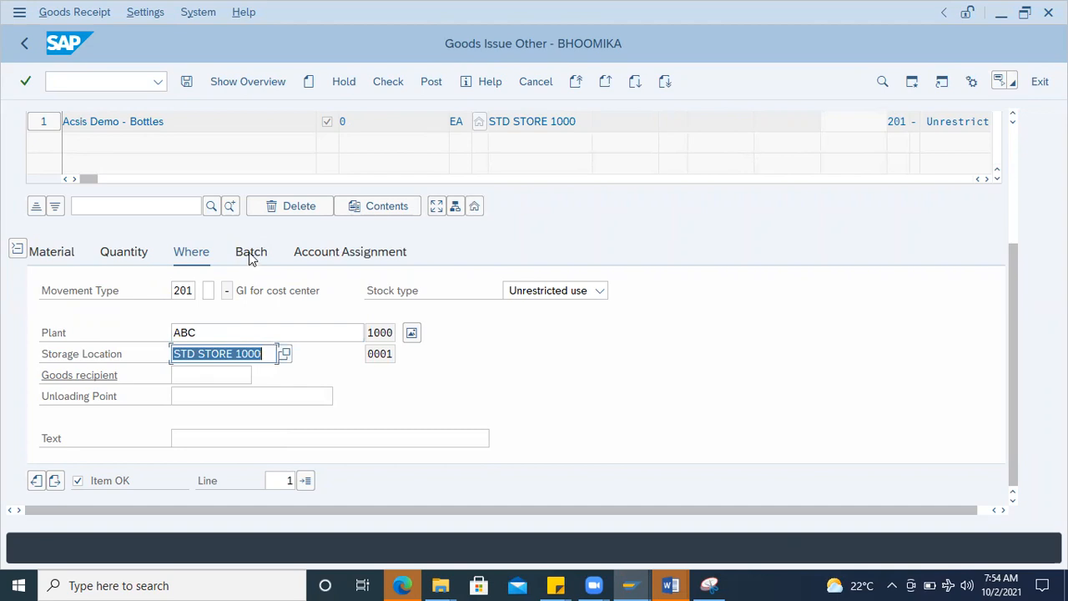
# Step: Look up the available batches for the goods issue item's batch number
pyautogui.click(250, 254)
pyautogui.click(209, 259)
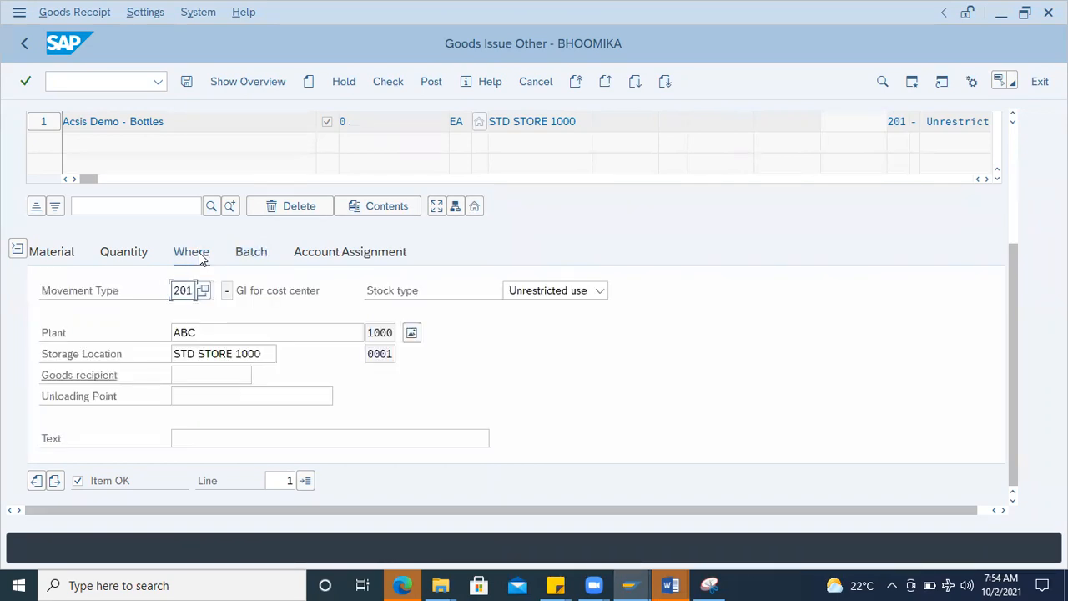
pyautogui.click(246, 261)
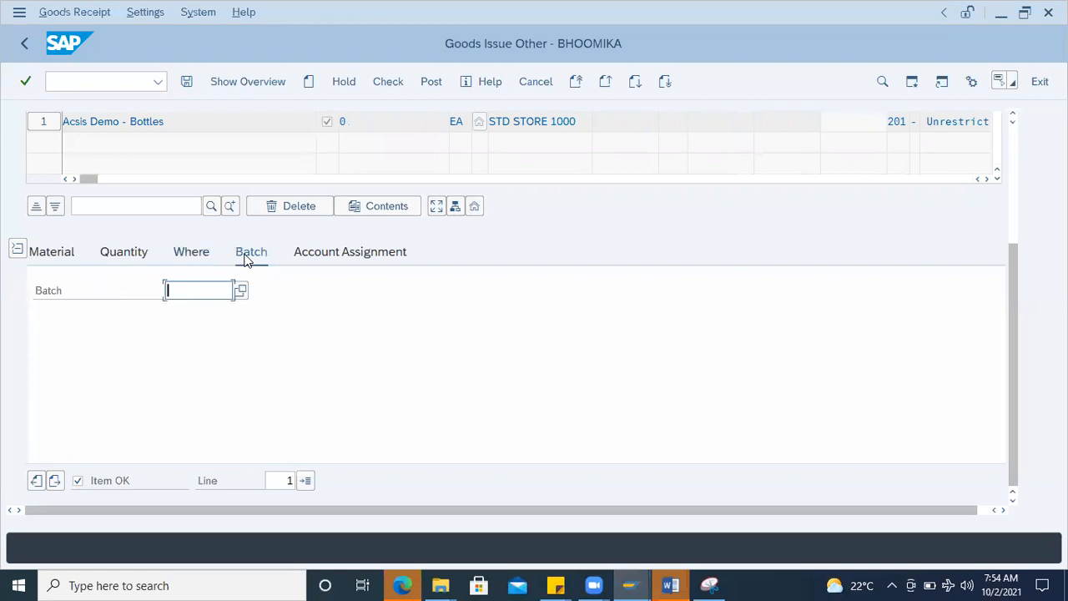
pyautogui.click(197, 255)
pyautogui.click(254, 254)
pyautogui.click(241, 292)
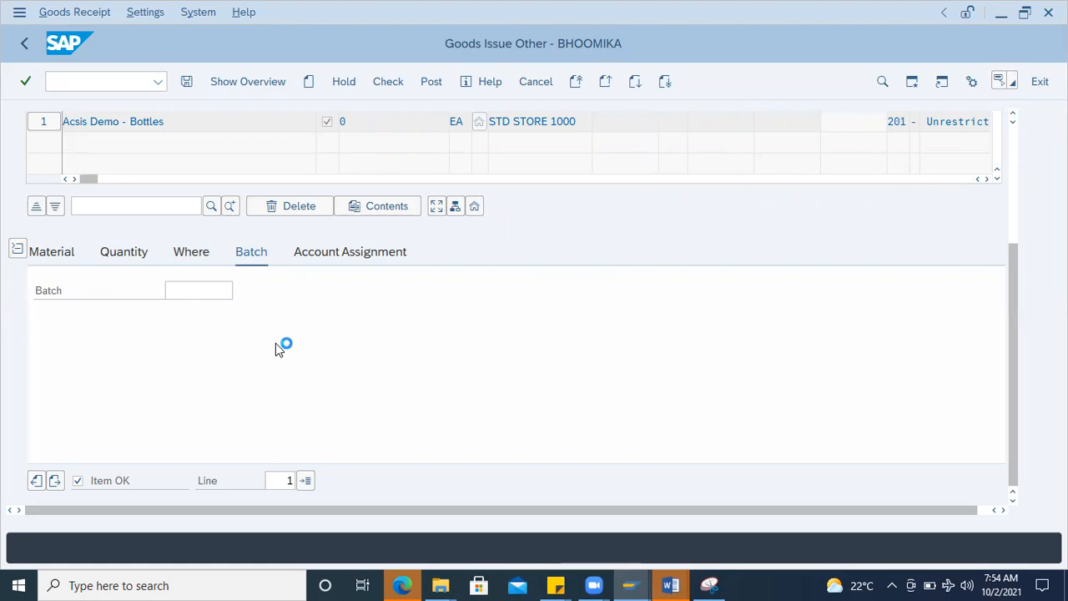
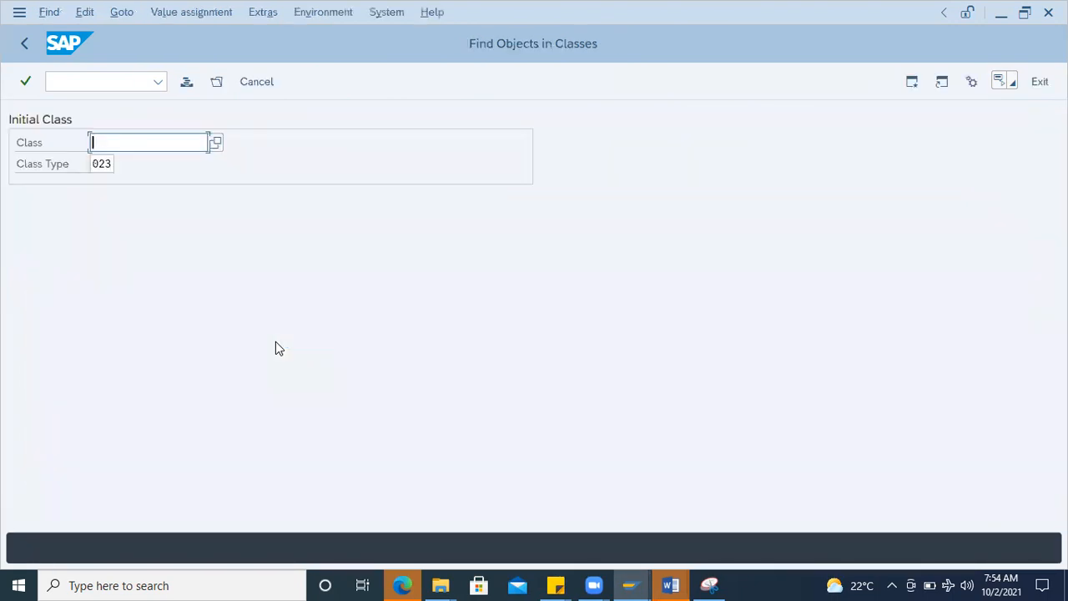
pyautogui.press('Return')
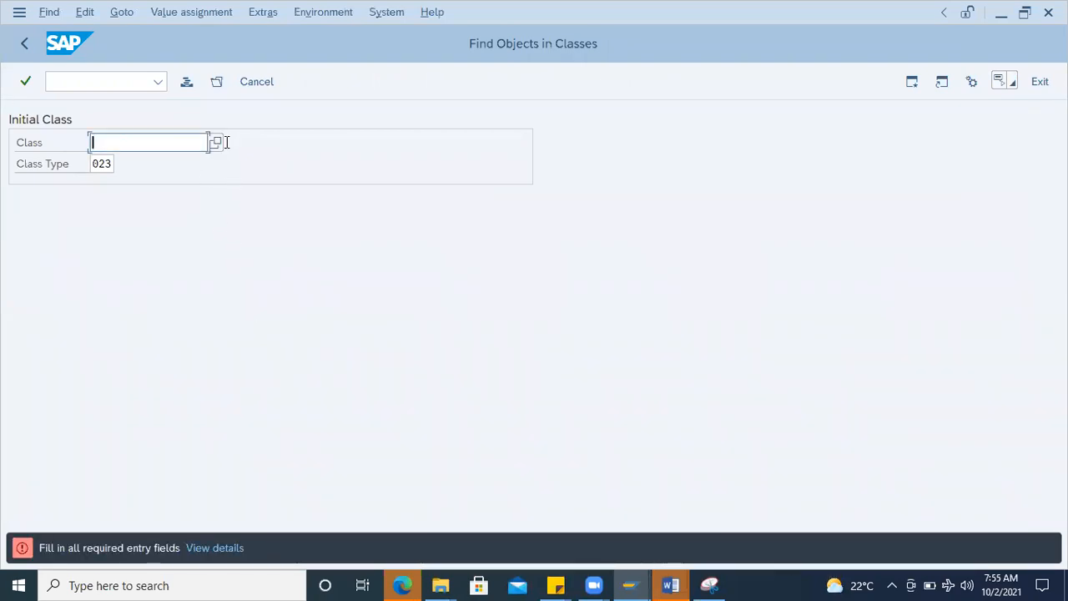
pyautogui.click(215, 143)
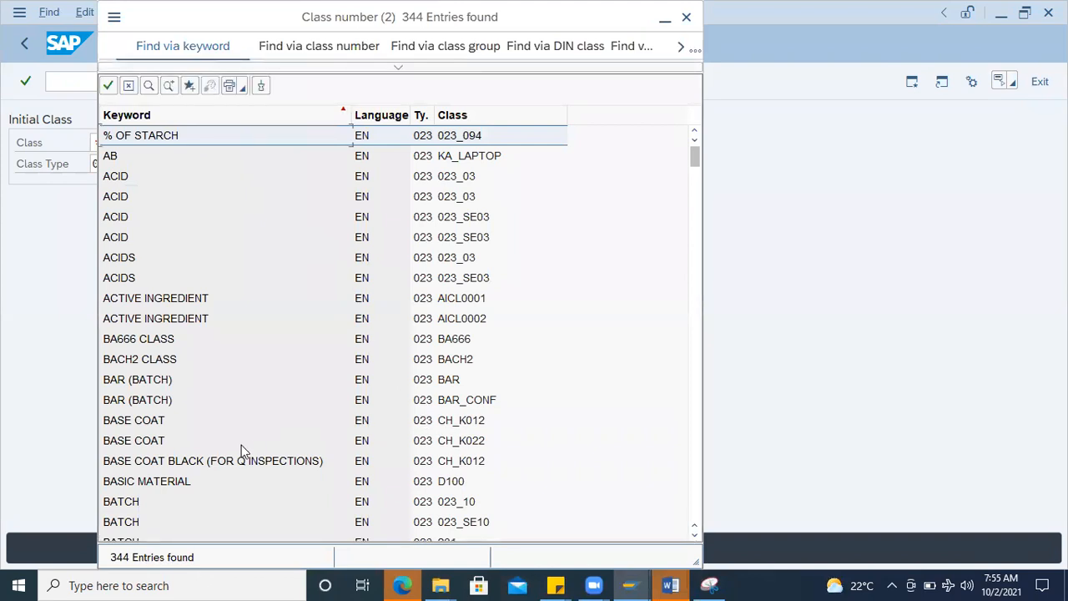
pyautogui.scroll(-2, 239, 448)
pyautogui.scroll(-3, 238, 452)
pyautogui.scroll(-4, 239, 452)
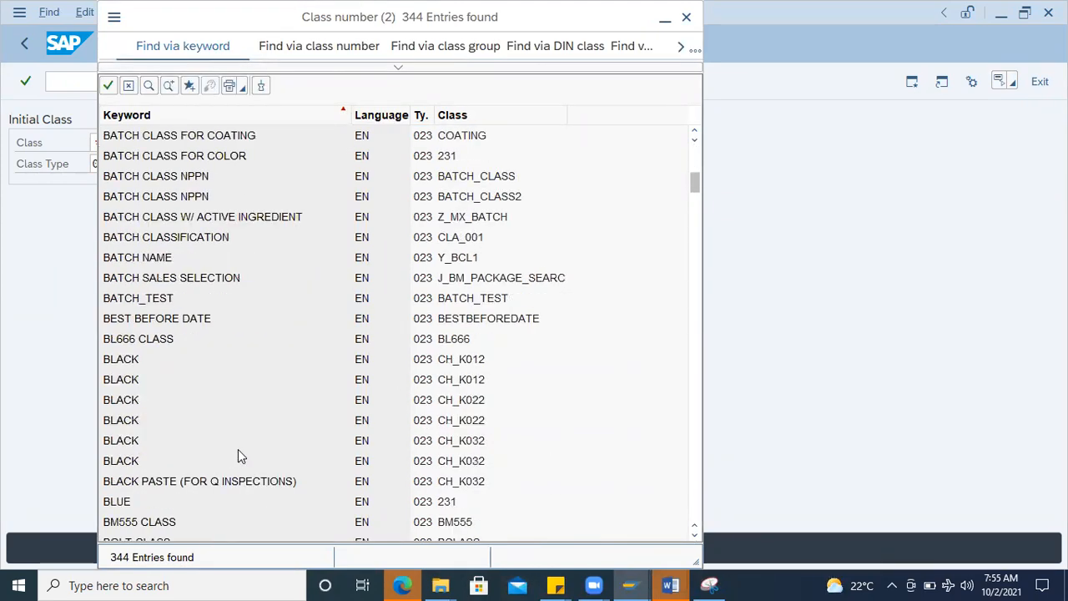
pyautogui.scroll(-7, 185, 356)
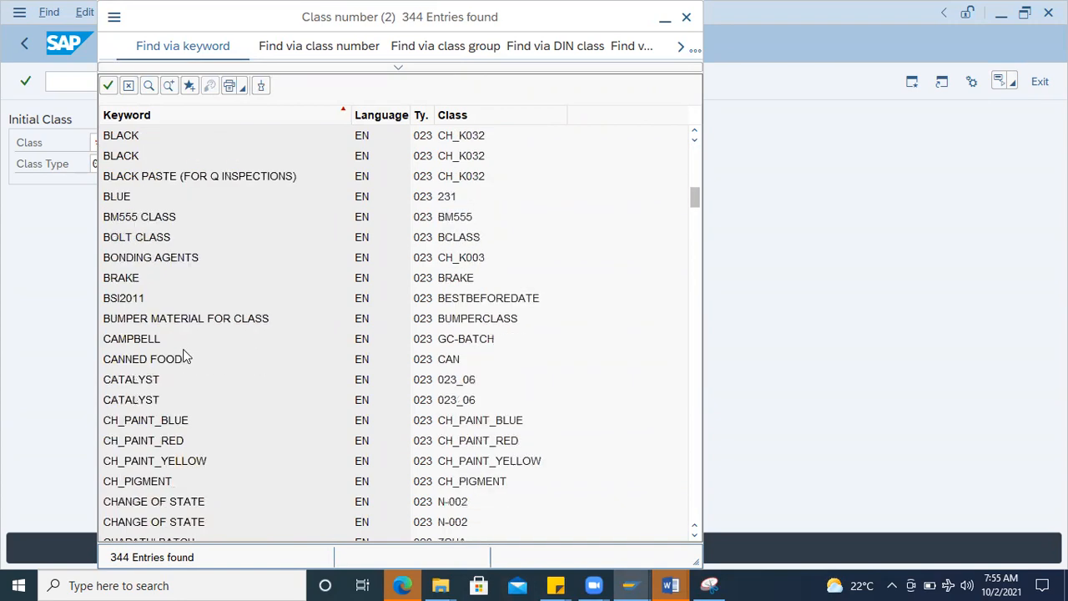
pyautogui.scroll(-6, 185, 357)
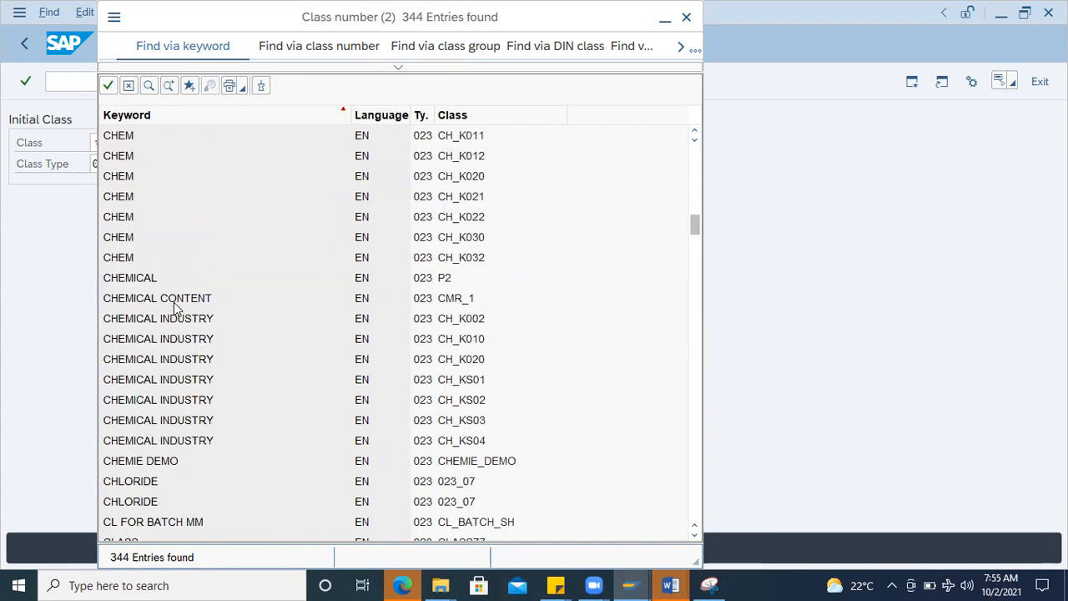
pyautogui.doubleClick(115, 278)
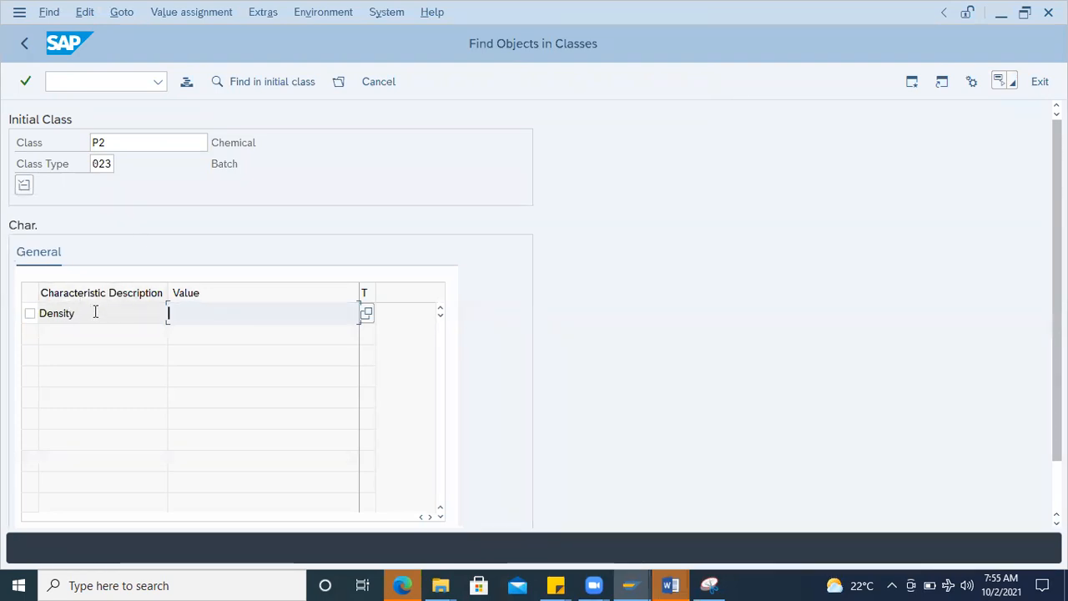
pyautogui.click(24, 43)
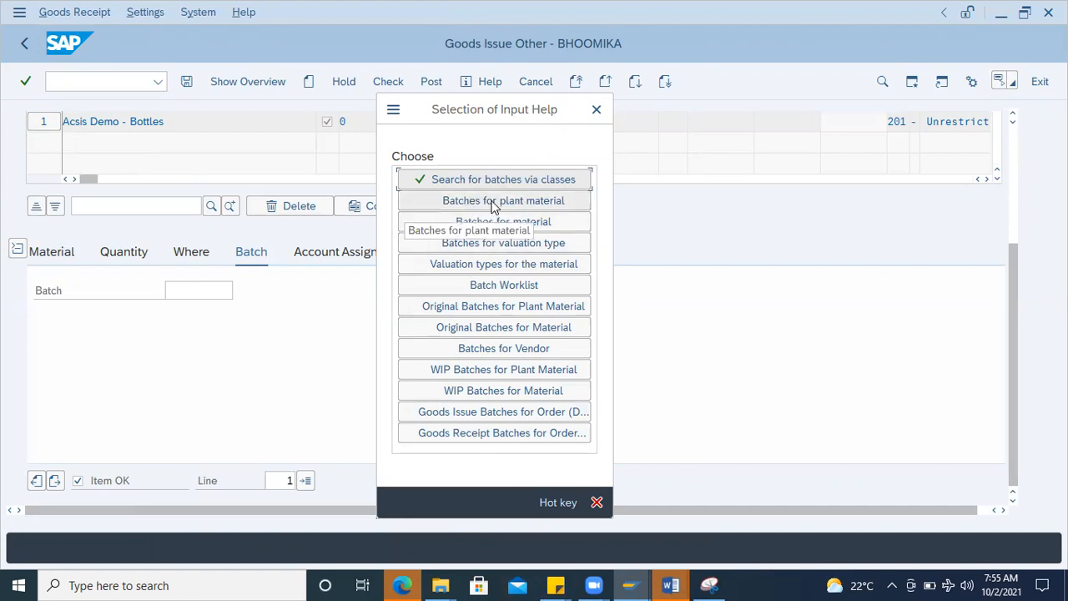
pyautogui.click(493, 224)
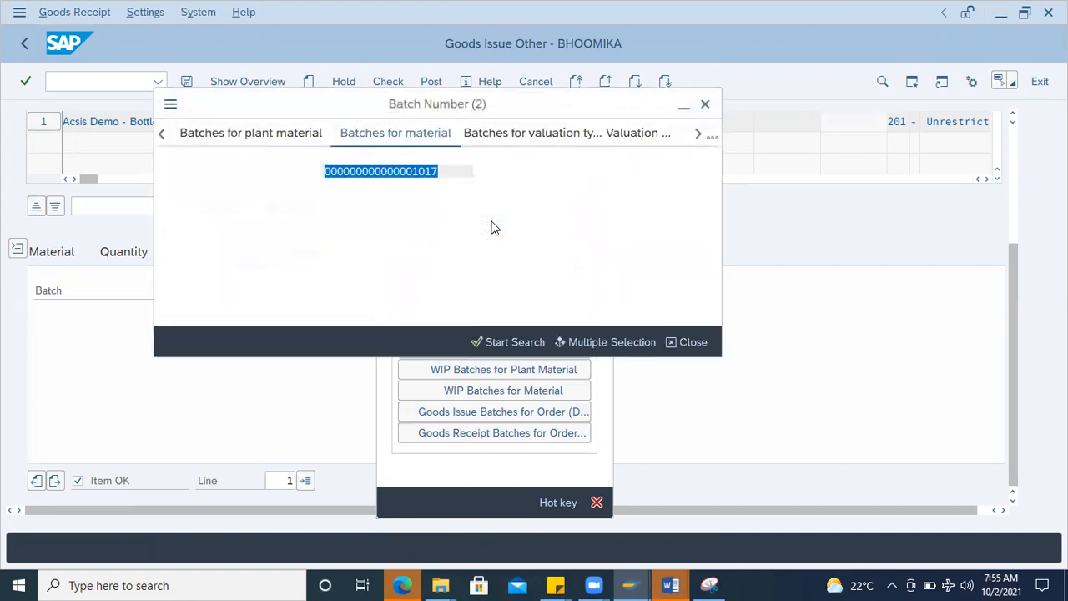
pyautogui.click(450, 165)
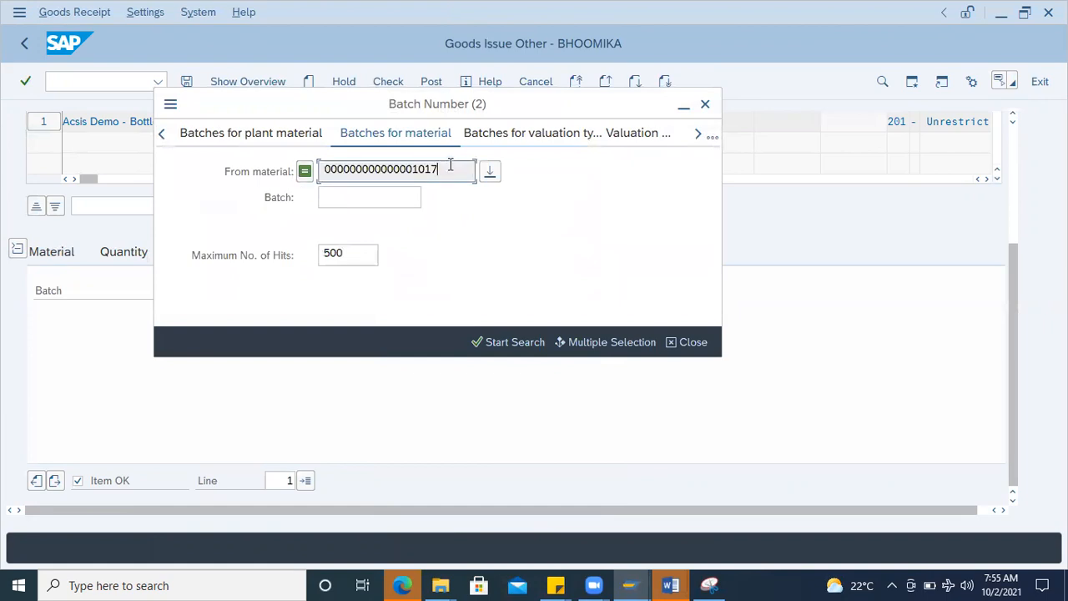
pyautogui.press('Return')
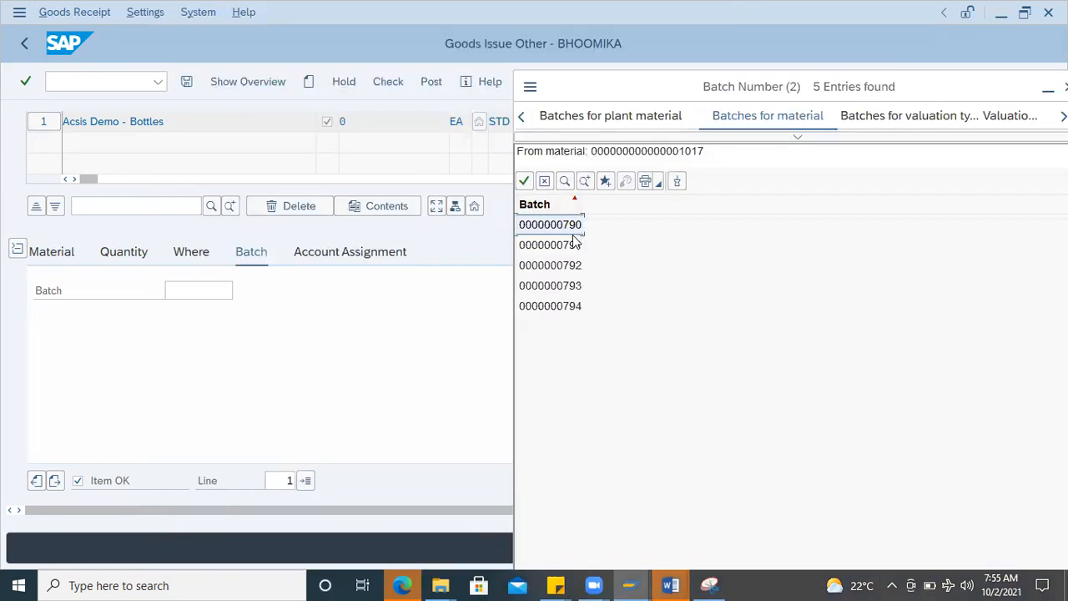
pyautogui.moveTo(583, 204); pyautogui.dragTo(664, 208)
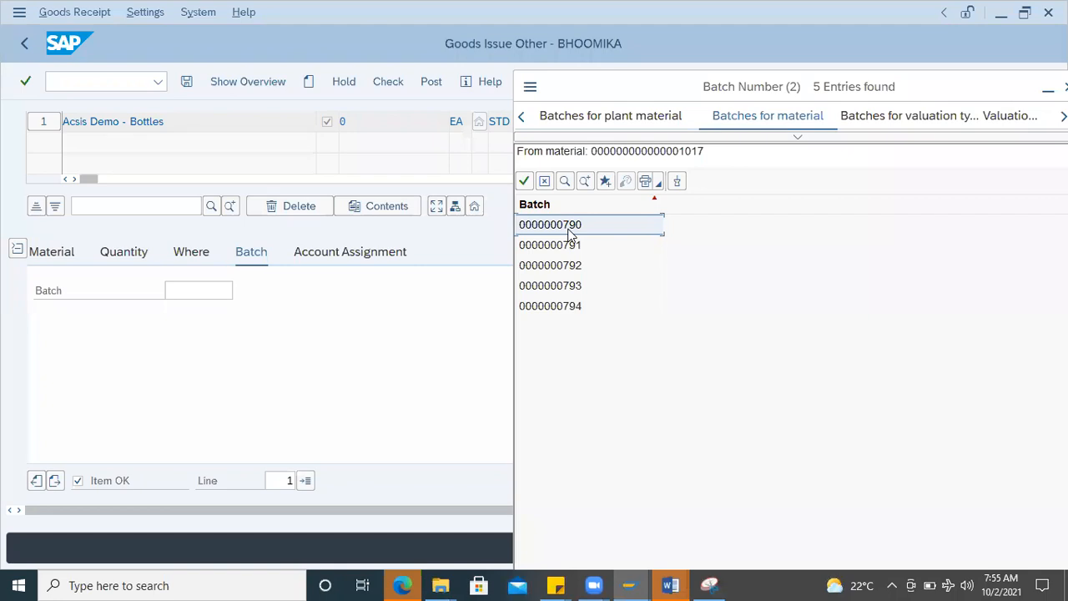
pyautogui.doubleClick(570, 232)
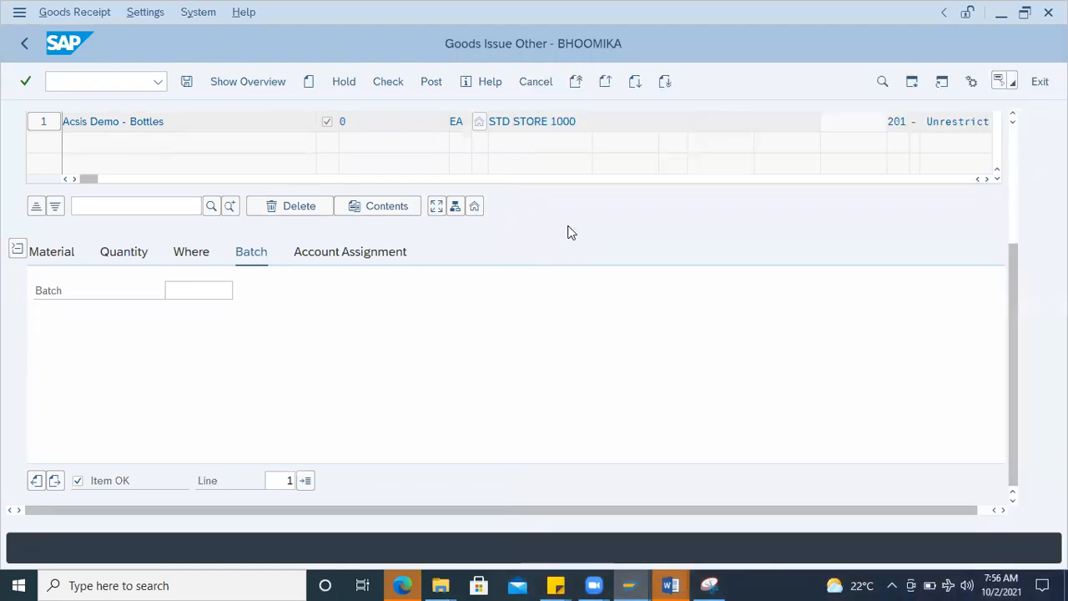
# Step: Set the goods issue item's quantity in unit of entry to 10 EA
pyautogui.click(140, 260)
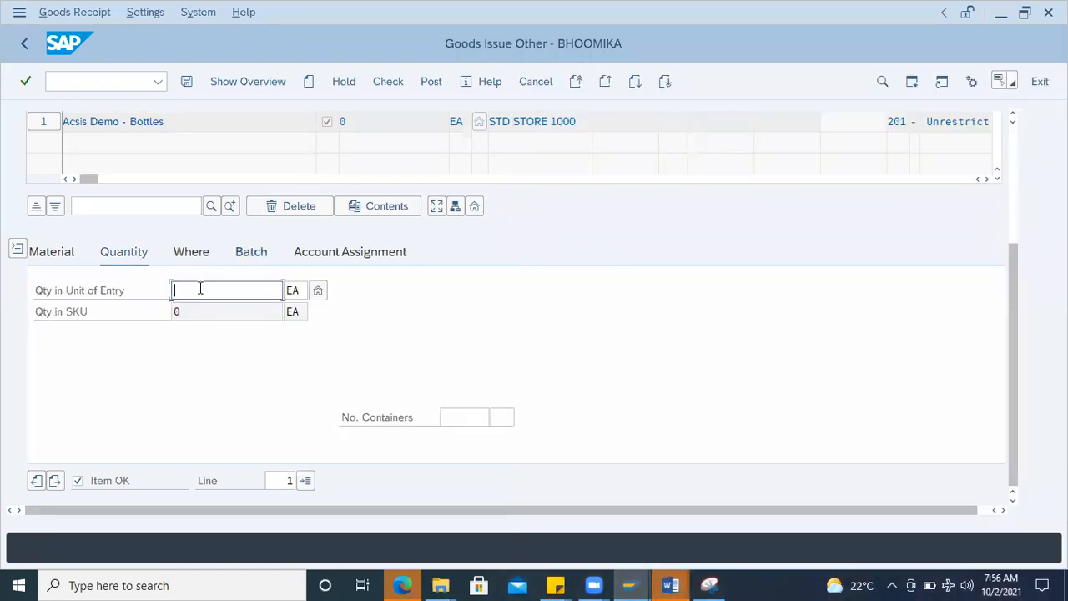
pyautogui.write('10')
pyautogui.press('Return')
# Step: Examine the goods issue item's account assignment fields, including G/L account and cost center, alongside the document header and item line
pyautogui.click(355, 255)
pyautogui.click(154, 334)
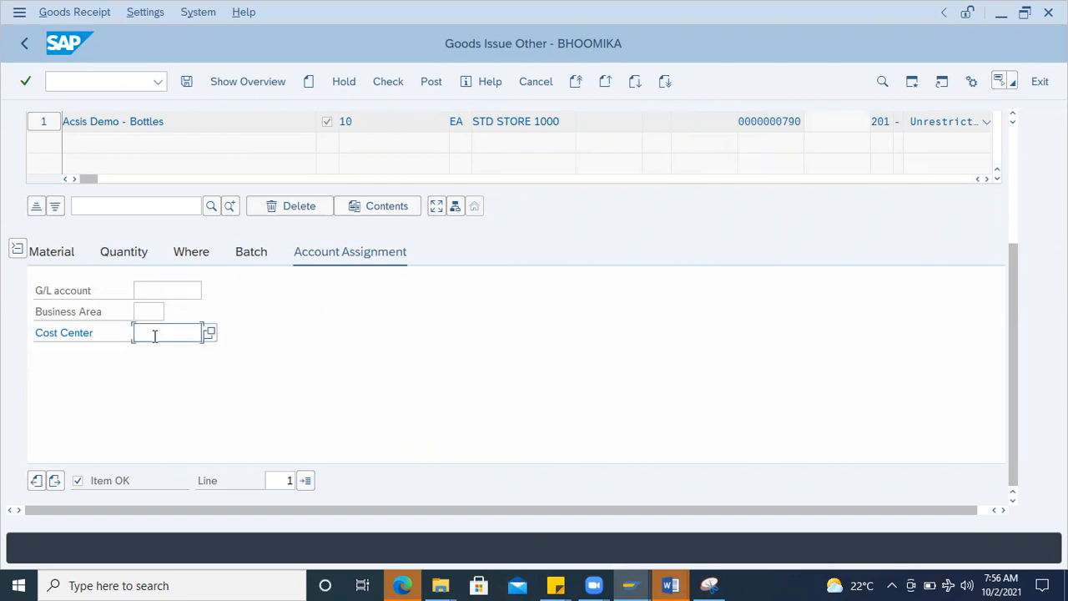
pyautogui.click(187, 296)
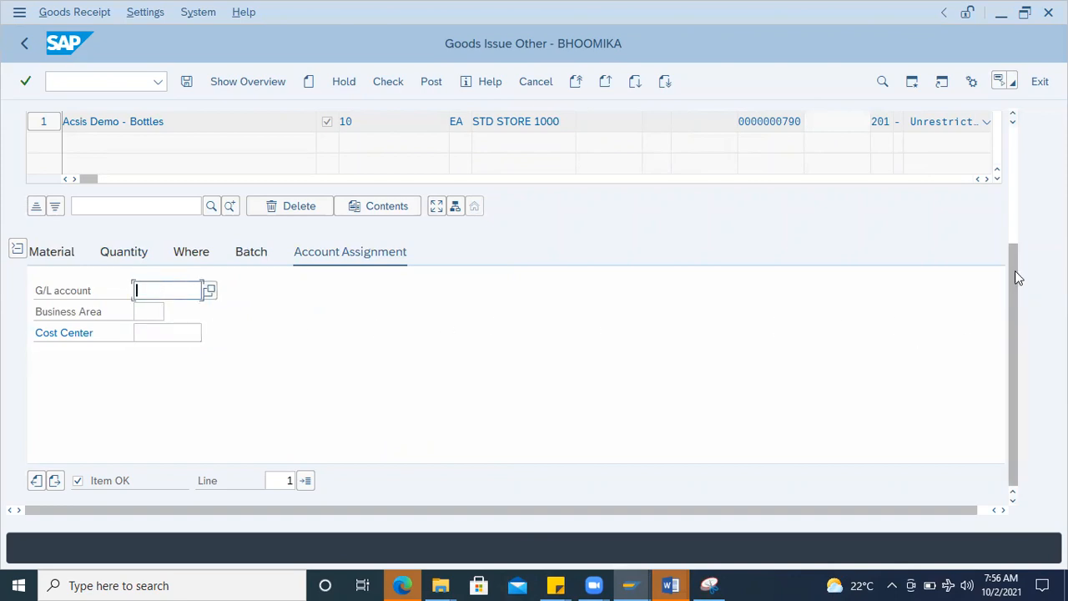
pyautogui.moveTo(1015, 270); pyautogui.dragTo(1002, 140)
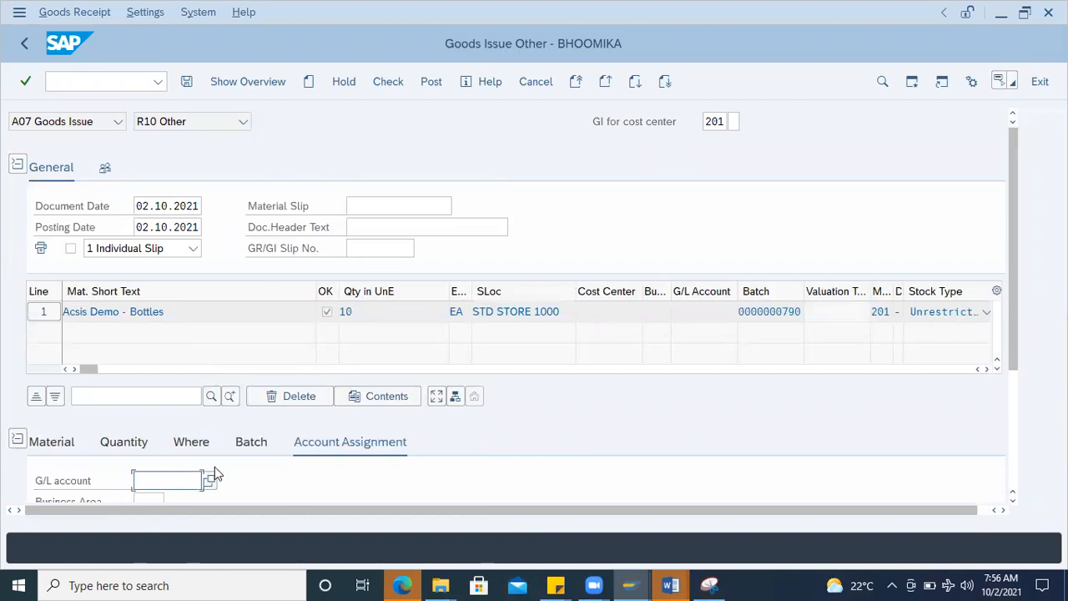
pyautogui.scroll(-3, 214, 466)
pyautogui.click(148, 398)
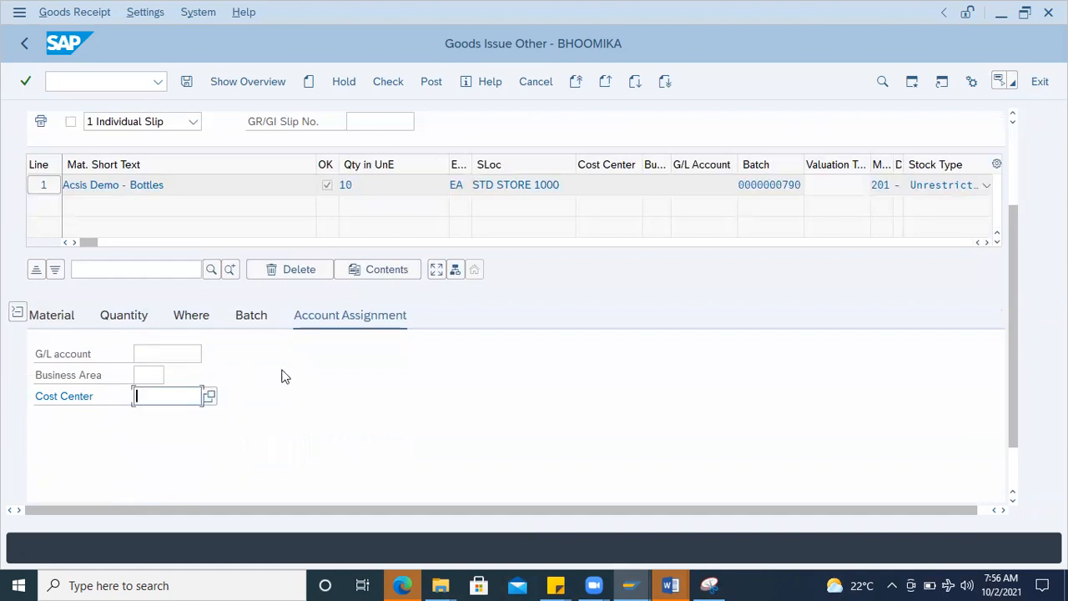
pyautogui.scroll(3, 241, 282)
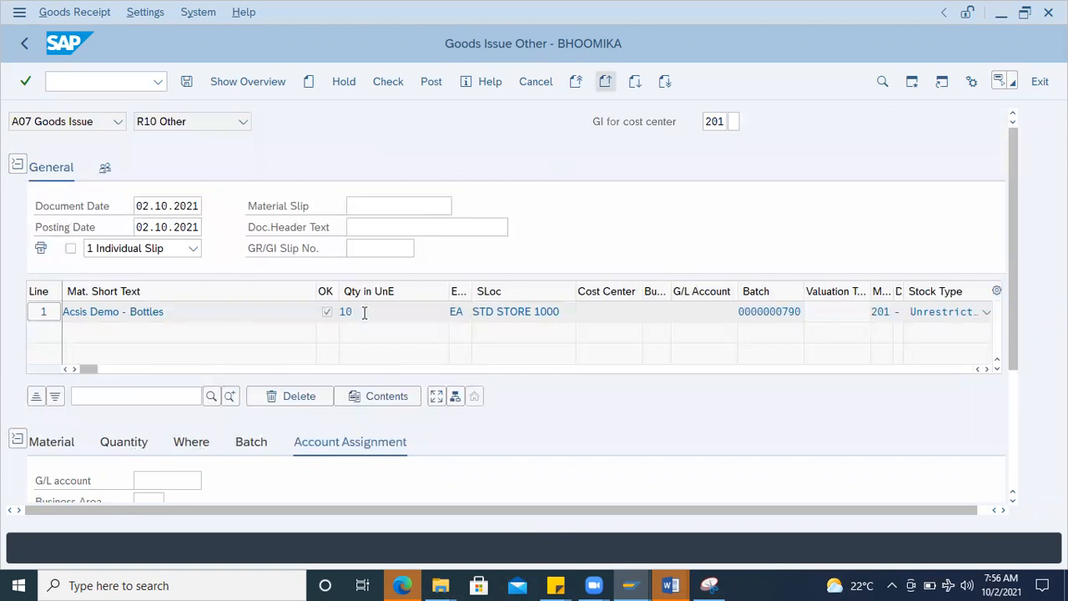
pyautogui.scroll(-3, 194, 395)
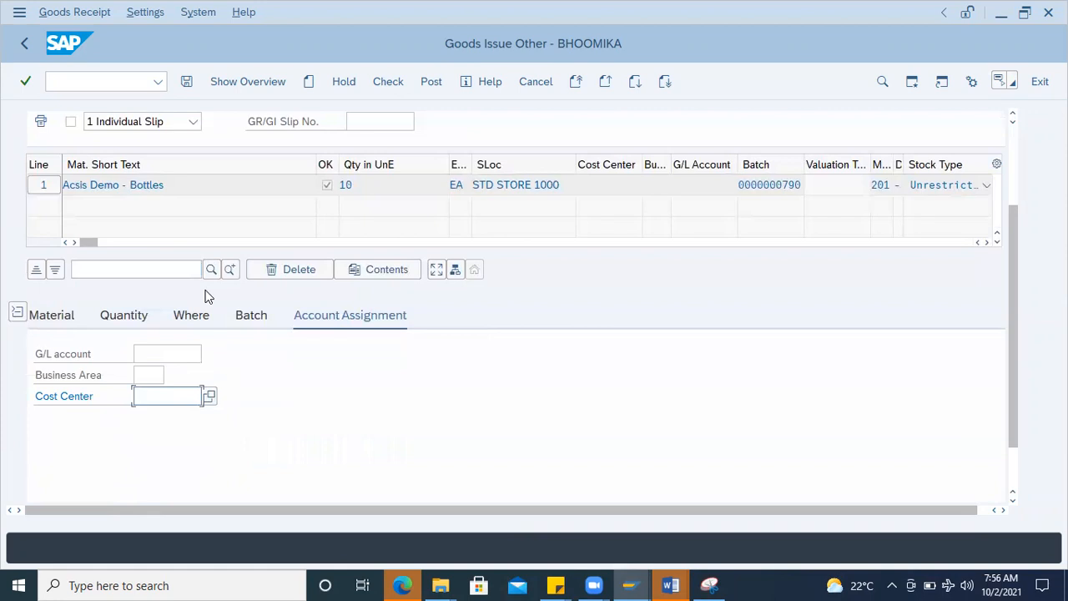
pyautogui.scroll(3, 205, 292)
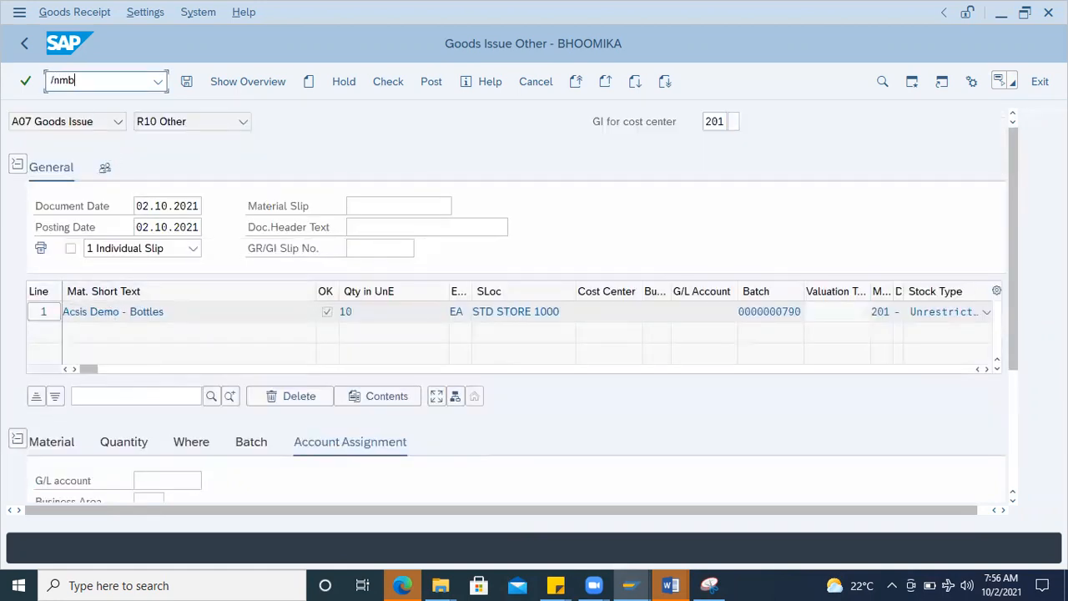
# Step: Open the Material Document List transaction and clear its plant and storage location criteria
pyautogui.press('Return')
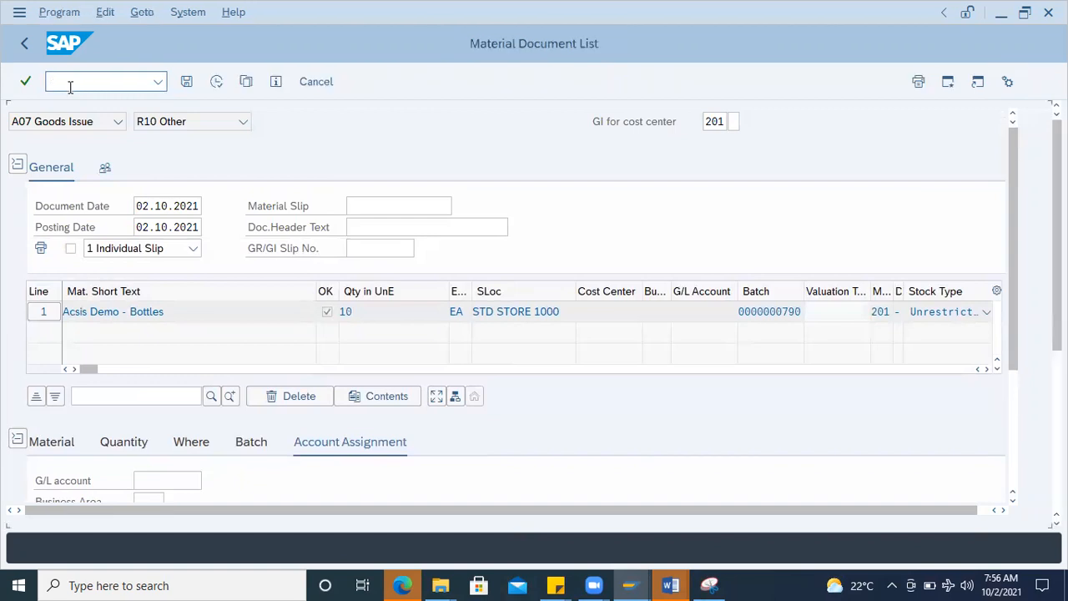
pyautogui.press('Delete')
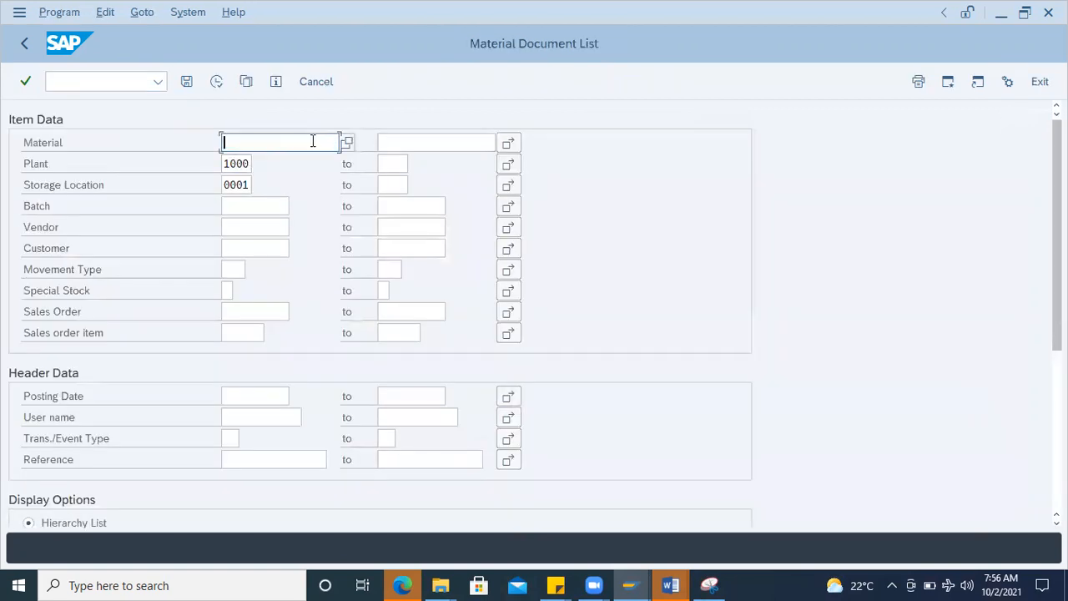
pyautogui.click(248, 163)
pyautogui.doubleClick(248, 163)
pyautogui.press('Delete')
pyautogui.click(247, 182)
pyautogui.doubleClick(247, 181)
pyautogui.press('Delete')
# Step: List the material documents with movement type 201 for a posting date range starting 01.09.2021
pyautogui.click(230, 268)
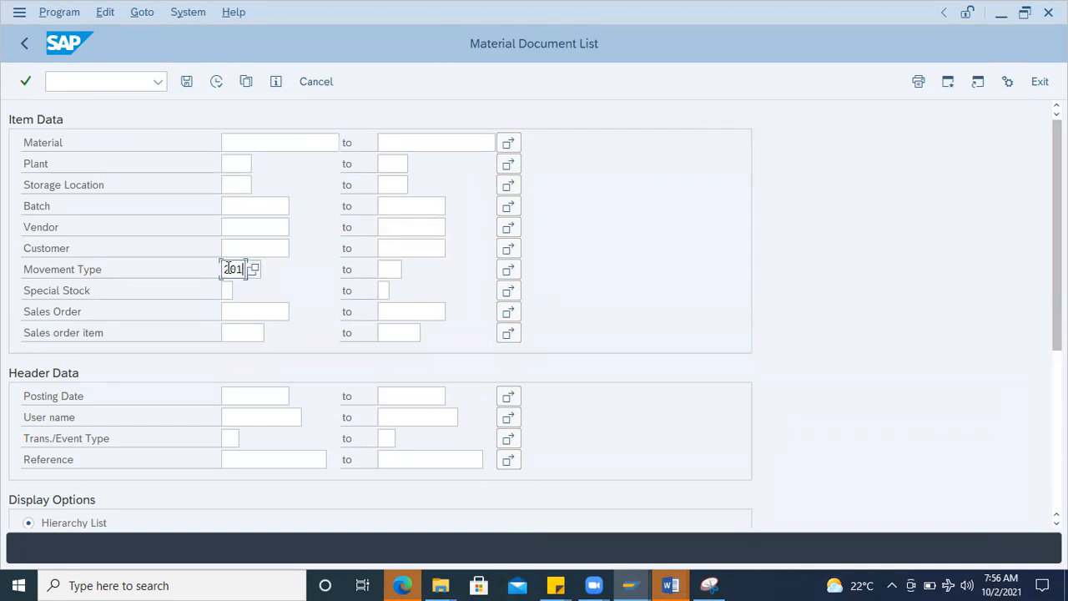
pyautogui.click(278, 397)
pyautogui.click(297, 395)
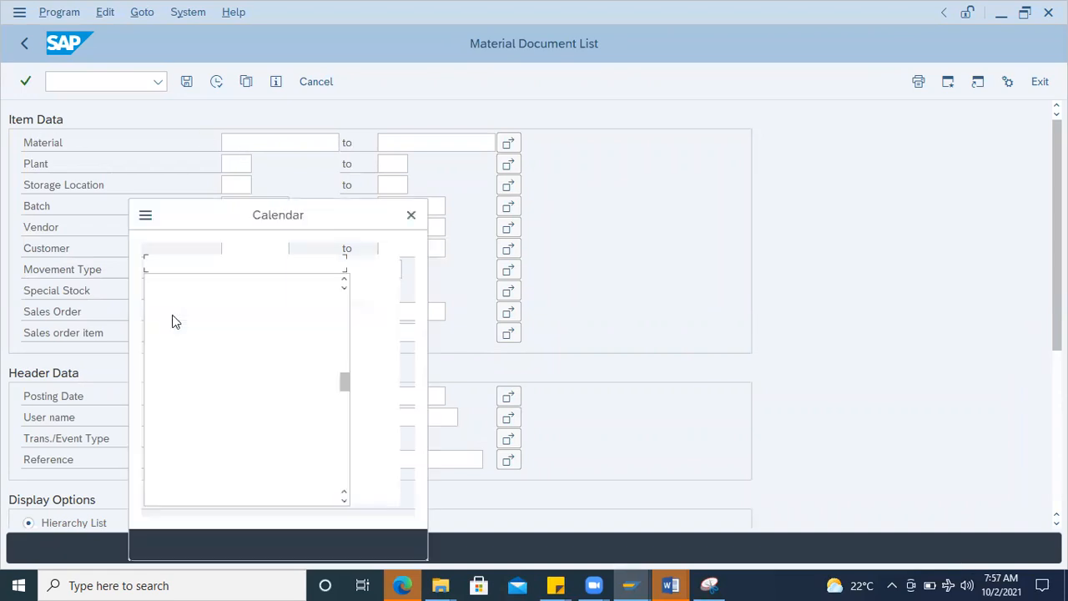
pyautogui.scroll(4, 191, 321)
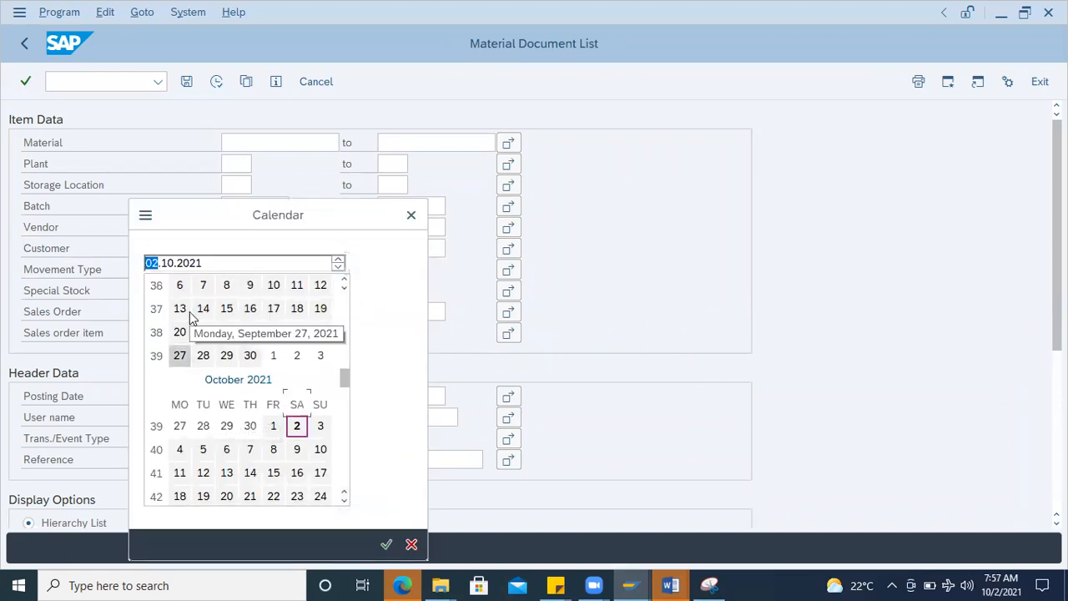
pyautogui.doubleClick(224, 357)
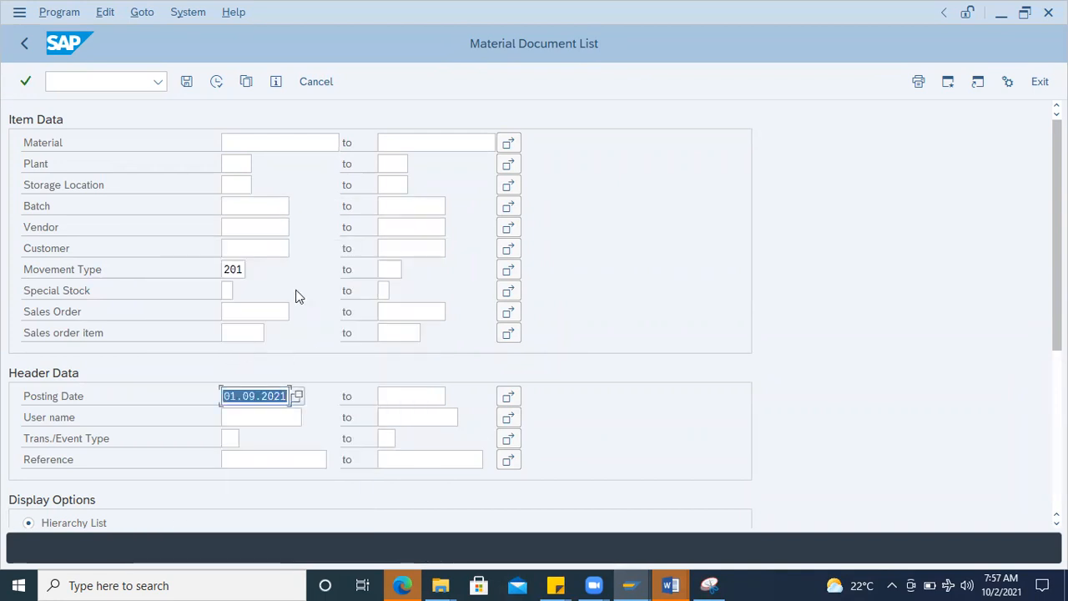
pyautogui.click(445, 390)
pyautogui.click(454, 396)
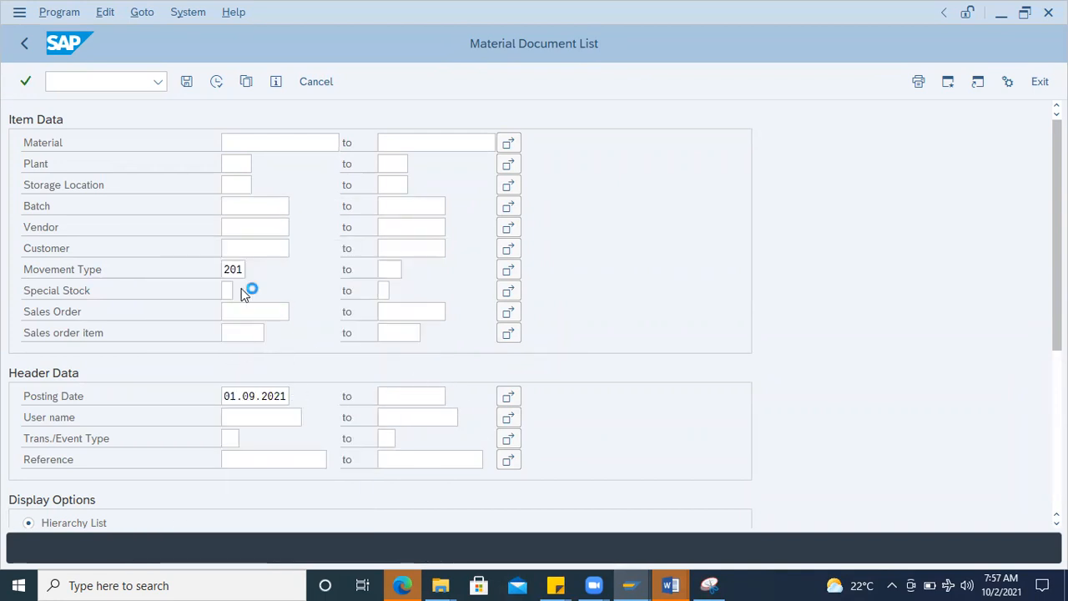
pyautogui.doubleClick(296, 378)
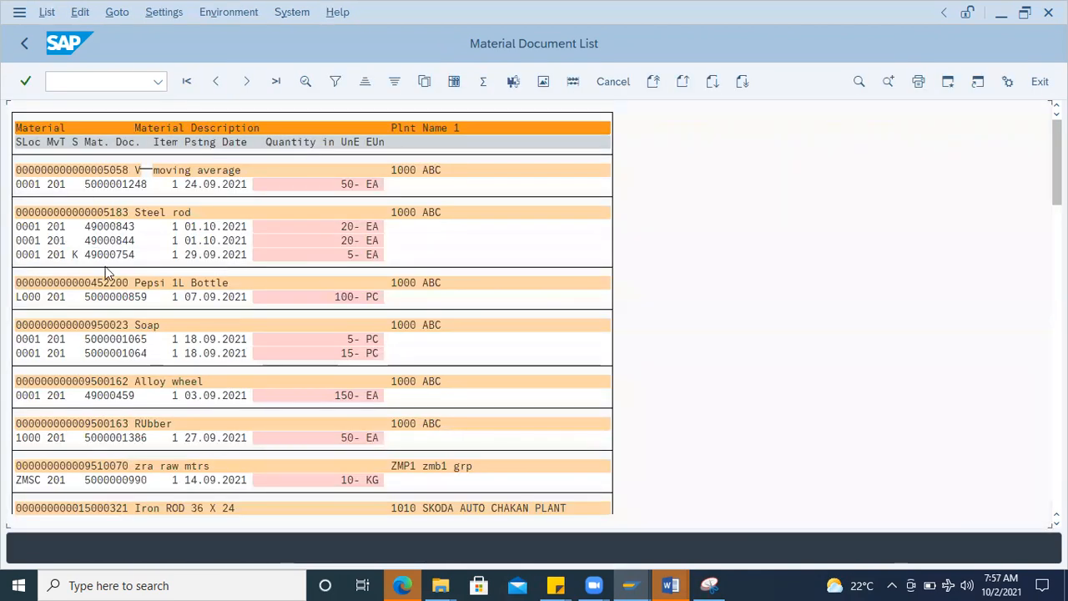
pyautogui.click(119, 354)
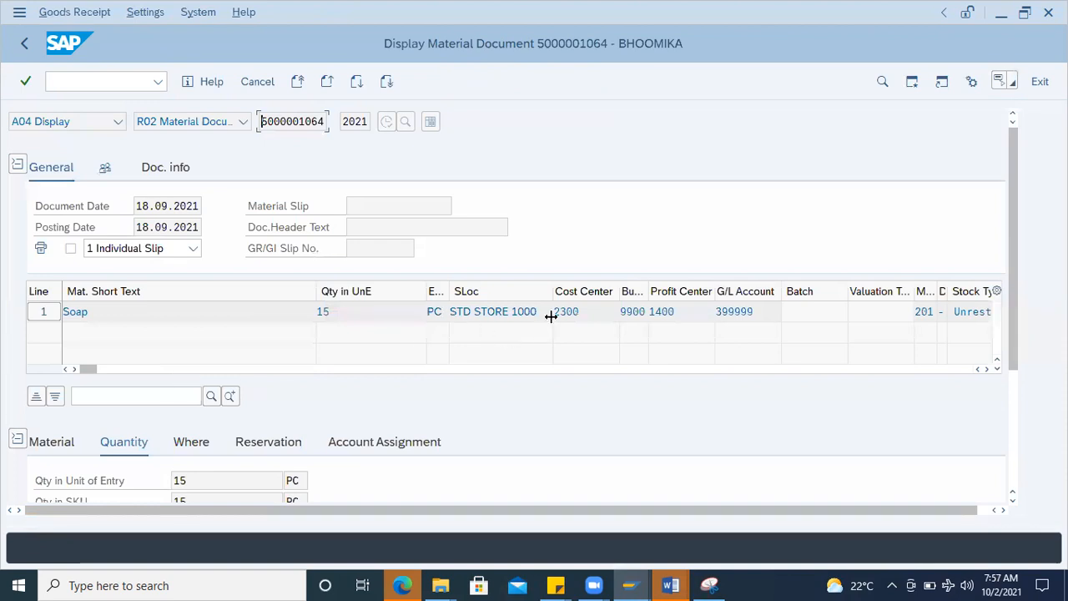
pyautogui.click(199, 442)
pyautogui.scroll(-2, 393, 405)
pyautogui.scroll(-1, 392, 405)
pyautogui.moveTo(214, 337); pyautogui.dragTo(56, 315)
pyautogui.click(392, 332)
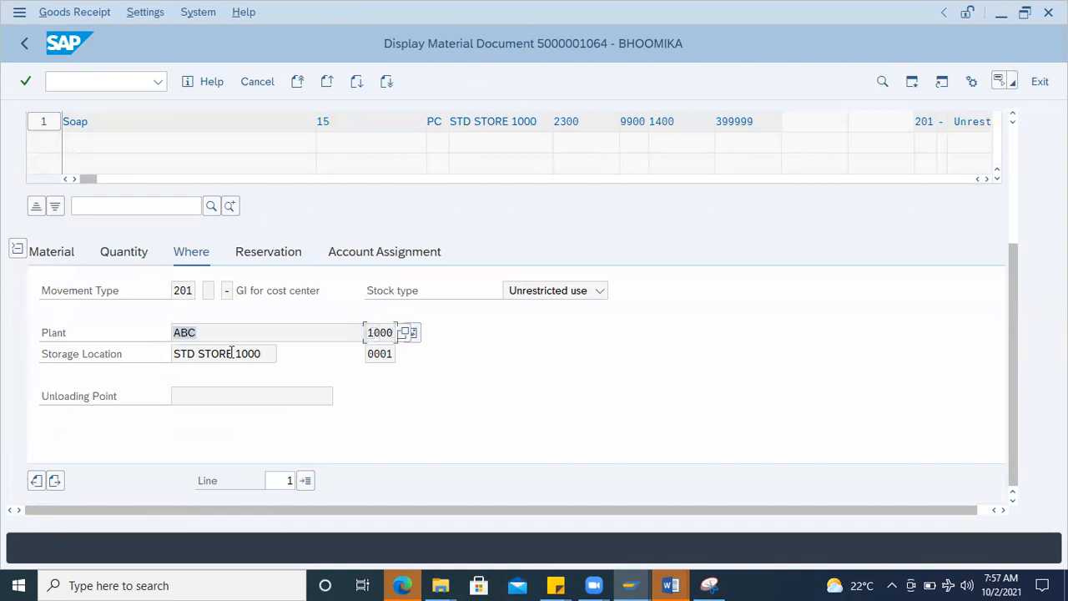
# Step: Copy G/L account 399999 from the document's account assignment to a new line in the Word document, and return to SAP
pyautogui.click(356, 257)
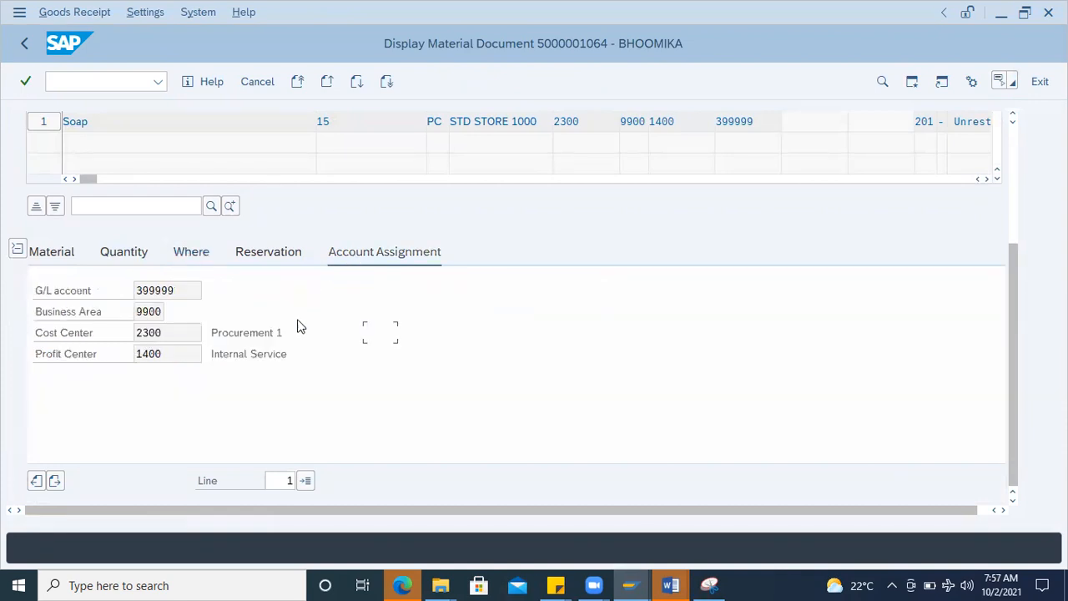
pyautogui.moveTo(174, 288); pyautogui.dragTo(66, 290)
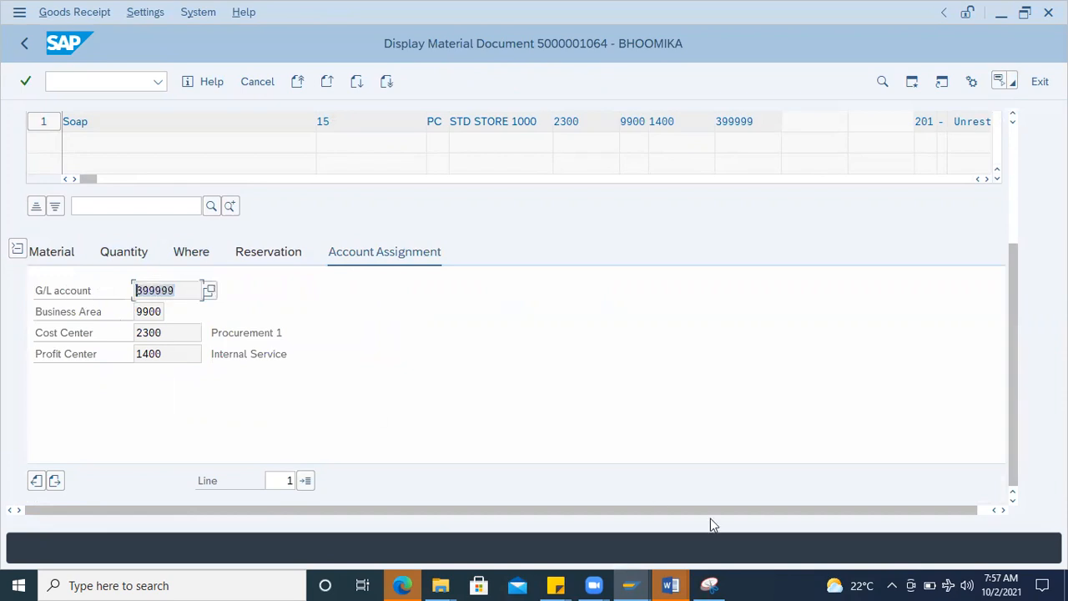
pyautogui.click(670, 585)
pyautogui.click(741, 528)
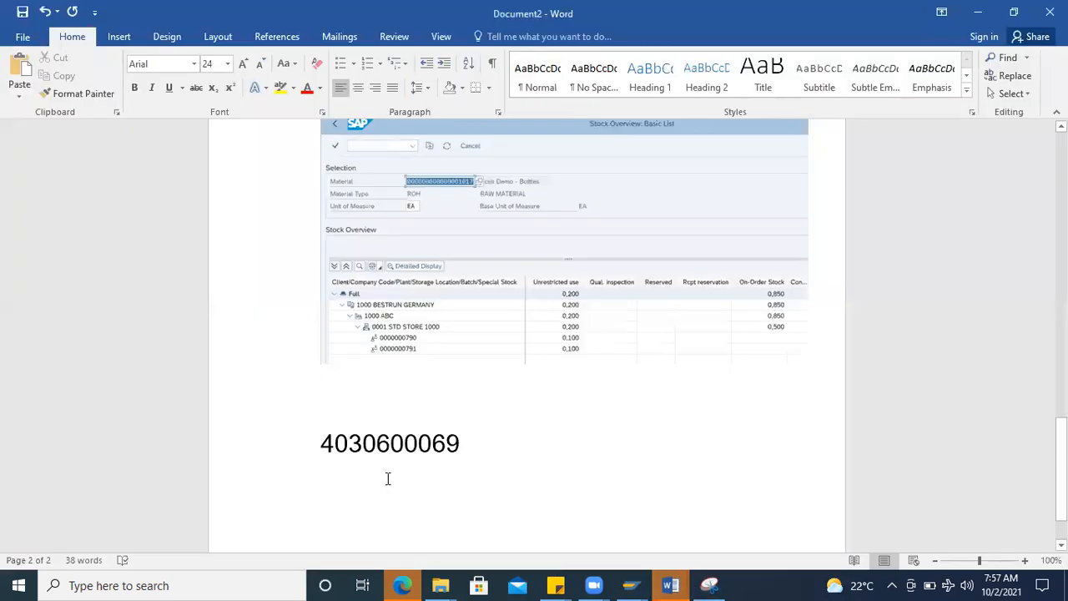
pyautogui.press('Return')
pyautogui.write('399999')
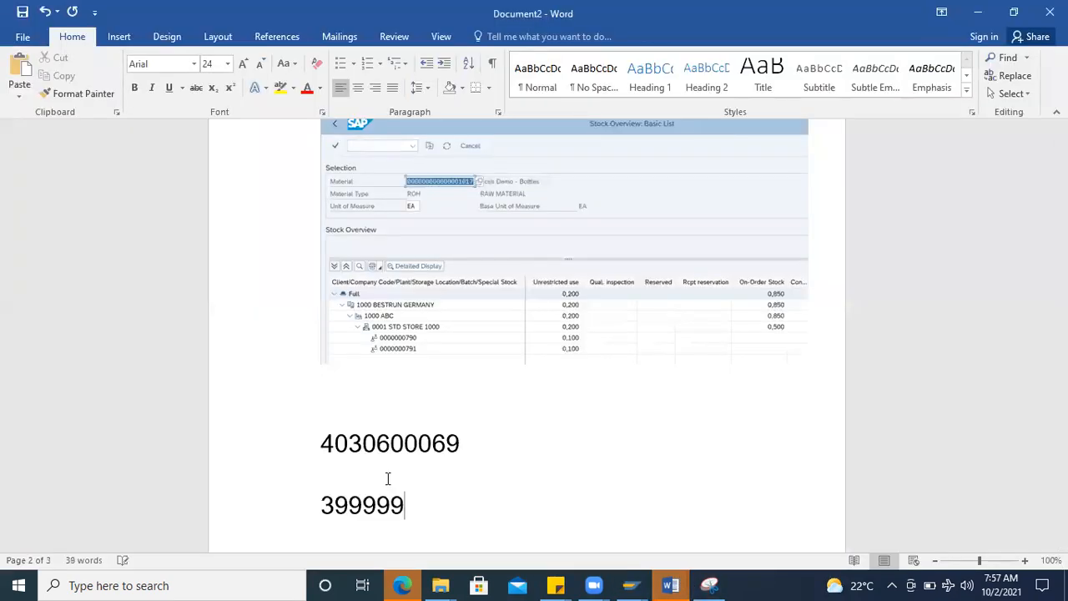
pyautogui.hotkey('alt', 'Tab')
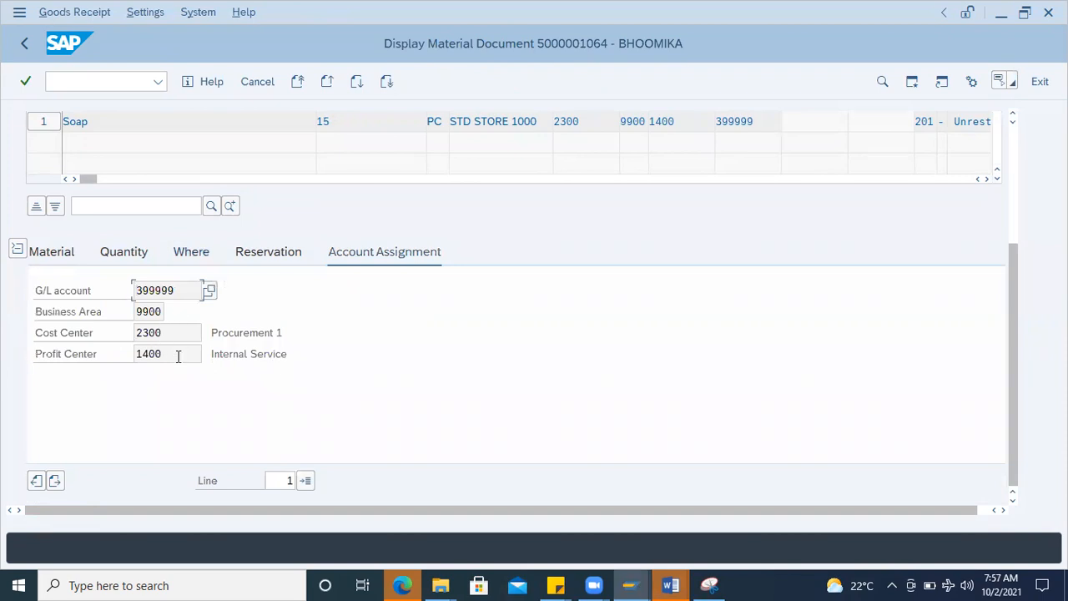
# Step: Copy cost center 2300 from the account assignment to a new line in the Word document, and return to SAP
pyautogui.doubleClick(176, 353)
pyautogui.doubleClick(150, 332)
pyautogui.hotkey('ctrl', 'c')
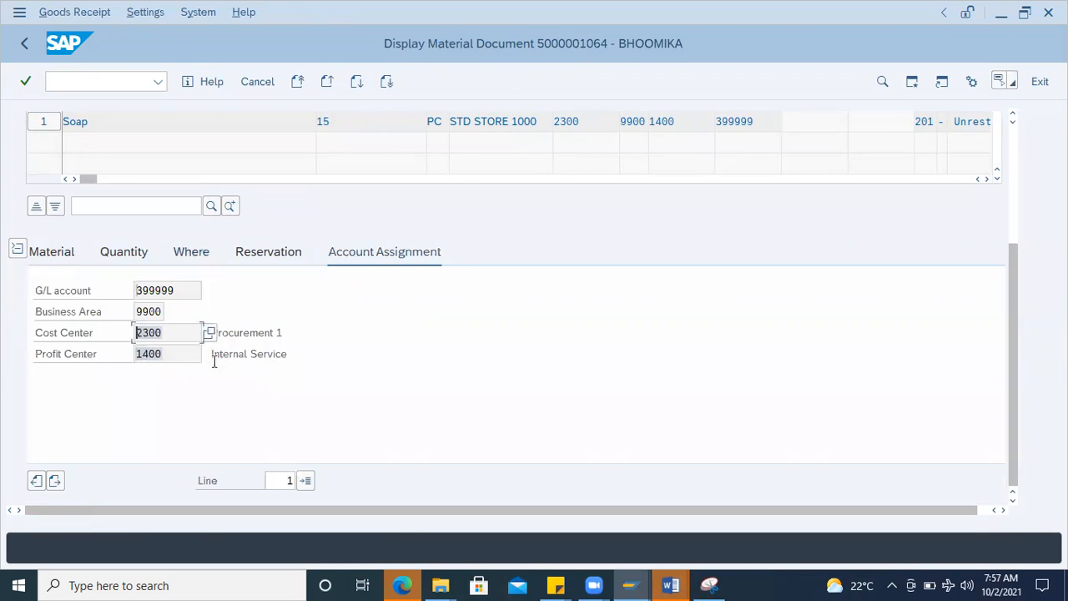
pyautogui.hotkey('alt', 'Tab')
pyautogui.press('Return')
pyautogui.hotkey('ctrl', 'v')
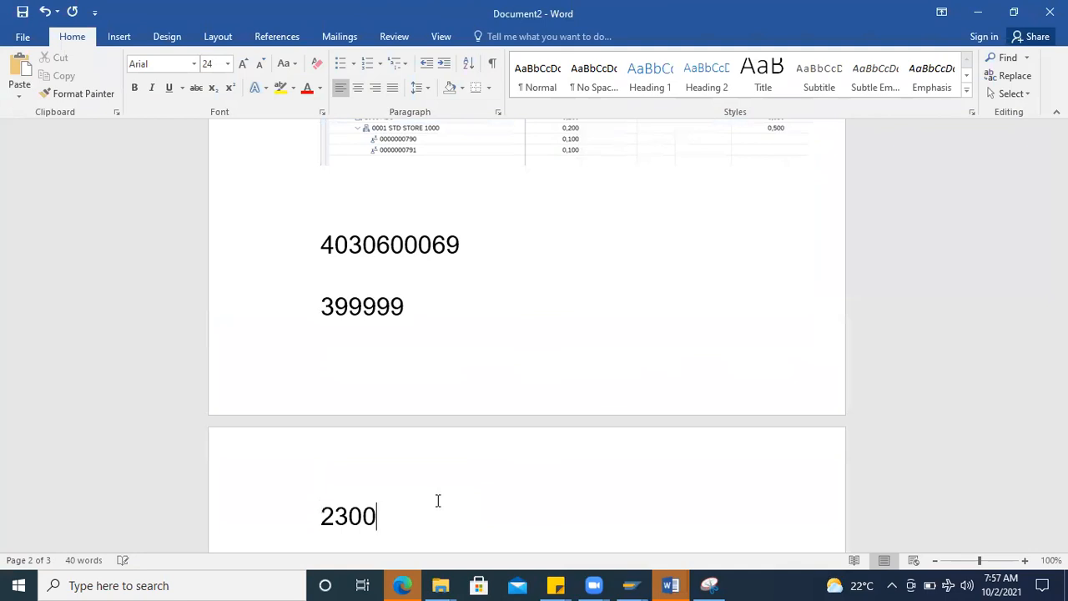
pyautogui.hotkey('alt', 'Tab')
# Step: Open MIGO for a goods issue with movement type 201 and enter material 1017
pyautogui.click(98, 84)
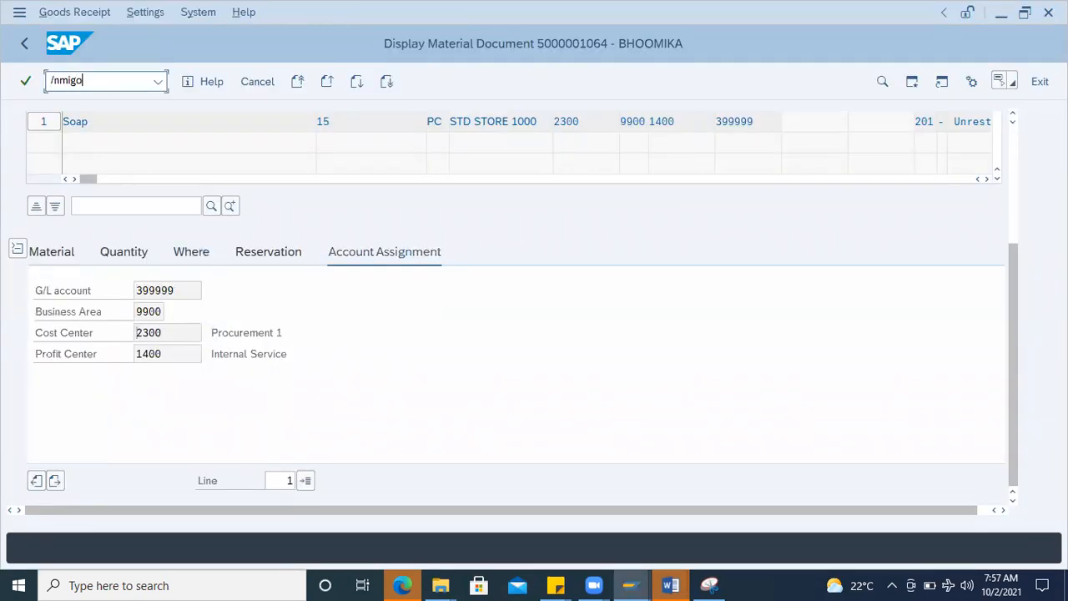
pyautogui.press('Return')
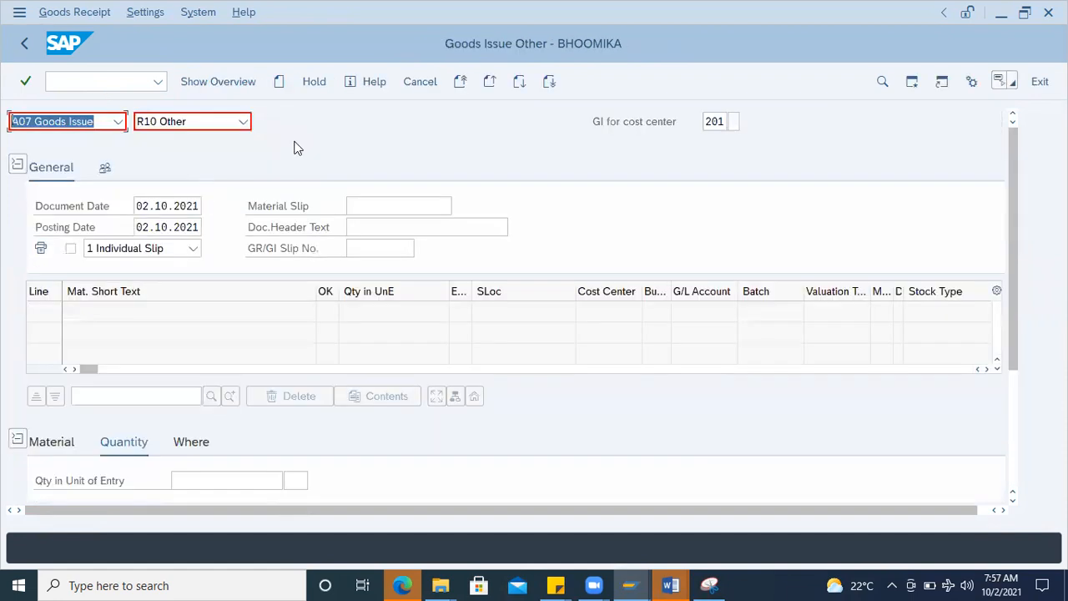
pyautogui.click(67, 449)
pyautogui.scroll(-3, 187, 452)
pyautogui.click(186, 283)
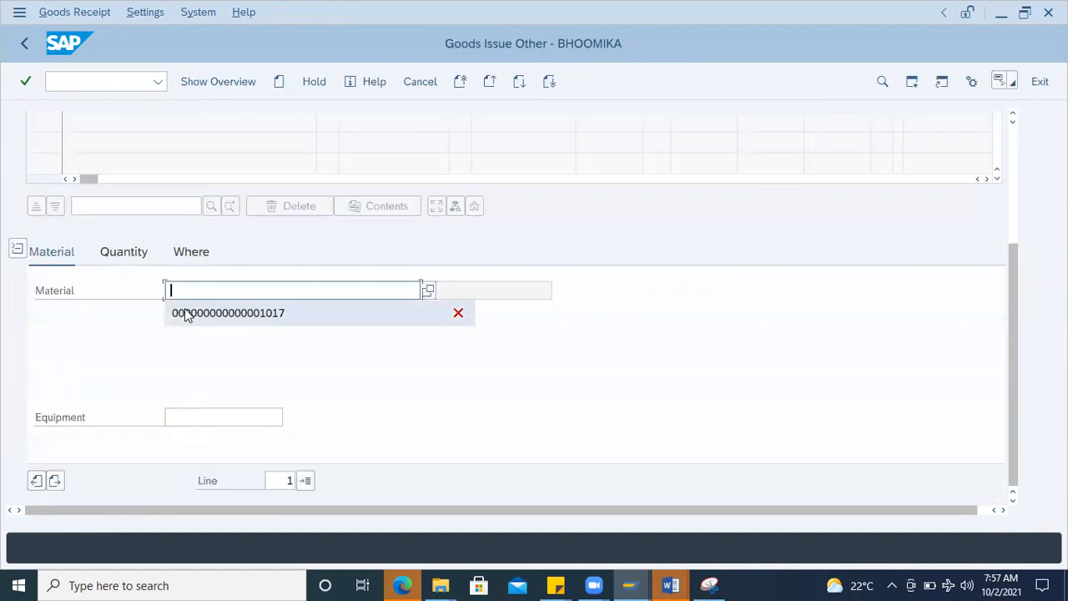
pyautogui.click(201, 313)
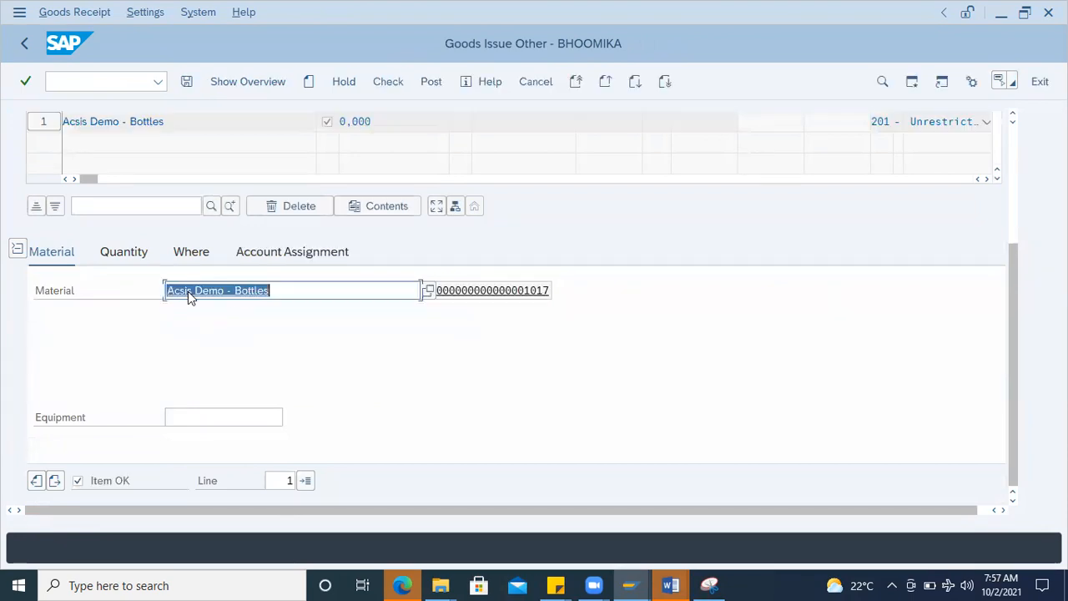
# Step: Set the item's quantity to 10, its plant to 1000 and its storage location to 0001
pyautogui.click(136, 253)
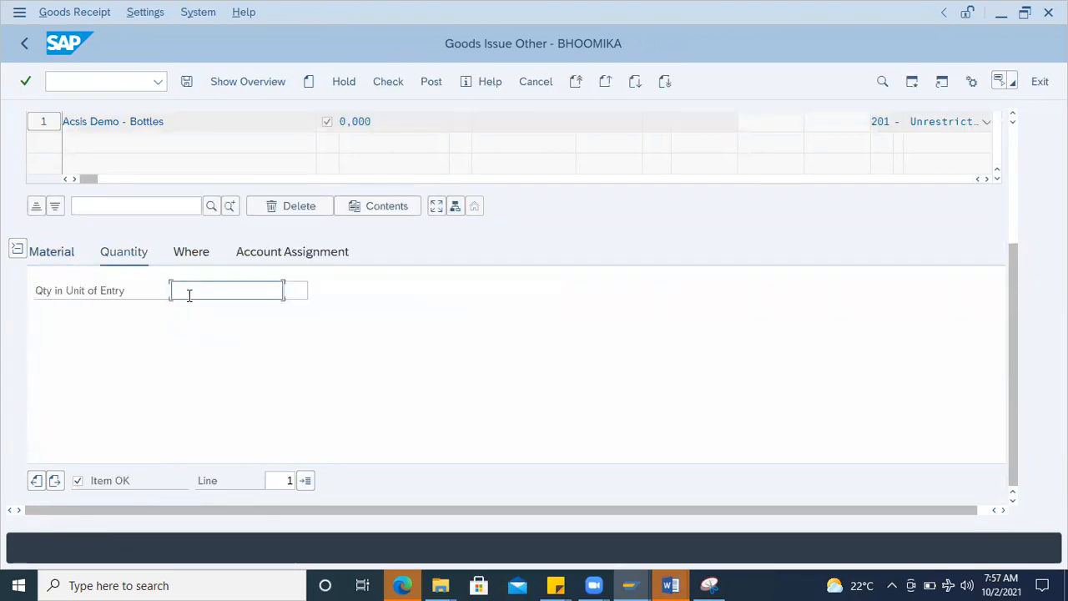
pyautogui.write('10')
pyautogui.press('Return')
pyautogui.click(192, 253)
pyautogui.click(200, 331)
pyautogui.click(200, 353)
pyautogui.click(200, 353)
pyautogui.write('0001')
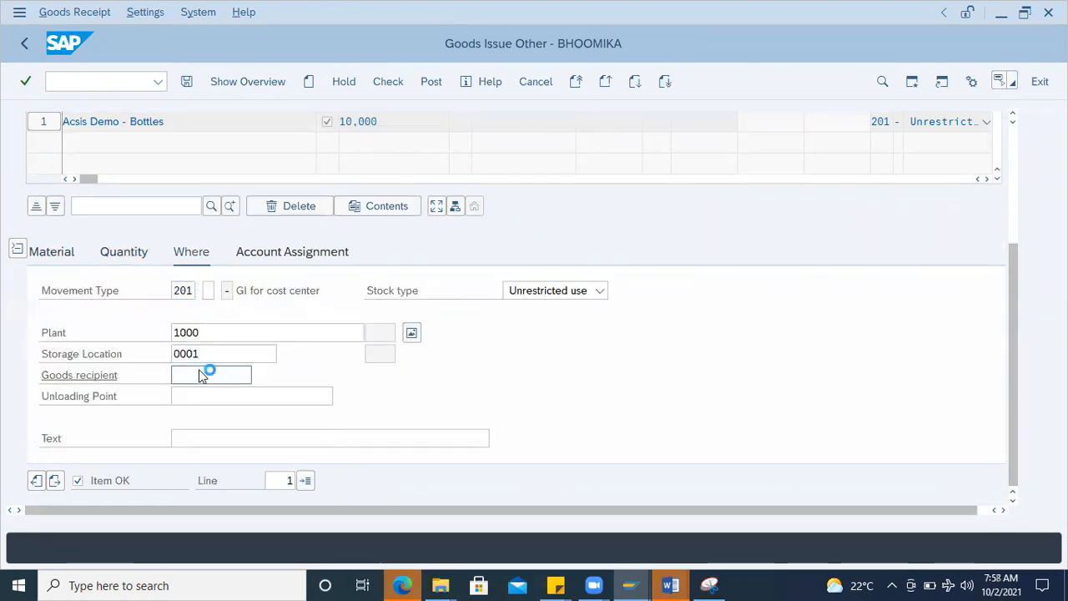
pyautogui.press('Return')
pyautogui.click(255, 261)
pyautogui.click(197, 290)
pyautogui.click(205, 313)
pyautogui.press('Return')
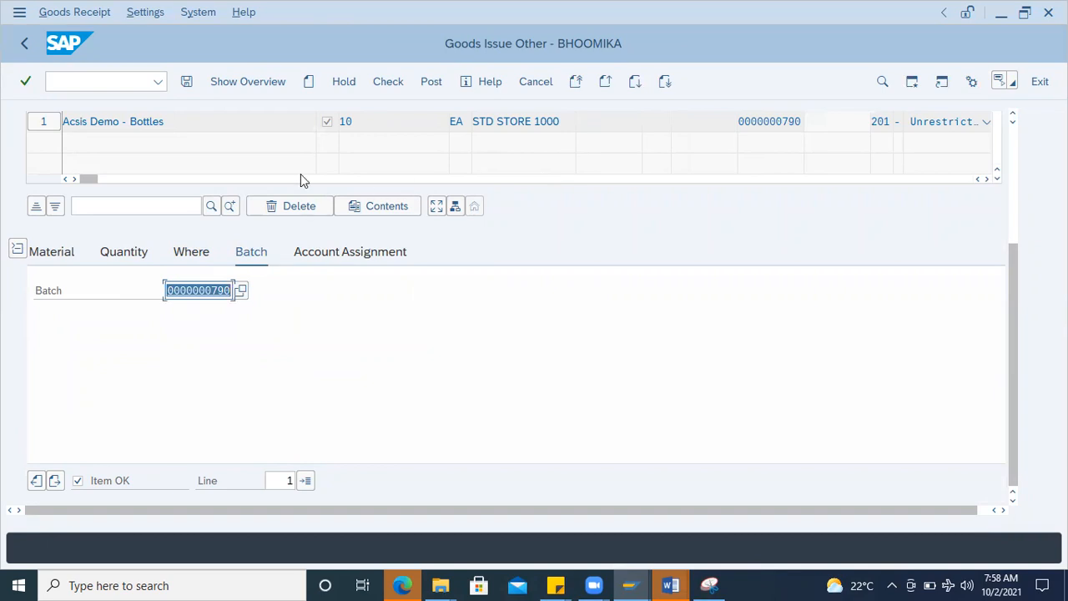
# Step: Copy G/L account 399999 from the Word document into the item's account assignment in SAP
pyautogui.click(347, 253)
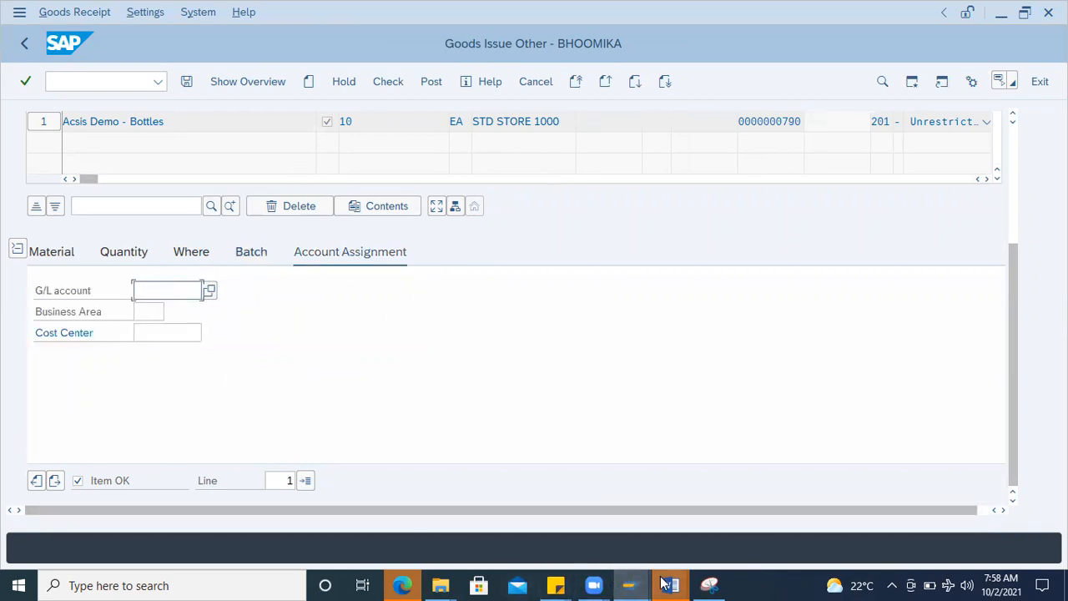
pyautogui.moveTo(670, 585)
pyautogui.click(737, 531)
pyautogui.doubleClick(361, 307)
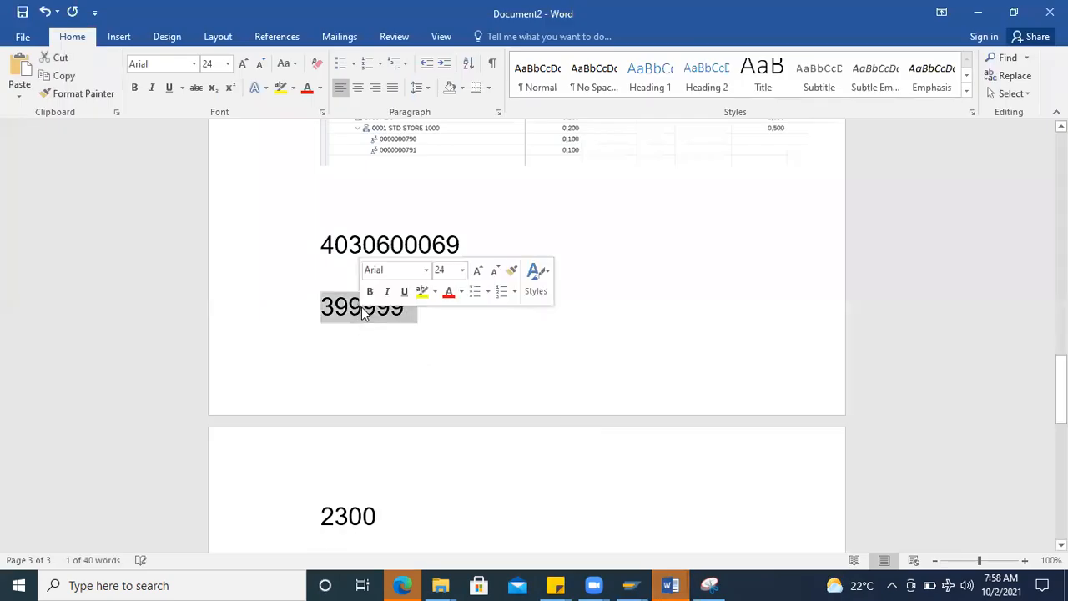
pyautogui.hotkey('ctrl', 'c')
pyautogui.hotkey('alt', 'Tab')
pyautogui.hotkey('ctrl', 'v')
# Step: Copy cost center 2300 from Word into the item's account assignment, check the goods issue and close the log
pyautogui.click(164, 333)
pyautogui.hotkey('alt', 'Tab')
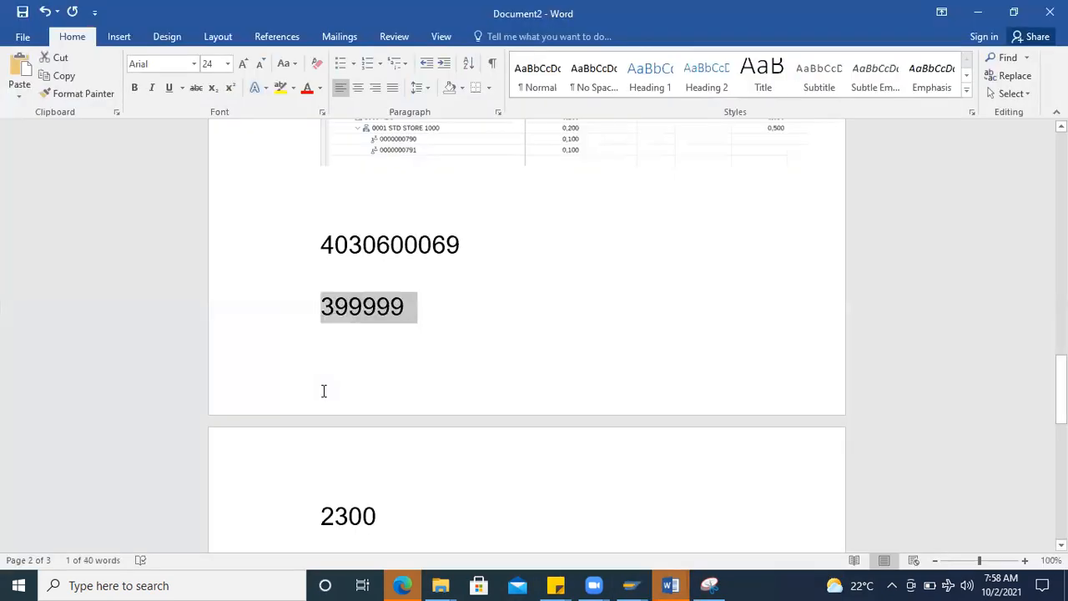
pyautogui.doubleClick(333, 512)
pyautogui.hotkey('ctrl', 'c')
pyautogui.hotkey('alt', 'Tab')
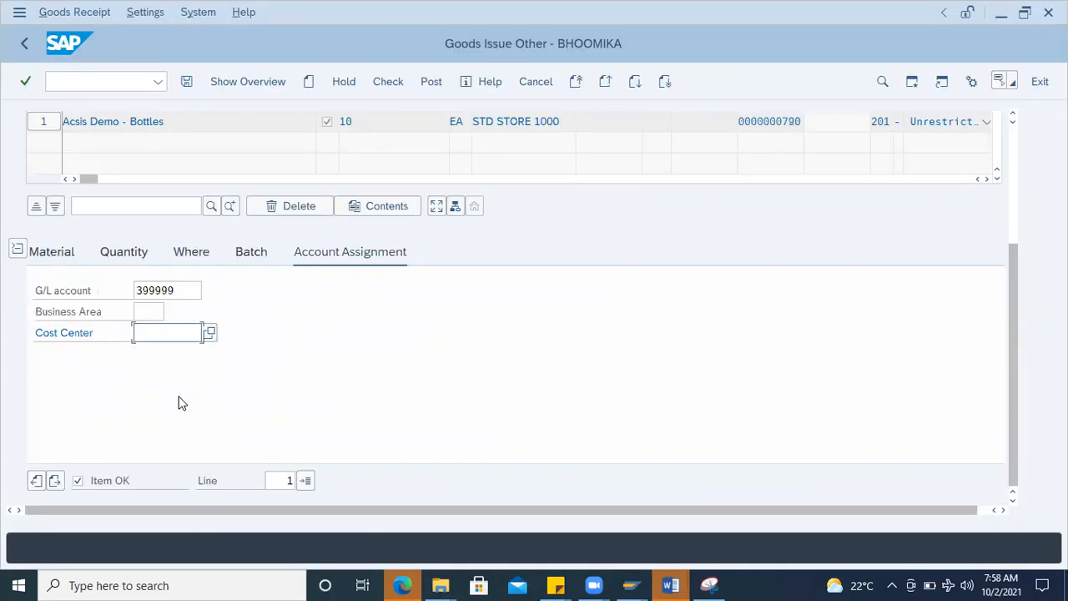
pyautogui.hotkey('ctrl', 'v')
pyautogui.press('Return')
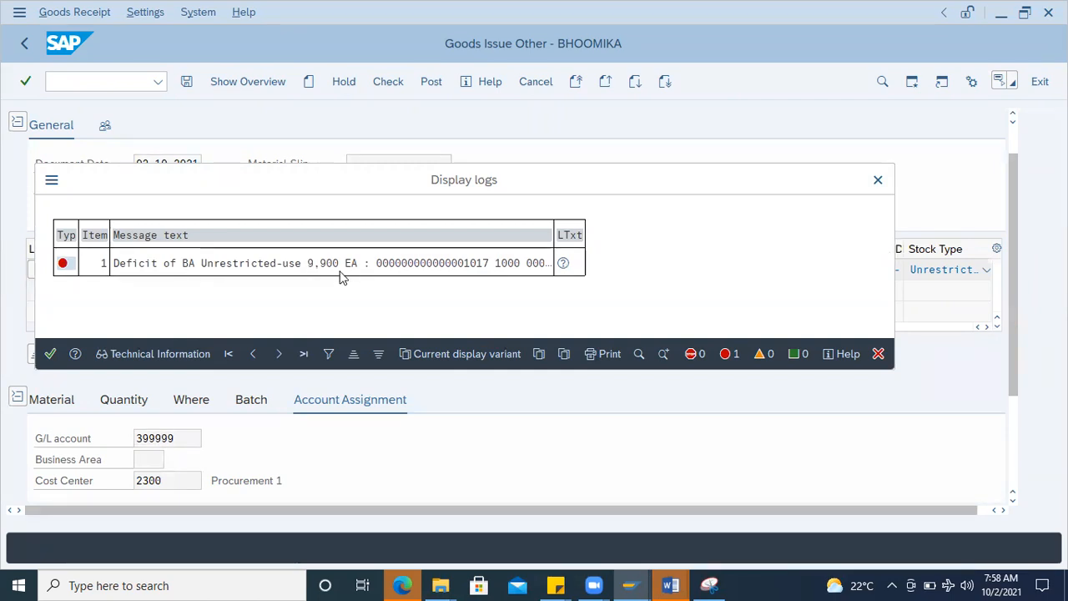
pyautogui.click(48, 357)
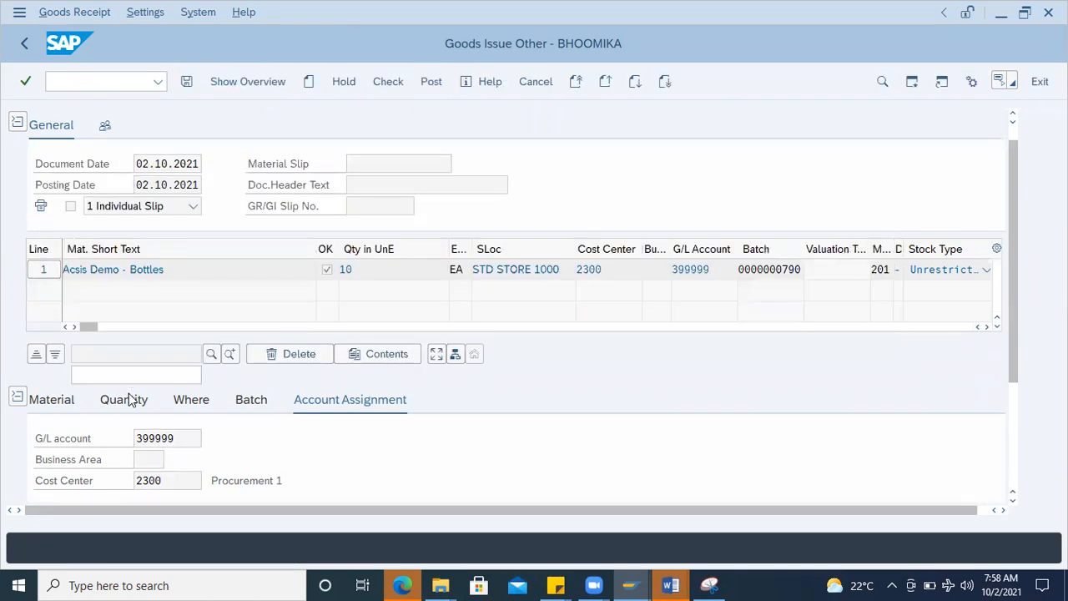
# Step: Try issue quantities of 1 and 0.100 for the Acsis Demo - Bottles item
pyautogui.click(123, 421)
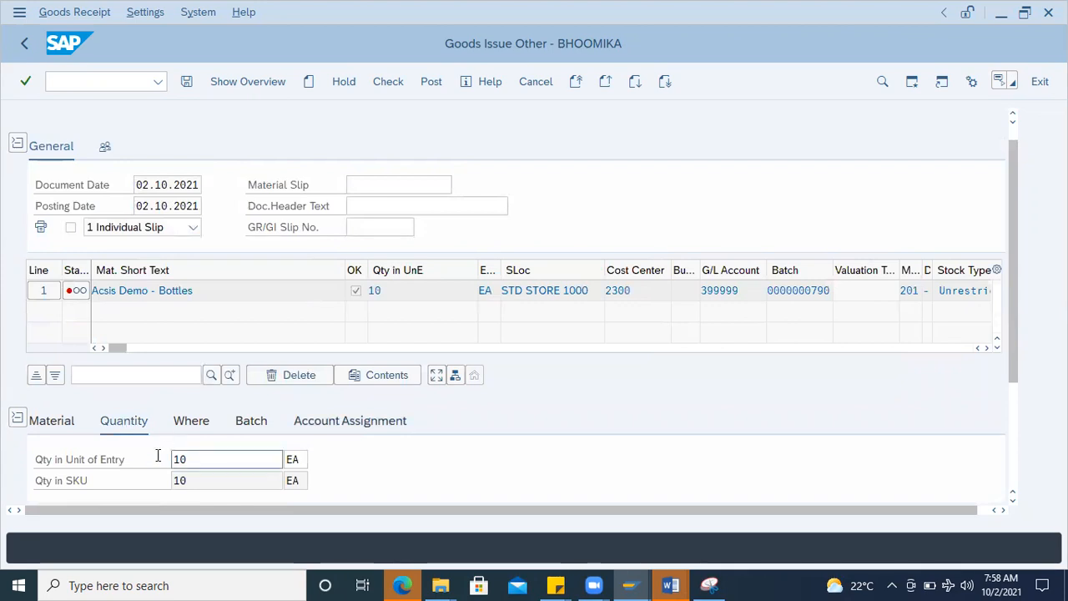
pyautogui.write('1')
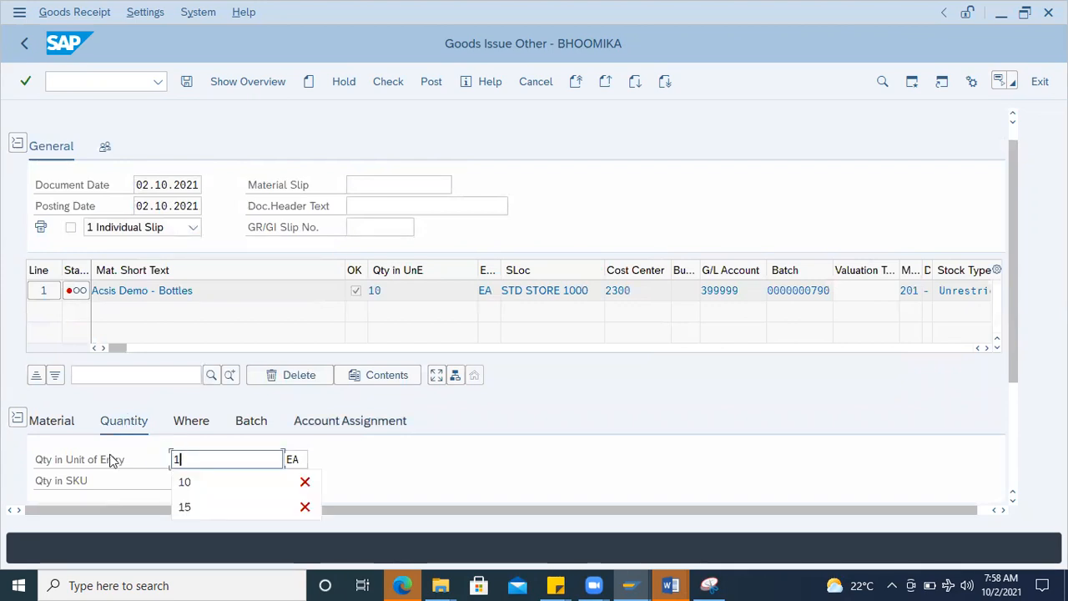
pyautogui.press('Return')
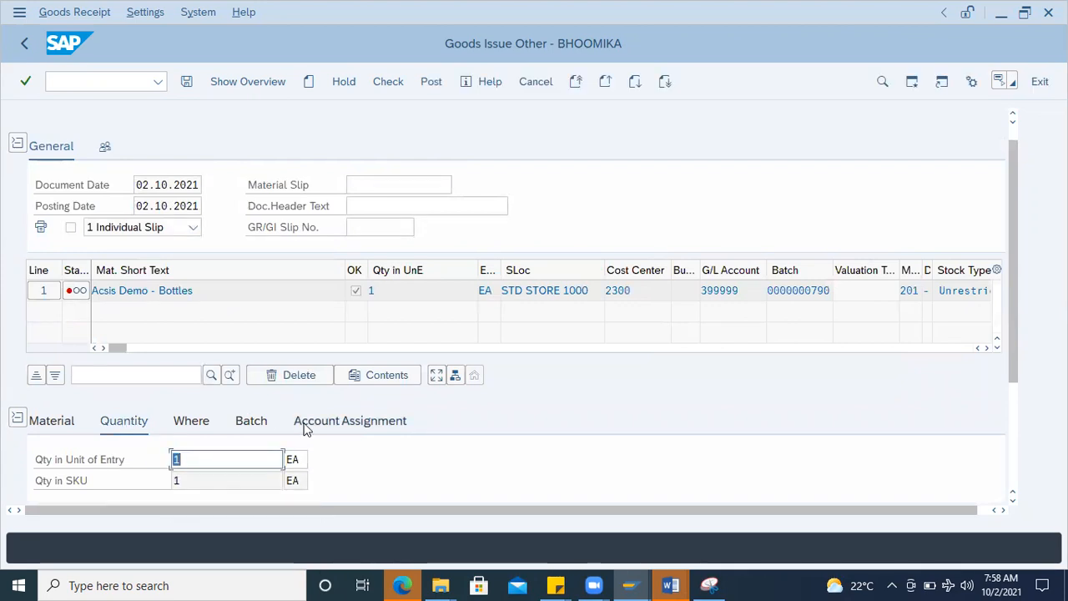
pyautogui.scroll(-1, 372, 447)
pyautogui.moveTo(229, 419); pyautogui.dragTo(75, 415)
pyautogui.moveTo(228, 398); pyautogui.dragTo(82, 397)
pyautogui.write('0.100')
pyautogui.press('Return')
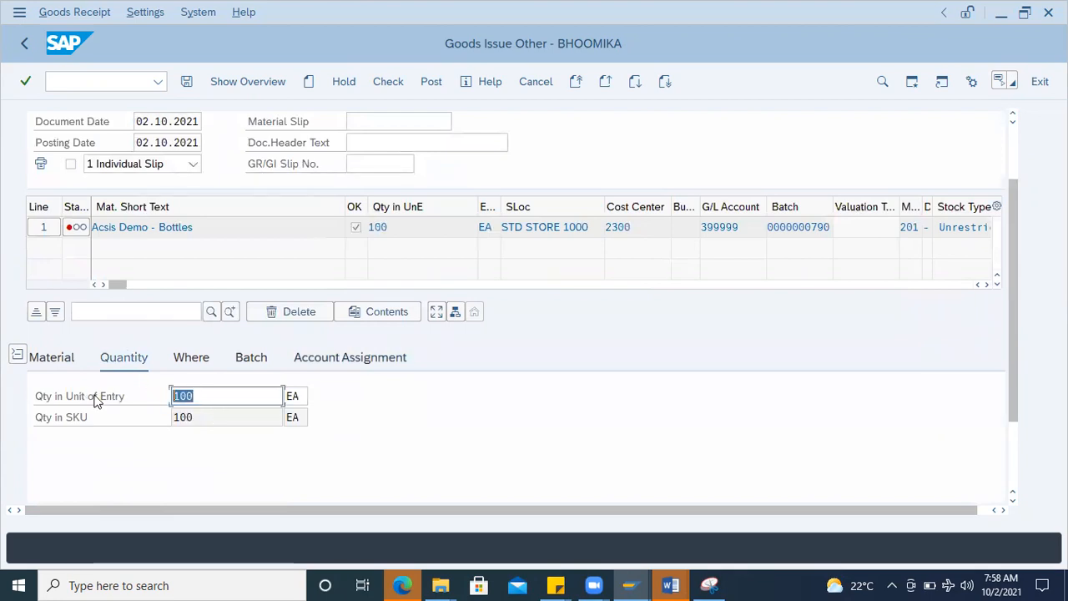
# Step: Set the item's issue quantity to 1, check the goods issue again and close the log
pyautogui.press('BackSpace')
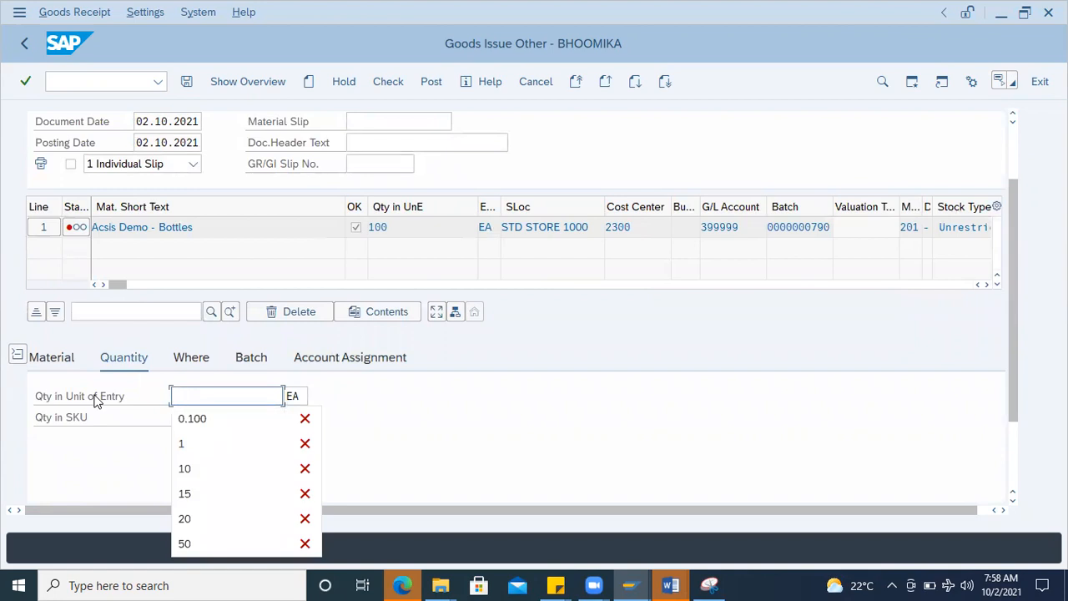
pyautogui.write('100')
pyautogui.press('Return')
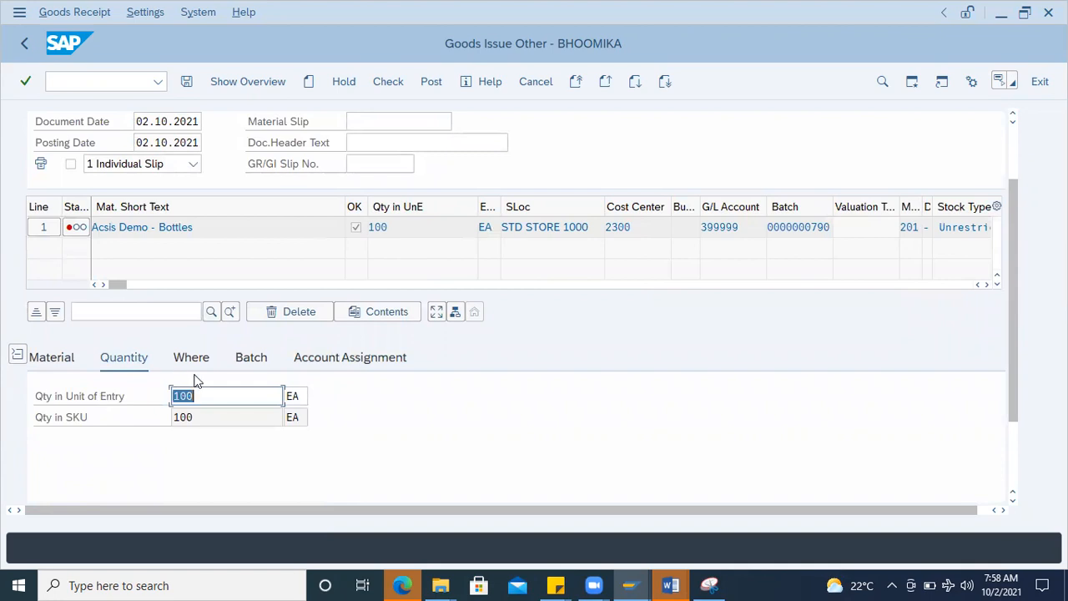
pyautogui.write('1')
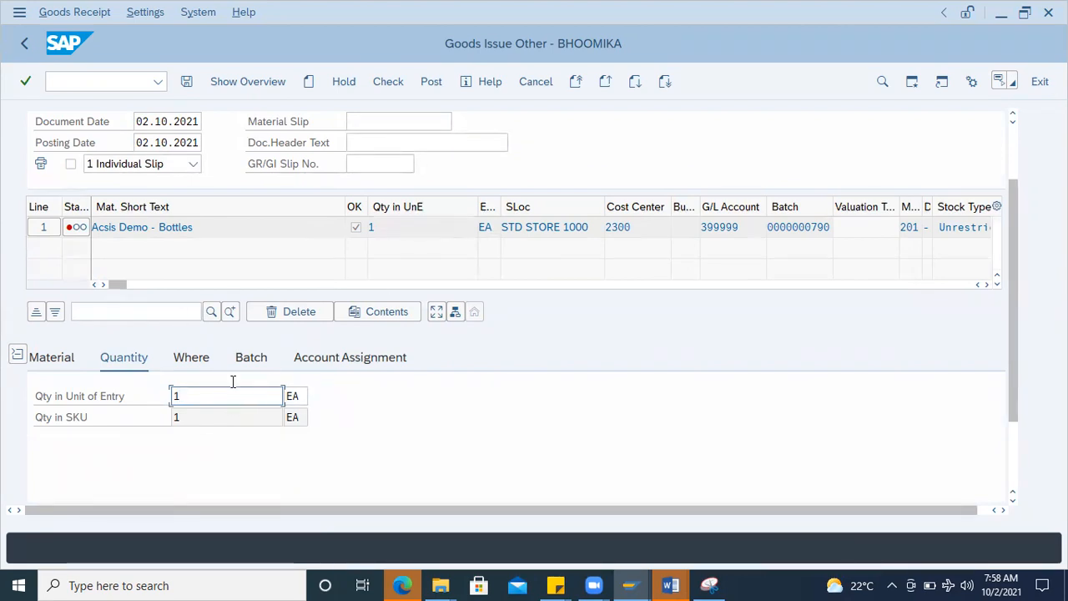
pyautogui.click(390, 84)
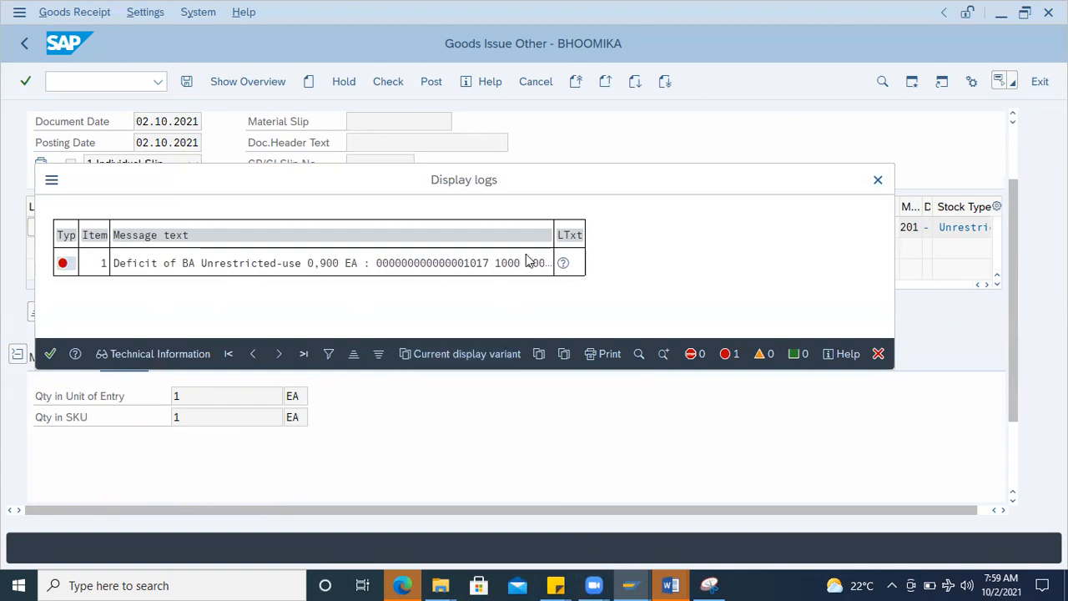
pyautogui.click(878, 179)
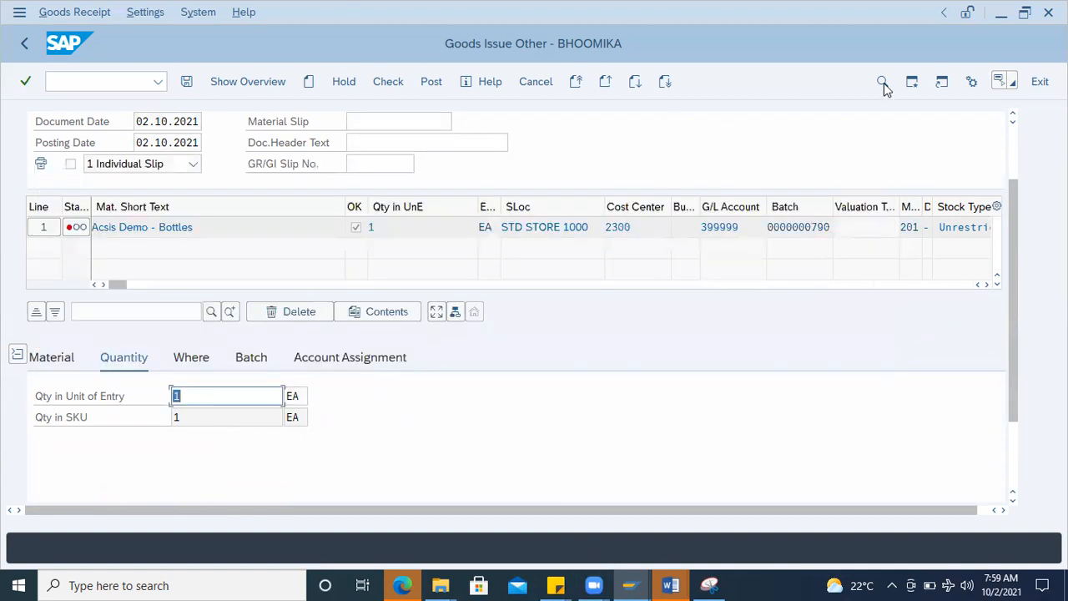
# Step: Open the MMBE stock overview transaction in a new session
pyautogui.click(911, 82)
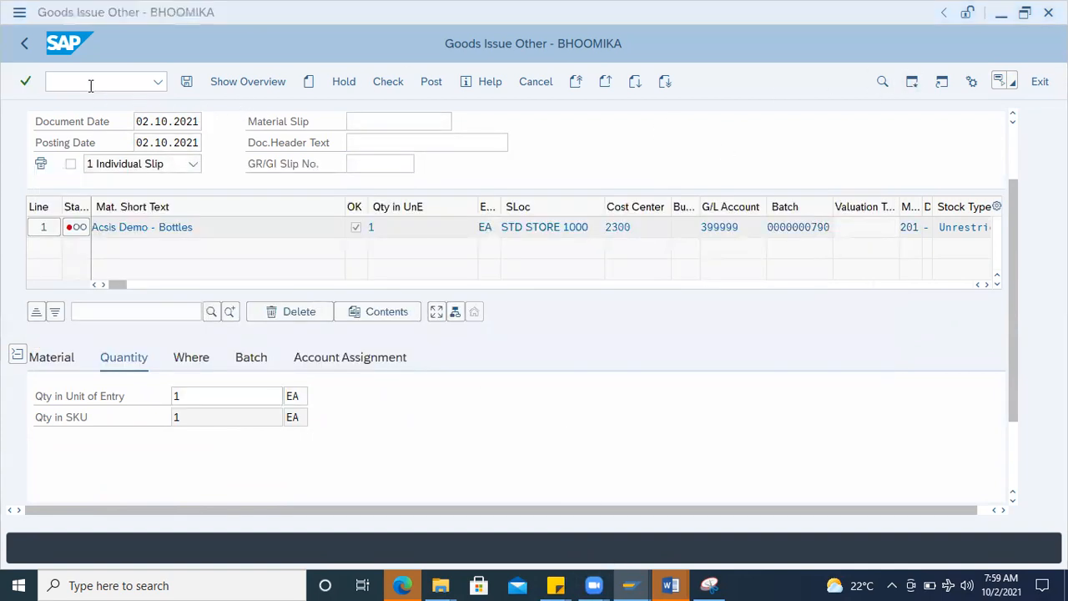
pyautogui.write('mm')
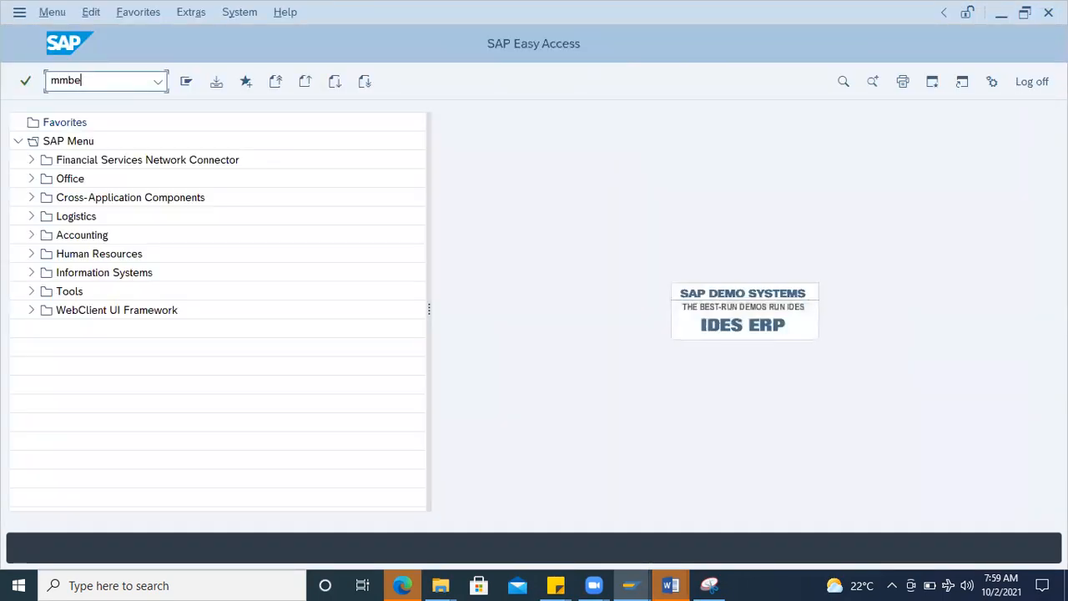
pyautogui.write('be')
pyautogui.press('Return')
# Step: Return to the goods issue and try to set the item's quantity to 0.1
pyautogui.hotkey('alt', 'Tab')
pyautogui.click(193, 393)
pyautogui.press('BackSpace')
pyautogui.write('0')
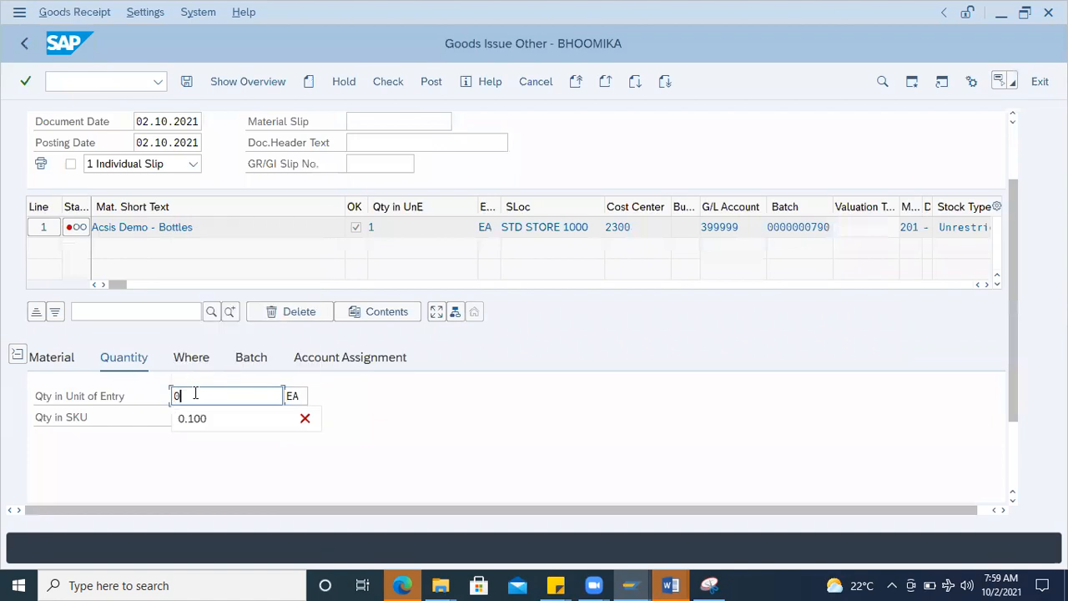
pyautogui.write('.1')
pyautogui.press('Return')
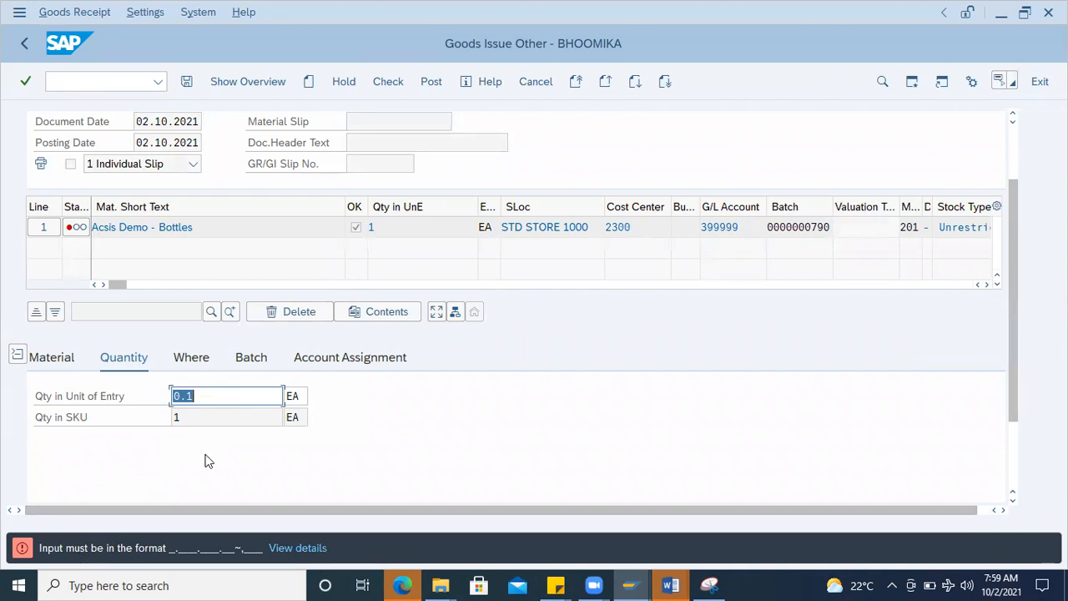
pyautogui.click(207, 396)
pyautogui.write('5')
pyautogui.doubleClick(206, 396)
pyautogui.moveTo(206, 396); pyautogui.dragTo(97, 399)
pyautogui.press('BackSpace')
pyautogui.write('1')
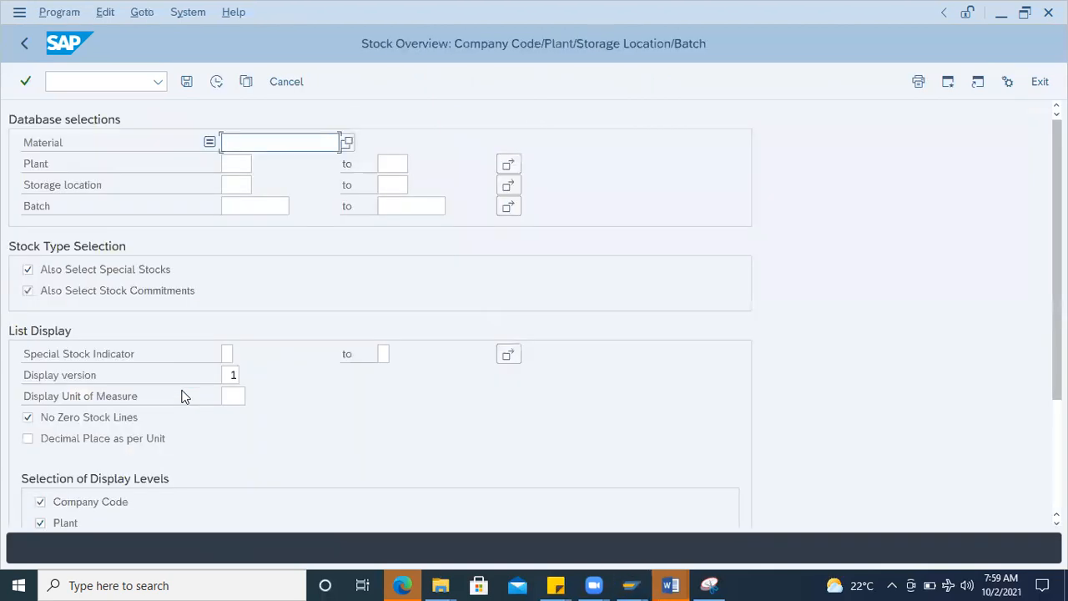
pyautogui.click(265, 166)
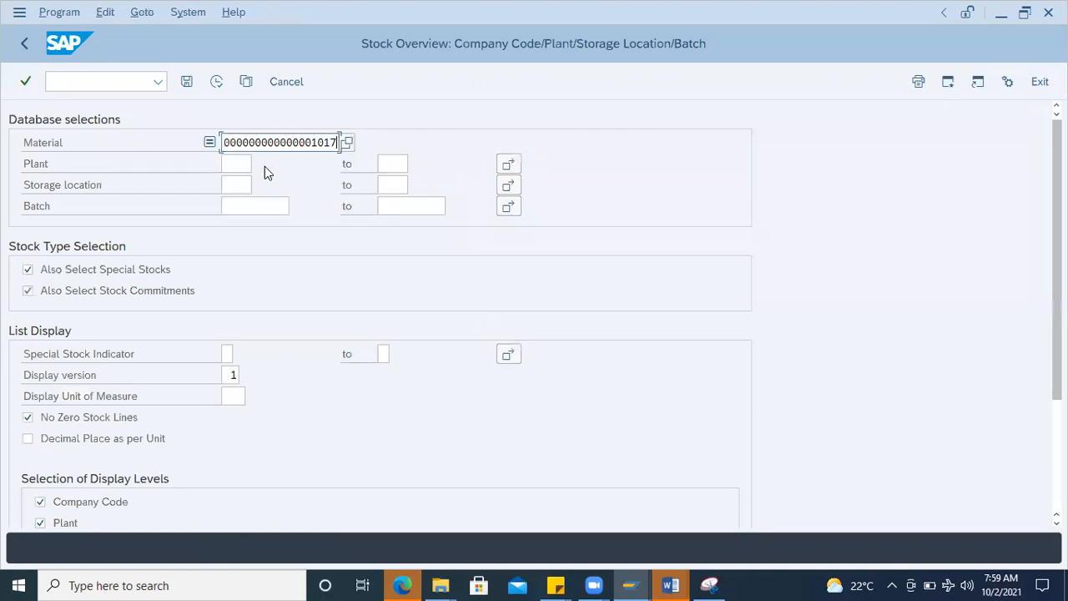
pyautogui.click(214, 82)
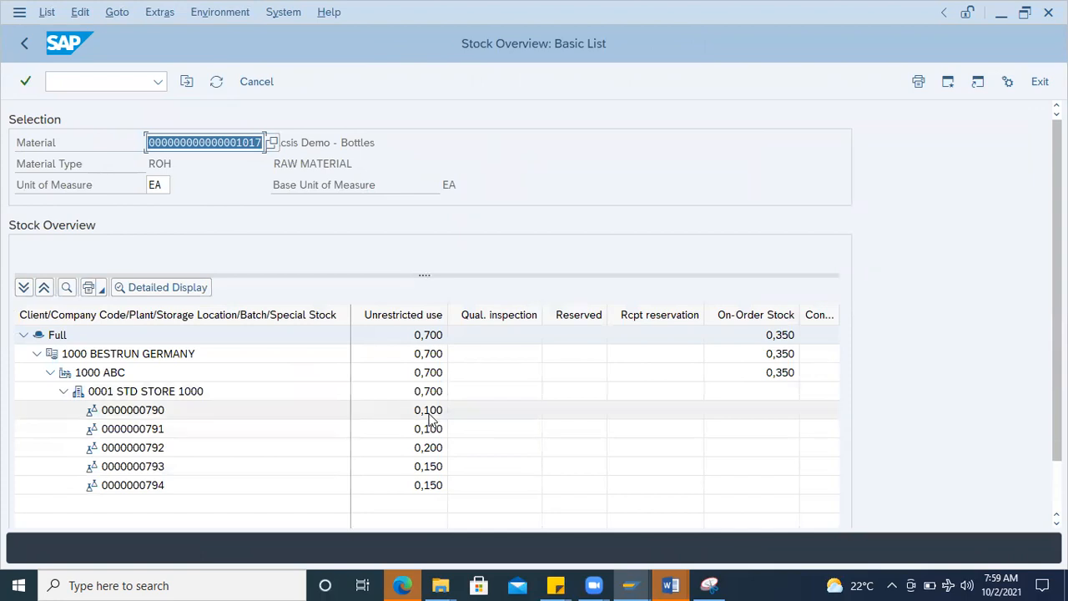
pyautogui.click(432, 414)
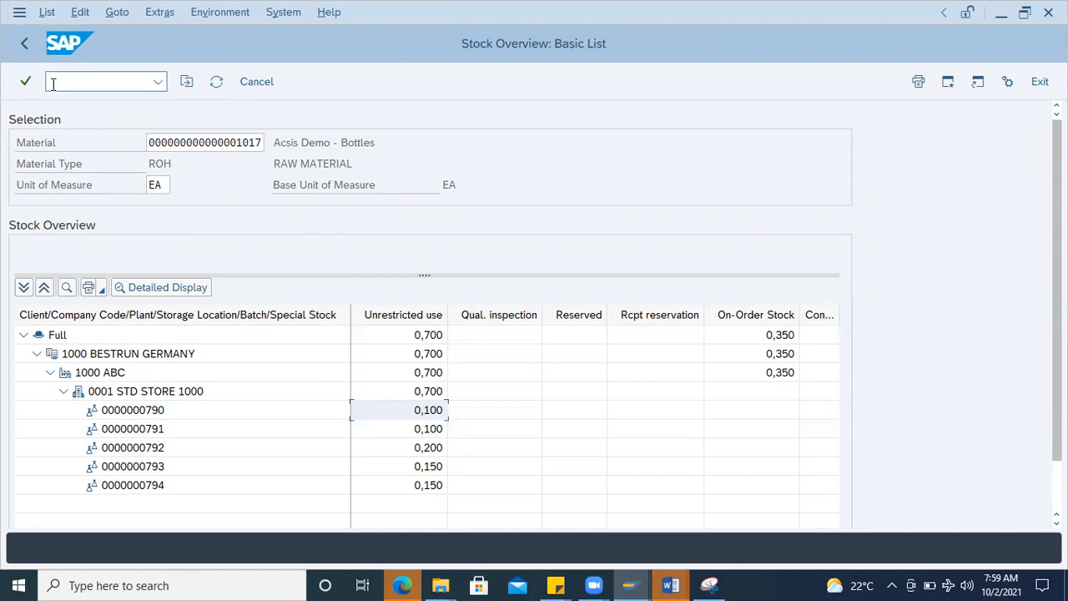
# Step: Open material 1017 in the MM02 change transaction with only the Purchasing view selected
pyautogui.write('mm02')
pyautogui.press('Return')
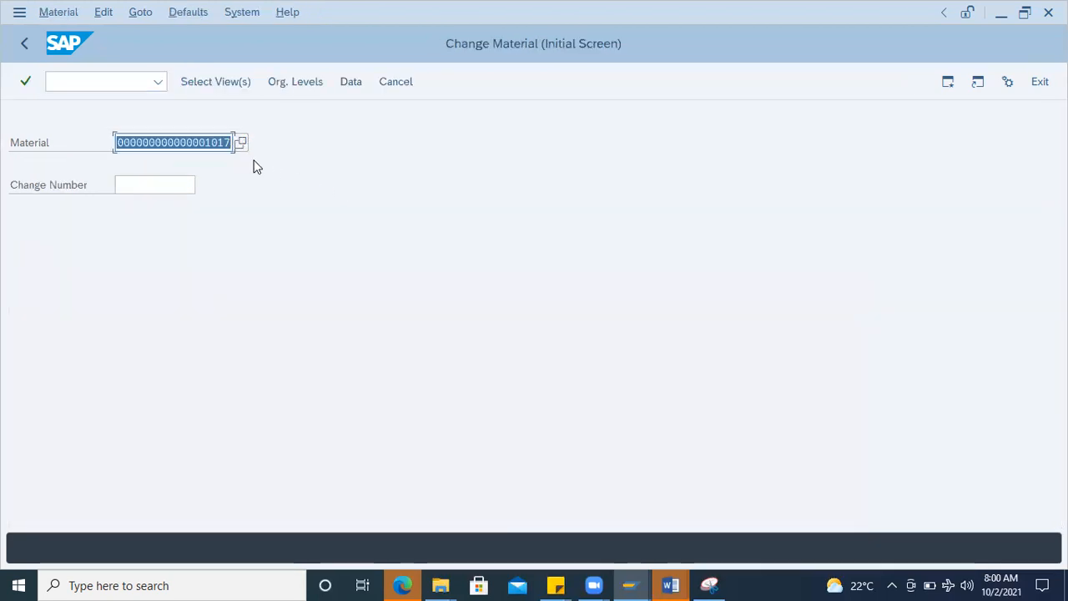
pyautogui.press('Return')
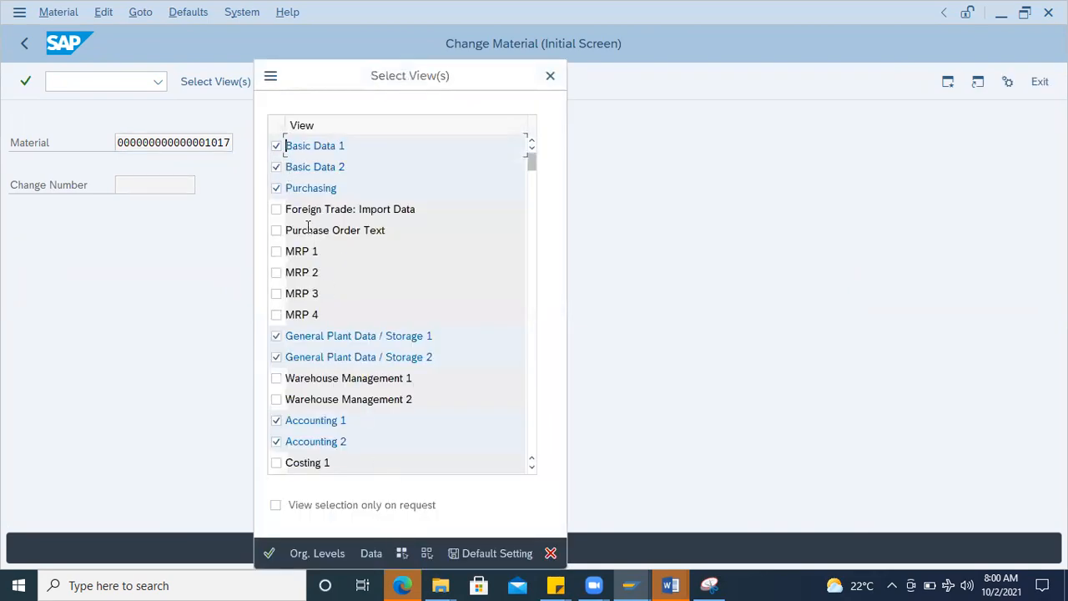
pyautogui.click(426, 555)
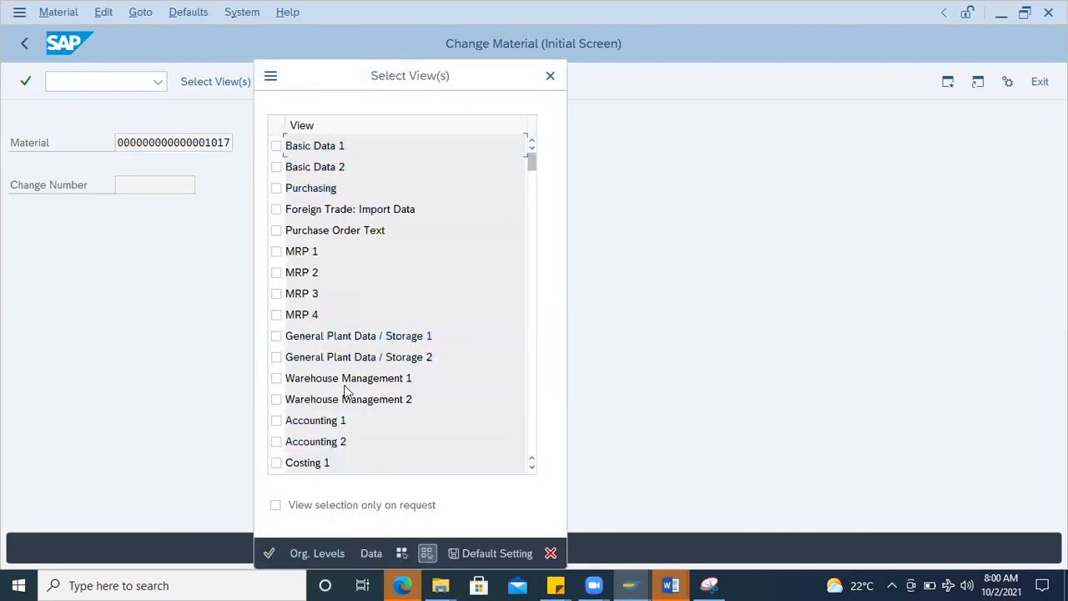
pyautogui.click(276, 188)
pyautogui.press('Return')
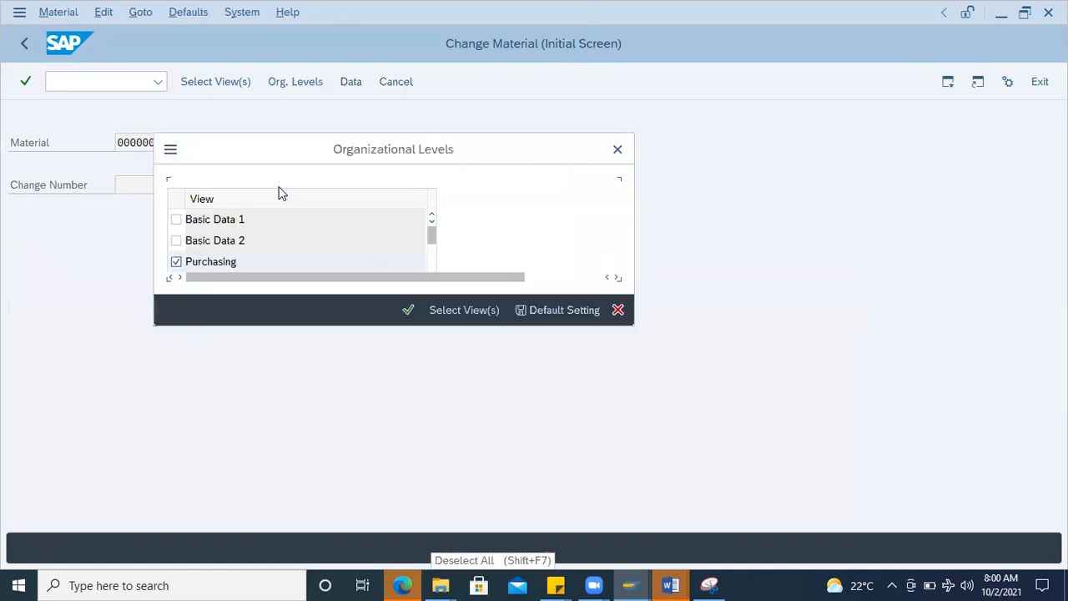
# Step: Display the material's purchasing data for plant 1000 and check its Batch management indicator
pyautogui.click(289, 220)
pyautogui.click(287, 240)
pyautogui.press('Return')
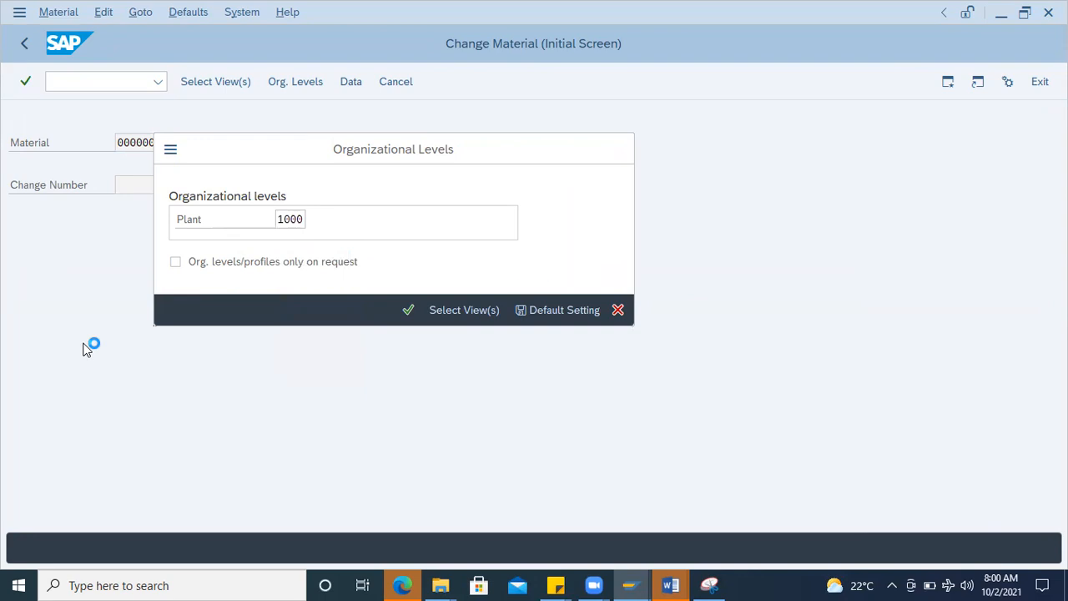
pyautogui.click(27, 397)
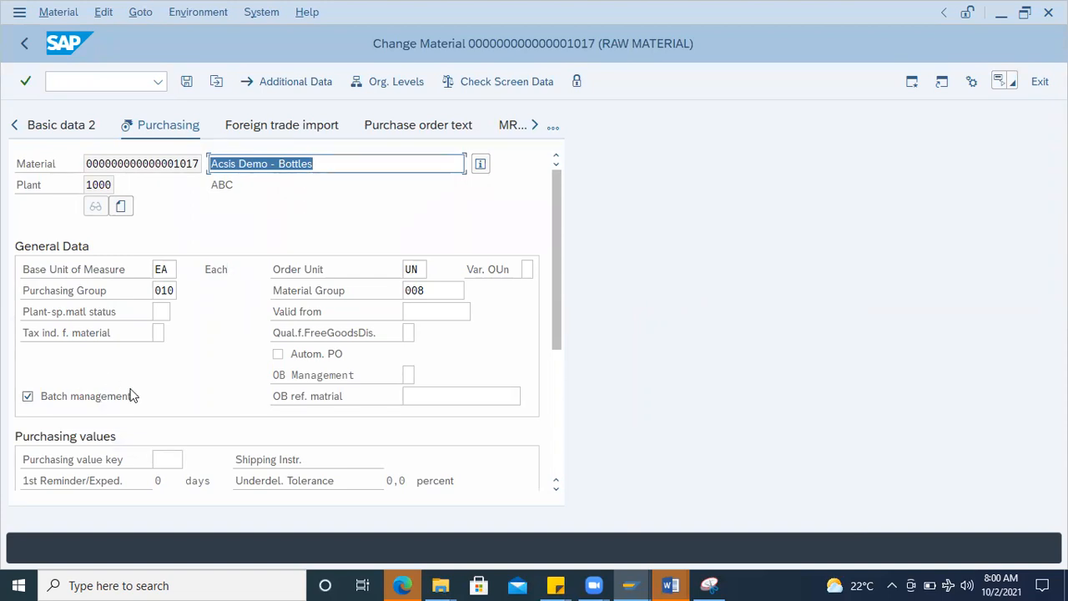
# Step: Start the MM01 Create Material transaction and set the industry sector to M Mechanical Engg
pyautogui.click(72, 79)
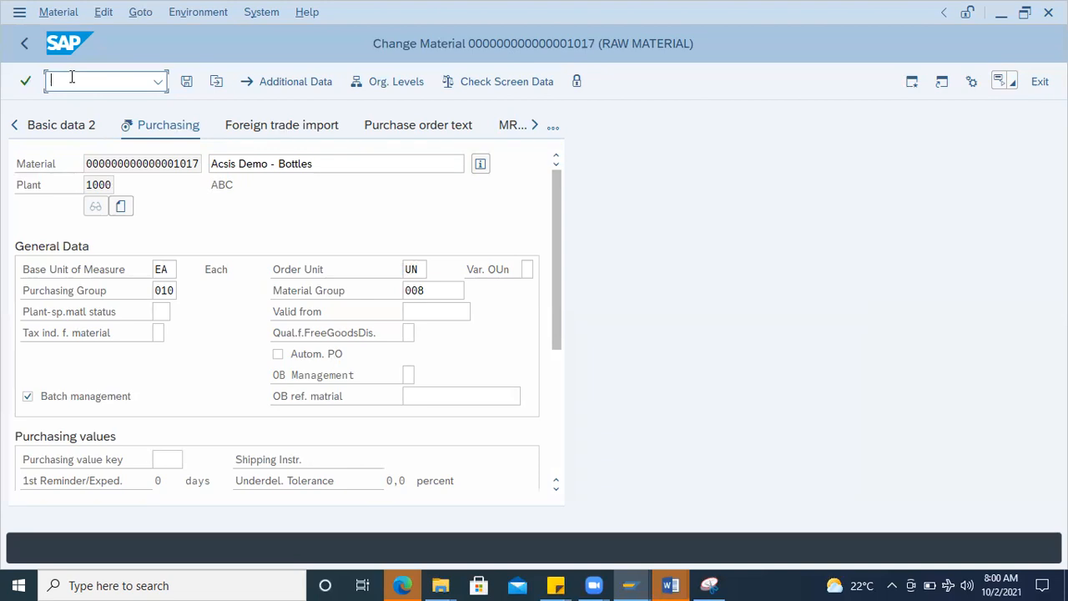
pyautogui.write('01')
pyautogui.press('Return')
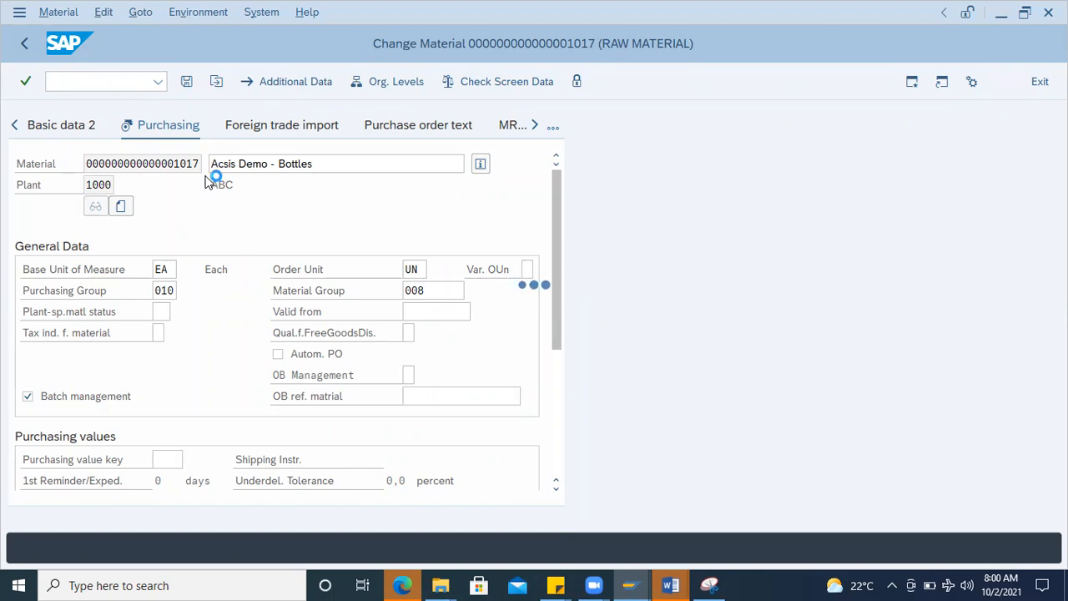
pyautogui.click(226, 168)
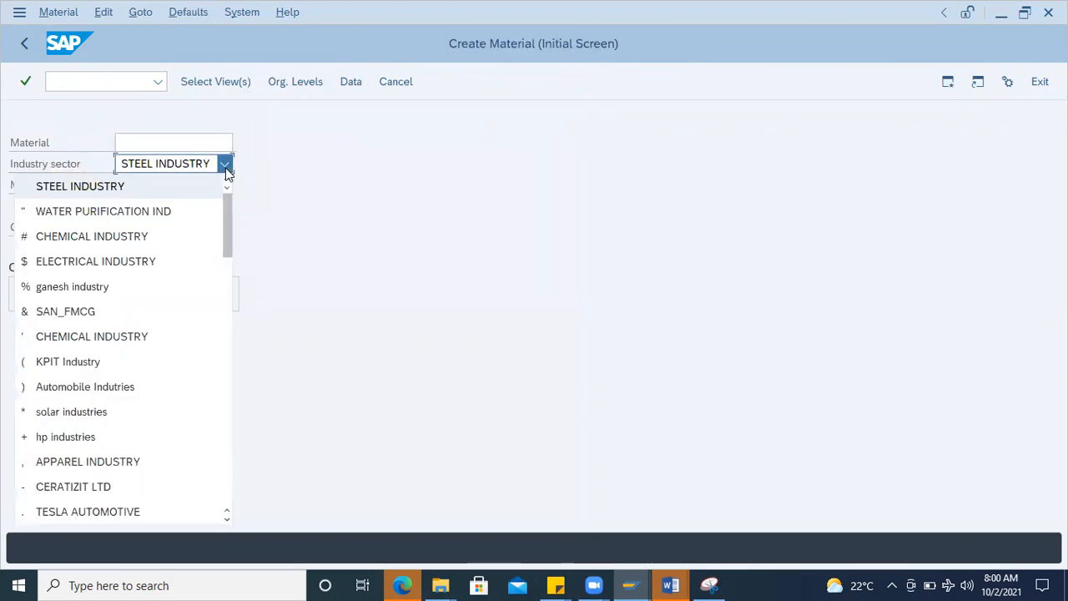
pyautogui.press('m')
pyautogui.press('Return')
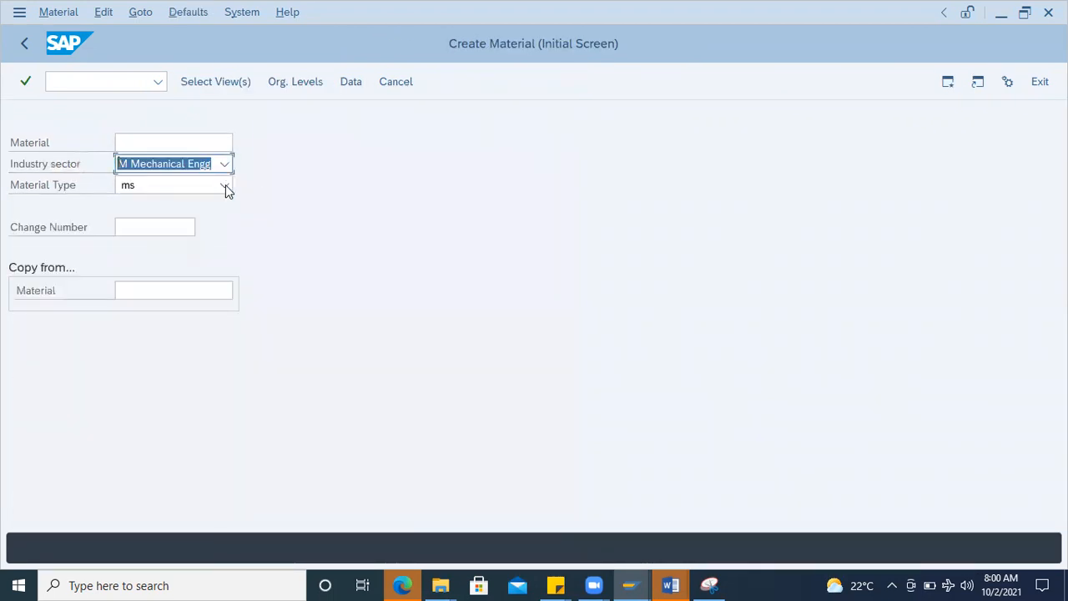
# Step: Set the new material's type to ROH RAW MATERIAL
pyautogui.click(225, 187)
pyautogui.press('r')
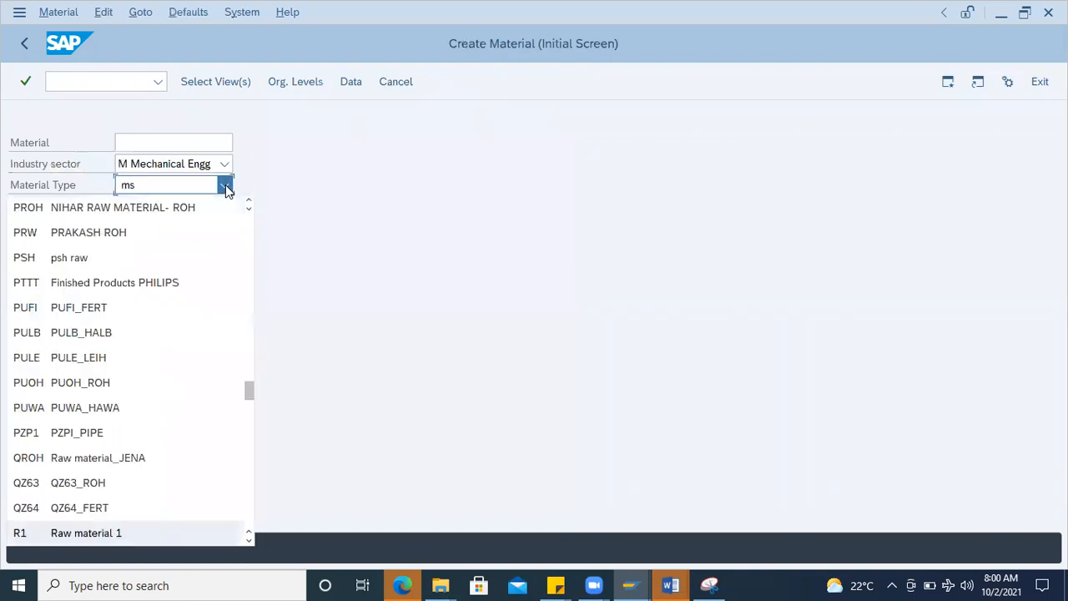
pyautogui.click(225, 184)
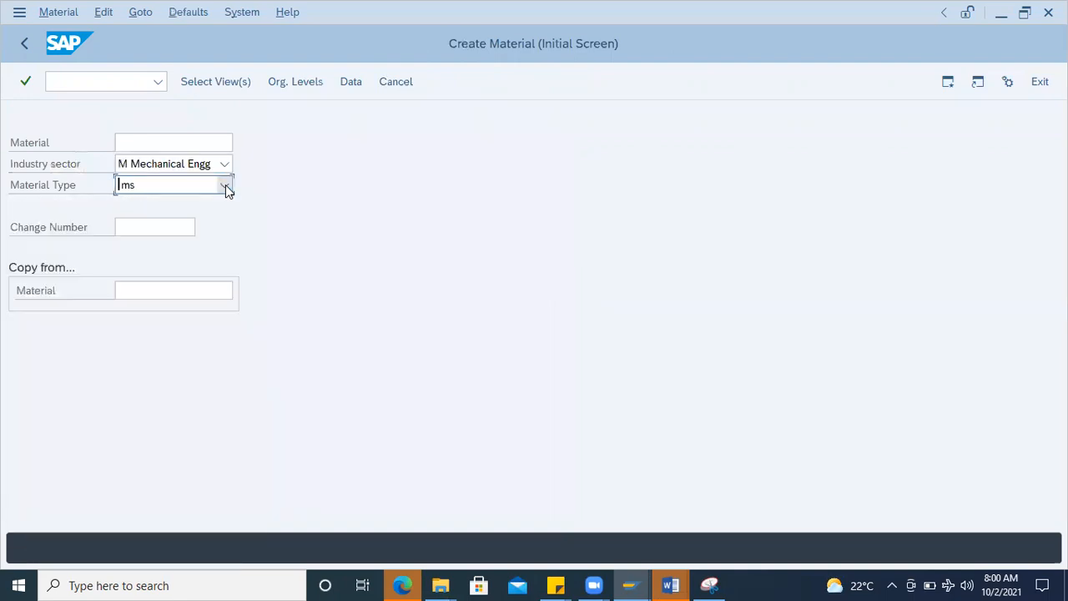
pyautogui.click(225, 185)
pyautogui.press('r')
pyautogui.scroll(-10, 203, 231)
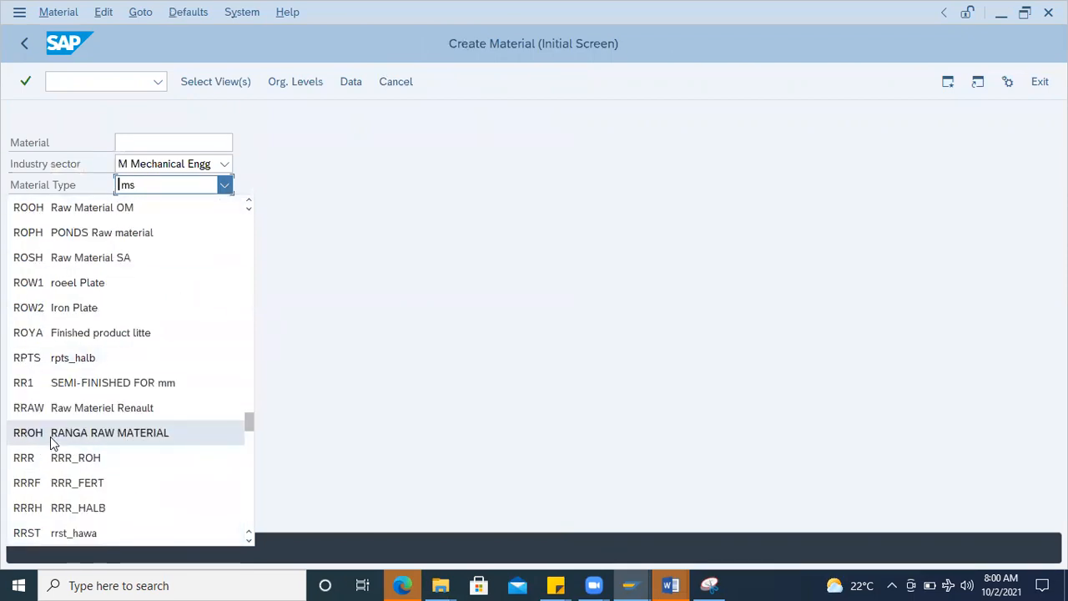
pyautogui.scroll(-3, 50, 436)
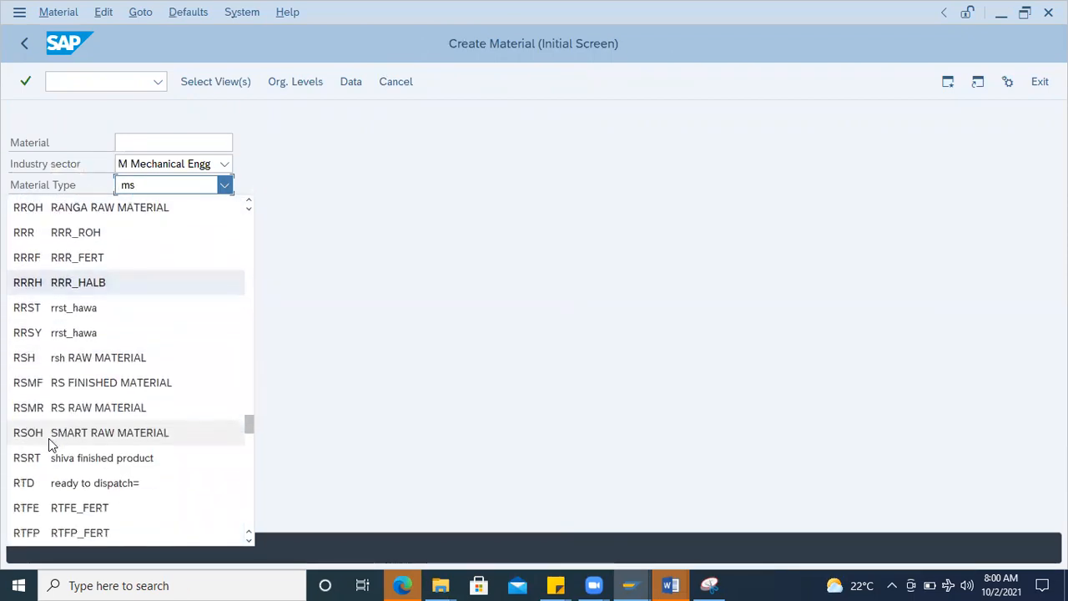
pyautogui.scroll(-4, 48, 440)
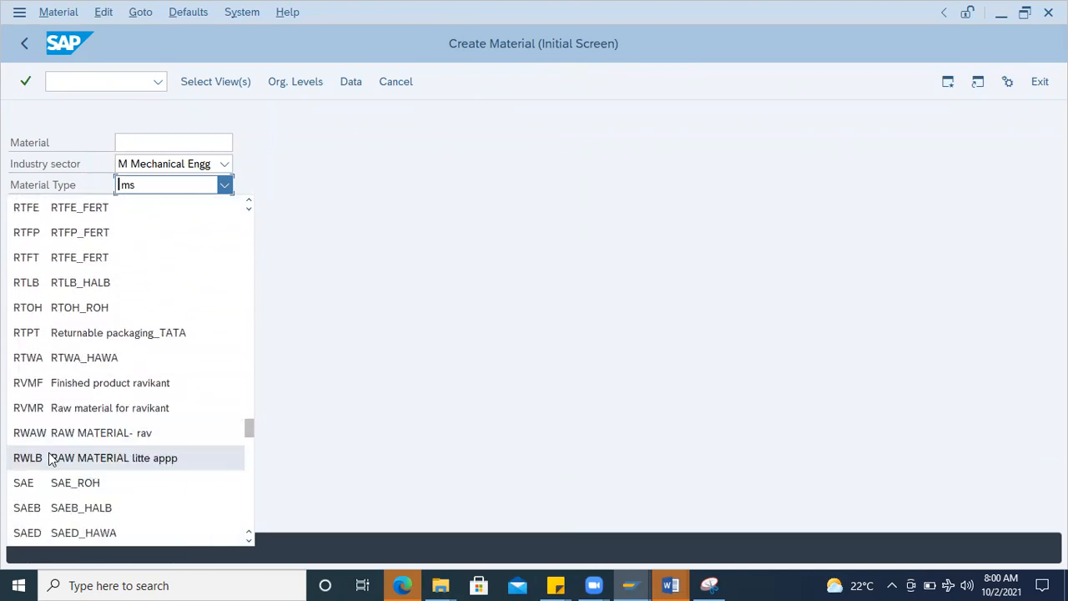
pyautogui.scroll(4, 50, 458)
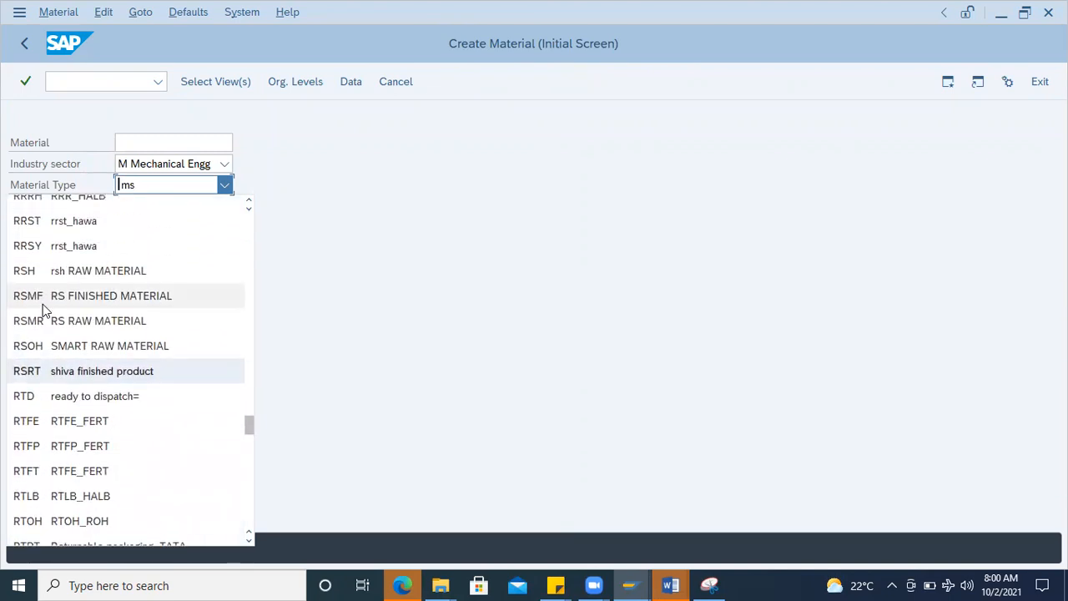
pyautogui.scroll(2, 39, 417)
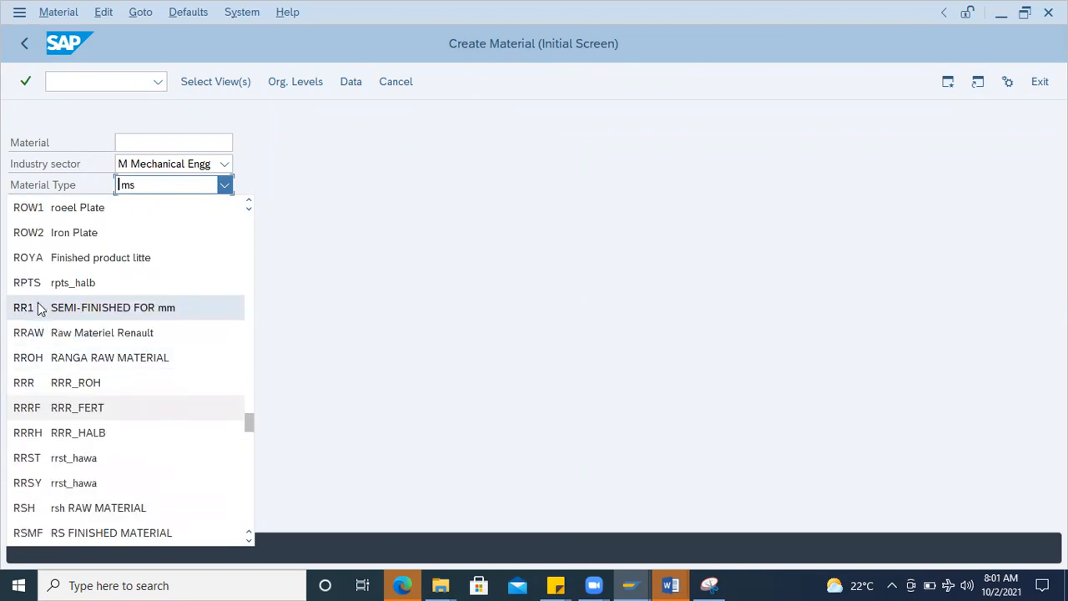
pyautogui.scroll(4, 40, 299)
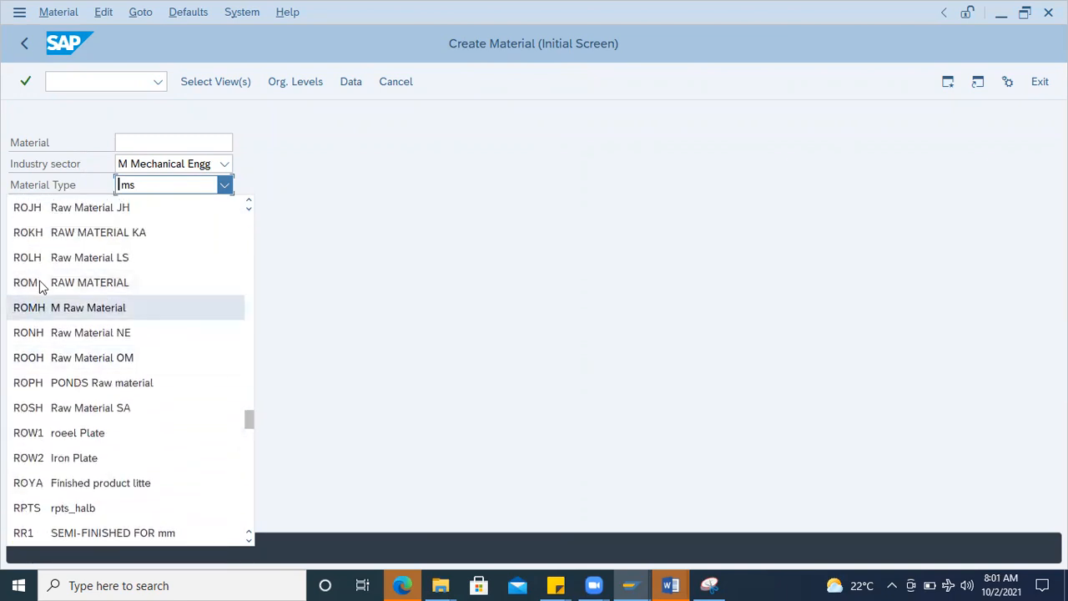
pyautogui.scroll(2, 38, 276)
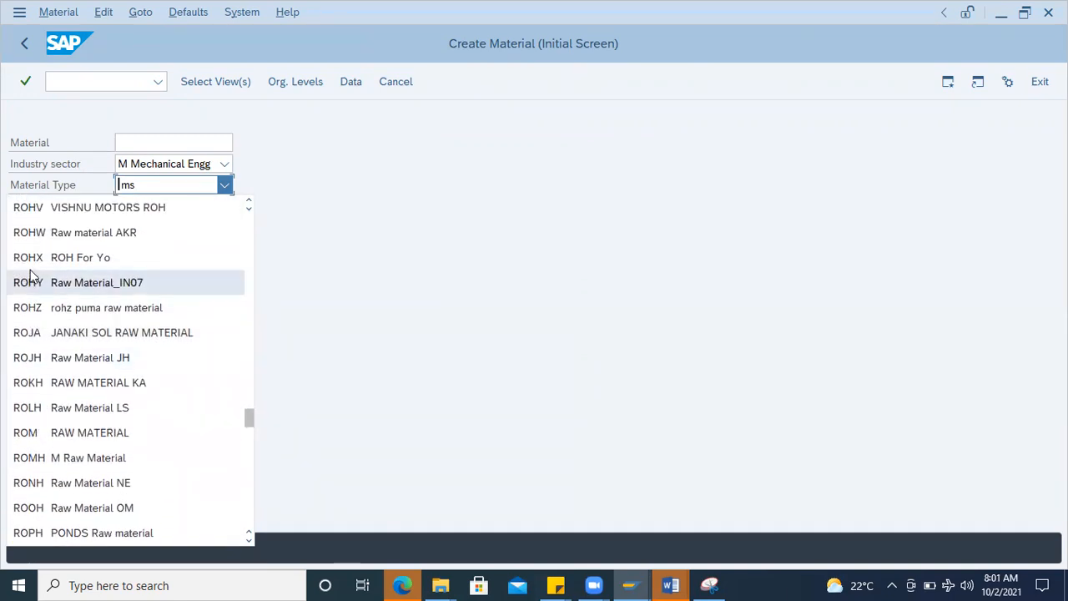
pyautogui.scroll(4, 30, 275)
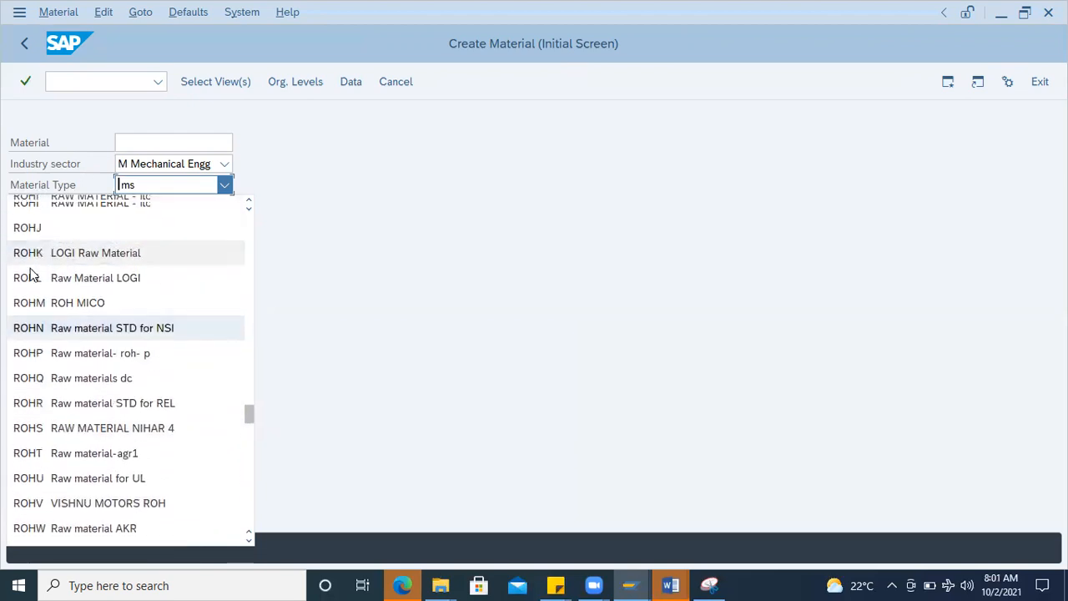
pyautogui.scroll(3, 31, 272)
pyautogui.scroll(4, 33, 267)
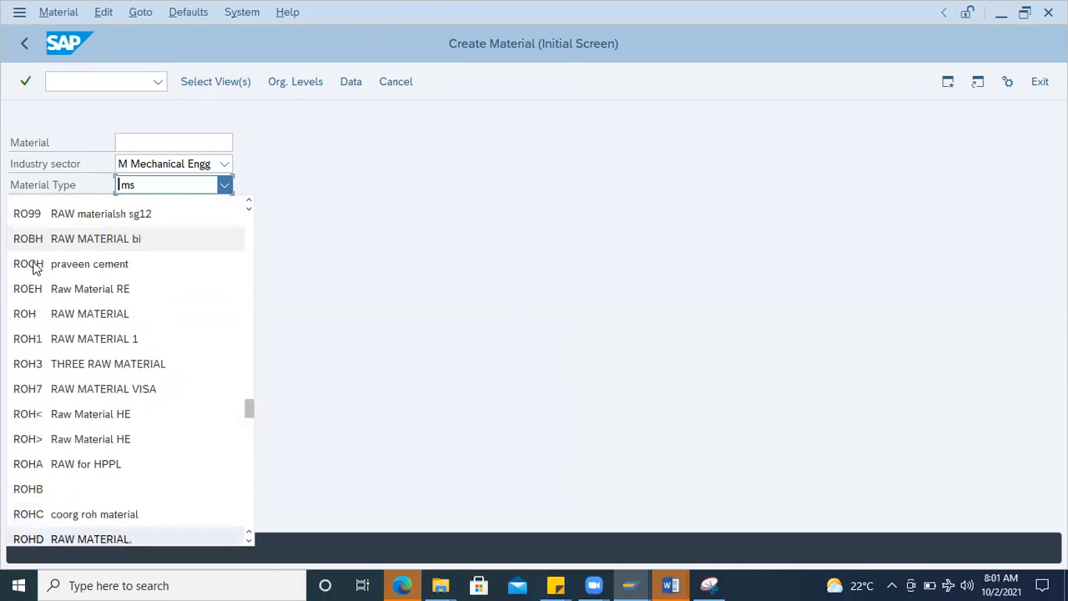
pyautogui.scroll(1, 37, 276)
pyautogui.click(51, 331)
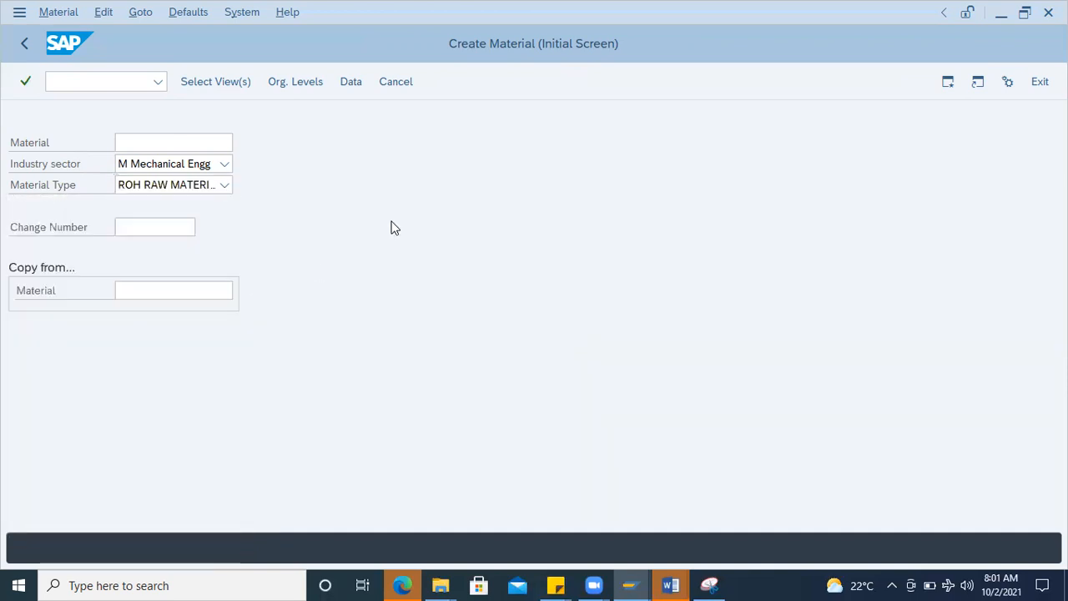
# Step: Accept the preselected views and enter plant 1000 and storage location 0001 as the organizational levels
pyautogui.press('Return')
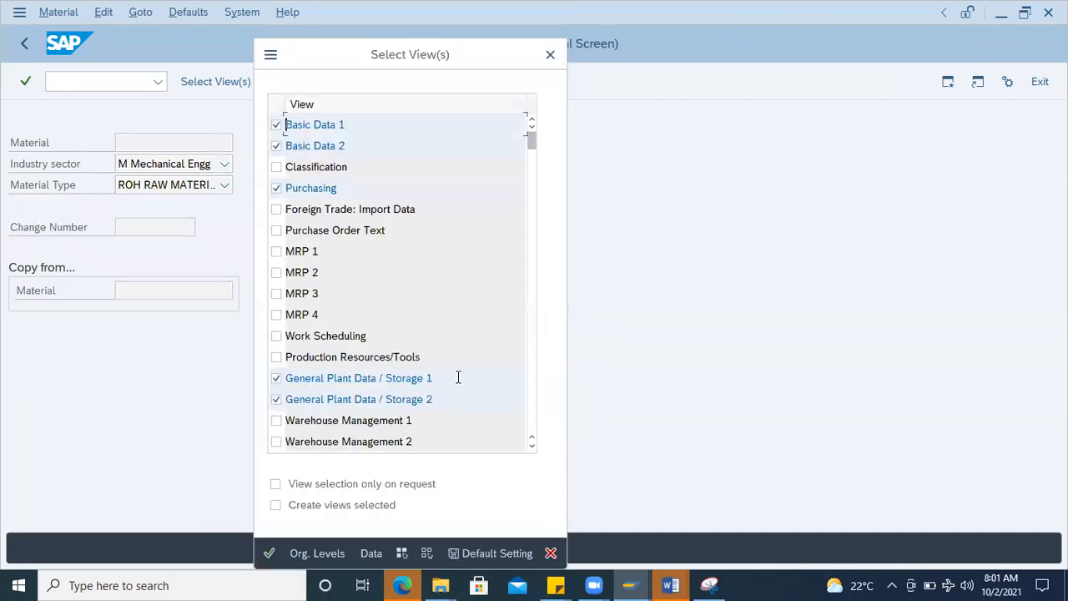
pyautogui.press('Return')
pyautogui.click(290, 219)
pyautogui.click(294, 241)
pyautogui.click(292, 241)
pyautogui.write('0001')
pyautogui.press('Return')
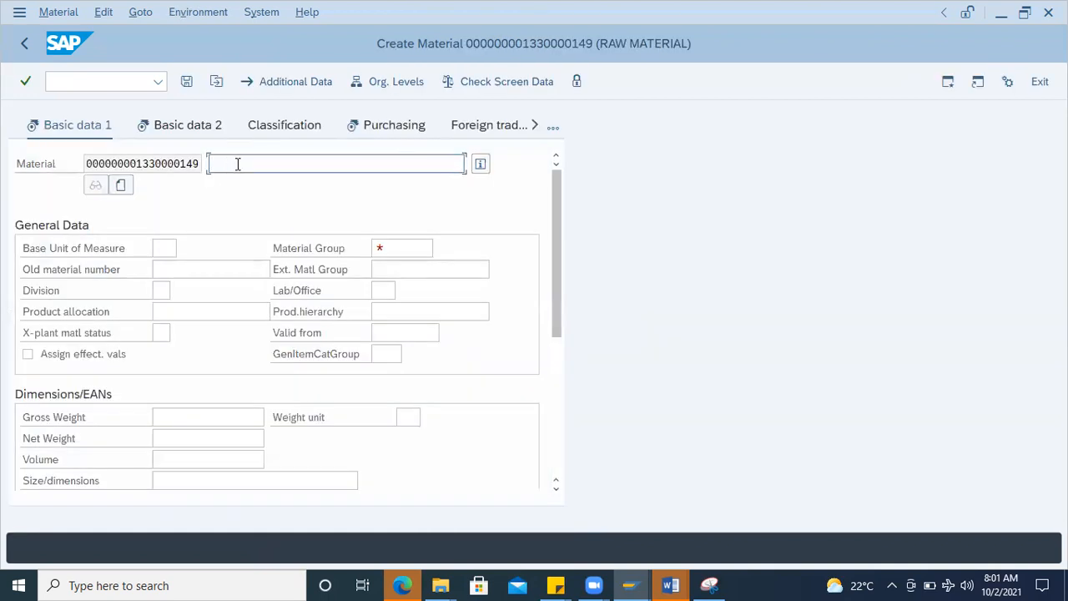
# Step: Fill in the basic data with description COIL 3mm Dia raw, base unit PC and material group 00101
pyautogui.click(239, 163)
pyautogui.click(236, 188)
pyautogui.click(163, 248)
pyautogui.click(166, 269)
pyautogui.click(392, 247)
pyautogui.click(394, 268)
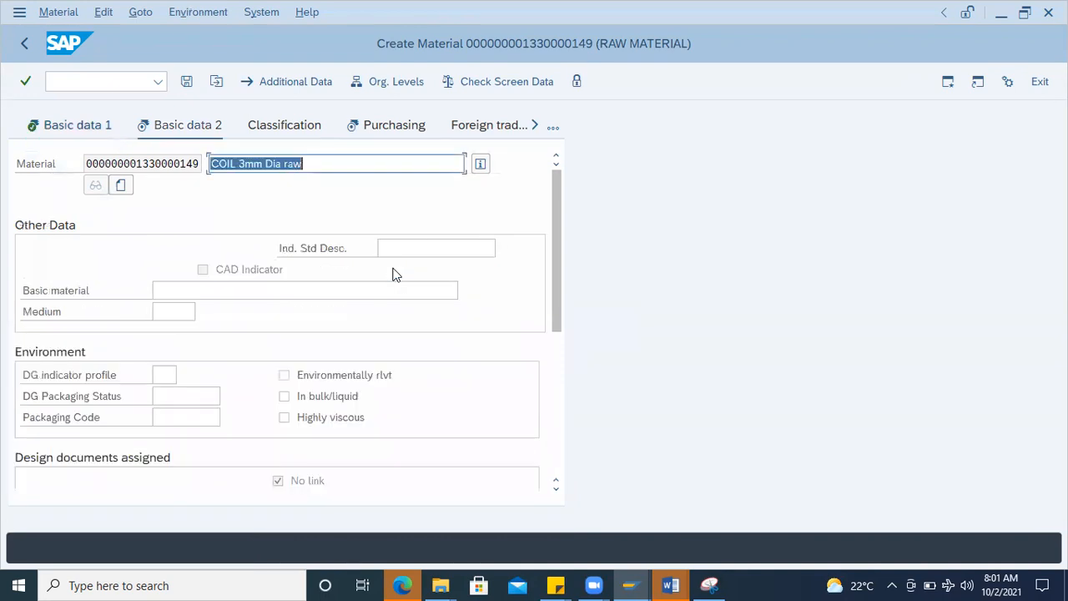
# Step: Continue to the Accounting 1 view and enter valuation class 3000 and a moving price of 100
pyautogui.press('Return')
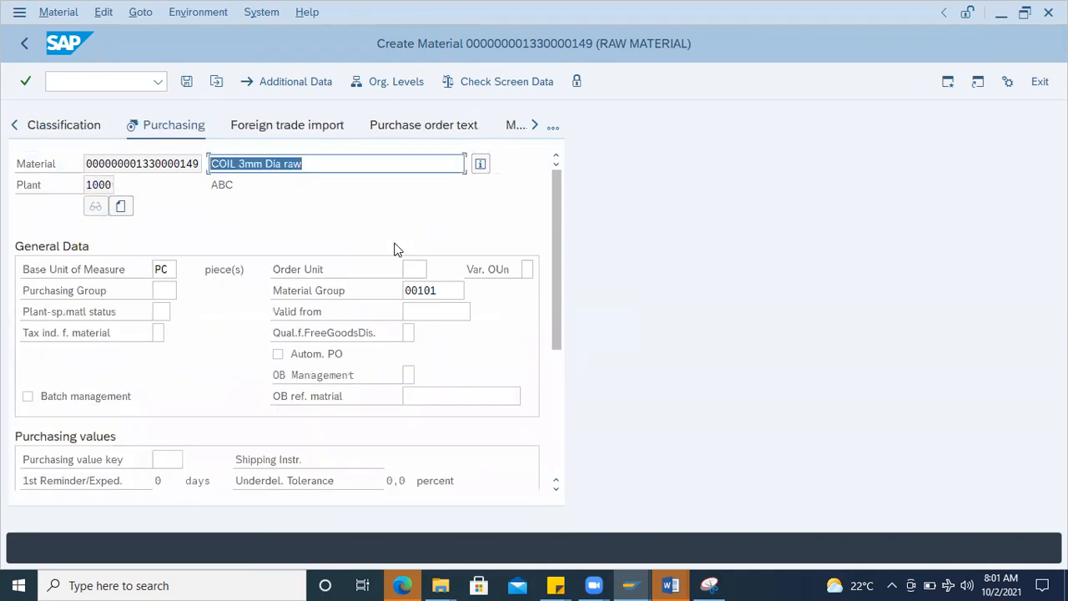
pyautogui.press('Return')
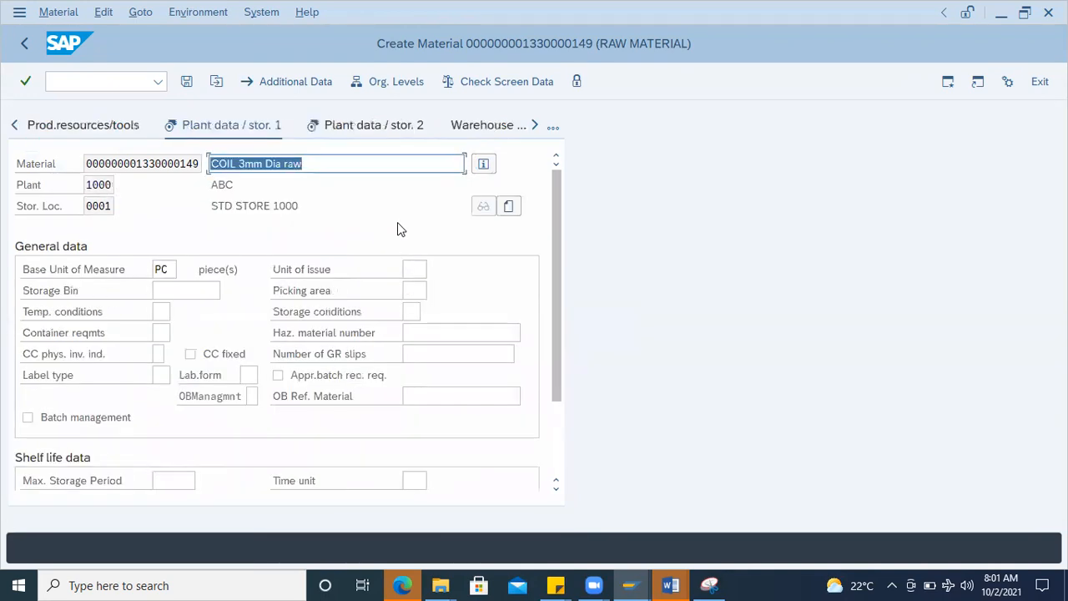
pyautogui.press('Return')
pyautogui.press('Return')
pyautogui.press('Return')
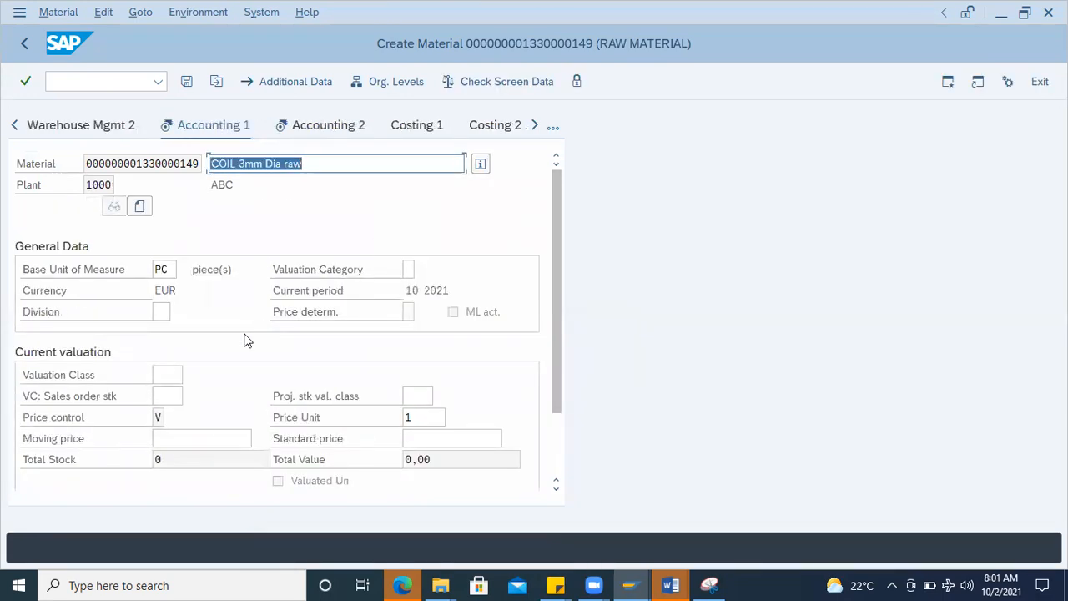
pyautogui.click(184, 373)
pyautogui.click(191, 374)
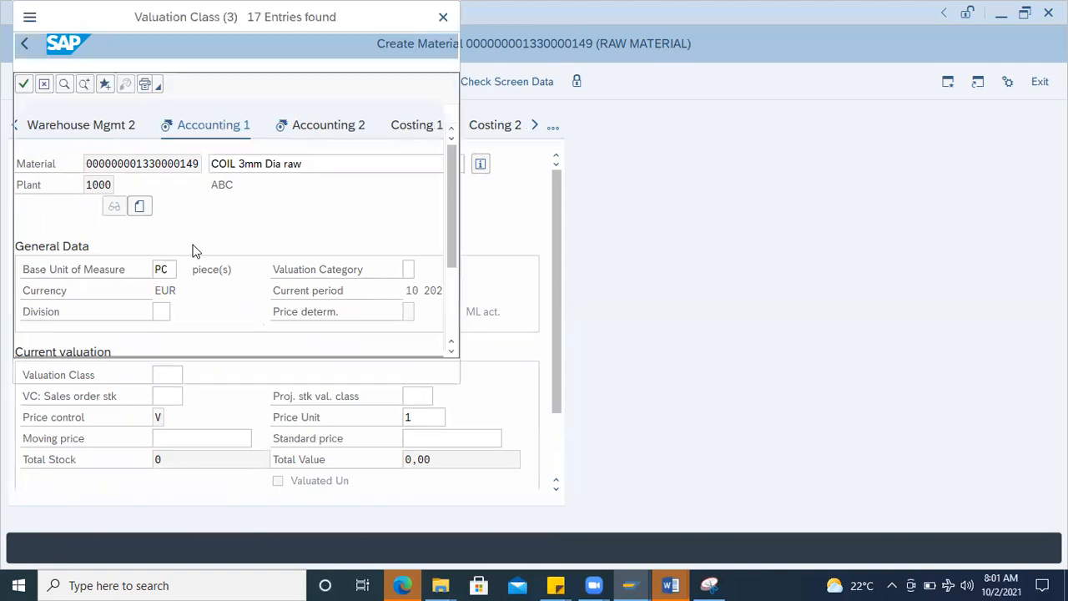
pyautogui.doubleClick(40, 155)
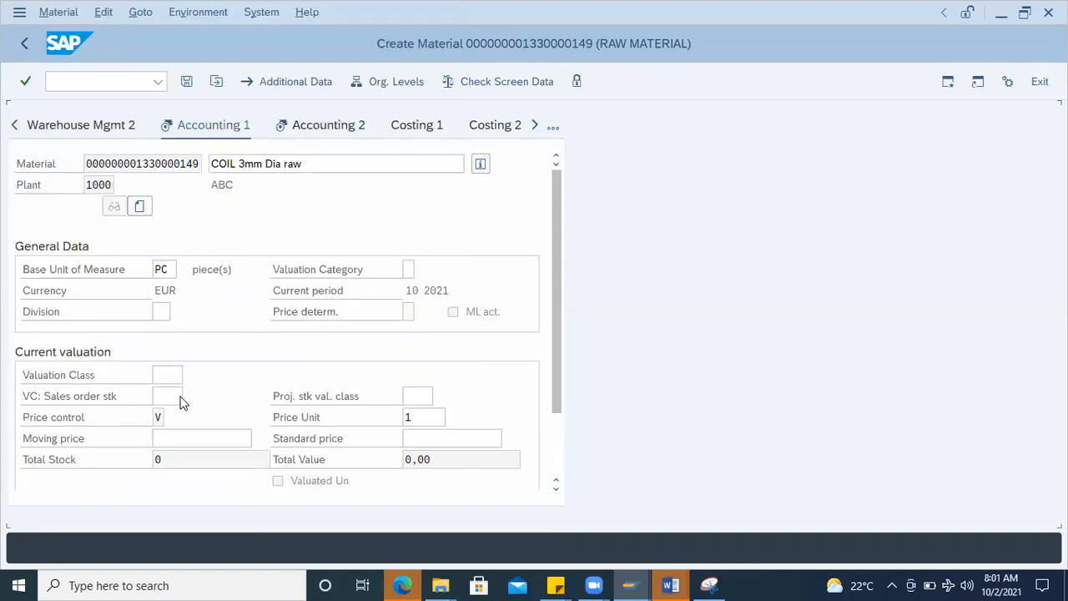
pyautogui.click(178, 431)
pyautogui.write('10')
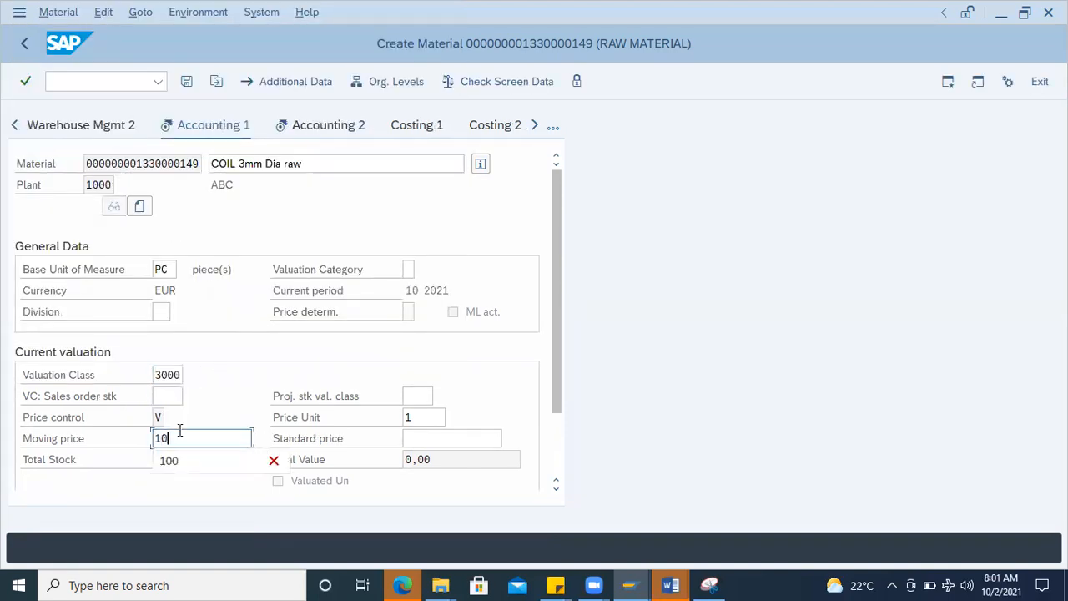
pyautogui.write('0')
pyautogui.press('Return')
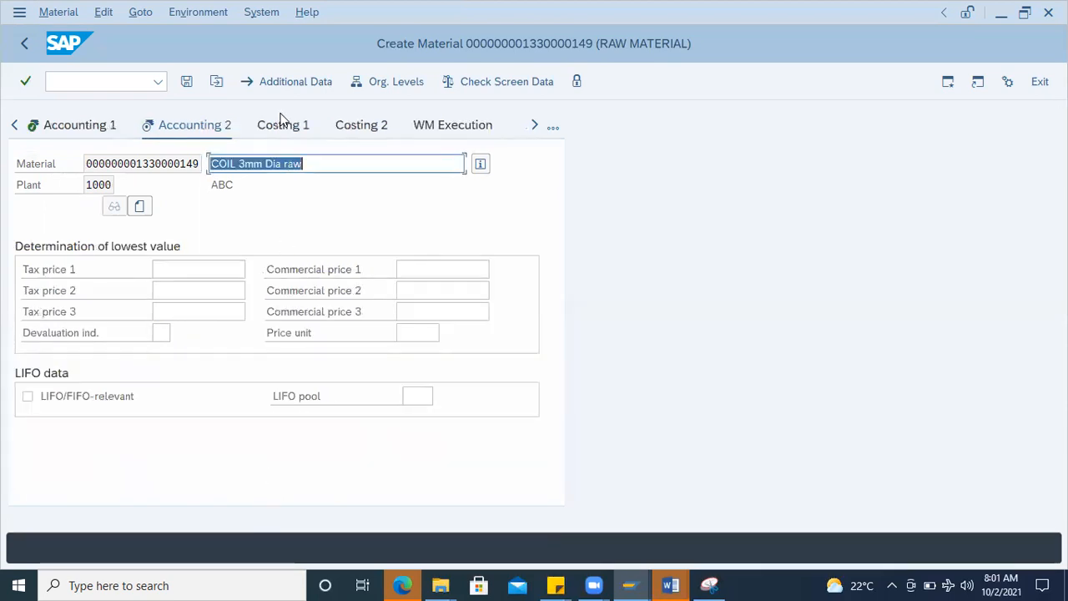
# Step: Activate Batch management in the Purchasing view and save the new material
pyautogui.click(552, 129)
pyautogui.click(615, 98)
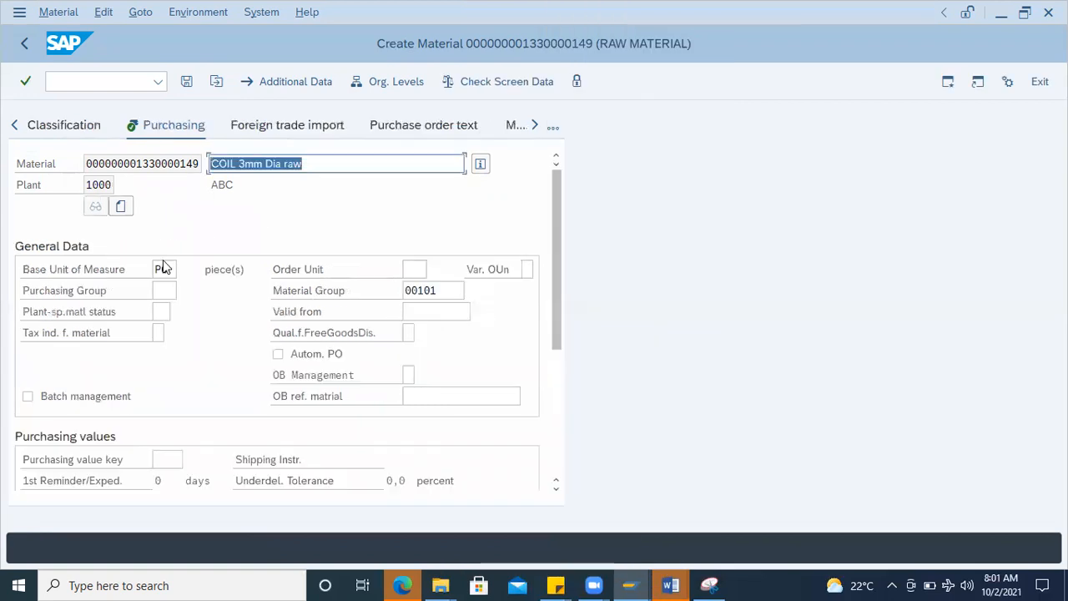
pyautogui.click(48, 397)
pyautogui.click(189, 82)
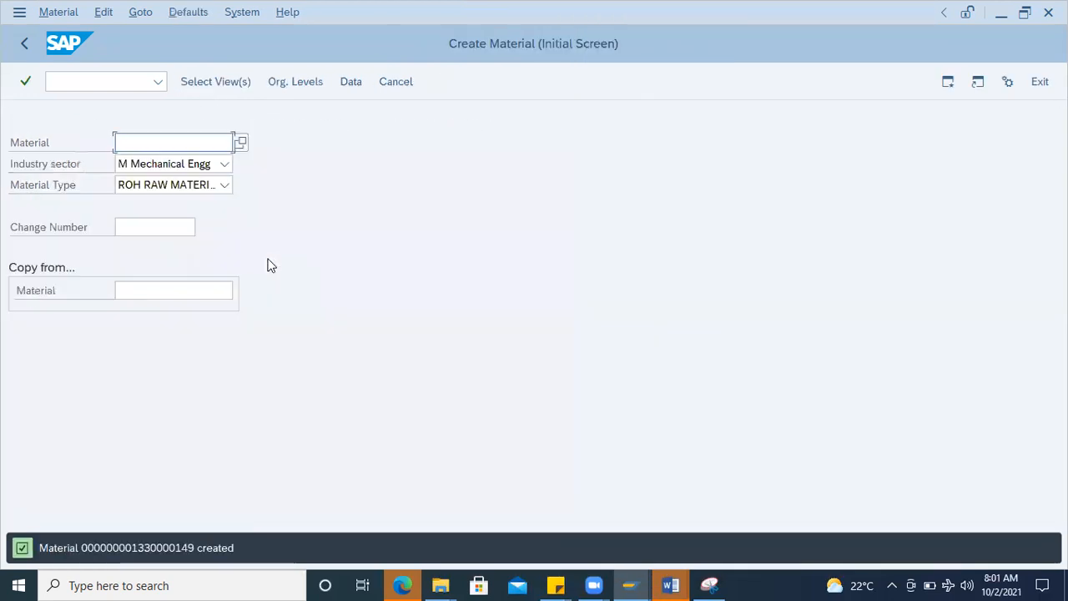
# Step: Copy the material creation message and paste it below 2300 in the open Word document
pyautogui.doubleClick(171, 547)
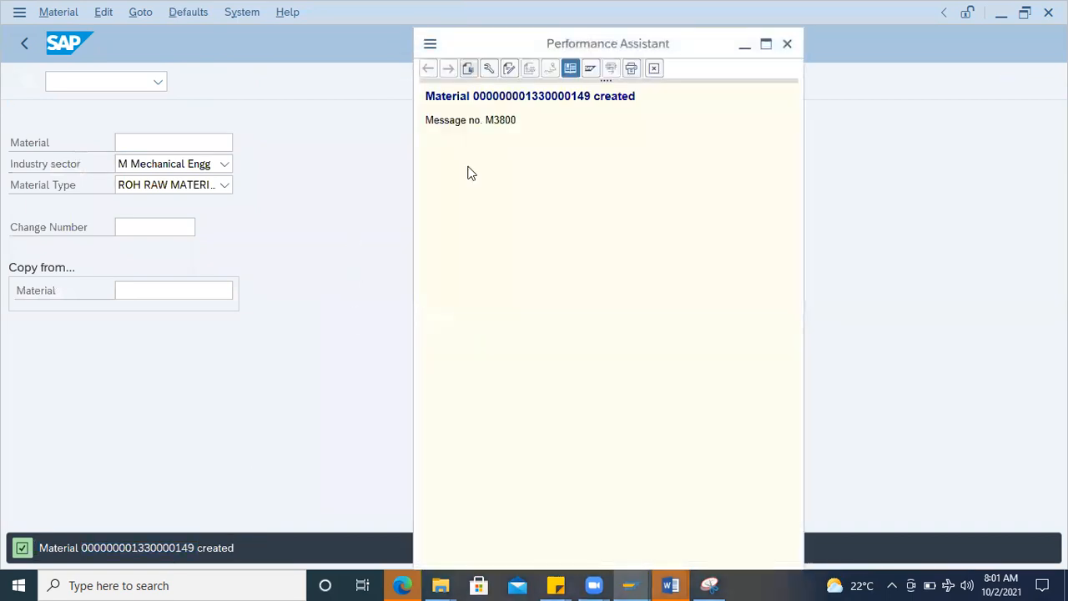
pyautogui.moveTo(646, 106); pyautogui.dragTo(360, 92)
pyautogui.hotkey('ctrl', 'c')
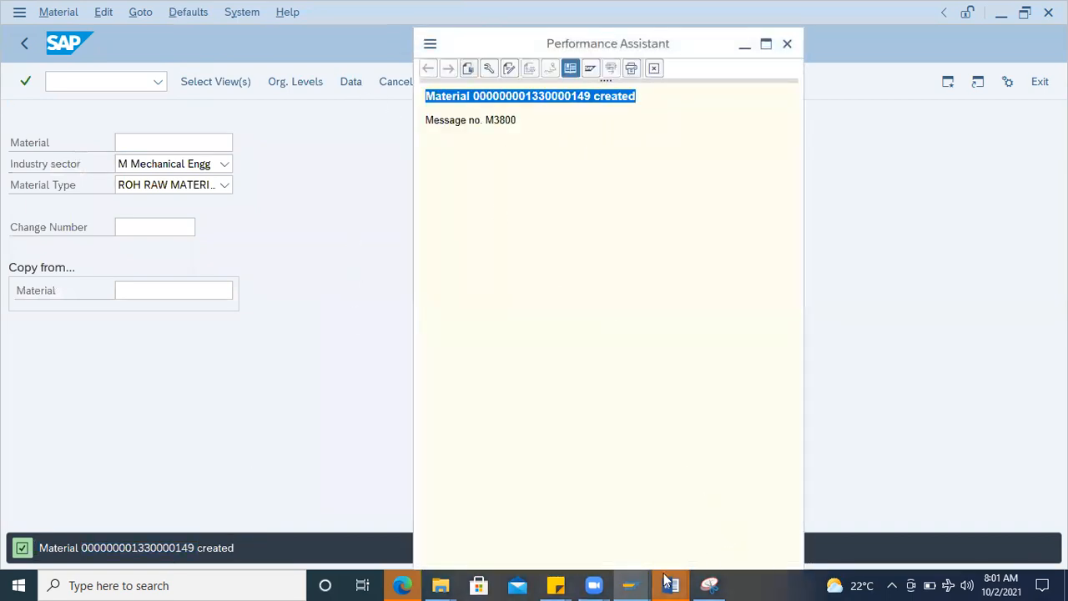
pyautogui.click(777, 543)
pyautogui.doubleClick(405, 509)
pyautogui.scroll(-3, 419, 375)
pyautogui.click(420, 374)
pyautogui.press('Return')
pyautogui.press('Return')
pyautogui.press('Return')
pyautogui.press('Return')
pyautogui.hotkey('ctrl', 'v')
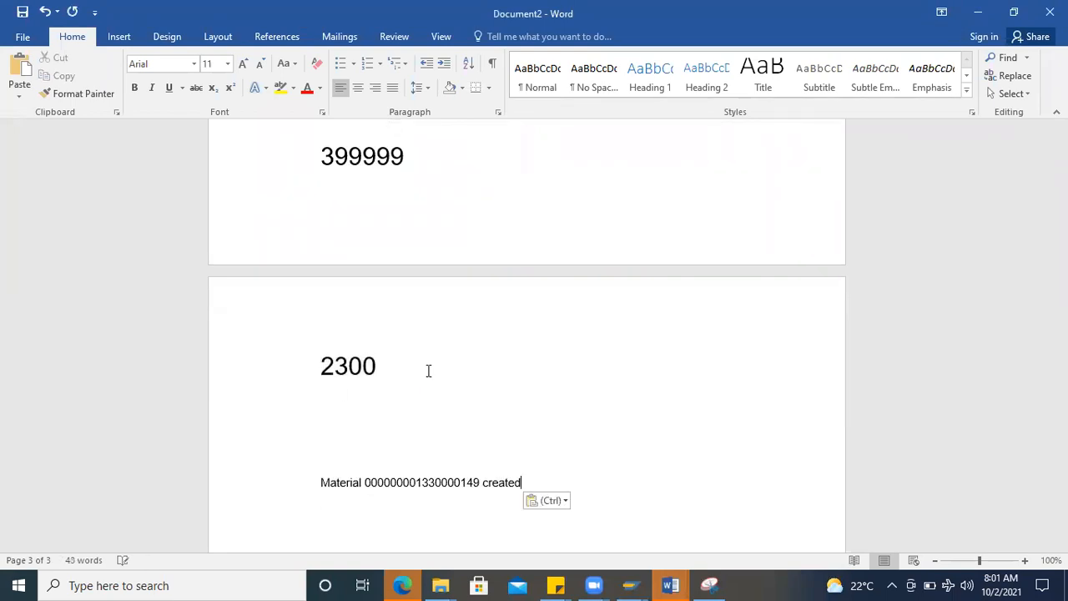
pyautogui.scroll(-2, 428, 370)
pyautogui.press('Escape')
pyautogui.press('Return')
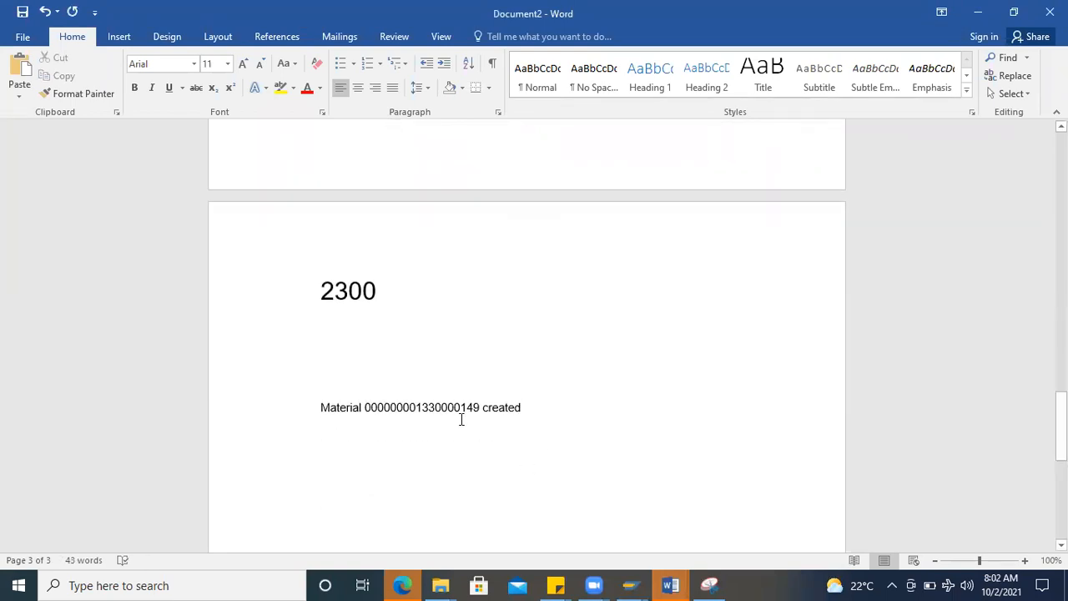
# Step: Return to SAP, open transaction ME21N and start a new standard purchase order with its header expanded
pyautogui.hotkey('alt', 'Tab')
pyautogui.press('Escape')
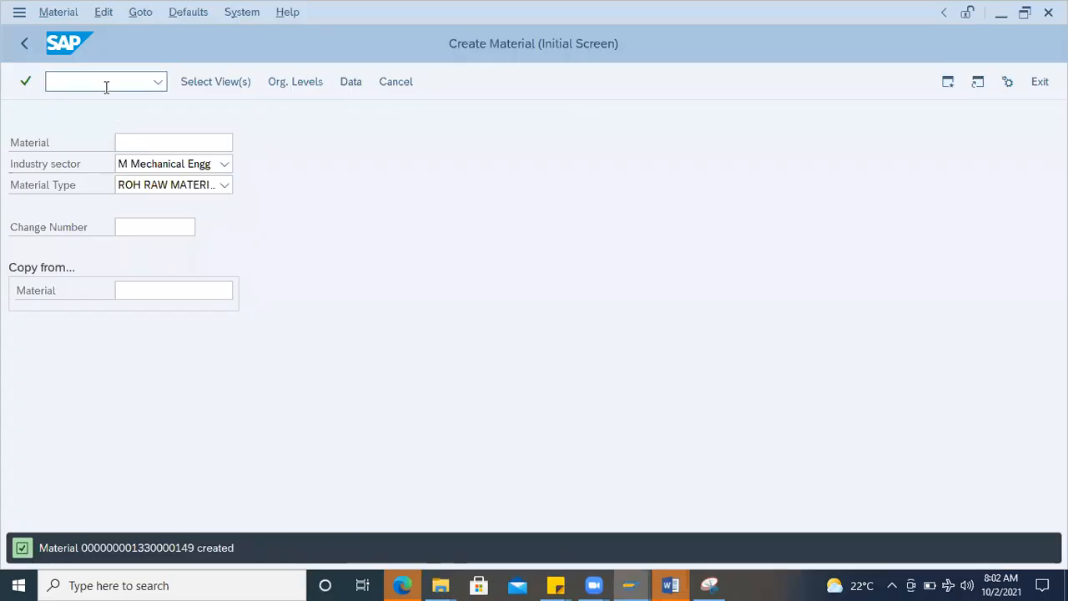
pyautogui.write('/nme21n')
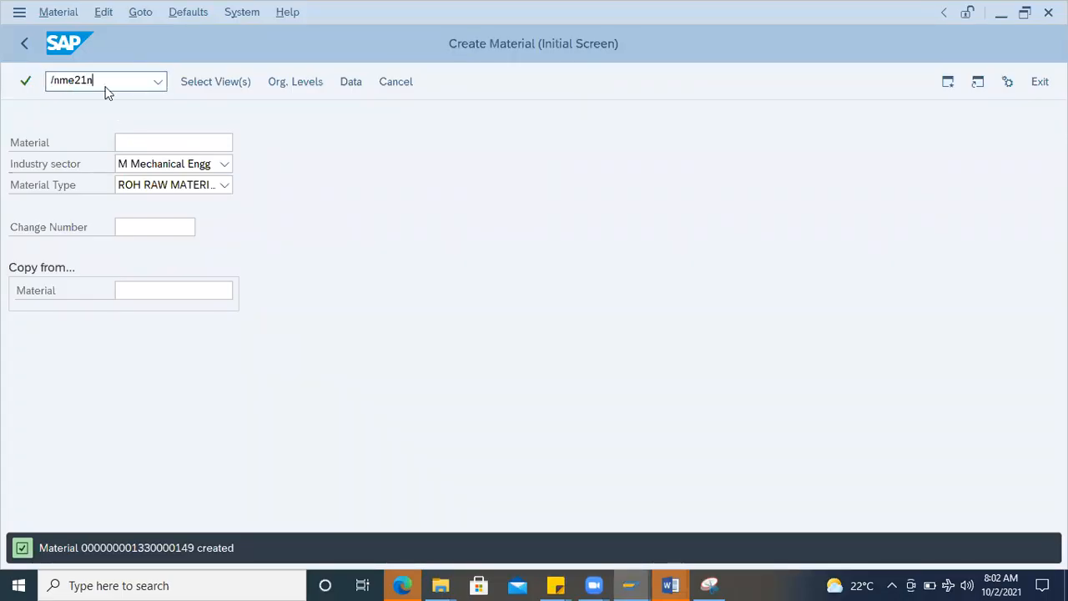
pyautogui.press('Return')
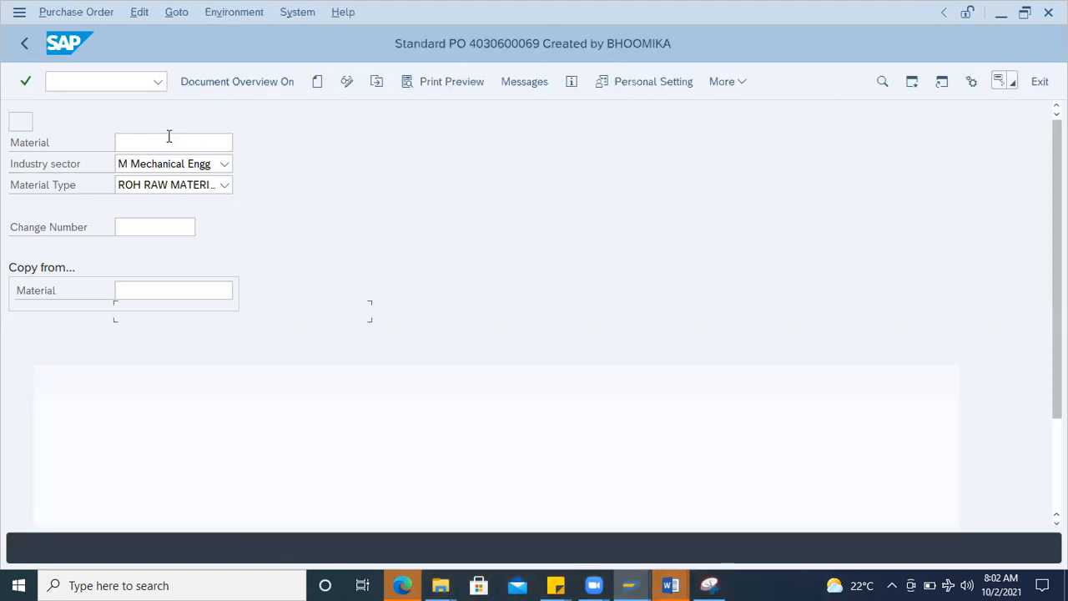
pyautogui.click(317, 80)
pyautogui.click(17, 142)
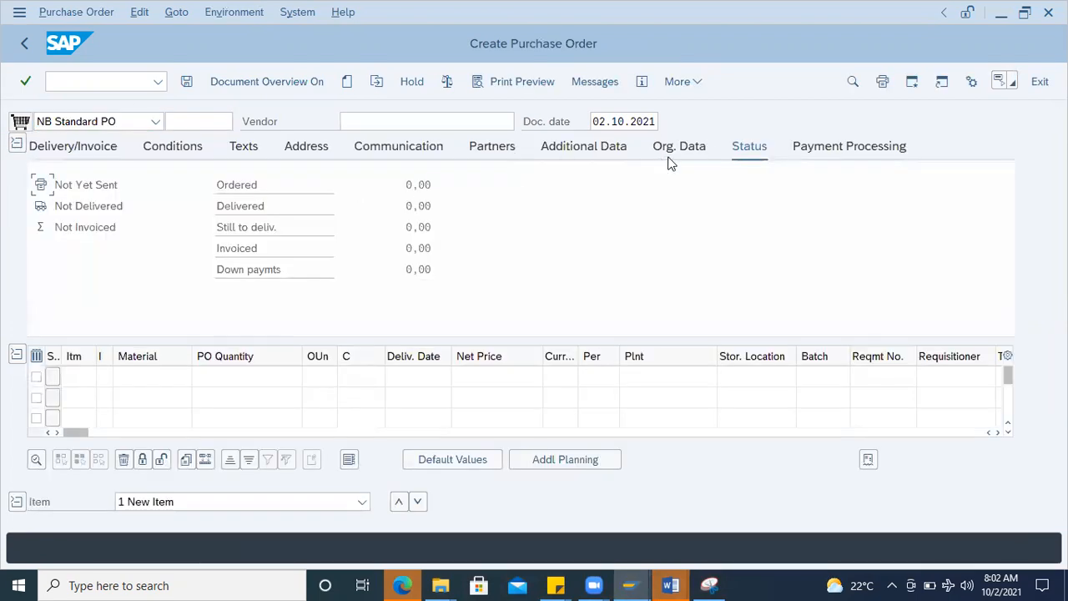
# Step: Fill in the purchase order's organizational data with purchasing organization 1000, purchasing group 000 and company code 1000
pyautogui.click(678, 153)
pyautogui.click(155, 184)
pyautogui.write('1000')
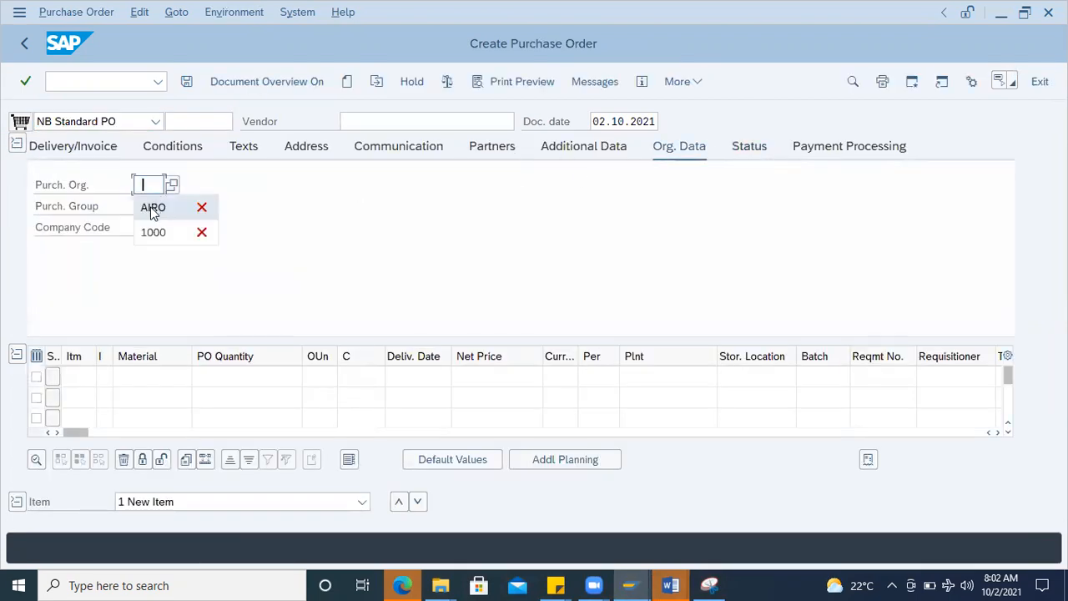
pyautogui.click(145, 206)
pyautogui.click(147, 226)
pyautogui.click(147, 227)
pyautogui.click(152, 275)
pyautogui.click(156, 379)
pyautogui.hotkey('ctrl', 'v')
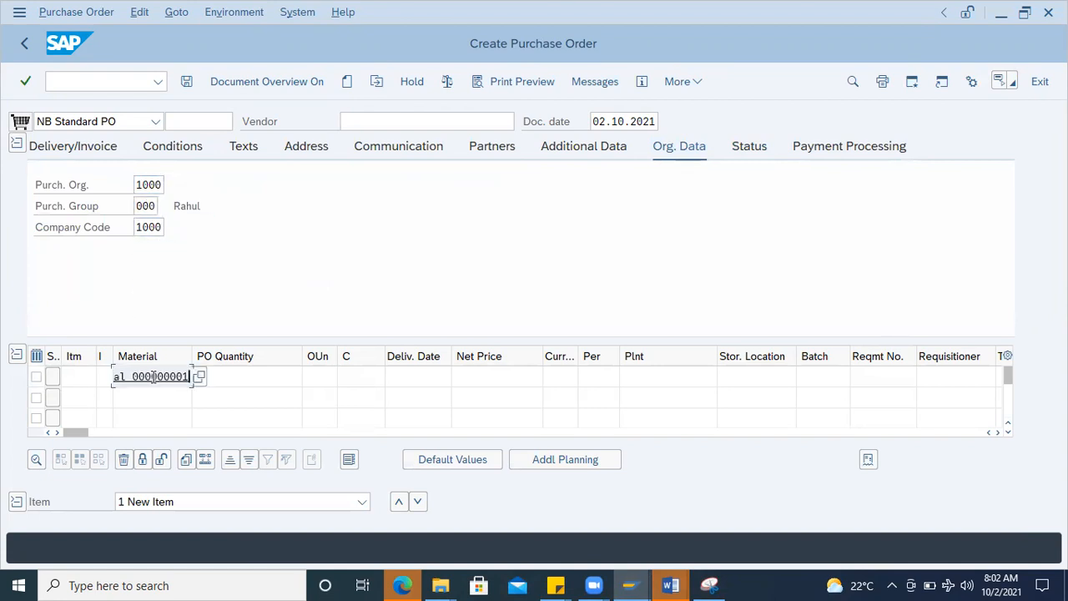
pyautogui.hotkey('ctrl', 'a')
pyautogui.press('BackSpace')
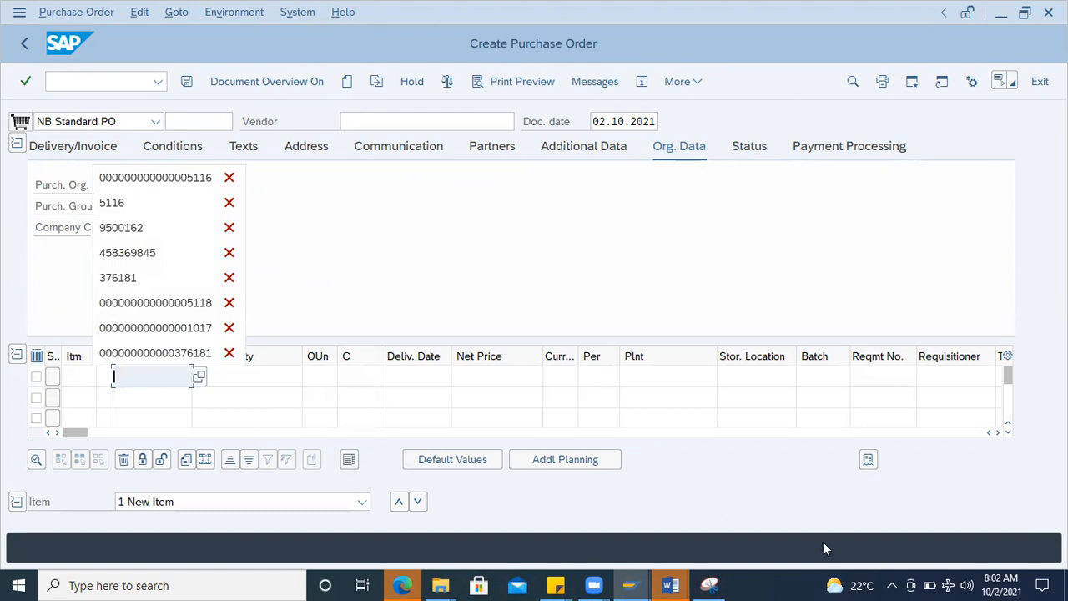
# Step: Copy only the new material's number from the Word document into the first purchase order item and set its plant to 1000
pyautogui.moveTo(680, 584)
pyautogui.click(747, 538)
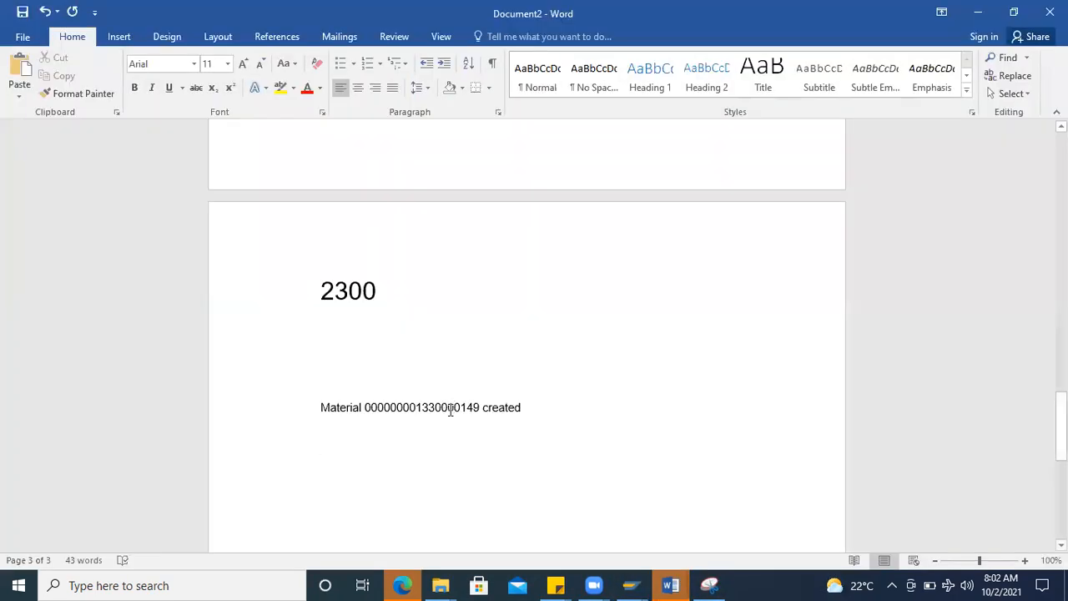
pyautogui.doubleClick(450, 410)
pyautogui.hotkey('ctrl', 'c')
pyautogui.hotkey('alt', 'Tab')
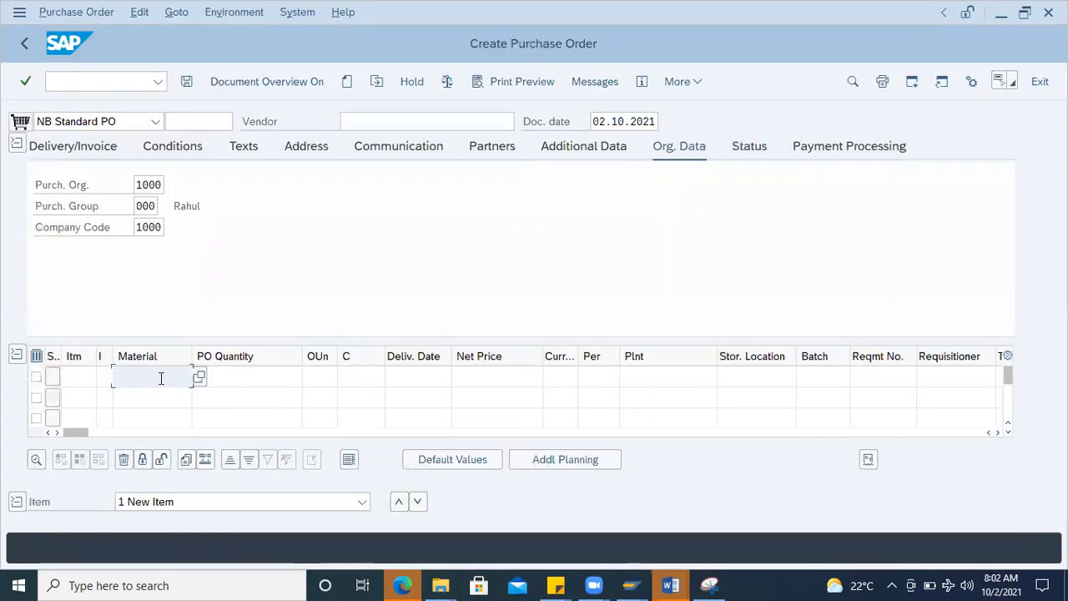
pyautogui.hotkey('ctrl', 'v')
pyautogui.press('Return')
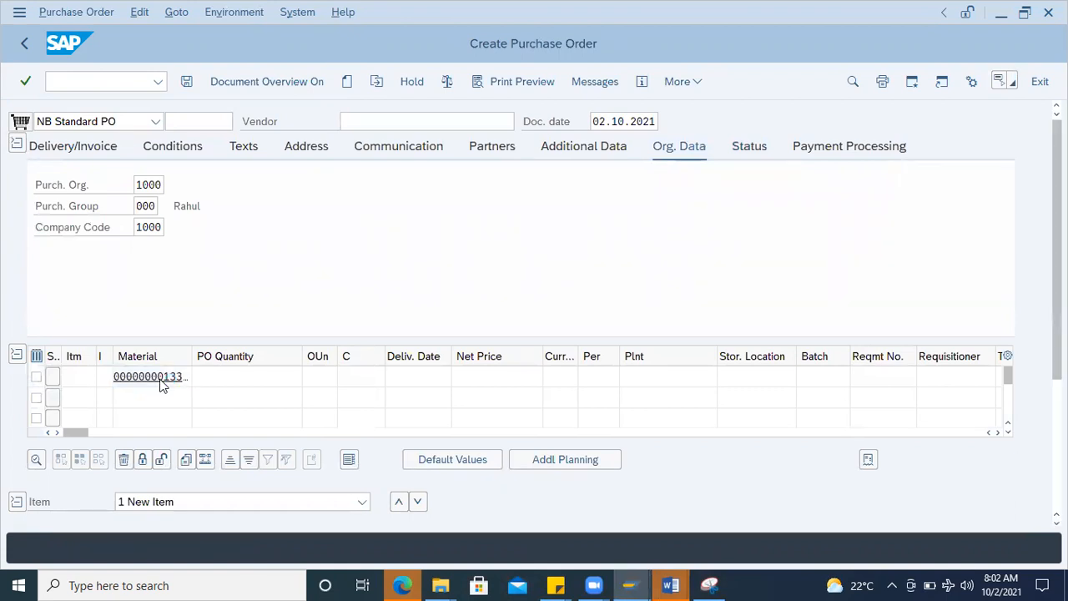
pyautogui.click(648, 376)
pyautogui.write('1000')
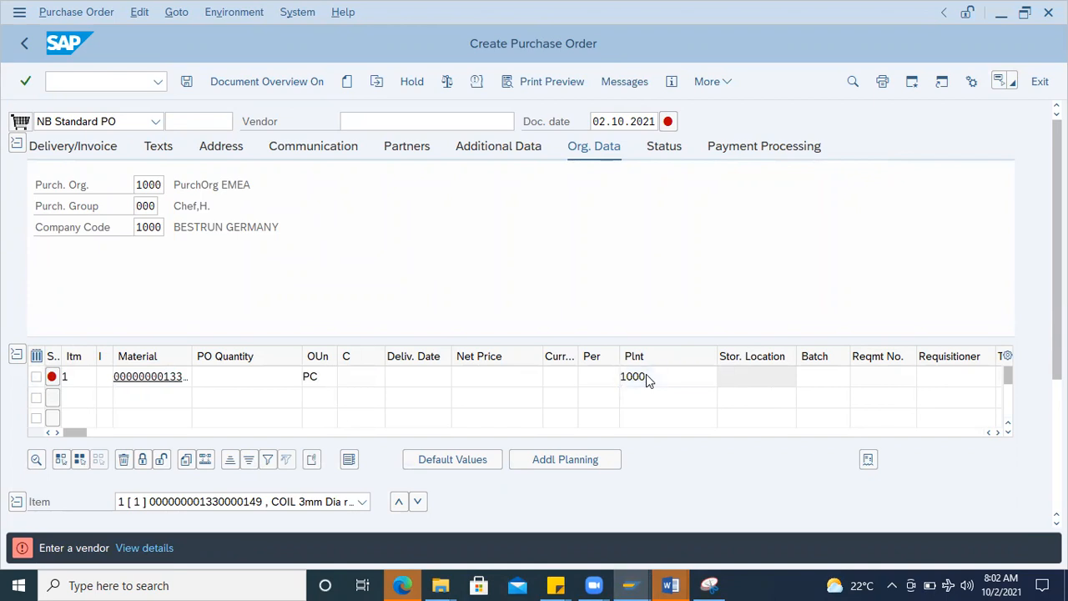
pyautogui.press('Return')
# Step: Search the vendors of purchasing organization 1000, assign vendor ABC123 to the order and clear the payment terms
pyautogui.click(521, 122)
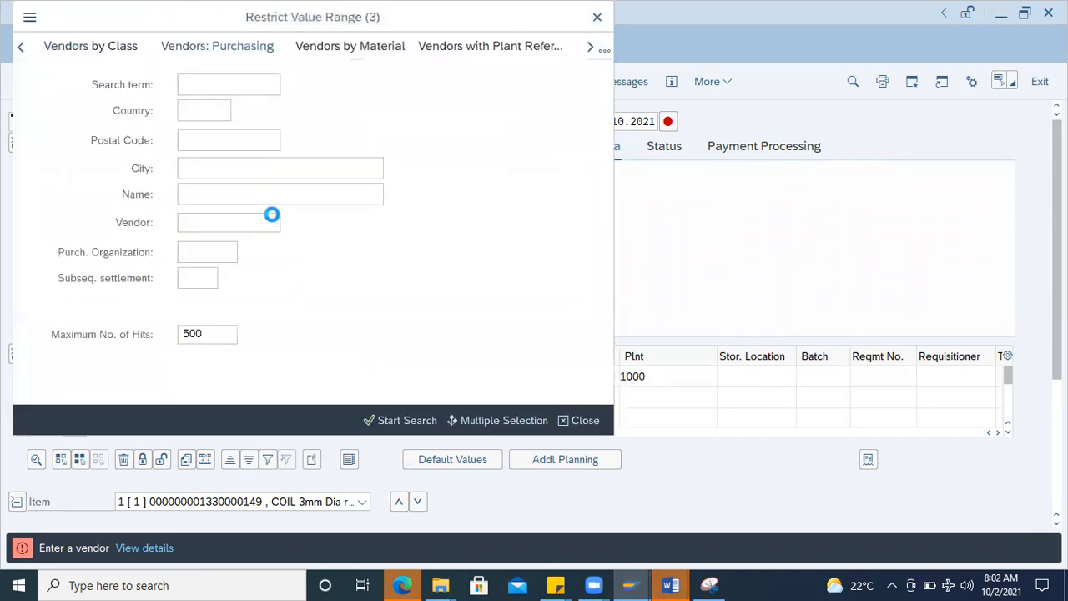
pyautogui.click(199, 251)
pyautogui.write('1000')
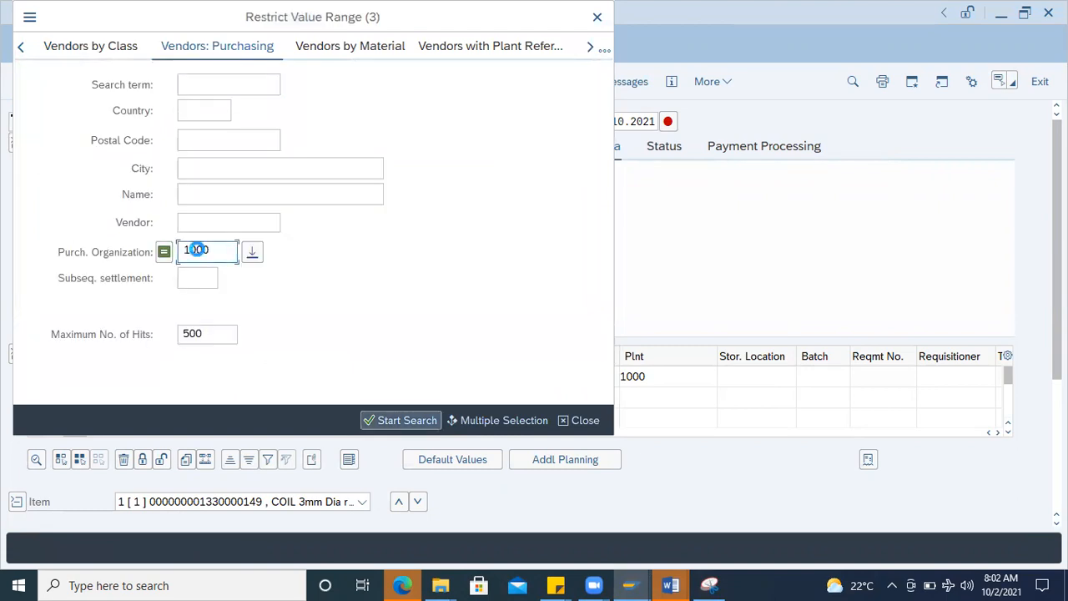
pyautogui.press('Return')
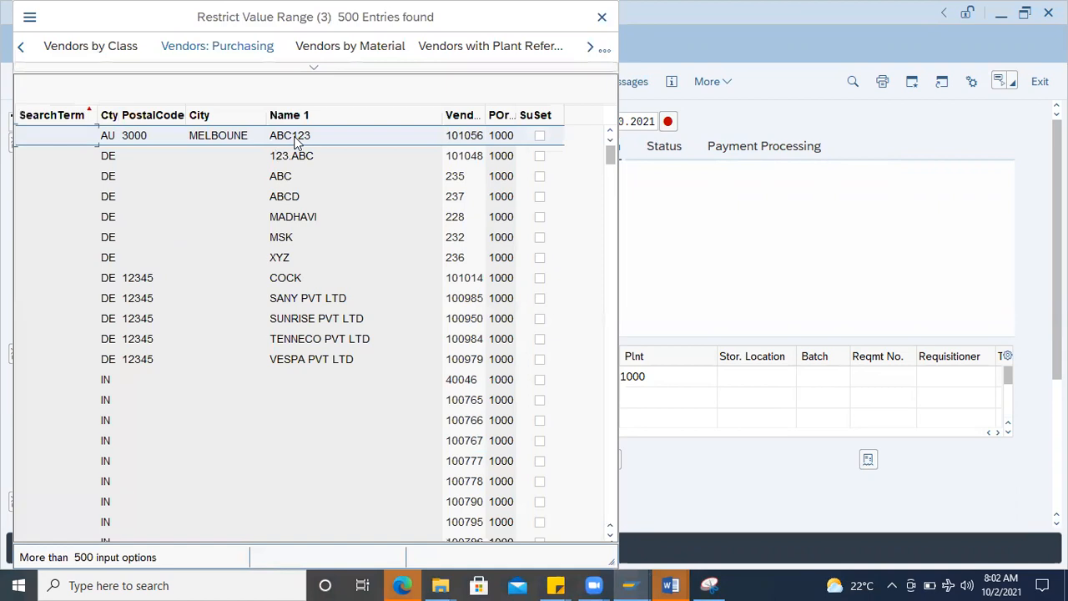
pyautogui.doubleClick(305, 139)
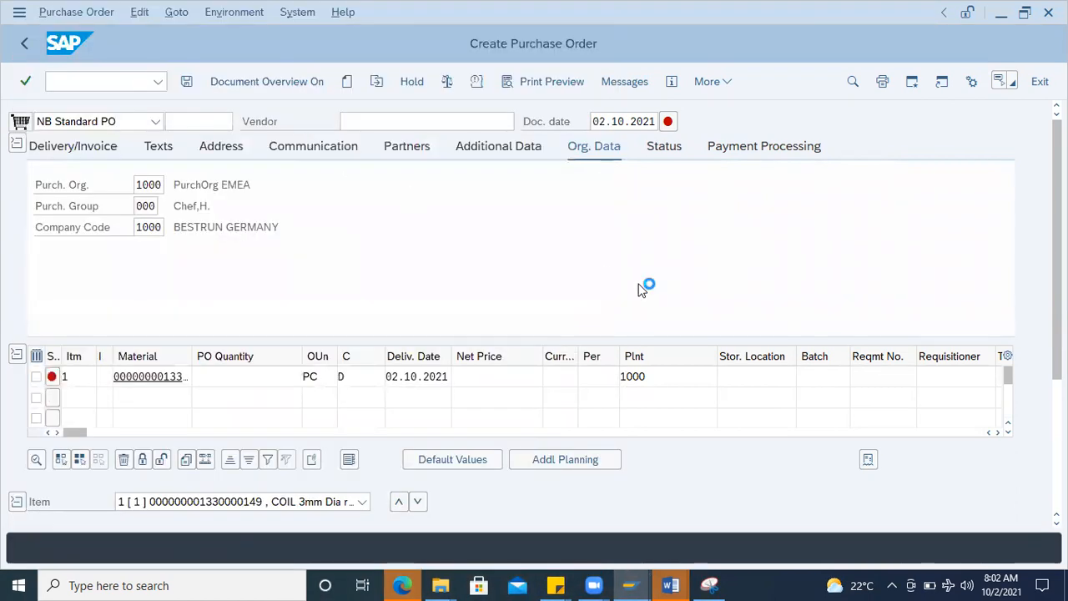
pyautogui.press('Return')
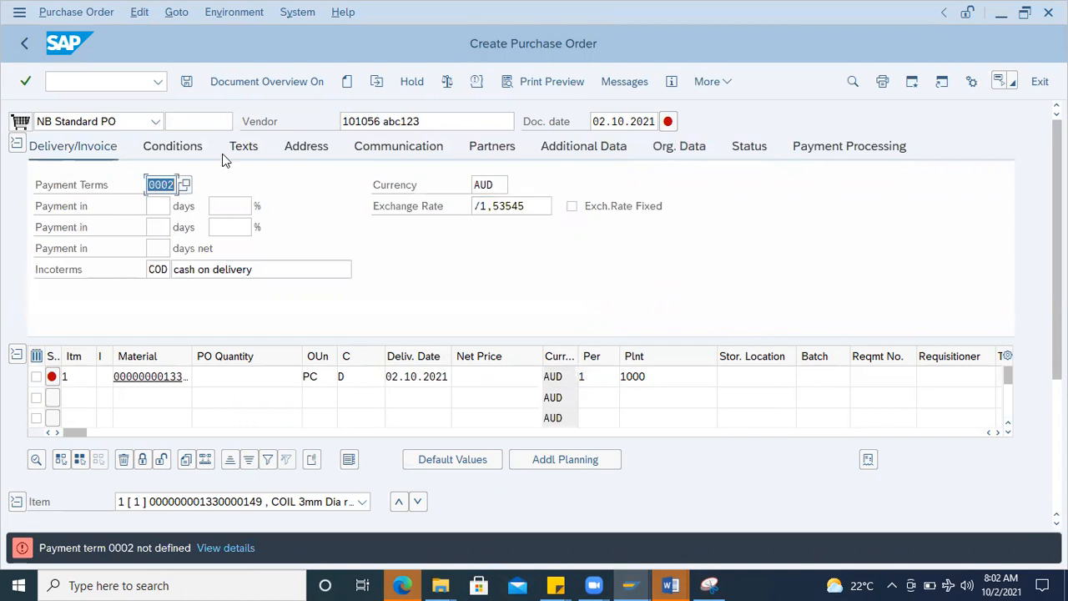
pyautogui.press('Delete')
pyautogui.press('Return')
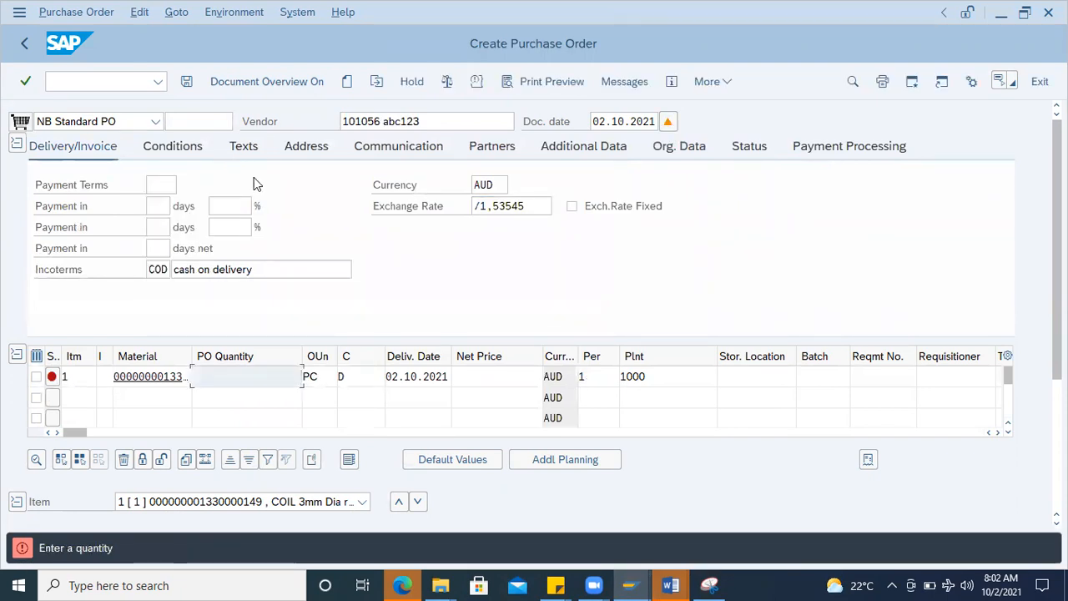
# Step: Complete the item with quantity 100, net price 10,00 and storage location 0001
pyautogui.write('100')
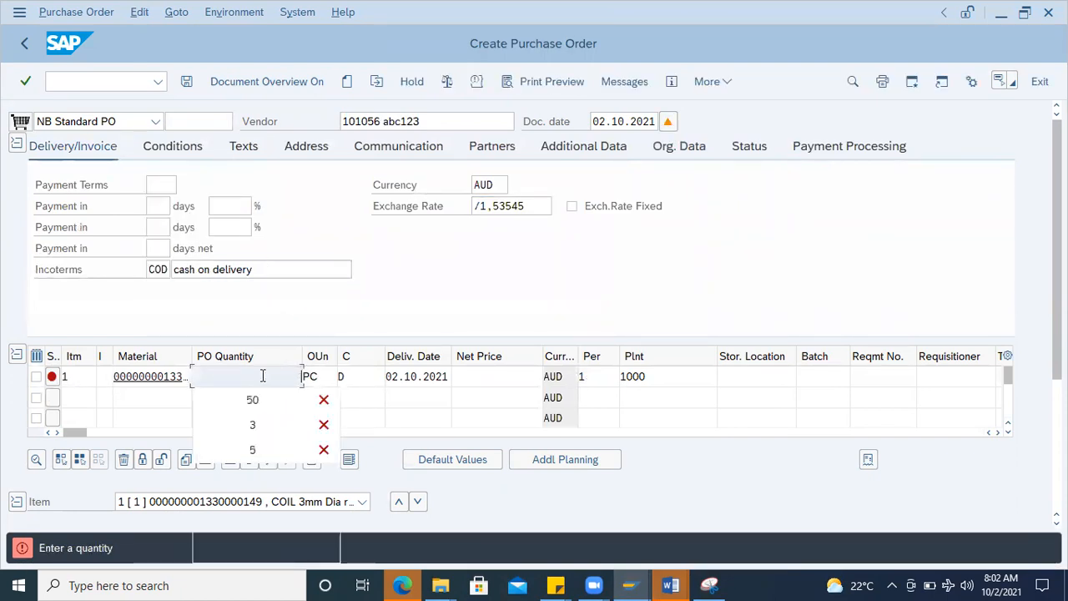
pyautogui.press('Return')
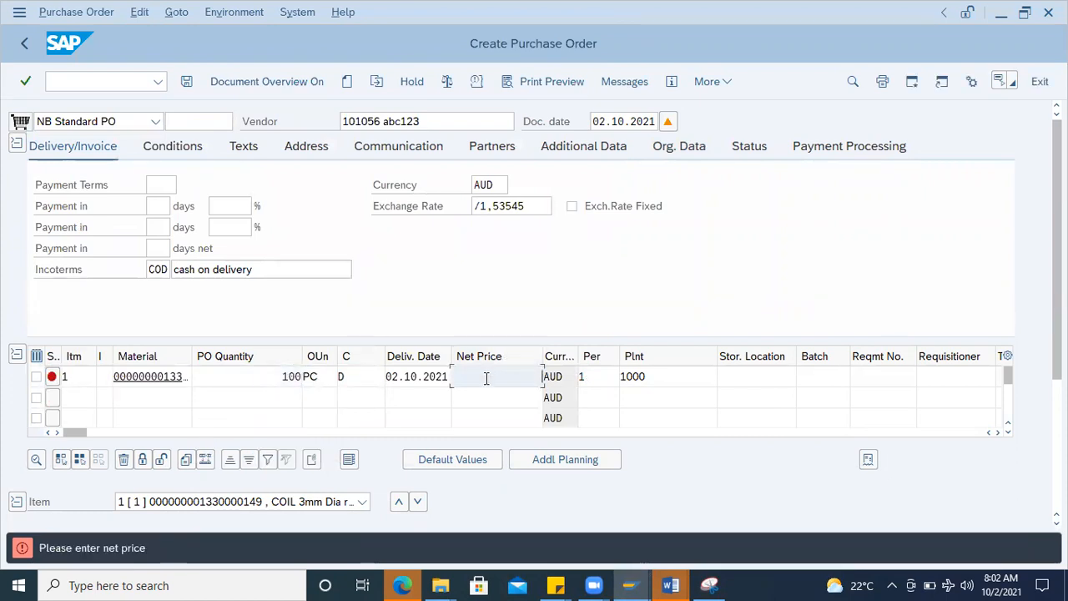
pyautogui.press('Return')
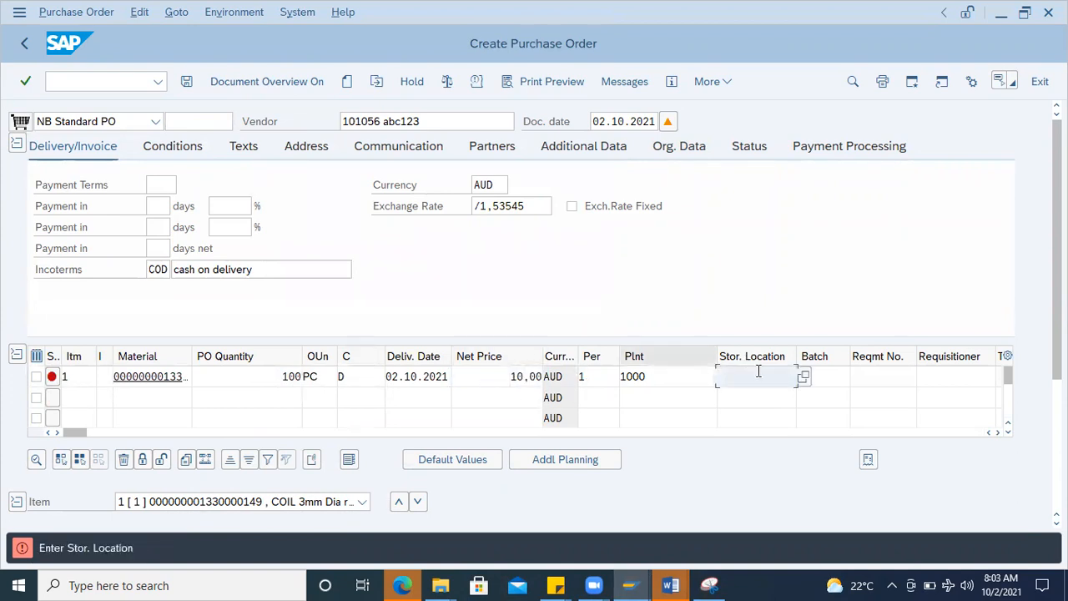
pyautogui.click(800, 377)
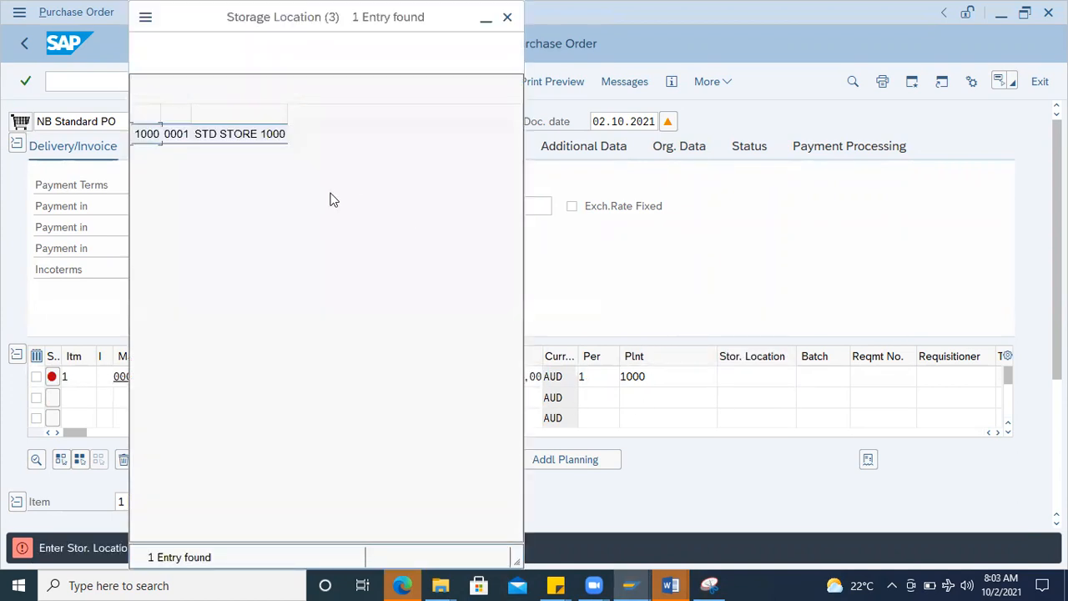
pyautogui.doubleClick(177, 135)
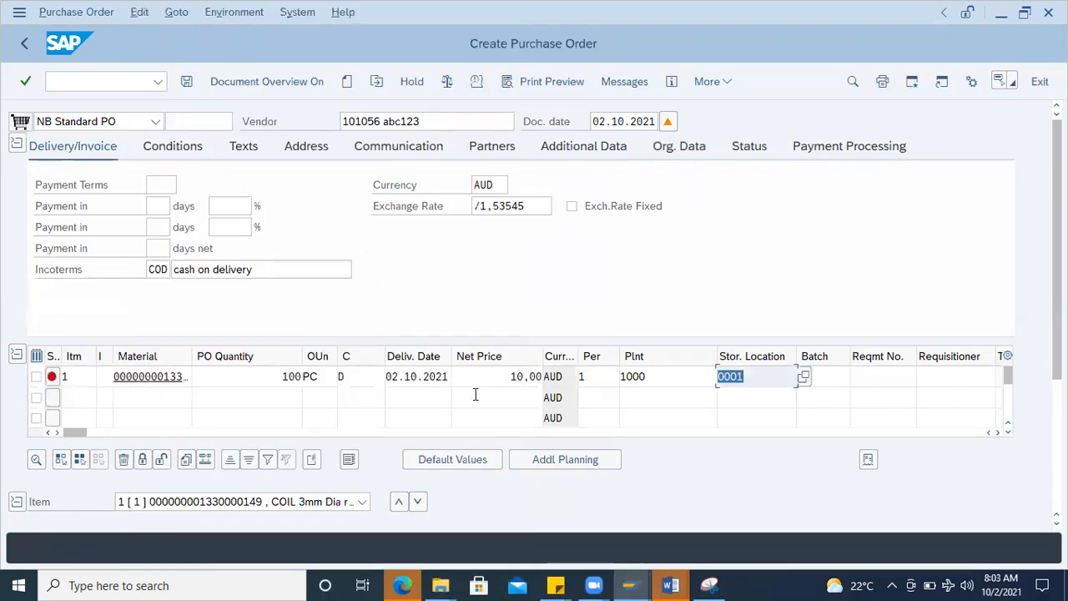
pyautogui.press('Return')
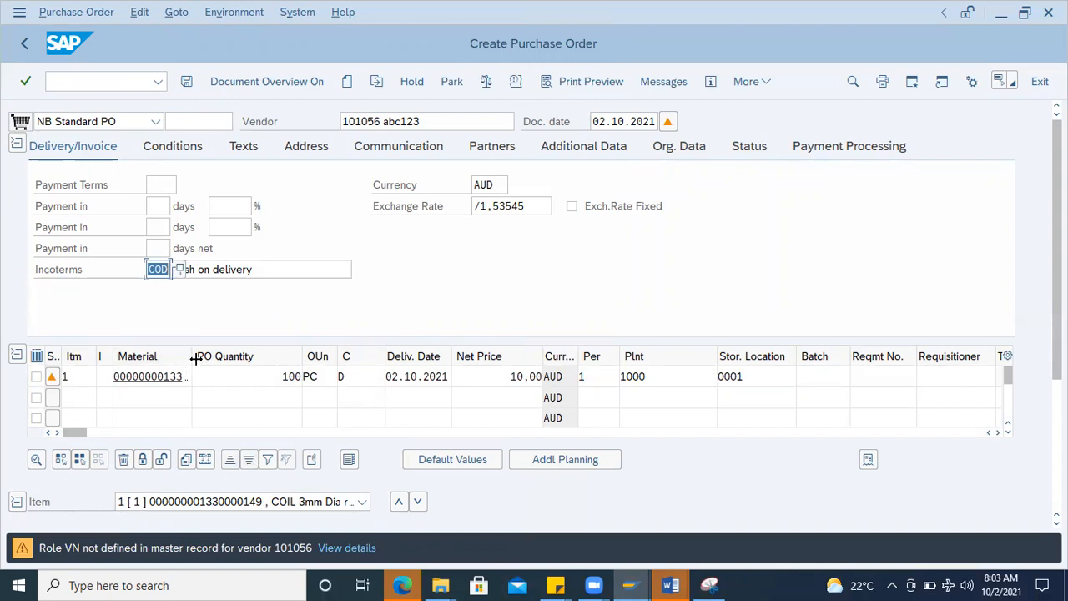
# Step: Widen the item table's Material column to show the full number and save the purchase order
pyautogui.moveTo(191, 355); pyautogui.dragTo(260, 359)
pyautogui.click(241, 378)
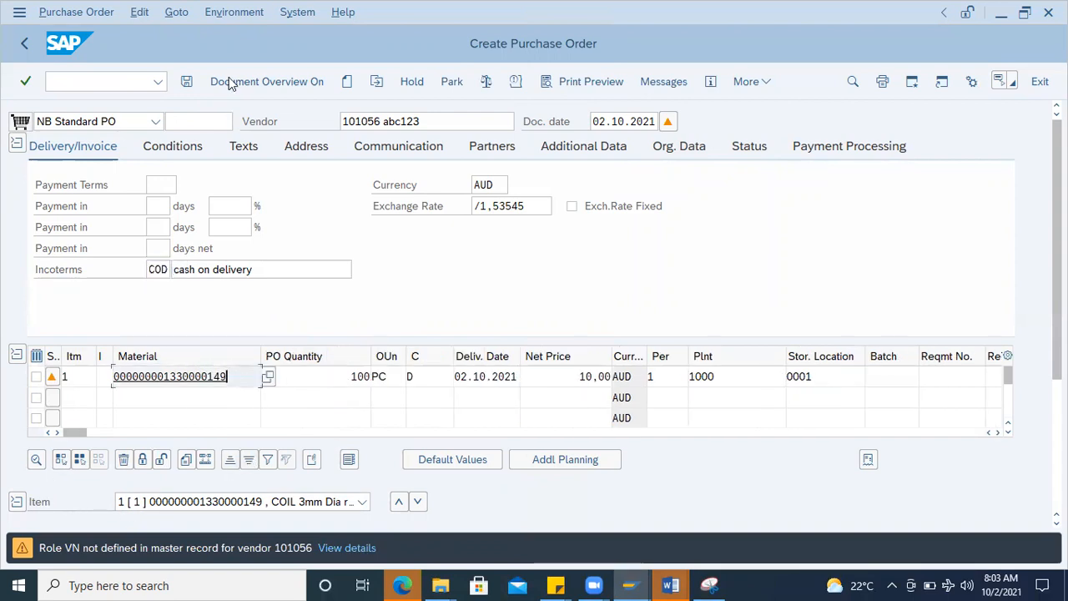
pyautogui.click(187, 80)
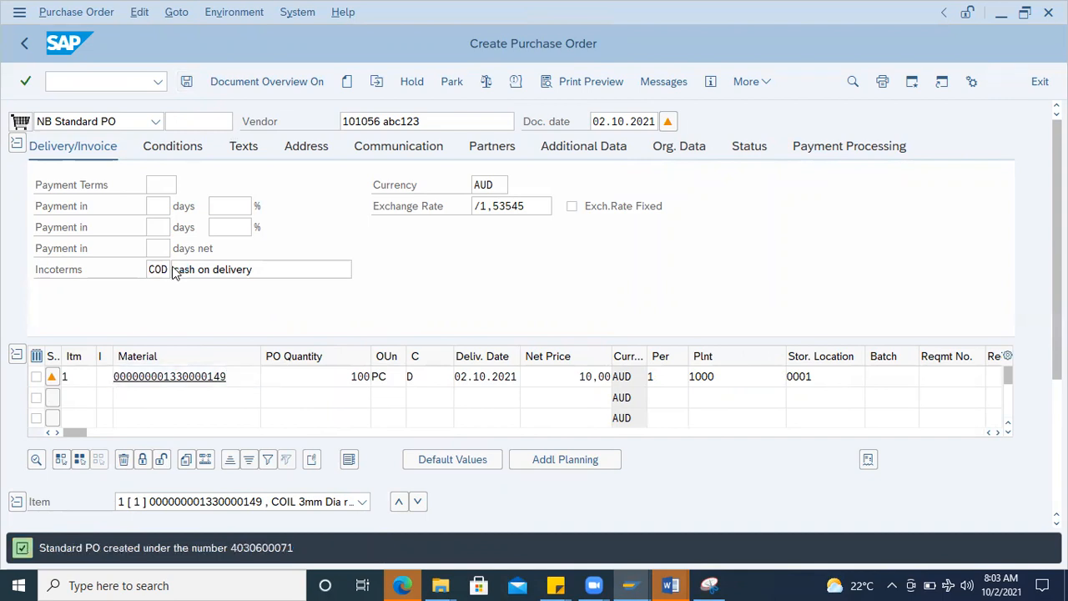
# Step: Copy the purchase order creation message and paste it under the material line in the Word document
pyautogui.doubleClick(270, 551)
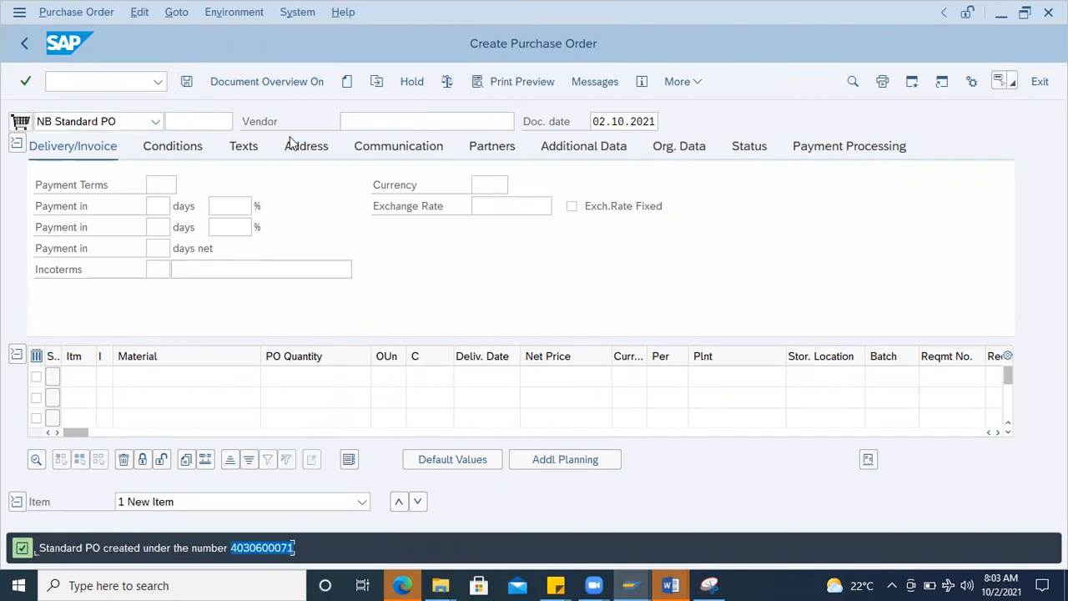
pyautogui.doubleClick(680, 97)
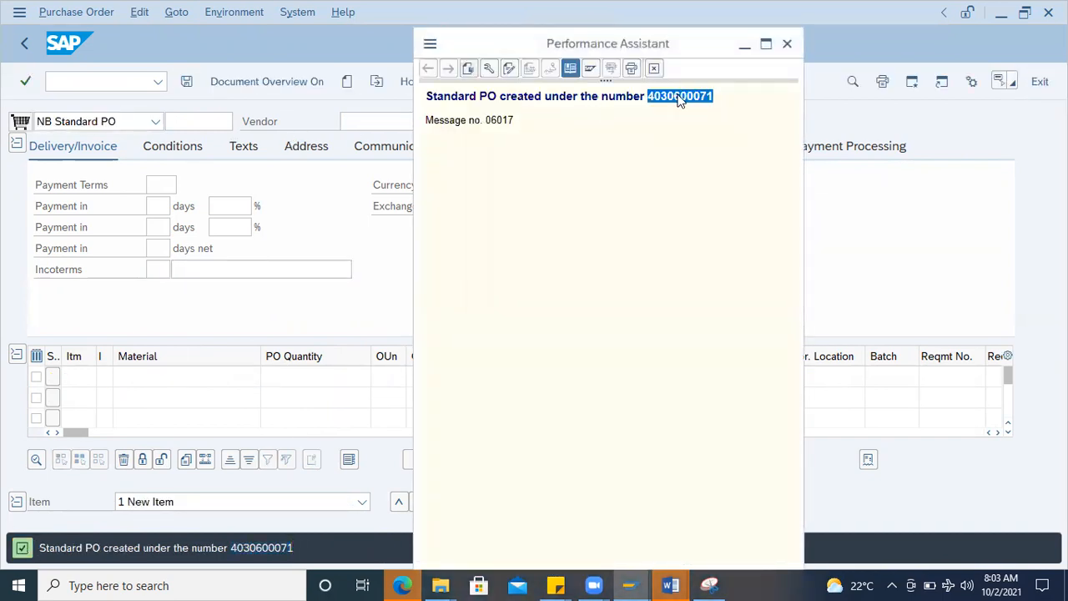
pyautogui.click(720, 97)
pyautogui.moveTo(722, 104); pyautogui.dragTo(390, 83)
pyautogui.hotkey('ctrl', 'c')
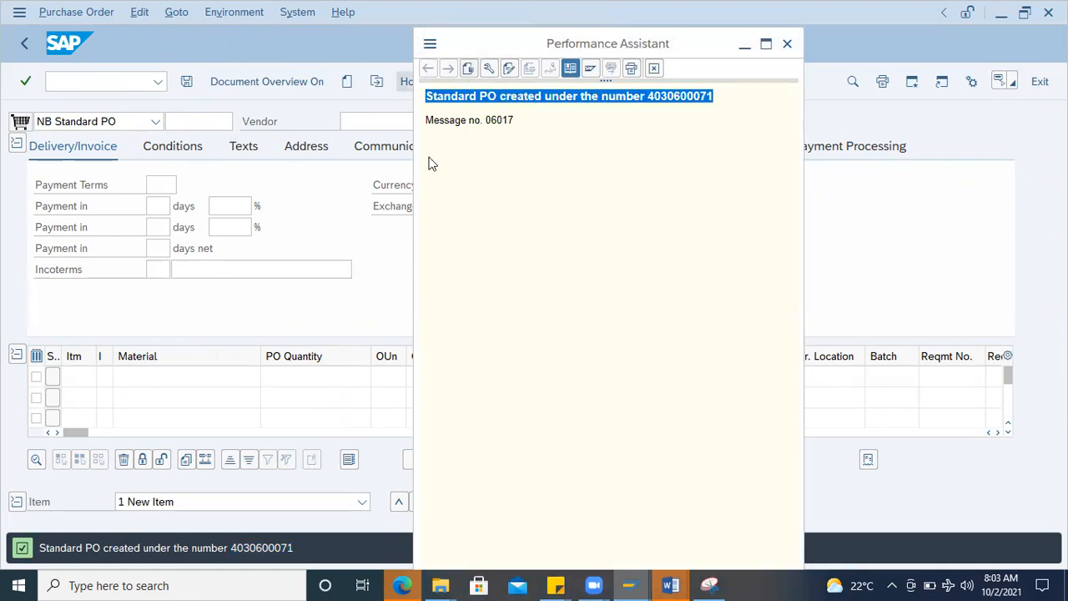
pyautogui.click(670, 585)
pyautogui.click(547, 396)
pyautogui.click(547, 409)
pyautogui.press('Return')
pyautogui.hotkey('ctrl', 'v')
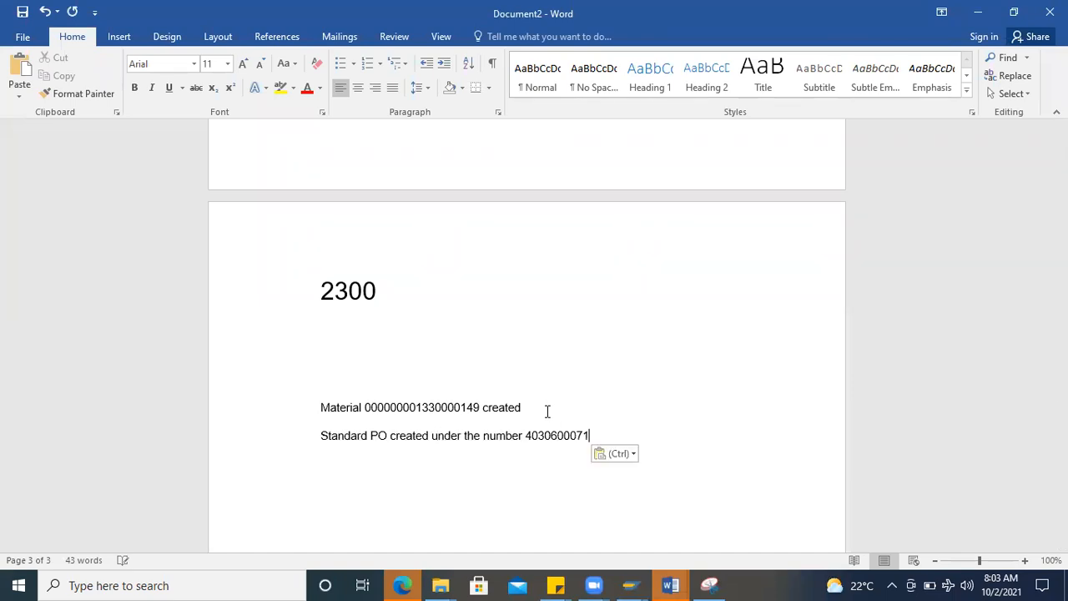
# Step: Copy the material number from the Word document and display its stock overview in SAP with transaction MMBE
pyautogui.doubleClick(422, 409)
pyautogui.hotkey('ctrl', 'c')
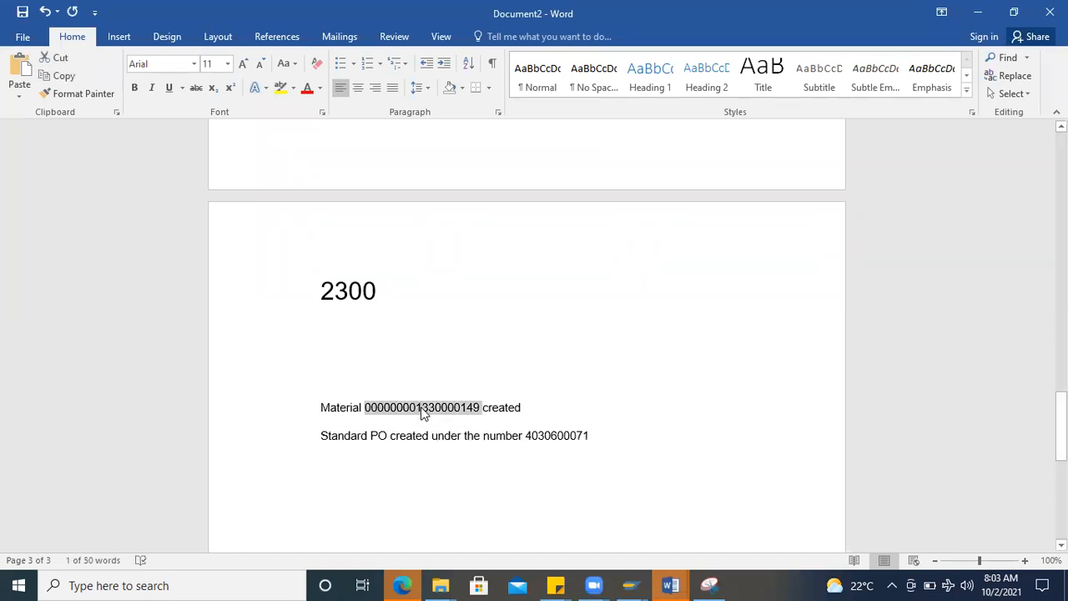
pyautogui.hotkey('alt', 'Tab')
pyautogui.hotkey('alt', 'Tab')
pyautogui.click(95, 82)
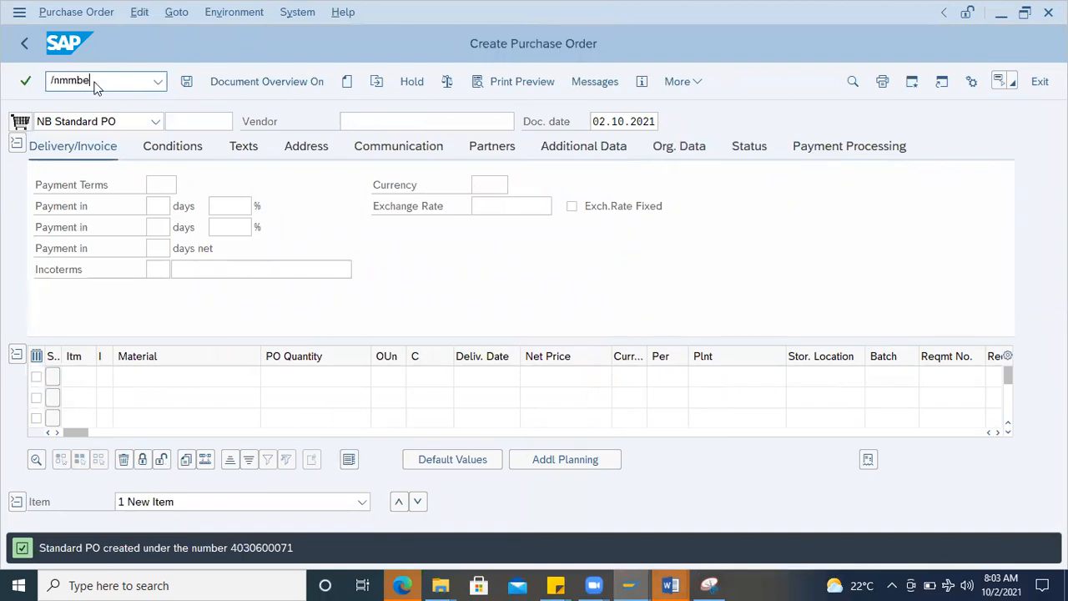
pyautogui.press('Return')
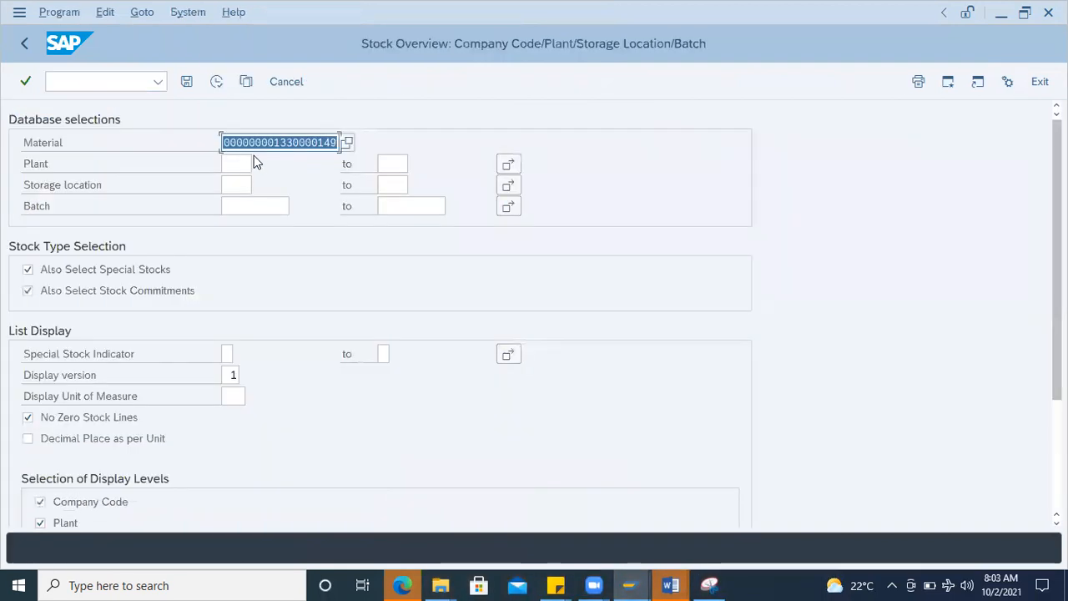
pyautogui.hotkey('ctrl', 'v')
pyautogui.click(215, 84)
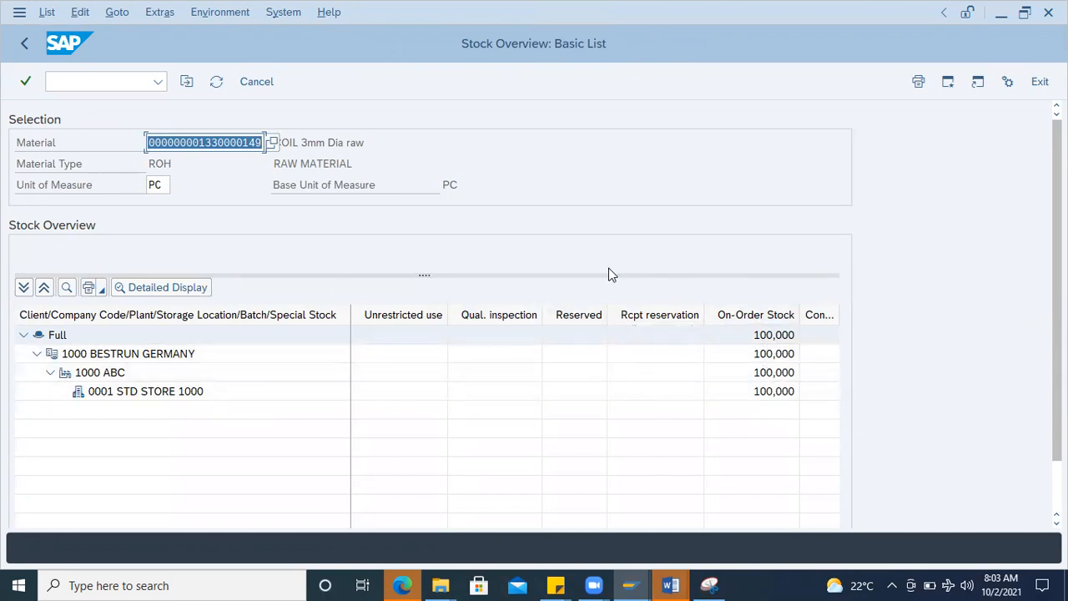
# Step: Start transaction MIGO and set it to A01 Goods Receipt against R01 Purchase Order
pyautogui.click(78, 80)
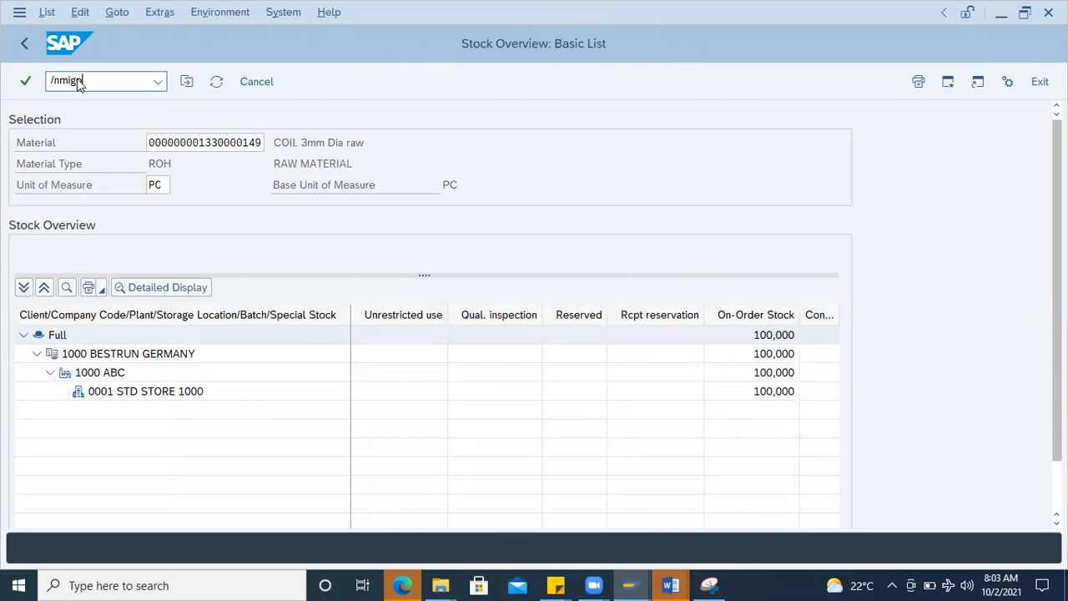
pyautogui.write('/nmigo')
pyautogui.press('Return')
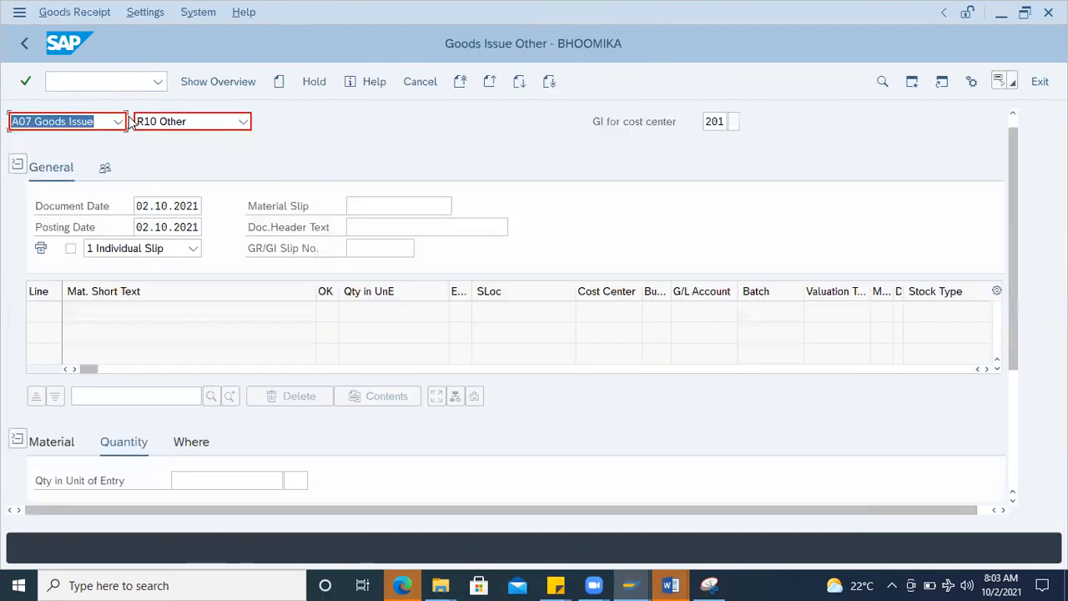
pyautogui.click(119, 121)
pyautogui.click(66, 143)
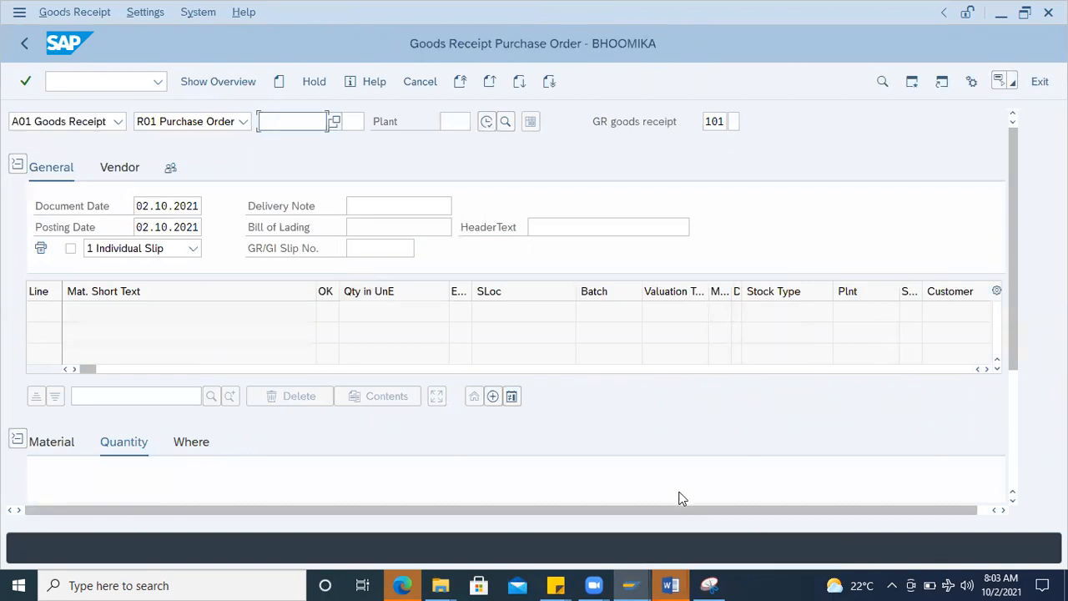
# Step: Copy the purchase order number from the Word document and load that order into the SAP goods receipt
pyautogui.moveTo(671, 584)
pyautogui.click(753, 539)
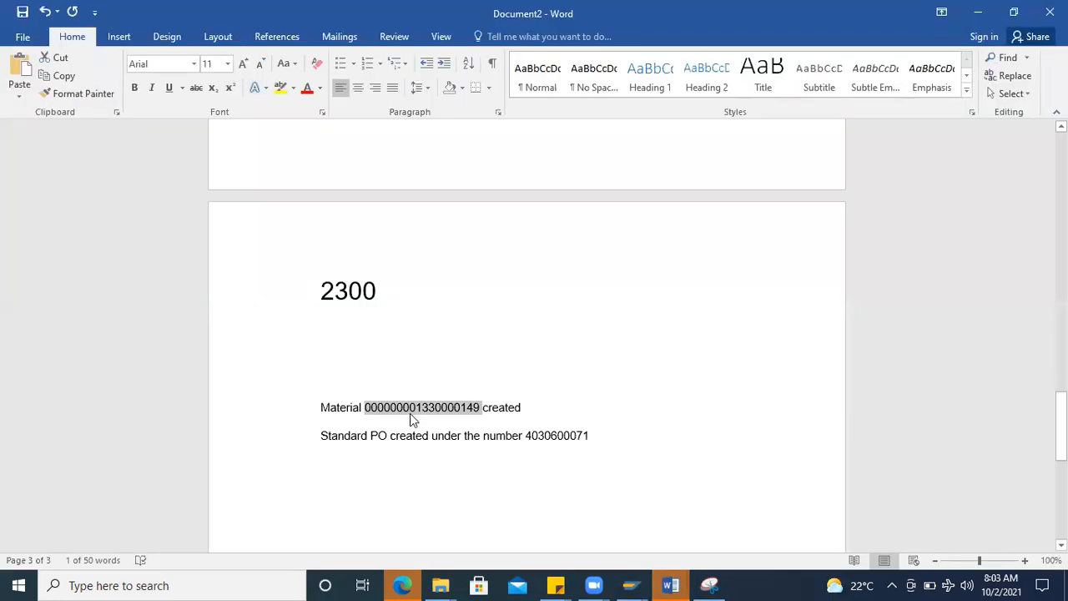
pyautogui.doubleClick(578, 434)
pyautogui.hotkey('ctrl', 'c')
pyautogui.hotkey('alt', 'Tab')
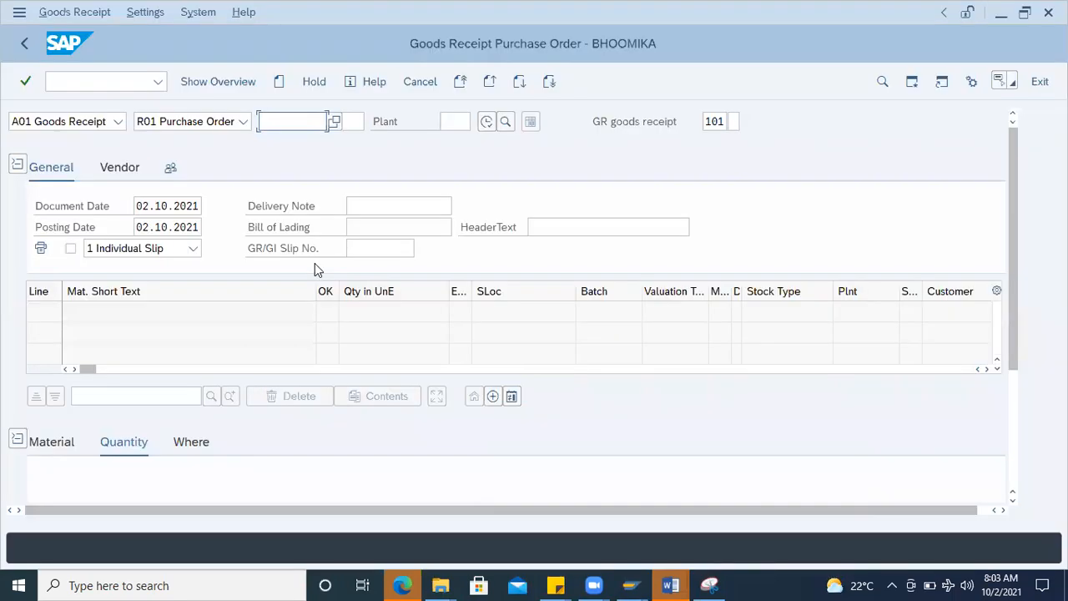
pyautogui.hotkey('ctrl', 'v')
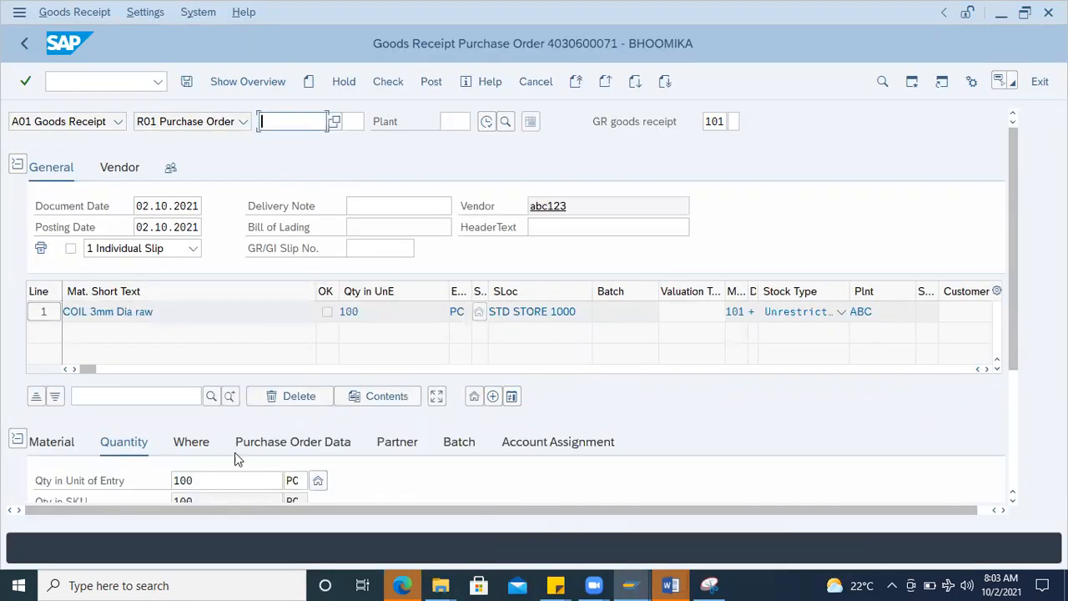
# Step: Set the coil item's quantity in unit of entry to 50 PC
pyautogui.scroll(-3, 832, 398)
pyautogui.moveTo(228, 284); pyautogui.dragTo(74, 290)
pyautogui.write('50')
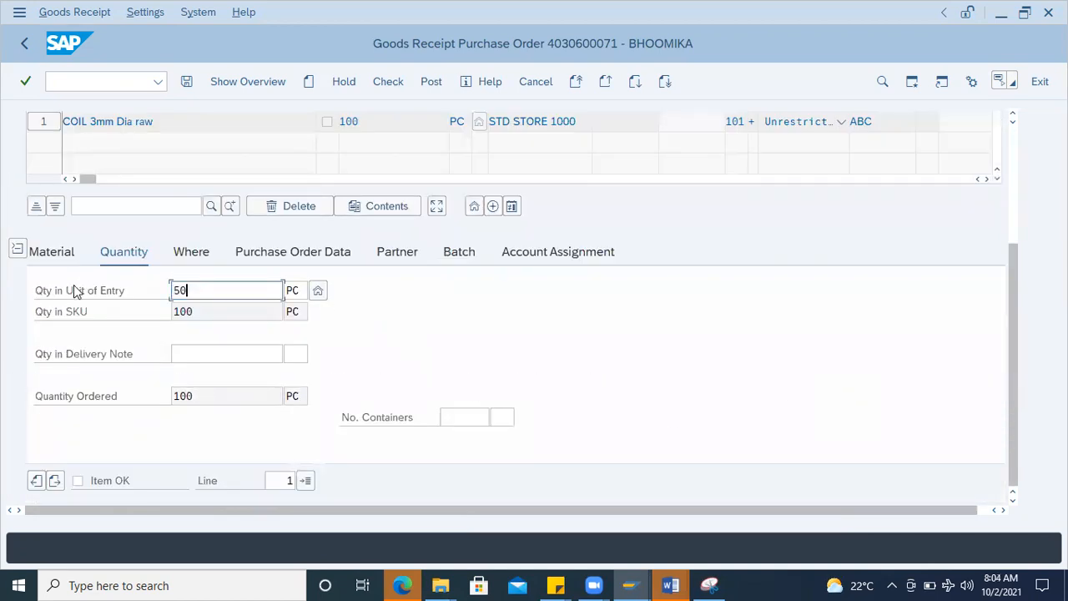
pyautogui.press('Return')
# Step: Open the item's batch data, flag the item as OK, check the receipt with its automatic batch and post it
pyautogui.click(456, 253)
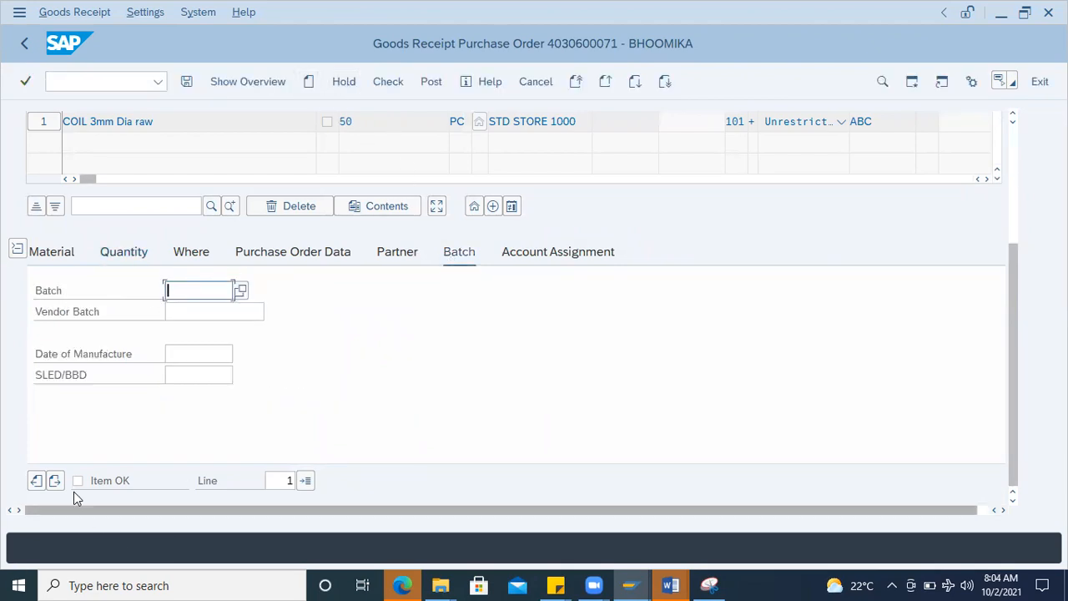
pyautogui.click(100, 478)
pyautogui.click(389, 79)
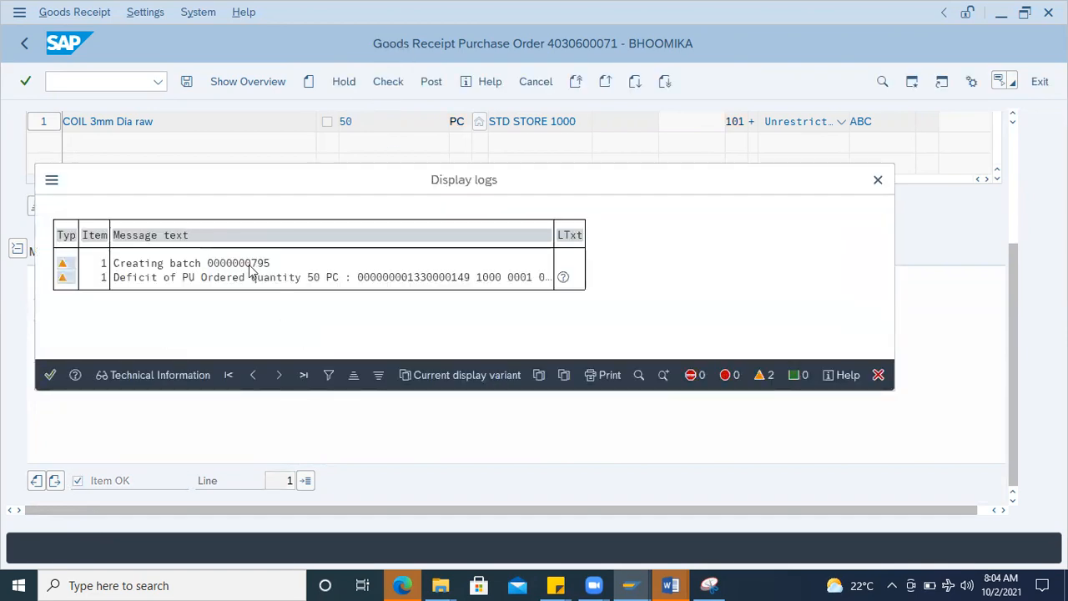
pyautogui.click(50, 374)
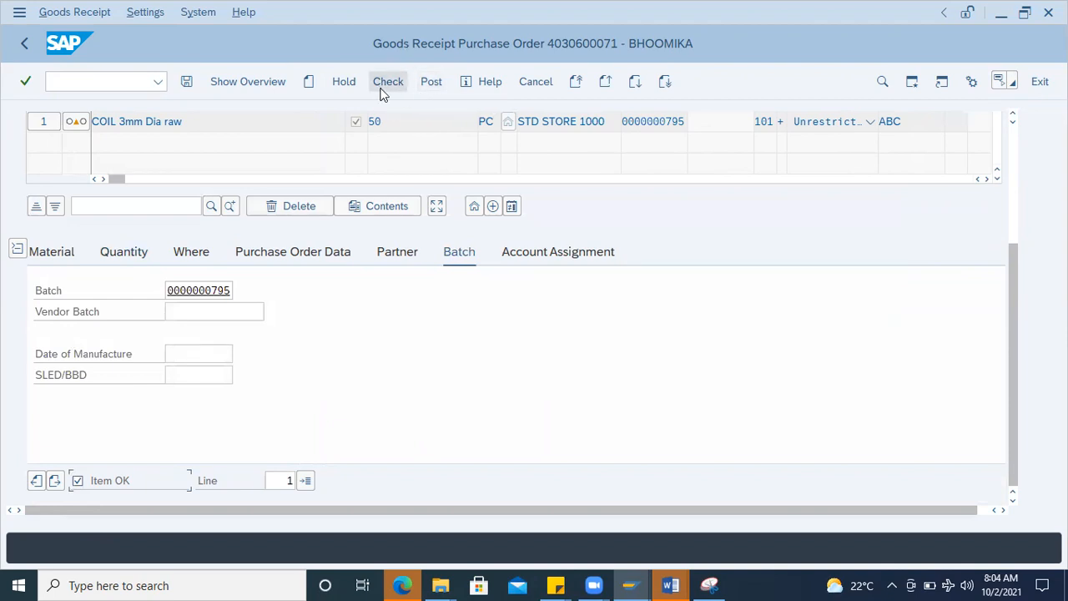
pyautogui.click(431, 84)
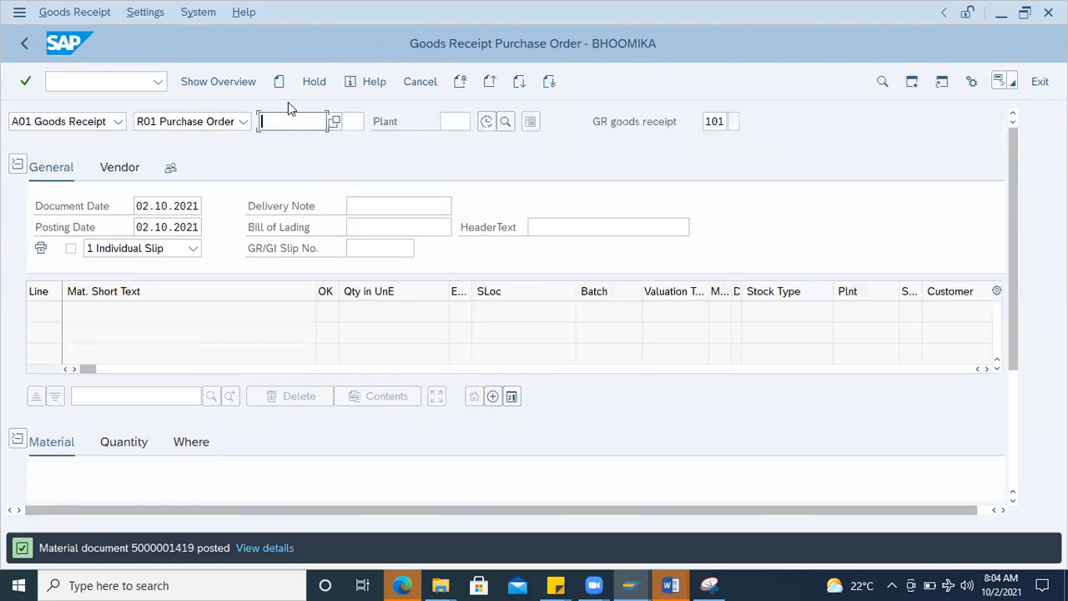
# Step: Load the same purchase order again for a second partial goods receipt
pyautogui.click(287, 125)
pyautogui.click(294, 143)
pyautogui.press('Return')
pyautogui.scroll(-3, 276, 392)
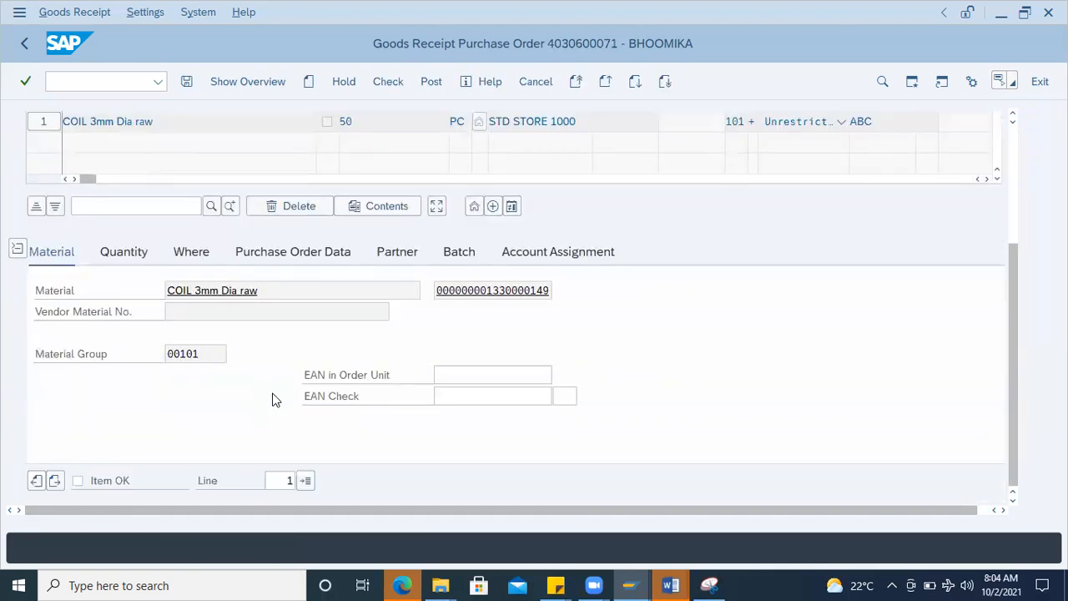
# Step: Review the ordered and already received quantities and set the second receipt's quantity to 30 PC
pyautogui.click(184, 254)
pyautogui.click(133, 255)
pyautogui.click(195, 291)
pyautogui.doubleClick(192, 291)
pyautogui.doubleClick(197, 398)
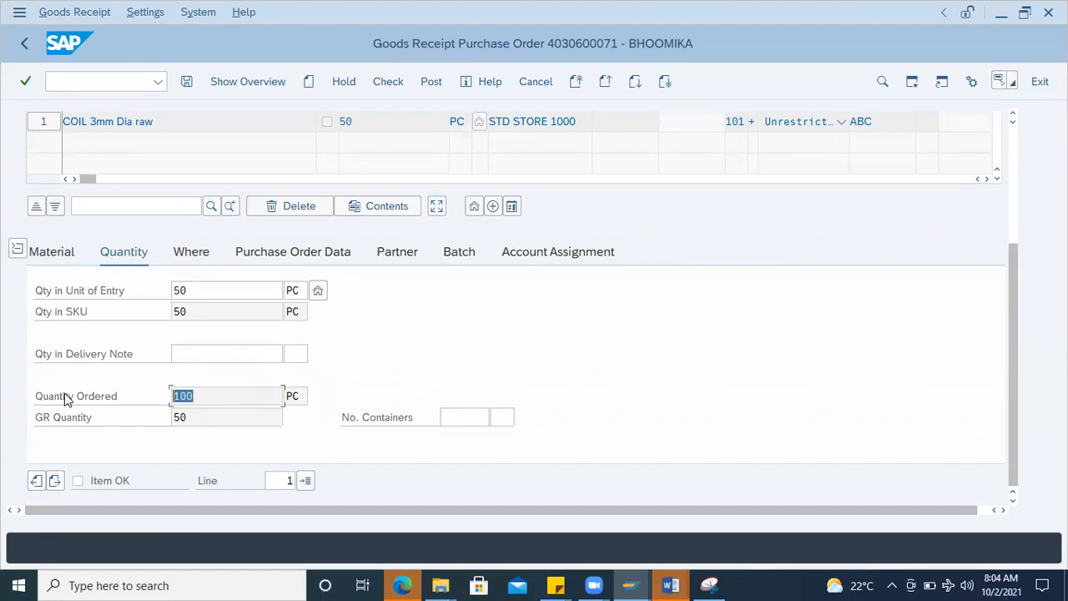
pyautogui.doubleClick(203, 416)
pyautogui.doubleClick(205, 292)
pyautogui.press('Return')
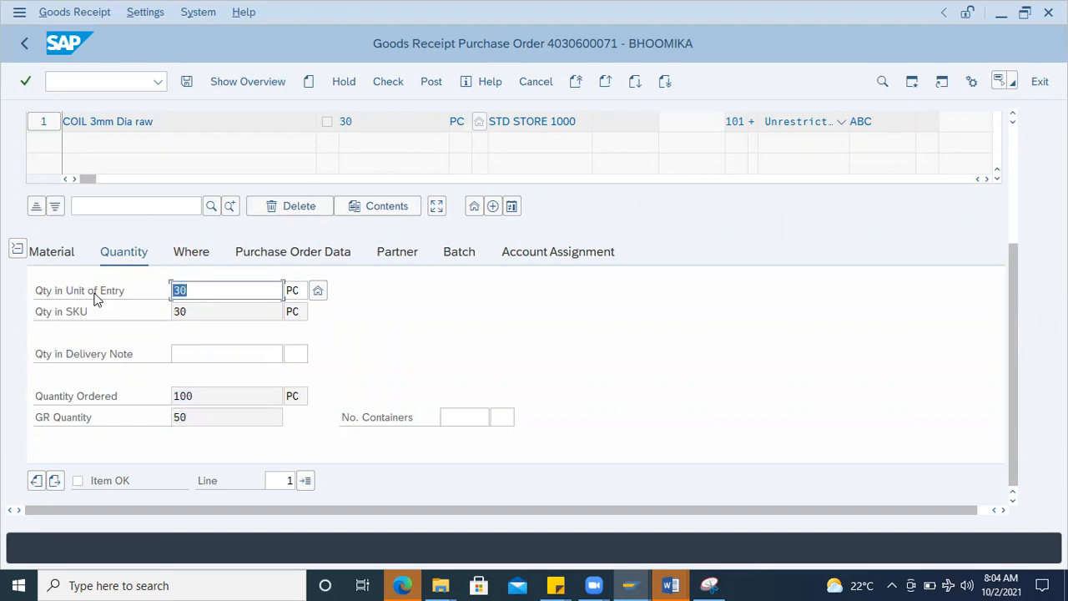
# Step: Flag the 30 PC item as OK and post the second goods receipt
pyautogui.click(389, 80)
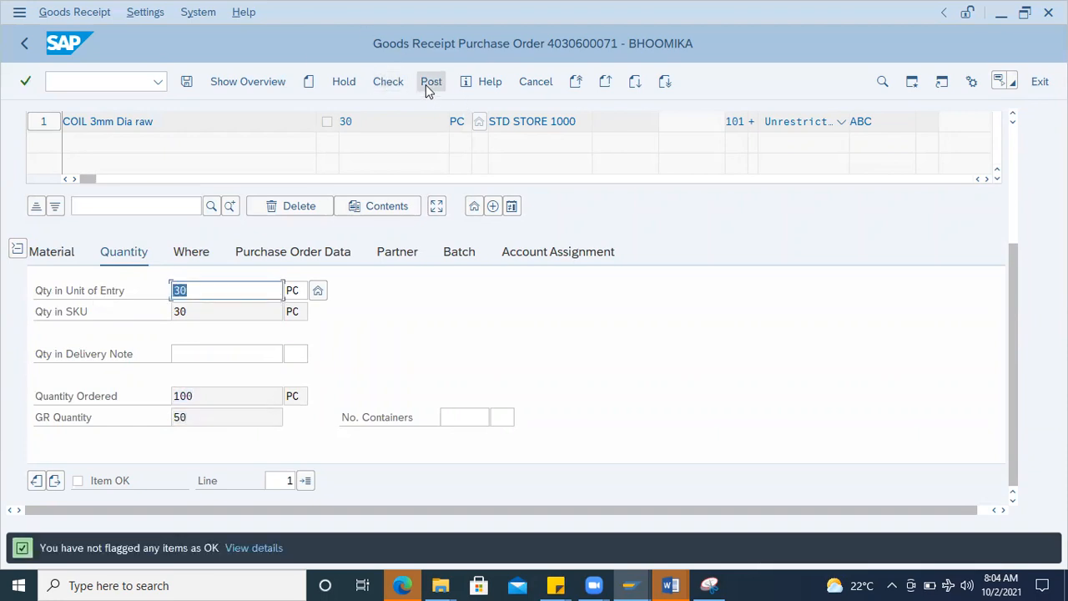
pyautogui.click(107, 484)
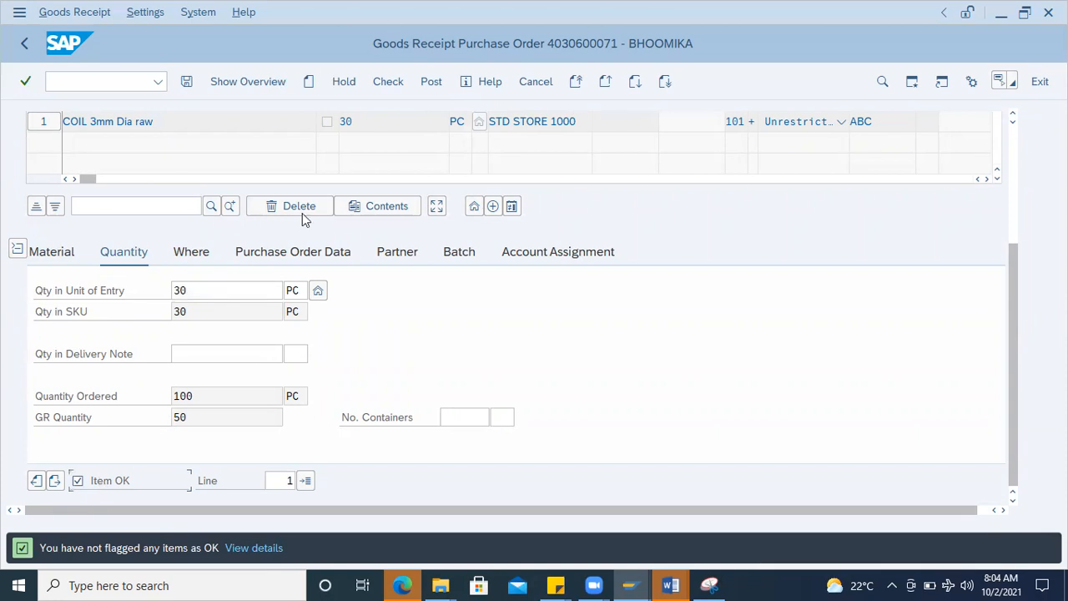
pyautogui.click(432, 83)
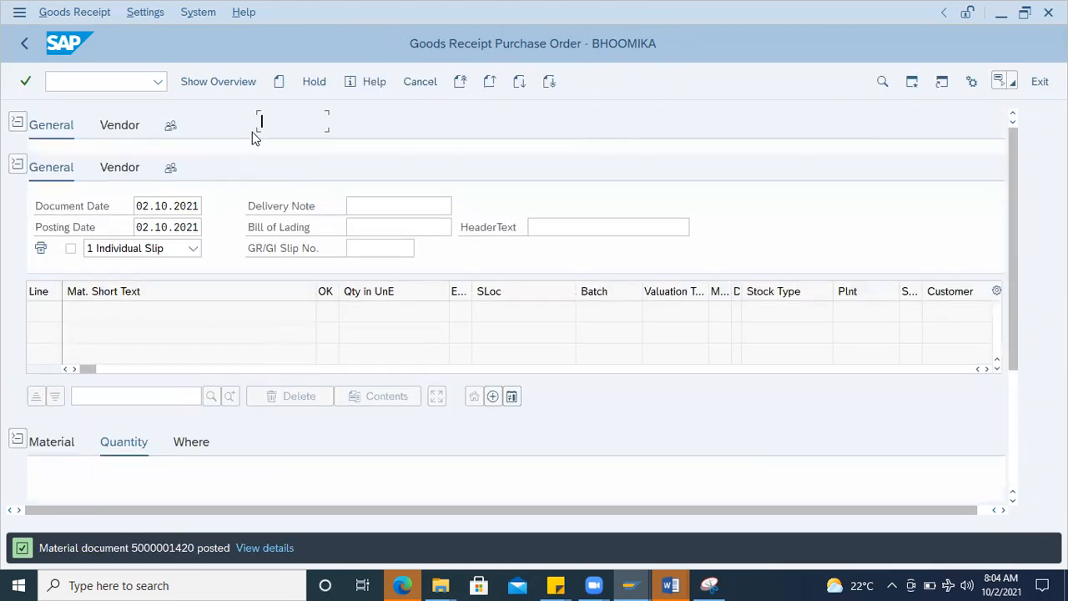
# Step: Load the purchase order once more, flag the remaining 20 PC as OK, check and post the third goods receipt
pyautogui.click(289, 121)
pyautogui.press('Return')
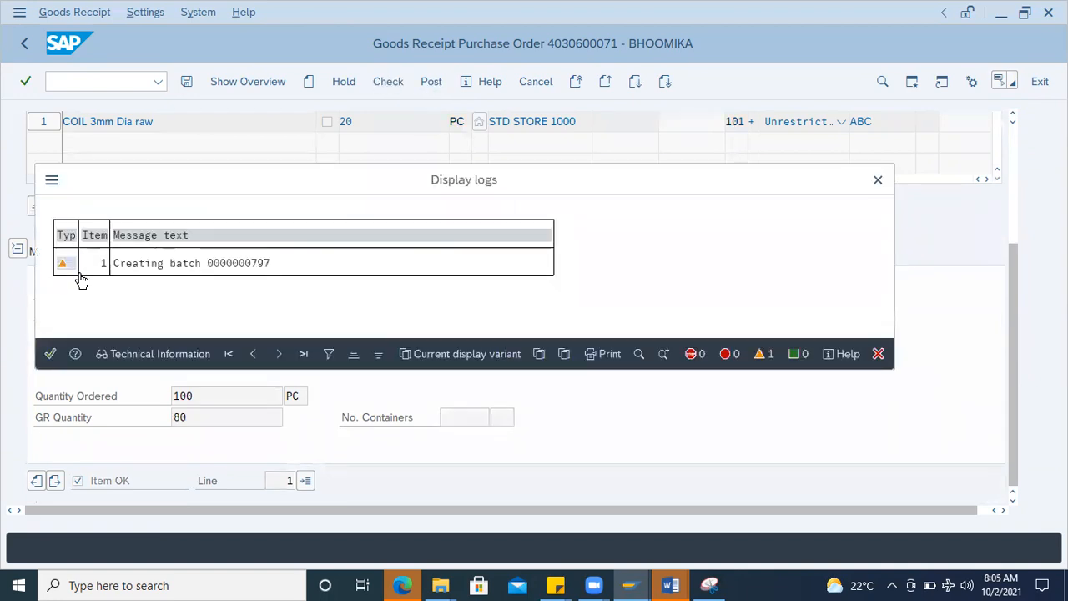
pyautogui.press('Return')
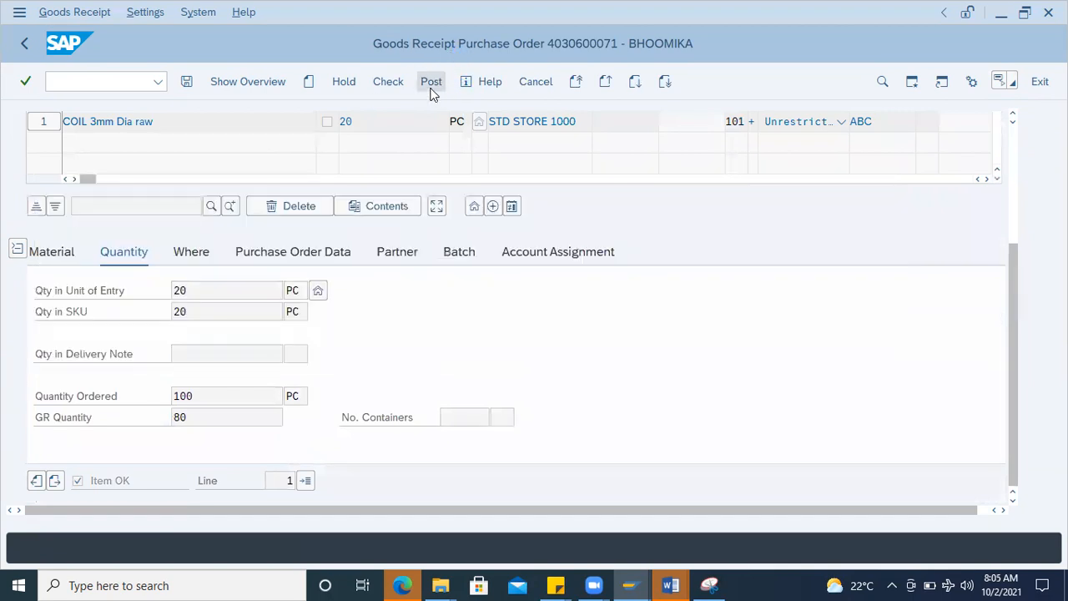
pyautogui.click(429, 86)
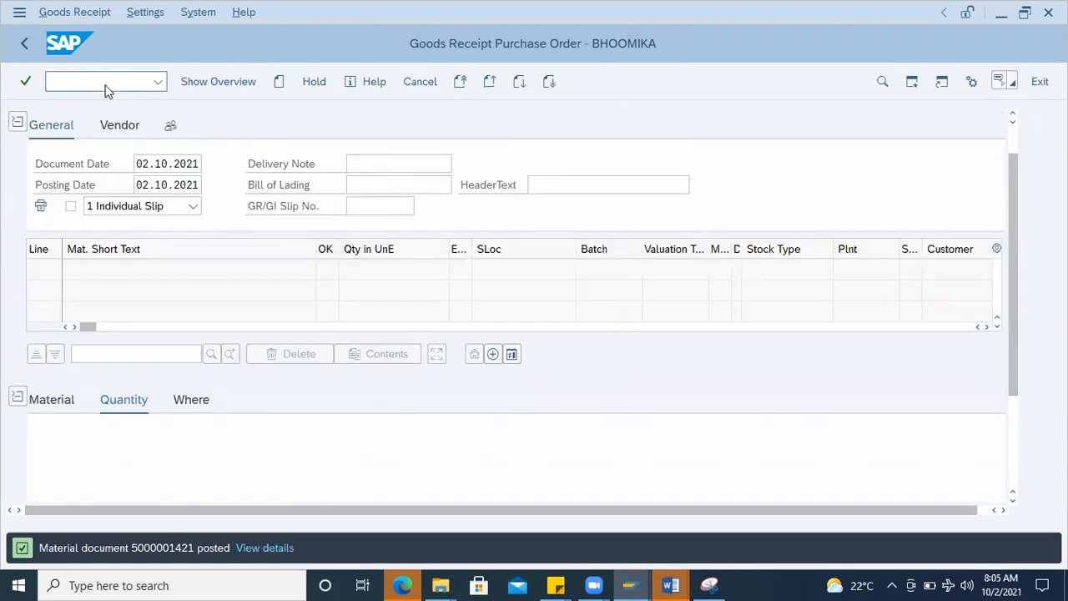
# Step: Display the coil material's batch-wise stock overview with transaction MMBE
pyautogui.write('/nmmbe')
pyautogui.press('Return')
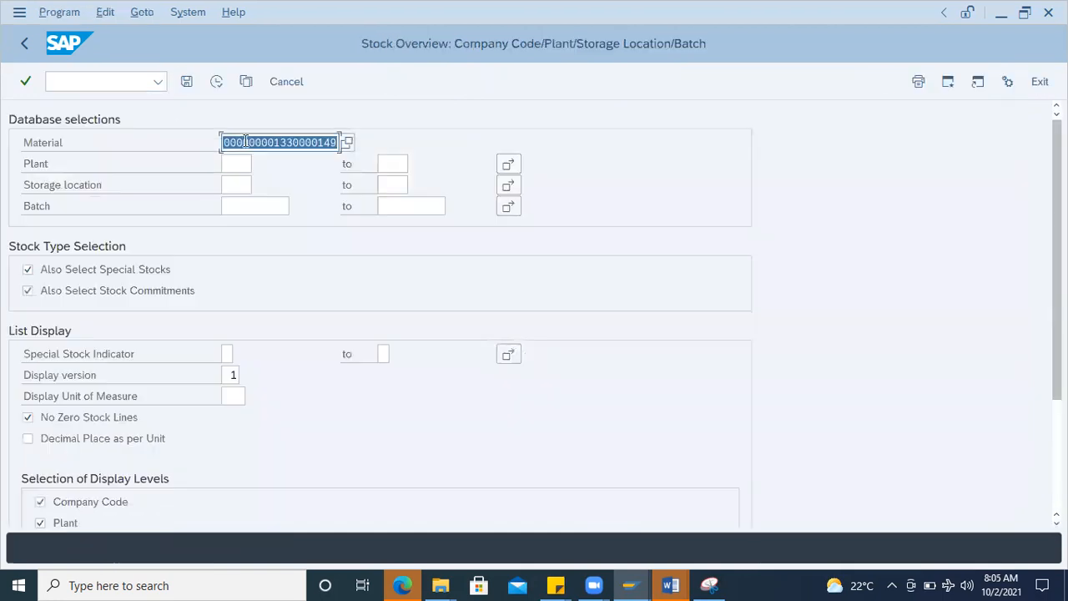
pyautogui.click(216, 83)
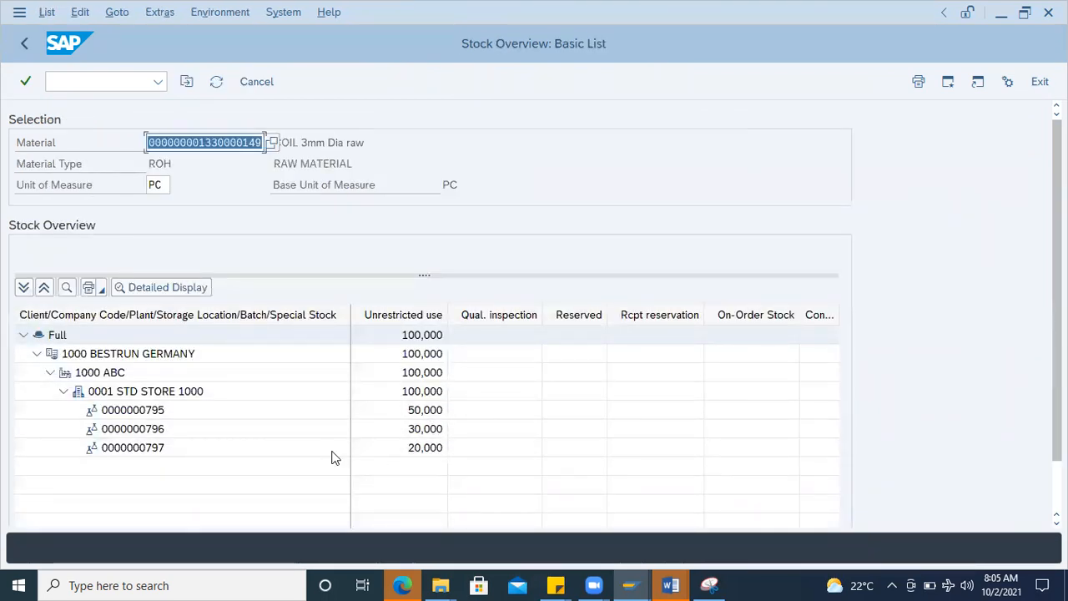
# Step: Start transaction MIGO and set it to A07 Goods Issue with reference R10 Other and movement type 201
pyautogui.click(73, 82)
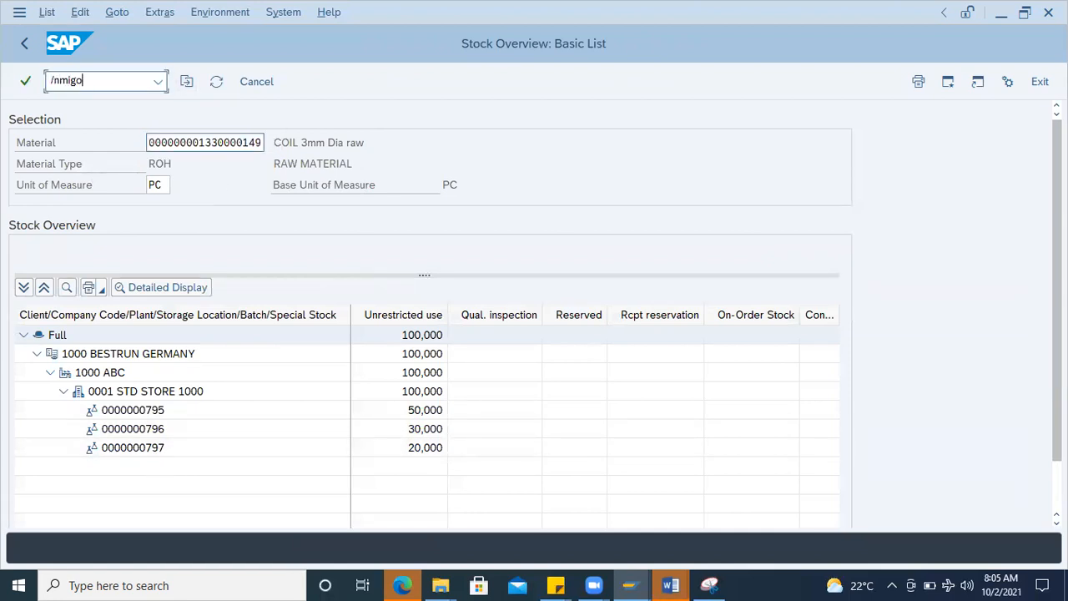
pyautogui.write('/nmigo')
pyautogui.press('Return')
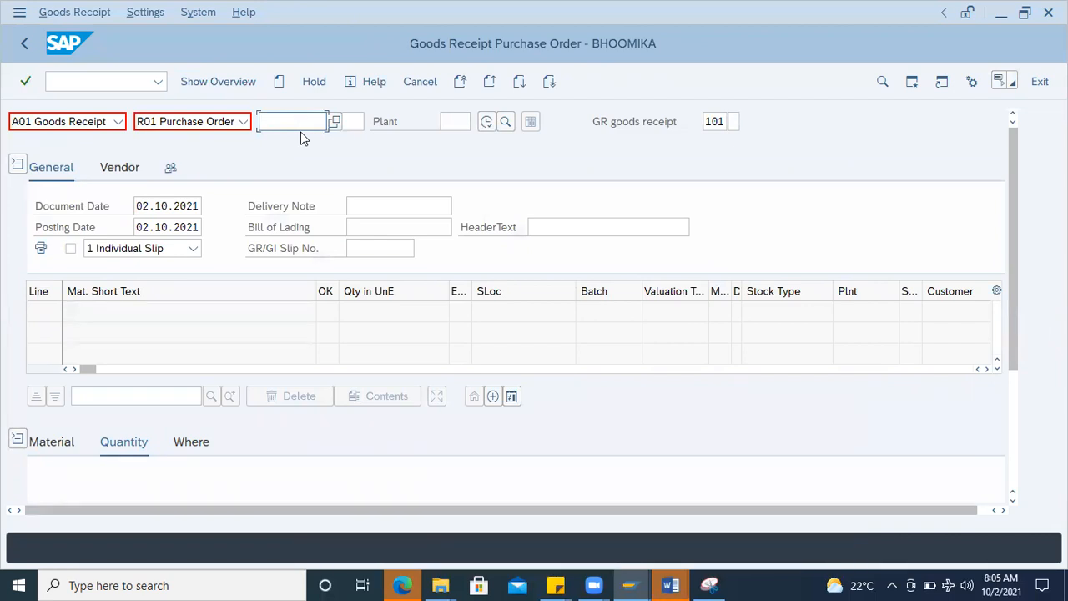
pyautogui.click(118, 122)
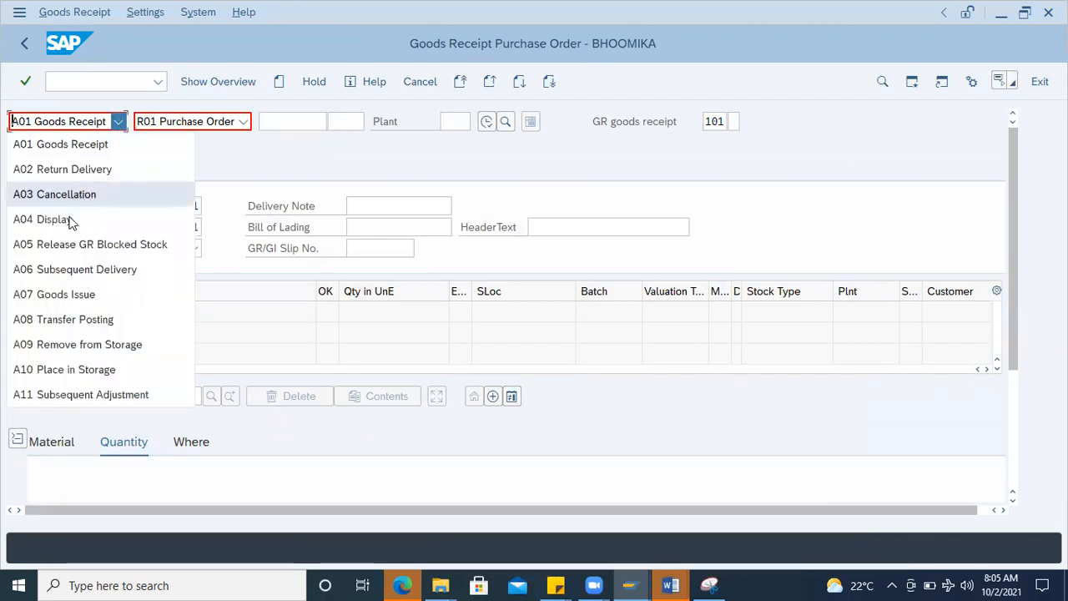
pyautogui.click(73, 293)
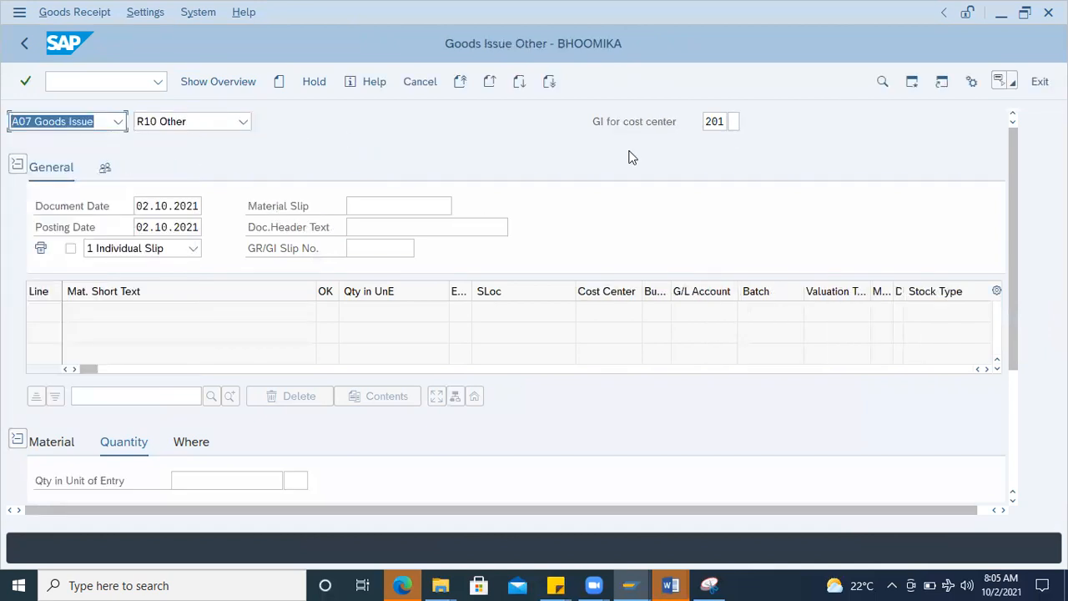
# Step: Copy the material number from the Word document and enter it as the material of the SAP goods issue
pyautogui.scroll(-3, 176, 456)
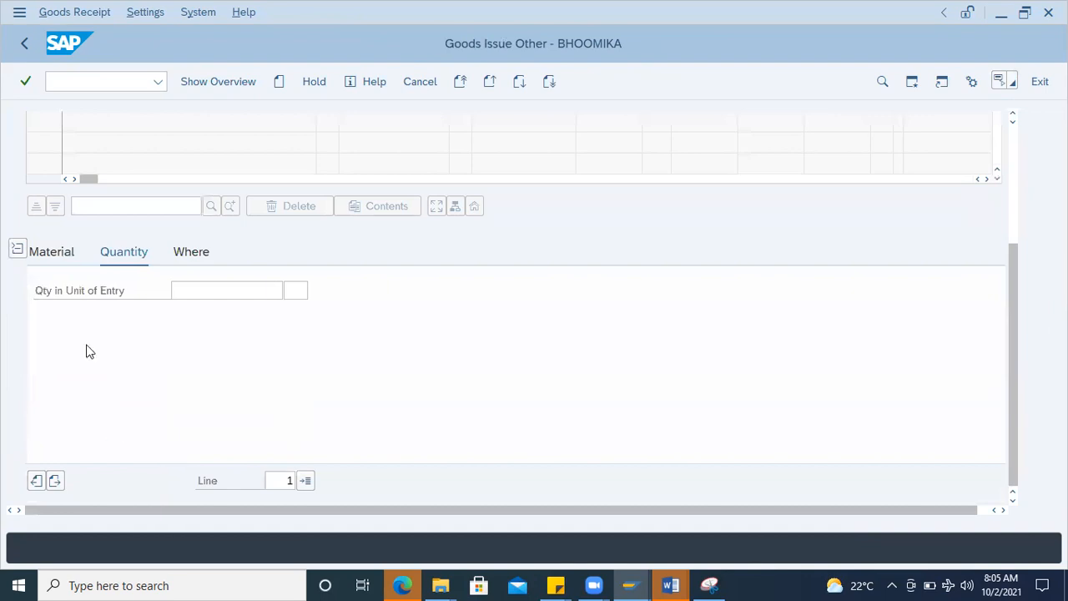
pyautogui.click(71, 260)
pyautogui.moveTo(671, 584)
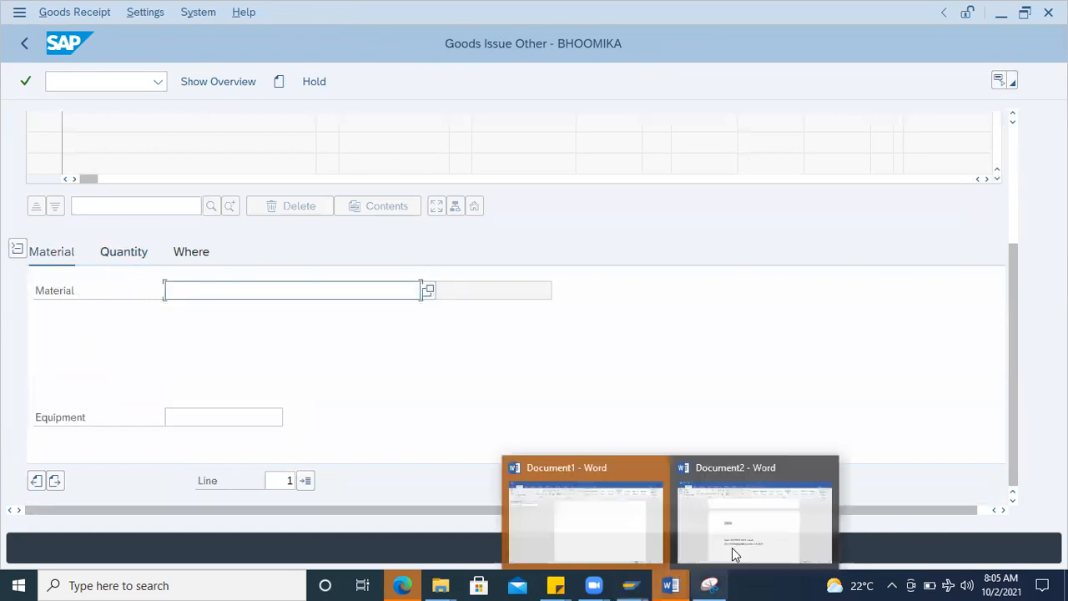
pyautogui.click(731, 547)
pyautogui.doubleClick(439, 407)
pyautogui.hotkey('ctrl', 'c')
pyautogui.hotkey('alt', 'Tab')
pyautogui.hotkey('ctrl', 'v')
pyautogui.press('Return')
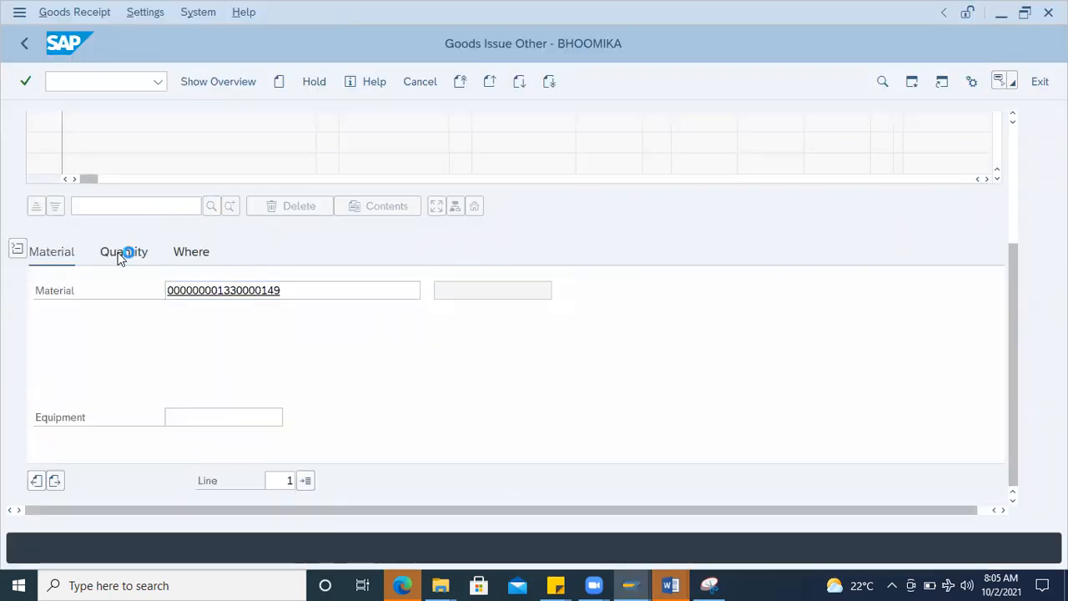
# Step: Set the goods issue item's quantity to 20 and its plant to 1000
pyautogui.click(124, 252)
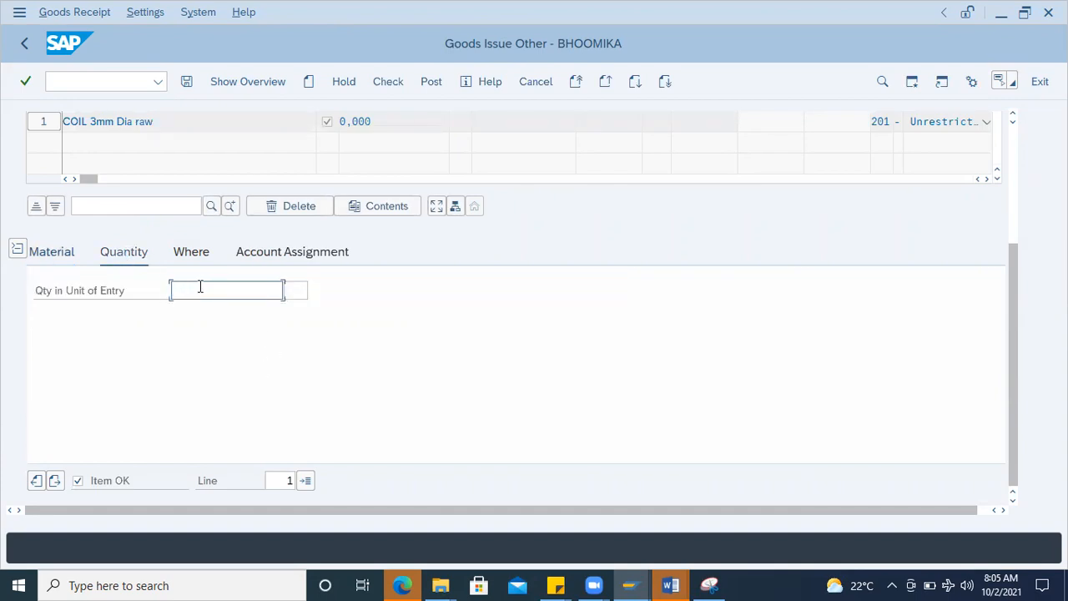
pyautogui.write('20')
pyautogui.click(192, 254)
pyautogui.click(236, 340)
pyautogui.write('10000')
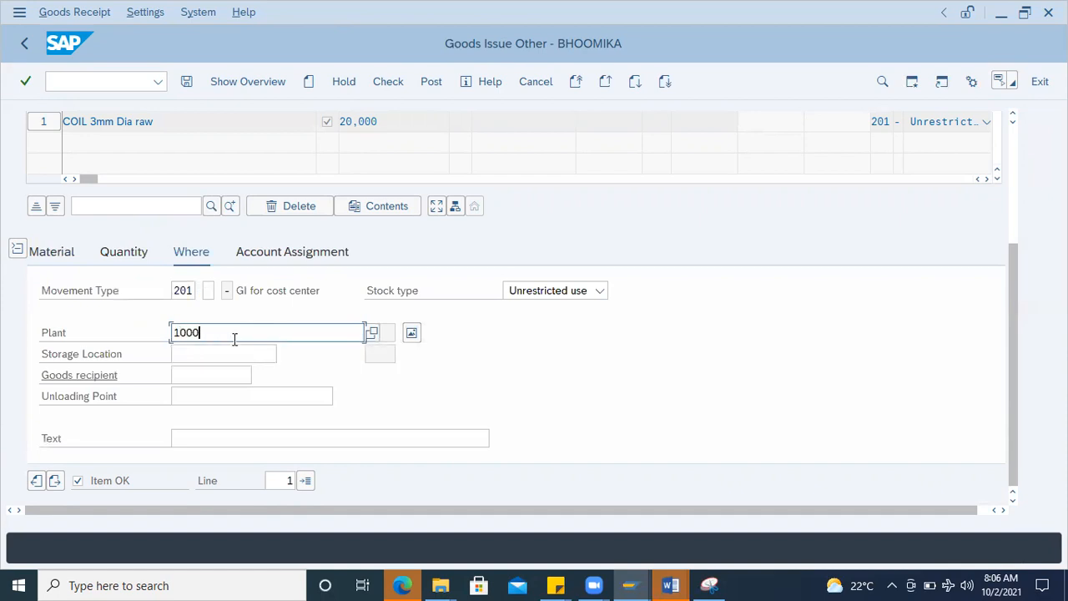
# Step: Set the goods issue item's storage location to 0001 and validate the item
pyautogui.click(222, 360)
pyautogui.write('0-0')
pyautogui.press('BackSpace')
pyautogui.press('BackSpace')
pyautogui.write('000')
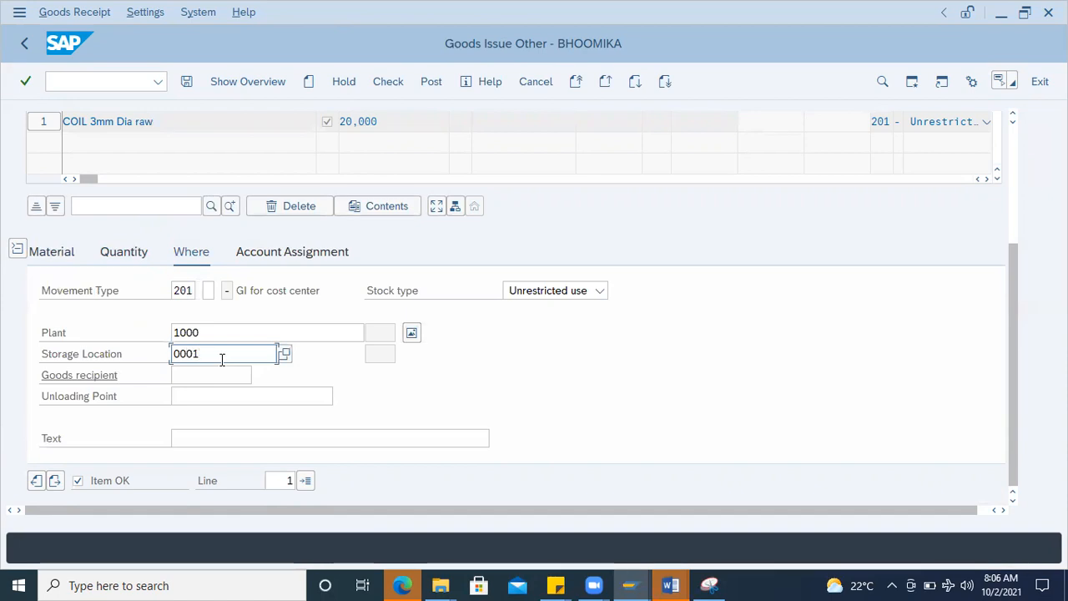
pyautogui.press('Return')
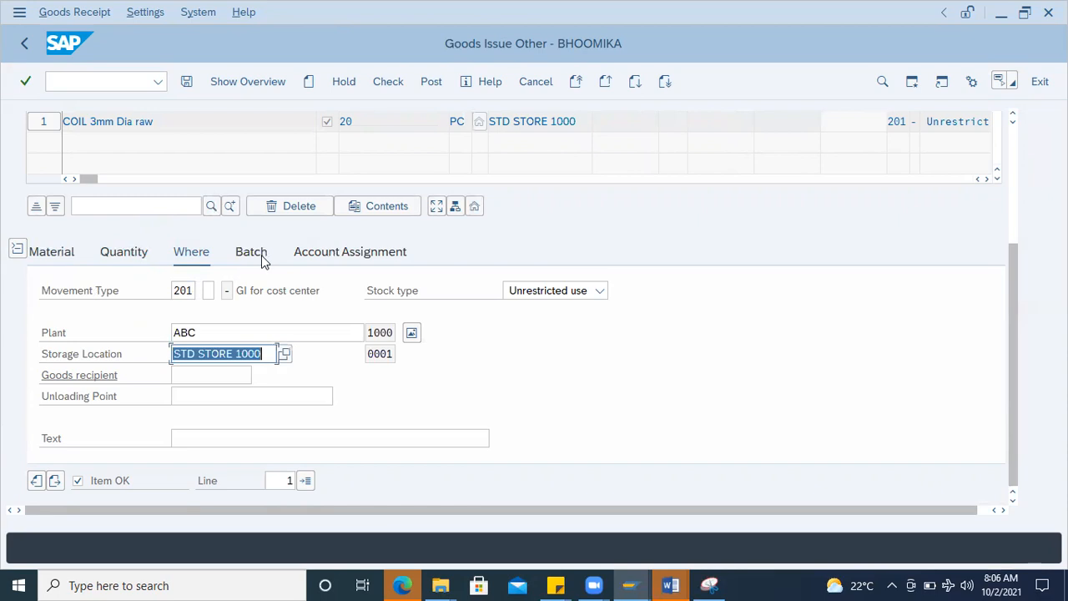
pyautogui.click(261, 254)
pyautogui.press('Return')
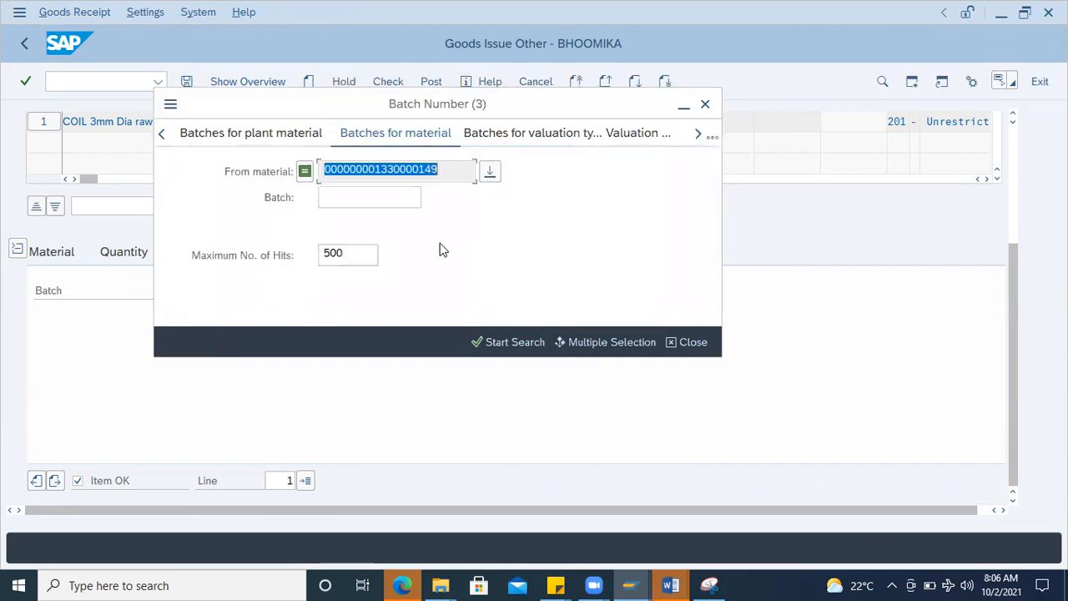
pyautogui.press('Return')
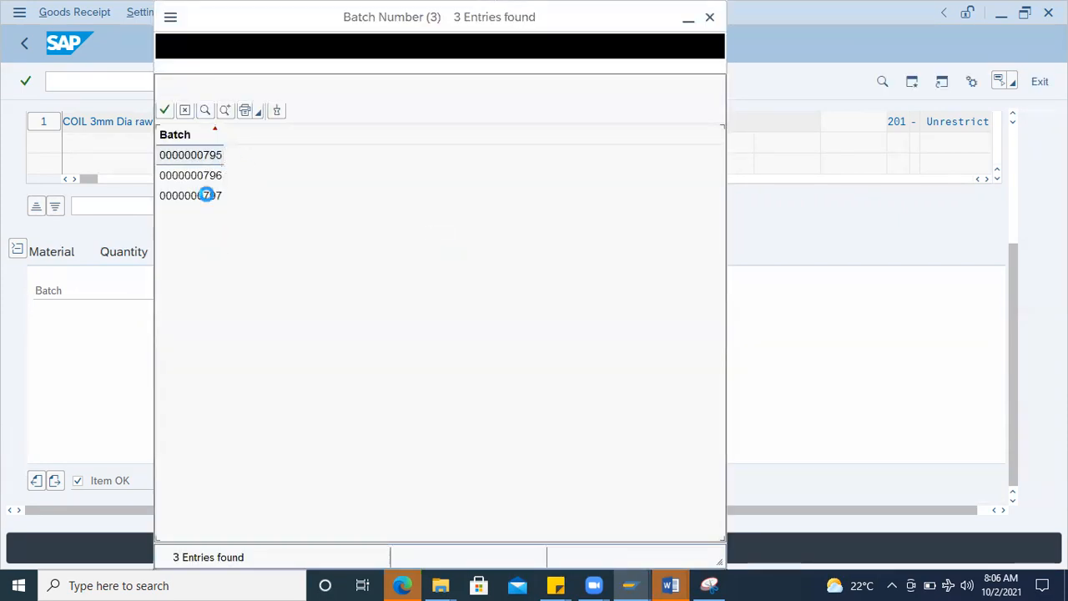
pyautogui.doubleClick(193, 158)
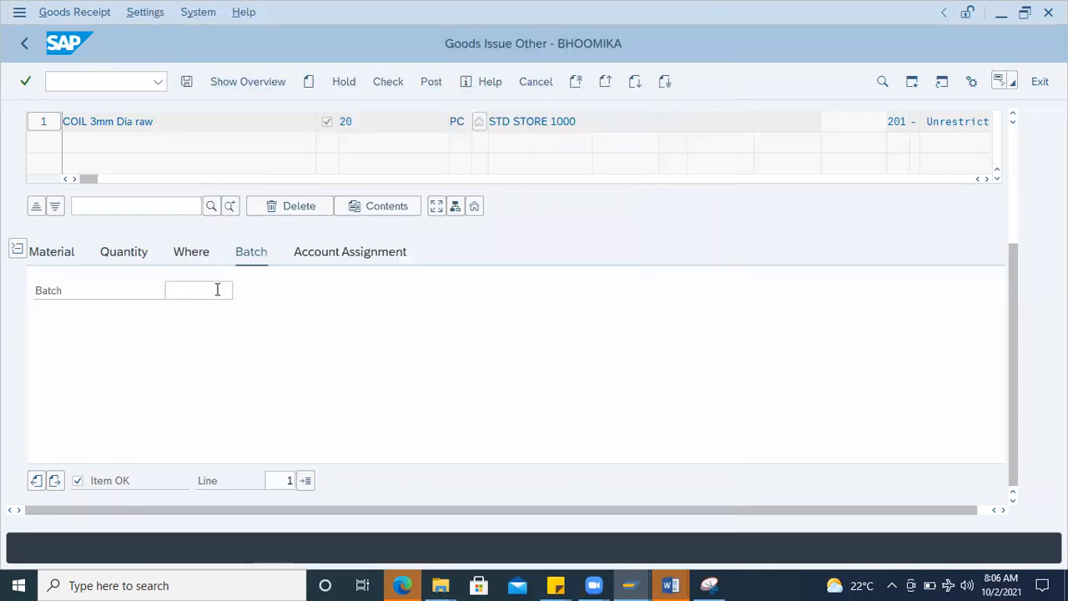
# Step: Assign the item to the suggested G/L account and cost center 2300, and check and post the goods issue
pyautogui.click(358, 251)
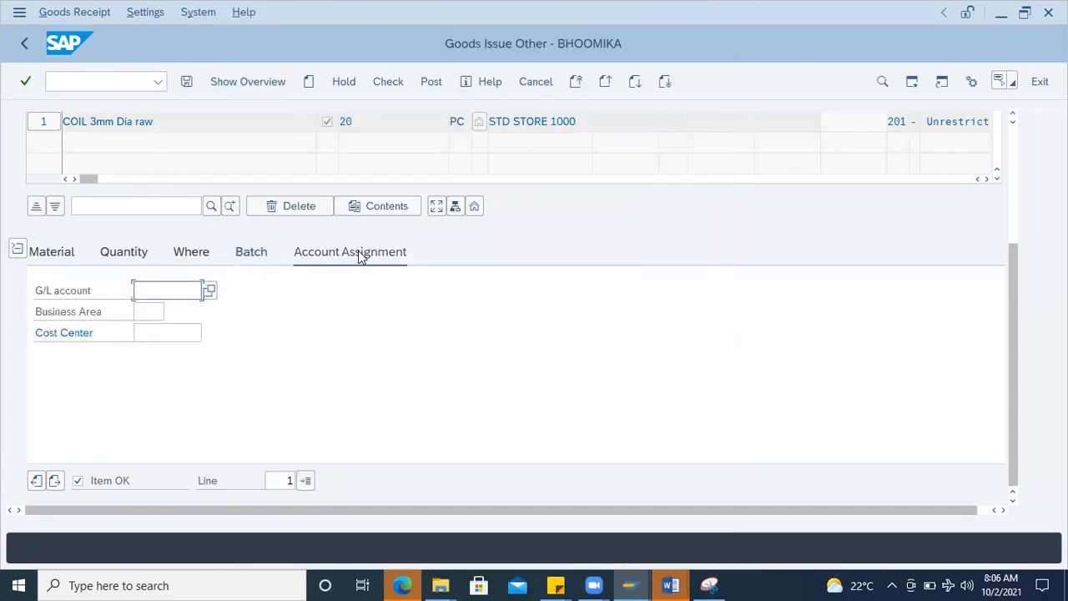
pyautogui.click(167, 290)
pyautogui.click(173, 312)
pyautogui.click(159, 335)
pyautogui.write('2300')
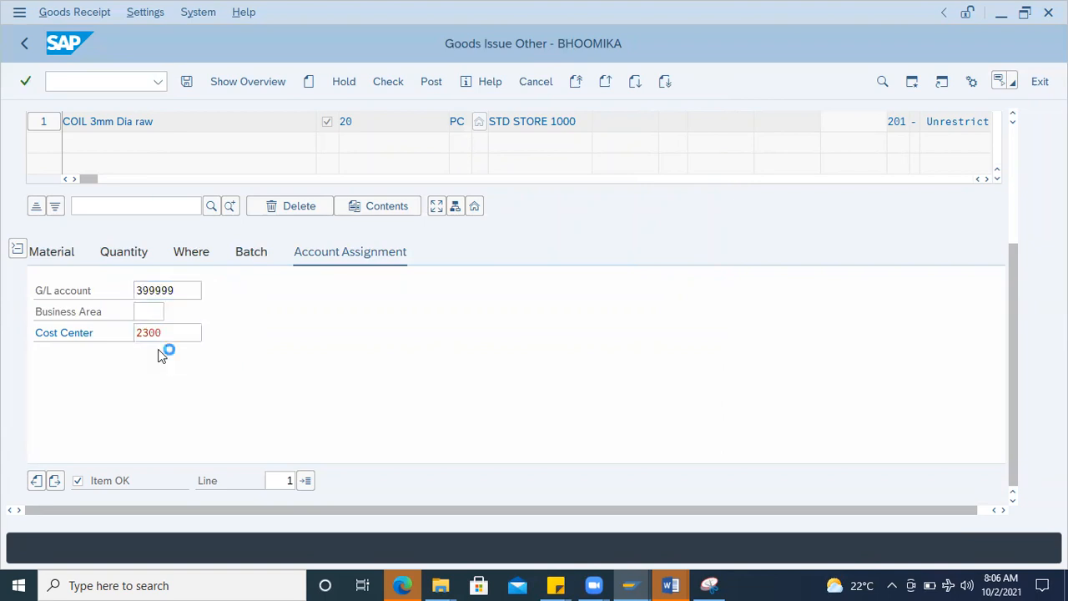
pyautogui.press('Return')
pyautogui.click(380, 85)
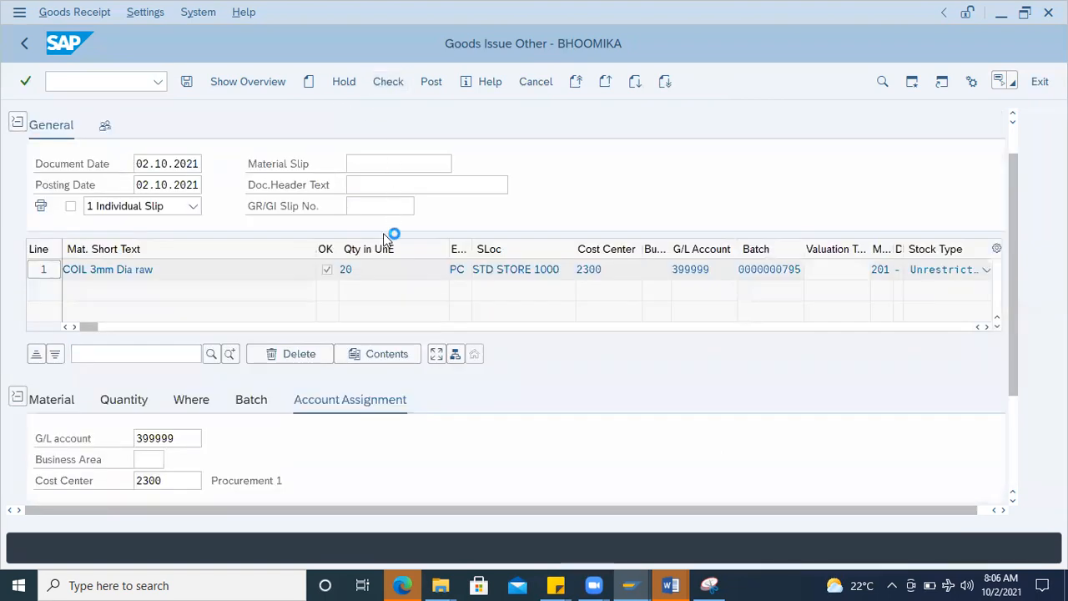
pyautogui.click(431, 82)
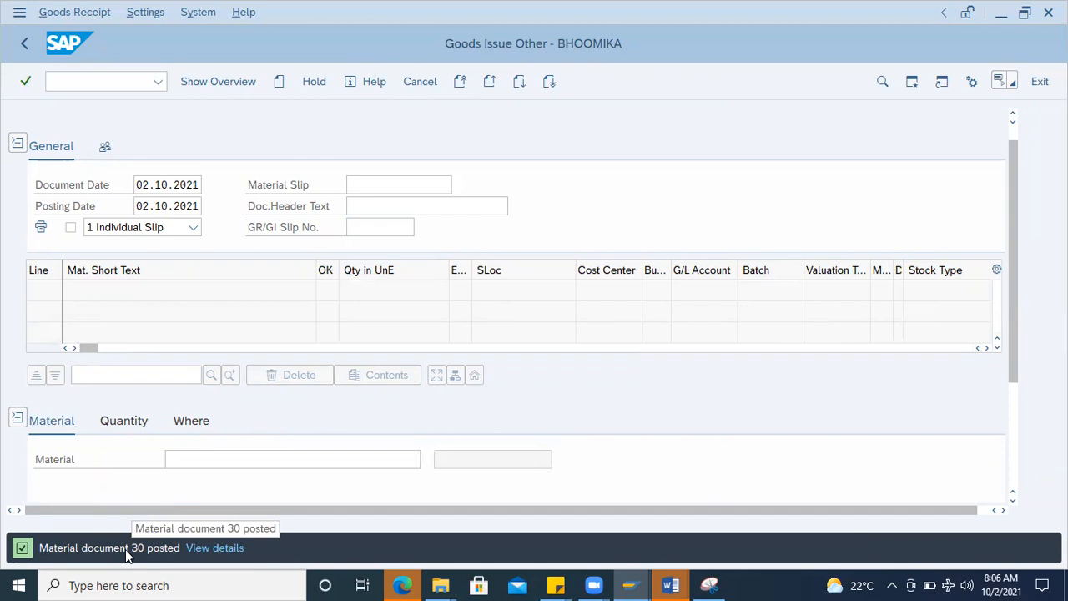
# Step: Close the spare SAP Easy Access window and return to the goods issue window
pyautogui.click(626, 583)
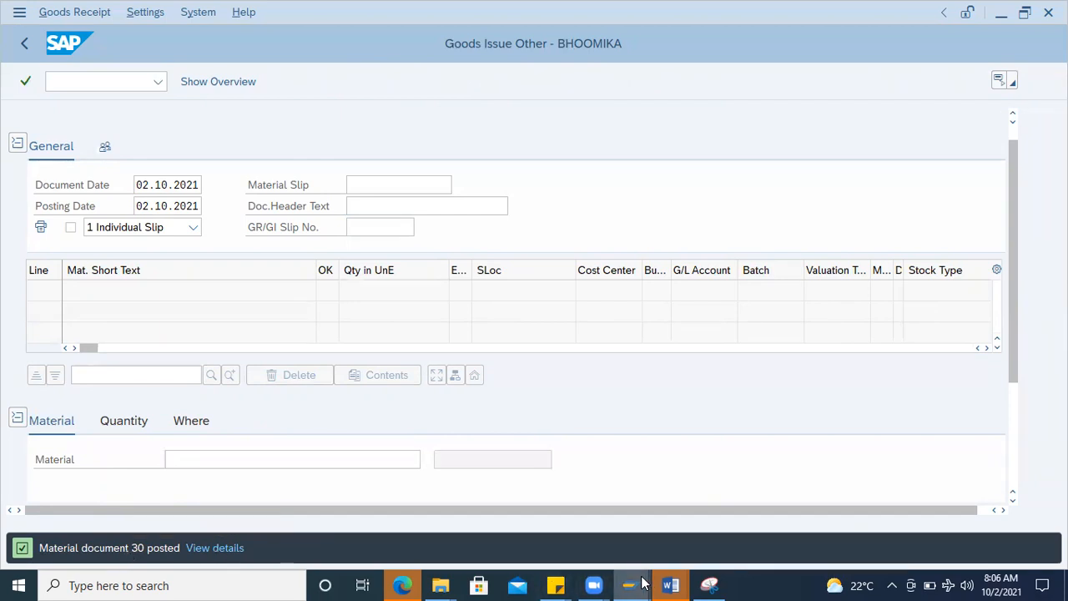
pyautogui.click(577, 534)
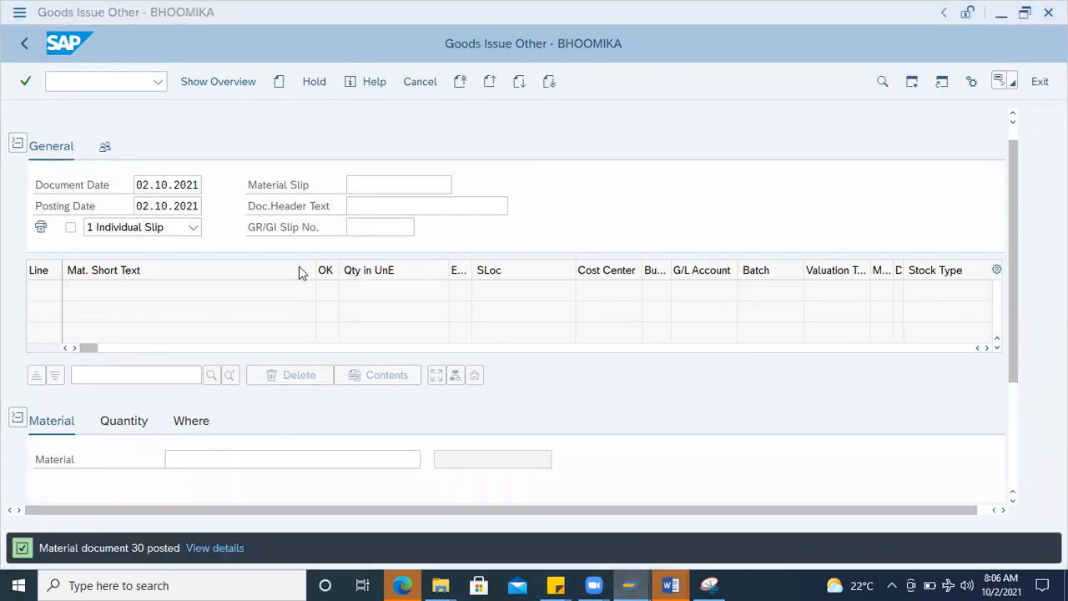
pyautogui.click(1048, 12)
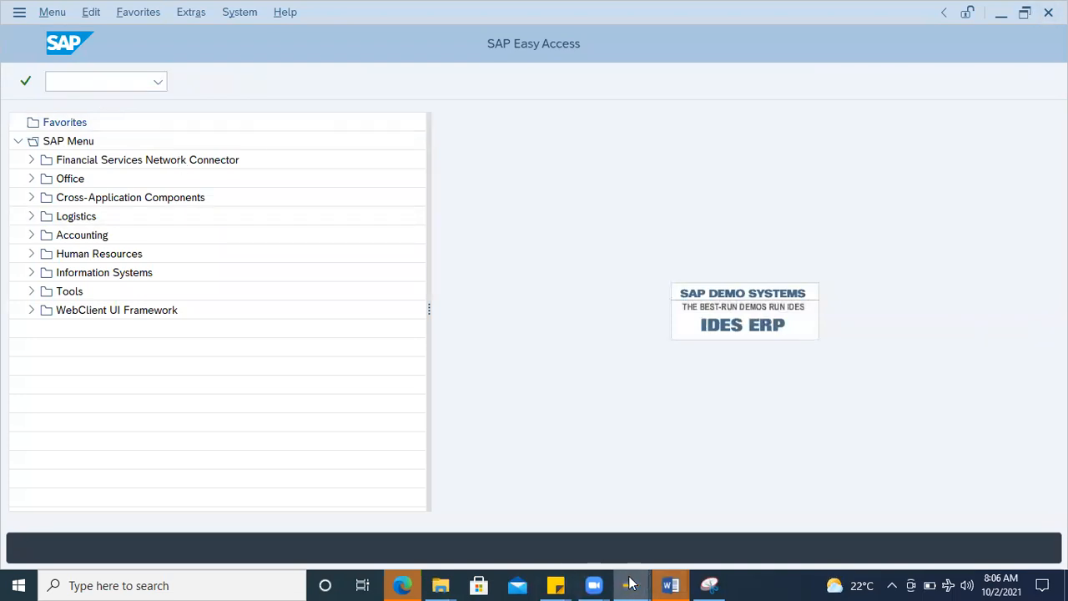
pyautogui.click(630, 584)
pyautogui.click(966, 510)
# Step: Run transaction MMBE for the coil material to examine its remaining stock per batch
pyautogui.click(129, 80)
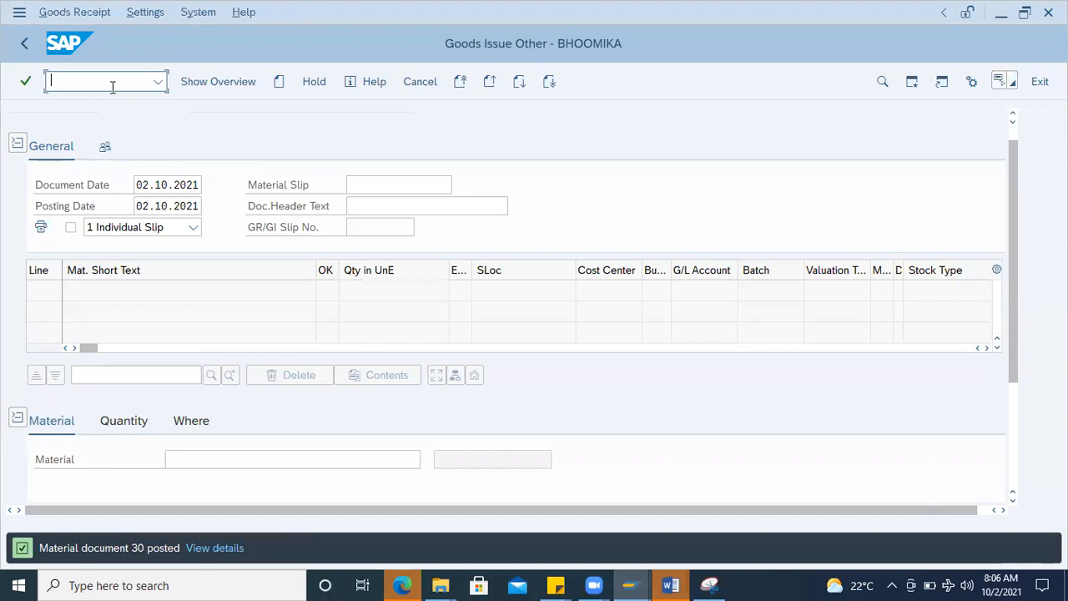
pyautogui.write('/nmmbe')
pyautogui.press('Return')
pyautogui.click(216, 81)
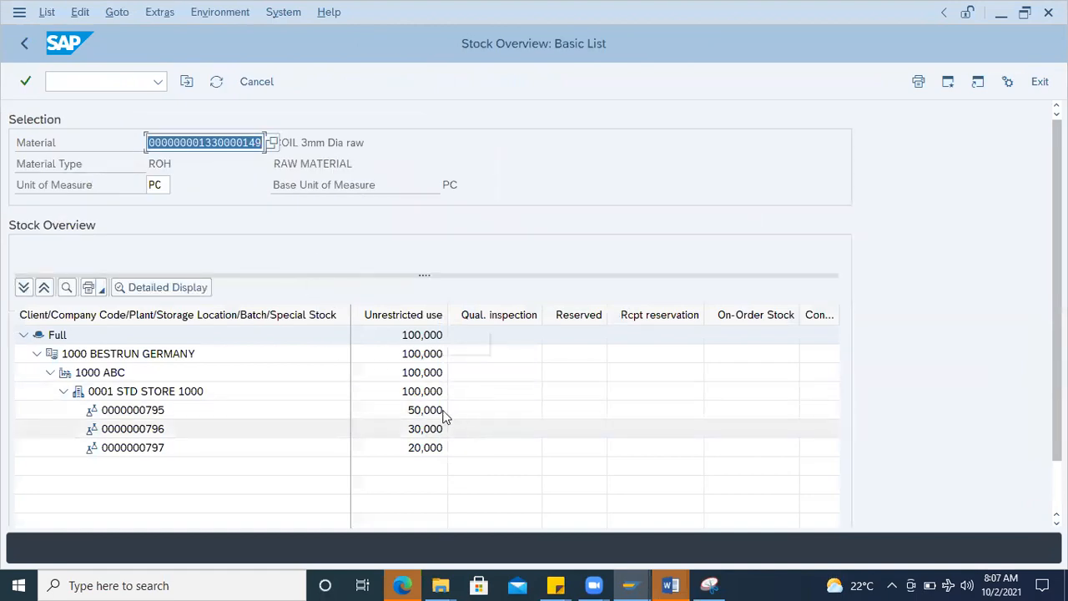
pyautogui.click(423, 394)
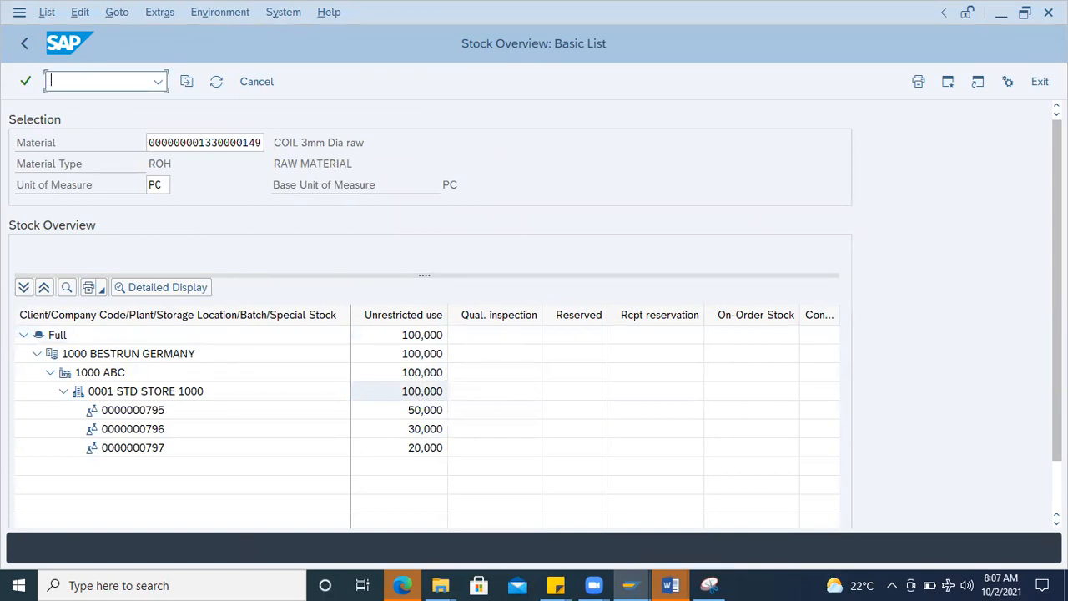
# Step: Check the material number in the Word document and refresh the SAP stock overview
pyautogui.moveTo(671, 584)
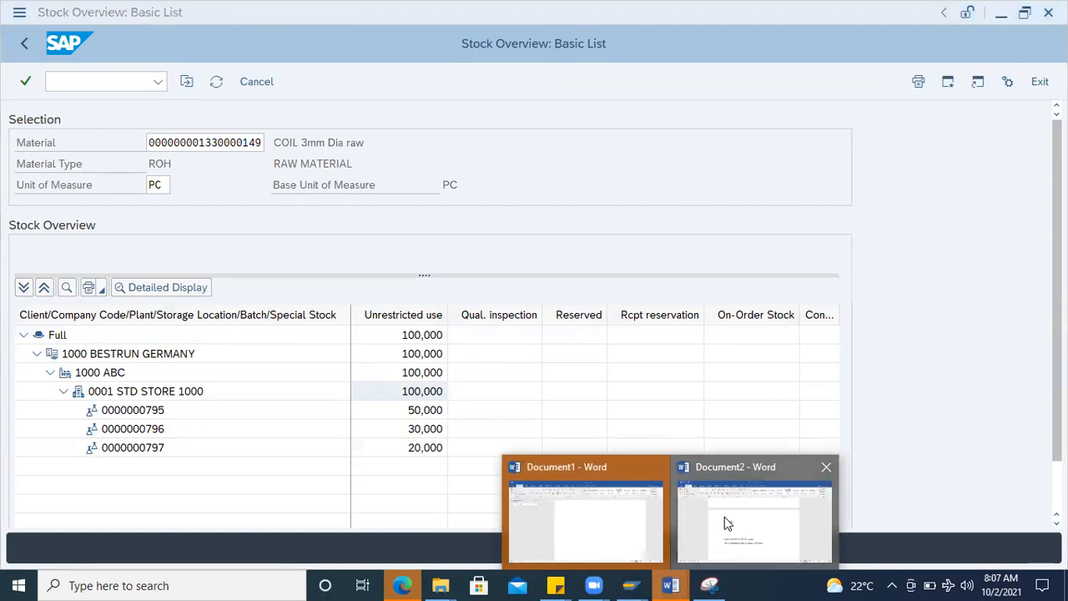
pyautogui.click(723, 539)
pyautogui.click(649, 361)
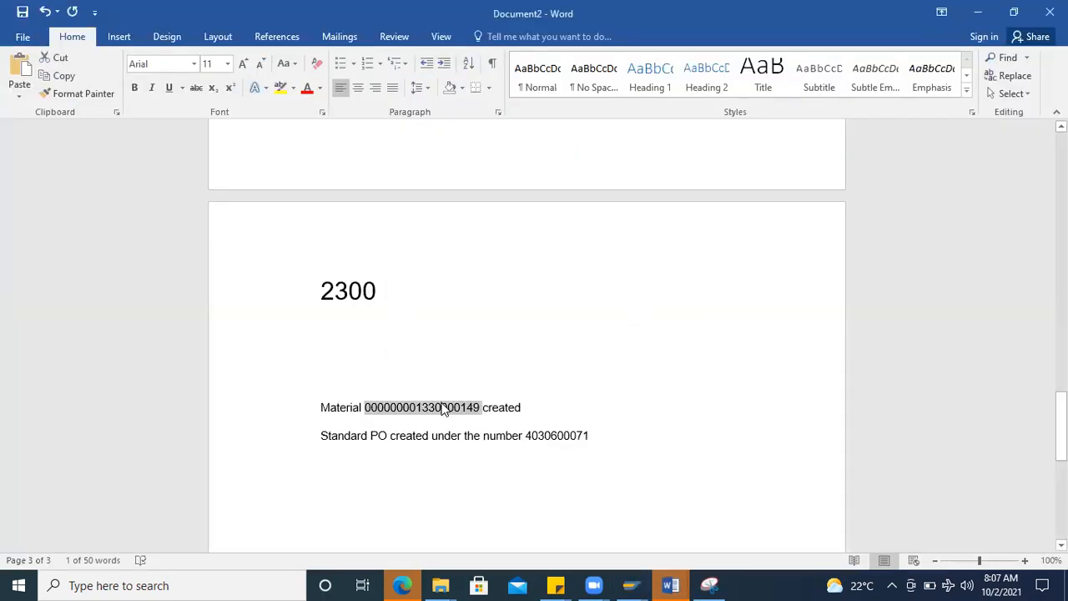
pyautogui.hotkey('alt', 'Tab')
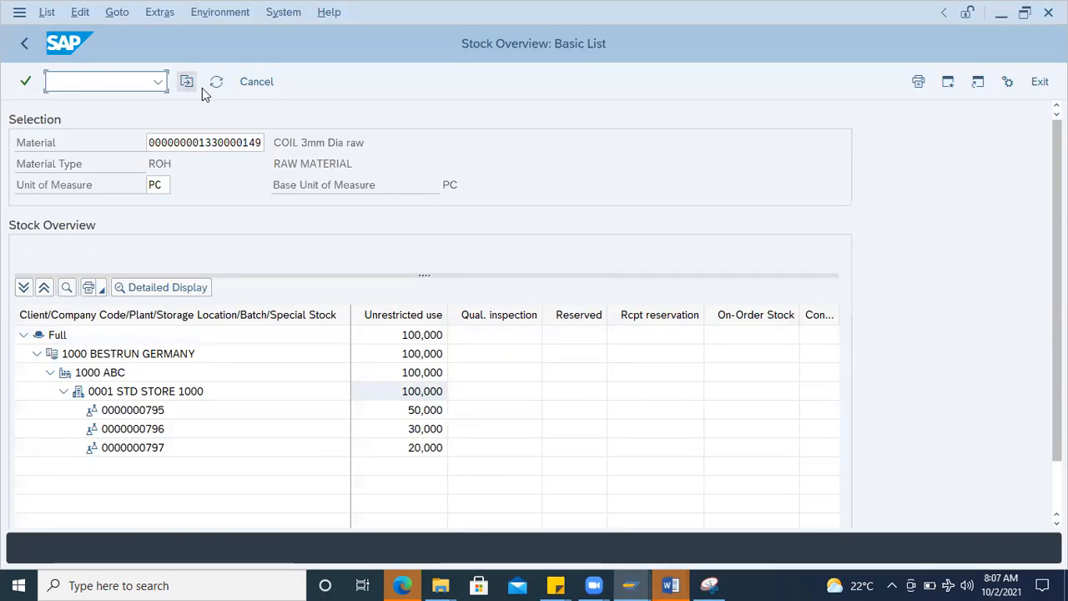
pyautogui.click(215, 85)
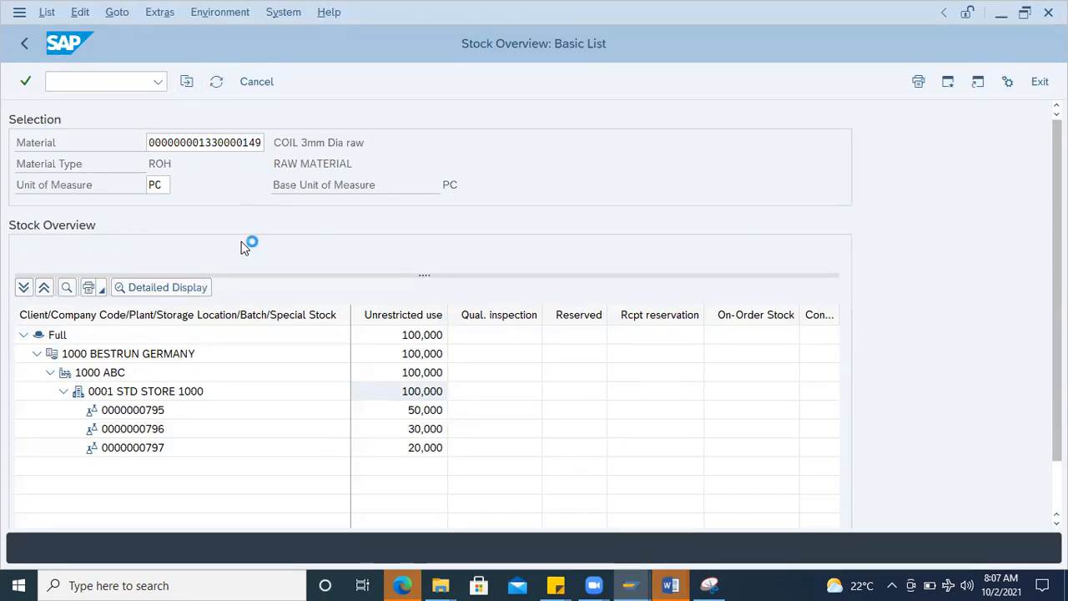
# Step: Run the Material Document List report for the coil material with movement type 201
pyautogui.click(86, 81)
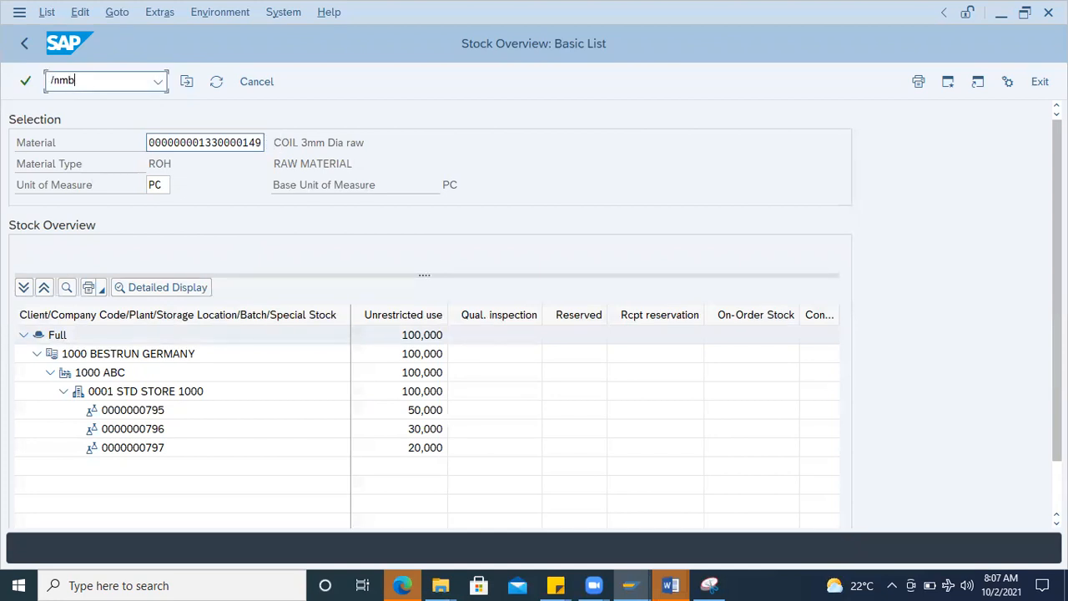
pyautogui.press('Return')
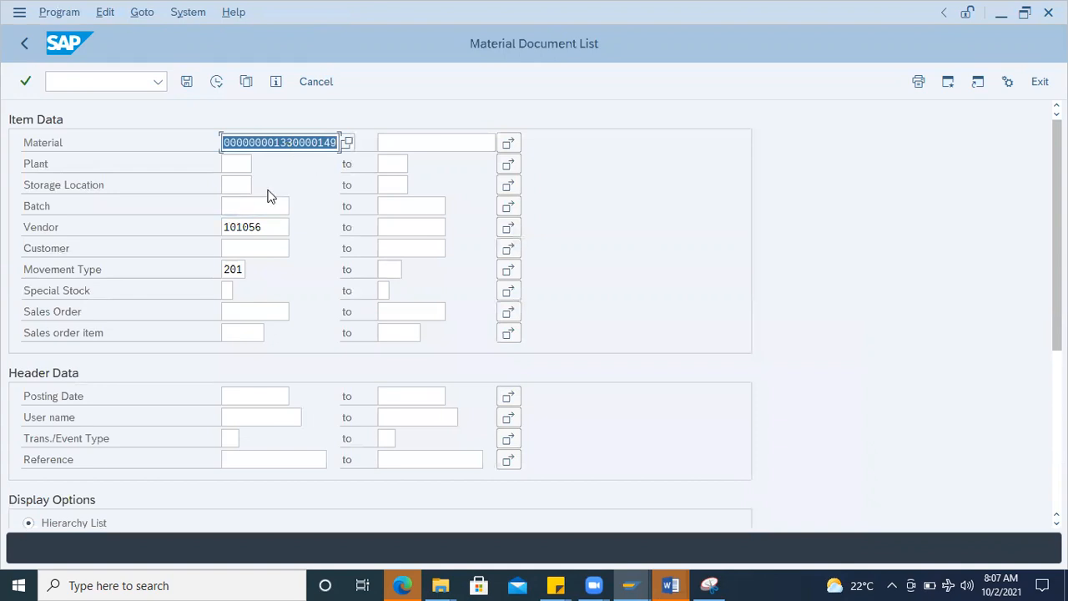
pyautogui.click(217, 84)
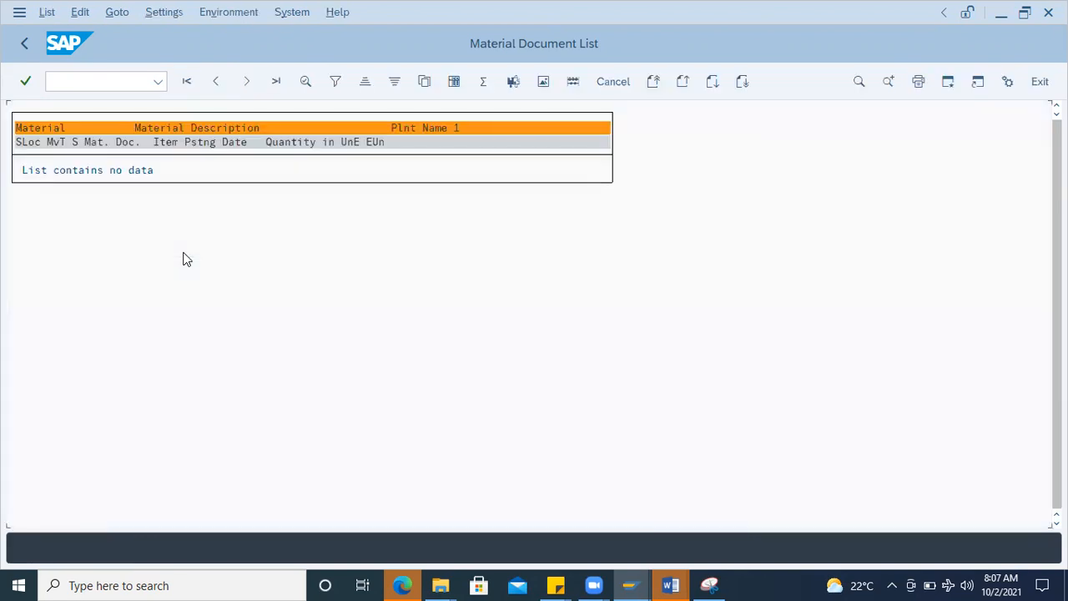
# Step: Start transaction MIGO for another goods issue and check the material number in the Word document
pyautogui.click(71, 80)
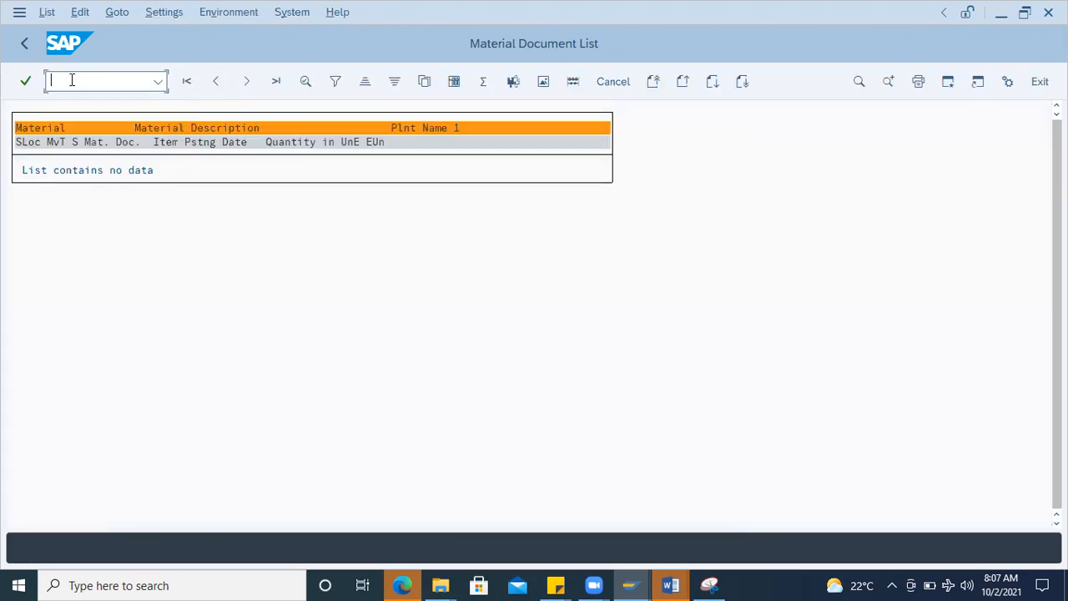
pyautogui.write('/nmigo')
pyautogui.press('Return')
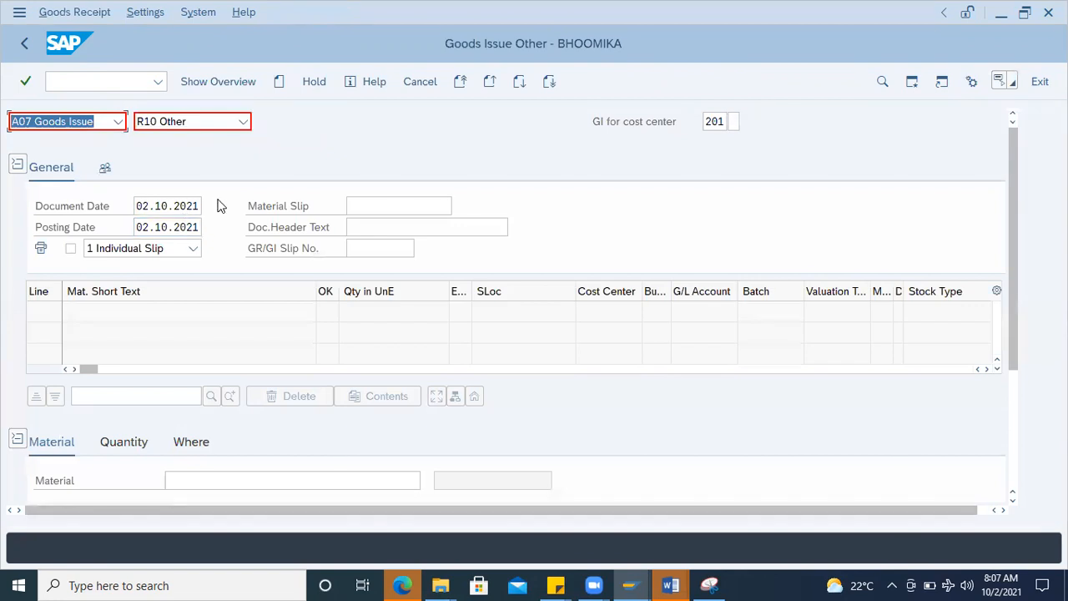
pyautogui.moveTo(1011, 358)
pyautogui.mouseDown()
pyautogui.moveTo(1016, 480)
pyautogui.moveTo(1016, 357)
pyautogui.mouseUp()
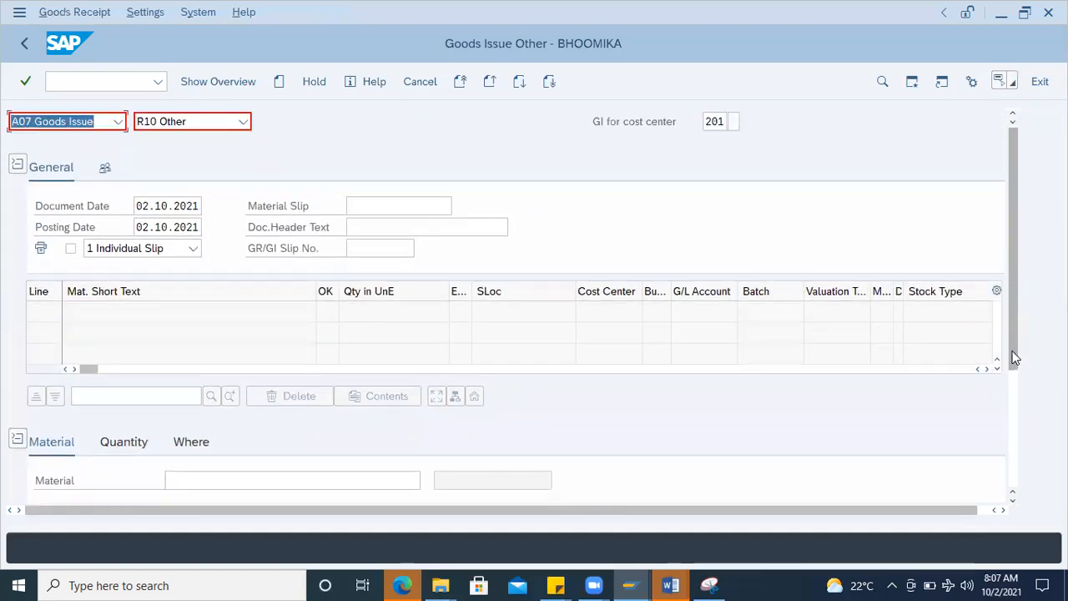
pyautogui.hotkey('alt', 'Tab')
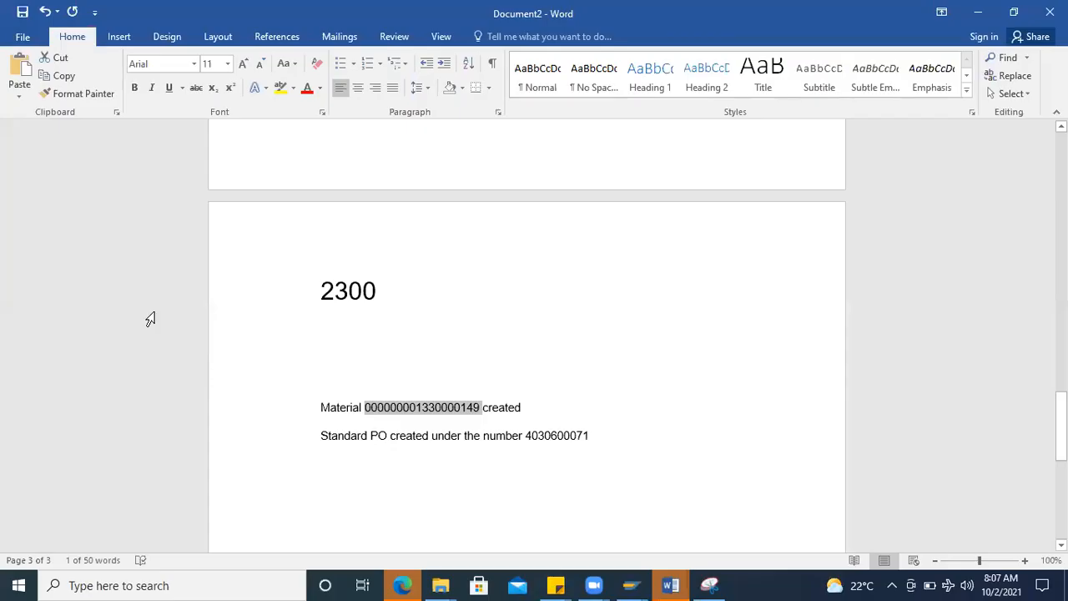
pyautogui.hotkey('alt', 'Tab')
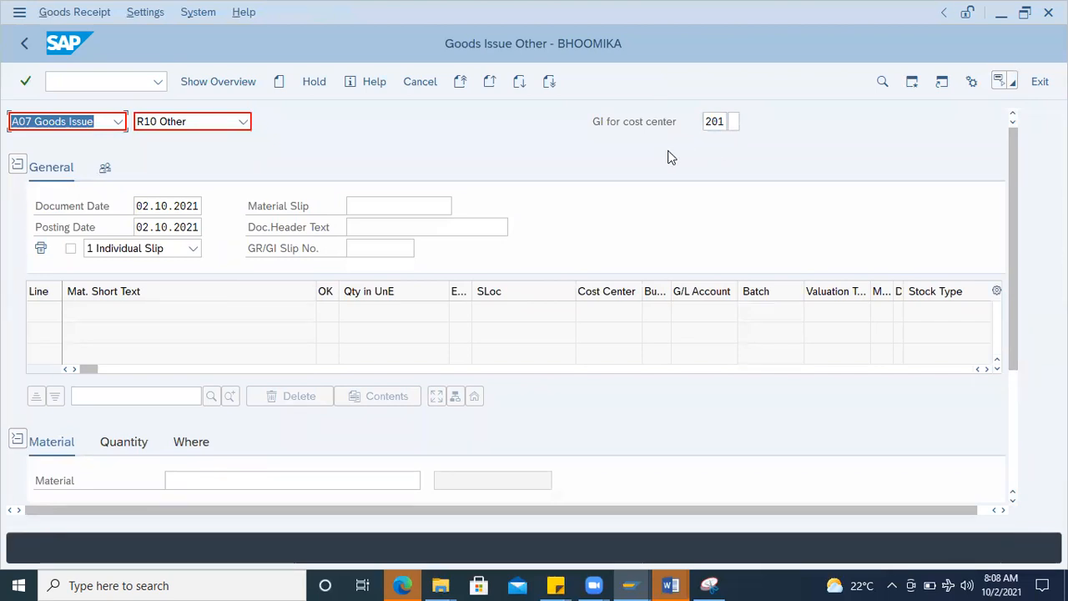
# Step: Enter the coil material from the earlier entries as the material of the new goods issue item
pyautogui.click(122, 446)
pyautogui.scroll(-2, 927, 288)
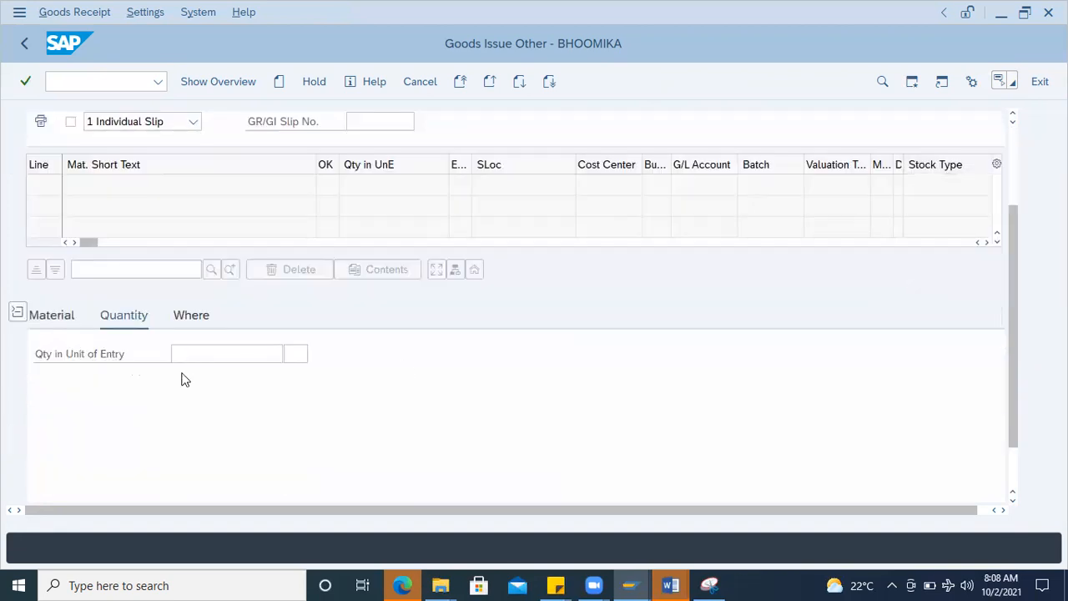
pyautogui.click(52, 318)
pyautogui.click(236, 354)
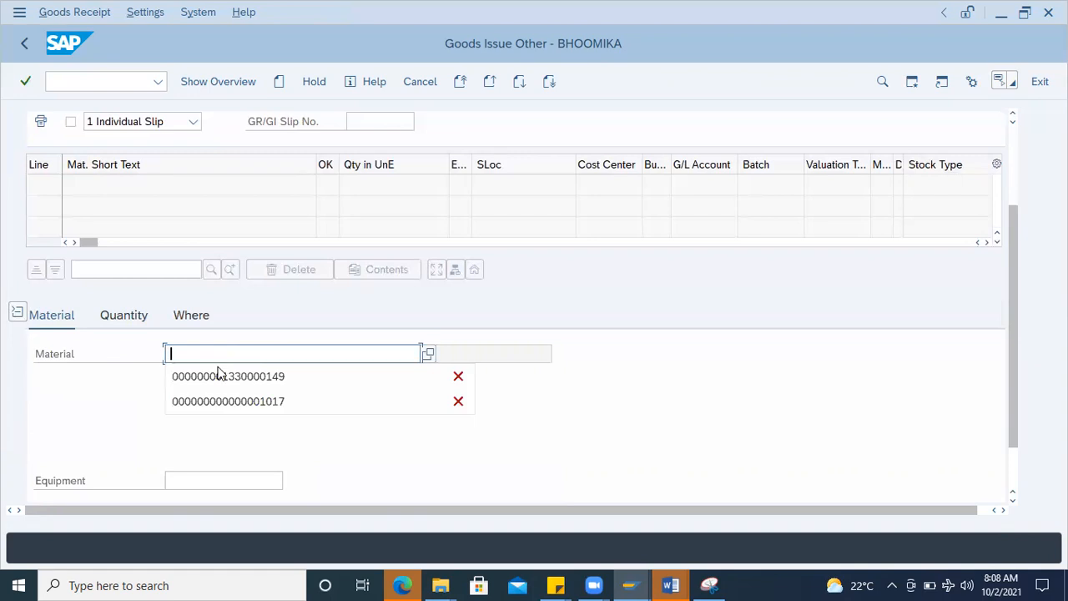
pyautogui.click(217, 377)
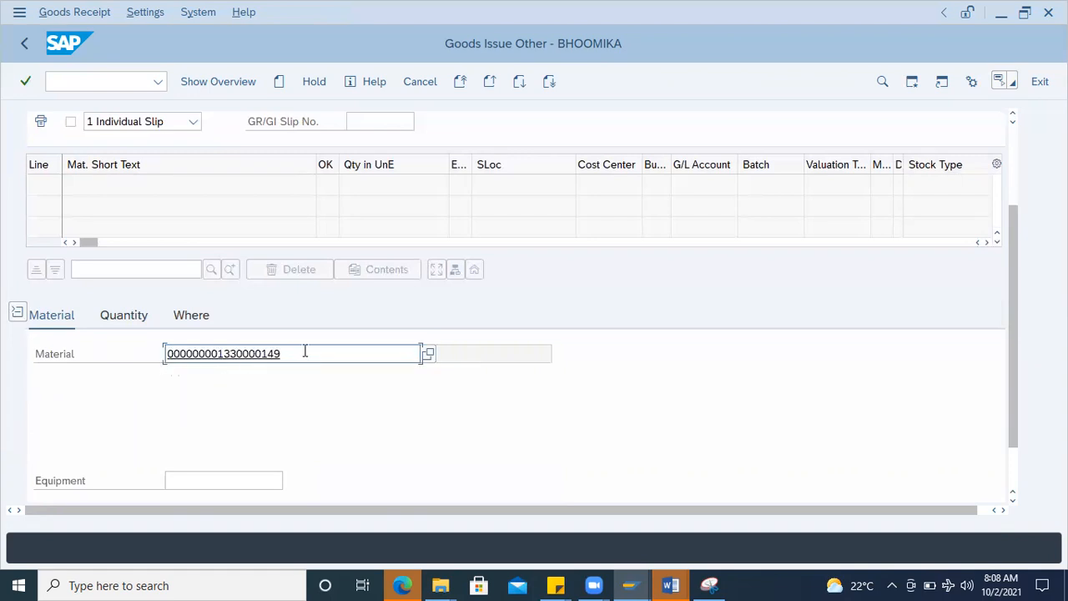
pyautogui.press('Return')
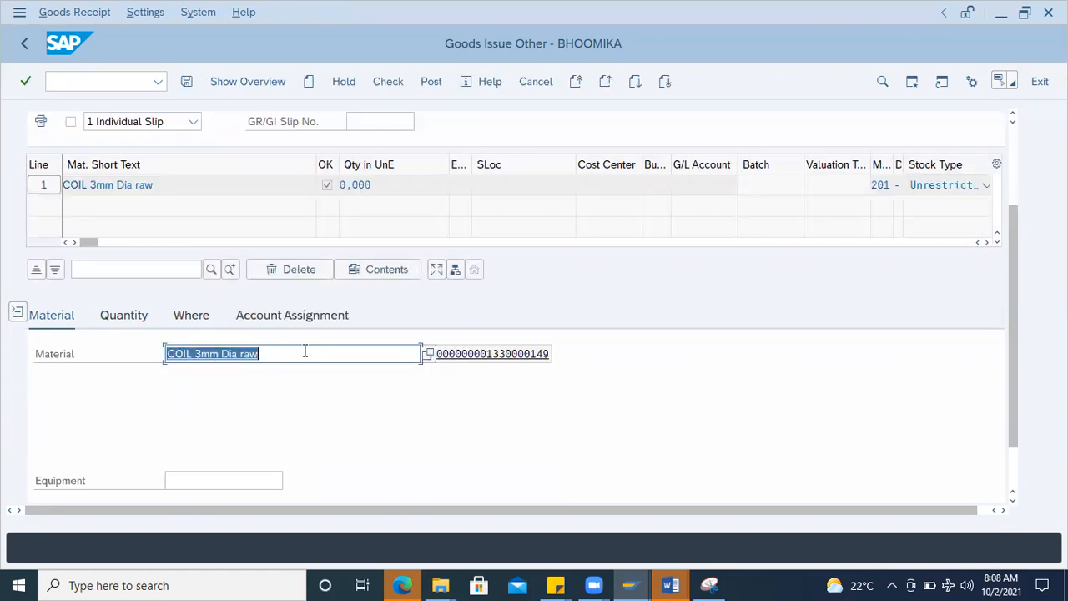
# Step: Set the new goods issue item's quantity to 20 and its plant to 1000
pyautogui.click(136, 318)
pyautogui.write('20')
pyautogui.press('Return')
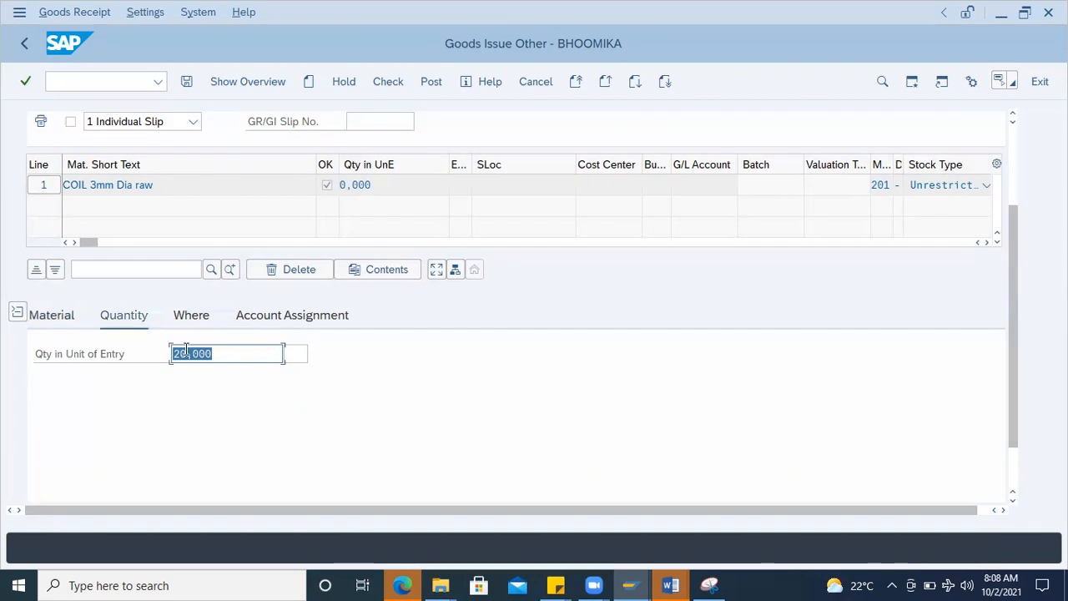
pyautogui.click(190, 320)
pyautogui.click(203, 395)
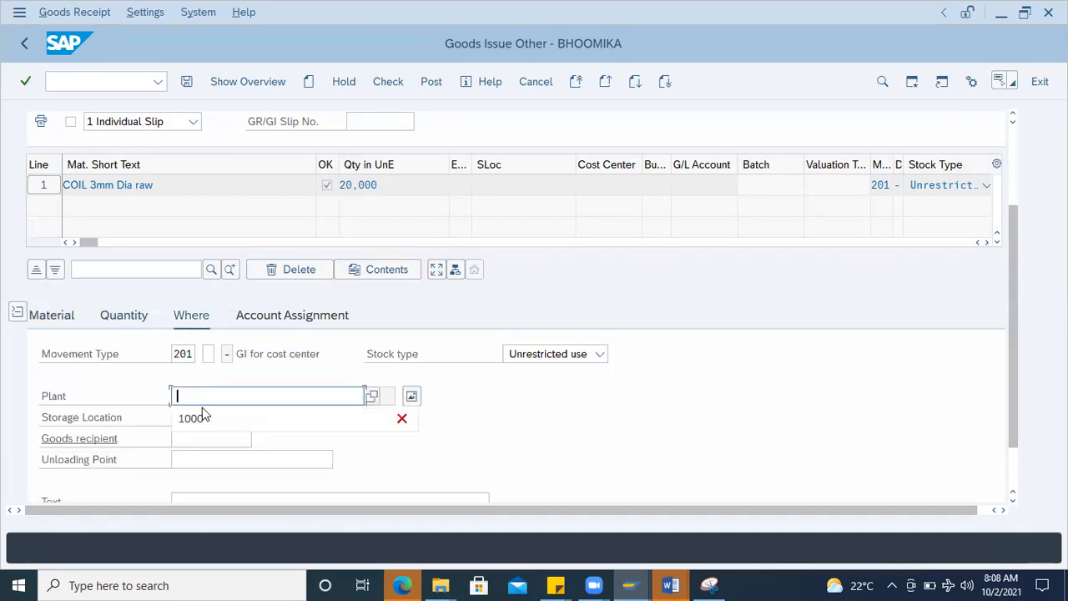
pyautogui.click(203, 417)
pyautogui.click(202, 417)
pyautogui.click(203, 440)
# Step: Assign the new goods issue item to the suggested G/L account and cost center 2300
pyautogui.click(271, 316)
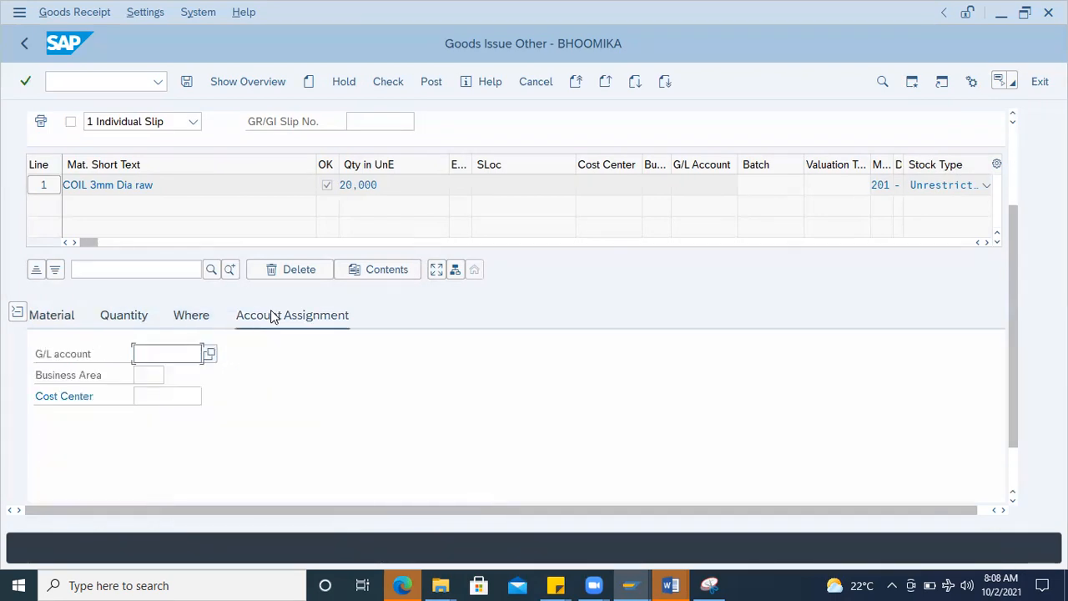
pyautogui.click(157, 354)
pyautogui.click(163, 375)
pyautogui.click(164, 395)
pyautogui.click(163, 420)
pyautogui.press('Return')
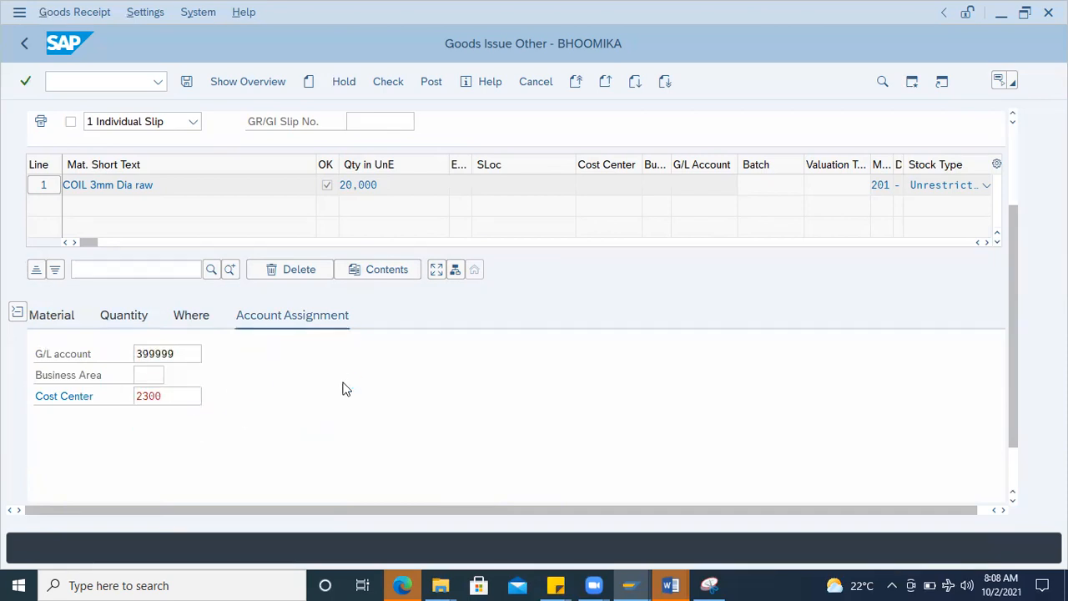
pyautogui.click(249, 401)
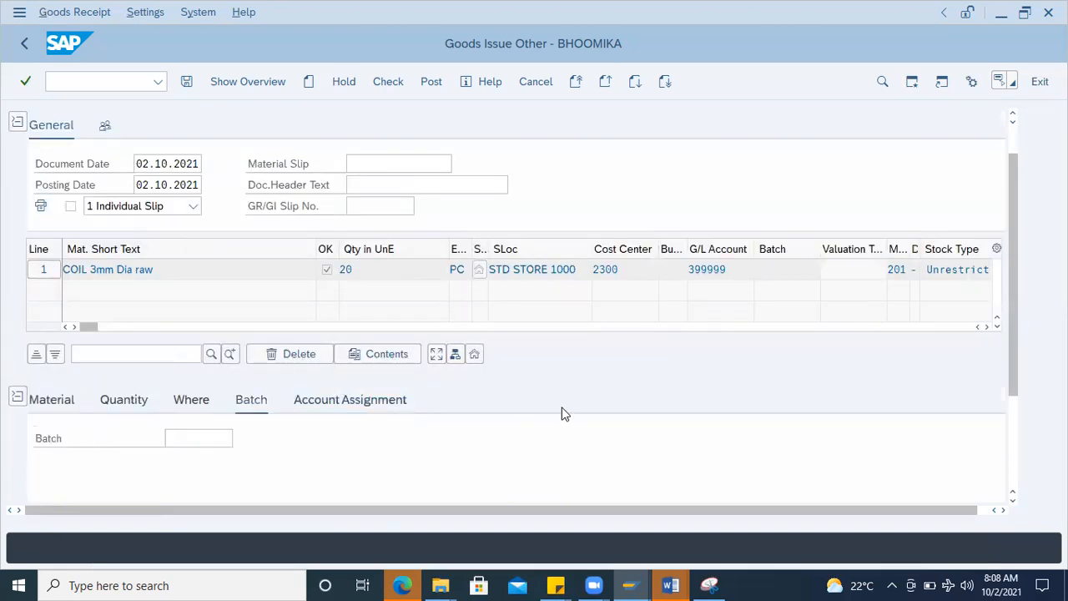
pyautogui.click(232, 441)
pyautogui.click(208, 459)
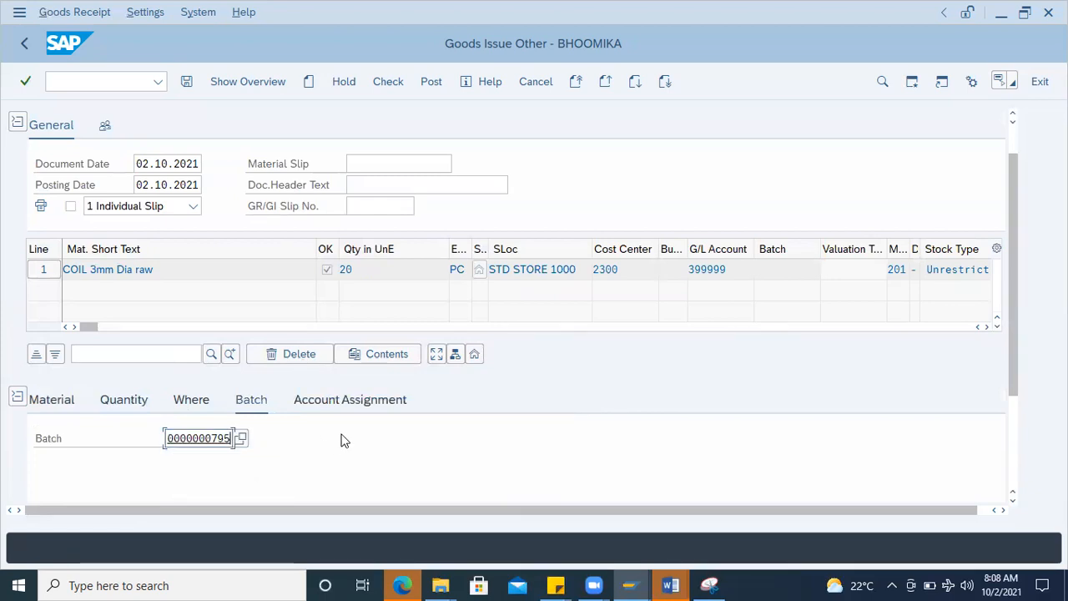
pyautogui.press('Return')
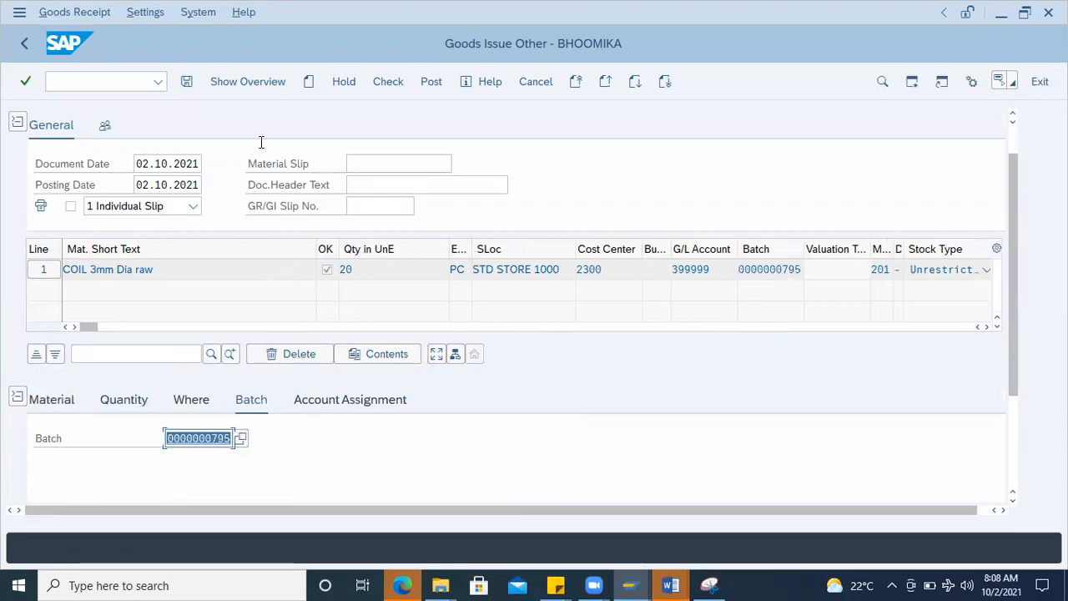
# Step: Check the goods issue document for the coil item and post it
pyautogui.scroll(-3, 301, 442)
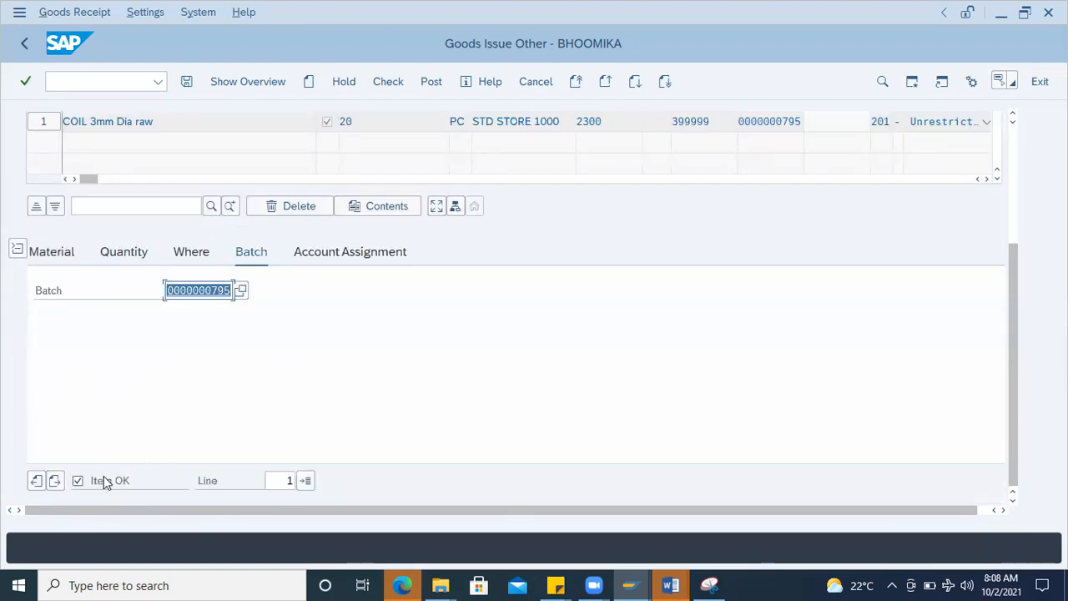
pyautogui.click(385, 82)
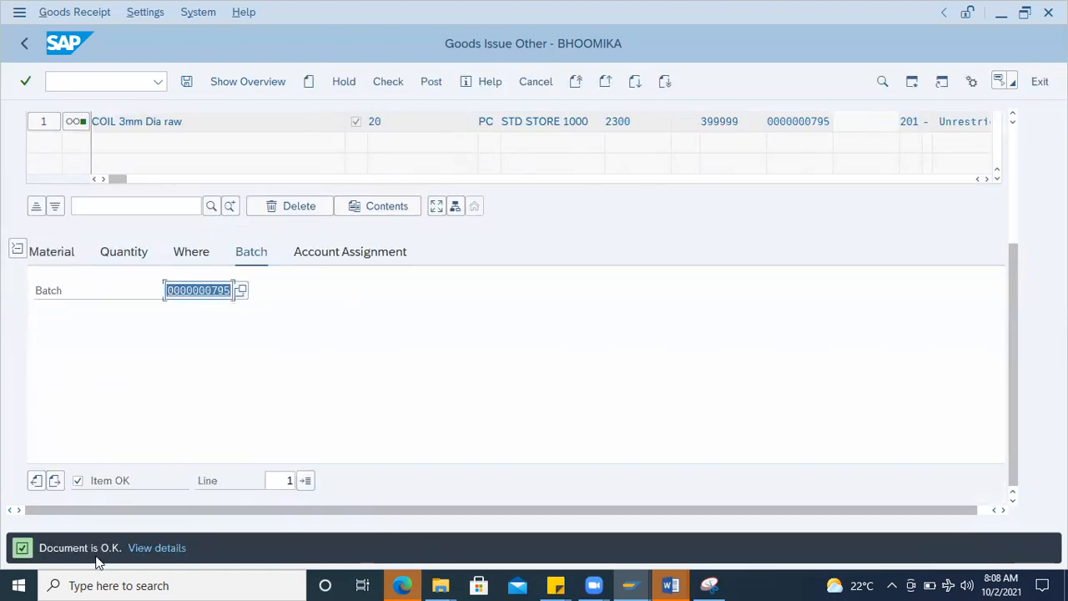
pyautogui.click(432, 83)
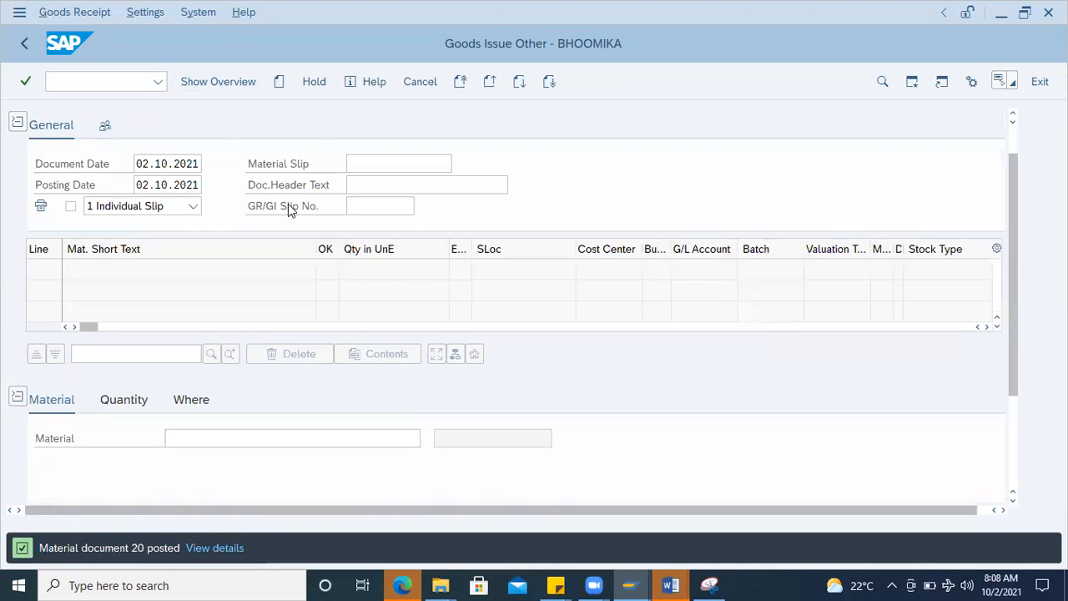
# Step: Switch to displaying material documents and open document 20 of 2021
pyautogui.click(118, 125)
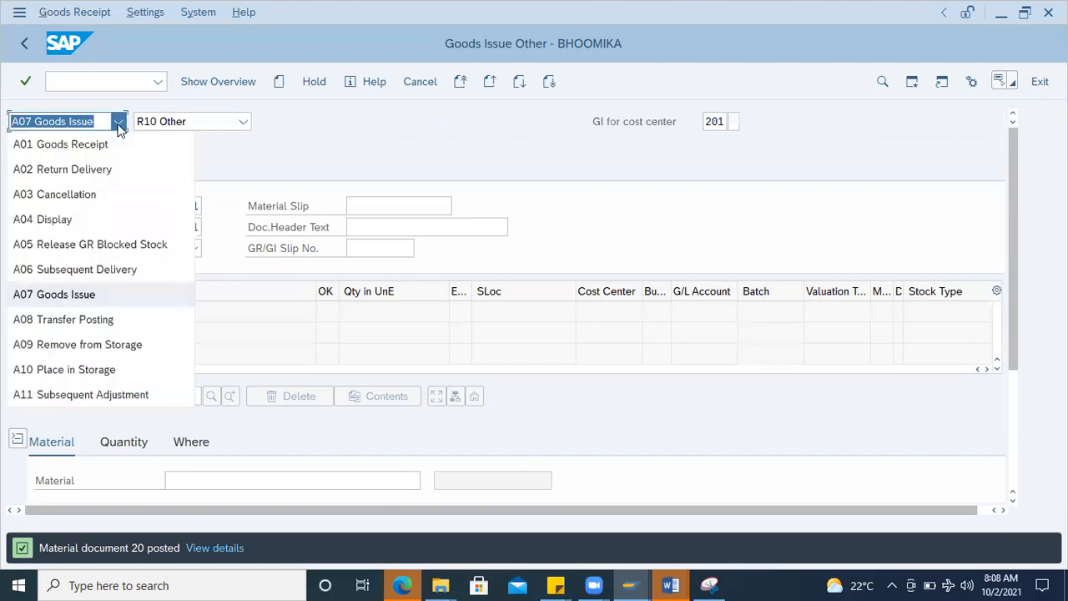
pyautogui.click(65, 223)
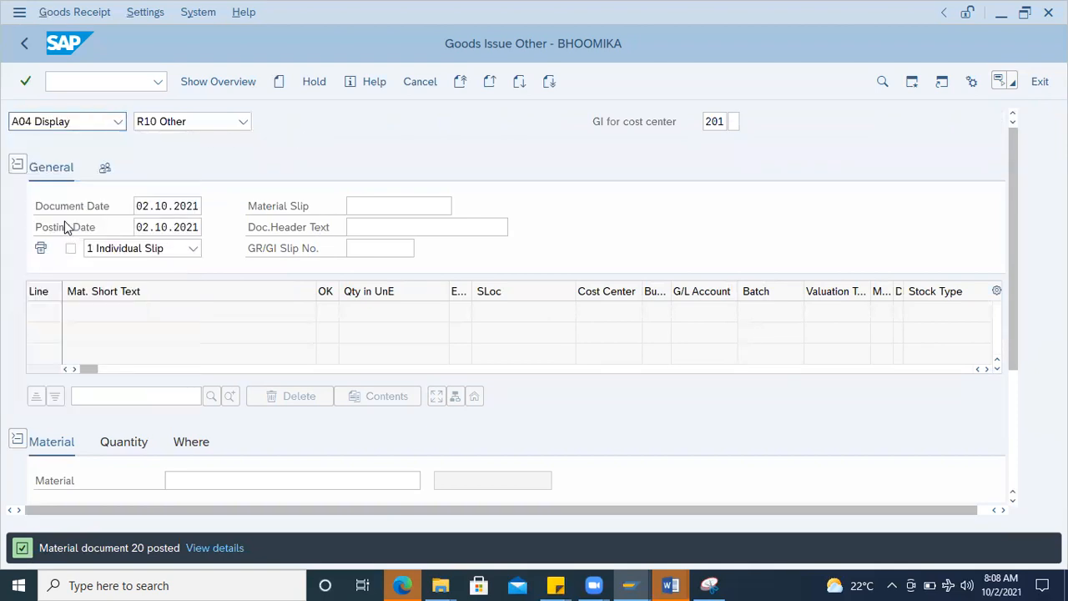
pyautogui.click(281, 123)
pyautogui.press('Return')
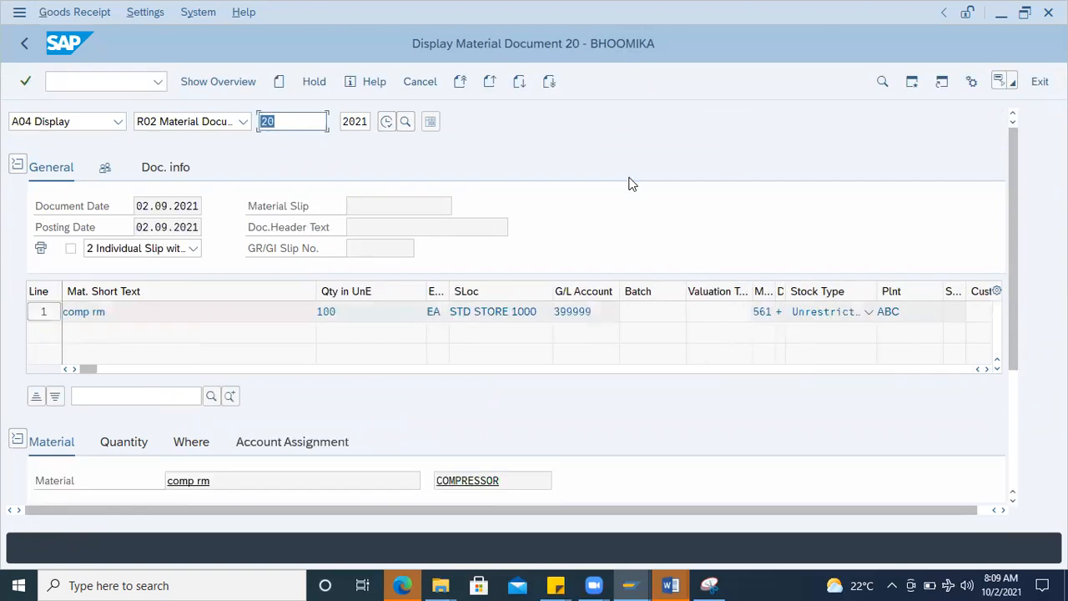
# Step: Examine the displayed document's header and its item's material, quantity, movement type, storage location and account assignment details
pyautogui.click(118, 310)
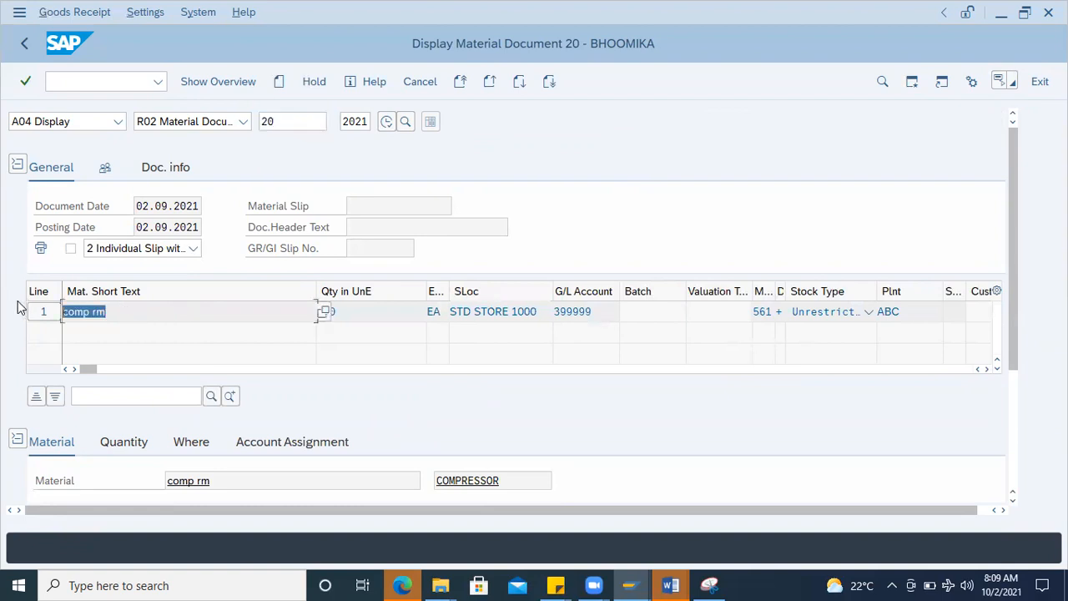
pyautogui.click(108, 443)
pyautogui.scroll(-3, 703, 375)
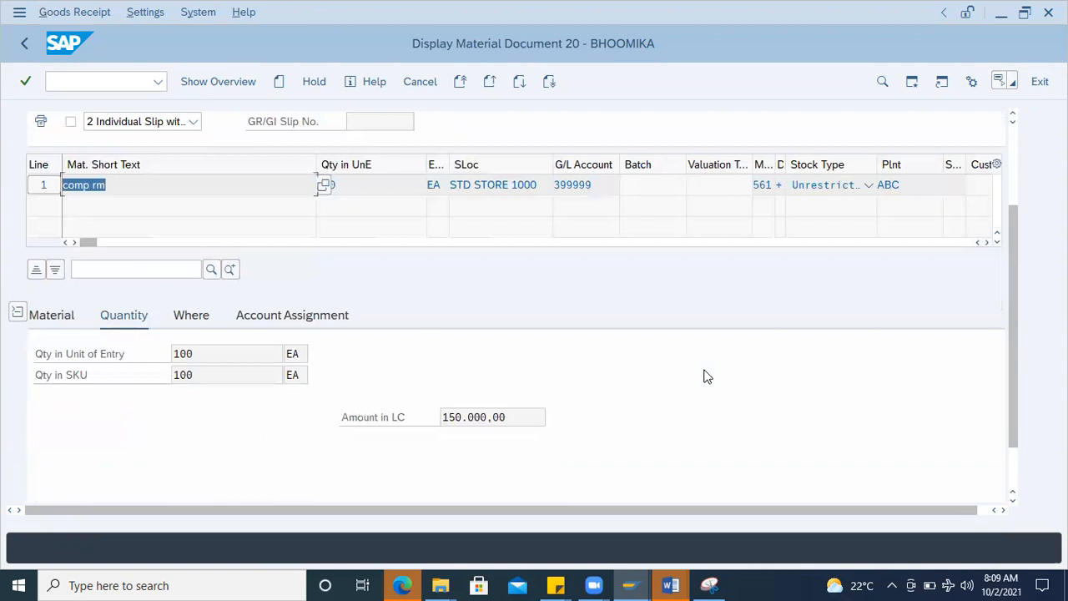
pyautogui.scroll(3, 164, 350)
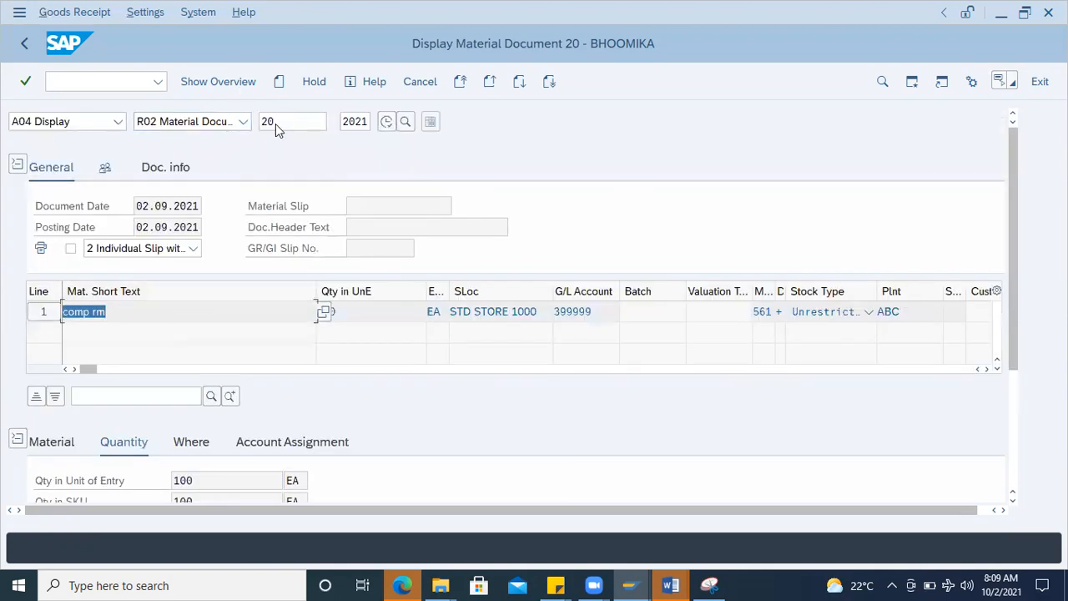
pyautogui.doubleClick(275, 124)
pyautogui.scroll(-3, 214, 361)
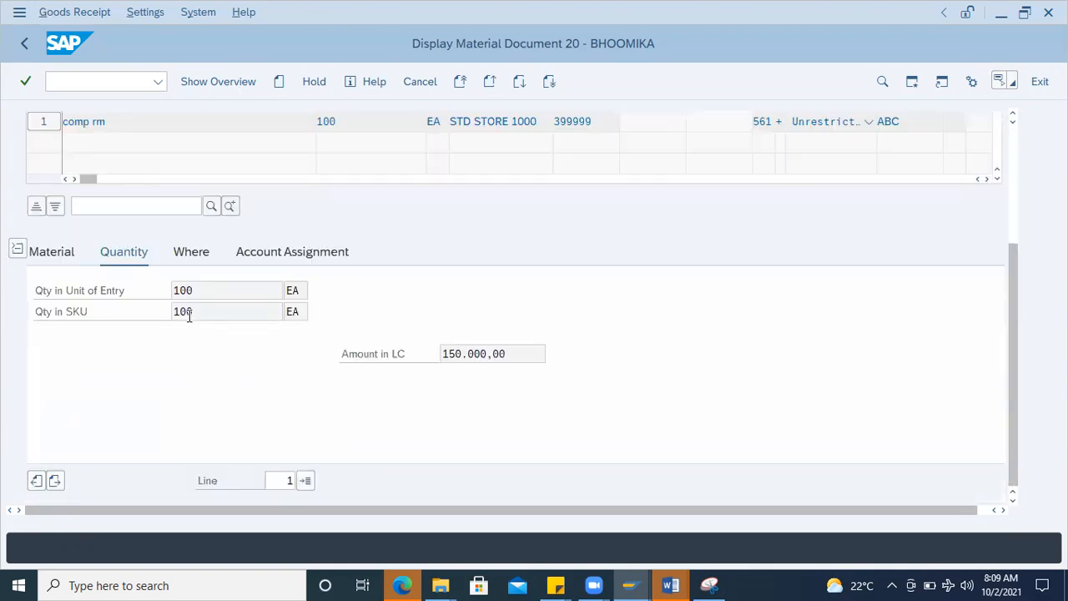
pyautogui.scroll(3, 183, 307)
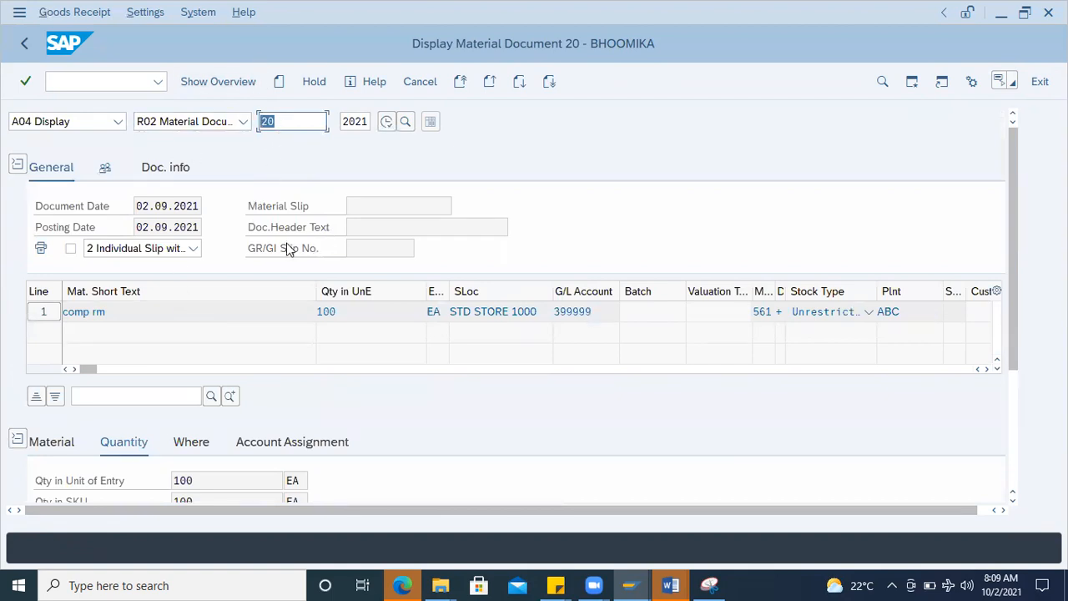
pyautogui.scroll(-1, 284, 292)
pyautogui.click(190, 379)
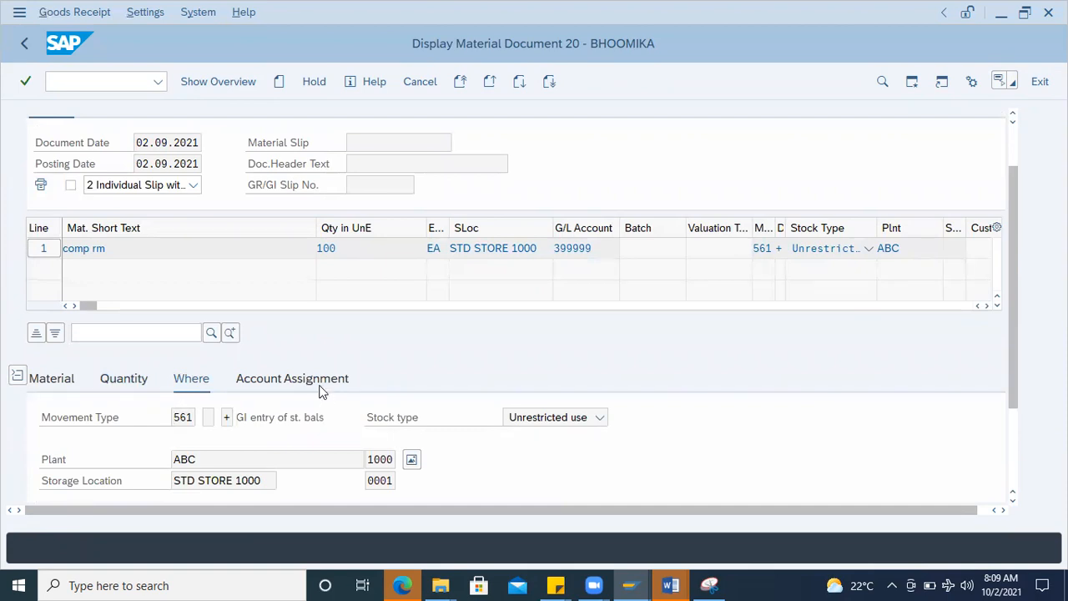
pyautogui.click(320, 385)
pyautogui.click(197, 388)
pyautogui.click(125, 384)
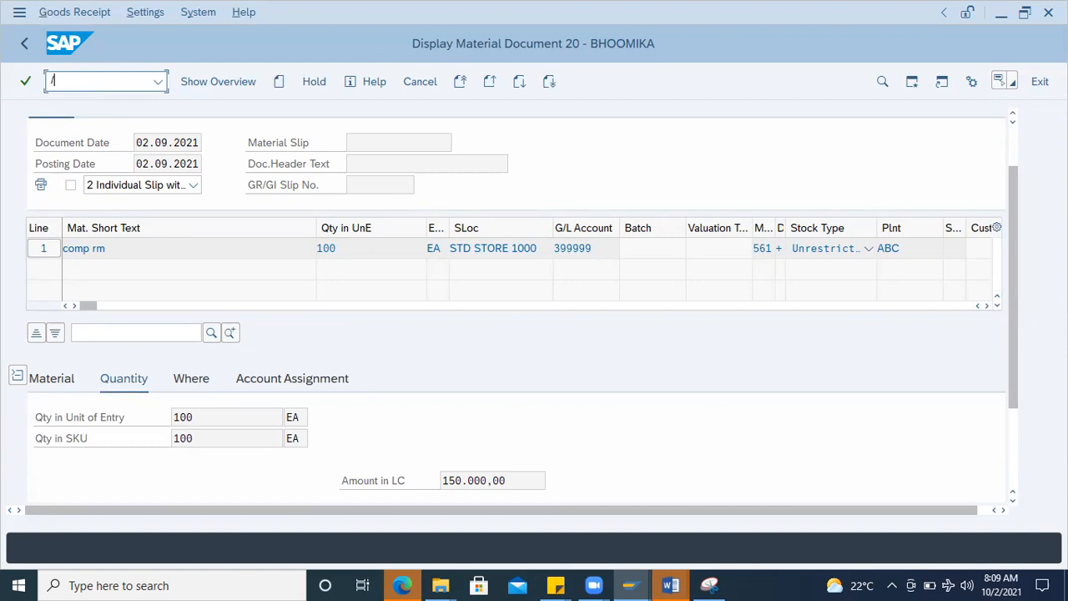
# Step: Open the SAP Reference IMG from the customizing transaction and expand Inventory Management and Physical Inventory under Materials Management
pyautogui.press('Return')
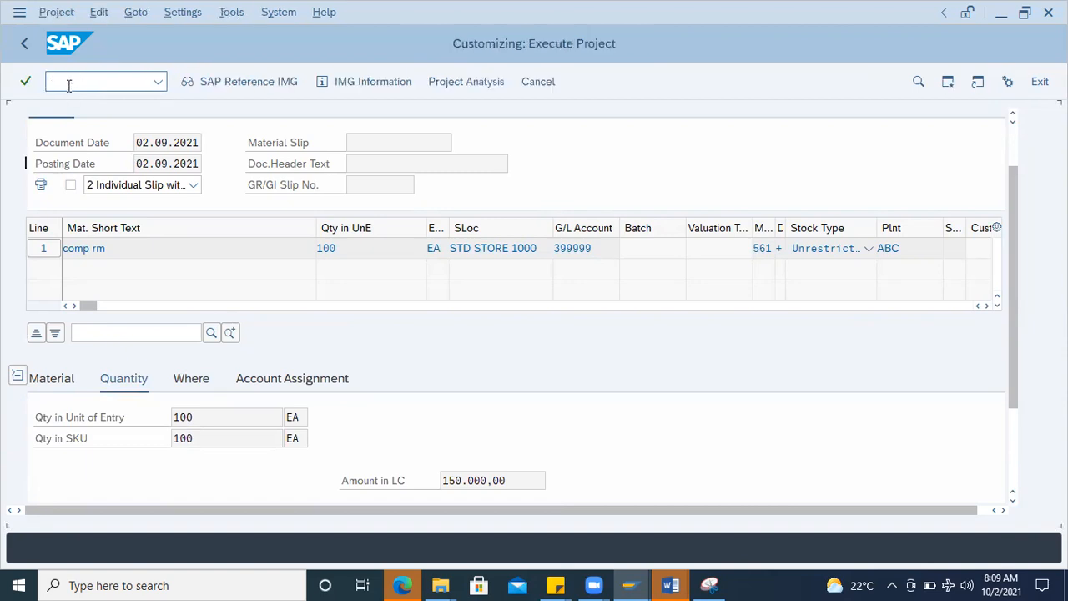
pyautogui.press('F5')
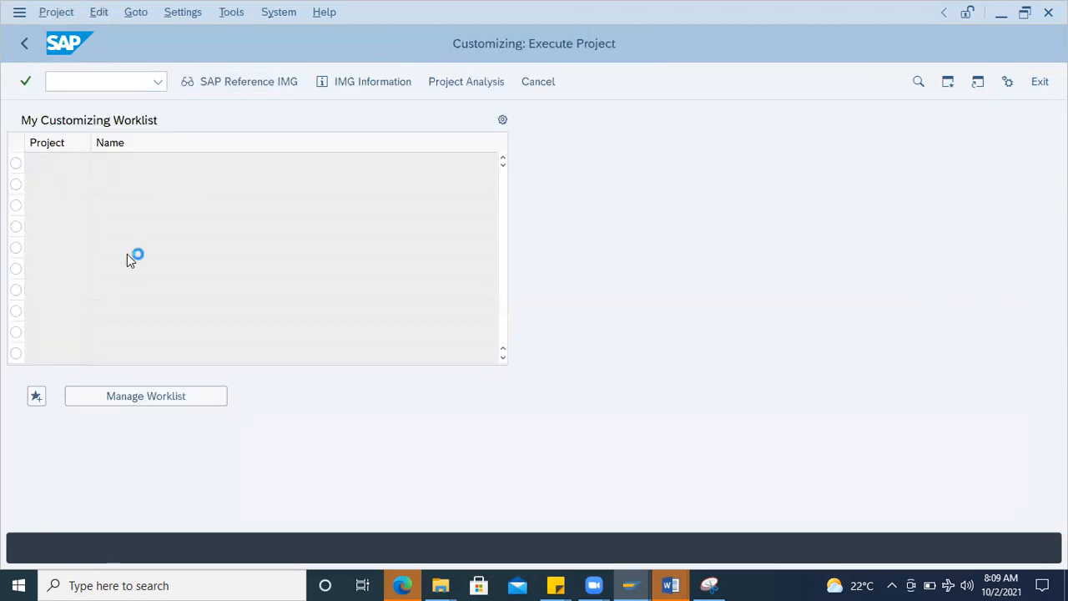
pyautogui.scroll(-6, 369, 316)
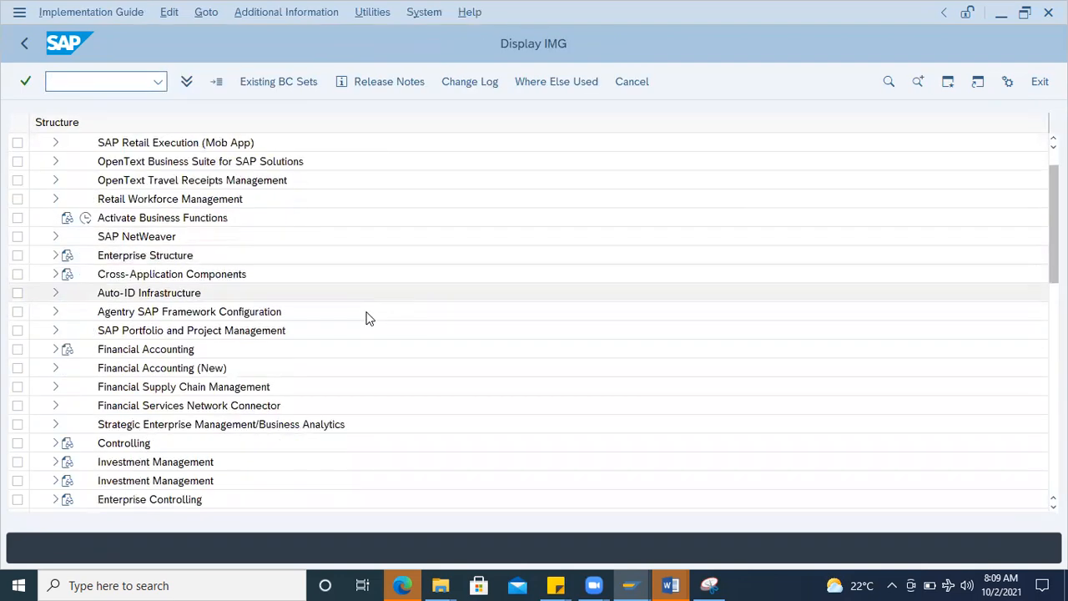
pyautogui.scroll(-1, 368, 315)
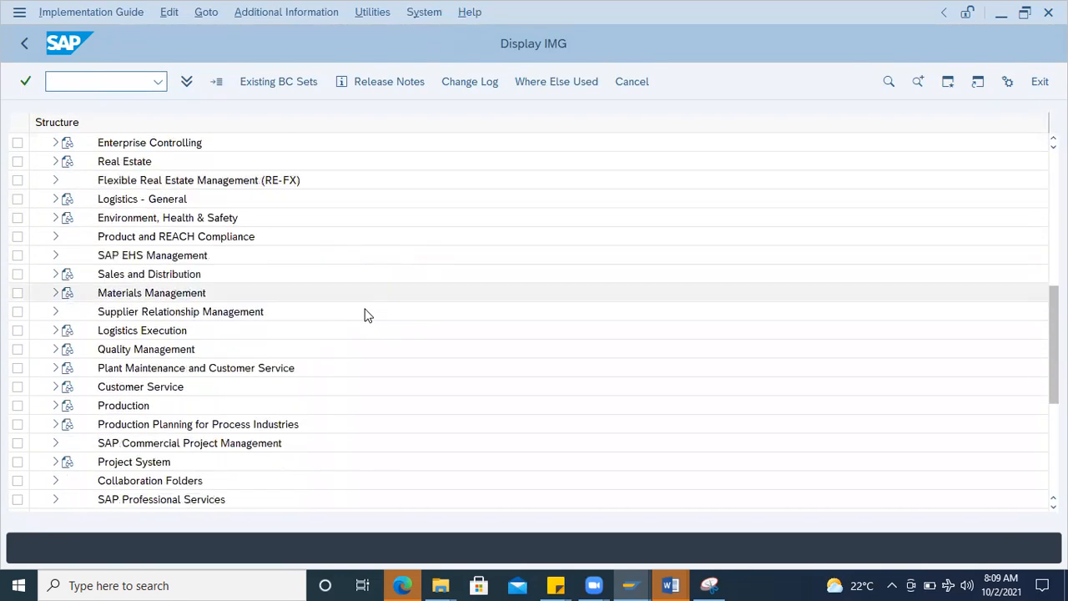
pyautogui.scroll(-1, 125, 309)
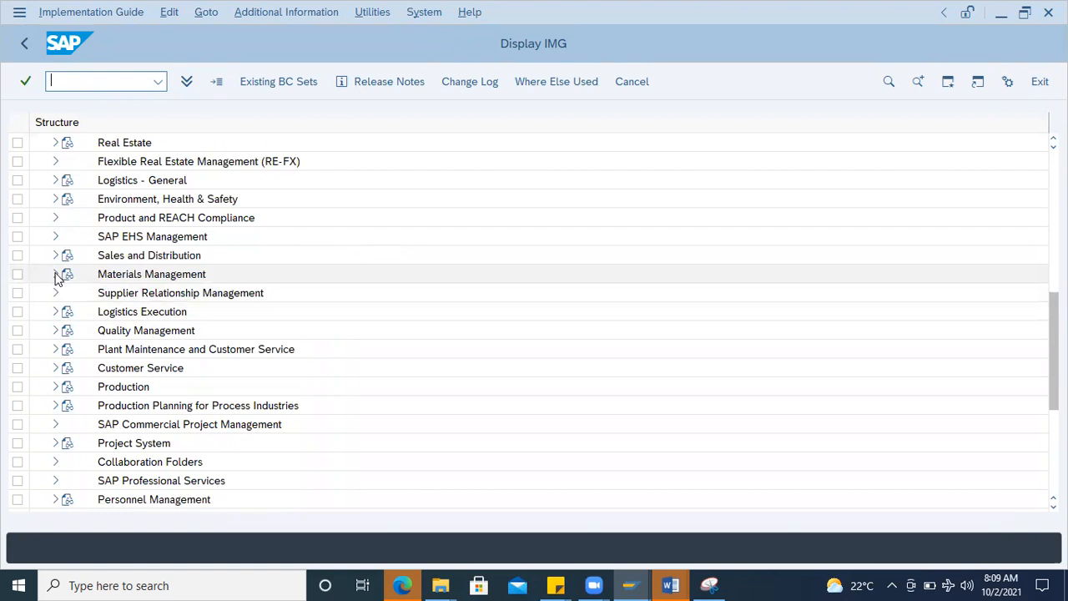
pyautogui.click(55, 274)
pyautogui.scroll(-2, 209, 333)
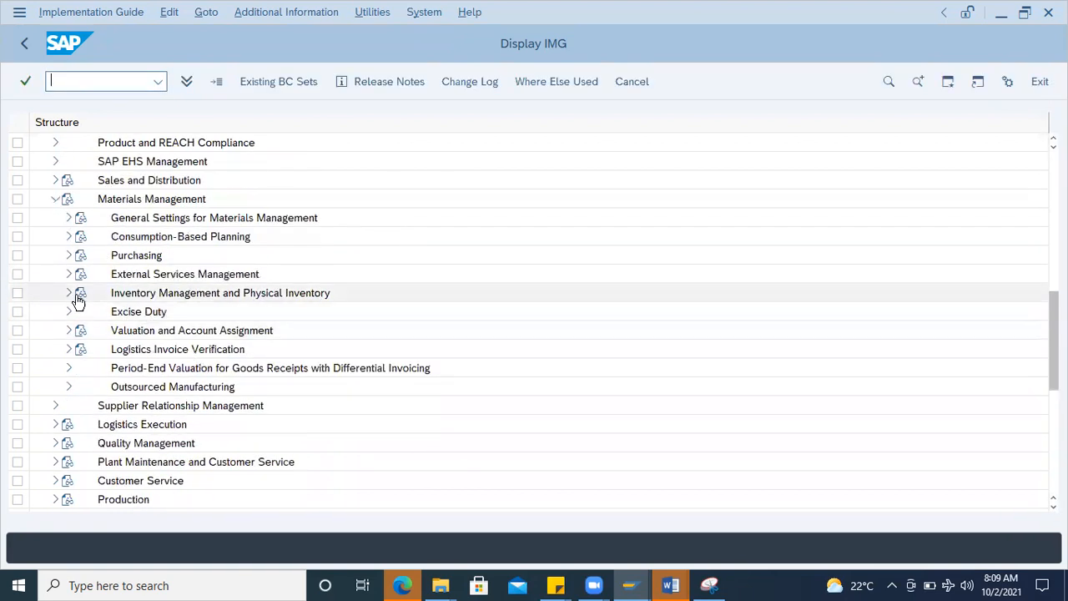
pyautogui.click(68, 295)
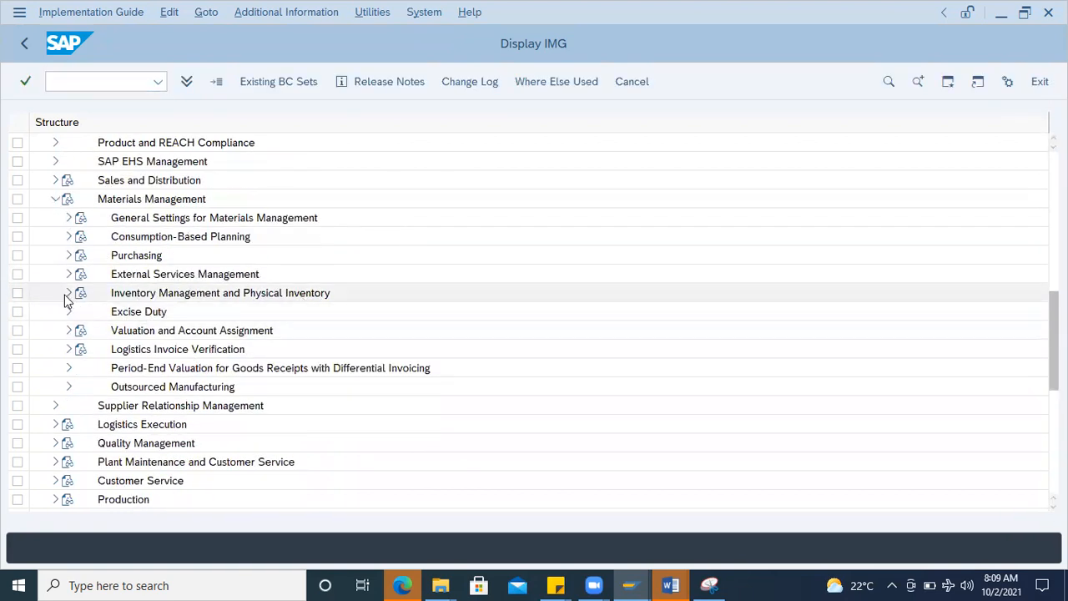
# Step: Expand Number Assignment and execute the Define Number Assignment for Material and Phys. Inv. Docs activity
pyautogui.scroll(3, 178, 288)
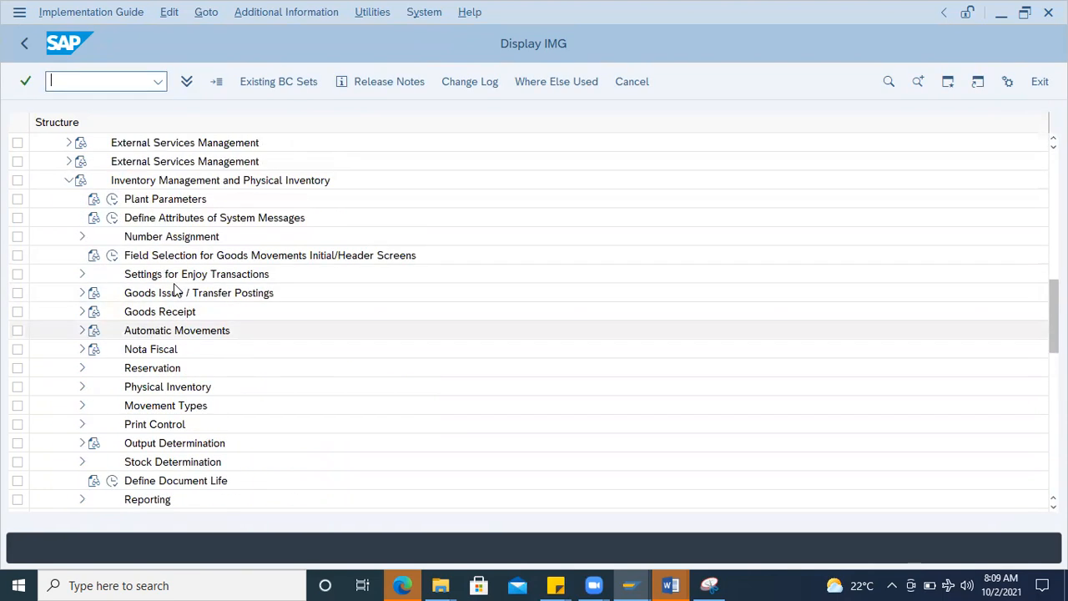
pyautogui.scroll(1, 183, 312)
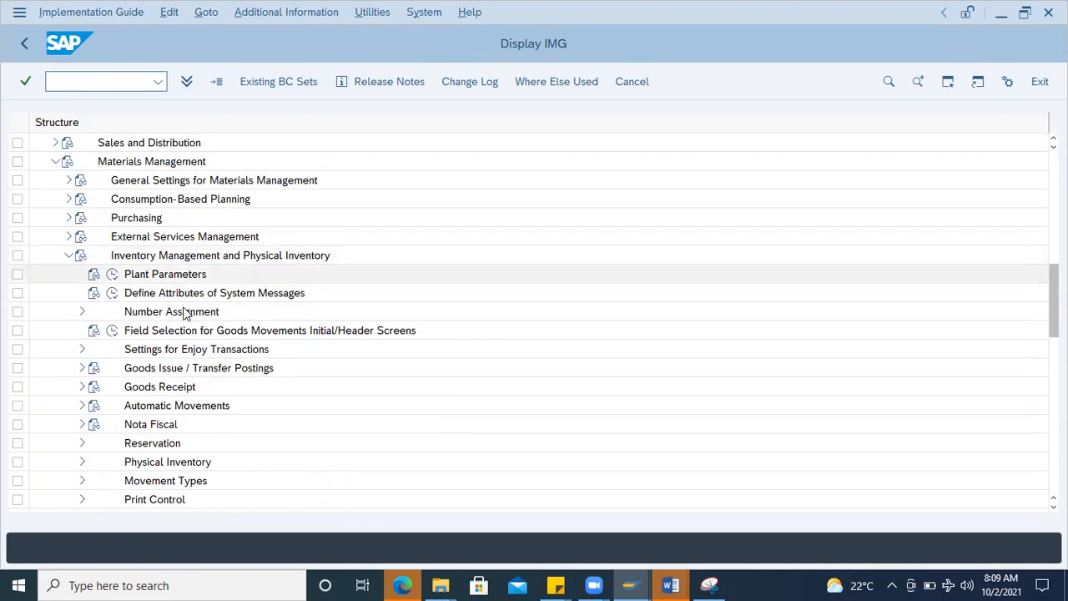
pyautogui.click(81, 312)
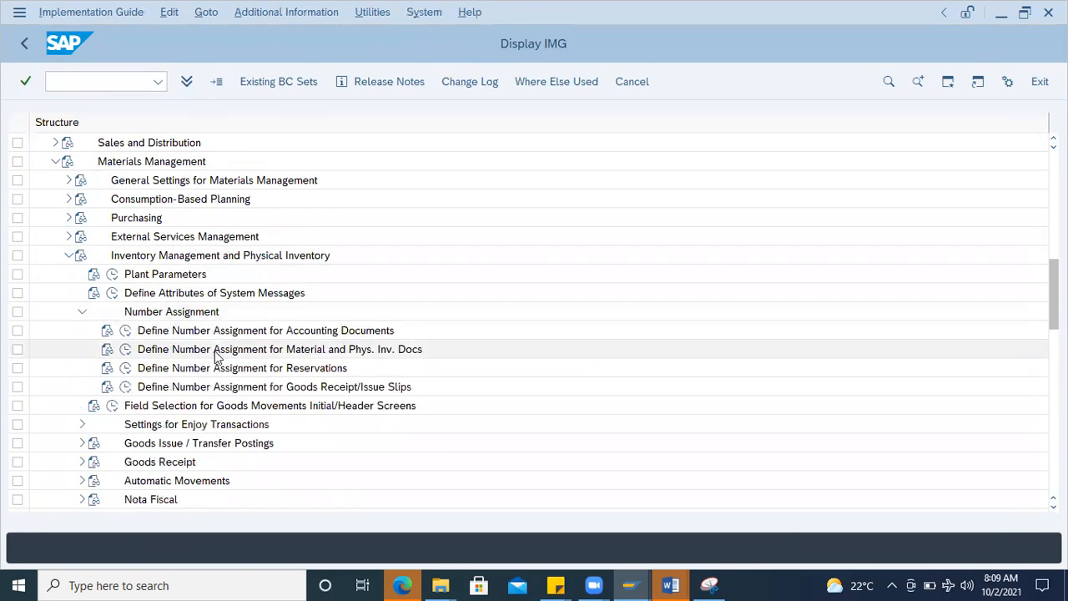
pyautogui.scroll(-1, 221, 355)
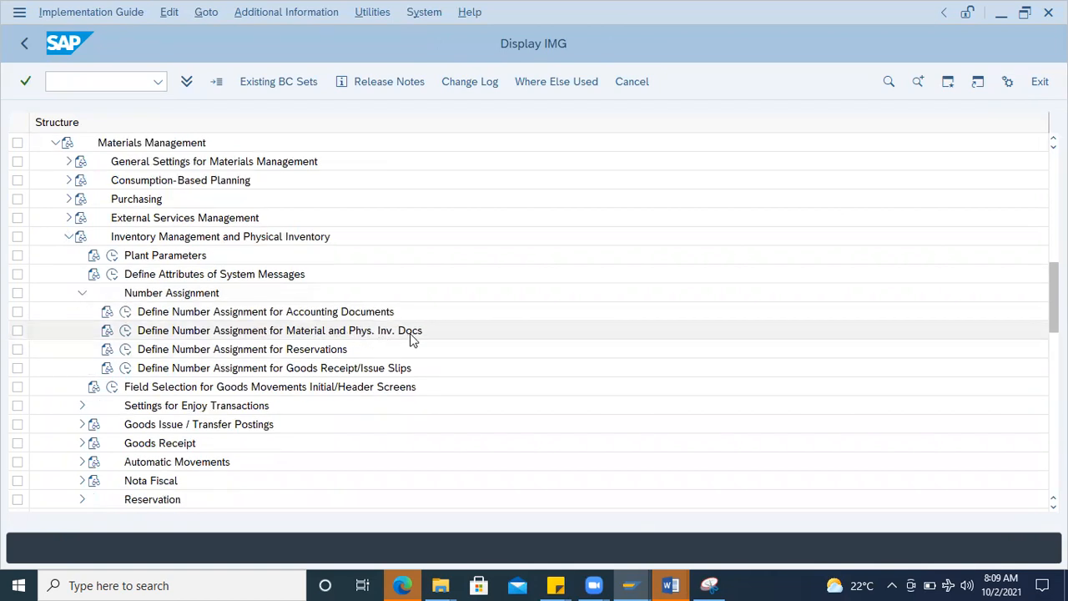
pyautogui.click(126, 337)
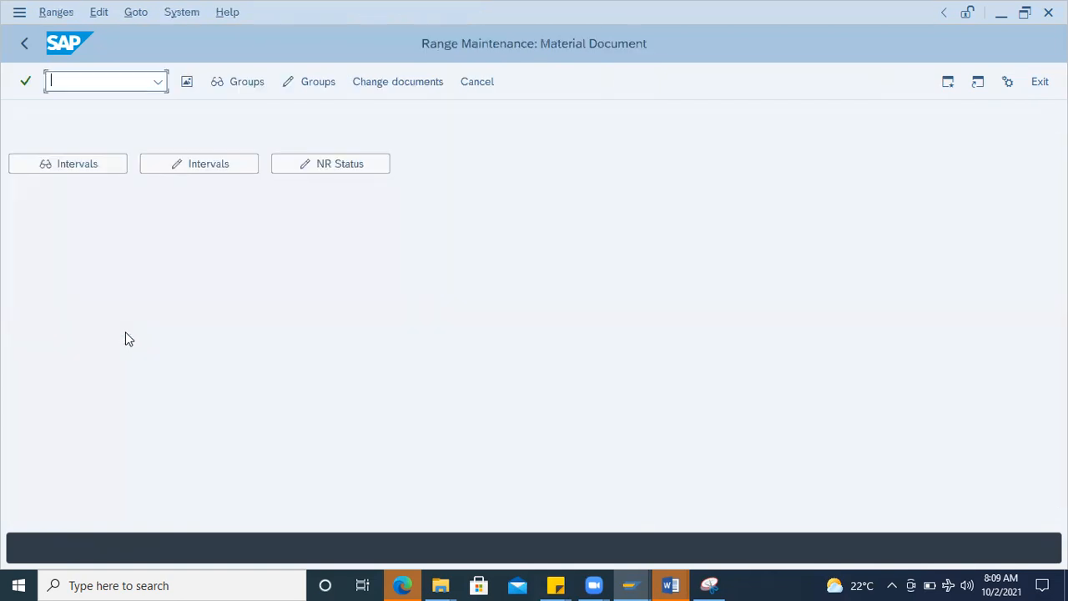
# Step: Display the material document number range groups and view the details of element WE for goods receipts
pyautogui.click(239, 81)
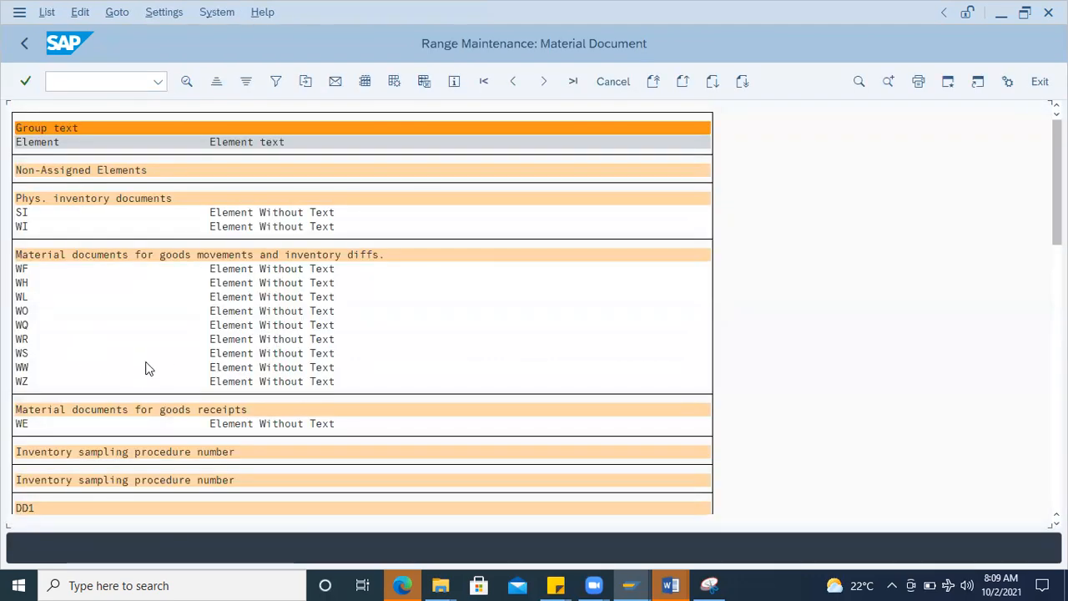
pyautogui.scroll(-1, 146, 363)
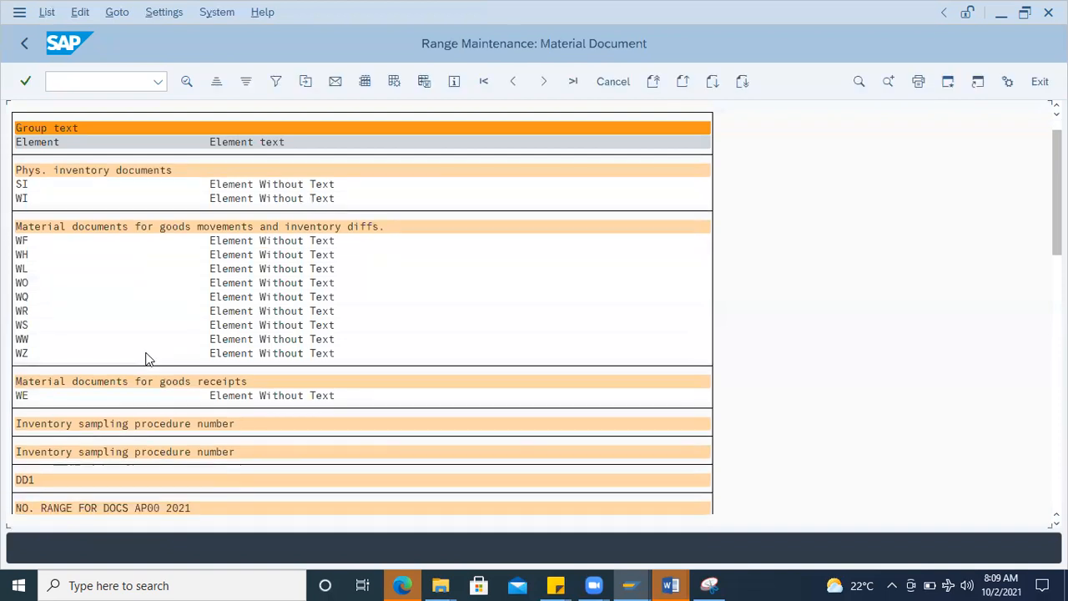
pyautogui.scroll(-1, 147, 357)
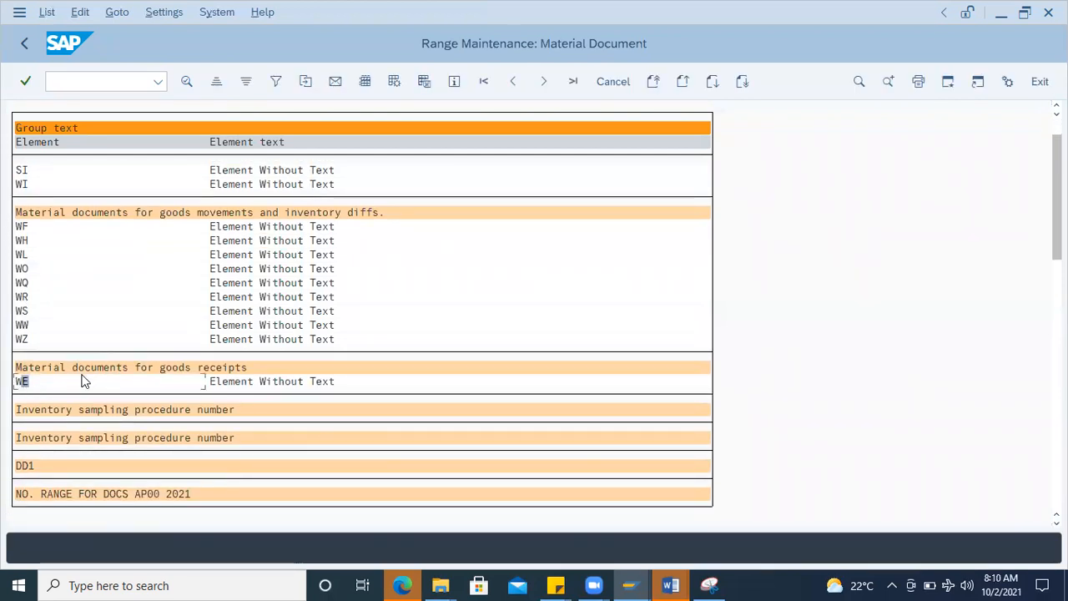
pyautogui.click(21, 382)
pyautogui.click(187, 81)
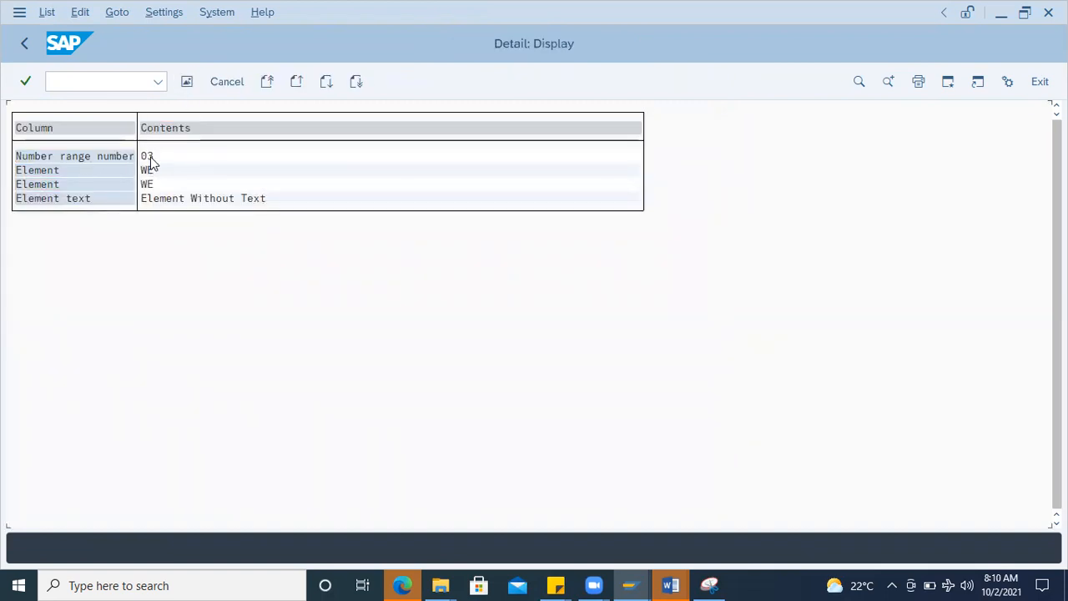
# Step: Leave the group display and show the material document number range intervals
pyautogui.click(27, 45)
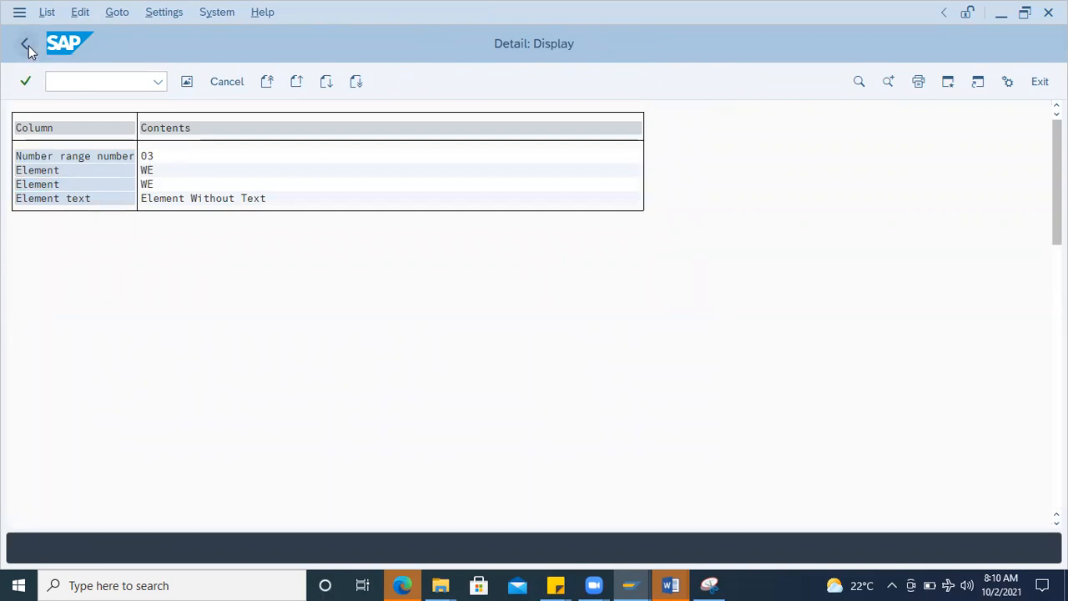
pyautogui.click(29, 45)
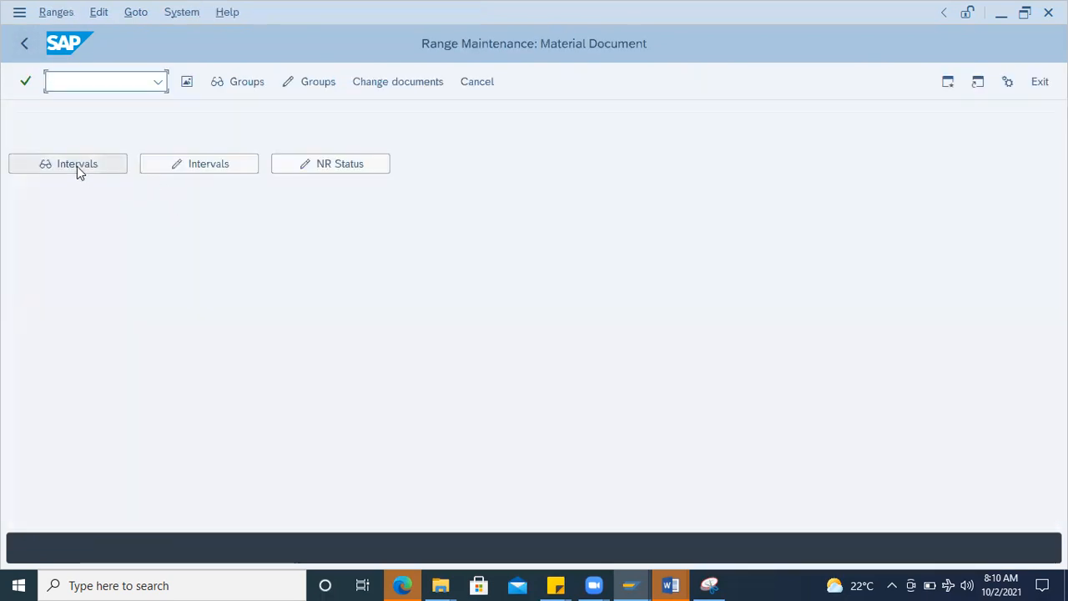
pyautogui.click(77, 166)
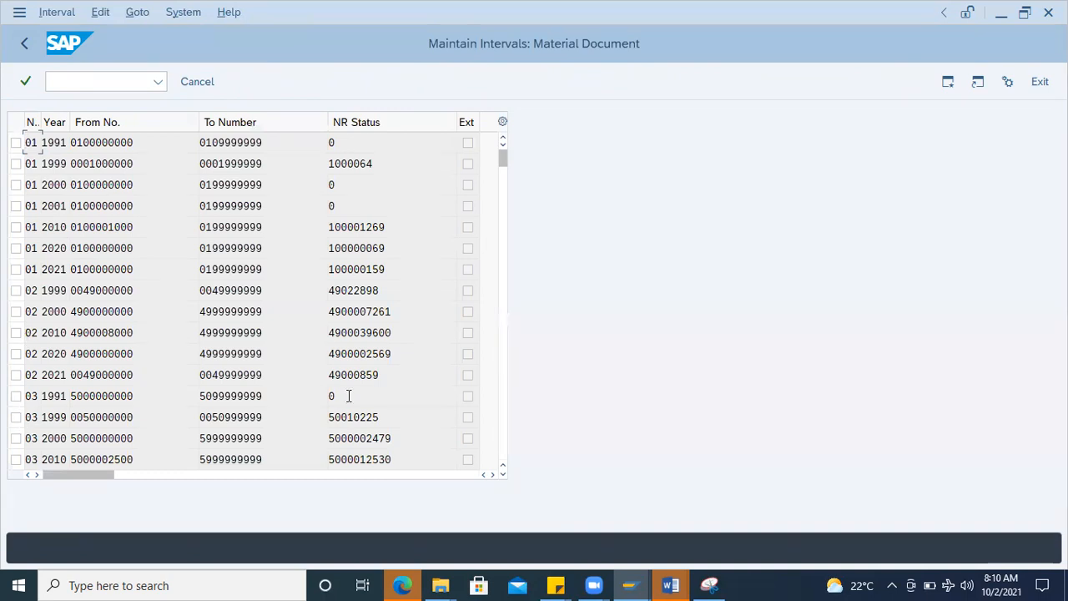
# Step: Locate the 2021 interval of number range 03 in the material document intervals and check its current number status
pyautogui.scroll(-2, 349, 395)
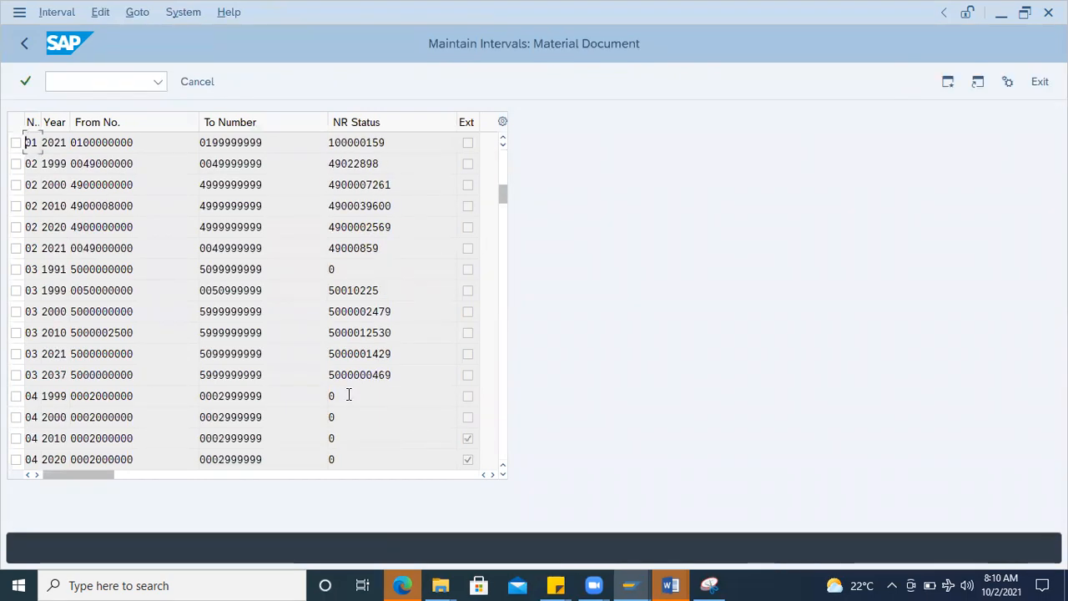
pyautogui.scroll(-1, 345, 397)
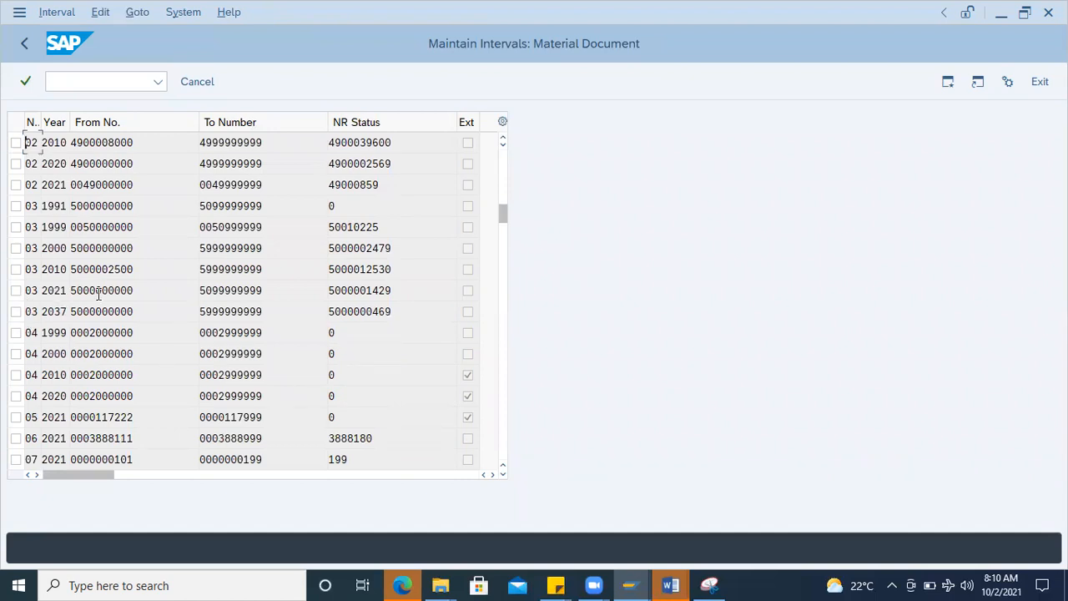
pyautogui.moveTo(402, 290); pyautogui.dragTo(288, 292)
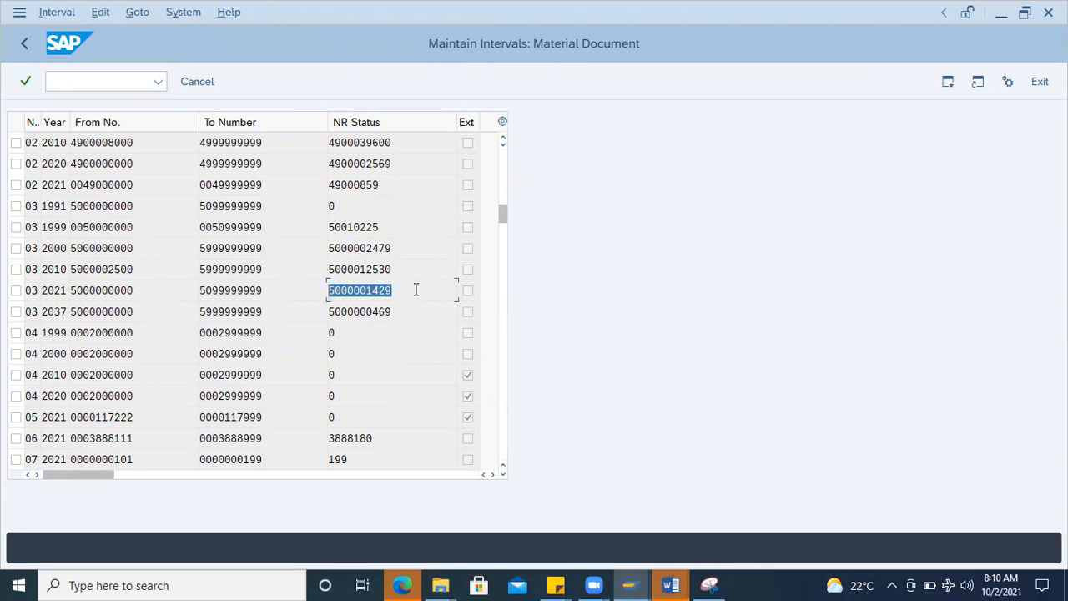
# Step: Open a new SAP session and start the Material Document List report
pyautogui.click(948, 81)
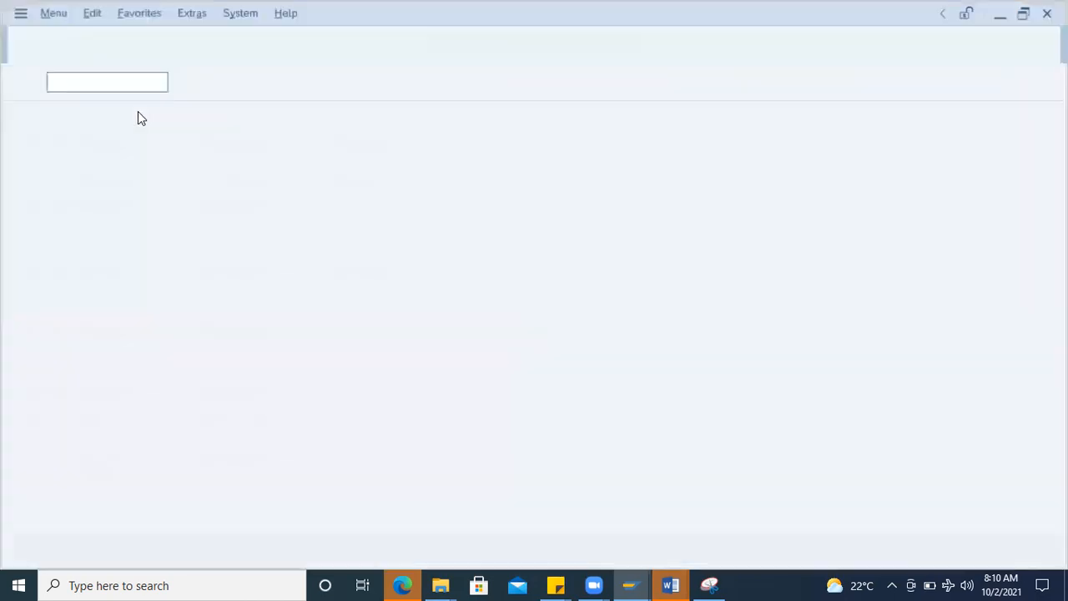
pyautogui.write('mb')
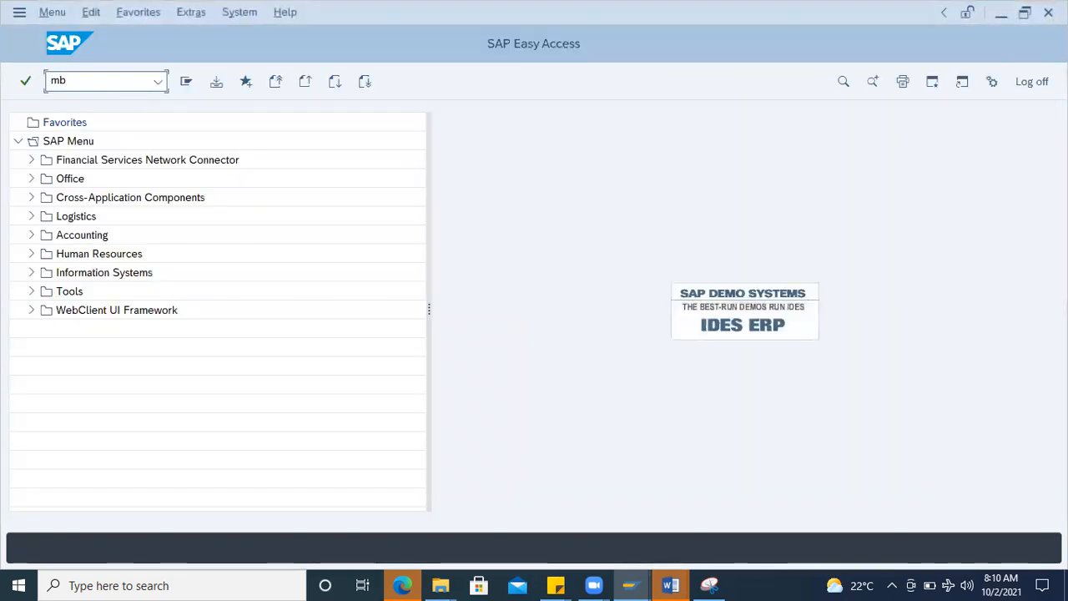
pyautogui.press('Return')
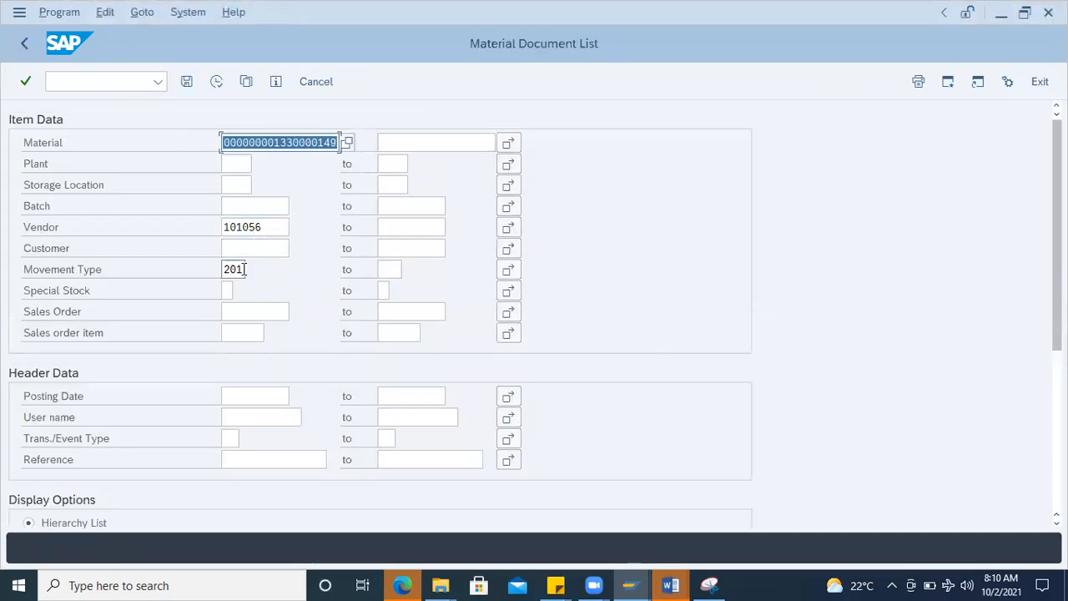
# Step: Set the movement type to 101, clear the vendor and run the material document list for the preset material
pyautogui.doubleClick(237, 269)
pyautogui.write('1')
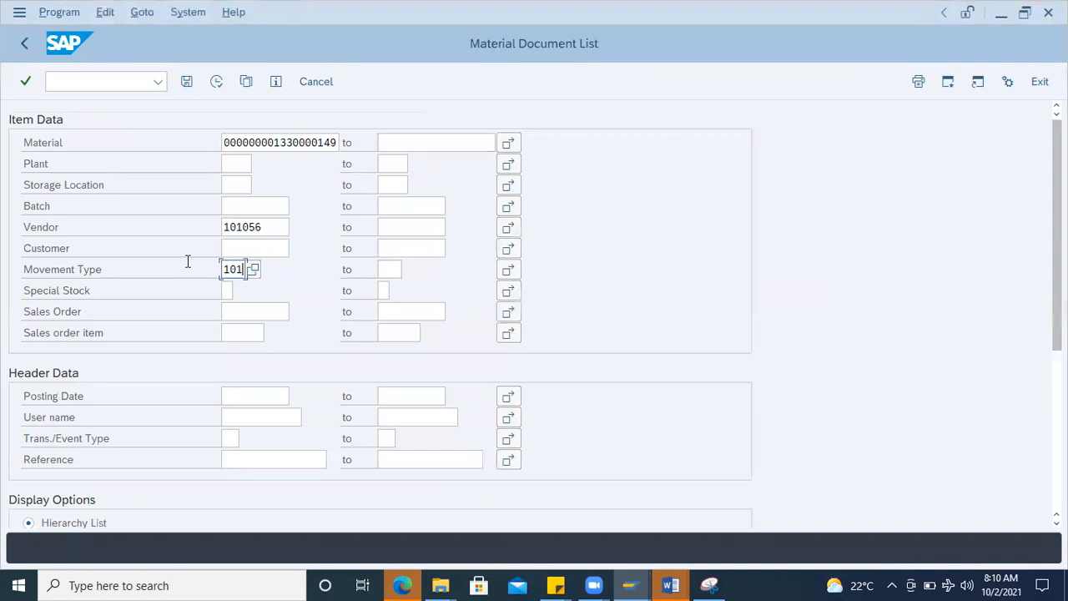
pyautogui.moveTo(277, 226); pyautogui.dragTo(99, 229)
pyautogui.press('Delete')
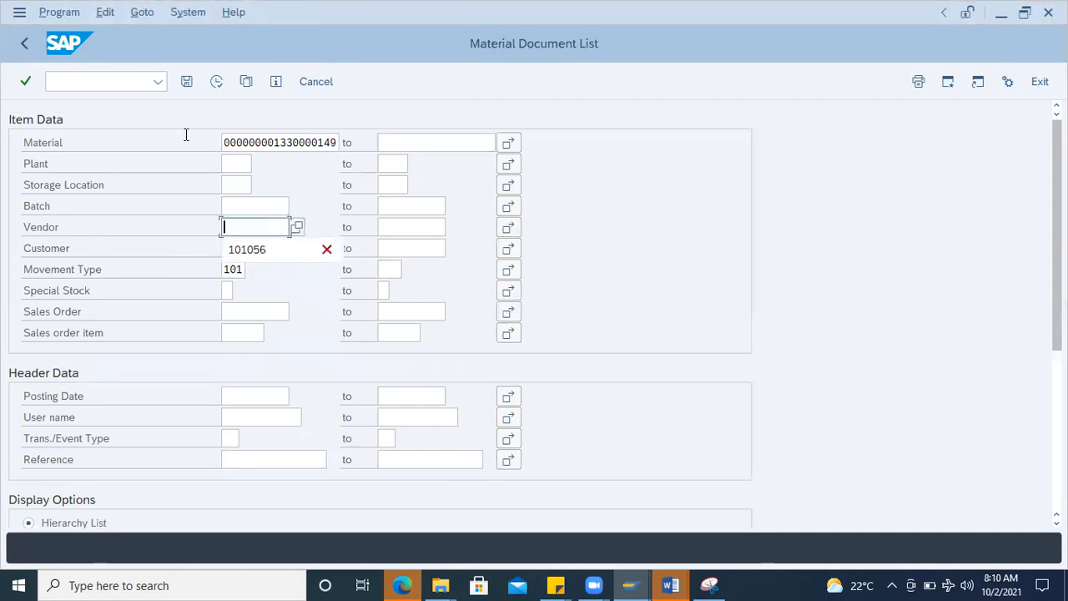
pyautogui.click(216, 80)
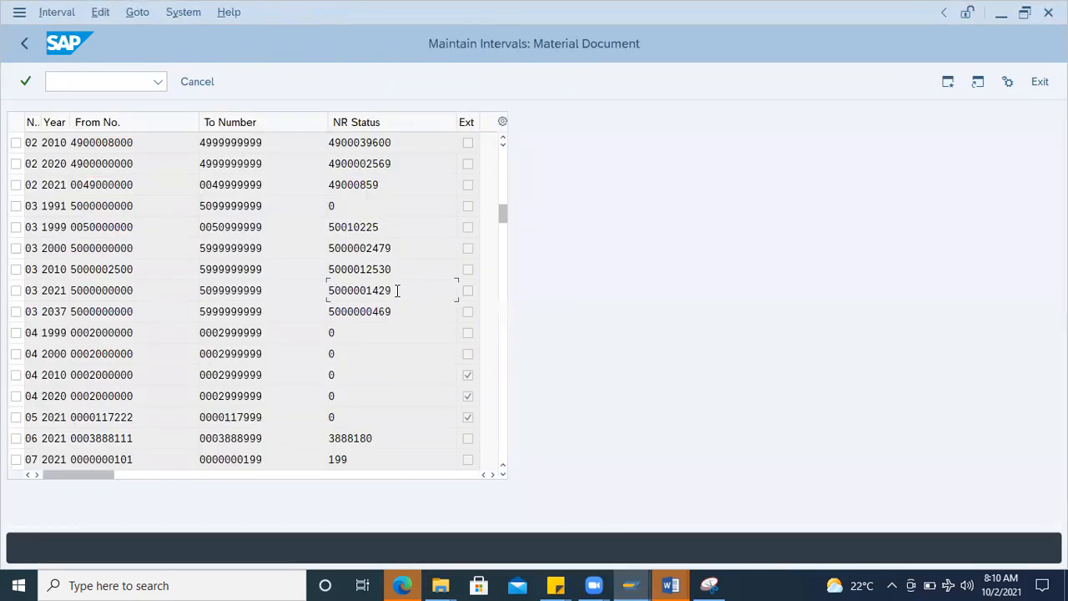
# Step: Return to the number range intervals and compare the number status of range 03 for 2021 with the listed documents
pyautogui.moveTo(397, 291); pyautogui.dragTo(287, 287)
pyautogui.click(381, 292)
pyautogui.doubleClick(347, 289)
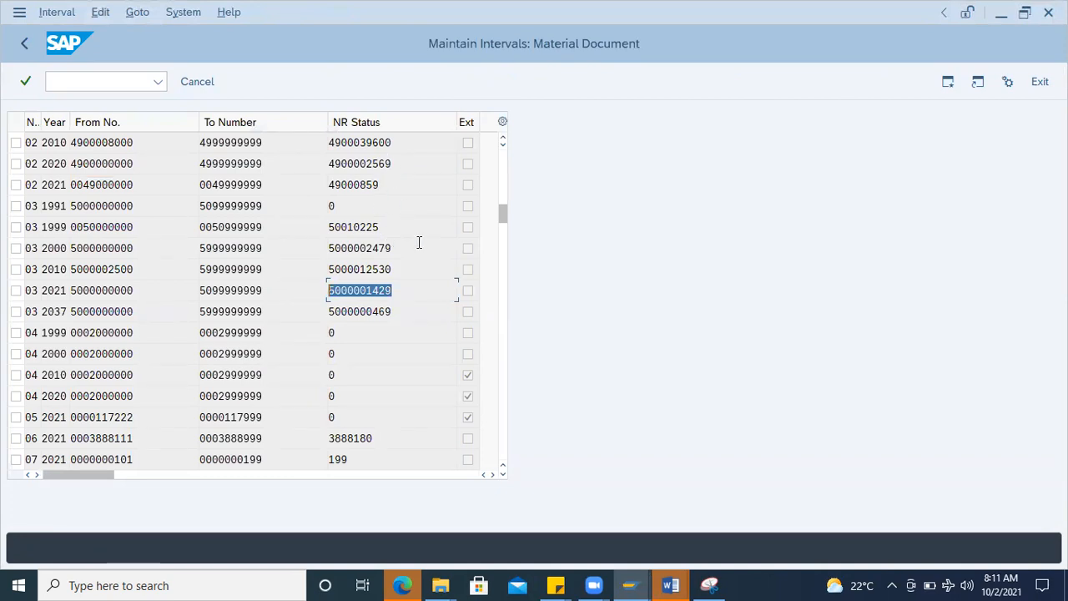
# Step: Display the material document number range groups again and view the details of element WA under the AD10 material docs group
pyautogui.click(25, 45)
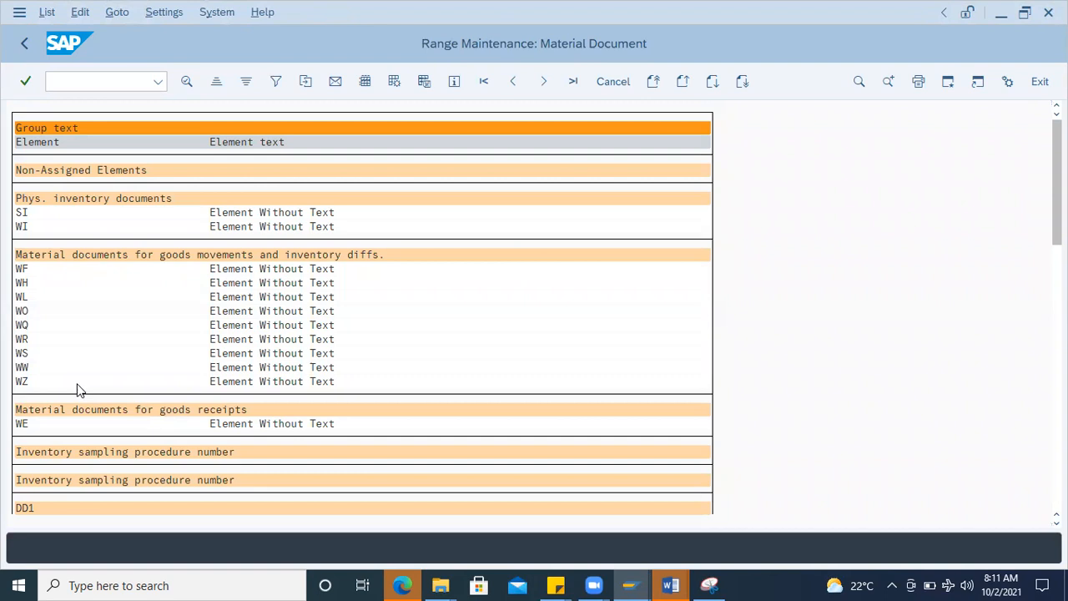
pyautogui.scroll(-3, 77, 389)
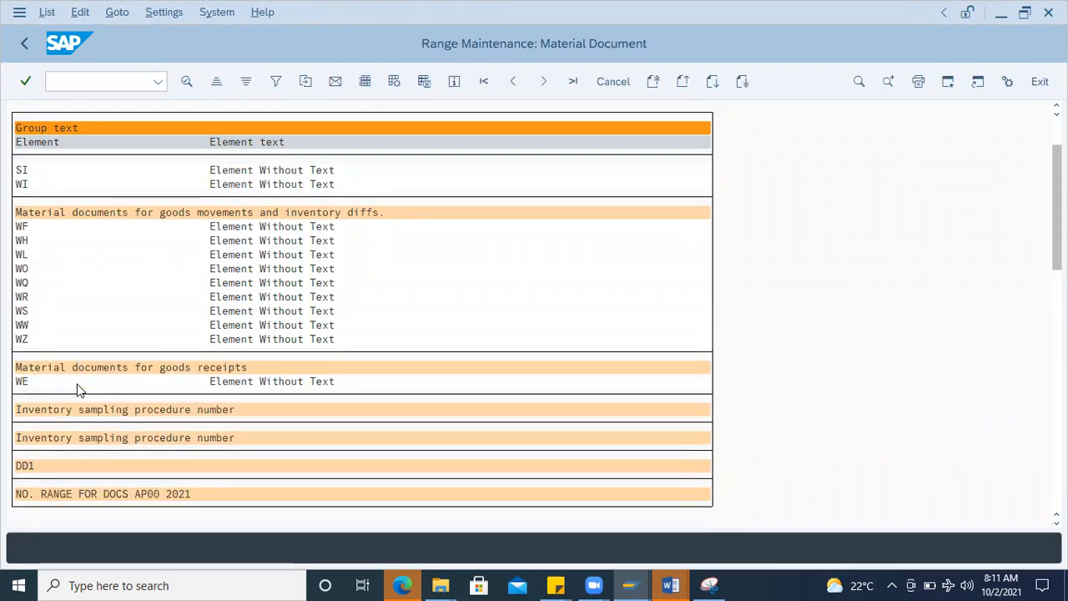
pyautogui.scroll(-5, 77, 389)
pyautogui.scroll(-5, 77, 390)
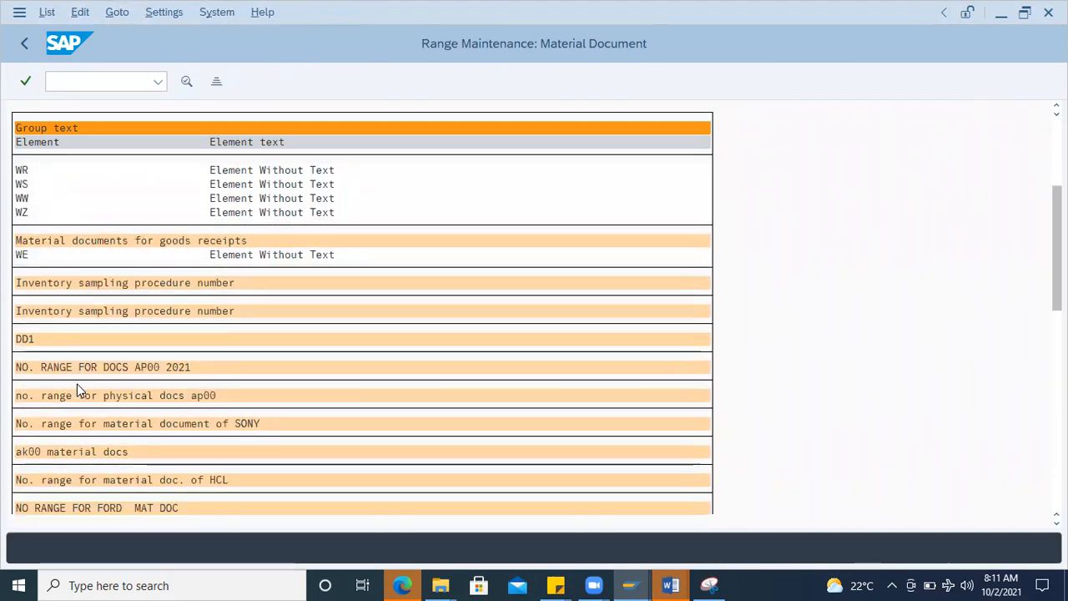
pyautogui.scroll(-4, 80, 390)
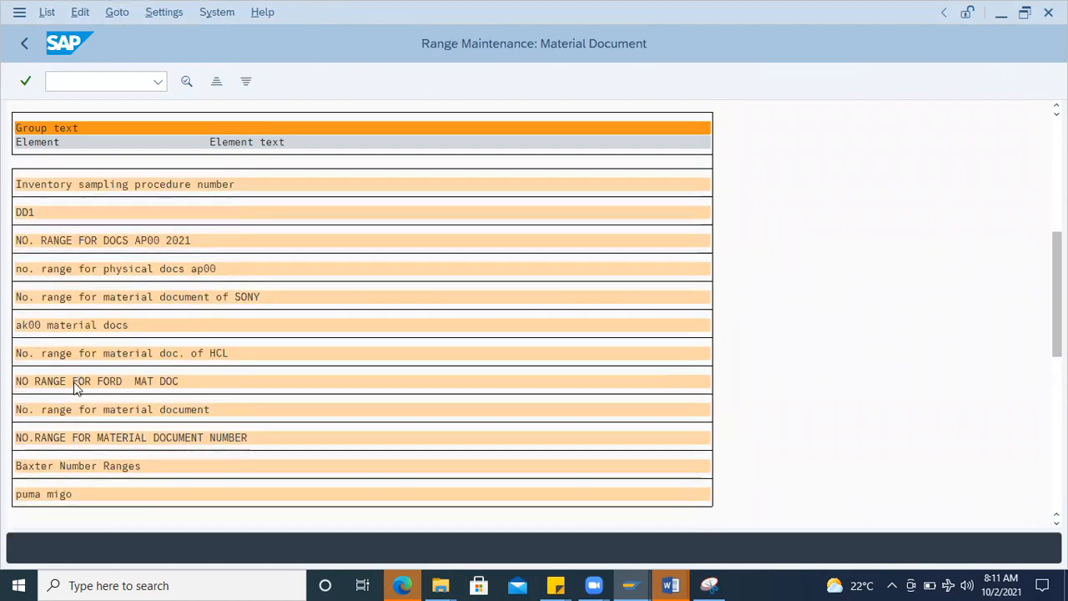
pyautogui.scroll(-3, 66, 403)
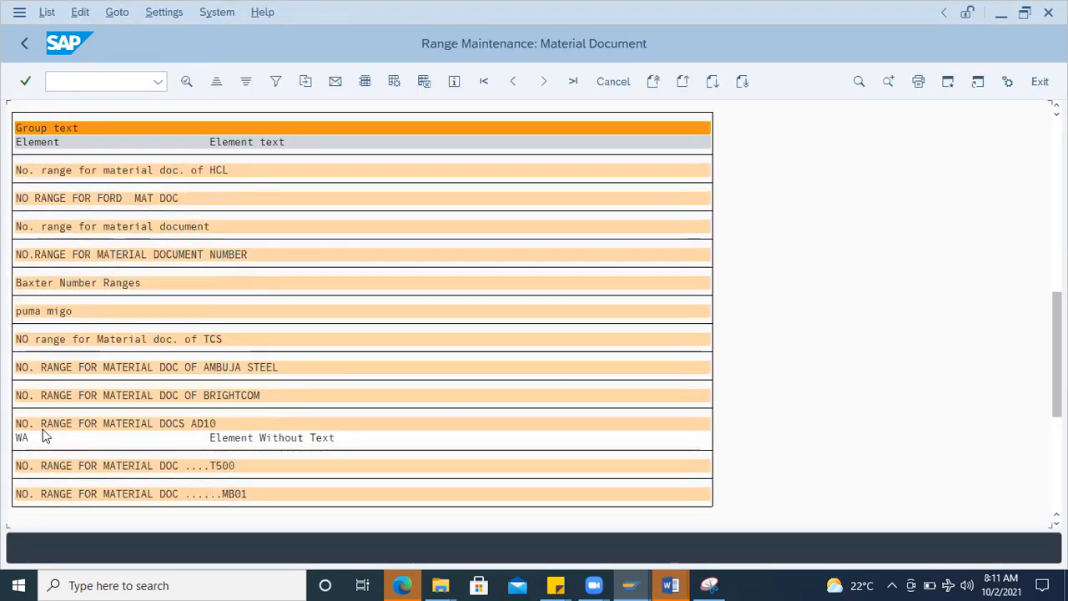
pyautogui.click(25, 440)
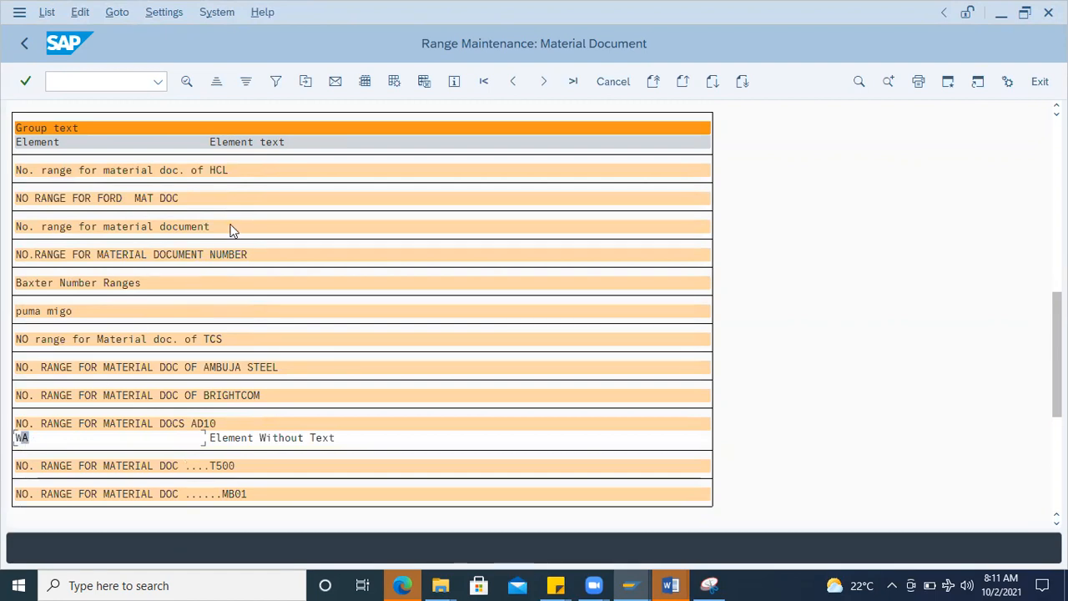
pyautogui.click(187, 82)
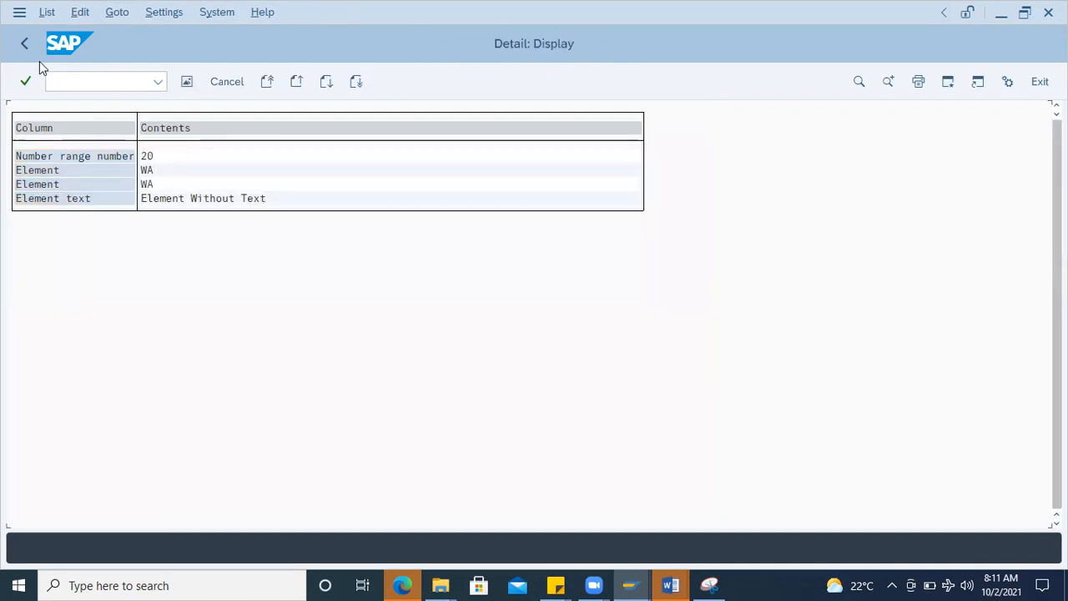
# Step: Leave the element WA details and the group display, and reopen the material document number range intervals
pyautogui.click(26, 44)
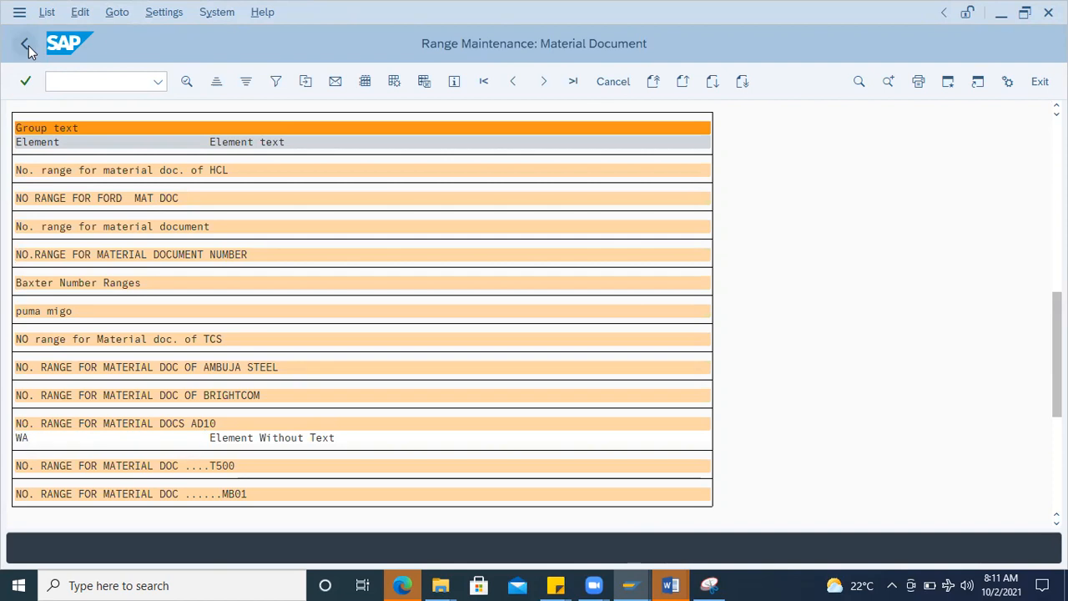
pyautogui.click(27, 45)
pyautogui.click(96, 177)
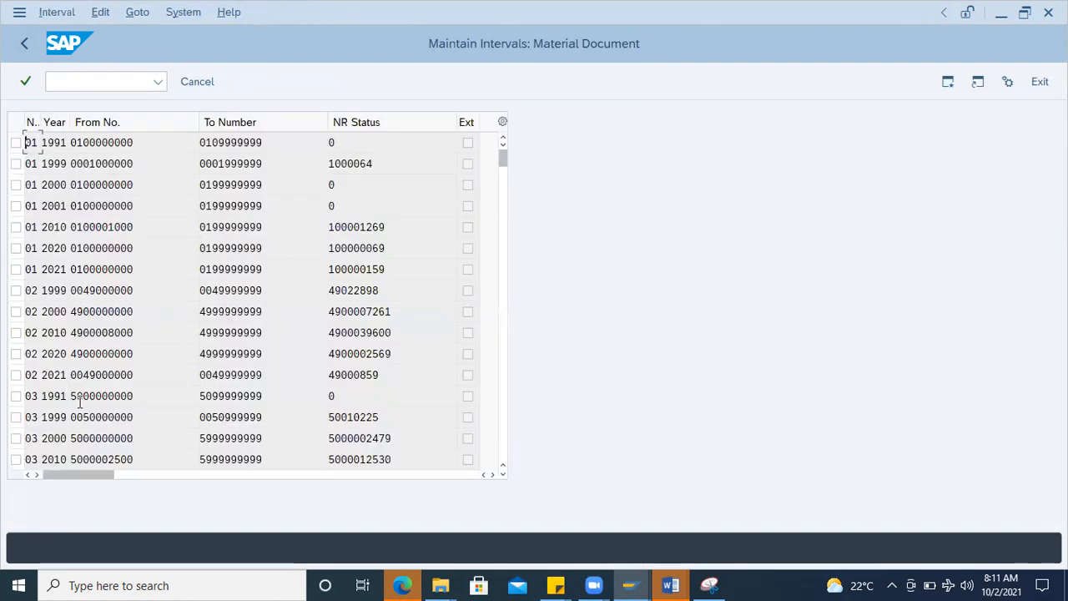
# Step: Find number range 20 for 2021 and examine its from number, to number and current number status
pyautogui.scroll(-15, 80, 402)
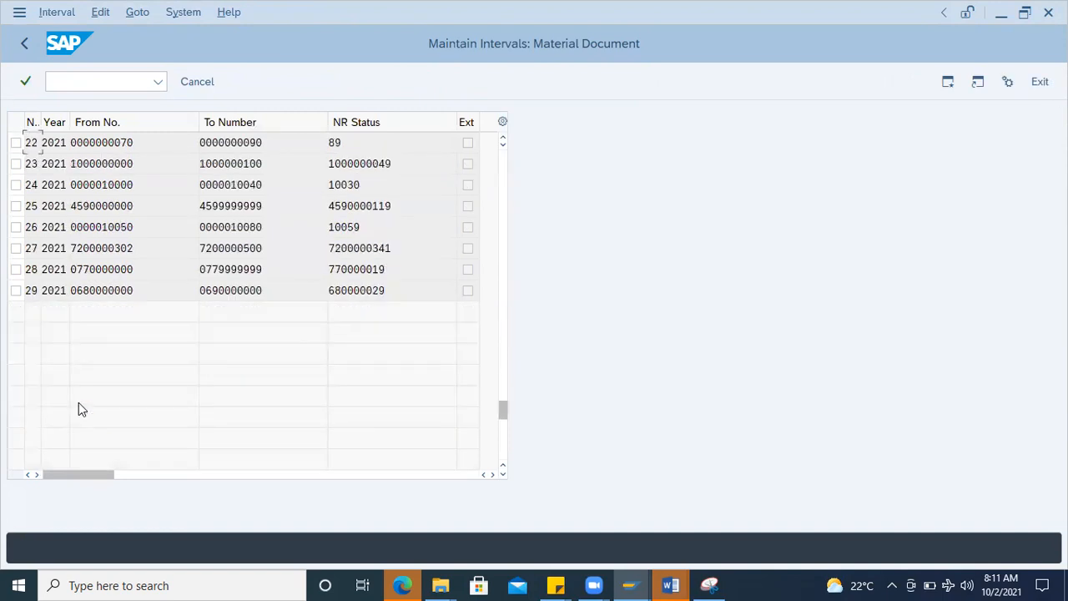
pyautogui.scroll(2, 78, 407)
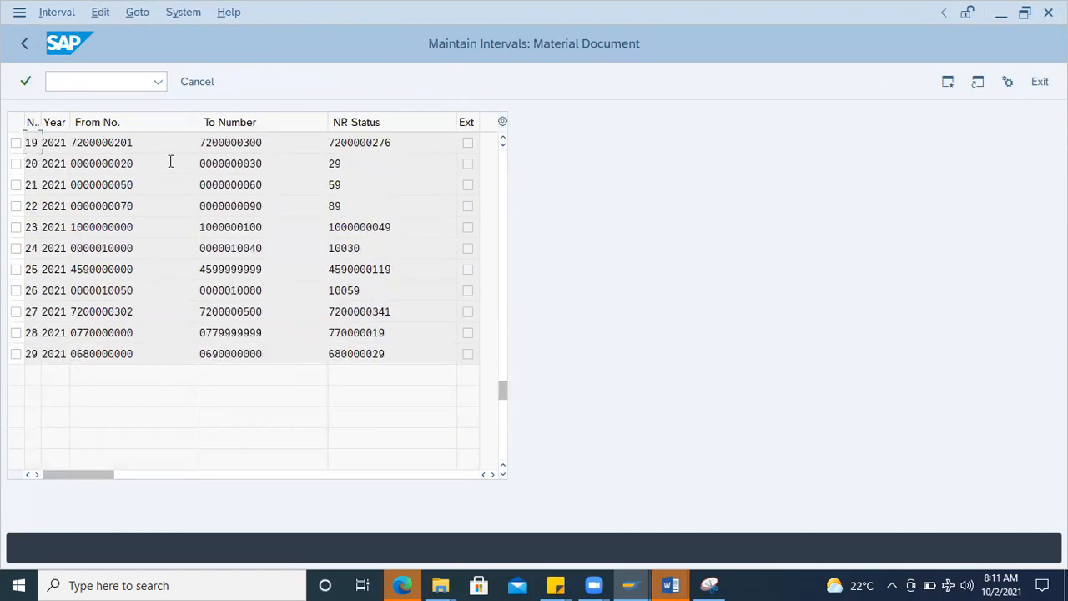
pyautogui.scroll(2, 274, 184)
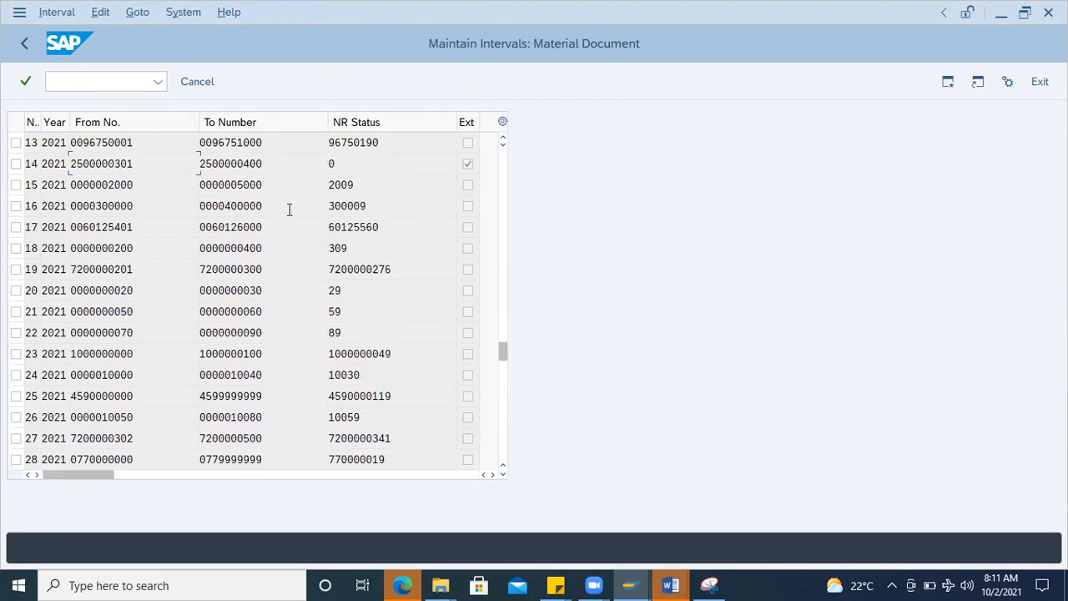
pyautogui.moveTo(139, 290); pyautogui.dragTo(15, 288)
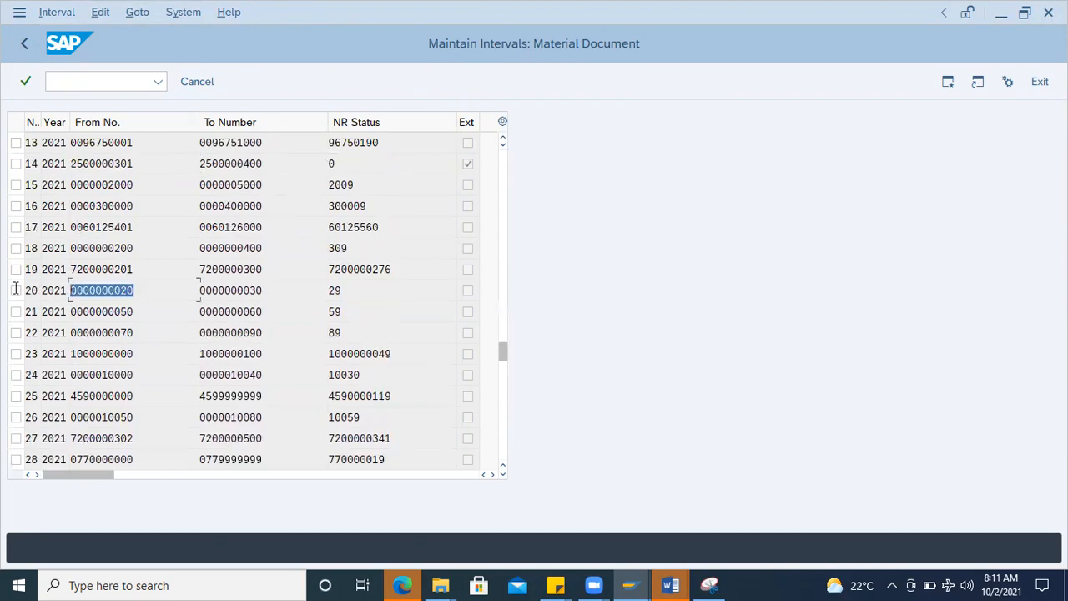
pyautogui.moveTo(267, 286); pyautogui.dragTo(152, 284)
pyautogui.moveTo(350, 285); pyautogui.dragTo(284, 289)
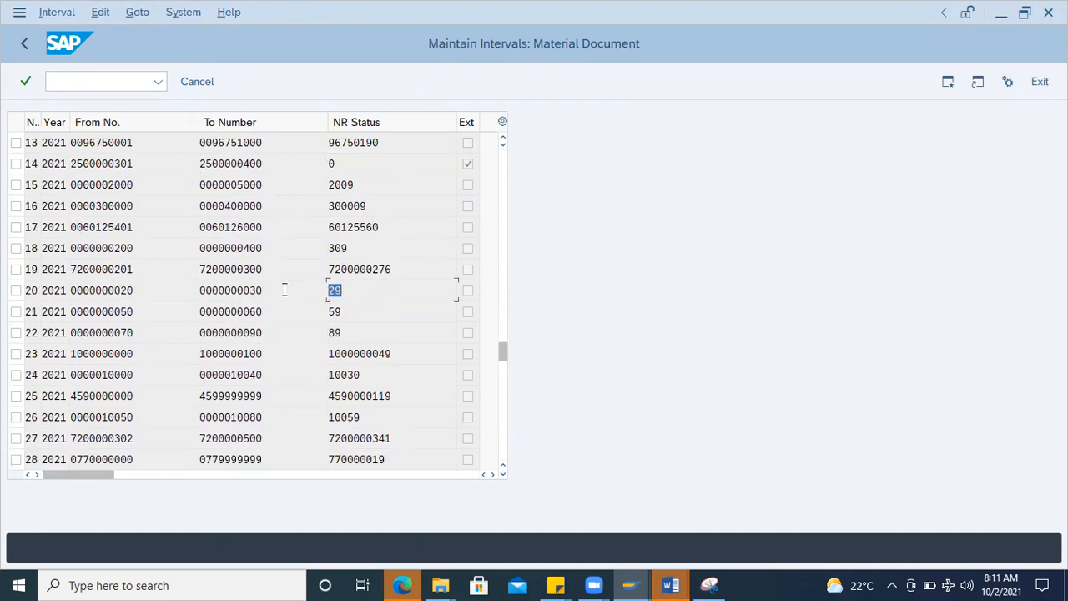
pyautogui.moveTo(136, 291); pyautogui.dragTo(62, 290)
pyautogui.click(273, 288)
pyautogui.moveTo(329, 289); pyautogui.dragTo(160, 287)
pyautogui.moveTo(272, 293); pyautogui.dragTo(148, 292)
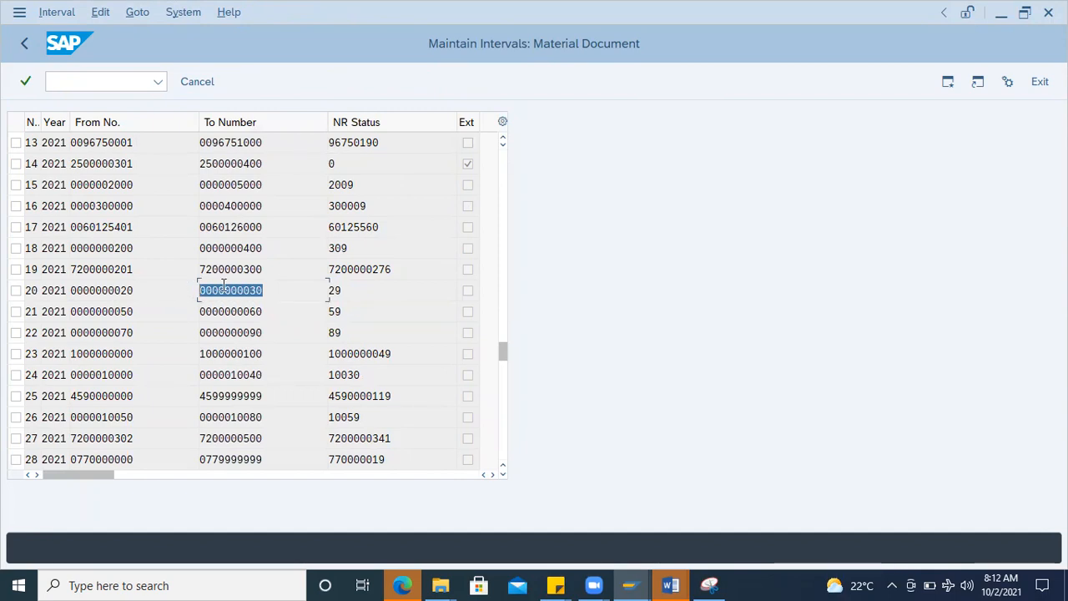
pyautogui.click(274, 292)
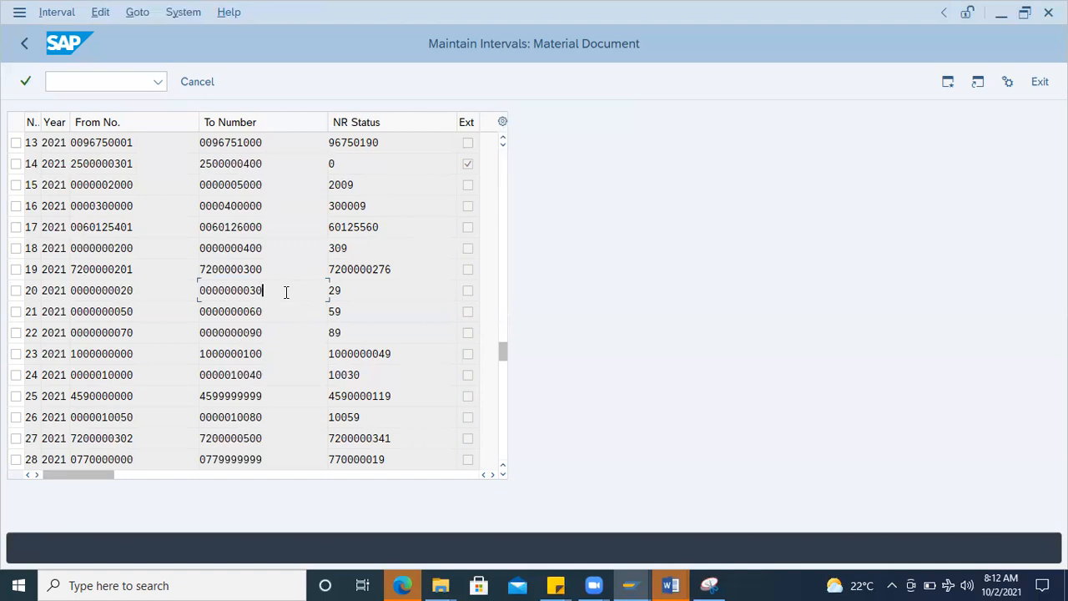
# Step: Examine the from number of range 20 and the from and to numbers of range 25 for 2021
pyautogui.doubleClick(129, 299)
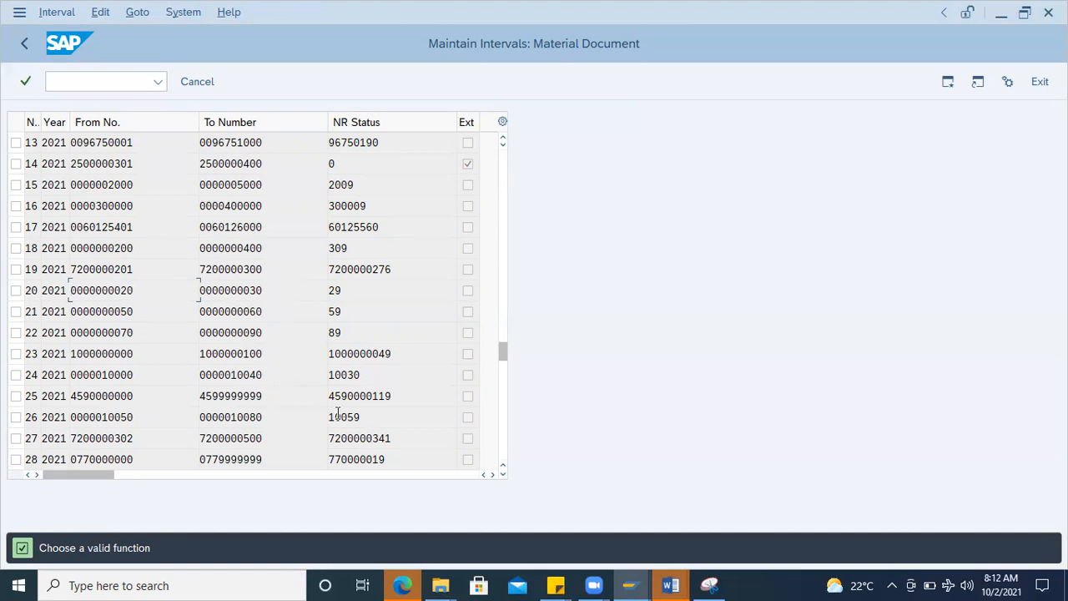
pyautogui.moveTo(269, 398); pyautogui.dragTo(37, 392)
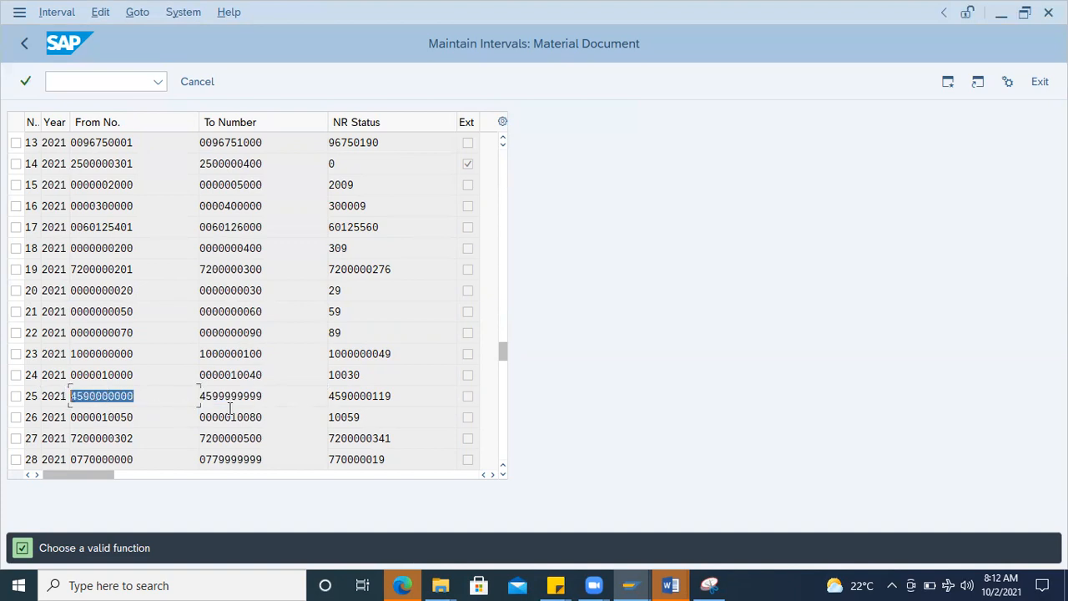
pyautogui.moveTo(269, 396); pyautogui.dragTo(196, 395)
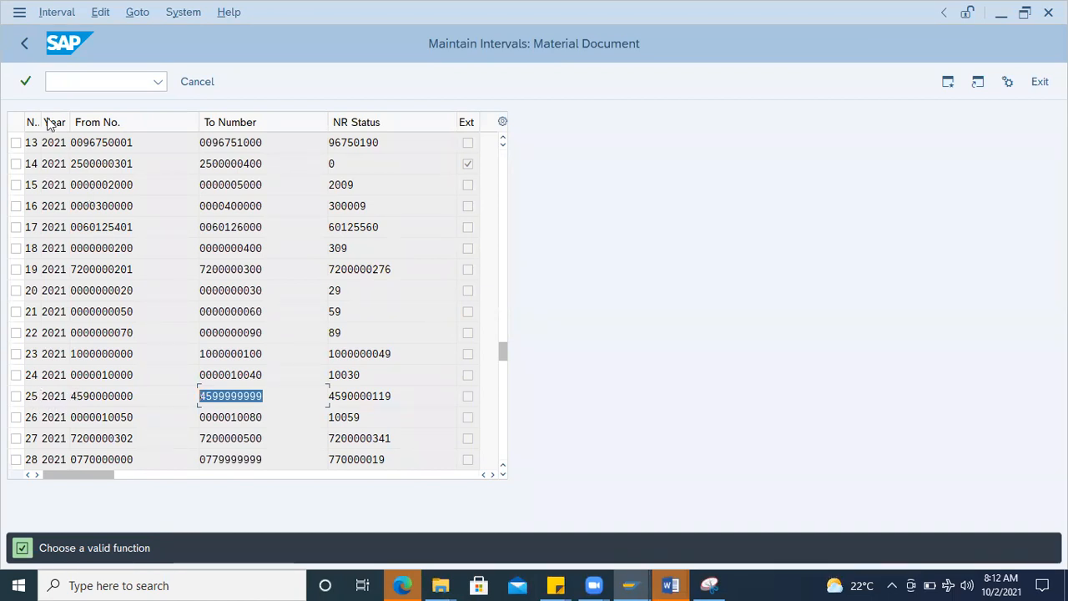
# Step: Open the material document number range groups for maintenance and view the details of the BRIGHTCOM material document group
pyautogui.click(30, 48)
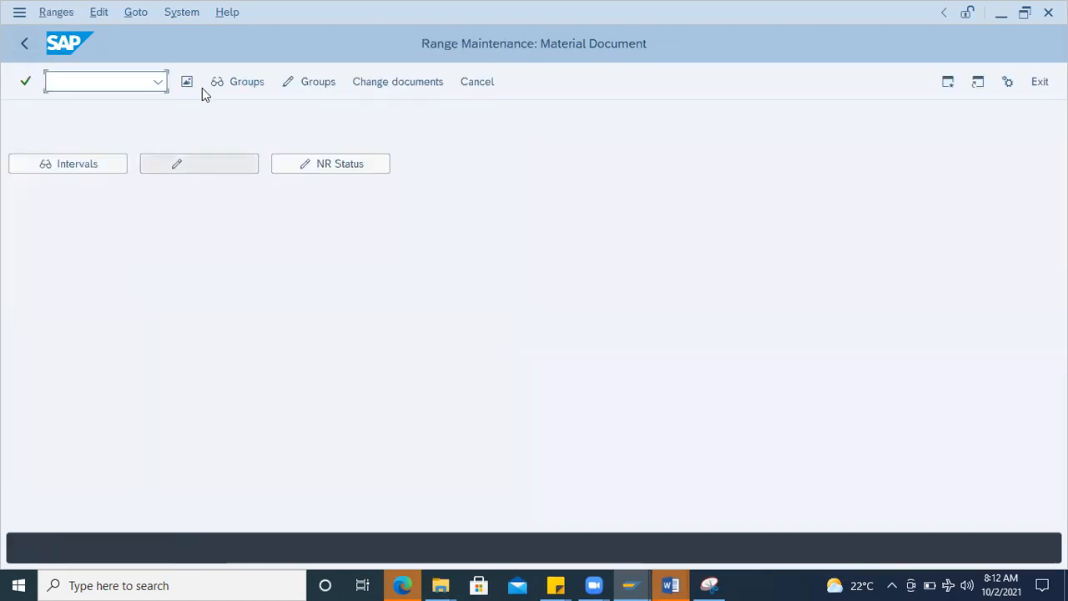
pyautogui.click(299, 82)
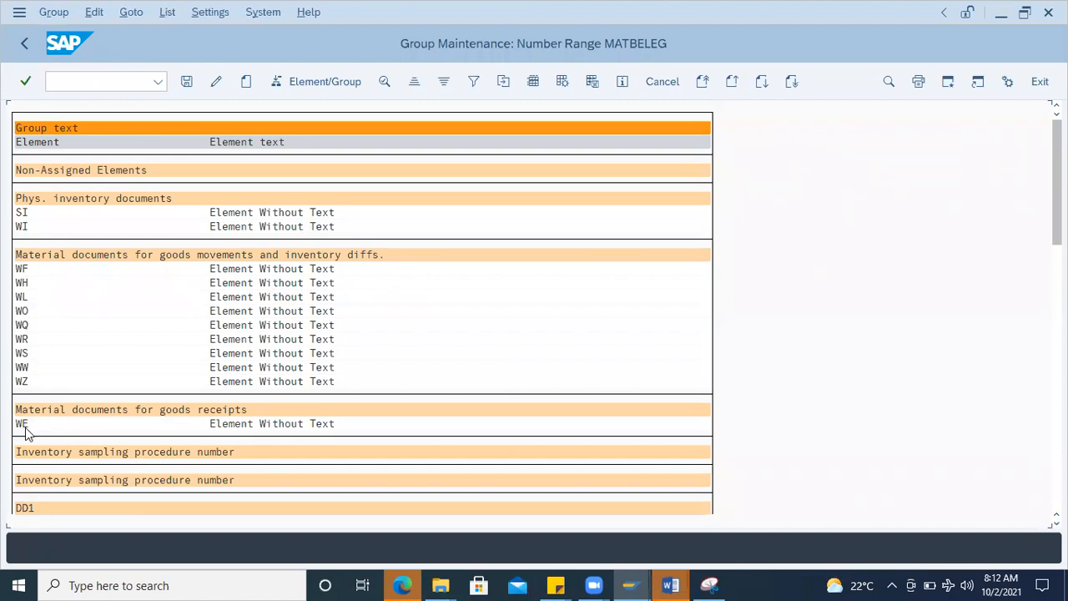
pyautogui.scroll(-1, 140, 425)
pyautogui.scroll(-3, 138, 429)
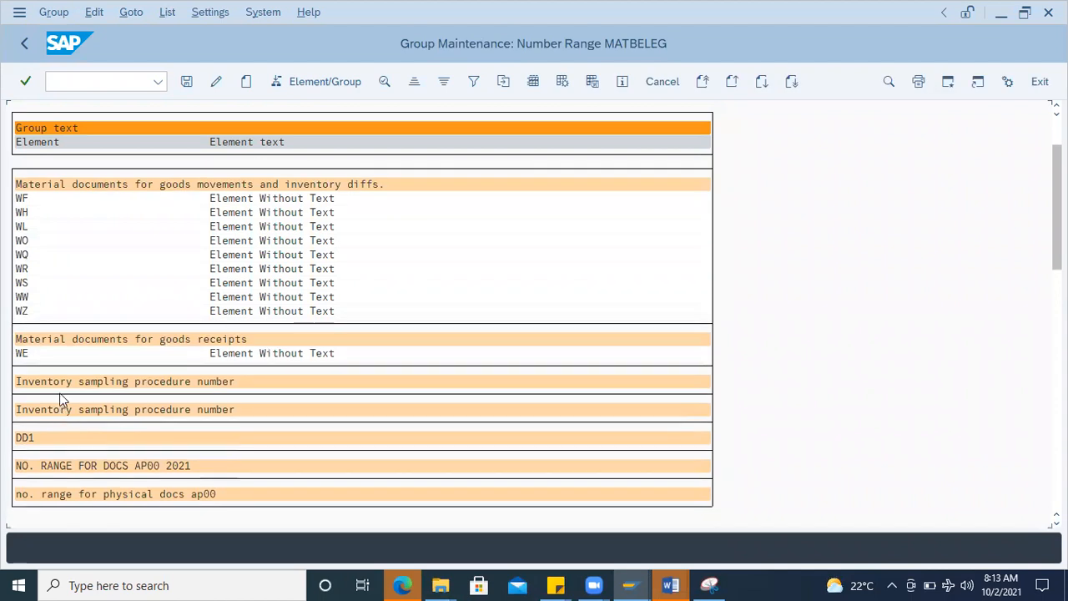
pyautogui.scroll(-3, 75, 446)
pyautogui.scroll(-3, 76, 451)
pyautogui.scroll(-3, 77, 450)
pyautogui.scroll(-3, 77, 444)
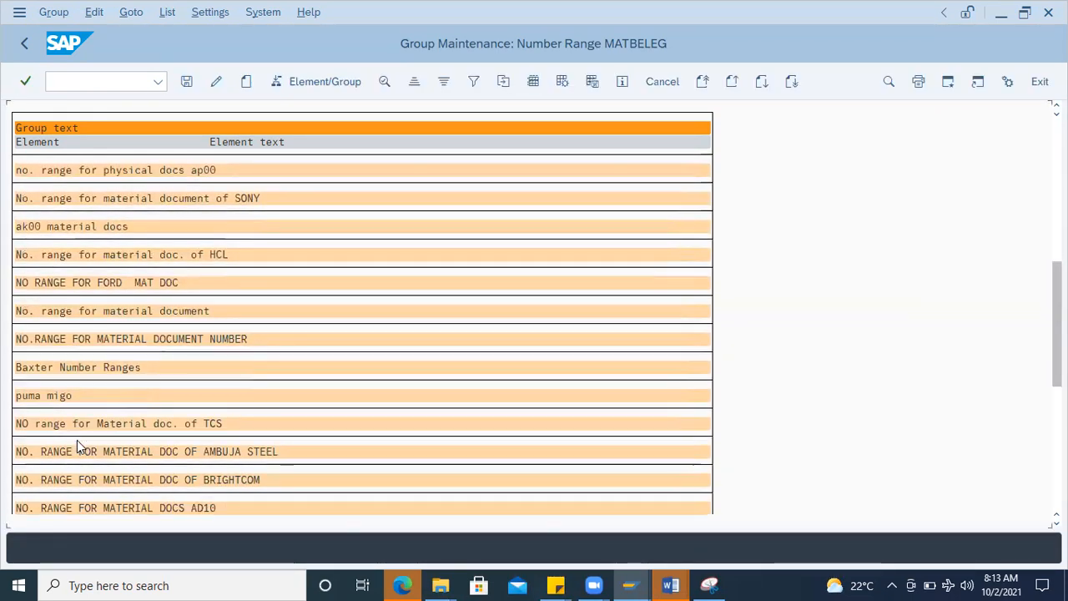
pyautogui.scroll(-3, 77, 439)
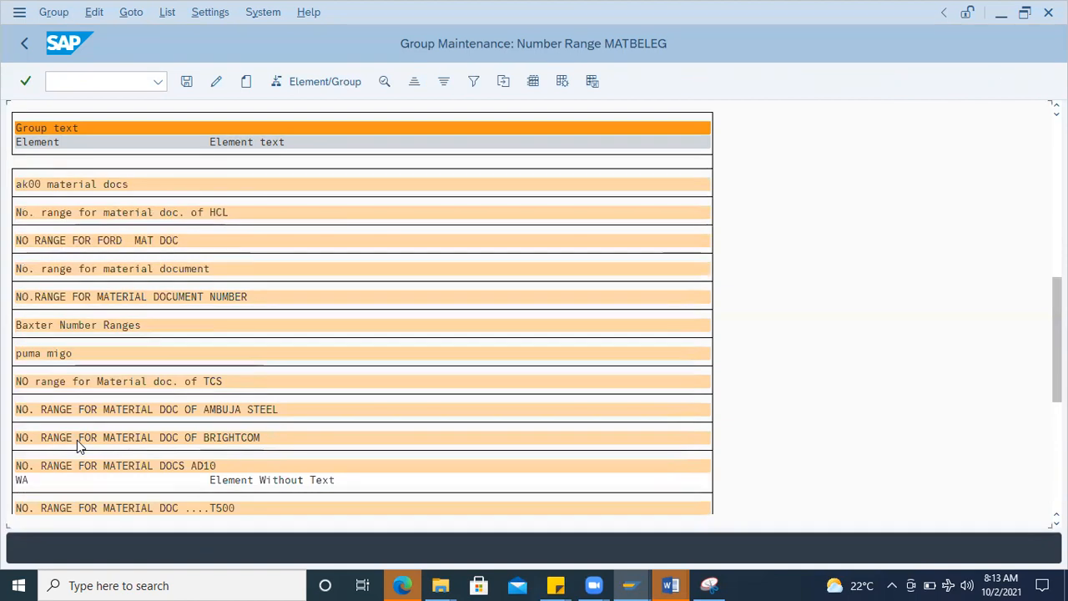
pyautogui.scroll(-1, 76, 440)
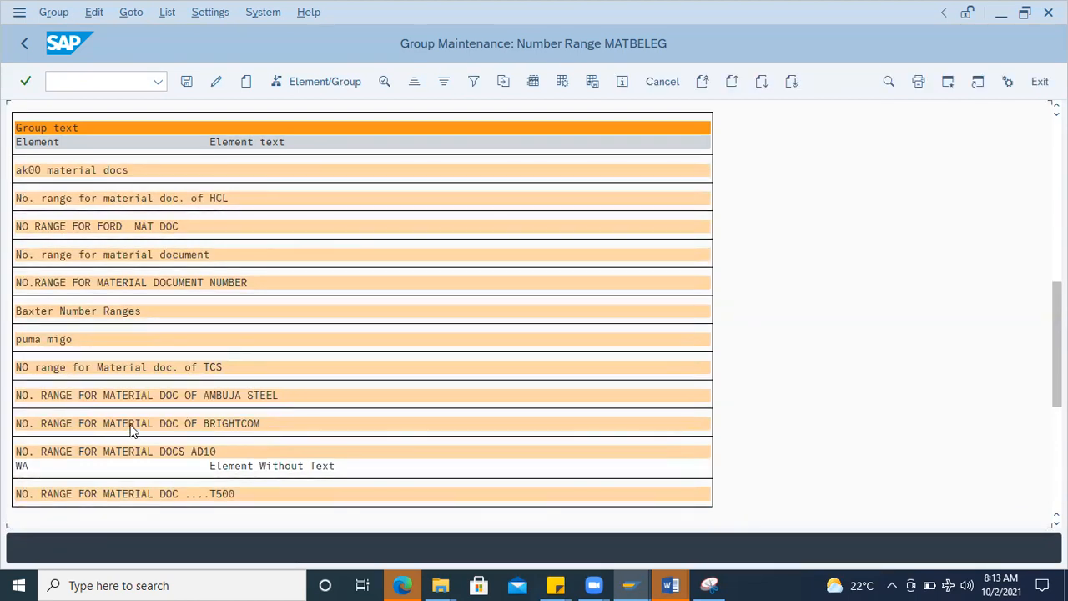
pyautogui.click(98, 425)
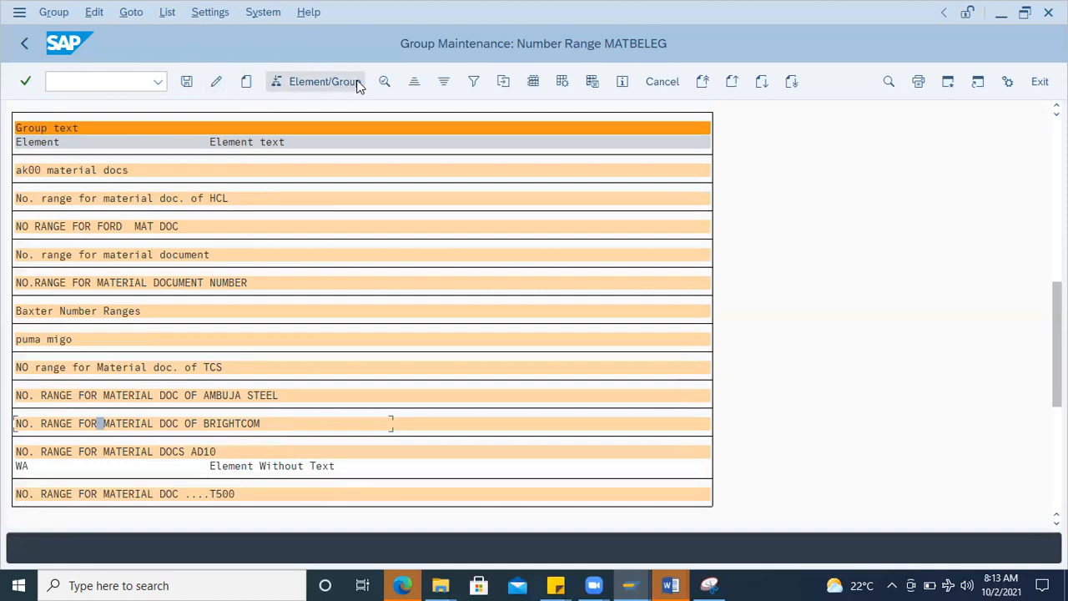
pyautogui.click(383, 81)
# Step: Reopen the material document number range intervals and examine the from number, to number and number status of range 19 for 2021
pyautogui.click(28, 45)
pyautogui.click(92, 165)
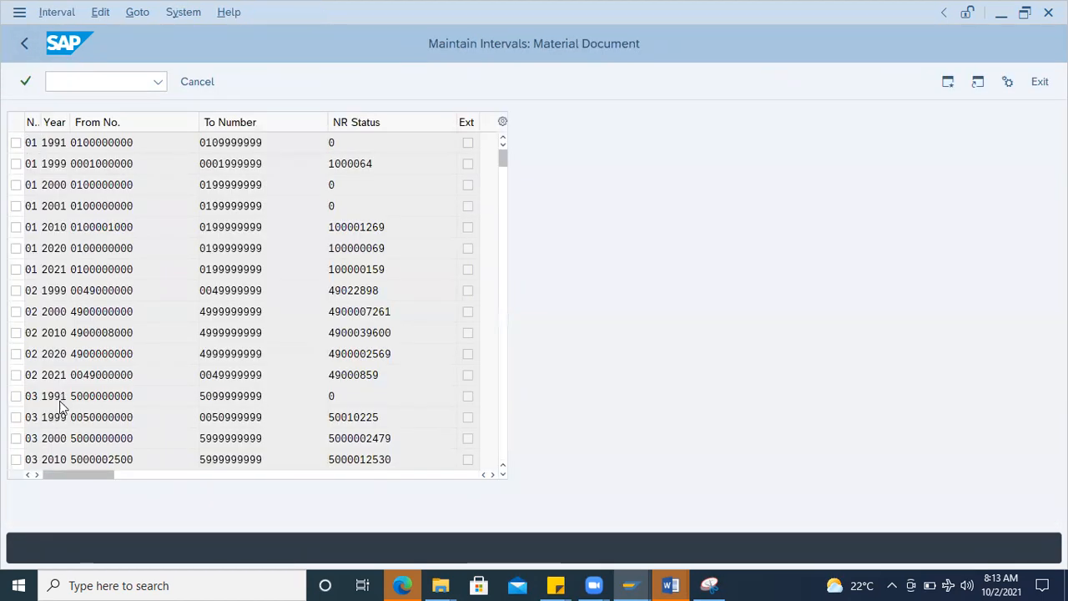
pyautogui.scroll(-20, 60, 406)
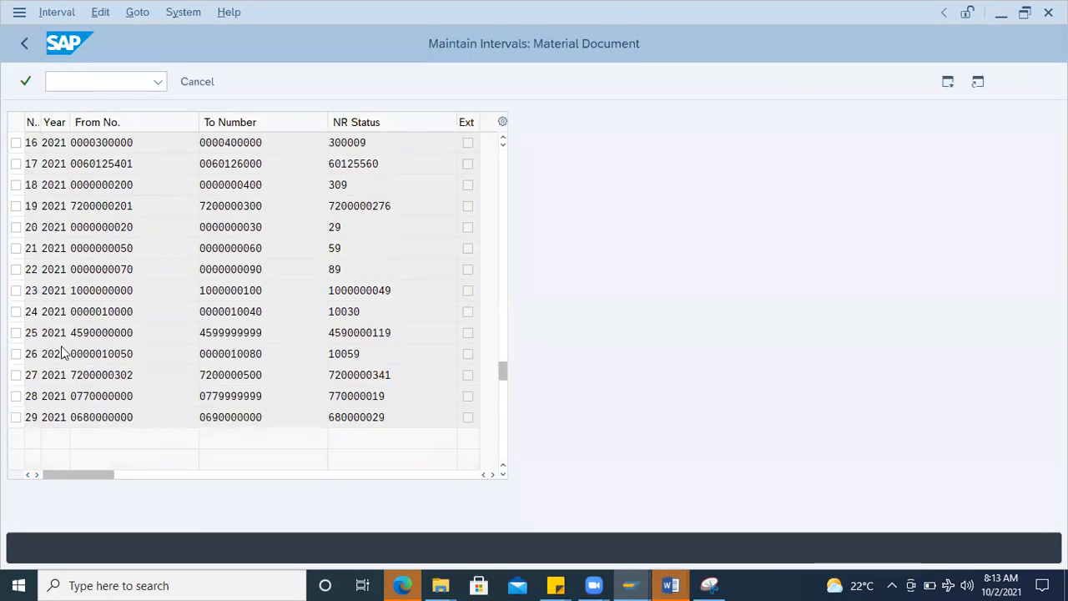
pyautogui.scroll(2, 63, 342)
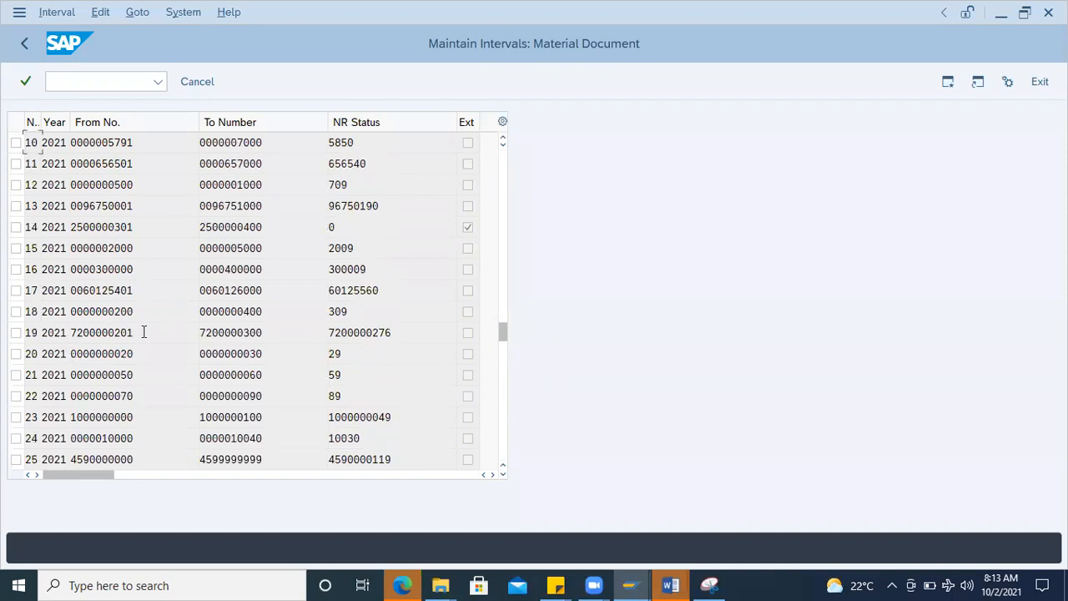
pyautogui.moveTo(144, 332); pyautogui.dragTo(49, 332)
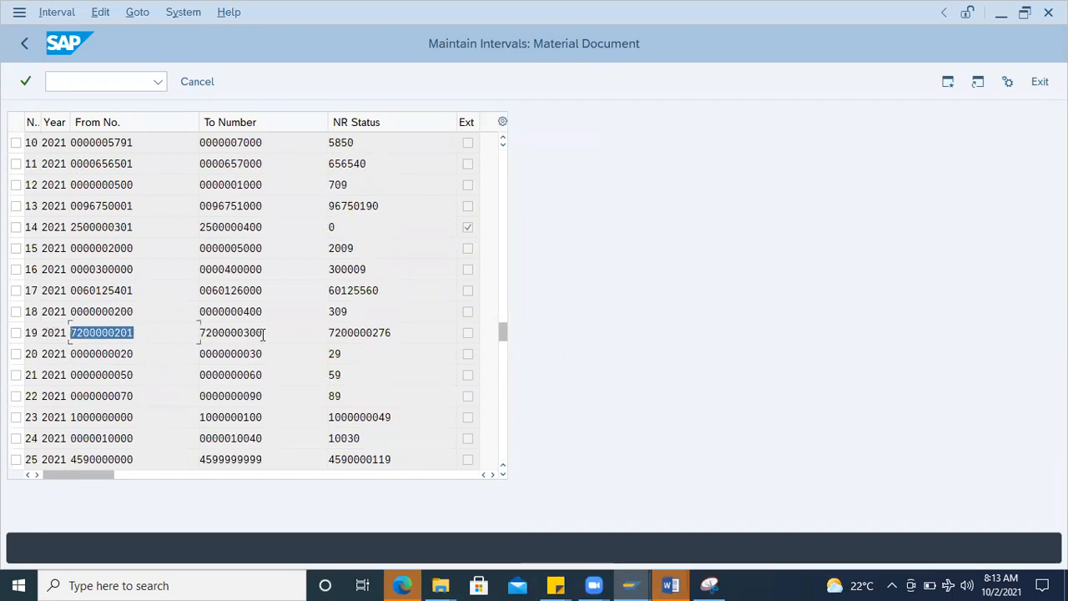
pyautogui.moveTo(263, 332); pyautogui.dragTo(179, 334)
pyautogui.doubleClick(334, 332)
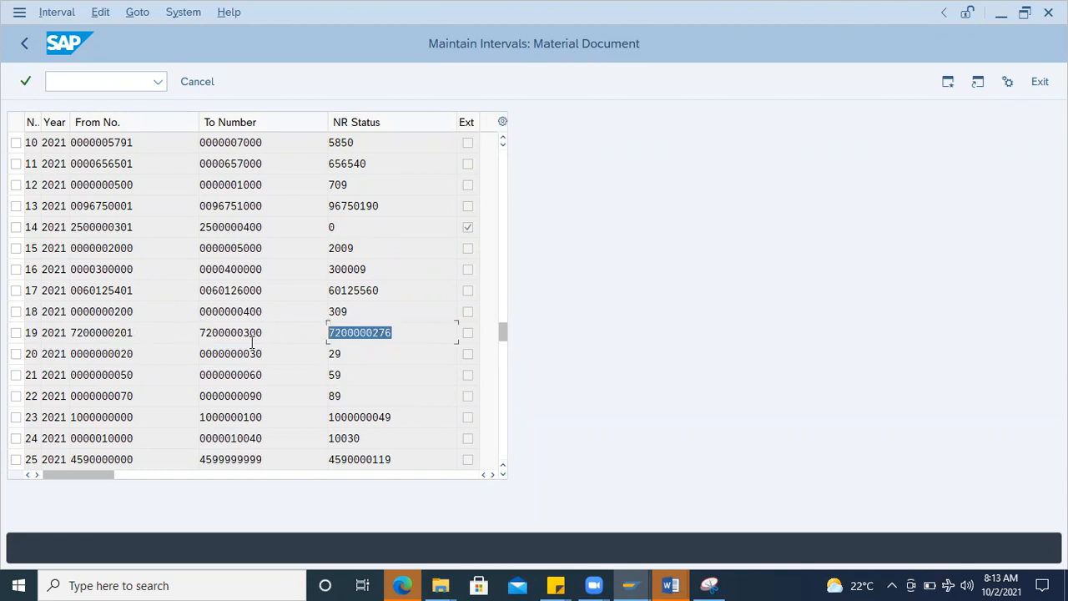
pyautogui.scroll(-2, 135, 386)
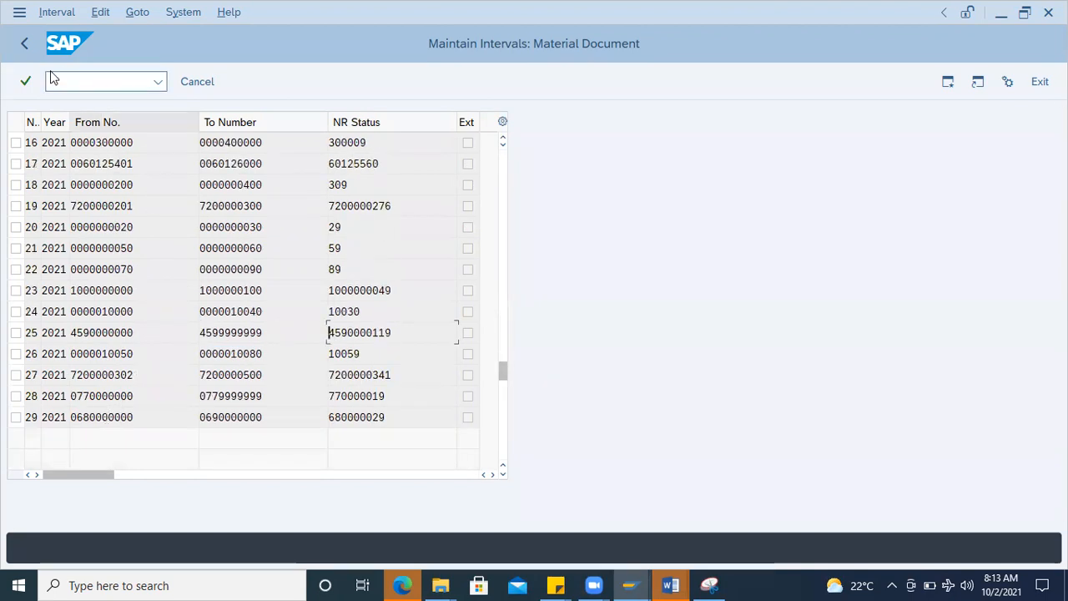
# Step: Display the number range groups, view the details of the HCL material document group, and return to the group list
pyautogui.click(32, 48)
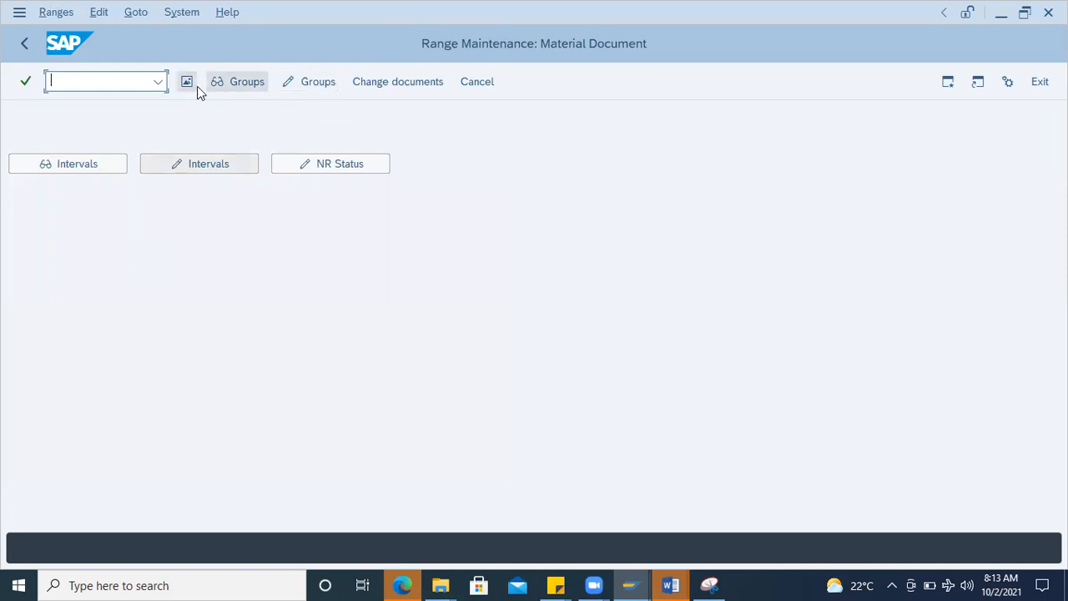
pyautogui.click(238, 81)
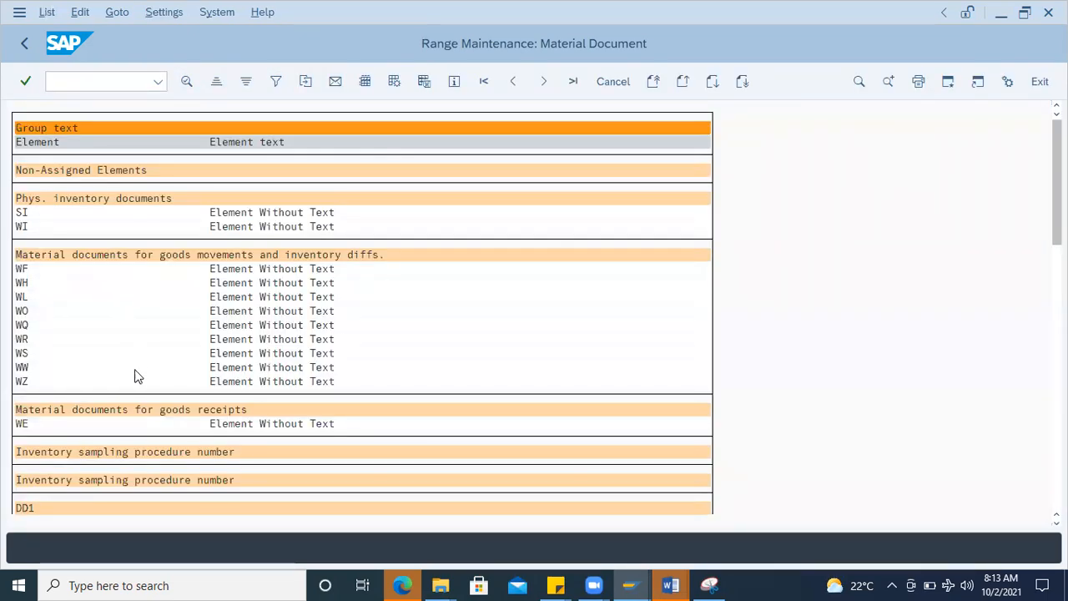
pyautogui.scroll(-3, 136, 374)
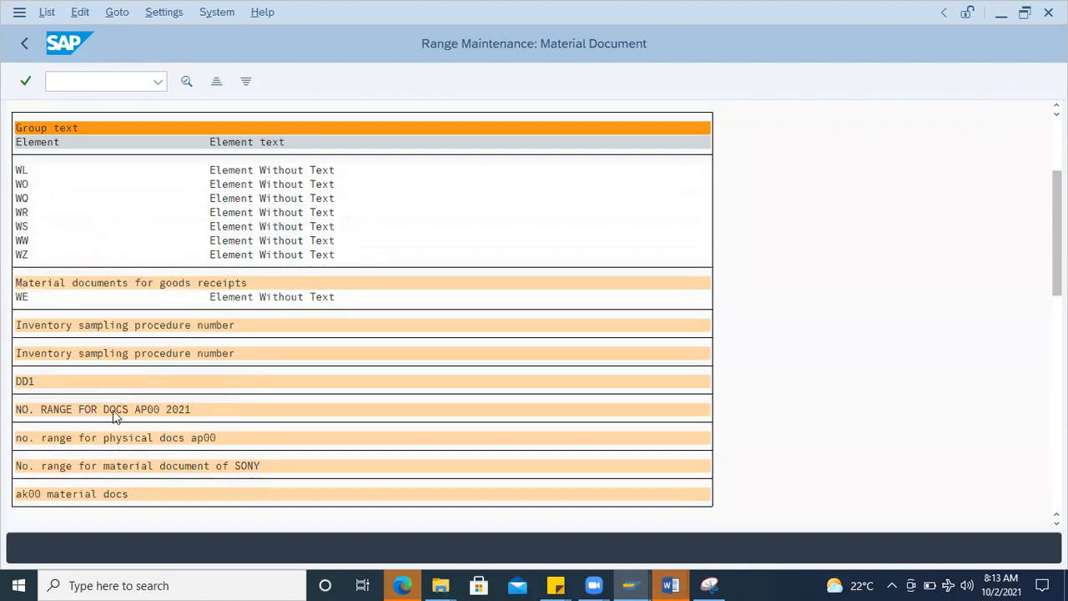
pyautogui.scroll(-3, 112, 410)
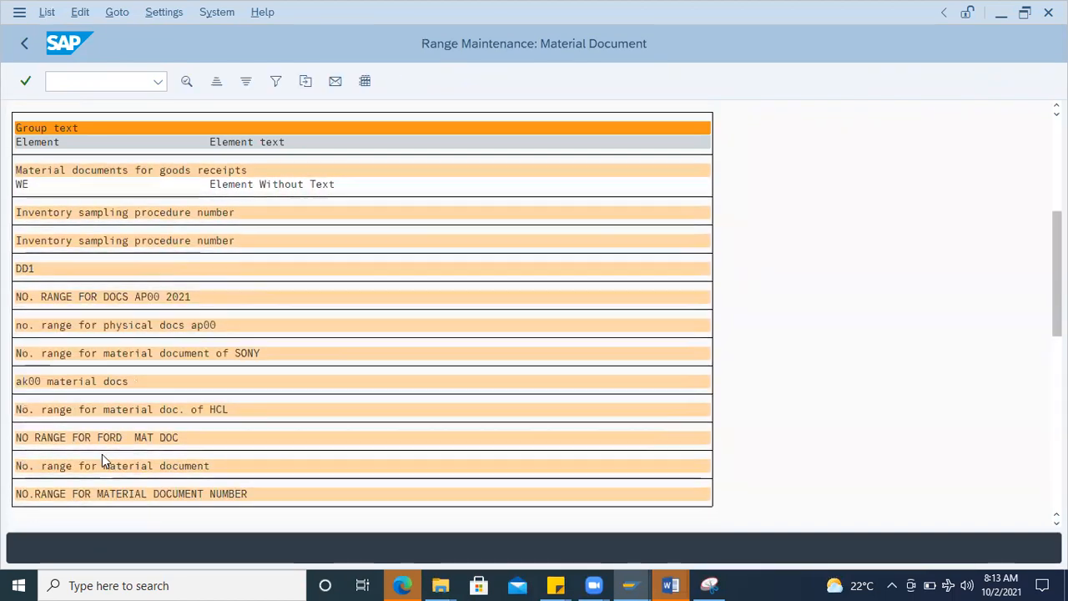
pyautogui.scroll(-1, 104, 442)
pyautogui.click(99, 395)
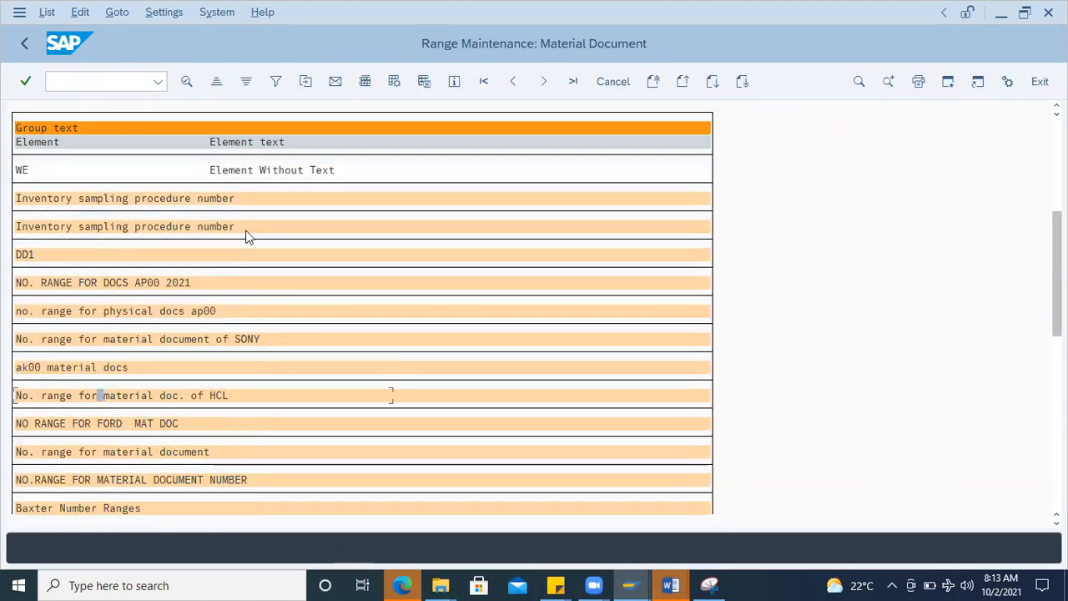
pyautogui.click(188, 82)
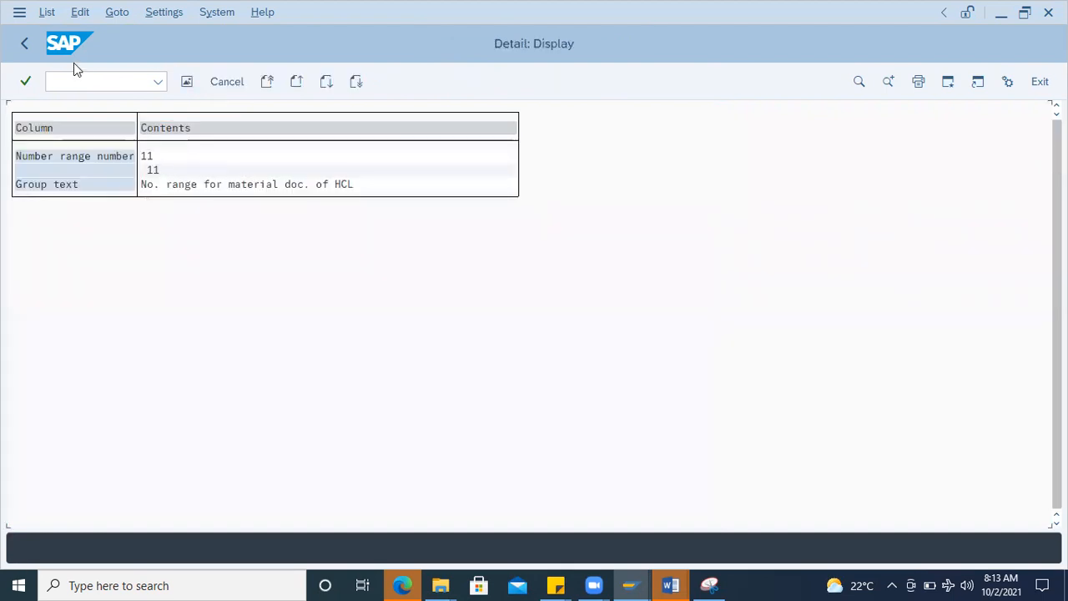
pyautogui.click(25, 44)
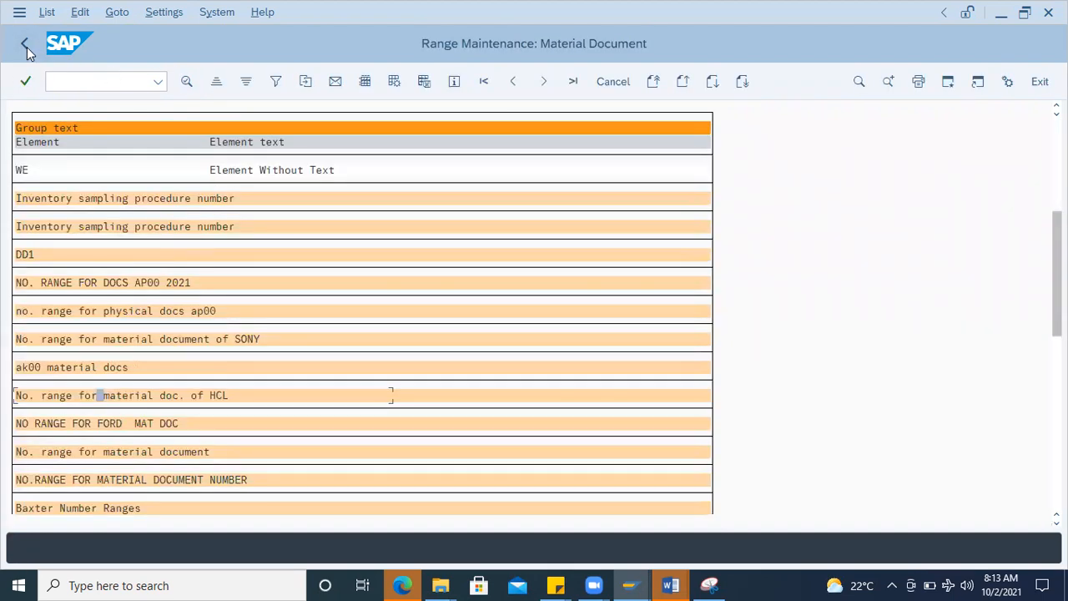
# Step: Reopen the number range intervals and examine the from number and current number status of range 11 for 2021
pyautogui.click(26, 46)
pyautogui.click(111, 166)
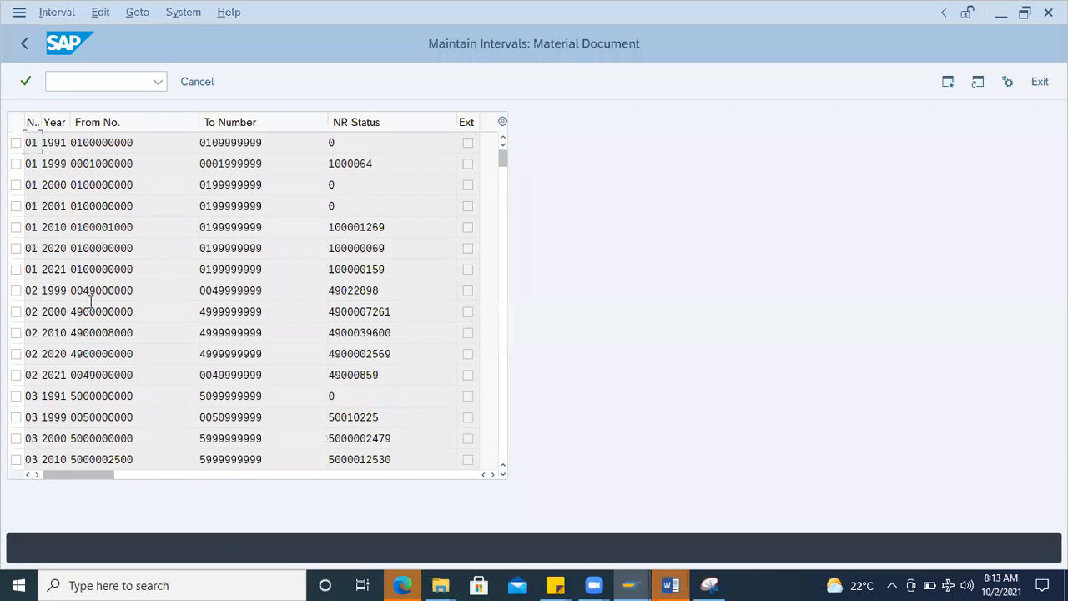
pyautogui.scroll(-20, 71, 367)
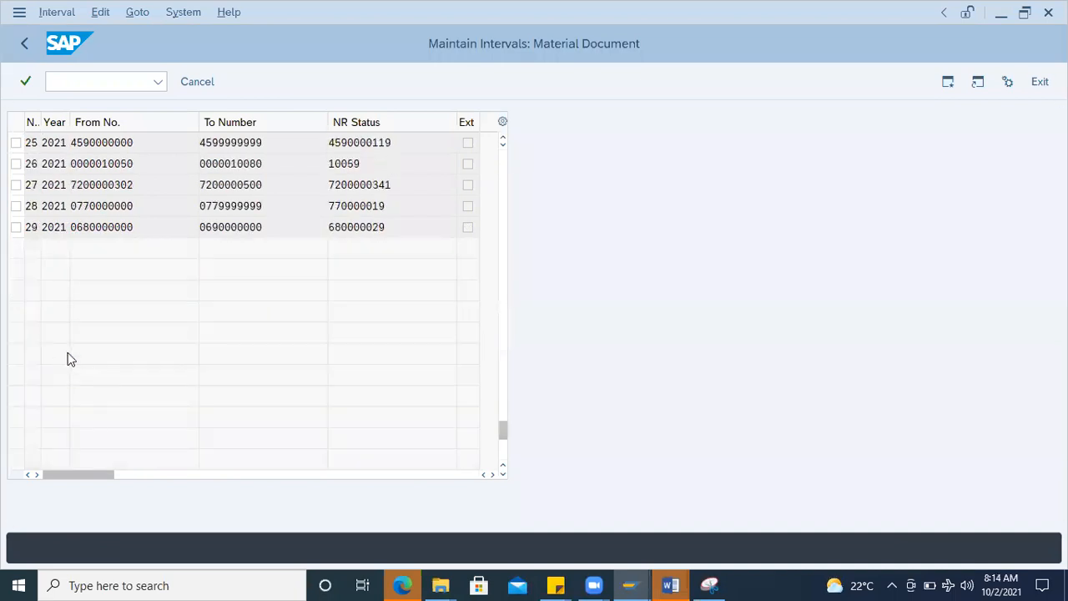
pyautogui.scroll(5, 71, 359)
pyautogui.moveTo(145, 162); pyautogui.dragTo(52, 163)
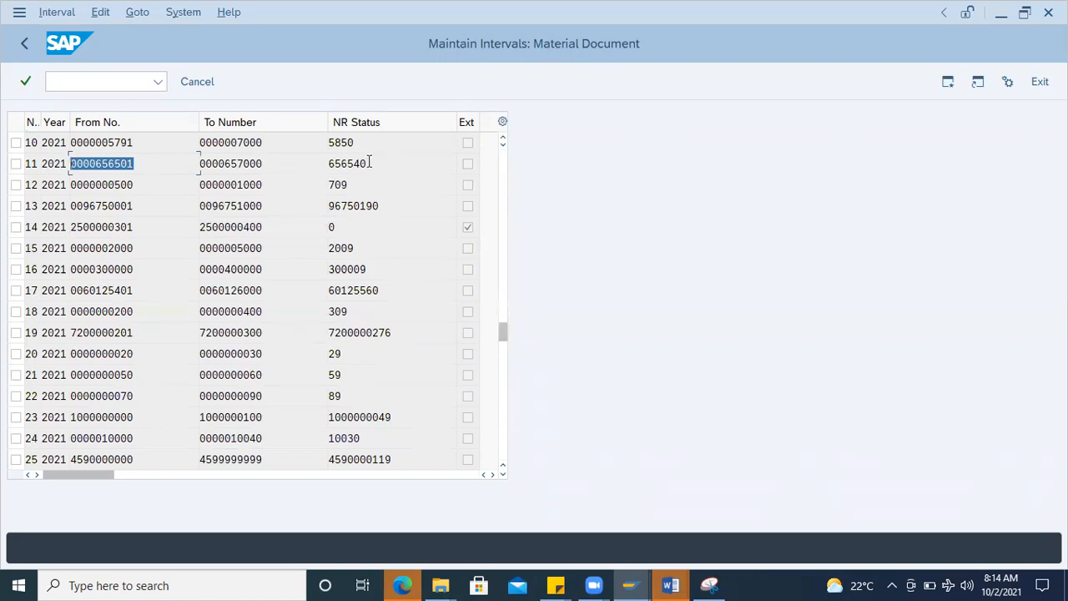
pyautogui.moveTo(370, 163); pyautogui.dragTo(206, 157)
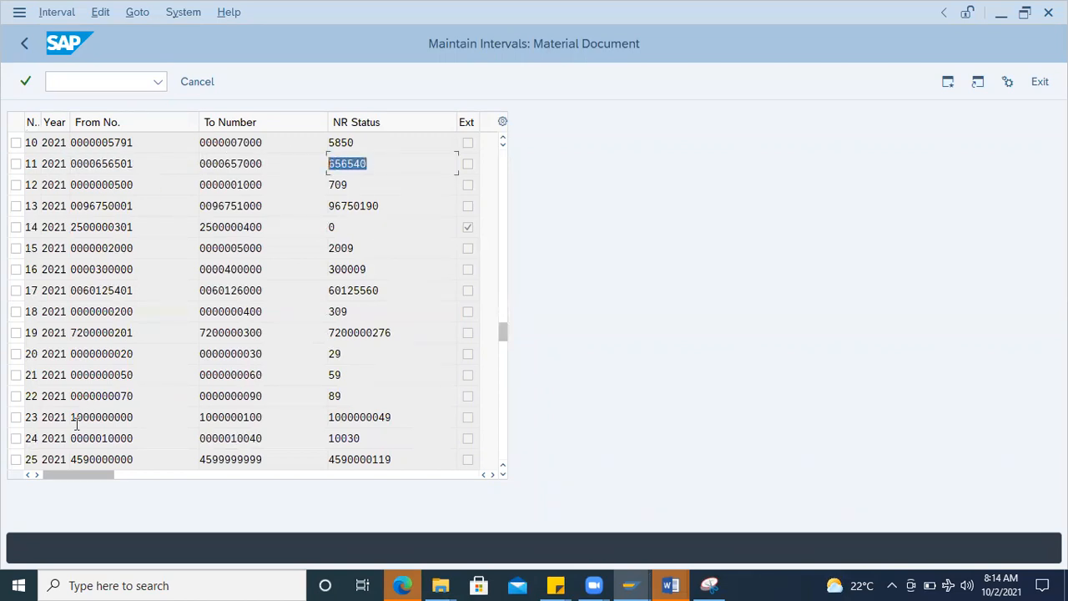
pyautogui.scroll(-1, 77, 424)
# Step: Display the number range groups, view the details of the TCS material document group, and return to the group list
pyautogui.click(24, 43)
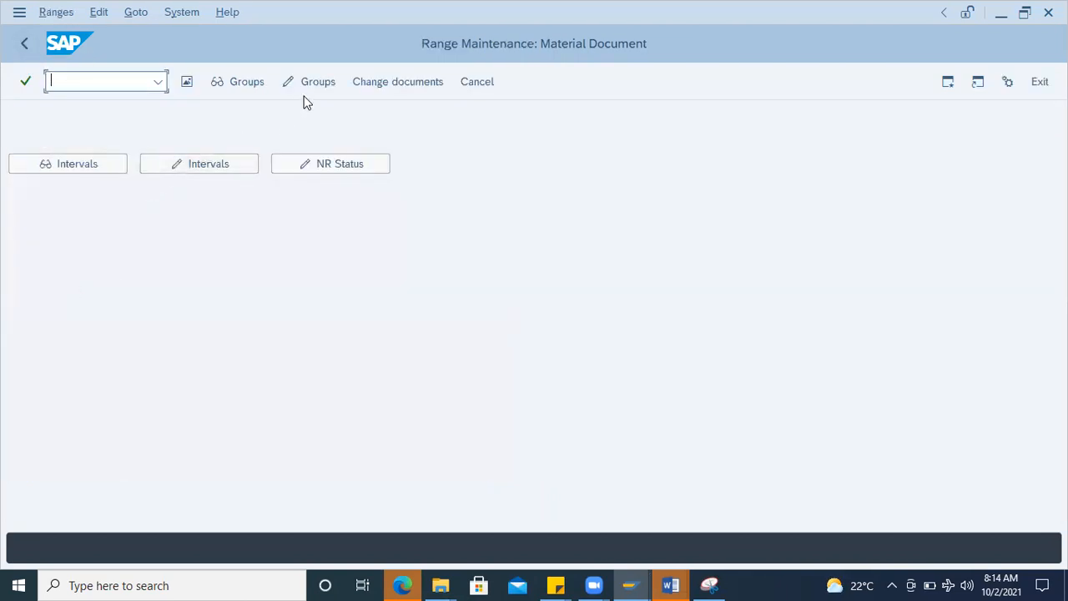
pyautogui.click(245, 81)
pyautogui.scroll(-5, 88, 404)
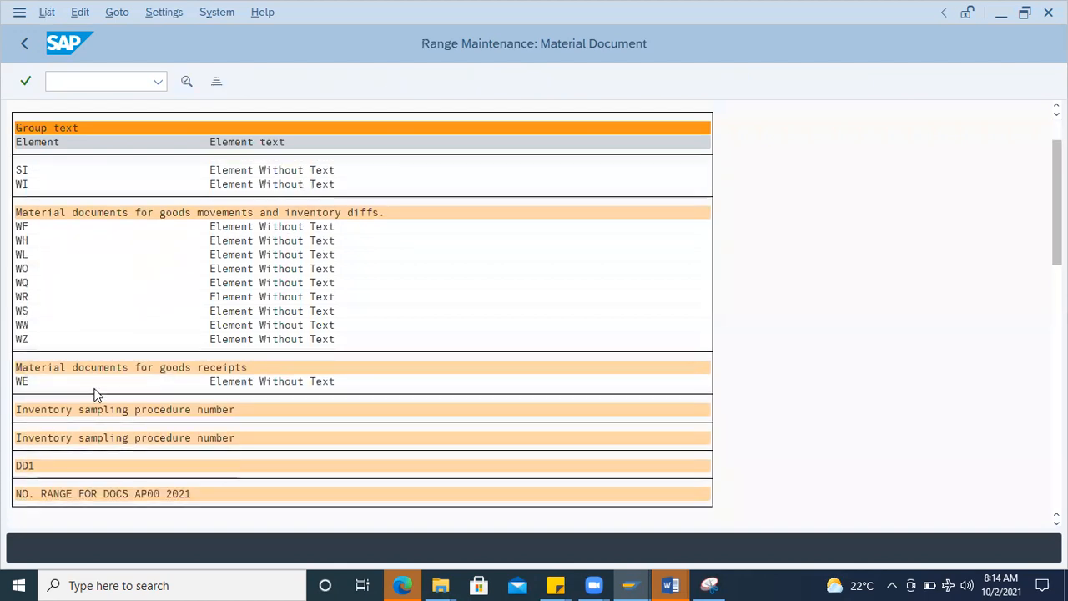
pyautogui.scroll(-5, 81, 386)
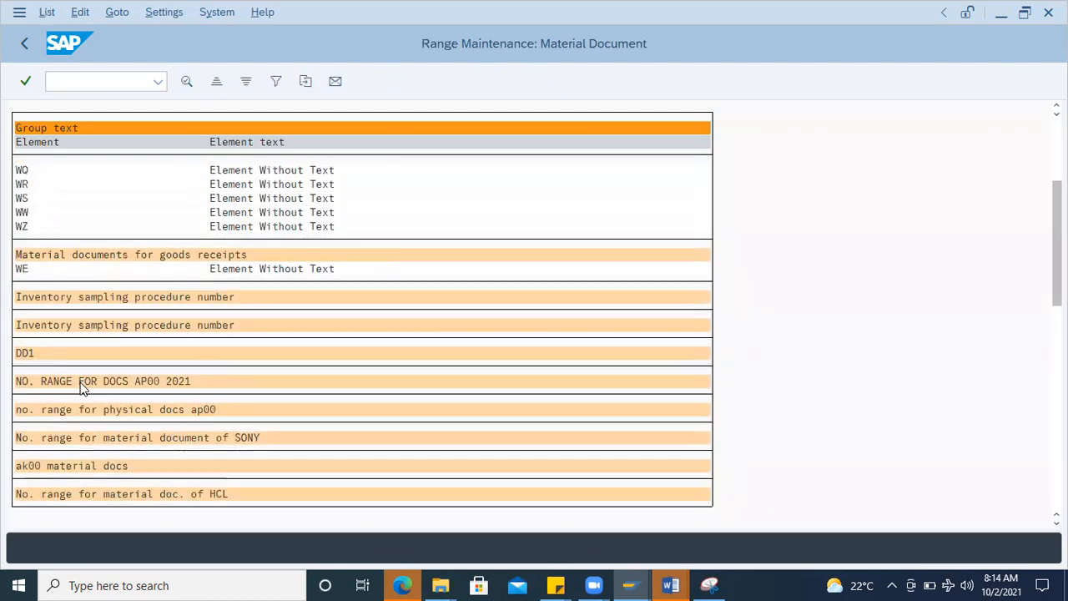
pyautogui.scroll(-5, 75, 389)
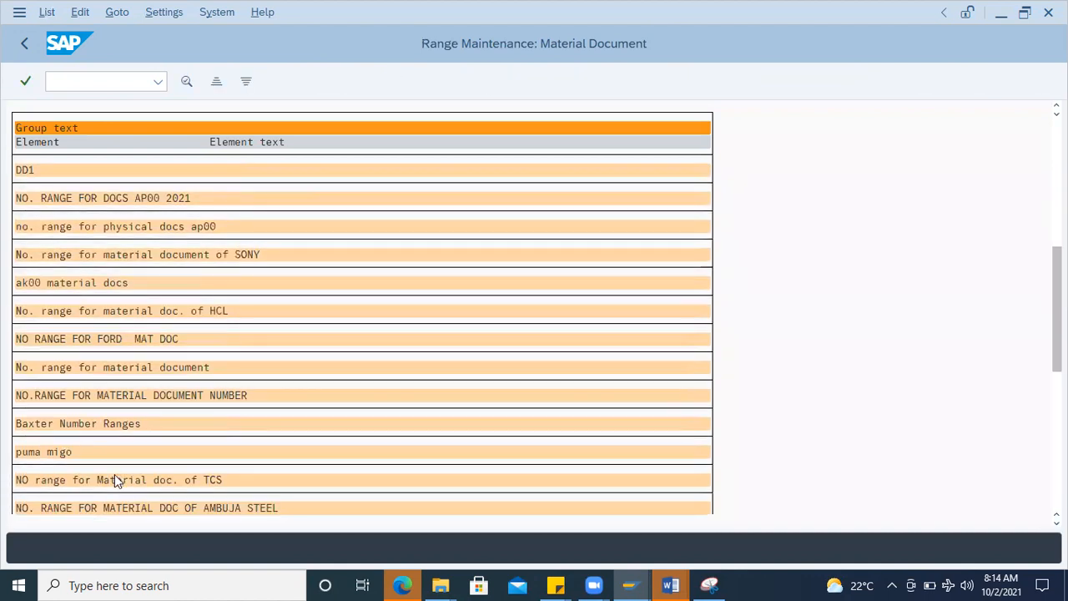
pyautogui.scroll(-1, 114, 480)
pyautogui.click(108, 467)
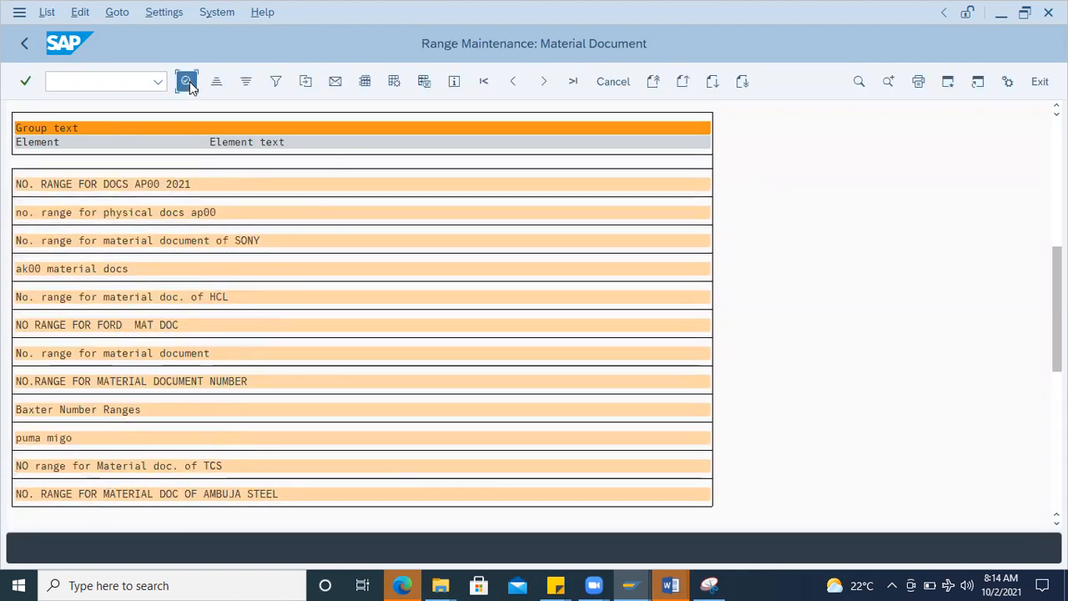
pyautogui.click(188, 83)
pyautogui.click(25, 44)
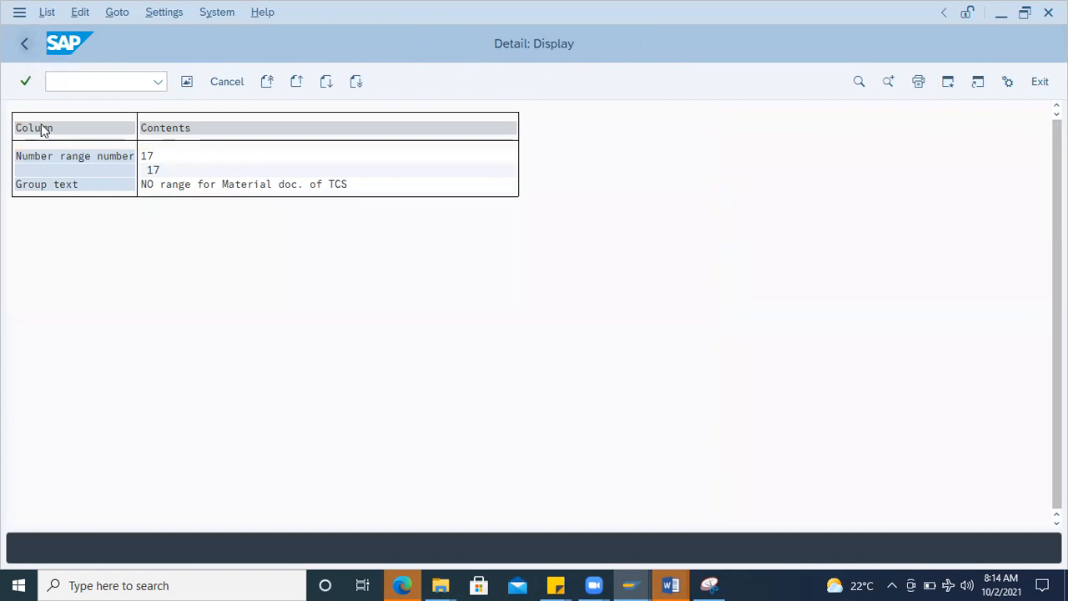
# Step: Find the MB01 material document group in the list and view its details
pyautogui.scroll(-1, 146, 467)
pyautogui.scroll(-4, 146, 468)
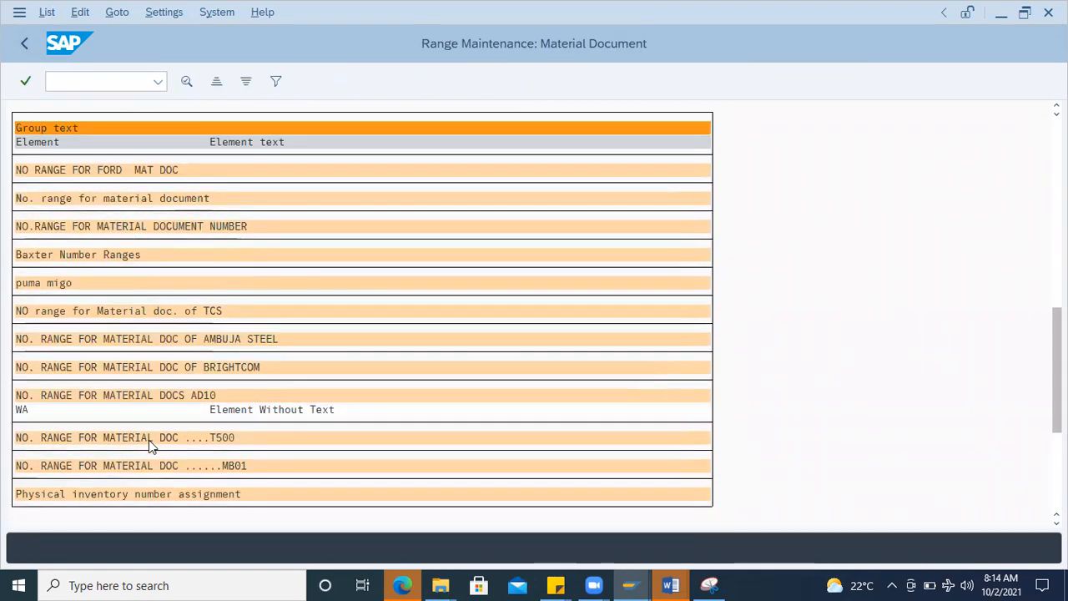
pyautogui.scroll(-1, 148, 446)
pyautogui.click(88, 452)
pyautogui.click(189, 82)
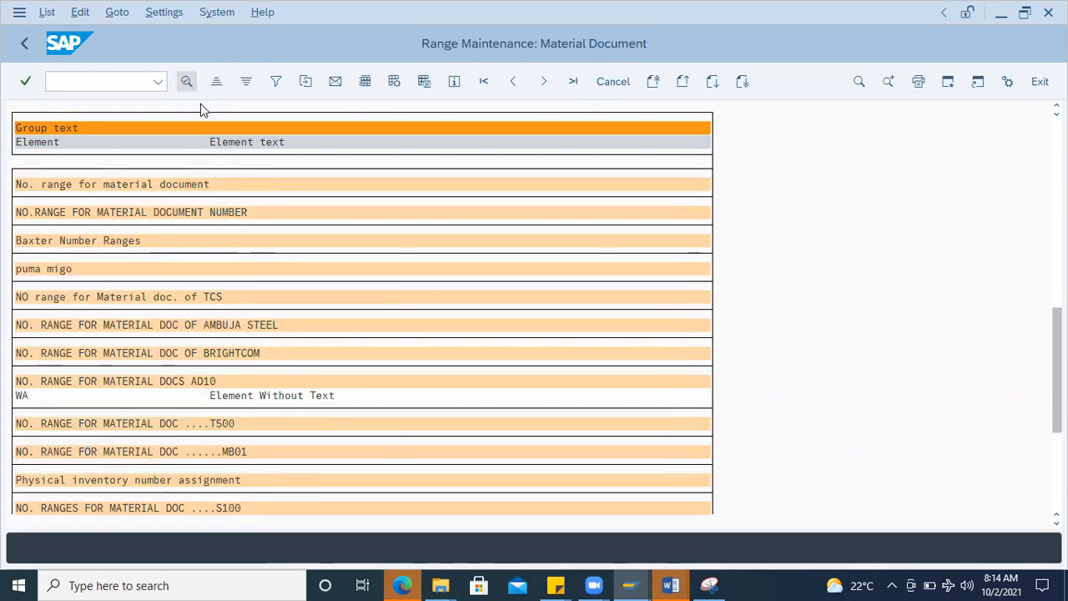
# Step: Find the "Number Rangers for G.R" group in the list, view its details, and return to the group list
pyautogui.click(27, 50)
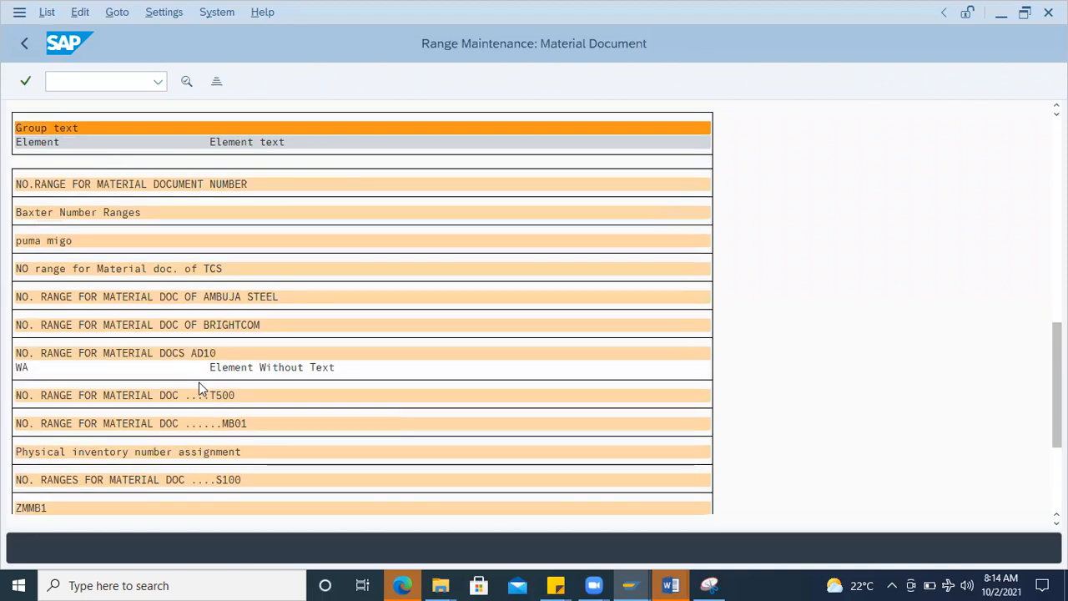
pyautogui.scroll(-4, 200, 388)
pyautogui.scroll(-3, 200, 388)
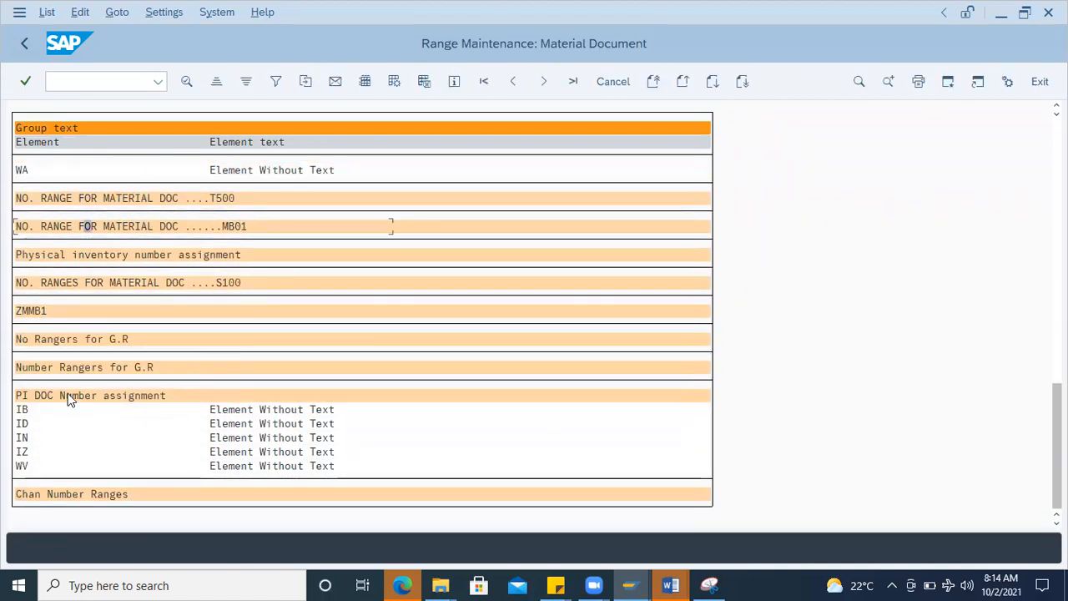
pyautogui.click(70, 397)
pyautogui.click(45, 369)
pyautogui.click(187, 81)
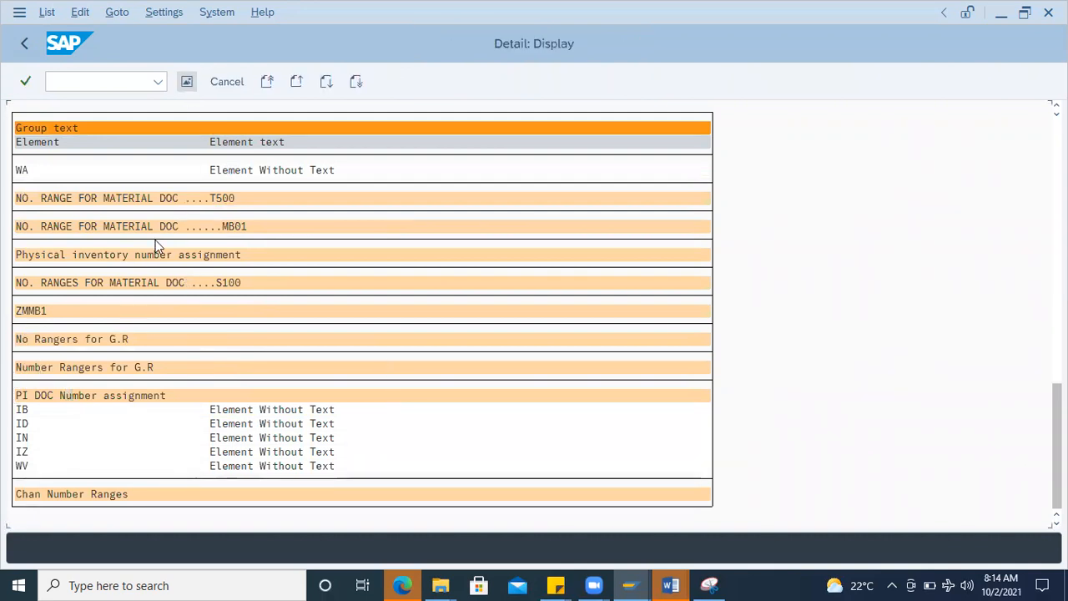
pyautogui.click(25, 44)
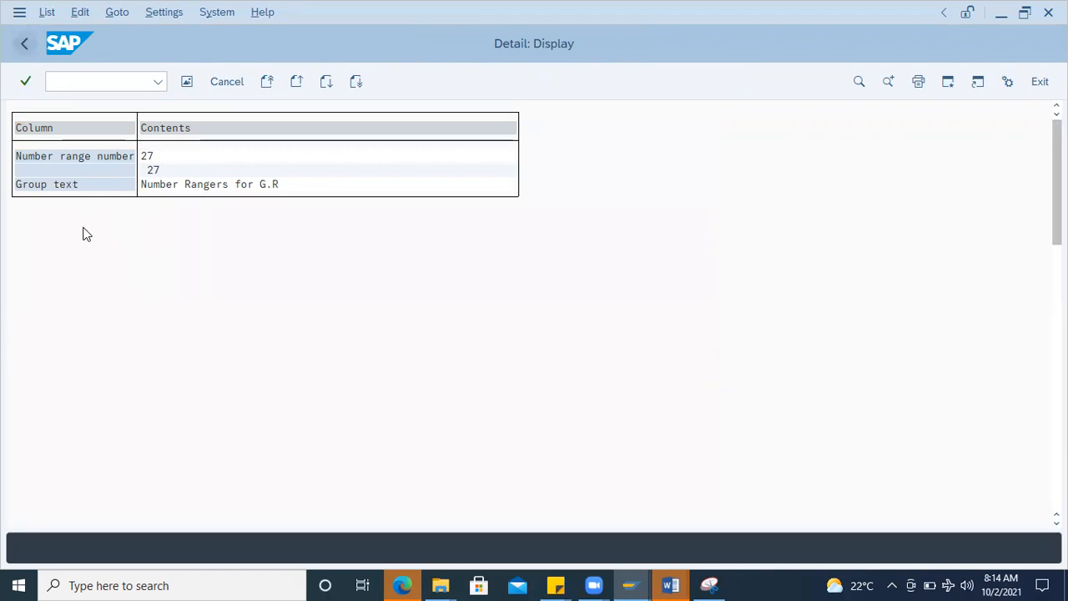
# Step: View the details of the "No Rangers for G.R" and ZMMB1 groups one after the other, returning to the group list
pyautogui.click(38, 339)
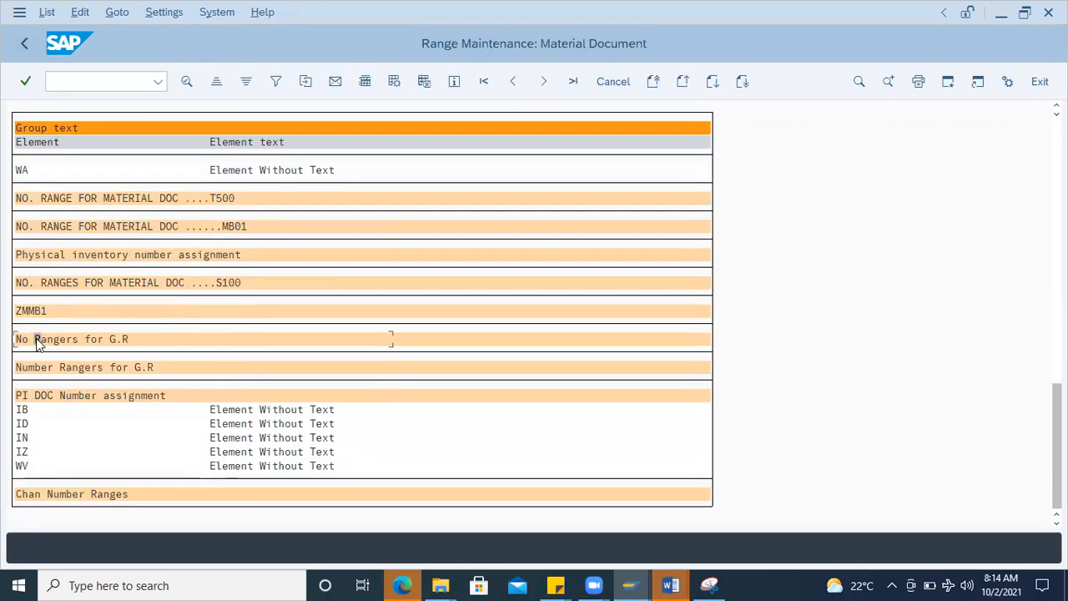
pyautogui.click(186, 83)
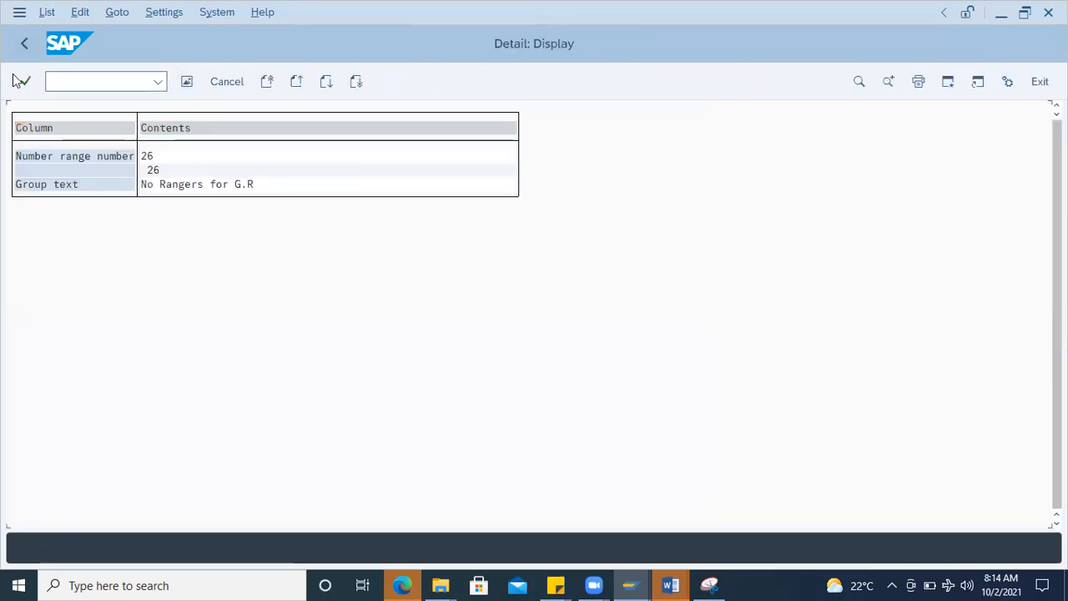
pyautogui.click(26, 45)
pyautogui.click(54, 314)
pyautogui.click(186, 81)
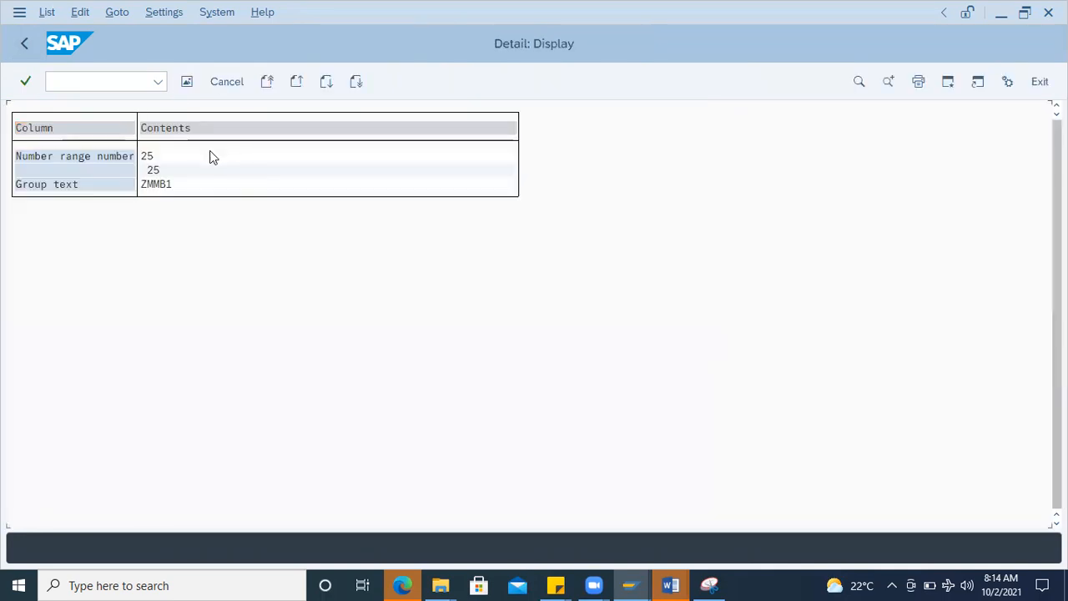
pyautogui.click(24, 44)
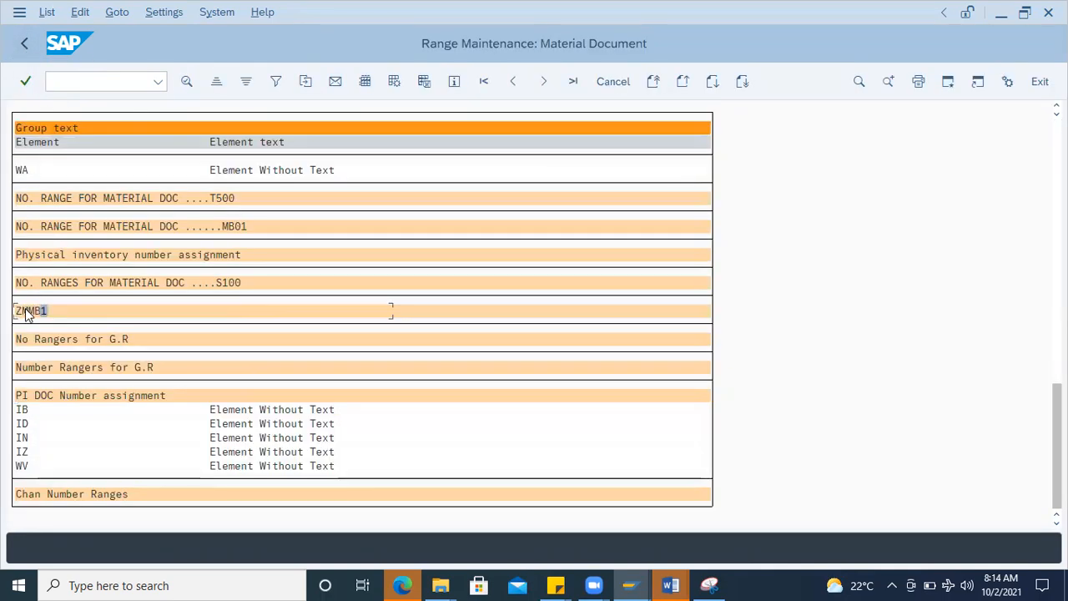
pyautogui.click(25, 314)
# Step: Rename the ZMMB1 group to "No Ranges for Goods Issue" in group maintenance, save it, and return to the group list
pyautogui.click(27, 44)
pyautogui.click(309, 81)
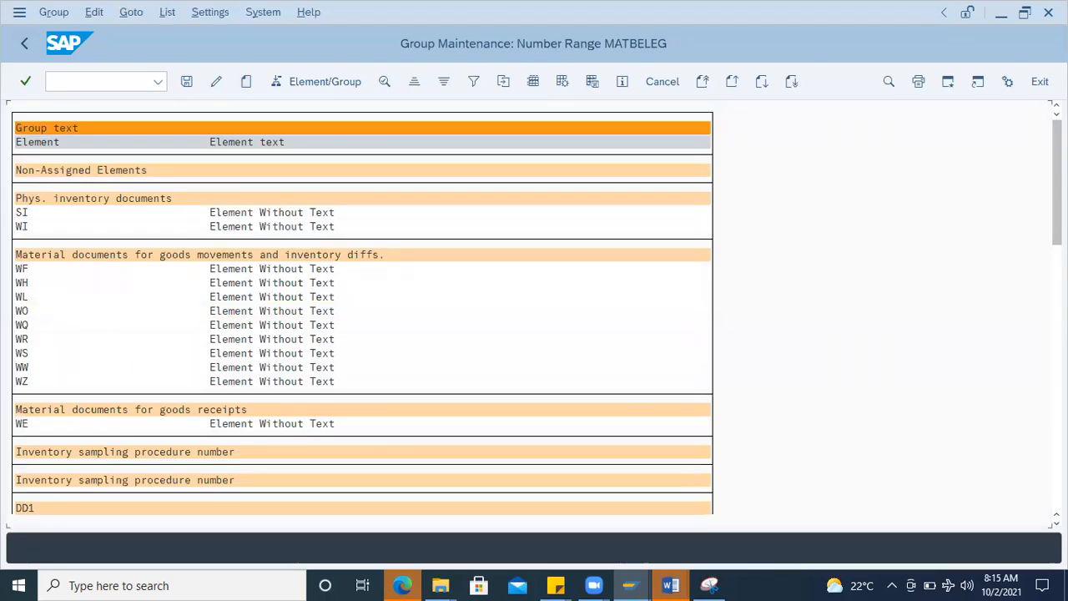
pyautogui.scroll(-1, 317, 398)
pyautogui.moveTo(1057, 183); pyautogui.dragTo(1057, 442)
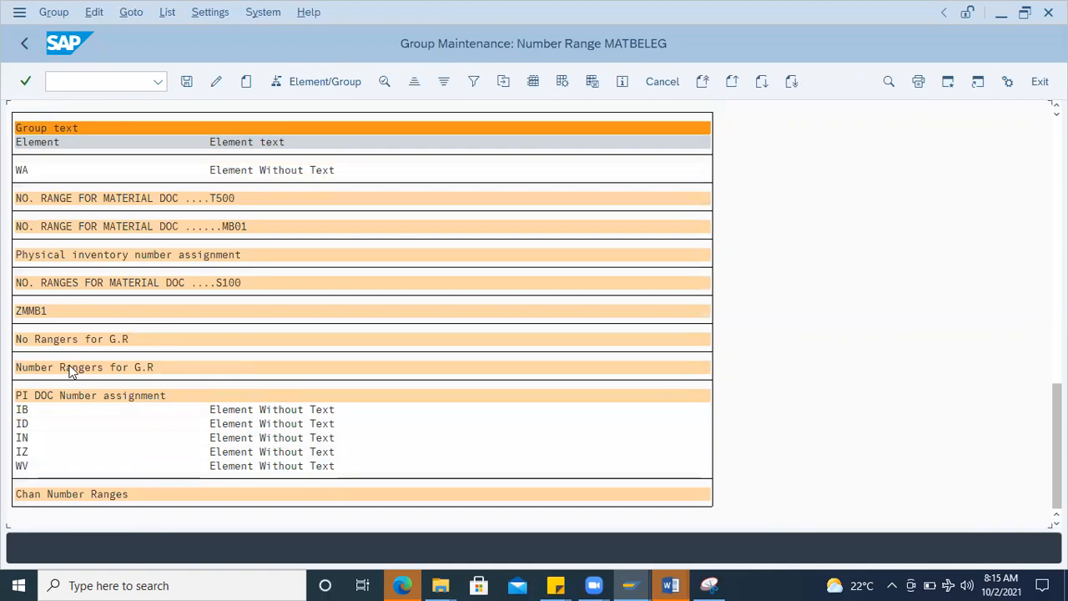
pyautogui.click(33, 315)
pyautogui.click(217, 80)
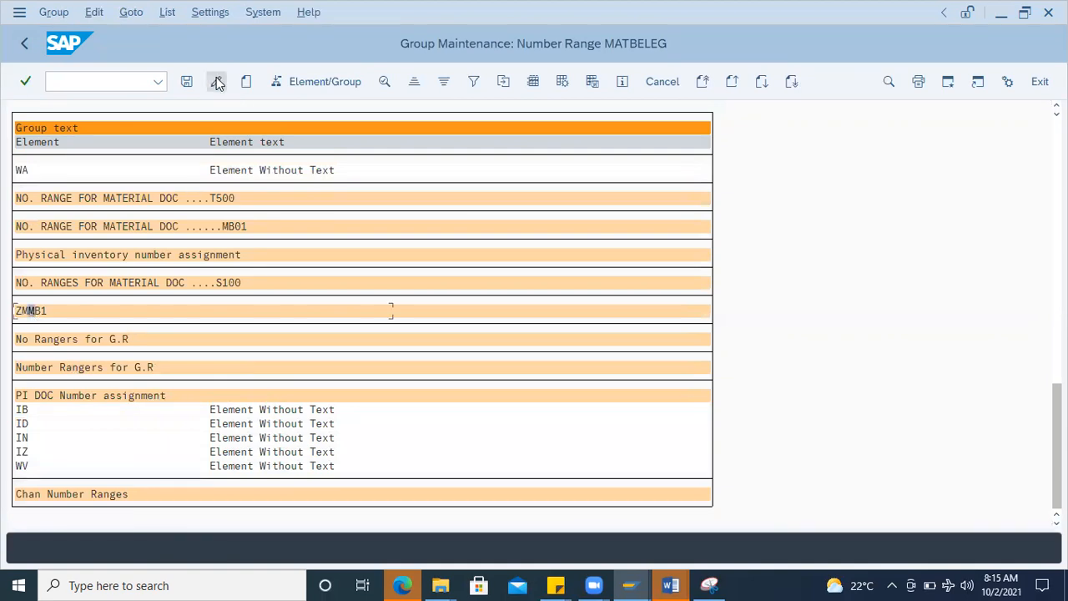
pyautogui.moveTo(140, 123); pyautogui.dragTo(83, 131)
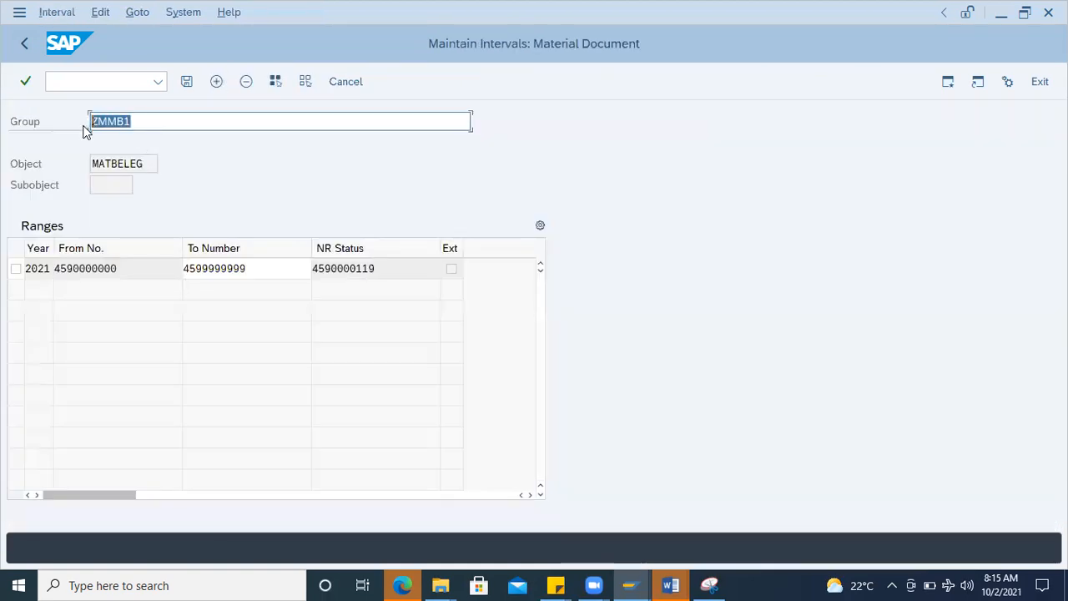
pyautogui.write('No Ranges for Goods Issue')
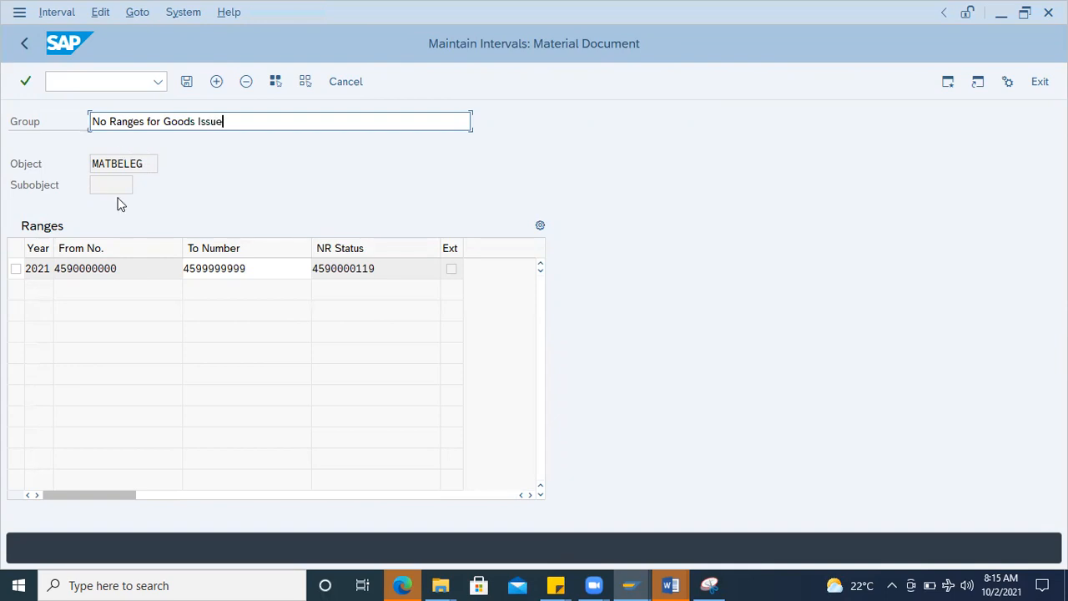
pyautogui.click(186, 85)
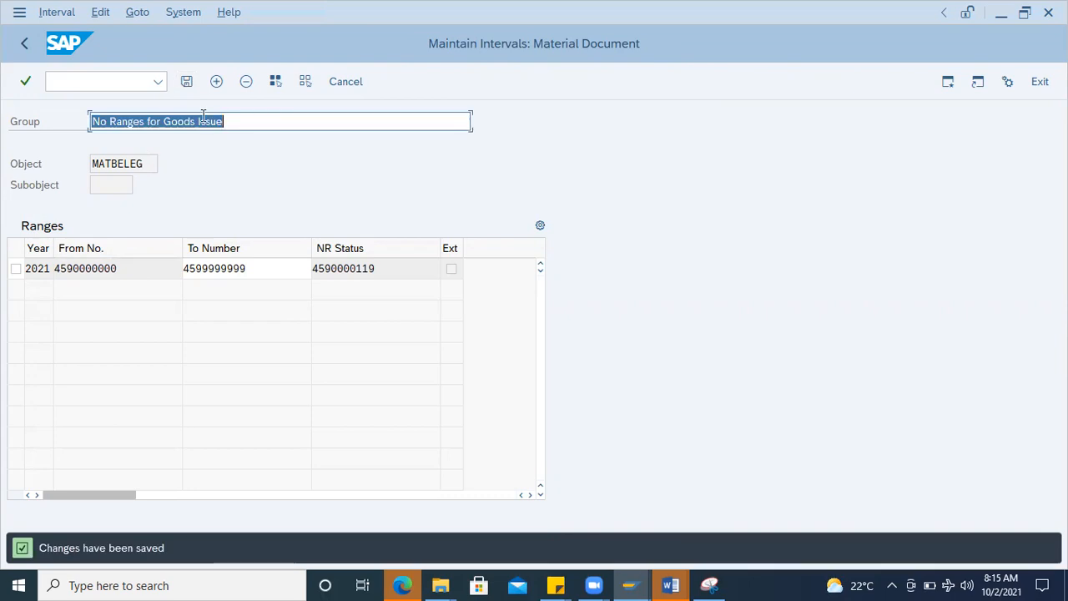
pyautogui.click(29, 42)
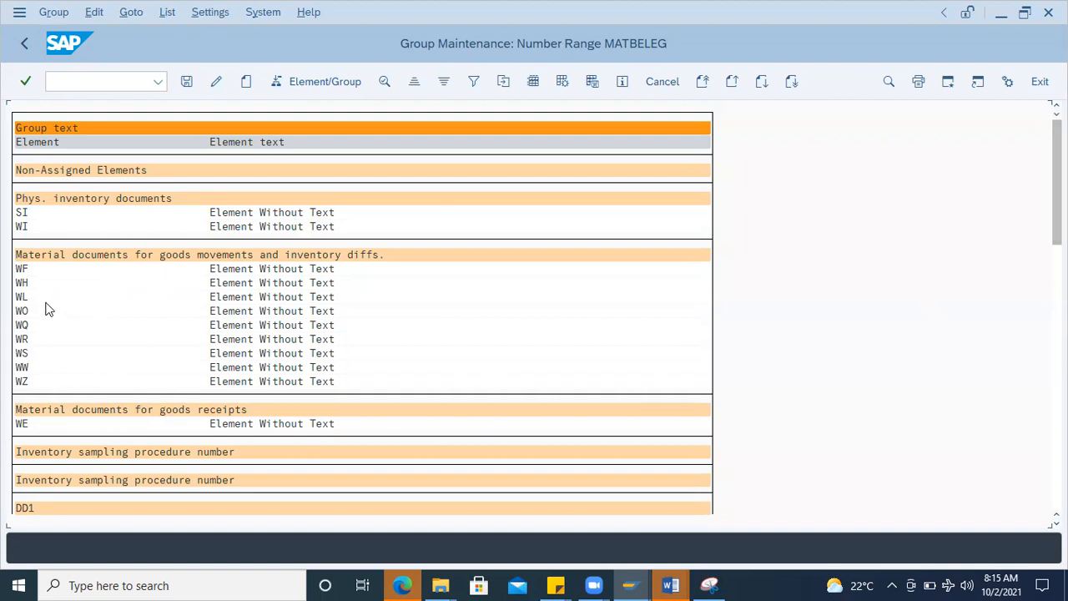
# Step: Reassign element WA from the AD10 material document group to group 25, "No Ranges for Goods Issue"
pyautogui.scroll(-4, 93, 373)
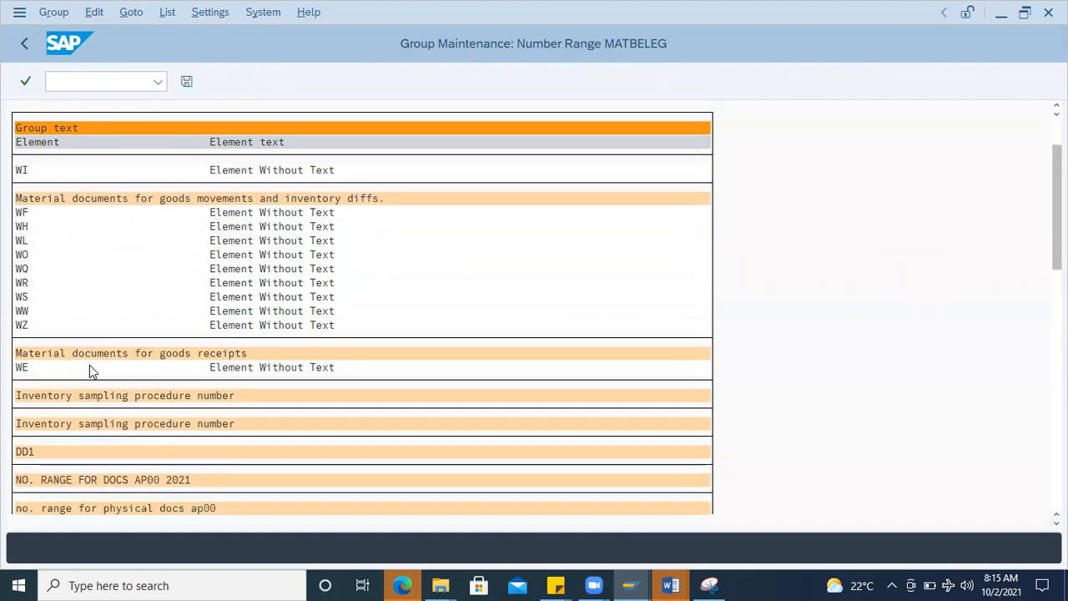
pyautogui.scroll(-4, 89, 343)
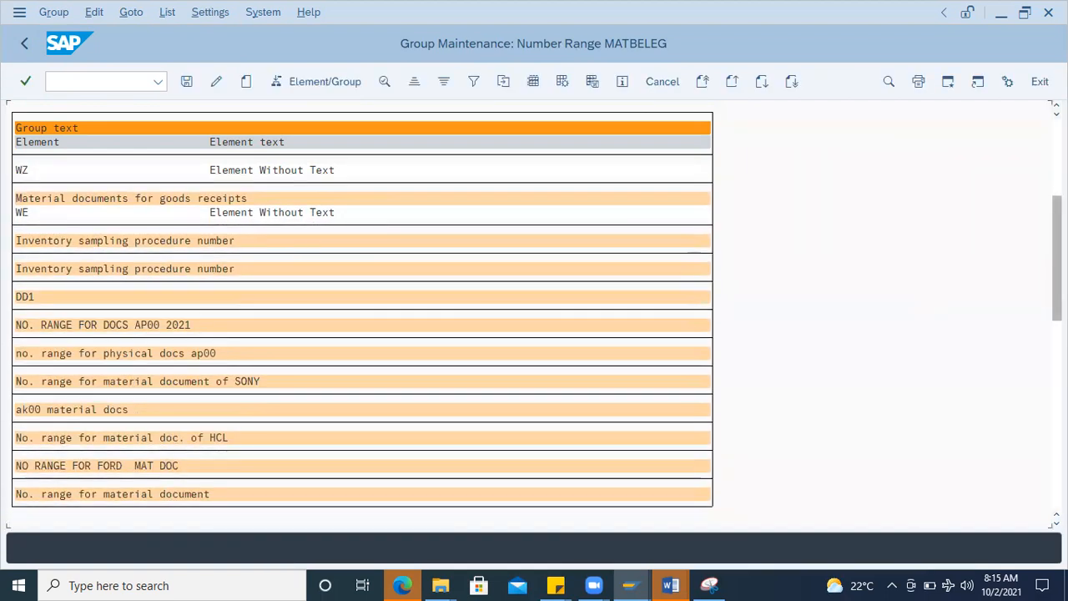
pyautogui.moveTo(1056, 308); pyautogui.dragTo(1056, 475)
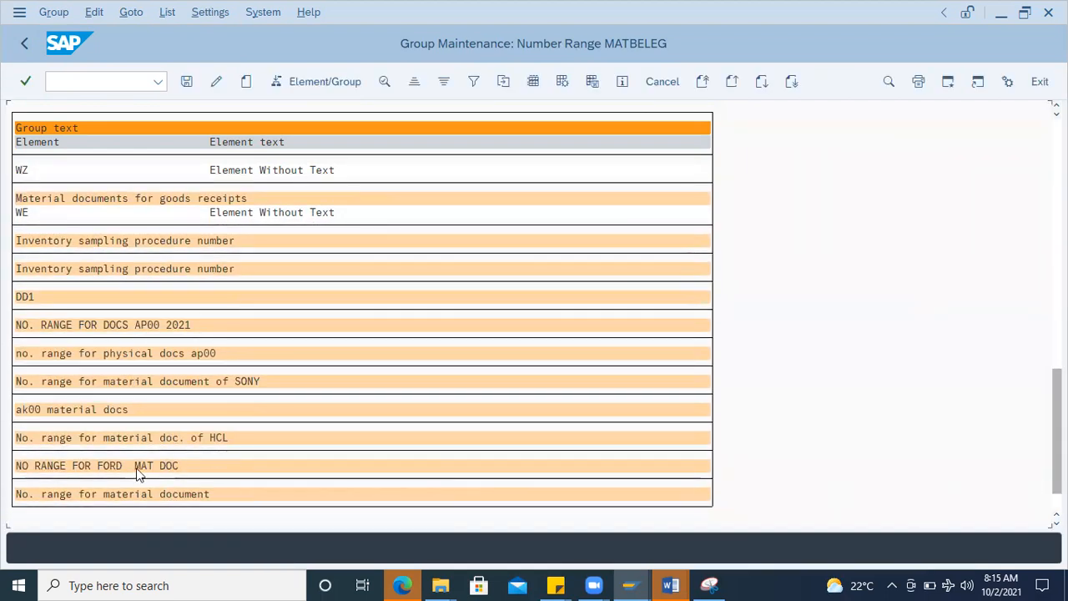
pyautogui.scroll(-1, 87, 468)
pyautogui.scroll(-1, 85, 463)
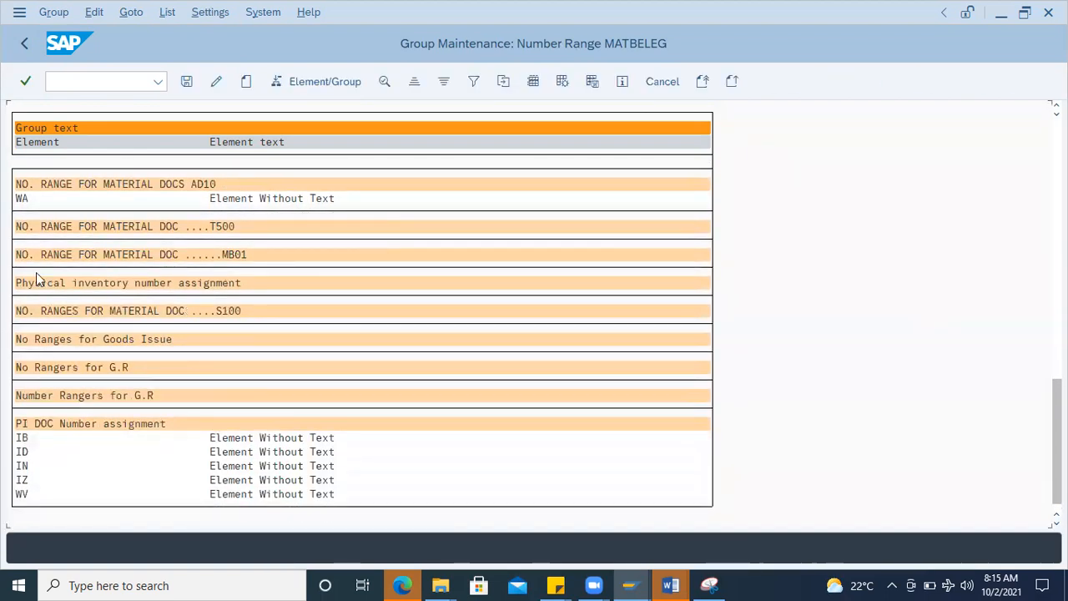
pyautogui.scroll(1, 24, 229)
pyautogui.click(22, 214)
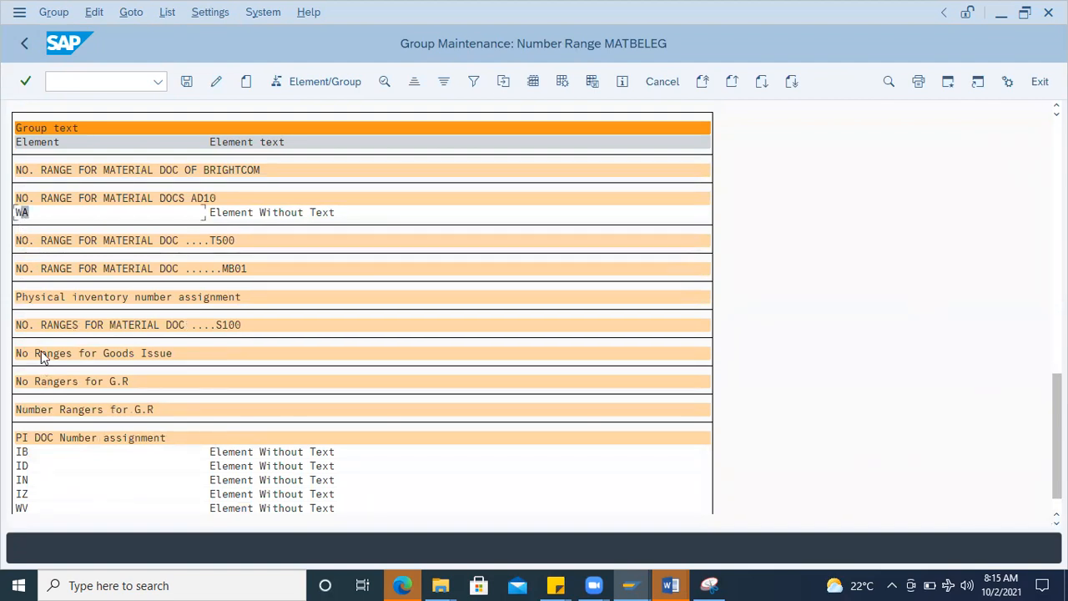
pyautogui.click(20, 209)
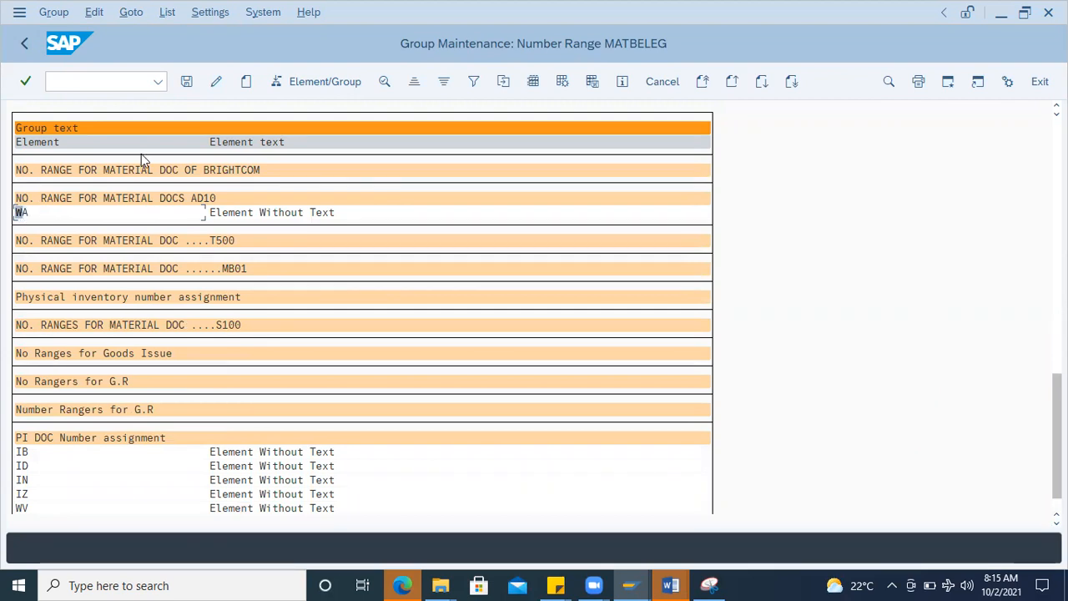
pyautogui.click(294, 83)
pyautogui.moveTo(541, 277); pyautogui.dragTo(540, 385)
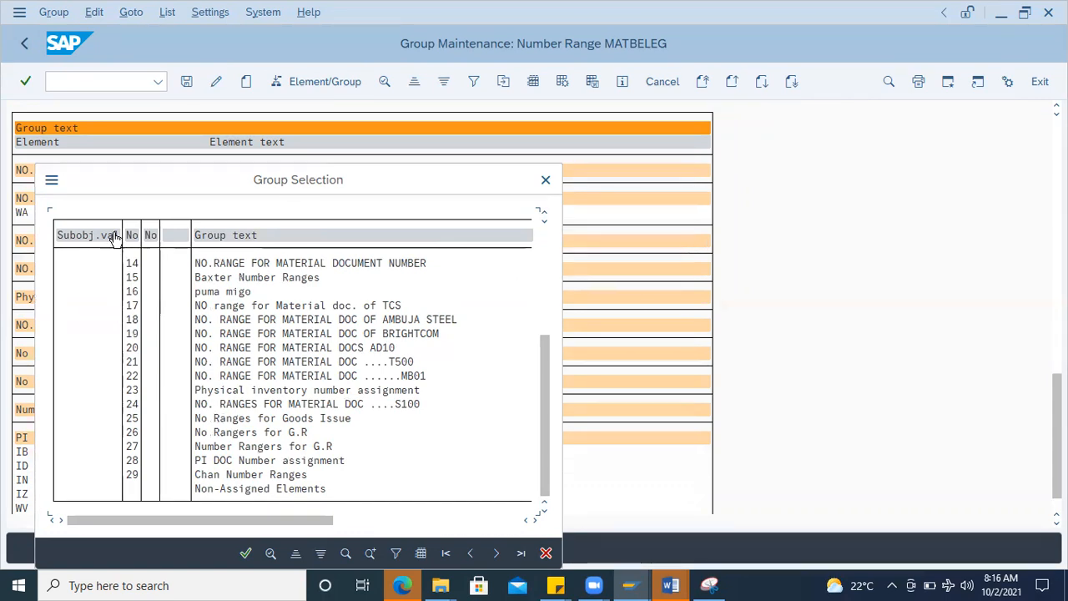
pyautogui.doubleClick(228, 421)
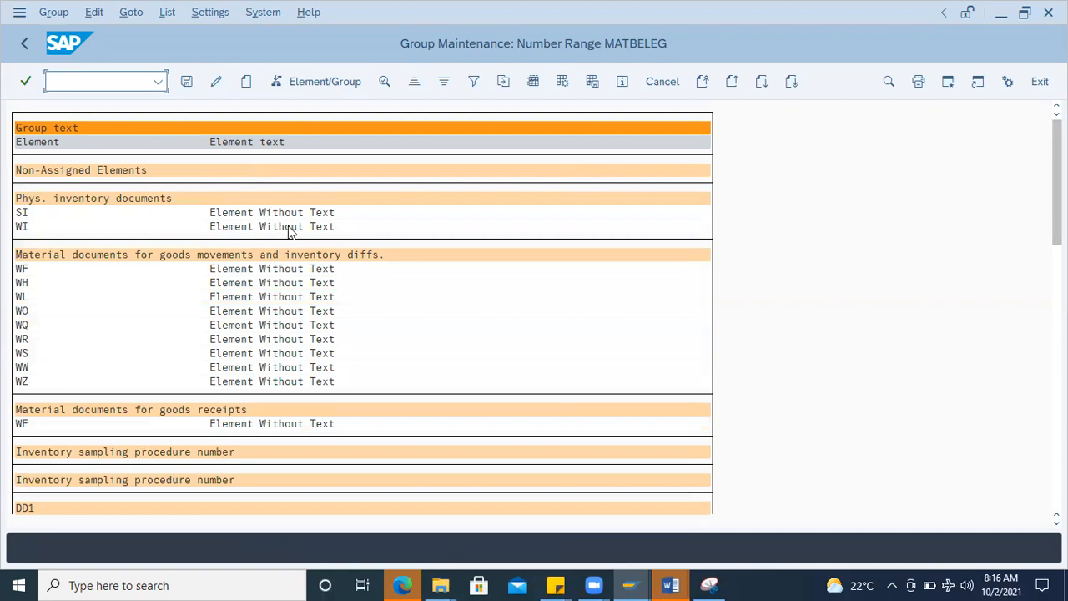
# Step: Check element WA under the "No Ranges for Goods Issue" group and save the group assignment
pyautogui.scroll(-3, 73, 415)
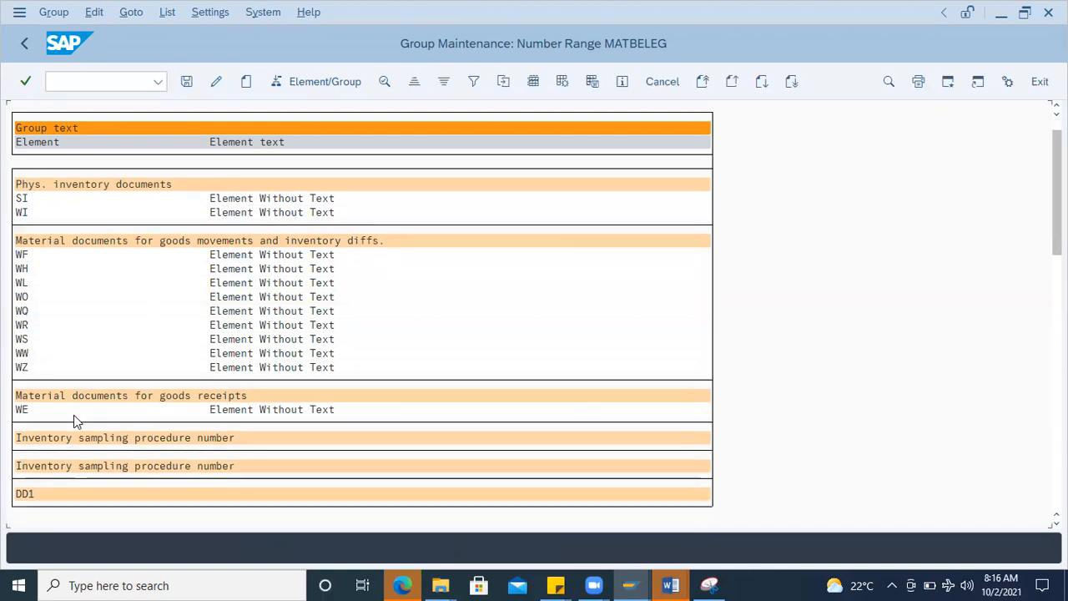
pyautogui.scroll(-2, 73, 413)
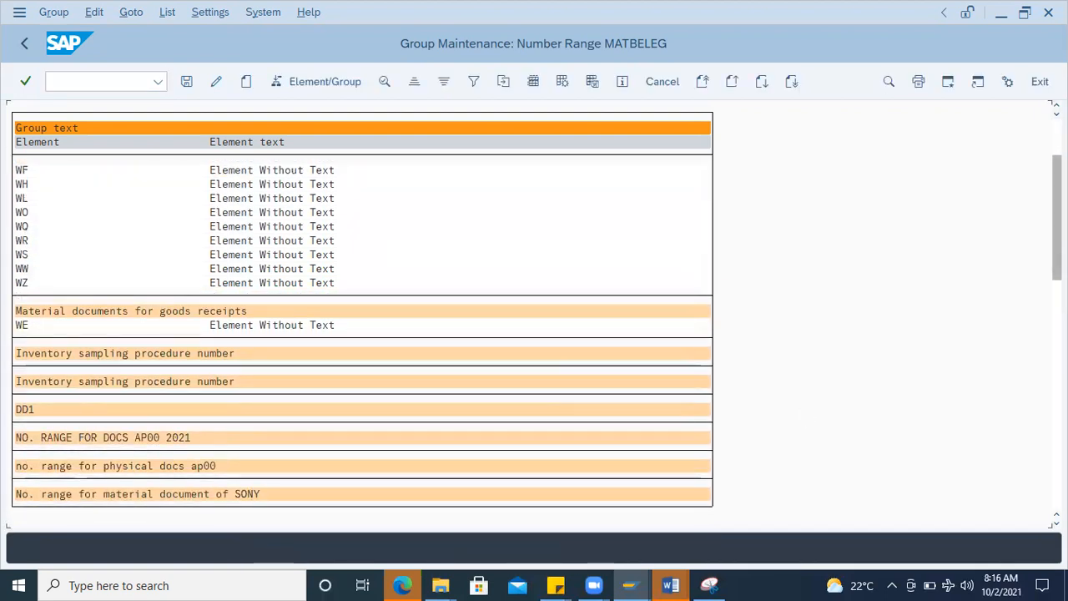
pyautogui.moveTo(1057, 267); pyautogui.dragTo(992, 481)
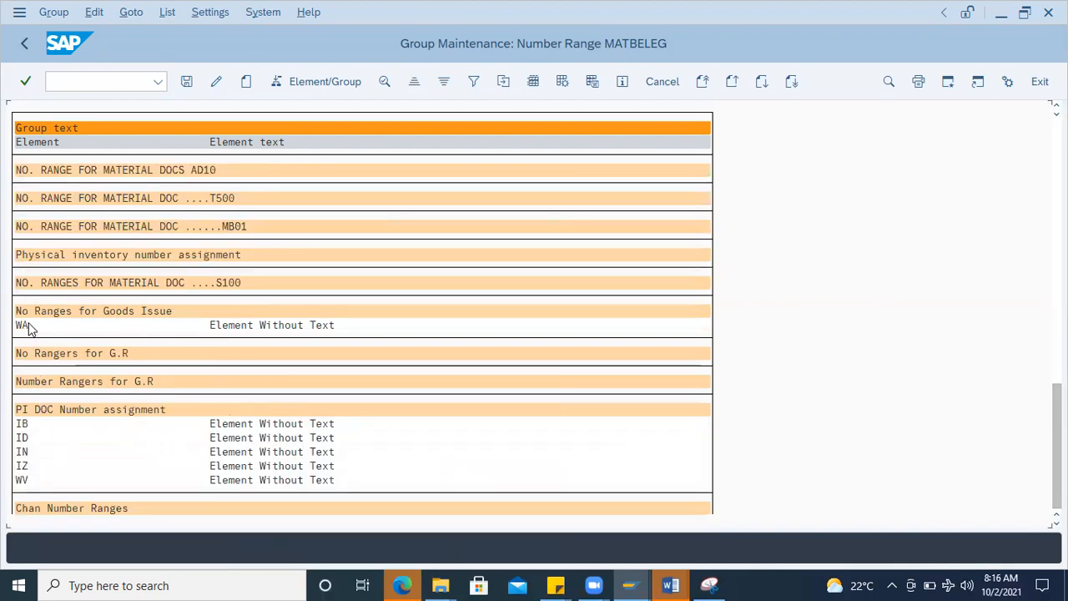
pyautogui.click(28, 325)
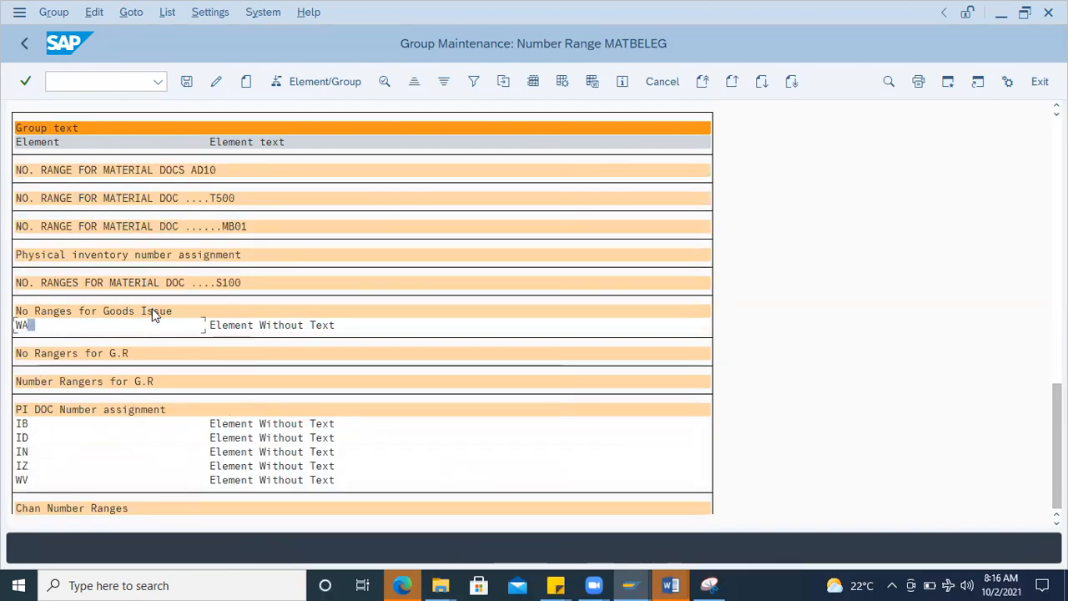
pyautogui.click(187, 82)
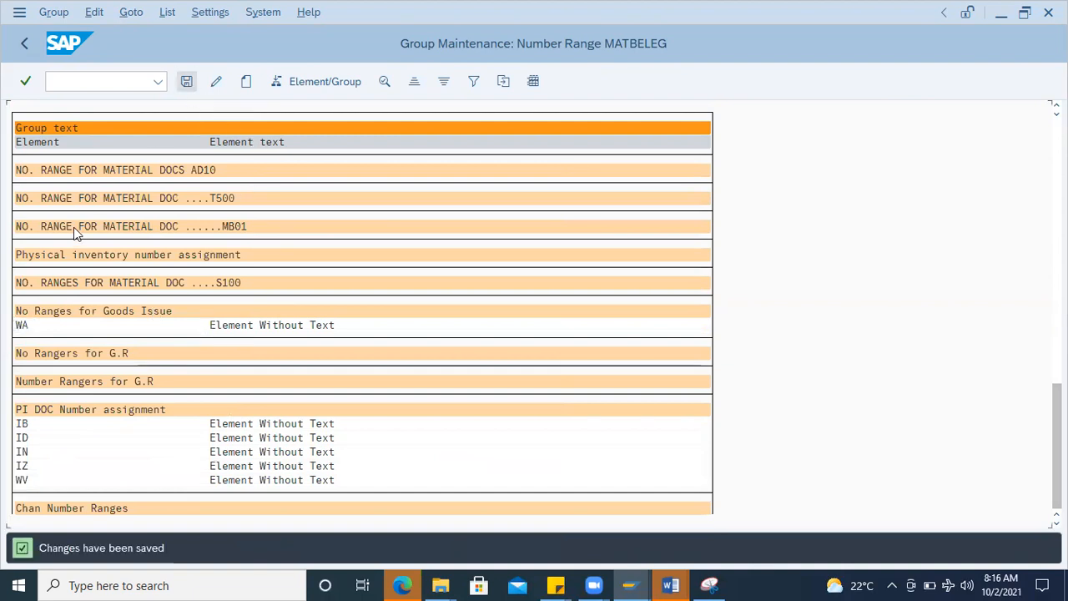
# Step: Display the number range intervals and copy the current number status of range 25 for 2021
pyautogui.click(23, 47)
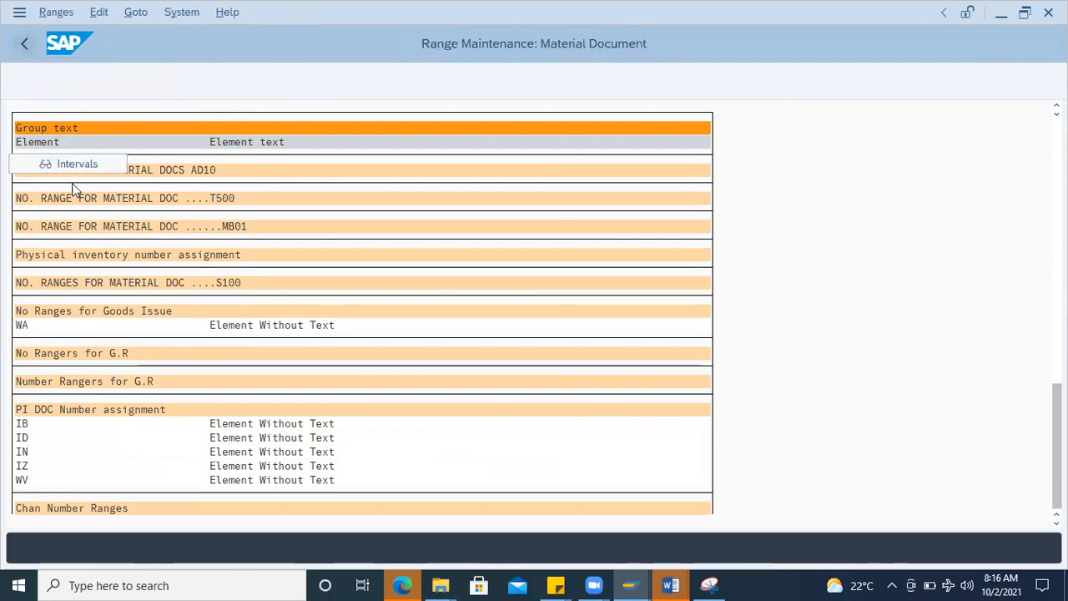
pyautogui.click(78, 163)
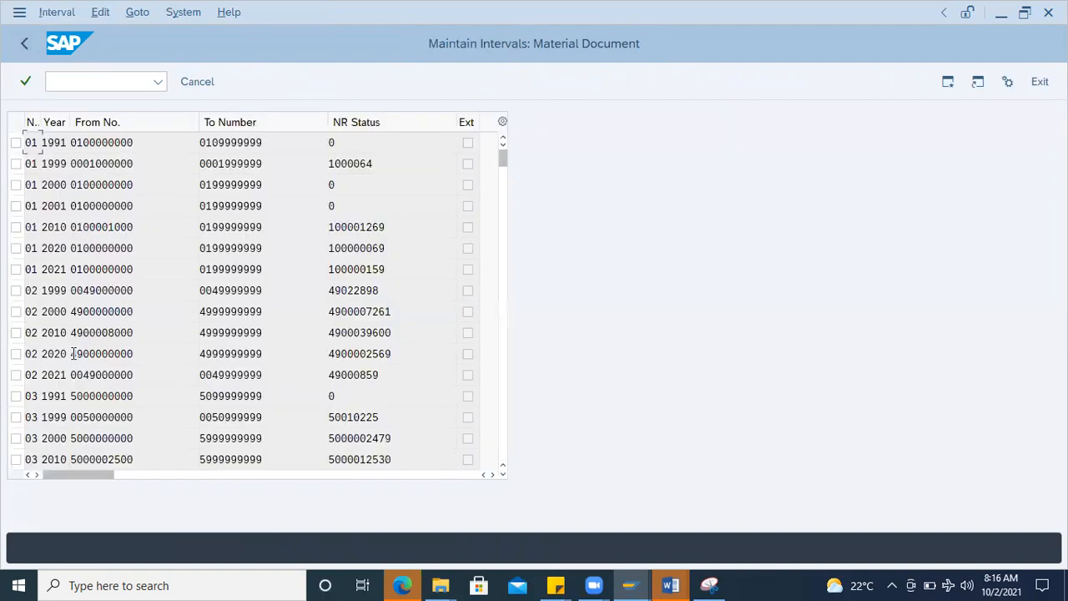
pyautogui.scroll(-5, 71, 376)
pyautogui.scroll(-5, 71, 378)
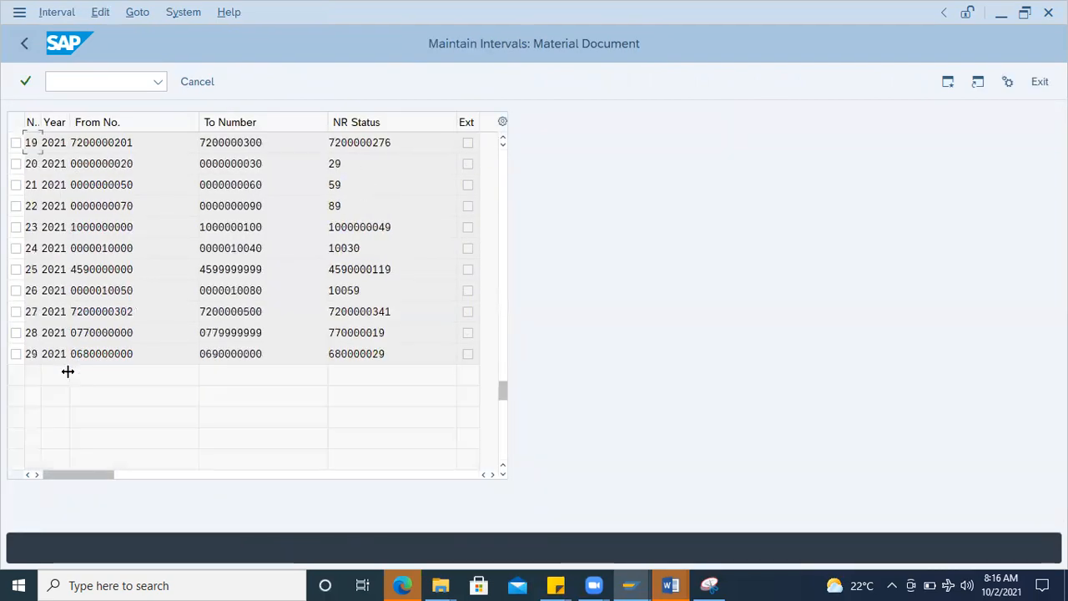
pyautogui.doubleClick(327, 269)
pyautogui.hotkey('ctrl', 'c')
# Step: Switch to Document2 in Word and paste the copied number status on a new line below the standard PO note
pyautogui.click(670, 584)
pyautogui.click(736, 531)
pyautogui.click(600, 438)
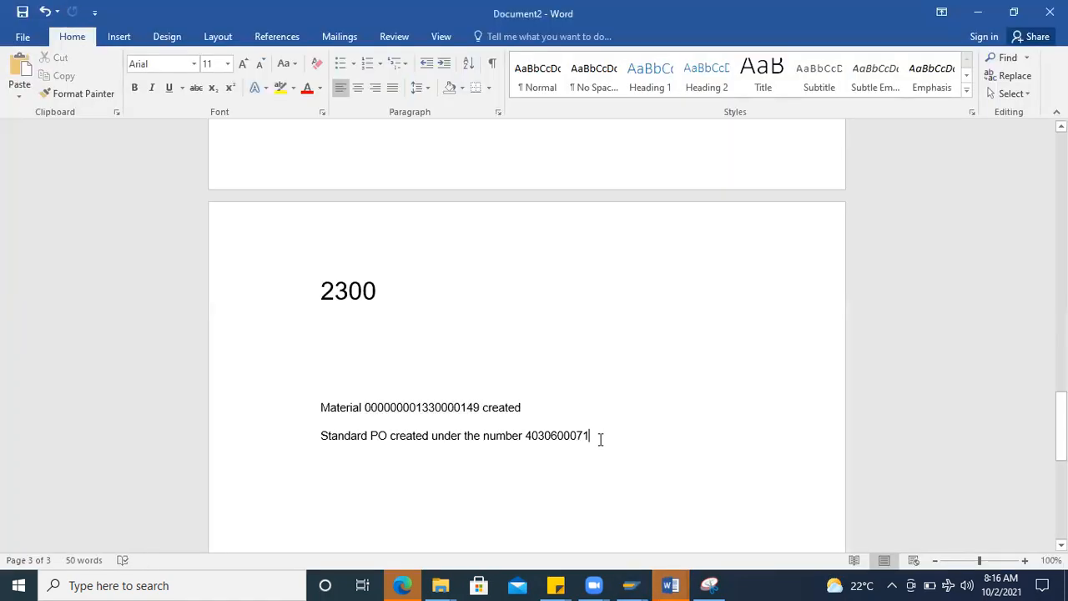
pyautogui.press('Return')
pyautogui.hotkey('ctrl', 'v')
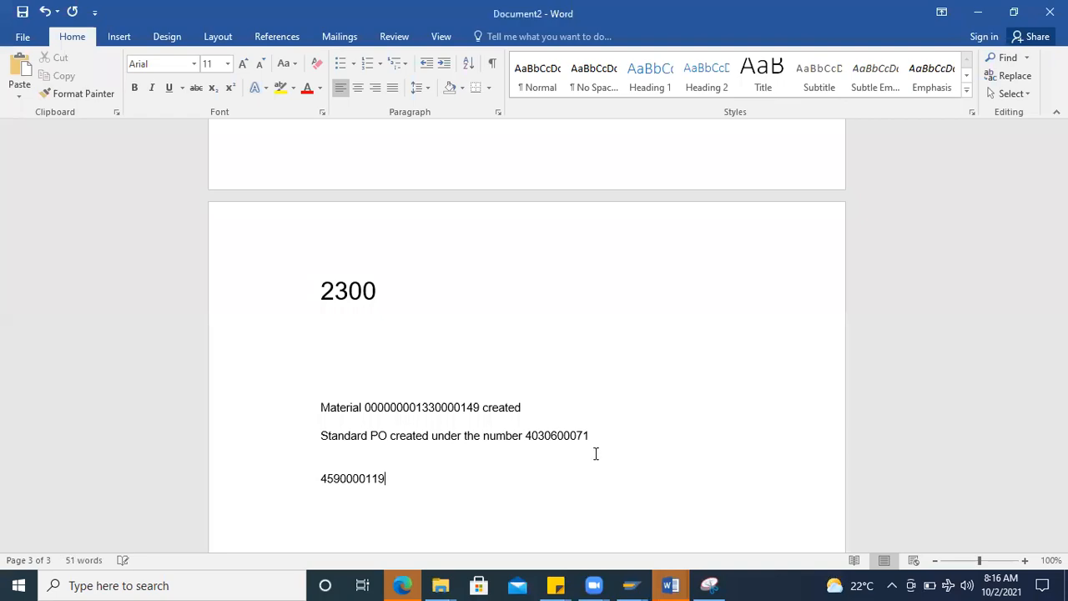
# Step: Switch to the SAP material document list window, start transaction MIGO, and choose A07 Goods Issue with R10 Other
pyautogui.click(632, 584)
pyautogui.click(884, 499)
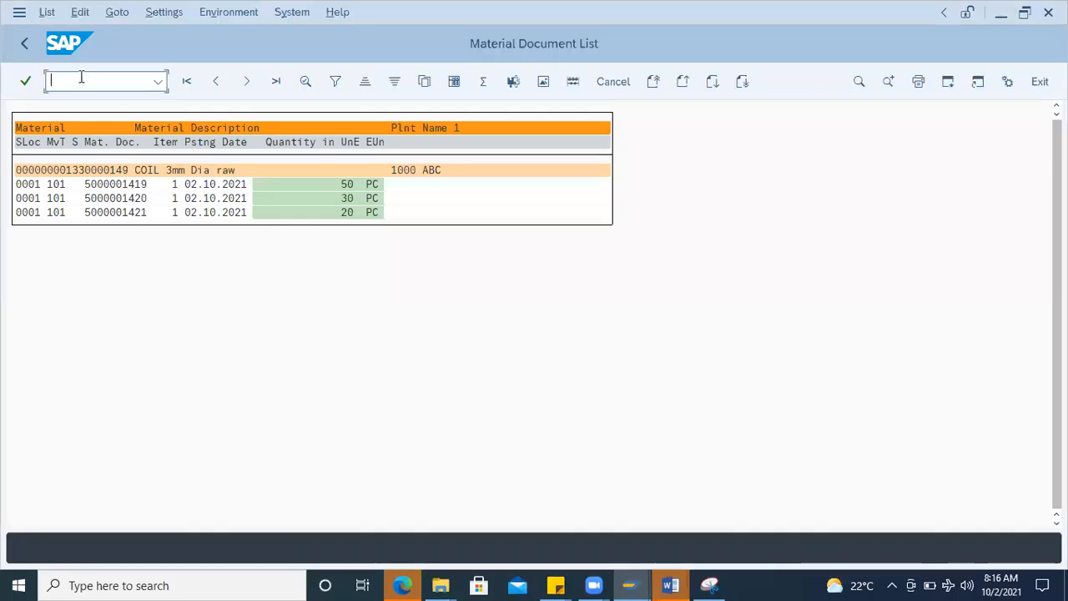
pyautogui.write('/nmigo')
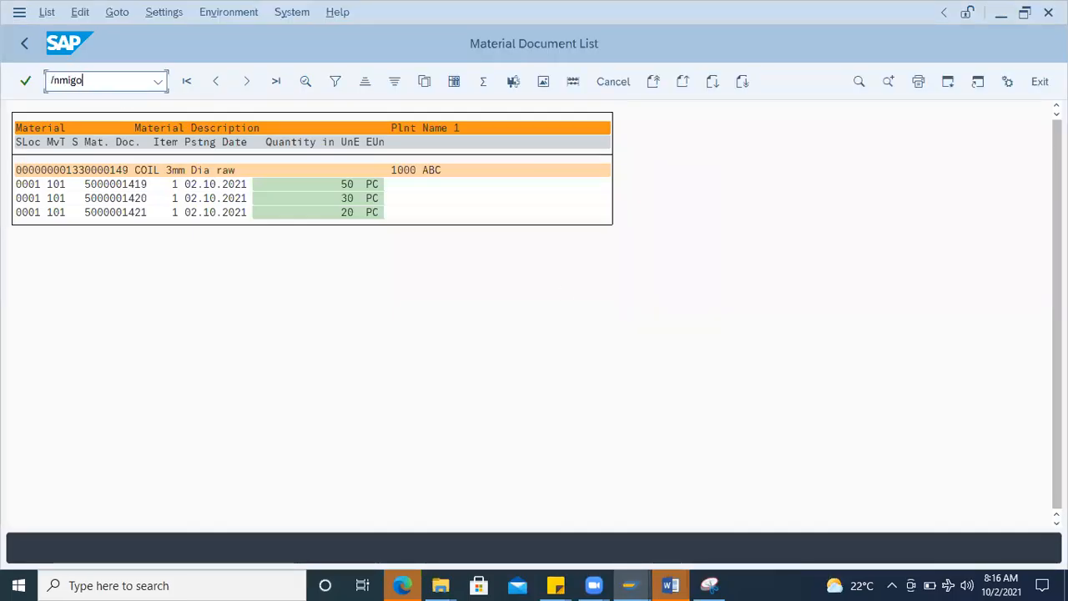
pyautogui.press('Return')
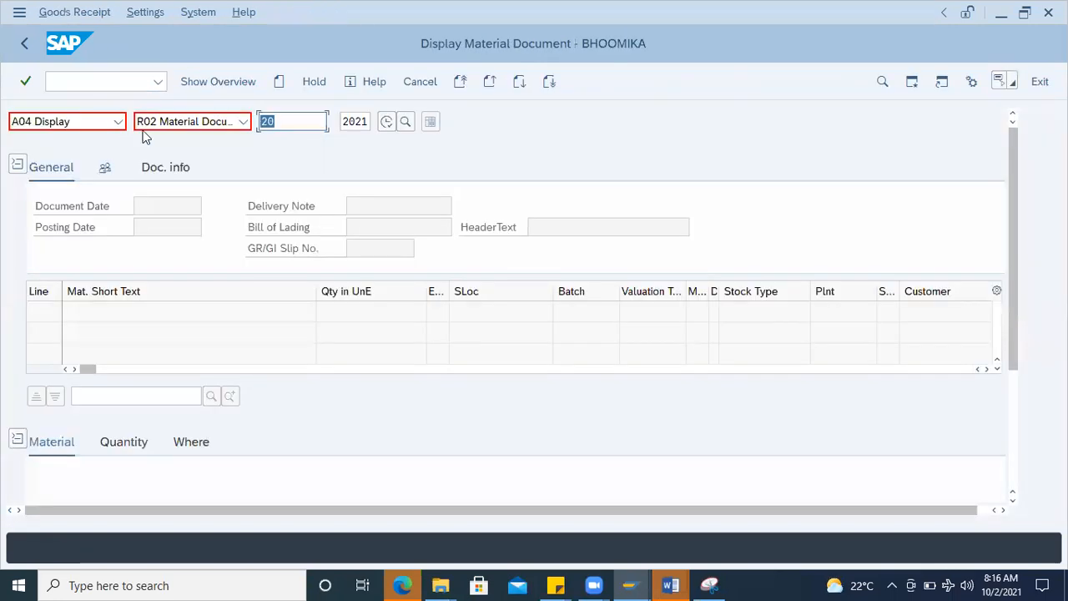
pyautogui.click(118, 121)
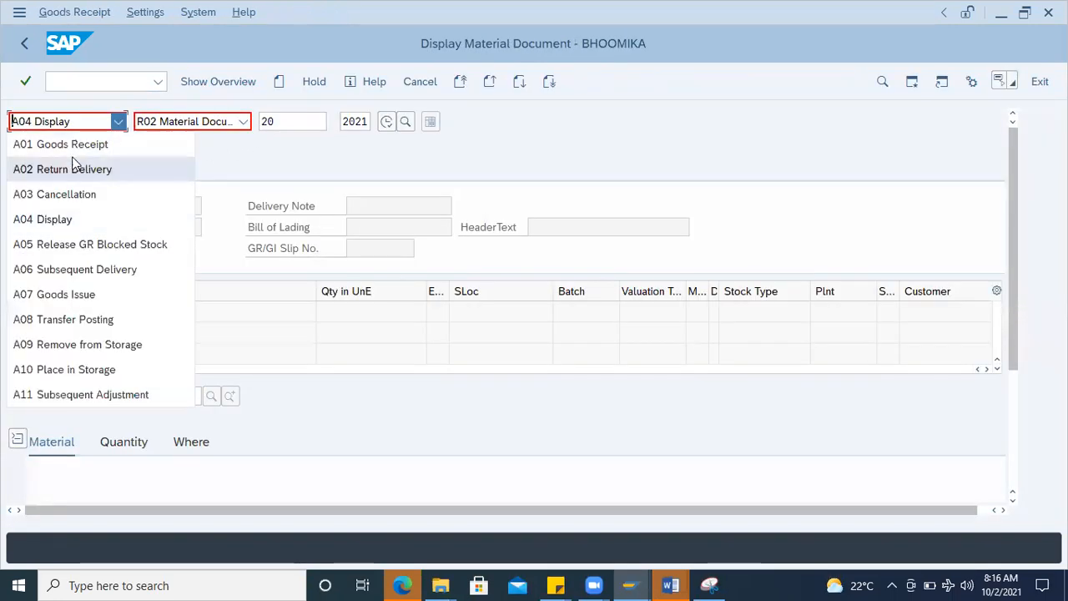
pyautogui.click(75, 294)
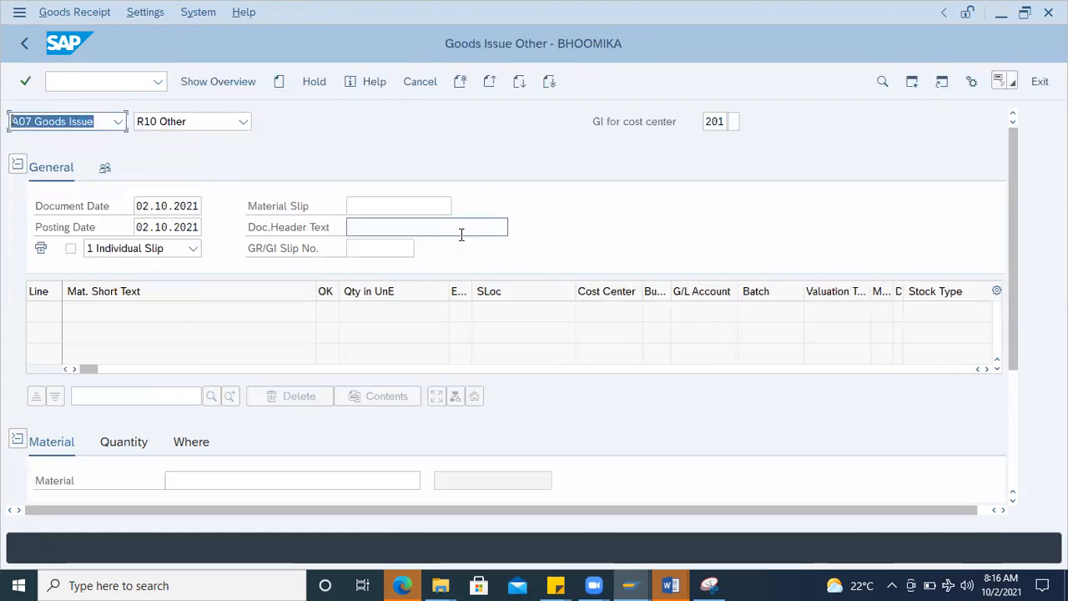
pyautogui.scroll(-3, 119, 445)
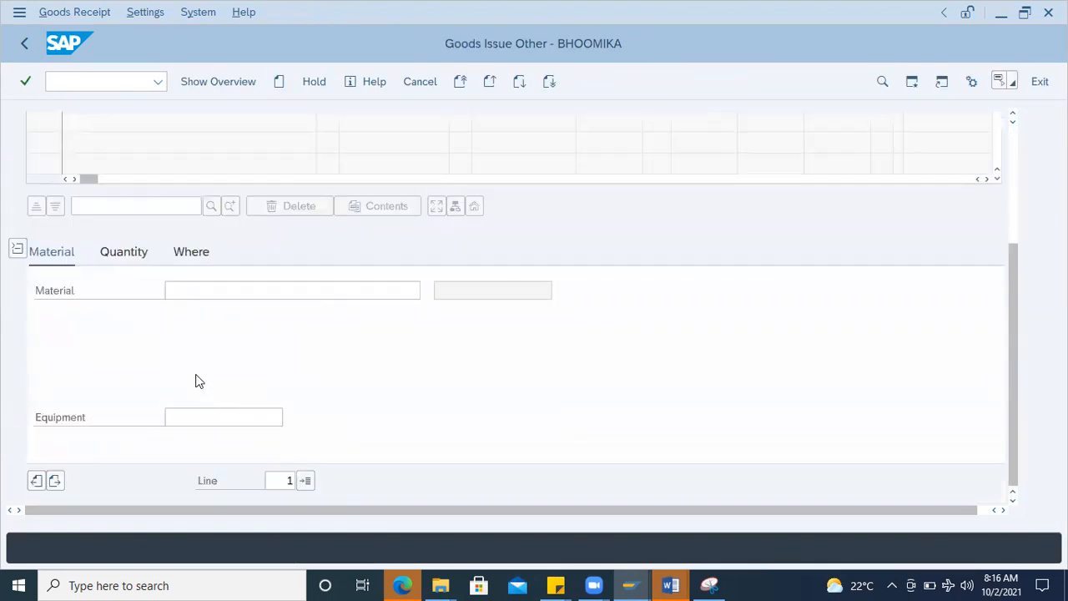
pyautogui.click(183, 291)
pyautogui.click(211, 313)
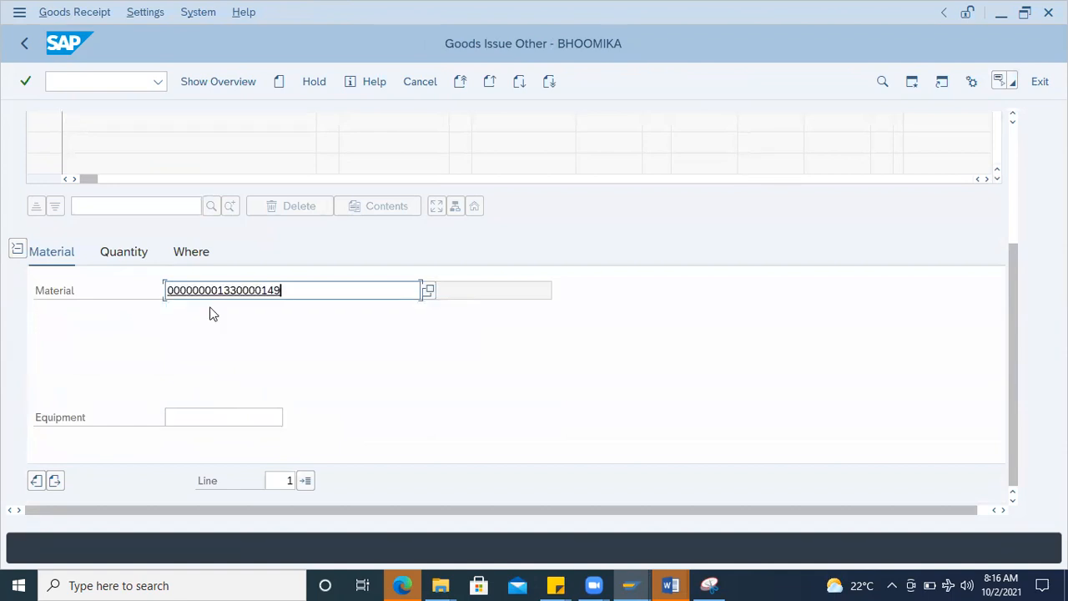
pyautogui.press('Return')
pyautogui.click(134, 252)
pyautogui.write('20')
pyautogui.press('Return')
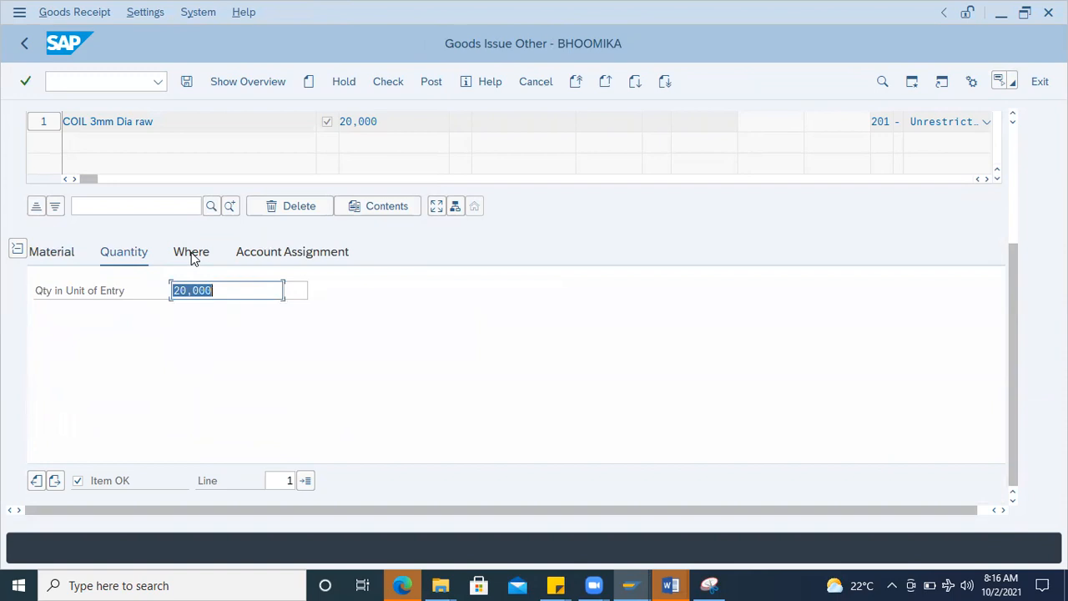
# Step: Set the issue item's plant to 1000 (ABC) and its storage location to 0001 (STD STORE 1000)
pyautogui.click(192, 256)
pyautogui.click(202, 336)
pyautogui.click(196, 354)
pyautogui.click(195, 354)
pyautogui.click(192, 376)
pyautogui.press('Return')
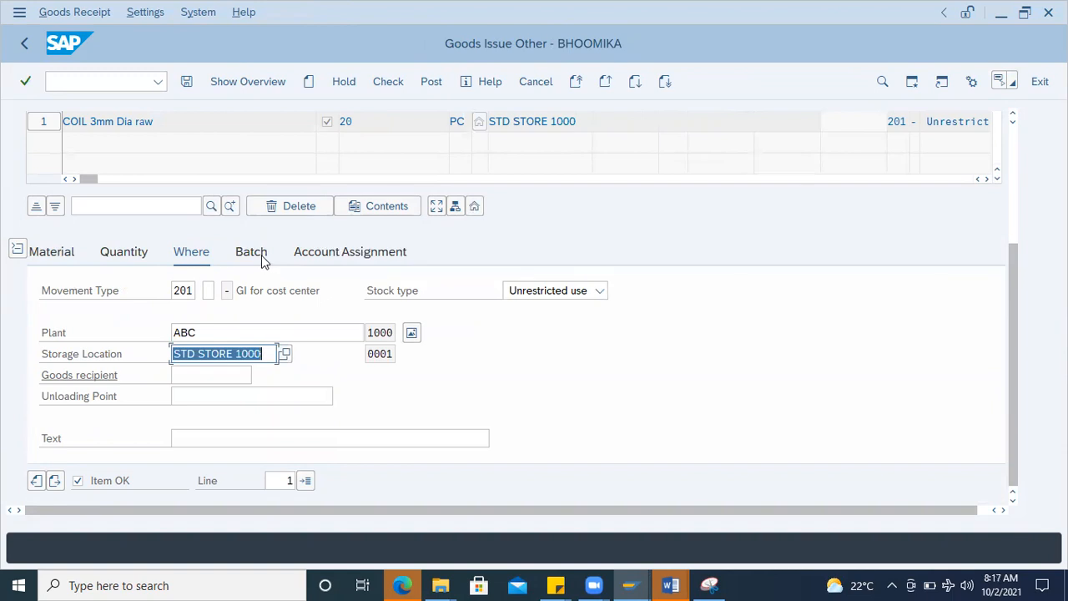
pyautogui.click(262, 261)
pyautogui.click(193, 289)
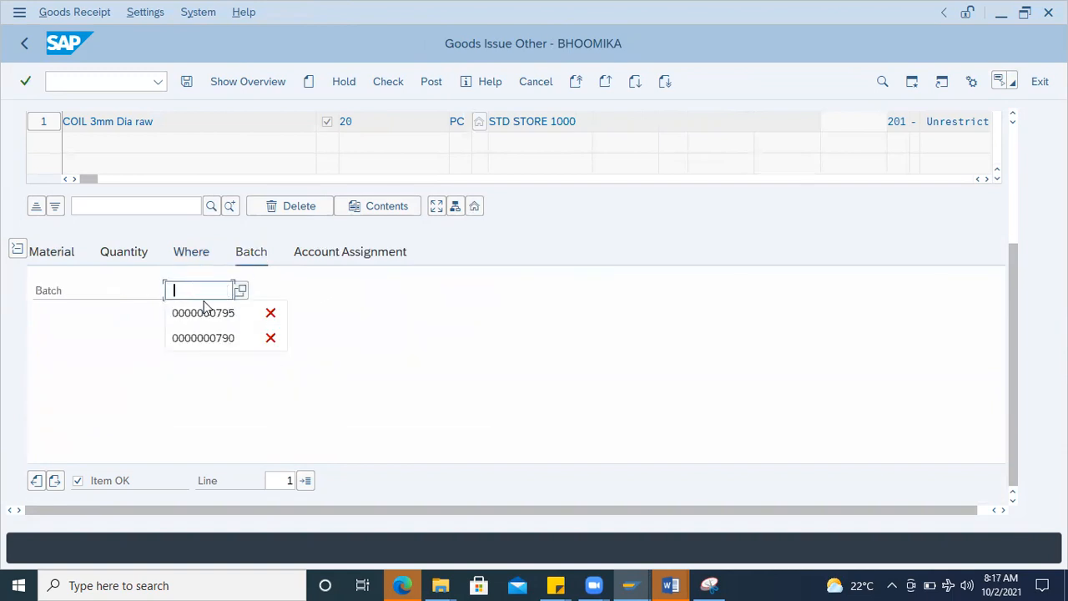
pyautogui.click(207, 313)
# Step: Assign the issue item to G/L account 399999 and cost center 2300
pyautogui.click(339, 255)
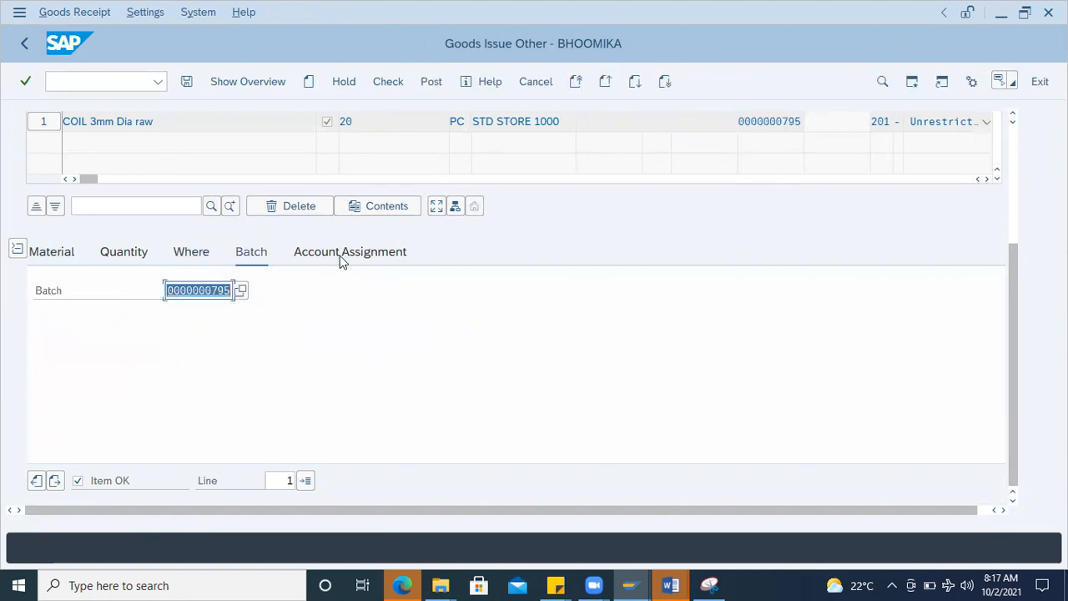
pyautogui.click(155, 292)
pyautogui.click(166, 309)
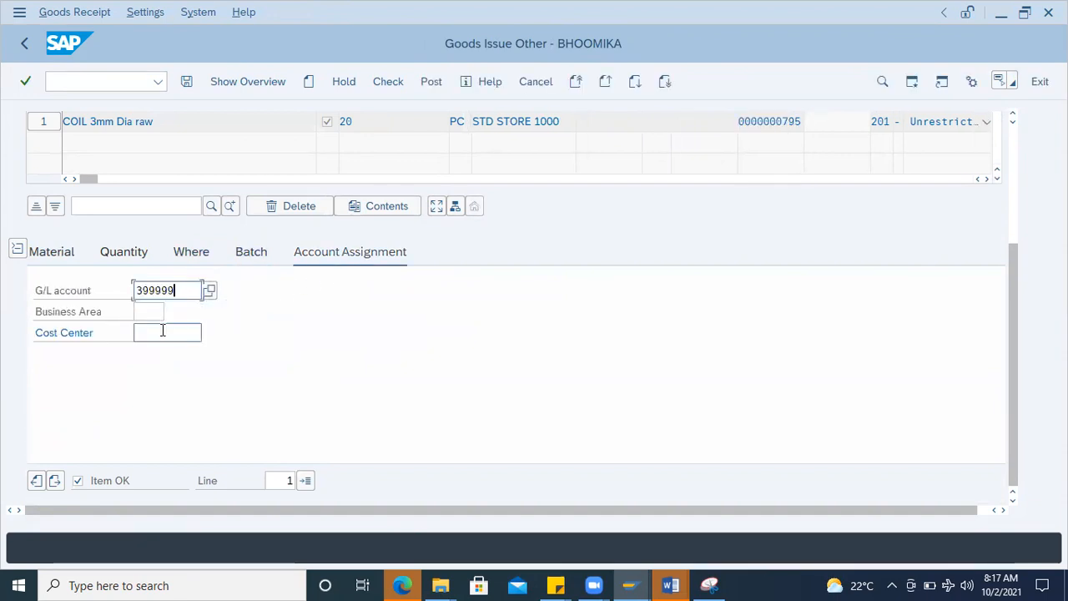
pyautogui.click(159, 332)
pyautogui.click(162, 349)
pyautogui.press('Return')
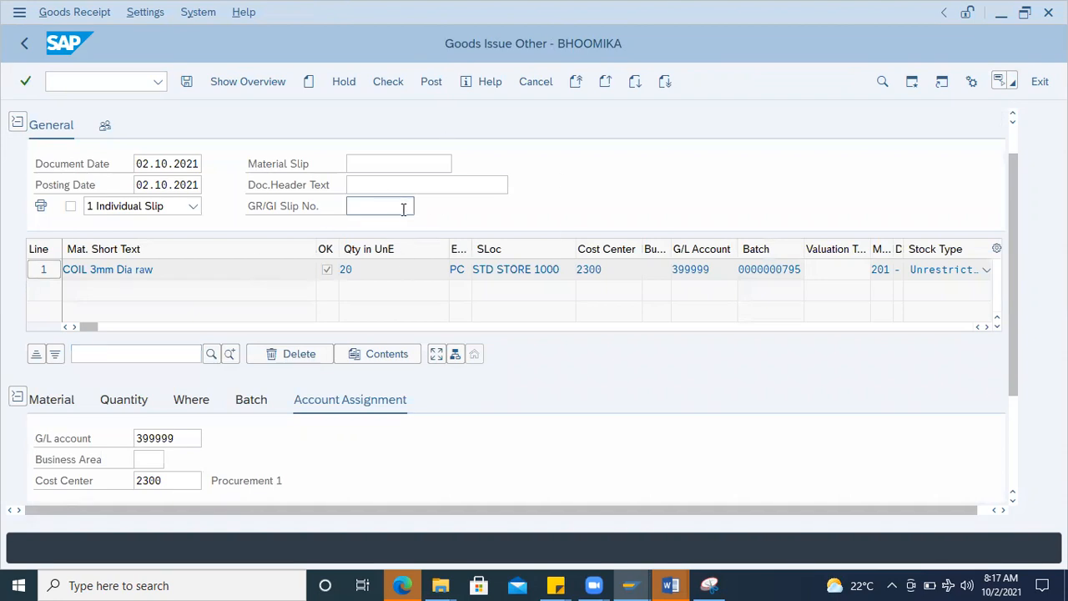
# Step: Check the cost center goods issue document with movement type 201 and post it
pyautogui.moveTo(1016, 206); pyautogui.dragTo(993, 171)
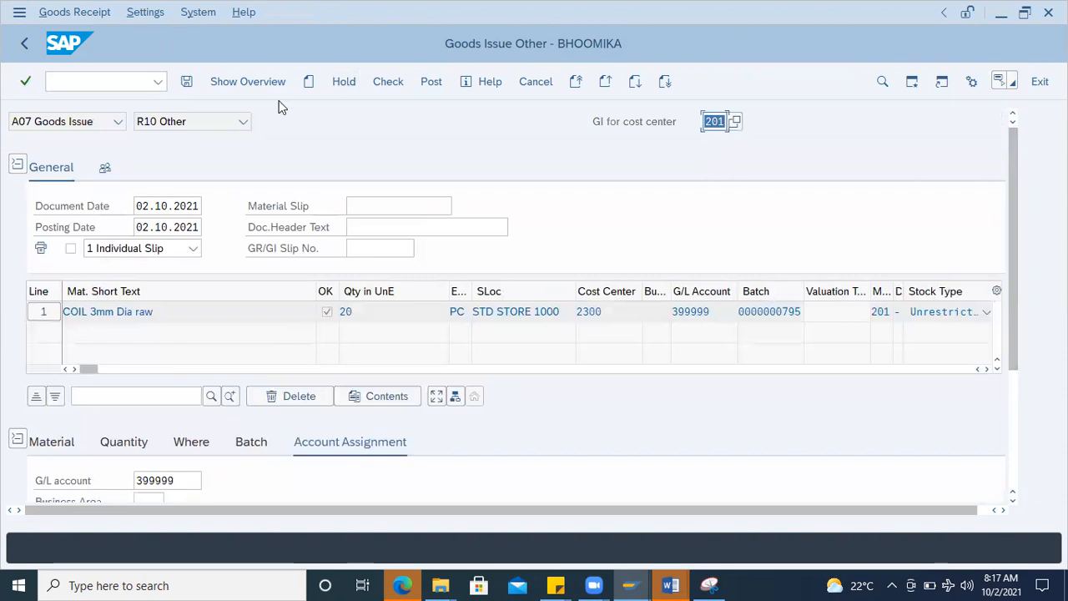
pyautogui.scroll(-3, 198, 415)
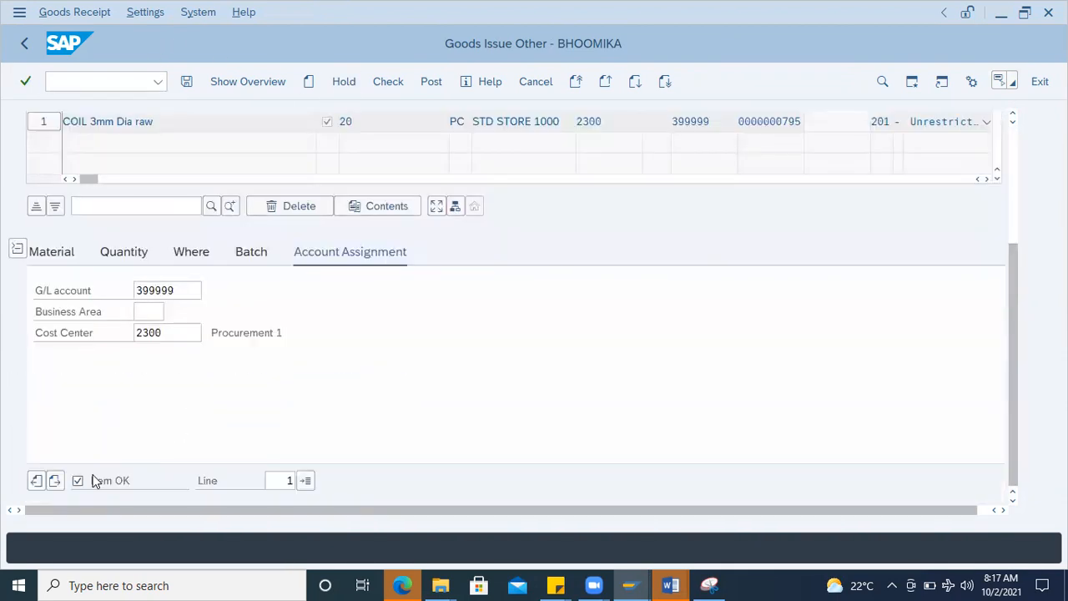
pyautogui.click(389, 81)
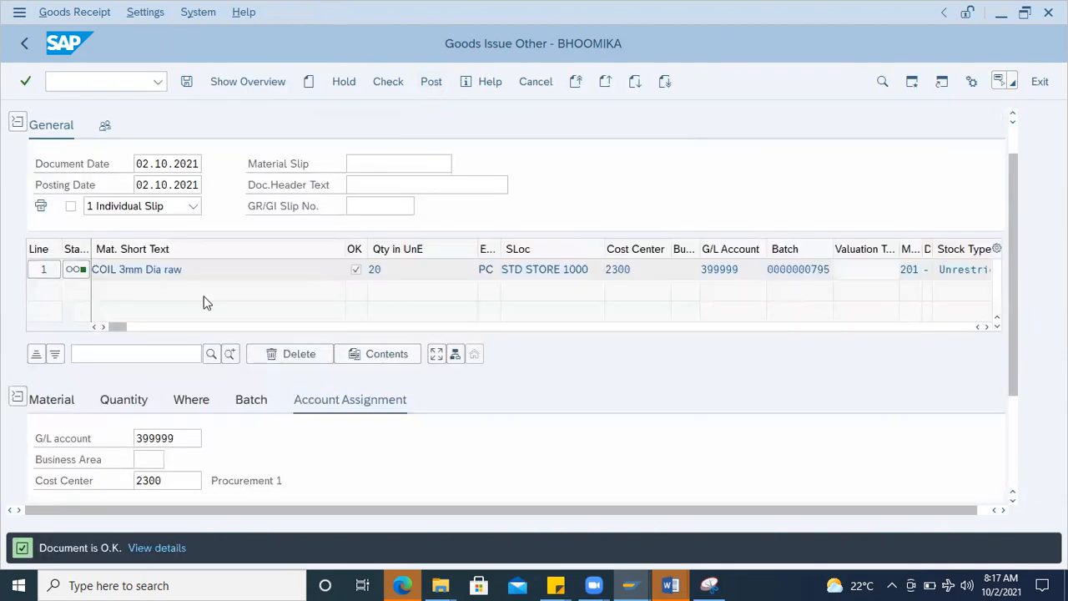
pyautogui.click(431, 82)
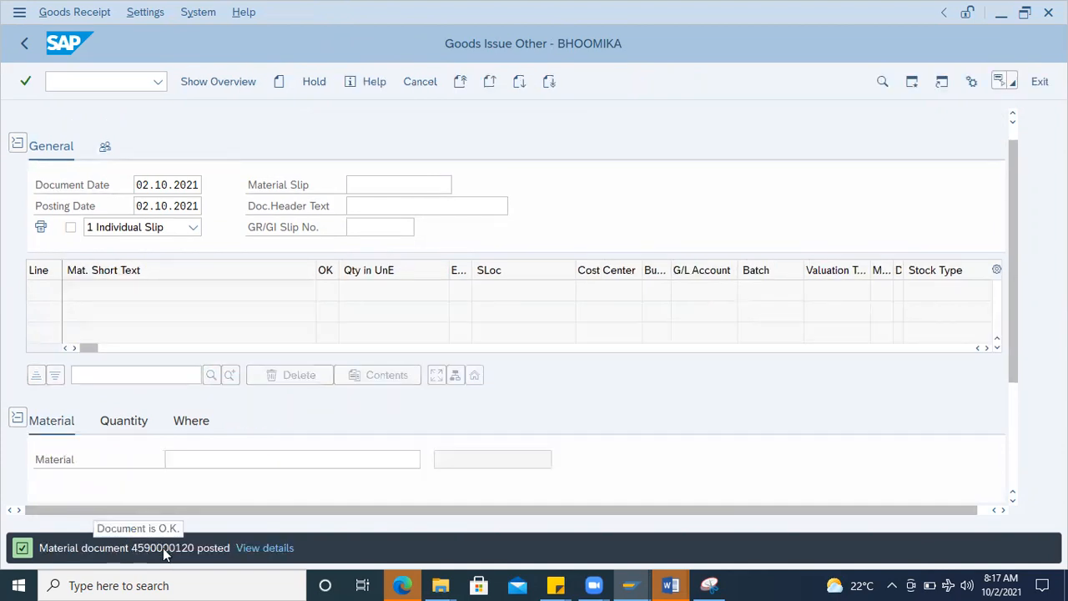
pyautogui.doubleClick(164, 548)
pyautogui.moveTo(667, 96); pyautogui.dragTo(389, 110)
pyautogui.hotkey('ctrl', 'c')
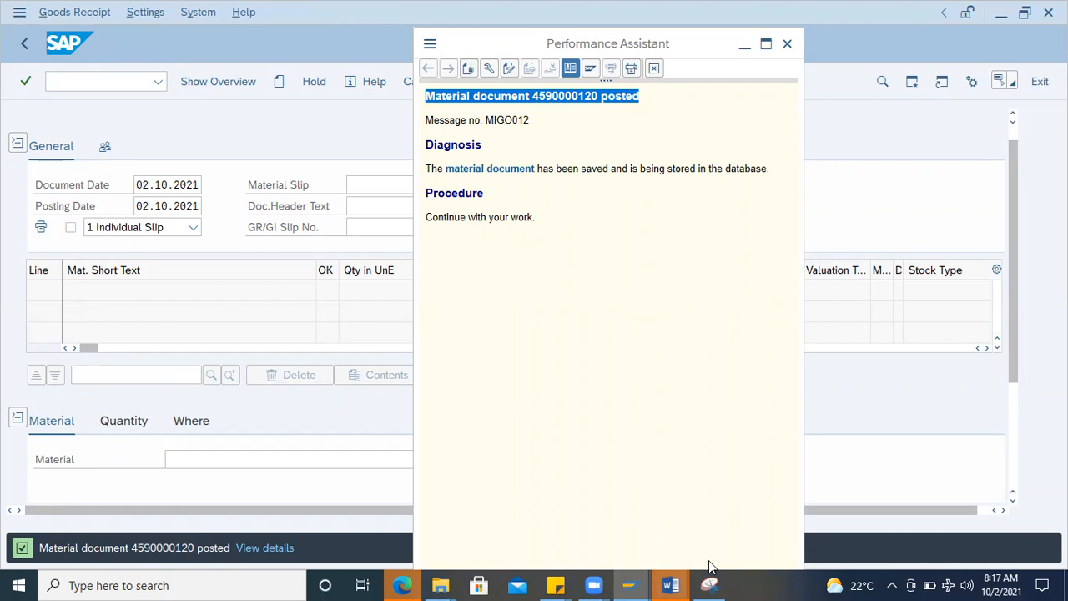
pyautogui.click(718, 518)
pyautogui.press('Return')
pyautogui.hotkey('ctrl', 'v')
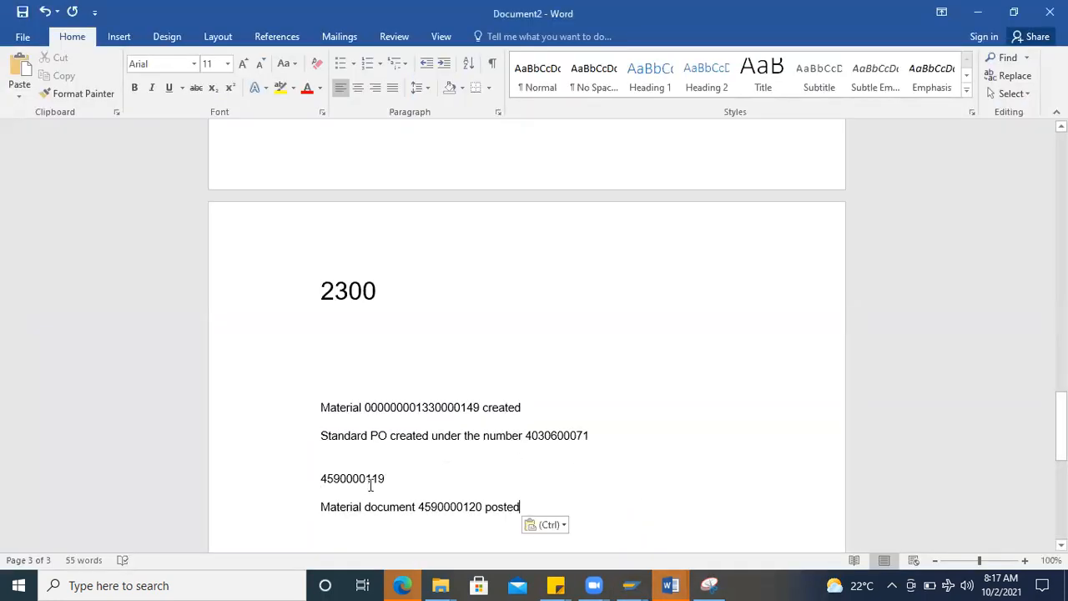
pyautogui.doubleClick(305, 478)
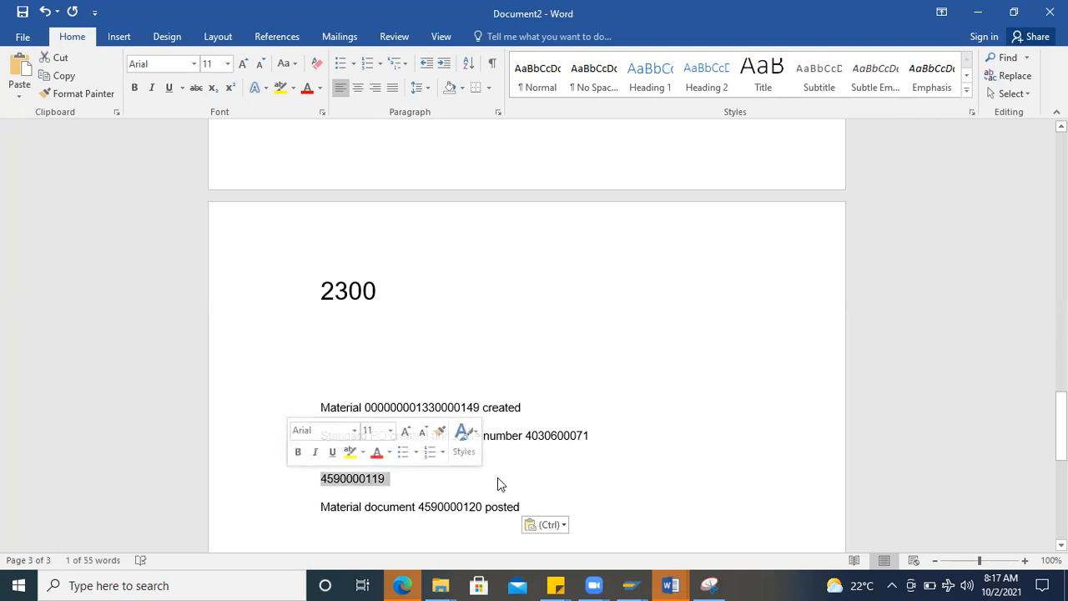
# Step: Return to SAP, close the message details, and display the newly posted material document with A04 Display
pyautogui.hotkey('alt', 'Tab')
pyautogui.press('Escape')
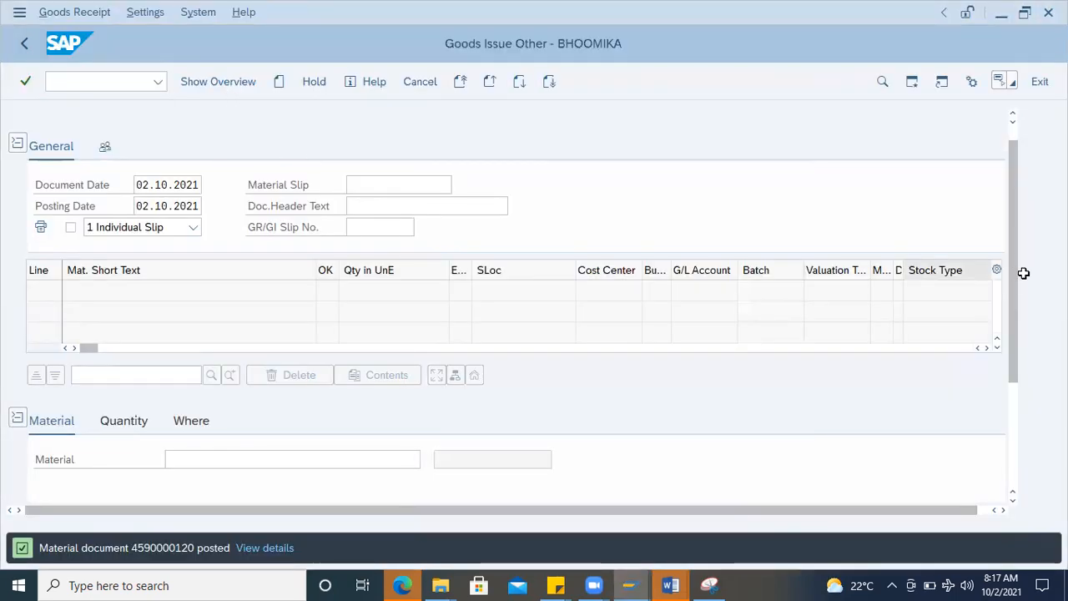
pyautogui.scroll(1, 1016, 204)
pyautogui.click(113, 123)
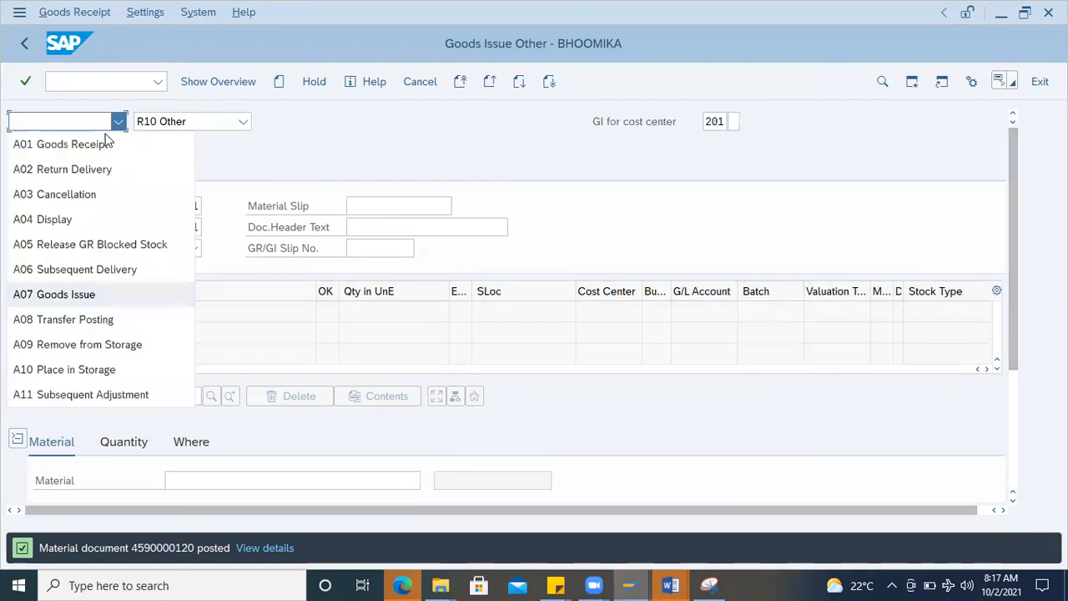
pyautogui.click(70, 222)
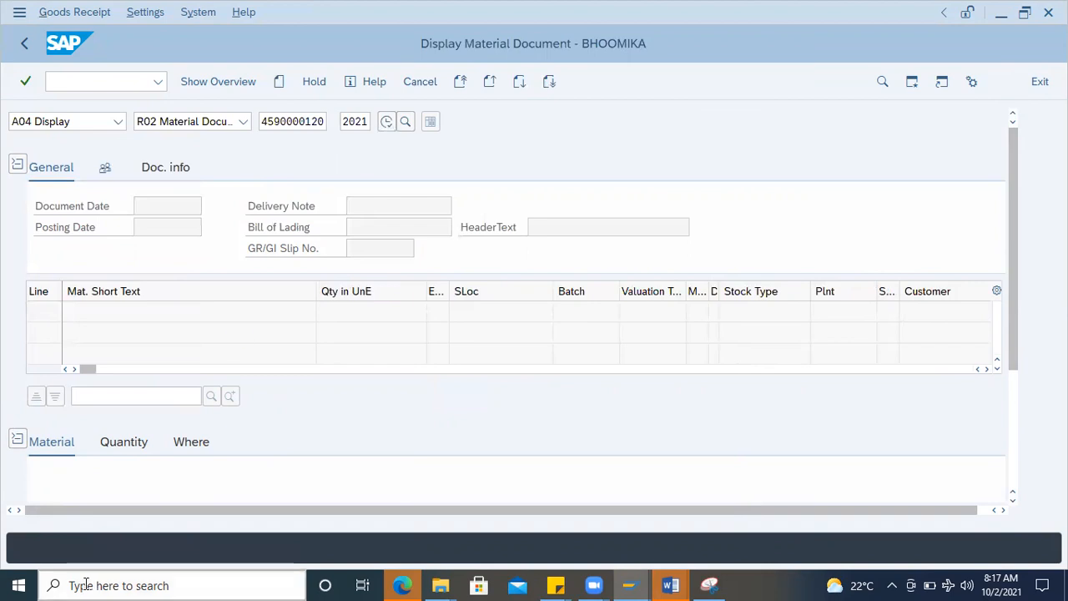
# Step: View the batch classification of the issued item, then return to the material document
pyautogui.click(250, 441)
pyautogui.scroll(-3, 506, 440)
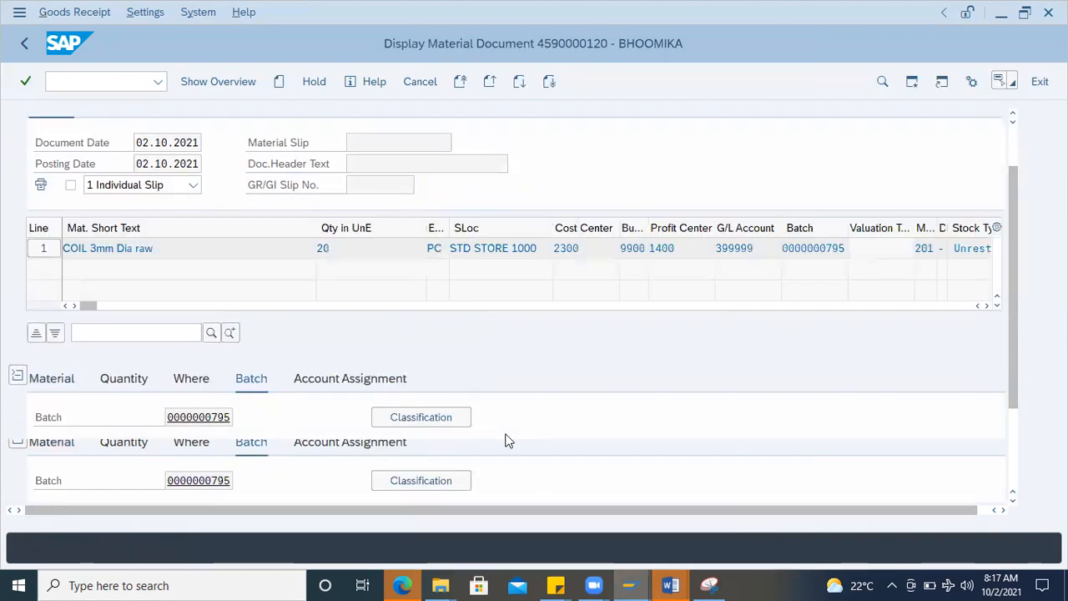
pyautogui.click(410, 289)
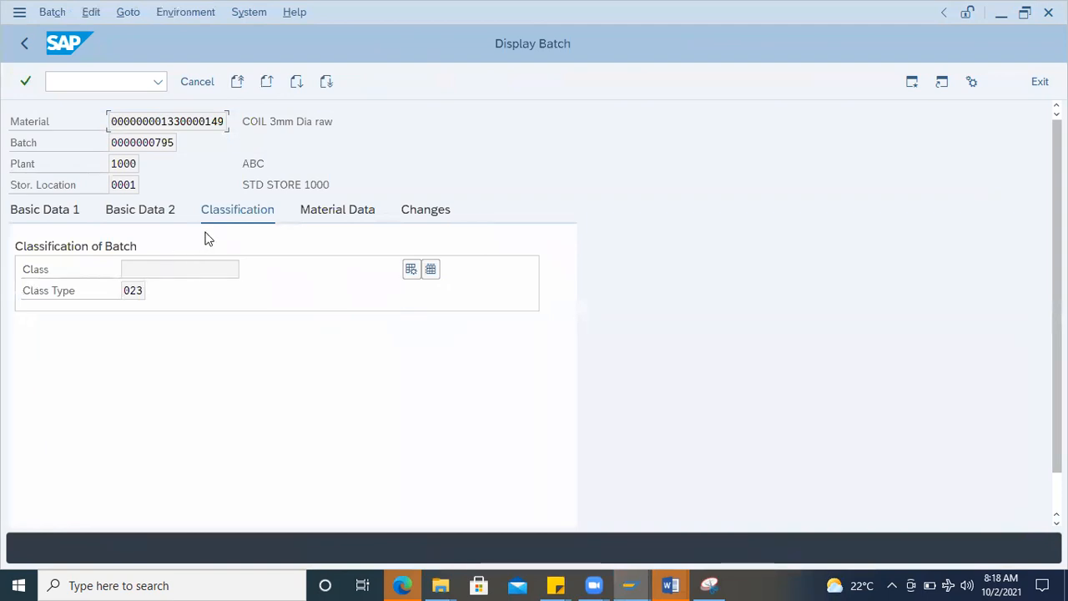
pyautogui.click(176, 263)
pyautogui.click(23, 48)
pyautogui.click(81, 76)
pyautogui.write('/nmmbe')
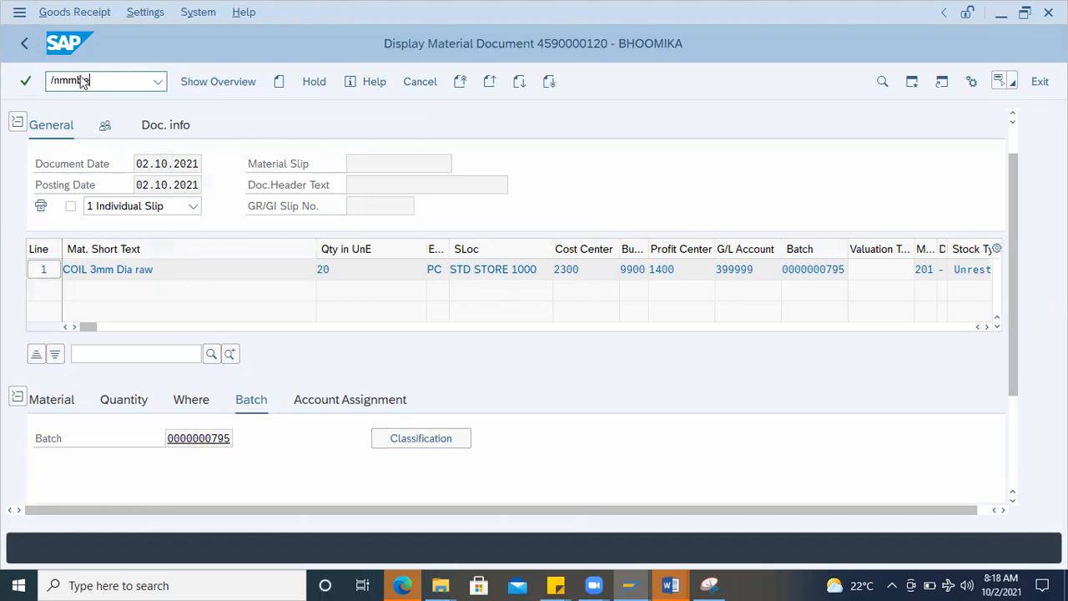
pyautogui.press('Return')
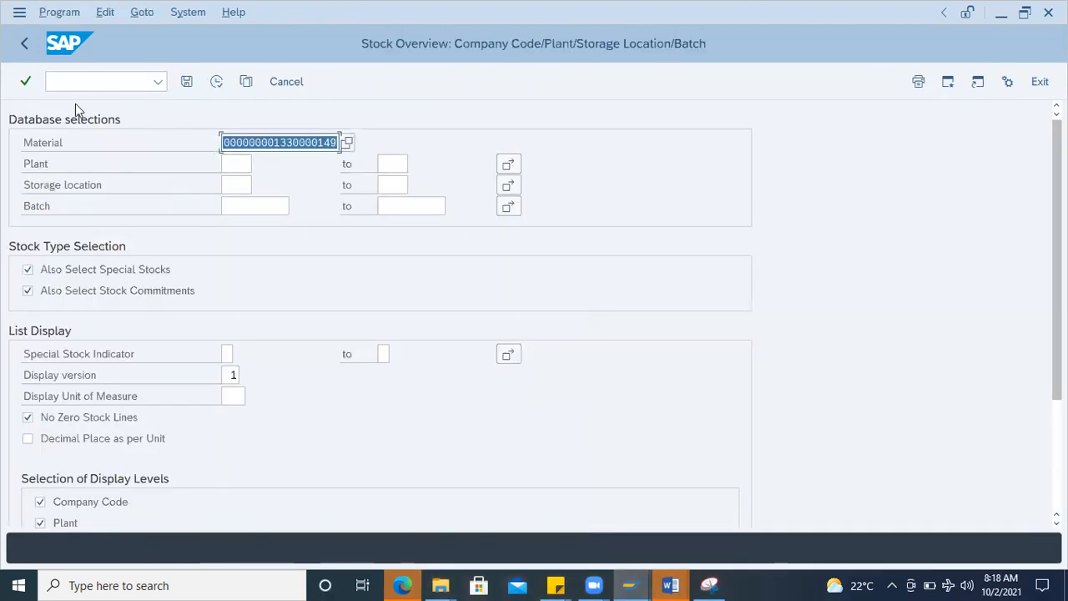
pyautogui.press('F8')
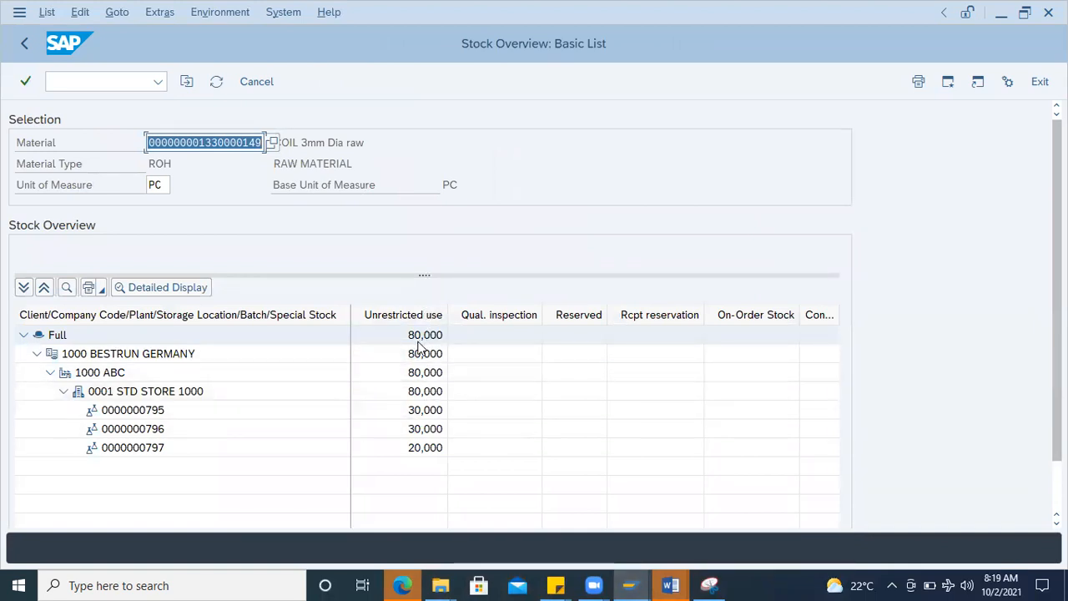
# Step: Display the material movements for storage location 0001 STD STORE 1000 from the stock overview
pyautogui.click(421, 394)
pyautogui.rightClick(421, 399)
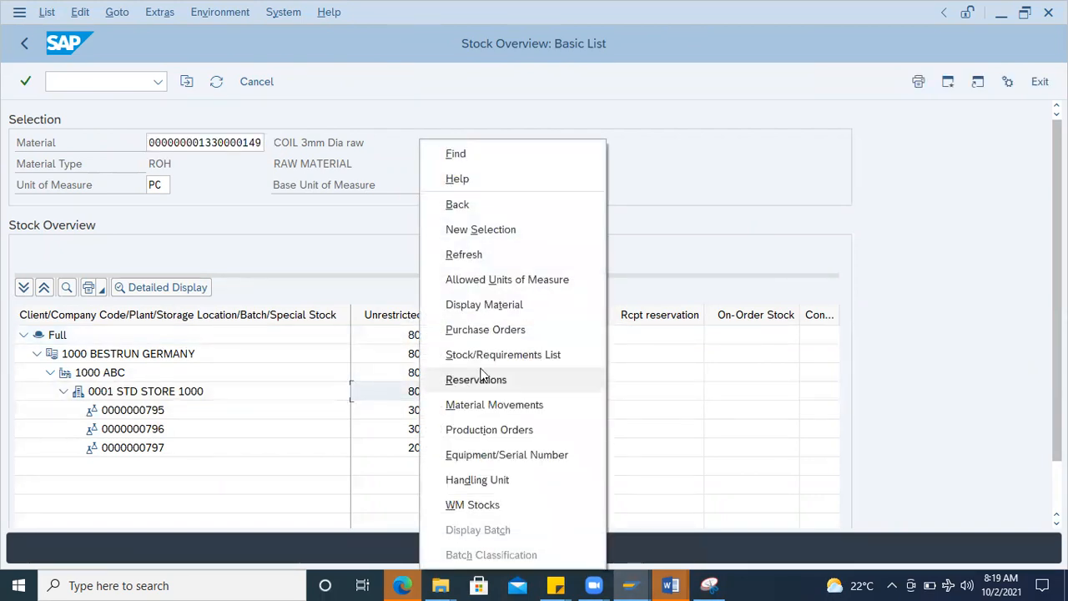
pyautogui.click(492, 406)
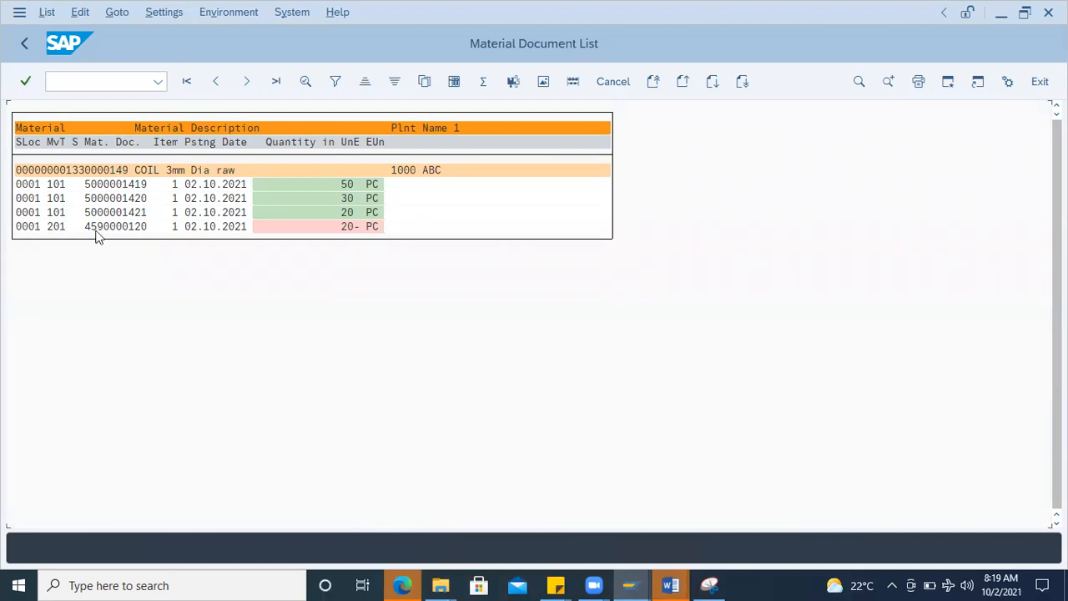
# Step: Open the movement type 201 material document from the list and examine its batch number
pyautogui.doubleClick(140, 227)
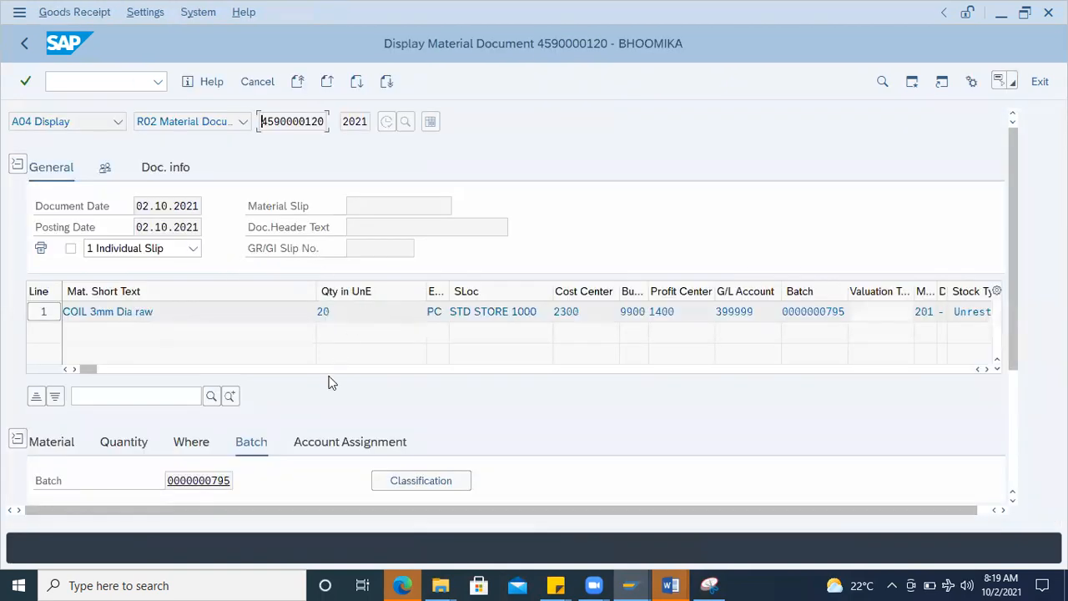
pyautogui.scroll(-3, 214, 468)
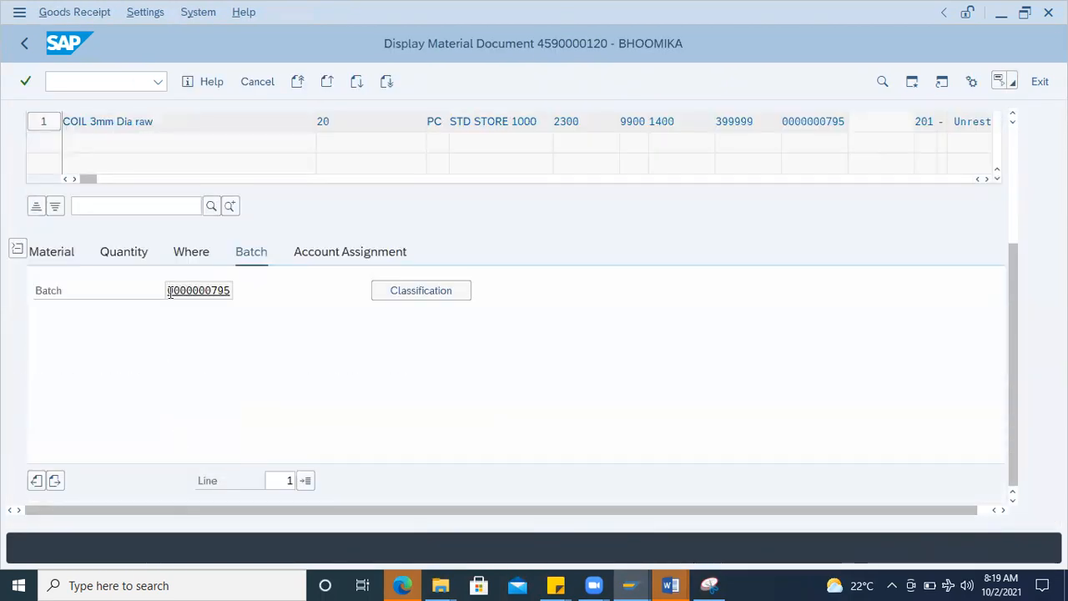
pyautogui.moveTo(167, 290); pyautogui.dragTo(304, 280)
# Step: End the material document display and return to the SAP Easy Access screen with /n
pyautogui.click(94, 80)
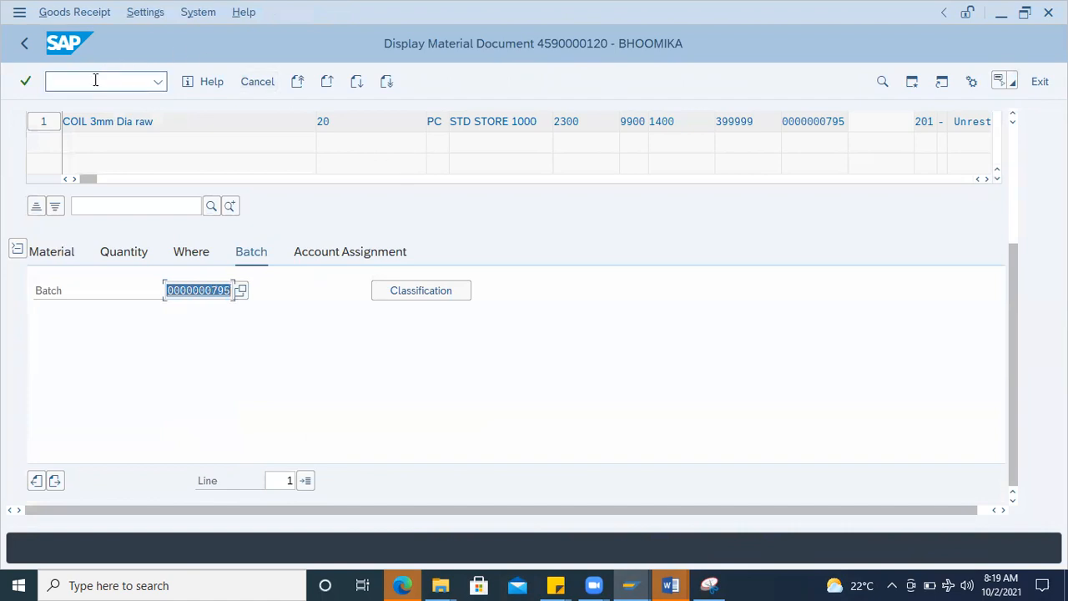
pyautogui.write('/n')
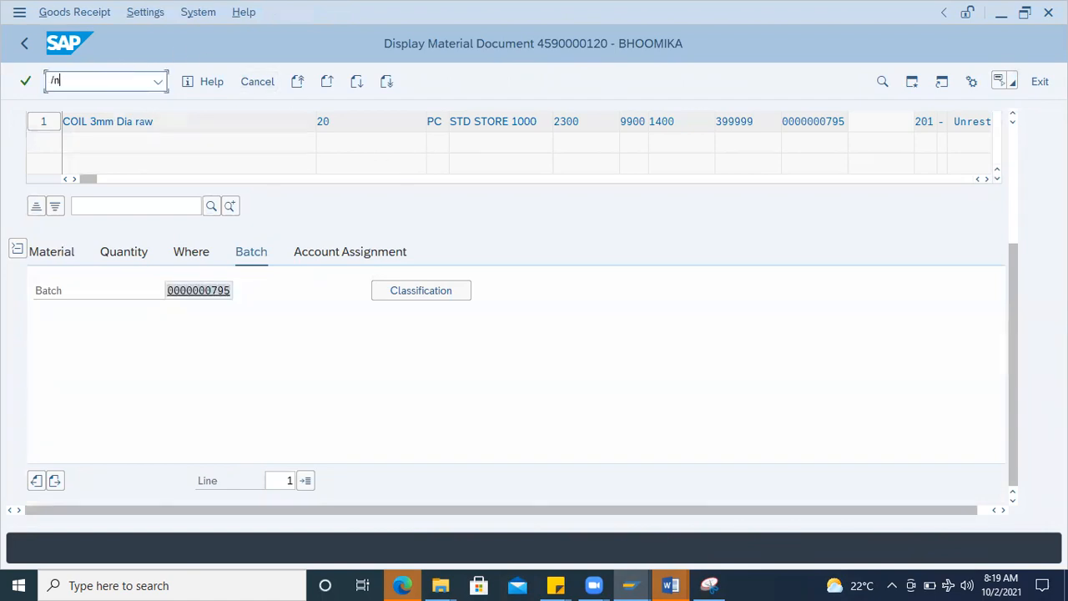
pyautogui.press('Return')
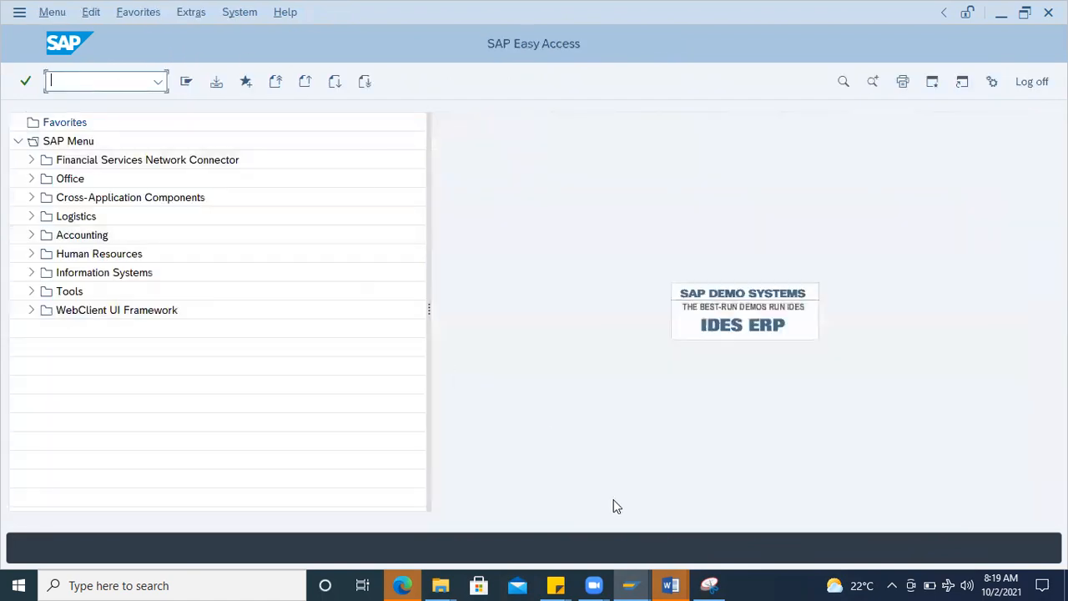
# Step: Switch to Word and review the session notes in Document2, from the batch management section to the material document lines
pyautogui.moveTo(678, 584)
pyautogui.click(757, 526)
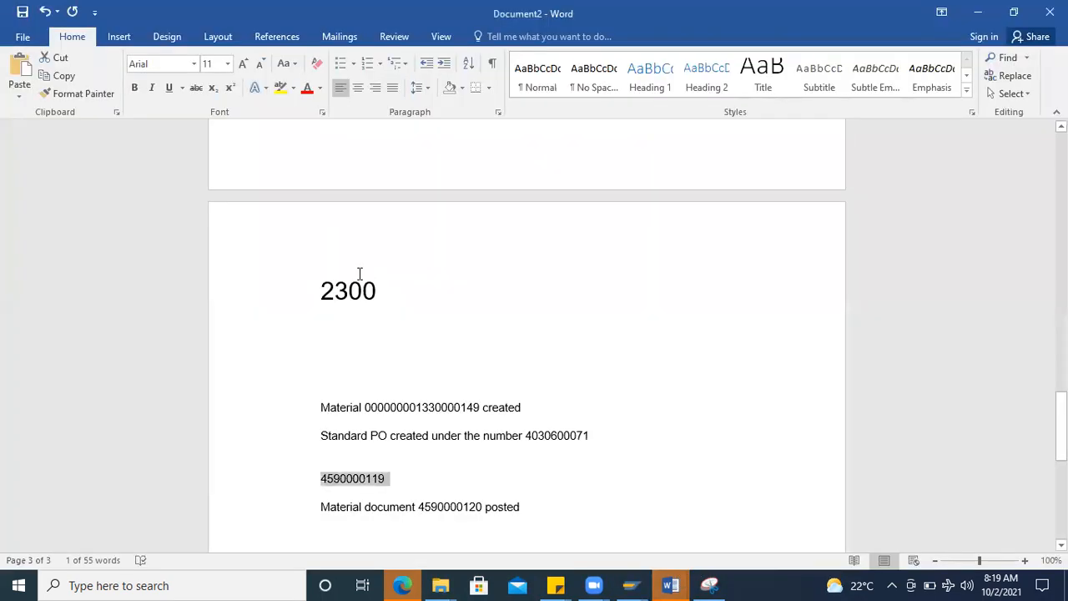
pyautogui.scroll(8, 410, 345)
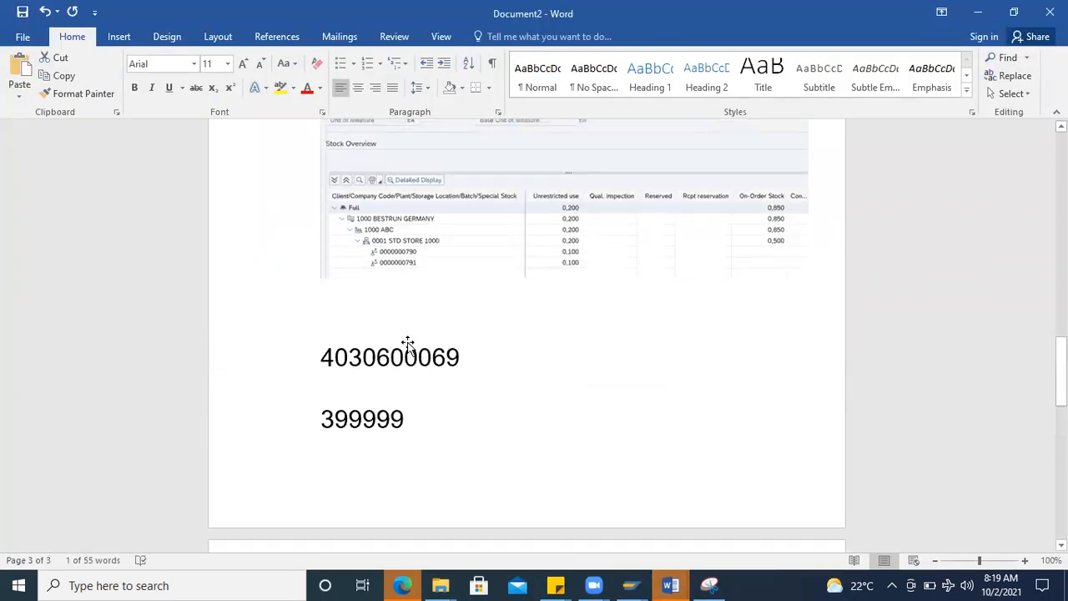
pyautogui.scroll(8, 408, 344)
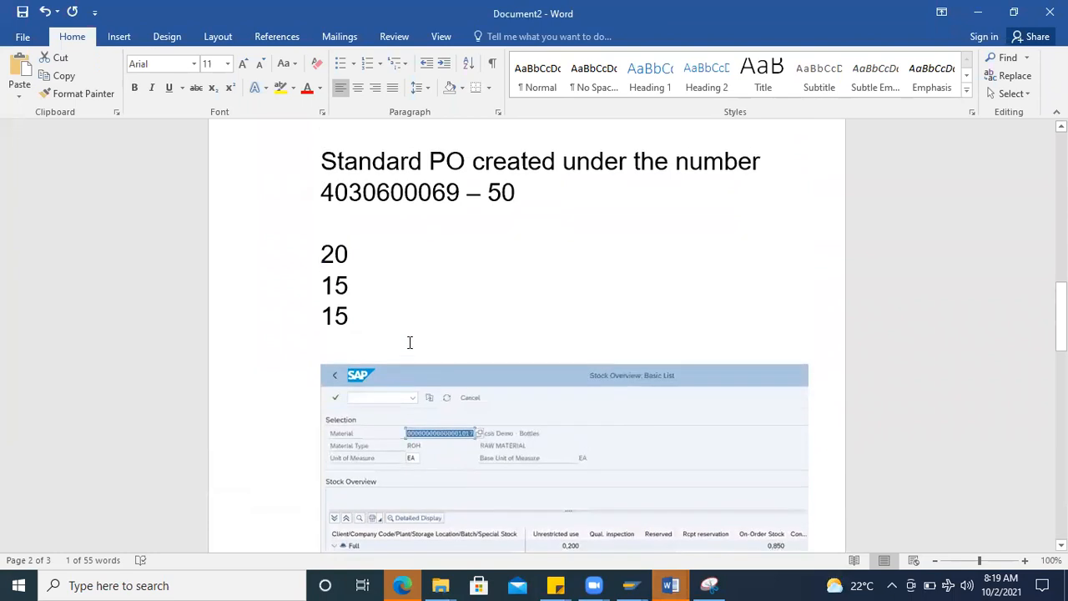
pyautogui.scroll(12, 409, 342)
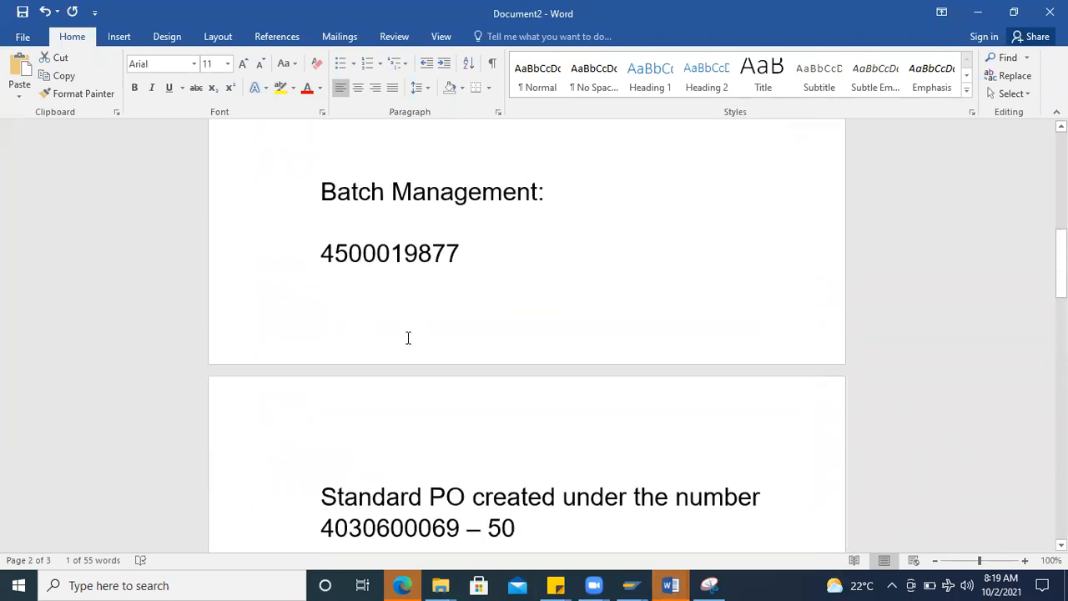
pyautogui.scroll(3, 409, 338)
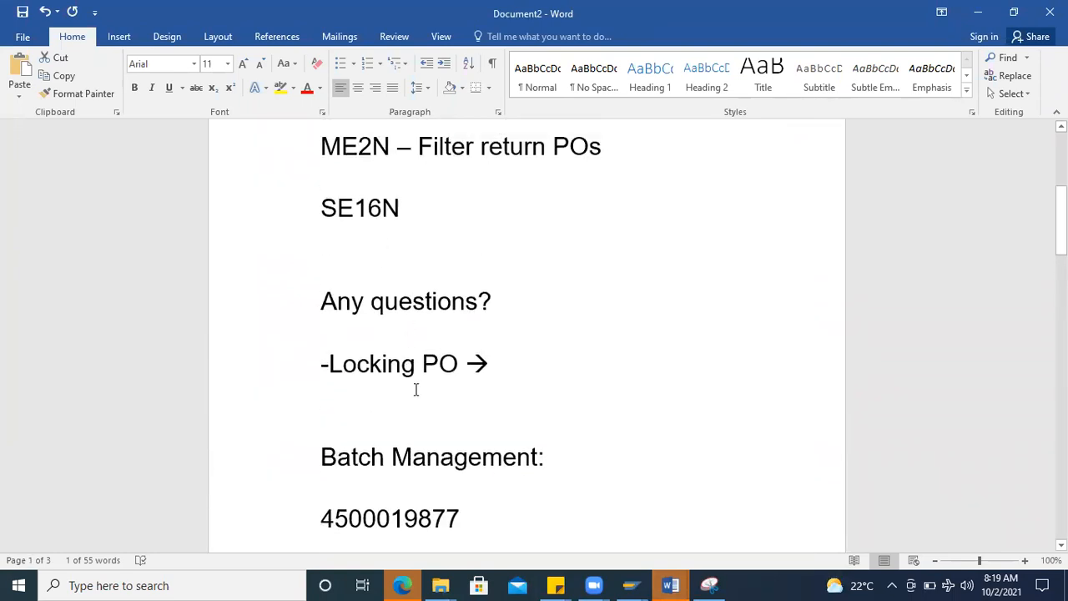
pyautogui.scroll(-9, 415, 384)
pyautogui.scroll(-20, 408, 373)
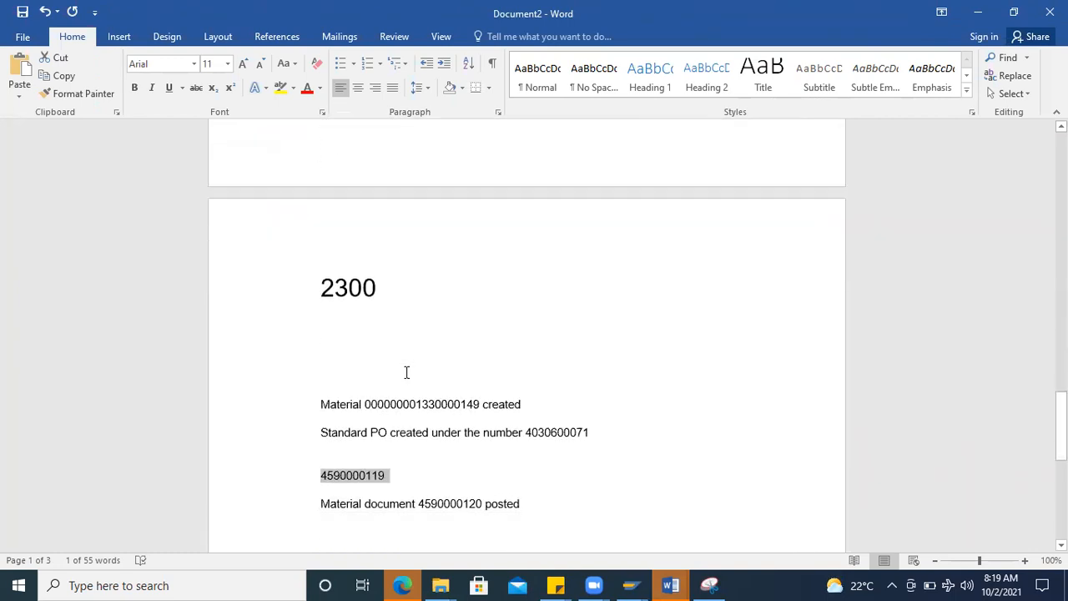
pyautogui.click(552, 244)
pyautogui.press('Return')
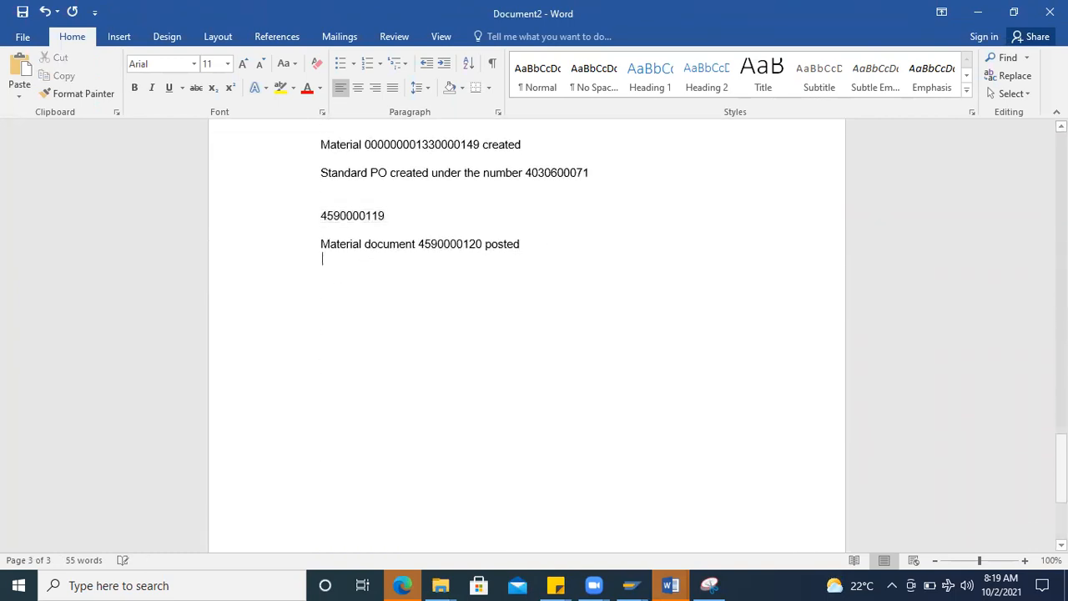
pyautogui.write('Batch an')
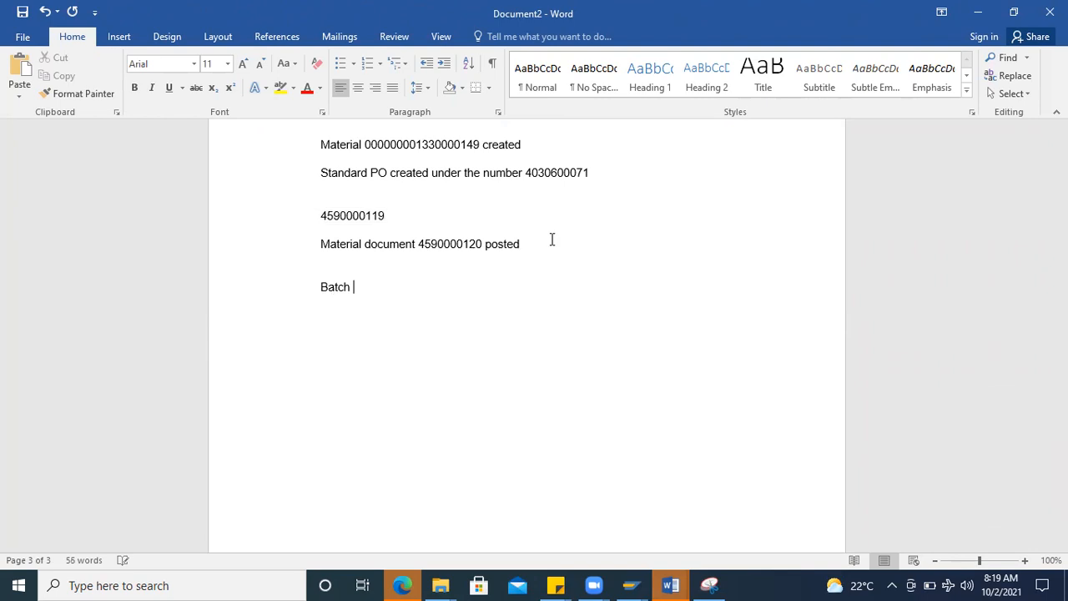
pyautogui.press('BackSpace')
pyautogui.press('BackSpace')
pyautogui.write('Management _ Number ranges')
pyautogui.press('Return')
# Step: Add the question "How to classify?" below the number ranges line
pyautogui.write('How ti')
pyautogui.press('BackSpace')
pyautogui.write('o')
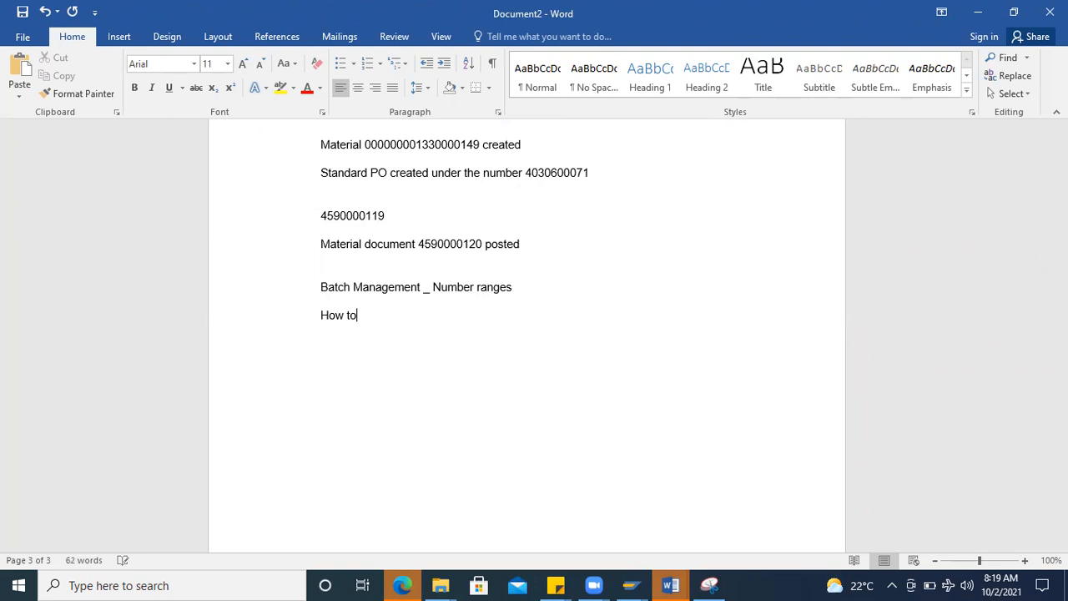
pyautogui.write(' classify?')
pyautogui.write('Black')
pyautogui.write(', who')
# Step: Add the line "Black, white, Blue, red → Material" under the classification question
pyautogui.press('BackSpace')
pyautogui.write('item')
pyautogui.press('BackSpace')
pyautogui.write(', ')
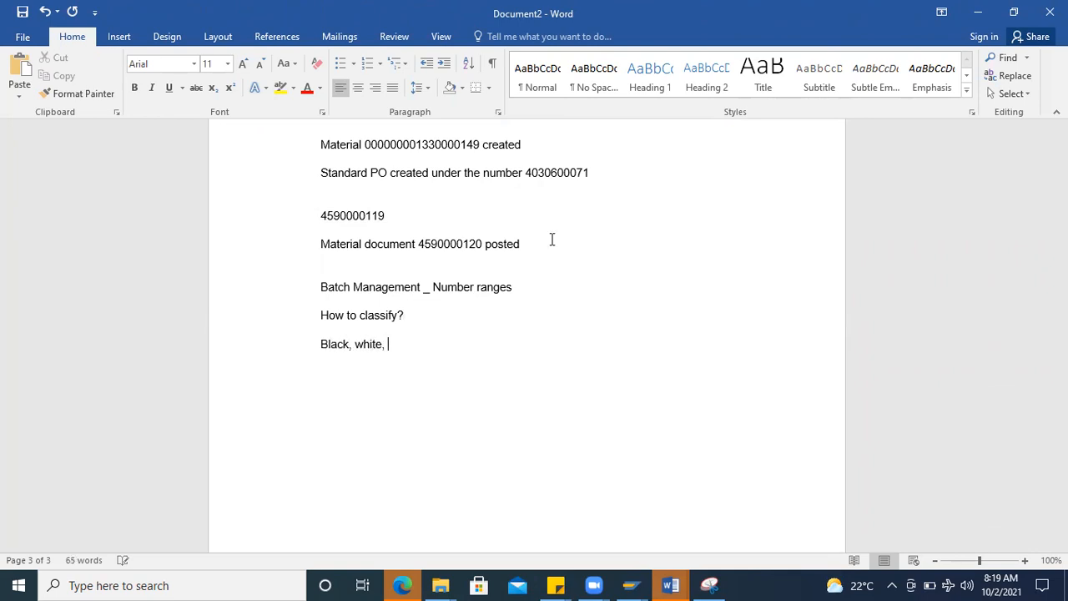
pyautogui.write('Blue, red ')
pyautogui.write('--> Ma')
pyautogui.write('terual')
pyautogui.press('BackSpace')
pyautogui.press('BackSpace')
pyautogui.write('i=')
pyautogui.press('BackSpace')
pyautogui.press('BackSpace')
pyautogui.press('BackSpace')
pyautogui.press('BackSpace')
pyautogui.write('rial')
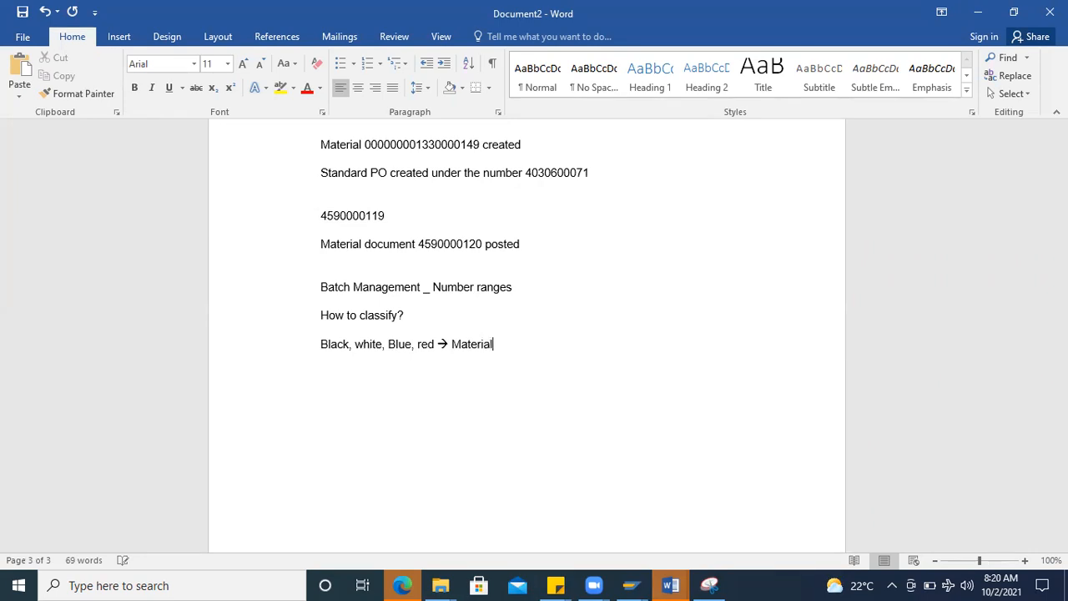
pyautogui.write('Material master')
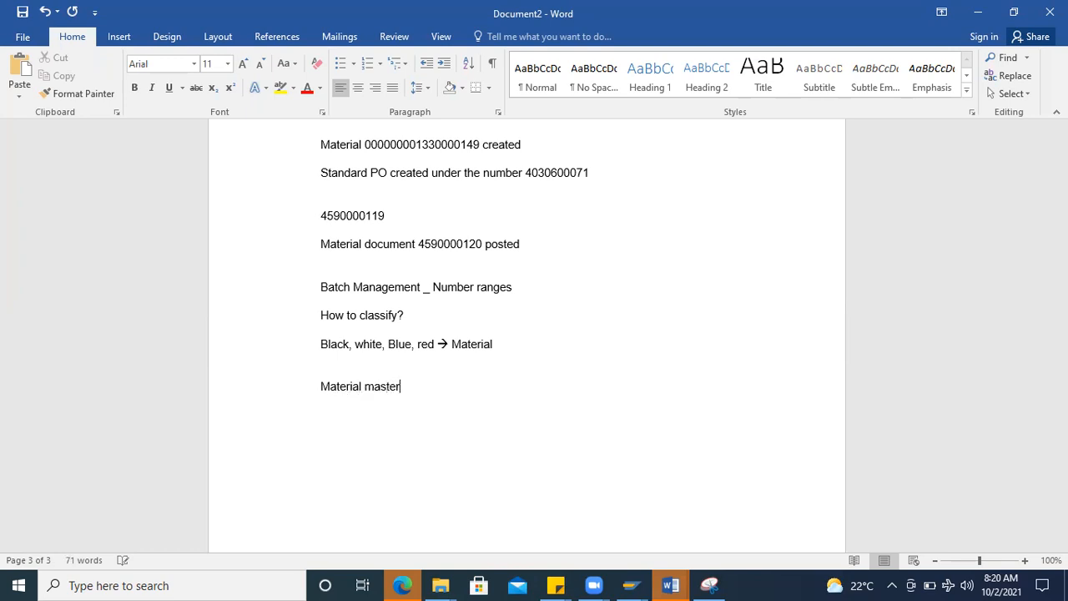
pyautogui.write(' --> clas')
pyautogui.write('sificat')
pyautogui.write('ion ')
pyautogui.write('--> Batc')
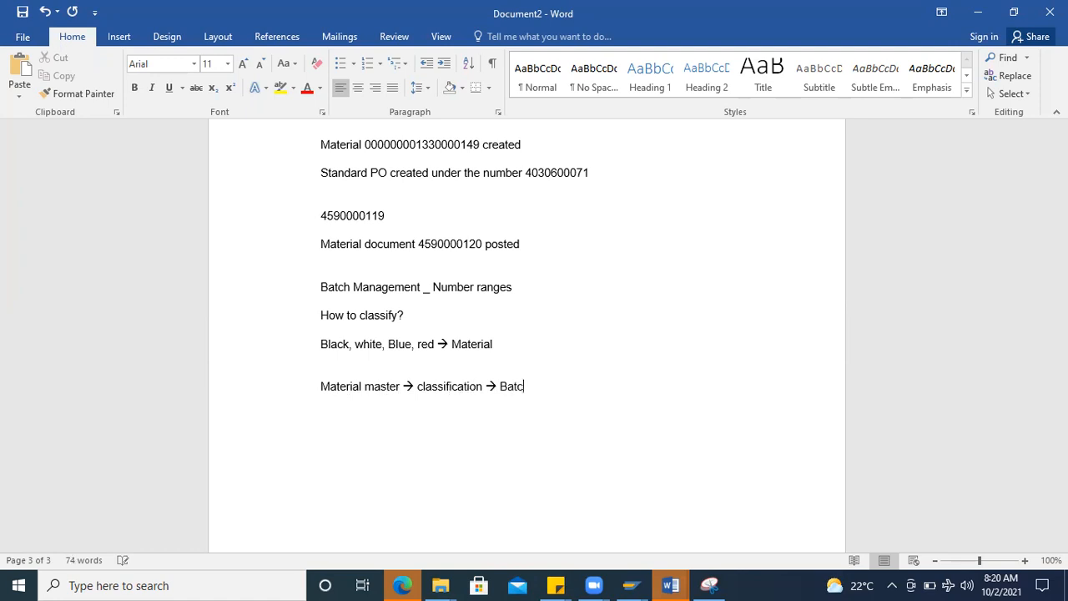
pyautogui.write('h')
pyautogui.write('Confi')
pyautogui.write('gurat')
pyautogui.write('ion - batc')
# Step: Add the line "Configuration – Batch" to the notes, followed by a blank line
pyautogui.press('BackSpace')
pyautogui.press('BackSpace')
pyautogui.press('BackSpace')
pyautogui.press('BackSpace')
pyautogui.write('Batch')
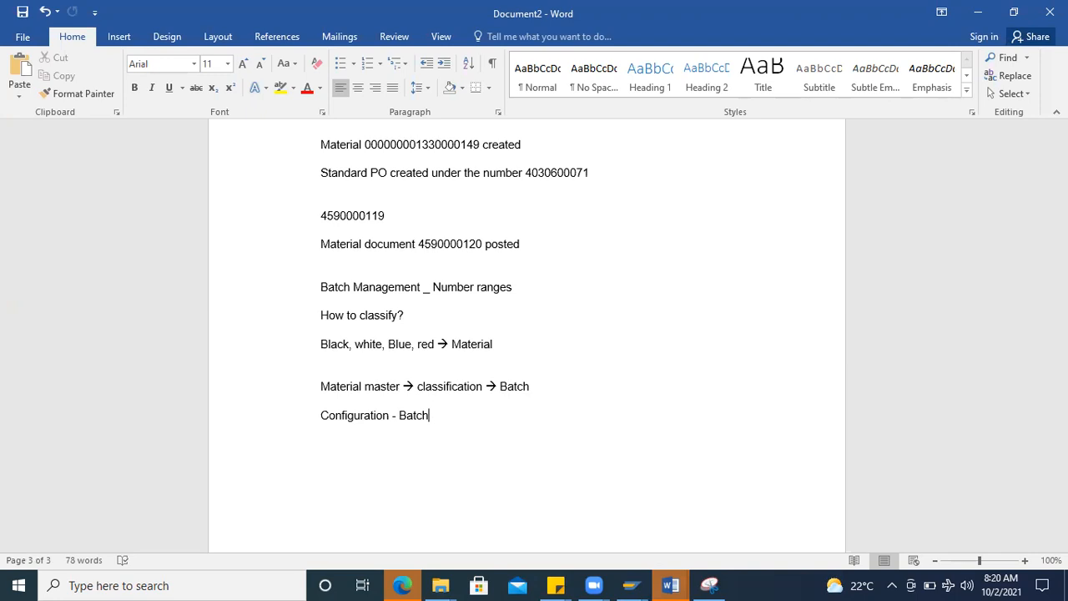
pyautogui.hotkey('shift', 'Return')
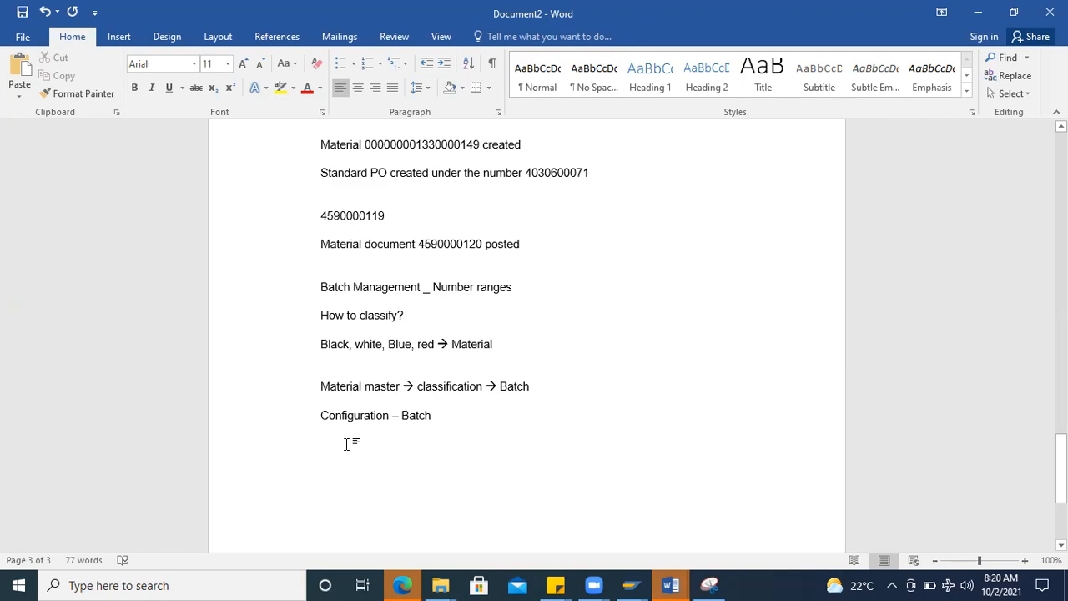
pyautogui.press('Return')
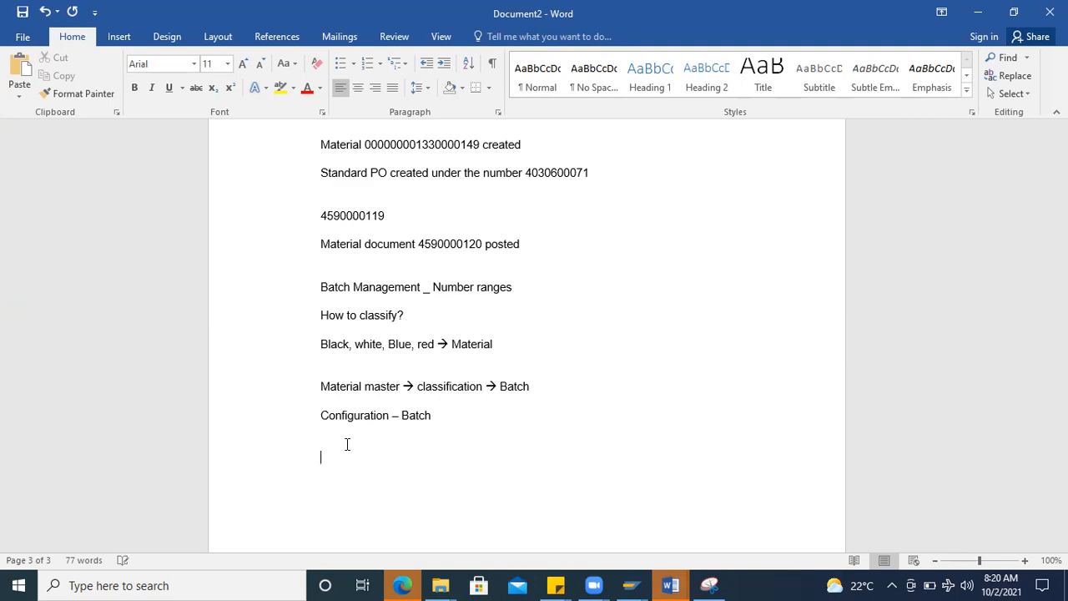
# Step: Add the example lines "Material qty – 50" and "Goods issue - 60" at the end of the notes
pyautogui.write('Material qty - 50')
pyautogui.press('Return')
pyautogui.write('Goods issue  - 60')
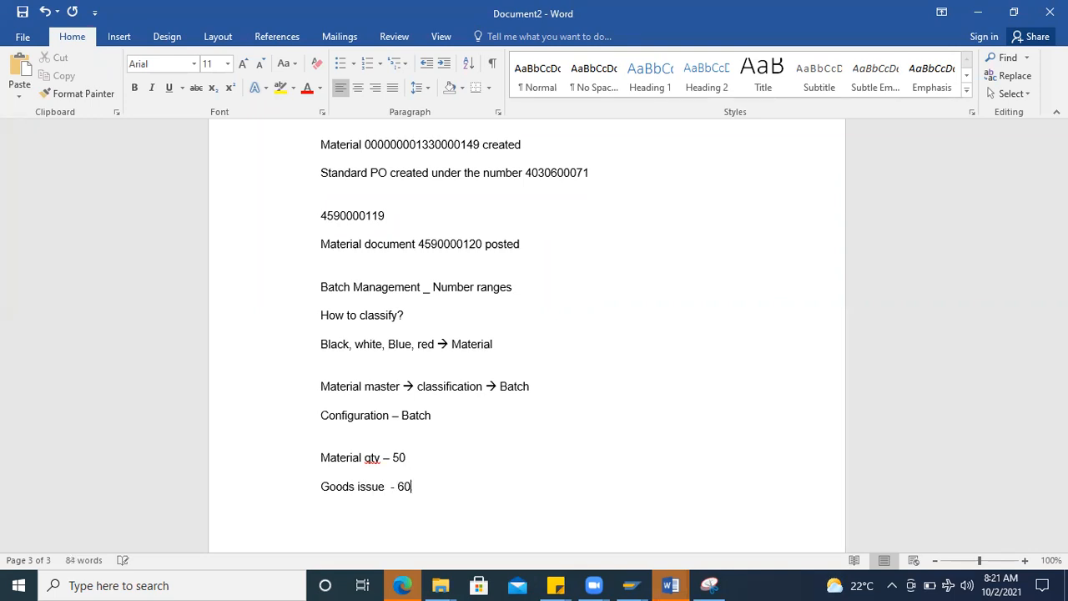
# Step: Append "– system behave" to the "Goods issue - 60" line
pyautogui.scroll(-1, 447, 443)
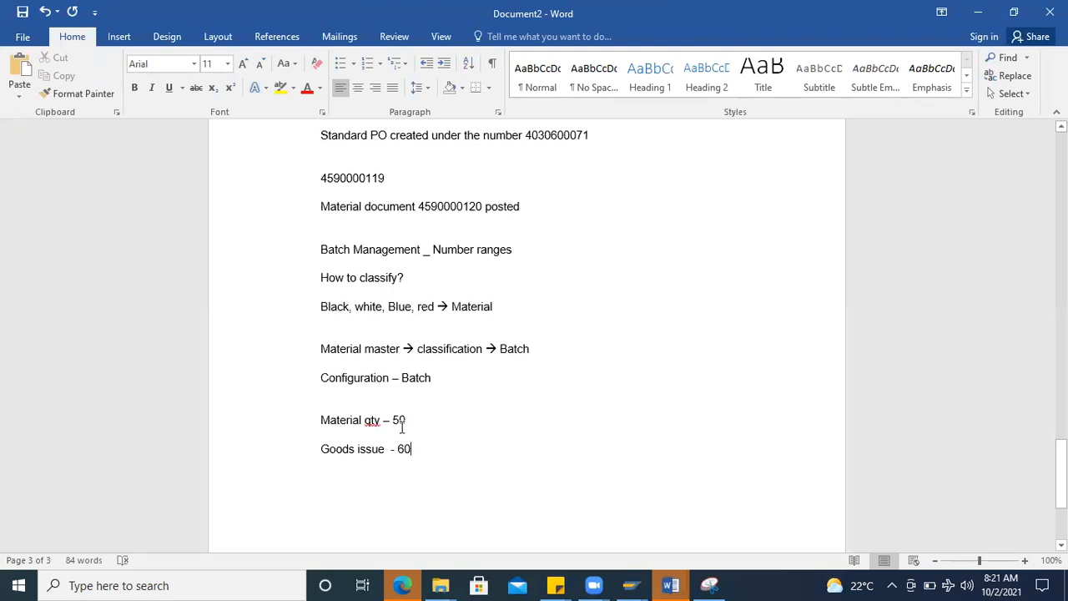
pyautogui.click(277, 419)
pyautogui.click(287, 445)
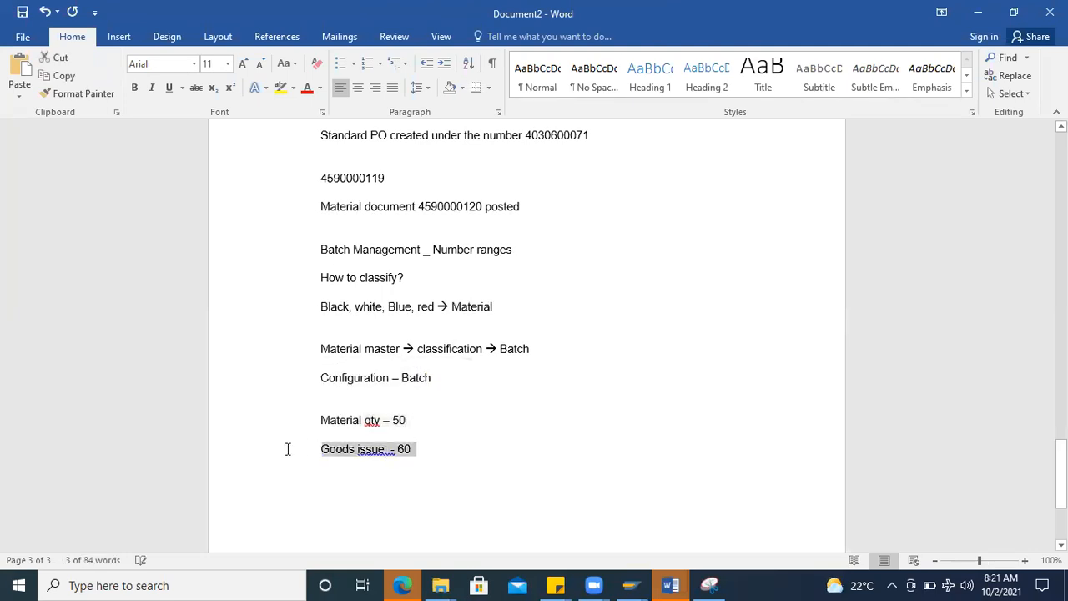
pyautogui.click(446, 443)
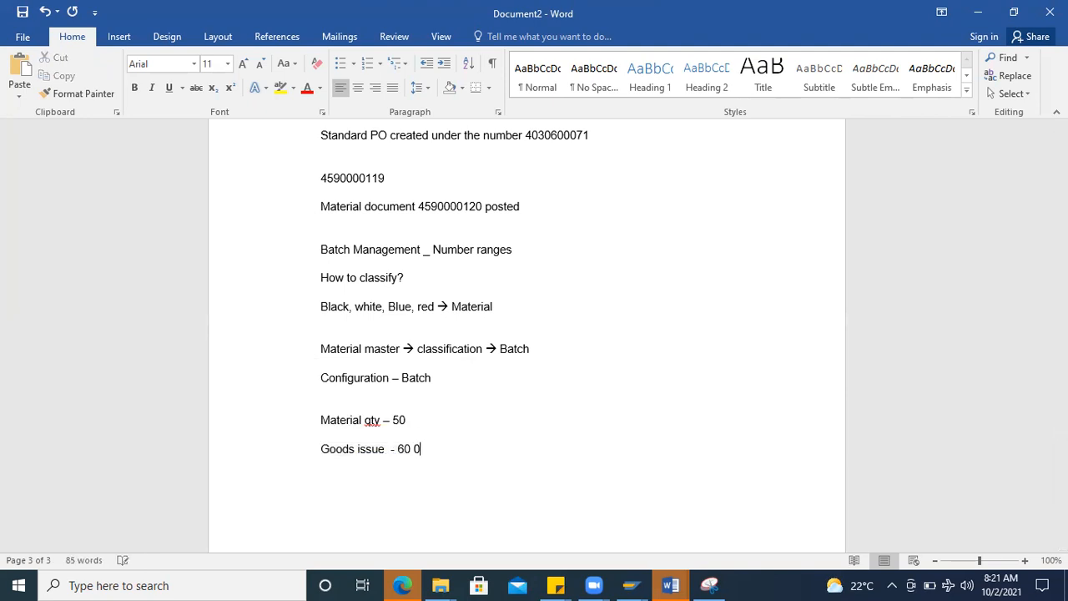
pyautogui.write('- system b')
pyautogui.write('ega')
pyautogui.press('BackSpace')
pyautogui.press('BackSpace')
pyautogui.write('have')
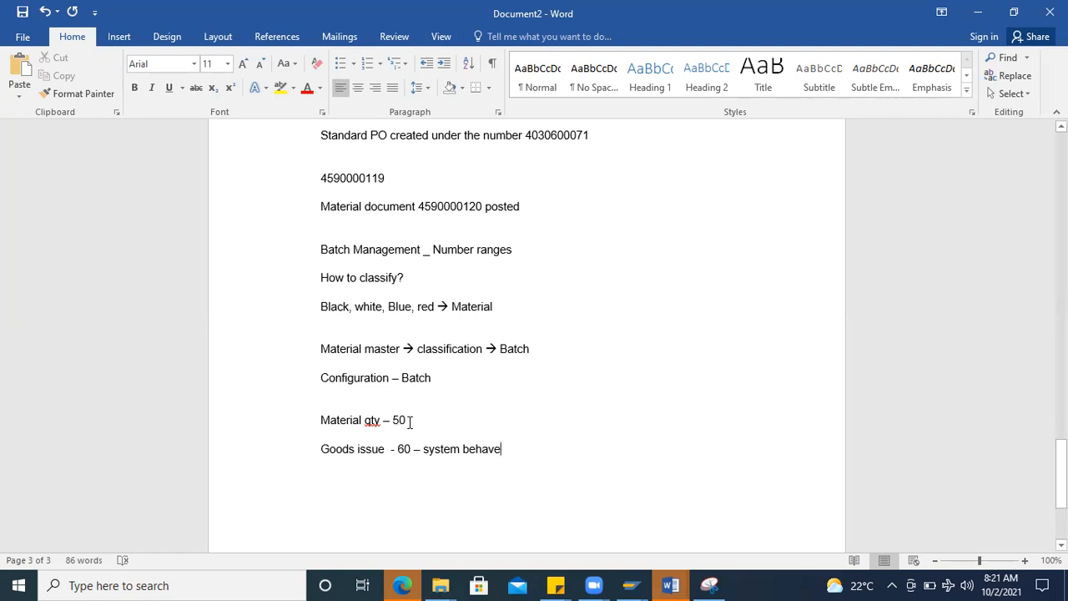
# Step: Start a new line with "50 - one b" below the goods issue note
pyautogui.click(219, 424)
pyautogui.moveTo(412, 450); pyautogui.dragTo(290, 454)
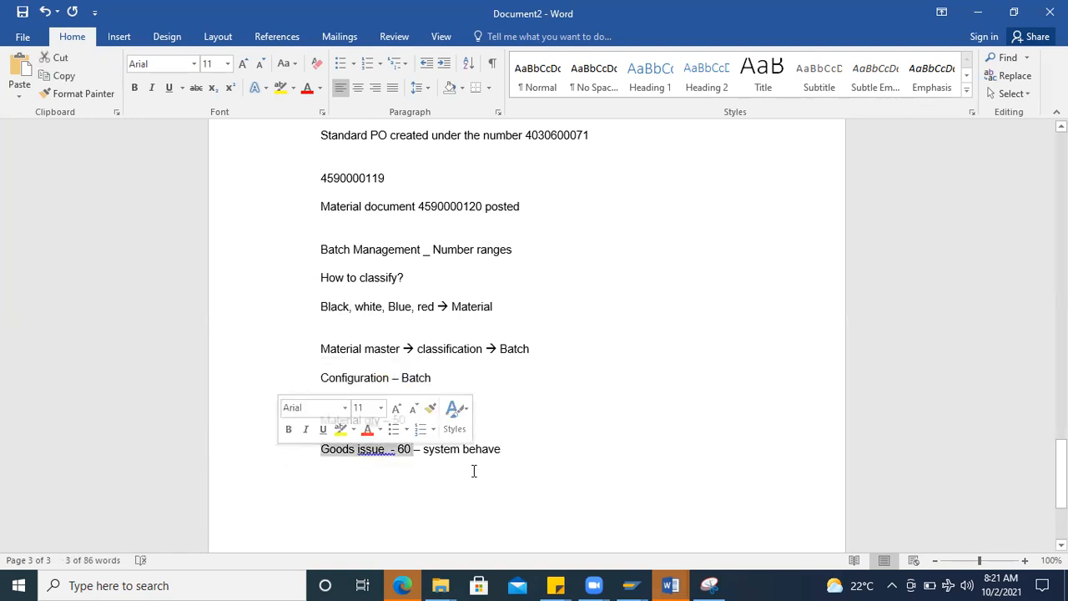
pyautogui.click(570, 456)
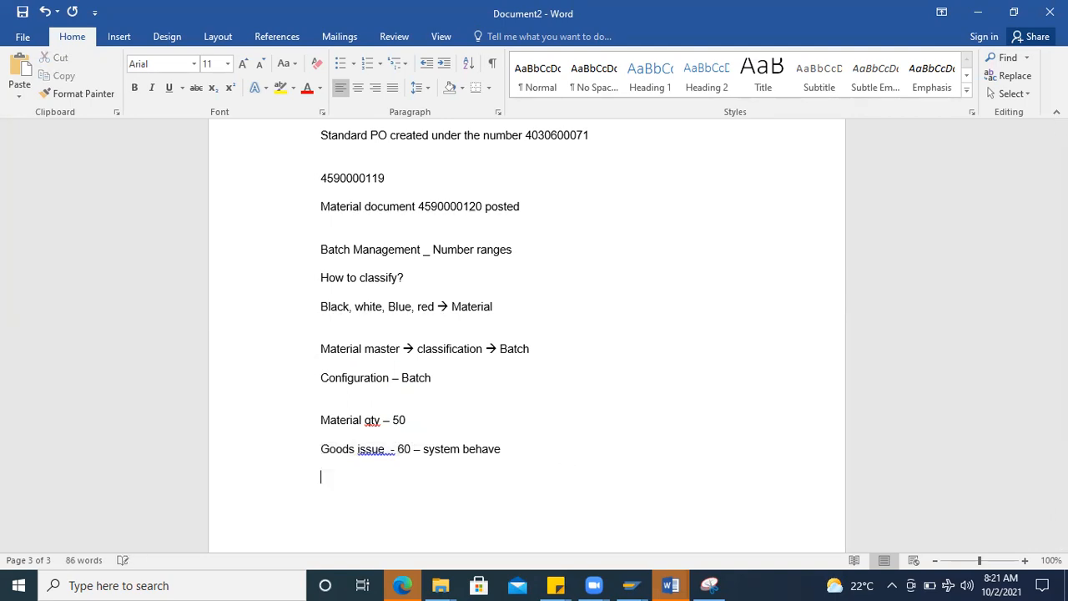
pyautogui.write('50 - one batch')
pyautogui.click(629, 585)
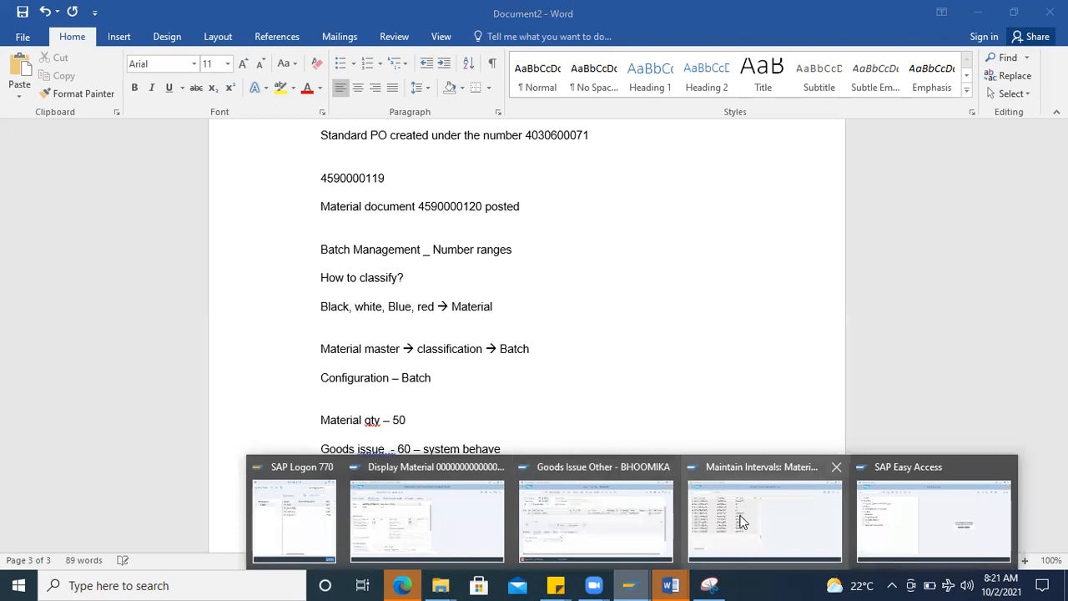
pyautogui.click(458, 520)
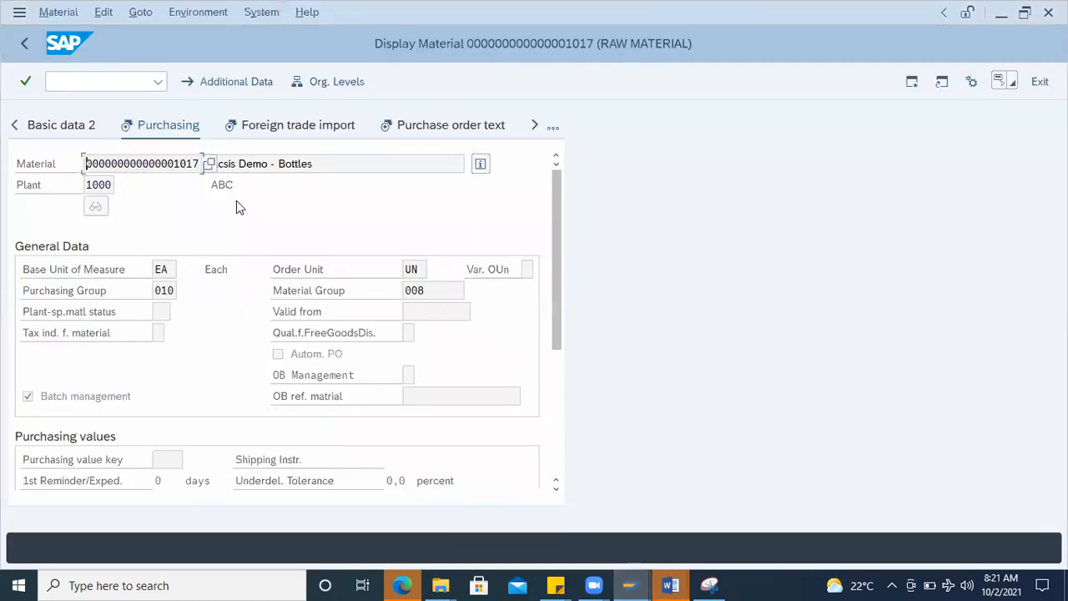
pyautogui.click(74, 81)
pyautogui.write('/nm')
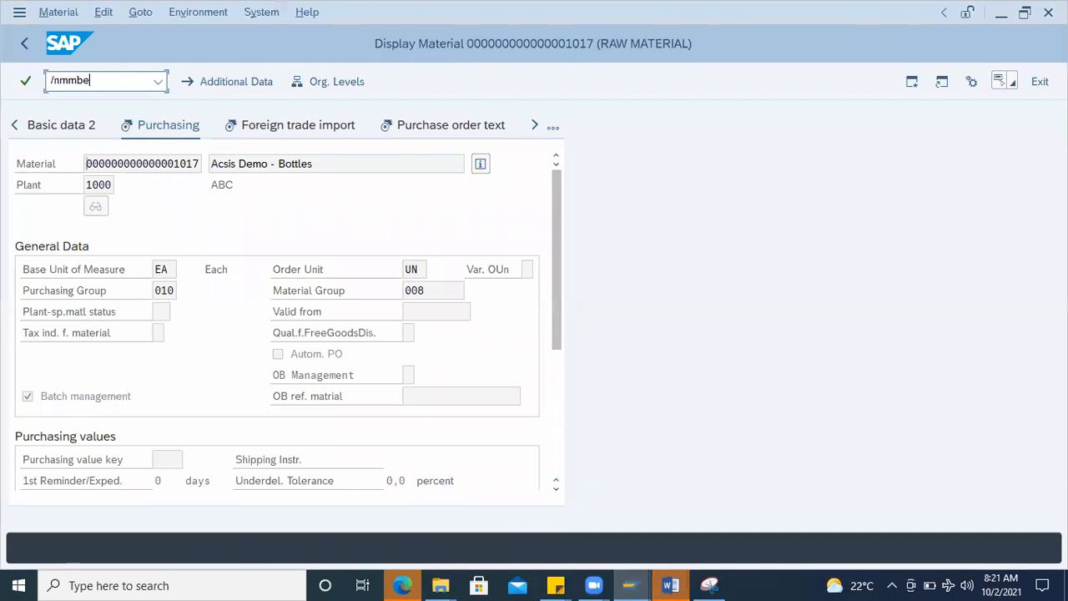
pyautogui.write('mbe')
pyautogui.press('Return')
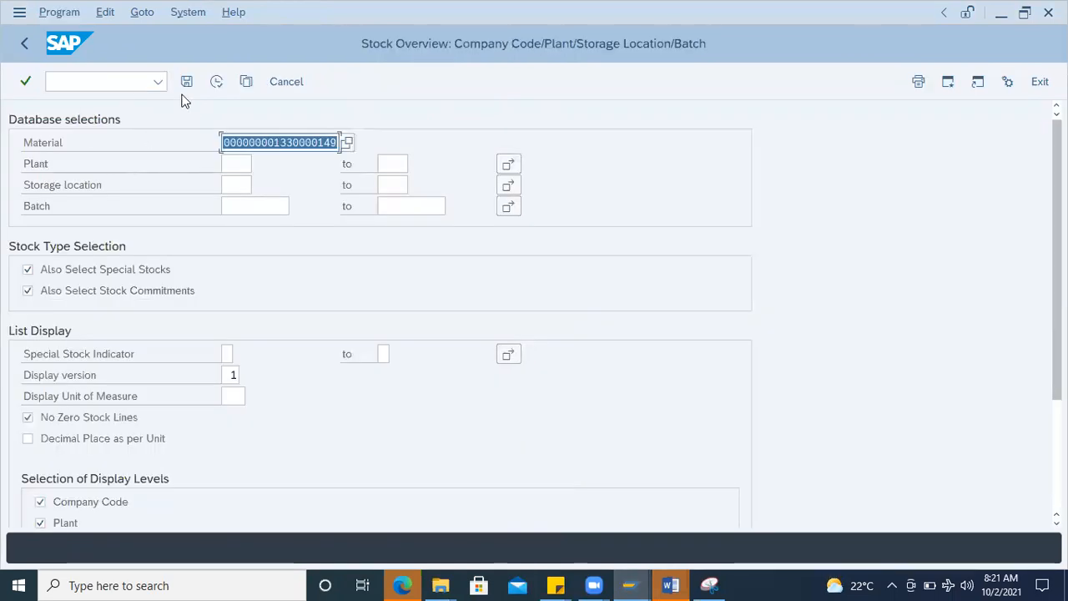
pyautogui.click(216, 82)
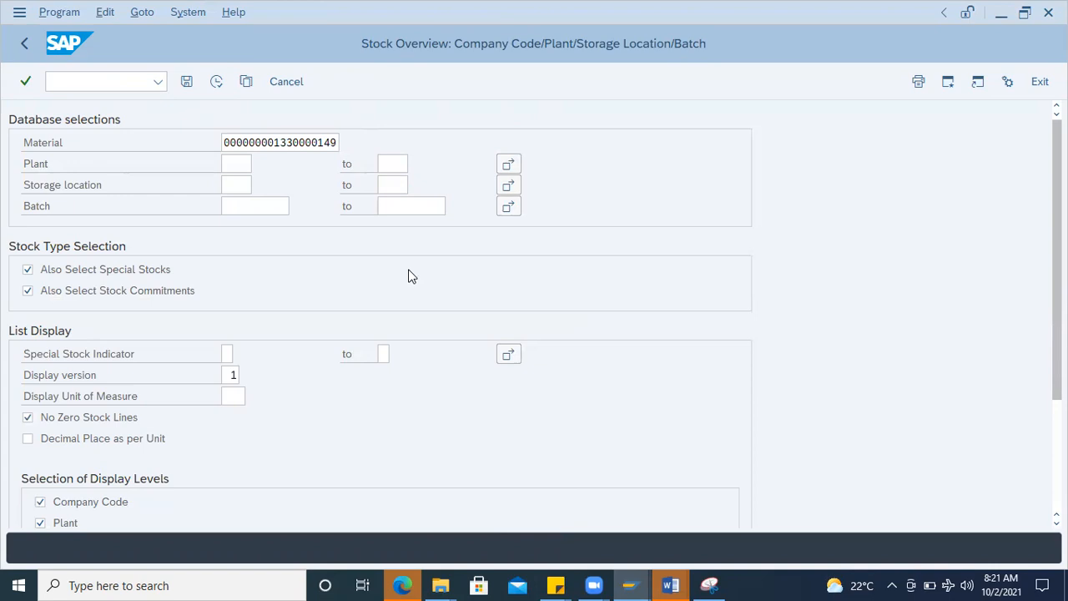
pyautogui.click(423, 411)
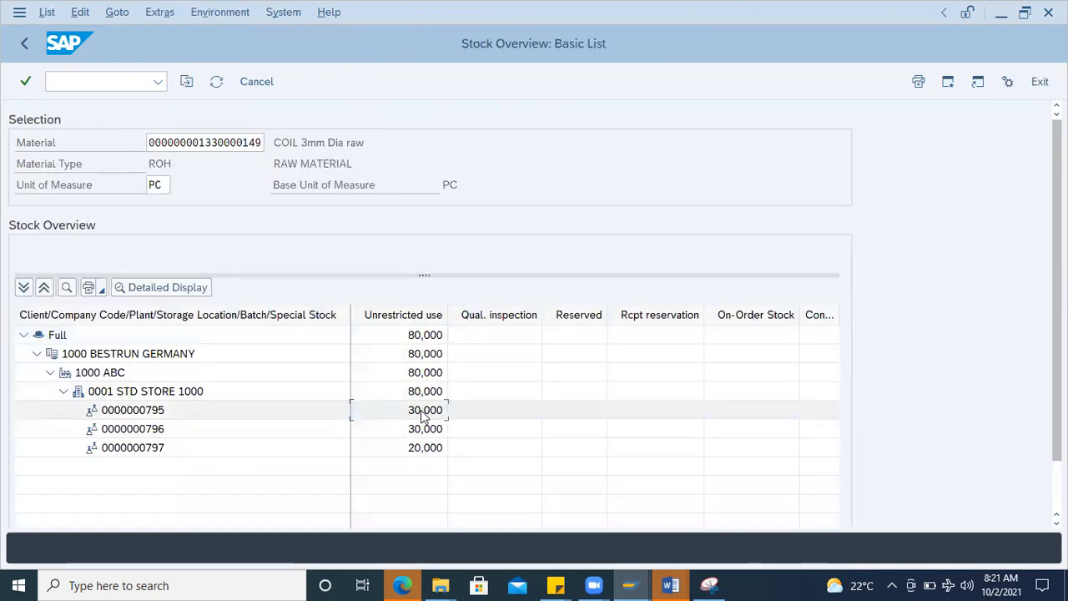
pyautogui.click(423, 429)
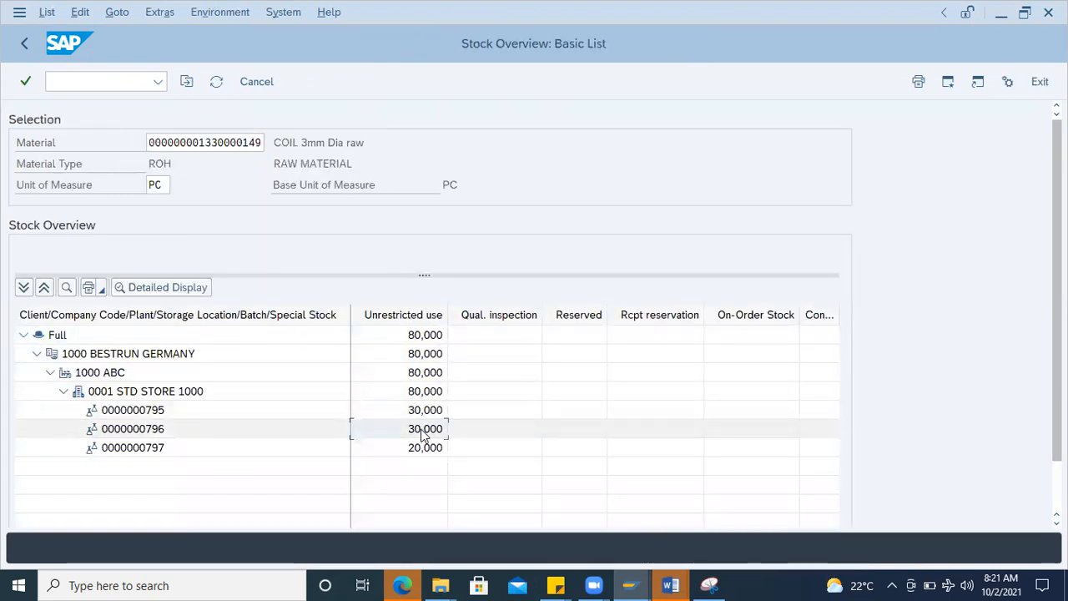
pyautogui.click(424, 448)
pyautogui.click(416, 411)
pyautogui.click(422, 434)
pyautogui.click(420, 412)
pyautogui.click(432, 427)
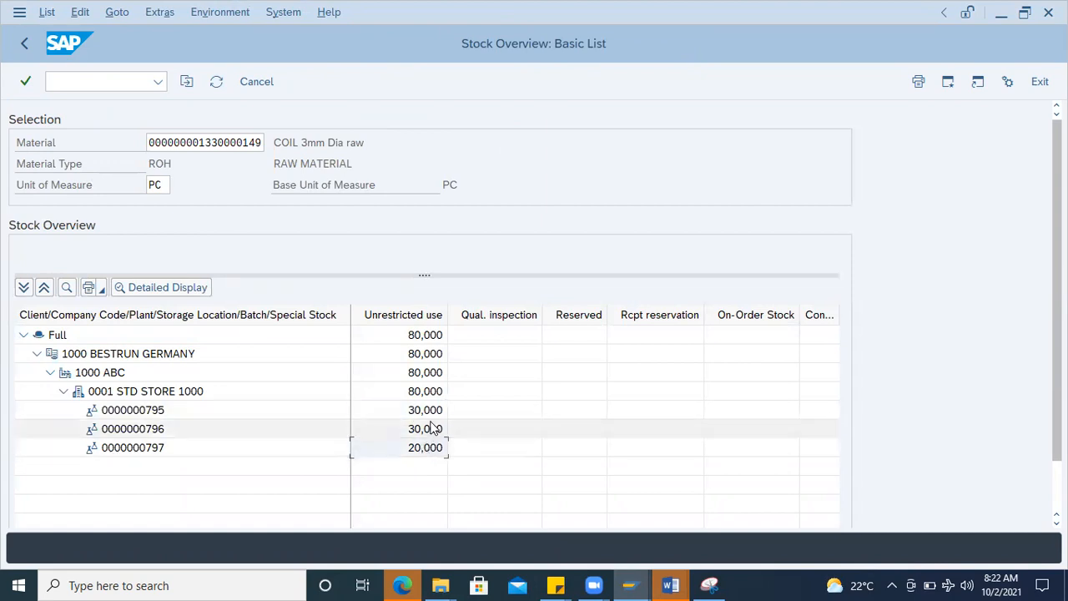
pyautogui.click(424, 454)
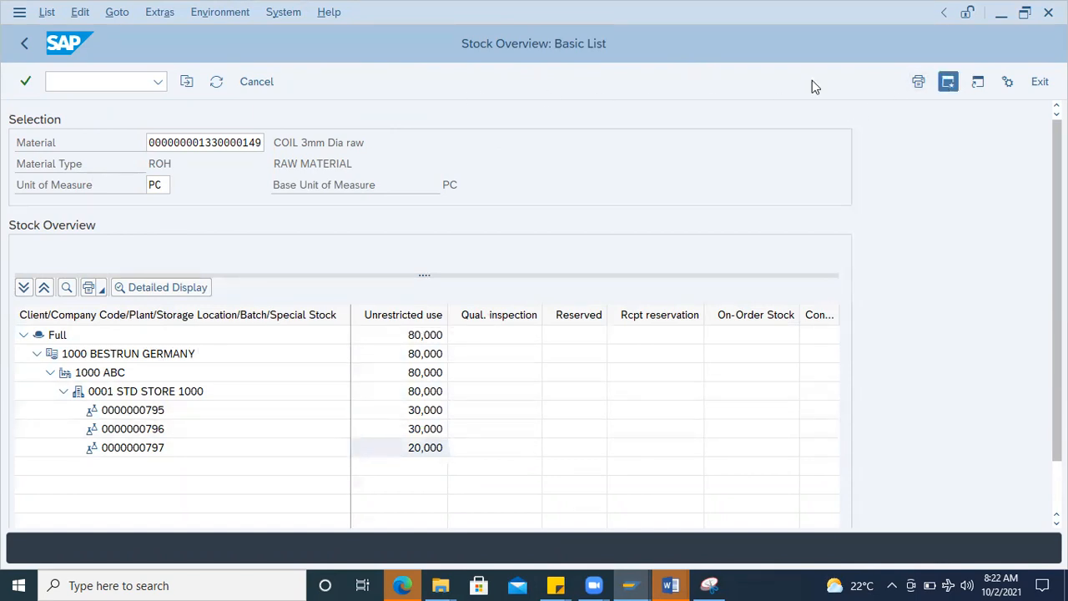
# Step: Open a new SAP session and start transaction MIGO
pyautogui.click(93, 81)
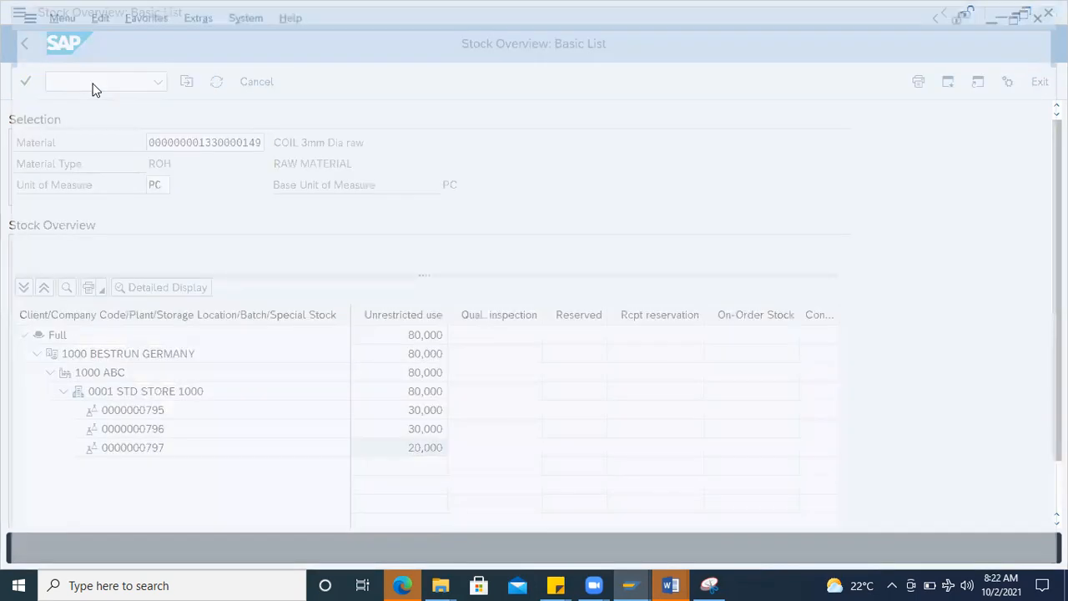
pyautogui.write('mig')
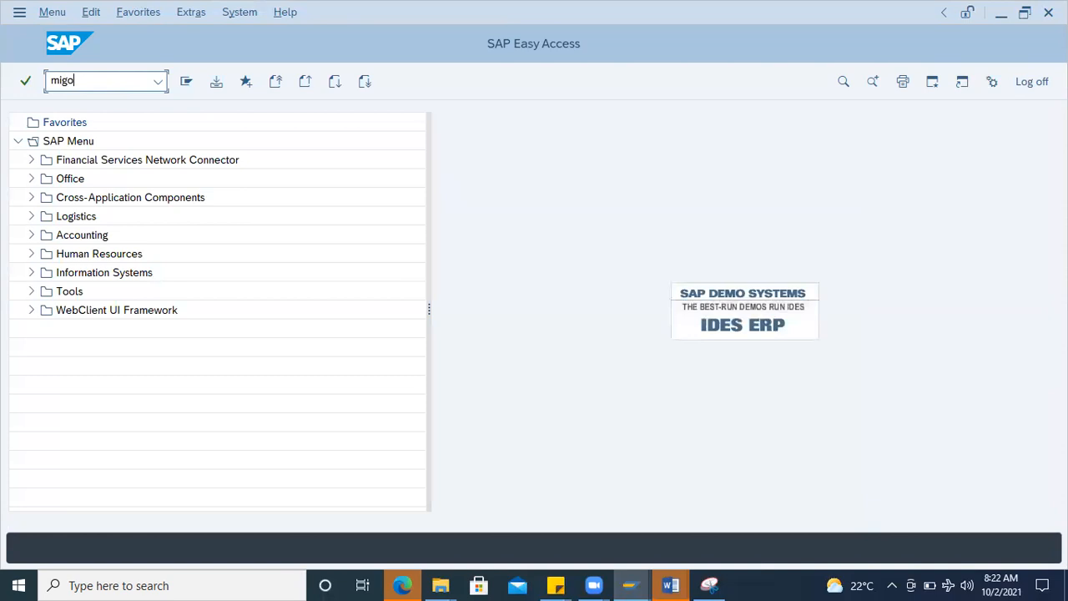
pyautogui.write('o')
pyautogui.press('Return')
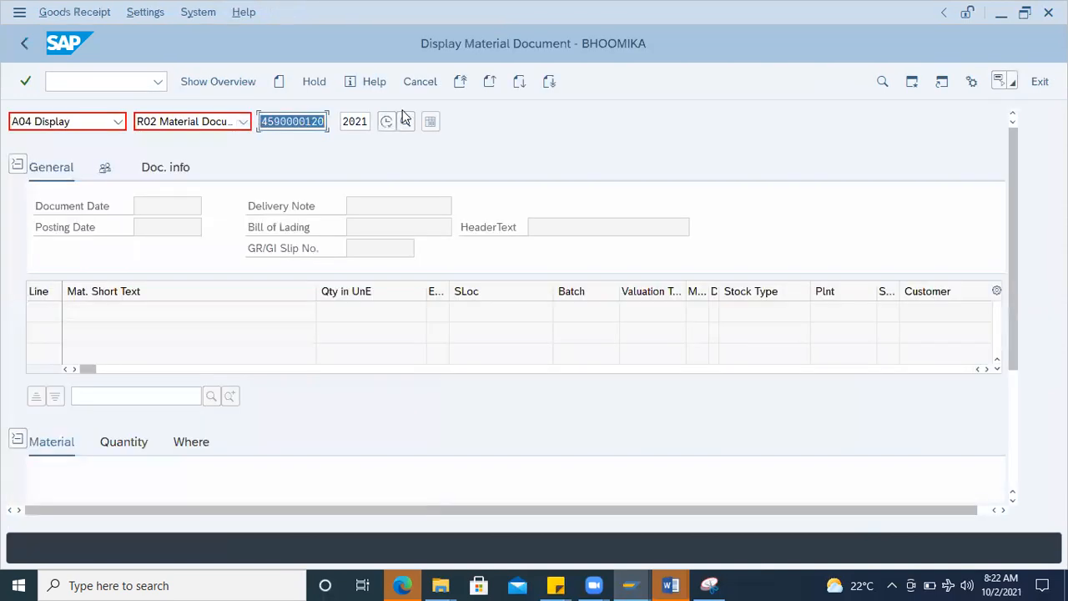
# Step: Set the material document to A08 Transfer Posting with movement type 311 and accept the default values tip
pyautogui.click(103, 123)
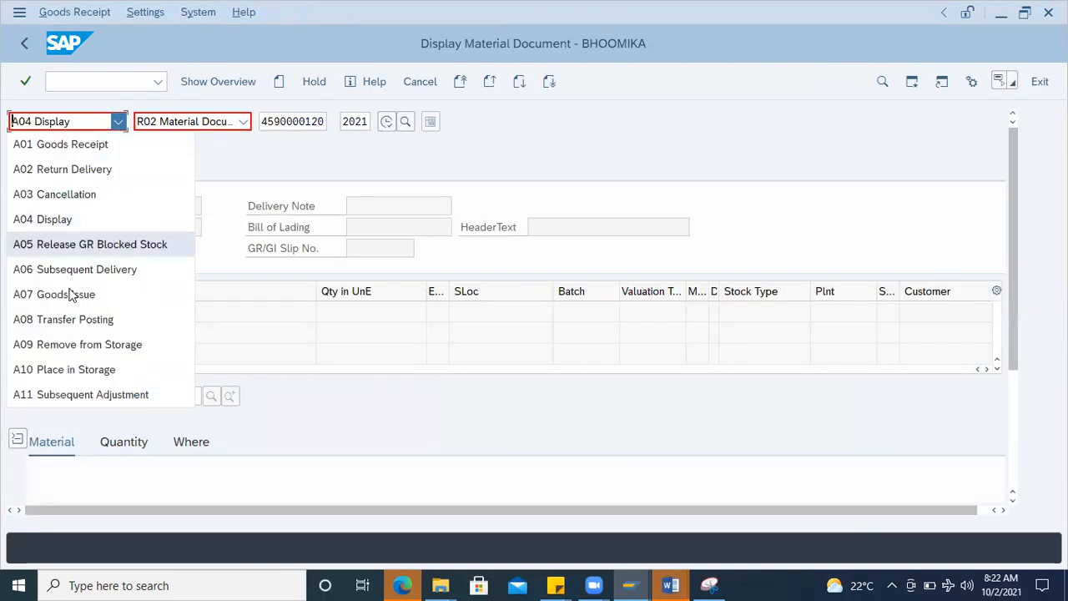
pyautogui.click(73, 317)
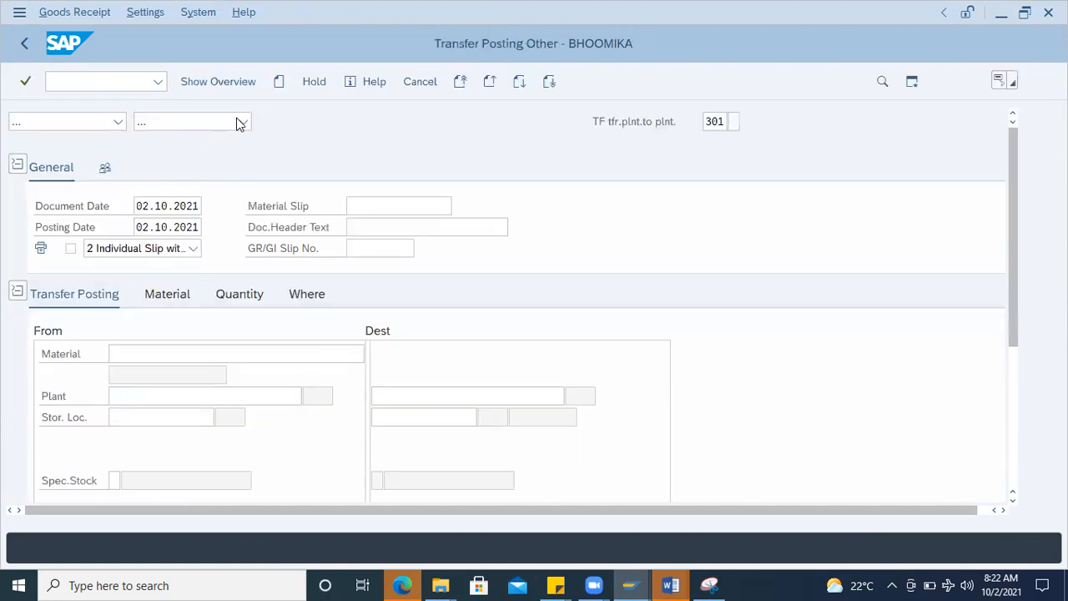
pyautogui.click(722, 121)
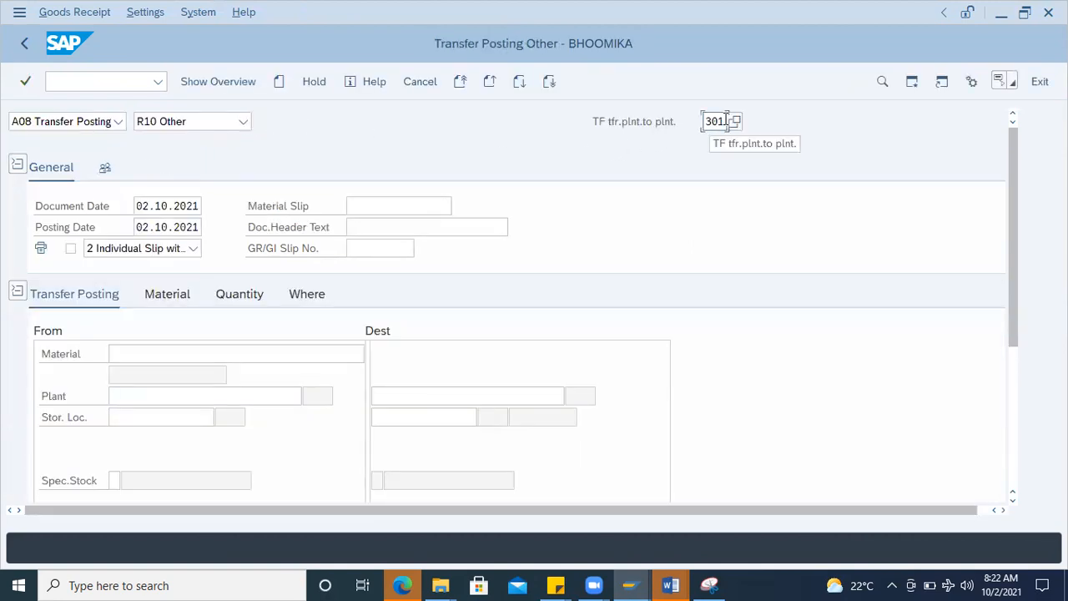
pyautogui.press('BackSpace')
pyautogui.press('BackSpace')
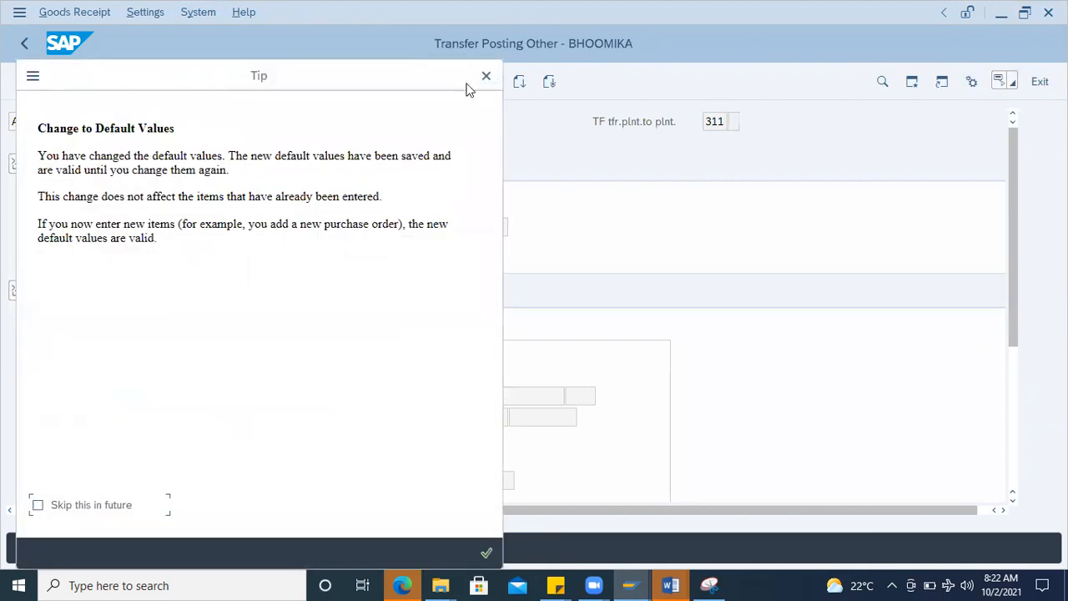
pyautogui.click(486, 552)
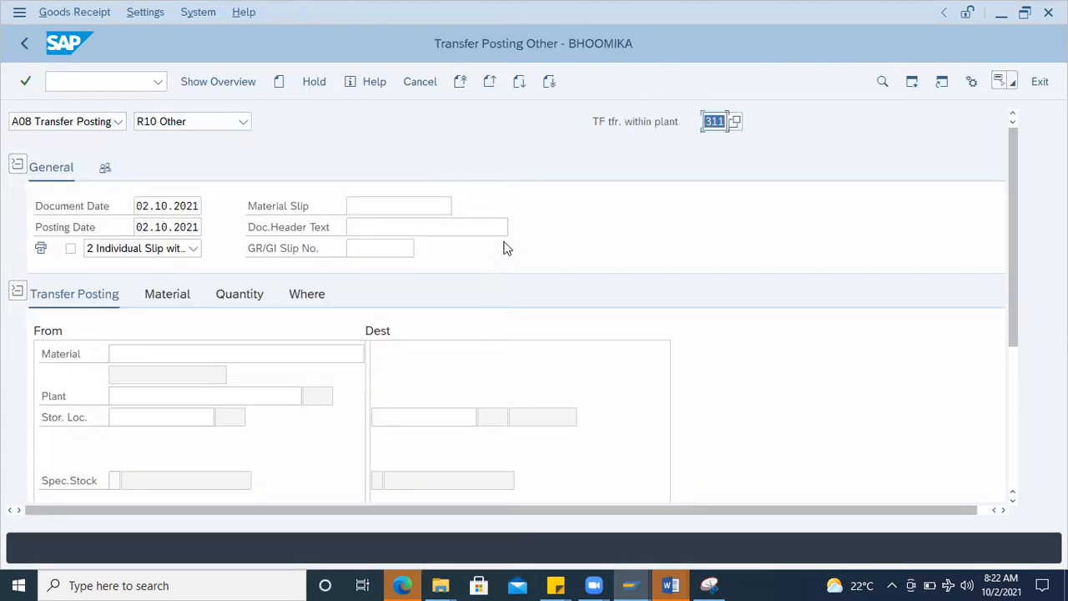
pyautogui.click(182, 295)
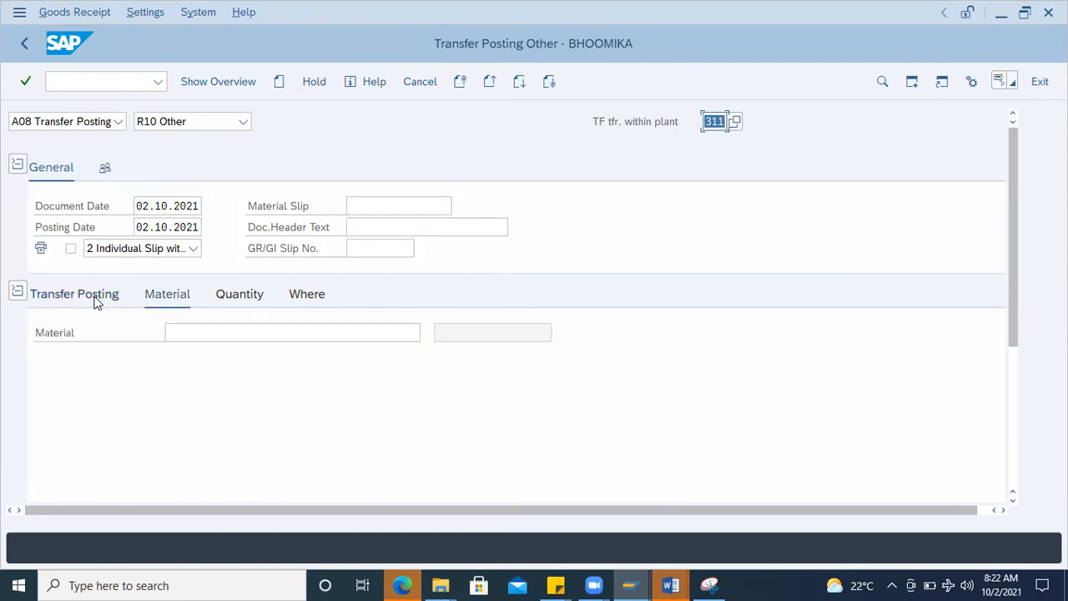
pyautogui.click(189, 337)
pyautogui.click(190, 337)
pyautogui.click(239, 352)
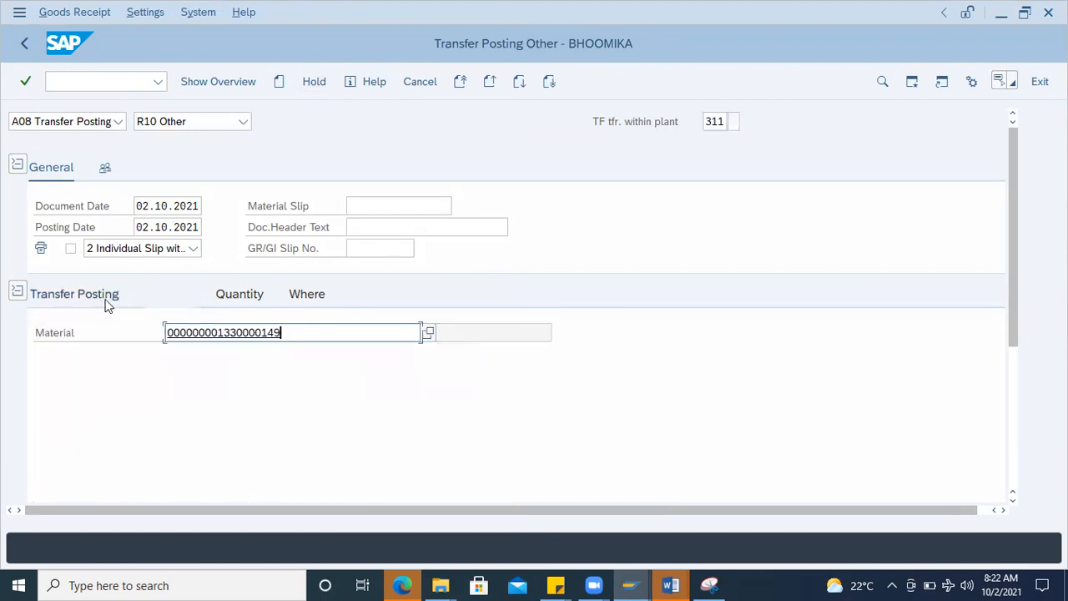
pyautogui.click(99, 295)
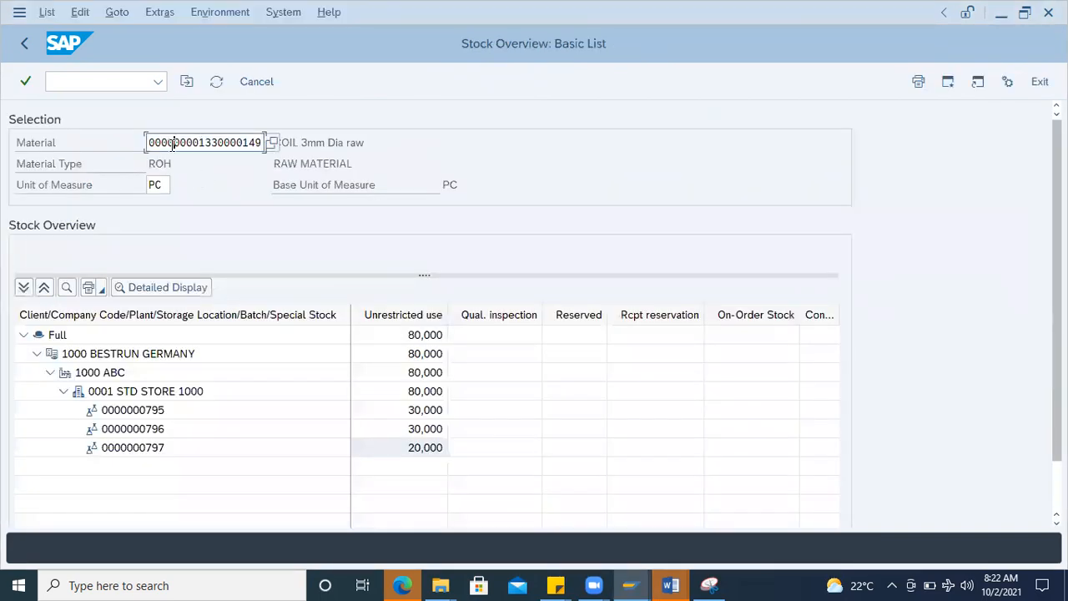
pyautogui.doubleClick(172, 144)
pyautogui.hotkey('ctrl', 'c')
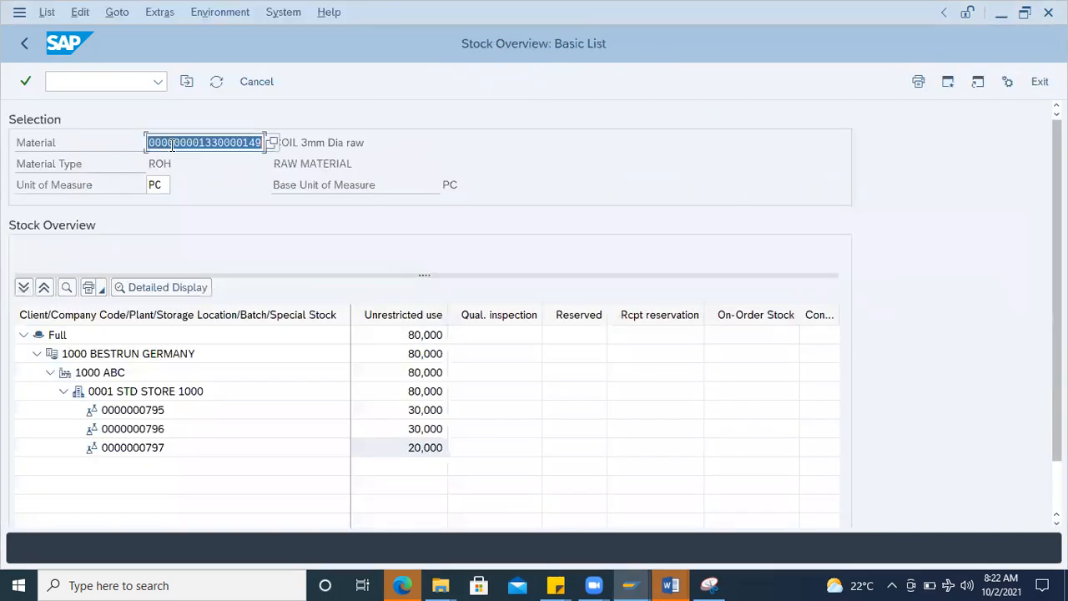
pyautogui.press('super+Tab')
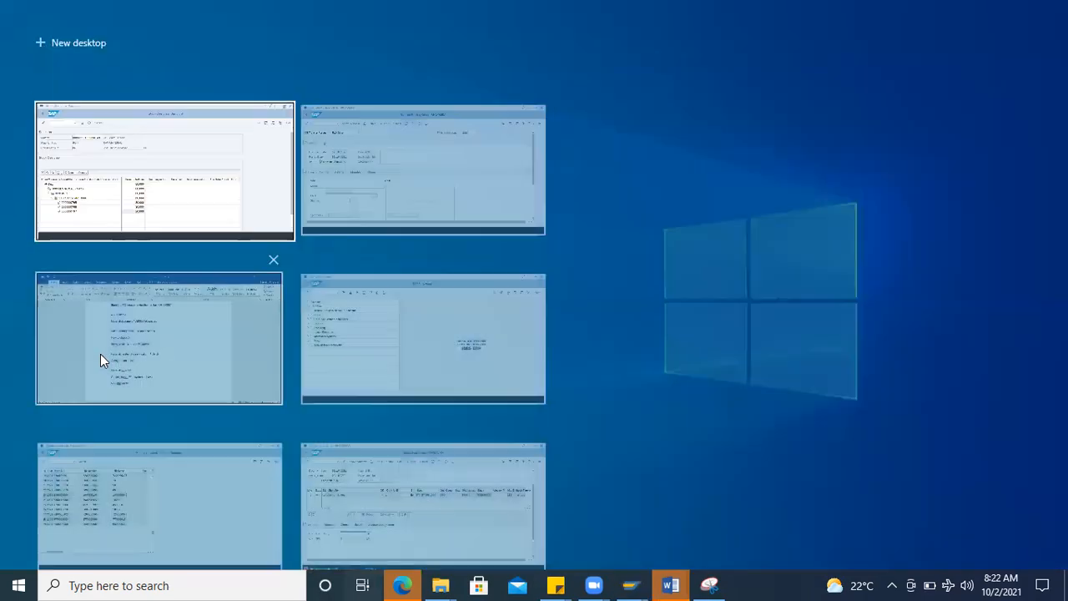
pyautogui.click(229, 197)
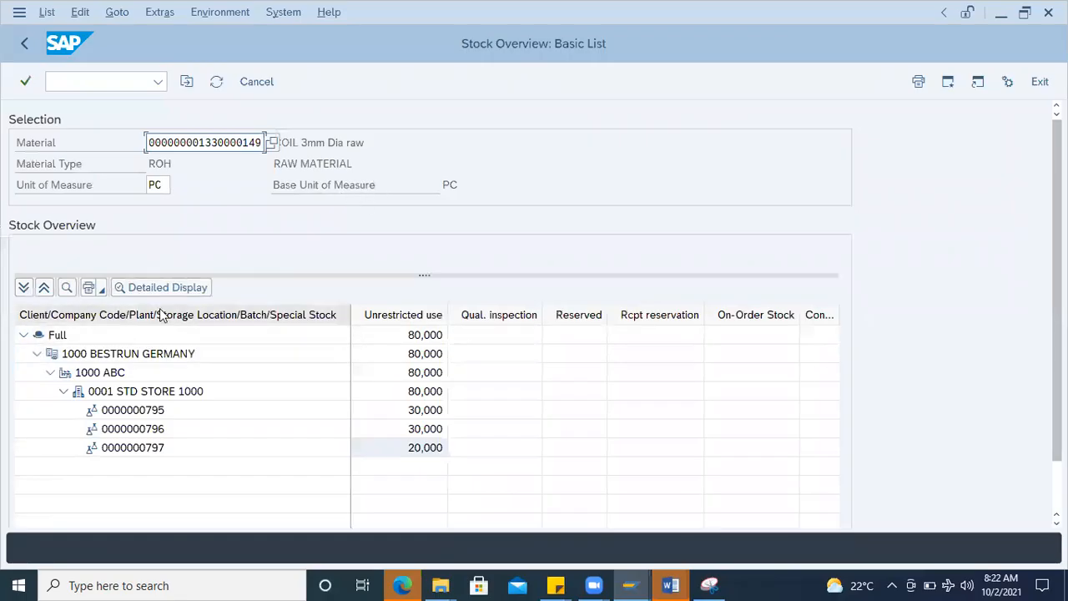
pyautogui.hotkey('alt', 'Tab')
pyautogui.click(145, 351)
pyautogui.hotkey('ctrl', 'v')
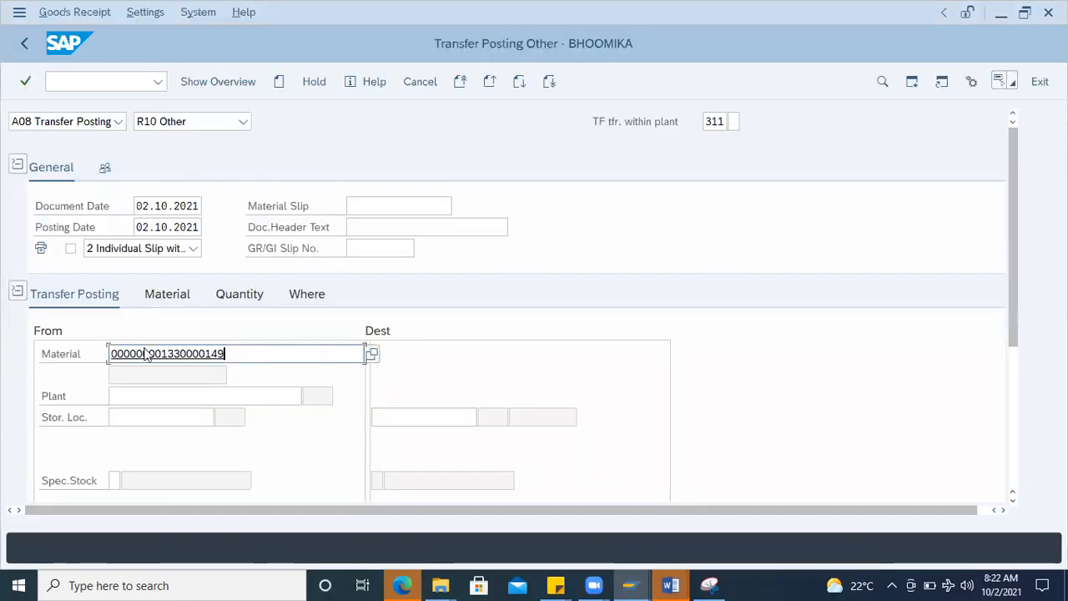
pyautogui.press('Return')
# Step: Enter plant 1000 and storage location 0001 as the source of the transfer
pyautogui.click(142, 397)
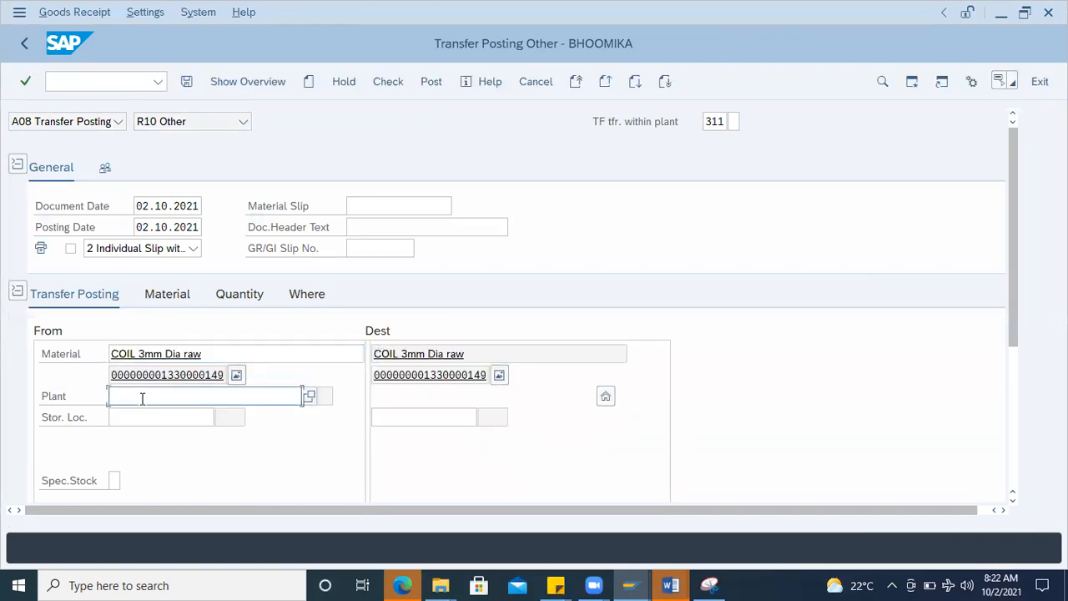
pyautogui.write('1000')
pyautogui.click(138, 415)
pyautogui.write('0001')
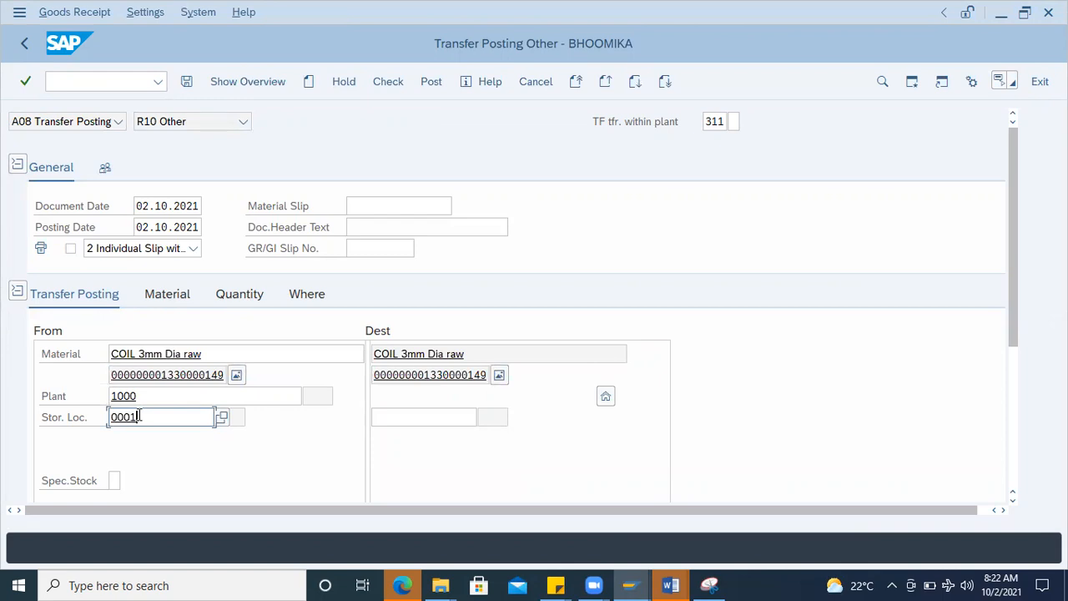
pyautogui.press('Return')
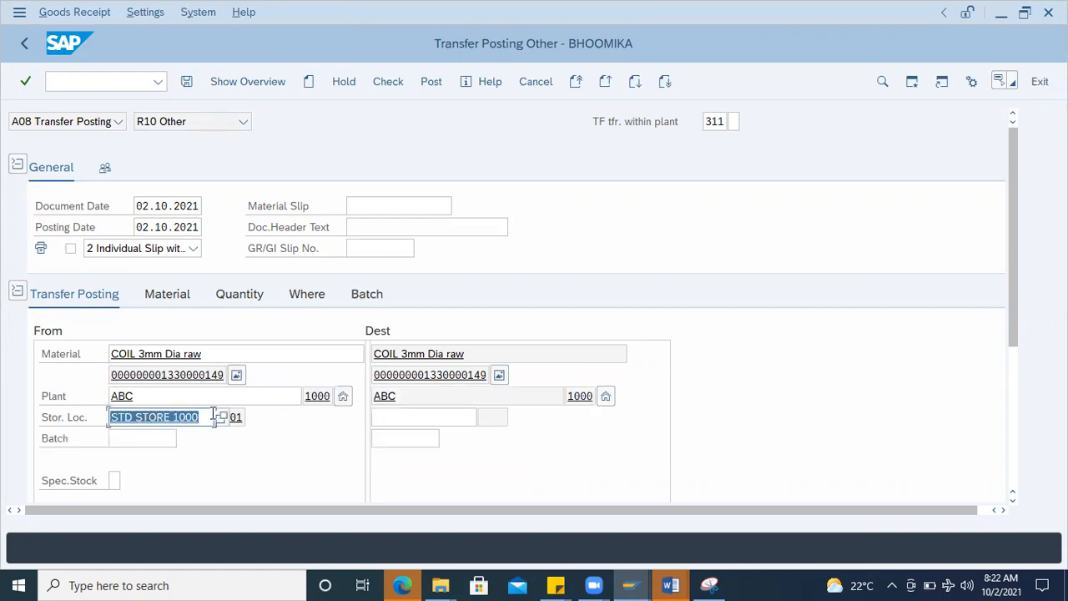
pyautogui.click(155, 440)
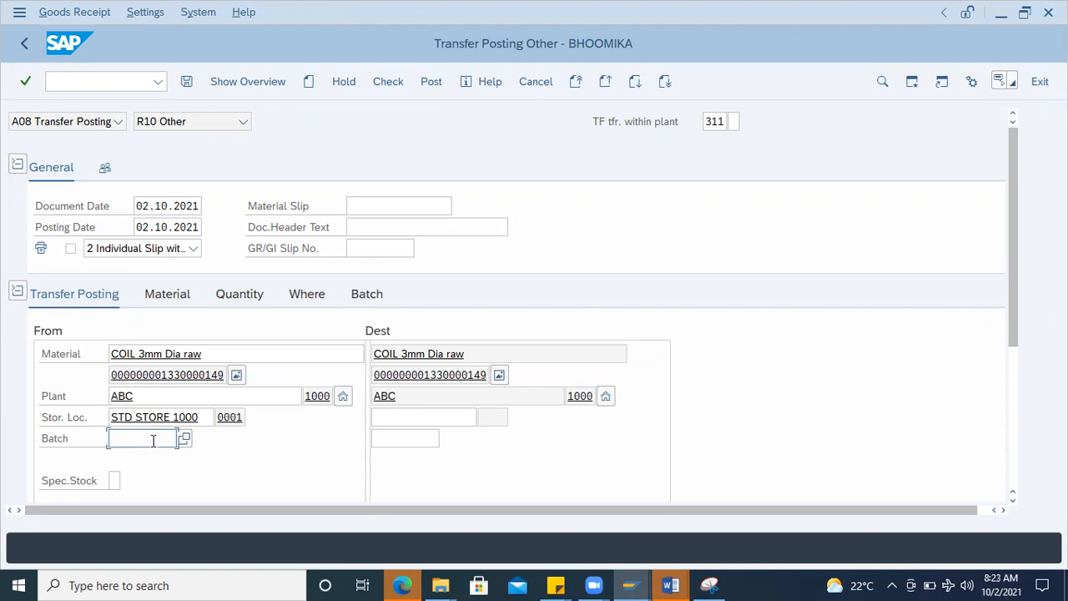
pyautogui.click(186, 438)
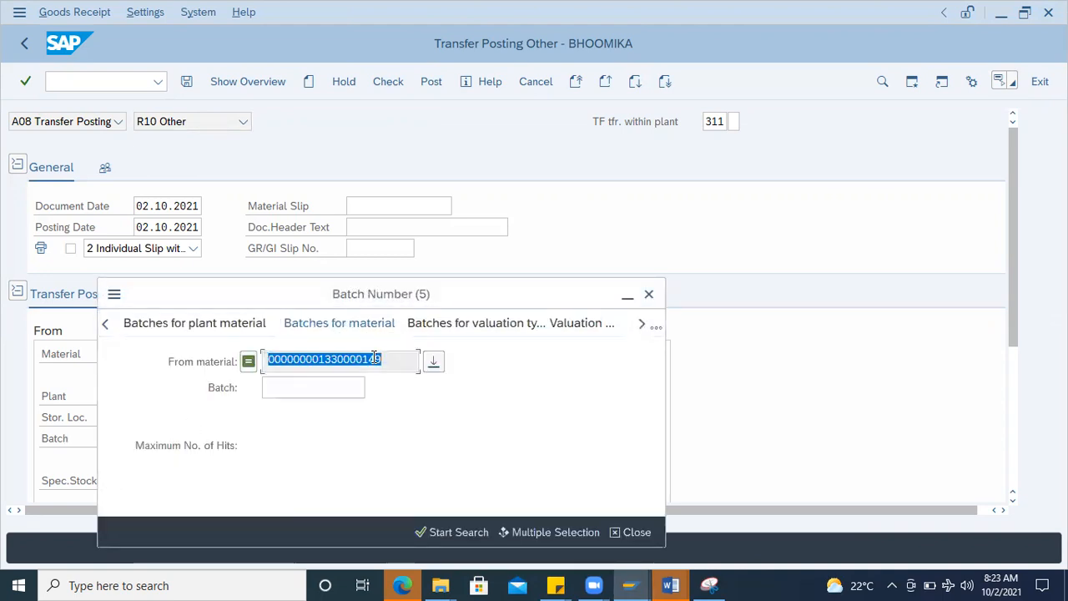
pyautogui.press('Return')
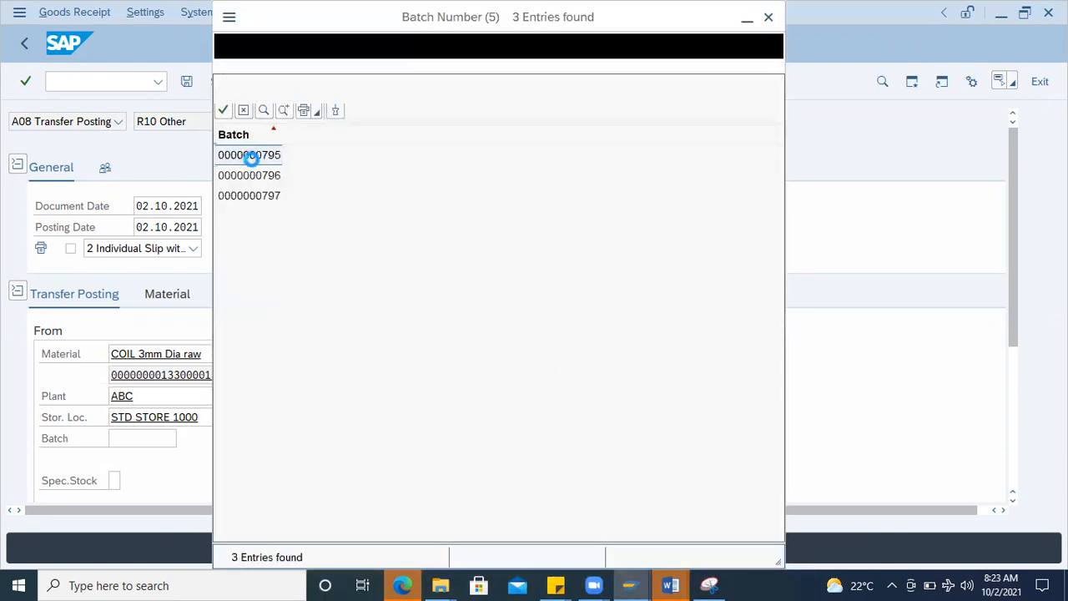
pyautogui.doubleClick(254, 163)
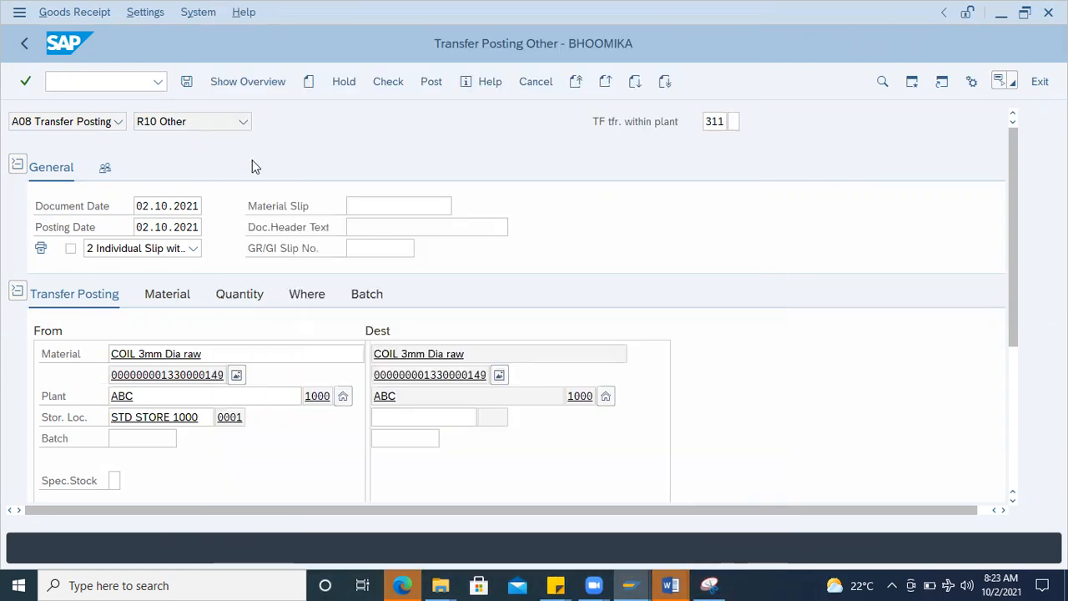
# Step: Enter destination storage location 1000 and destination batch 0001 for the transfer
pyautogui.click(403, 420)
pyautogui.write('1000')
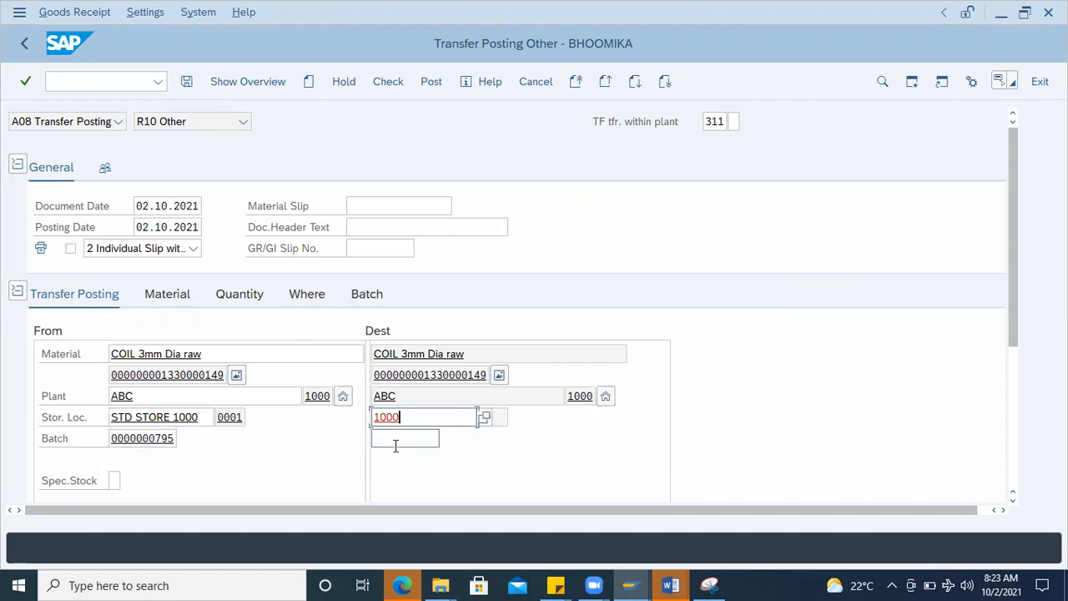
pyautogui.click(395, 445)
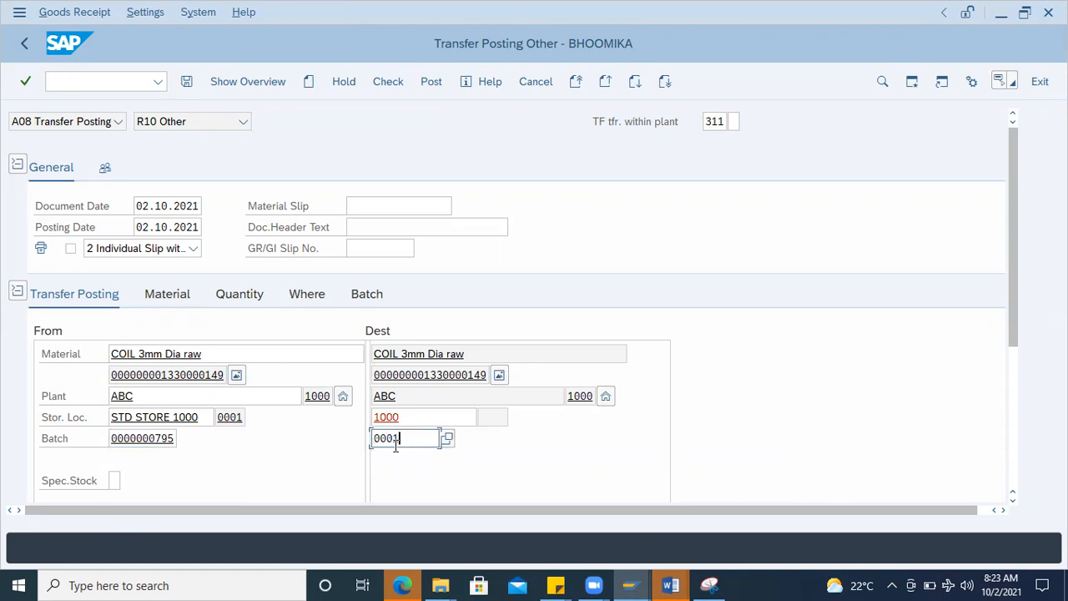
pyautogui.moveTo(1010, 315); pyautogui.dragTo(996, 393)
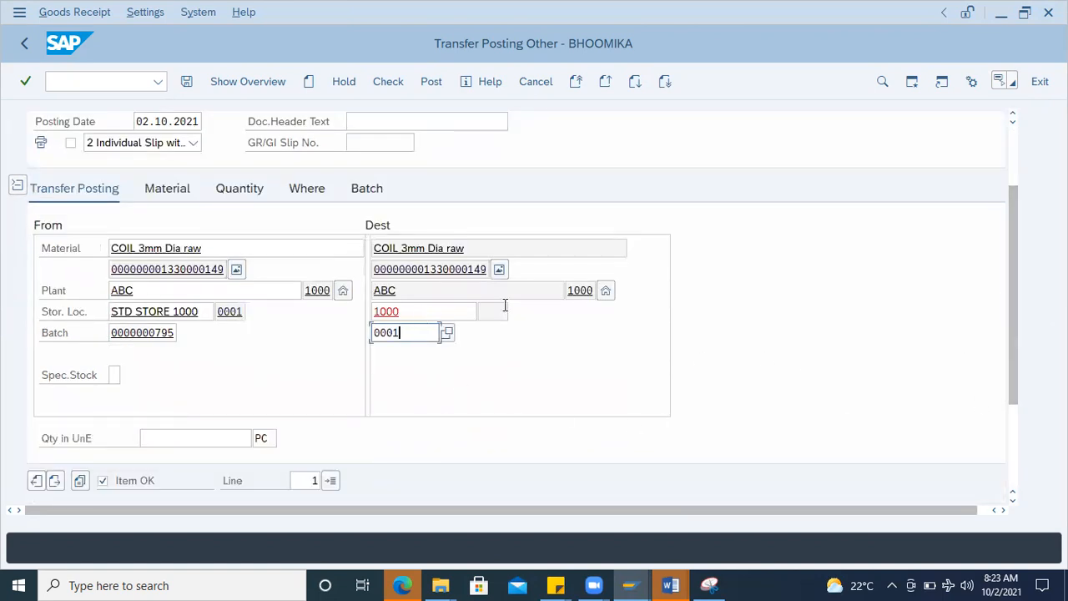
pyautogui.press('Return')
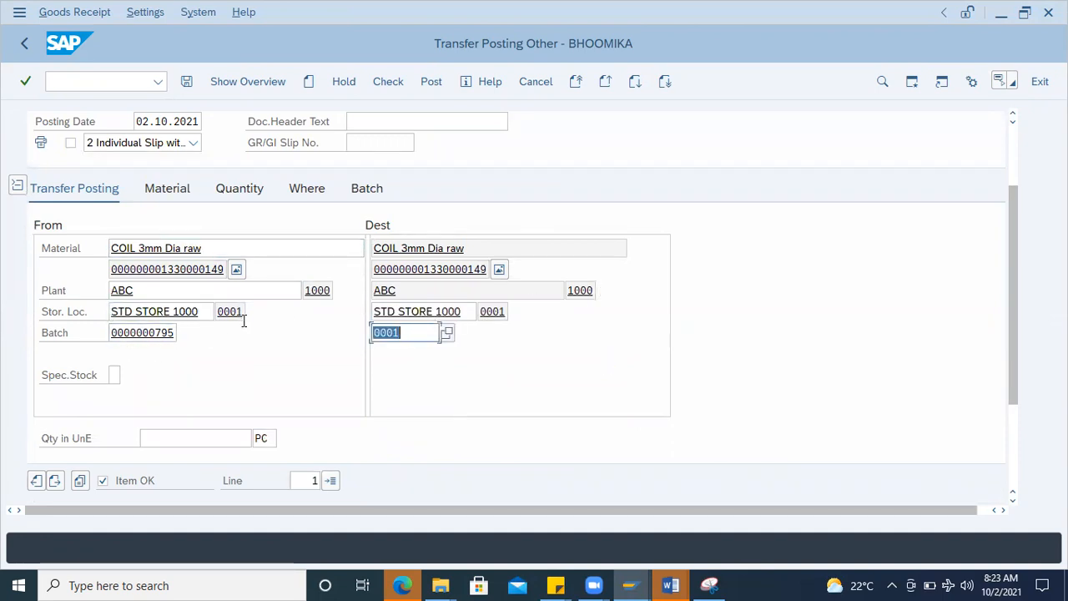
# Step: Set the destination batch to 0002
pyautogui.scroll(-2, 421, 373)
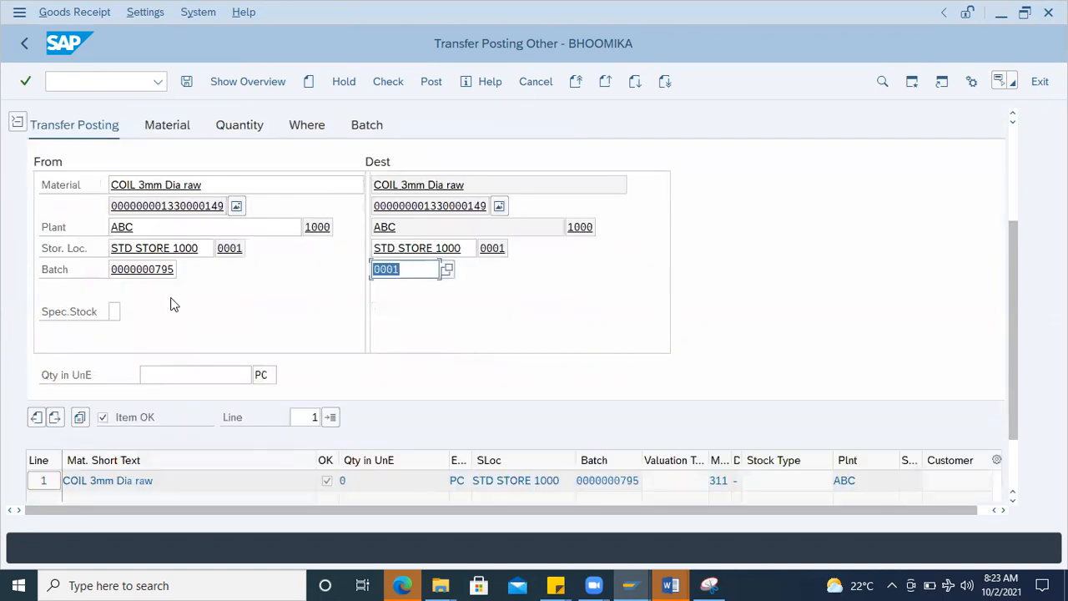
pyautogui.scroll(3, 167, 333)
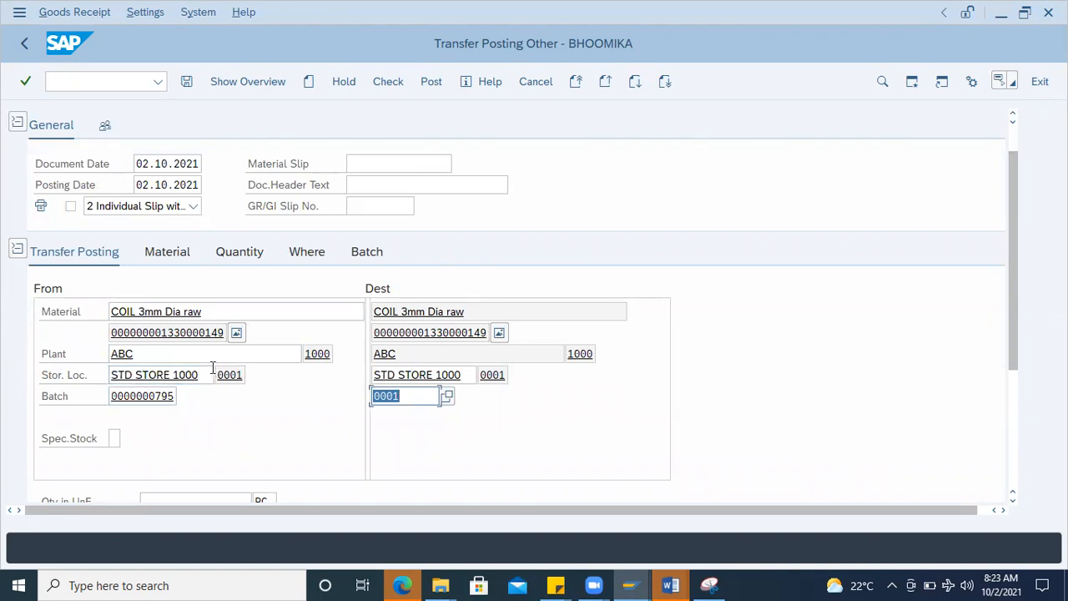
pyautogui.click(408, 397)
pyautogui.press('BackSpace')
pyautogui.write('2')
pyautogui.doubleClick(410, 398)
pyautogui.scroll(-3, 147, 483)
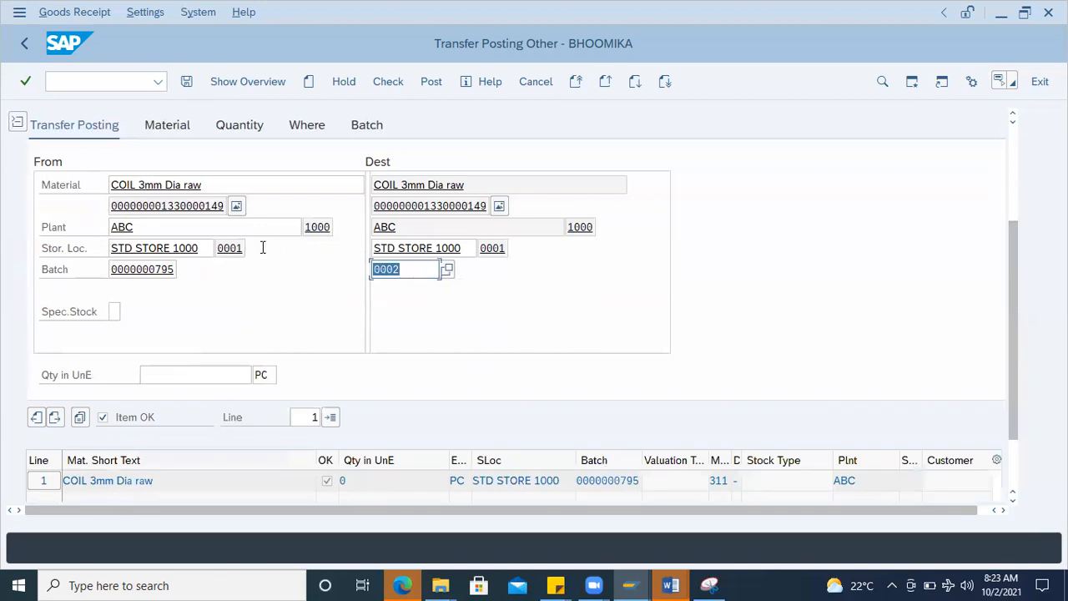
# Step: Check the transfer posting document for errors and dismiss the log
pyautogui.scroll(4, 269, 267)
pyautogui.click(384, 81)
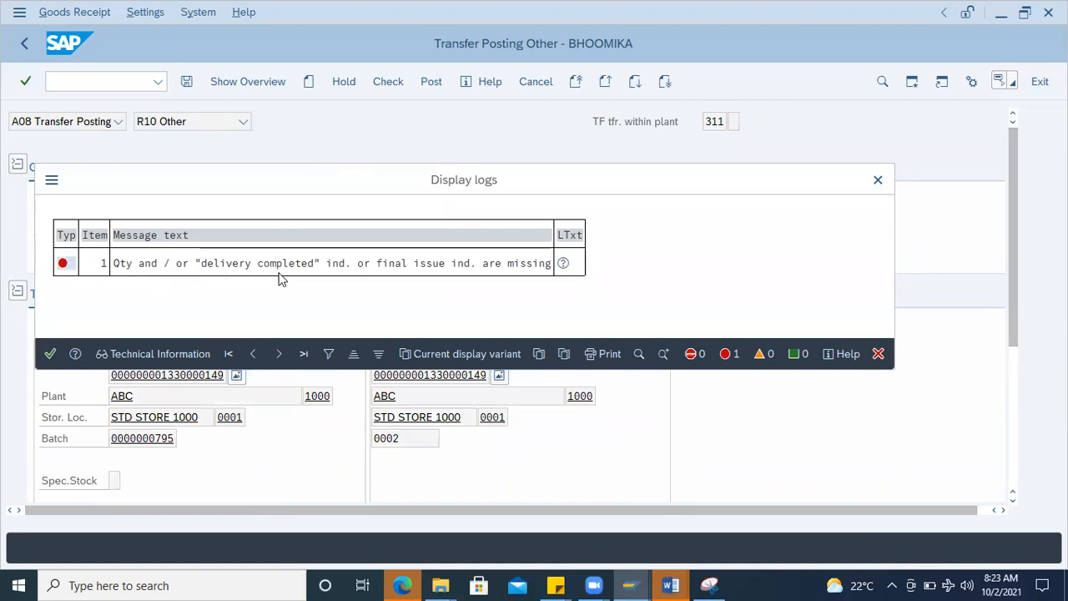
pyautogui.press('Return')
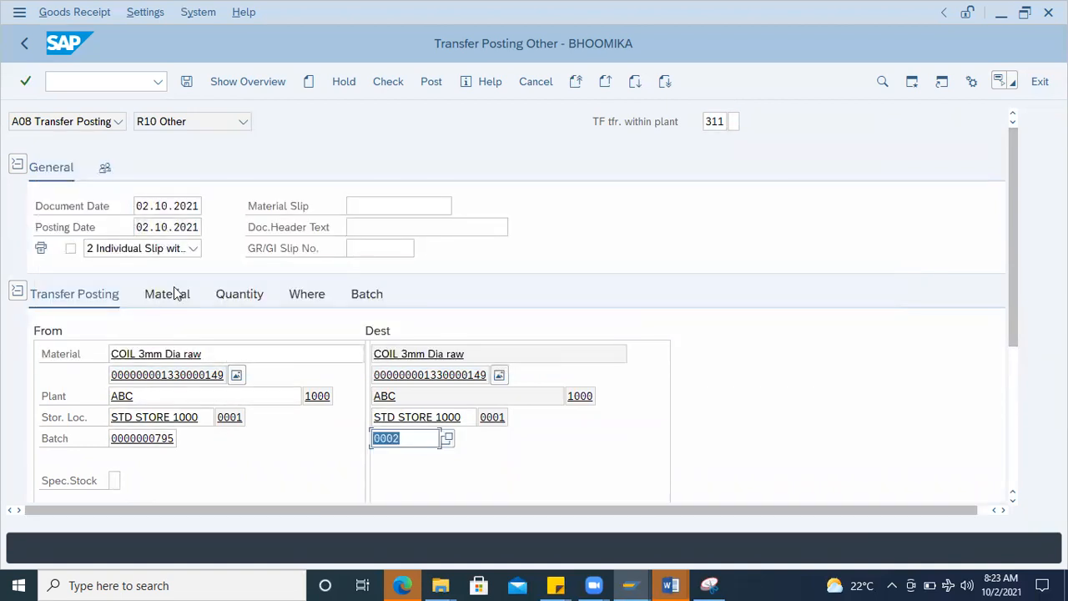
# Step: Set the transfer quantity in unit of entry to 10 PC
pyautogui.click(240, 294)
pyautogui.write('10')
pyautogui.press('Return')
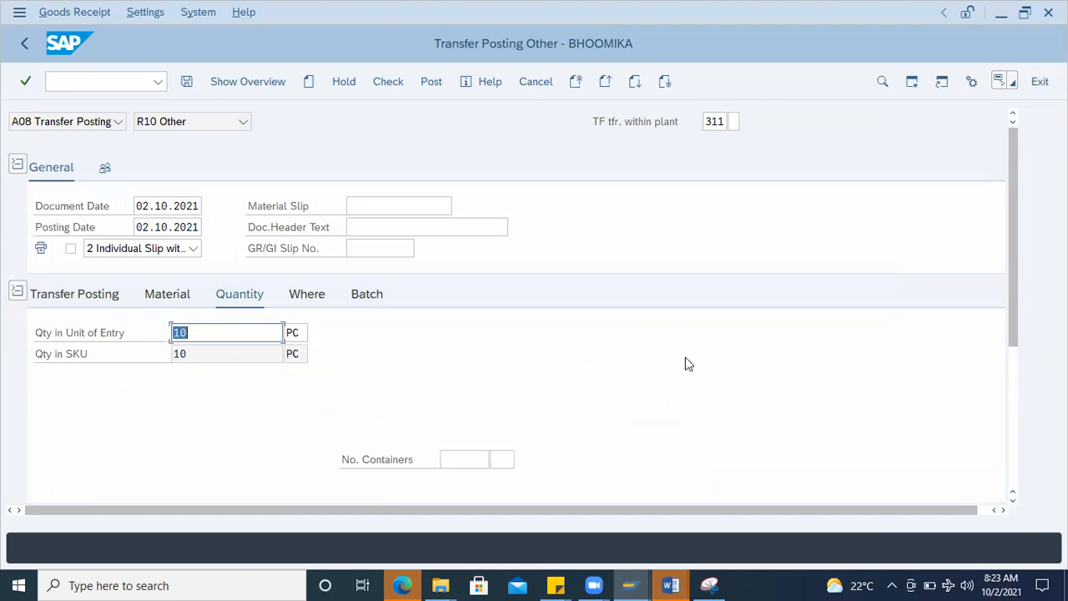
# Step: Check the completed transfer posting again and post it
pyautogui.scroll(-5, 684, 362)
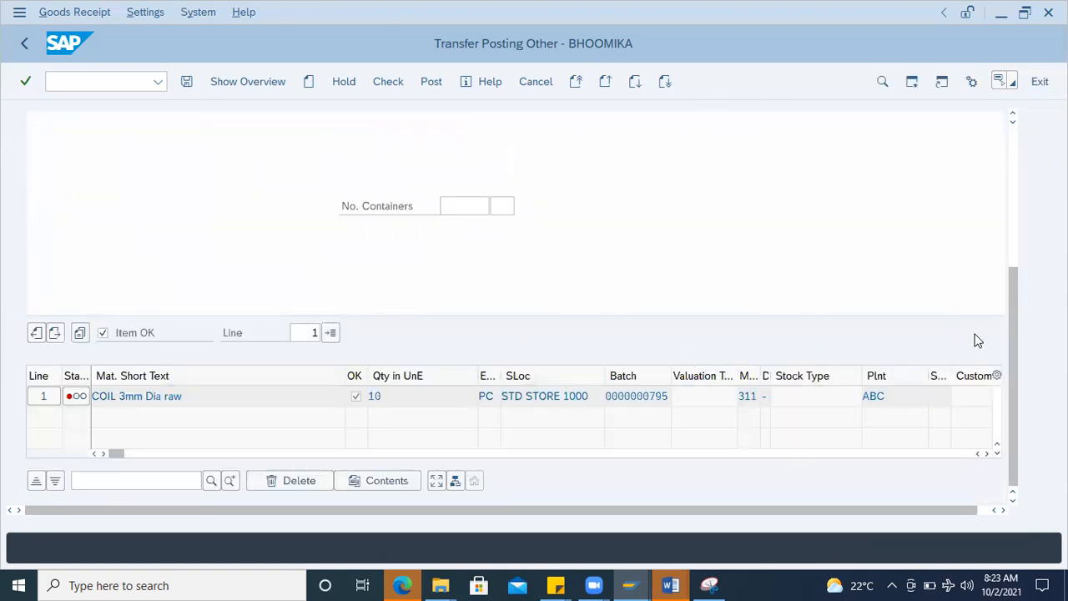
pyautogui.scroll(5, 302, 359)
pyautogui.scroll(-5, 302, 359)
pyautogui.click(387, 81)
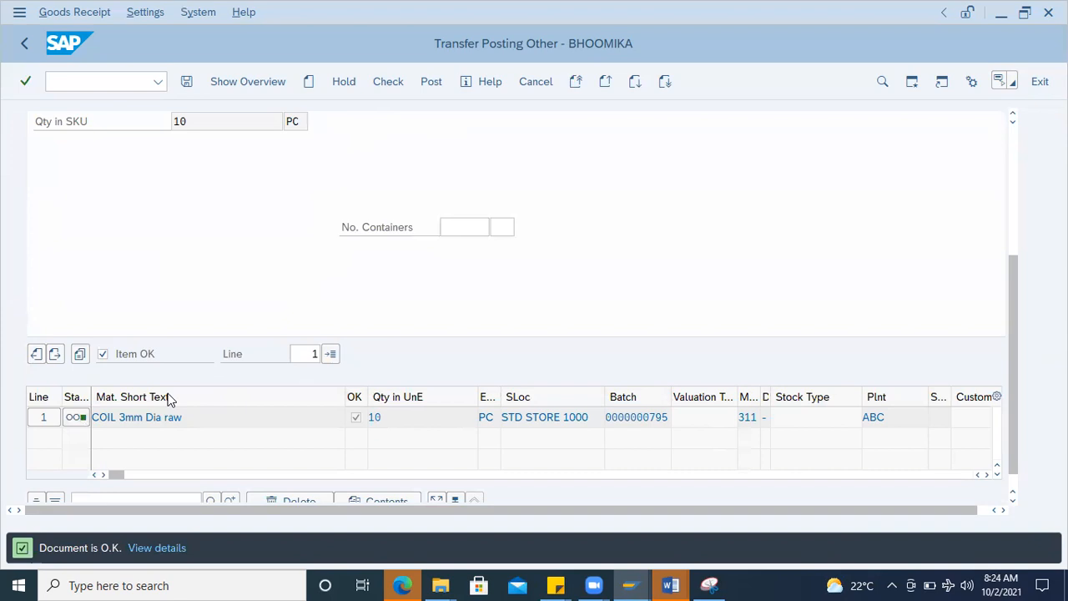
pyautogui.click(431, 81)
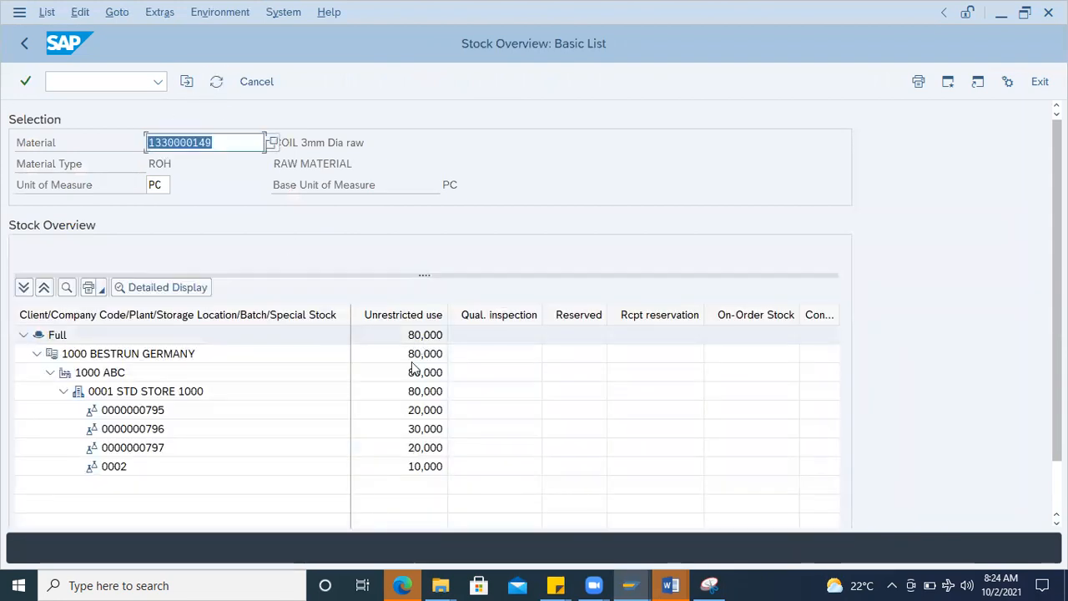
pyautogui.click(117, 394)
pyautogui.click(434, 466)
pyautogui.click(136, 472)
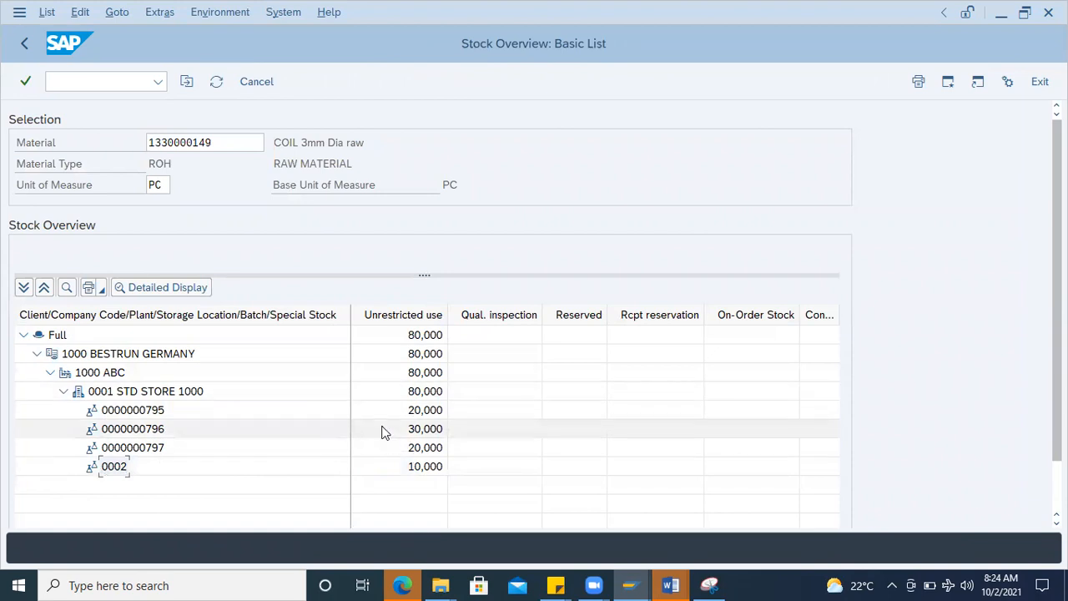
pyautogui.click(167, 391)
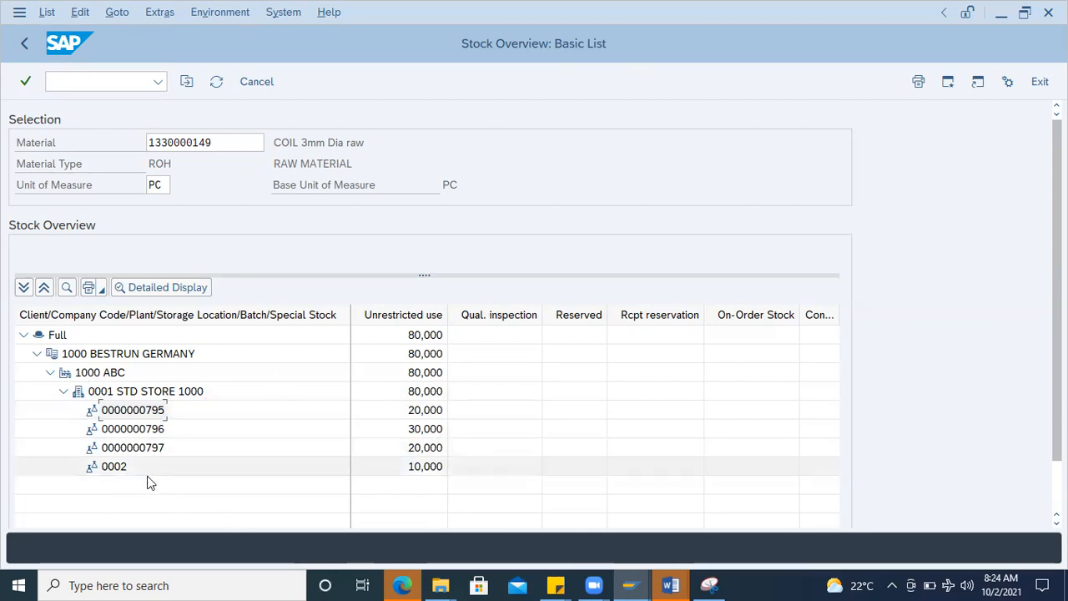
pyautogui.click(140, 435)
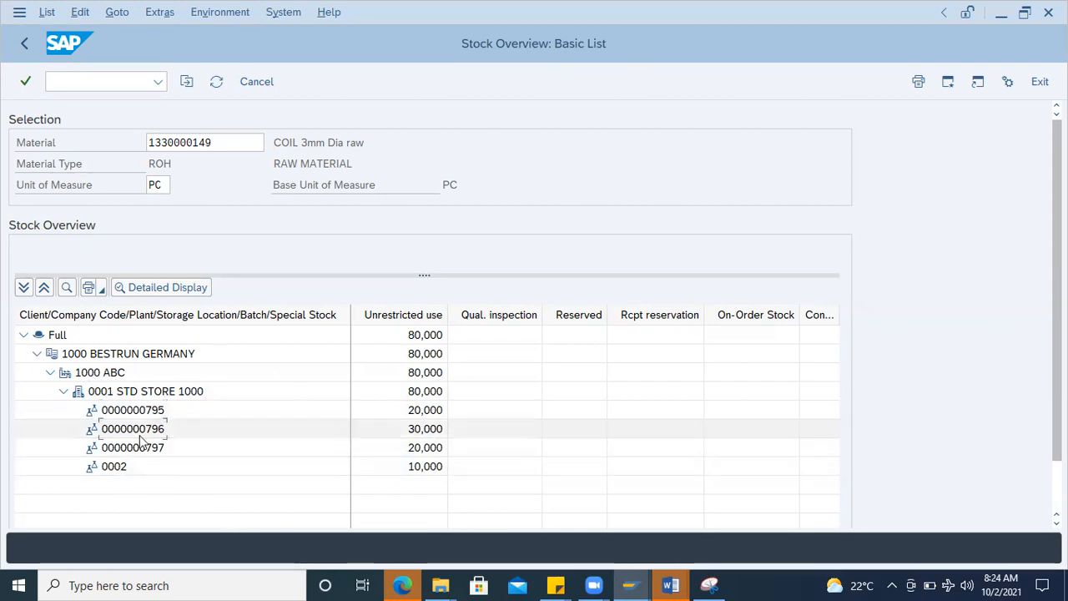
pyautogui.click(143, 453)
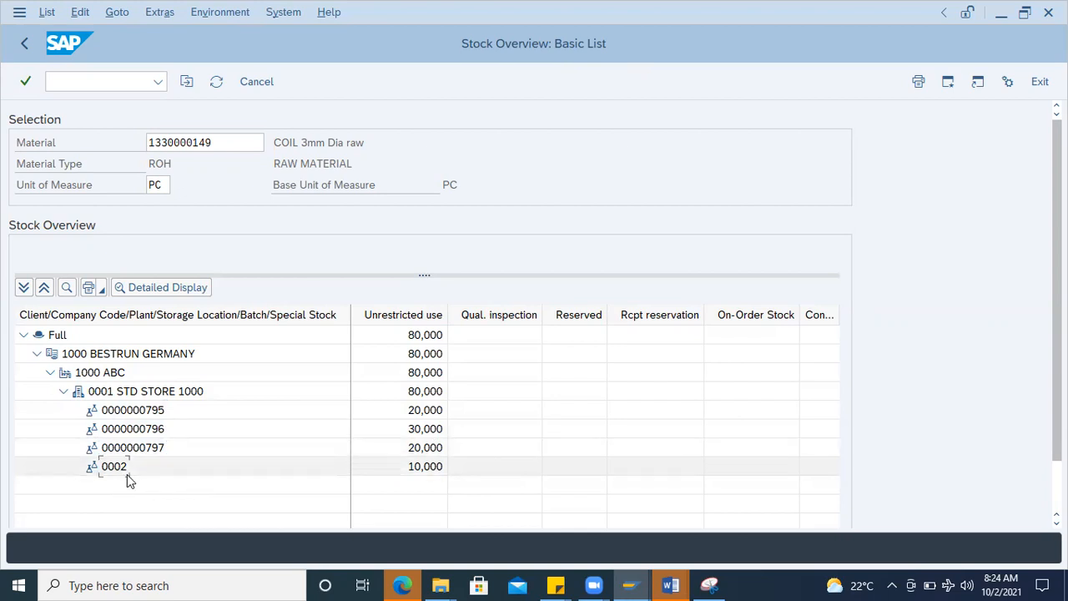
pyautogui.click(140, 409)
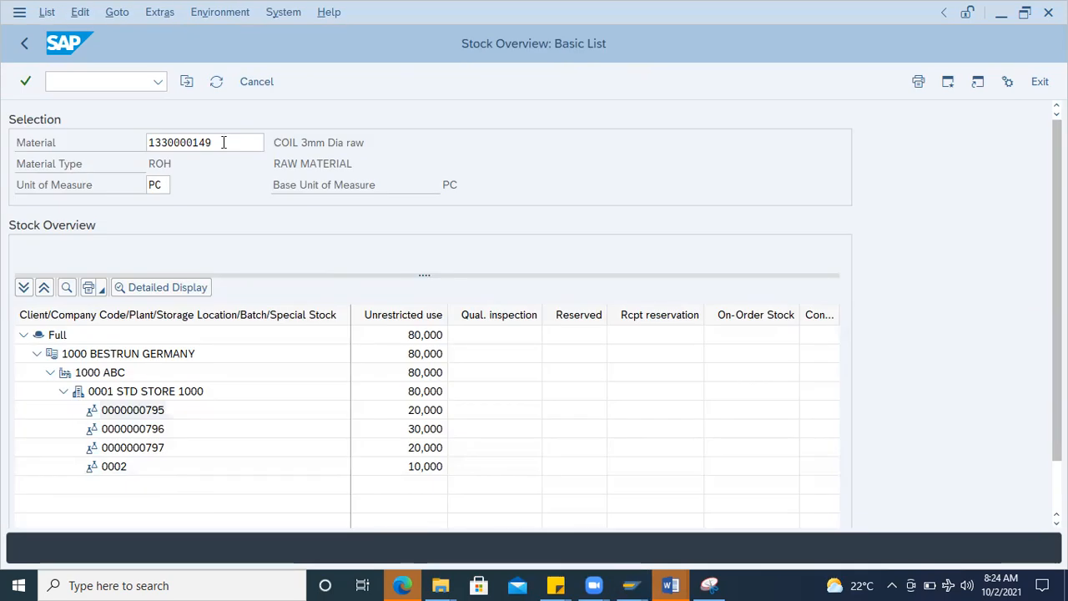
pyautogui.click(220, 144)
pyautogui.click(125, 86)
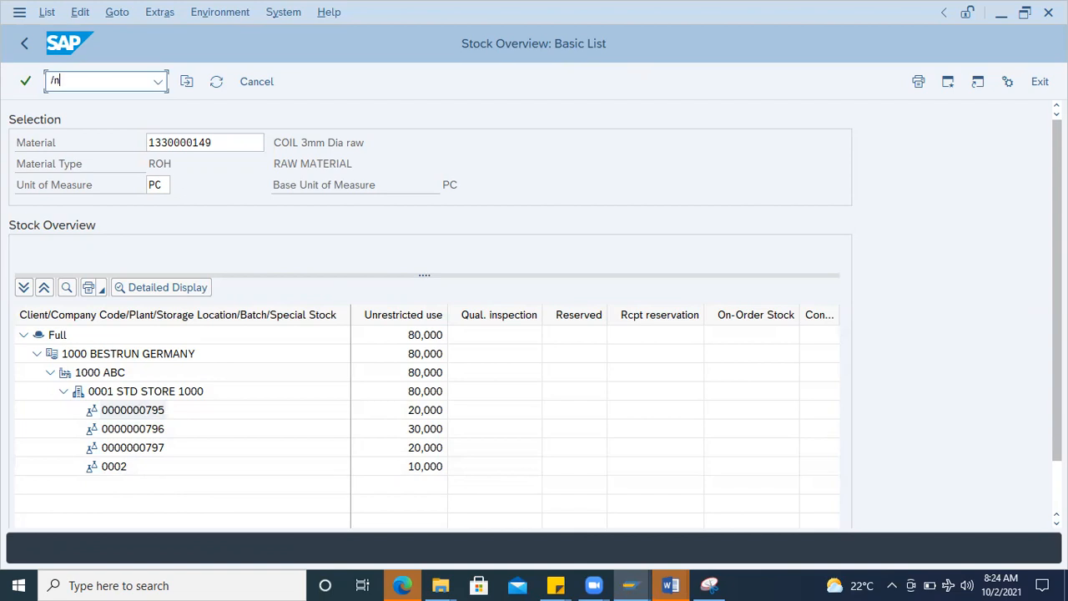
pyautogui.click(159, 410)
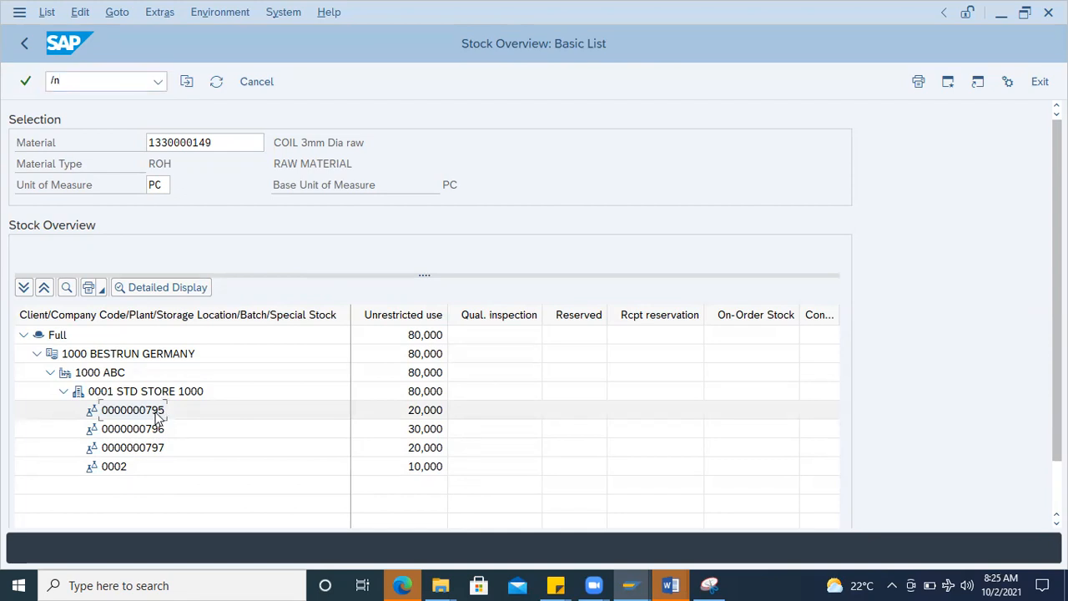
pyautogui.click(155, 431)
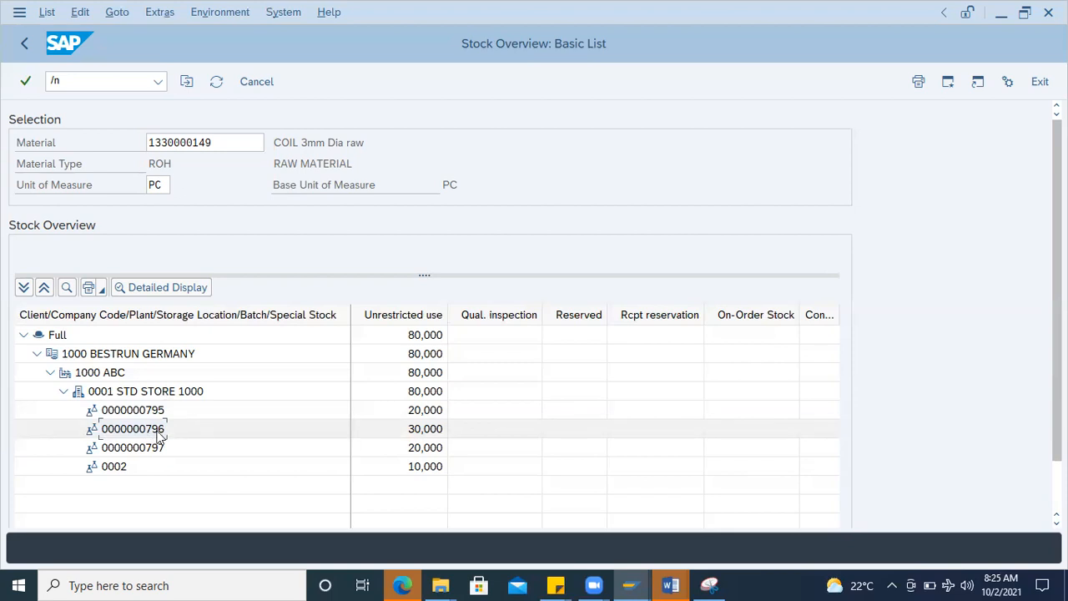
pyautogui.click(142, 413)
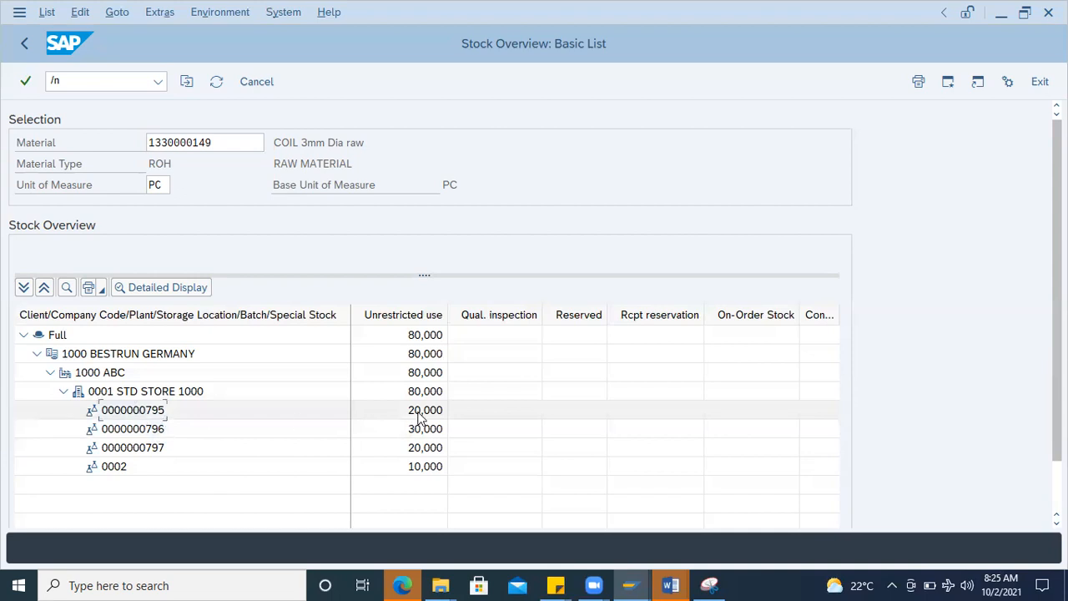
pyautogui.click(159, 410)
pyautogui.rightClick(420, 414)
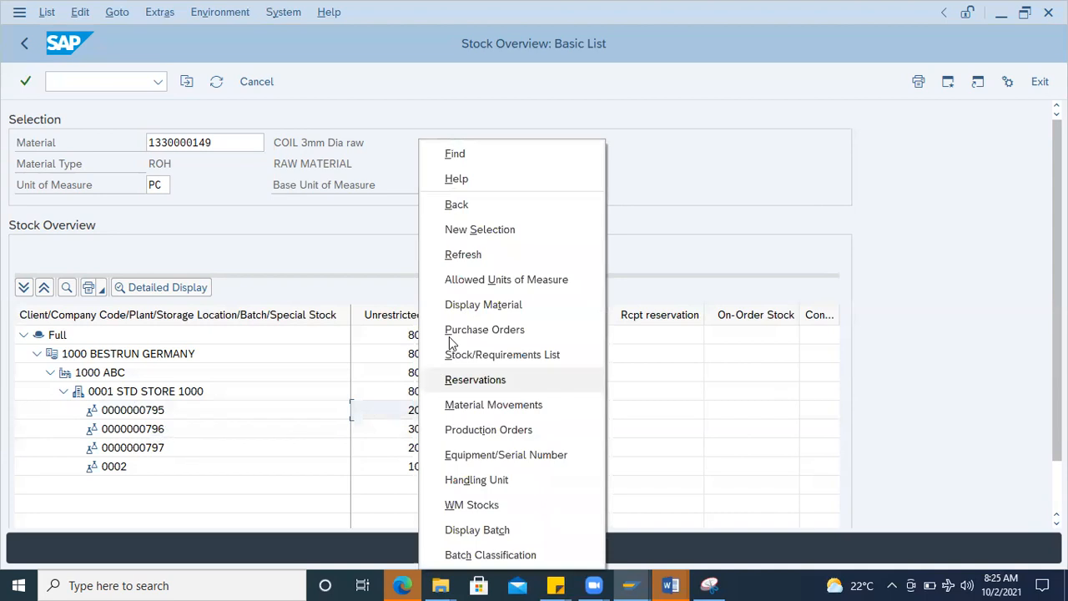
pyautogui.click(479, 404)
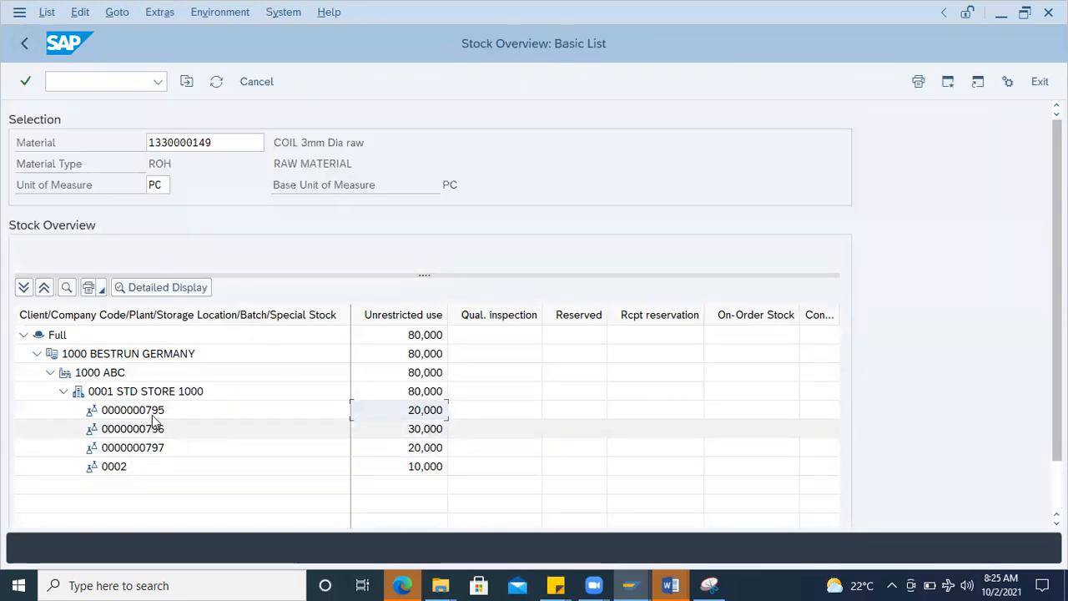
pyautogui.click(156, 411)
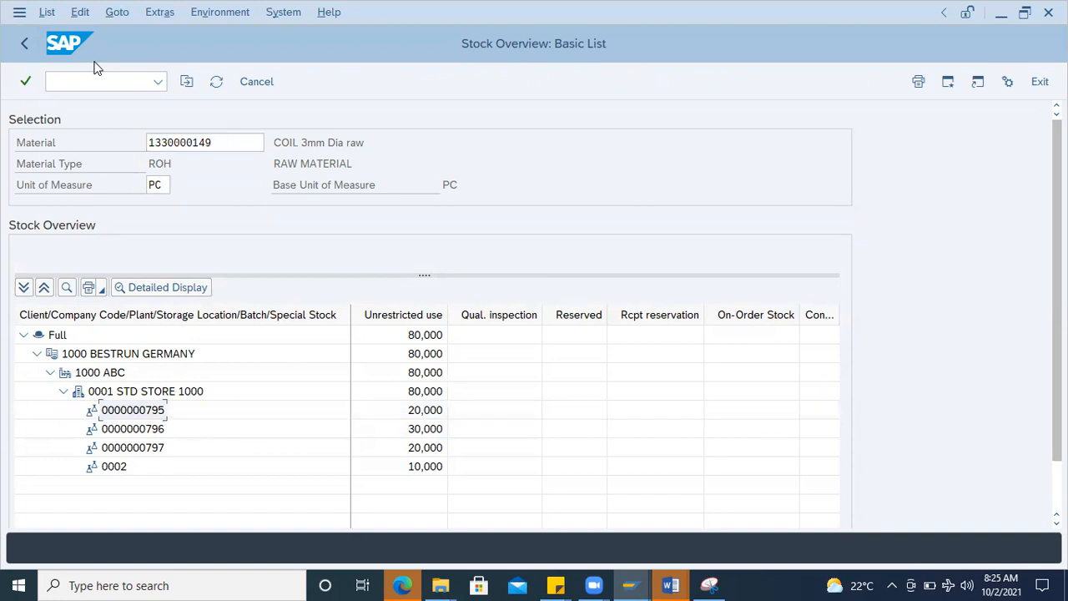
pyautogui.rightClick(157, 410)
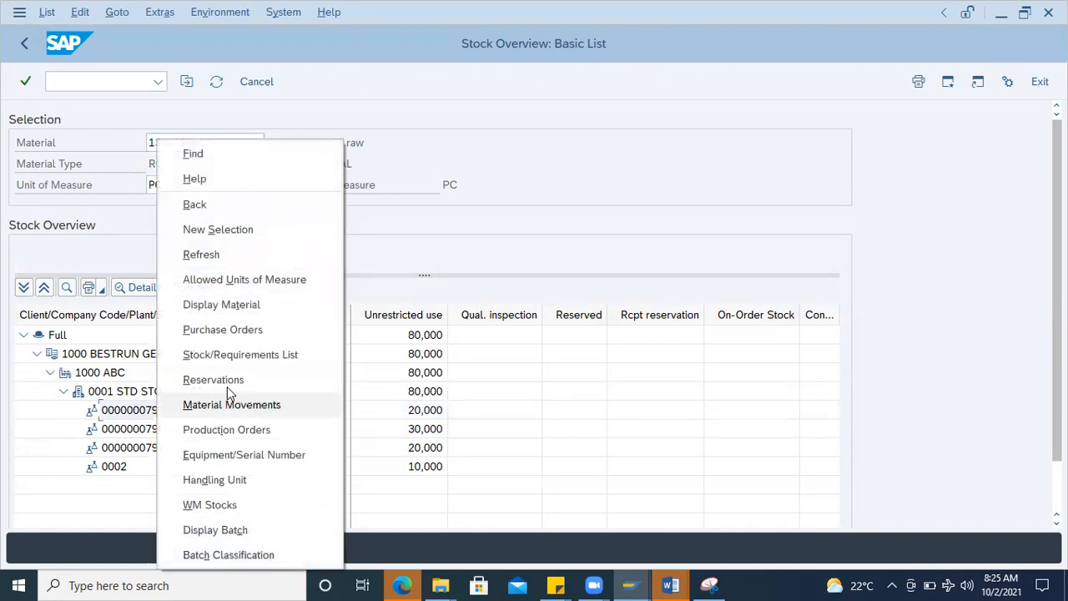
pyautogui.rightClick(419, 410)
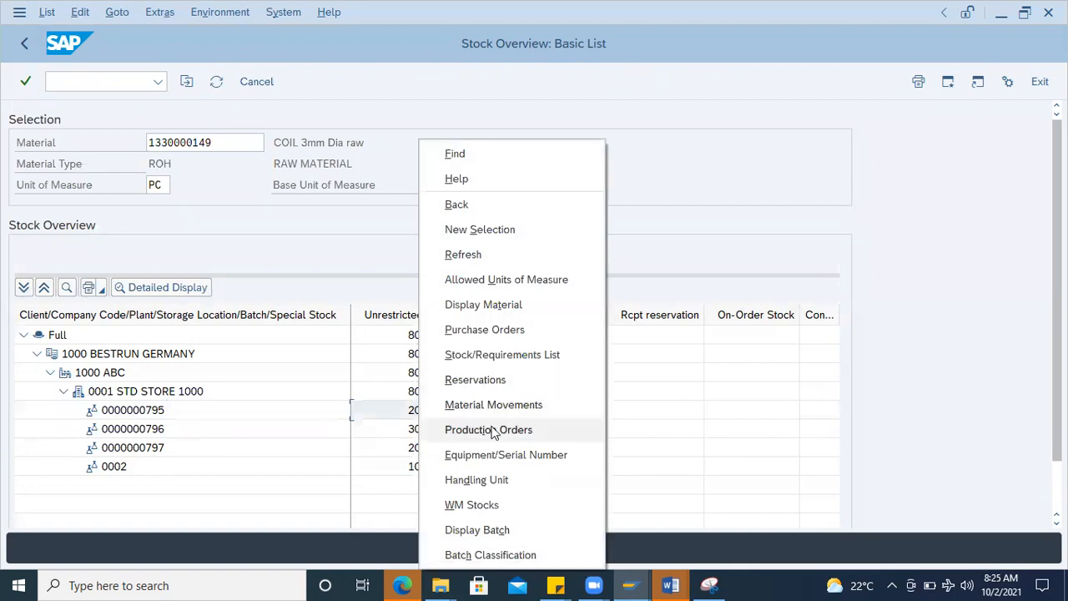
pyautogui.click(489, 406)
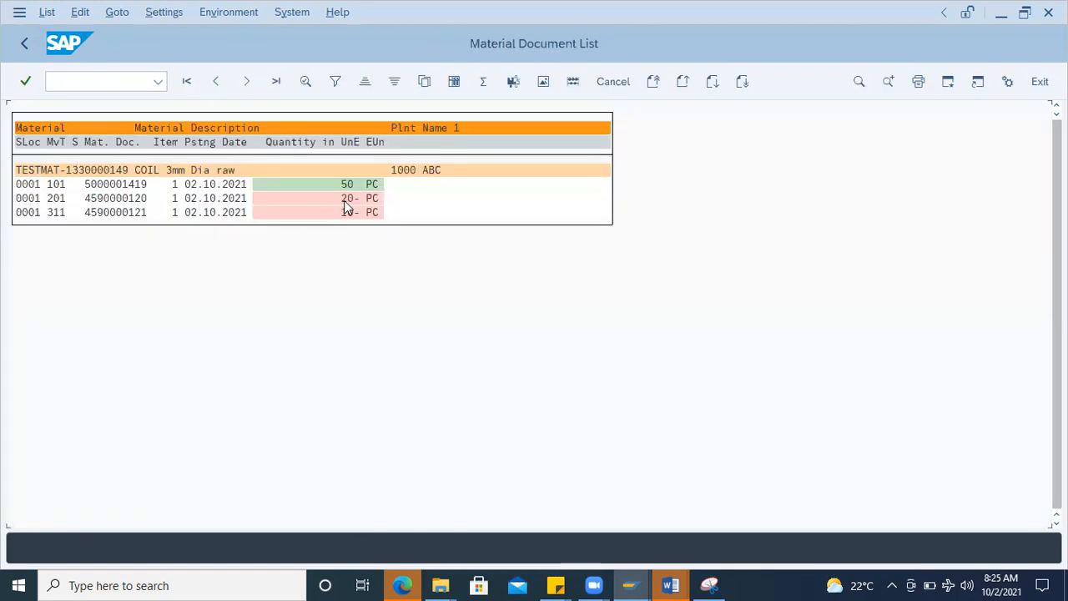
# Step: Open the movement type 101 goods receipt document from the list and copy its material document number
pyautogui.click(62, 185)
pyautogui.click(358, 190)
pyautogui.click(118, 184)
pyautogui.doubleClick(119, 187)
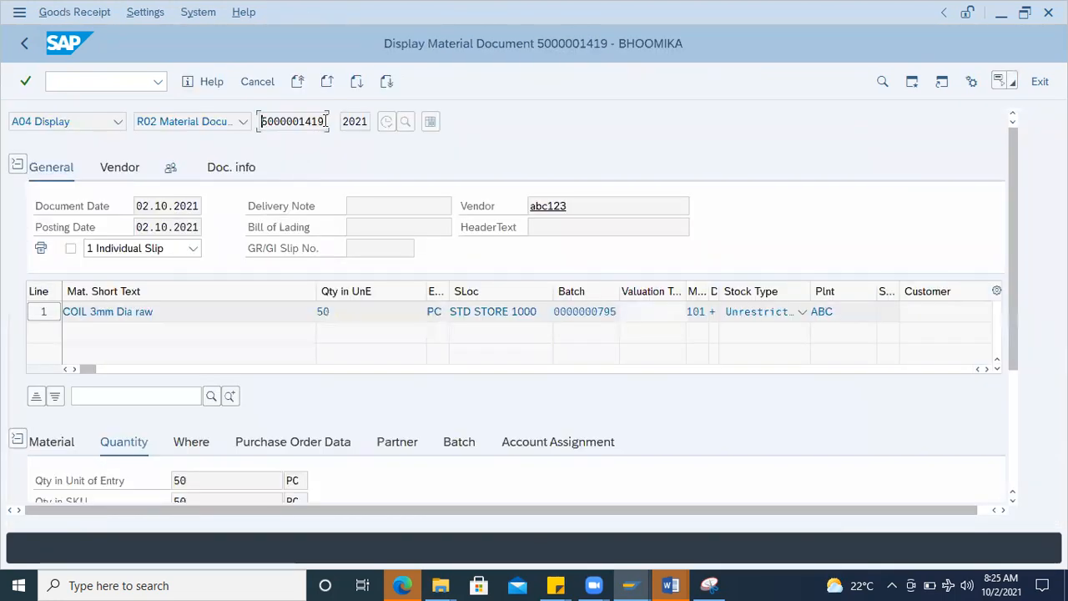
pyautogui.moveTo(326, 121); pyautogui.dragTo(200, 119)
pyautogui.hotkey('ctrl', 'c')
# Step: Open transaction MBST for cancelling a material document
pyautogui.hotkey('alt', 'Tab')
pyautogui.hotkey('alt', 'Tab')
pyautogui.click(72, 79)
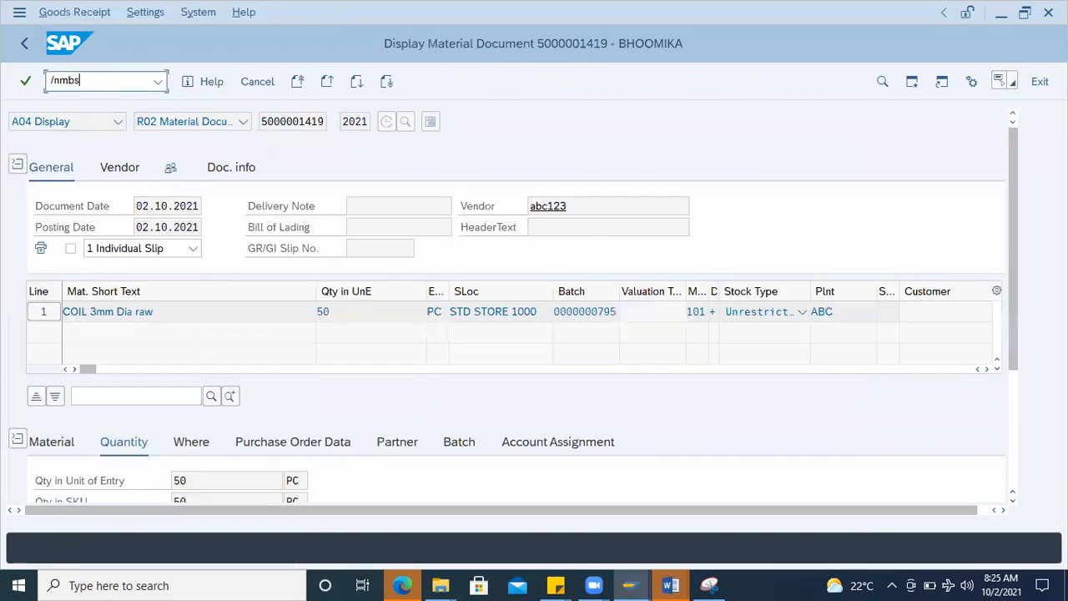
pyautogui.press('Return')
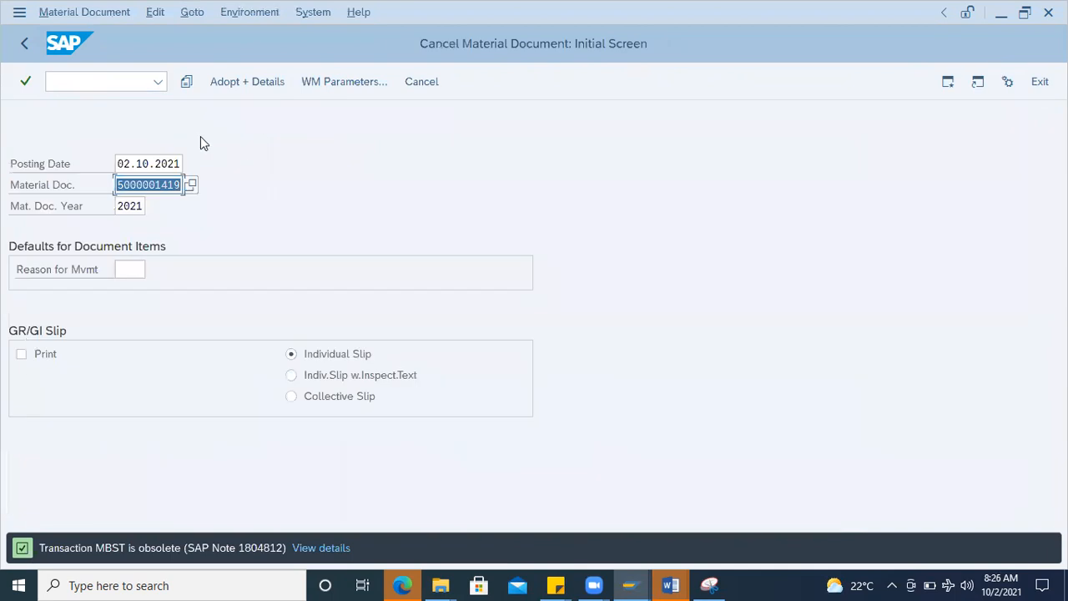
pyautogui.click(90, 81)
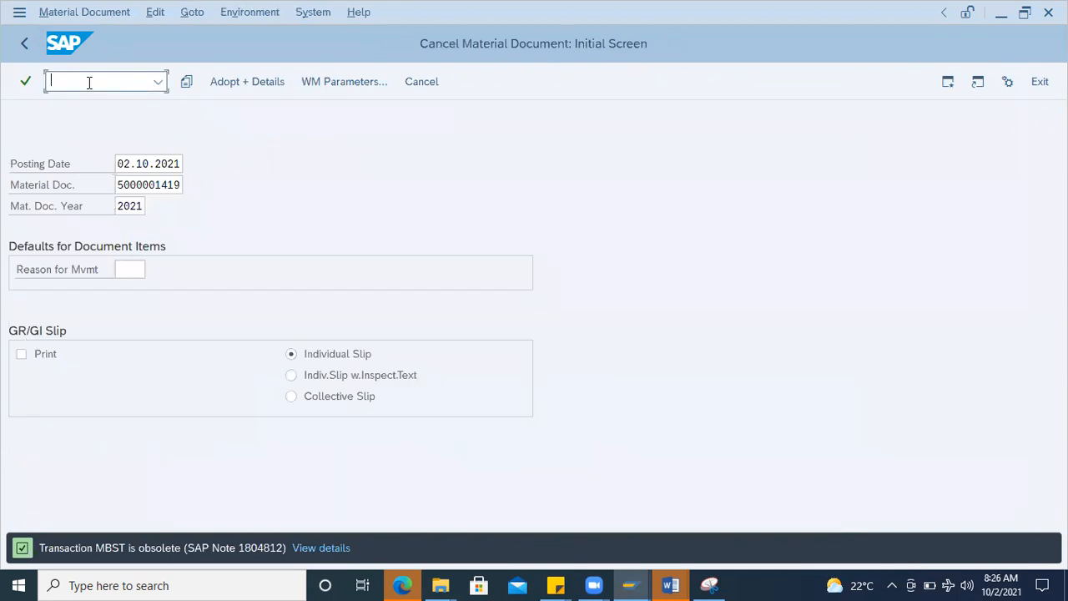
pyautogui.write('/nmigo')
pyautogui.press('Return')
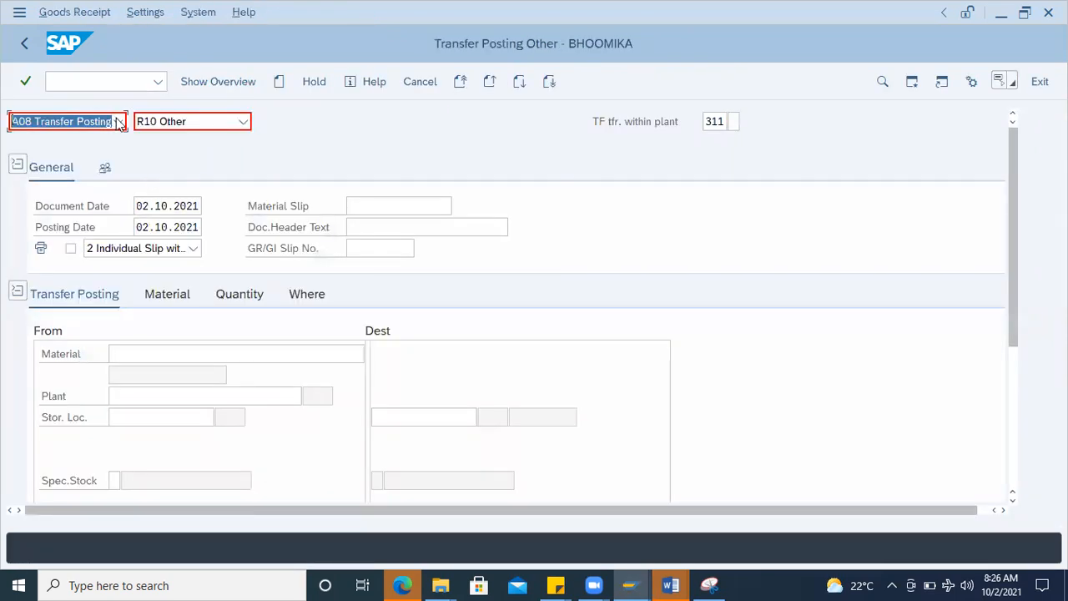
pyautogui.click(120, 122)
pyautogui.click(51, 194)
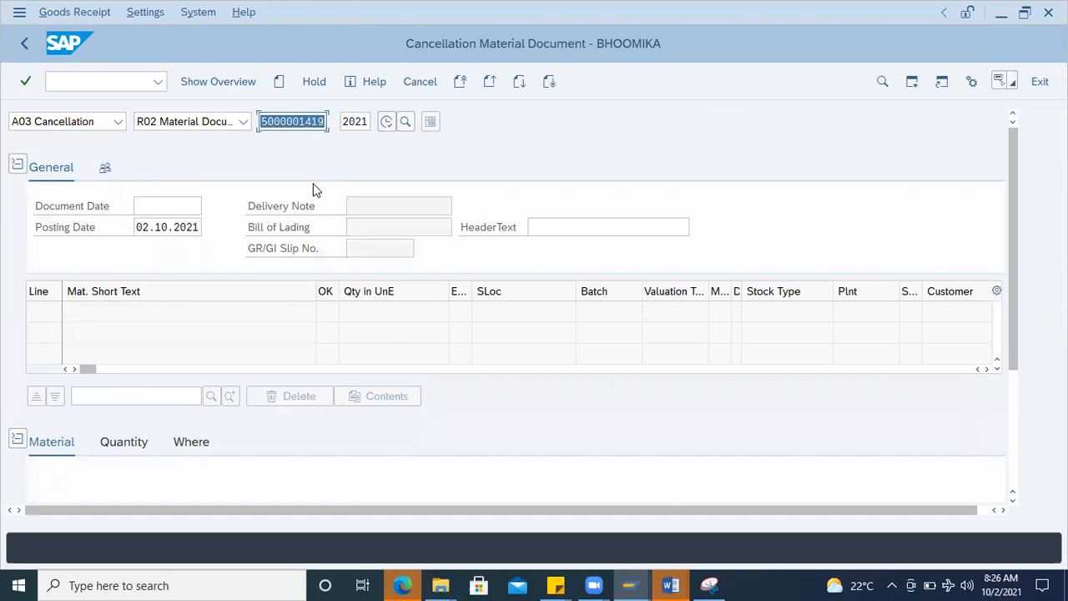
pyautogui.hotkey('ctrl', 'v')
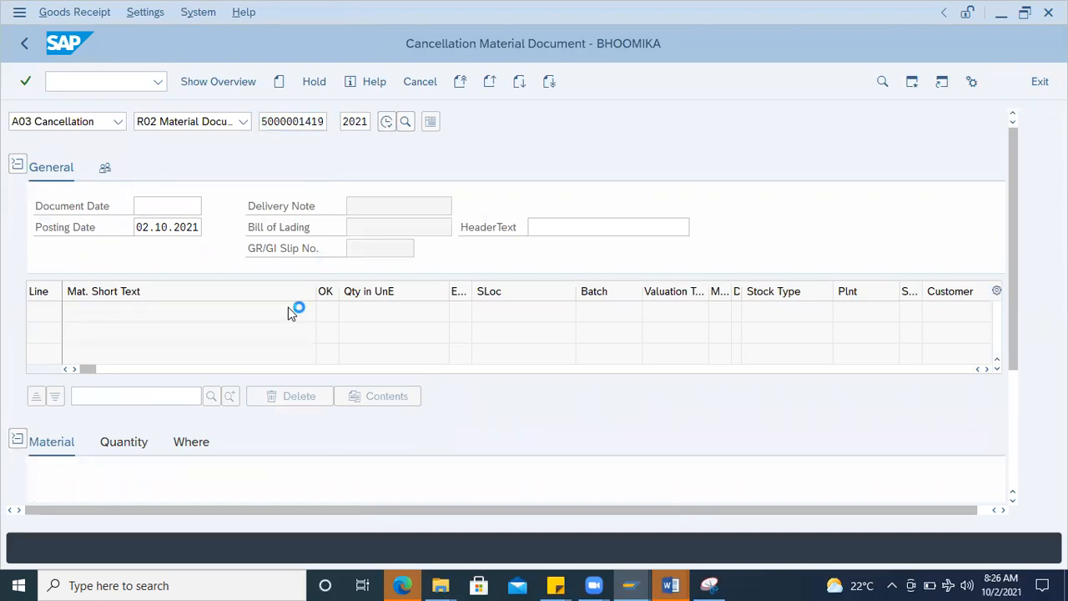
# Step: Review the quantity of the cancellation item, mark it as OK, try to validate the cancellation and dismiss the log
pyautogui.click(133, 447)
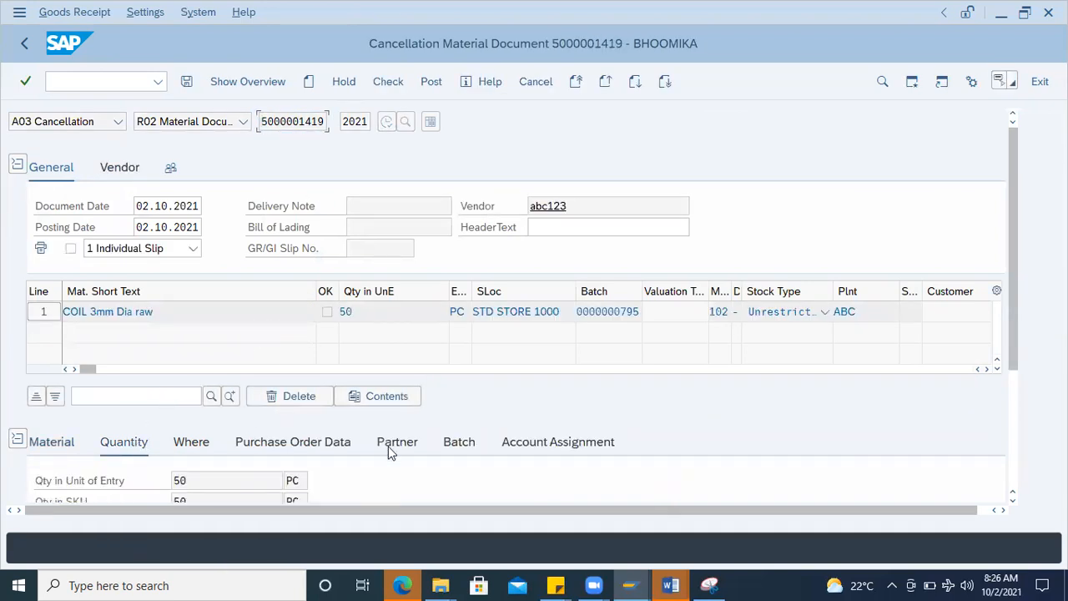
pyautogui.scroll(-3, 269, 419)
pyautogui.moveTo(206, 347); pyautogui.dragTo(162, 353)
pyautogui.click(201, 357)
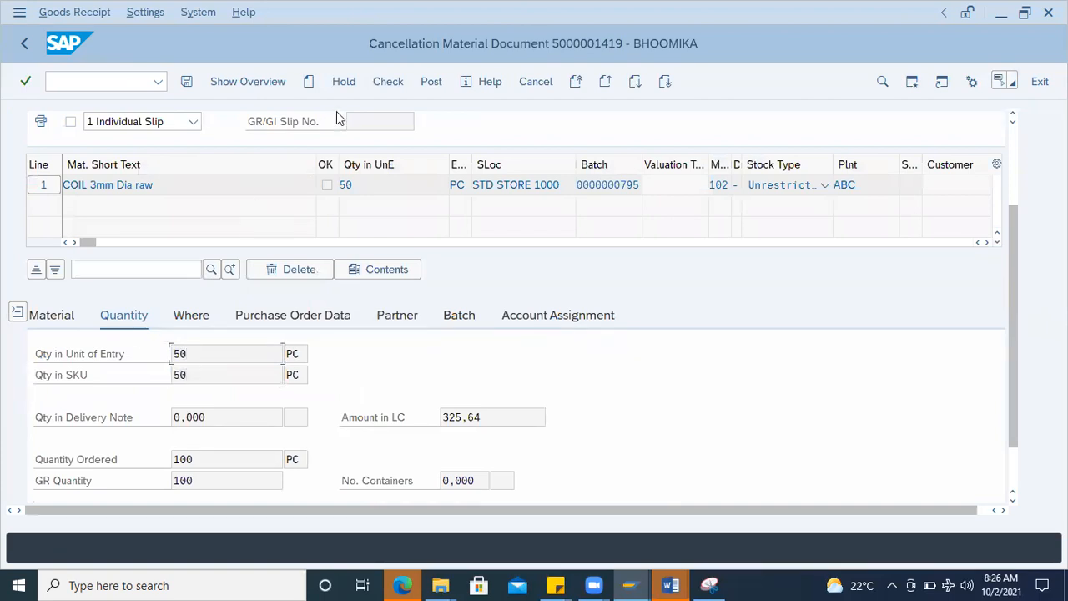
pyautogui.scroll(-2, 176, 444)
pyautogui.click(78, 480)
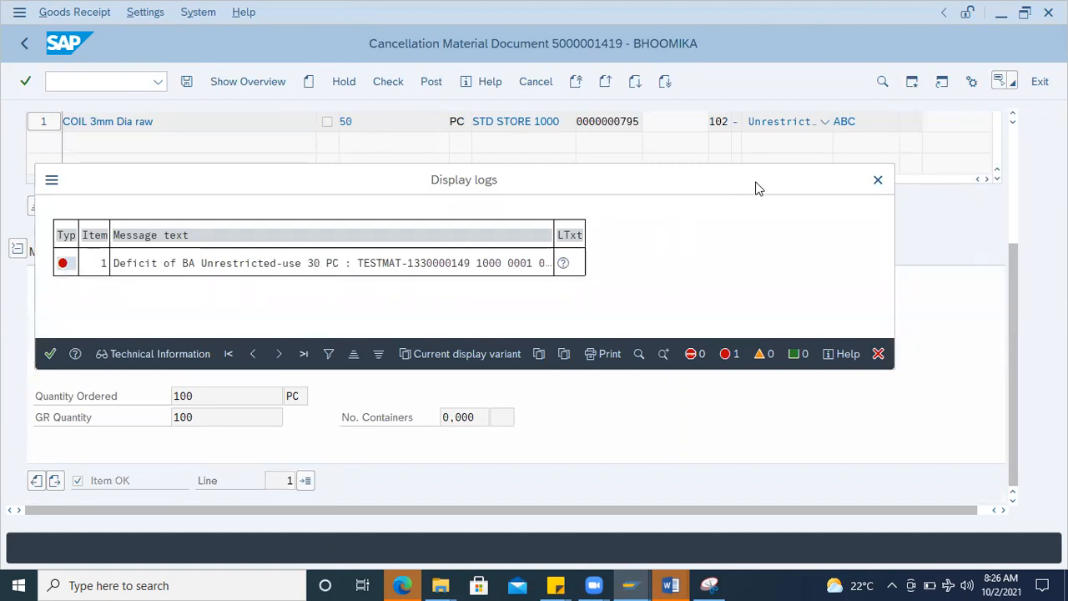
pyautogui.click(877, 181)
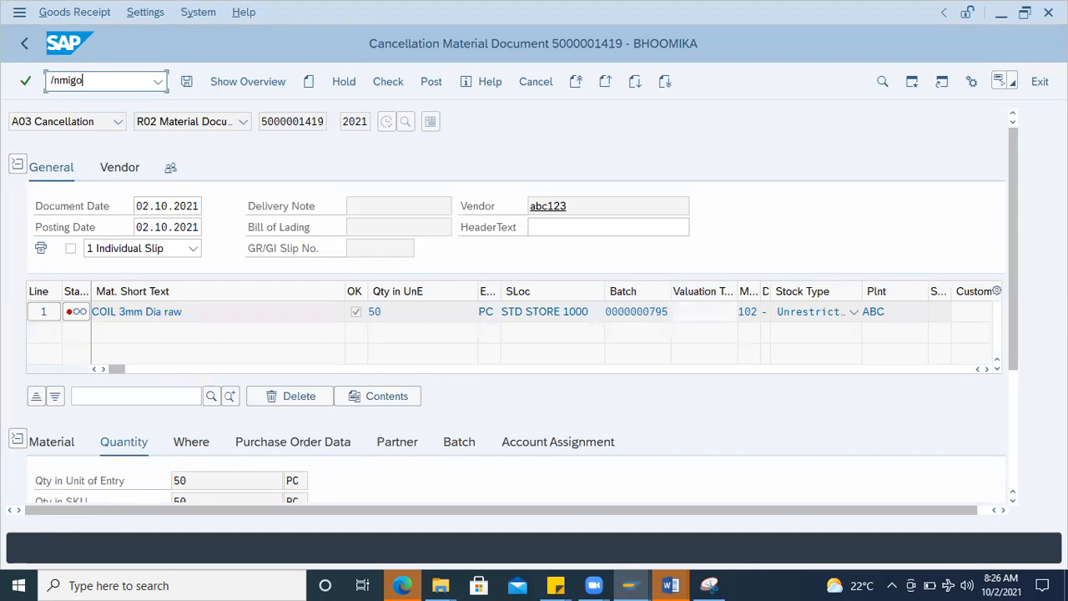
pyautogui.press('Return')
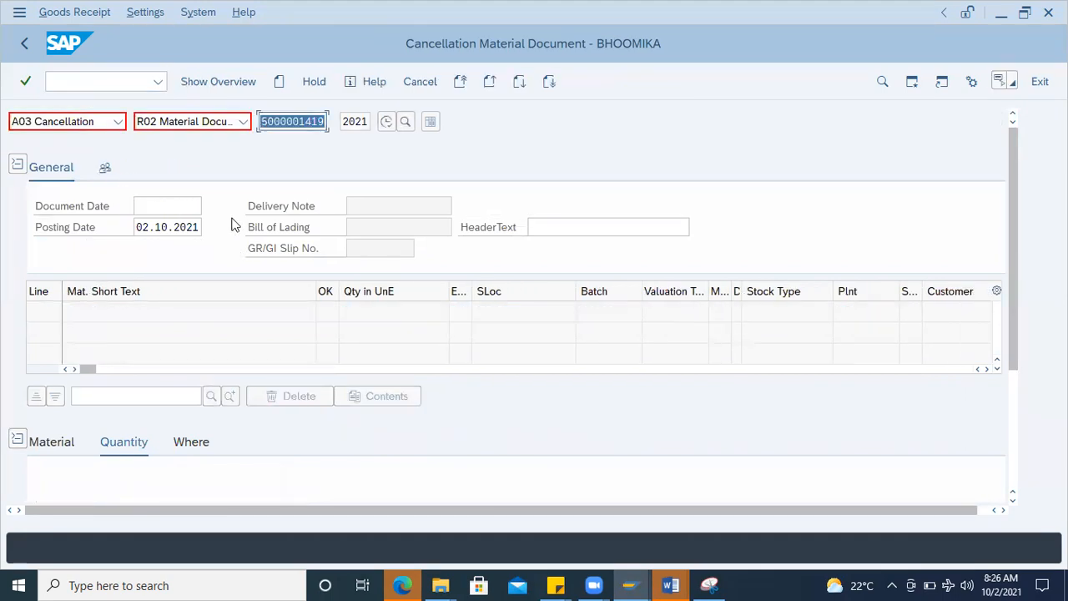
pyautogui.click(117, 124)
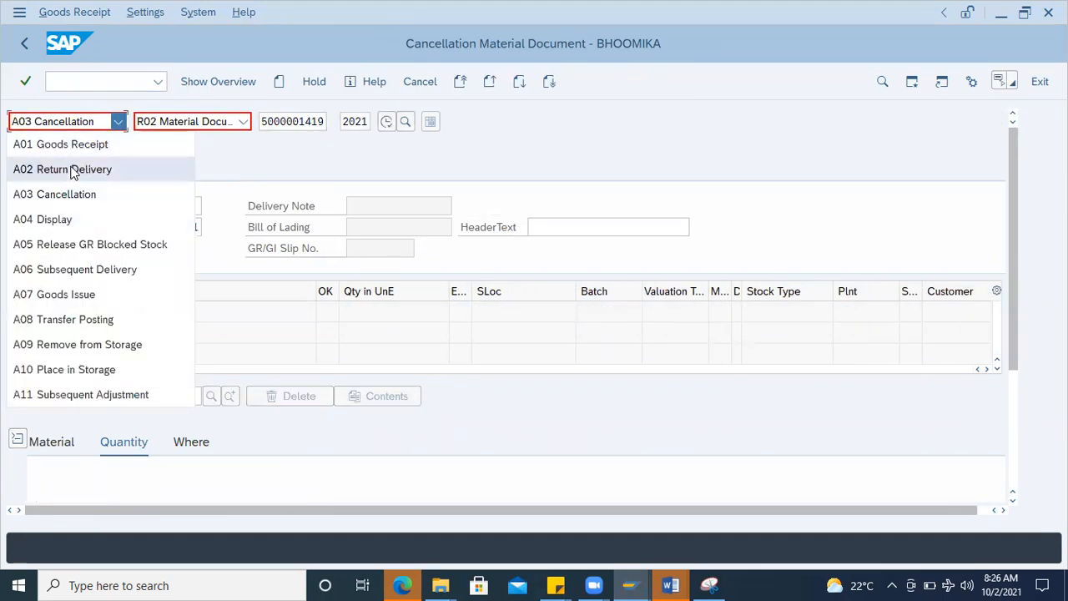
pyautogui.click(74, 170)
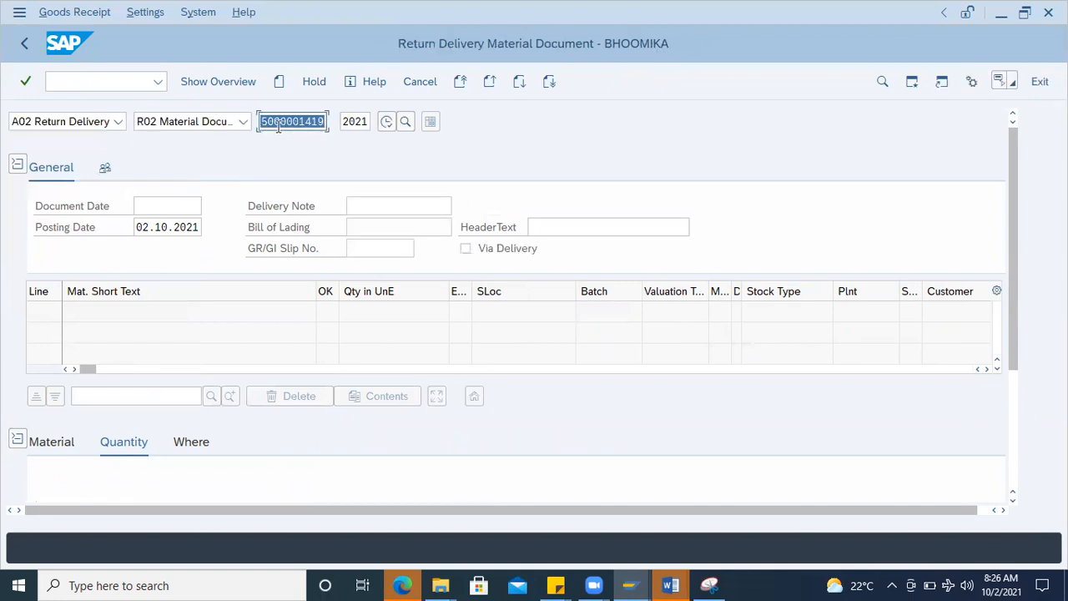
pyautogui.press('Return')
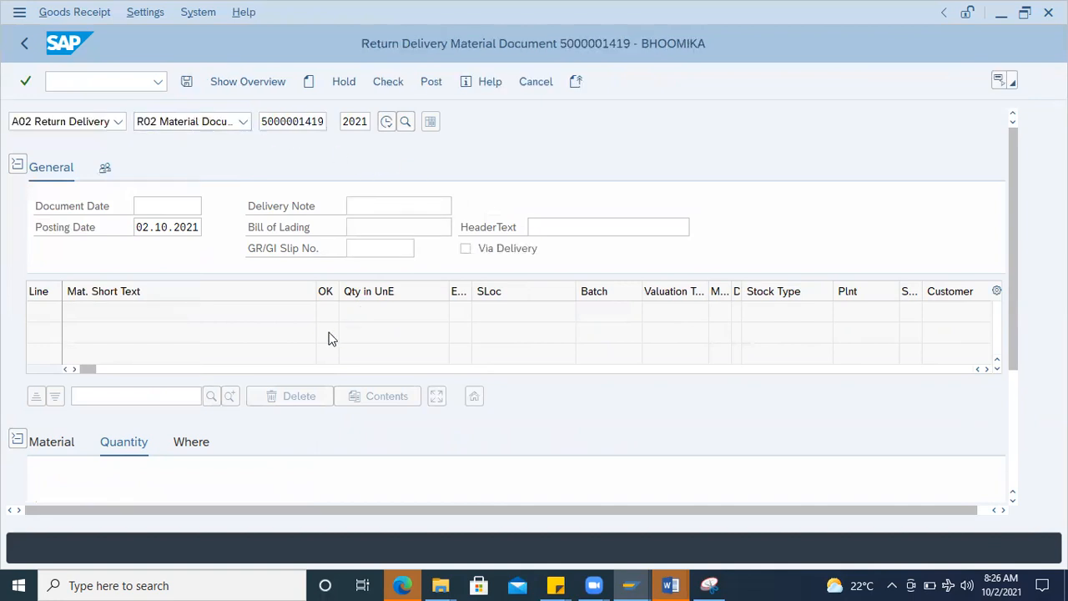
# Step: Set the return delivery item's quantity in unit of entry to 30 PC
pyautogui.moveTo(205, 479); pyautogui.dragTo(119, 486)
pyautogui.press('BackSpace')
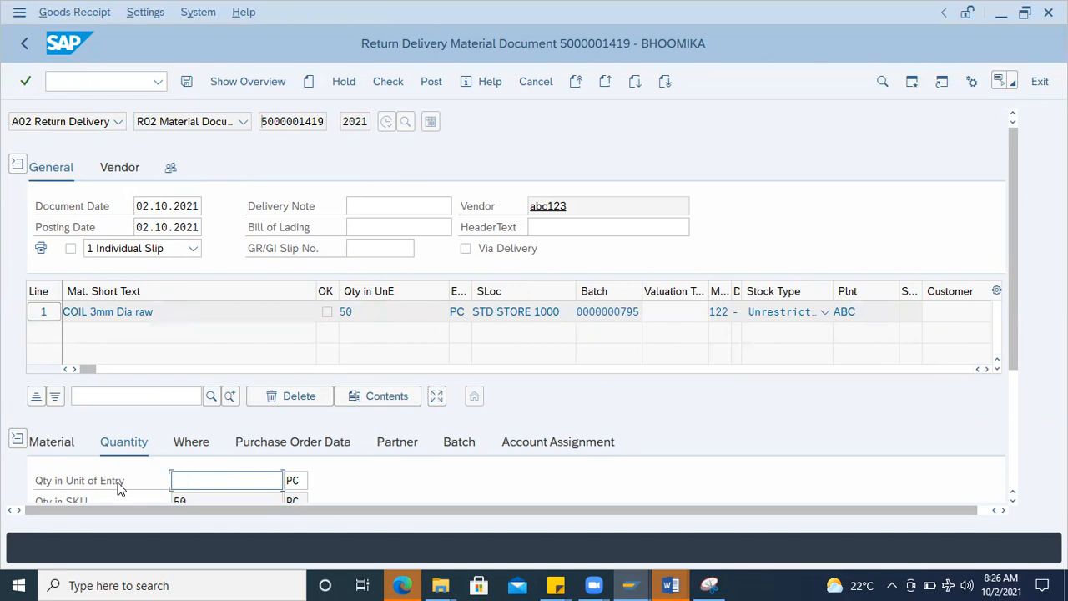
pyautogui.write('30')
pyautogui.scroll(-3, 409, 364)
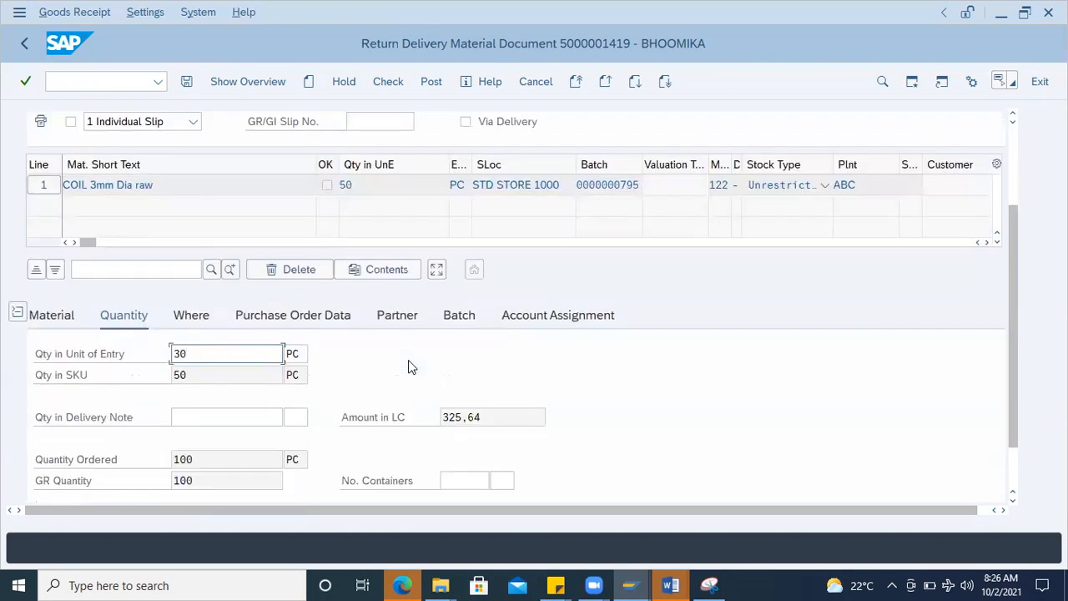
pyautogui.press('Return')
# Step: Review the return item's batch, mark the item as OK, try to post the return delivery and dismiss the log
pyautogui.click(454, 316)
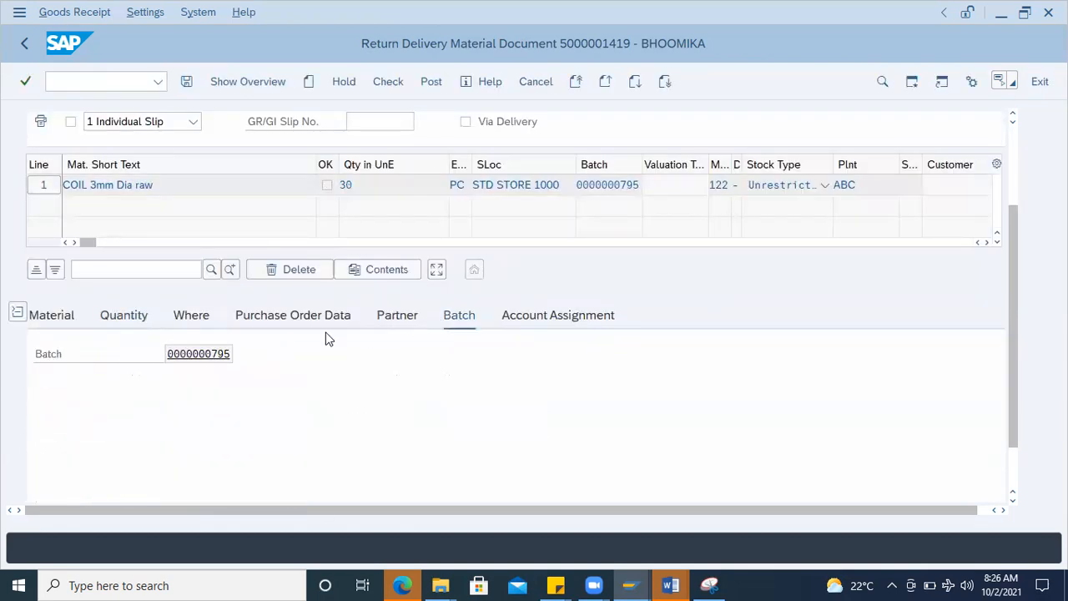
pyautogui.scroll(-2, 209, 434)
pyautogui.click(86, 481)
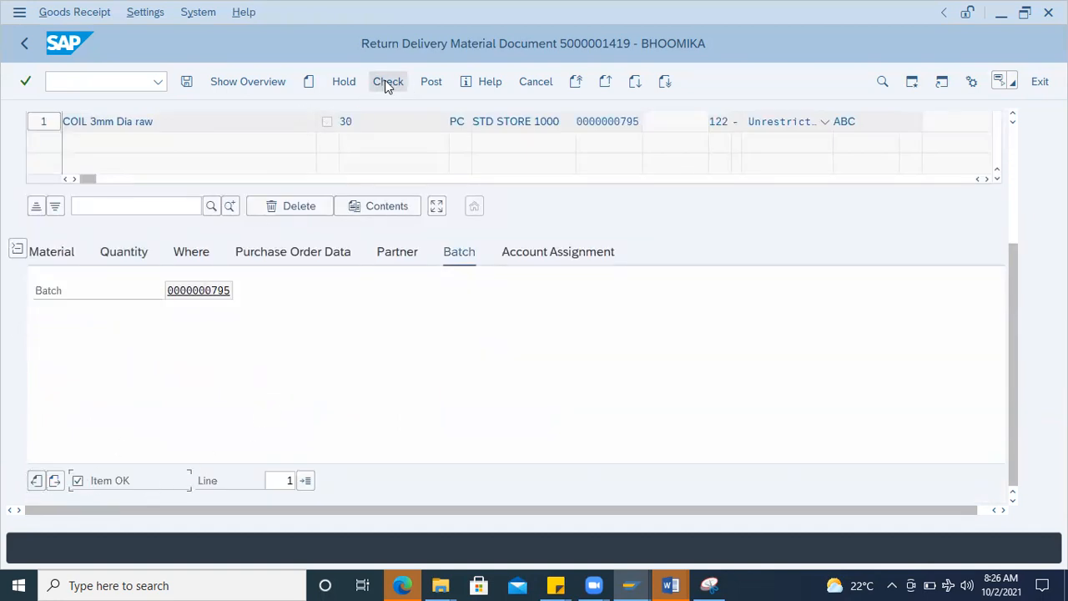
pyautogui.click(429, 87)
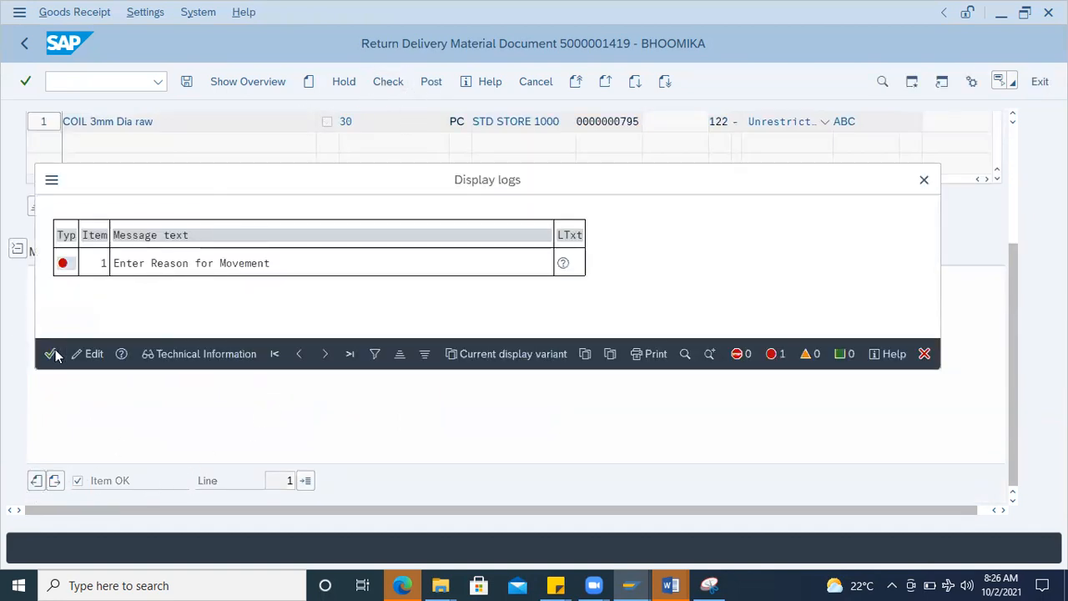
pyautogui.press('Return')
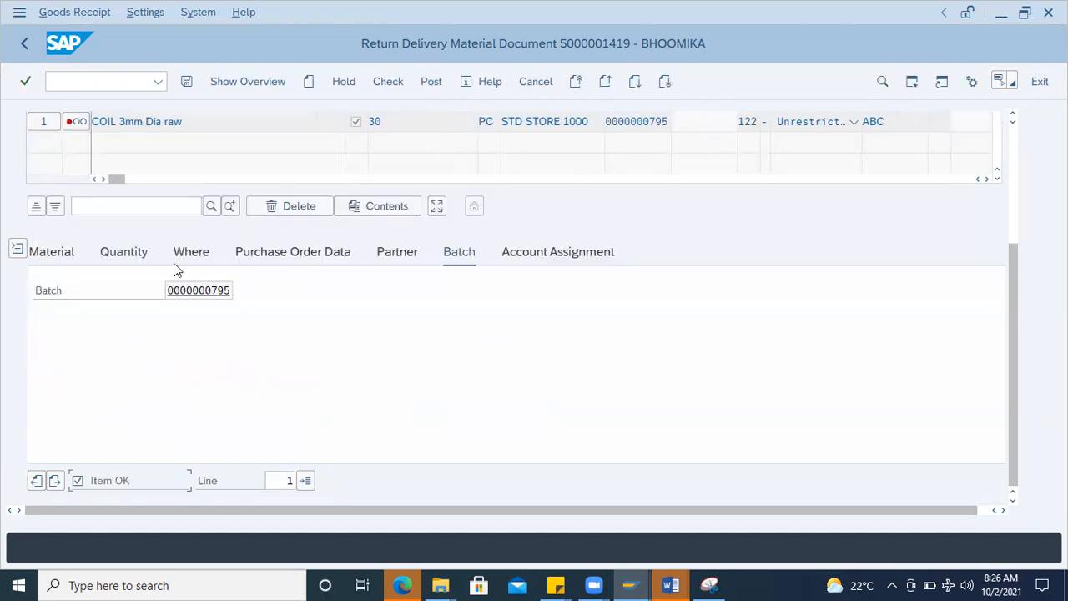
# Step: Choose 0001 Poor quality as the reason for movement of the return delivery item
pyautogui.click(144, 255)
pyautogui.click(192, 251)
pyautogui.click(189, 418)
pyautogui.click(210, 417)
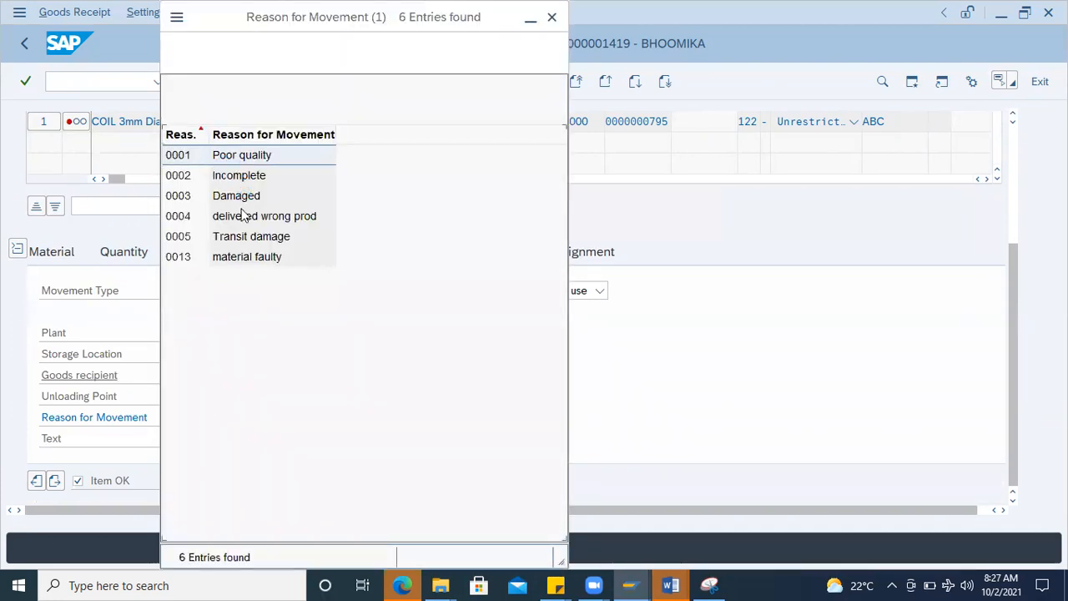
pyautogui.doubleClick(234, 158)
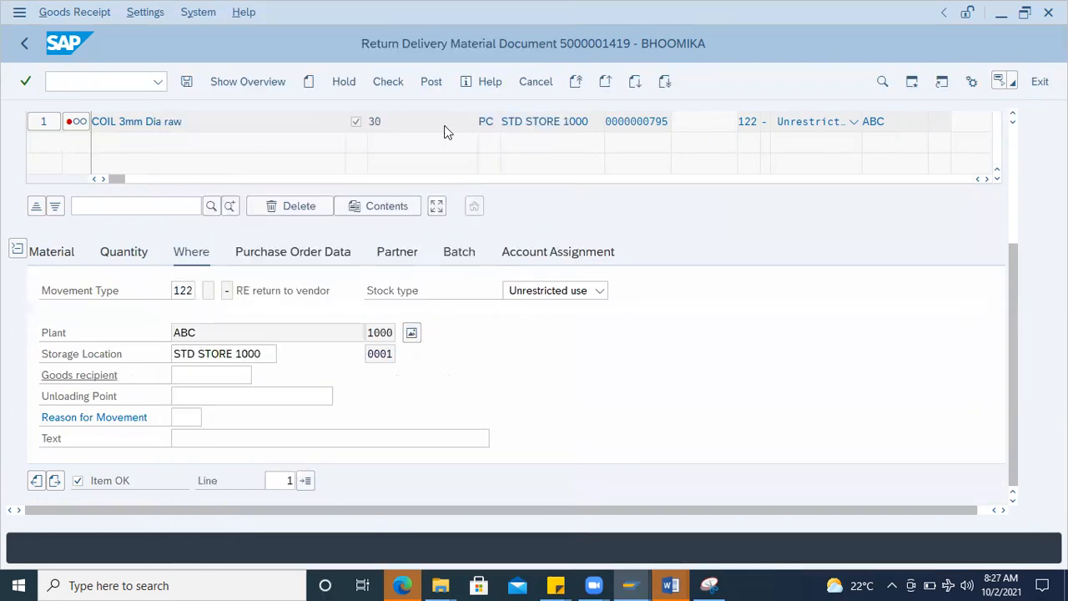
# Step: Check the return delivery, open the long text of the logged error, and close the help and log
pyautogui.click(388, 82)
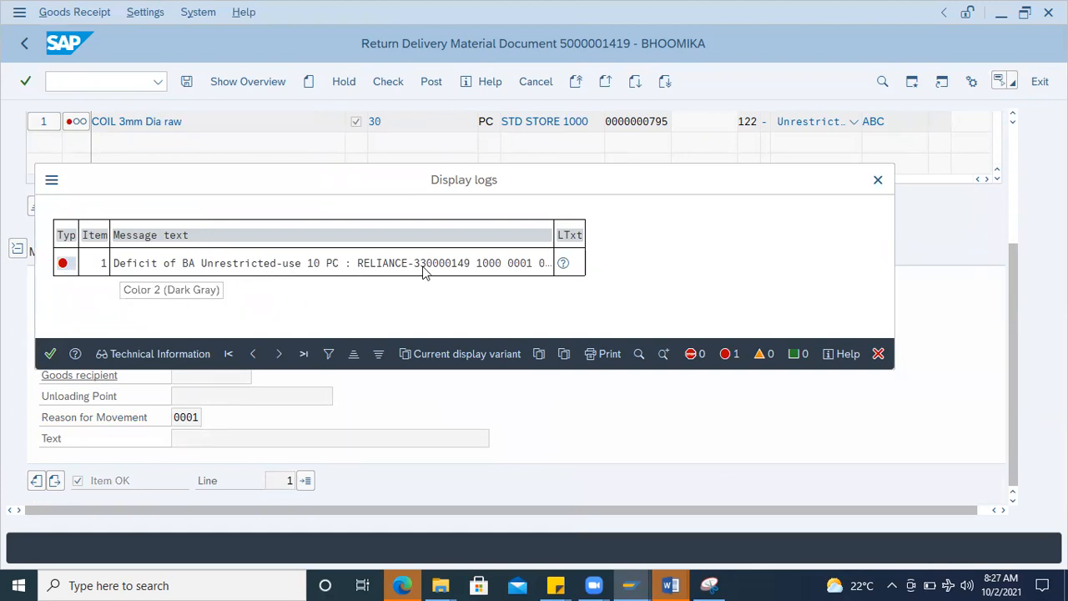
pyautogui.click(561, 263)
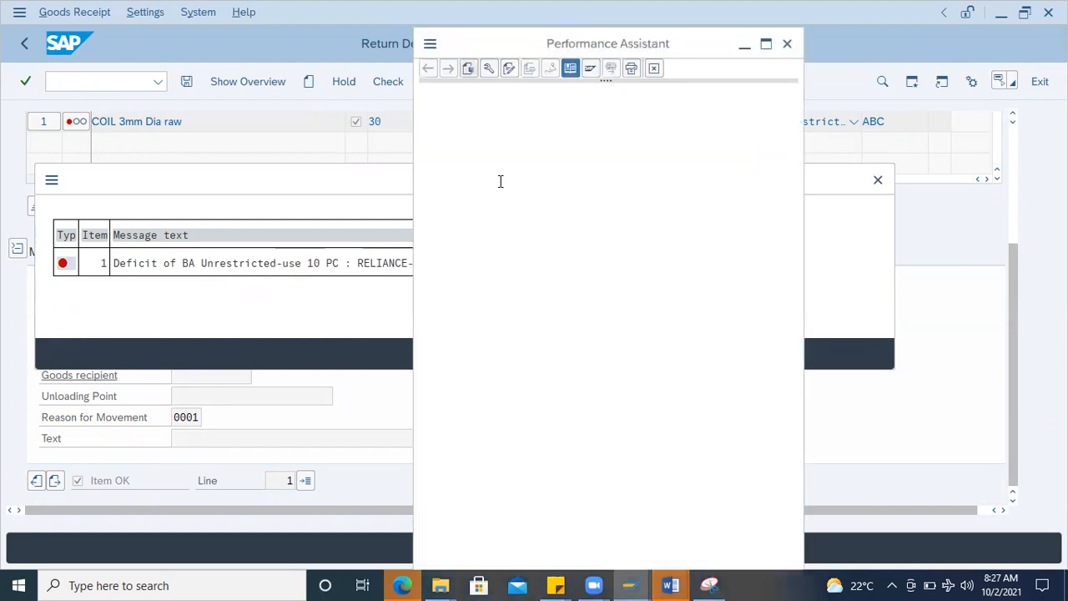
pyautogui.click(787, 44)
pyautogui.click(877, 182)
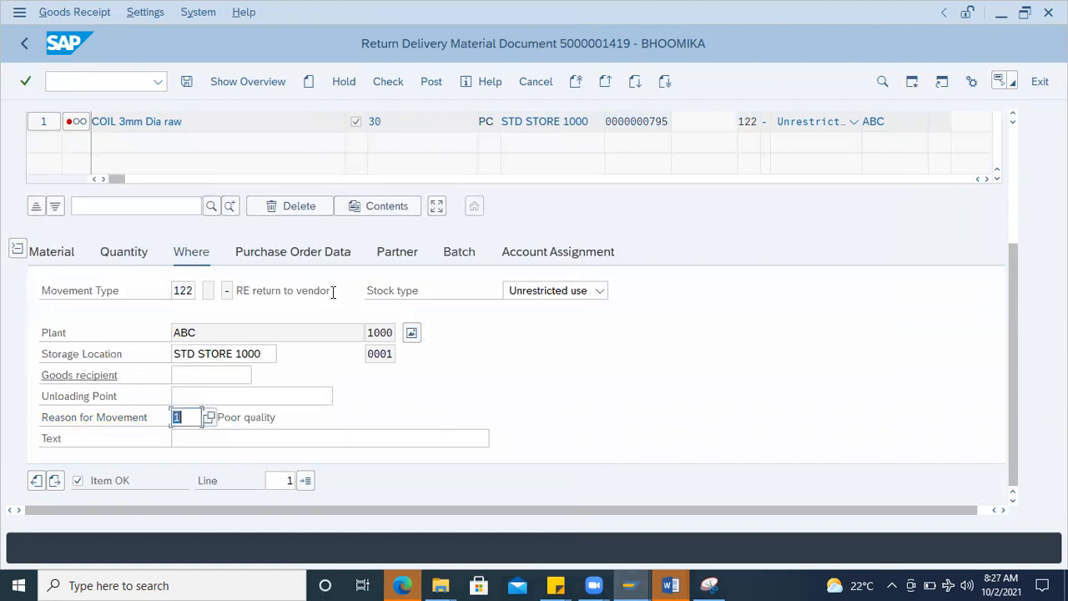
pyautogui.hotkey('ctrl', 's')
pyautogui.click(61, 81)
pyautogui.hotkey('alt', 'Tab')
pyautogui.hotkey('alt', 'Tab')
pyautogui.write('/nmm')
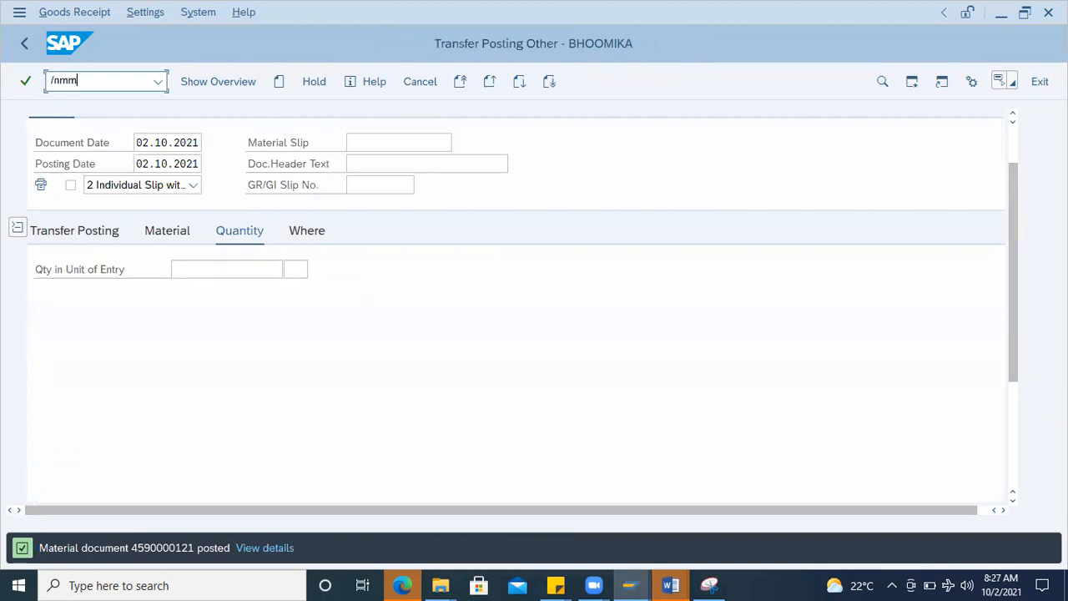
pyautogui.write('be')
pyautogui.press('Return')
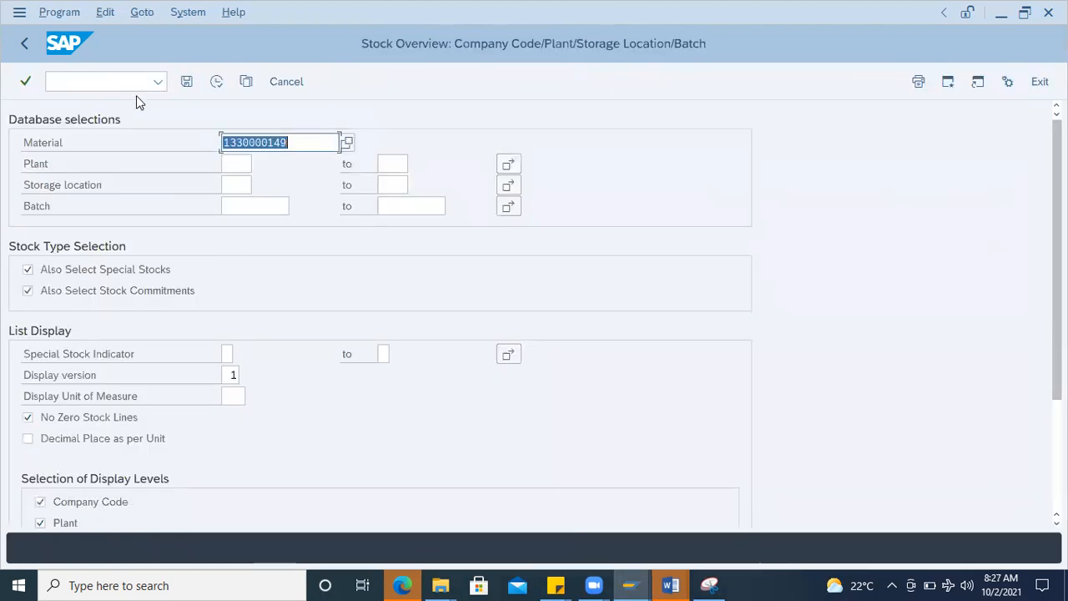
pyautogui.click(216, 81)
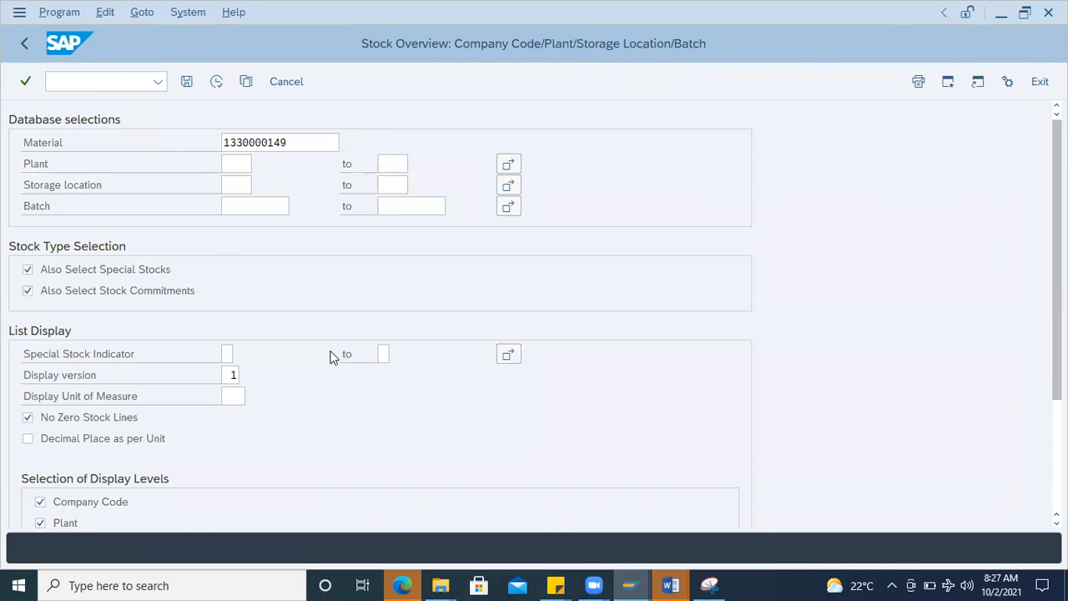
pyautogui.click(430, 412)
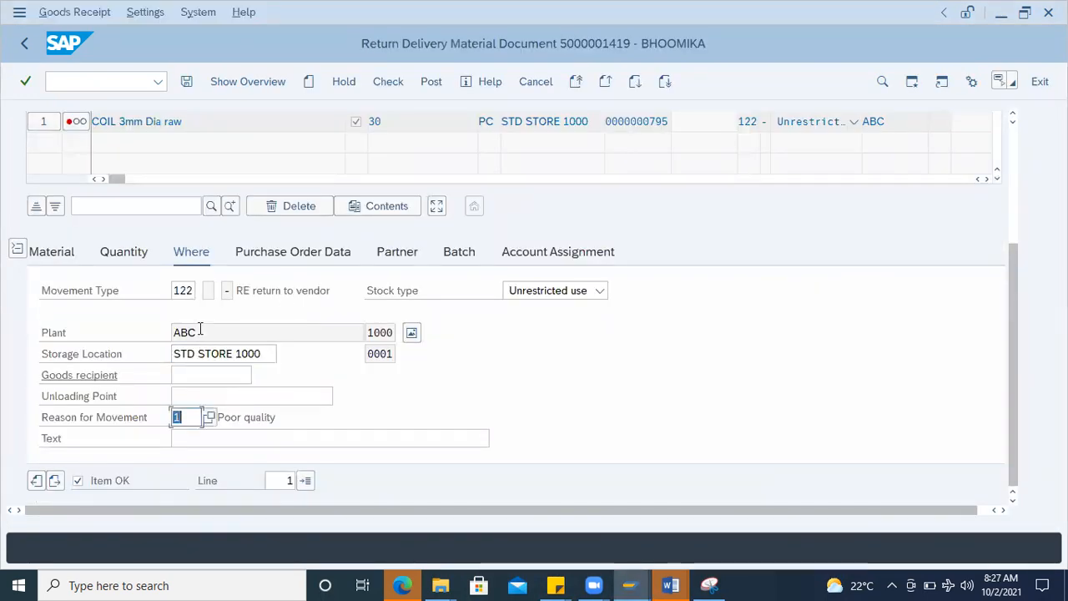
# Step: Post the return delivery with a quantity of 20 PC in unit of entry and refresh the stock overview
pyautogui.click(125, 252)
pyautogui.moveTo(194, 288); pyautogui.dragTo(114, 288)
pyautogui.write('20')
pyautogui.press('Return')
pyautogui.click(210, 296)
pyautogui.click(387, 92)
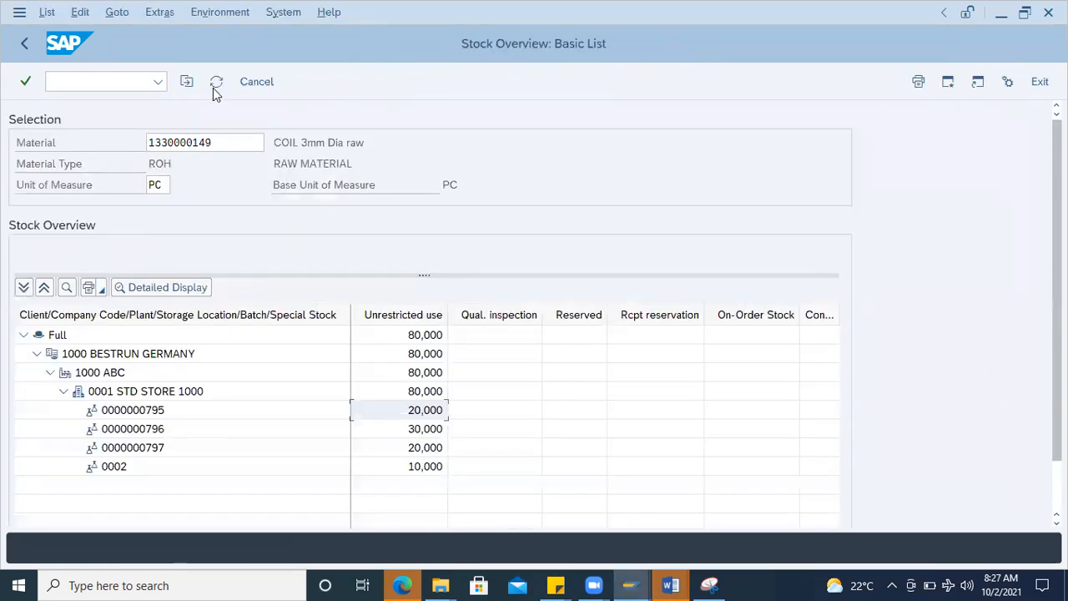
pyautogui.click(215, 85)
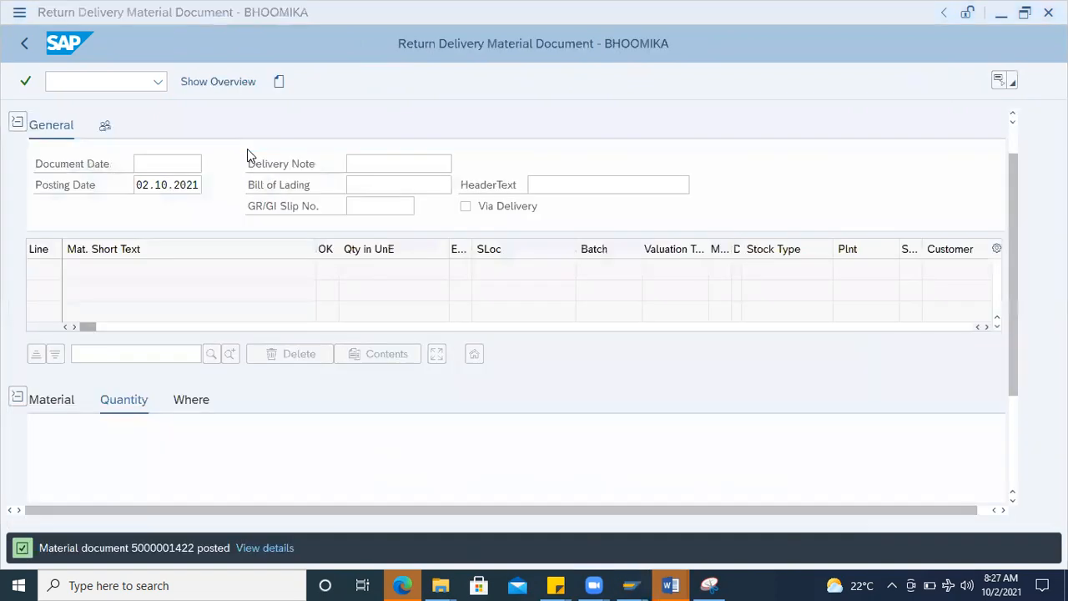
pyautogui.click(116, 82)
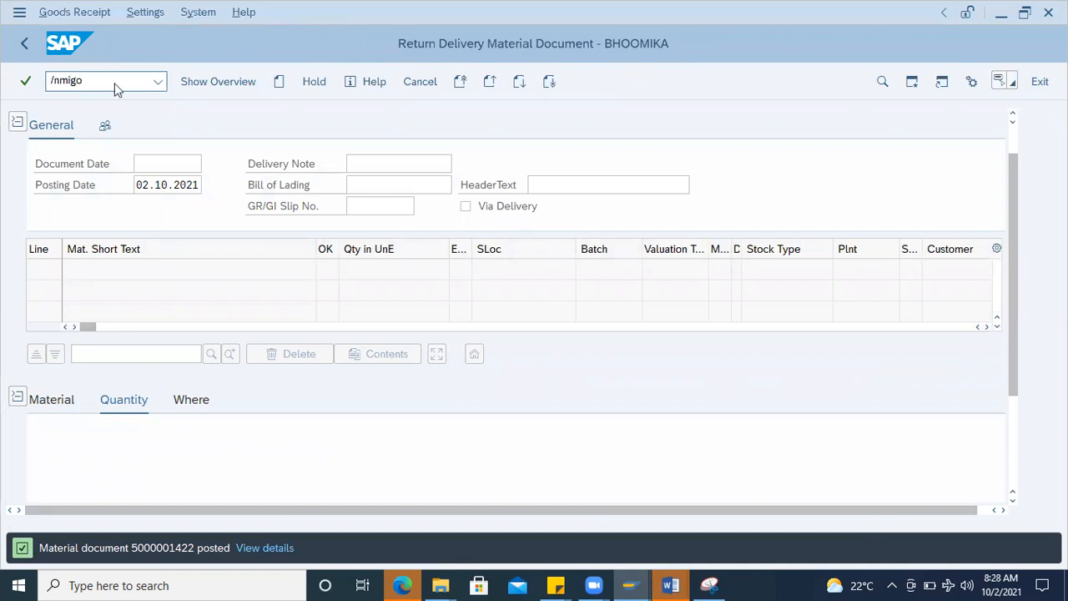
pyautogui.press('Return')
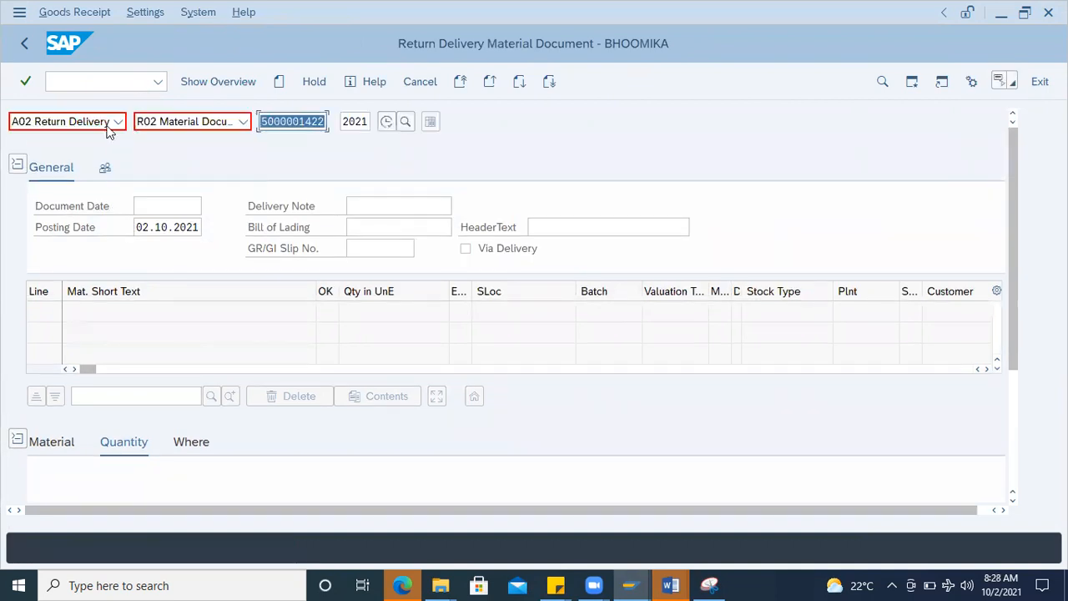
pyautogui.click(119, 122)
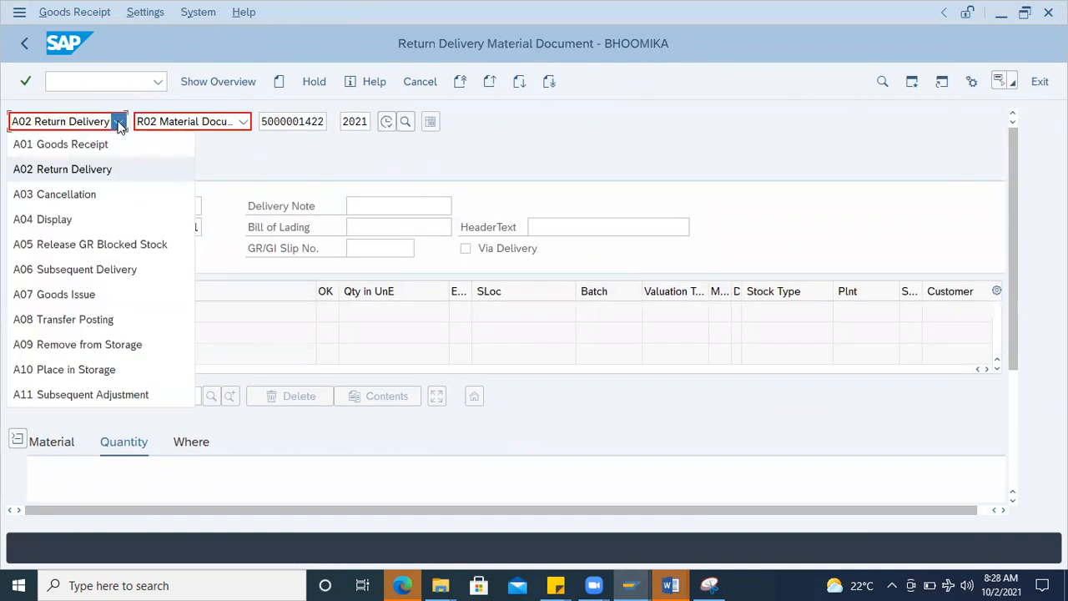
pyautogui.click(66, 194)
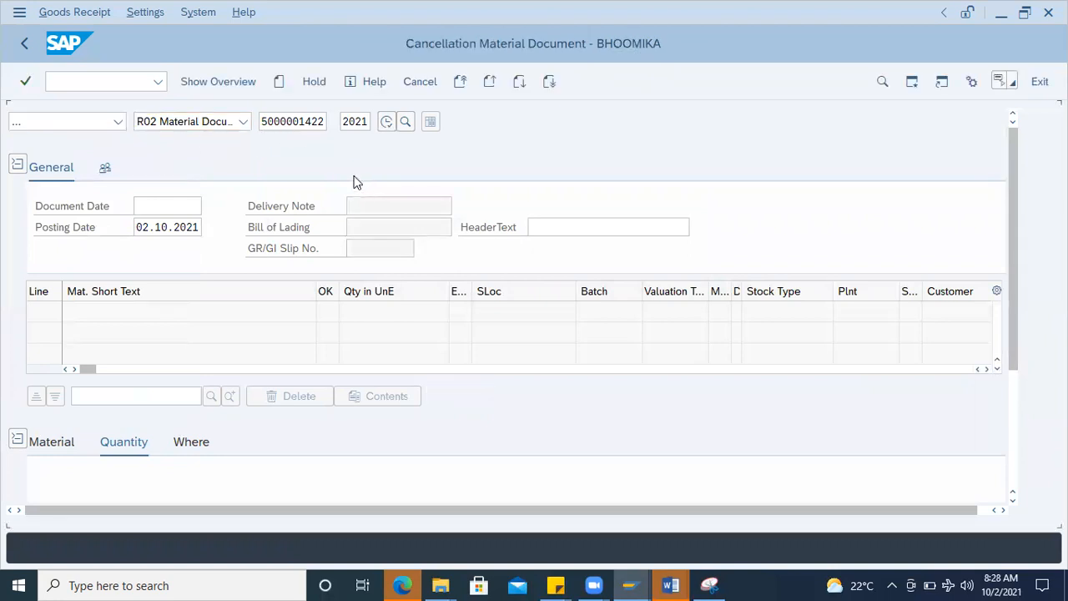
pyautogui.press('Return')
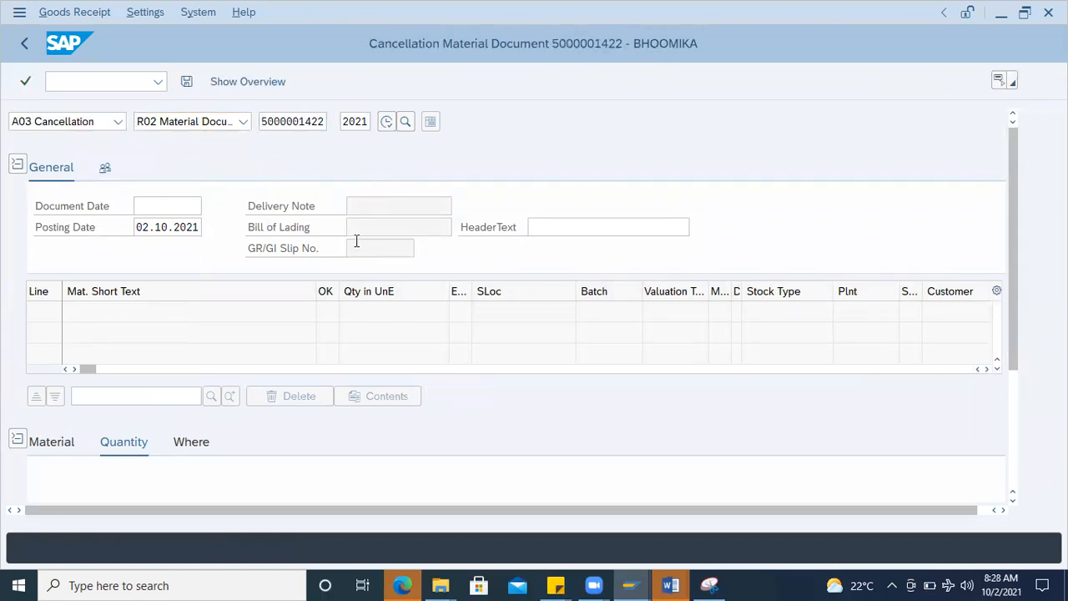
# Step: Review the batch details of the COIL 3mm Dia raw item in the cancellation document
pyautogui.click(450, 446)
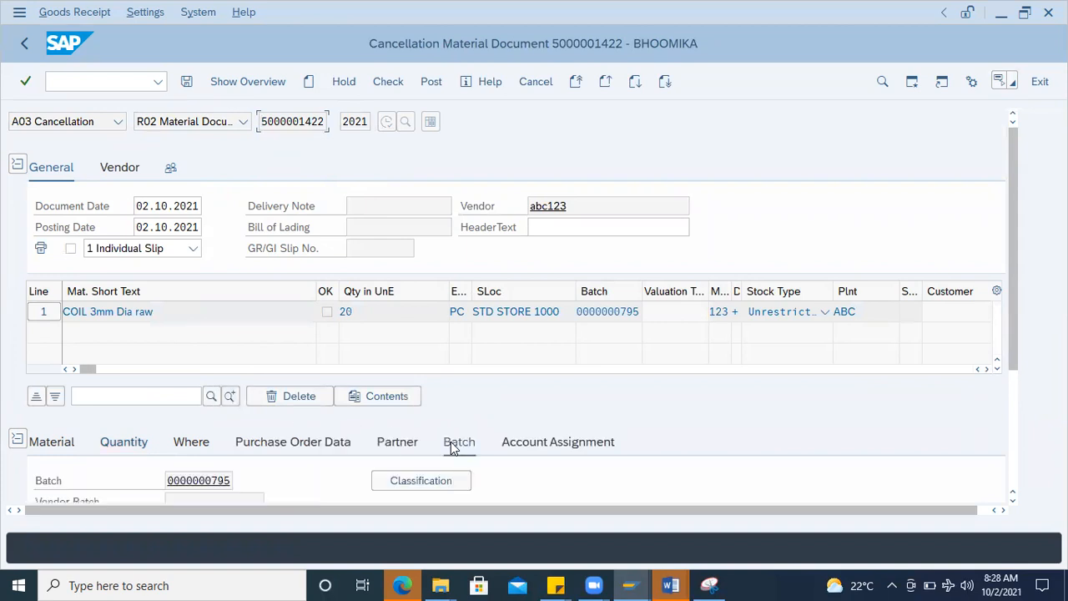
pyautogui.click(226, 479)
pyautogui.scroll(-2, 246, 461)
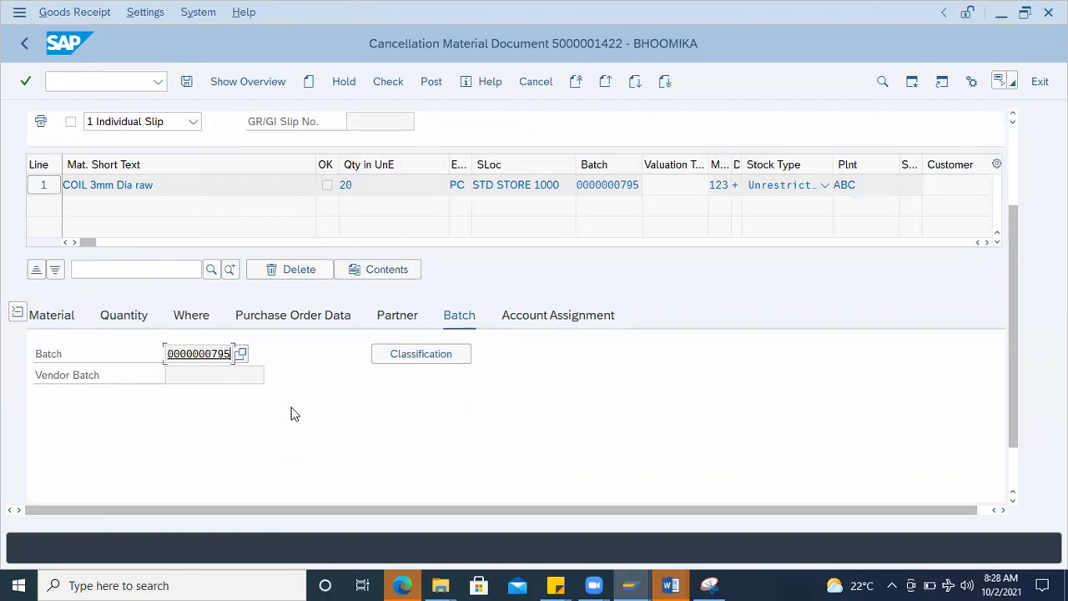
pyautogui.scroll(2, 195, 183)
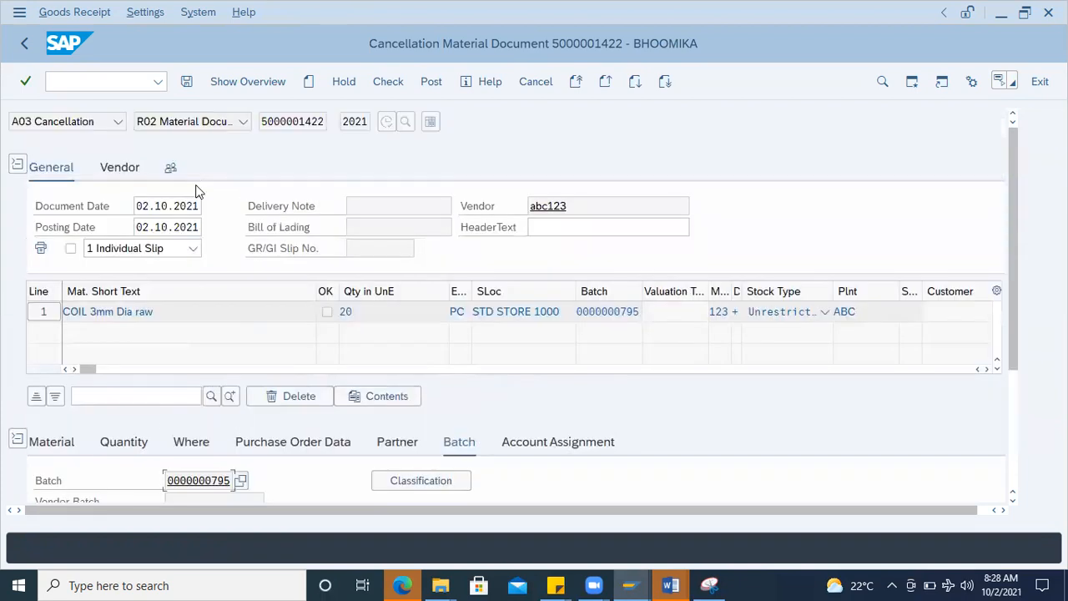
# Step: Abandon the cancellation, restart MIGO and choose A01 Goods Receipt as the transaction
pyautogui.click(98, 78)
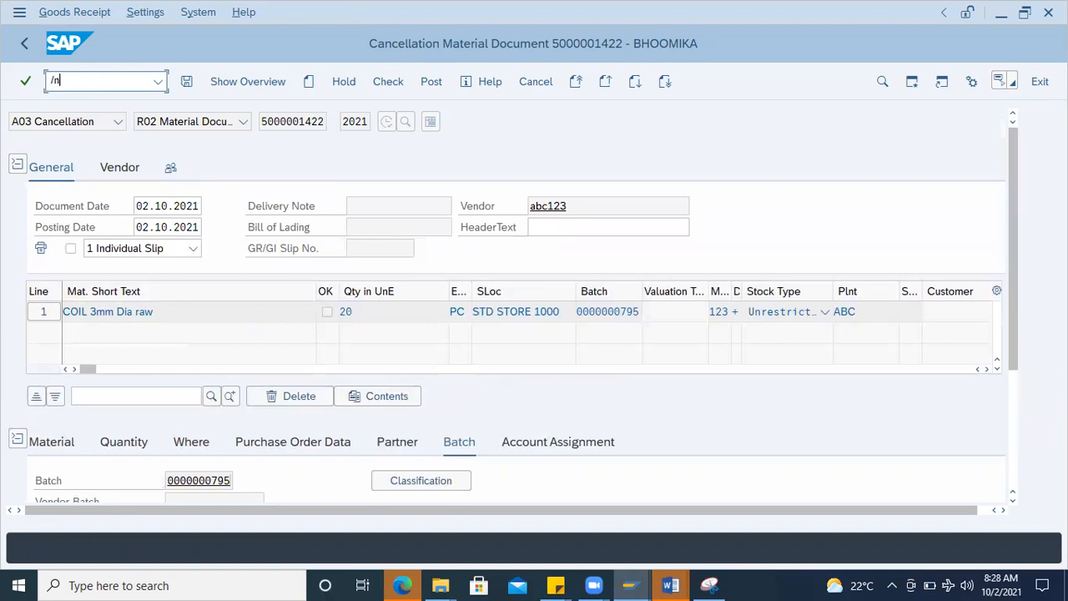
pyautogui.press('Return')
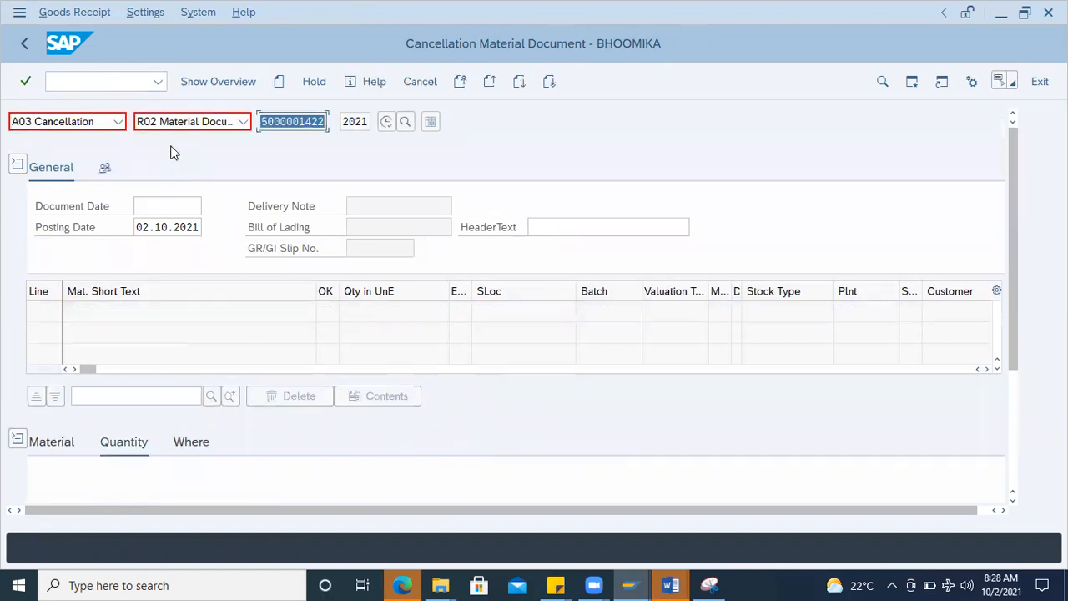
pyautogui.click(119, 124)
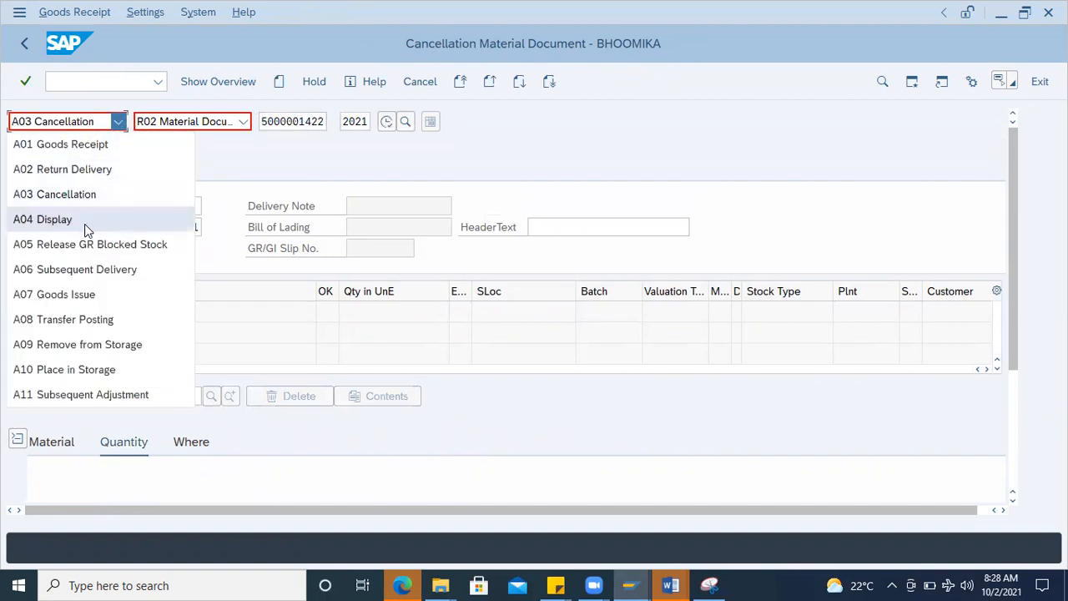
pyautogui.click(84, 145)
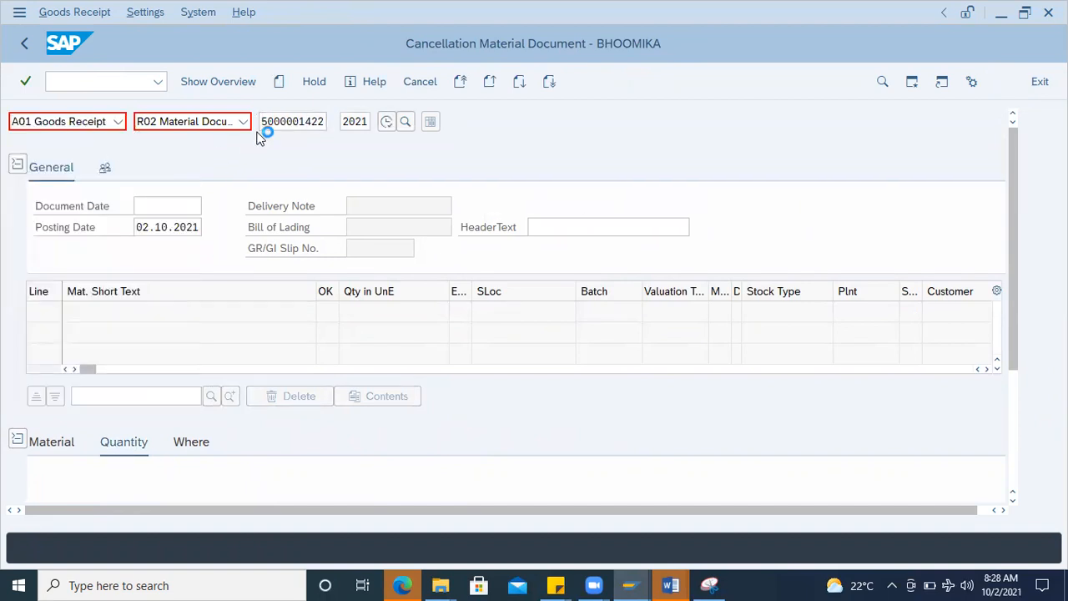
# Step: Copy the standard purchase order number from the Word notes and load that order for goods receipt in SAP
pyautogui.click(273, 119)
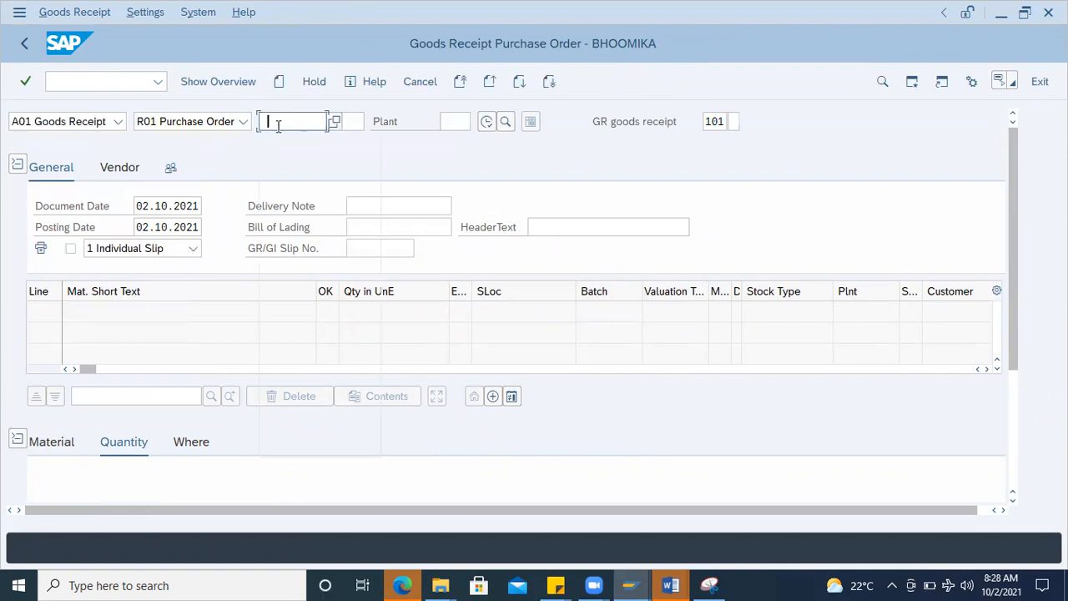
pyautogui.click(288, 145)
pyautogui.moveTo(670, 585)
pyautogui.click(749, 538)
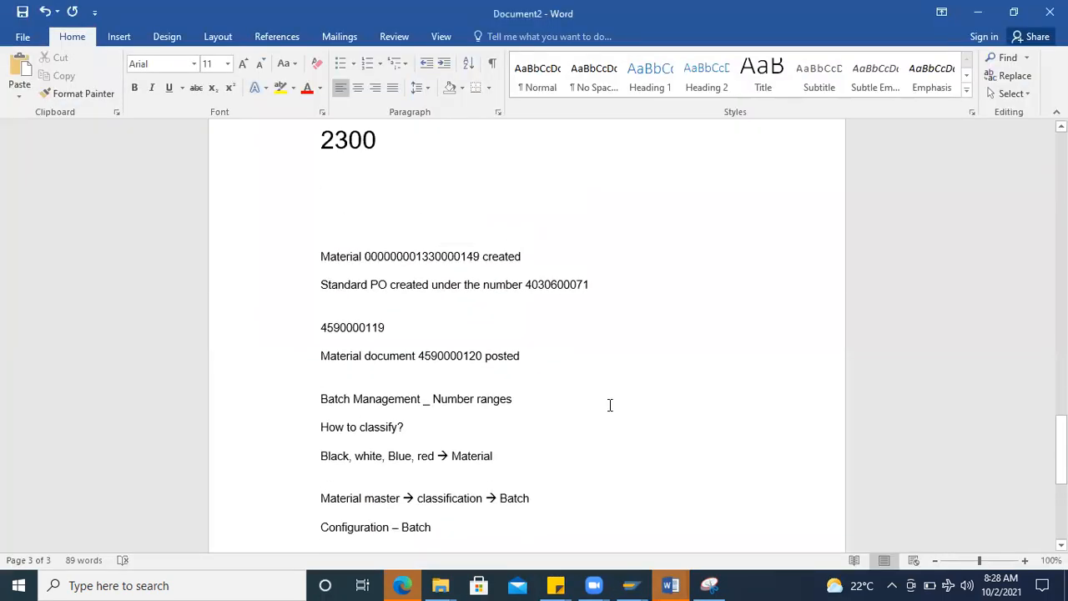
pyautogui.scroll(2, 458, 424)
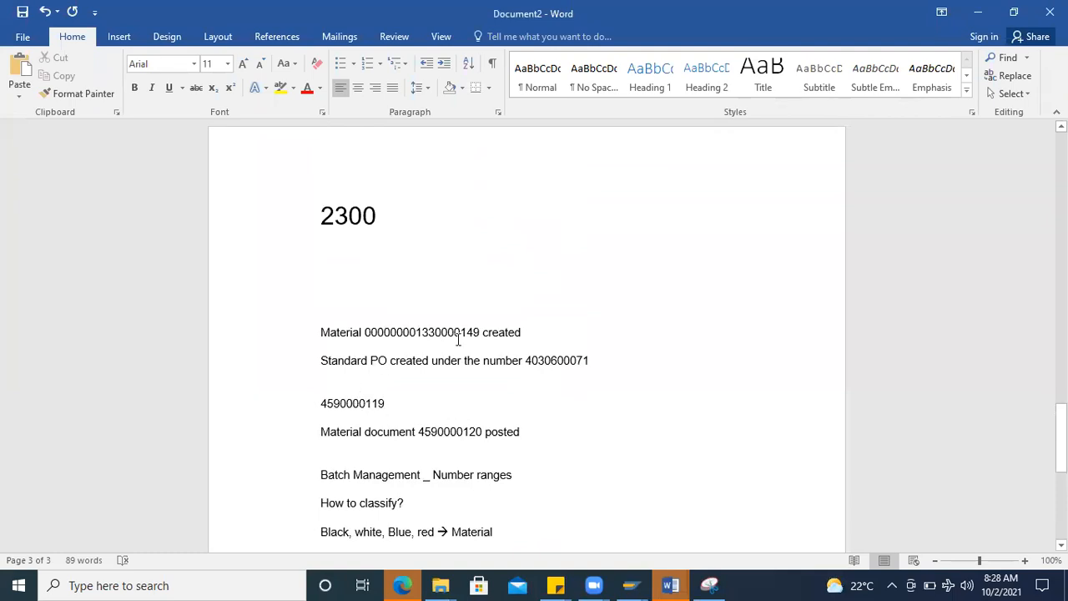
pyautogui.doubleClick(564, 359)
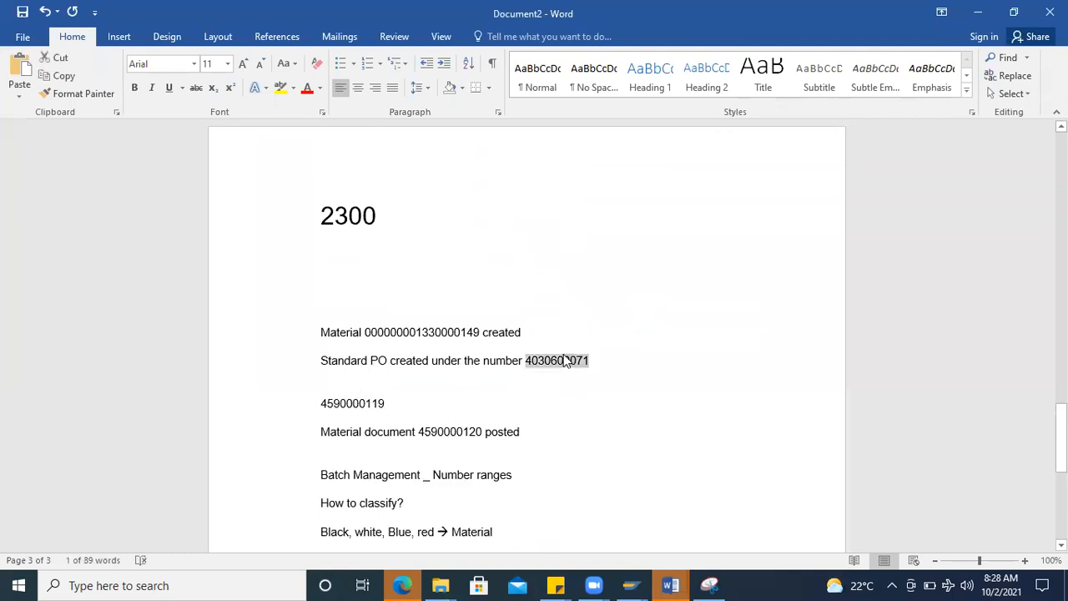
pyautogui.hotkey('alt', 'Tab')
pyautogui.press('Return')
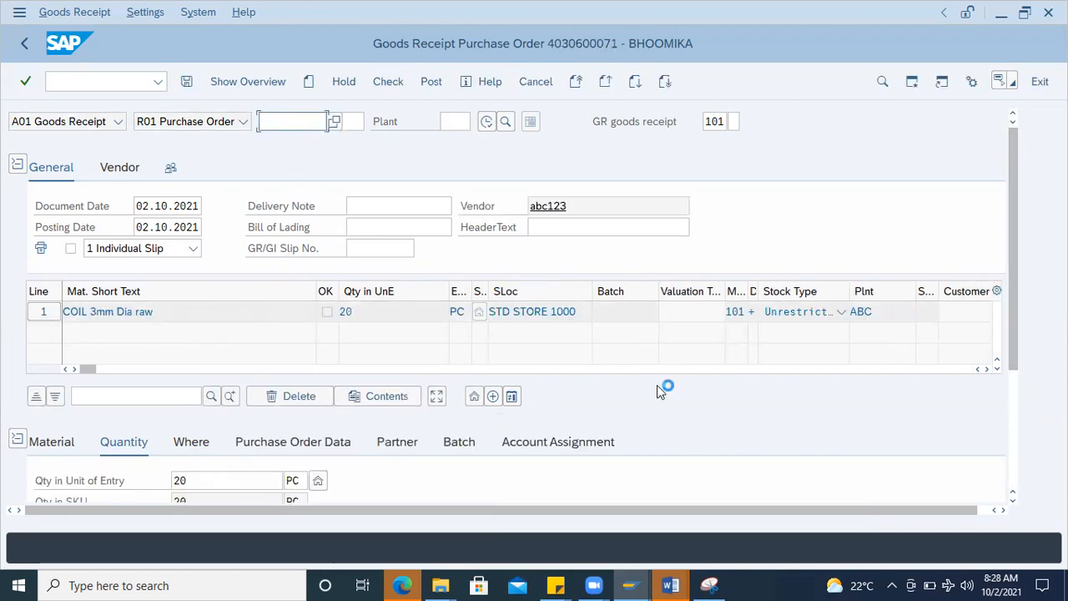
pyautogui.moveTo(1015, 342); pyautogui.dragTo(1016, 464)
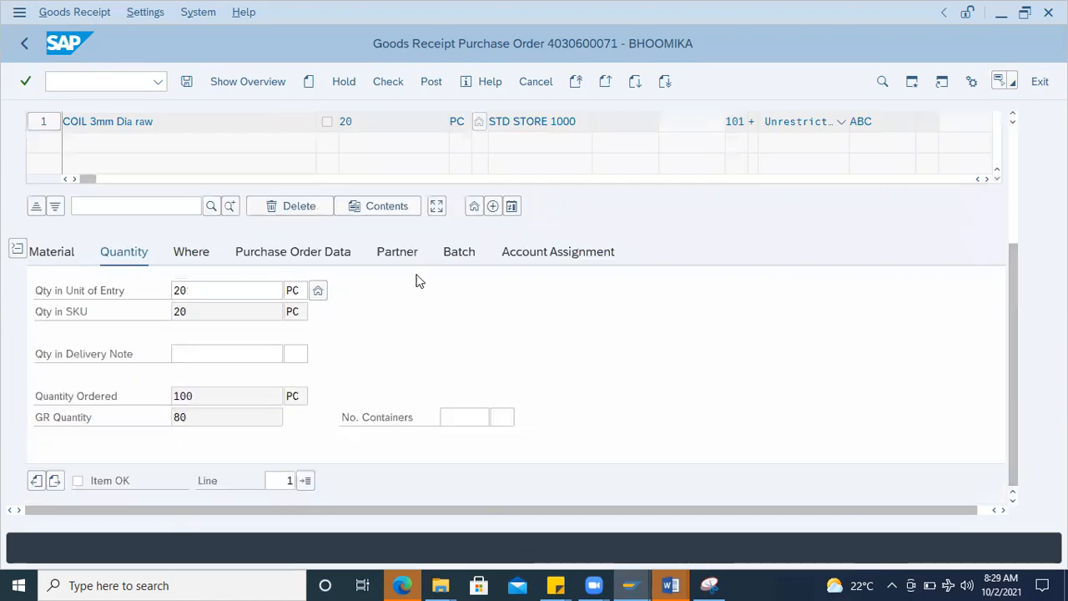
pyautogui.click(447, 255)
pyautogui.click(205, 296)
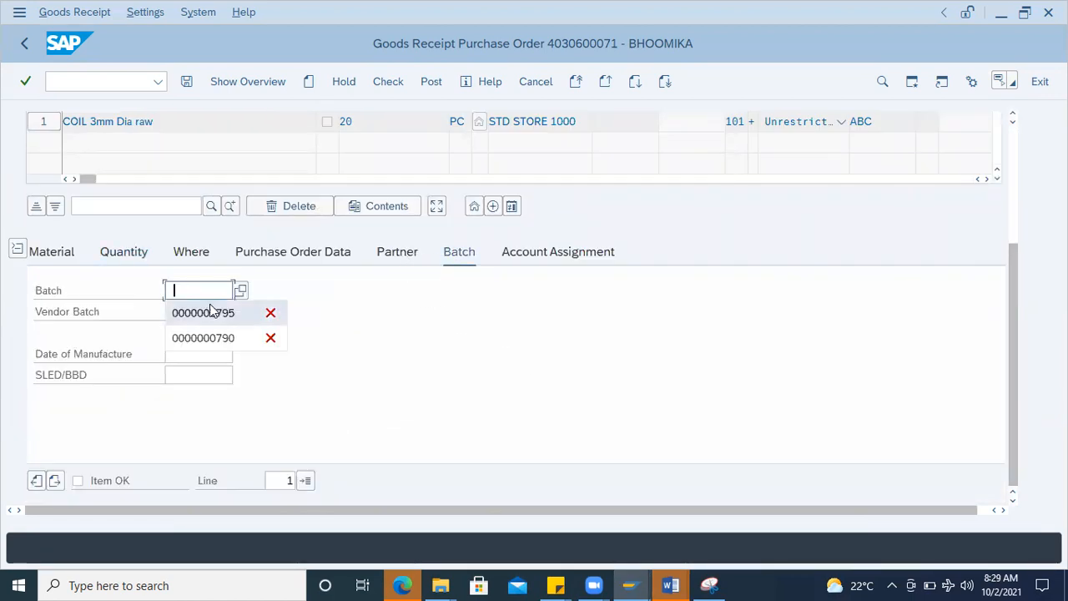
pyautogui.click(209, 312)
pyautogui.press('BackSpace')
pyautogui.press('BackSpace')
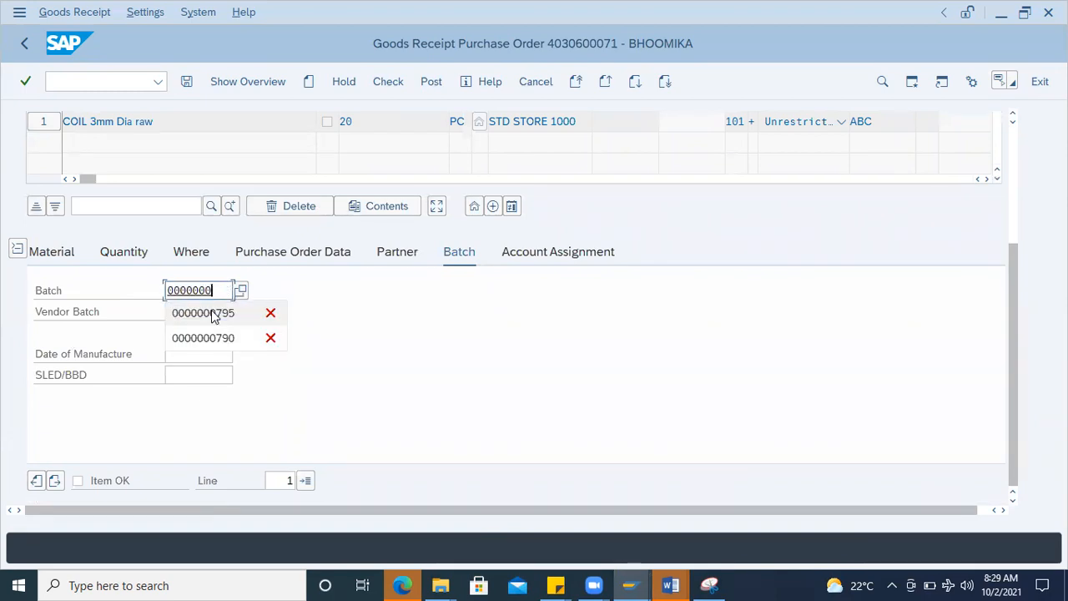
pyautogui.write('890')
pyautogui.press('Return')
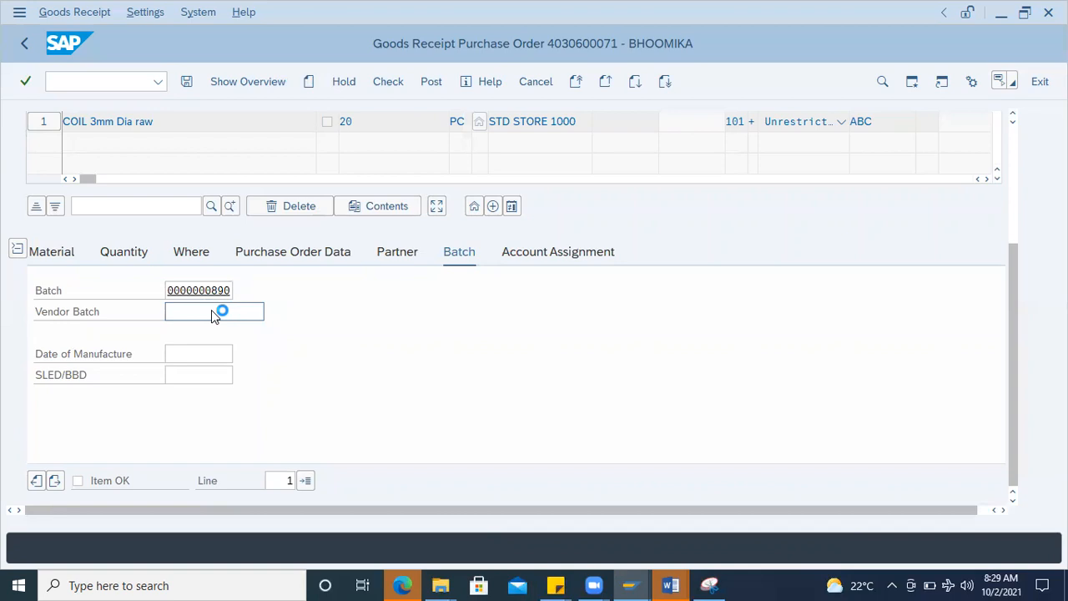
# Step: Mark the goods receipt item as OK, then check and post the document
pyautogui.click(104, 483)
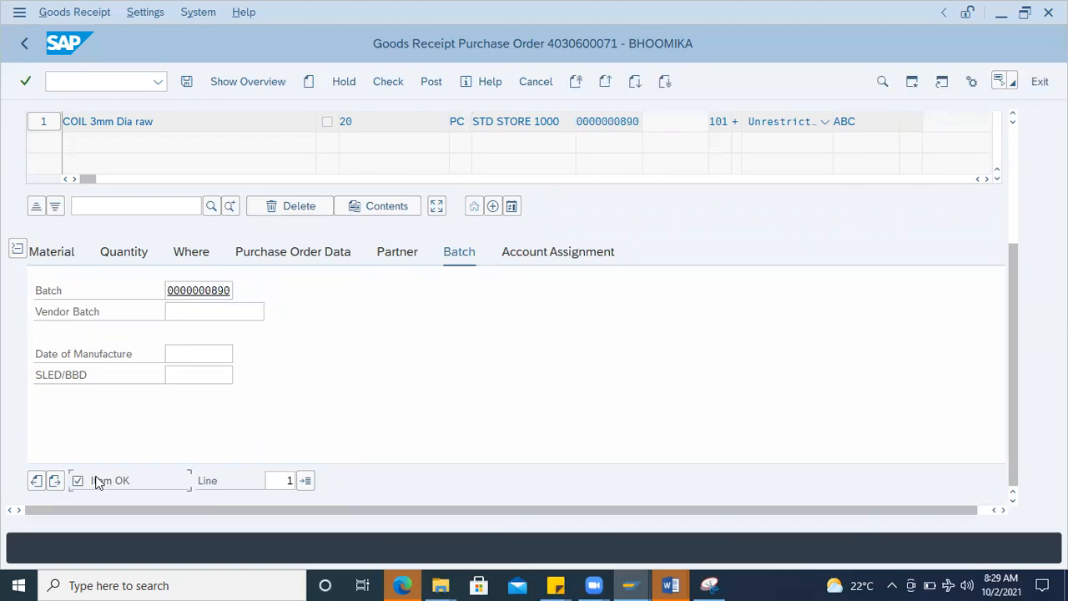
pyautogui.click(388, 81)
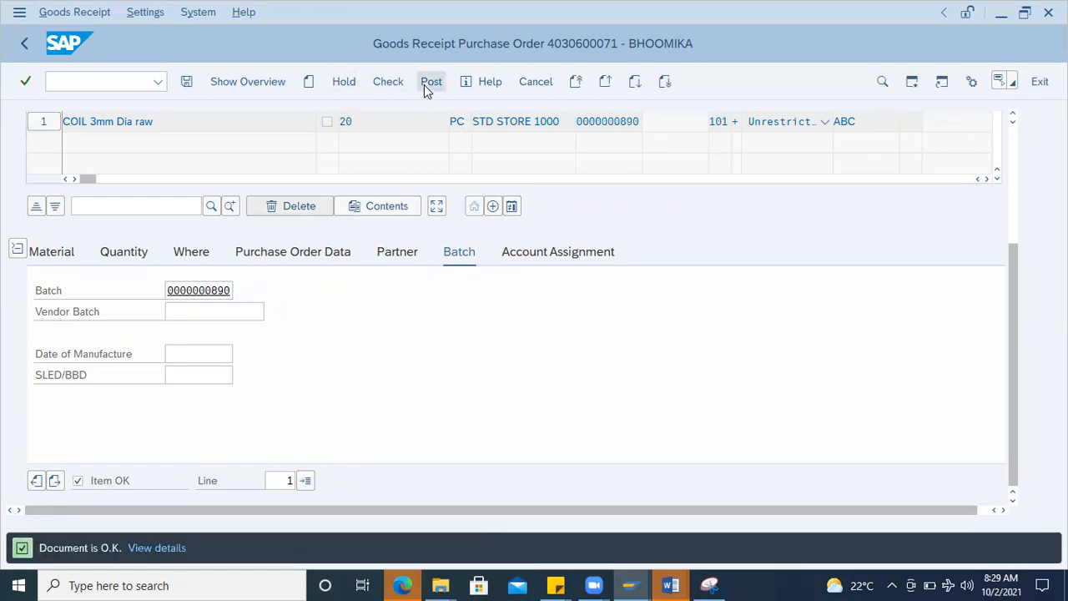
pyautogui.click(431, 81)
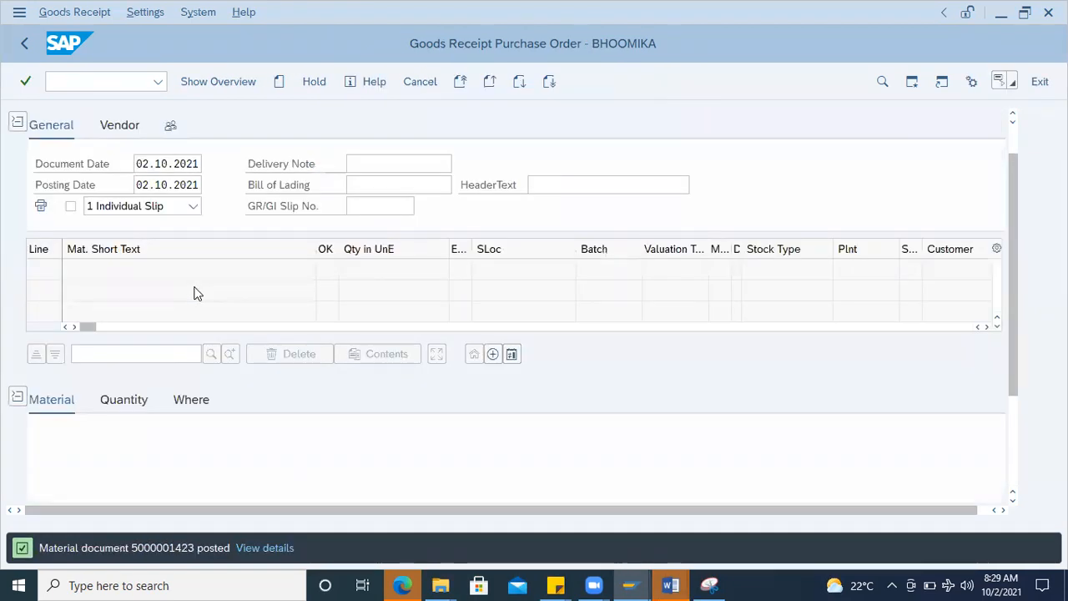
pyautogui.hotkey('alt', 'Tab')
pyautogui.hotkey('alt', 'Tab')
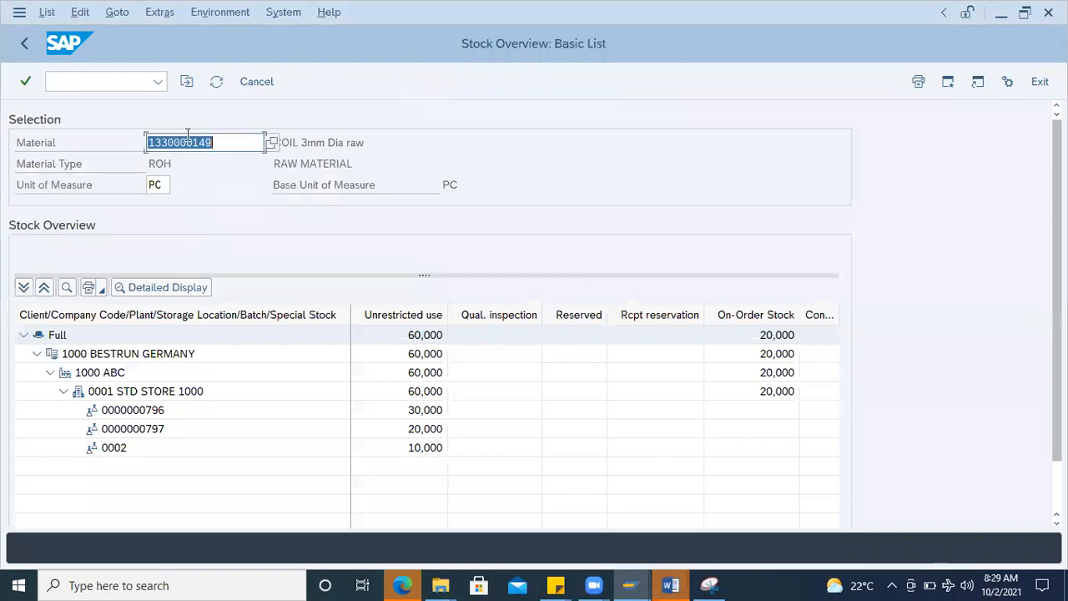
pyautogui.click(216, 81)
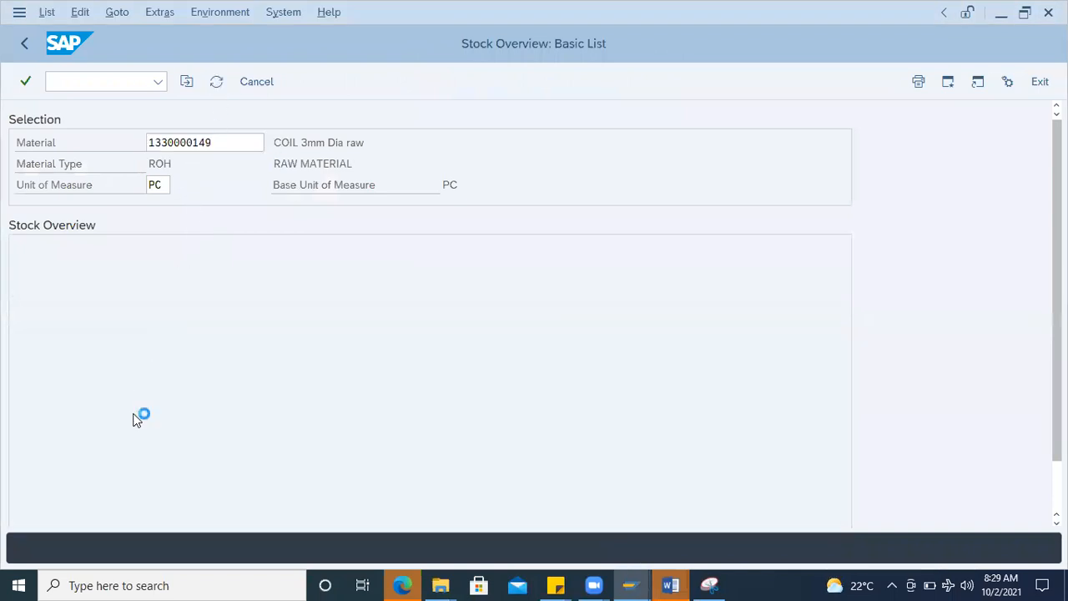
pyautogui.click(159, 449)
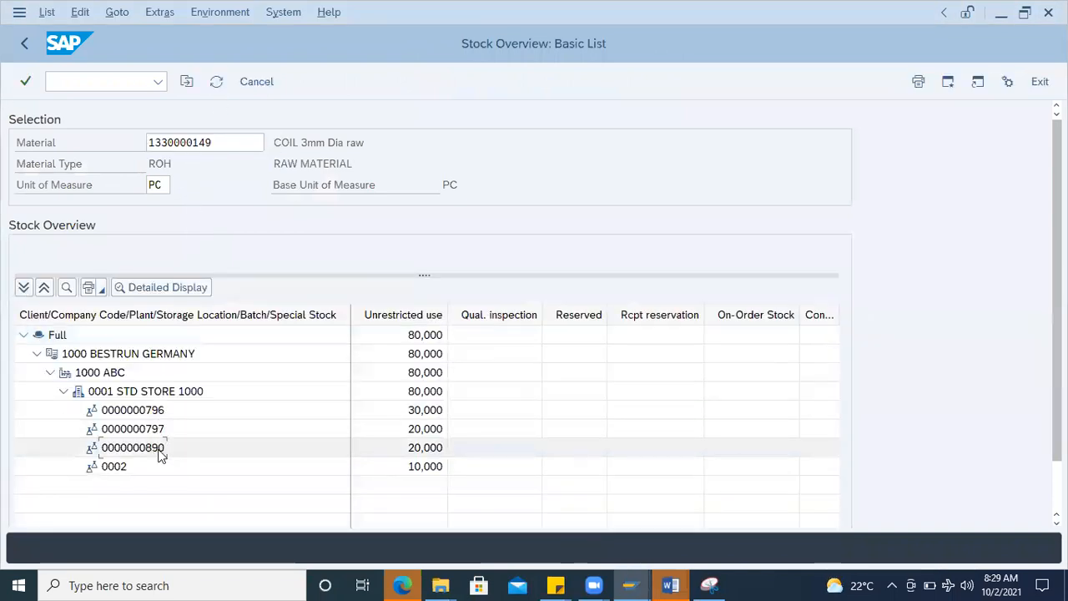
pyautogui.click(440, 448)
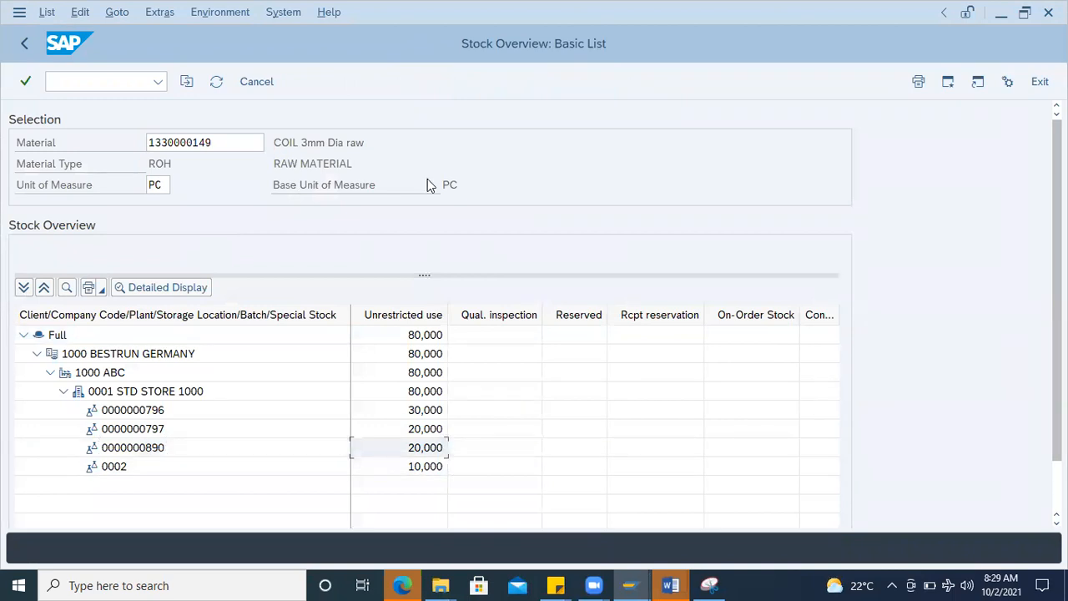
pyautogui.click(70, 83)
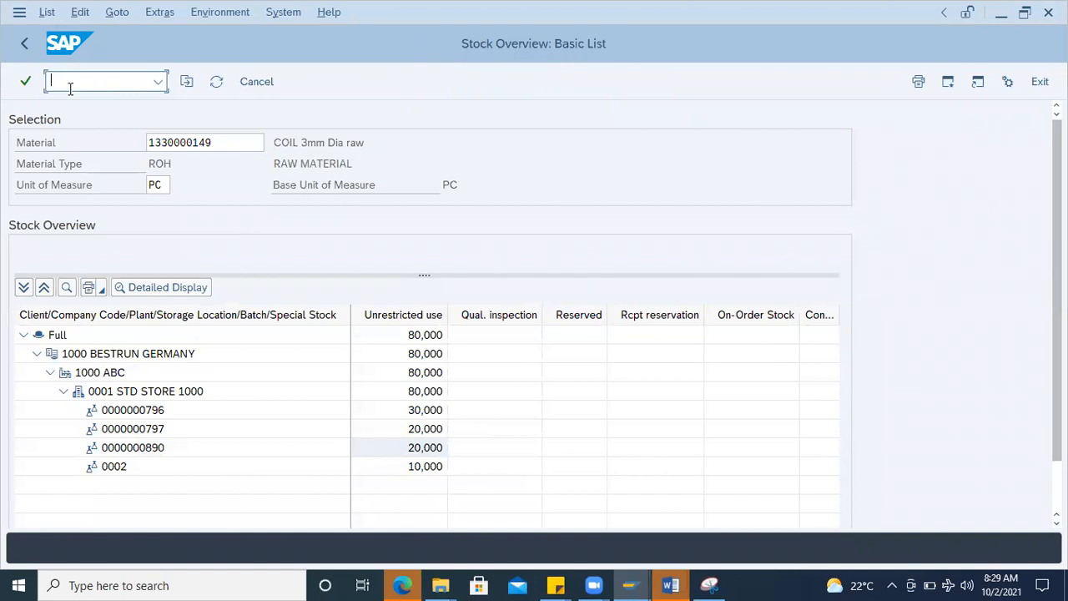
# Step: Switch to the Document2 notes in Word, add a new line below "50 – one batch", and return to the SAP stock overview
pyautogui.click(670, 585)
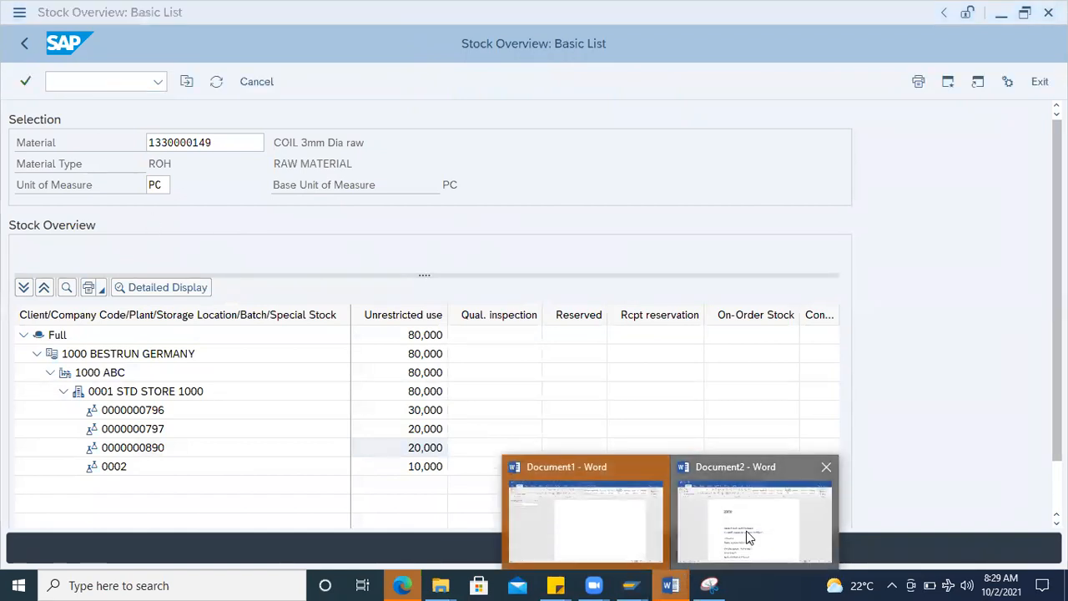
pyautogui.click(748, 537)
pyautogui.scroll(-5, 454, 317)
pyautogui.click(452, 326)
pyautogui.press('Return')
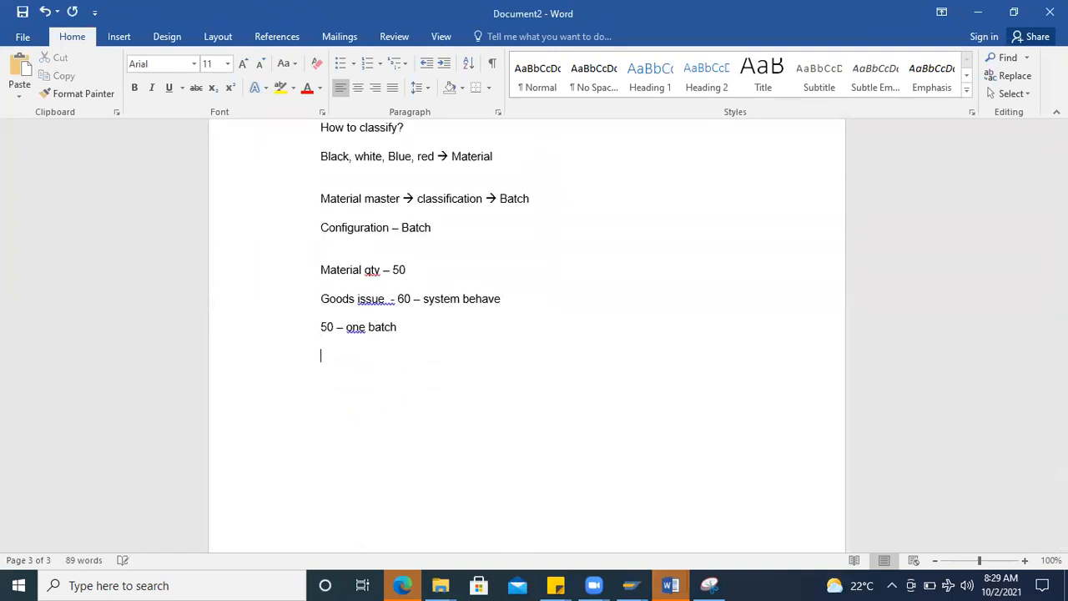
pyautogui.hotkey('alt', 'Tab')
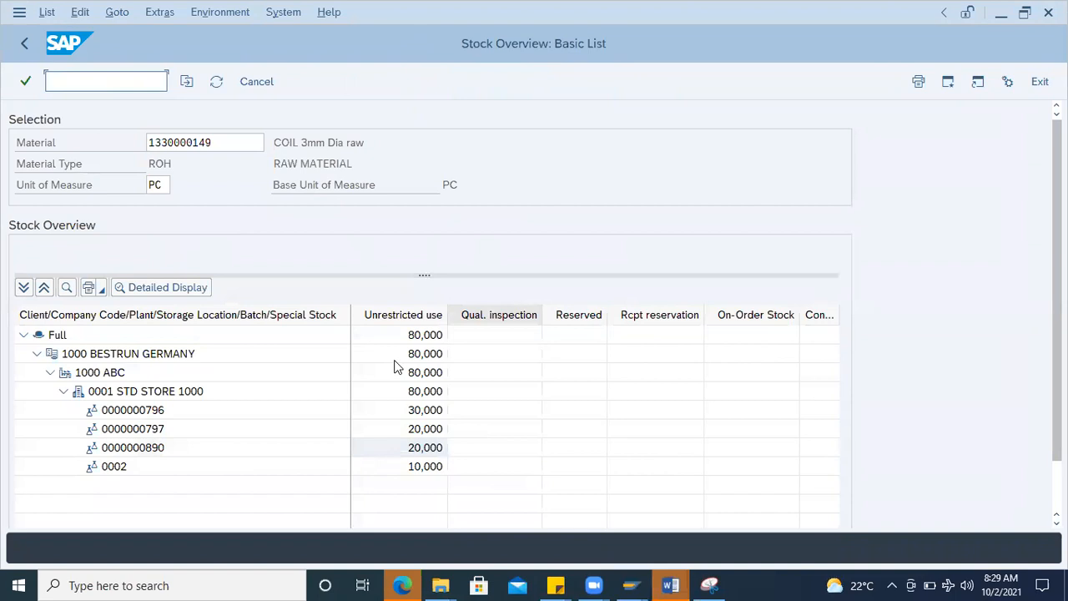
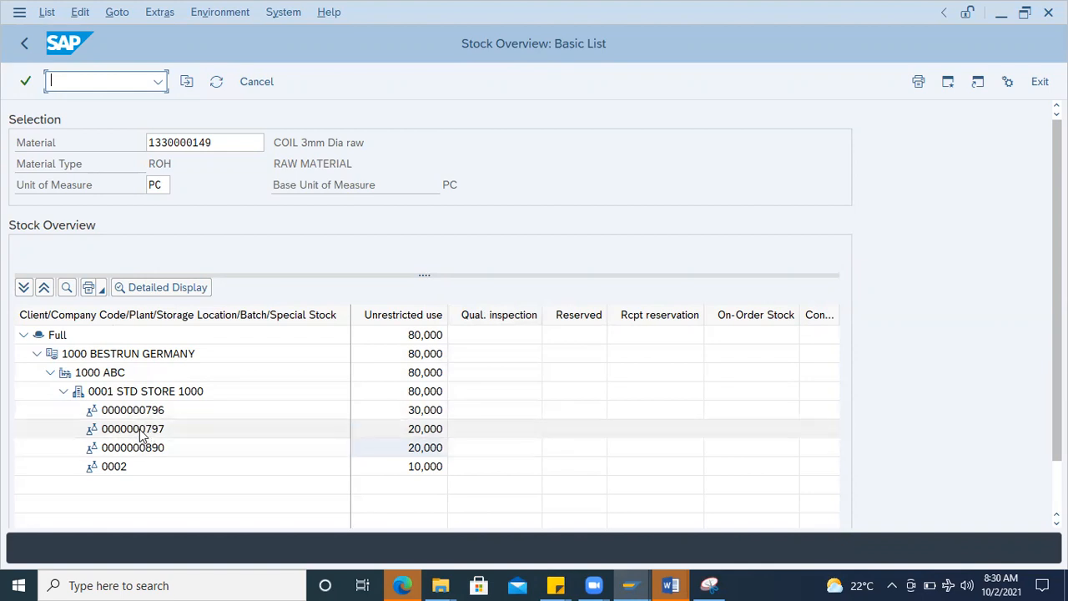
pyautogui.doubleClick(143, 434)
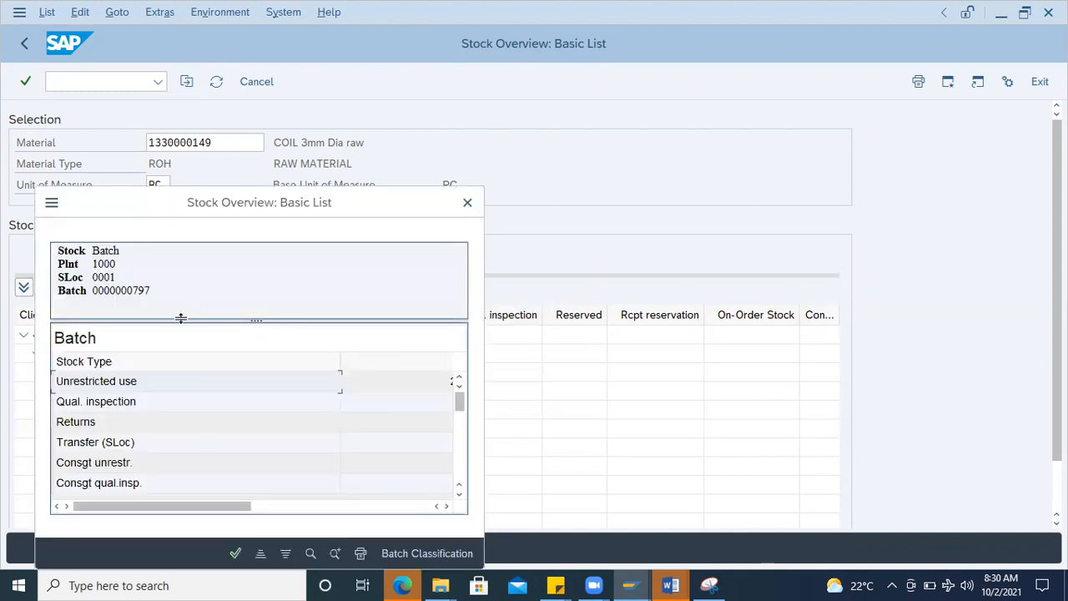
pyautogui.click(467, 202)
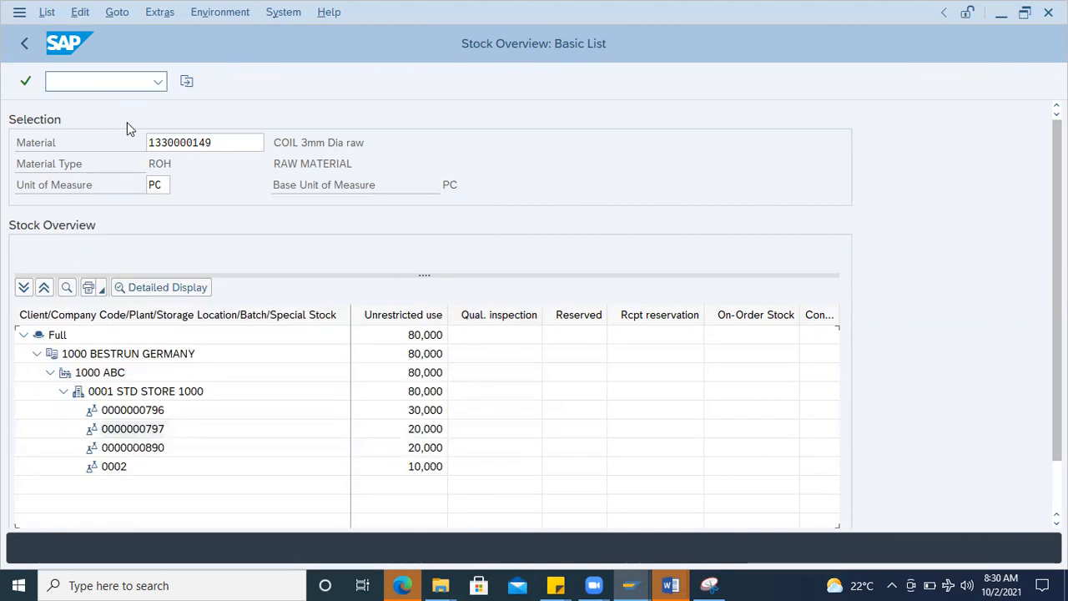
pyautogui.click(73, 77)
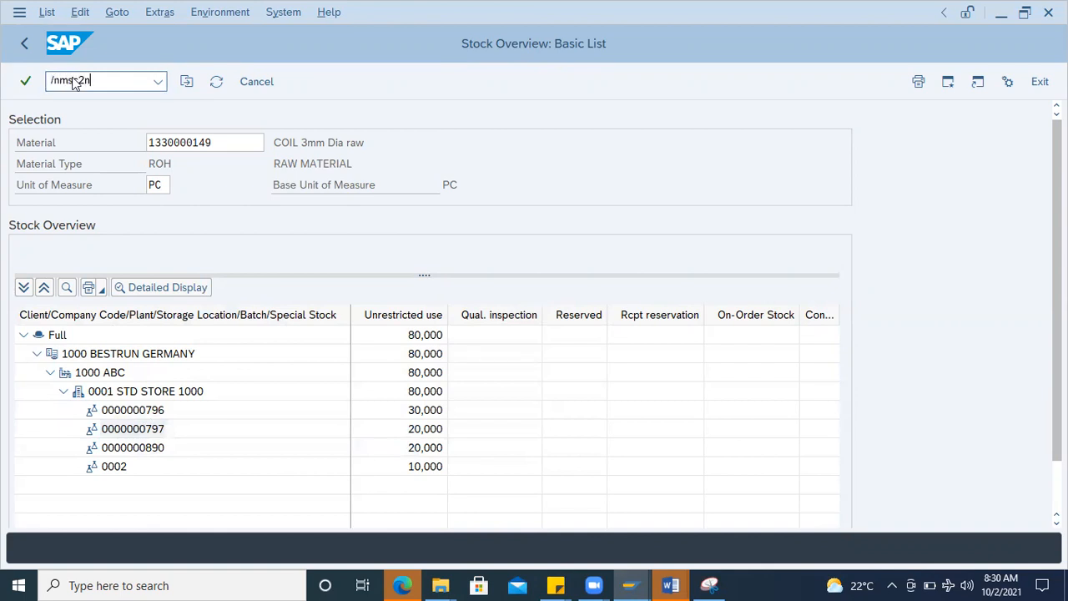
pyautogui.press('Return')
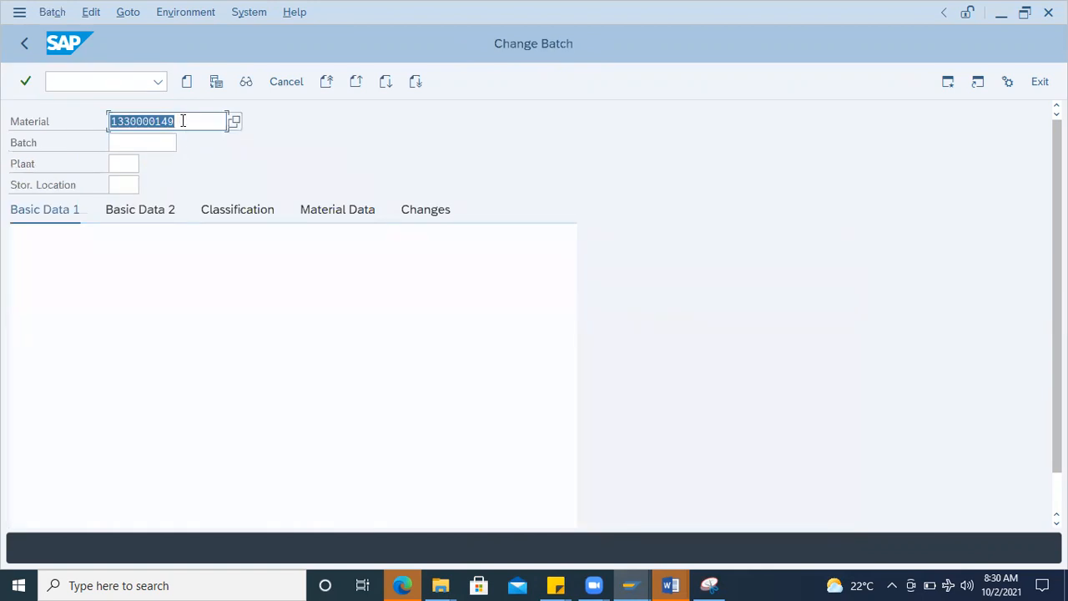
pyautogui.click(145, 143)
pyautogui.click(153, 166)
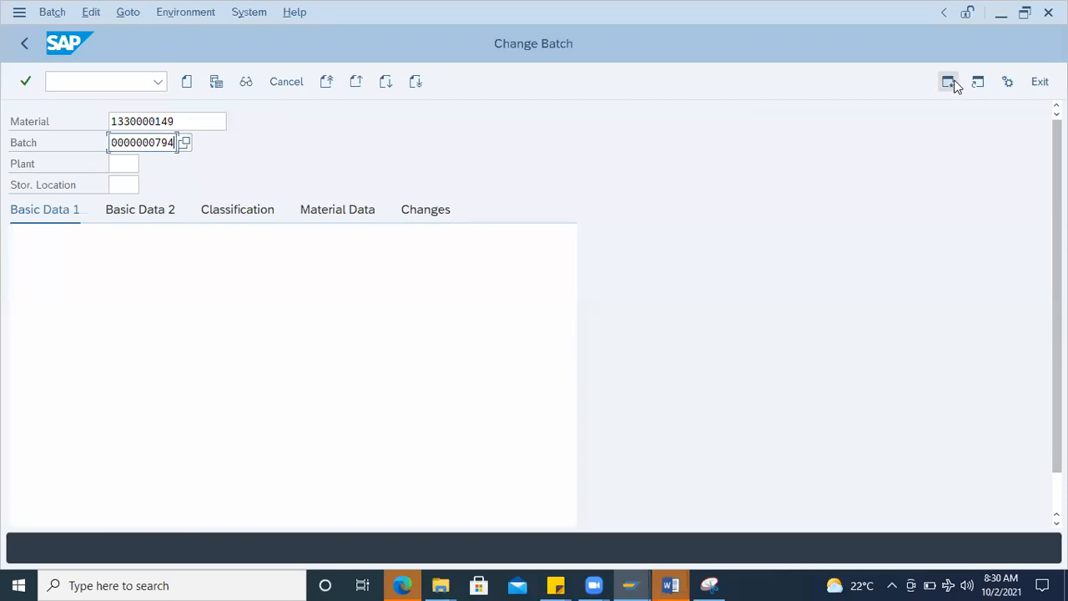
pyautogui.click(951, 82)
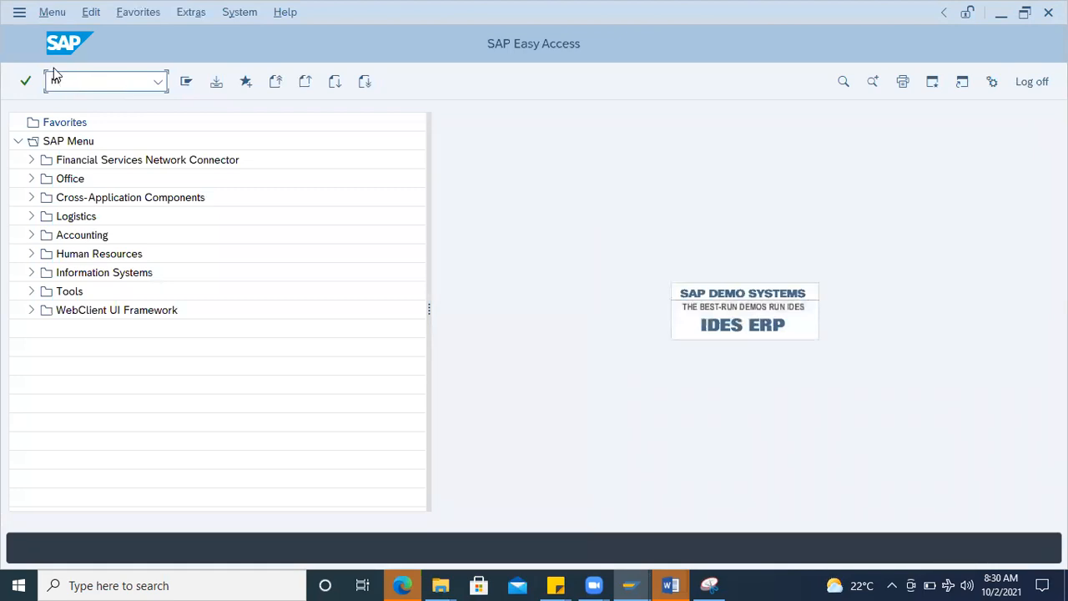
pyautogui.write('mbe')
pyautogui.press('Return')
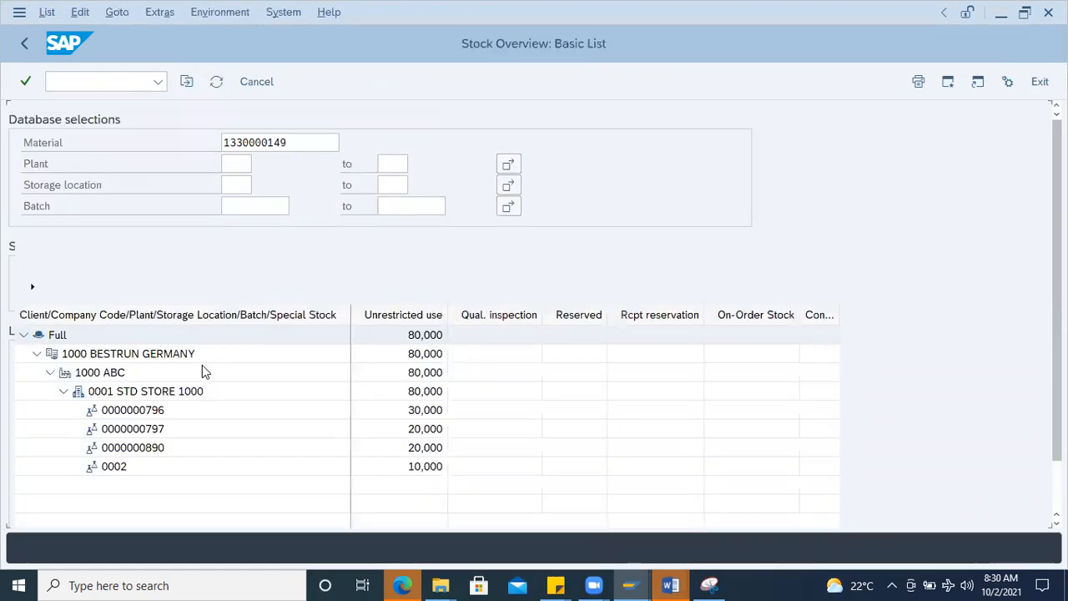
pyautogui.click(155, 411)
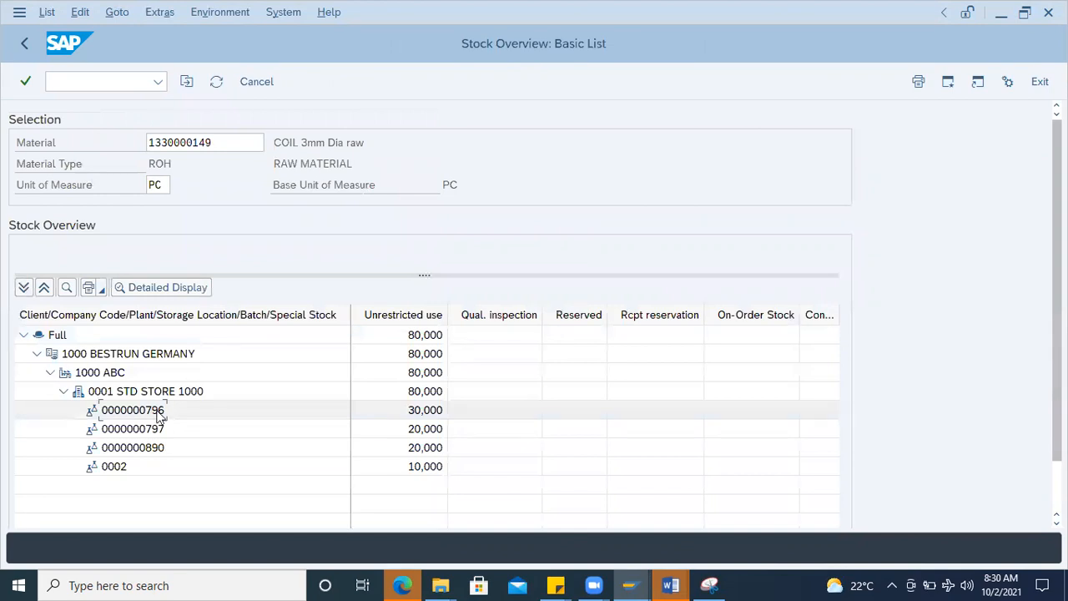
pyautogui.doubleClick(163, 420)
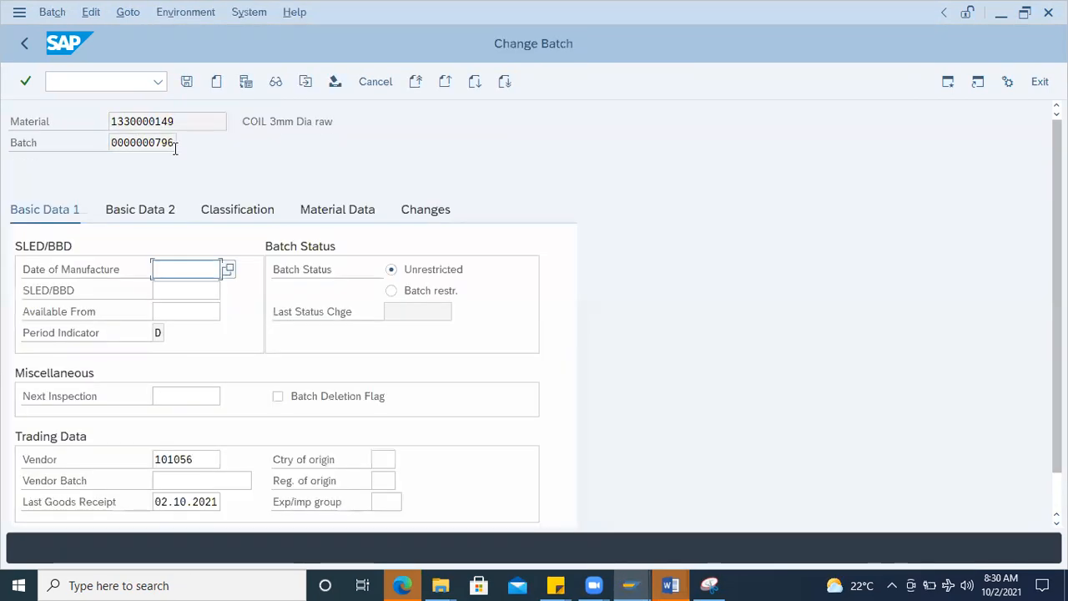
pyautogui.click(176, 291)
pyautogui.click(205, 311)
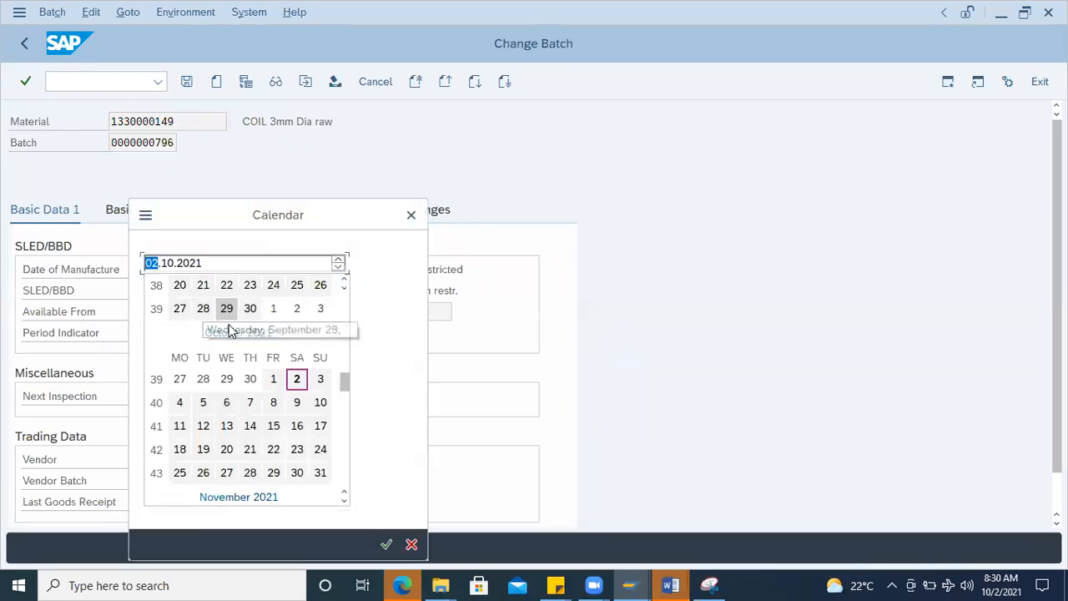
pyautogui.doubleClick(297, 379)
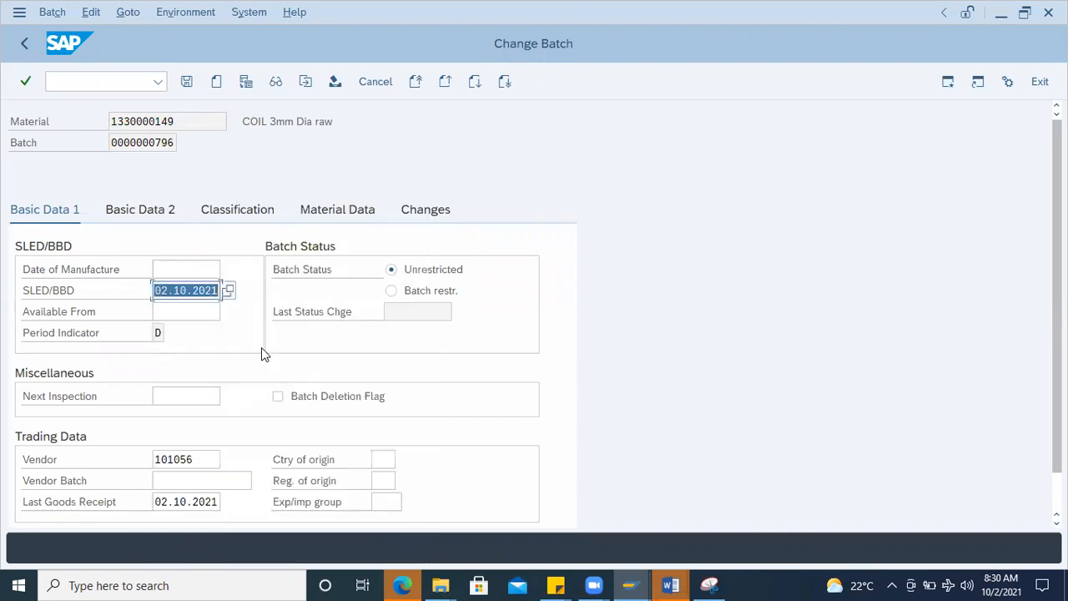
pyautogui.click(173, 290)
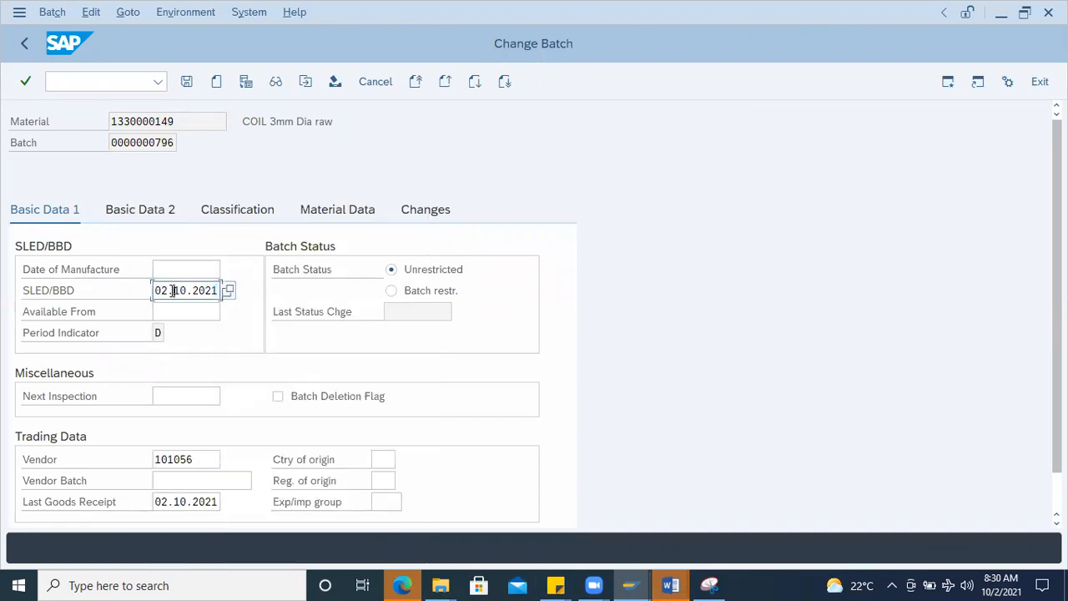
pyautogui.click(186, 84)
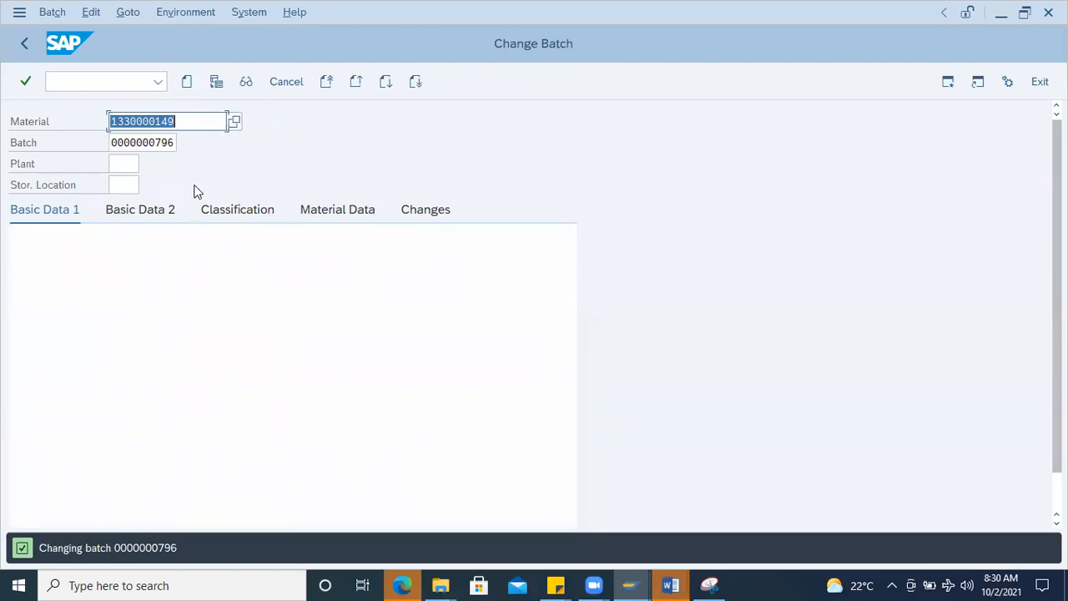
pyautogui.click(179, 124)
pyautogui.click(115, 142)
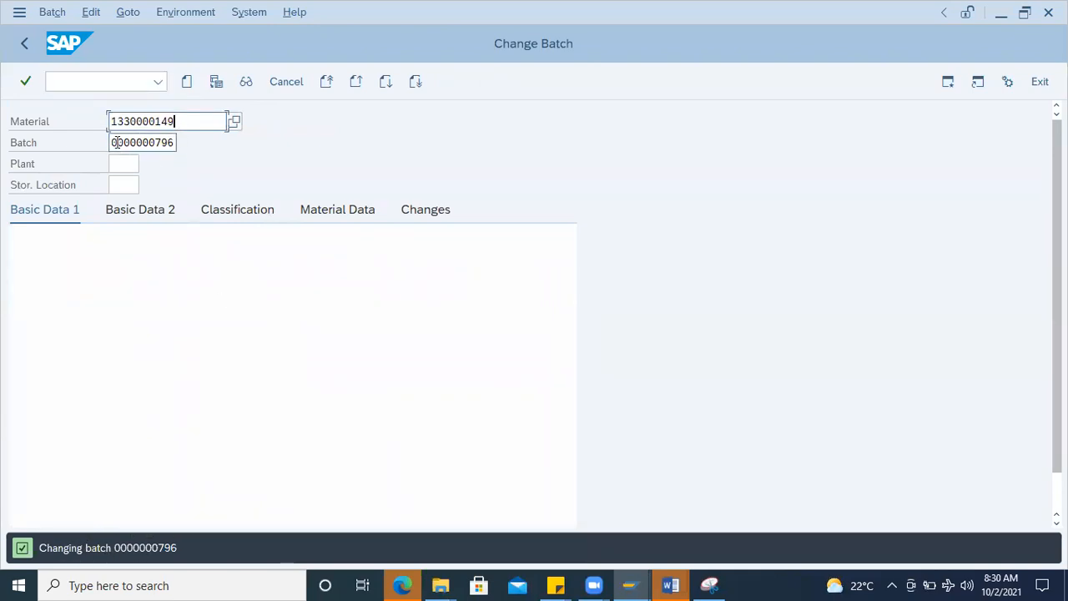
# Step: Start the MIGO goods movement transaction and set its action to A07 Goods Issue
pyautogui.click(91, 78)
pyautogui.write('/nmigo')
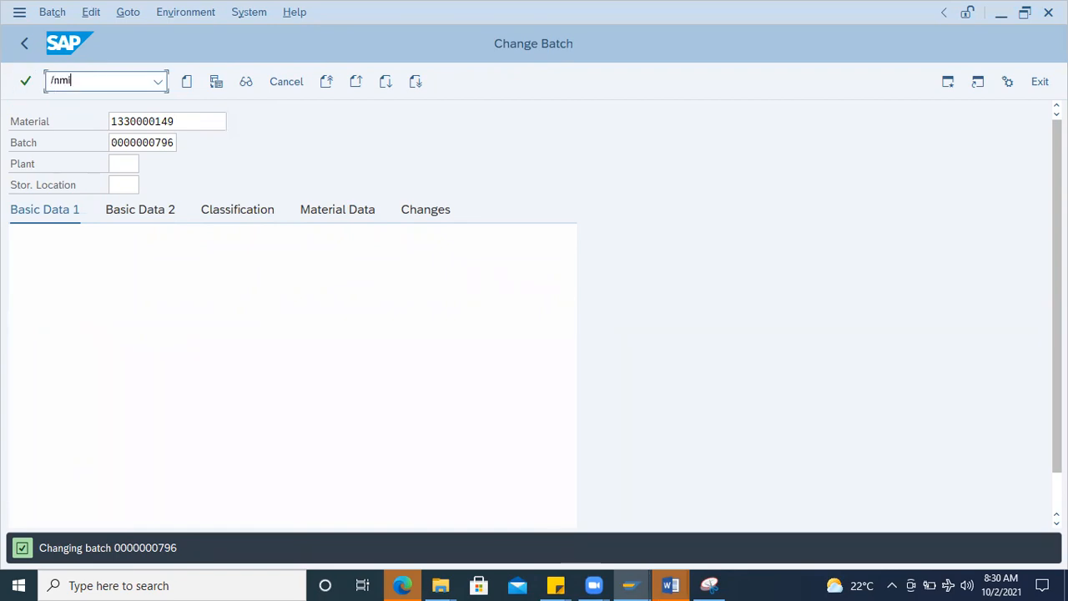
pyautogui.press('Return')
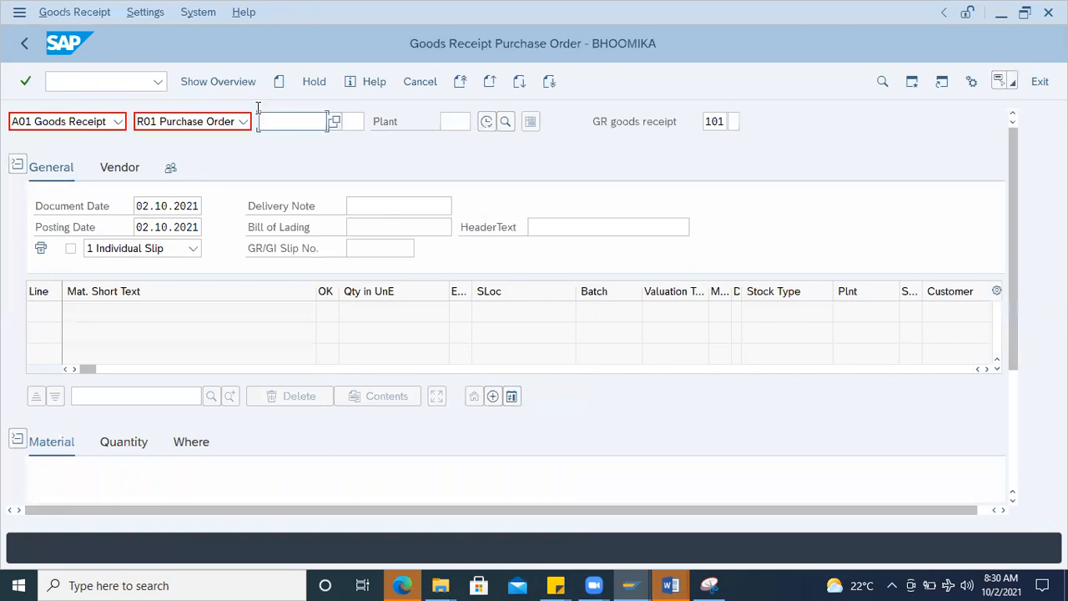
pyautogui.click(118, 121)
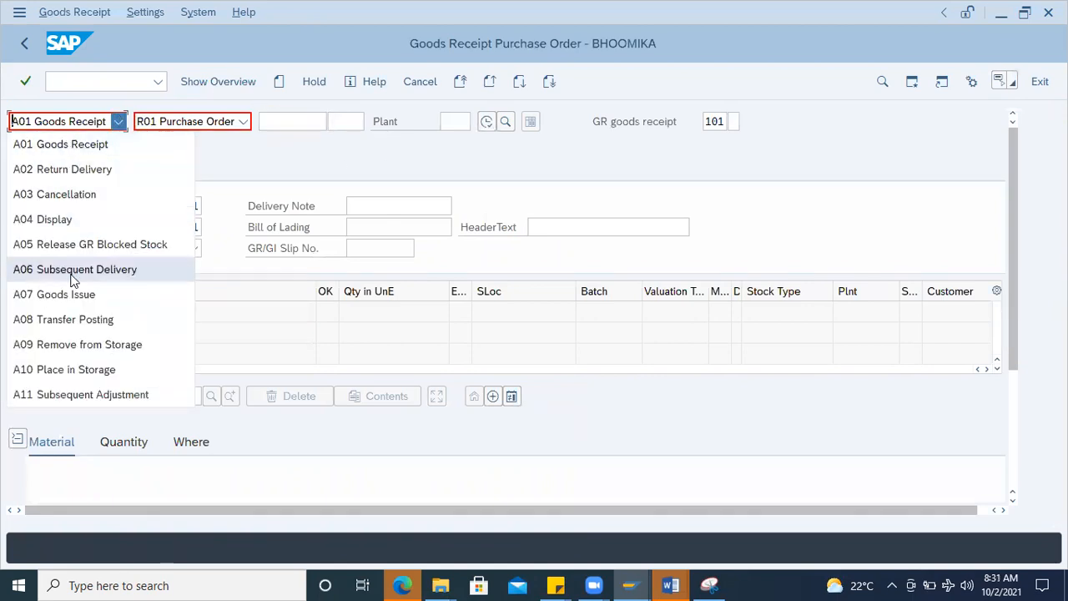
pyautogui.click(52, 294)
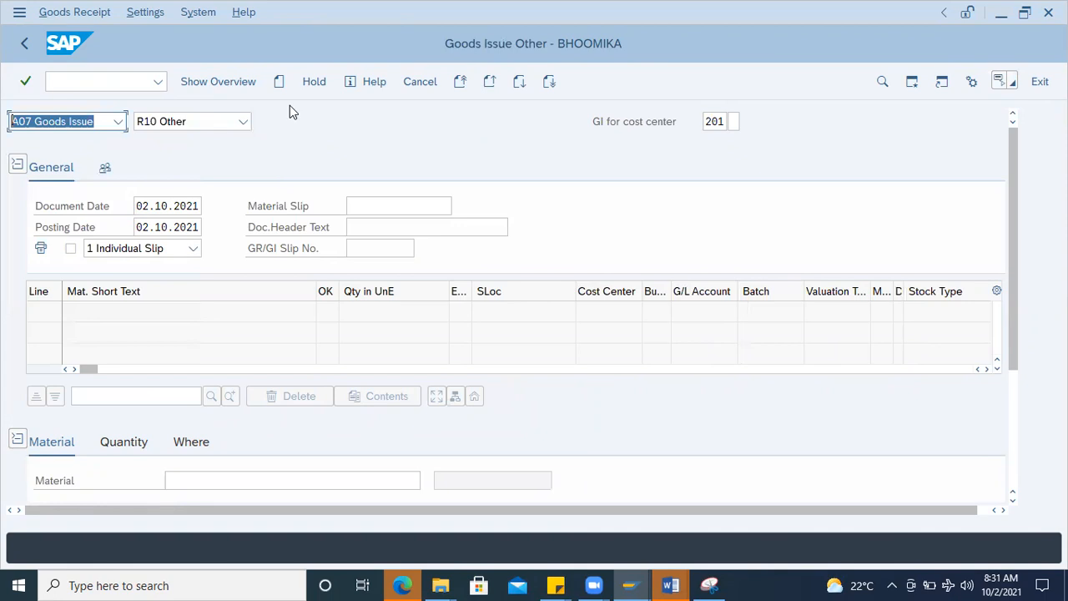
# Step: Enter COIL 3mm Dia raw as the material of the goods issue item
pyautogui.click(134, 443)
pyautogui.click(55, 442)
pyautogui.scroll(-3, 175, 469)
pyautogui.click(205, 290)
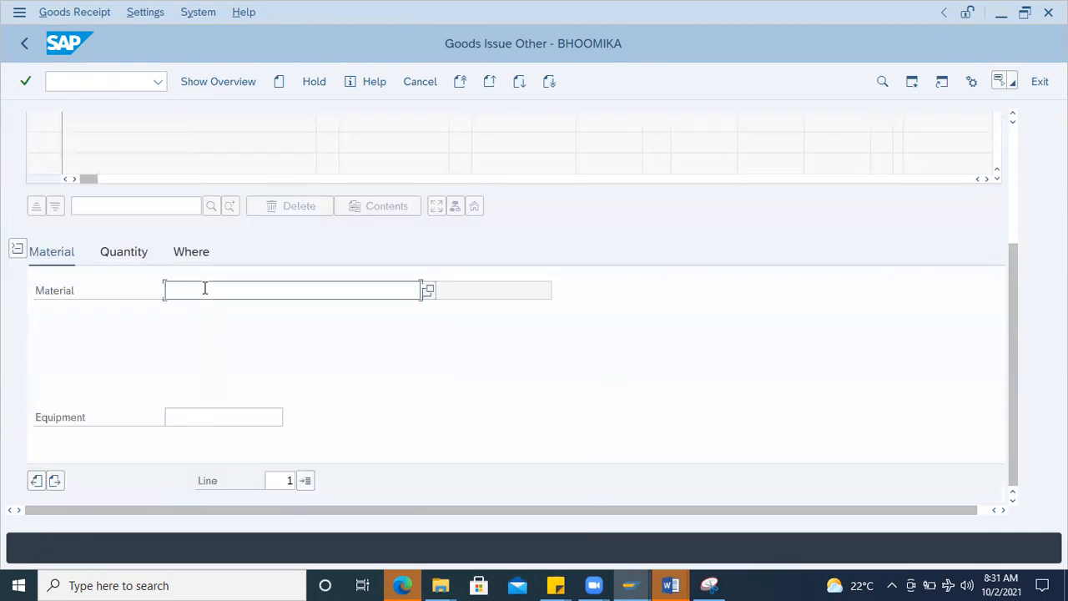
pyautogui.click(203, 309)
pyautogui.press('Return')
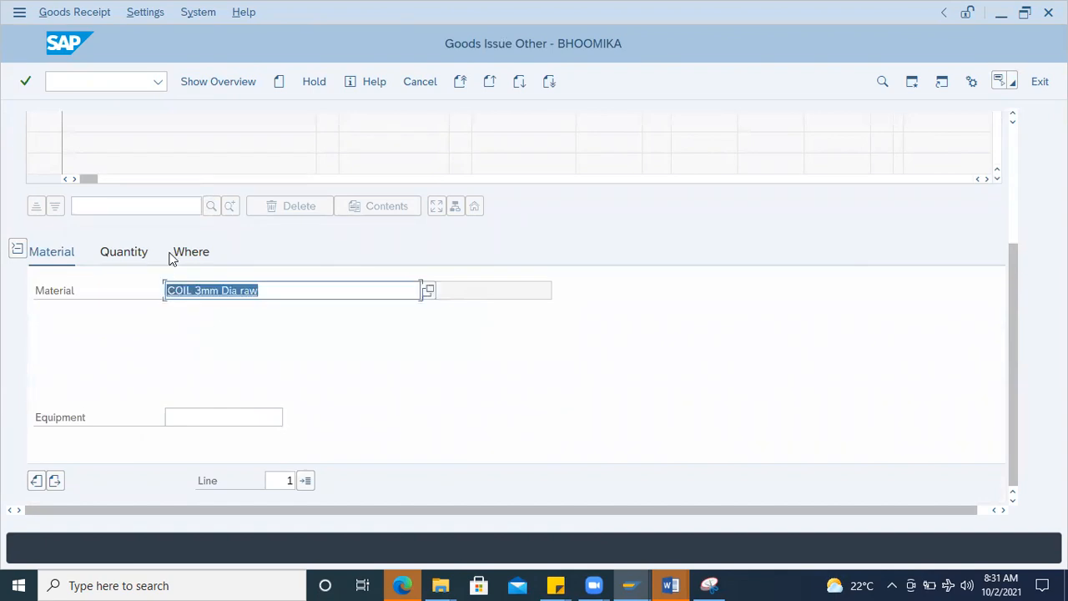
# Step: Set the goods issue item's quantity in unit of entry to 10
pyautogui.click(123, 252)
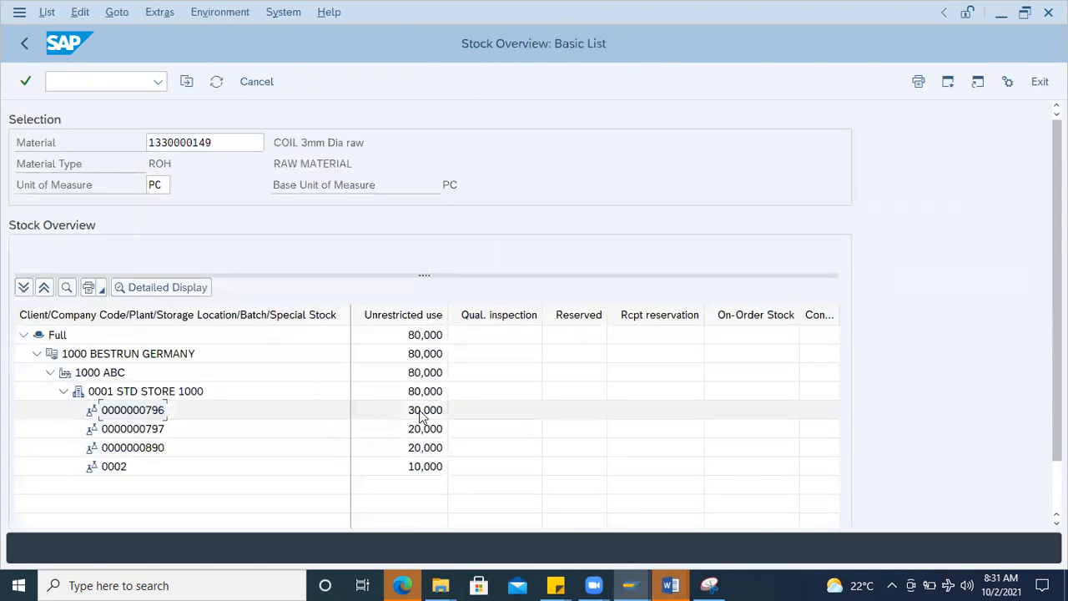
pyautogui.click(420, 412)
pyautogui.hotkey('alt', 'Tab')
pyautogui.write('10')
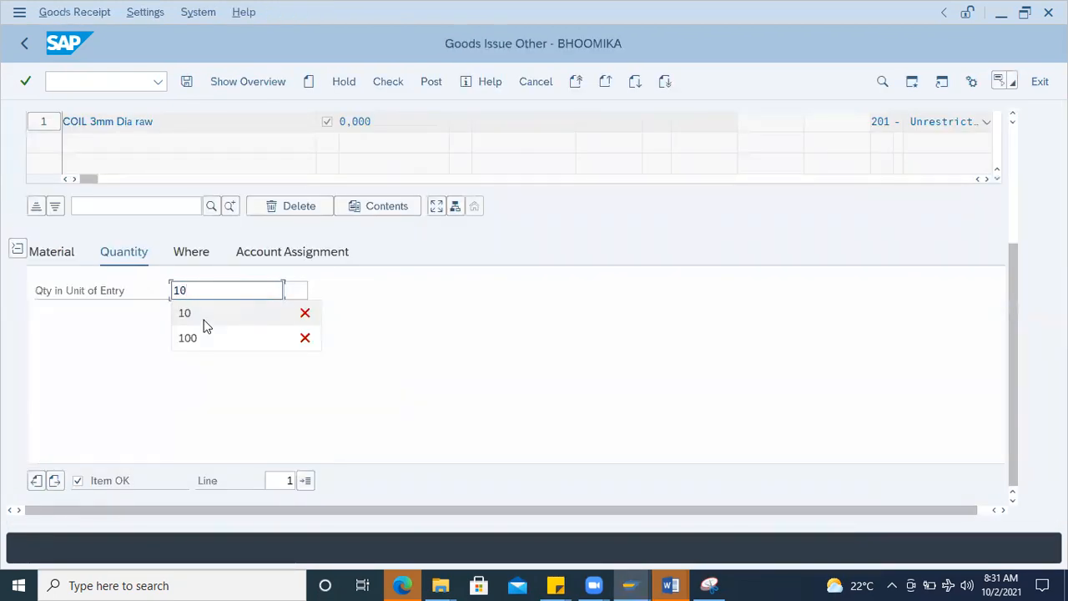
pyautogui.press('Return')
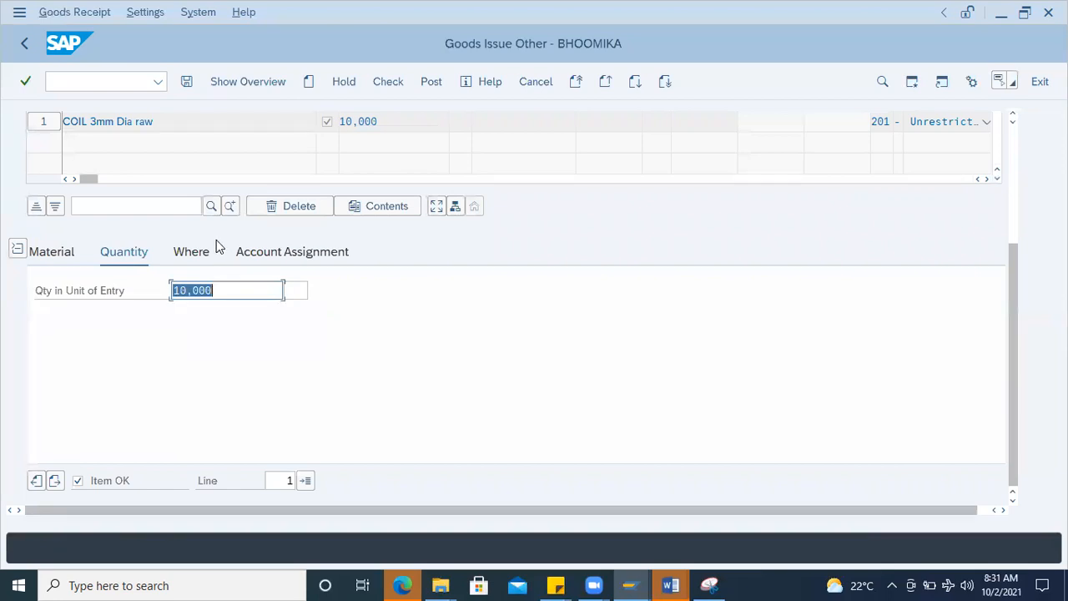
# Step: Set the item's plant to 1000 and its storage location to 0001
pyautogui.click(206, 253)
pyautogui.click(214, 332)
pyautogui.click(215, 354)
pyautogui.click(216, 354)
pyautogui.click(211, 374)
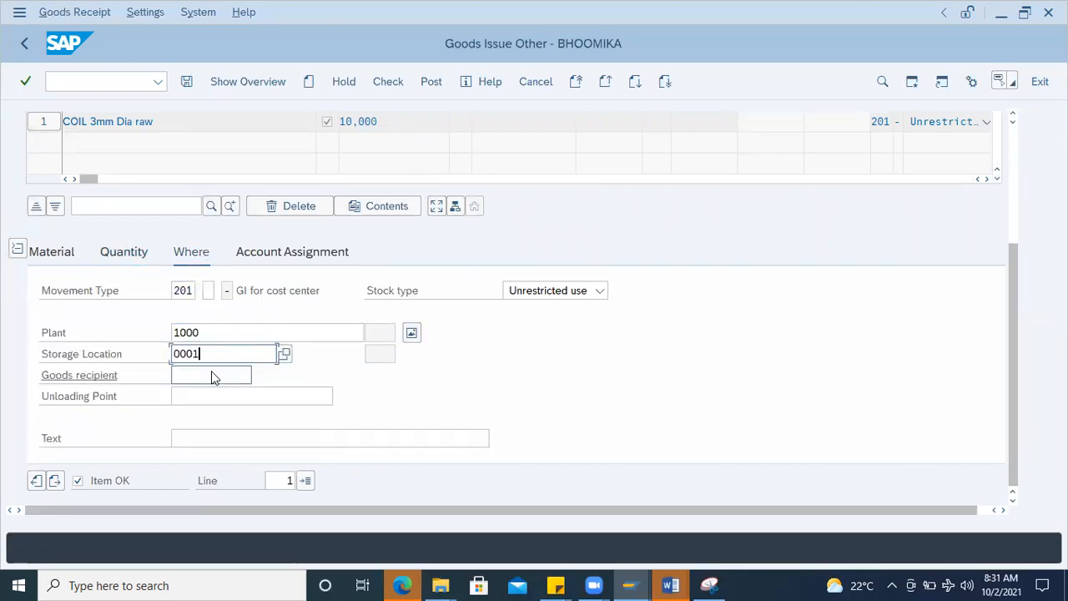
pyautogui.press('Return')
pyautogui.click(250, 252)
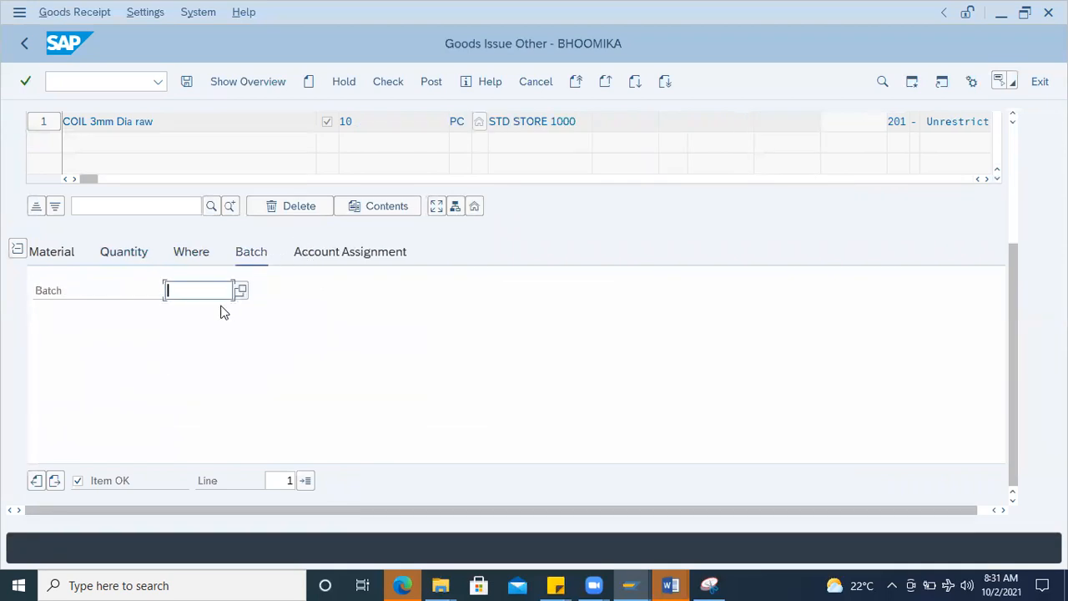
pyautogui.hotkey('alt', 'Tab')
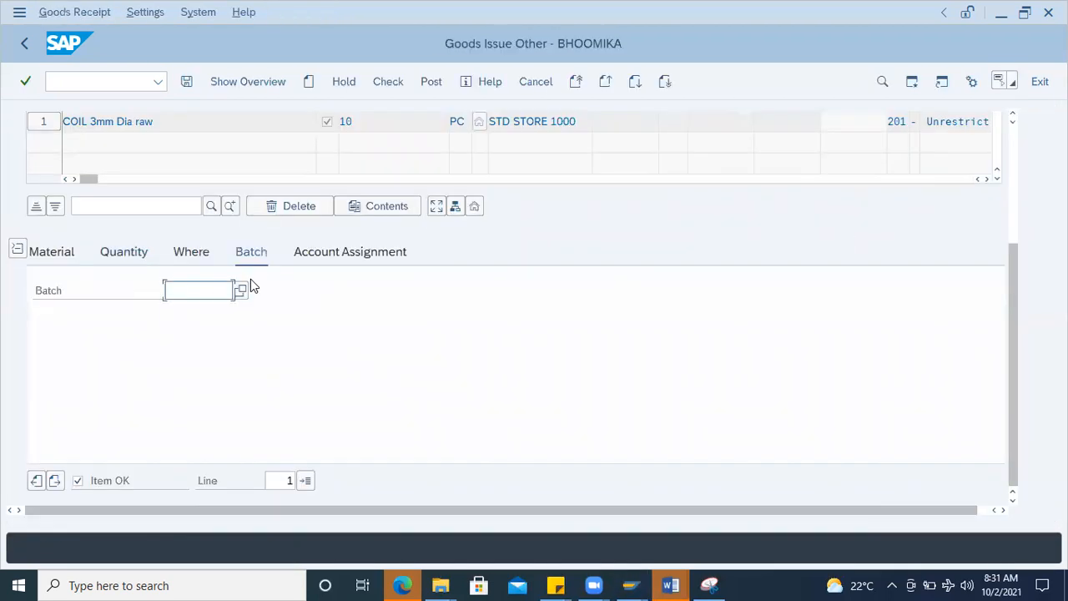
pyautogui.click(204, 290)
pyautogui.click(203, 338)
pyautogui.press('BackSpace')
pyautogui.write('6')
pyautogui.press('Return')
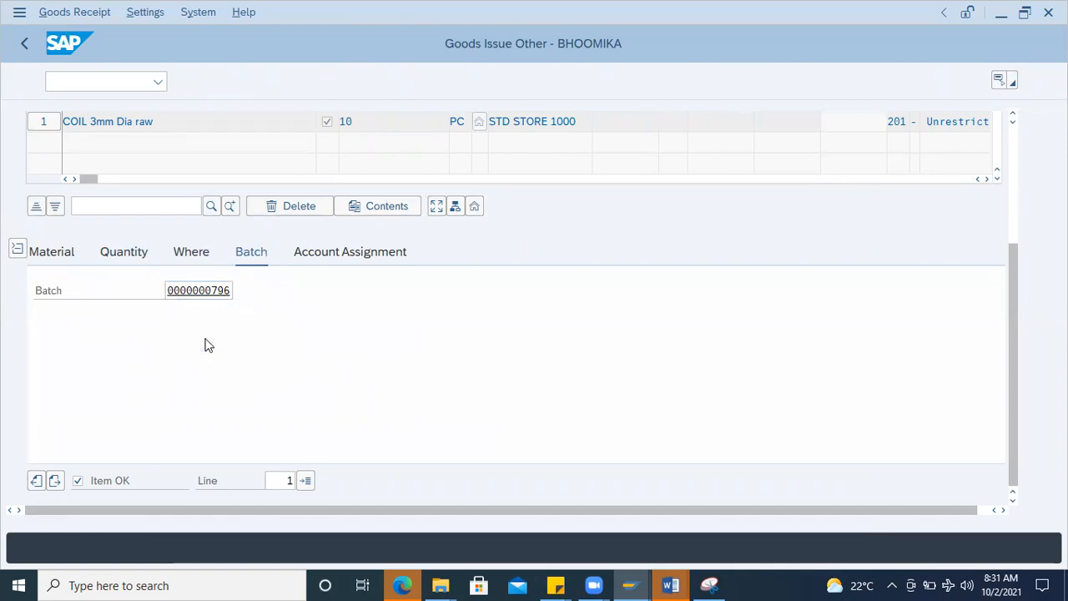
# Step: Enter the item's G/L account and cost center 2300, and run the check on the goods issue document
pyautogui.click(334, 254)
pyautogui.click(161, 312)
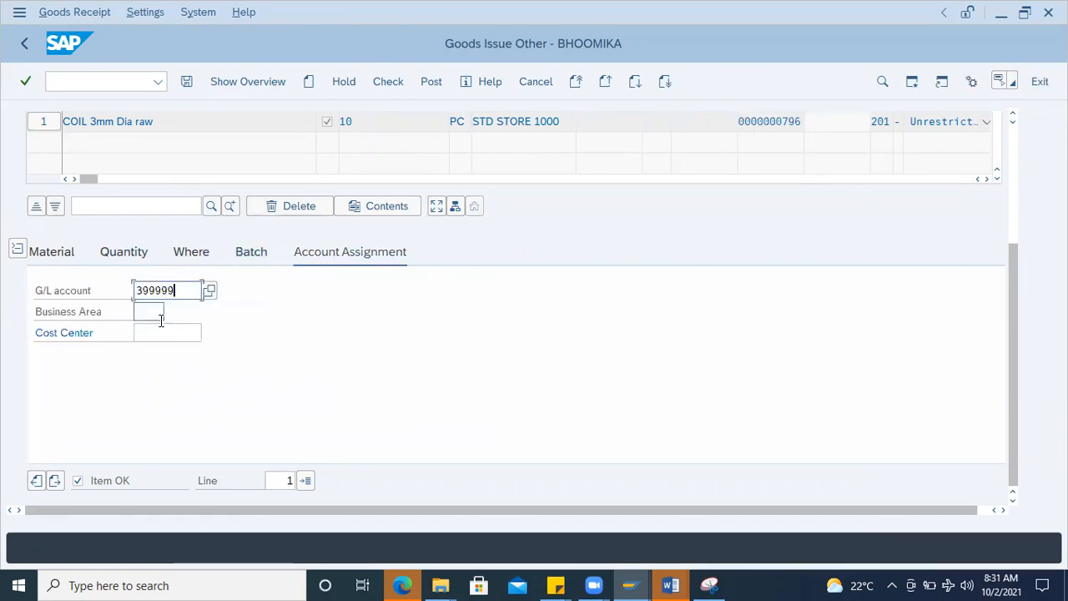
pyautogui.click(158, 333)
pyautogui.click(160, 353)
pyautogui.click(390, 81)
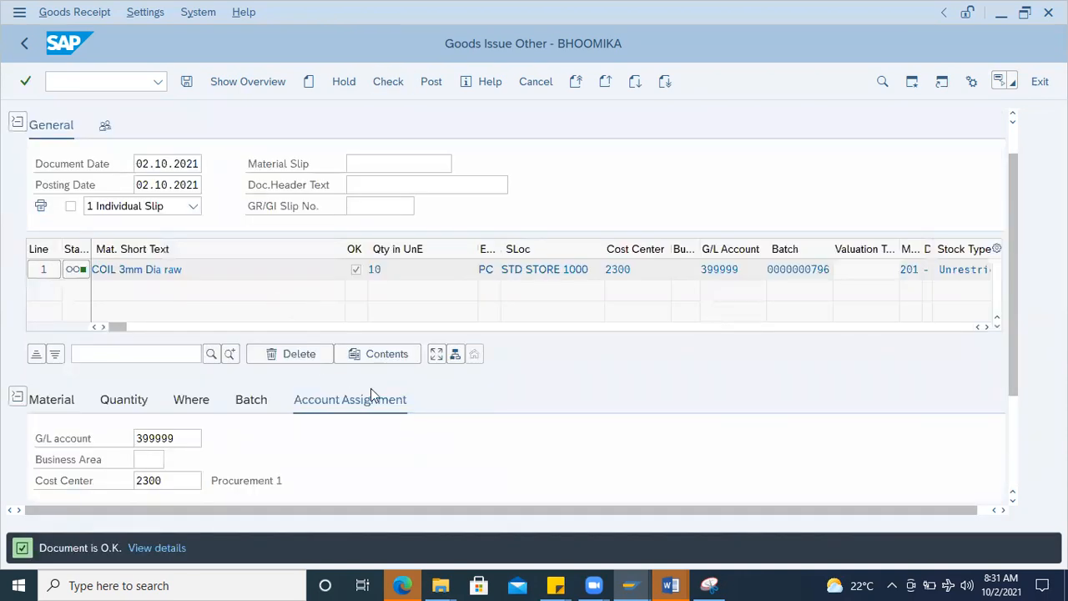
# Step: Review the movement type, plant, storage location and batch details of the goods issue item
pyautogui.click(194, 407)
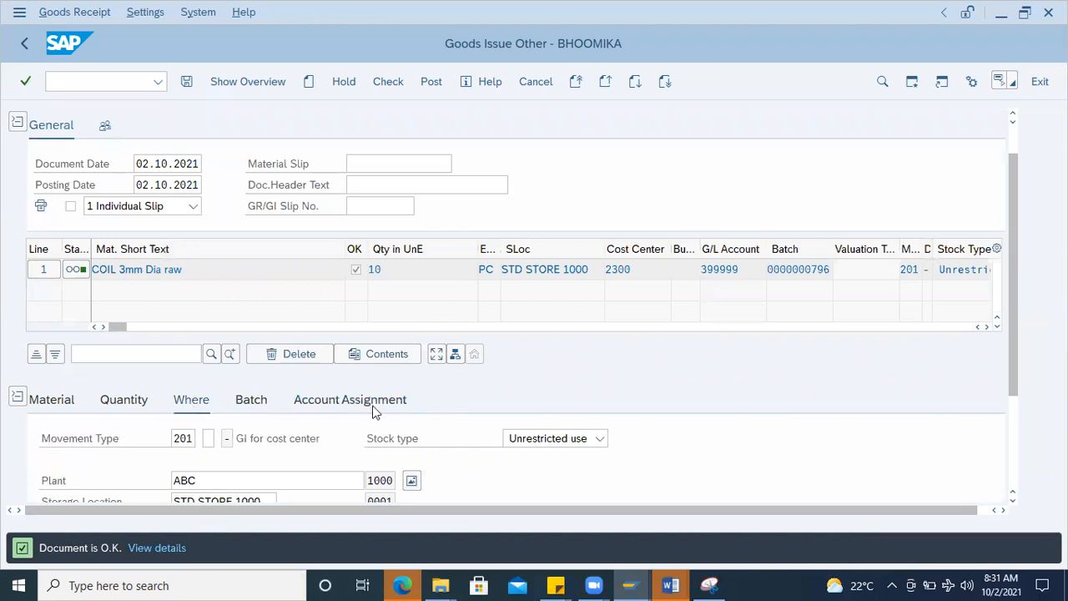
pyautogui.scroll(-5, 376, 402)
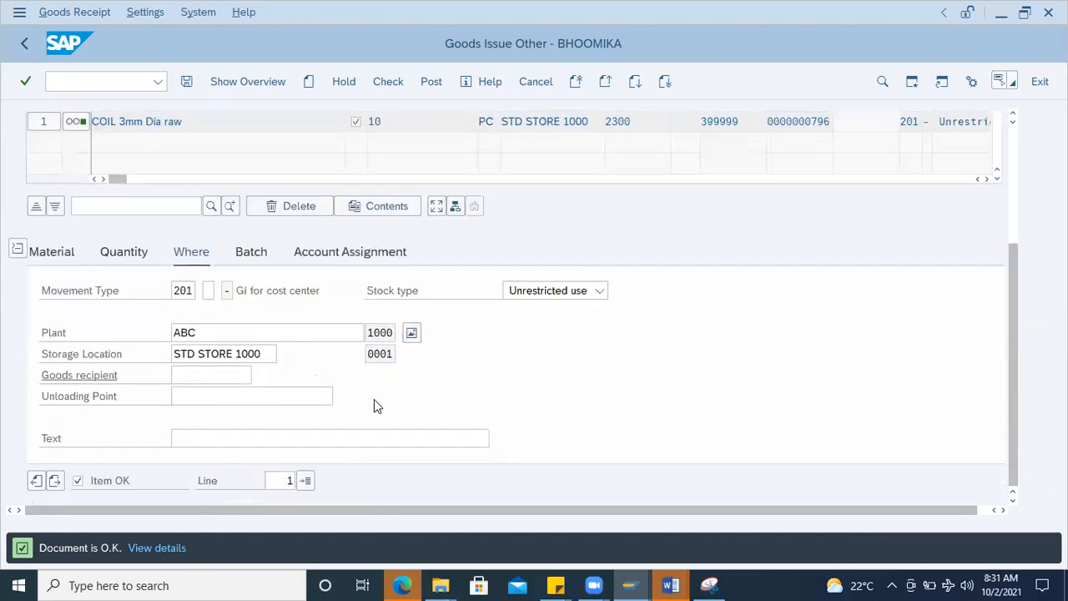
pyautogui.click(266, 252)
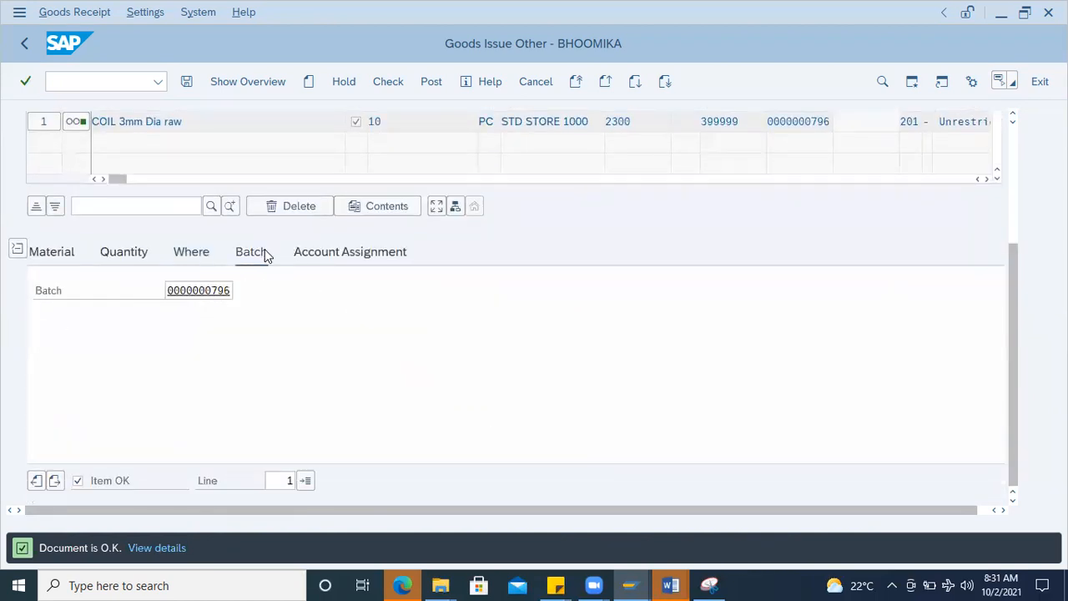
pyautogui.click(194, 255)
pyautogui.hotkey('alt', 'Tab')
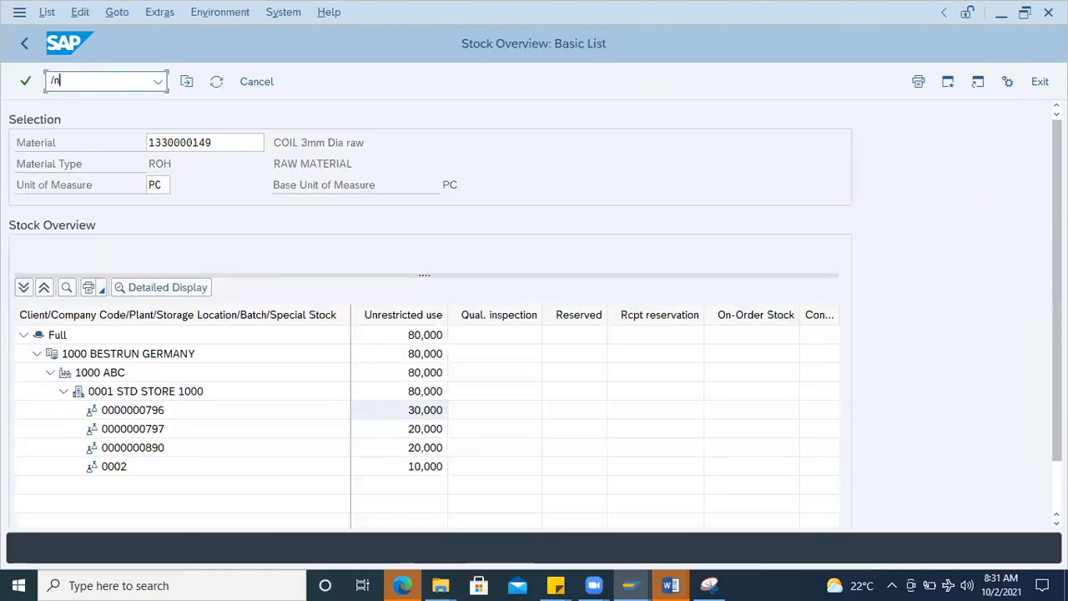
pyautogui.click(104, 81)
pyautogui.write('/nmsc')
pyautogui.press('Return')
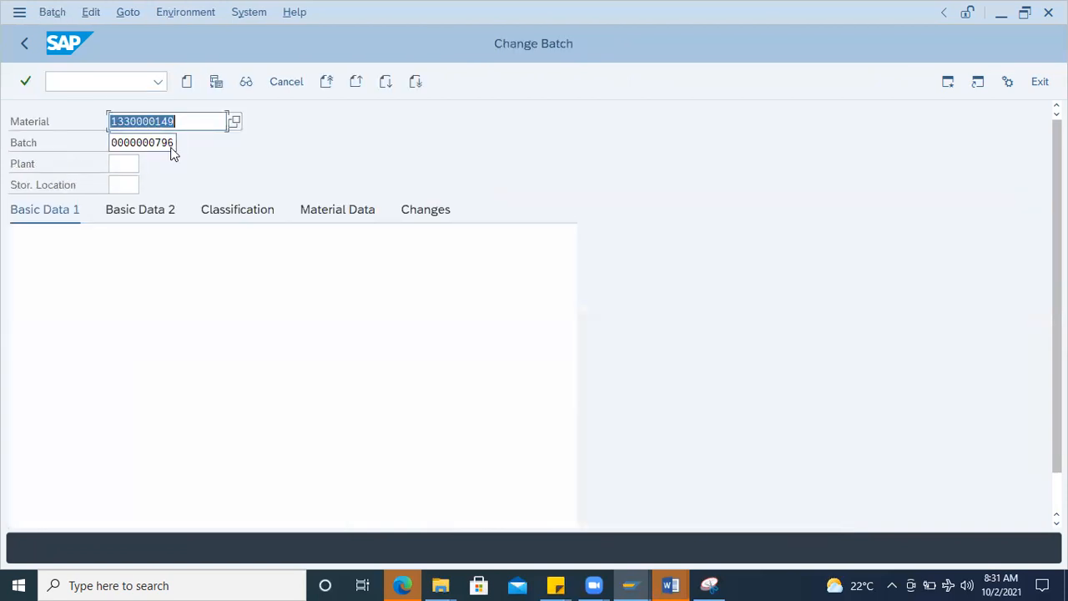
pyautogui.press('Return')
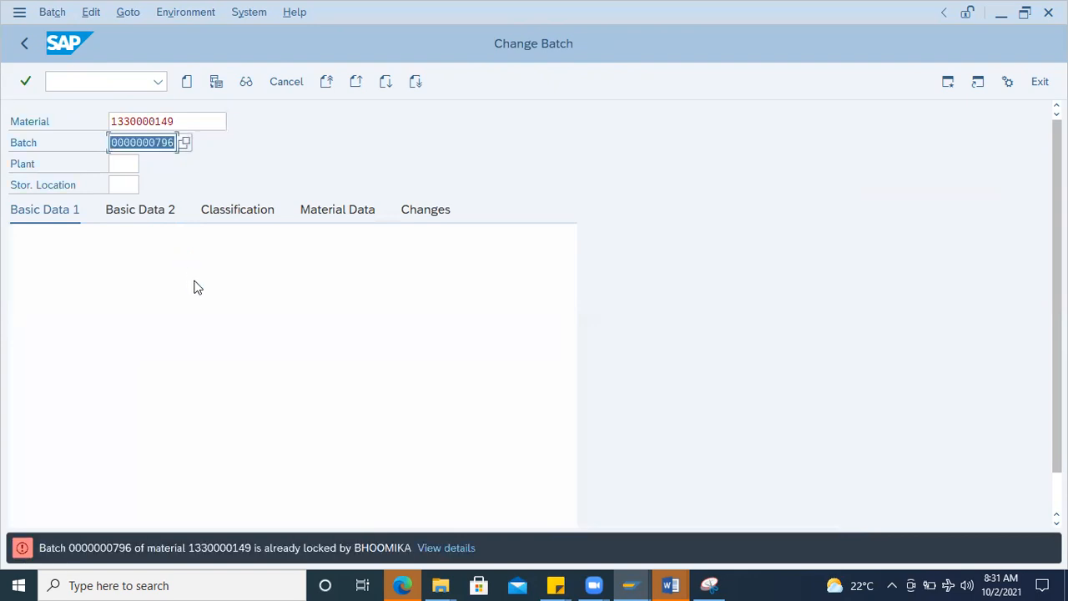
# Step: Switch back to the goods issue session and leave the transaction with /n without posting
pyautogui.hotkey('alt', 'Tab')
pyautogui.click(120, 81)
pyautogui.write('/n')
pyautogui.press('Return')
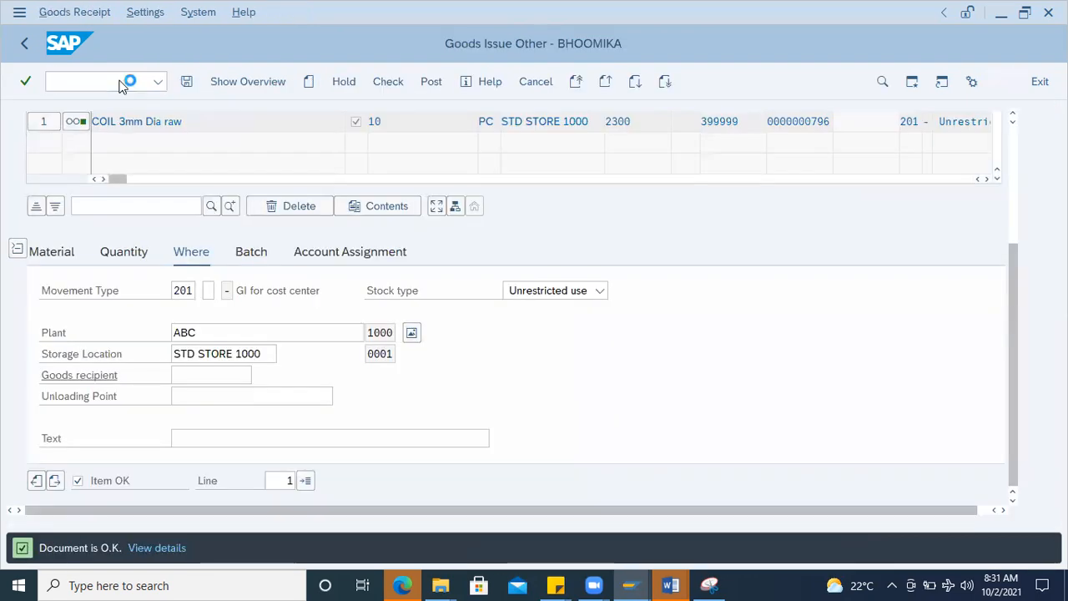
pyautogui.hotkey('alt', 'Tab')
pyautogui.press('Return')
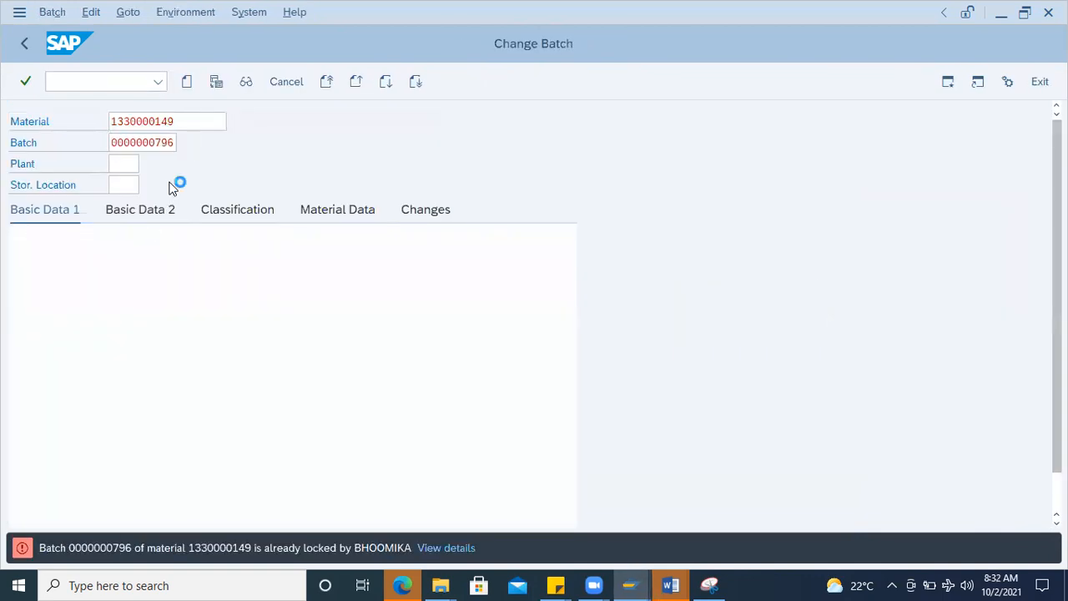
pyautogui.click(203, 289)
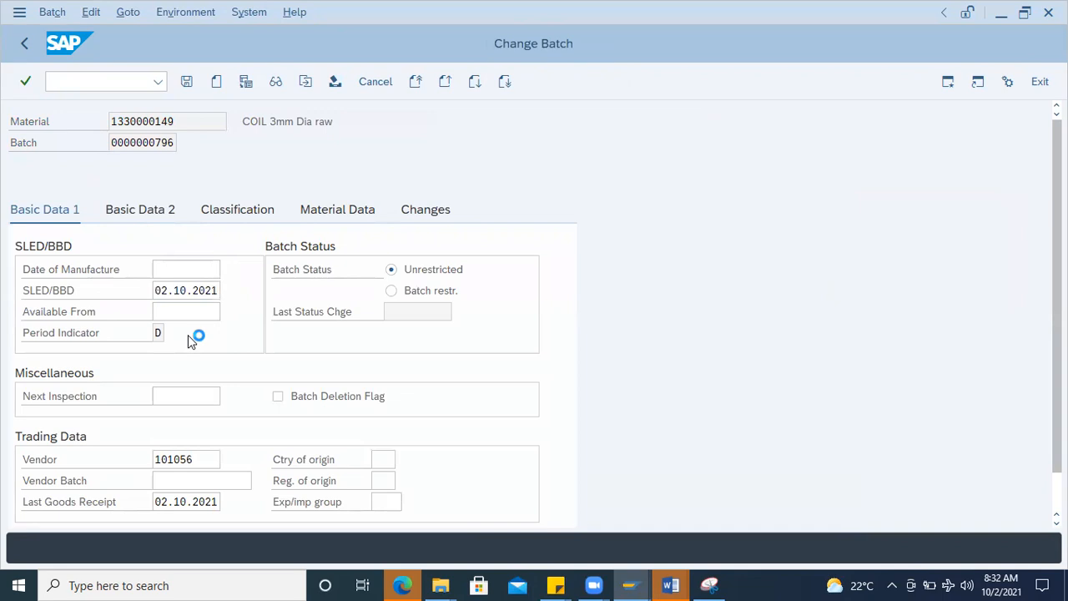
pyautogui.doubleClick(273, 378)
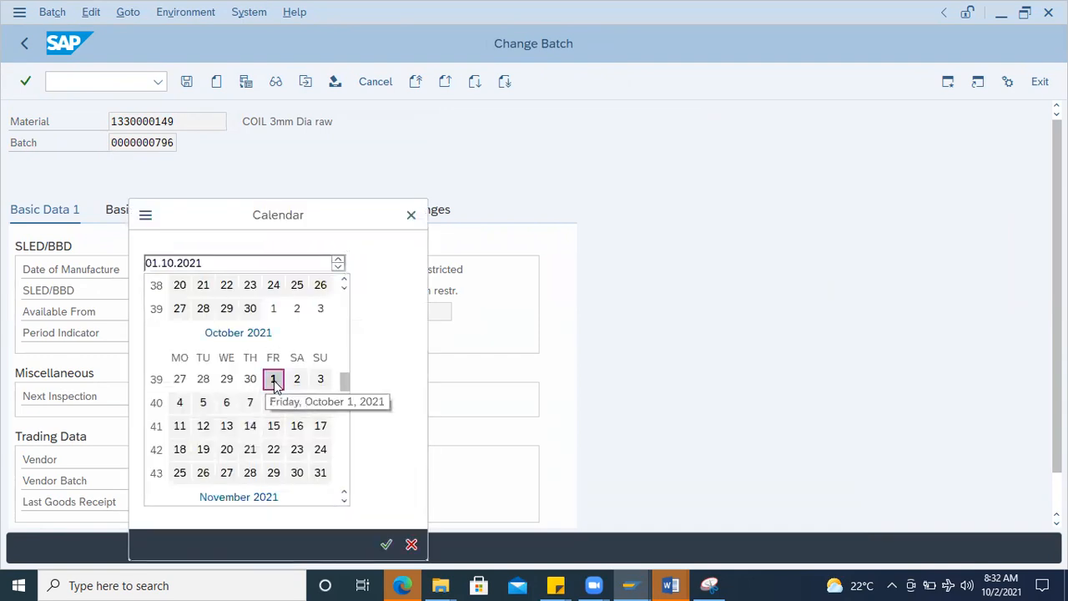
pyautogui.doubleClick(274, 378)
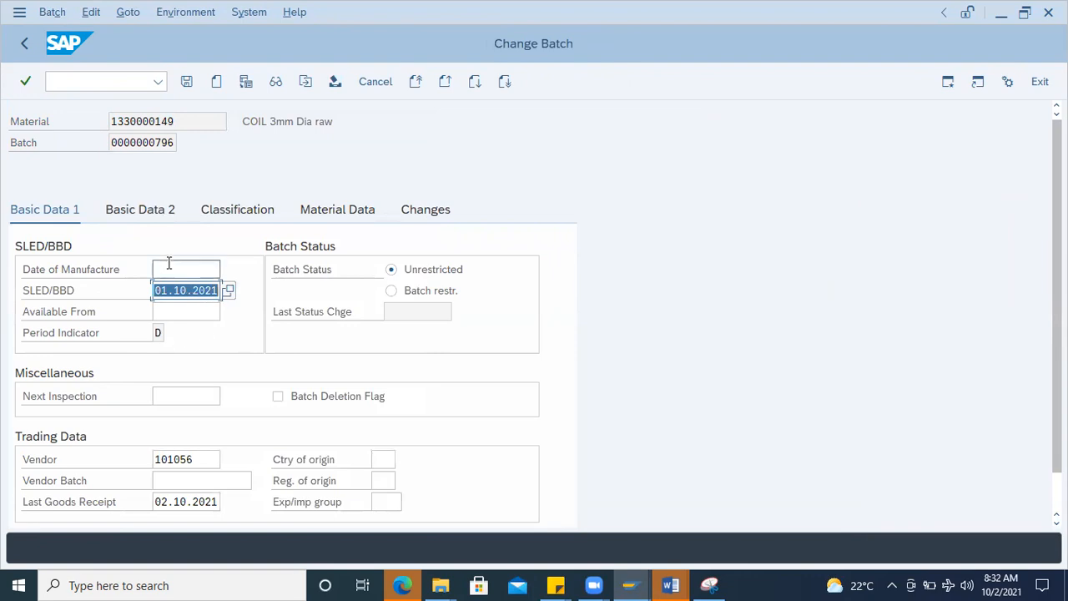
pyautogui.click(189, 268)
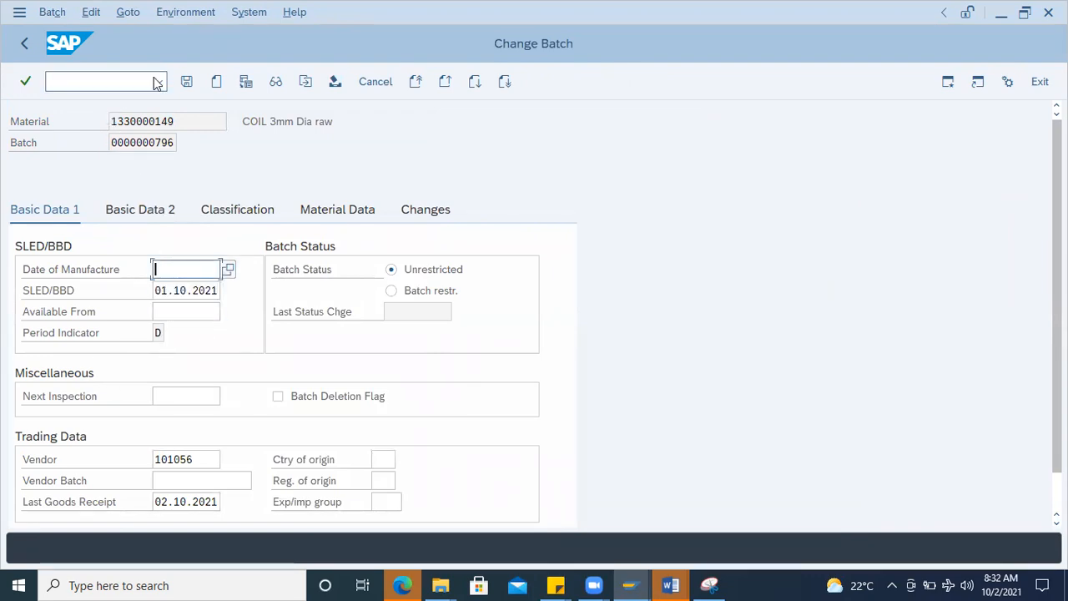
# Step: Look through the Basic Data 2 details of the batch and save the batch change
pyautogui.click(147, 209)
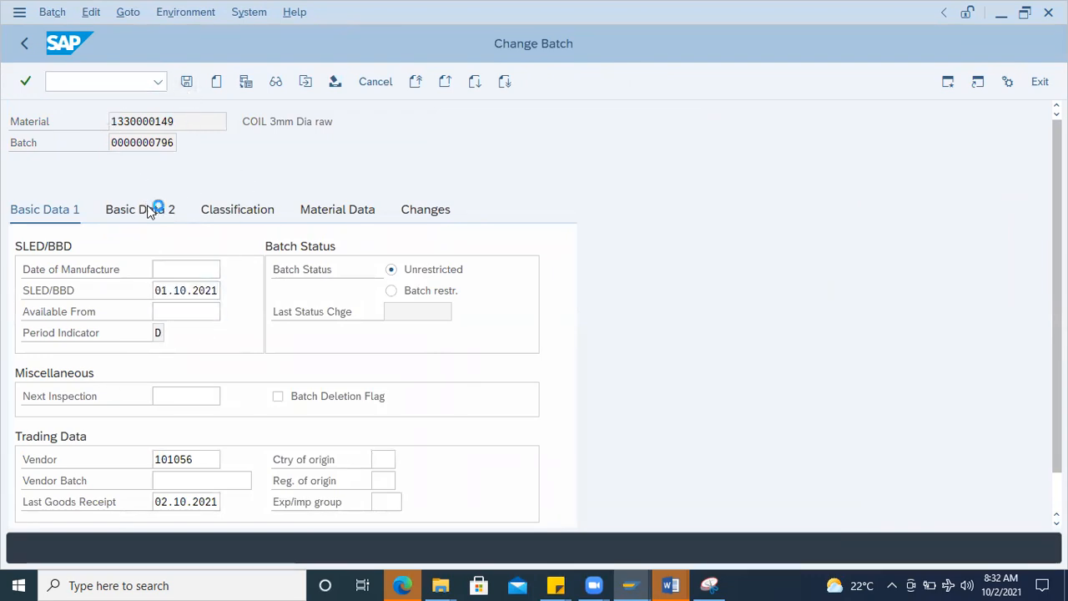
pyautogui.click(54, 211)
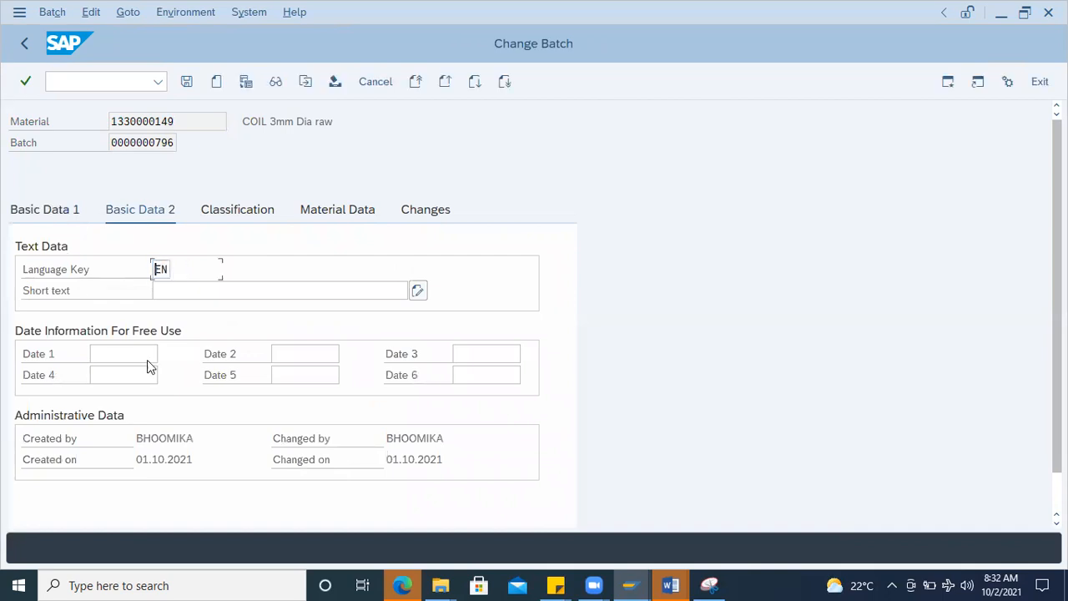
pyautogui.scroll(-1, 171, 446)
pyautogui.click(185, 436)
pyautogui.click(186, 83)
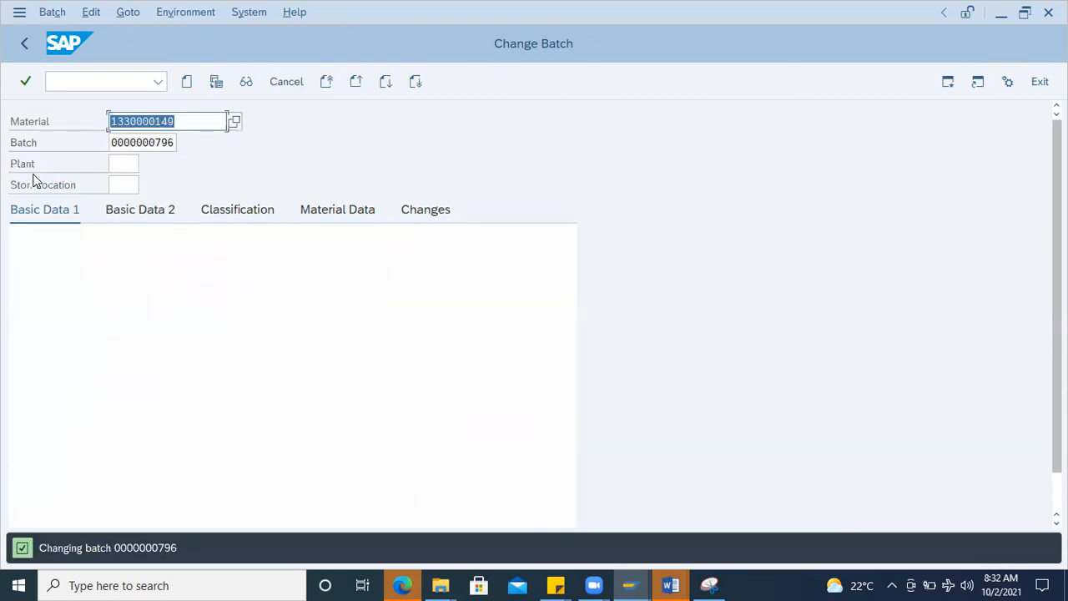
# Step: Start a new goods issue document and enter material COIL 3mm Dia raw with a quantity of 10
pyautogui.click(105, 81)
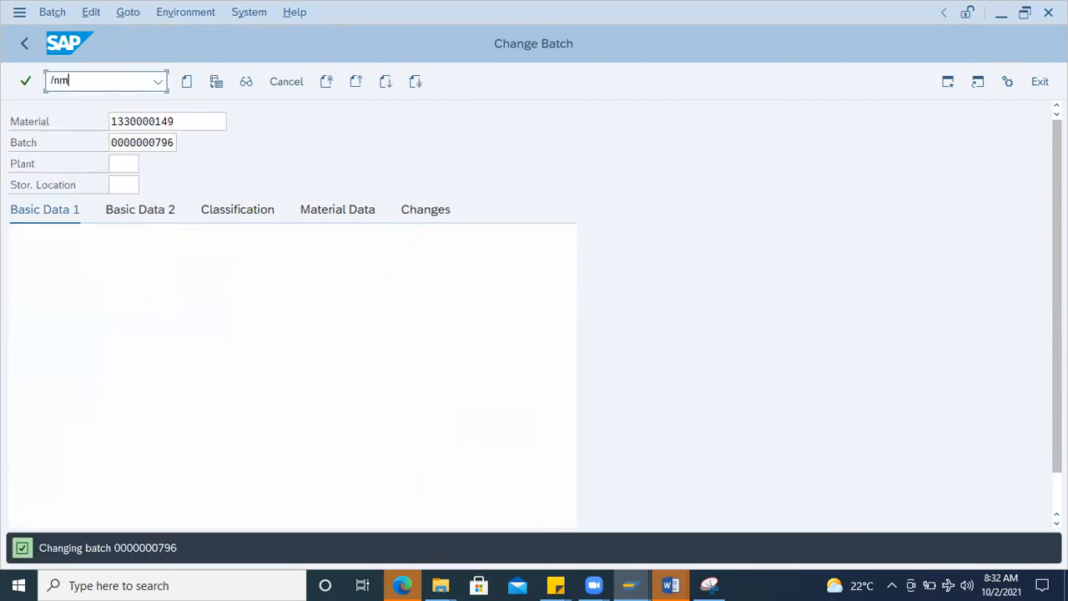
pyautogui.press('Return')
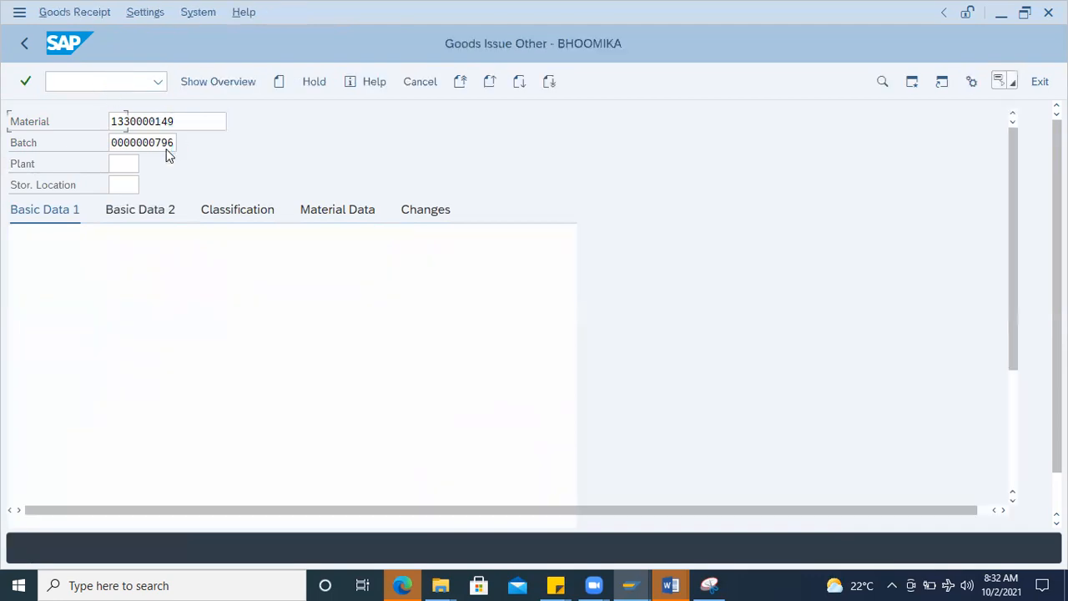
pyautogui.click(128, 440)
pyautogui.click(66, 442)
pyautogui.scroll(-3, 172, 428)
pyautogui.click(232, 289)
pyautogui.click(231, 289)
pyautogui.click(222, 313)
pyautogui.click(134, 253)
pyautogui.click(198, 293)
pyautogui.click(208, 310)
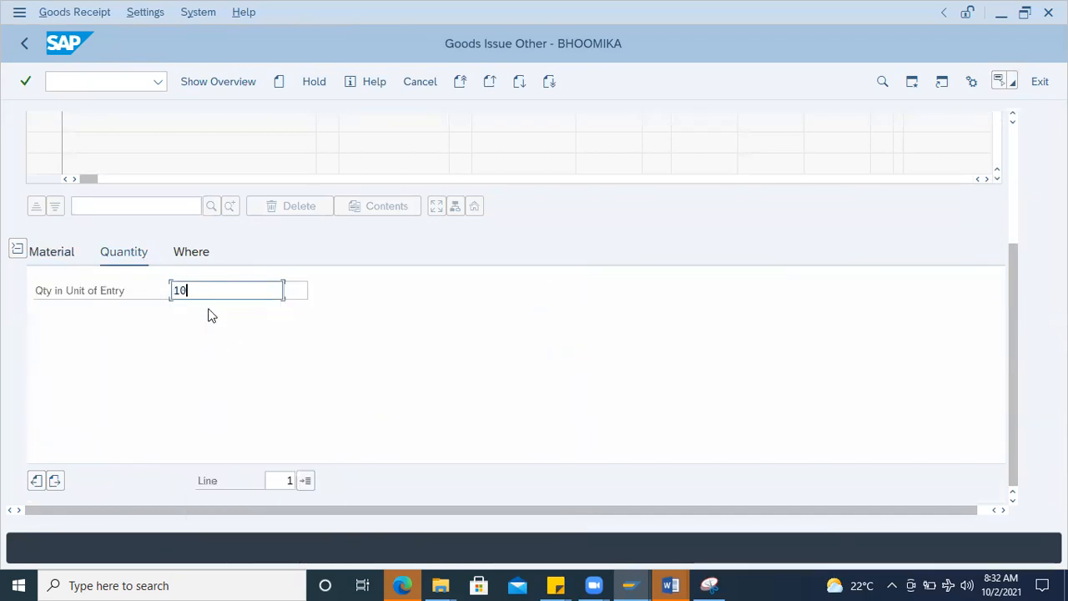
pyautogui.press('Return')
# Step: Assign plant 1000 and storage location 0001 to the goods issue item
pyautogui.click(191, 253)
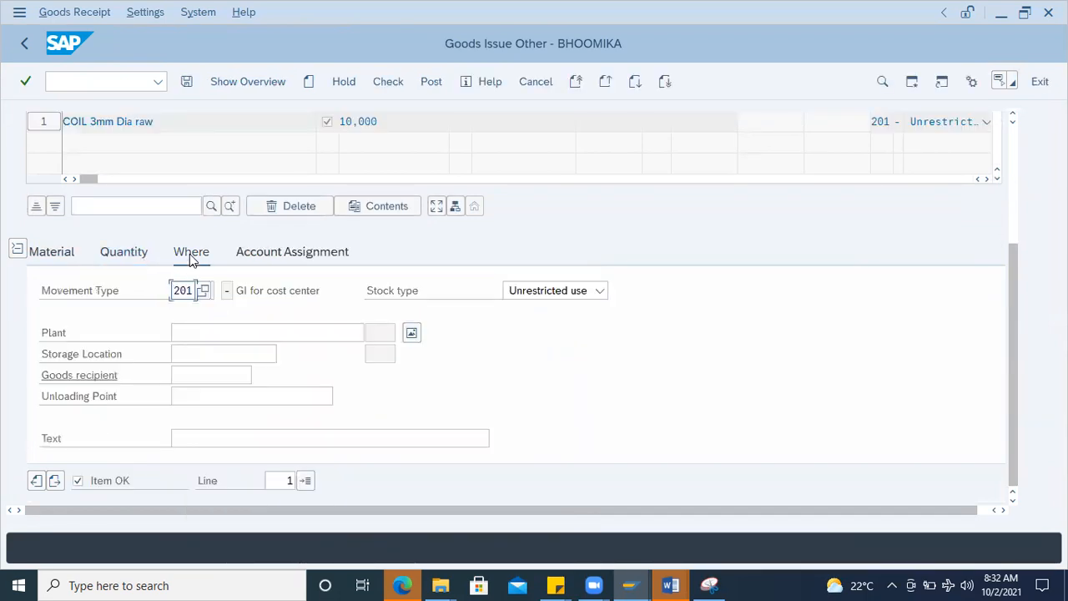
pyautogui.click(199, 329)
pyautogui.click(195, 354)
pyautogui.click(195, 358)
pyautogui.click(178, 372)
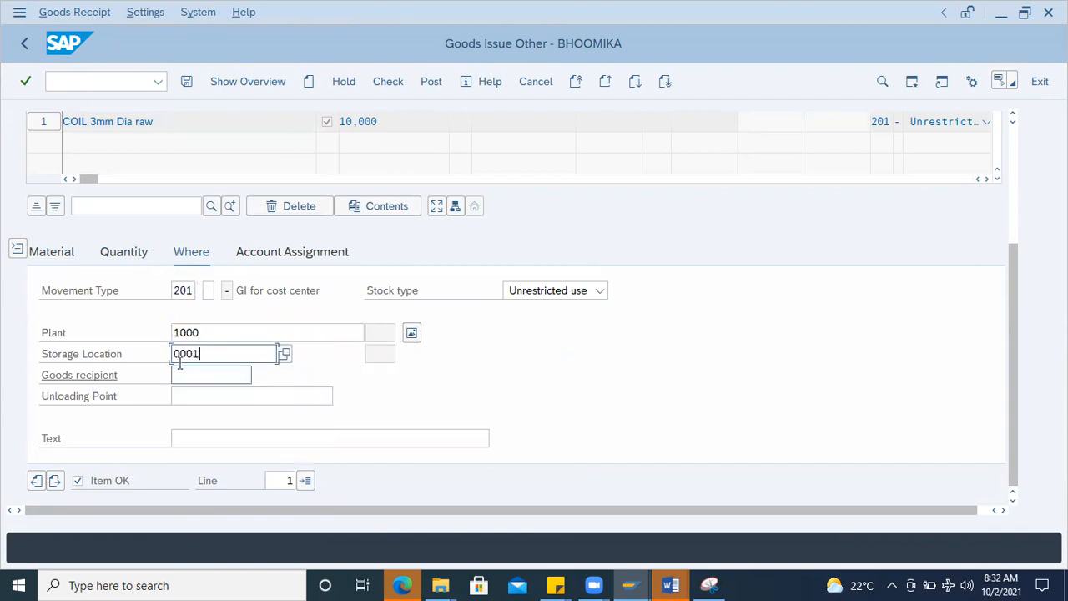
pyautogui.press('Return')
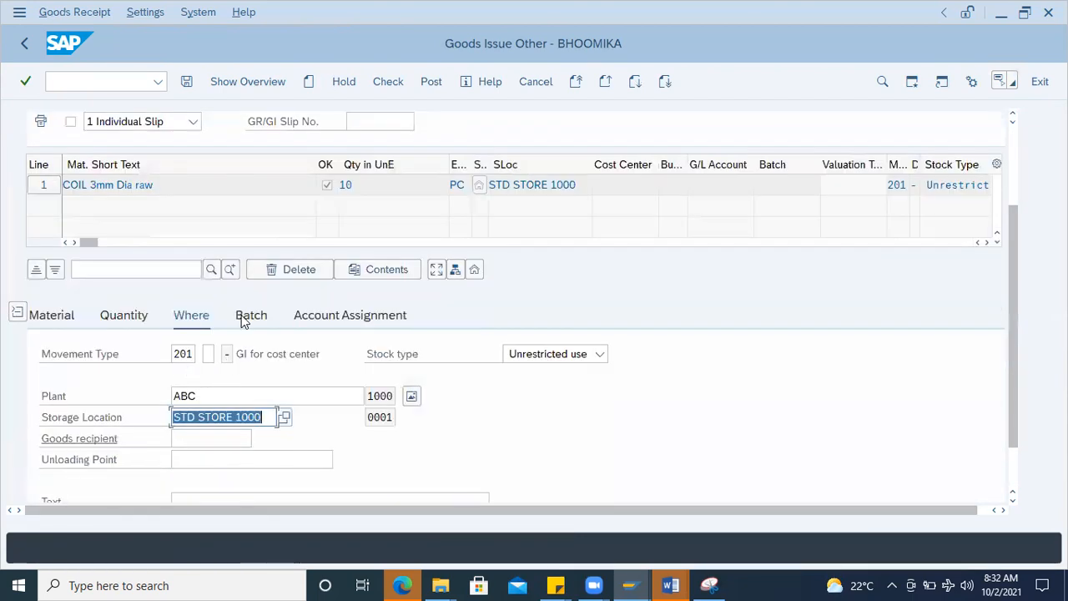
pyautogui.click(246, 318)
pyautogui.click(205, 356)
pyautogui.click(203, 376)
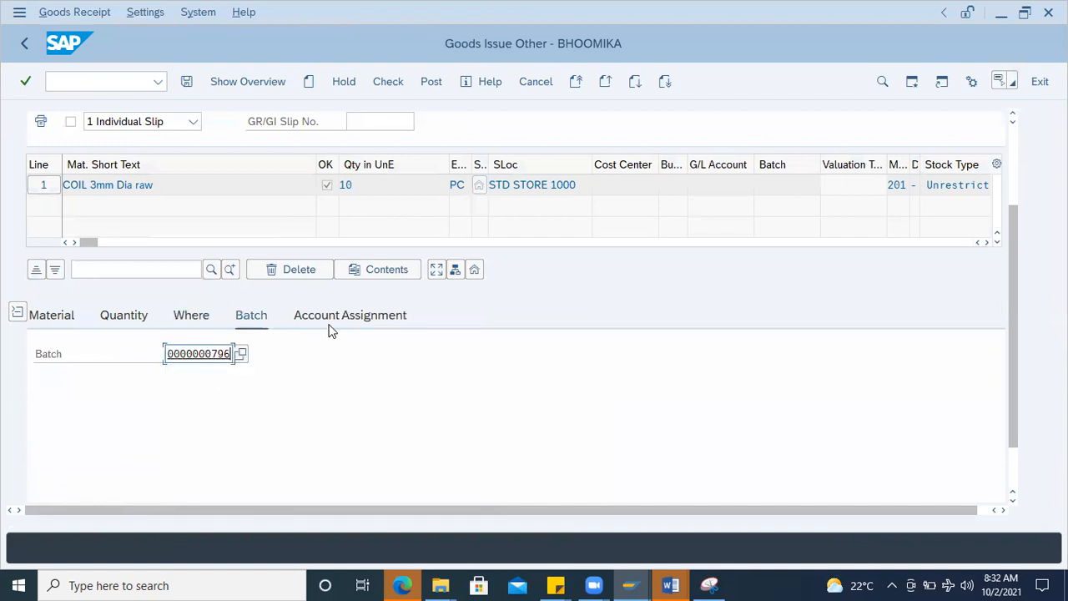
pyautogui.press('Return')
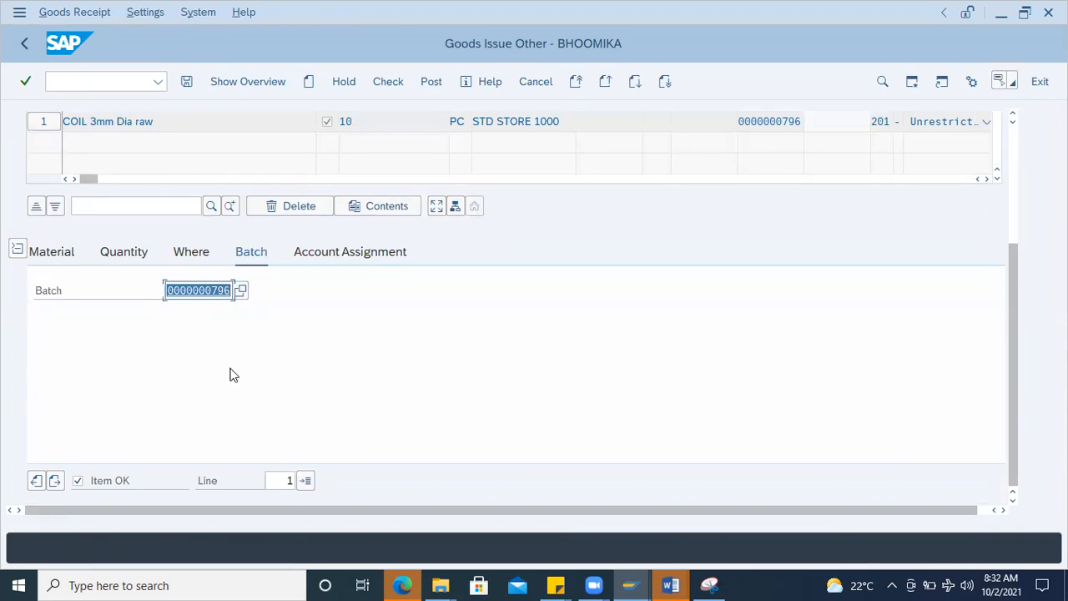
# Step: Enter the G/L account and cost center 2300 in the goods issue item's account assignment
pyautogui.click(327, 252)
pyautogui.click(253, 253)
pyautogui.click(352, 252)
pyautogui.write('399999')
pyautogui.click(143, 311)
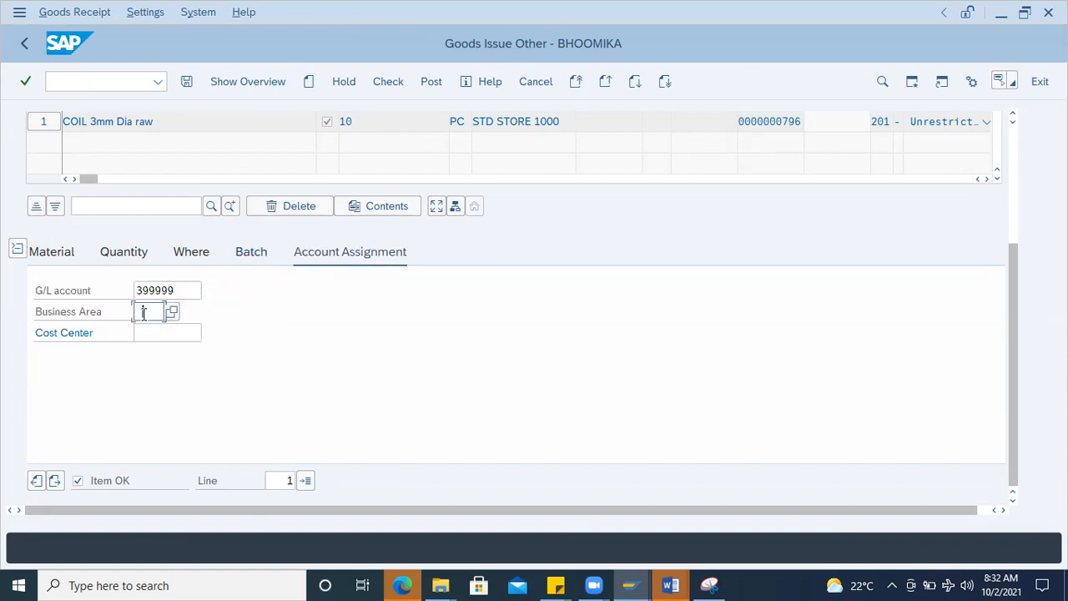
pyautogui.click(158, 335)
pyautogui.write('2')
pyautogui.click(167, 355)
pyautogui.press('Return')
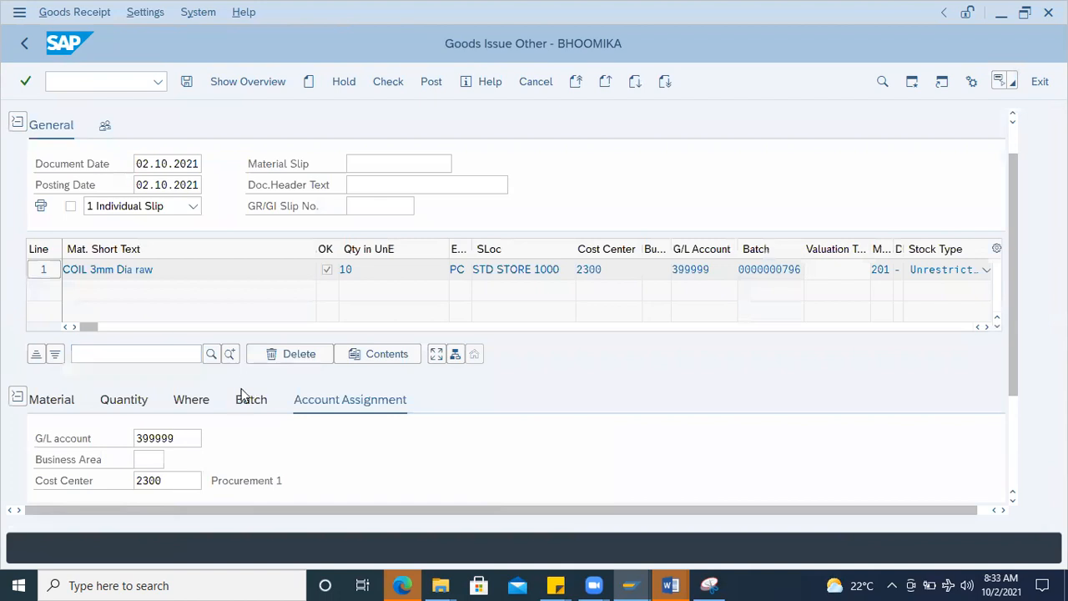
# Step: Review the goods issue item's batch assignment and start Change Batch with msc2n in the other session
pyautogui.click(244, 402)
pyautogui.scroll(-2, 417, 424)
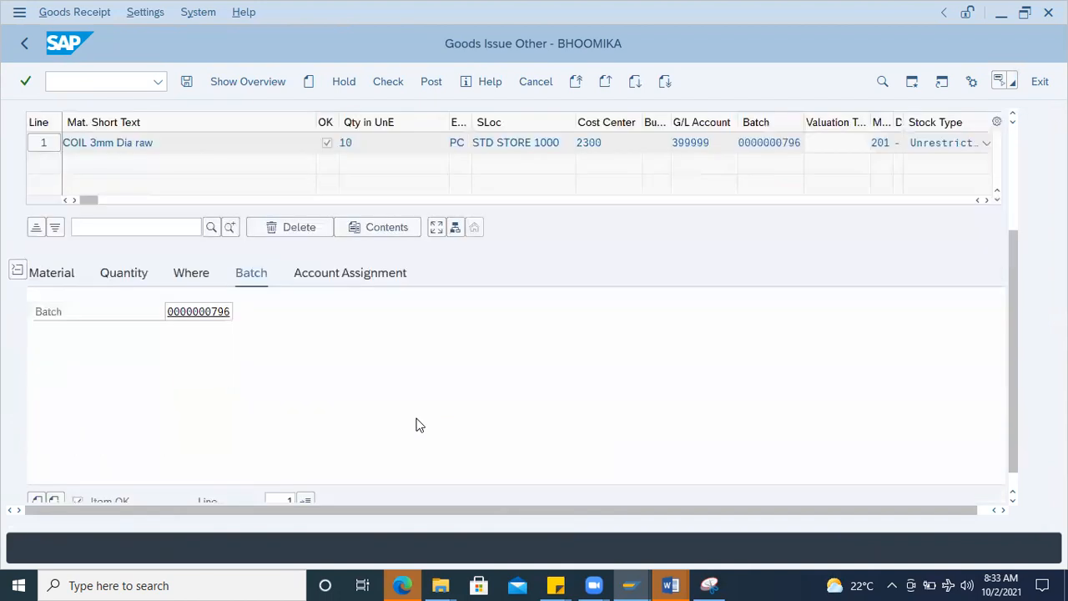
pyautogui.scroll(-1, 170, 333)
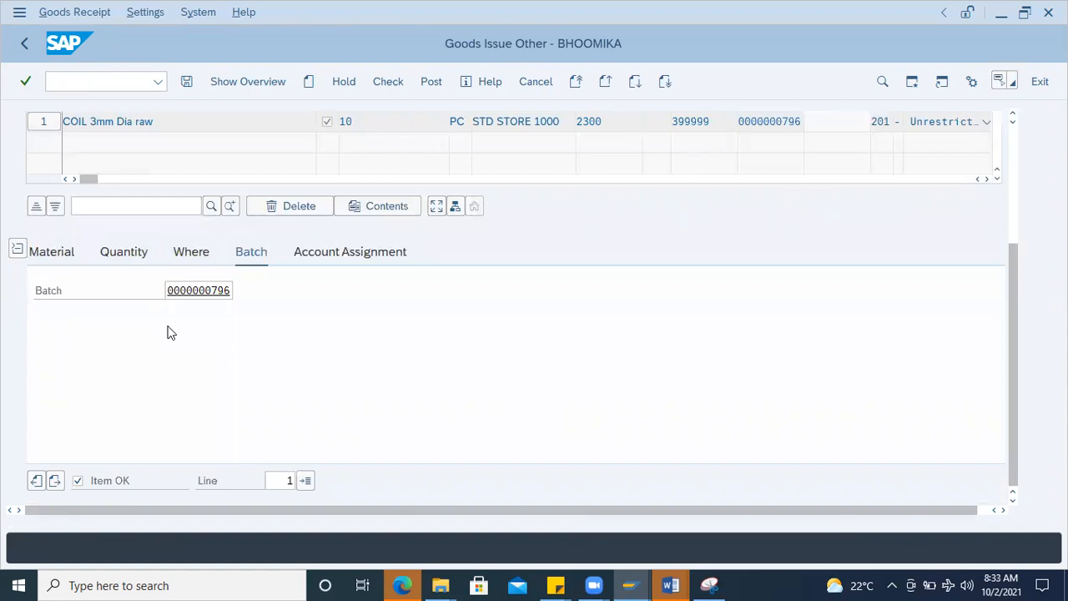
pyautogui.scroll(3, 167, 333)
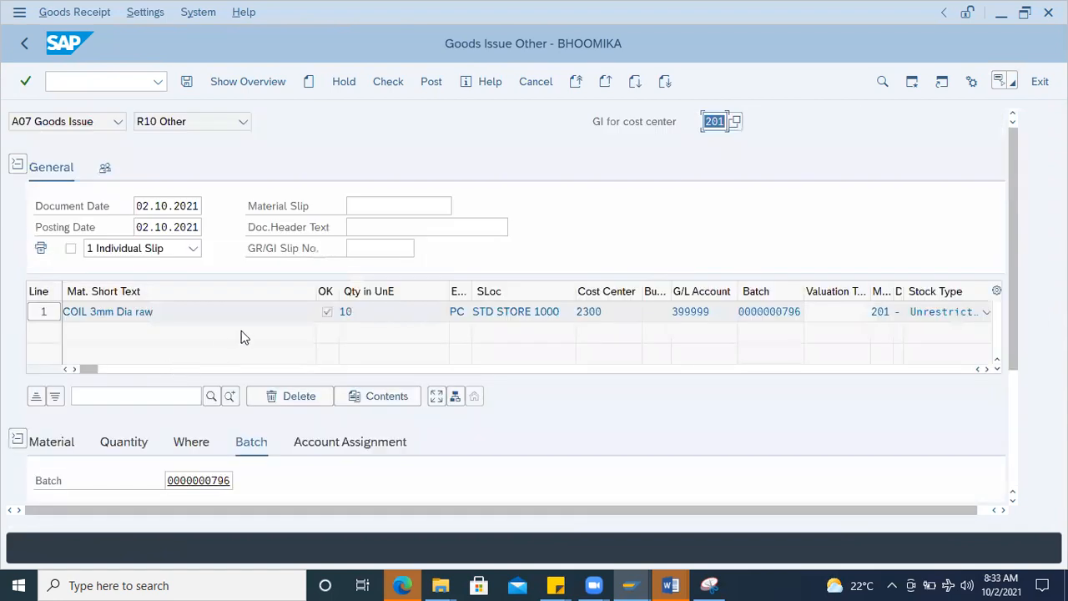
pyautogui.scroll(-2, 241, 332)
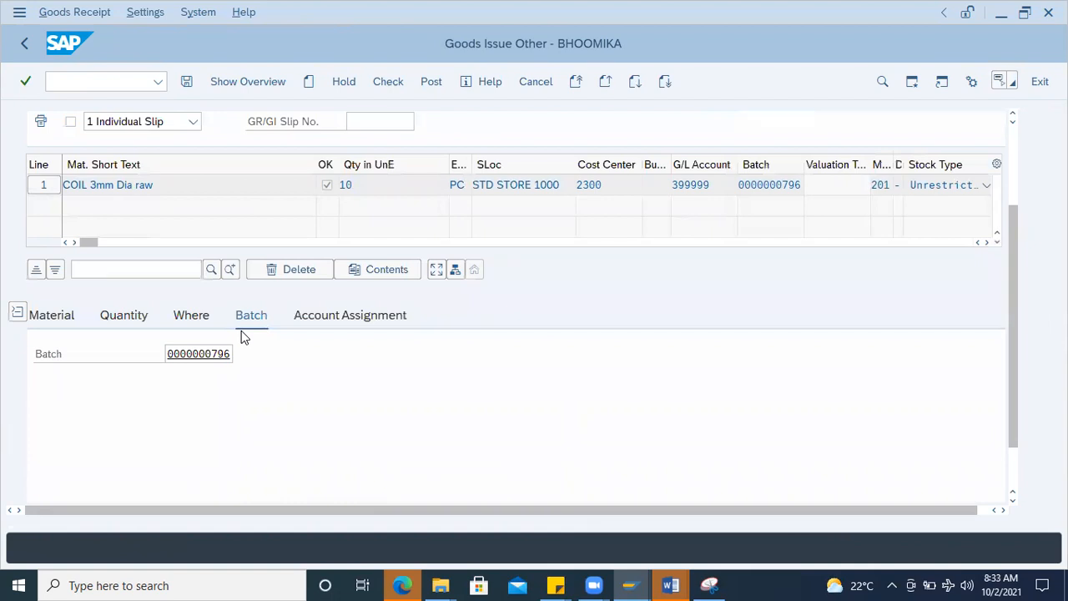
pyautogui.press('F3')
pyautogui.write('msc2')
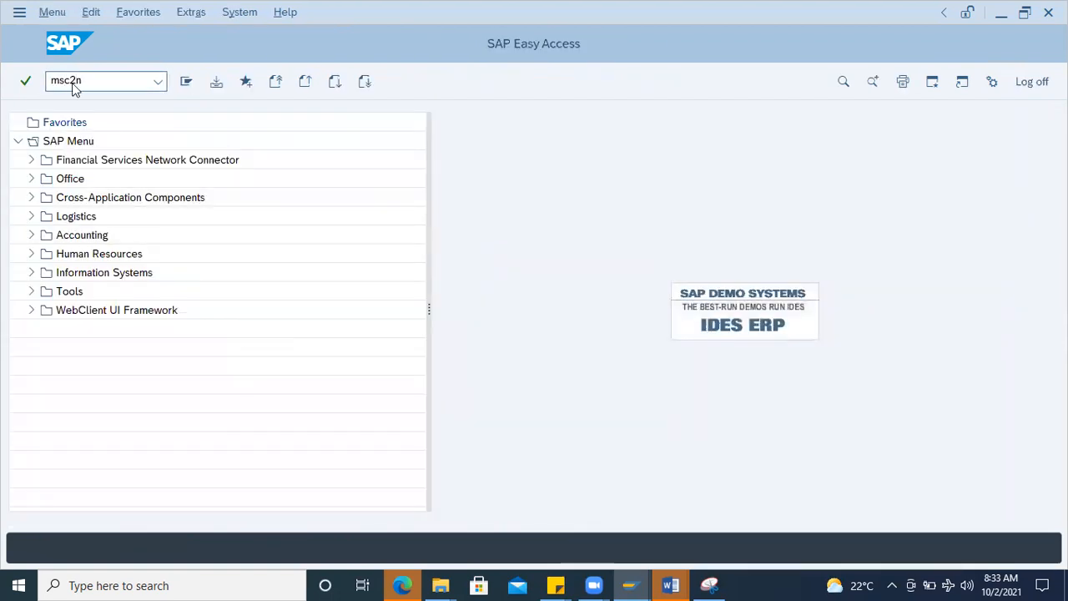
pyautogui.write('n')
pyautogui.press('Return')
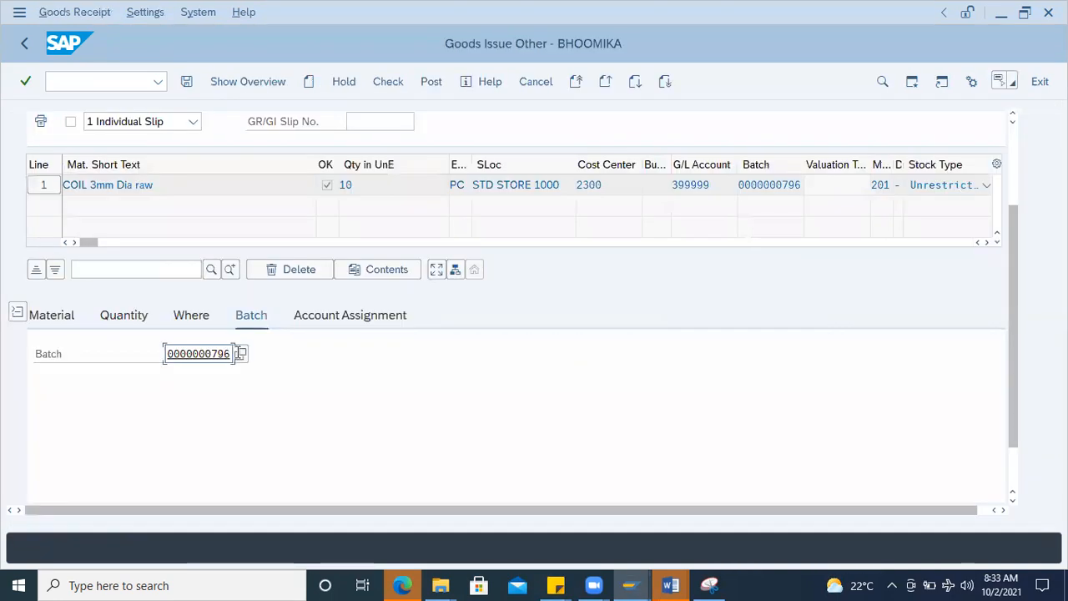
# Step: Look up the batches available for the material in the goods issue item's batch search help, and close the list without choosing one
pyautogui.click(240, 353)
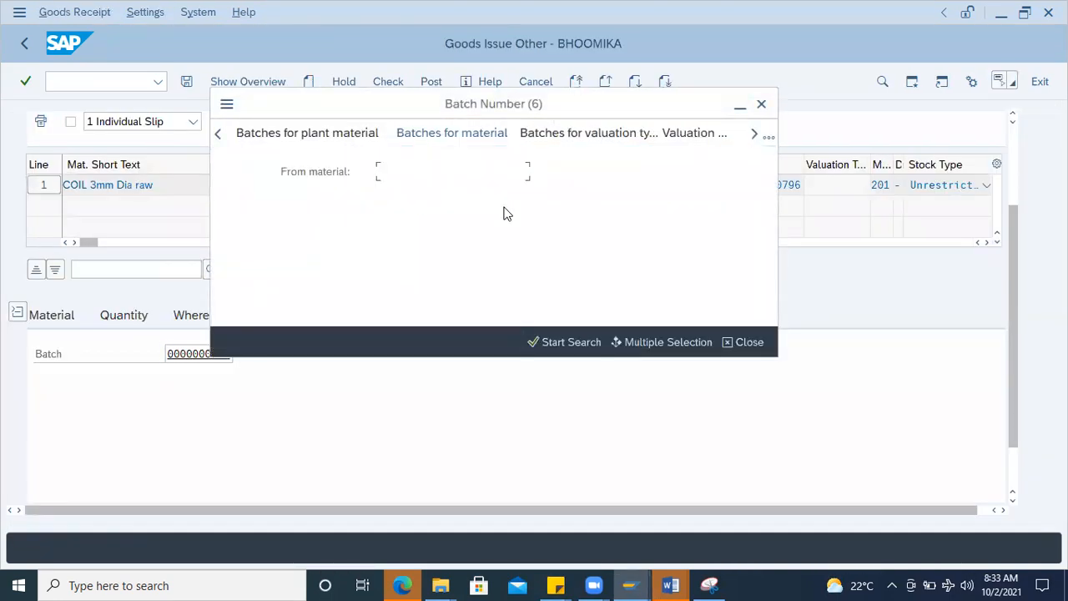
pyautogui.press('Return')
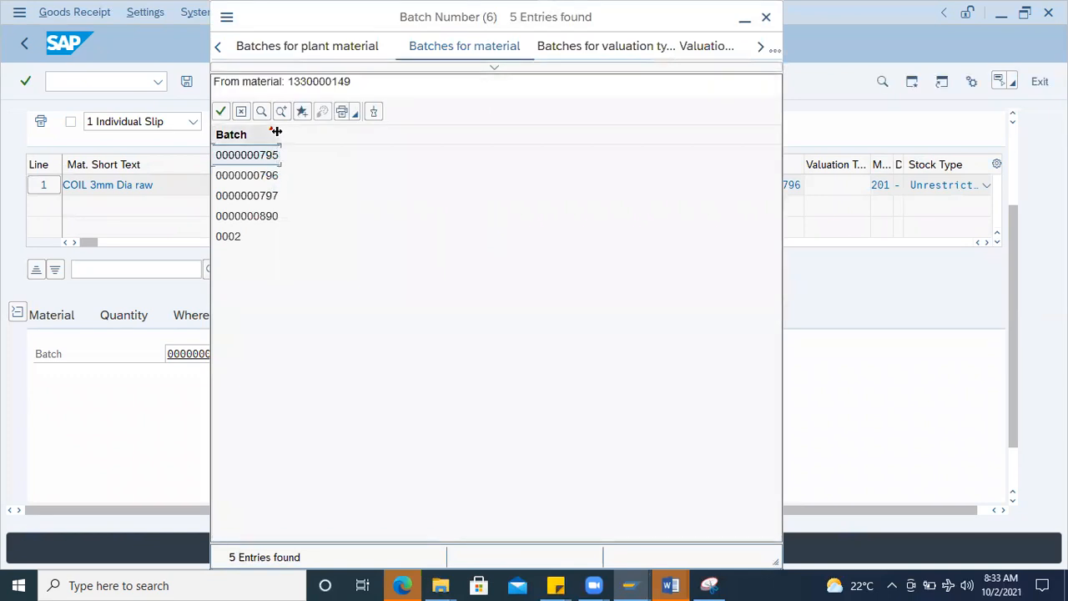
pyautogui.moveTo(280, 135); pyautogui.dragTo(359, 136)
pyautogui.click(286, 178)
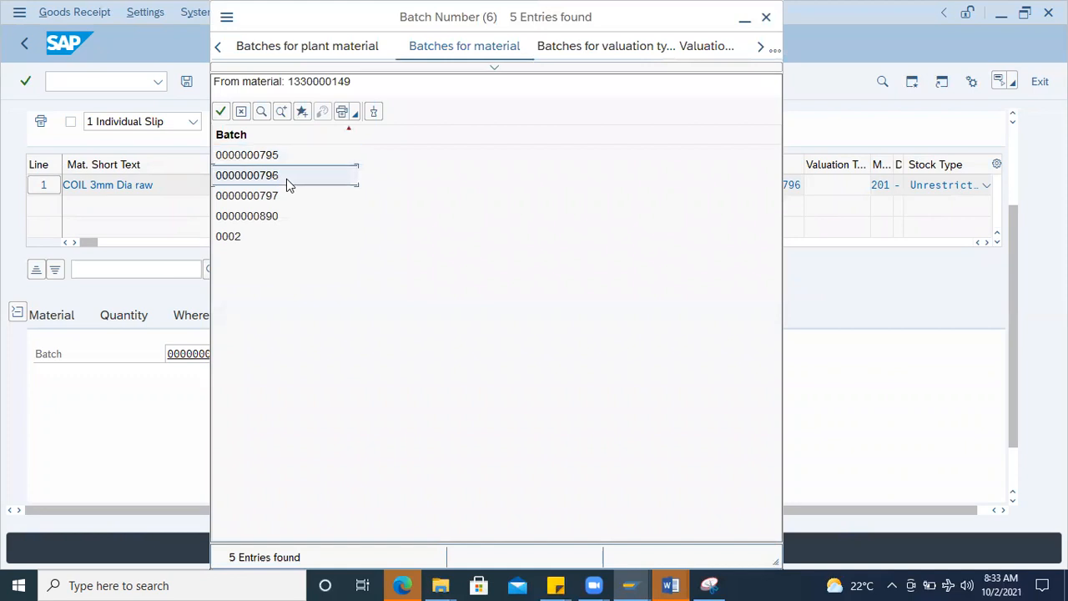
pyautogui.moveTo(252, 28); pyautogui.dragTo(425, 81)
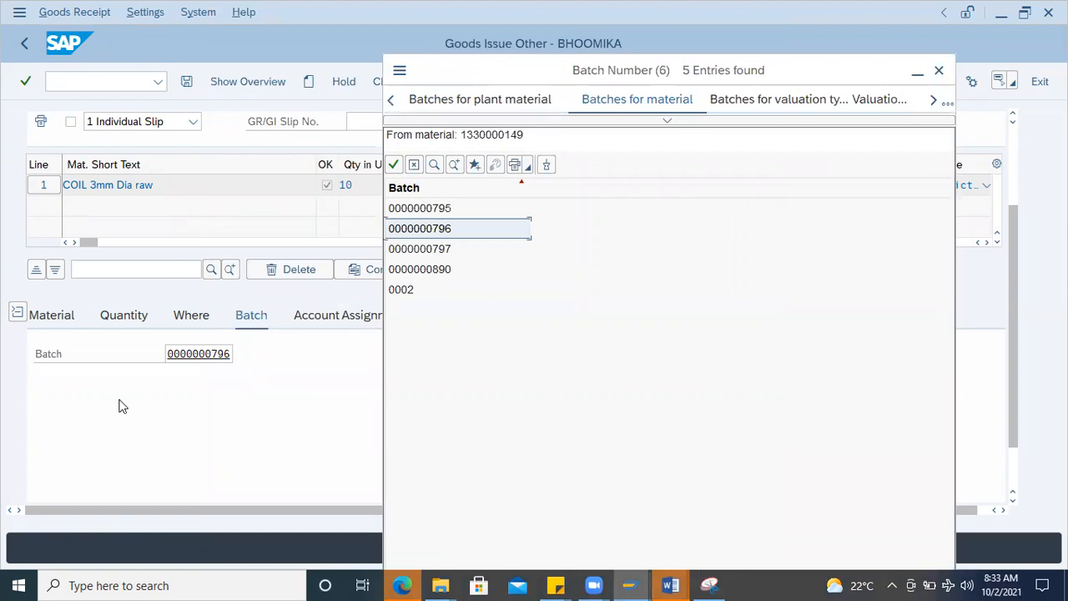
pyautogui.click(940, 74)
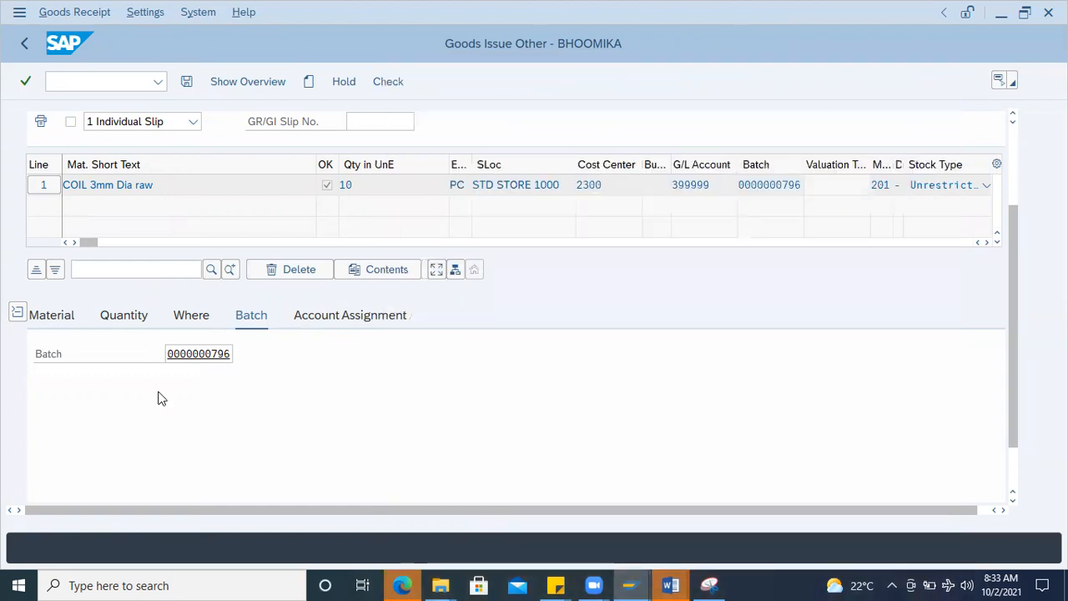
pyautogui.doubleClick(197, 354)
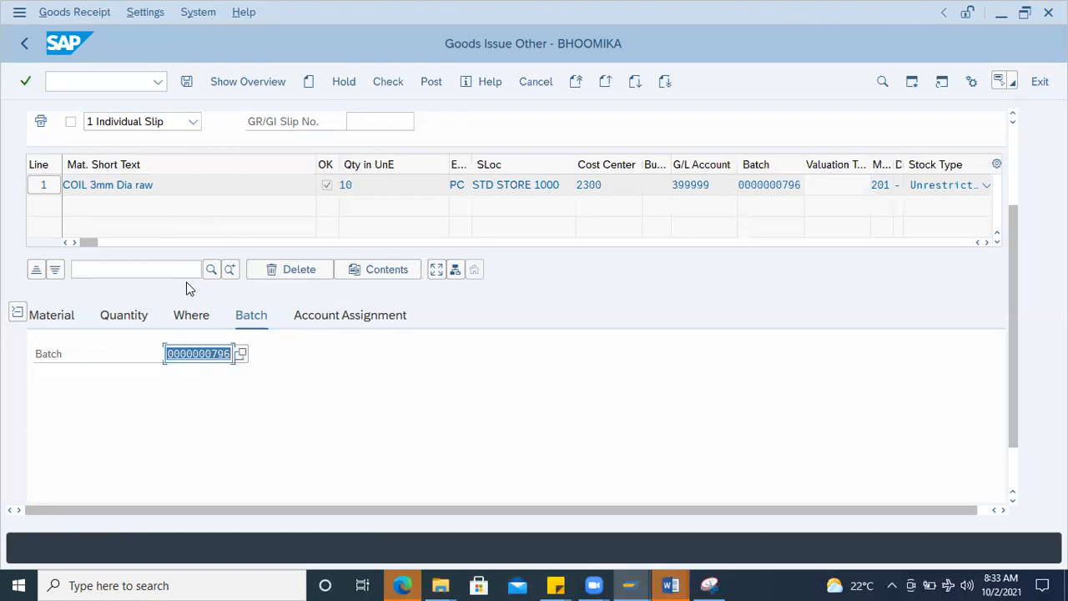
# Step: Restart the goods movement transaction without posting and set the document to A01 Goods Receipt with reference R10 Other
pyautogui.scroll(3, 175, 209)
pyautogui.click(77, 83)
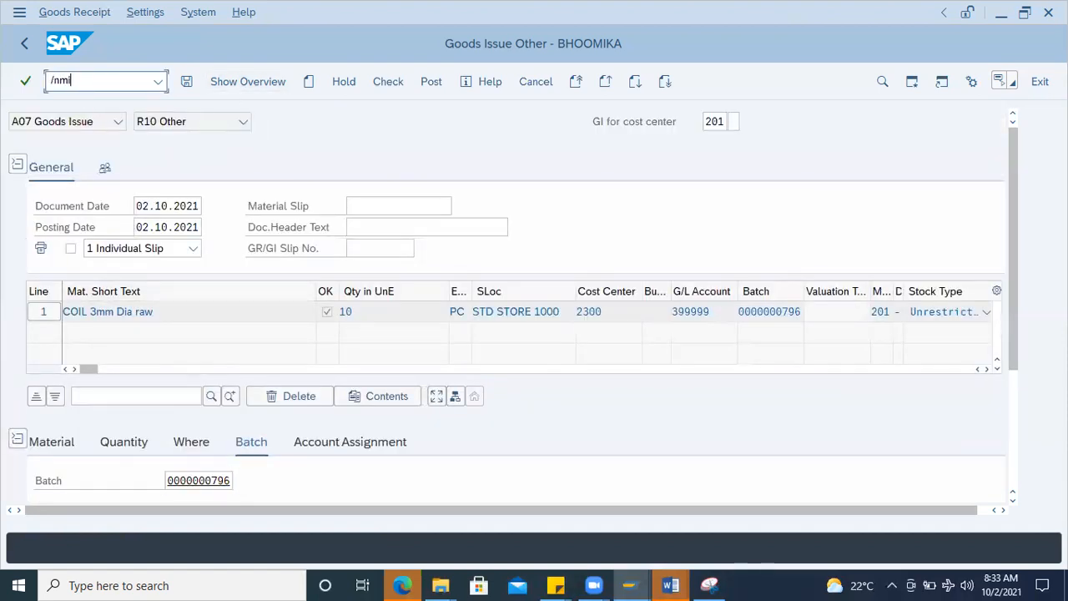
pyautogui.press('Return')
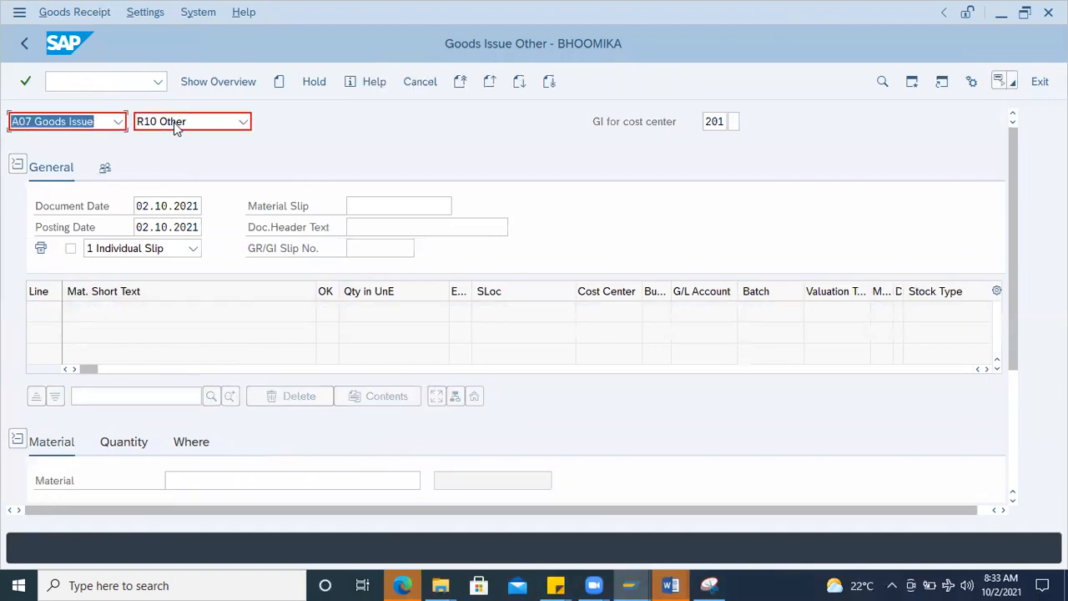
pyautogui.click(119, 123)
pyautogui.click(94, 147)
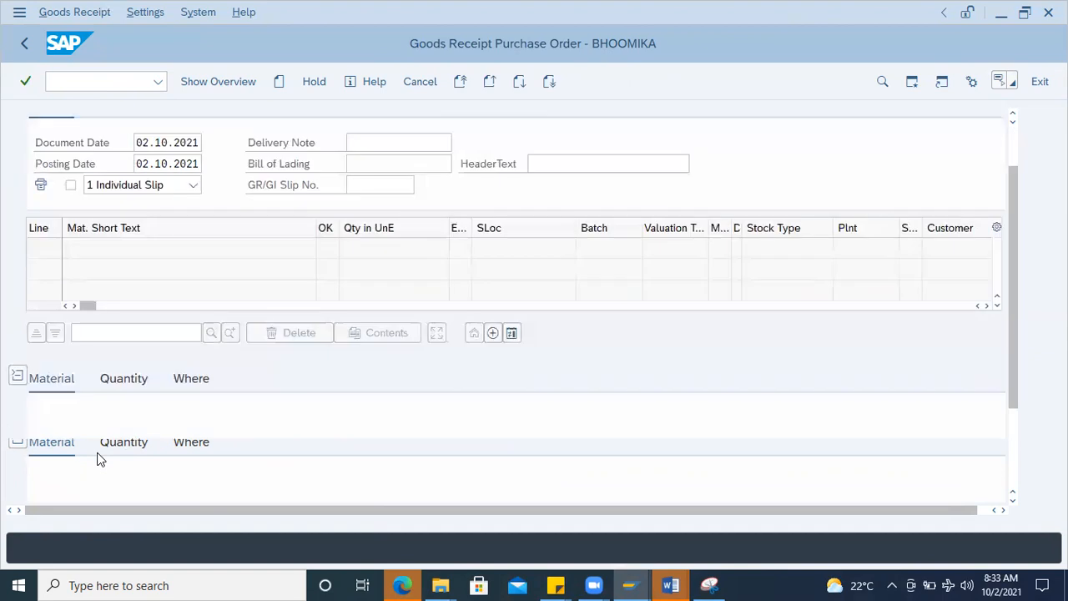
pyautogui.scroll(-3, 97, 458)
pyautogui.scroll(1, 119, 300)
pyautogui.scroll(3, 128, 318)
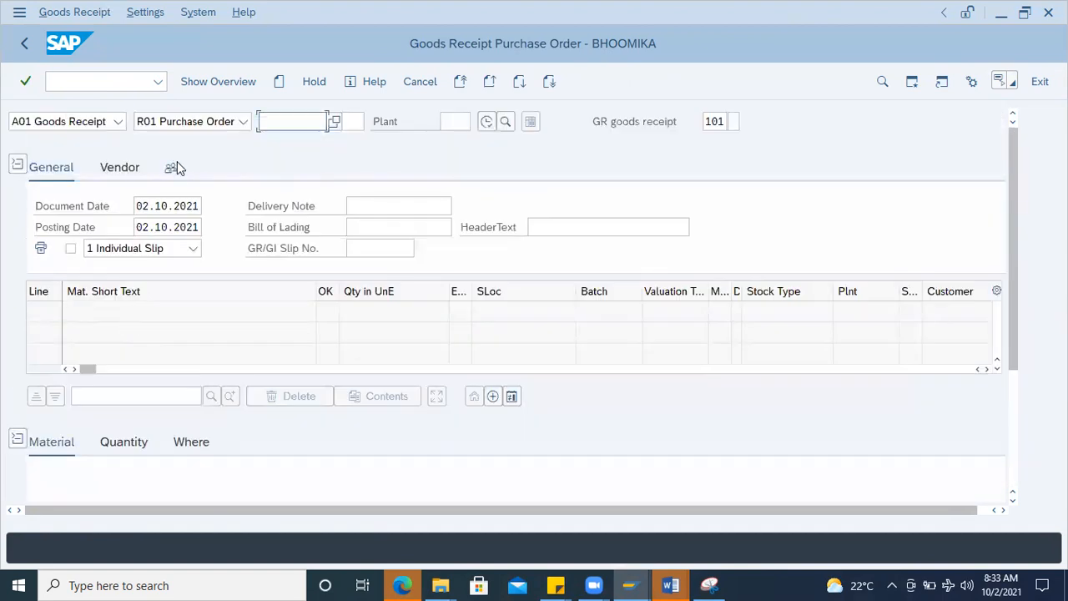
pyautogui.click(244, 123)
pyautogui.click(146, 344)
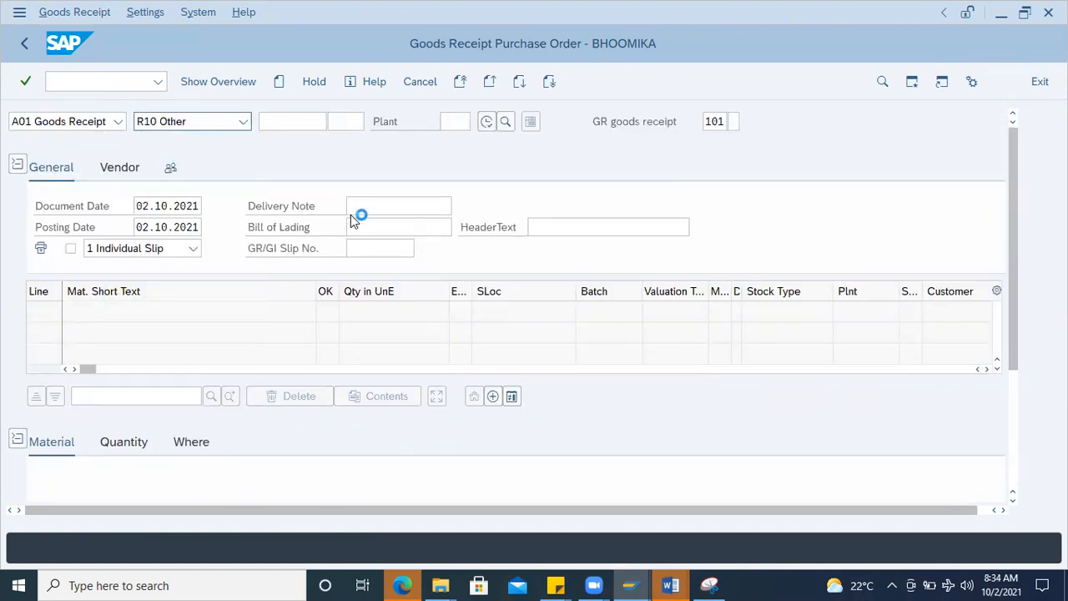
pyautogui.scroll(-2, 288, 272)
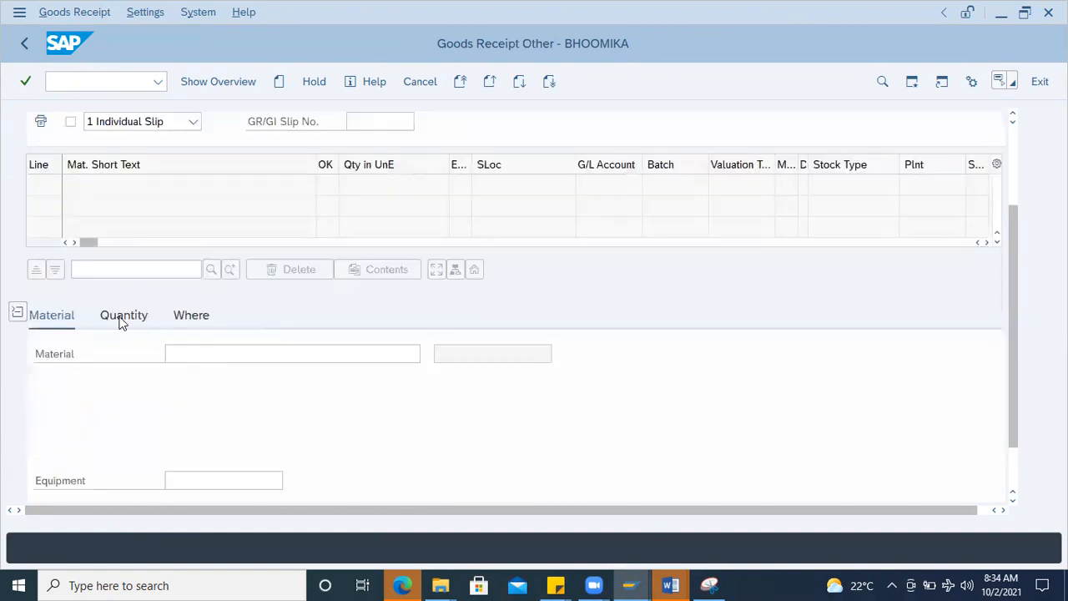
pyautogui.click(177, 356)
pyautogui.click(197, 376)
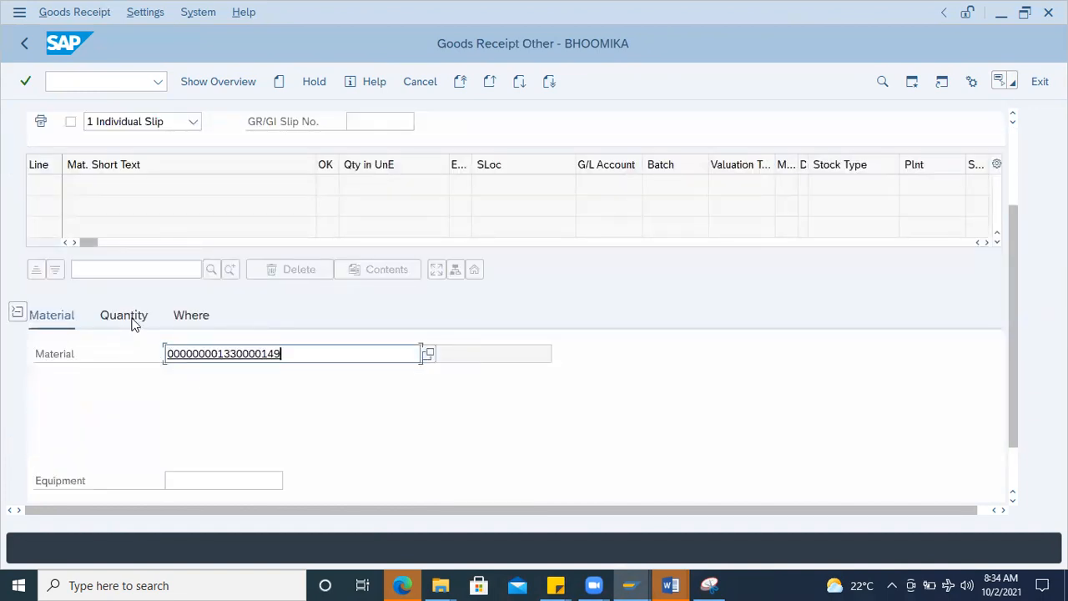
pyautogui.click(131, 321)
pyautogui.write('10')
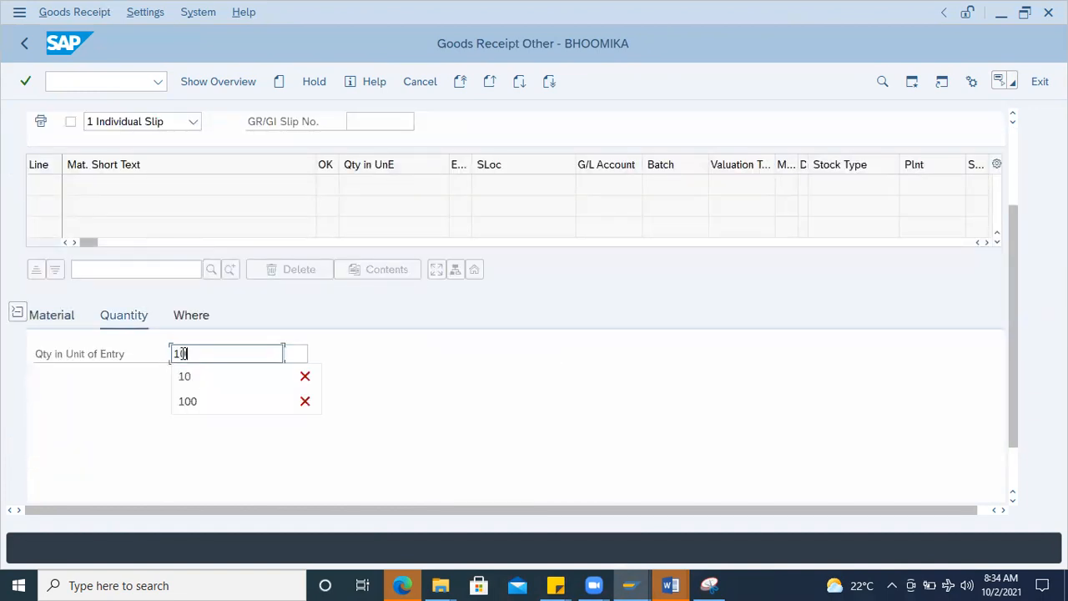
pyautogui.press('Return')
# Step: Set the goods receipt item's plant to 1000 and its storage location to 0001
pyautogui.click(192, 321)
pyautogui.click(204, 396)
pyautogui.click(203, 416)
pyautogui.click(204, 417)
pyautogui.click(201, 439)
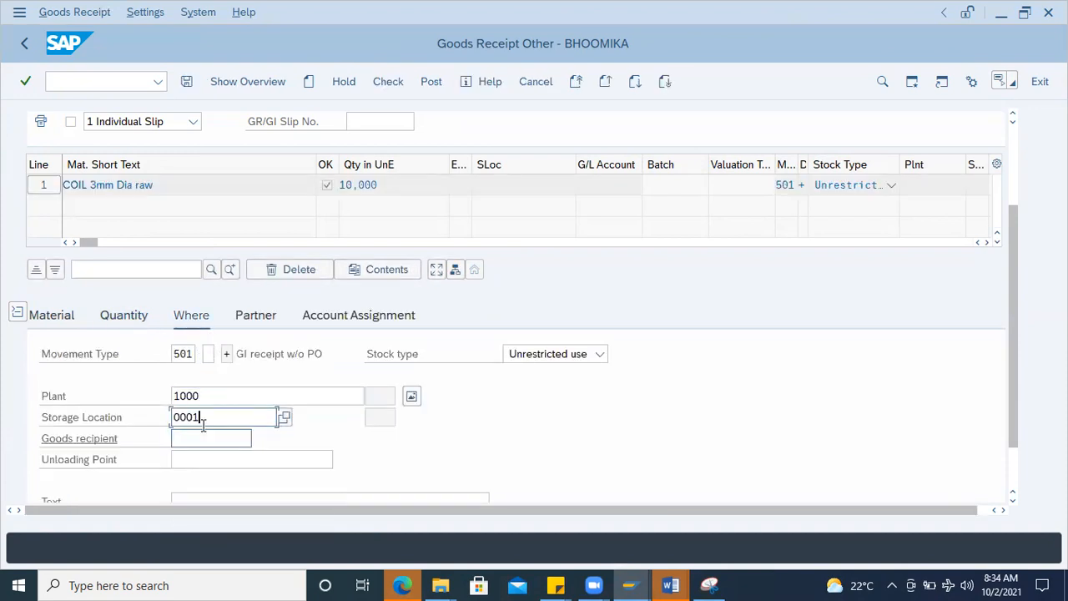
# Step: Enter the G/L account in the goods receipt item's account assignment
pyautogui.click(341, 321)
pyautogui.click(190, 354)
pyautogui.click(172, 375)
# Step: Copy the vendor number from the batch's trading data in the Change Batch session and enter it as the goods receipt item's vendor
pyautogui.click(241, 320)
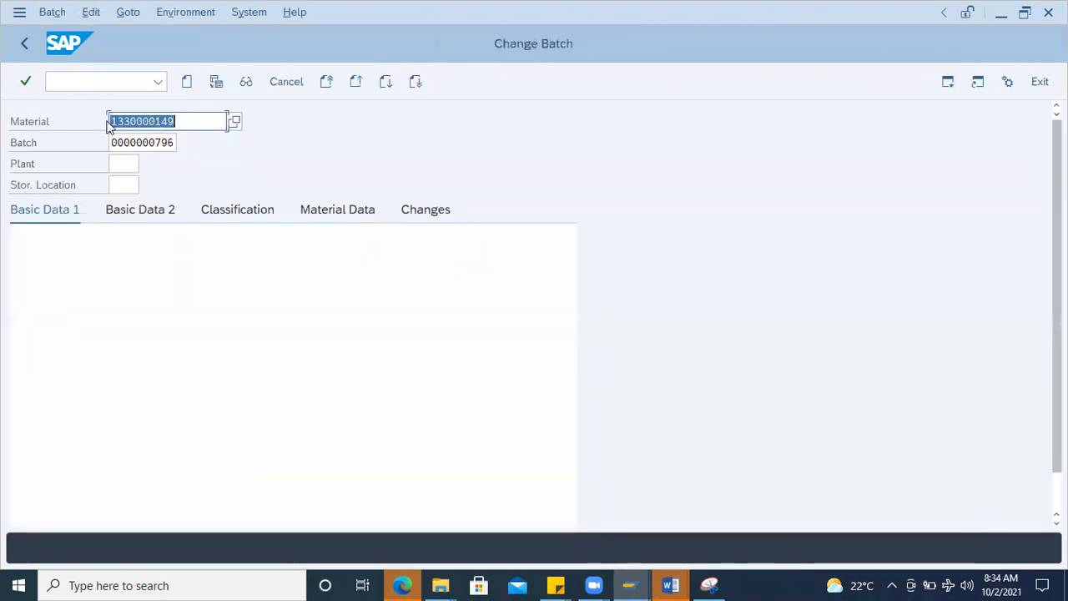
pyautogui.click(78, 81)
pyautogui.write('/')
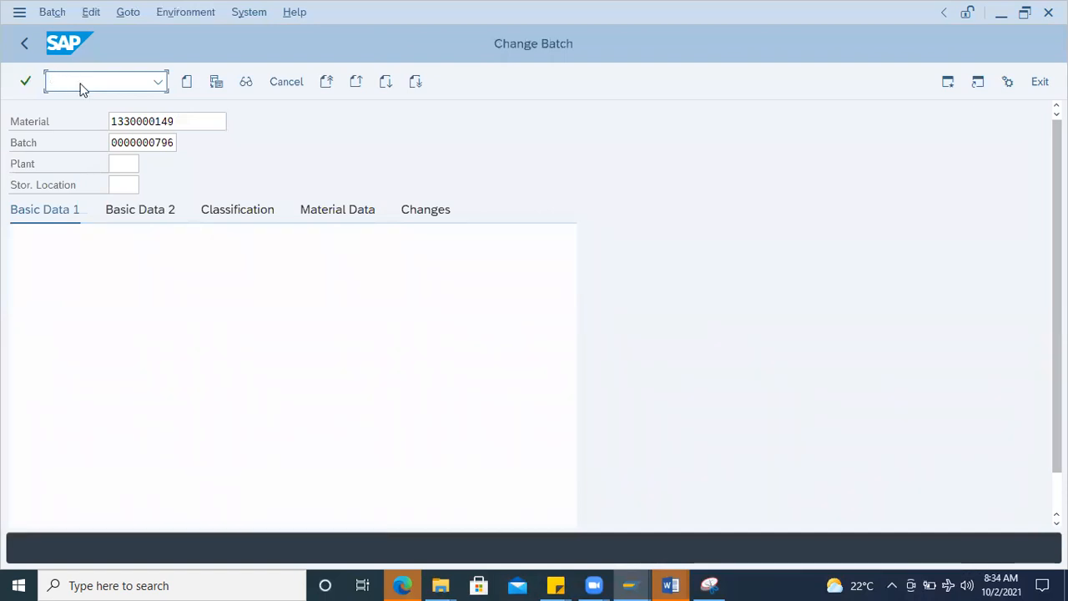
pyautogui.scroll(-1, 178, 417)
pyautogui.moveTo(200, 435); pyautogui.dragTo(115, 440)
pyautogui.hotkey('ctrl', 'c')
pyautogui.click(116, 439)
pyautogui.hotkey('alt', 'Tab')
pyautogui.click(267, 362)
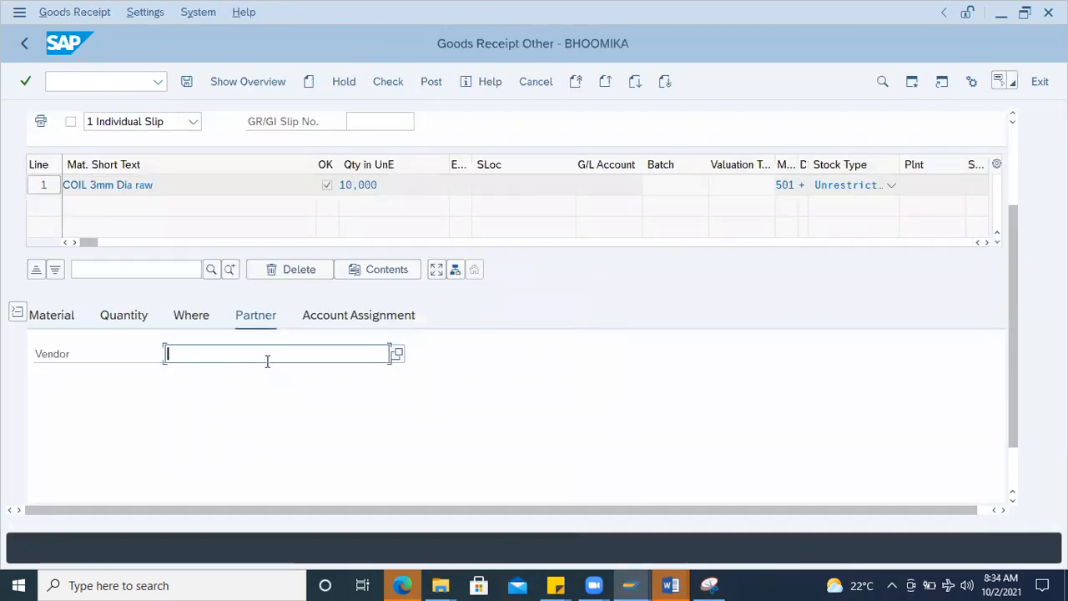
pyautogui.hotkey('ctrl', 'v')
pyautogui.press('Return')
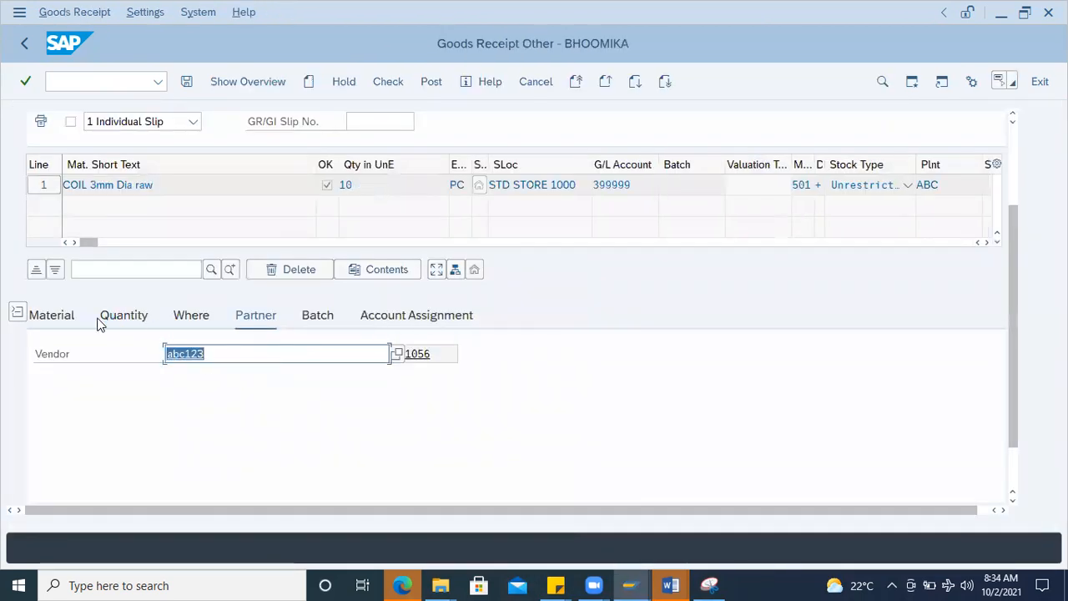
pyautogui.click(317, 317)
pyautogui.click(200, 354)
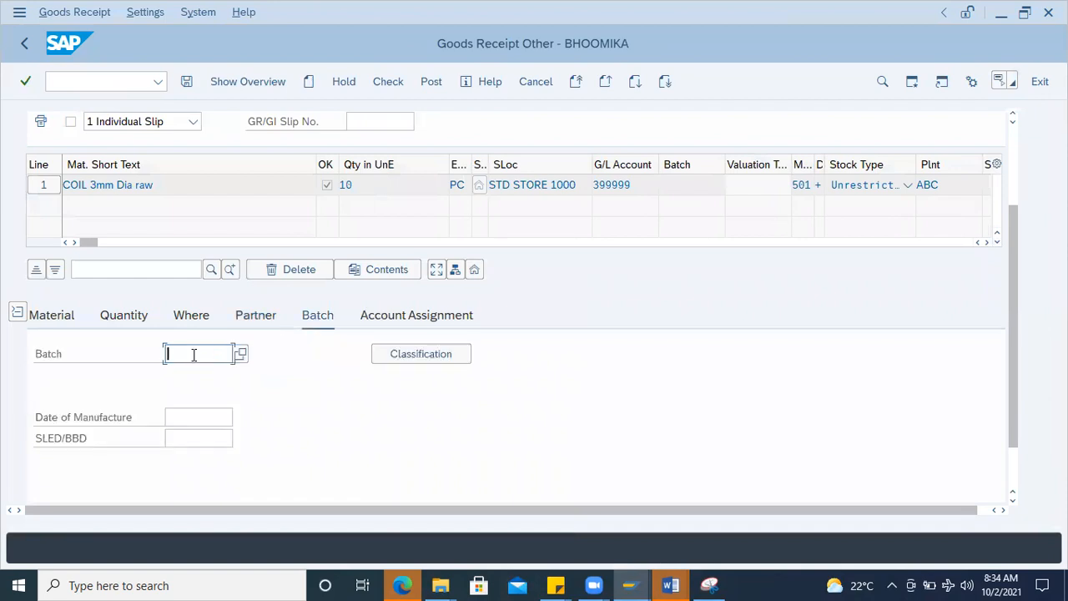
pyautogui.click(207, 381)
pyautogui.press('Return')
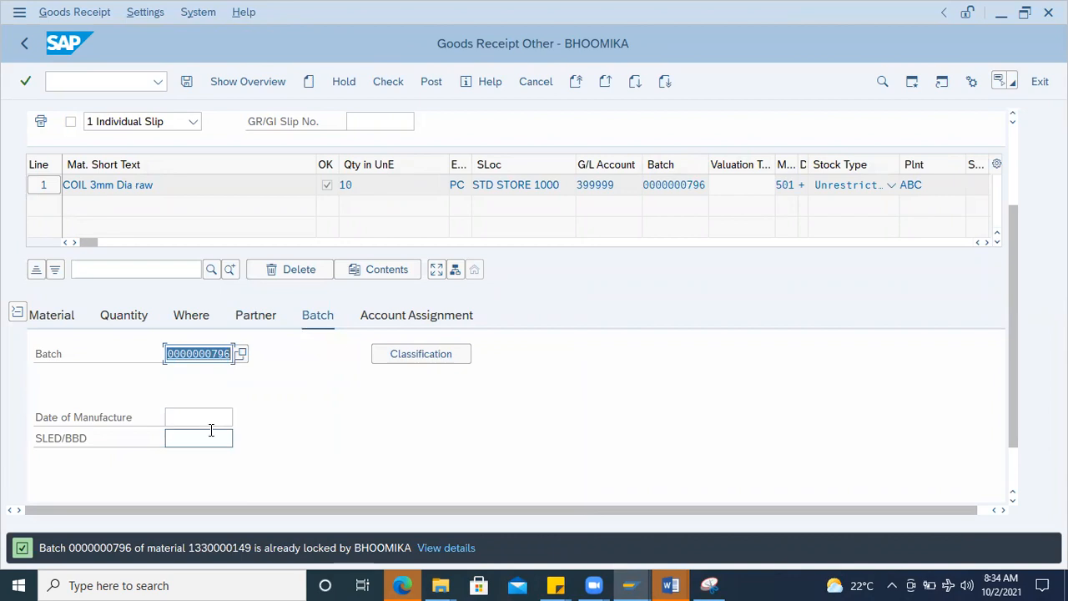
pyautogui.hotkey('alt', 'Tab')
pyautogui.click(113, 84)
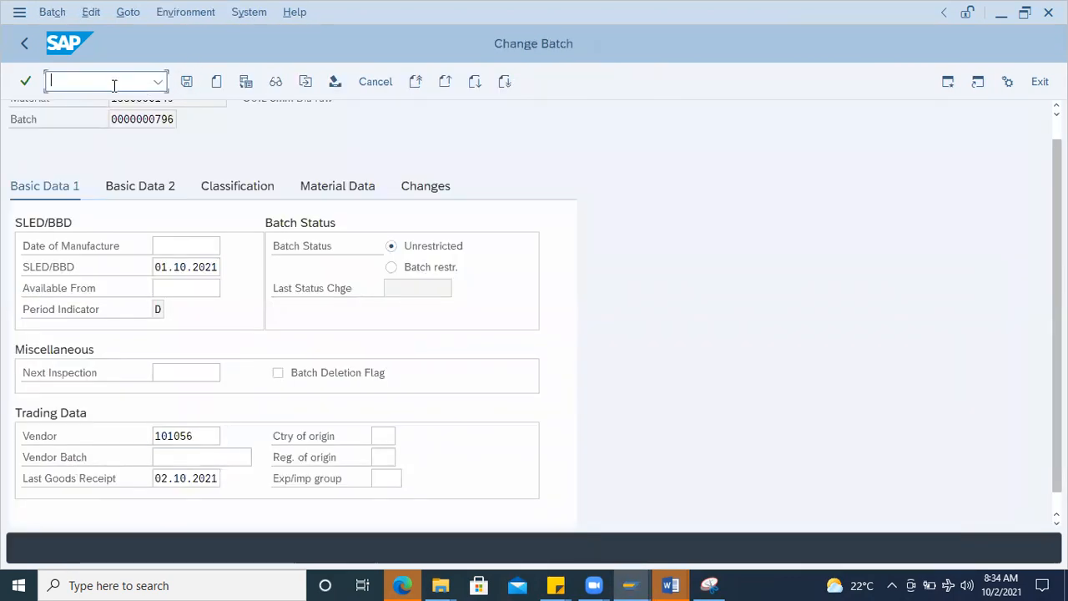
pyautogui.write('/n')
pyautogui.press('Return')
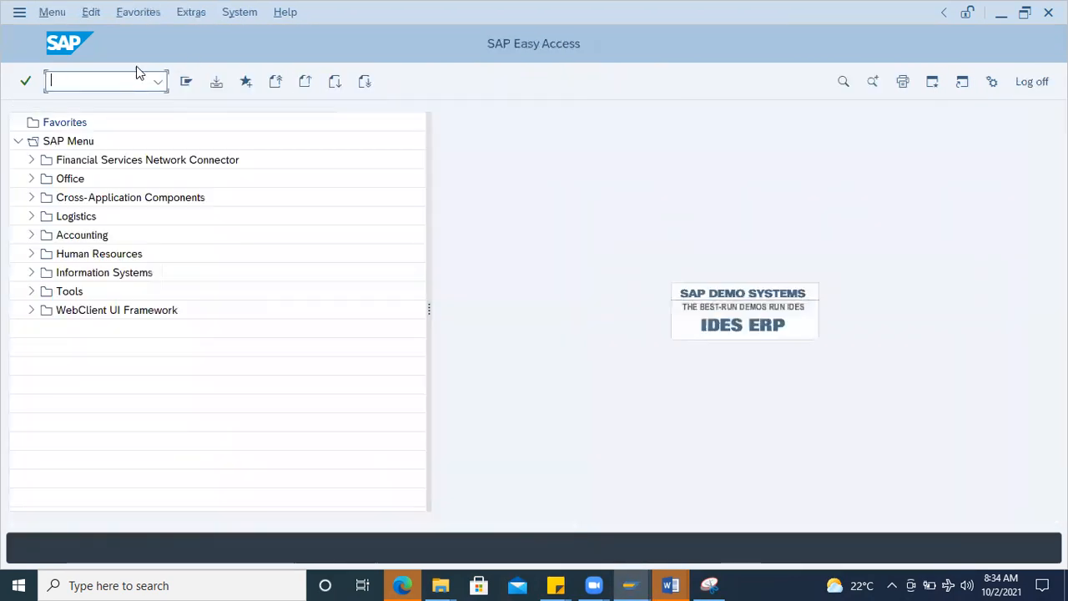
pyautogui.hotkey('alt', 'Tab')
pyautogui.press('Return')
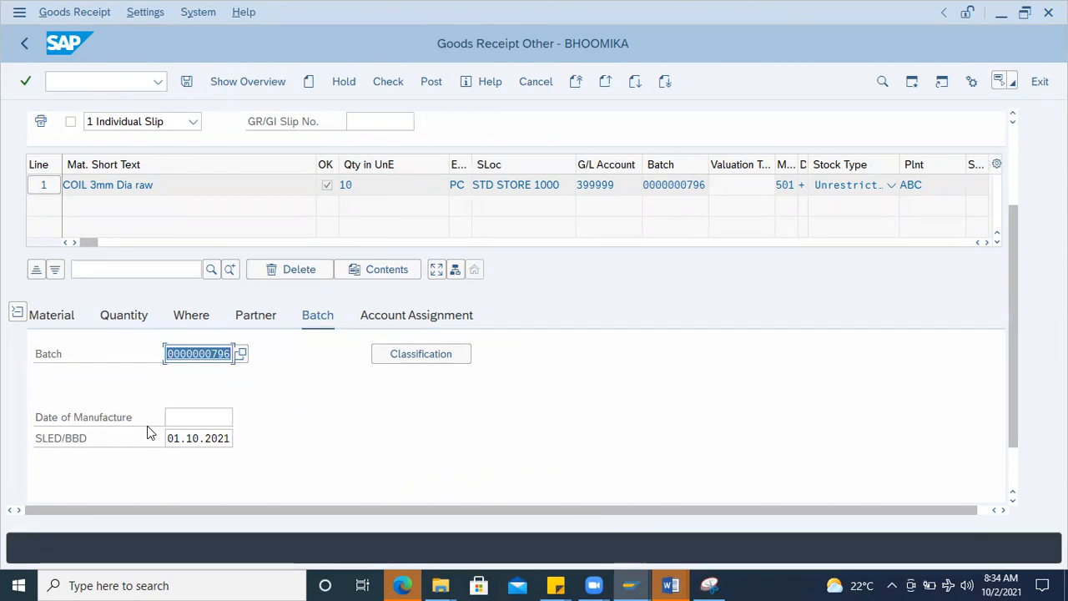
# Step: Examine the assigned batch's shelf-life expiration date in Display Batch, and leave the goods receipt without posting
pyautogui.click(191, 357)
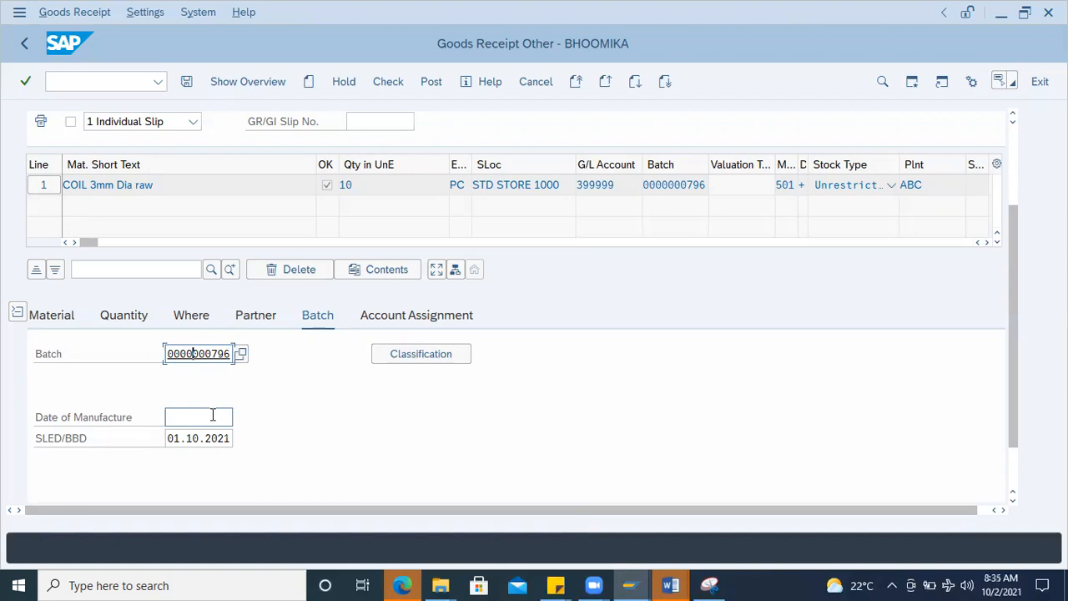
pyautogui.doubleClick(195, 356)
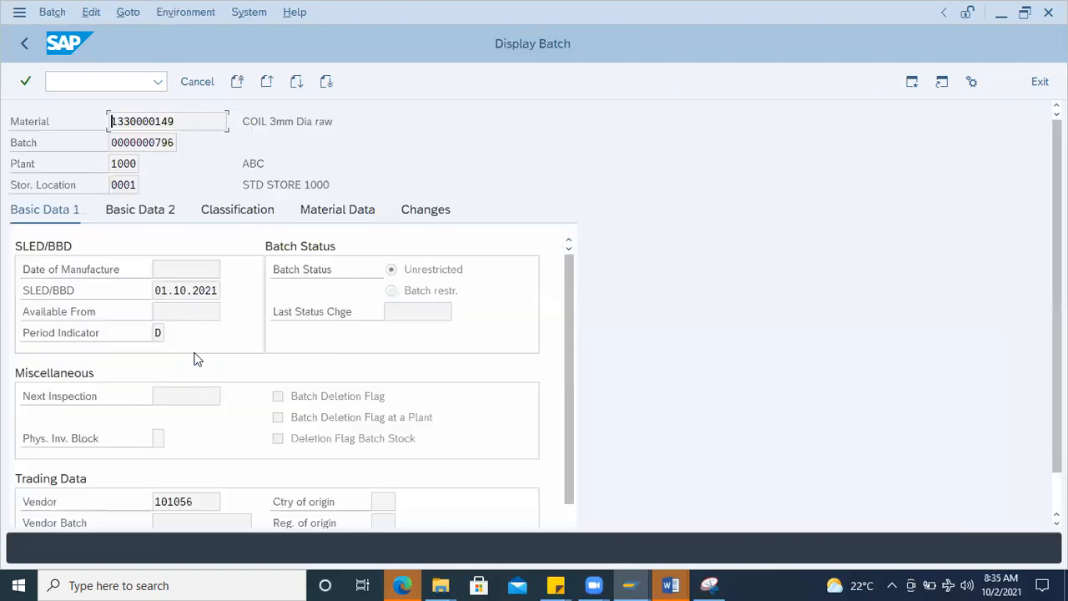
pyautogui.click(169, 289)
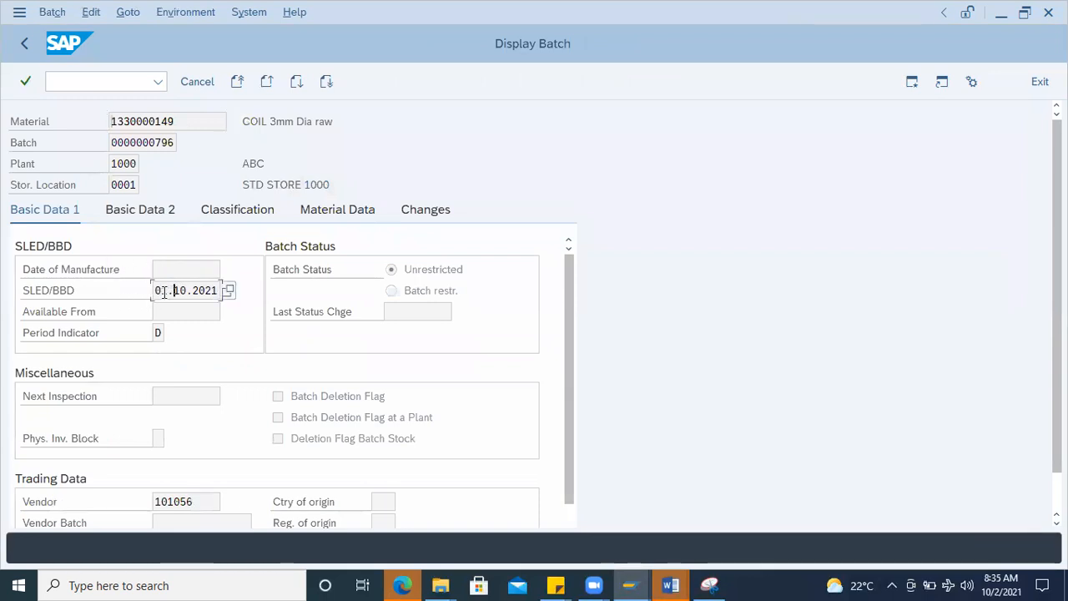
pyautogui.click(24, 42)
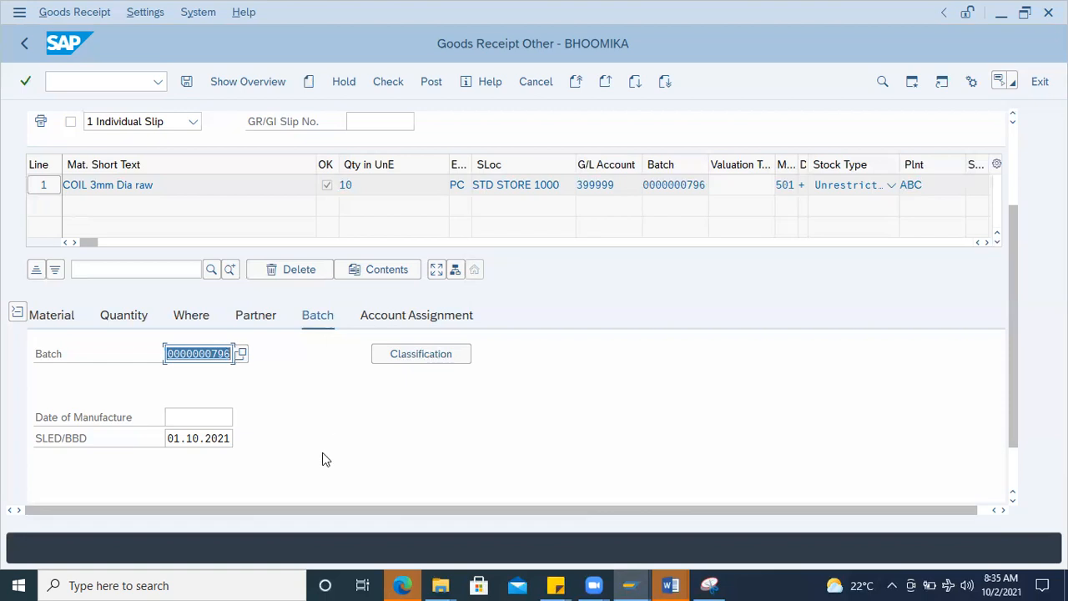
pyautogui.doubleClick(204, 357)
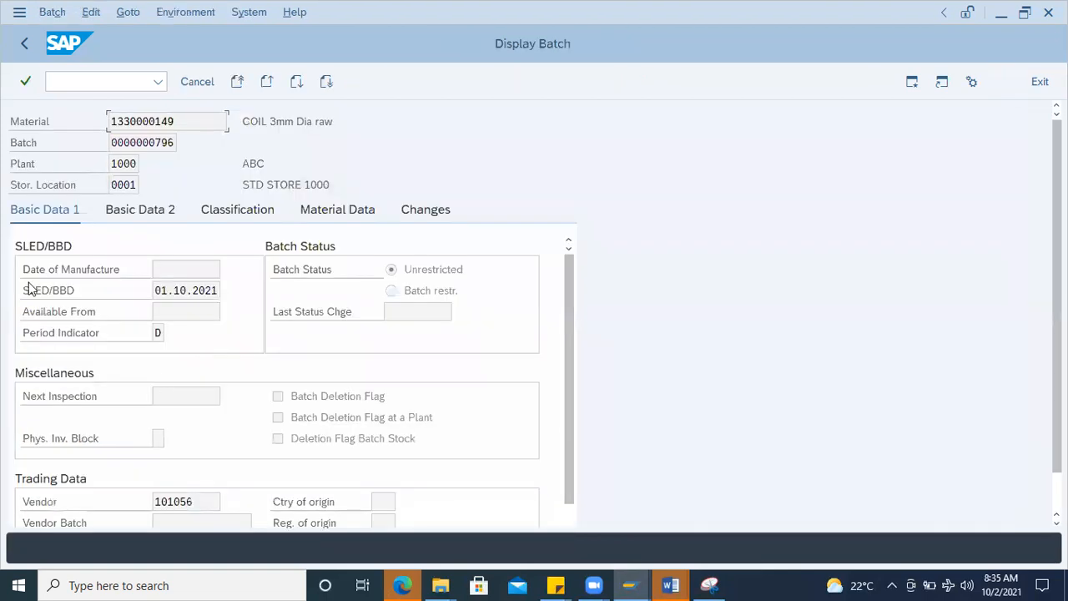
pyautogui.doubleClick(156, 290)
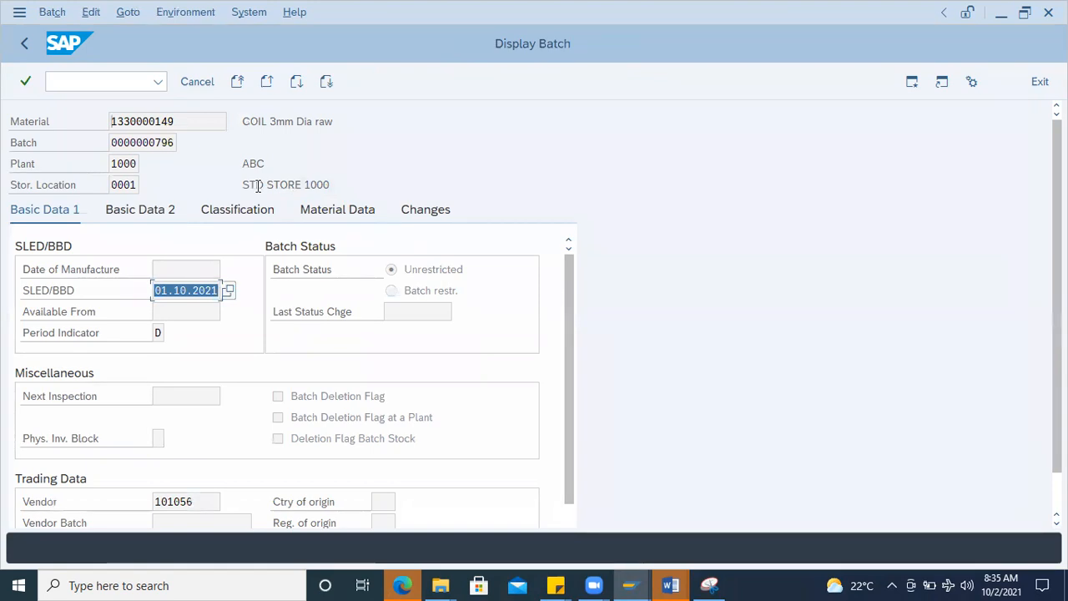
pyautogui.click(175, 269)
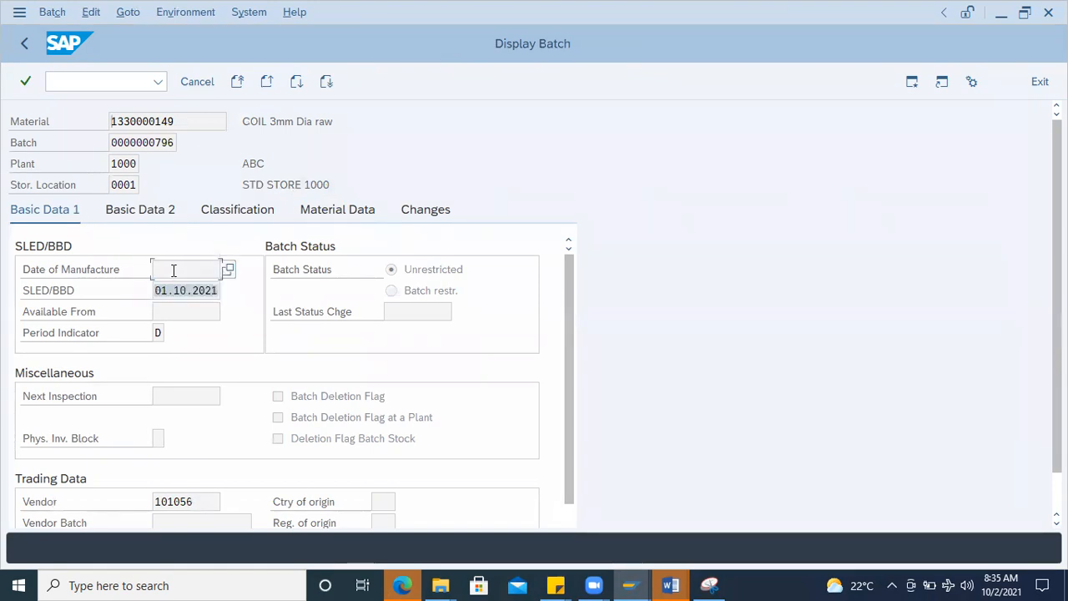
pyautogui.click(24, 46)
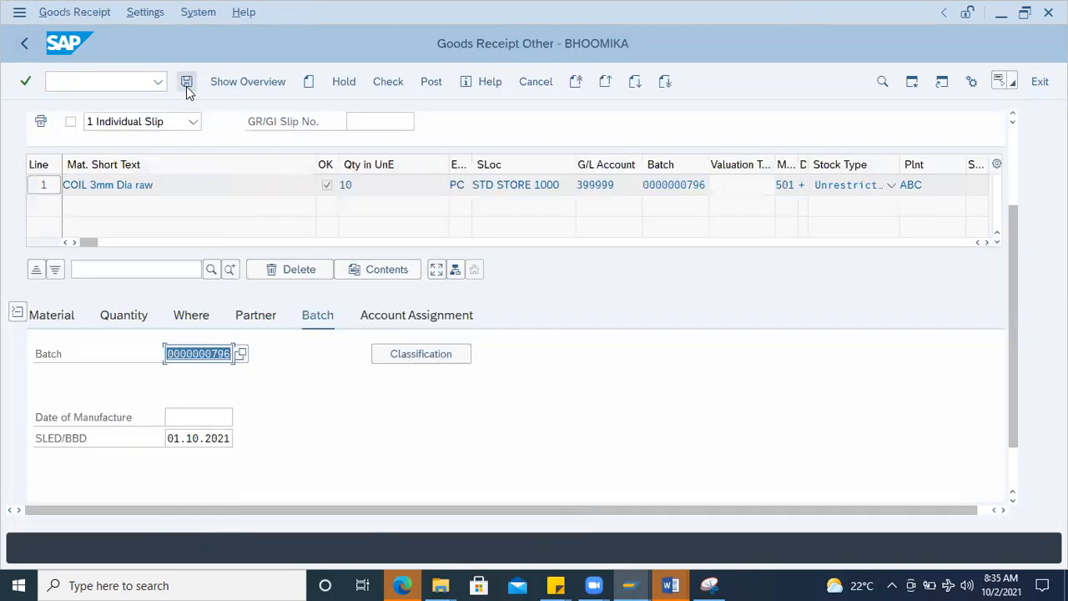
pyautogui.click(125, 76)
pyautogui.write('/n')
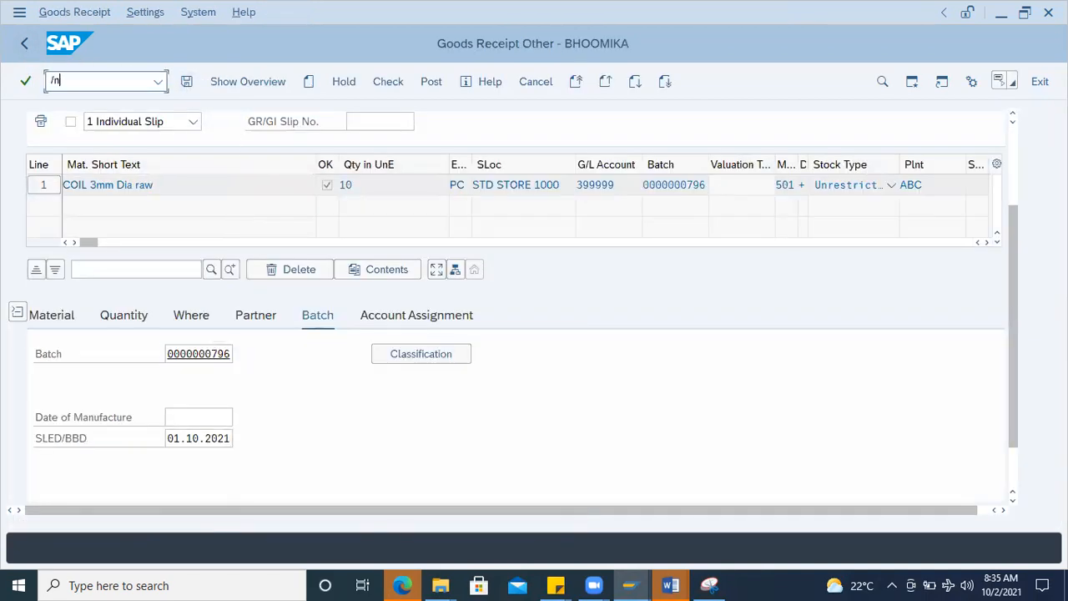
pyautogui.press('Return')
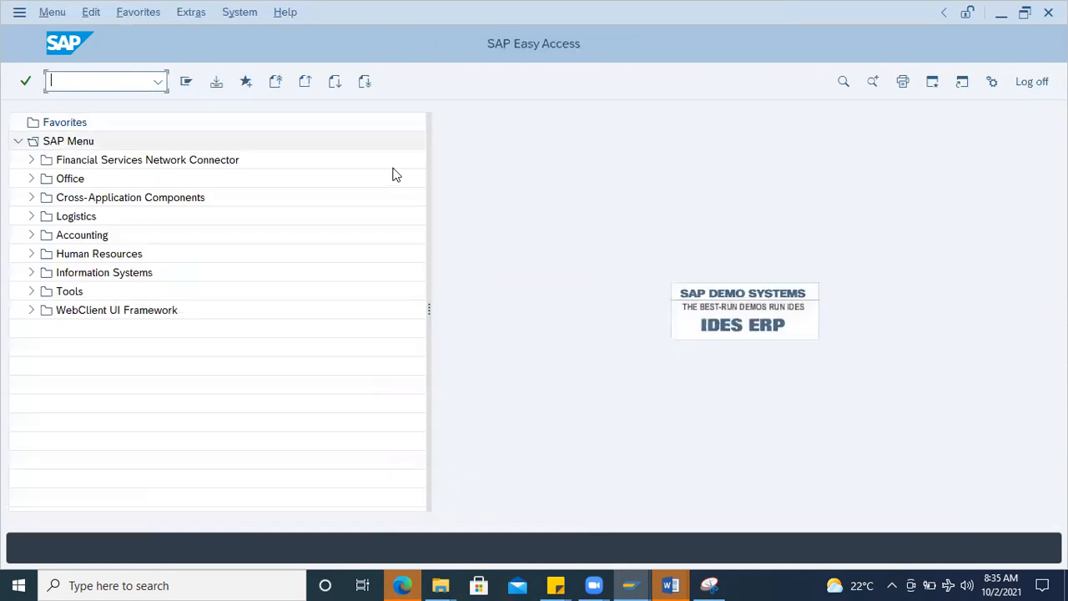
# Step: Switch to Document2 in Word and review the session notes from the return PO process to the batch management topics
pyautogui.click(670, 585)
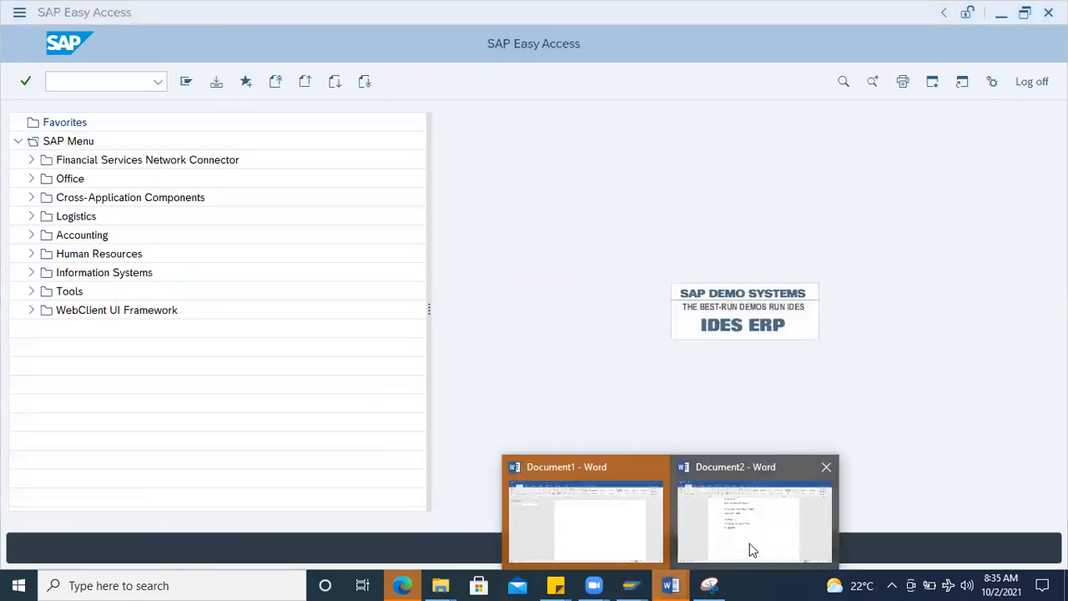
pyautogui.click(749, 543)
pyautogui.scroll(5, 353, 305)
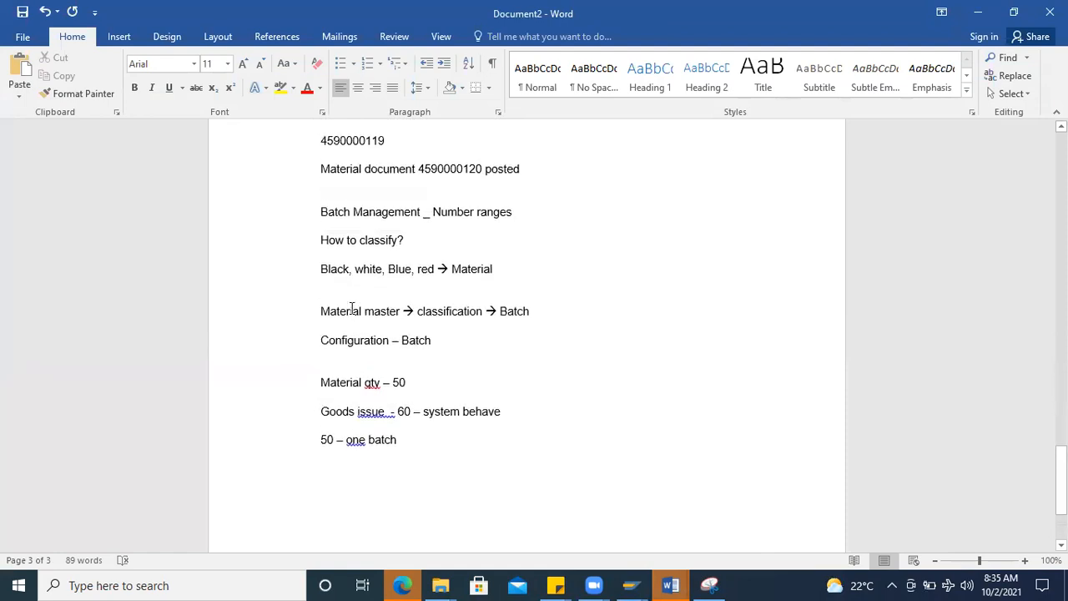
pyautogui.scroll(11, 372, 403)
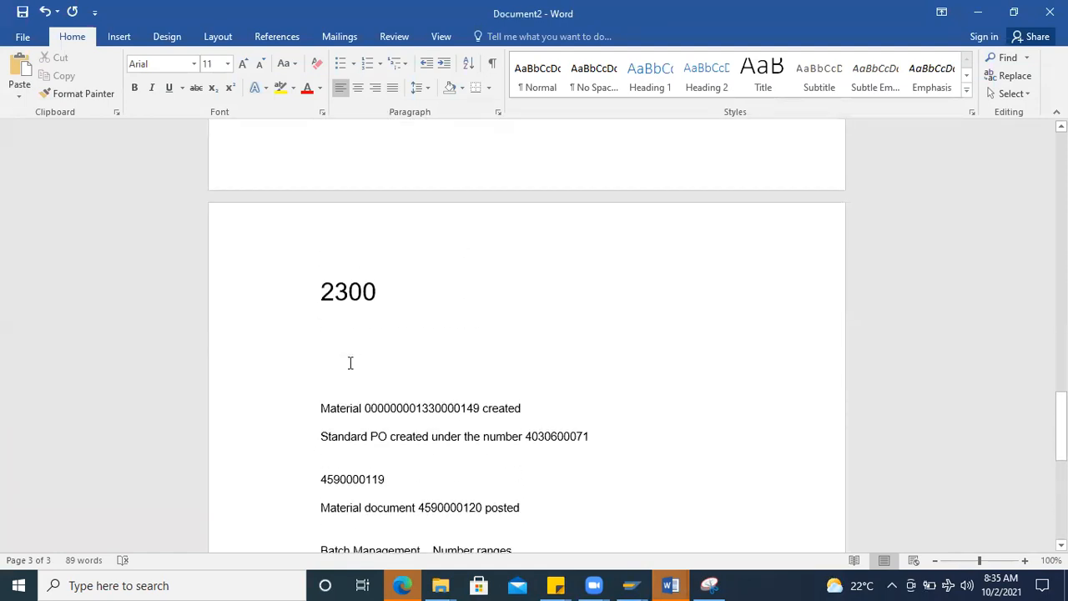
pyautogui.scroll(10, 351, 363)
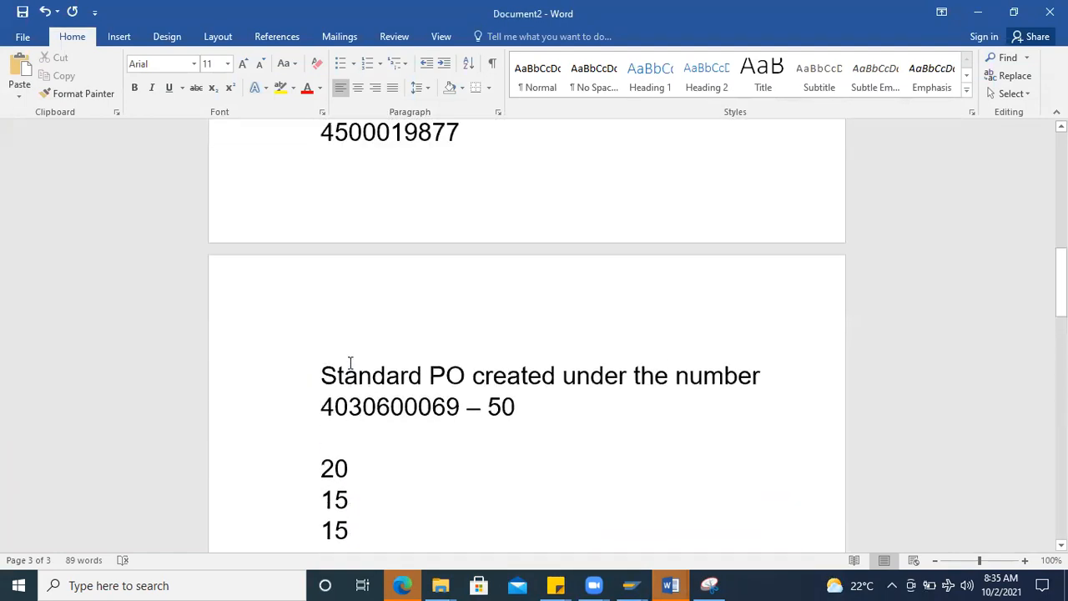
pyautogui.scroll(12, 348, 362)
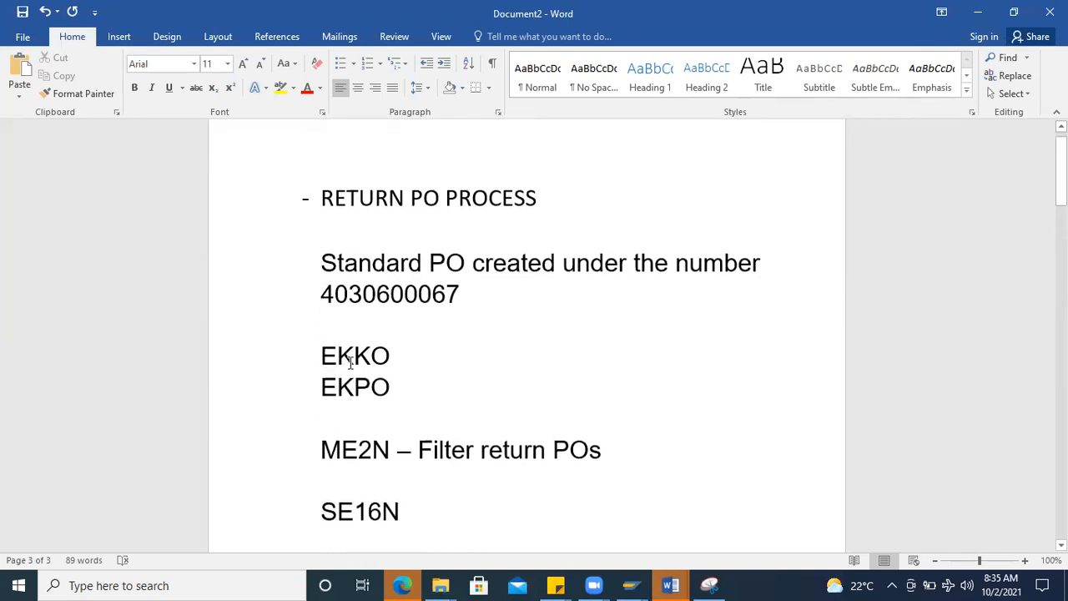
pyautogui.scroll(-20, 351, 363)
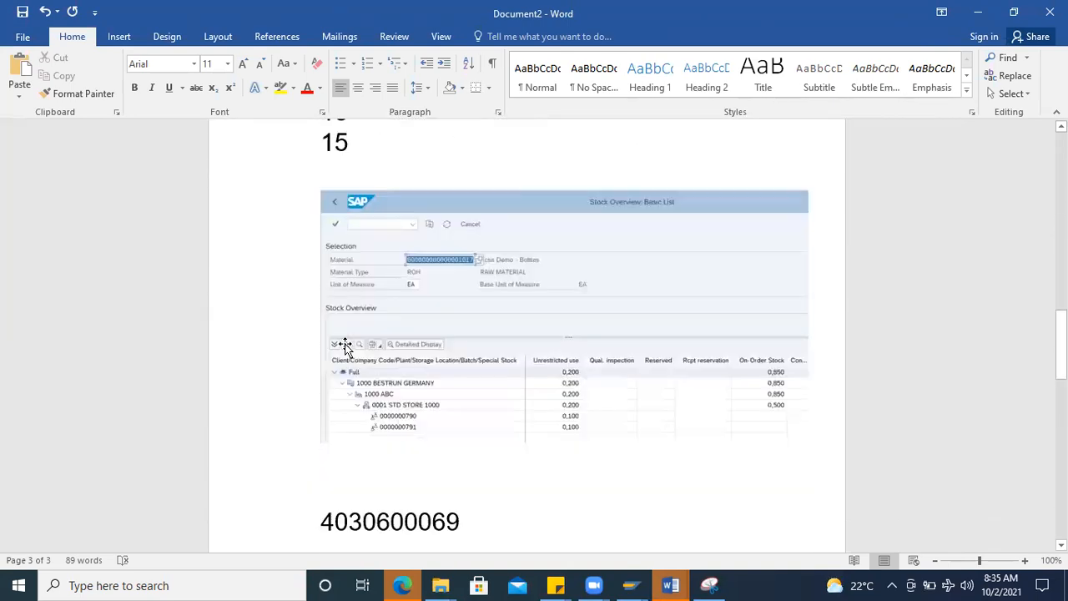
pyautogui.scroll(-12, 342, 344)
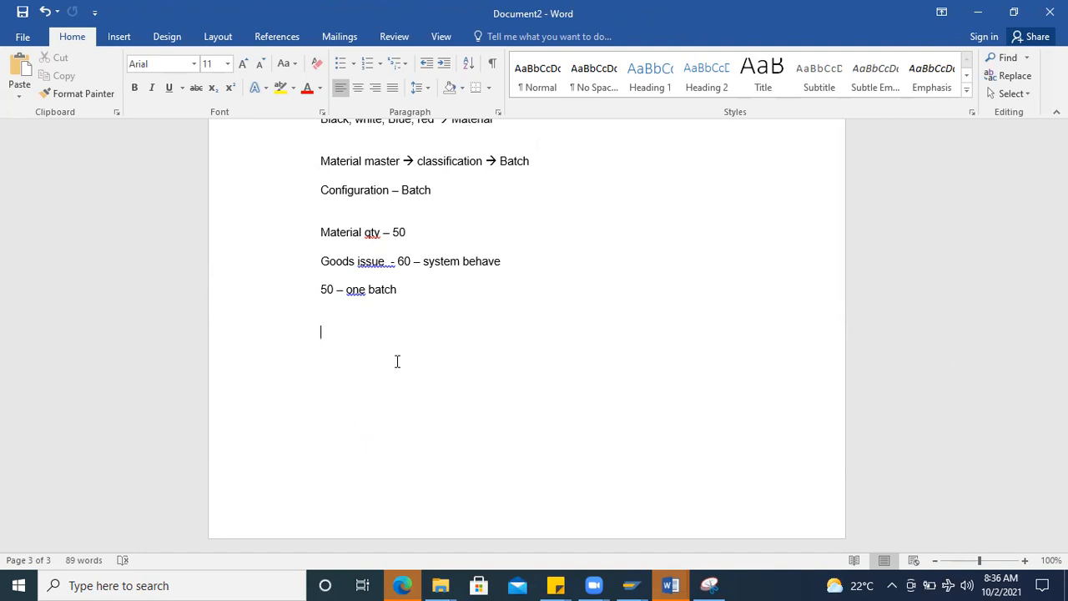
pyautogui.scroll(4, 397, 360)
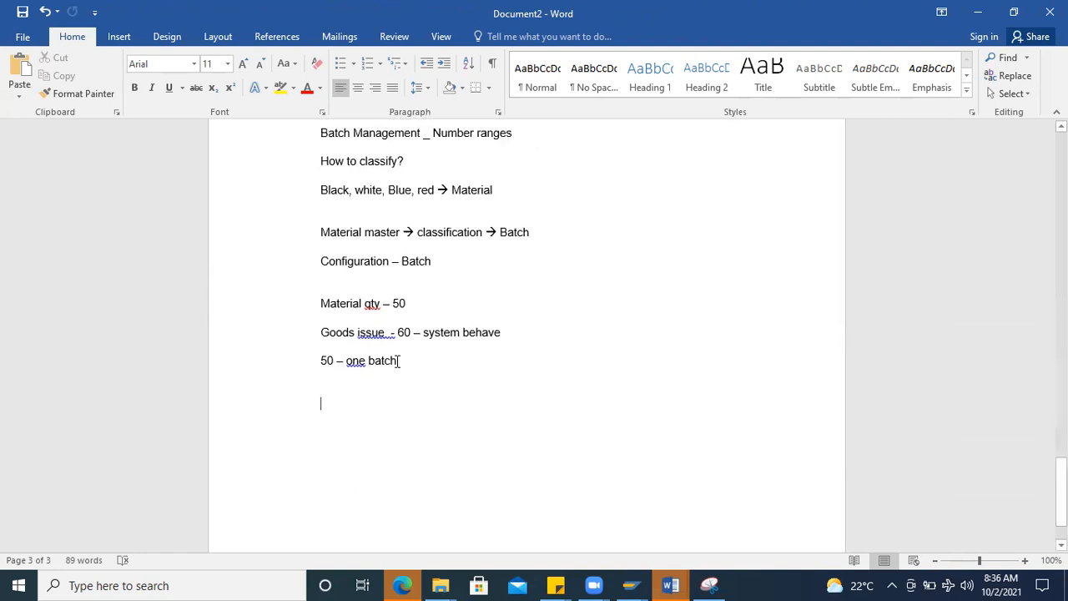
pyautogui.scroll(-2, 407, 358)
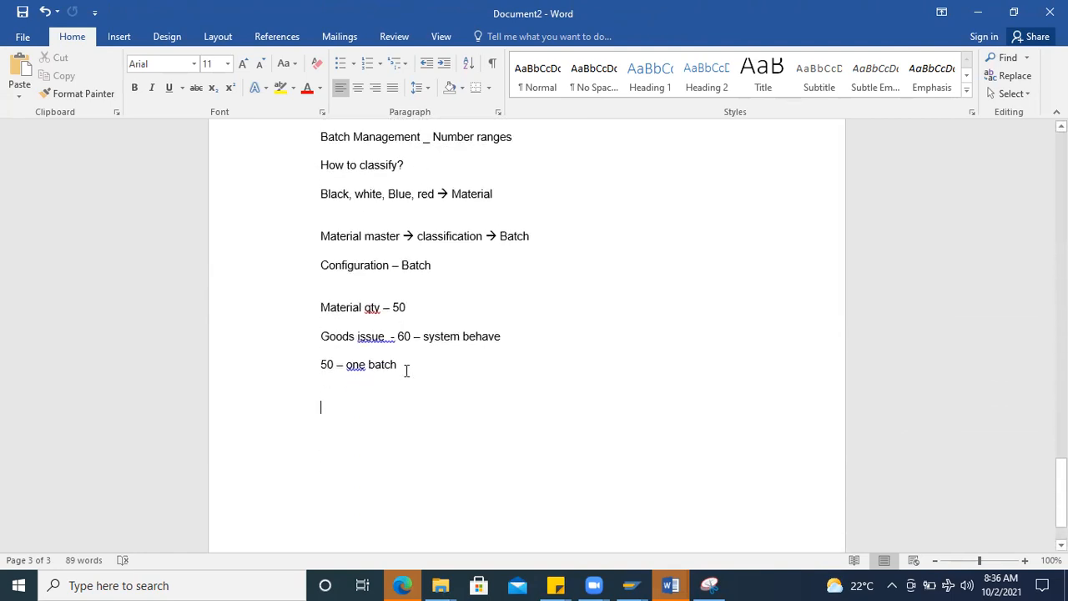
pyautogui.scroll(-2, 401, 393)
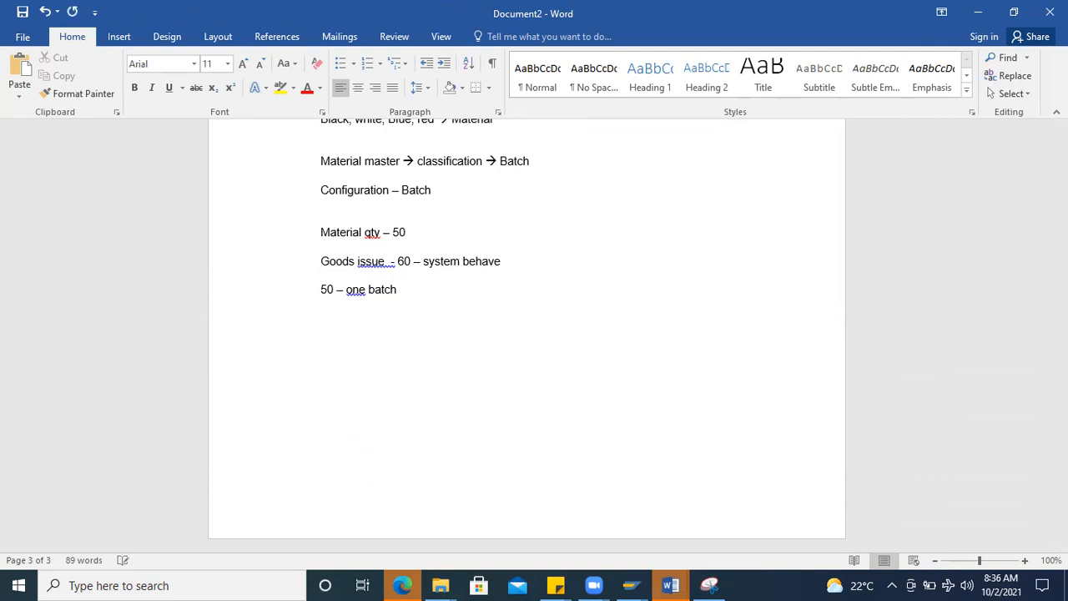
# Step: Add the line "Quota Arrangement:" below the last batch note at the end of the document
pyautogui.write('ad')
pyautogui.press('BackSpace')
pyautogui.press('BackSpace')
pyautogui.write('Quota Arrange')
pyautogui.press('BackSpace')
pyautogui.write('gement: ')
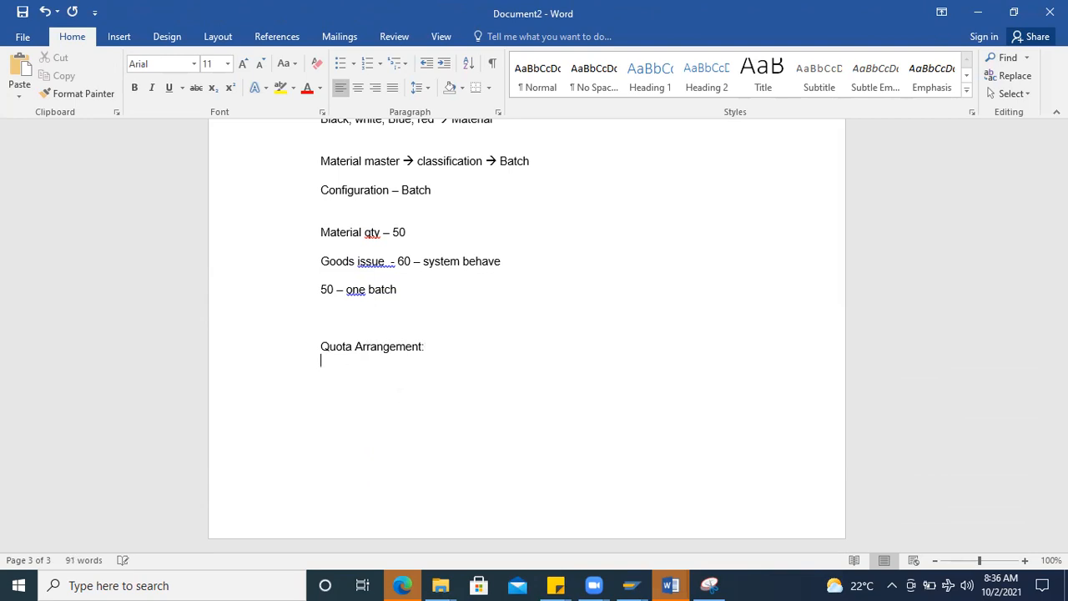
pyautogui.write('Service Procurement proc')
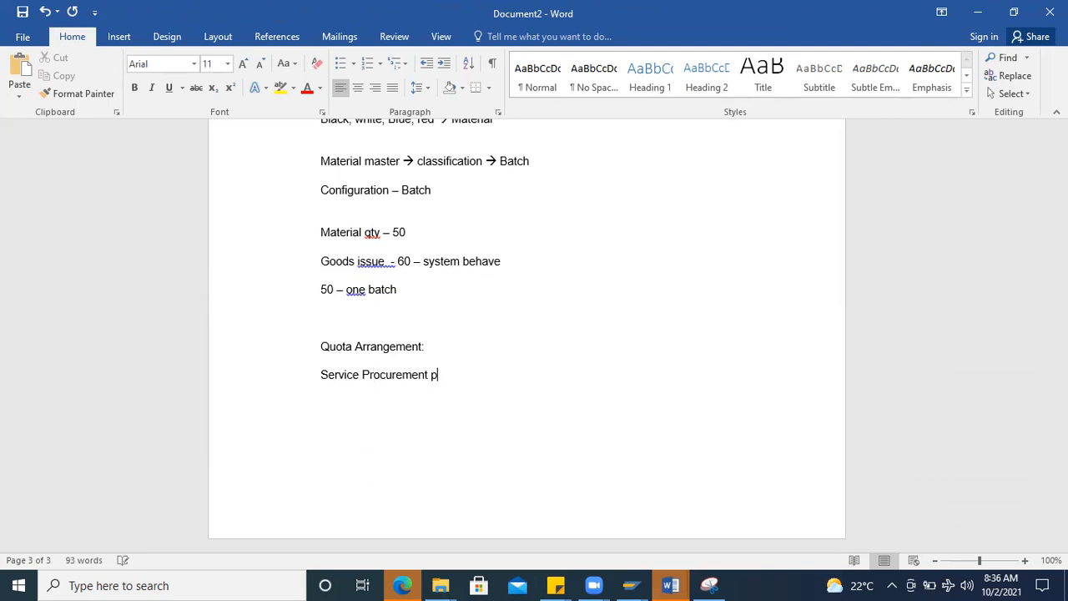
pyautogui.write('ess:')
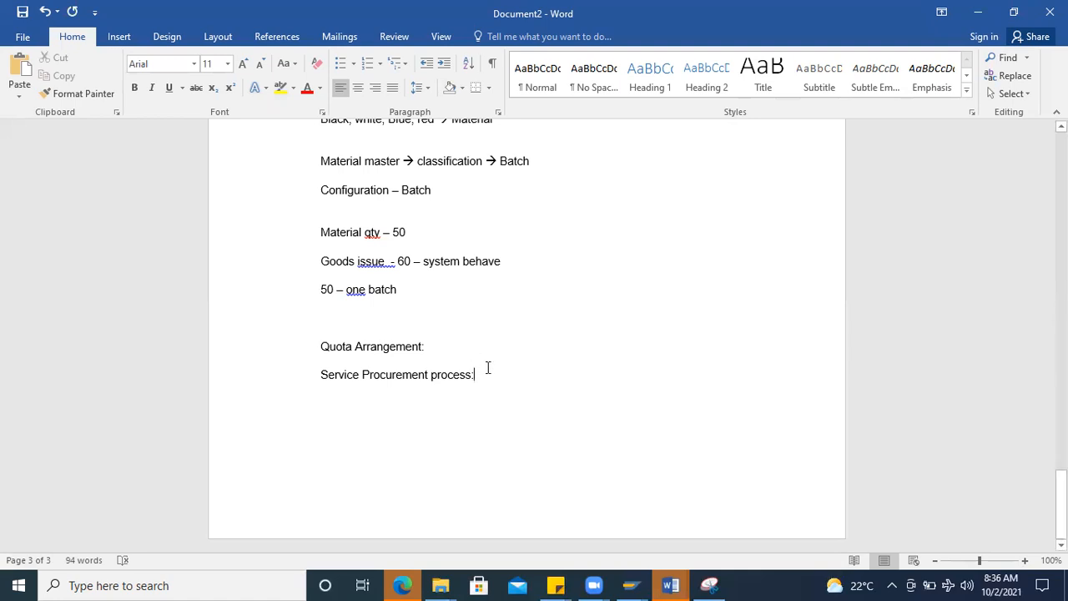
# Step: Add the line "Service Procurement process:" below "Quota Arrangement:" in the session notes
pyautogui.press('Return')
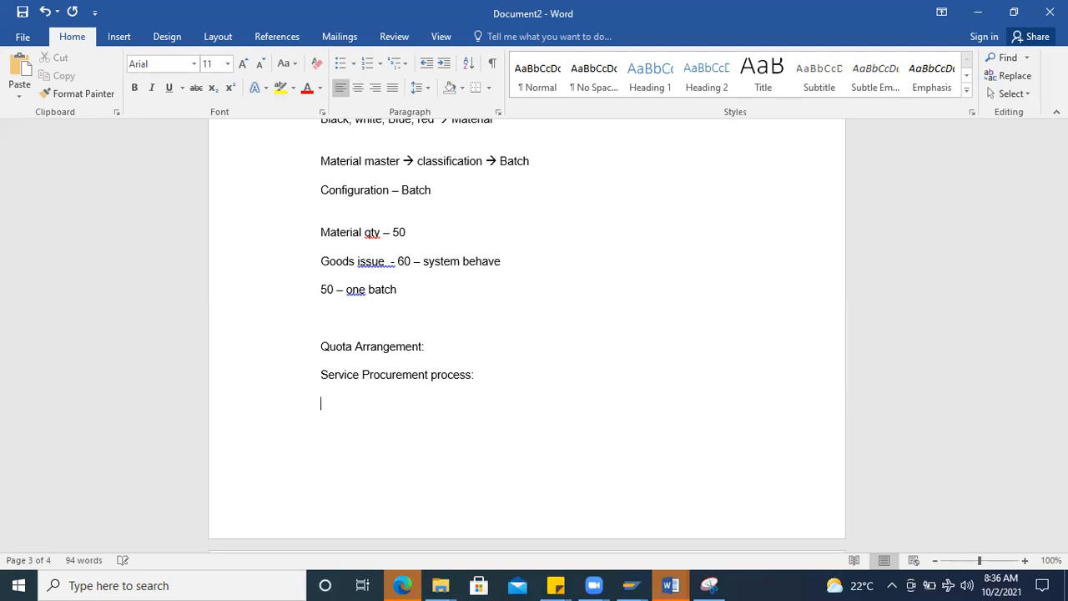
# Step: Insert the question "Can we send material from one batch to another batch?" above "Quota Arrangement:", followed by a blank line
pyautogui.click(337, 323)
pyautogui.press('Return')
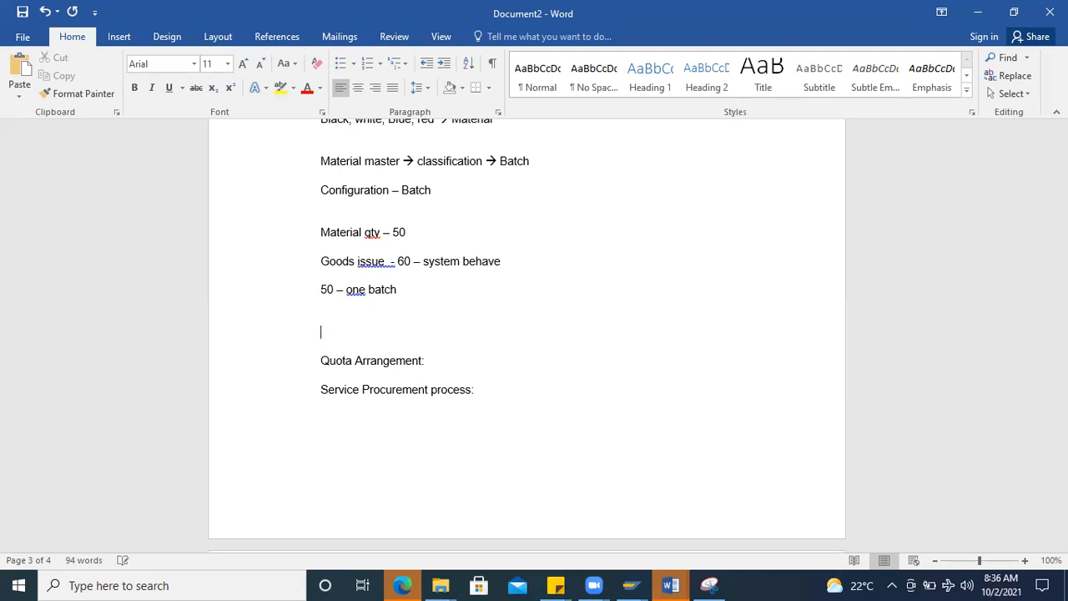
pyautogui.write('Can we send material from one')
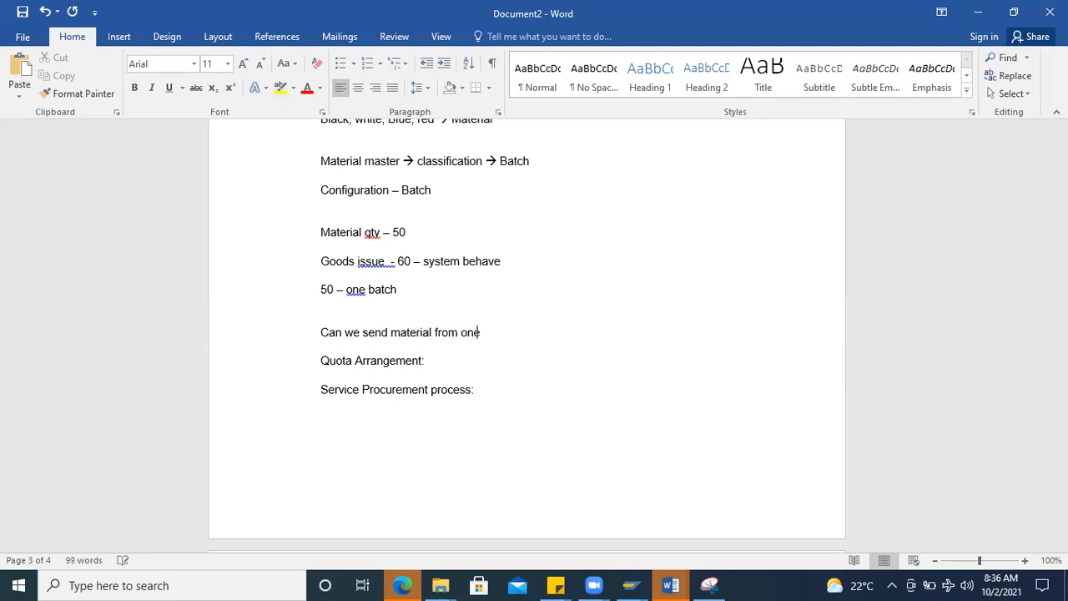
pyautogui.write(' batch to ba')
pyautogui.press('BackSpace')
pyautogui.press('BackSpace')
pyautogui.write('a')
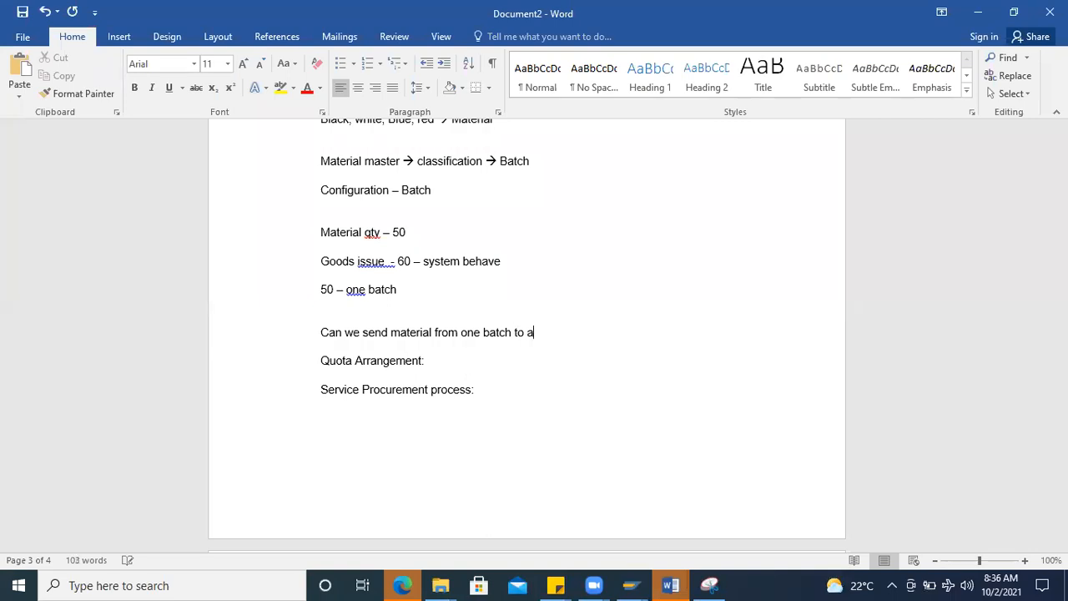
pyautogui.write('nother batch?')
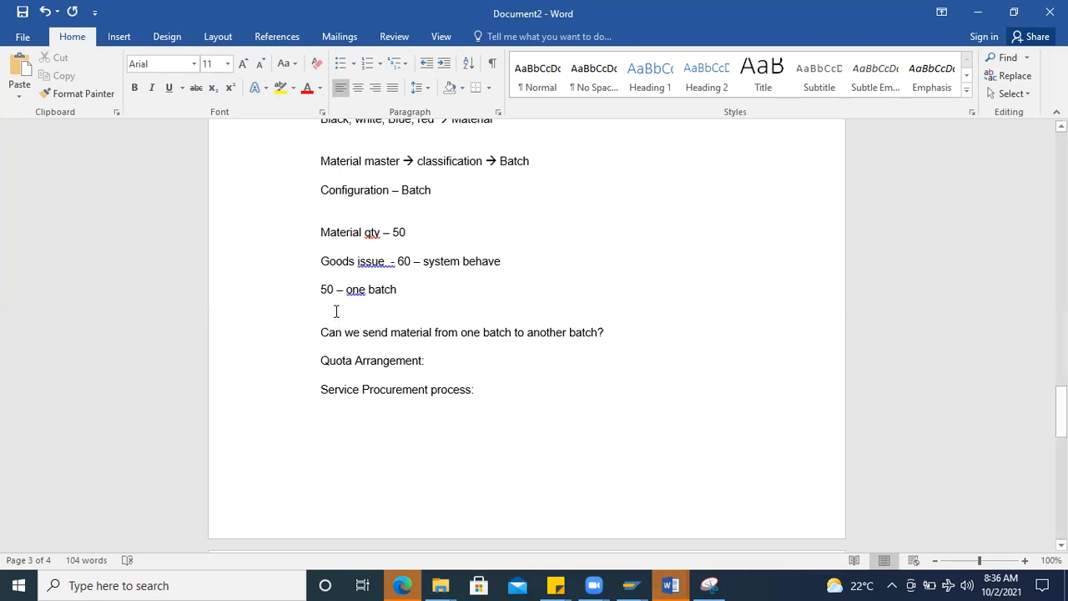
pyautogui.press('Return')
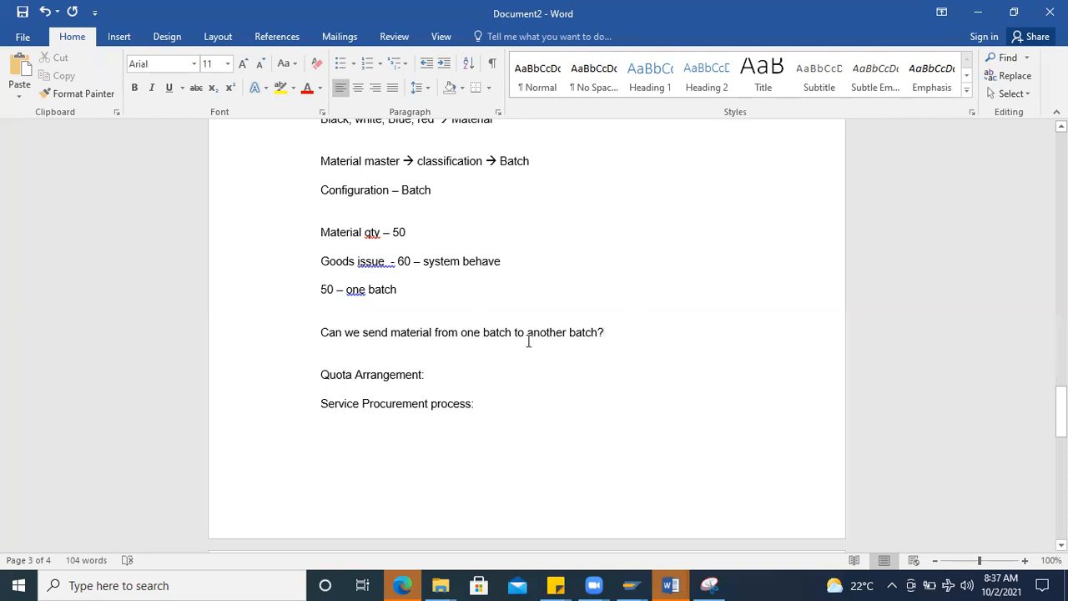
pyautogui.moveTo(475, 334); pyautogui.dragTo(512, 334)
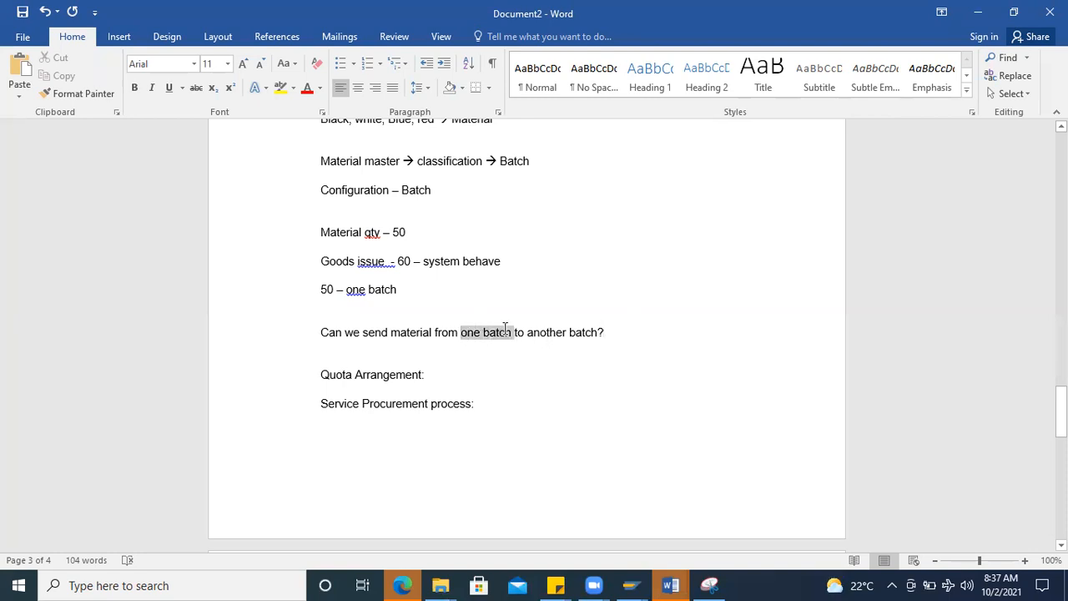
pyautogui.click(631, 584)
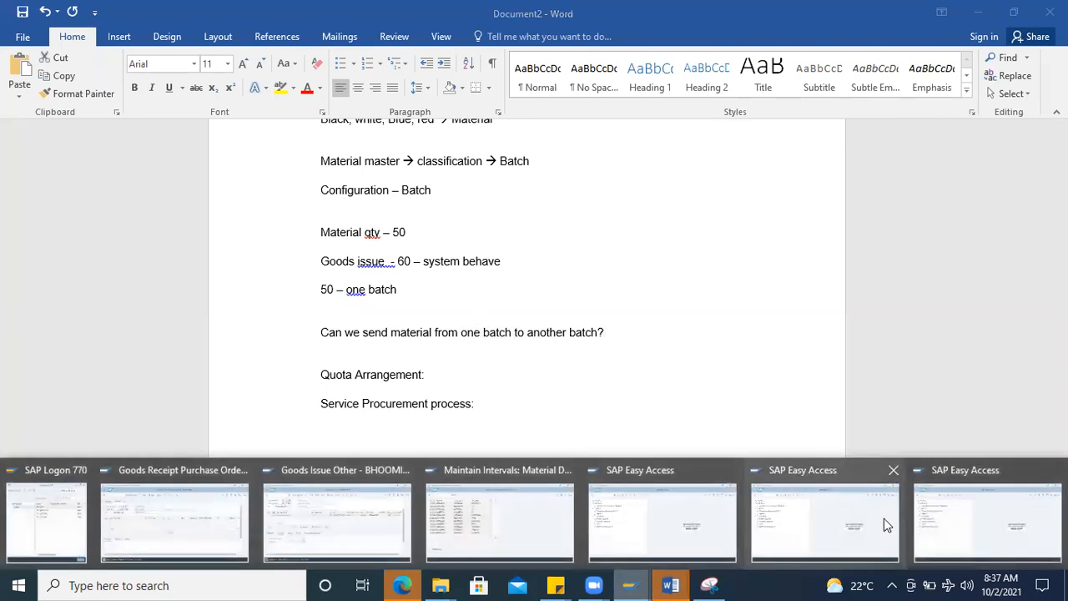
pyautogui.click(962, 527)
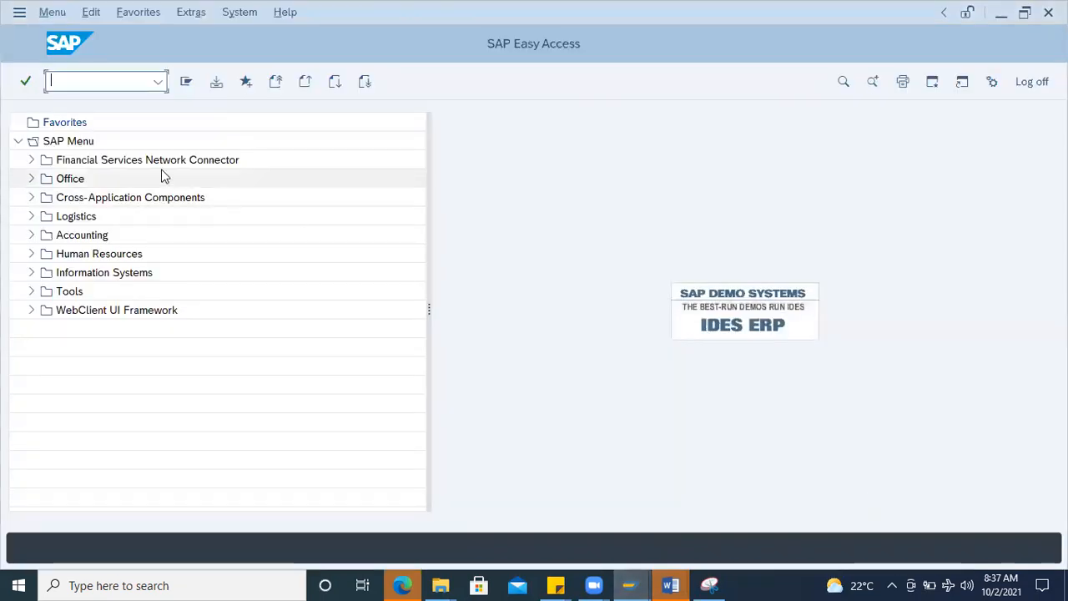
pyautogui.write('mmbe')
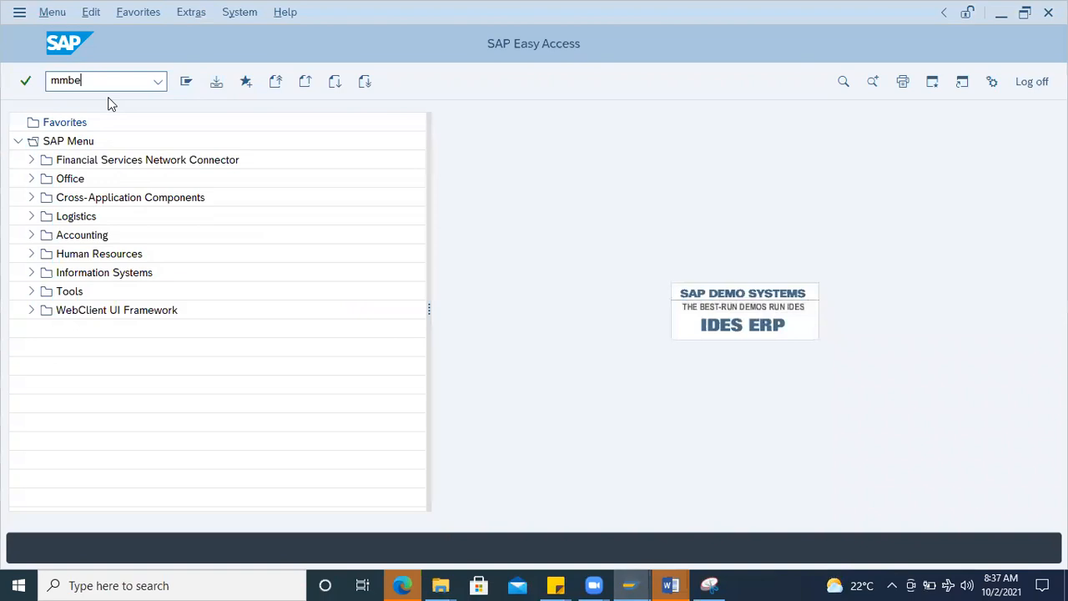
pyautogui.press('Return')
pyautogui.click(216, 81)
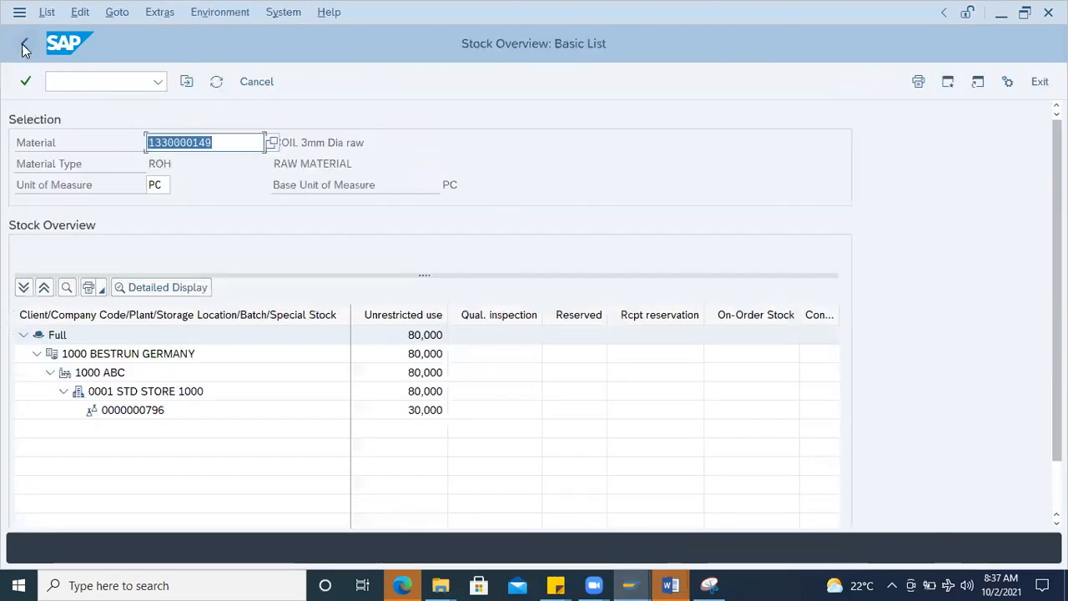
# Step: Clear the batch filter, rerun the stock overview for COIL 3mm Dia raw, and examine the unrestricted stock of each batch
pyautogui.doubleClick(283, 205)
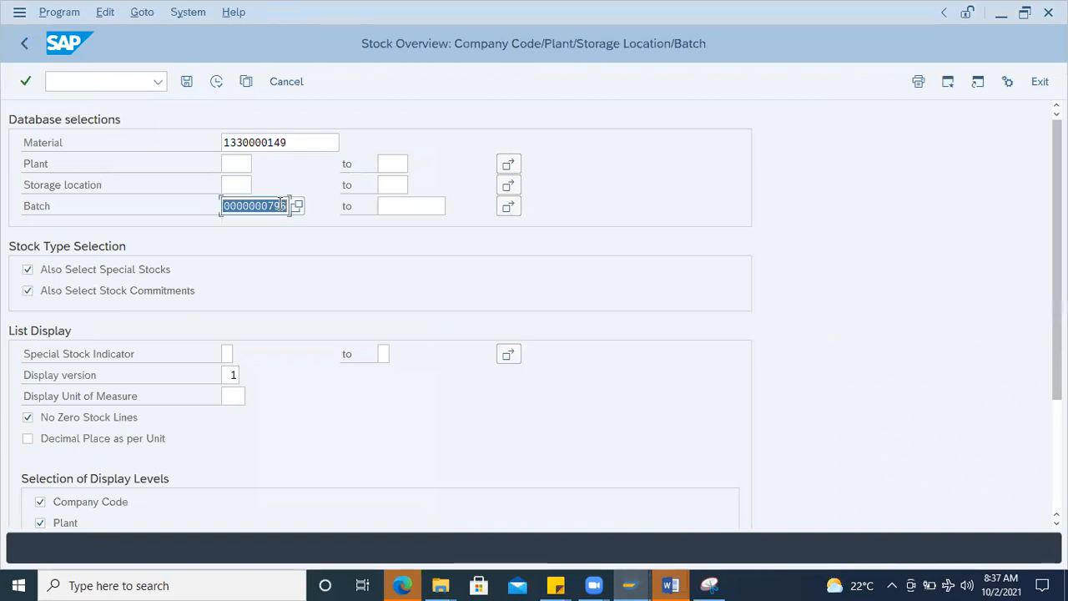
pyautogui.press('BackSpace')
pyautogui.click(216, 82)
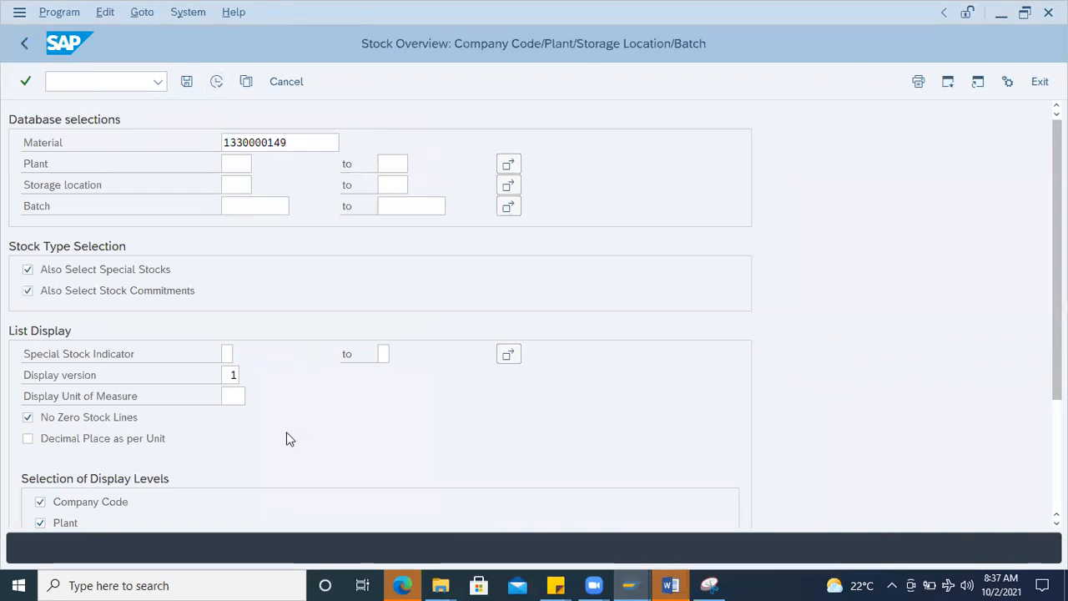
pyautogui.click(122, 471)
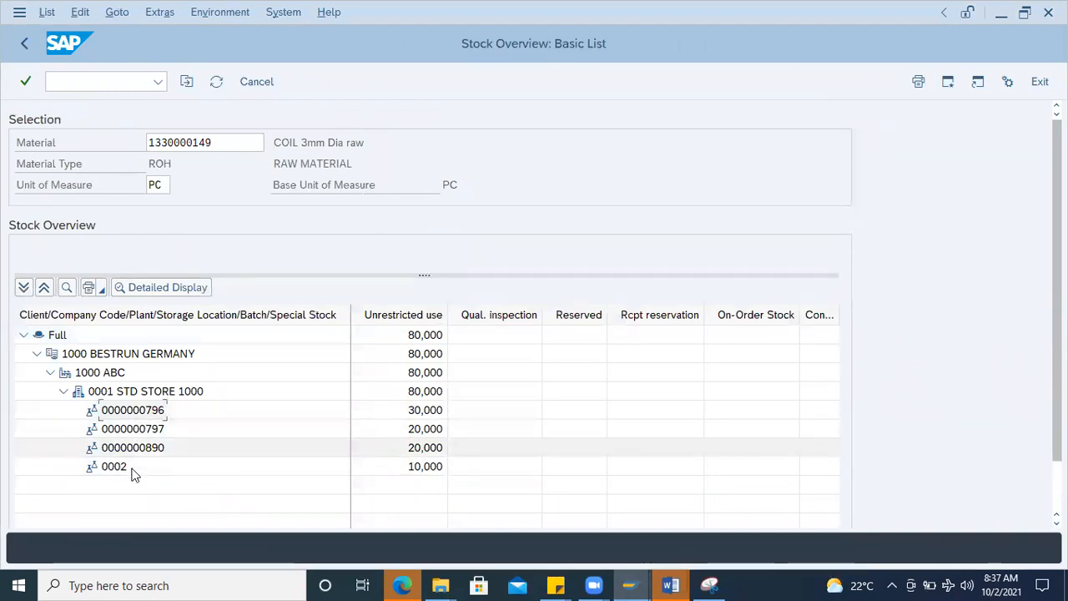
pyautogui.click(425, 472)
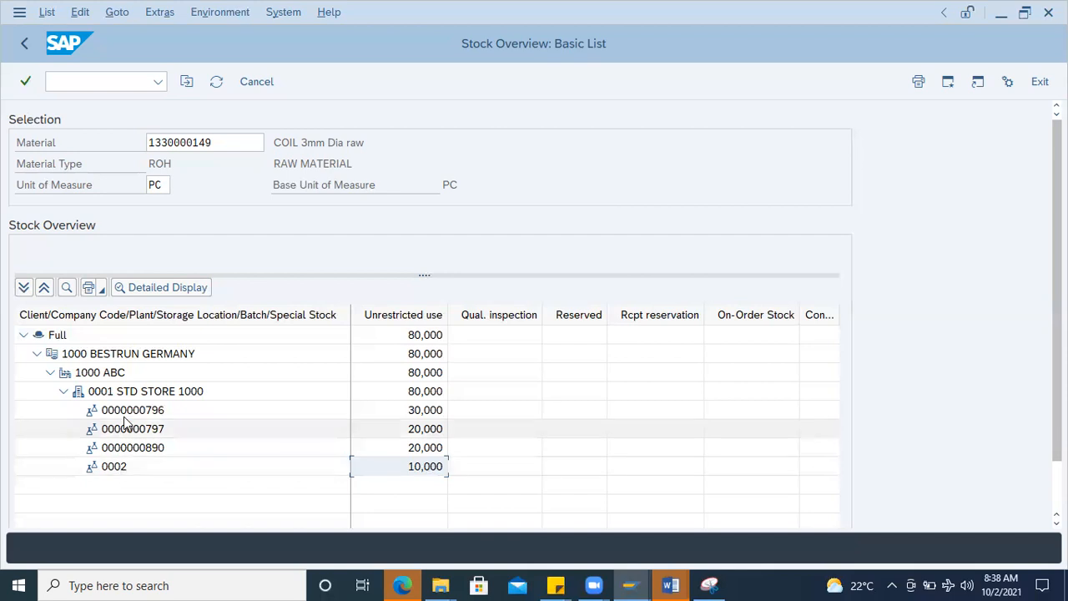
# Step: Compare the batch-to-batch transfer question in the Word notes with the batch list in the SAP stock overview
pyautogui.moveTo(677, 584)
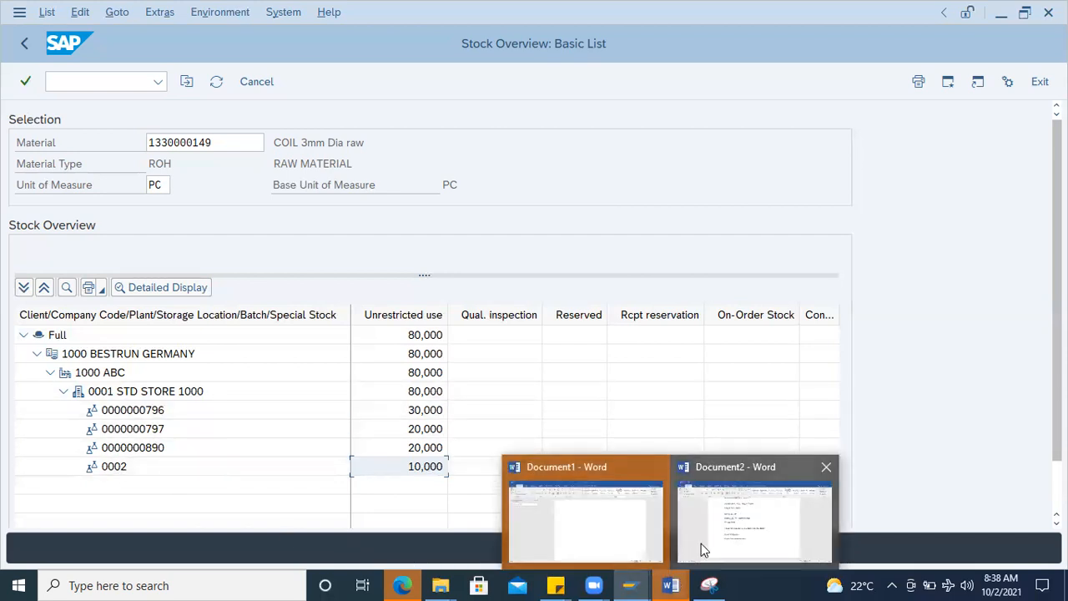
pyautogui.click(722, 537)
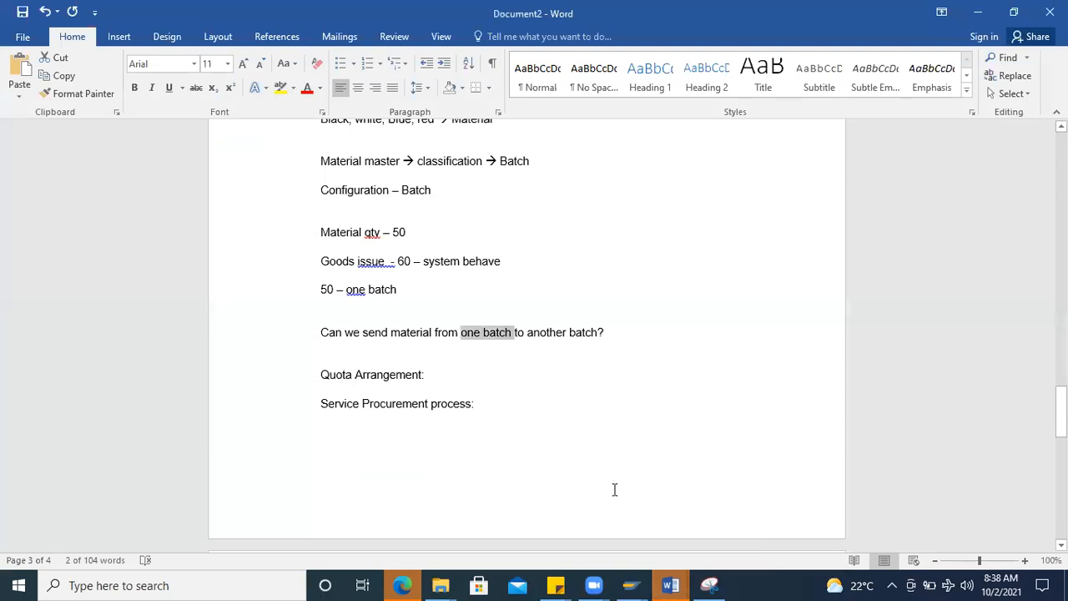
pyautogui.click(608, 336)
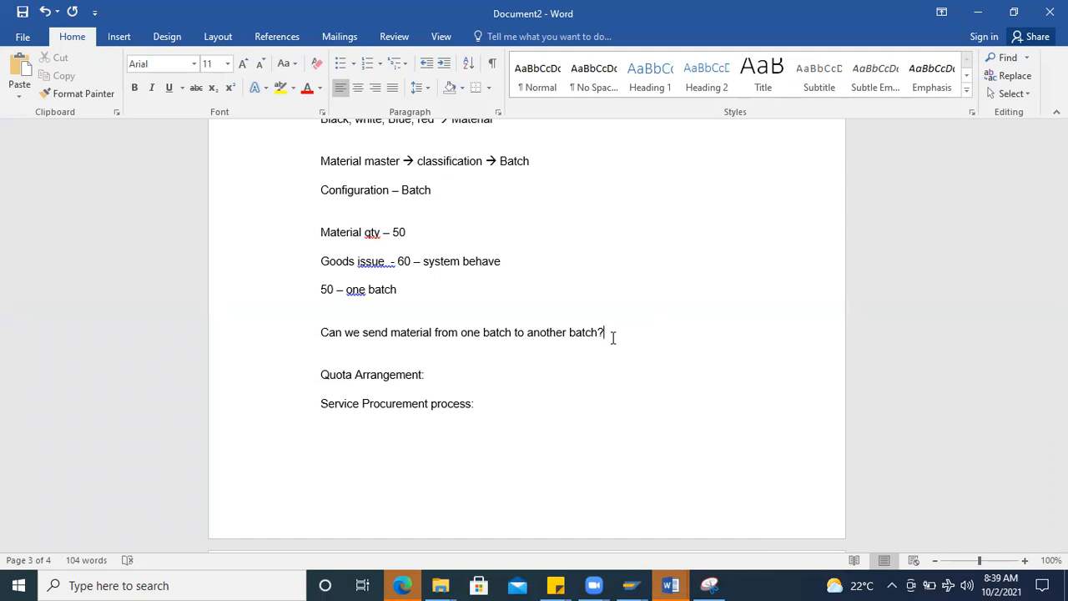
pyautogui.hotkey('alt', 'Tab')
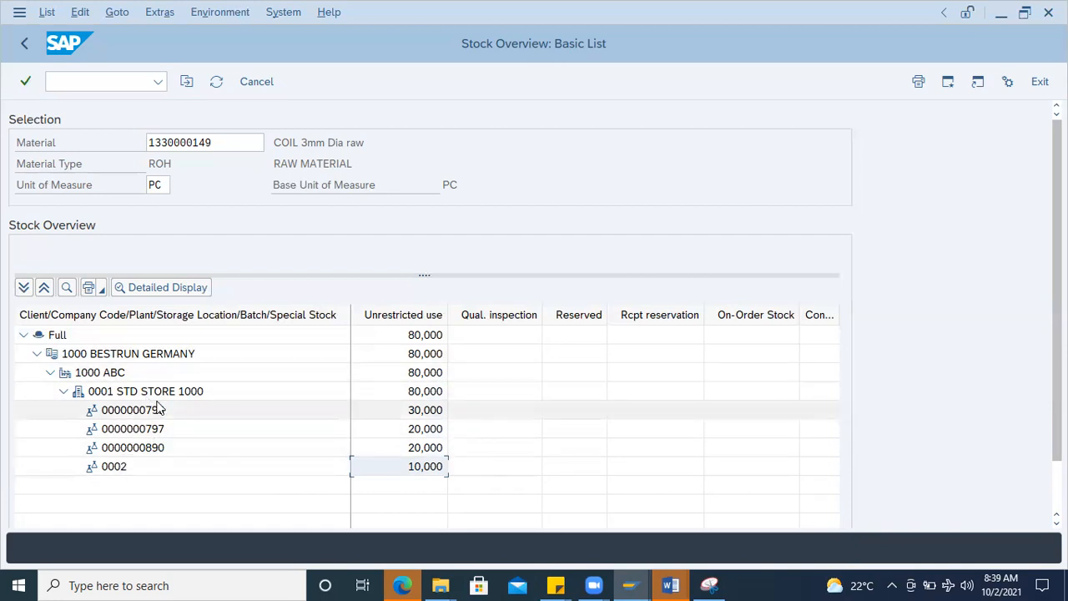
# Step: Switch to Document2 in Word and add the line "Serial number management:" below "Service Procurement process:" after a blank line
pyautogui.moveTo(670, 585)
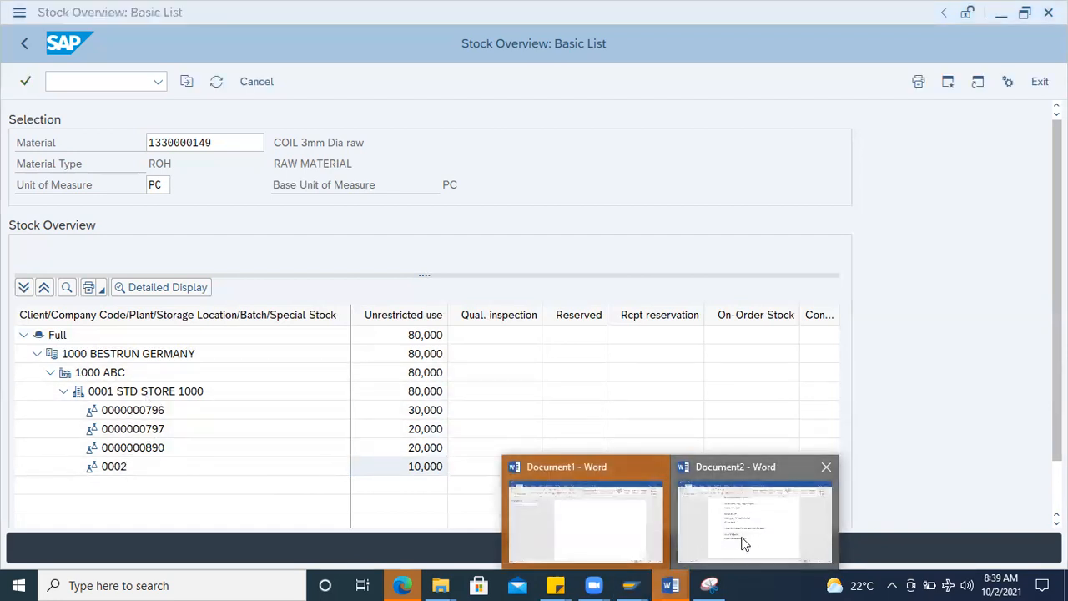
pyautogui.click(751, 509)
pyautogui.press('Return')
pyautogui.press('Return')
pyautogui.write('Seri')
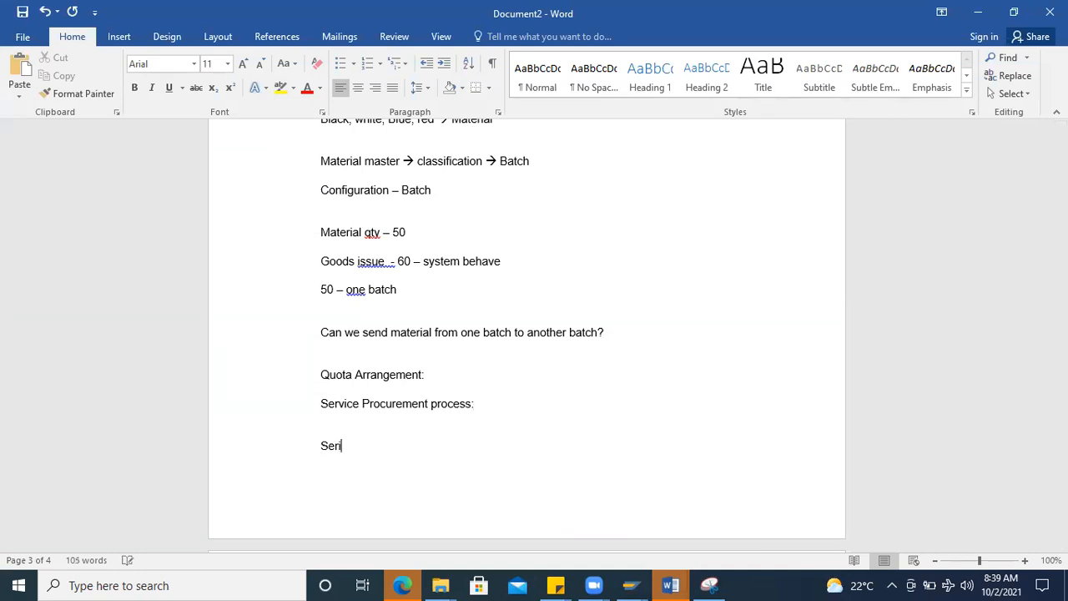
pyautogui.write('al number managemen')
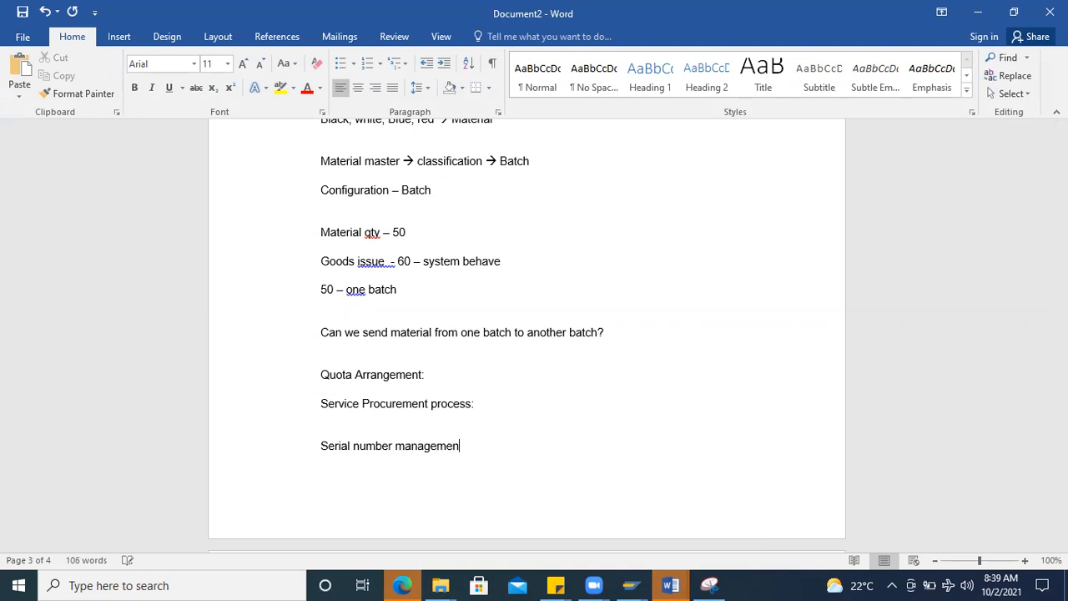
pyautogui.write('t:')
pyautogui.moveTo(486, 446); pyautogui.dragTo(249, 447)
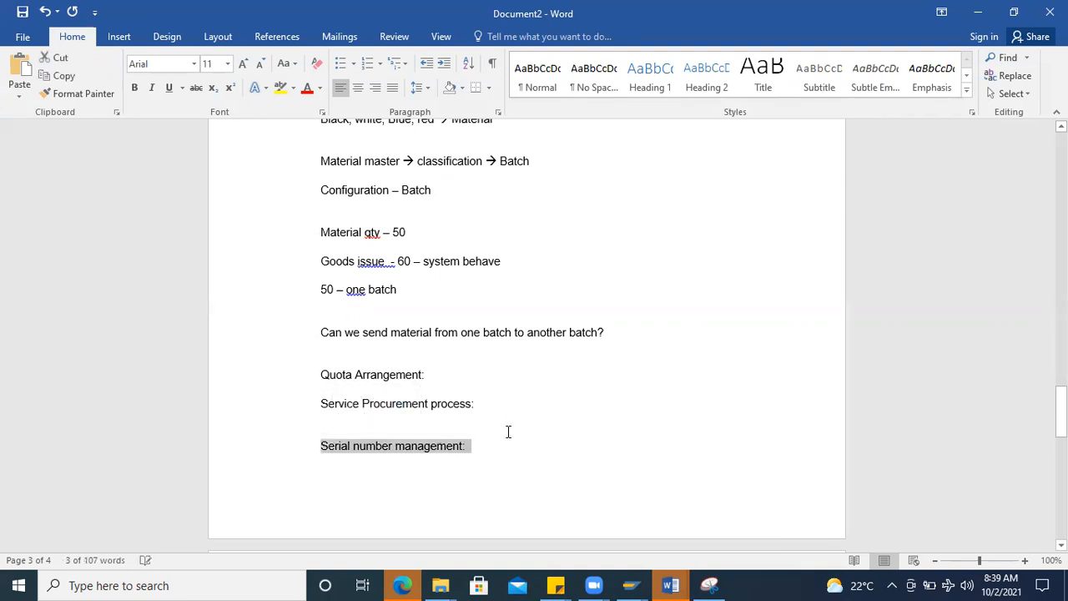
pyautogui.click(496, 451)
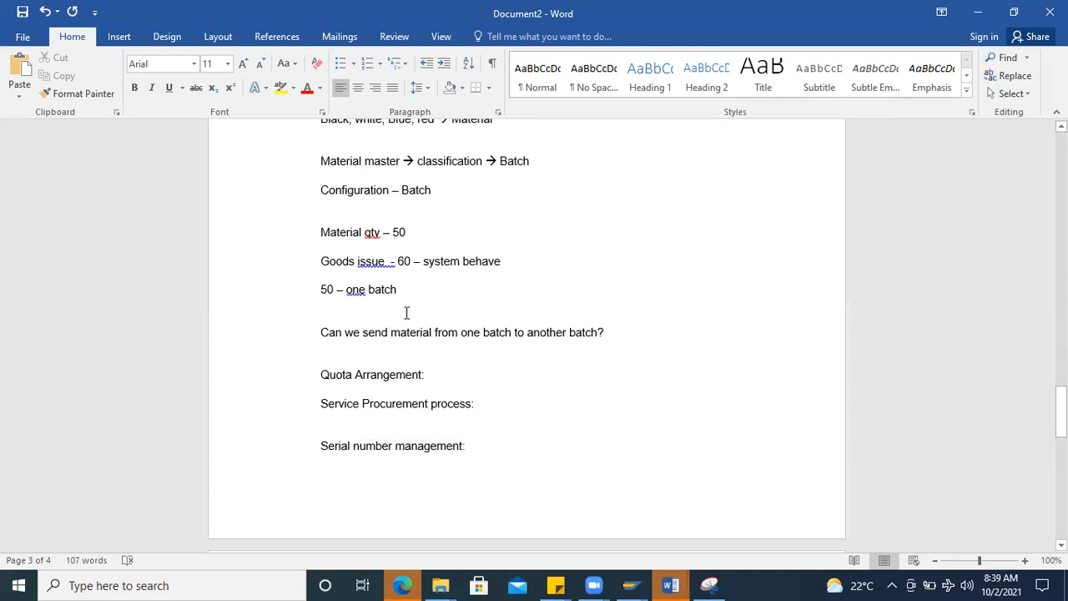
# Step: Accept the grammar corrections for the spacing after "Goods issue" and the capital letter in "50 – One batch"
pyautogui.rightClick(383, 263)
pyautogui.click(417, 278)
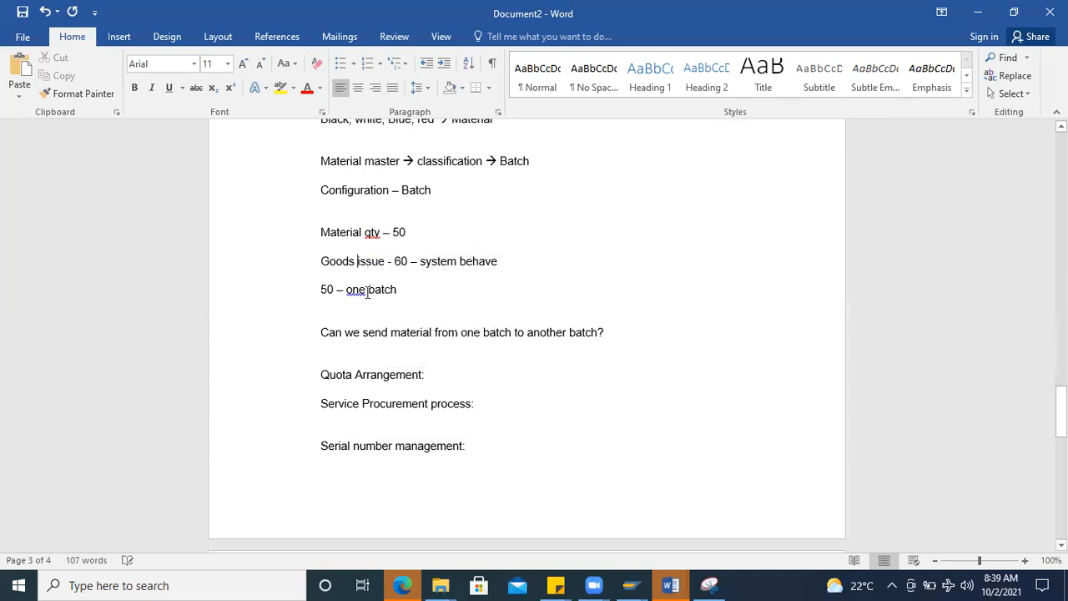
pyautogui.rightClick(364, 292)
pyautogui.click(399, 308)
pyautogui.hotkey('alt', 'Tab')
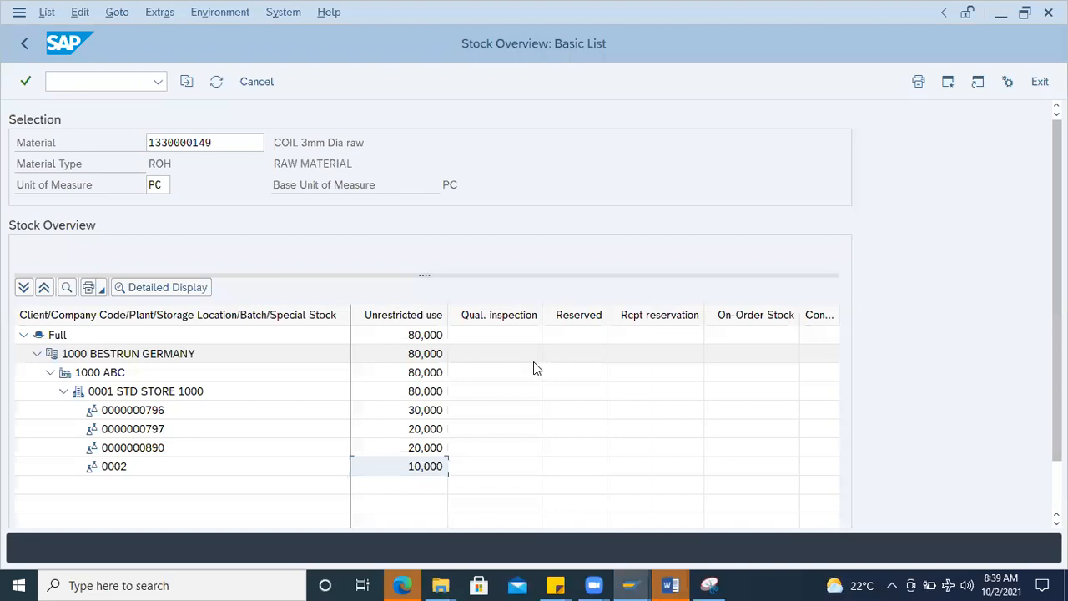
pyautogui.hotkey('alt', 'Tab')
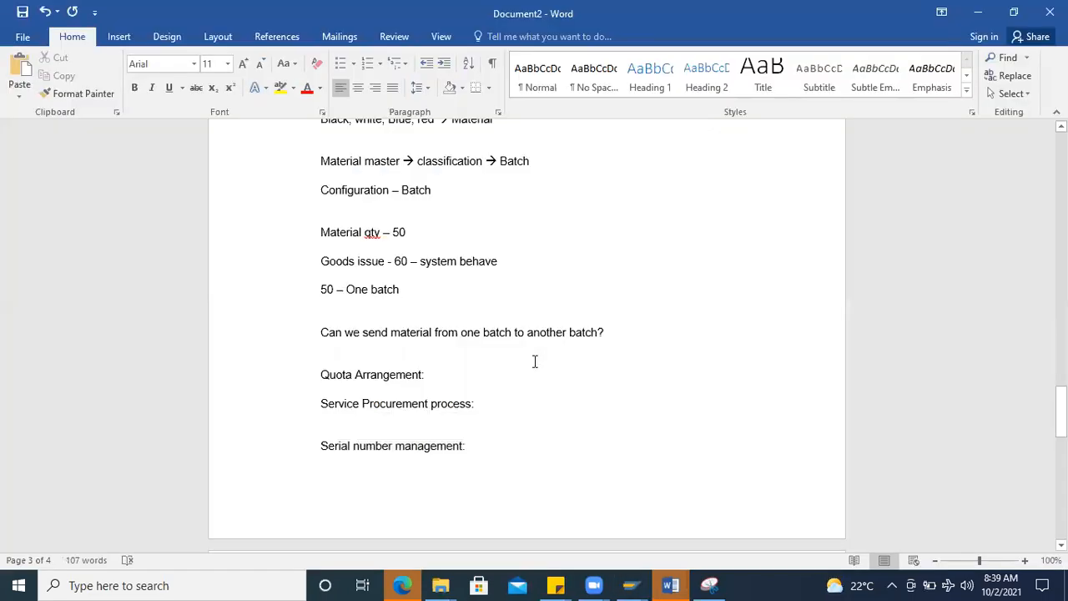
pyautogui.moveTo(476, 447); pyautogui.dragTo(315, 289)
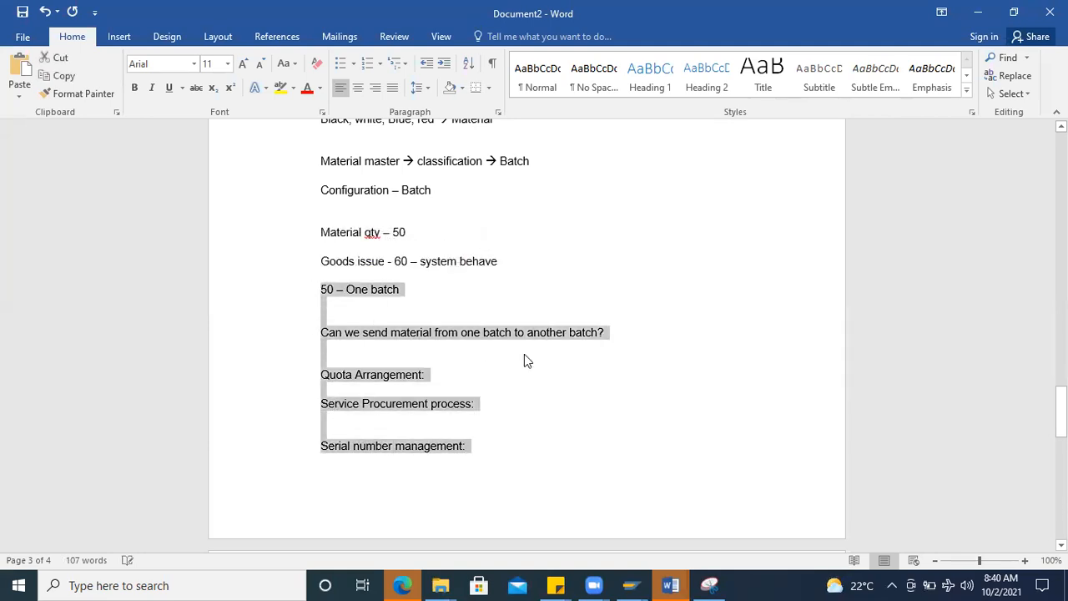
pyautogui.click(577, 392)
pyautogui.hotkey('alt', 'Tab')
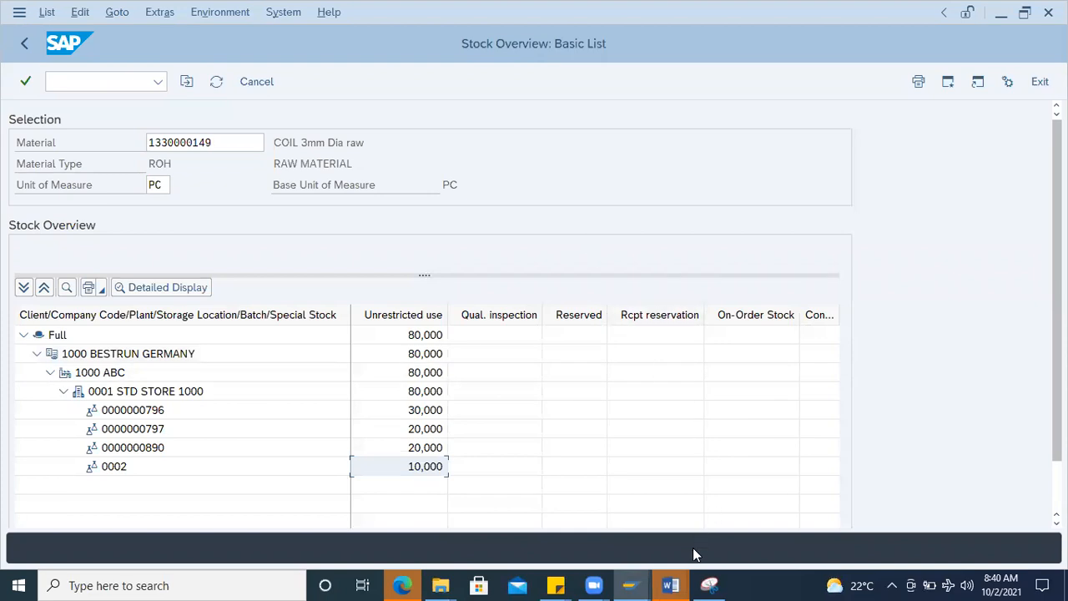
pyautogui.moveTo(672, 584)
pyautogui.click(754, 541)
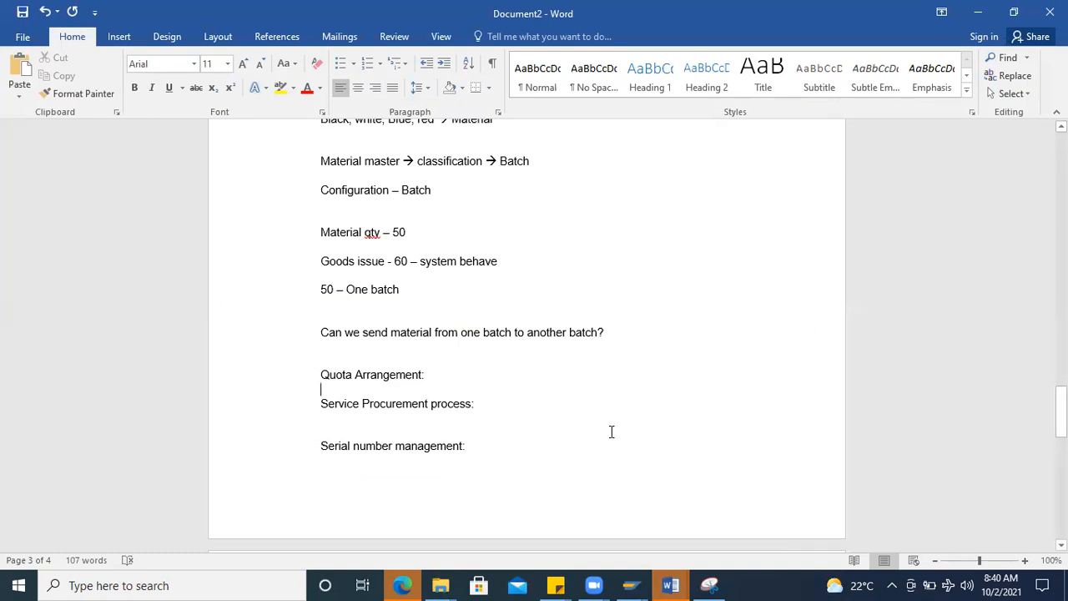
# Step: Add the line "Mass upload:" after "Serial number management:" and the line "PO" beneath it
pyautogui.click(468, 444)
pyautogui.press('Return')
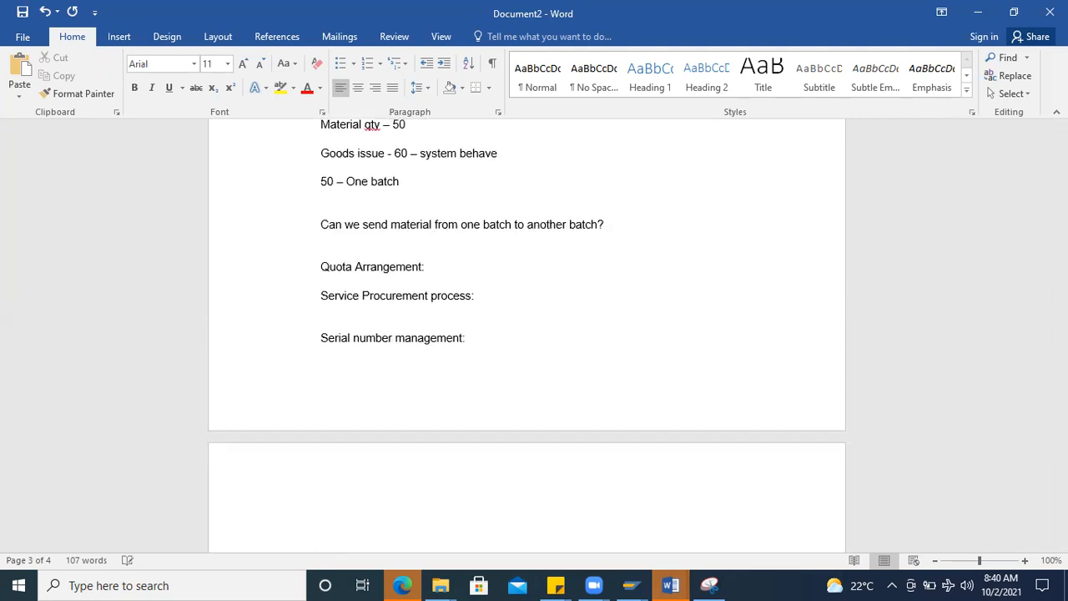
pyautogui.write('Mass upload:')
pyautogui.press('Return')
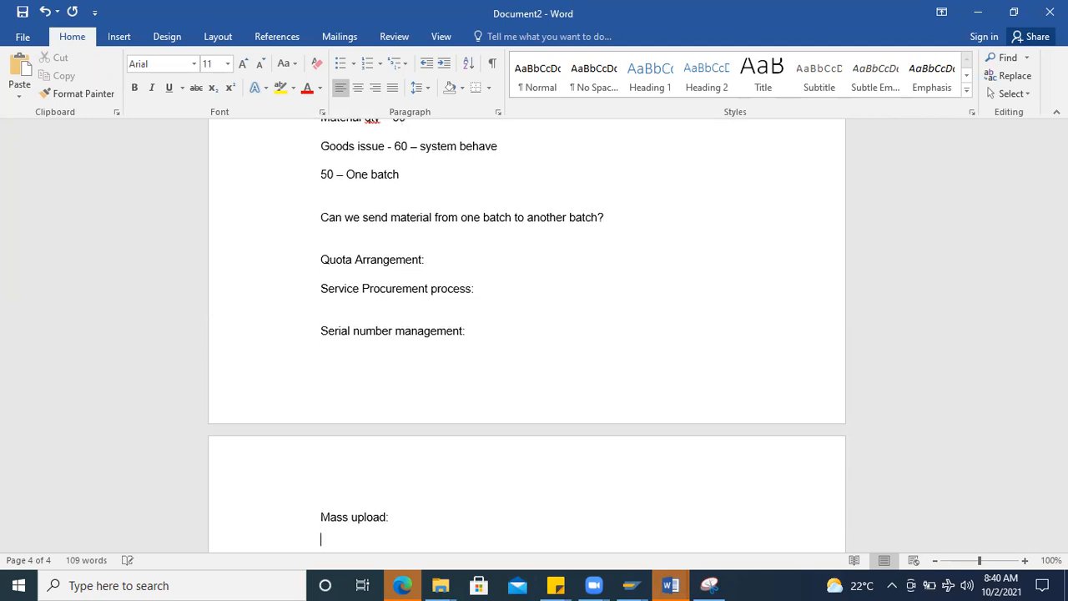
pyautogui.write('PO')
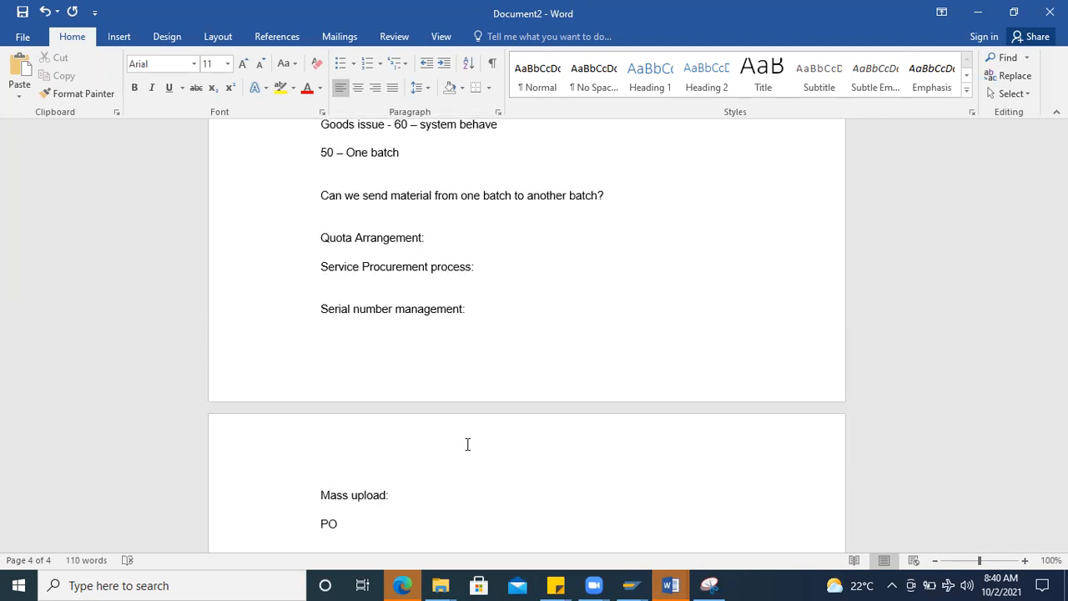
# Step: Start a new line "Material mass upload →" below "PO" after a blank line
pyautogui.press('Return')
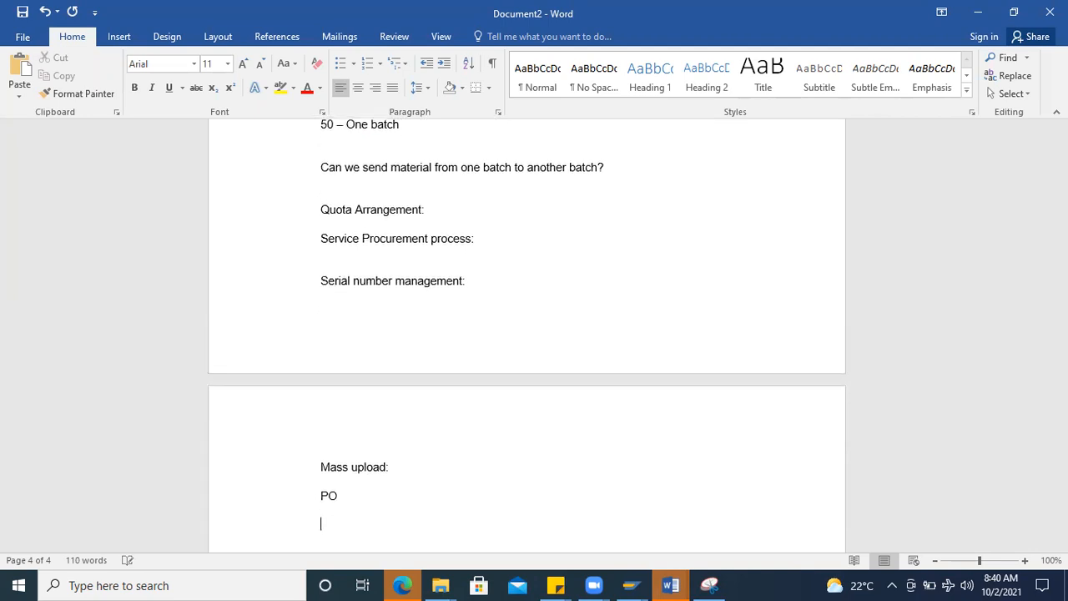
pyautogui.write('Material')
pyautogui.write(' mass upl')
pyautogui.write('io')
pyautogui.press('BackSpace')
pyautogui.press('BackSpace')
pyautogui.write('oad --')
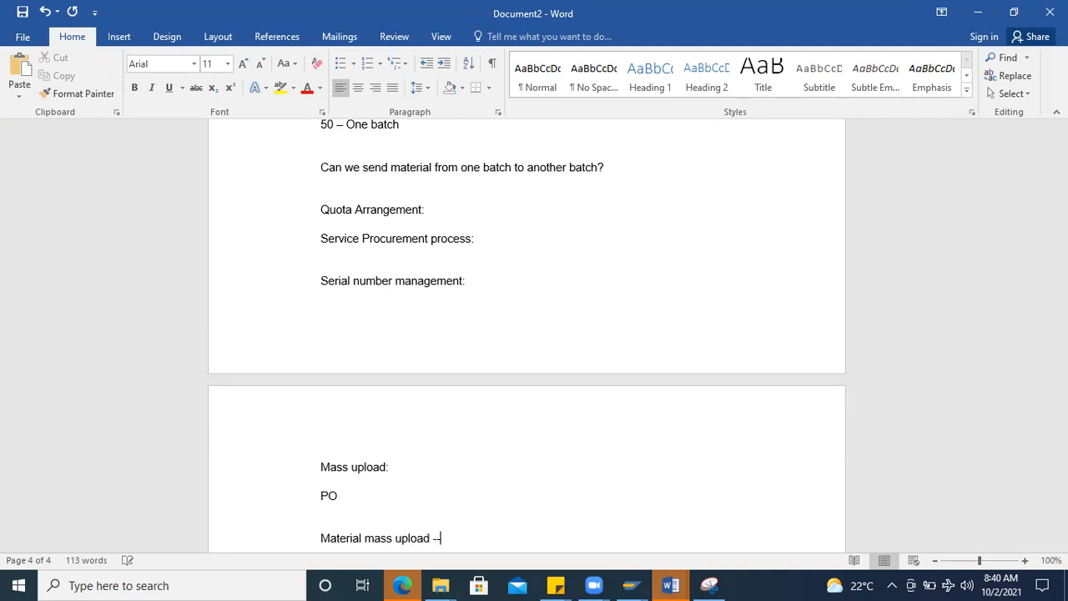
pyautogui.write('> Client d')
# Step: Complete the "Material mass upload →" line with "Client level deletion" and add empty lines below it
pyautogui.press('BackSpace')
pyautogui.scroll(-2, 622, 417)
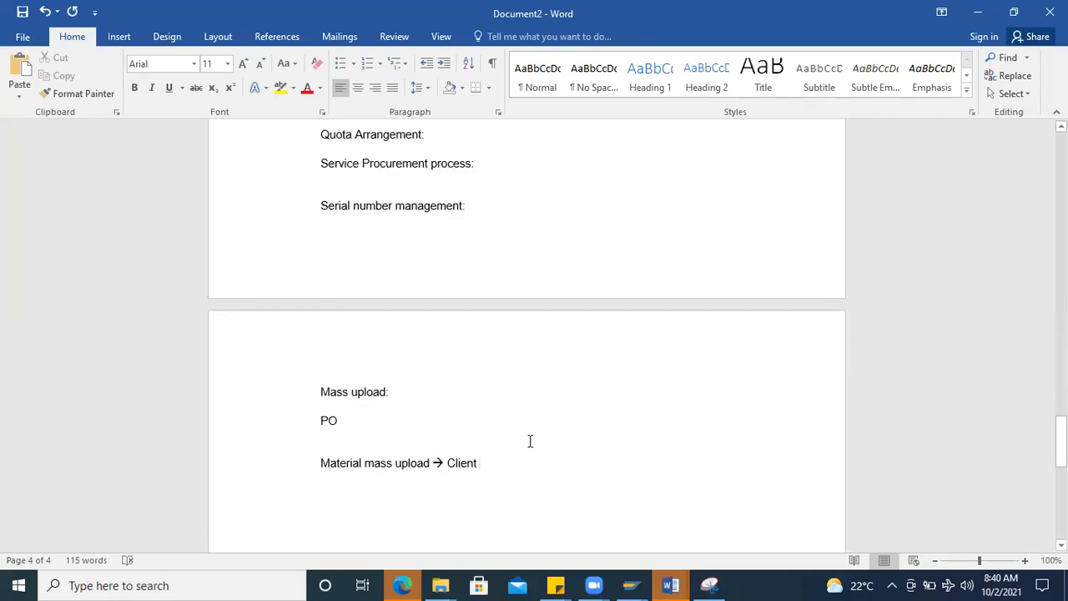
pyautogui.write('level d')
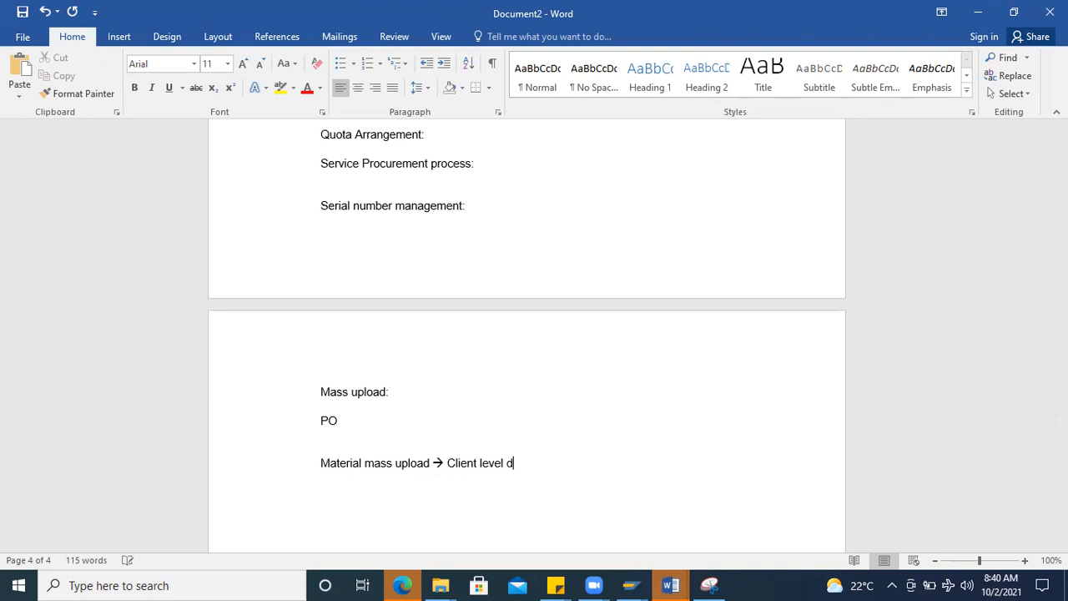
pyautogui.write('eletion')
pyautogui.press('Return')
pyautogui.press('Return')
# Step: Review the material mass upload line together with the topics listed above it in the session notes
pyautogui.scroll(-1, 564, 431)
pyautogui.moveTo(555, 427); pyautogui.dragTo(254, 437)
pyautogui.click(551, 429)
pyautogui.moveTo(520, 426); pyautogui.dragTo(312, 422)
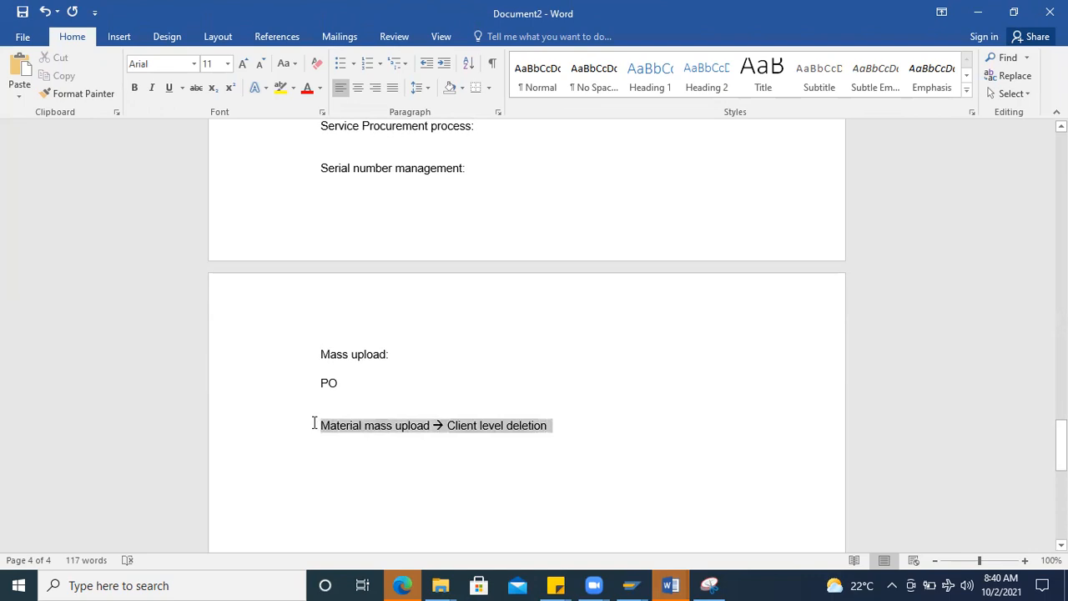
pyautogui.click(570, 428)
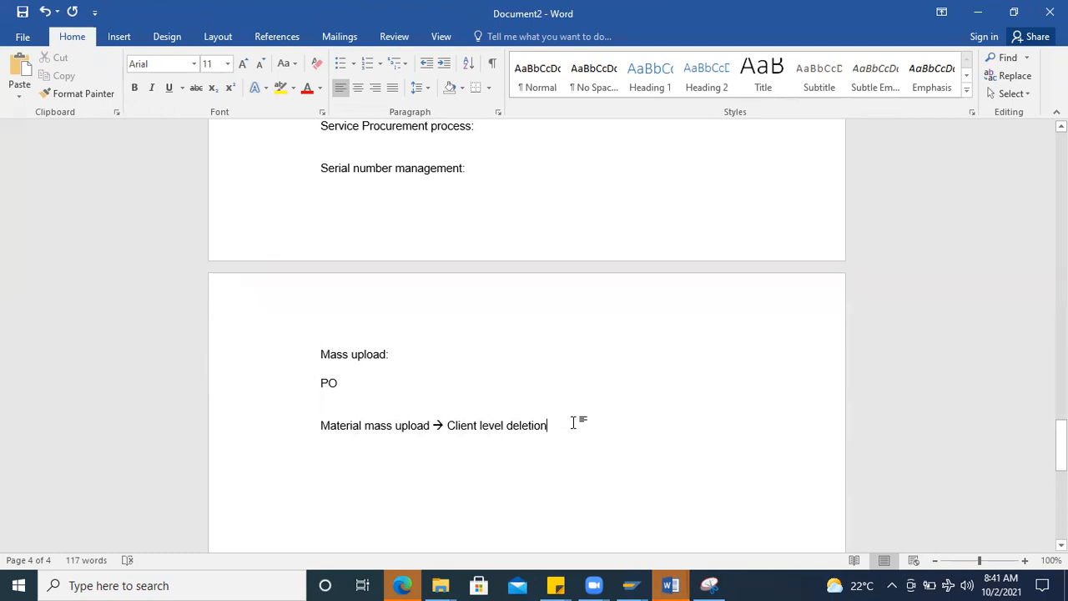
pyautogui.scroll(1, 408, 401)
pyautogui.scroll(3, 408, 401)
pyautogui.scroll(-5, 408, 401)
pyautogui.scroll(9, 408, 401)
pyautogui.scroll(-8, 408, 399)
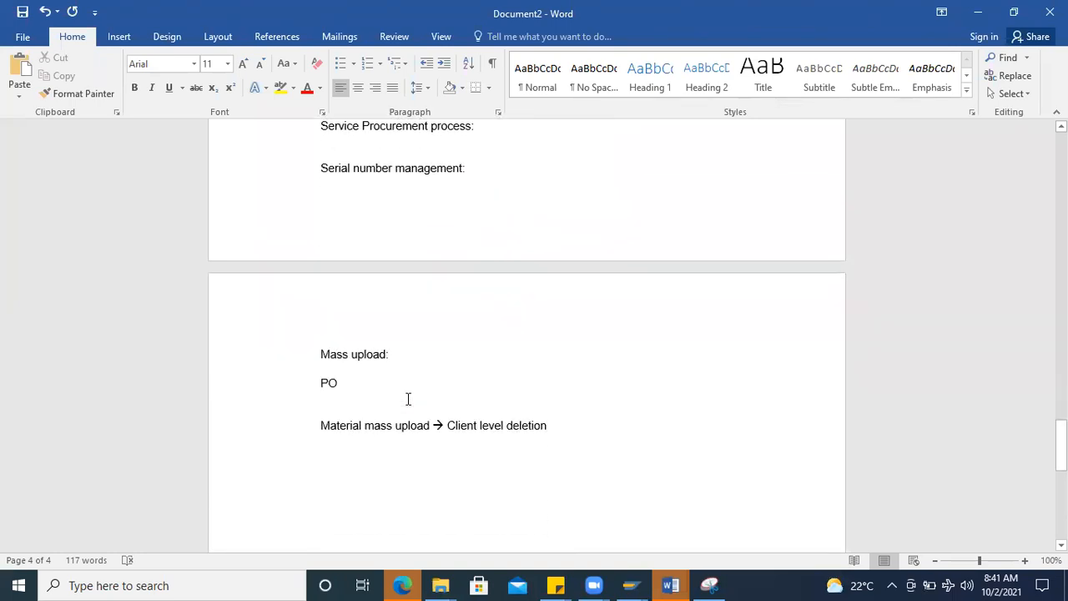